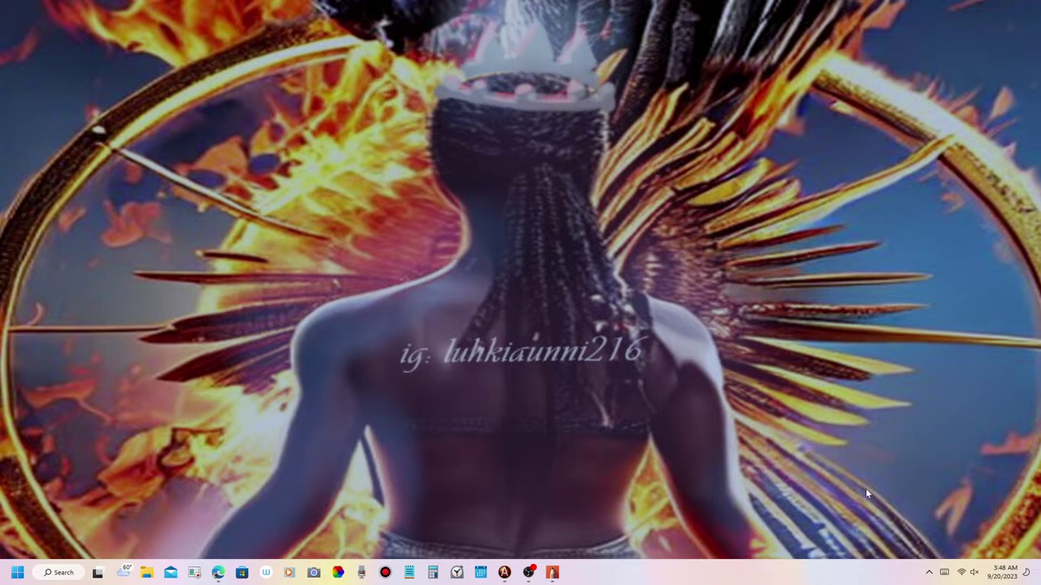
Switch to Sketchbook Pro and make Layer50 the active layer.
click(552, 573)
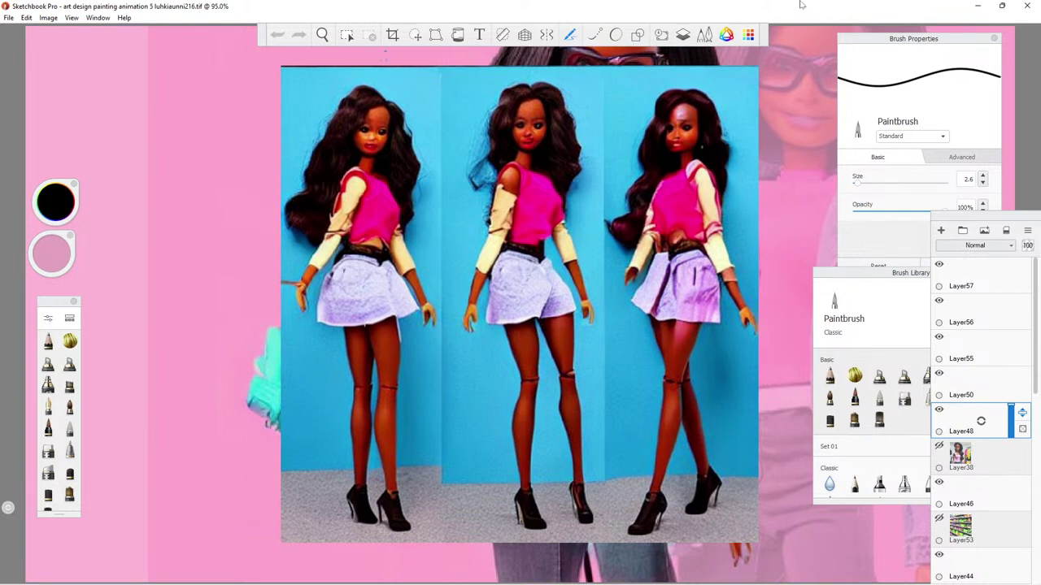
mouse_move(574, 582)
click(950, 391)
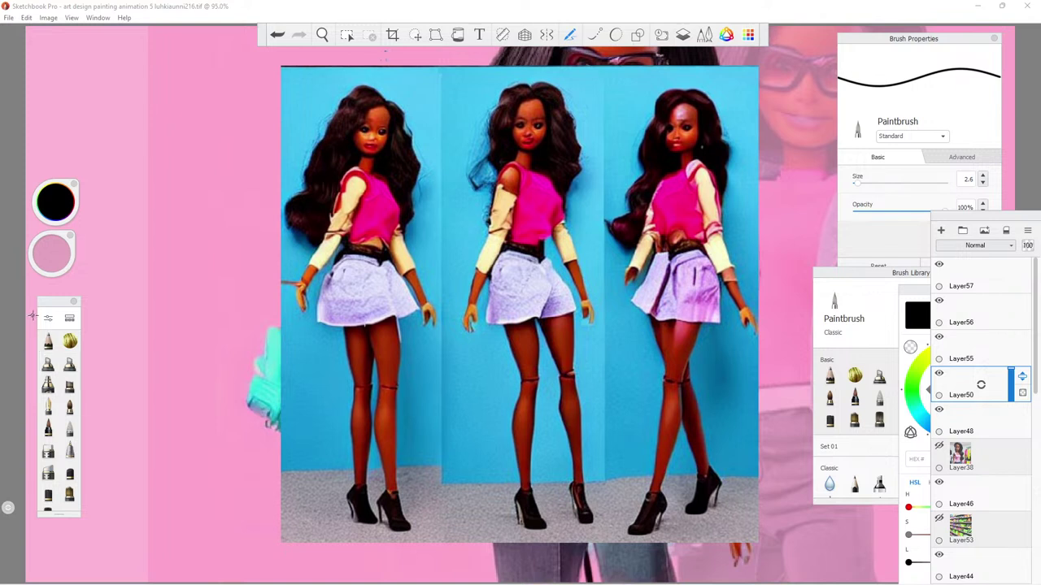
Choose the Vintage Marker brush and reposition the floating brush palette and the Brush Library around the doll picture.
mouse_move(48, 304)
mouse_down()
mouse_move(99, 243)
mouse_move(96, 187)
mouse_up()
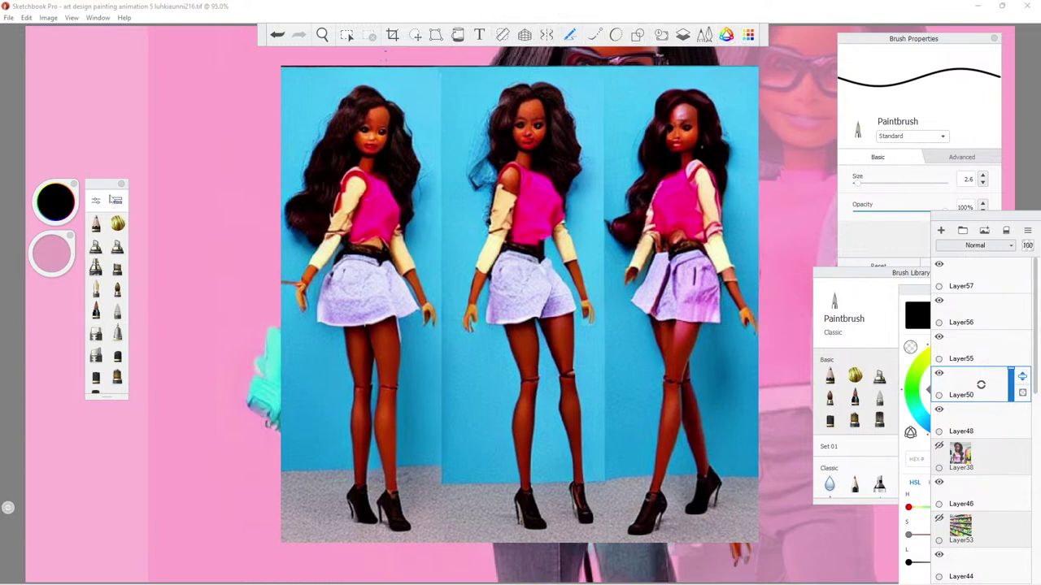
mouse_move(98, 188)
mouse_down()
mouse_move(328, 137)
mouse_move(269, 115)
mouse_move(260, 93)
mouse_up()
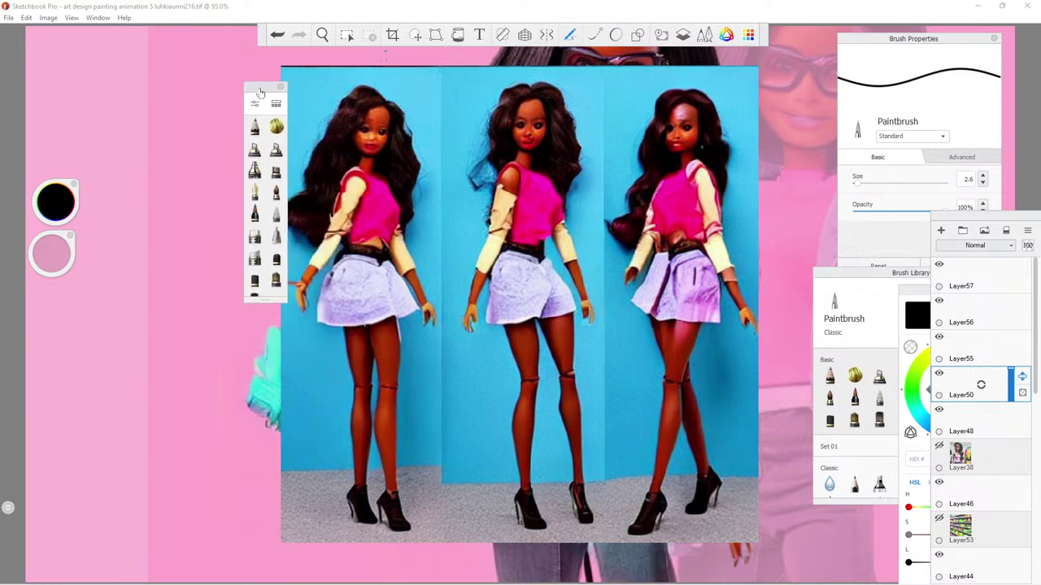
click(255, 151)
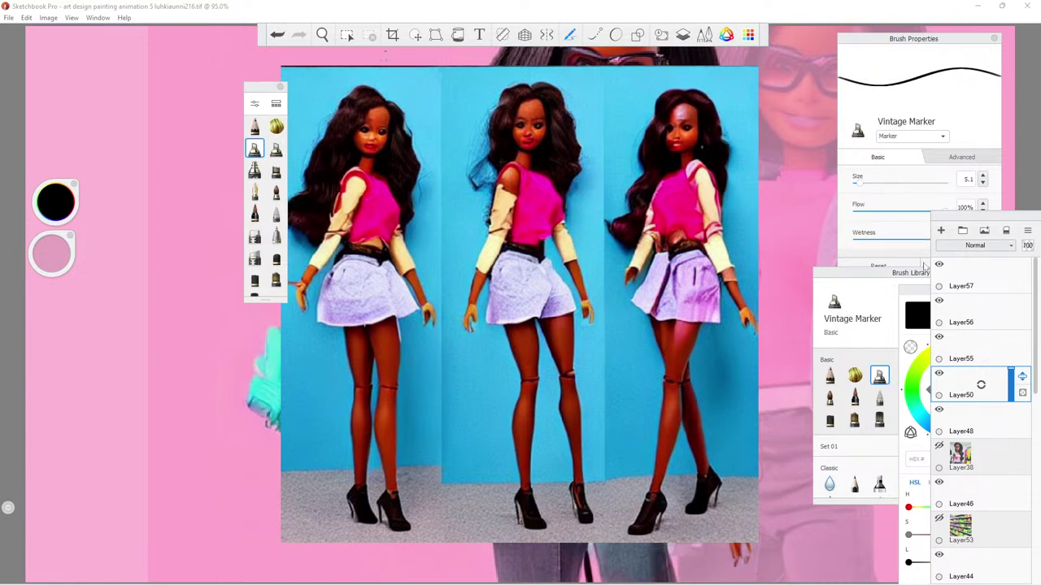
click(850, 279)
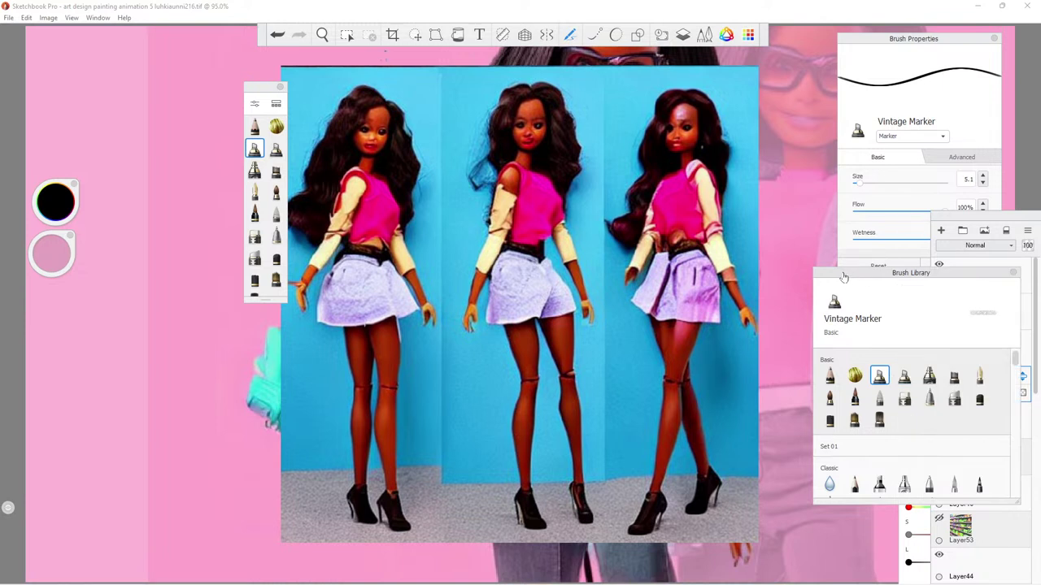
mouse_move(846, 278)
mouse_down()
mouse_move(822, 207)
mouse_move(830, 220)
mouse_up()
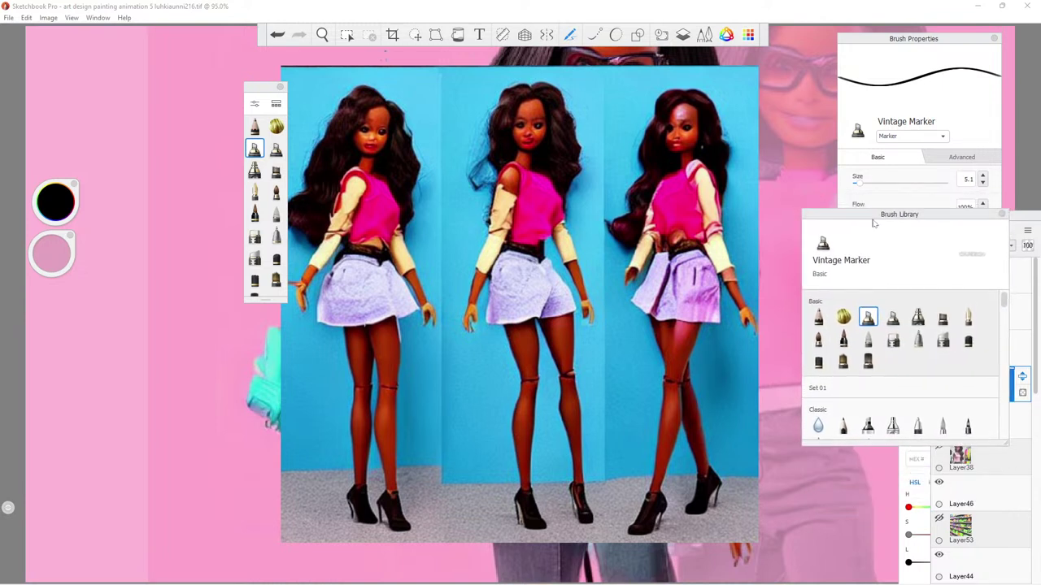
Set the colour's hue to 234 with black kept as the paint colour, and set the Vintage Marker's size to 48.7.
click(727, 35)
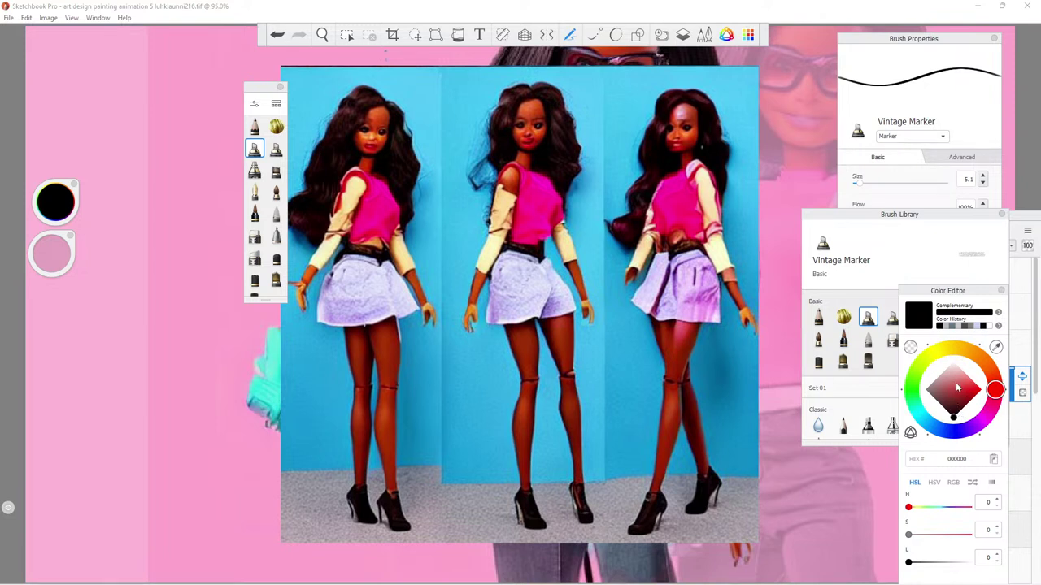
click(955, 438)
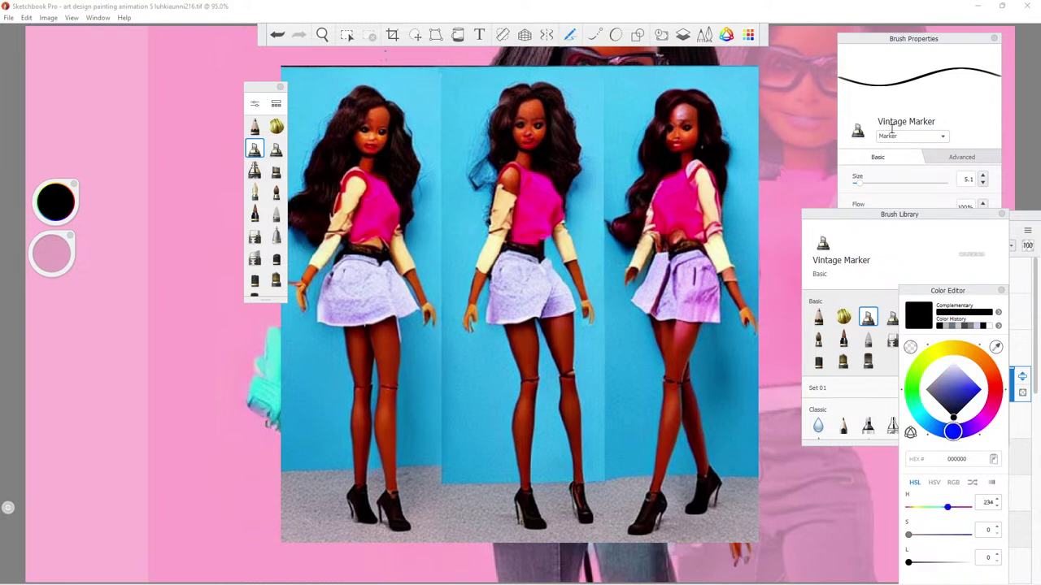
click(899, 180)
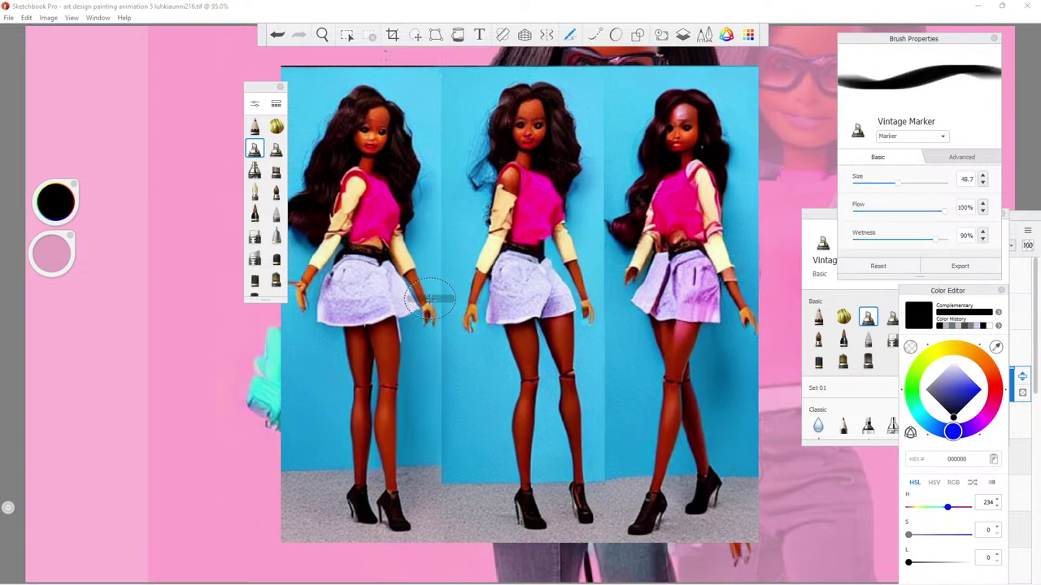
Paint a dense block of horizontal black strokes over the leftmost doll's skirt and legs, reaching past the picture's edge.
mouse_move(429, 299)
mouse_down()
mouse_move(286, 305)
mouse_move(449, 299)
mouse_move(244, 307)
mouse_move(471, 294)
mouse_move(508, 306)
mouse_move(436, 299)
mouse_move(244, 321)
mouse_move(504, 337)
mouse_move(471, 325)
mouse_move(292, 321)
mouse_move(431, 318)
mouse_move(337, 314)
mouse_move(221, 344)
mouse_move(505, 350)
mouse_move(224, 356)
mouse_move(516, 367)
mouse_move(213, 374)
mouse_move(533, 369)
mouse_move(228, 370)
mouse_move(528, 382)
mouse_move(204, 389)
mouse_up()
mouse_move(203, 388)
mouse_down()
mouse_move(540, 400)
mouse_move(281, 385)
mouse_up()
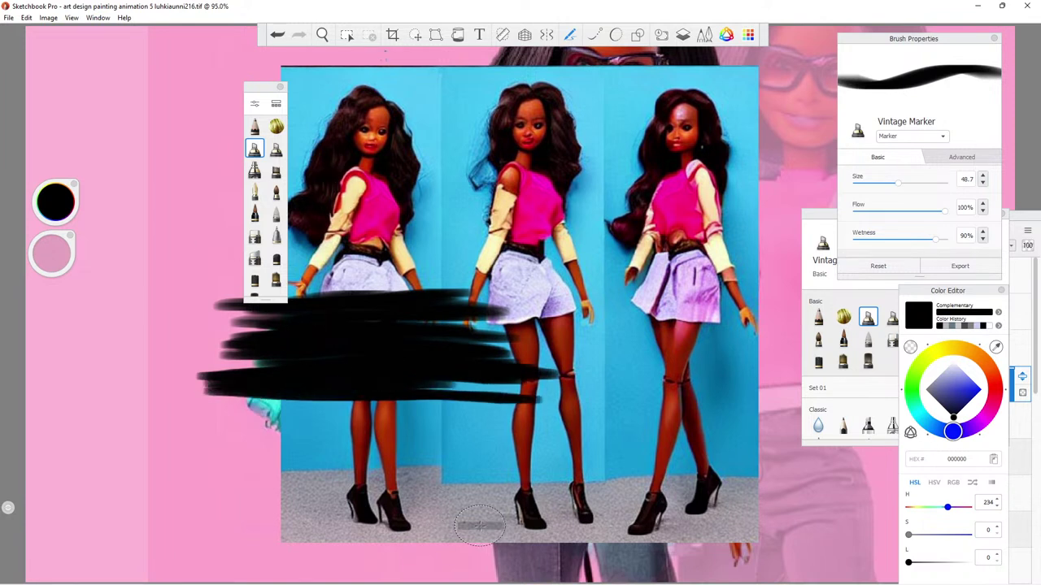
mouse_move(402, 379)
mouse_down()
mouse_move(487, 405)
mouse_move(478, 419)
mouse_move(507, 435)
mouse_up()
mouse_move(457, 401)
mouse_down()
mouse_move(228, 443)
mouse_move(524, 456)
mouse_move(421, 446)
mouse_up()
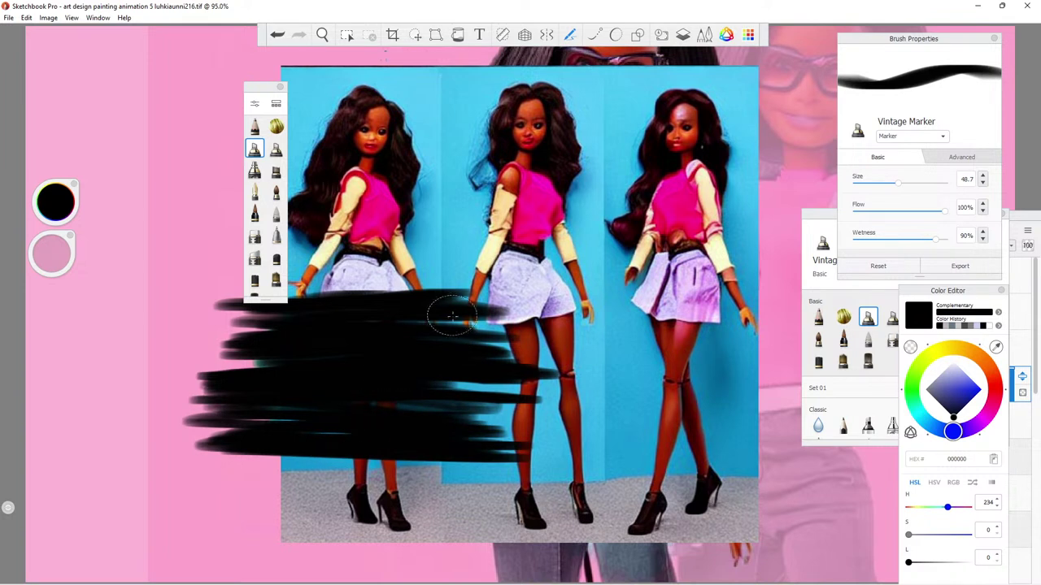
mouse_move(496, 455)
mouse_down()
mouse_move(195, 476)
mouse_move(474, 466)
mouse_move(236, 478)
mouse_move(537, 486)
mouse_move(243, 520)
mouse_move(520, 529)
mouse_move(488, 504)
mouse_move(235, 492)
mouse_move(399, 464)
mouse_move(480, 410)
mouse_move(500, 382)
mouse_move(407, 329)
mouse_move(244, 317)
mouse_move(268, 331)
mouse_move(260, 363)
mouse_move(175, 400)
mouse_move(431, 408)
mouse_move(325, 488)
mouse_move(276, 505)
mouse_move(294, 514)
mouse_up()
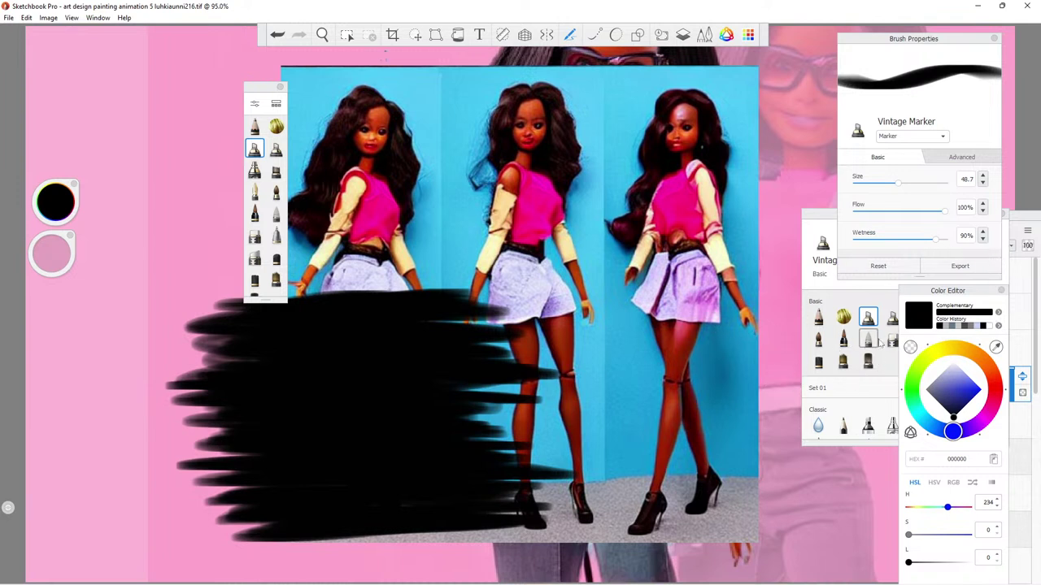
Try out the Smudge Pen, Marker, Soft Brush and Fine Bullet Tip brushes from the Brush Library.
click(870, 339)
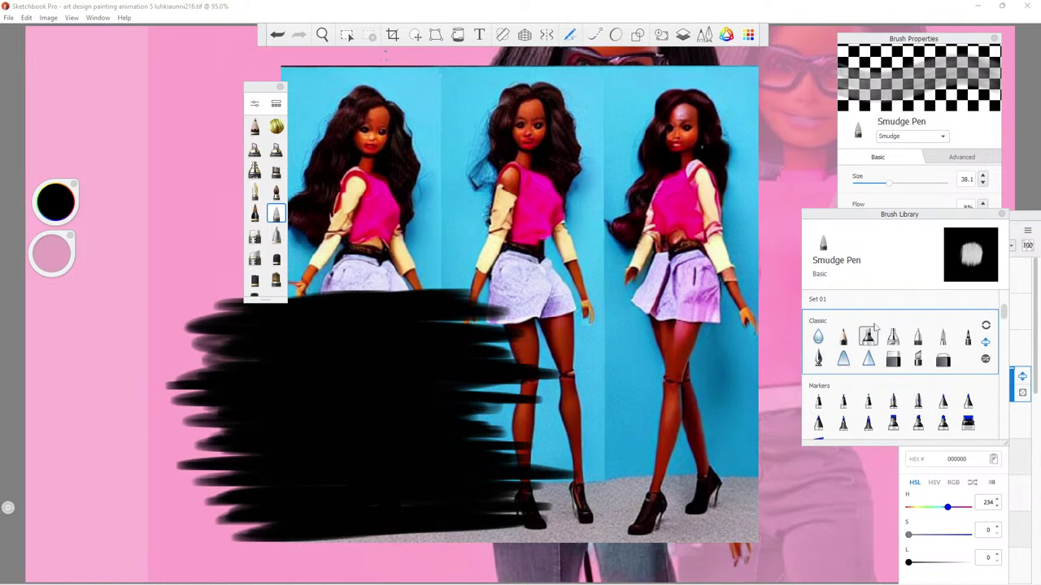
scroll(866, 365, down, 3)
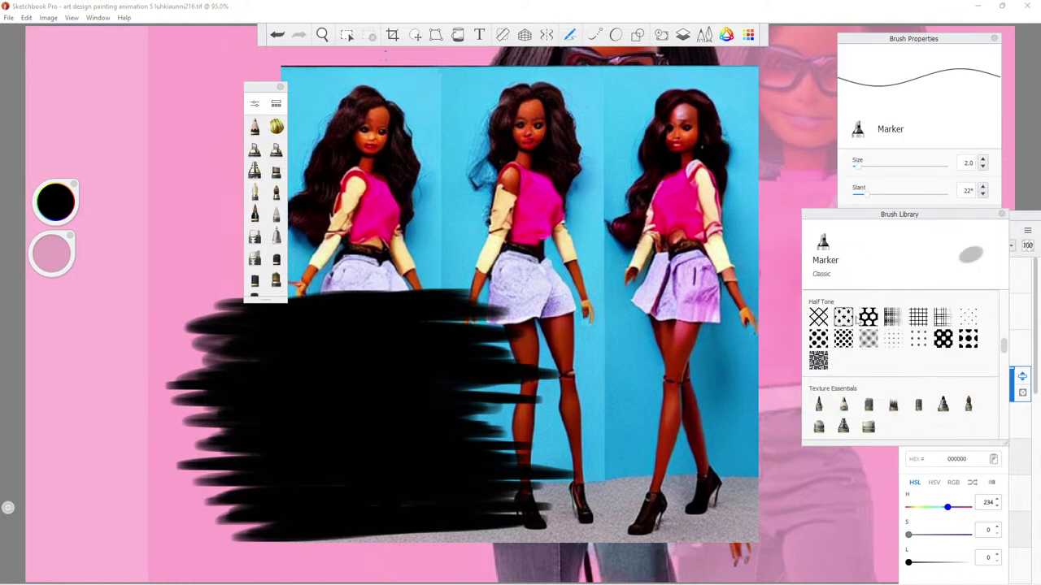
click(843, 382)
click(843, 317)
scroll(850, 342, up, 2)
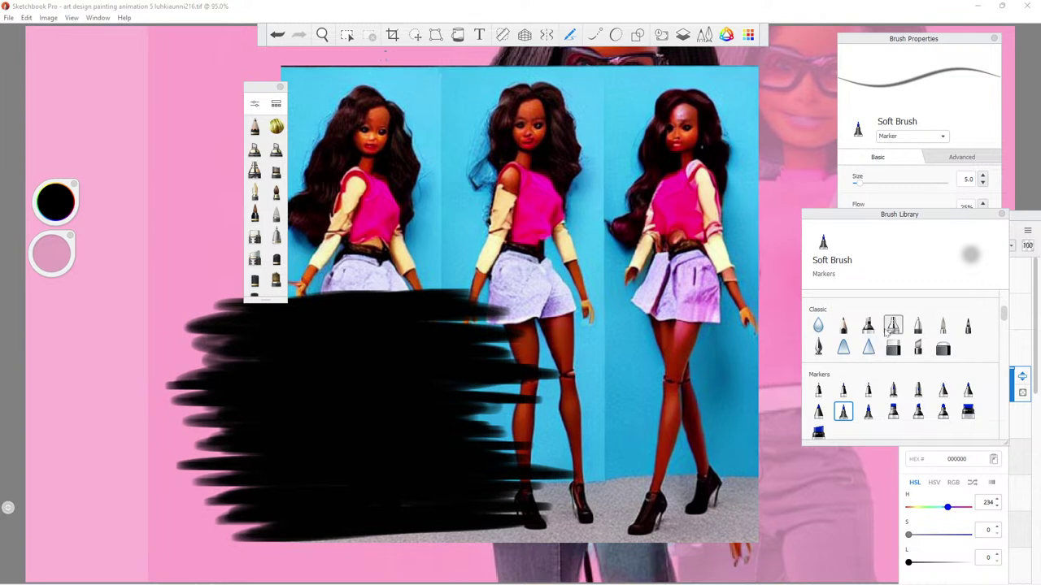
scroll(869, 388, down, 1)
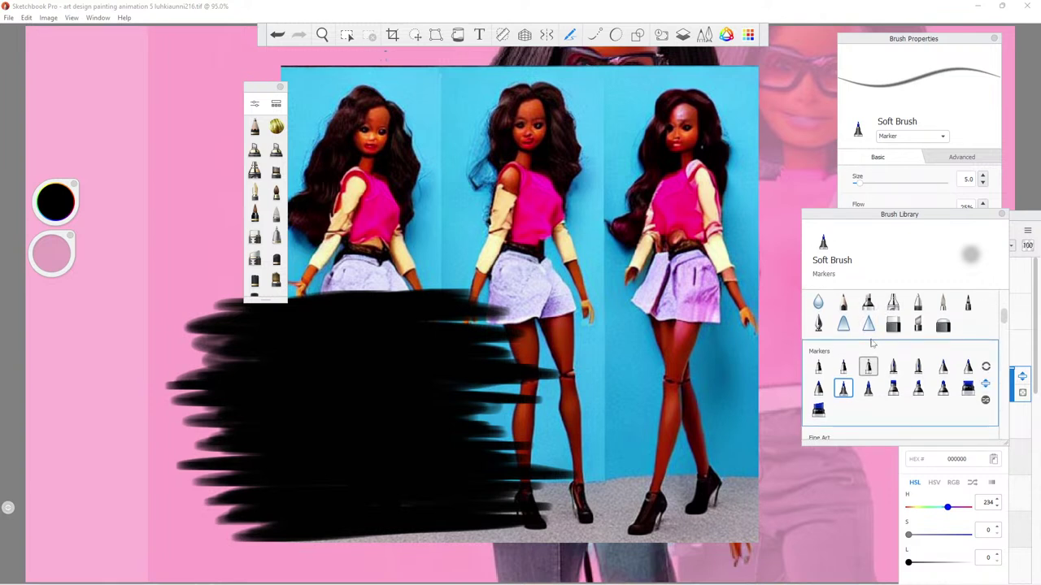
scroll(870, 366, down, 3)
scroll(868, 391, up, 6)
click(868, 405)
double_click(875, 355)
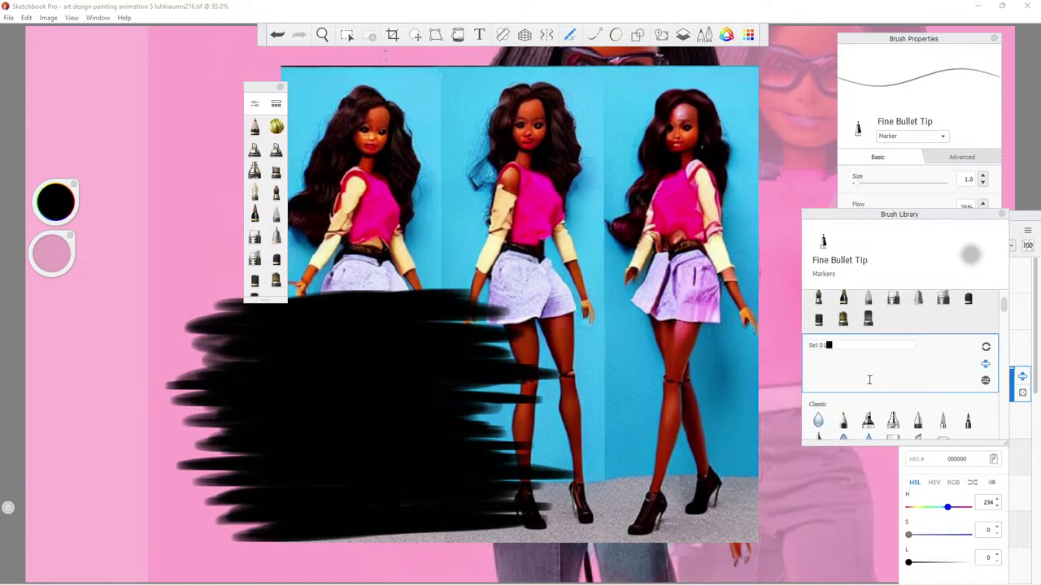
click(996, 326)
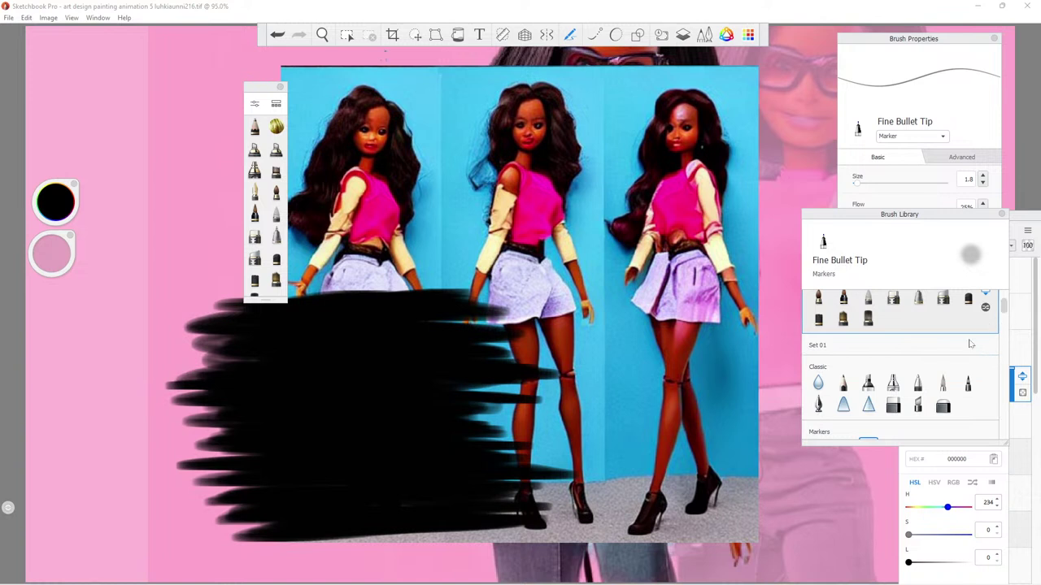
Choose the Smudge Round Bristle Brush from the Smudge brush set and set its size to 49.9.
scroll(947, 367, down, 2)
scroll(921, 333, up, 1)
scroll(915, 366, down, 3)
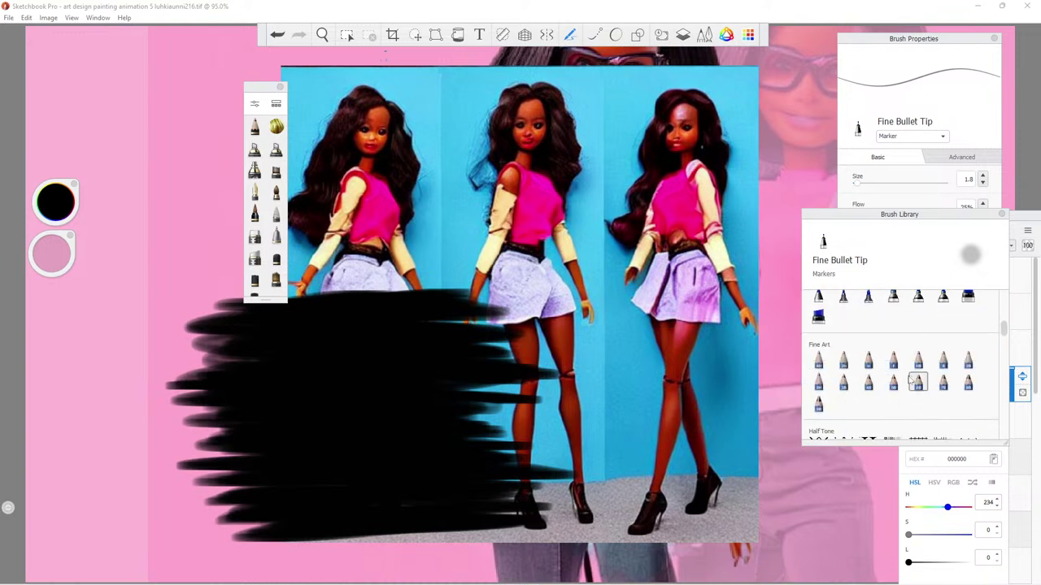
scroll(917, 374, down, 5)
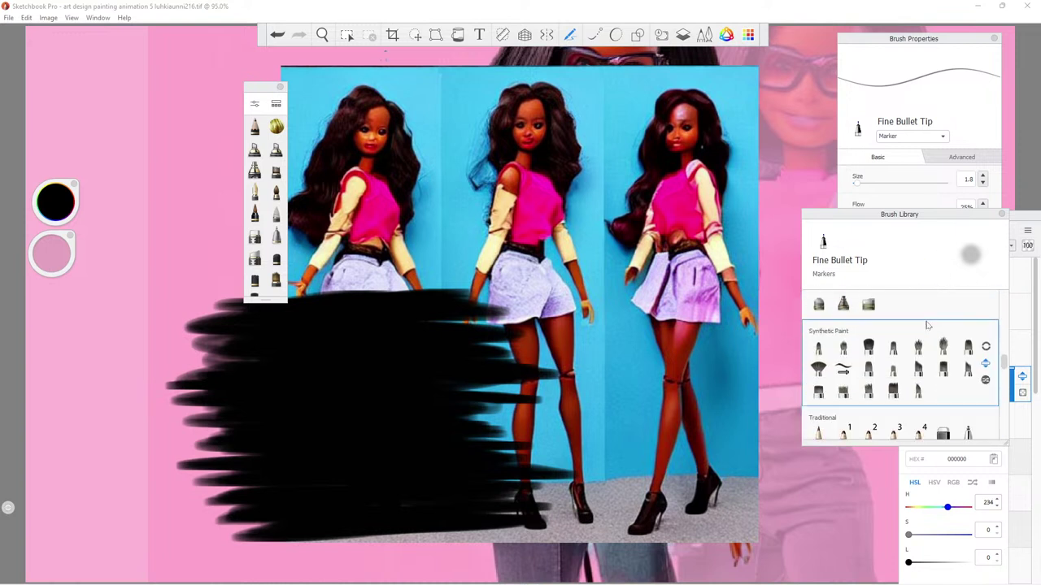
scroll(921, 354, down, 2)
scroll(908, 430, down, 3)
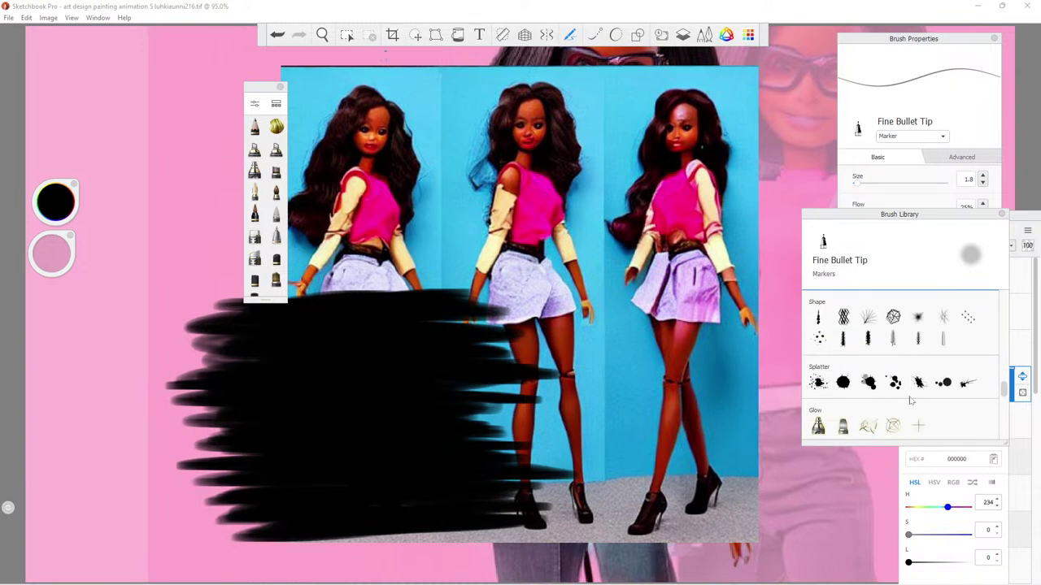
scroll(911, 397, down, 8)
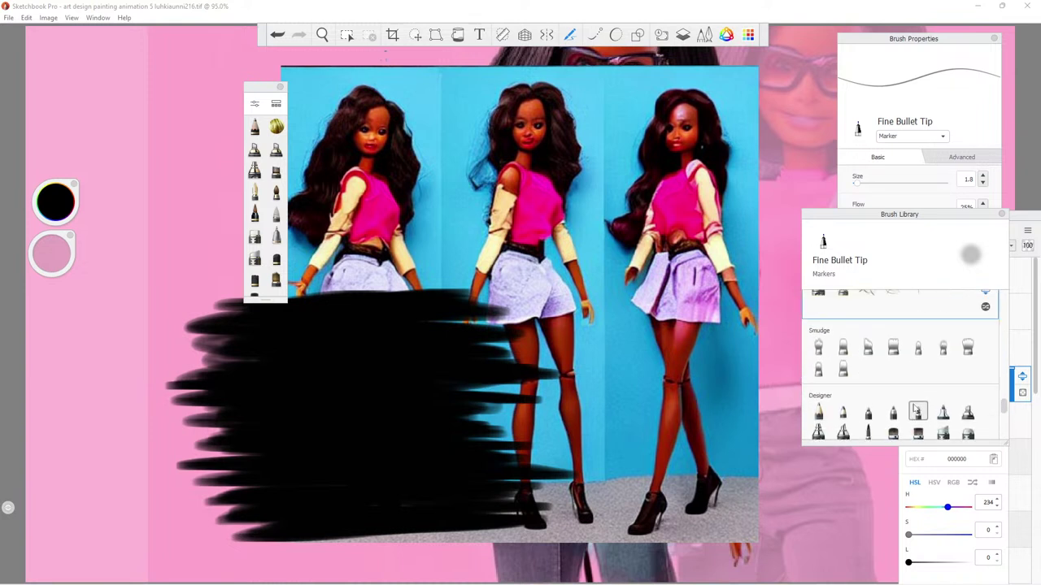
click(916, 404)
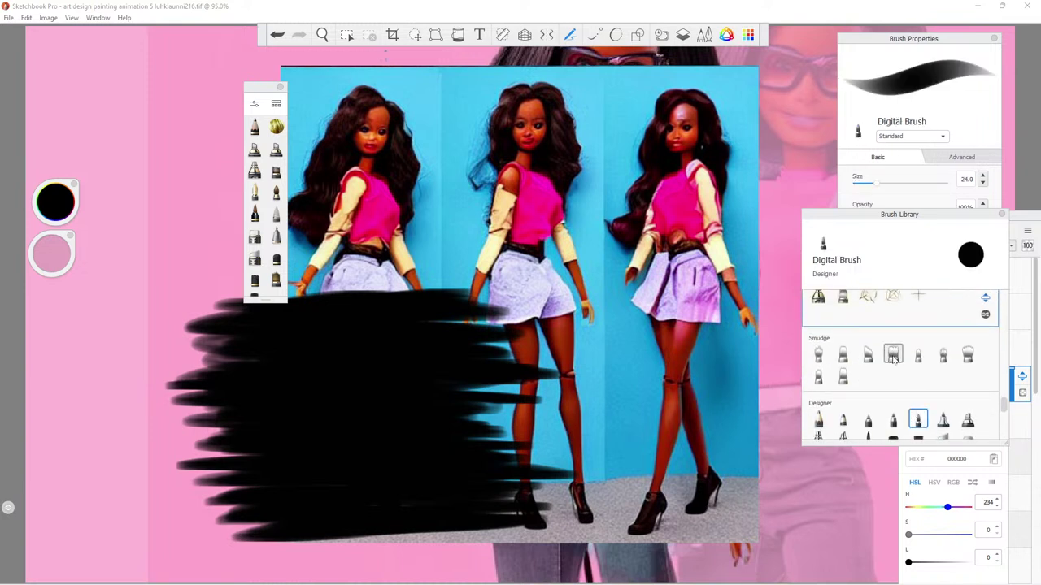
click(966, 356)
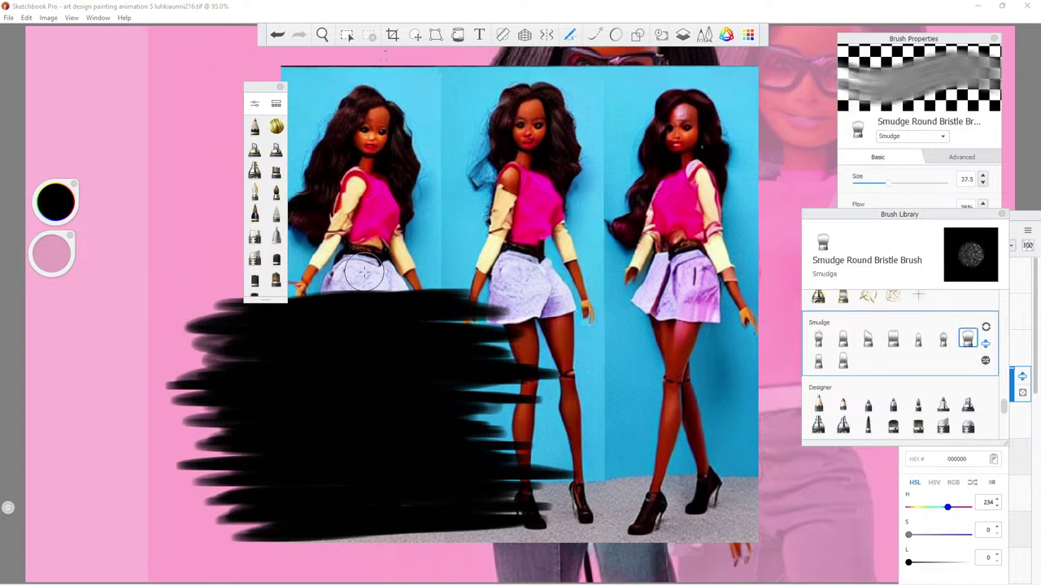
drag(895, 185, 899, 190)
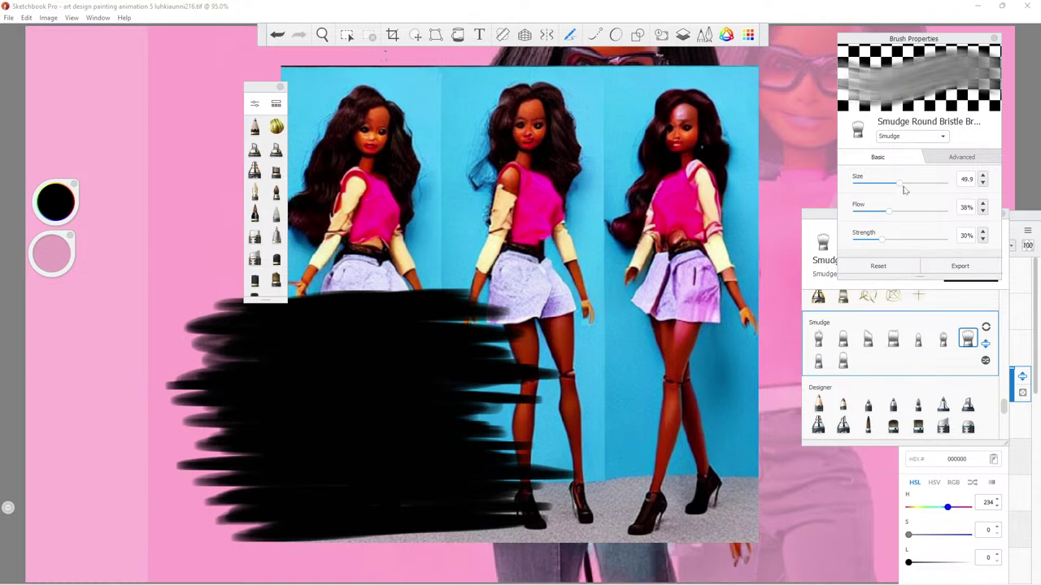
Smudge the left edge of the black paint outward across the pink background with long horizontal strokes.
mouse_move(252, 311)
mouse_down()
mouse_move(190, 330)
mouse_move(317, 334)
mouse_move(93, 342)
mouse_up()
mouse_move(343, 342)
mouse_down()
mouse_move(163, 357)
mouse_move(340, 360)
mouse_move(189, 401)
mouse_move(306, 406)
mouse_move(155, 415)
mouse_up()
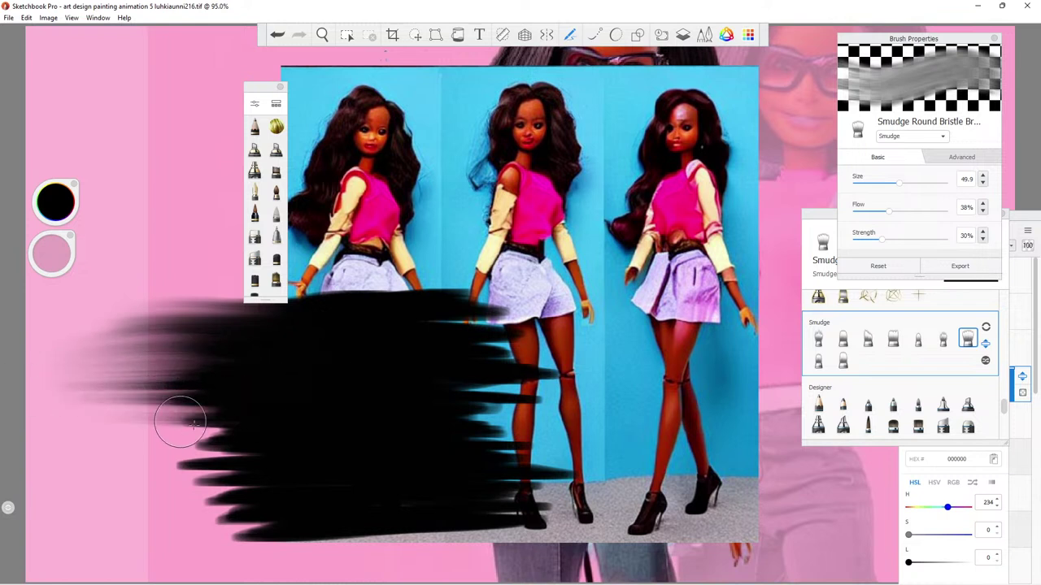
mouse_move(318, 423)
mouse_down()
mouse_move(180, 444)
mouse_move(316, 437)
mouse_move(179, 477)
mouse_up()
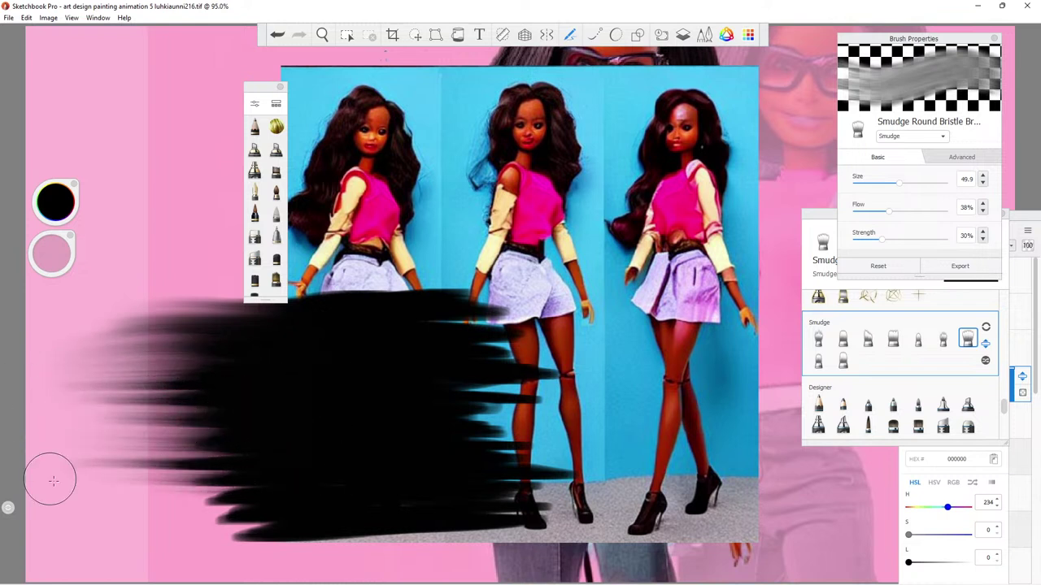
drag(309, 487, 156, 508)
drag(316, 529, 151, 512)
drag(355, 540, 158, 529)
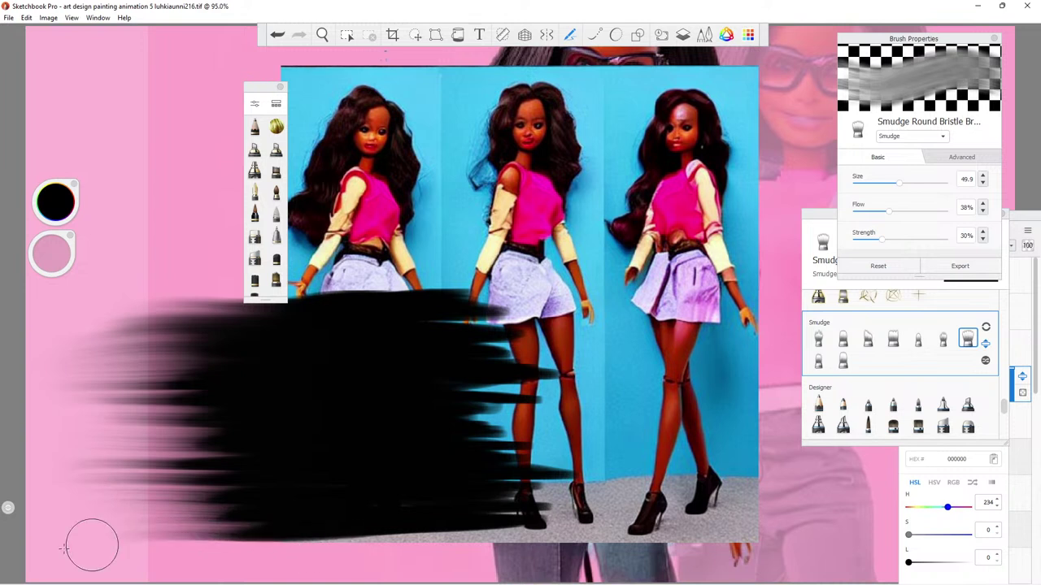
drag(326, 529, 90, 512)
drag(284, 488, 53, 451)
drag(213, 437, 103, 416)
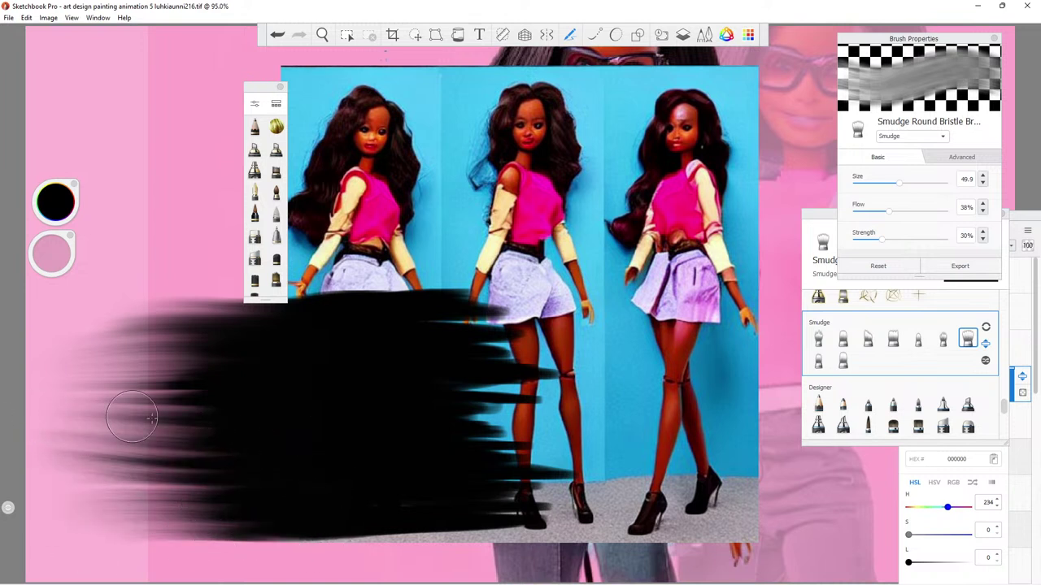
drag(293, 412, 32, 419)
drag(261, 403, 65, 366)
drag(223, 350, 122, 340)
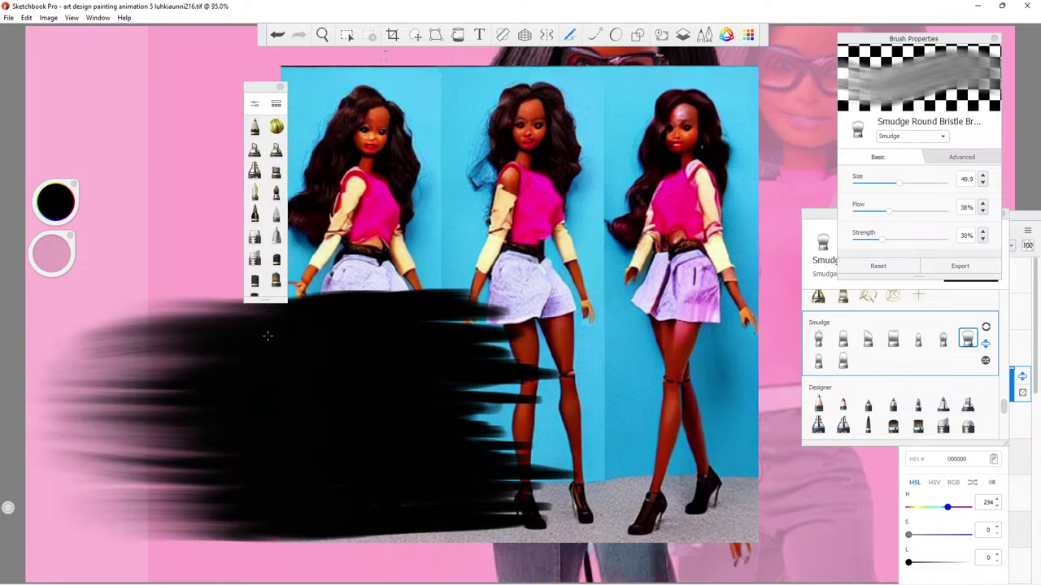
drag(360, 320, 77, 337)
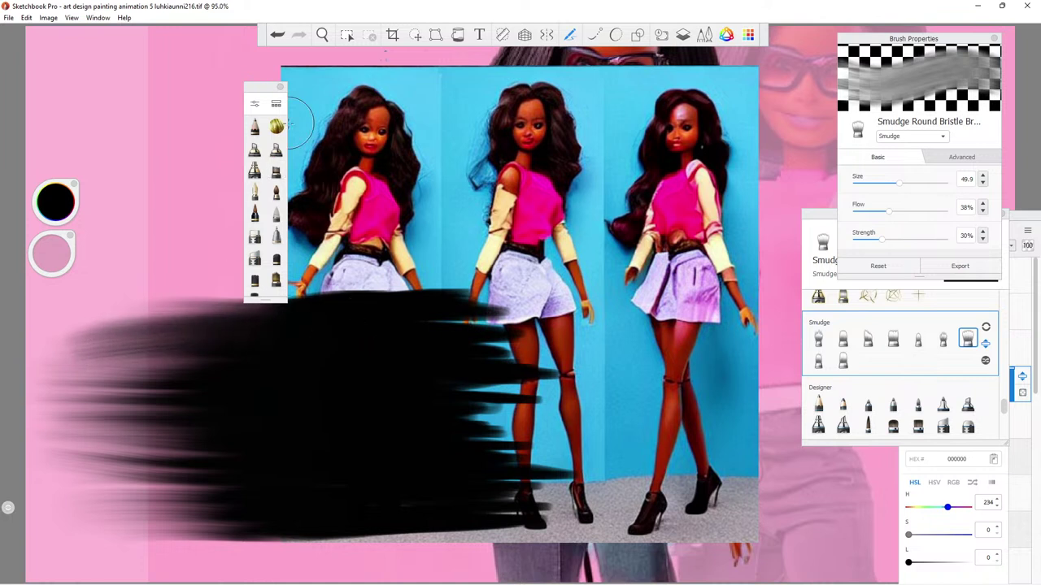
Move the brush palette clear of the black paint and smudge the paint's upper-left edge further outward.
mouse_move(259, 89)
mouse_down()
mouse_move(202, 47)
mouse_move(213, 40)
mouse_up()
drag(379, 325, 122, 317)
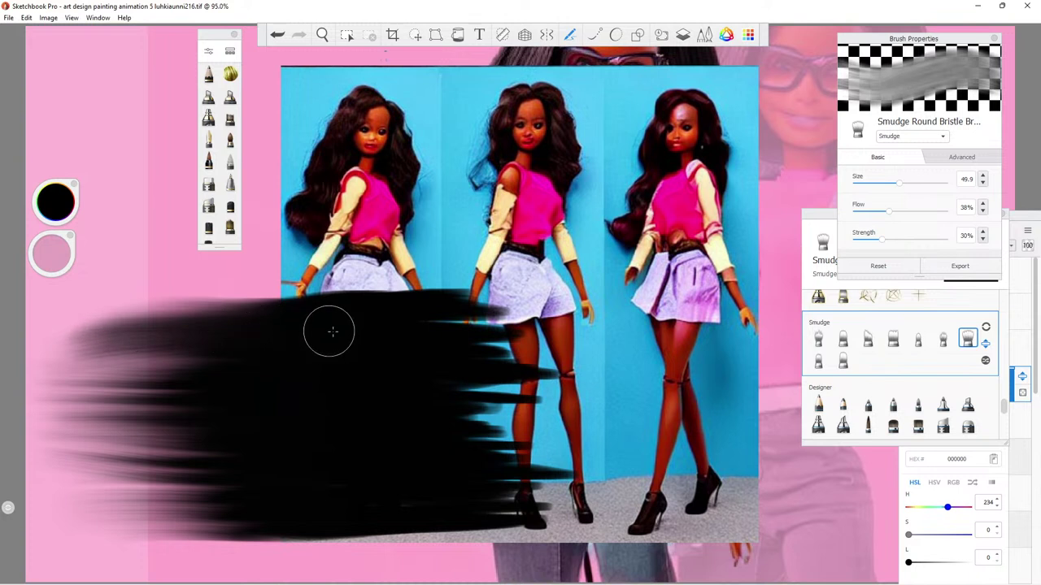
drag(367, 325, 81, 329)
drag(446, 337, 74, 346)
drag(483, 345, 132, 344)
drag(388, 328, 276, 341)
Smudge the right side of the black paint across the other two dolls' legs and past the picture's edge.
mouse_move(443, 349)
mouse_down()
mouse_move(654, 369)
mouse_move(663, 386)
mouse_up()
drag(463, 402, 663, 411)
drag(467, 423, 675, 435)
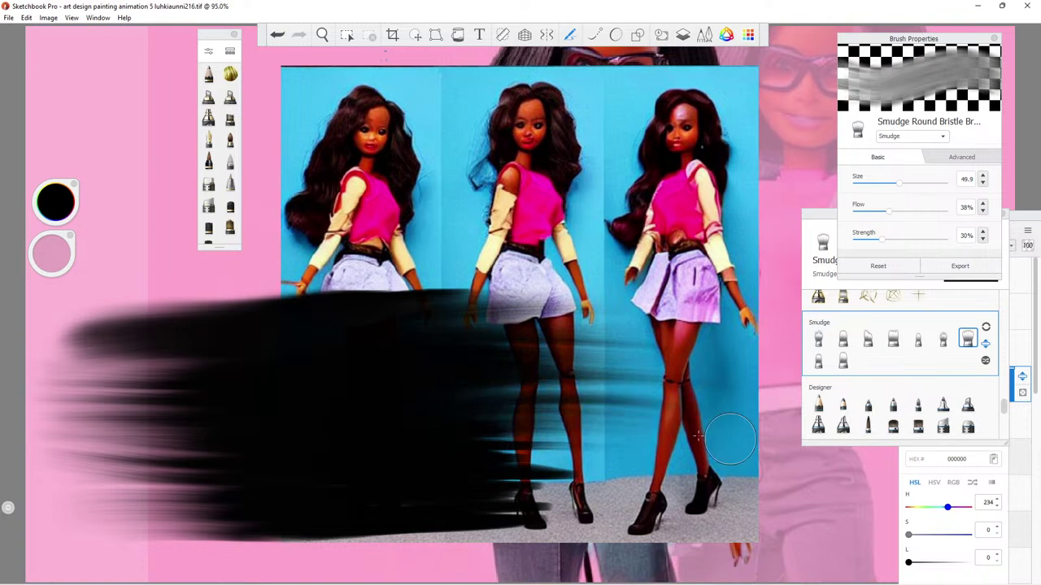
drag(442, 437, 661, 443)
mouse_move(491, 476)
mouse_down()
mouse_move(685, 497)
mouse_move(513, 481)
mouse_move(677, 473)
mouse_move(424, 470)
mouse_move(550, 474)
mouse_move(383, 483)
mouse_move(522, 517)
mouse_up()
mouse_move(401, 539)
mouse_down()
mouse_move(558, 541)
mouse_move(394, 546)
mouse_move(545, 536)
mouse_move(472, 530)
mouse_move(354, 543)
mouse_move(573, 530)
mouse_move(348, 533)
mouse_move(545, 549)
mouse_move(236, 548)
mouse_move(500, 560)
mouse_move(428, 541)
mouse_move(516, 545)
mouse_move(249, 521)
mouse_move(494, 487)
mouse_move(461, 500)
mouse_move(144, 540)
mouse_move(375, 520)
mouse_move(576, 532)
mouse_move(444, 517)
mouse_move(591, 535)
mouse_move(443, 521)
mouse_move(569, 527)
mouse_move(414, 486)
mouse_move(561, 503)
mouse_move(81, 511)
mouse_move(507, 485)
mouse_move(590, 508)
mouse_move(265, 540)
mouse_move(448, 515)
mouse_move(151, 544)
mouse_move(456, 519)
mouse_move(84, 541)
mouse_move(545, 520)
mouse_move(143, 565)
mouse_move(611, 536)
mouse_move(321, 528)
mouse_move(504, 491)
mouse_move(537, 504)
mouse_move(382, 515)
mouse_move(385, 470)
mouse_move(681, 422)
mouse_move(381, 400)
mouse_move(535, 369)
mouse_move(371, 370)
mouse_move(799, 450)
mouse_up()
mouse_move(187, 561)
mouse_down()
mouse_move(93, 558)
mouse_move(154, 515)
mouse_move(320, 477)
mouse_move(281, 438)
mouse_move(106, 366)
mouse_move(906, 393)
mouse_up()
mouse_move(333, 368)
mouse_down()
mouse_move(414, 330)
mouse_move(414, 309)
mouse_move(761, 308)
mouse_move(453, 335)
mouse_move(393, 376)
mouse_move(467, 420)
mouse_move(493, 493)
mouse_move(447, 532)
mouse_move(752, 508)
mouse_move(618, 456)
mouse_up()
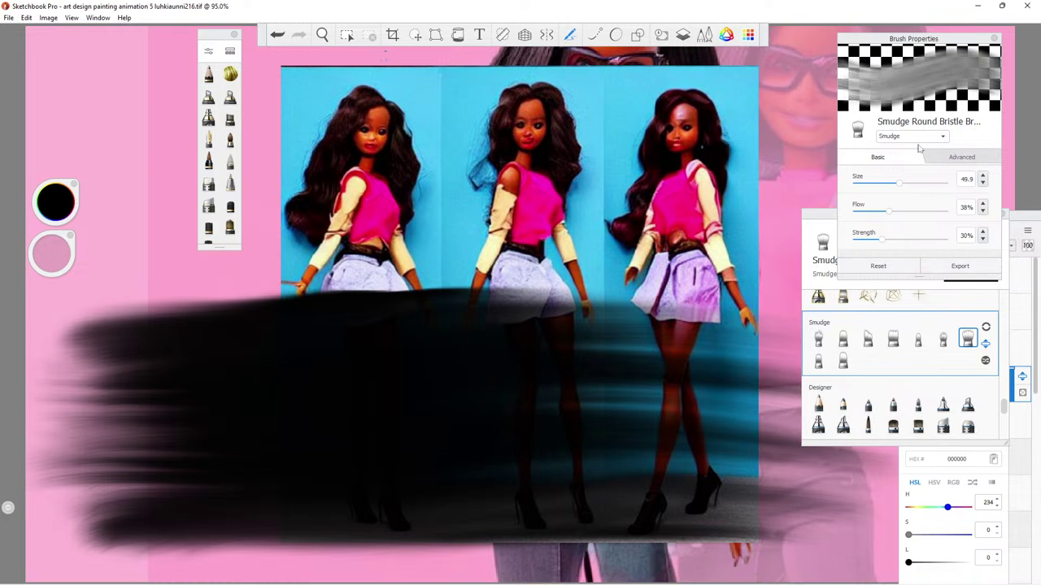
Bring the layer list into full view and lower the opacity of Layer50, which holds the smudged black paint, to 80.
click(1015, 222)
drag(996, 221, 869, 58)
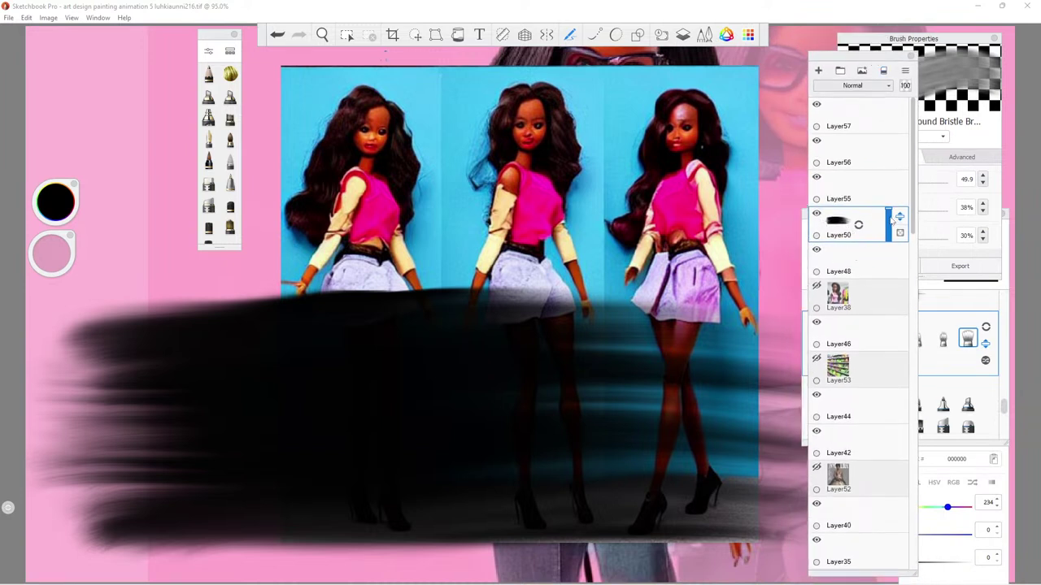
drag(892, 215, 849, 268)
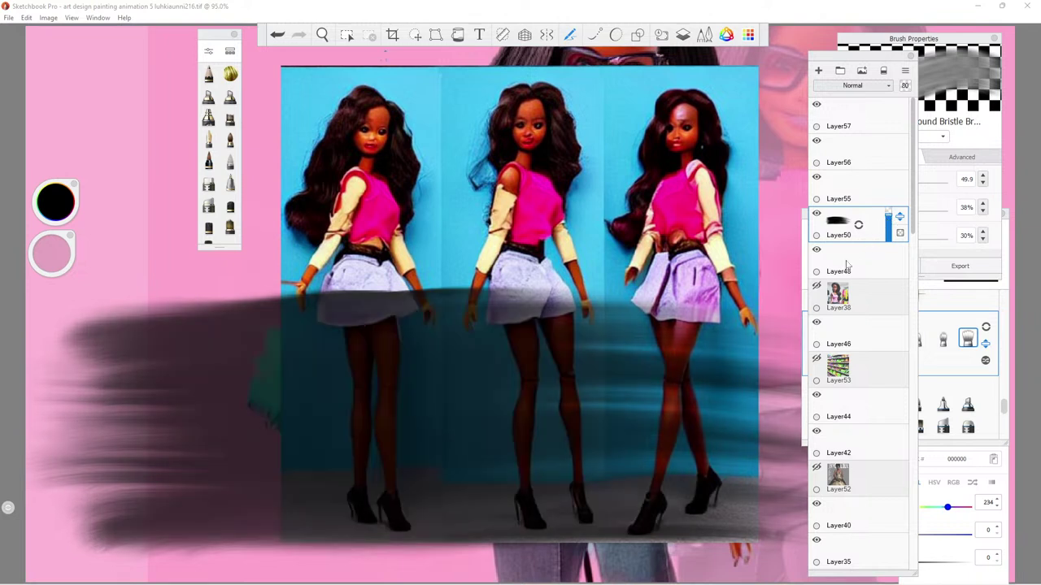
Make Layer48 the active layer and choose the Paint Splatter 2 brush from the Splatter set.
click(858, 260)
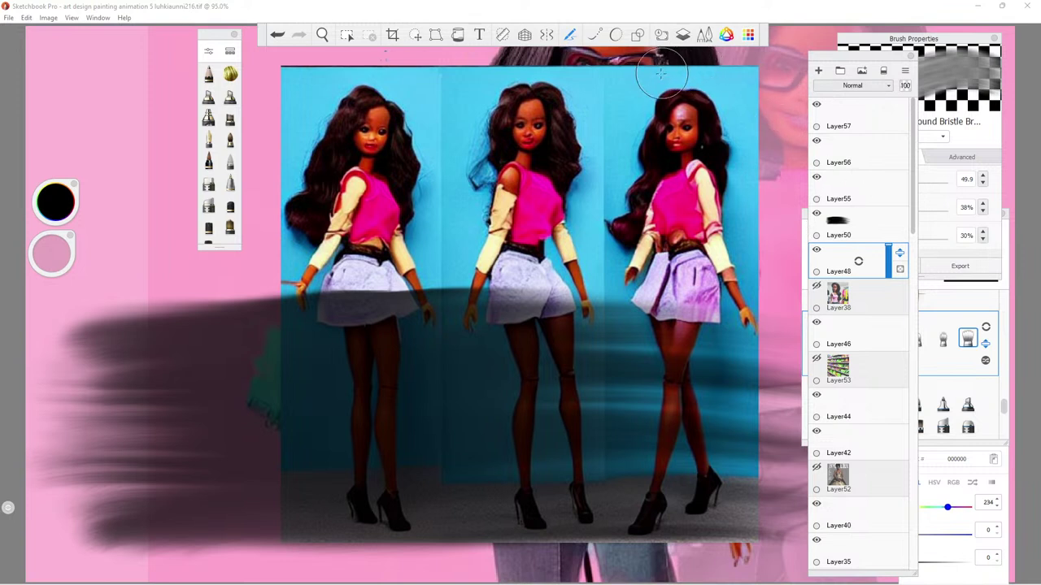
click(322, 34)
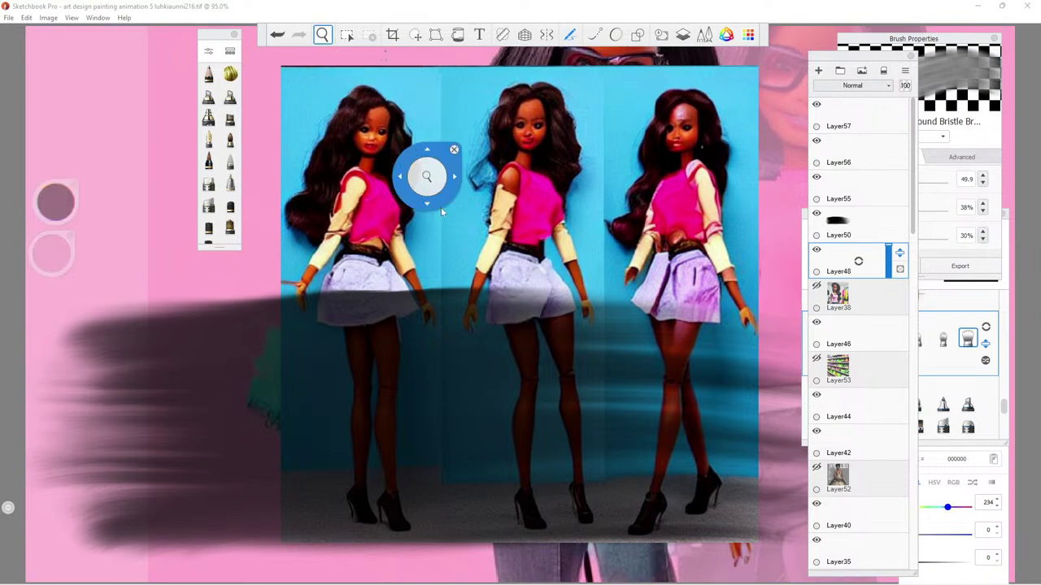
scroll(432, 211, down, 3)
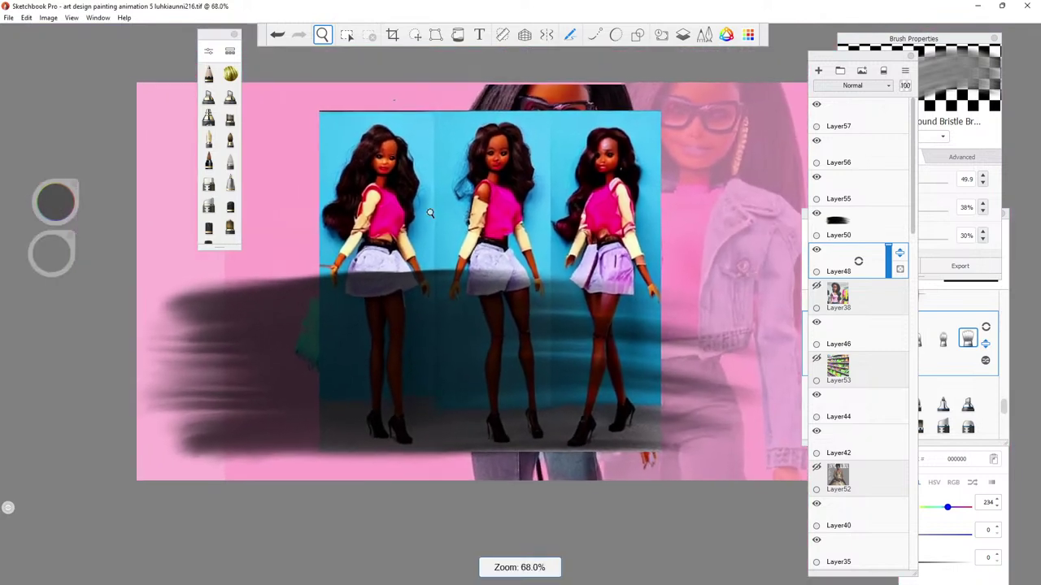
scroll(397, 211, down, 3)
scroll(397, 213, up, 1)
drag(372, 204, 341, 81)
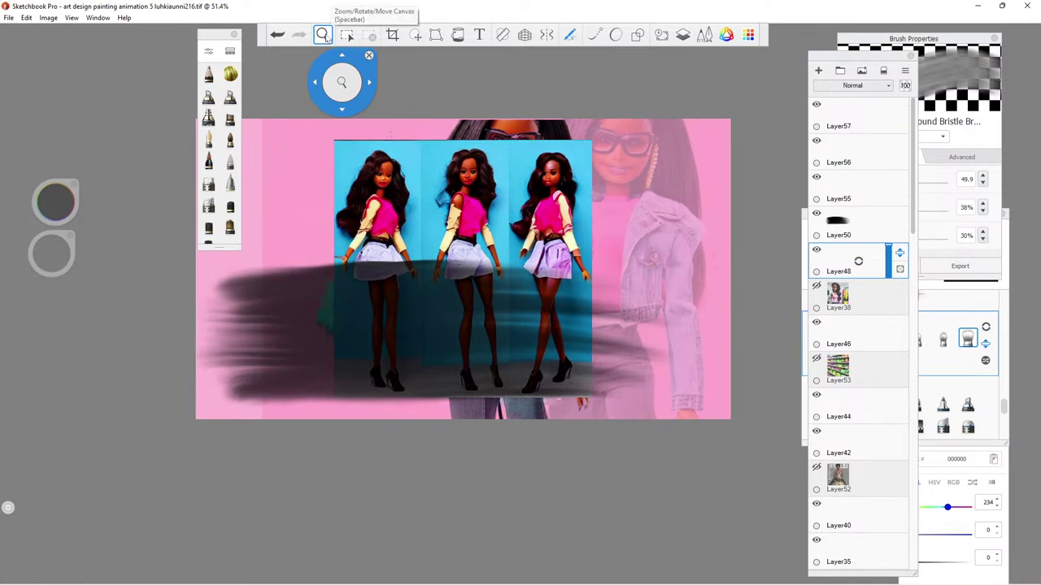
click(323, 35)
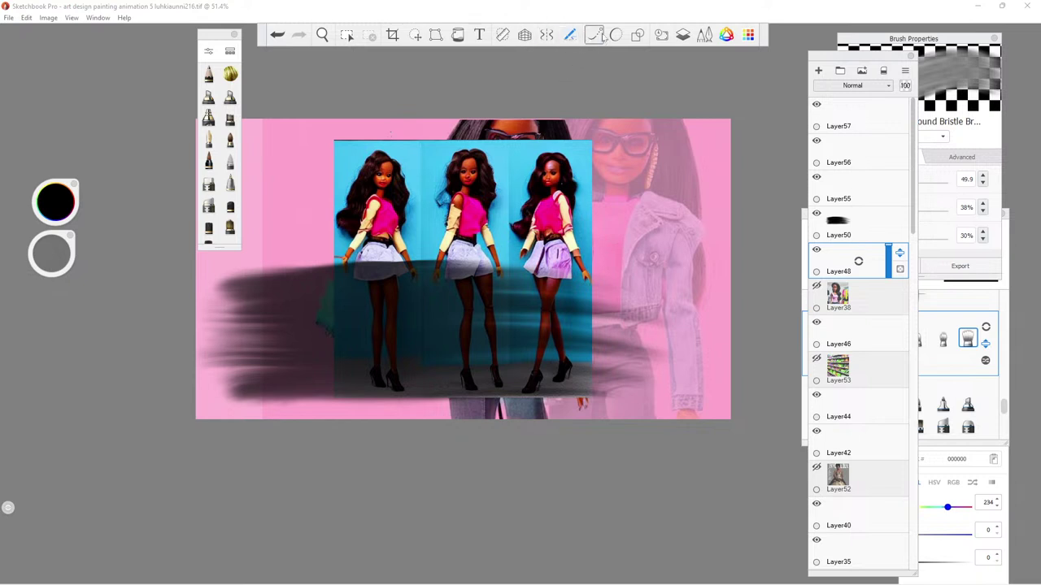
click(935, 187)
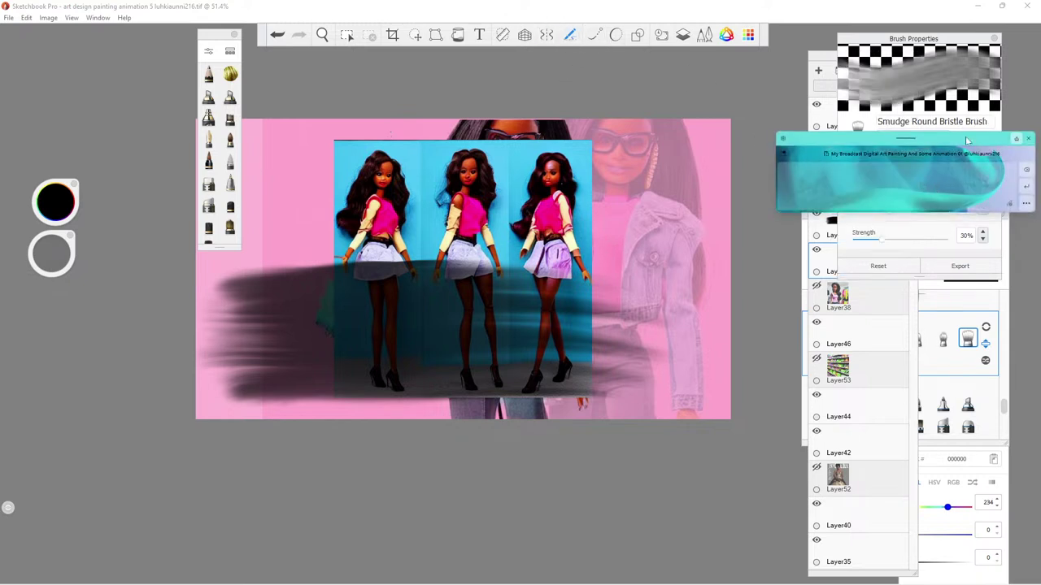
click(943, 298)
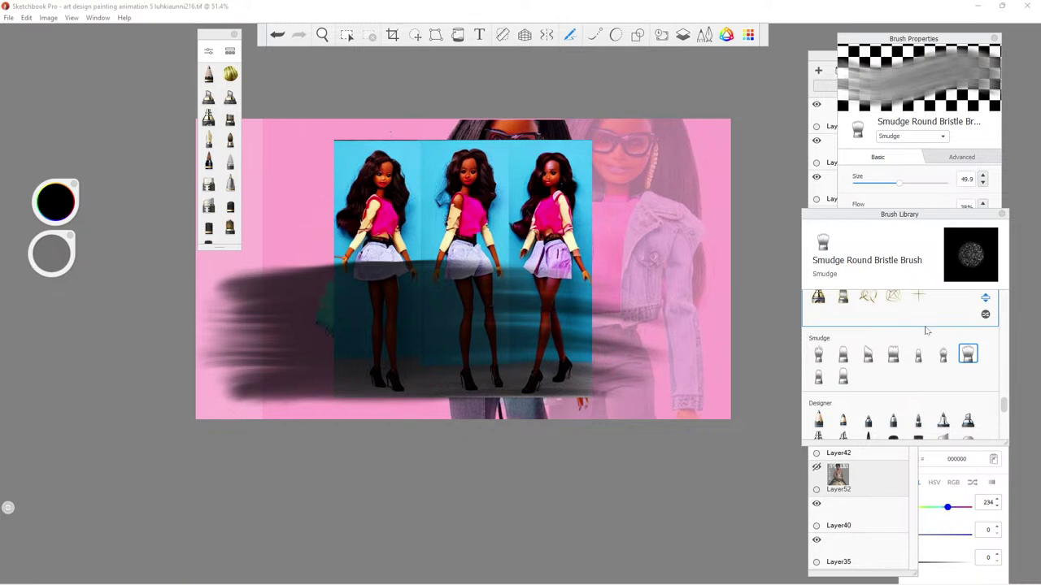
scroll(924, 333, up, 3)
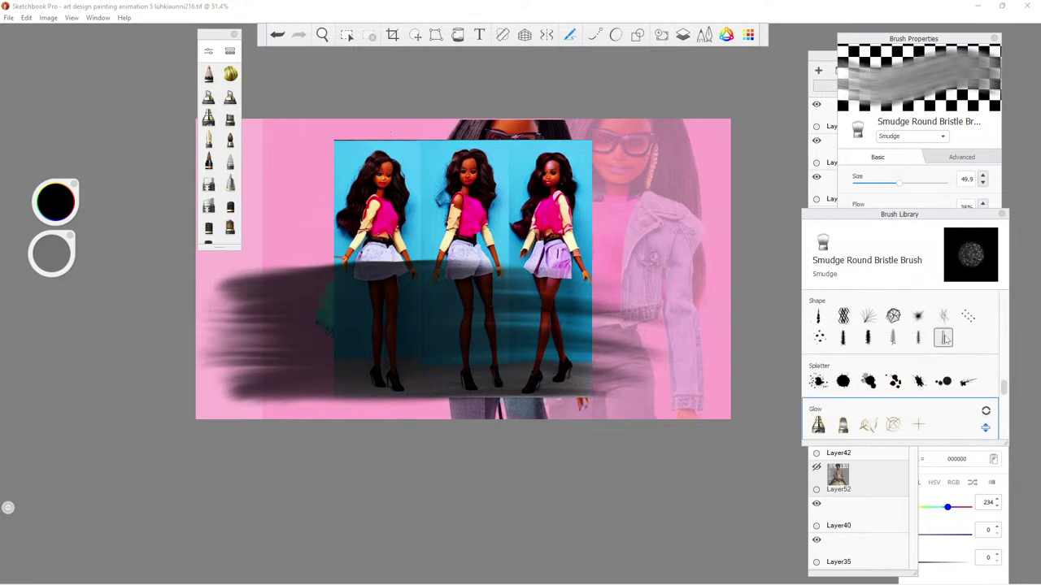
click(845, 385)
Paint overlapping black splatter strokes across the full width of the canvas's lower half, down to its bottom edge.
mouse_move(691, 297)
mouse_down()
mouse_move(708, 281)
mouse_move(439, 292)
mouse_move(726, 307)
mouse_move(211, 284)
mouse_move(528, 350)
mouse_up()
mouse_move(726, 307)
mouse_down()
mouse_move(699, 342)
mouse_move(593, 358)
mouse_move(458, 342)
mouse_move(507, 372)
mouse_move(570, 366)
mouse_move(572, 377)
mouse_move(627, 314)
mouse_move(708, 358)
mouse_move(83, 408)
mouse_up()
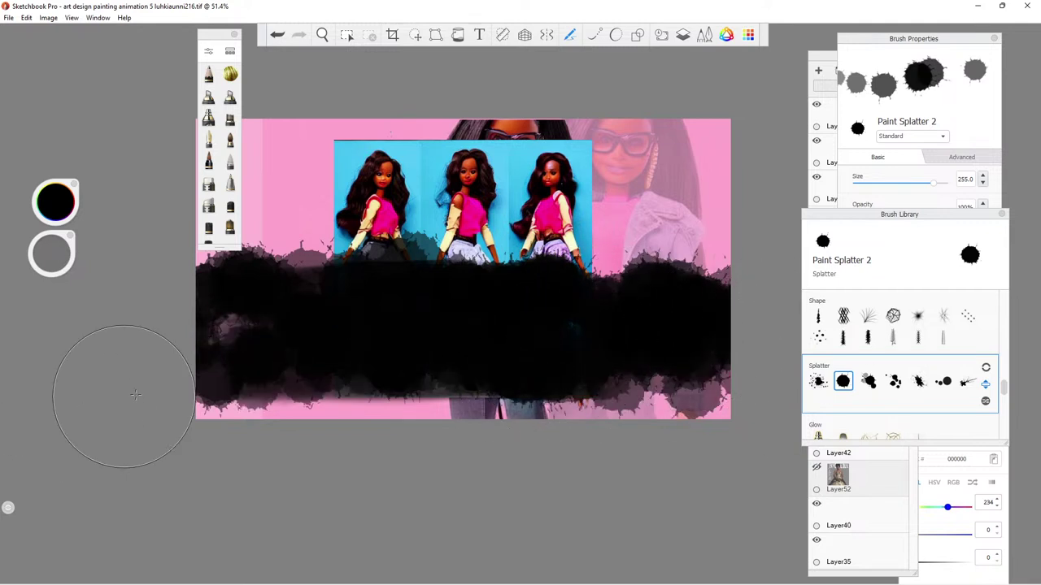
mouse_move(569, 395)
mouse_down()
mouse_move(726, 395)
mouse_move(233, 418)
mouse_move(239, 430)
mouse_move(255, 403)
mouse_up()
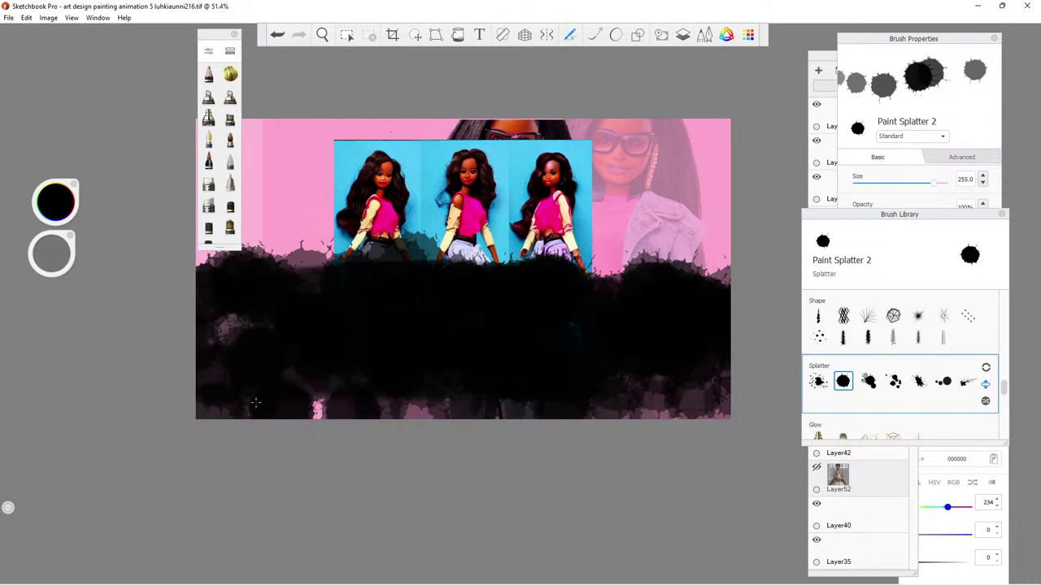
drag(724, 391, 650, 398)
click(495, 391)
Add a new empty layer directly above Layer38.
click(879, 44)
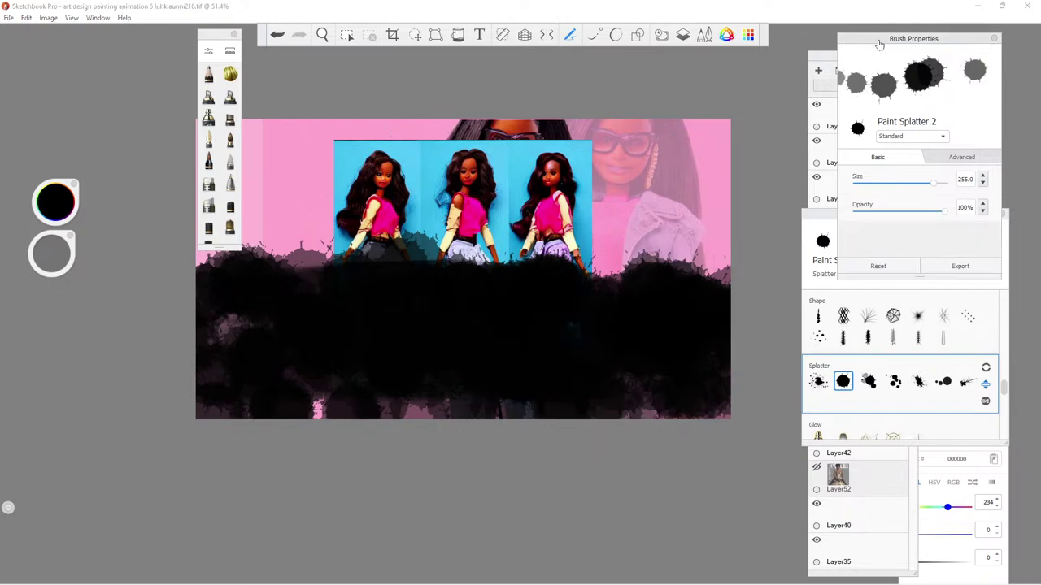
click(818, 67)
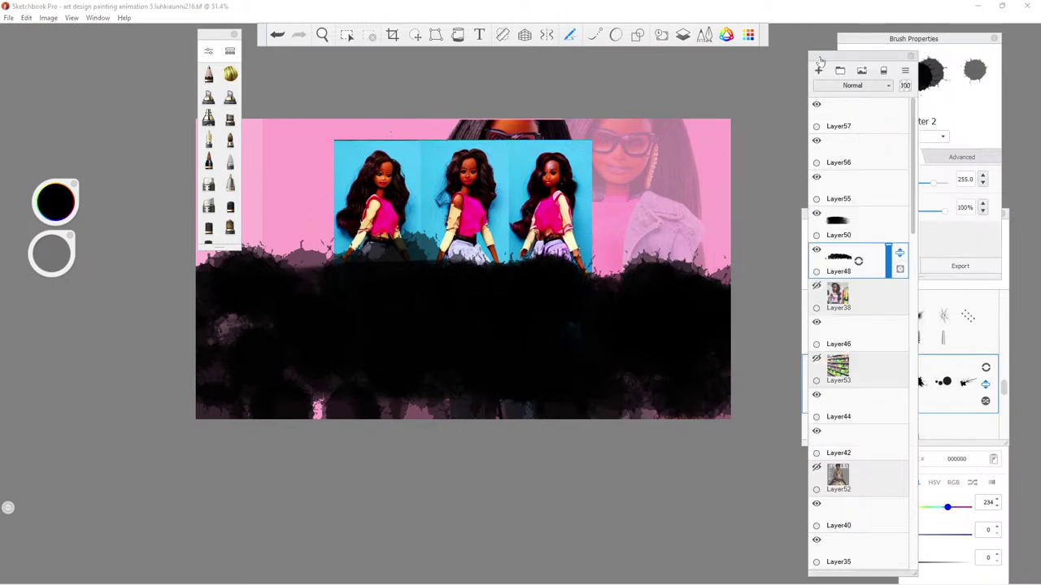
click(876, 286)
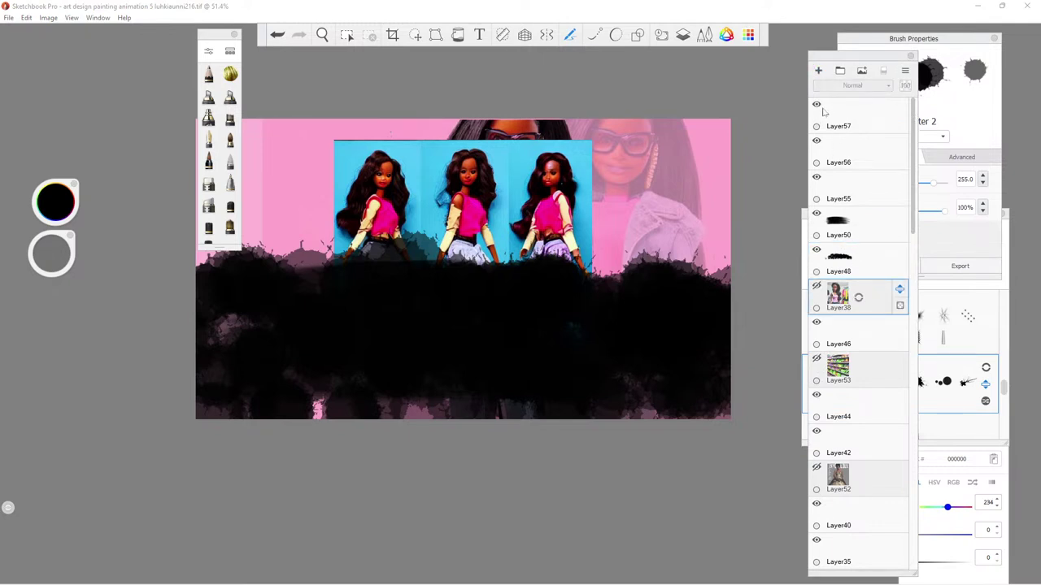
click(818, 70)
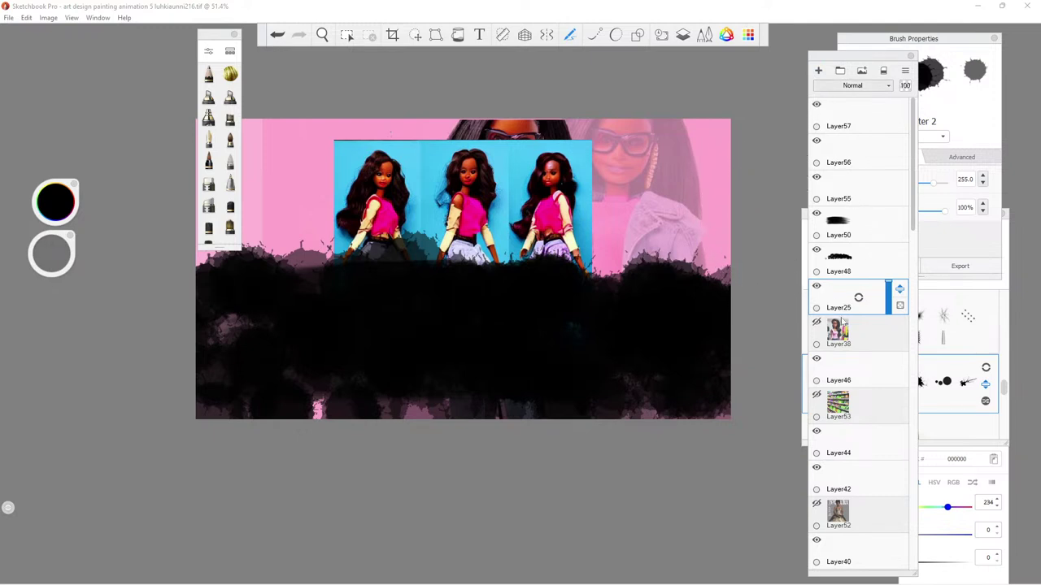
Browse the brush library and try the Dotted_1, Medium Brush and Synthetic Angular Flat Brush.
click(986, 309)
click(968, 316)
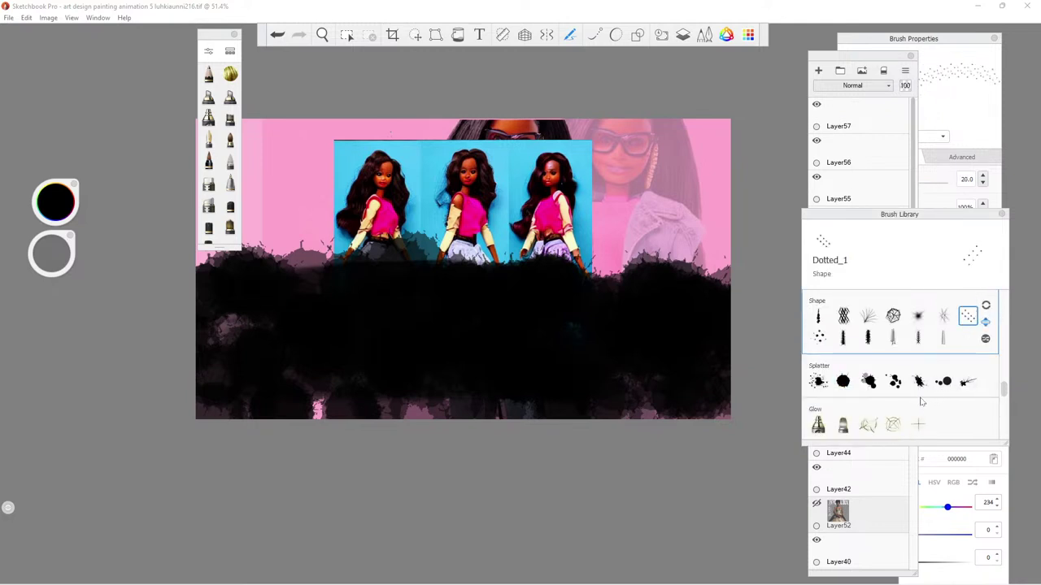
scroll(921, 401, up, 3)
scroll(913, 407, up, 1)
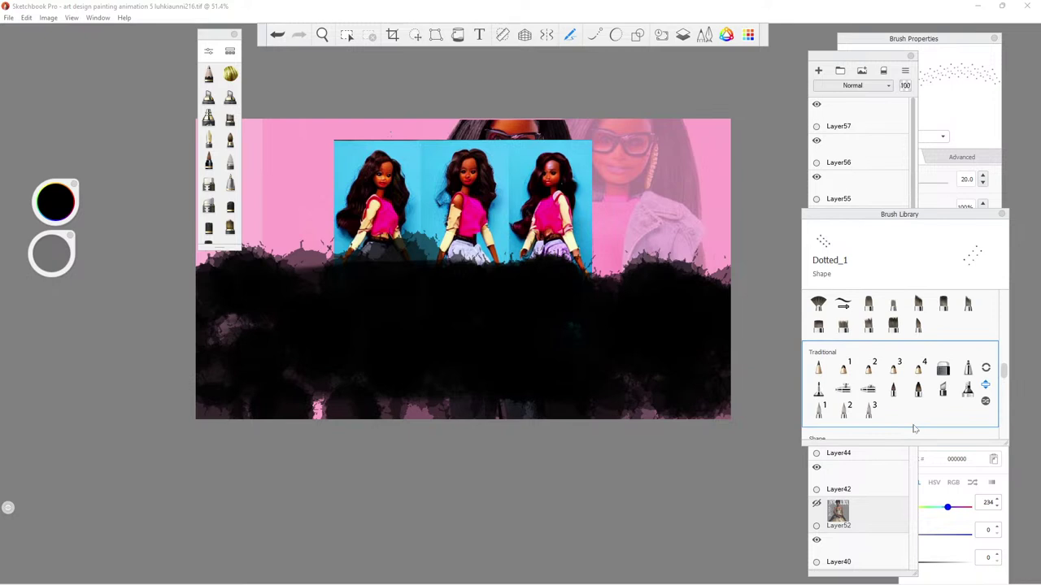
scroll(903, 418, down, 3)
scroll(862, 423, up, 3)
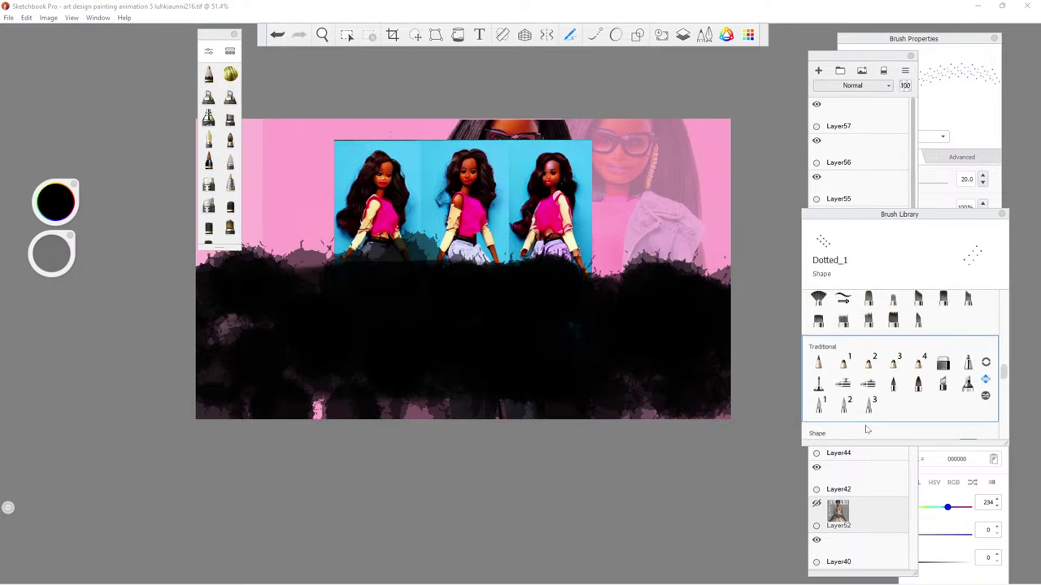
click(892, 384)
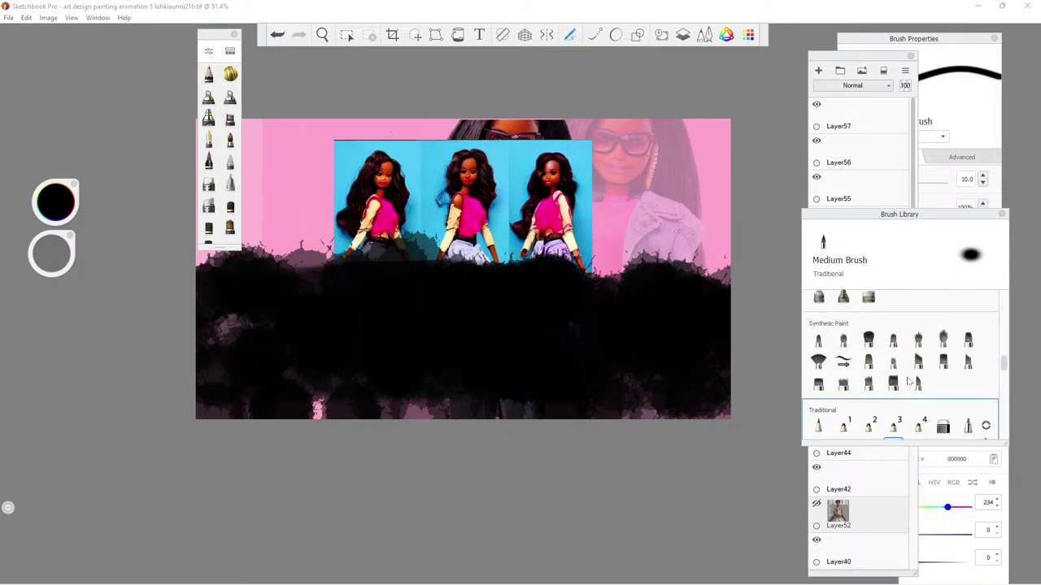
scroll(917, 425, up, 2)
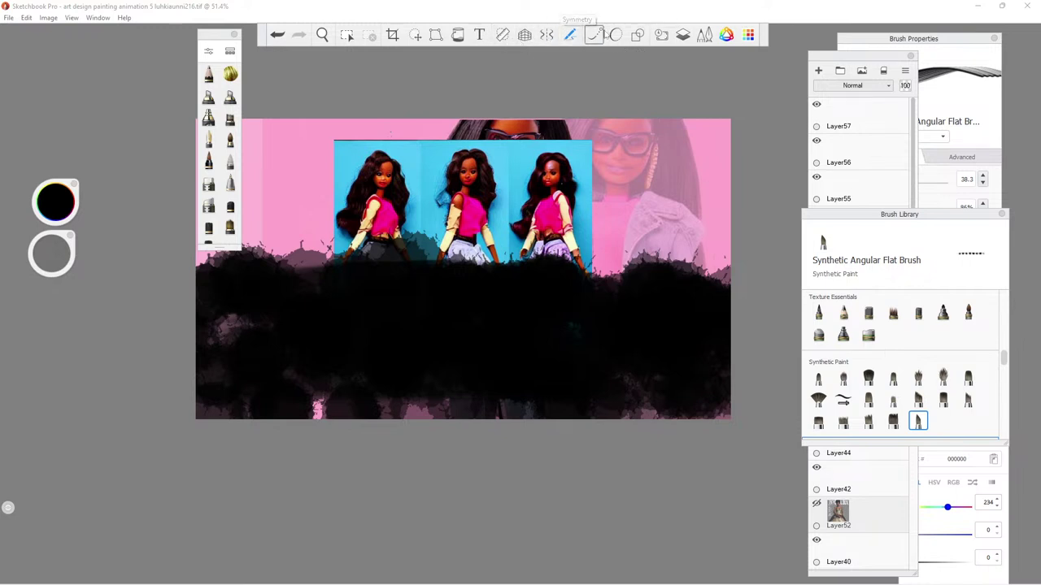
Activate the rectangle drawing tool and choose the Chalk Pastel brush at size 1.3.
click(637, 36)
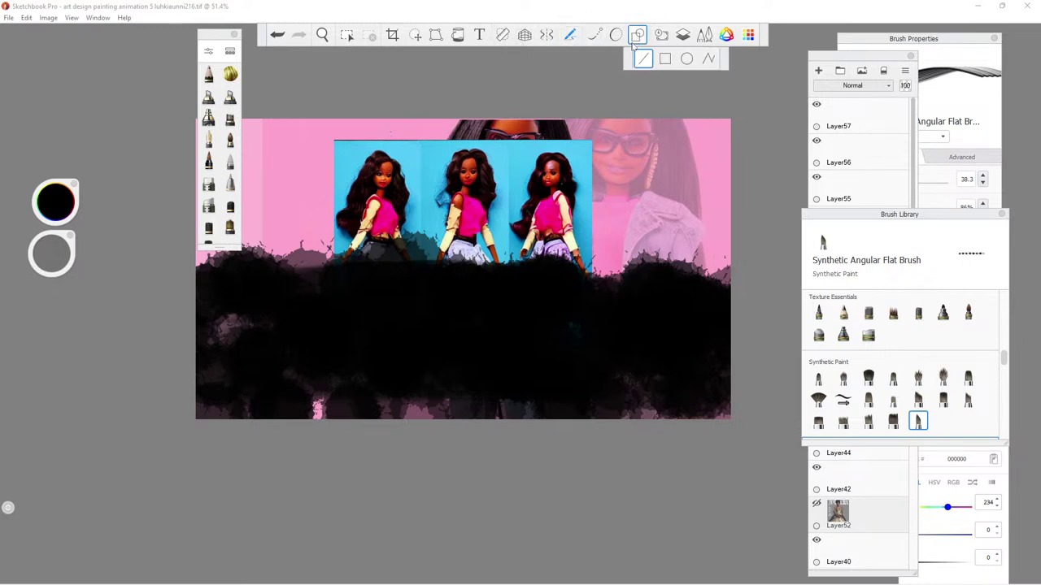
click(665, 61)
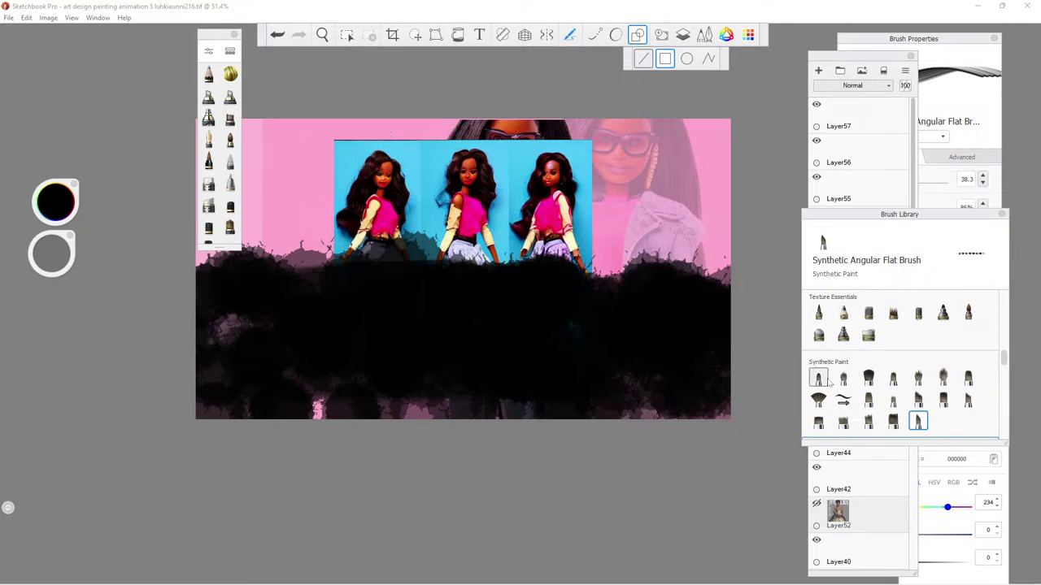
click(869, 378)
scroll(845, 366, up, 2)
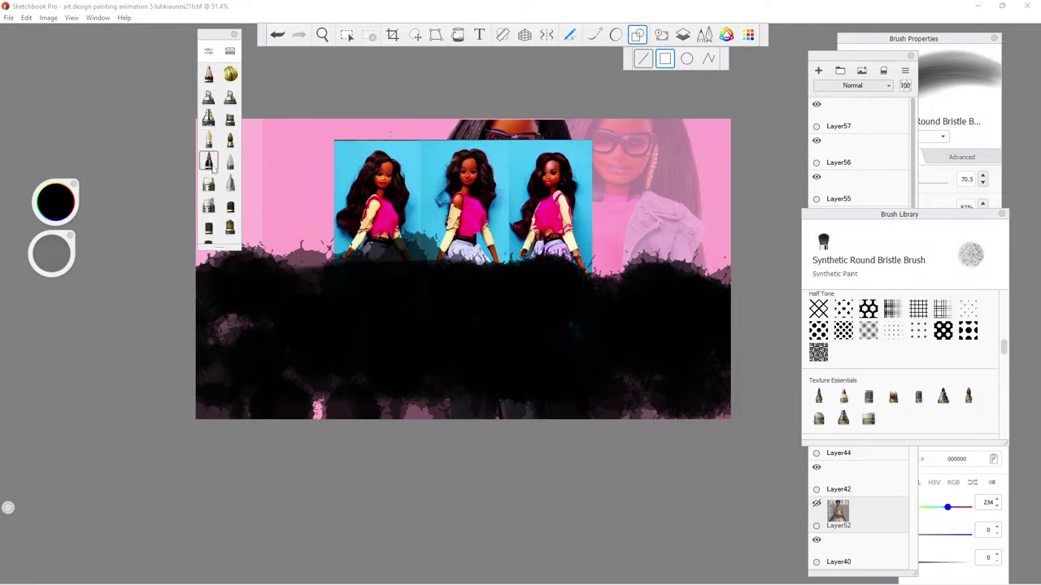
click(229, 142)
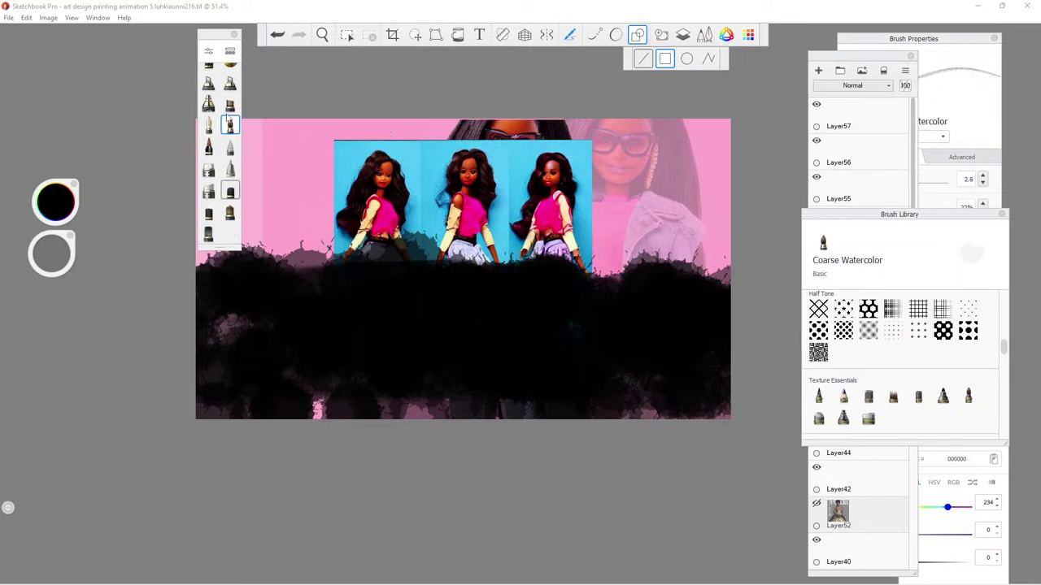
click(230, 192)
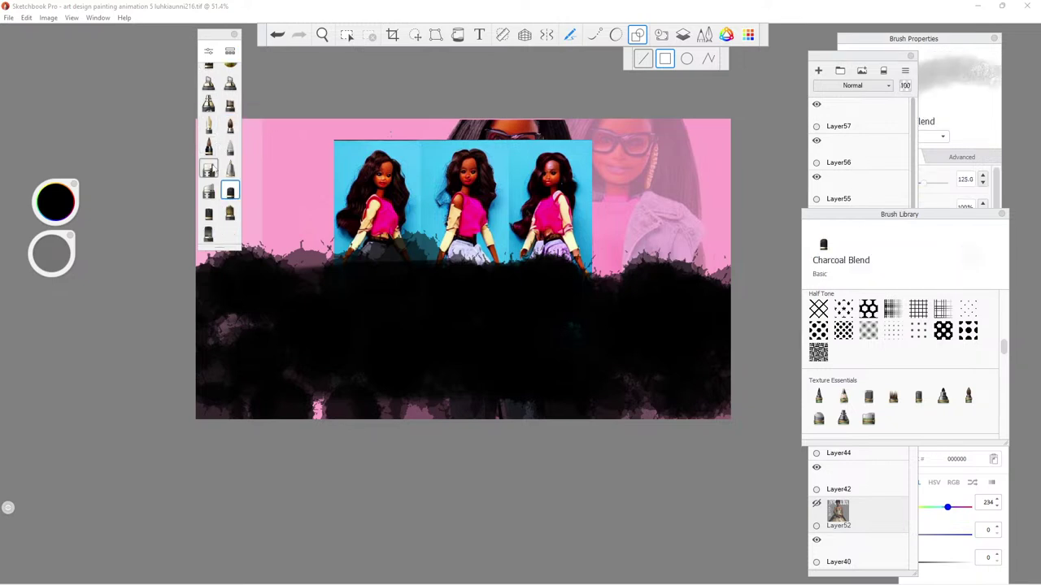
click(209, 213)
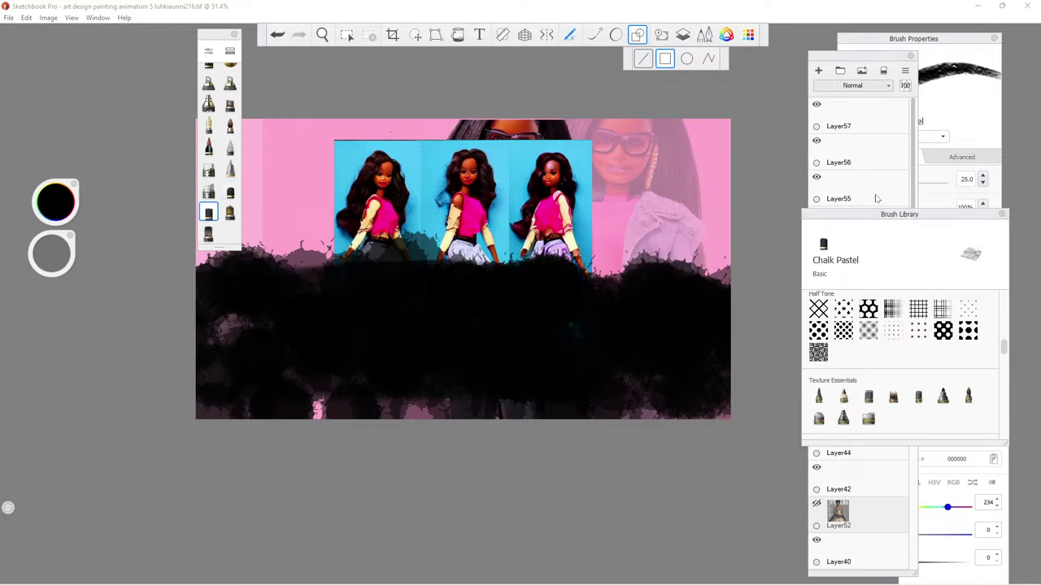
click(965, 143)
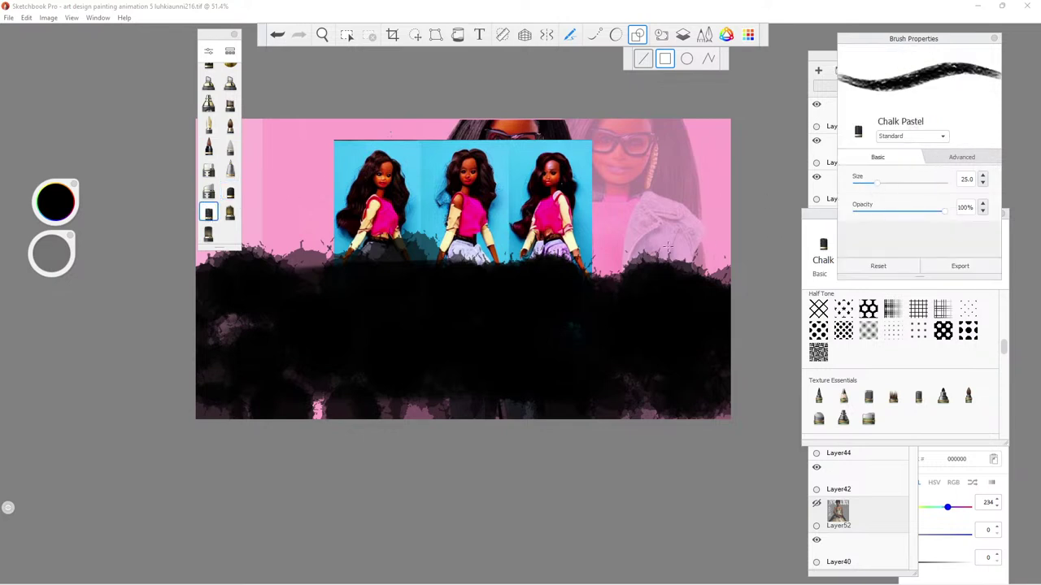
drag(860, 188, 854, 190)
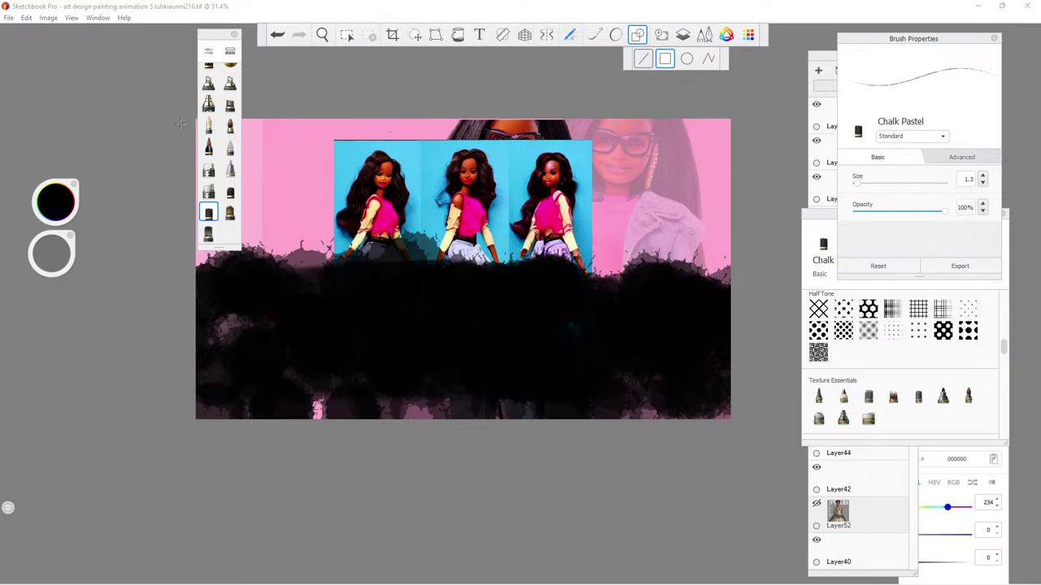
Try to draw a thin rectangle outline starting outside the canvas's left edge with the palettes hidden, and undo it.
click(817, 57)
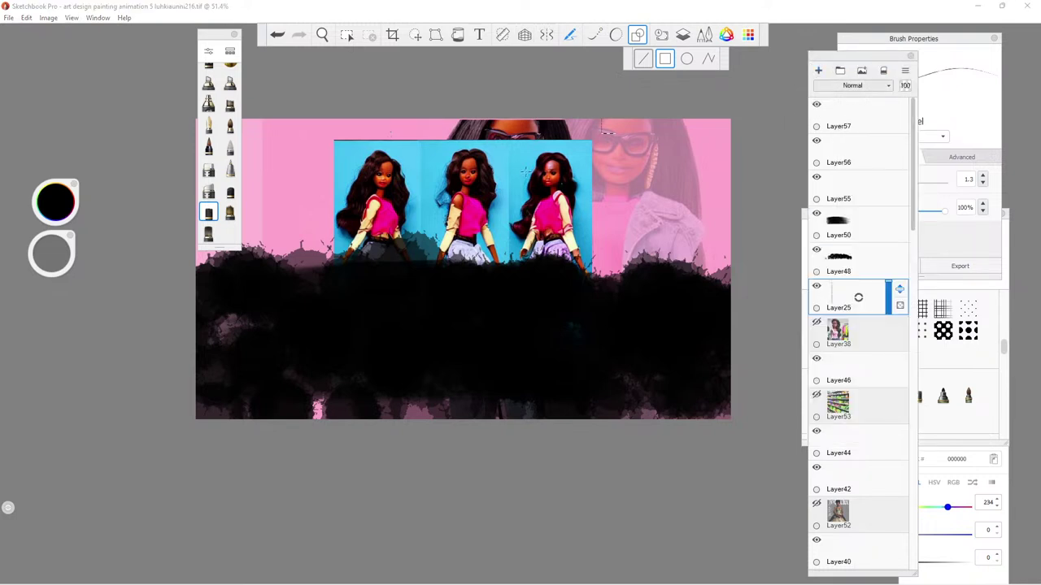
key(Tab)
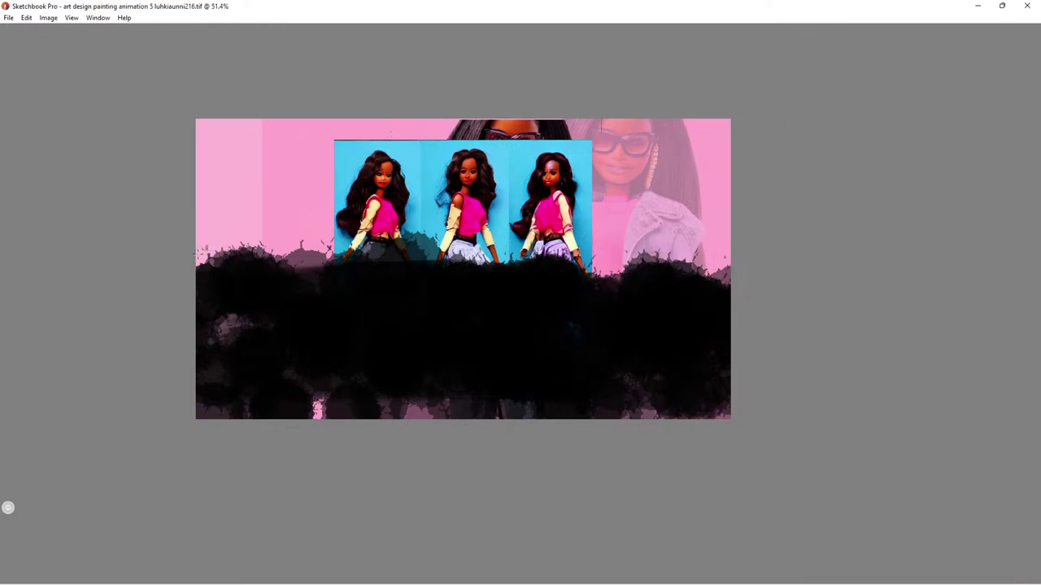
drag(186, 305, 164, 380)
key(Tab)
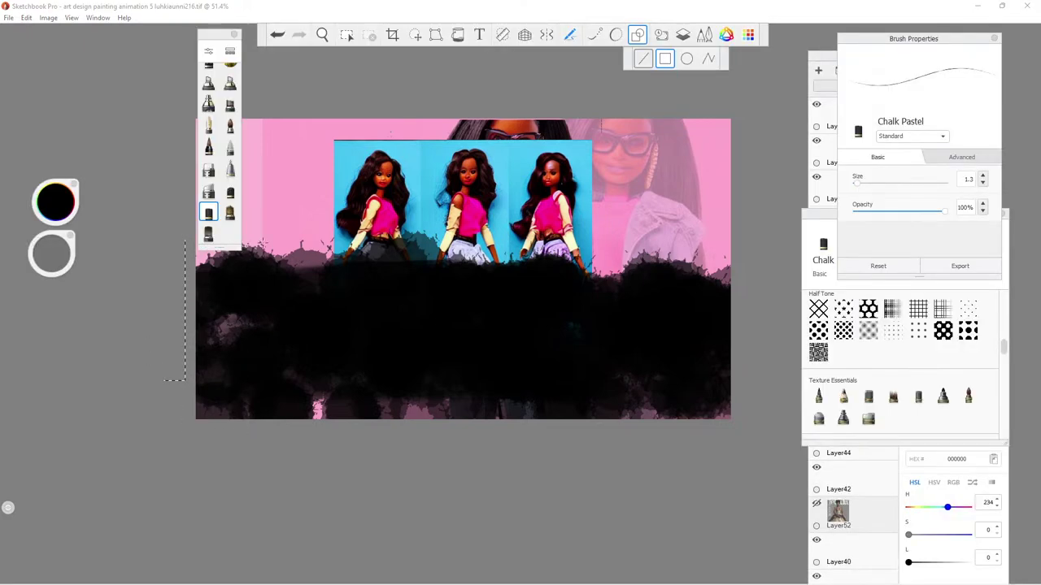
click(276, 45)
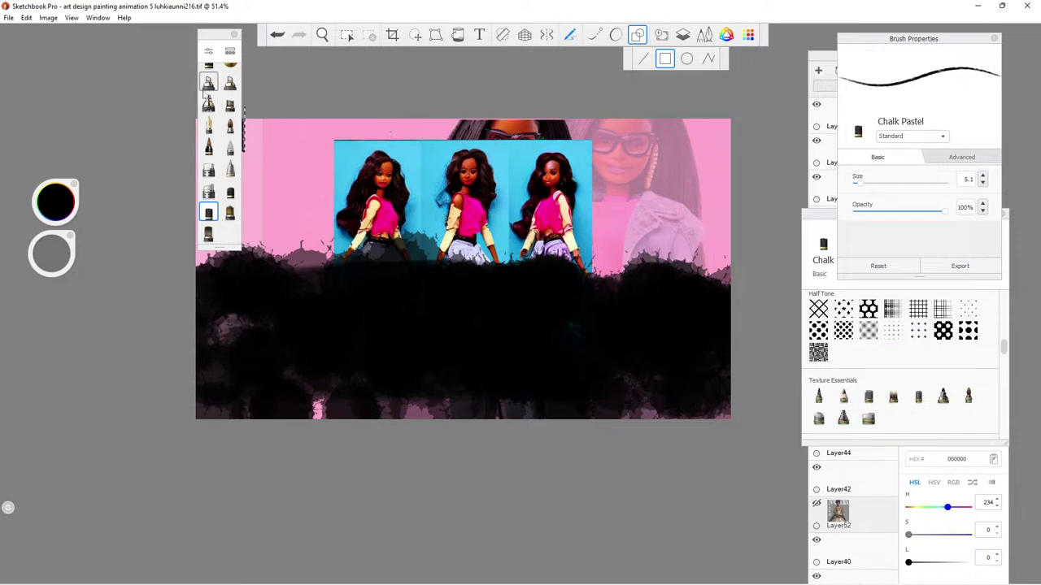
Switch to the Vintage Marker brush and set its size to 6.3.
click(208, 83)
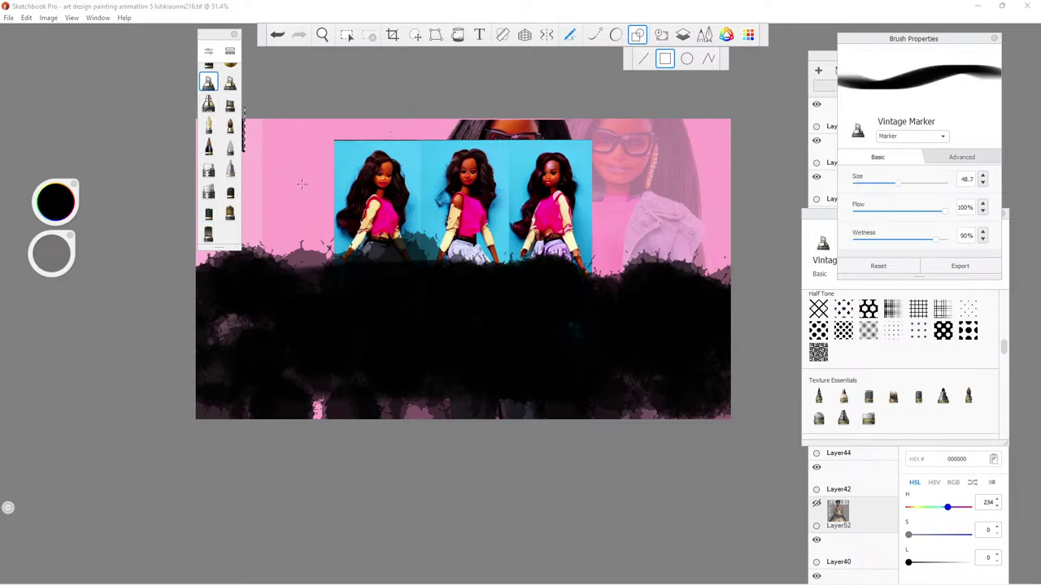
click(861, 187)
drag(860, 187, 860, 187)
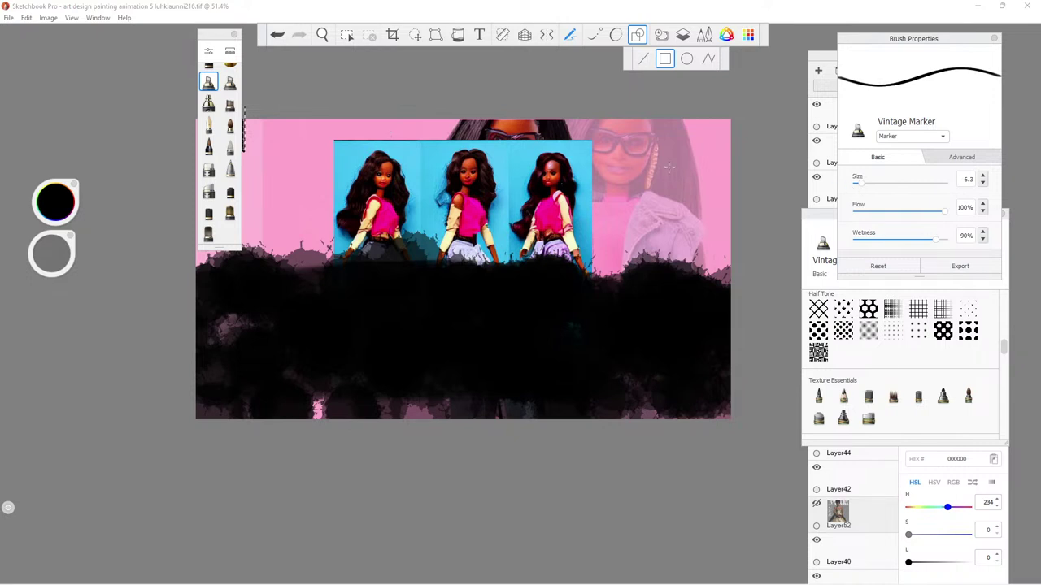
Draw a wide rectangle outline around the artwork's lower half with the palettes hidden, extending past both canvas sides, and duplicate Layer25.
key(Tab)
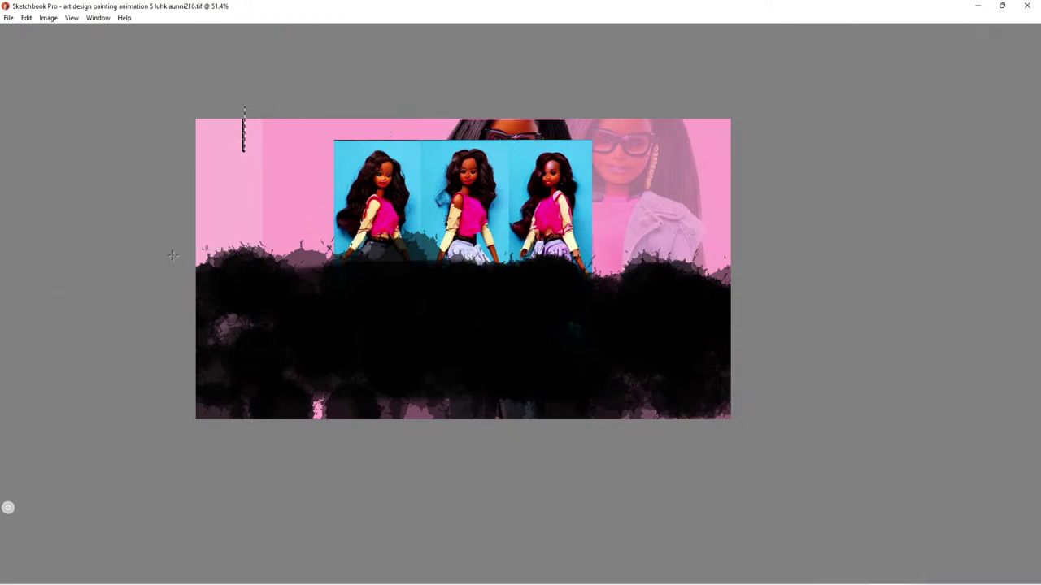
drag(164, 256, 794, 403)
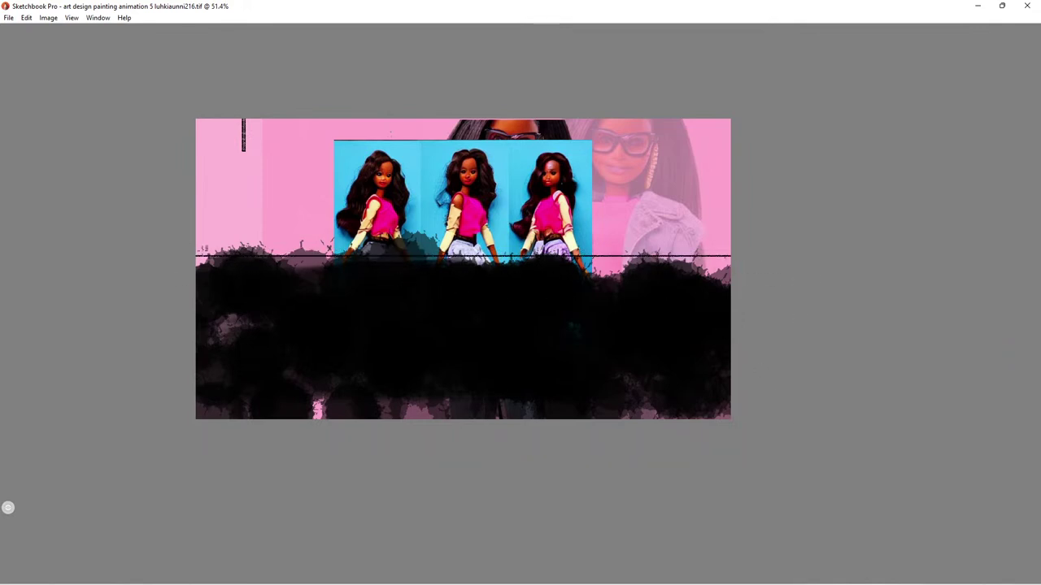
key(Tab)
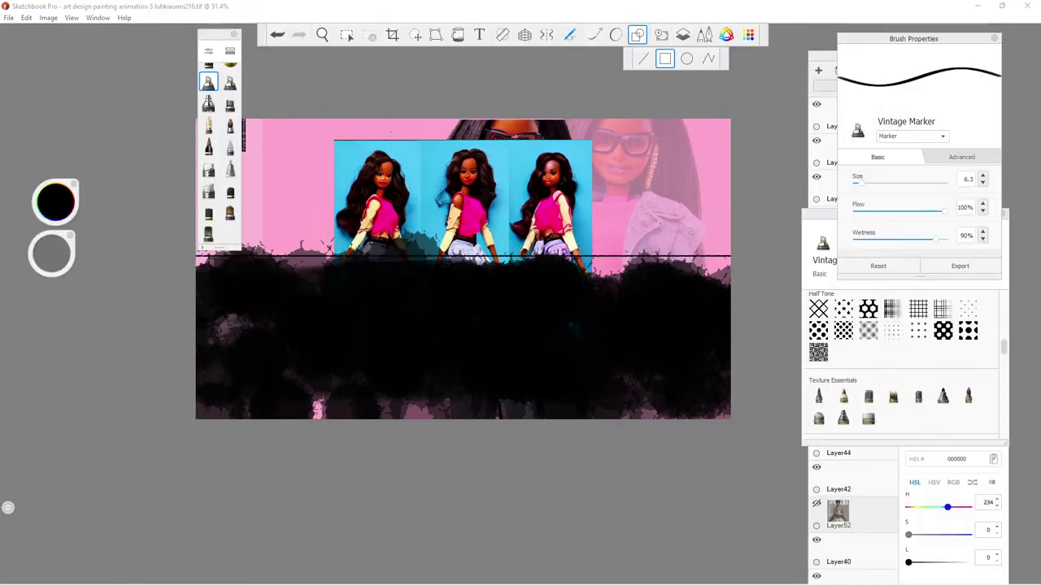
click(822, 66)
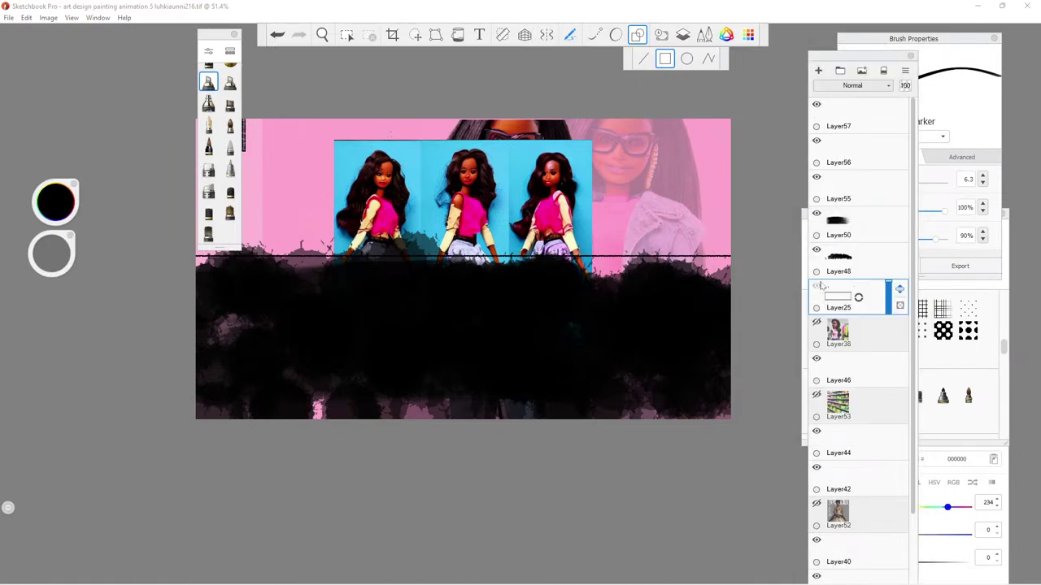
drag(843, 299, 823, 274)
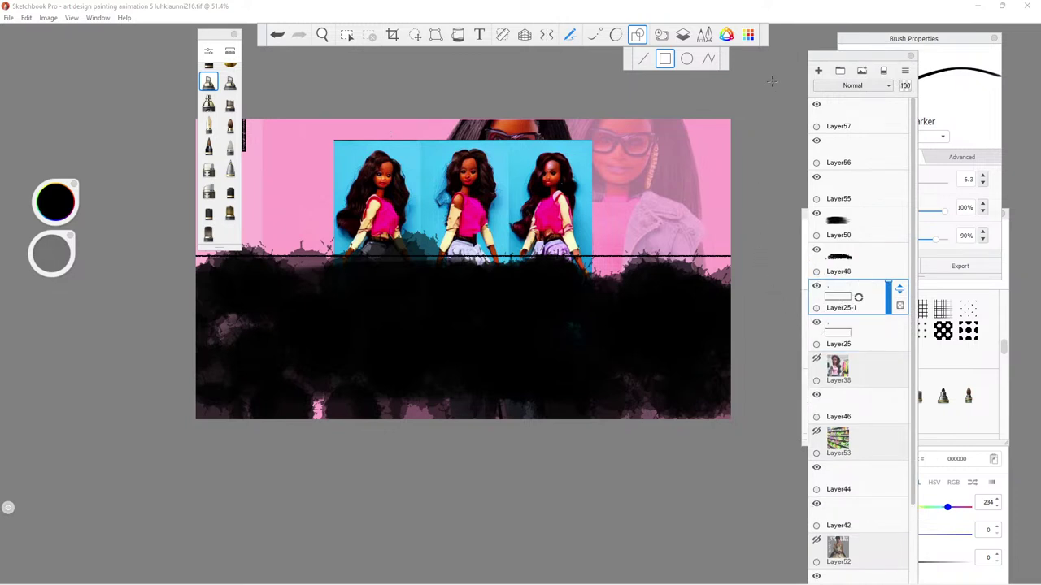
Choose the Dot Pattern 5 brush from the Half Tone set in the brush library.
click(959, 369)
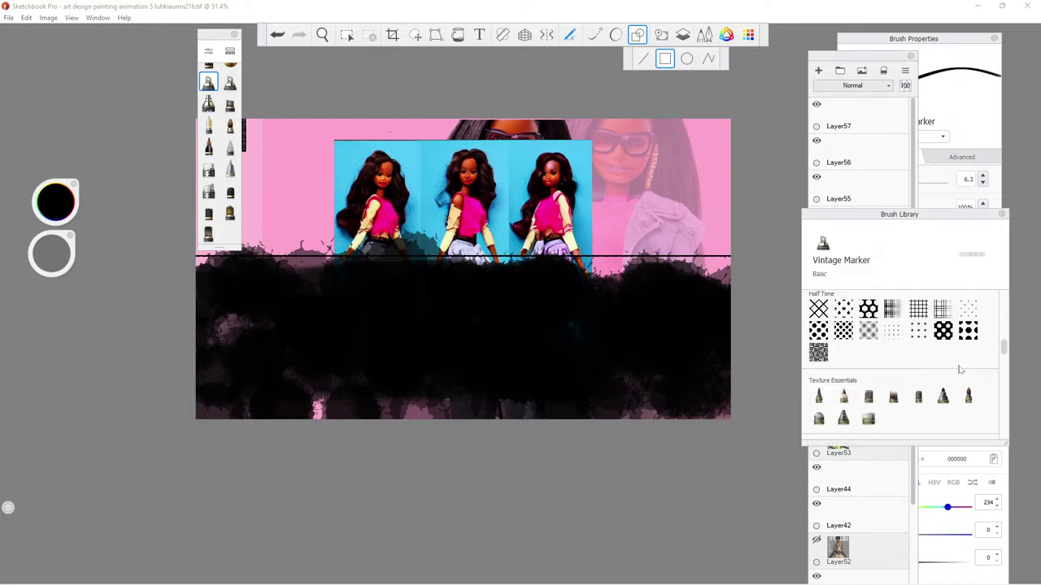
scroll(892, 424, up, 2)
scroll(892, 424, up, 1)
click(893, 414)
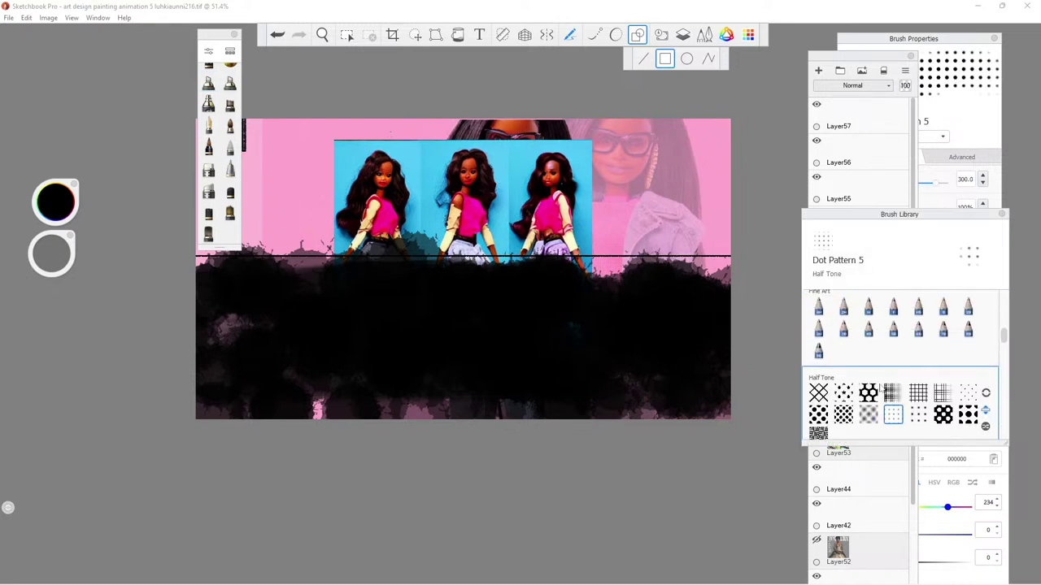
Activate the flood fill tool and move its options clear of the layer list.
click(457, 34)
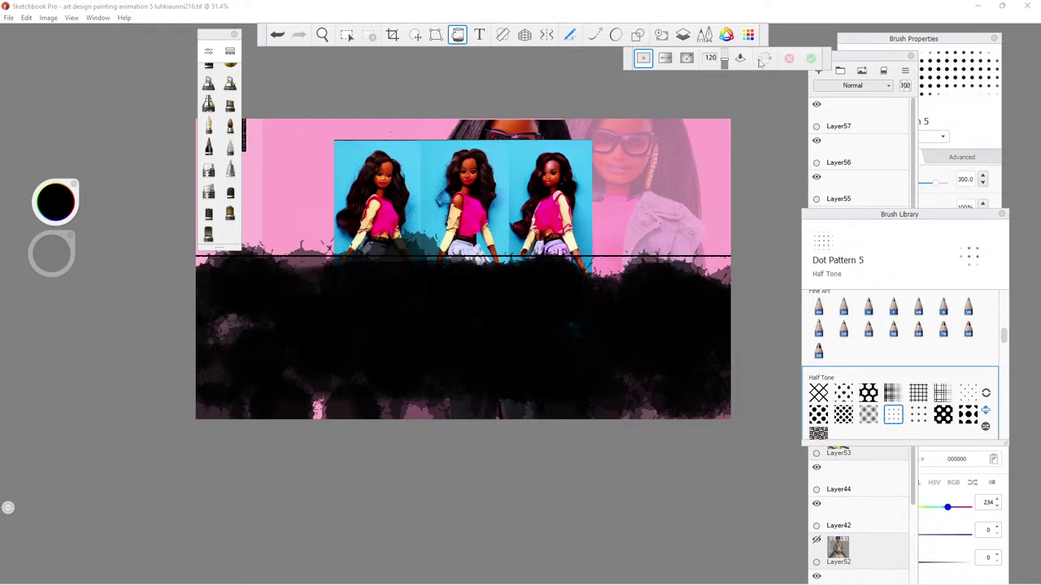
click(845, 62)
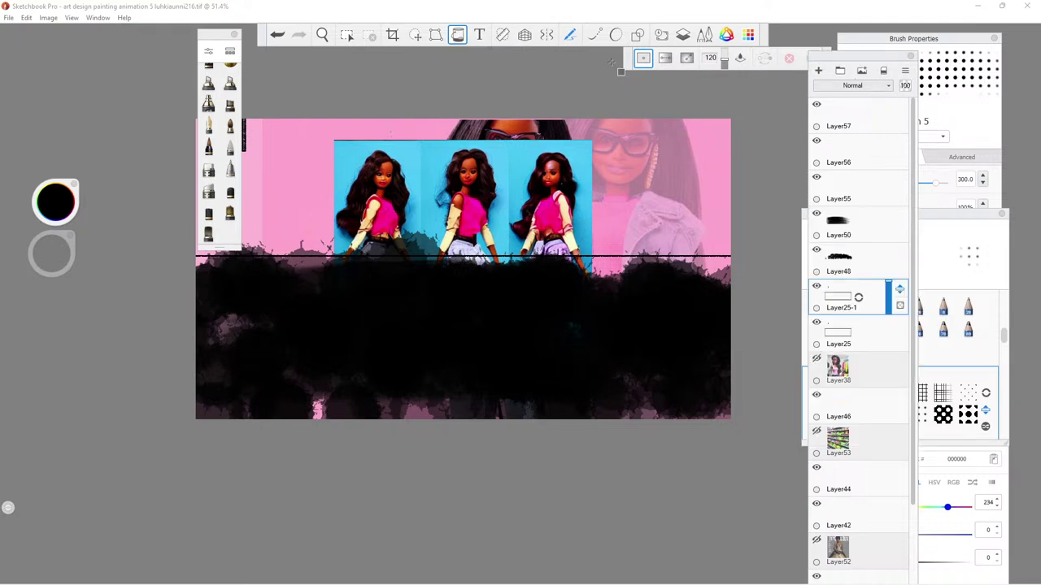
drag(625, 65, 488, 58)
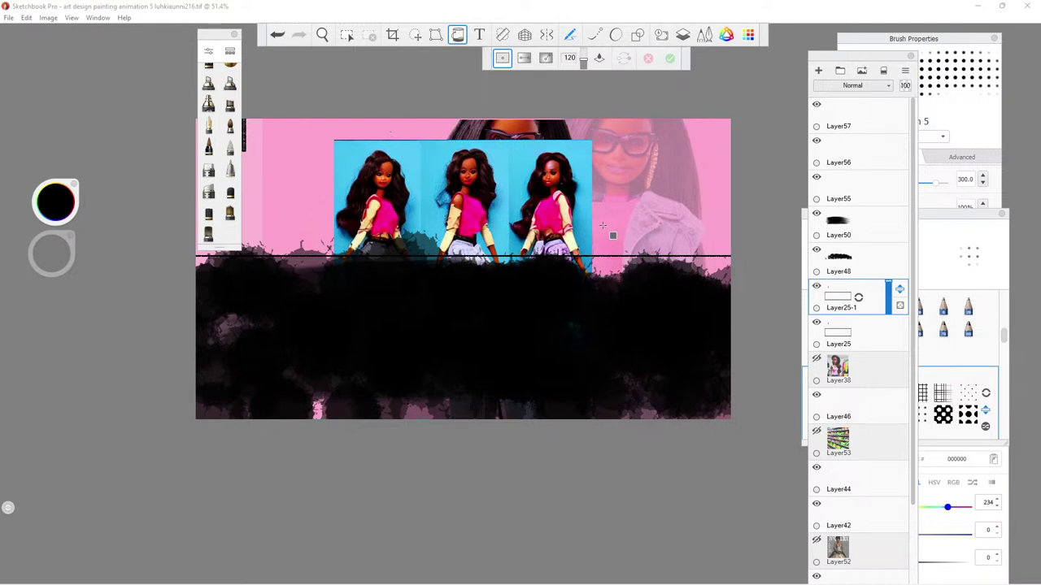
Try to fill the outlined rectangle on Layer25-1 with black, and undo the fill.
click(600, 259)
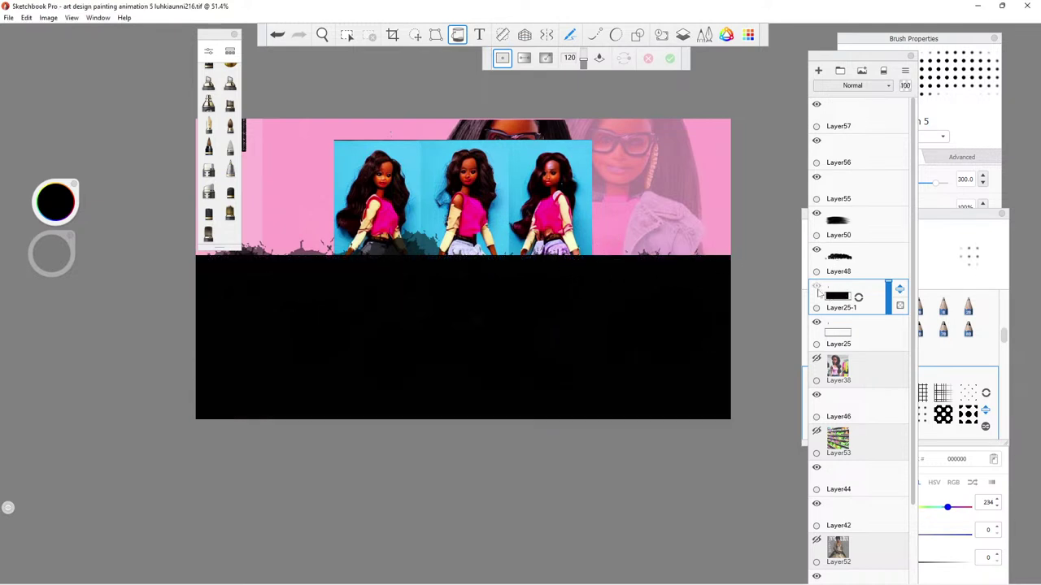
click(278, 35)
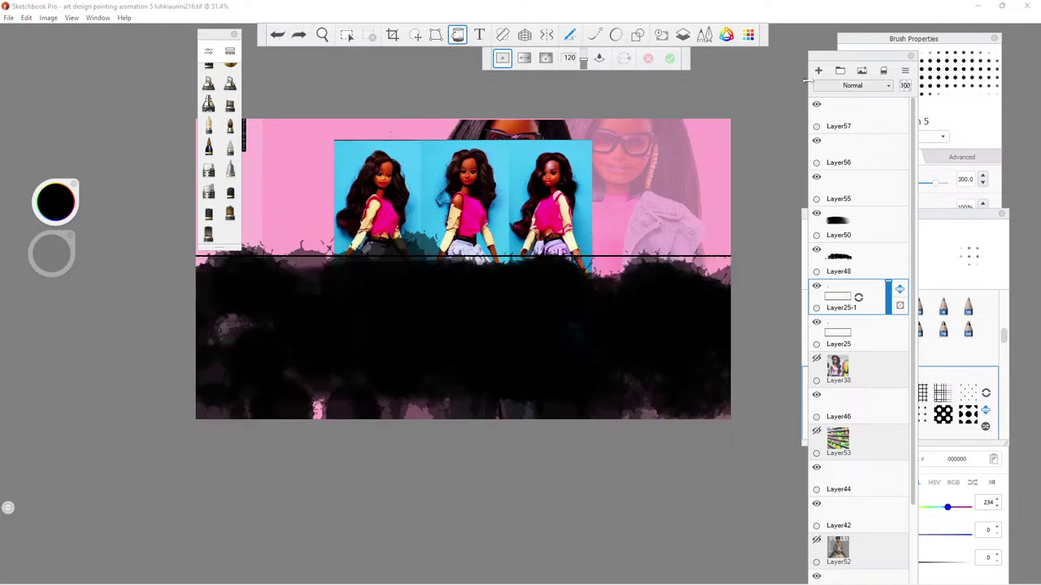
Hide Layer25 and fill the outlined rectangle on Layer25-1 with solid black.
click(824, 326)
click(816, 323)
click(837, 298)
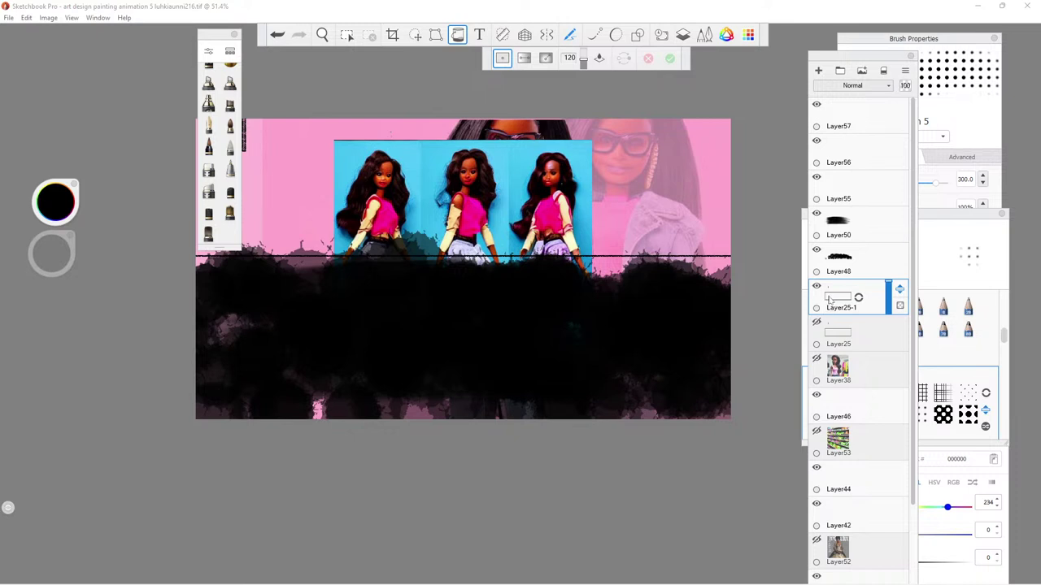
click(603, 283)
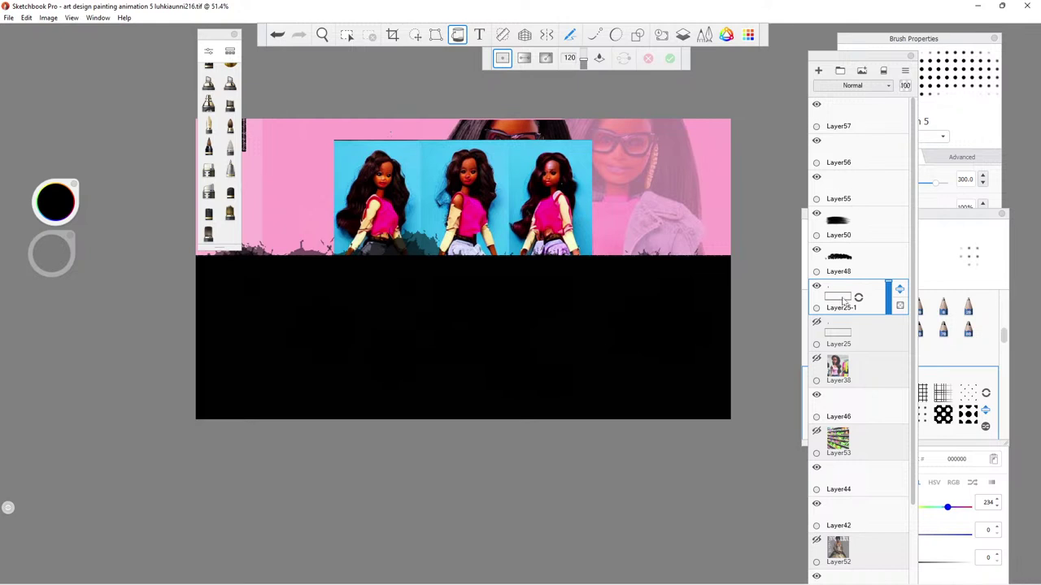
Duplicate the black-filled rectangle layer and hide the original Layer25-1.
click(817, 277)
click(800, 265)
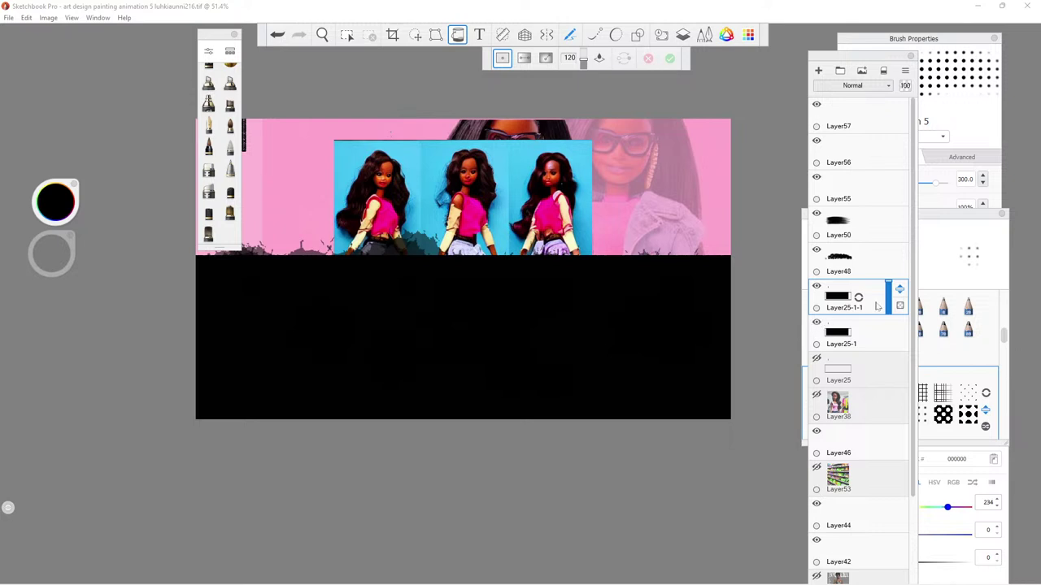
drag(890, 307, 883, 276)
click(833, 330)
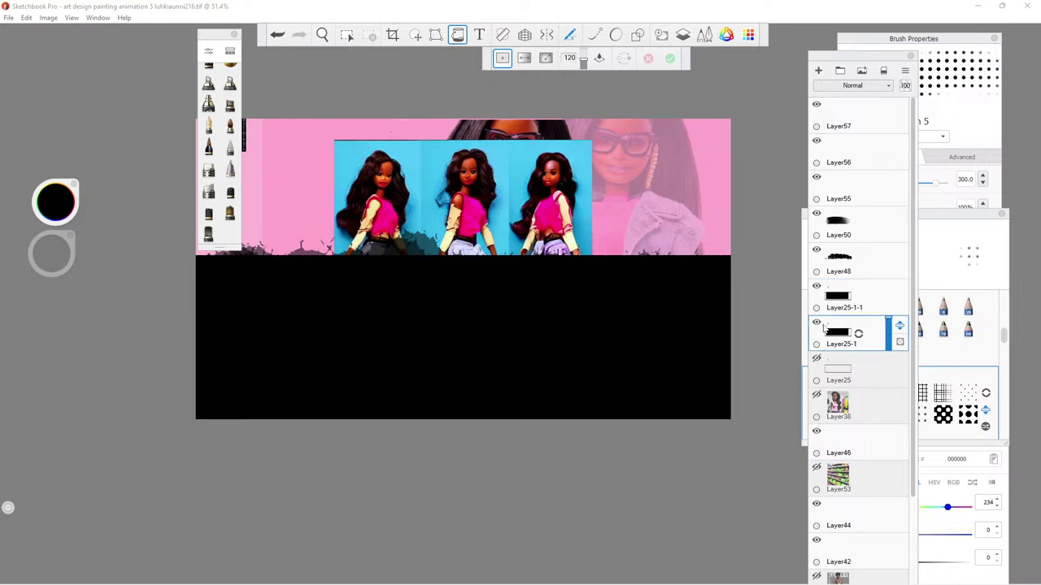
click(817, 323)
Set the opacity of Layer25-1-1 to 73% and add a new layer above it.
click(862, 300)
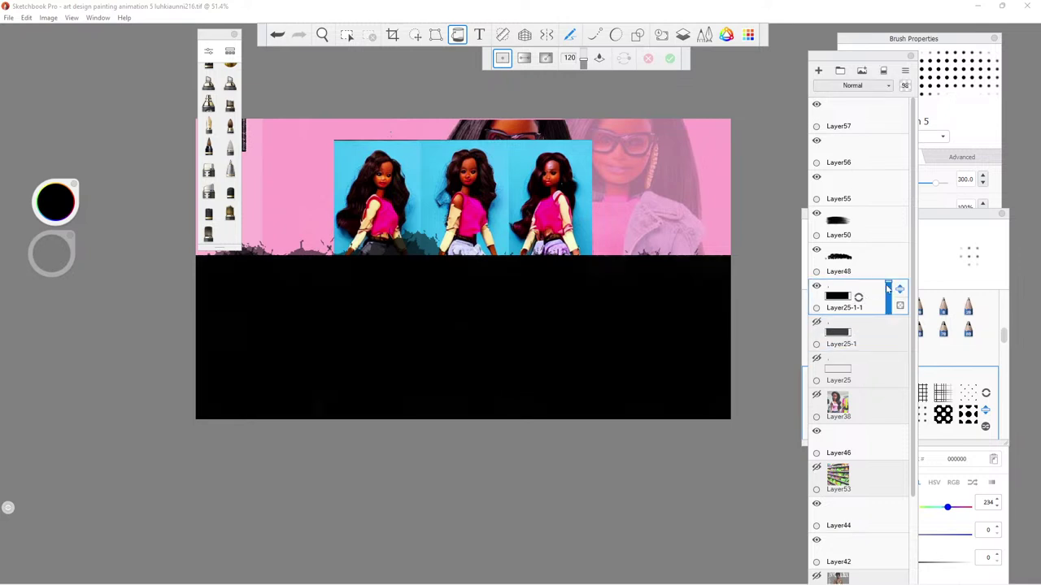
mouse_move(889, 309)
mouse_down()
mouse_move(887, 321)
mouse_move(890, 291)
mouse_up()
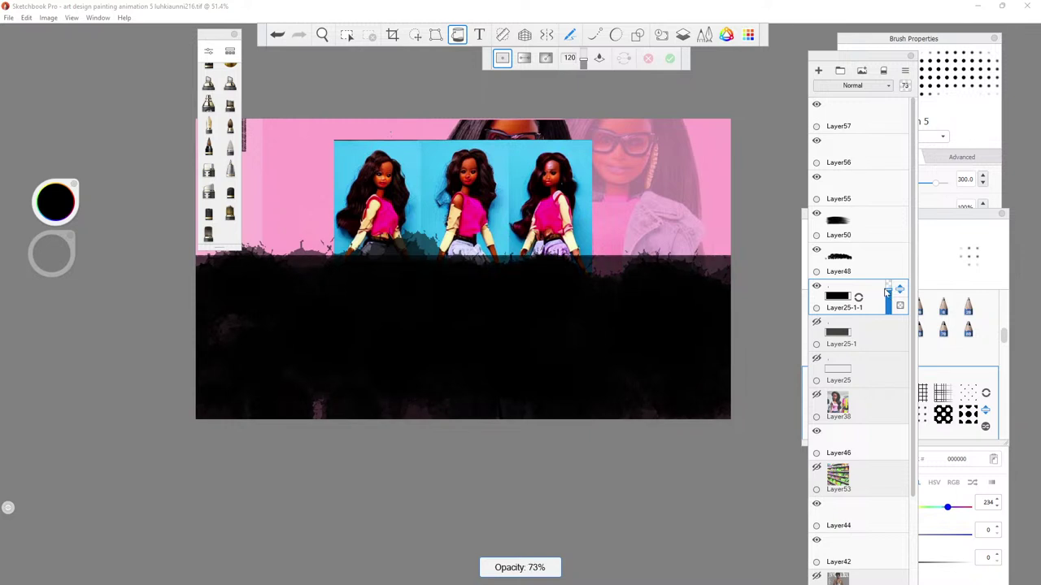
click(818, 70)
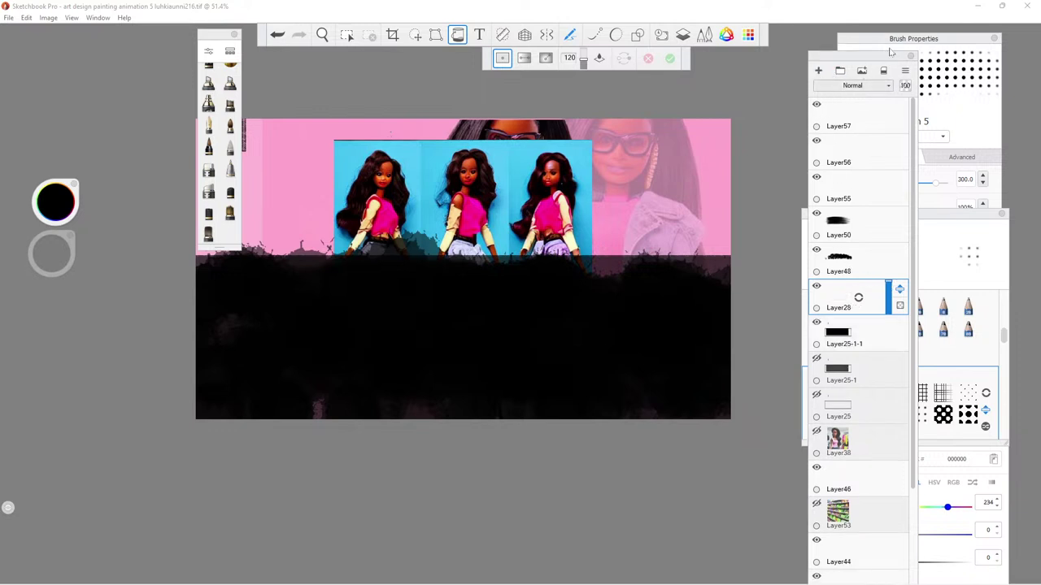
Switch from the fill tool back to the brush and save the artwork.
click(727, 35)
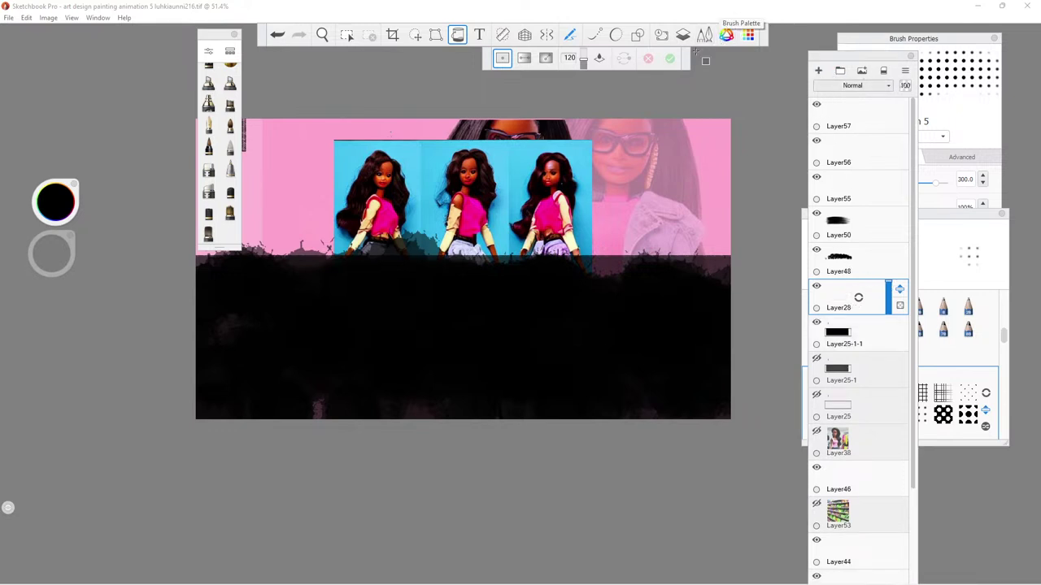
click(457, 39)
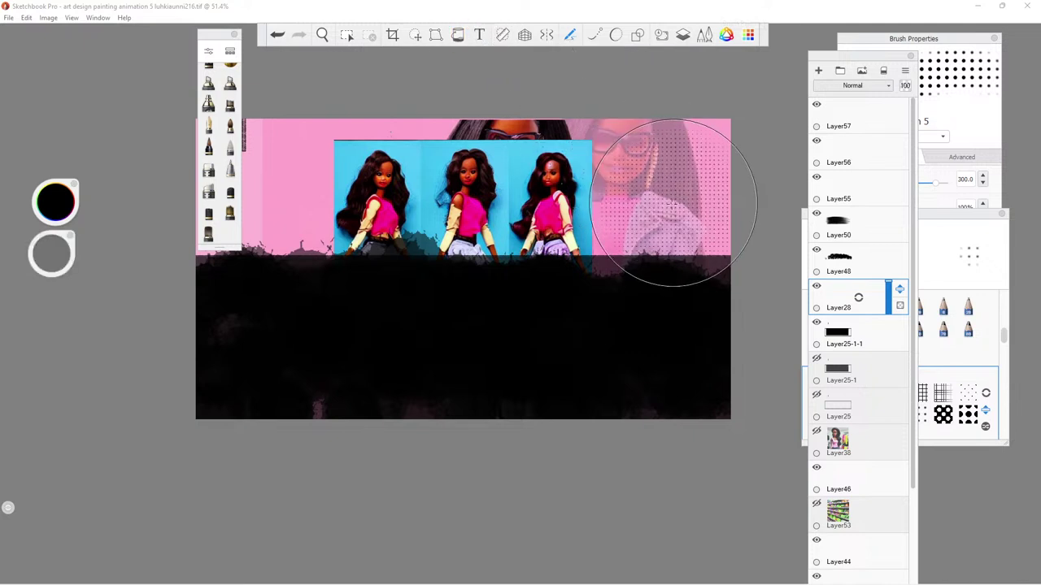
click(9, 18)
click(11, 20)
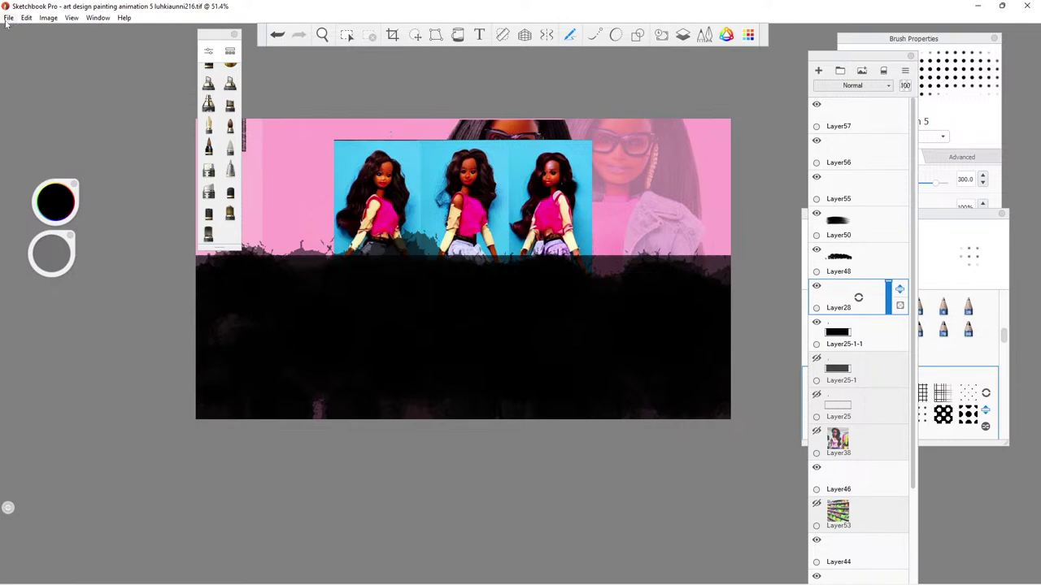
click(9, 17)
click(27, 85)
Set the Dot Pattern 5 brush's size to 20.7, keeping its Standard type.
click(939, 136)
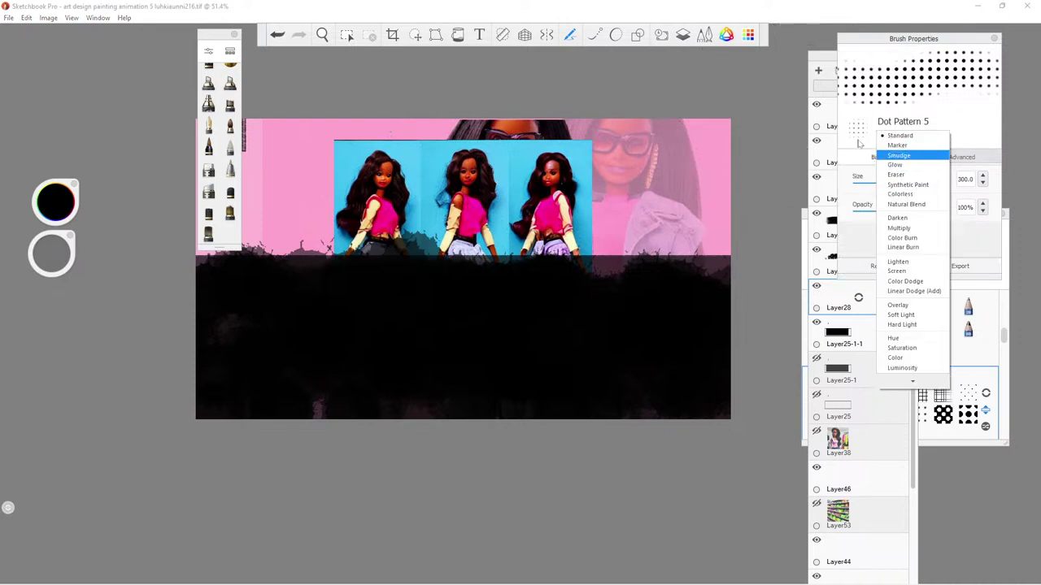
click(874, 162)
click(875, 183)
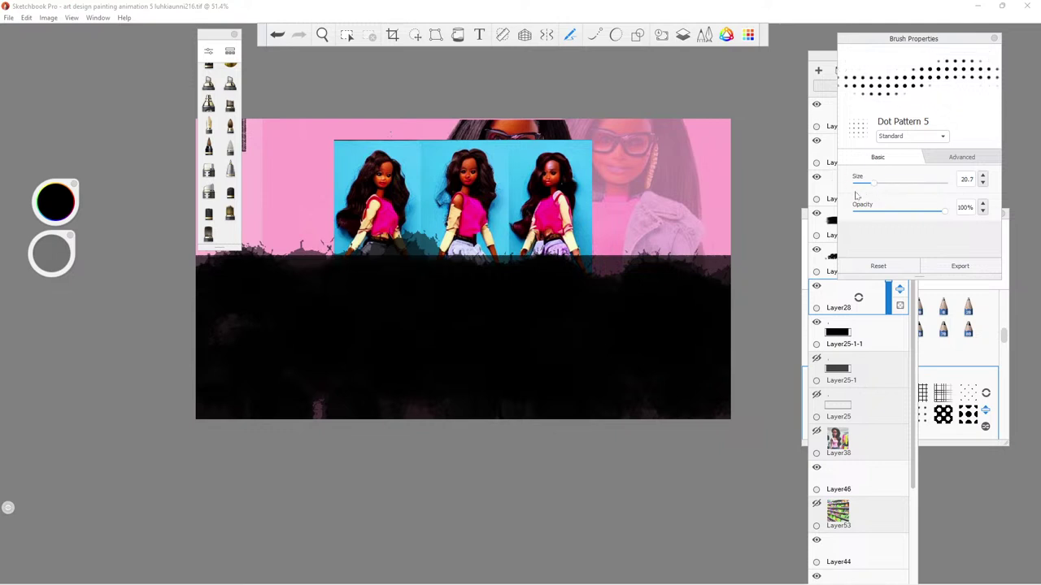
click(821, 61)
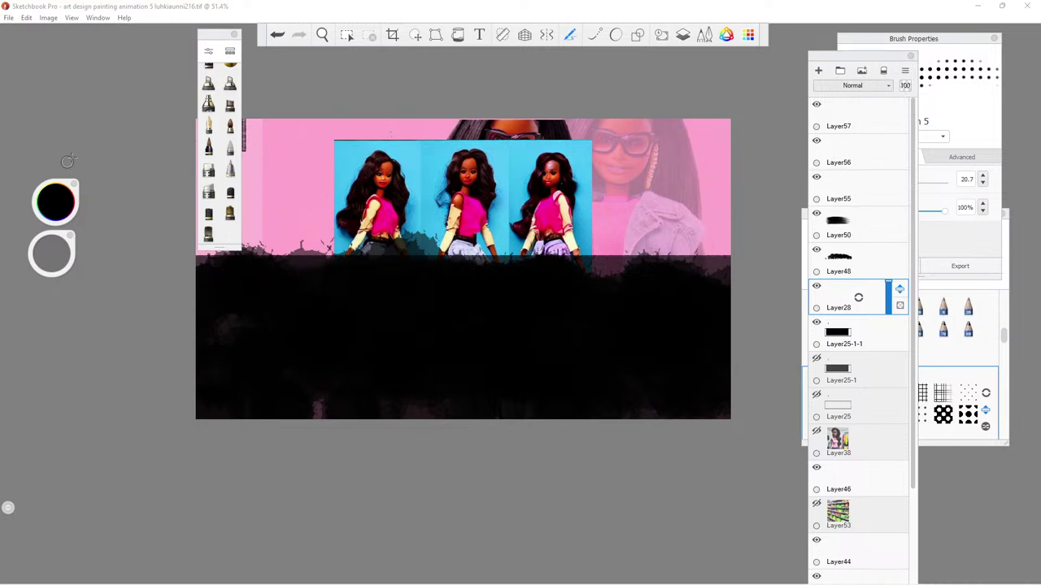
Switch to the Flow Airbrush and set its size to 49.3.
click(208, 103)
click(927, 121)
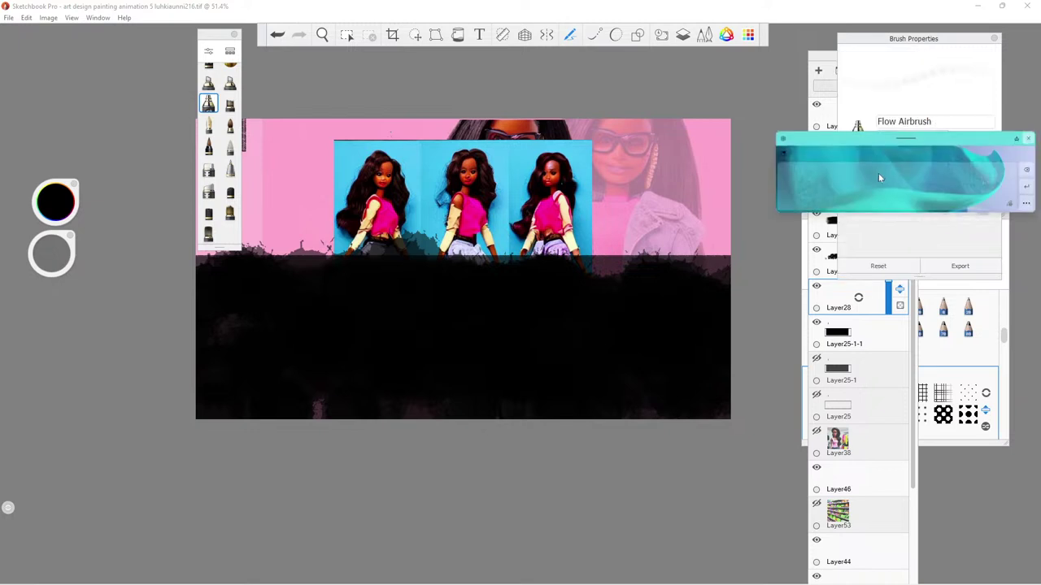
click(1028, 138)
click(886, 185)
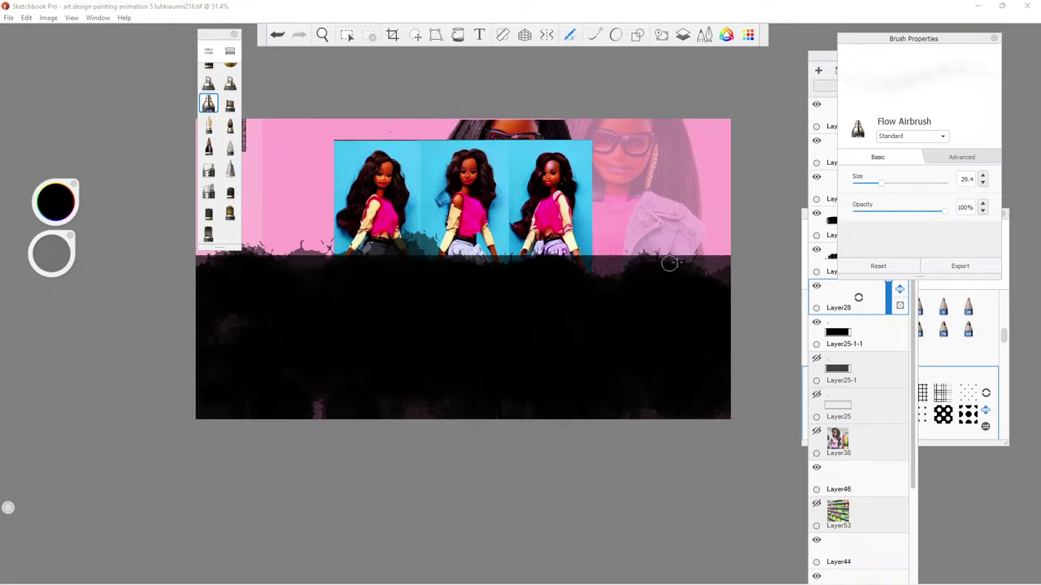
click(896, 185)
Airbrush a soft dark blue (384086) haze along the black area's upper part on Layer28, and move that layer above Layer50.
click(726, 35)
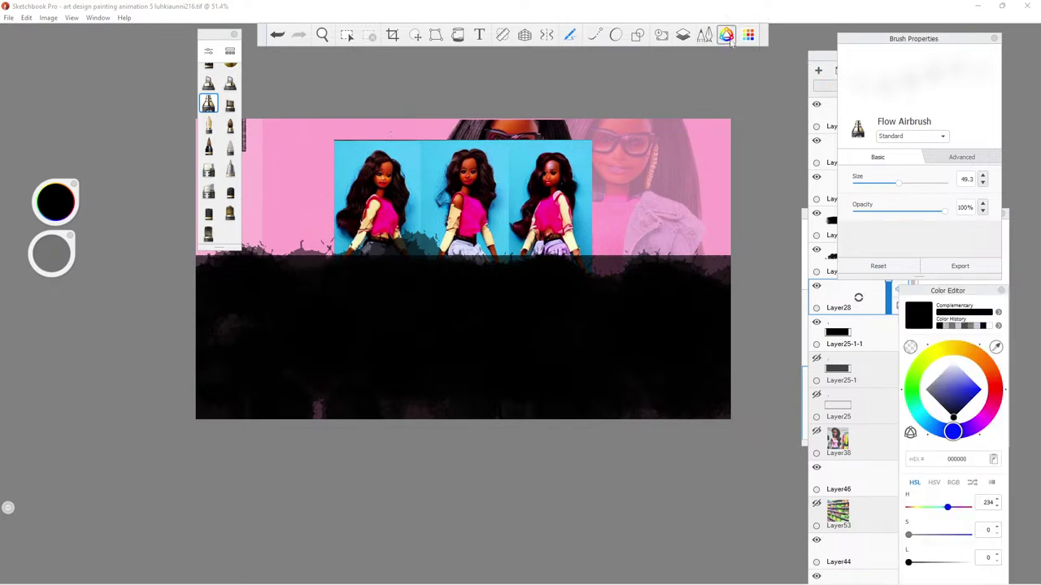
click(949, 398)
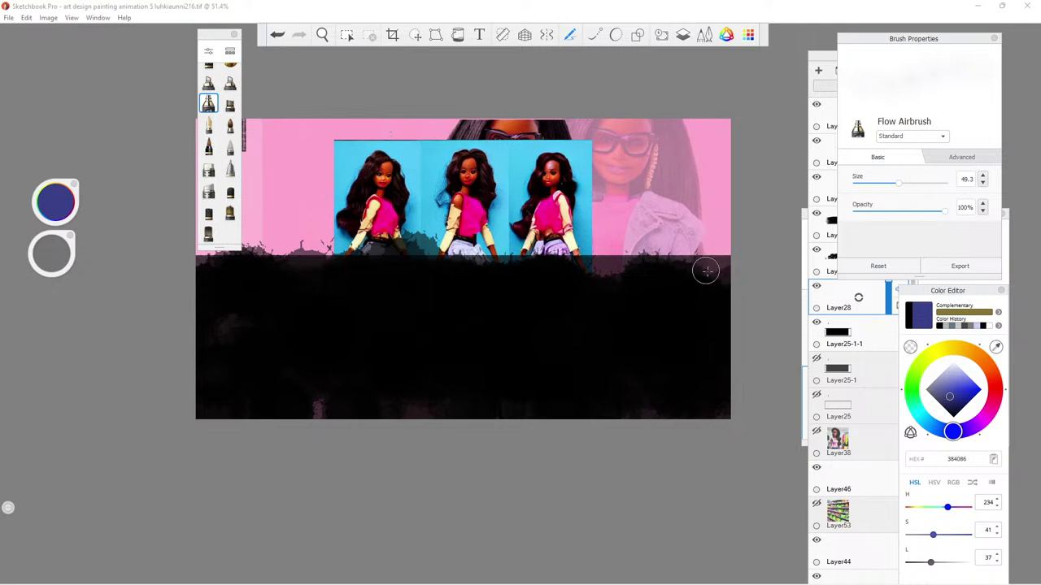
drag(714, 268, 720, 264)
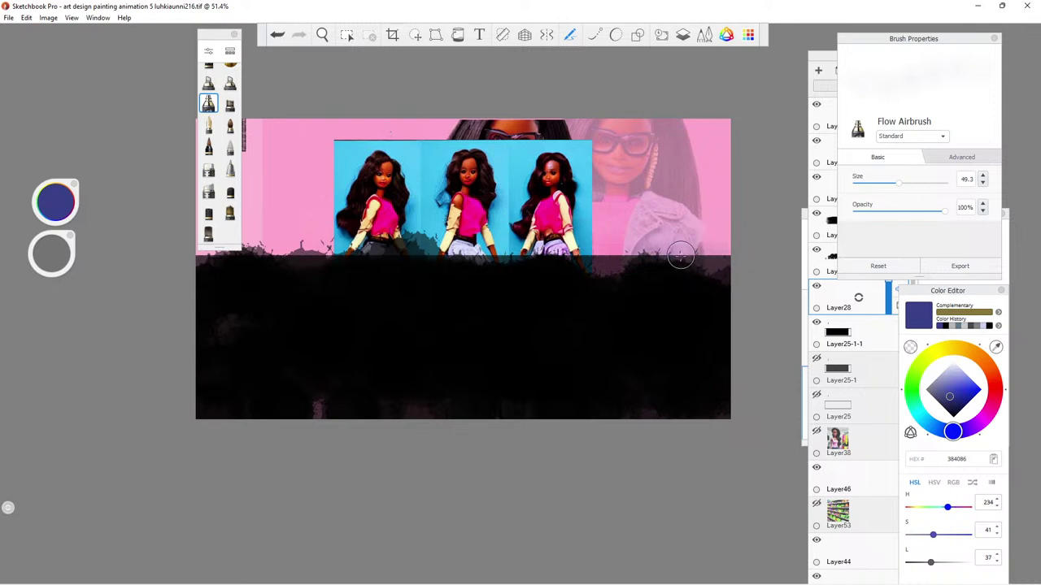
drag(899, 292, 891, 230)
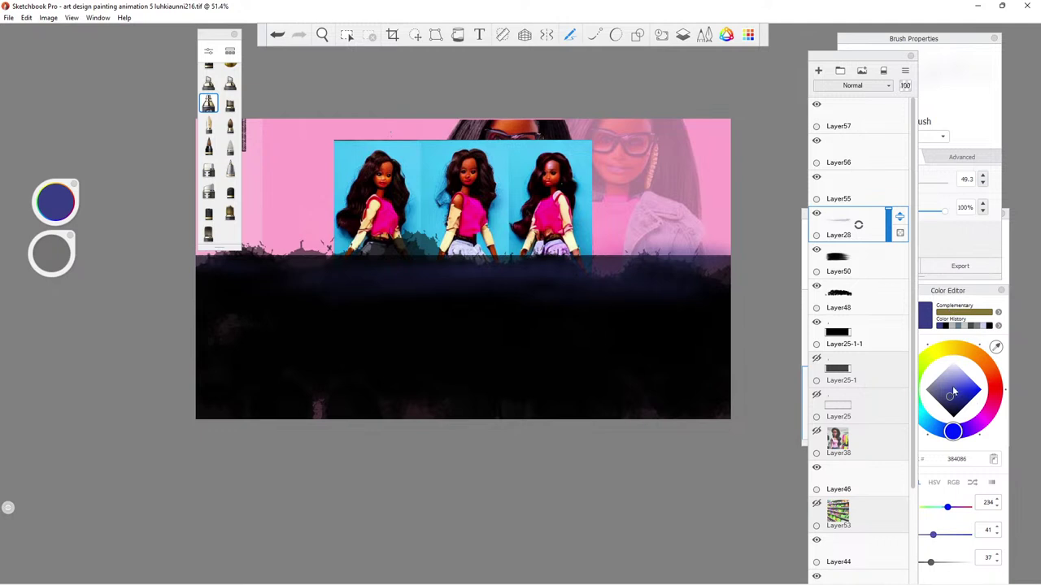
Add a new layer above Layer28 and airbrush a pale grey-blue (A0A2B3) haze over the left part of the blue band.
drag(956, 394, 939, 382)
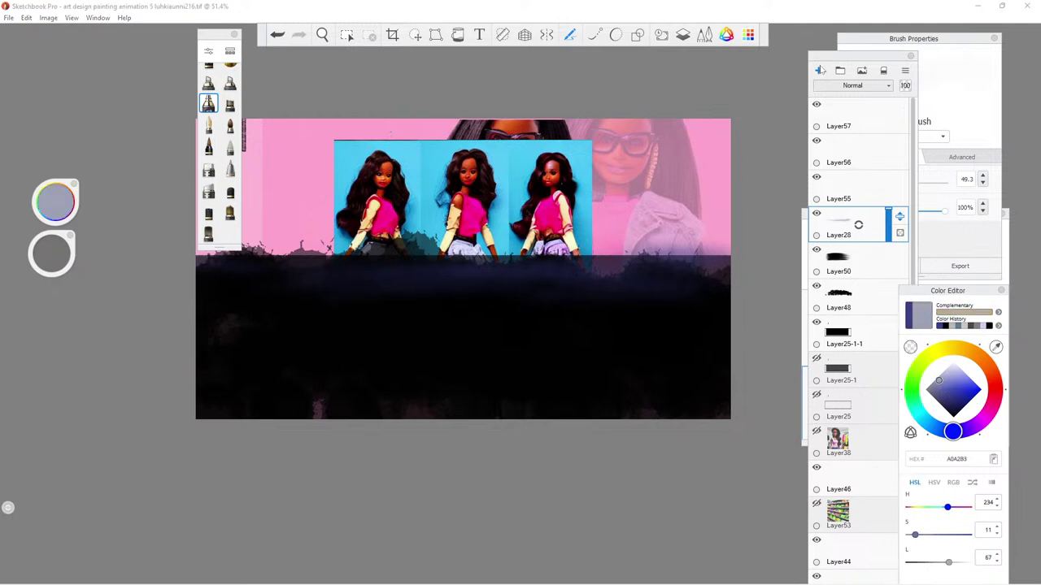
click(819, 70)
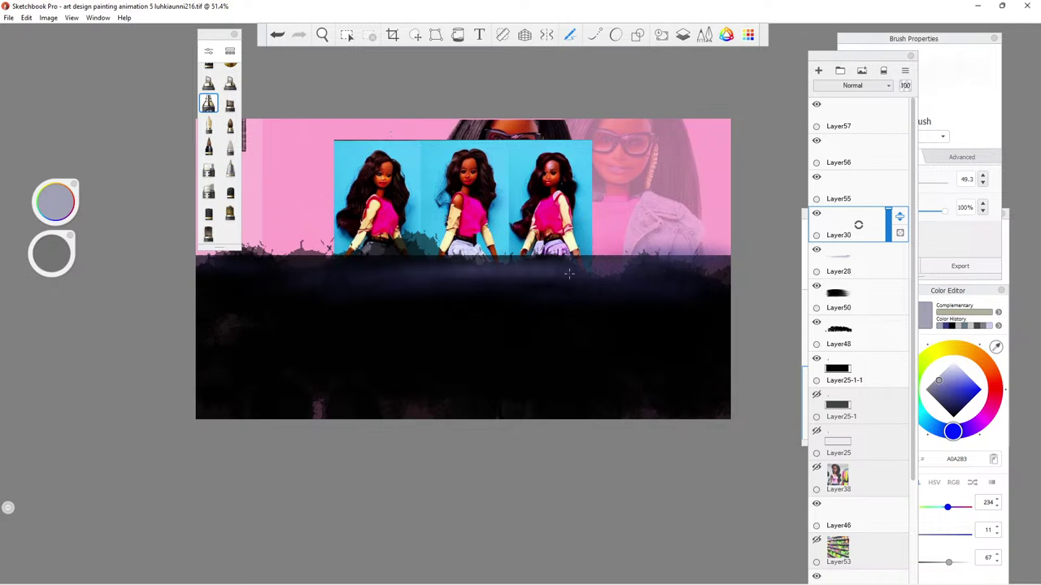
mouse_move(508, 279)
mouse_down()
mouse_move(341, 270)
mouse_move(268, 281)
mouse_up()
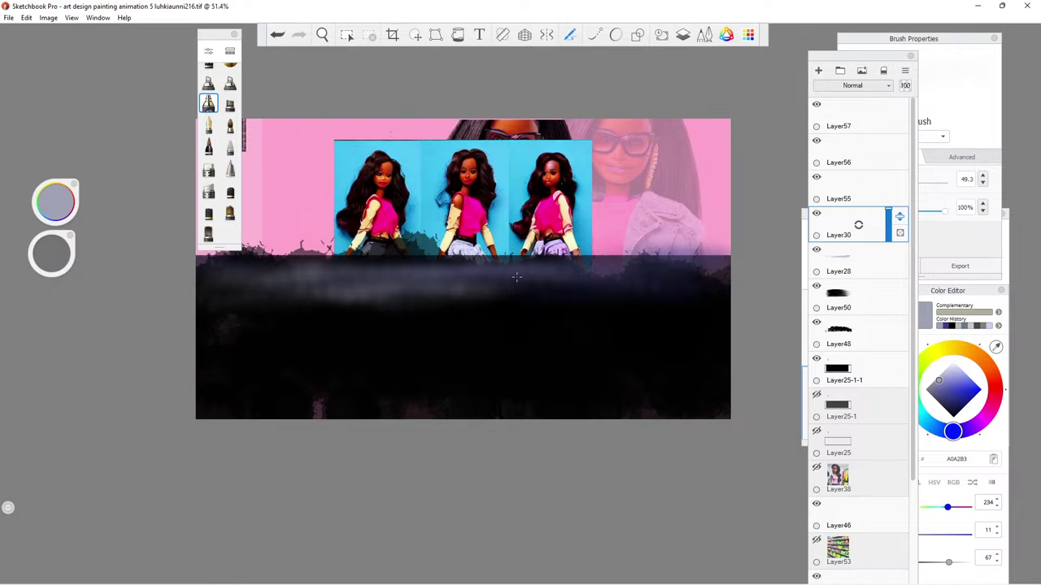
Set Layer30's blending mode to Soft Glow and add a new empty layer directly above Layer25-1.
click(852, 86)
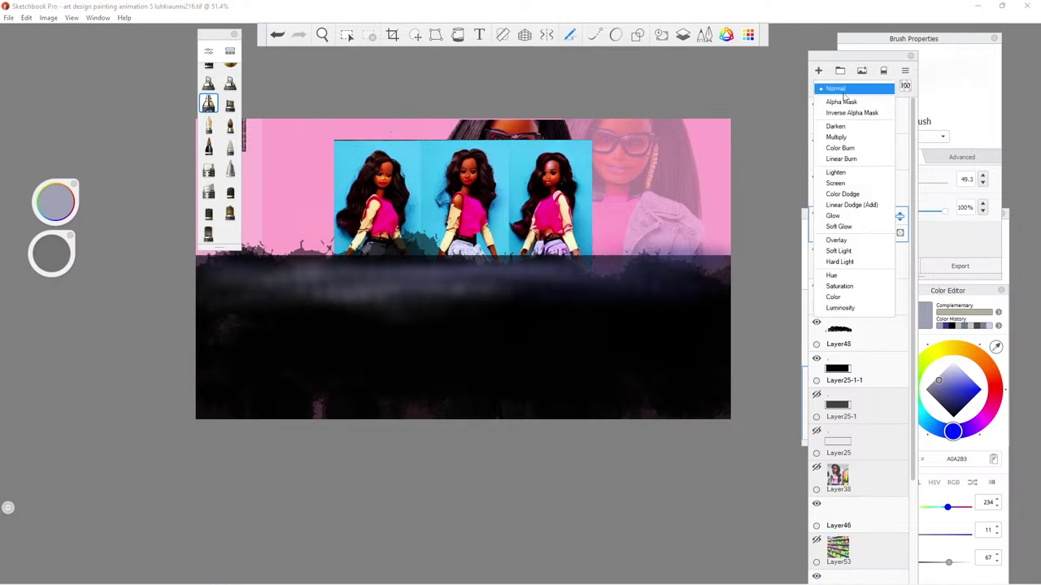
click(835, 227)
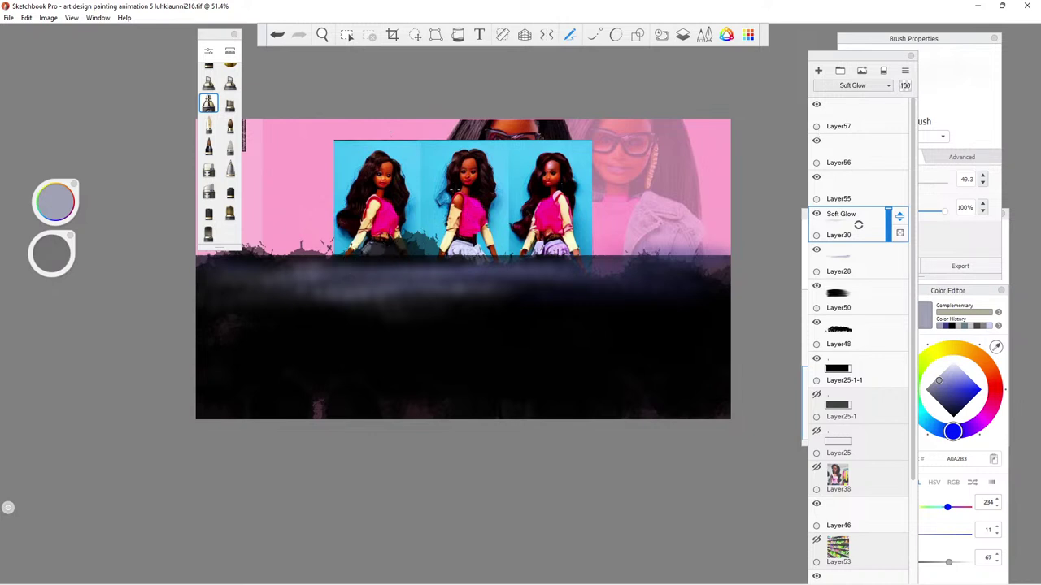
click(851, 441)
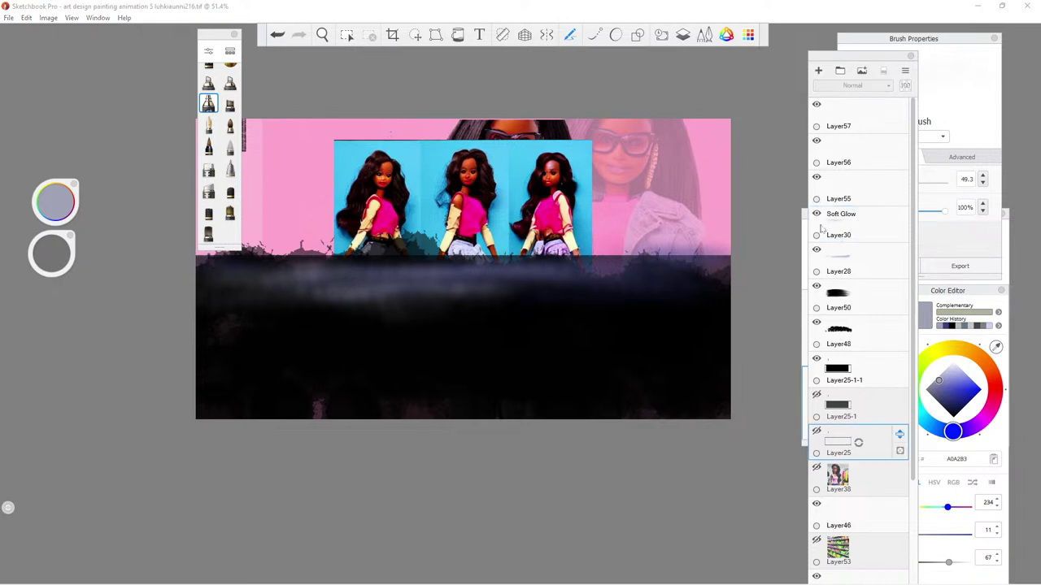
click(850, 405)
click(817, 70)
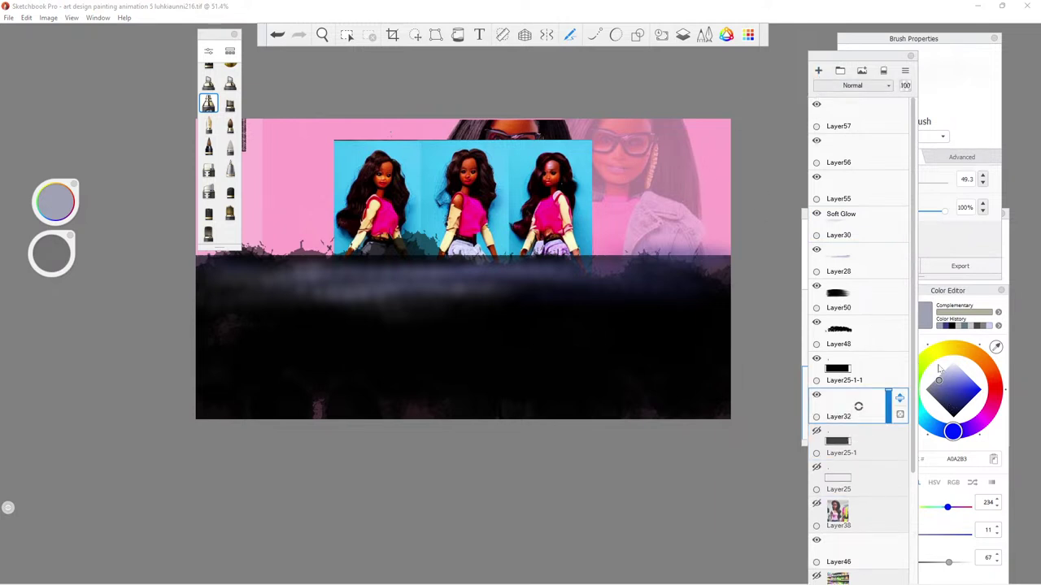
Examine the haze on Layer28 and Layer30 up close by toggling each layer's visibility off and on.
mouse_move(995, 347)
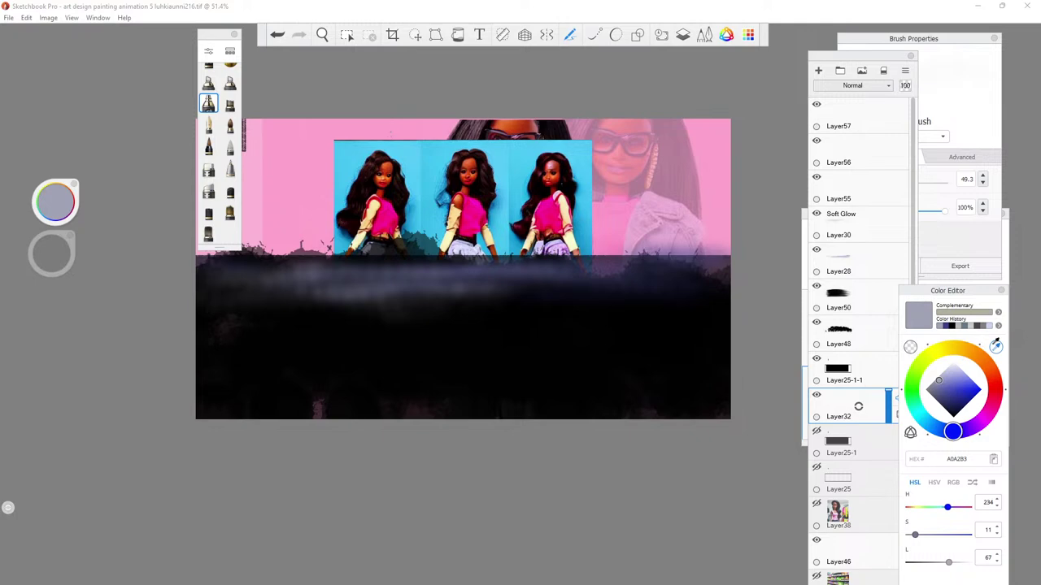
click(322, 34)
drag(522, 329, 397, 352)
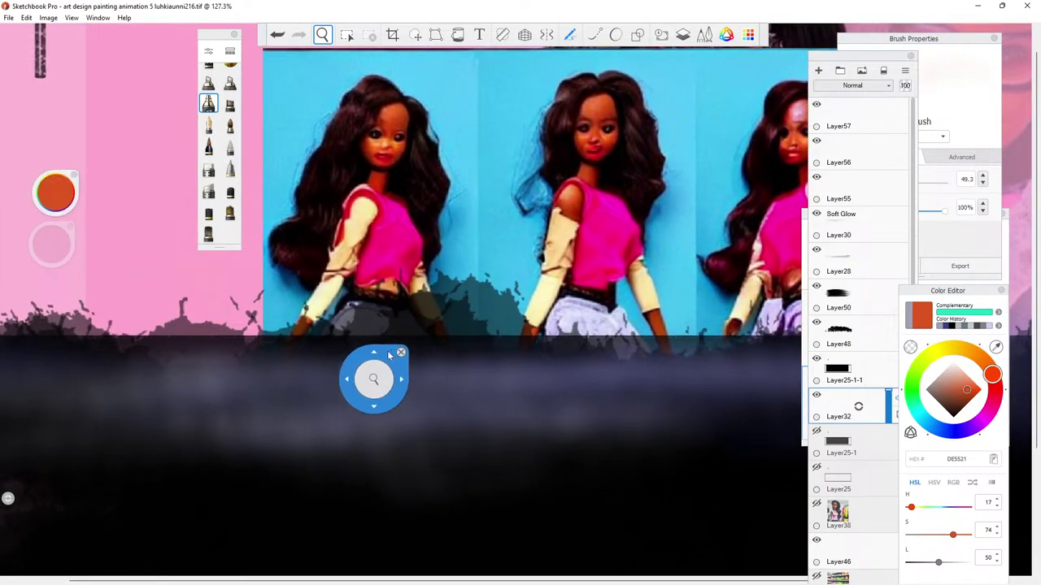
drag(395, 350, 803, 271)
click(845, 261)
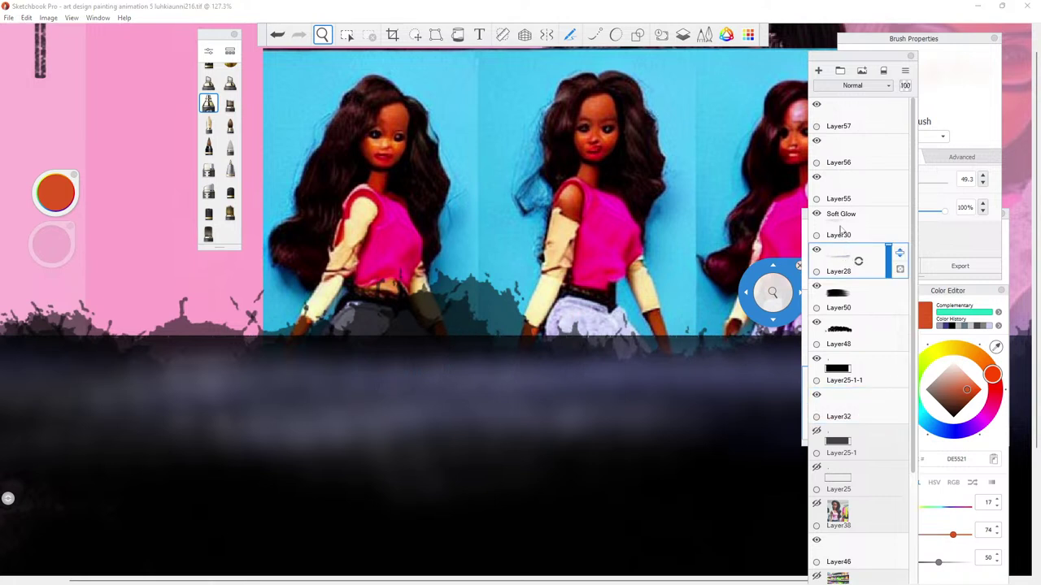
click(837, 234)
click(816, 251)
click(817, 251)
click(816, 214)
click(816, 214)
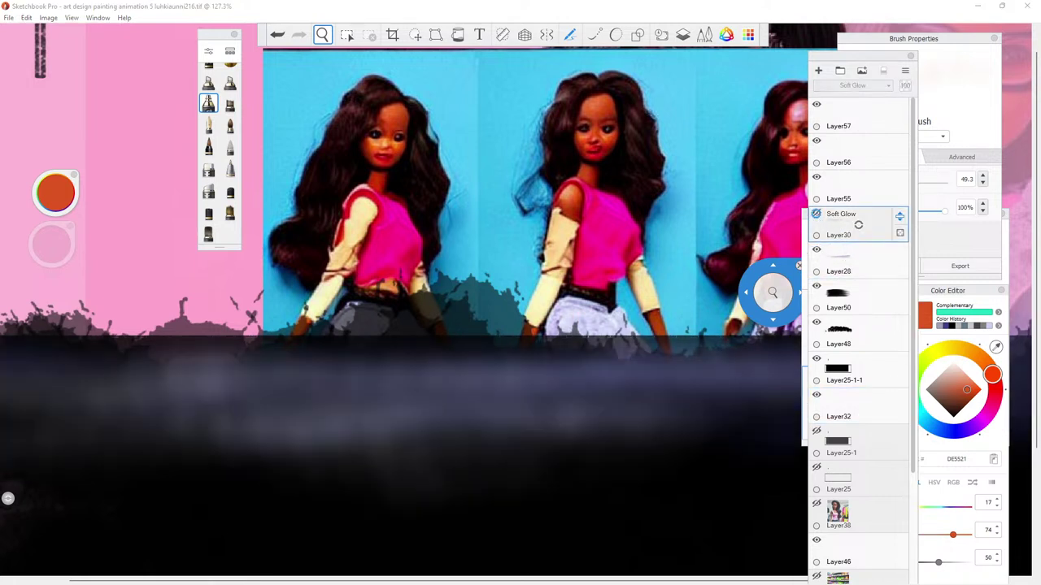
Sample the near-black colour 08080A from the dark area and flood-fill Layer55 with it.
click(837, 192)
drag(809, 301, 773, 147)
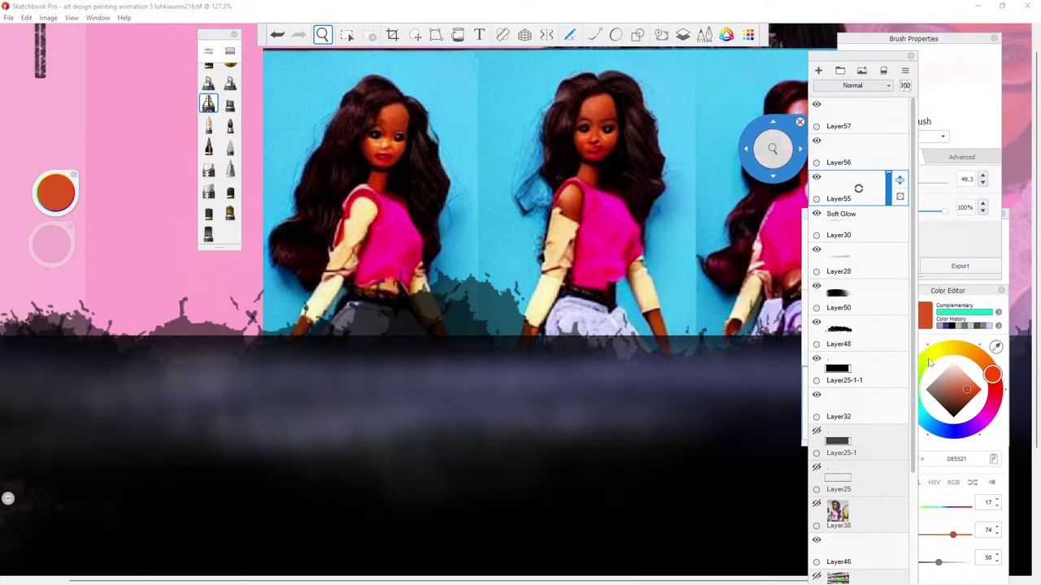
click(996, 347)
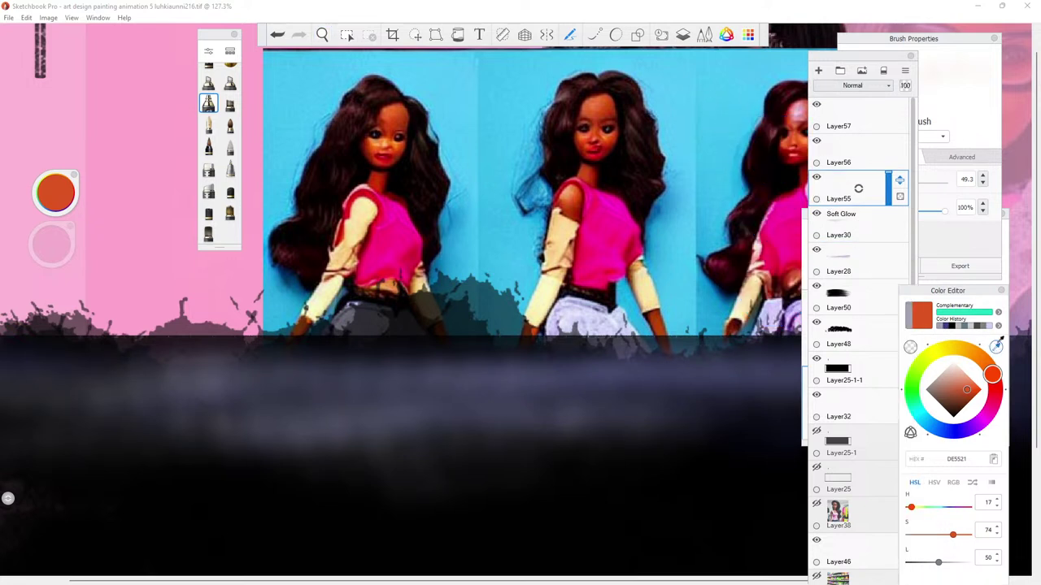
click(455, 521)
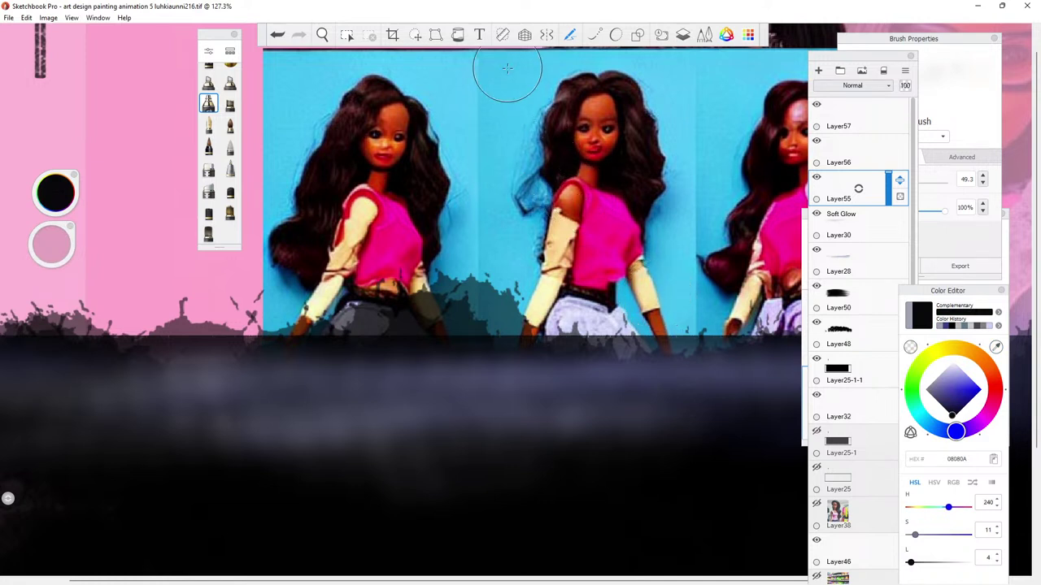
click(458, 34)
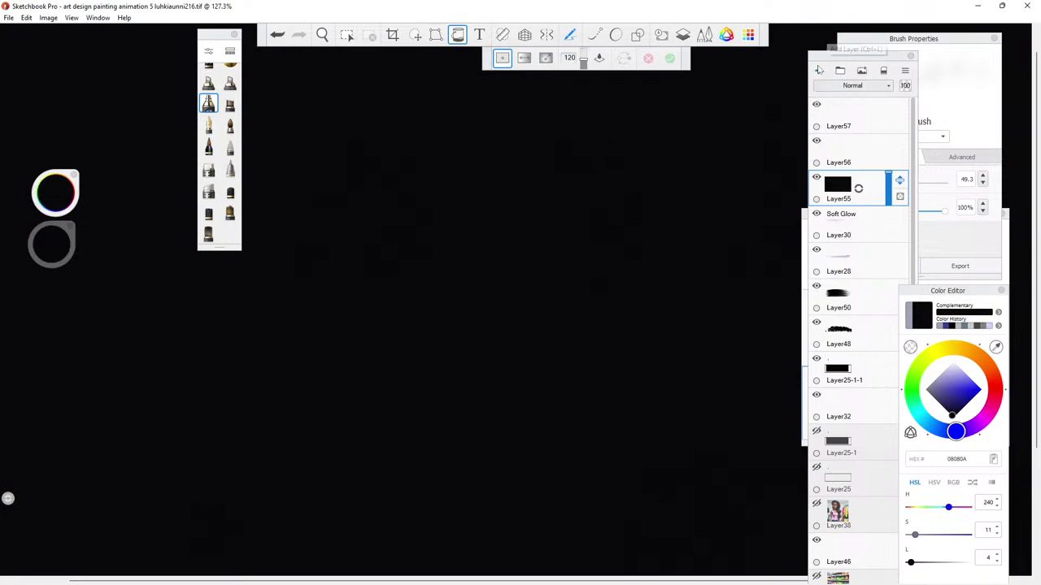
Add a new layer above Layer55 and flood-fill it with pale lilac D3BEDF.
click(817, 71)
click(939, 365)
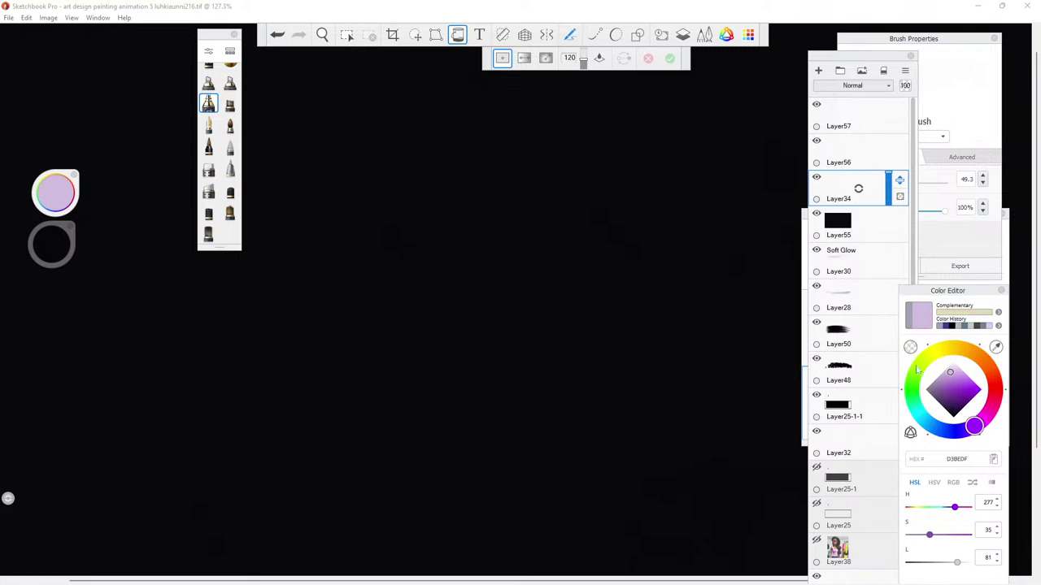
click(652, 275)
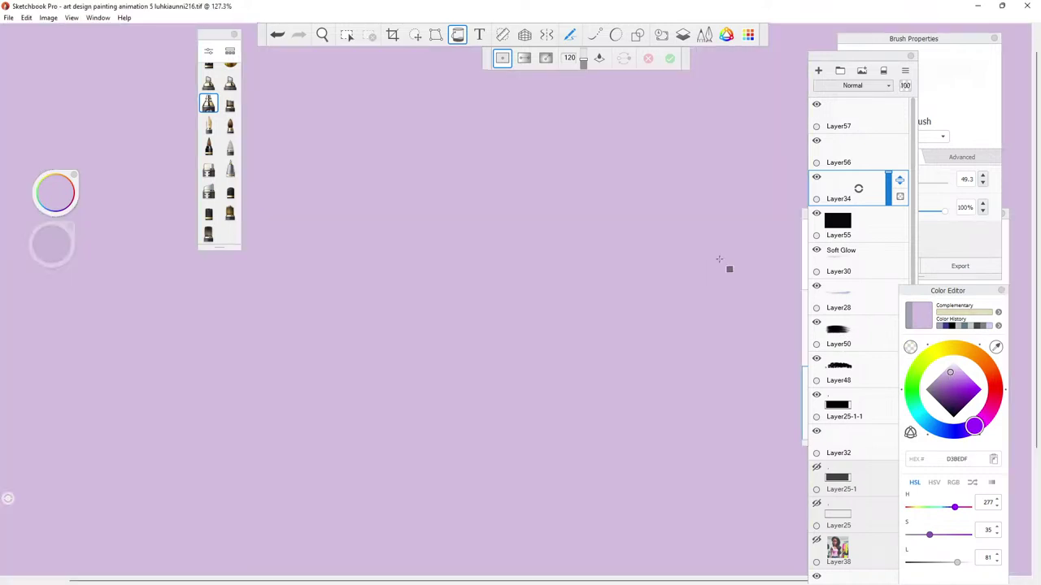
Flood-fill Layer56 with white (FFFFFF).
click(840, 147)
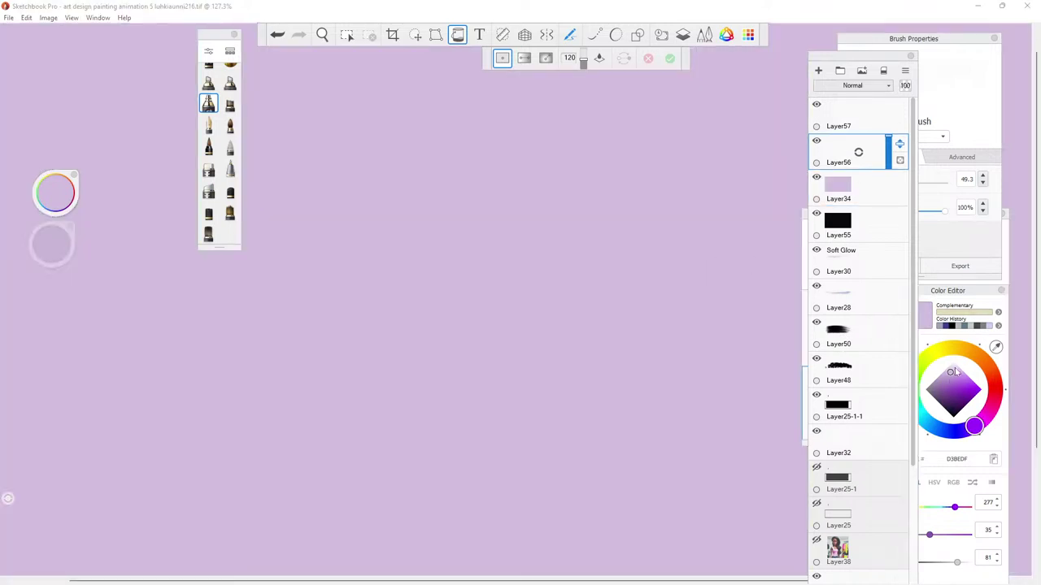
click(953, 362)
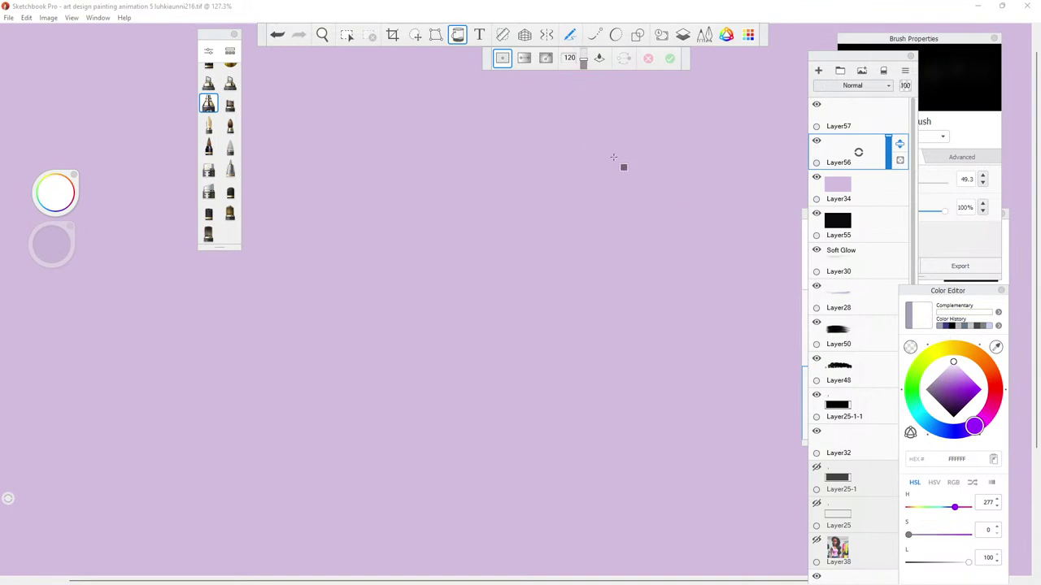
click(612, 156)
Hide the lilac-filled Layer34 and the black-filled Layer55.
click(816, 176)
click(817, 215)
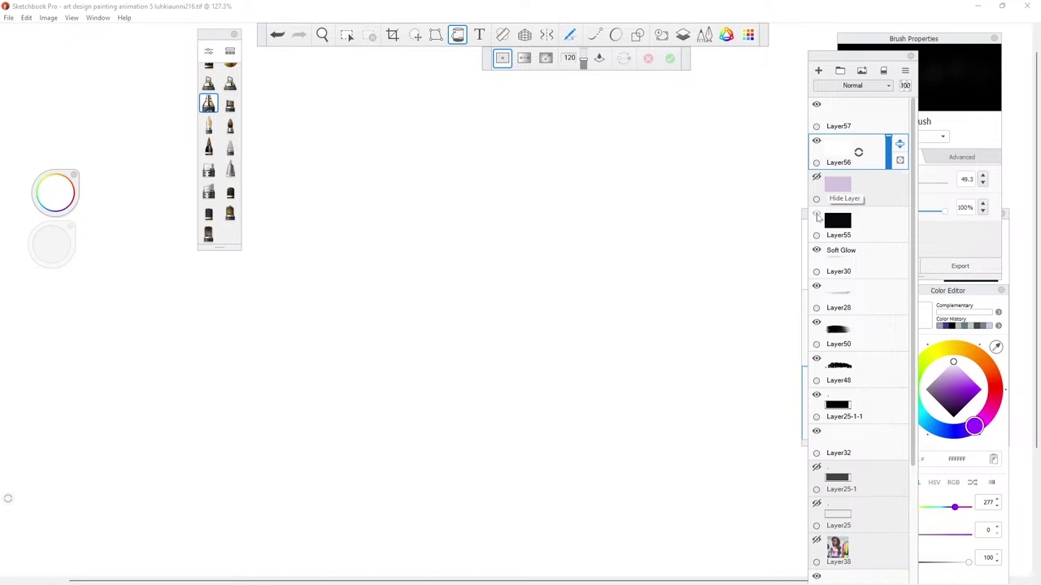
click(818, 216)
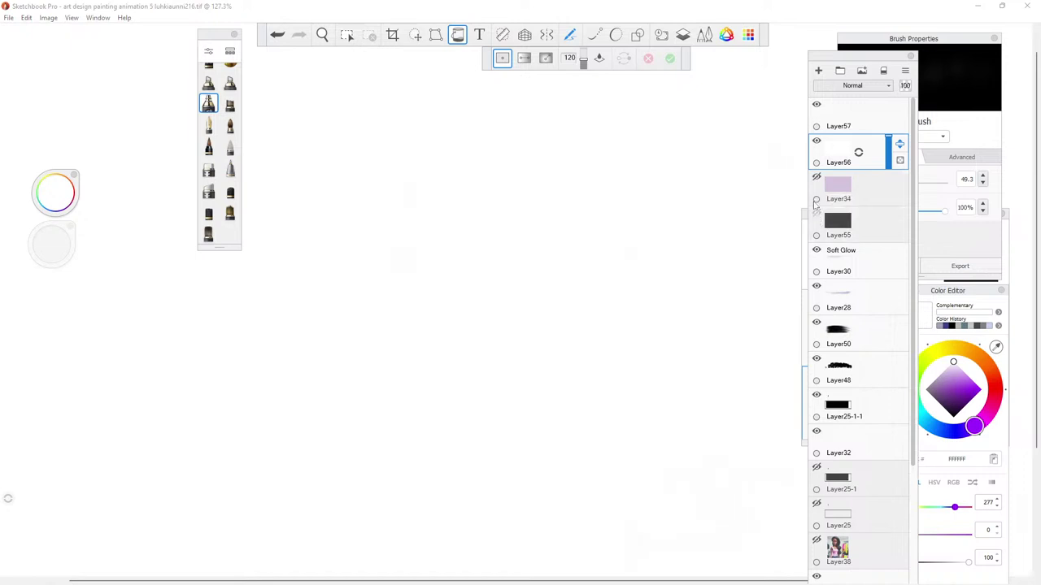
Add a new layer above Layer56 and flood-fill it with mid grey 808080.
click(818, 72)
click(935, 385)
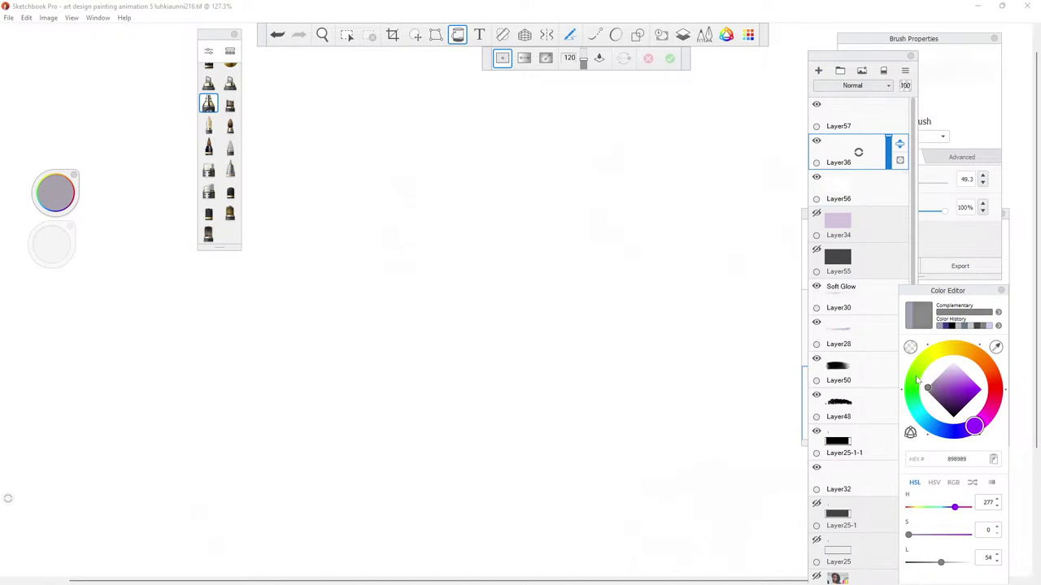
drag(916, 379, 914, 379)
click(455, 143)
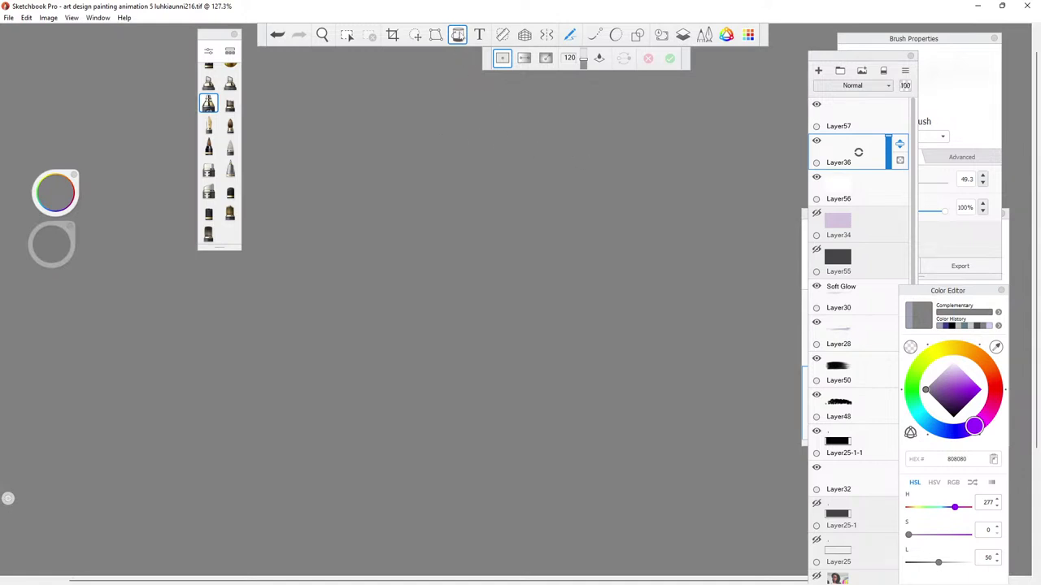
click(458, 36)
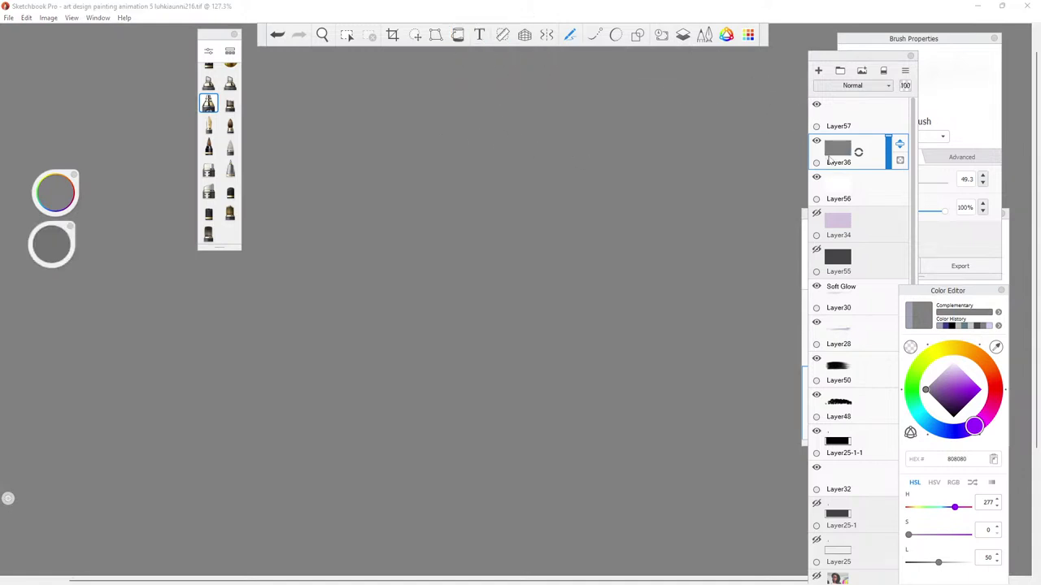
Select Layer57 and examine the grey-filled canvas at different zoom levels, looking for its edges.
click(845, 128)
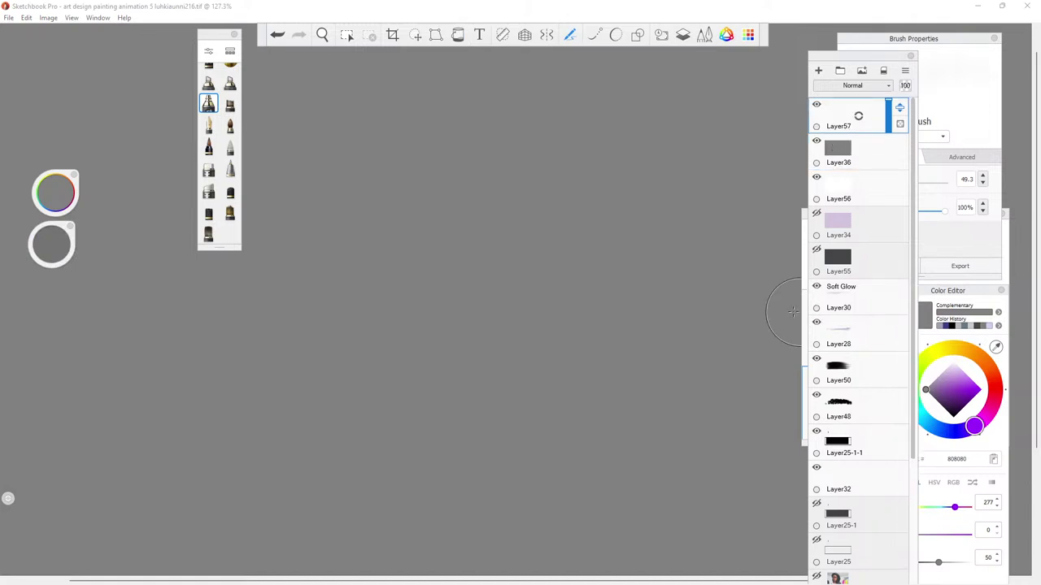
click(331, 35)
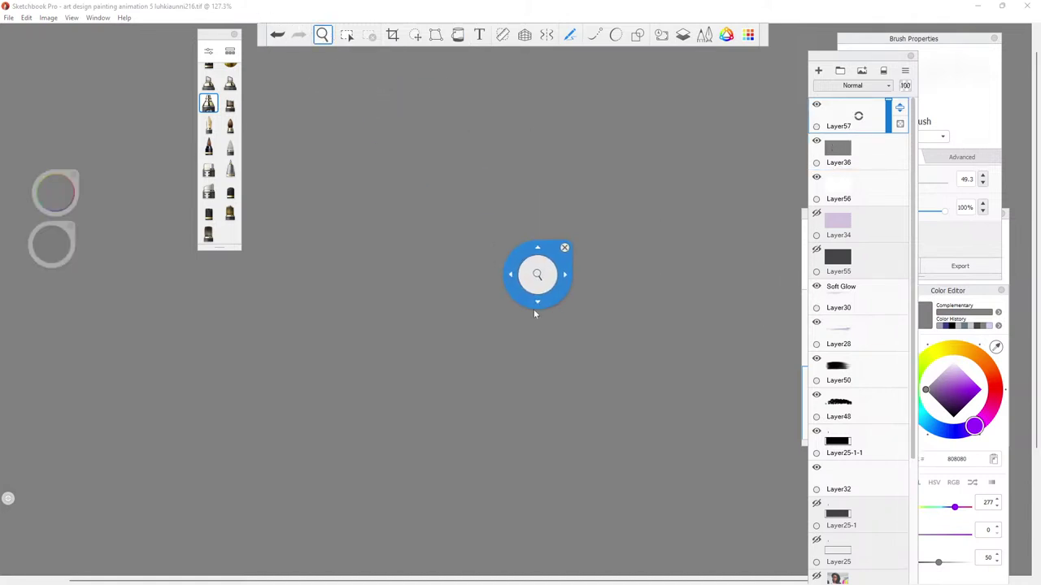
drag(518, 291, 541, 284)
drag(418, 282, 566, 289)
drag(309, 234, 307, 62)
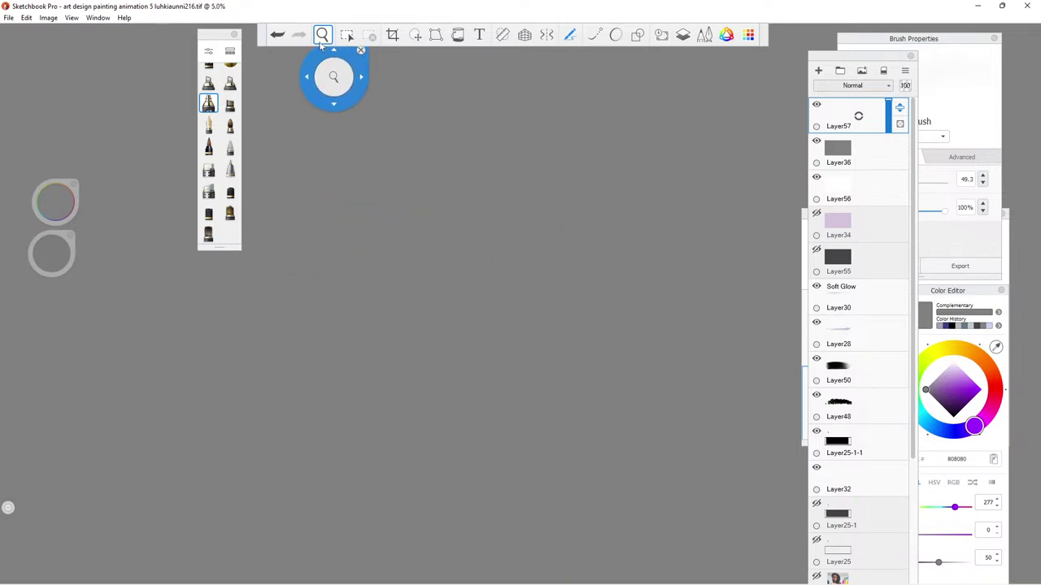
click(321, 37)
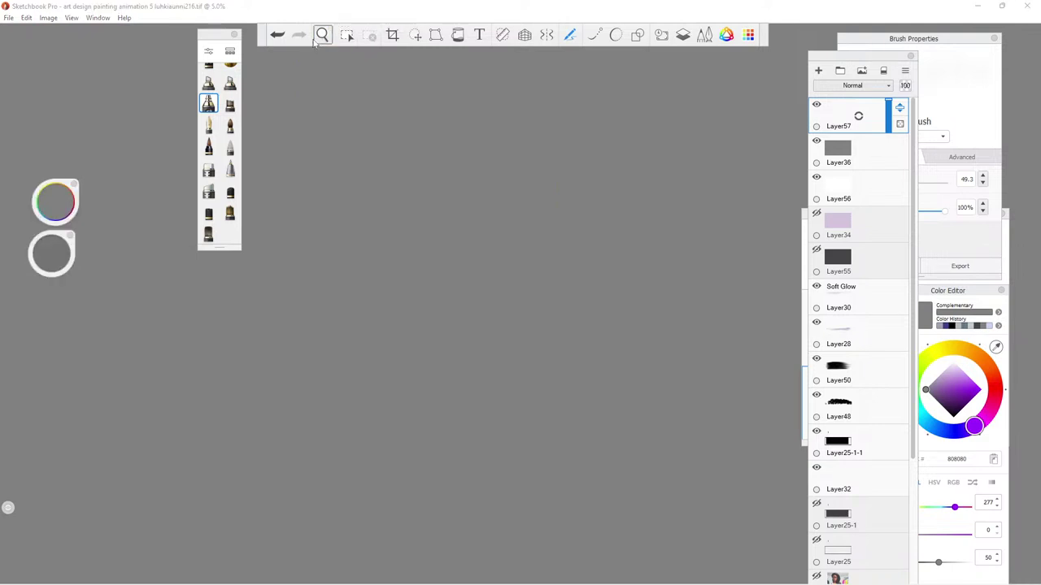
click(322, 35)
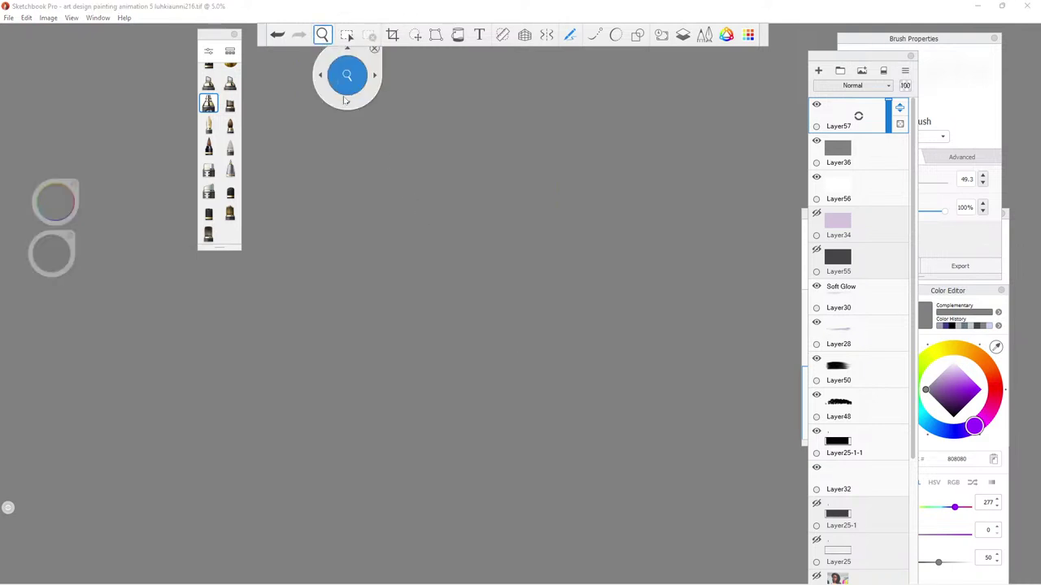
drag(348, 75, 417, 244)
drag(306, 239, 305, 241)
drag(483, 216, 480, 212)
drag(611, 152, 809, 132)
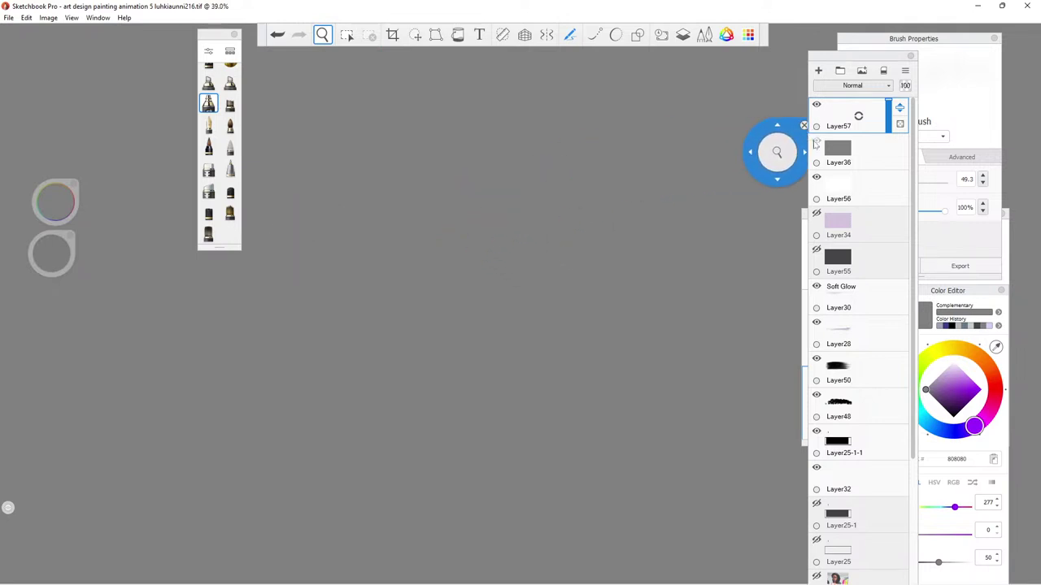
Hide the grey Layer36 and the white Layer56, keeping Layer57 visible.
click(817, 177)
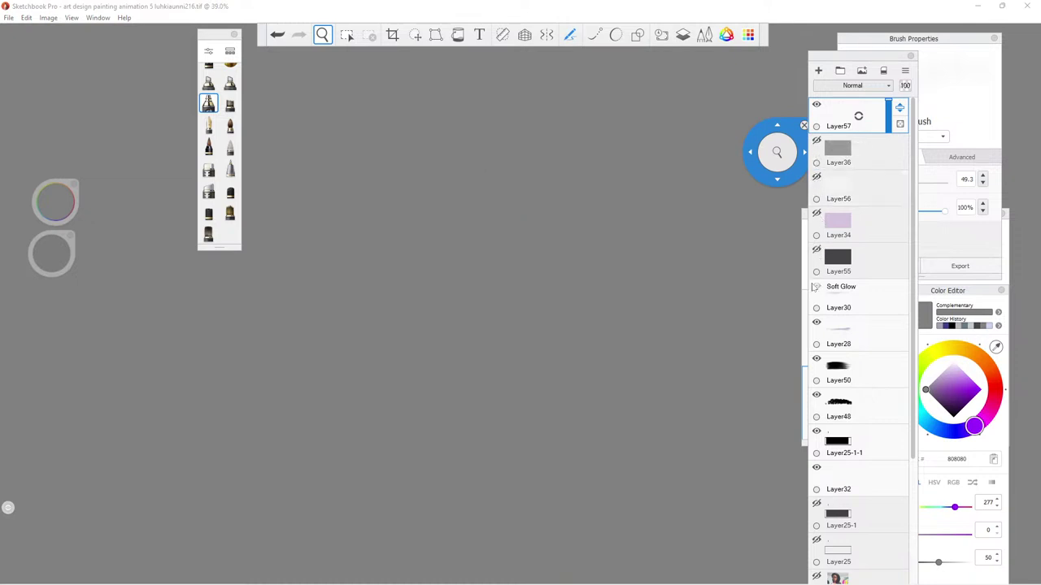
click(817, 106)
click(817, 105)
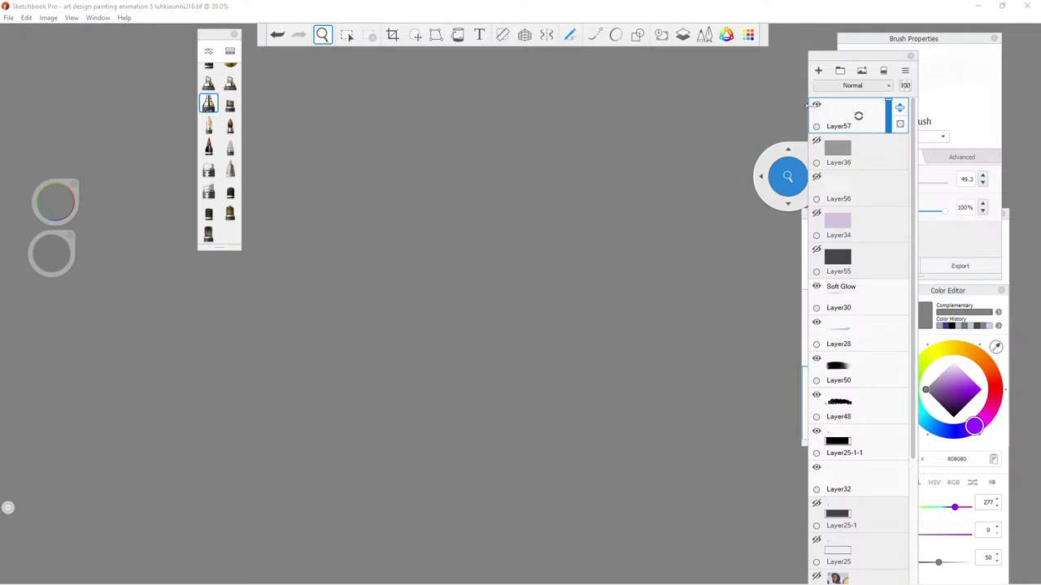
Save the artwork file under its existing name.
drag(298, 77, 7, 29)
click(8, 18)
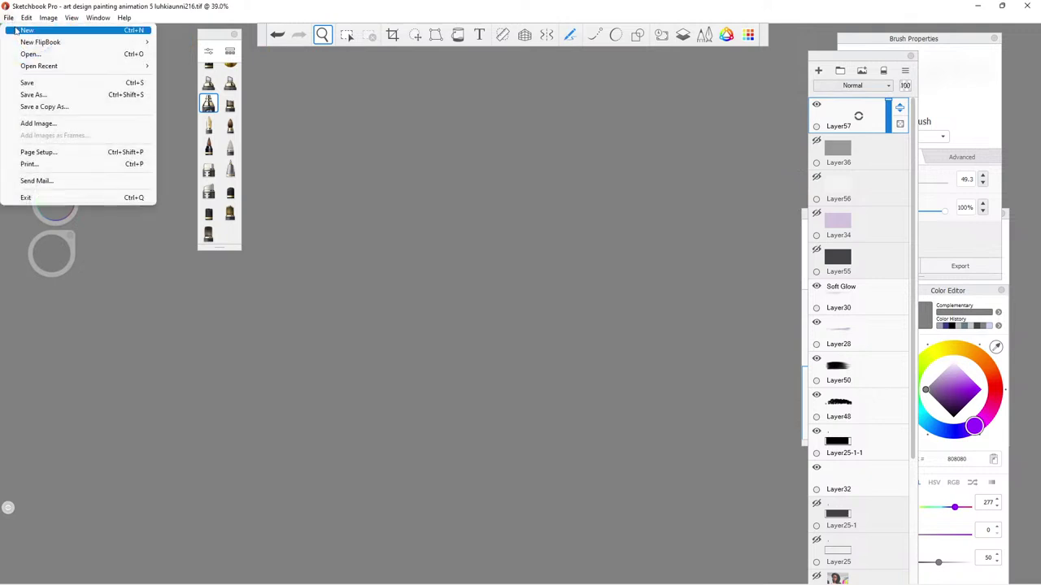
click(20, 83)
Bring the whole artwork back into view and select the last brush in the brush palette, keeping its size at 50.0.
key(space)
drag(165, 123, 483, 209)
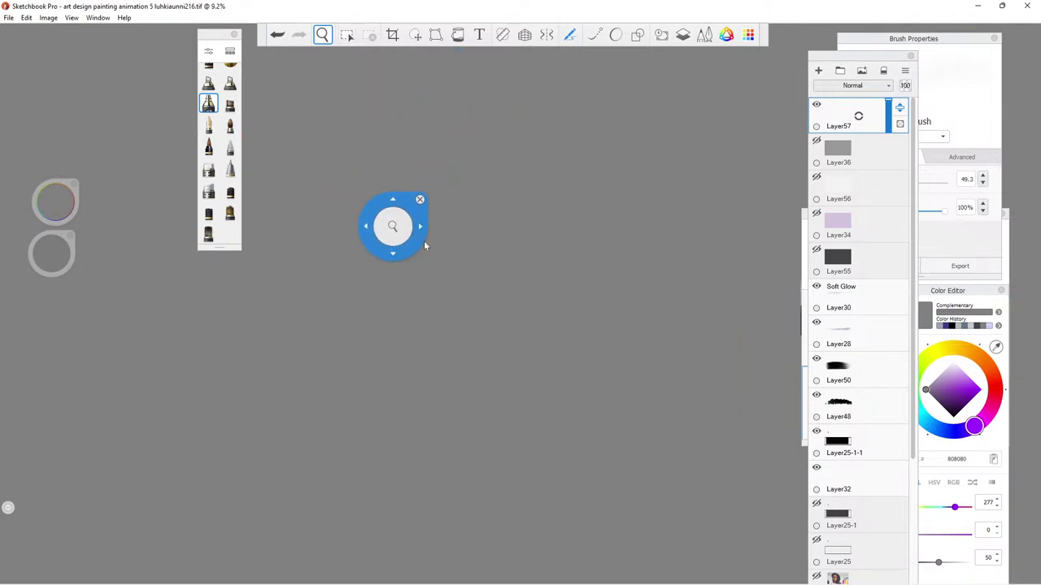
drag(387, 254, 329, 385)
click(208, 234)
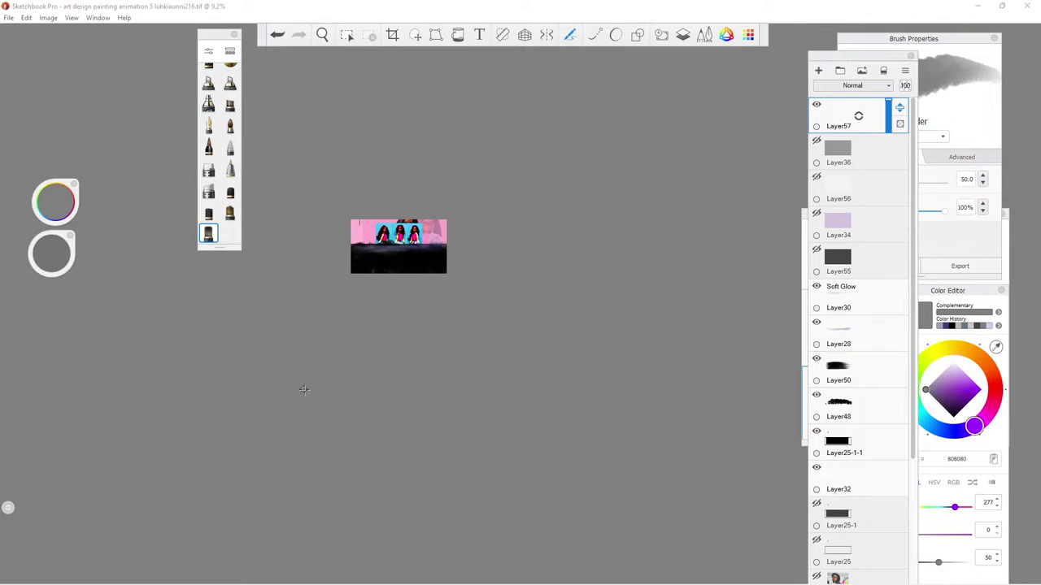
Make the grey-filled Layer36 visible again.
click(322, 34)
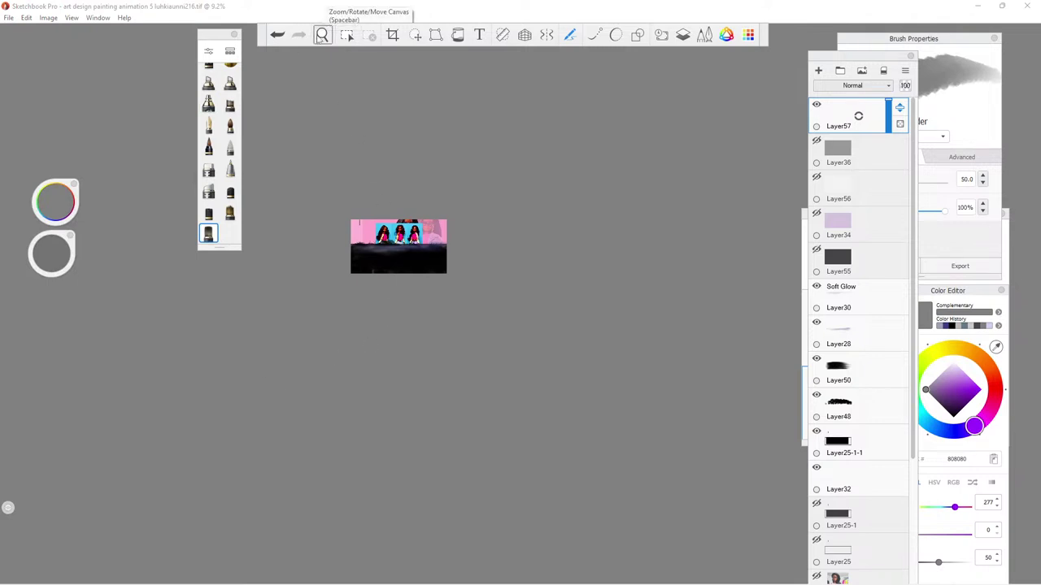
drag(297, 329, 298, 318)
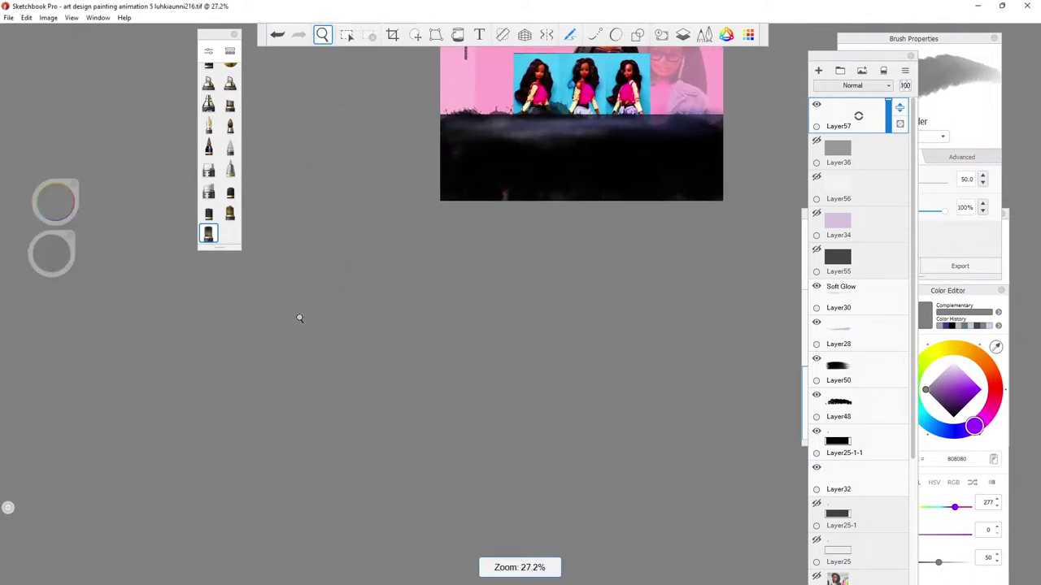
click(441, 320)
drag(442, 321, 425, 302)
mouse_move(479, 421)
mouse_down()
mouse_move(458, 395)
mouse_move(462, 420)
mouse_move(475, 402)
mouse_up()
click(463, 418)
click(463, 420)
click(514, 439)
drag(514, 439, 499, 463)
drag(527, 533, 826, 140)
click(819, 142)
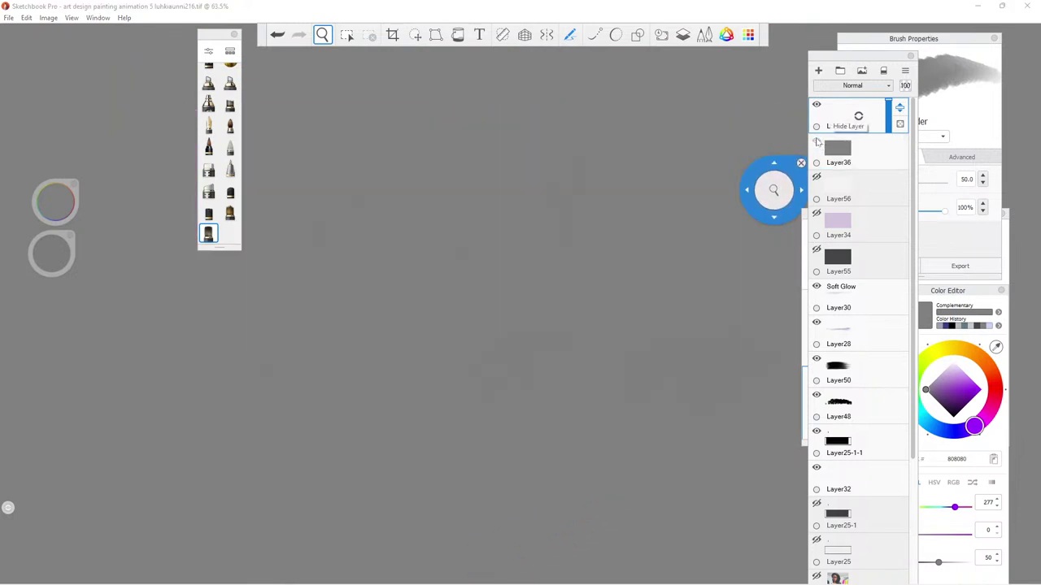
Lower the grey Layer36's opacity to 78 and save the artwork file under its existing name.
click(845, 151)
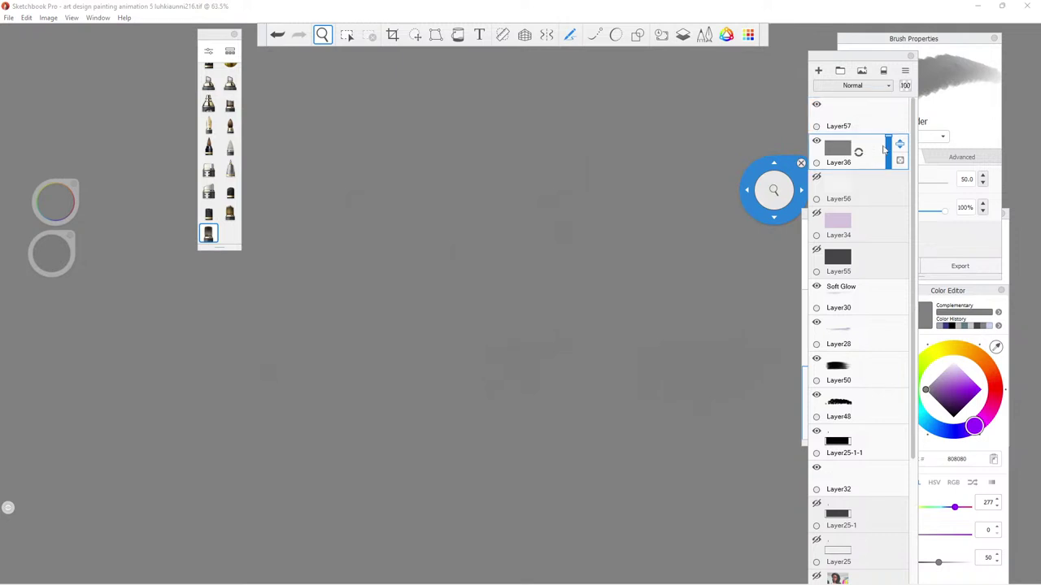
drag(890, 147, 894, 144)
drag(783, 178, 350, 65)
click(322, 35)
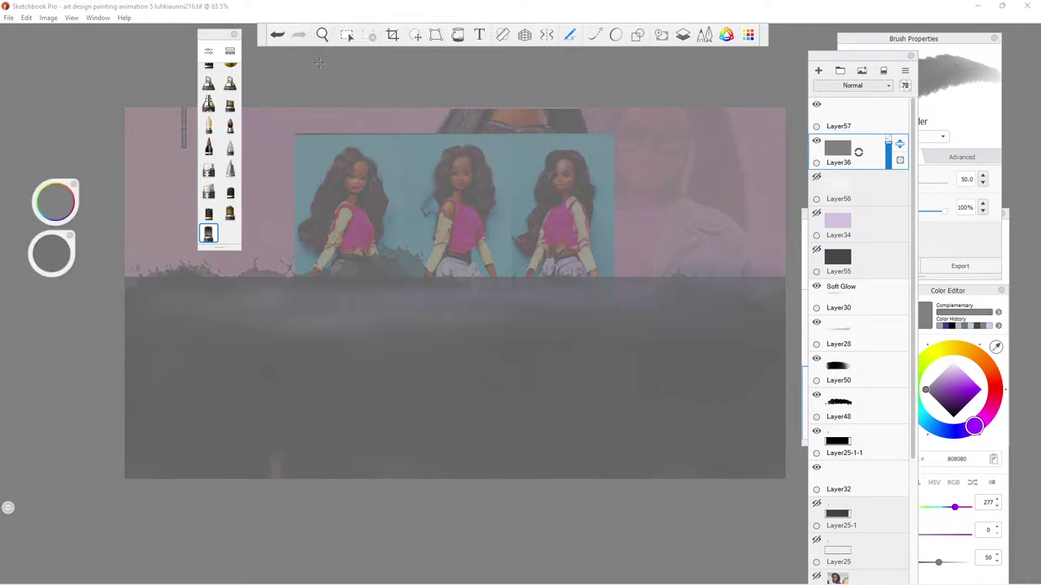
click(8, 17)
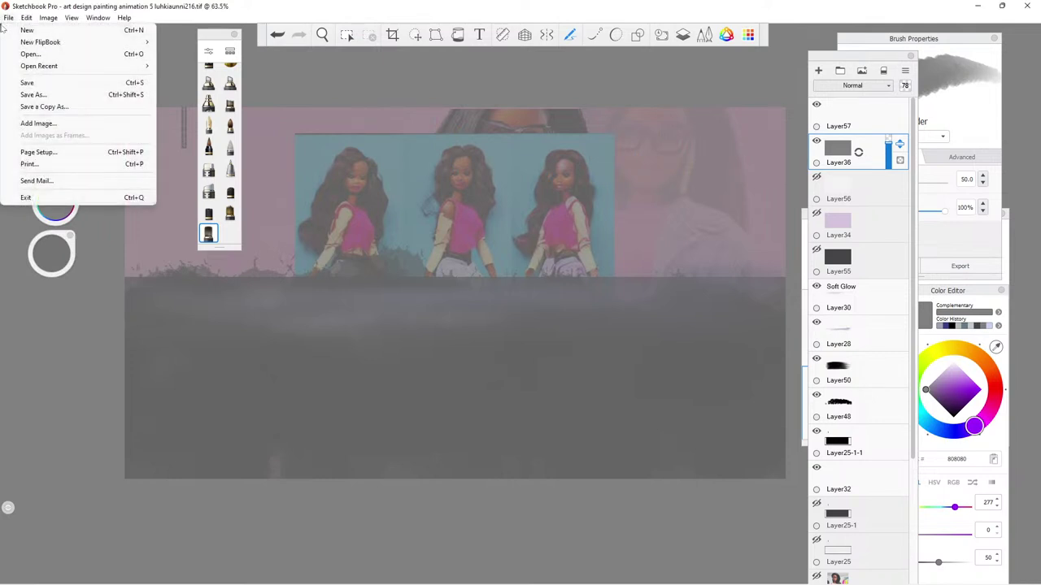
click(27, 83)
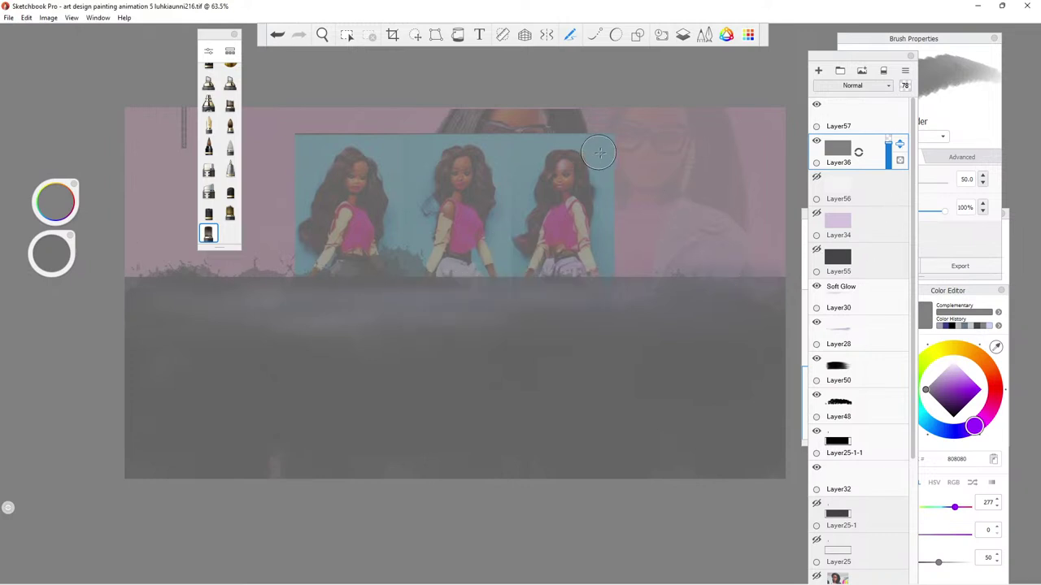
Switch to the Primary Pencil at size 3.2 and 91% opacity, with black (000000) as the drawing colour.
scroll(219, 106, up, 1)
click(229, 118)
click(209, 78)
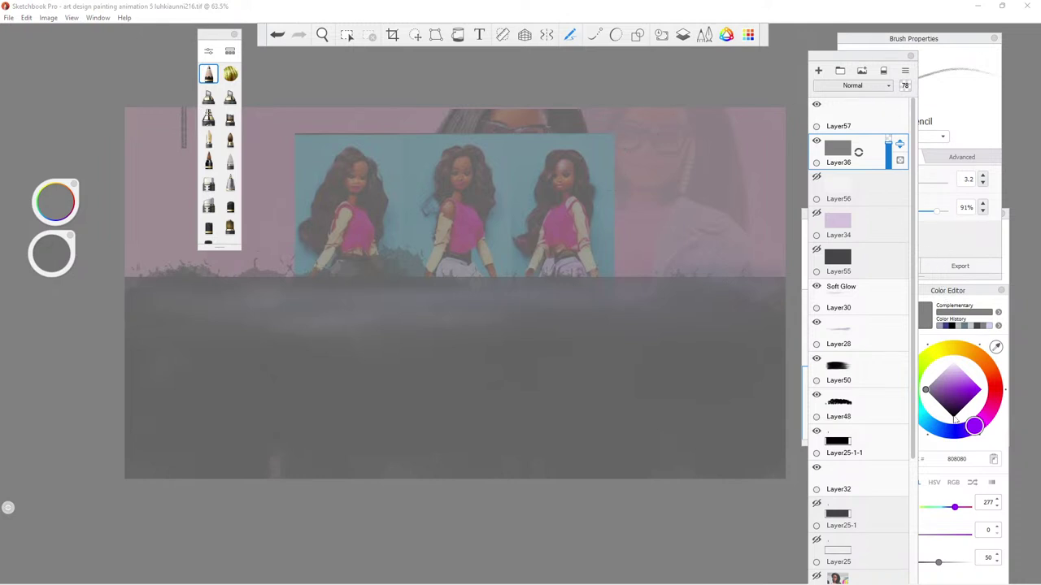
click(955, 418)
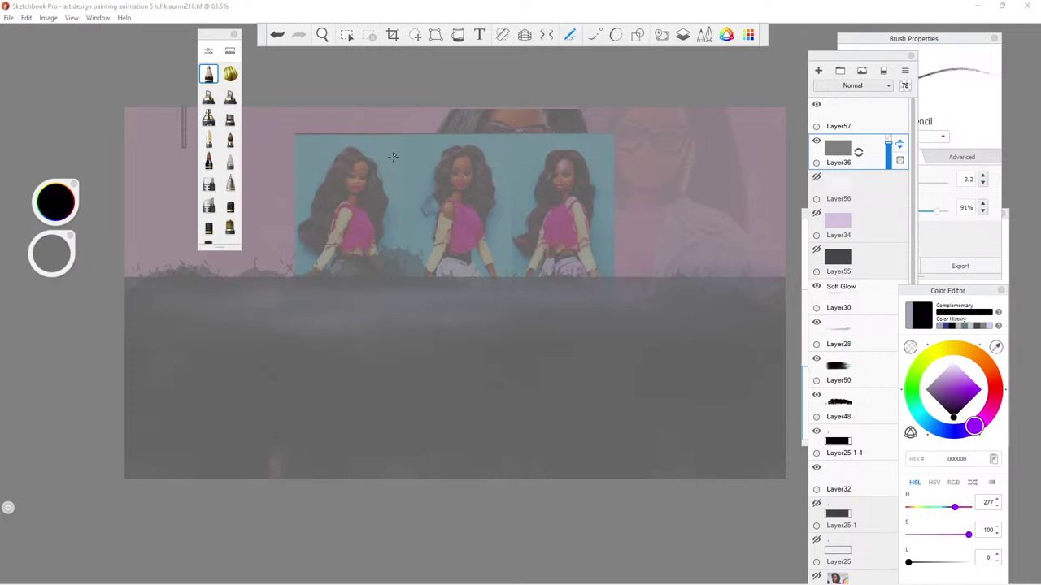
click(980, 77)
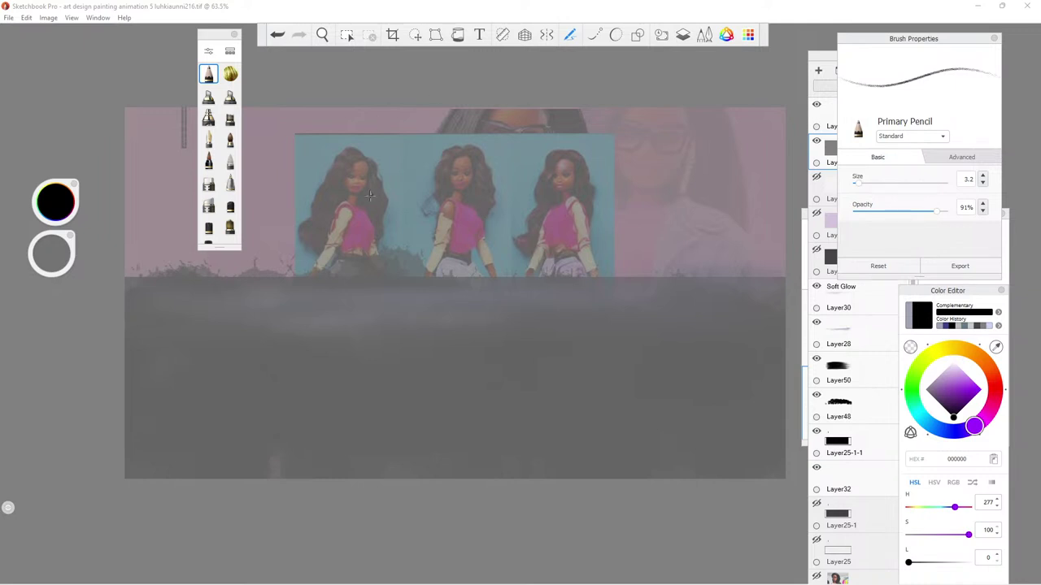
Add four new empty layers above Layer57.
click(322, 34)
drag(336, 177, 367, 184)
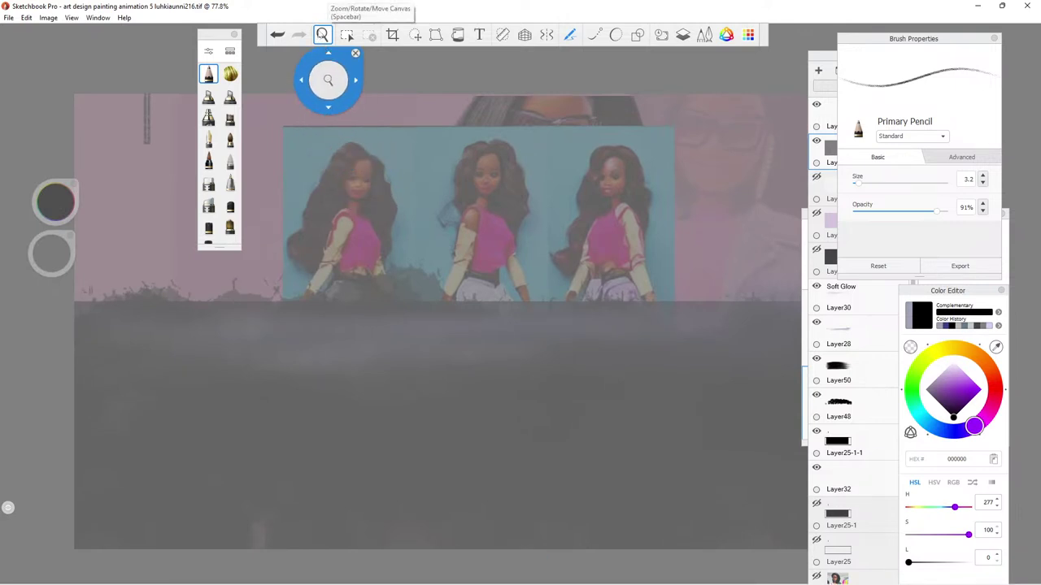
click(322, 34)
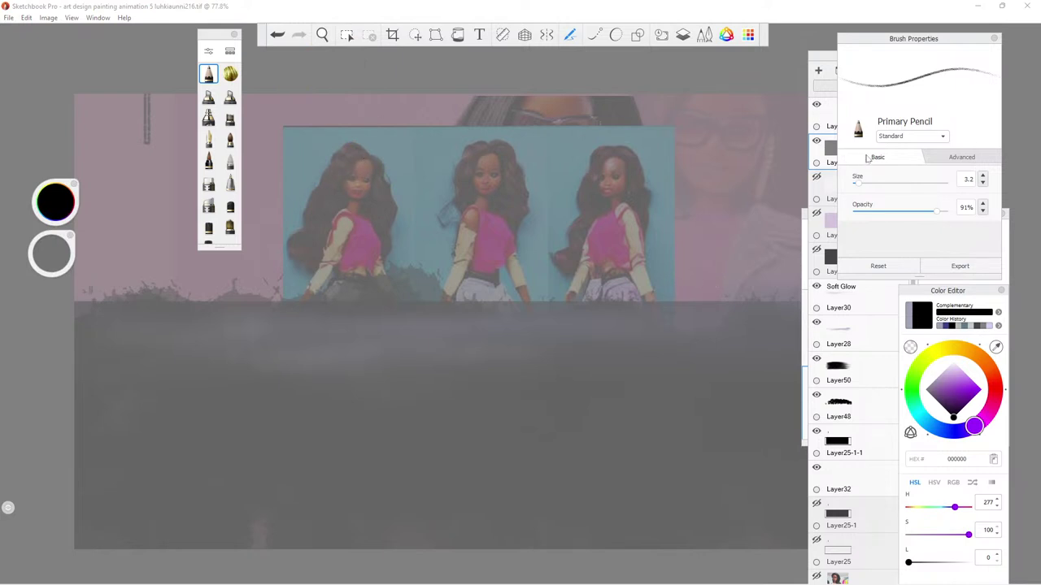
click(834, 120)
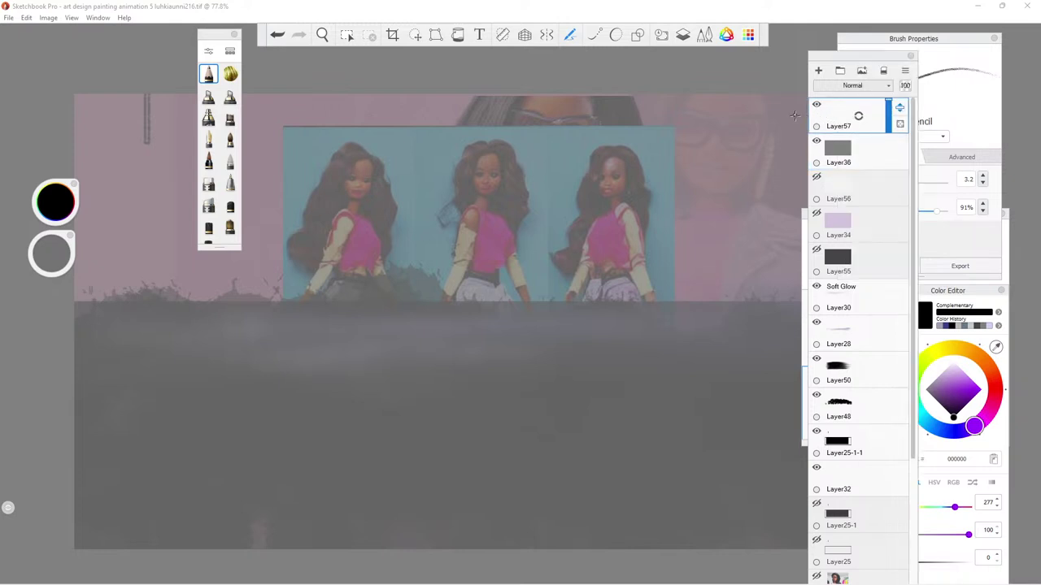
click(819, 71)
click(820, 70)
click(820, 71)
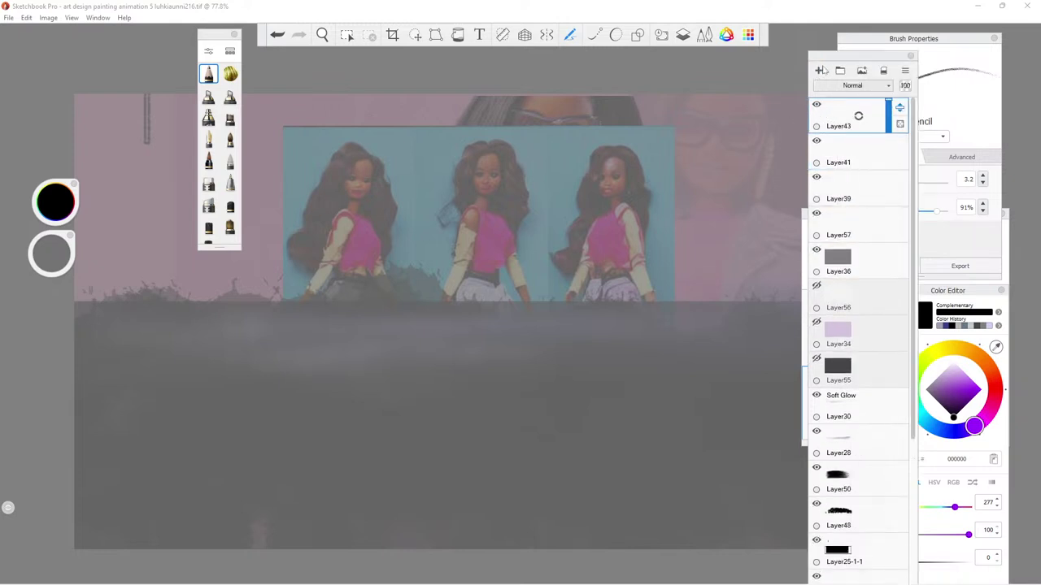
click(819, 71)
Shorten the layer list, reposition it next to the colour controls, and make Layer39 active.
mouse_move(831, 51)
mouse_down()
mouse_move(836, 324)
mouse_move(844, 91)
mouse_move(854, 363)
mouse_move(850, 352)
mouse_up()
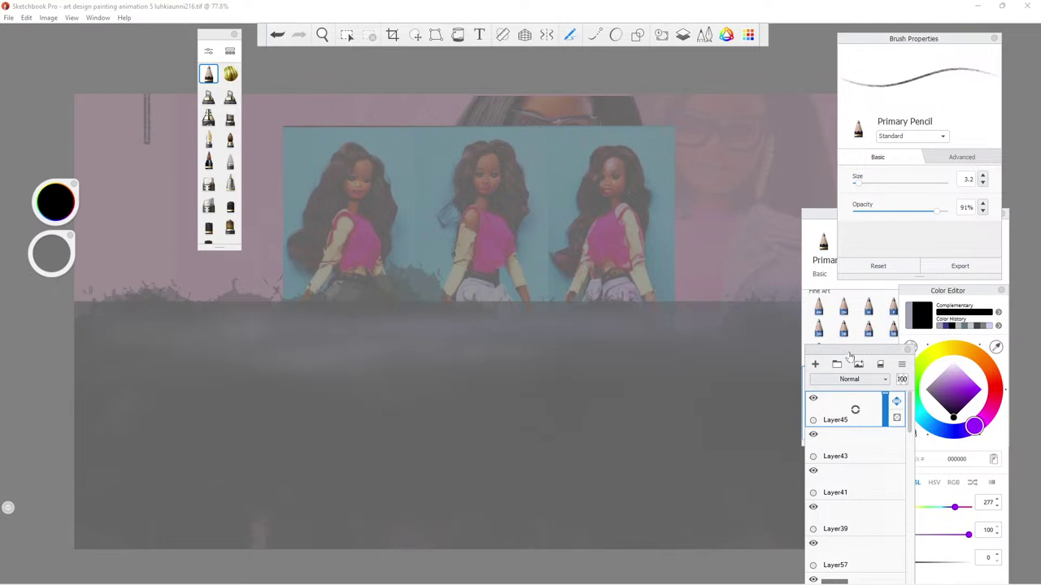
drag(850, 356, 851, 114)
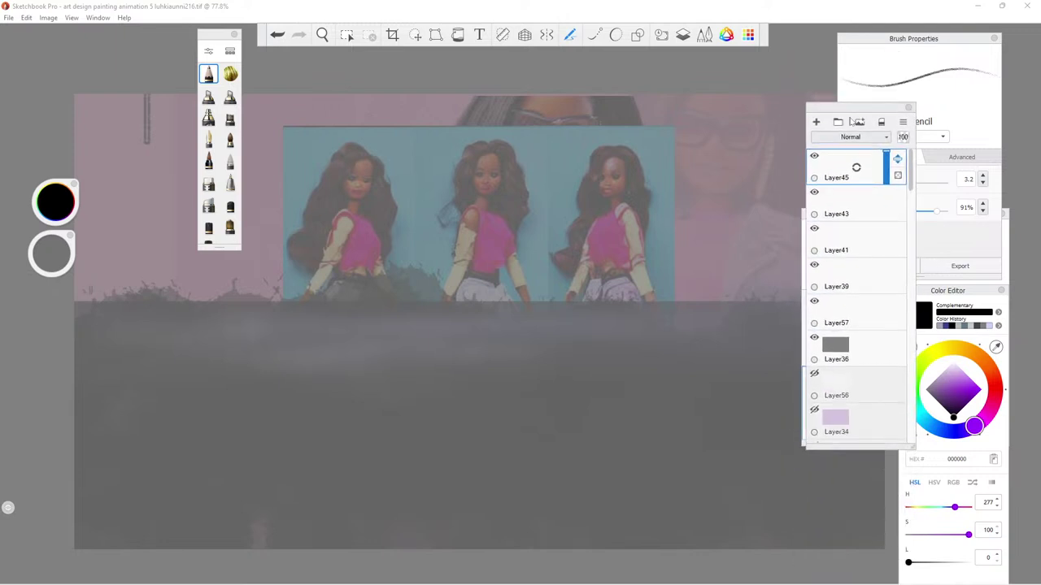
click(849, 281)
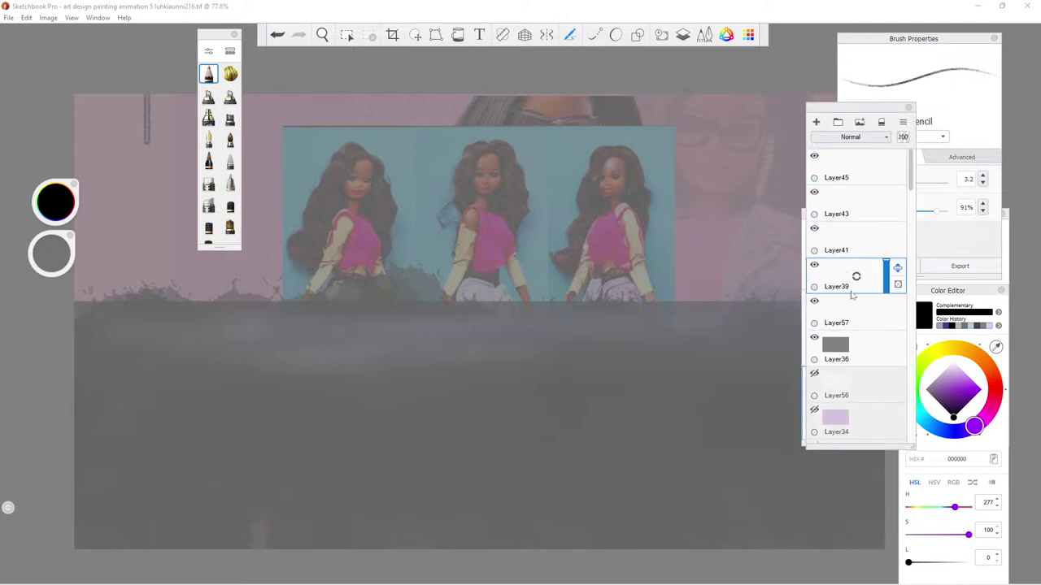
click(843, 312)
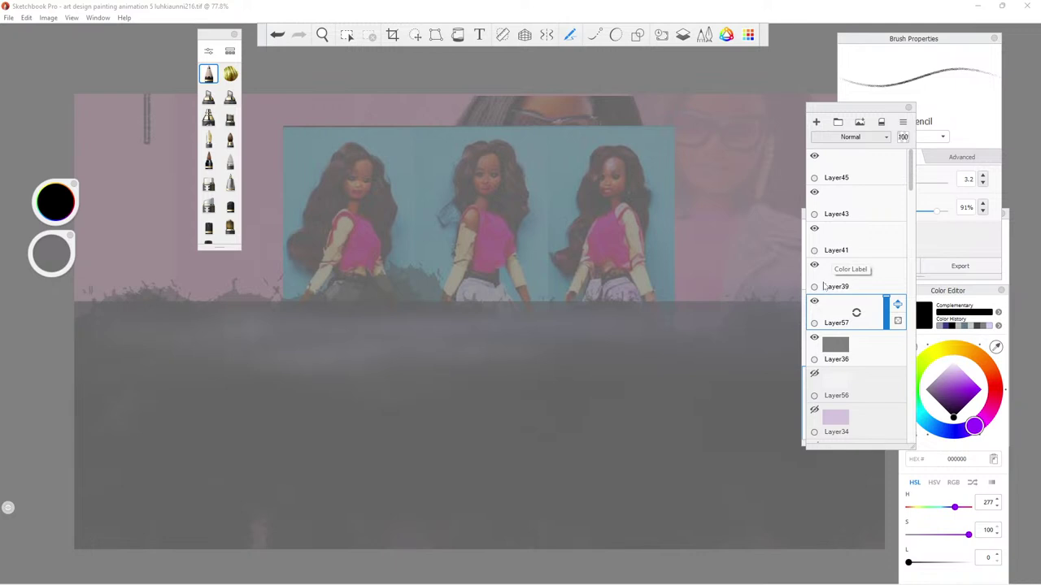
click(821, 283)
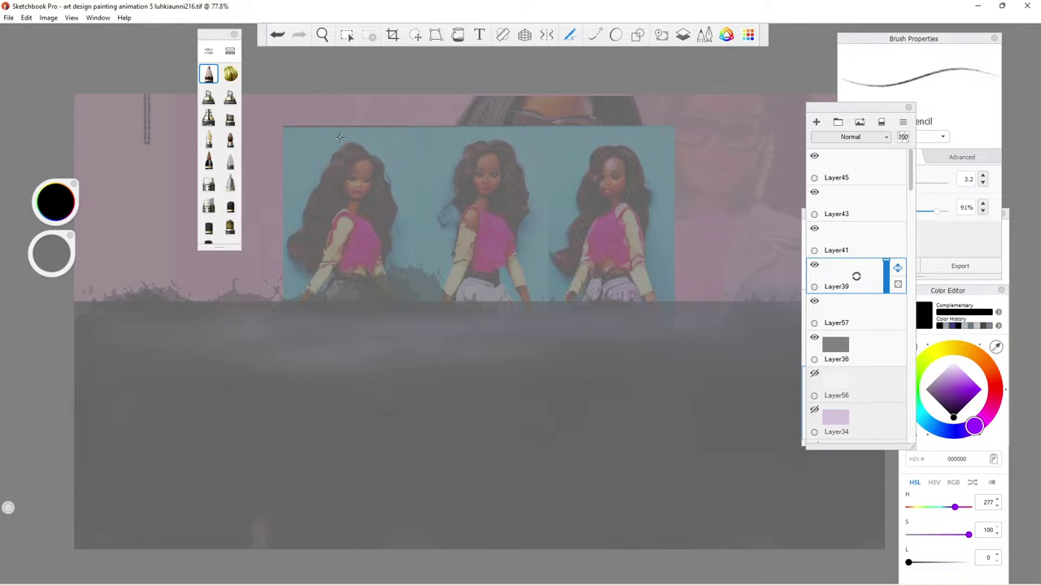
Hide the grey Layer36, show the white Layer56 instead, and reduce Layer56's opacity until the dolls show through.
click(322, 34)
drag(360, 174, 751, 236)
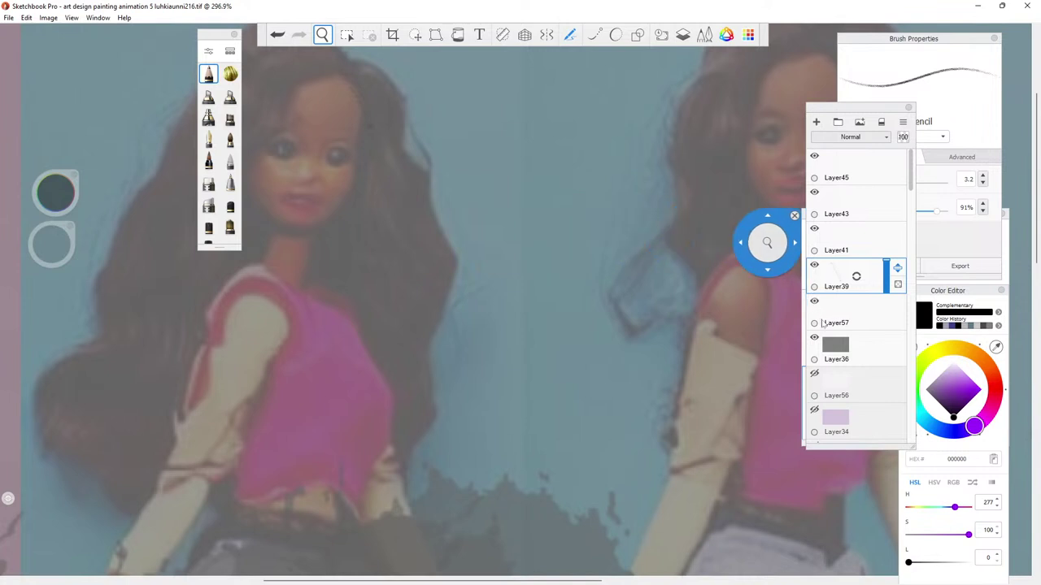
click(827, 310)
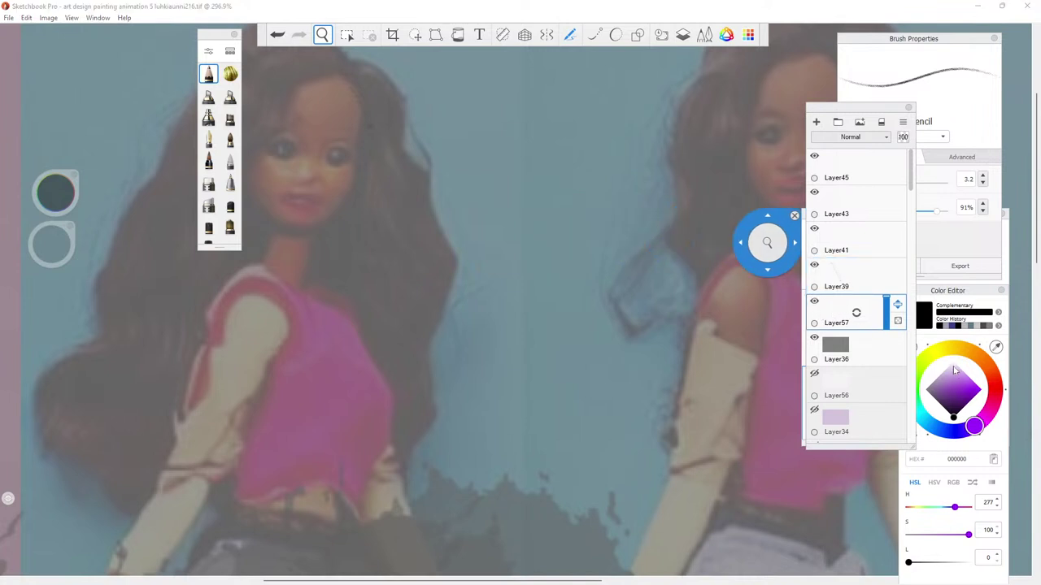
mouse_move(955, 370)
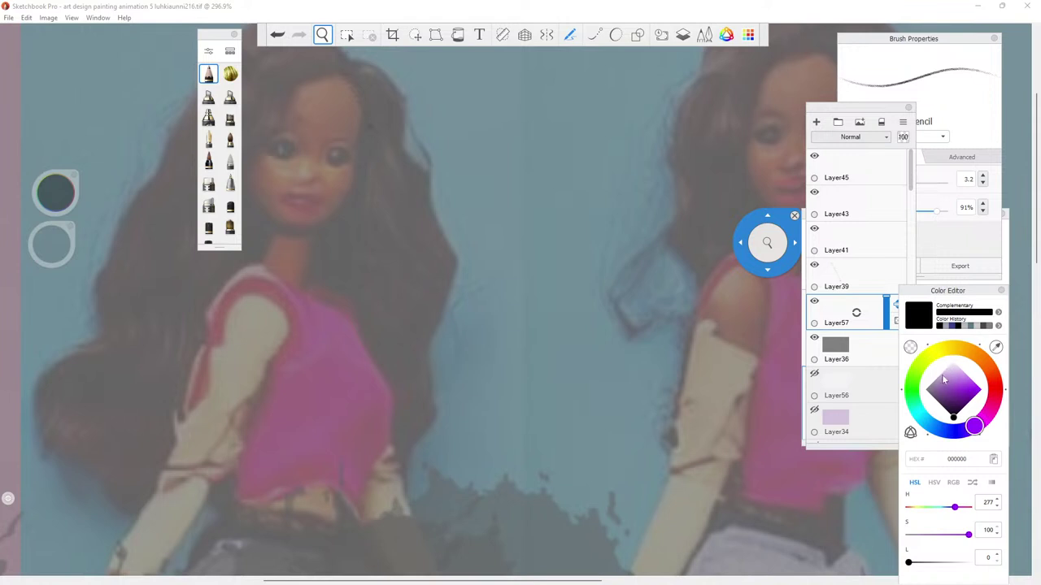
click(815, 339)
click(814, 374)
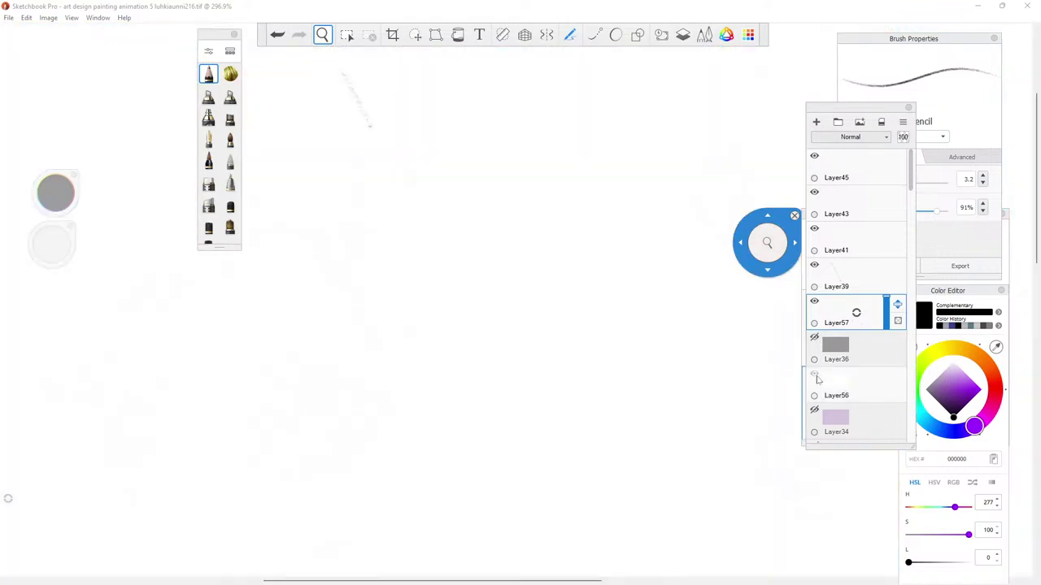
click(860, 385)
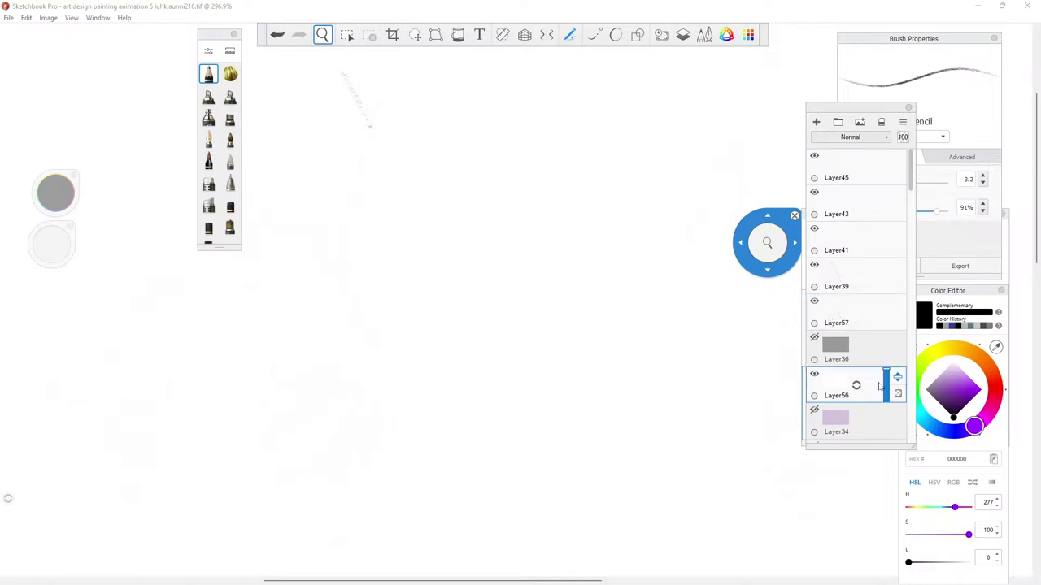
drag(884, 378, 885, 390)
drag(767, 264, 765, 308)
On Layer57, trace the first doll's hair to the right of the parting in black pencil, adding wavy strand lines inside it.
click(840, 310)
drag(745, 264, 302, 58)
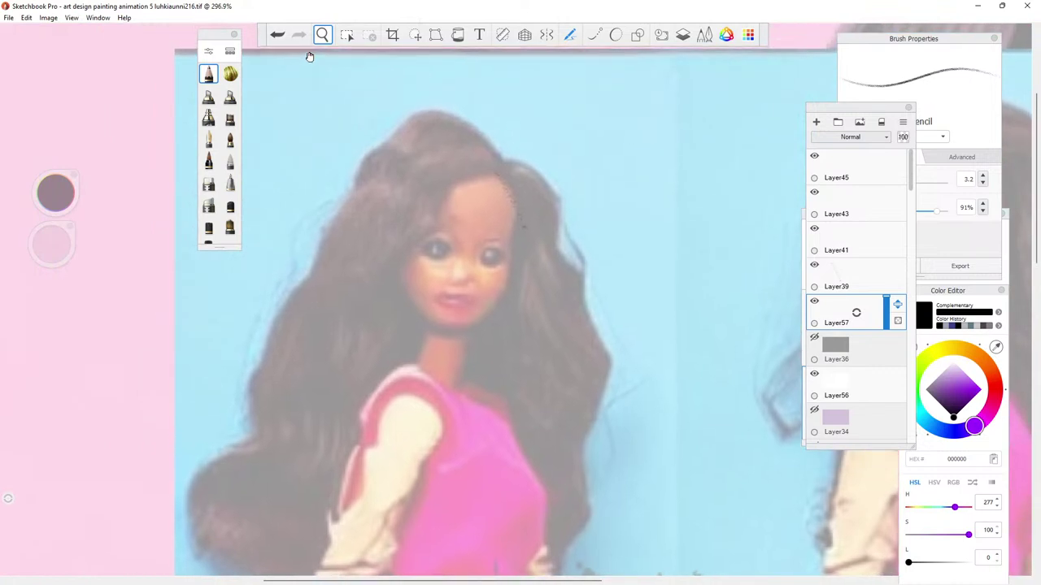
scroll(453, 146, right, 5)
drag(100, 147, 382, 203)
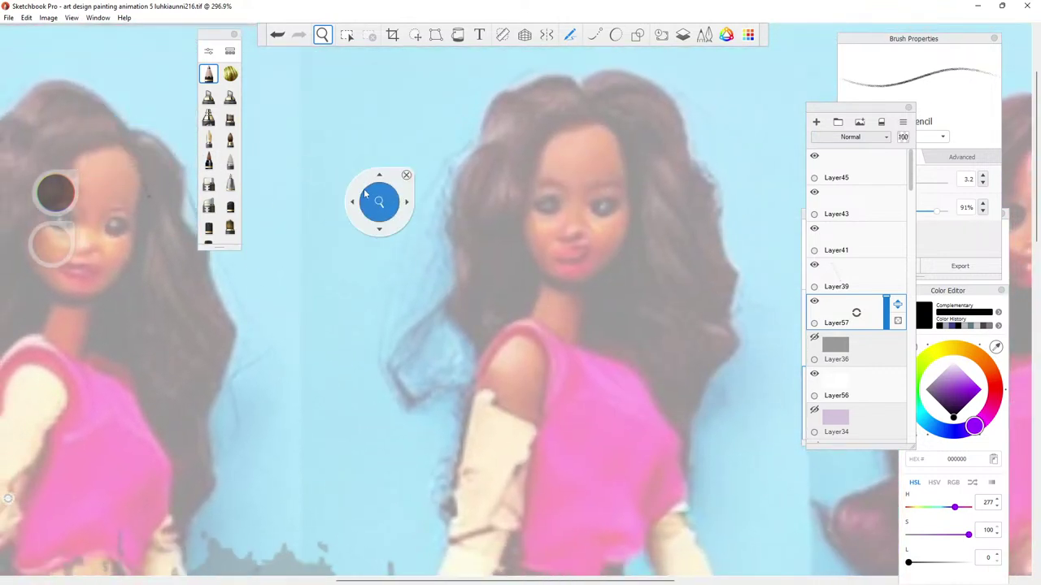
scroll(358, 188, left, 5)
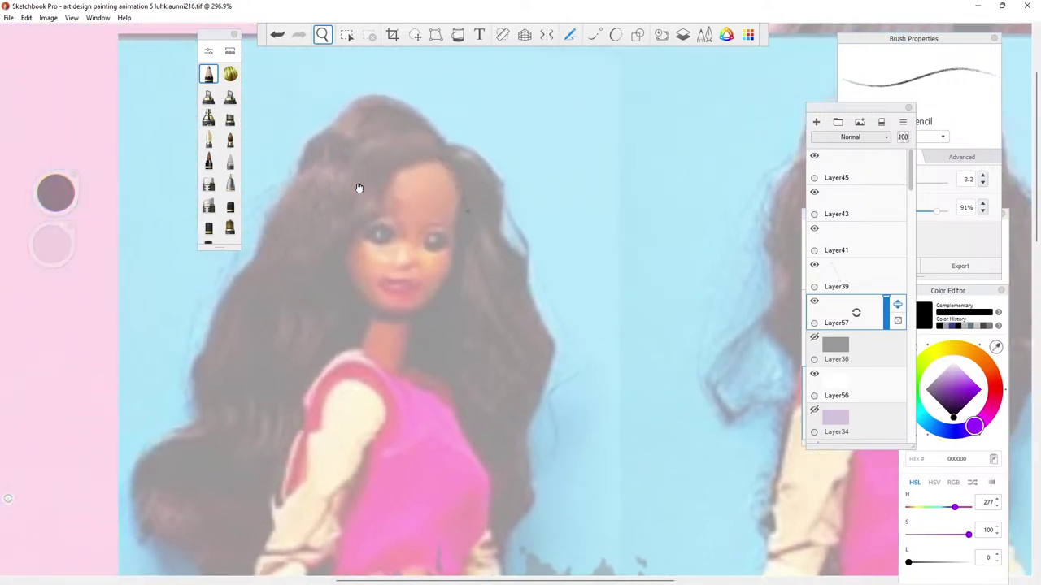
scroll(360, 188, right, 1)
key(space)
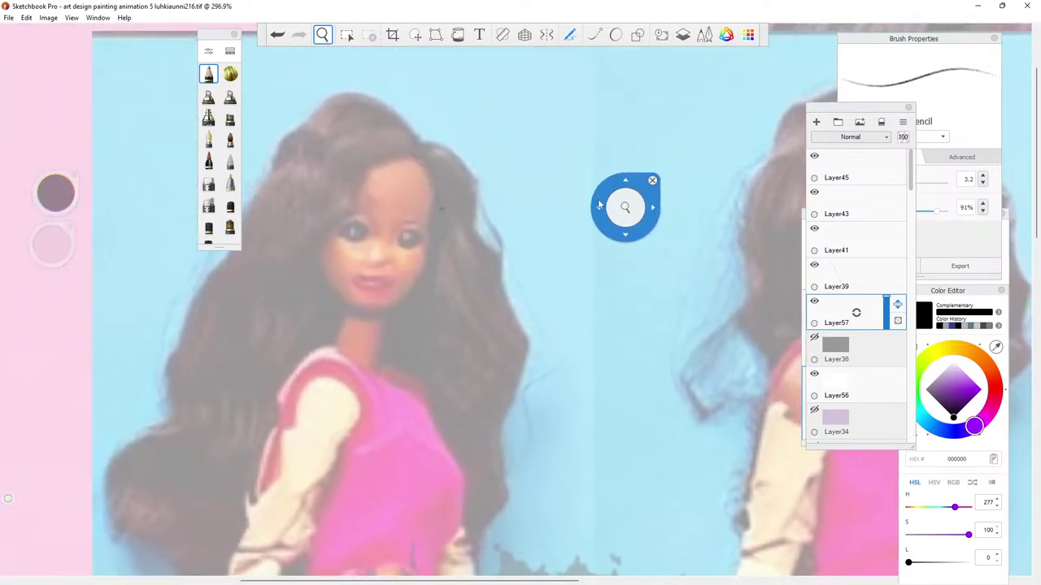
scroll(599, 199, left, 3)
key(space)
mouse_move(666, 212)
mouse_down()
mouse_move(345, 89)
mouse_move(304, 64)
mouse_up()
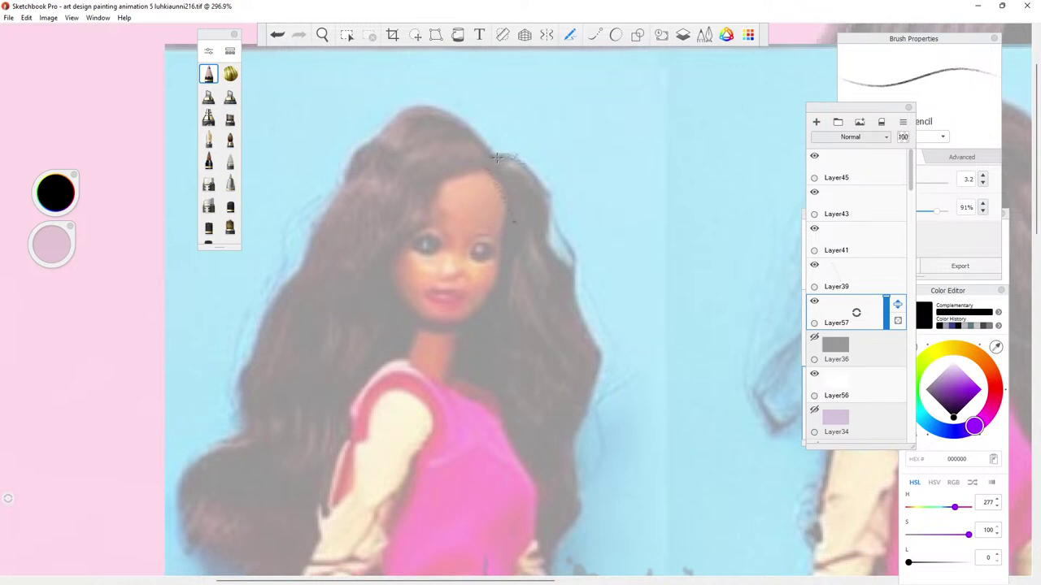
mouse_move(520, 169)
mouse_down()
mouse_move(548, 207)
mouse_move(545, 195)
mouse_move(540, 257)
mouse_up()
mouse_move(560, 248)
mouse_down()
mouse_move(578, 289)
mouse_move(571, 260)
mouse_move(571, 302)
mouse_move(594, 345)
mouse_up()
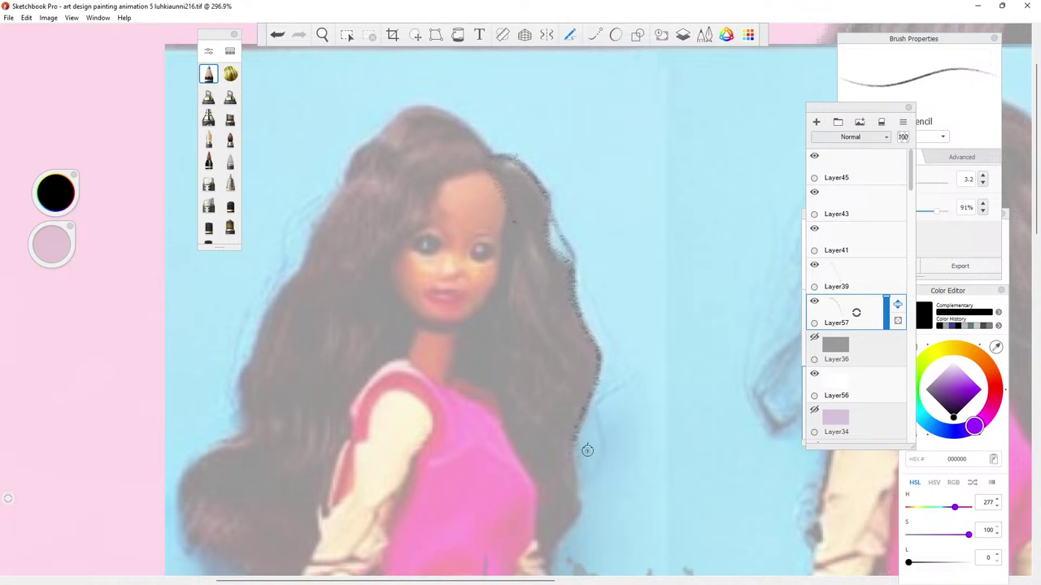
drag(577, 456, 570, 527)
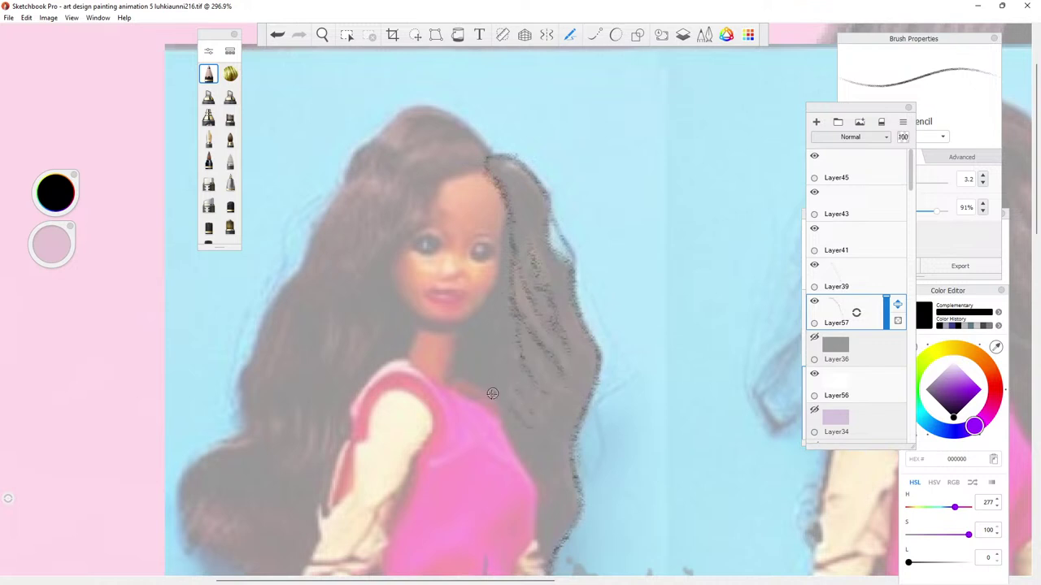
Continue the pencil outline of the first doll's hair along the shoulder, over the crown, down the left side and around the face.
mouse_move(453, 379)
mouse_down()
mouse_move(497, 394)
mouse_move(505, 409)
mouse_up()
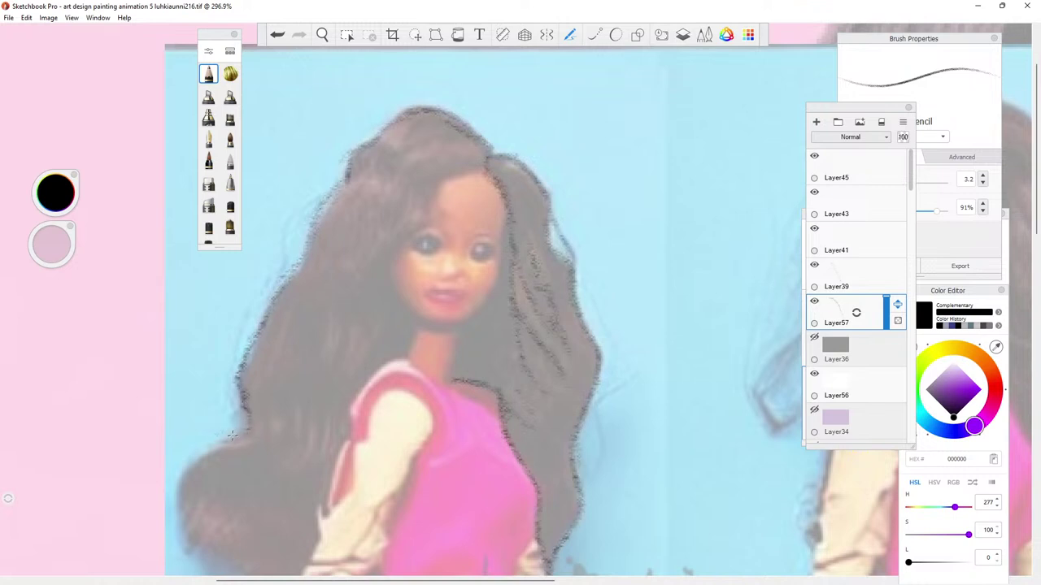
drag(224, 437, 196, 460)
drag(189, 470, 180, 517)
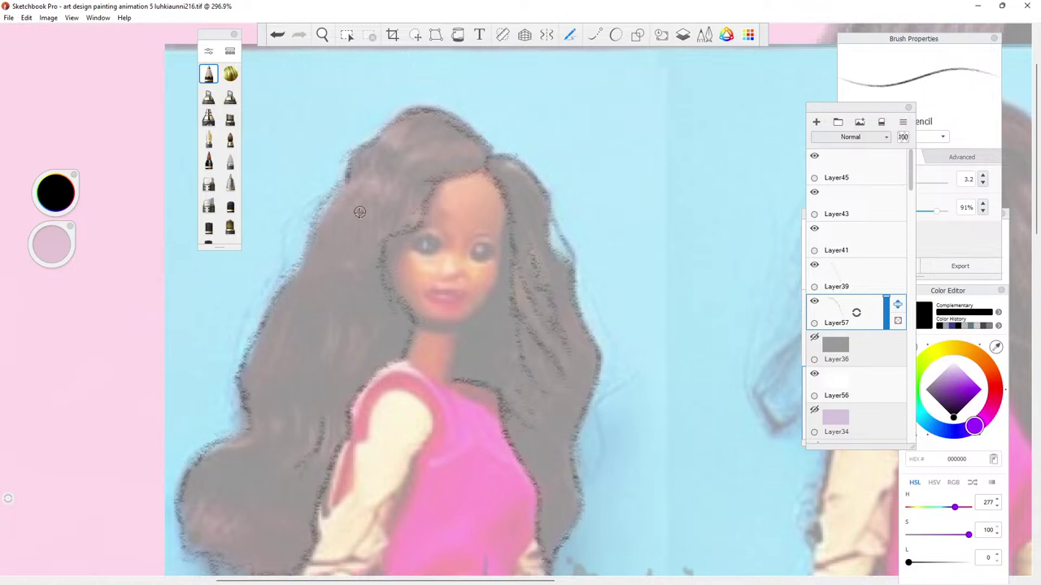
Sketch the first doll's nose on Layer39, its lips and eyes on Layer41, and its eyebrows on a new layer above.
click(849, 276)
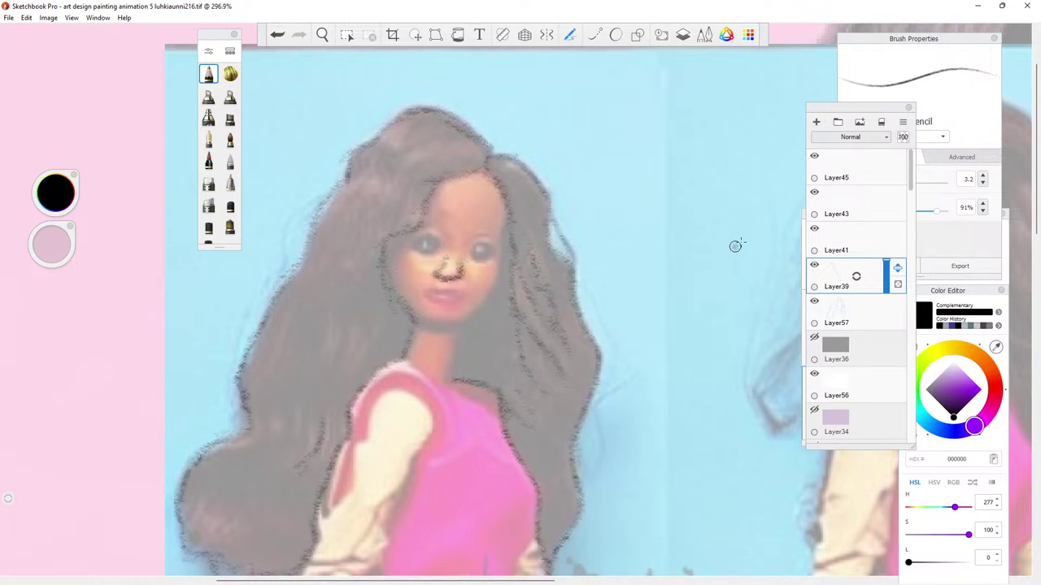
click(833, 236)
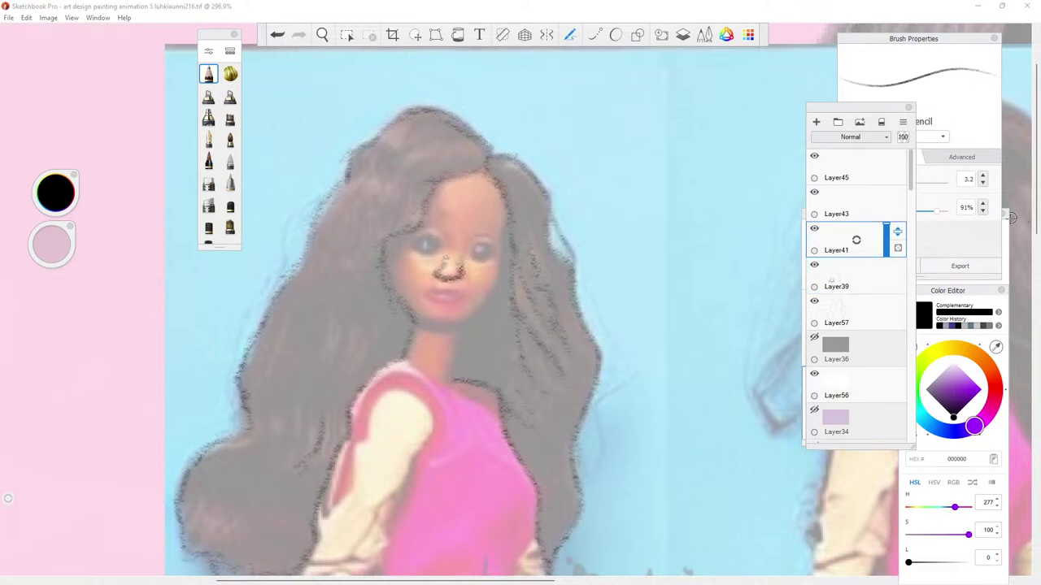
click(965, 238)
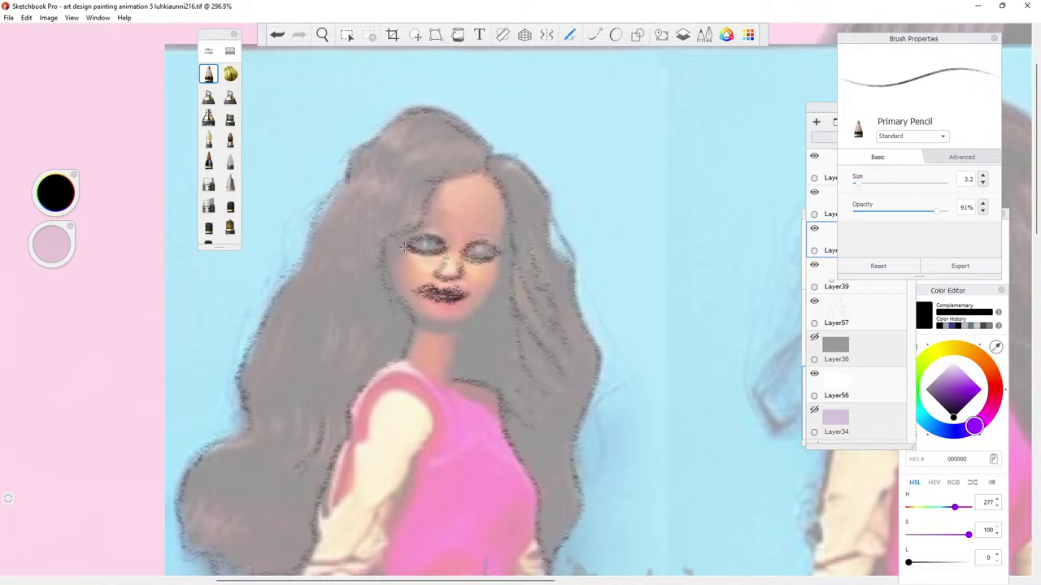
drag(412, 242, 395, 238)
click(819, 132)
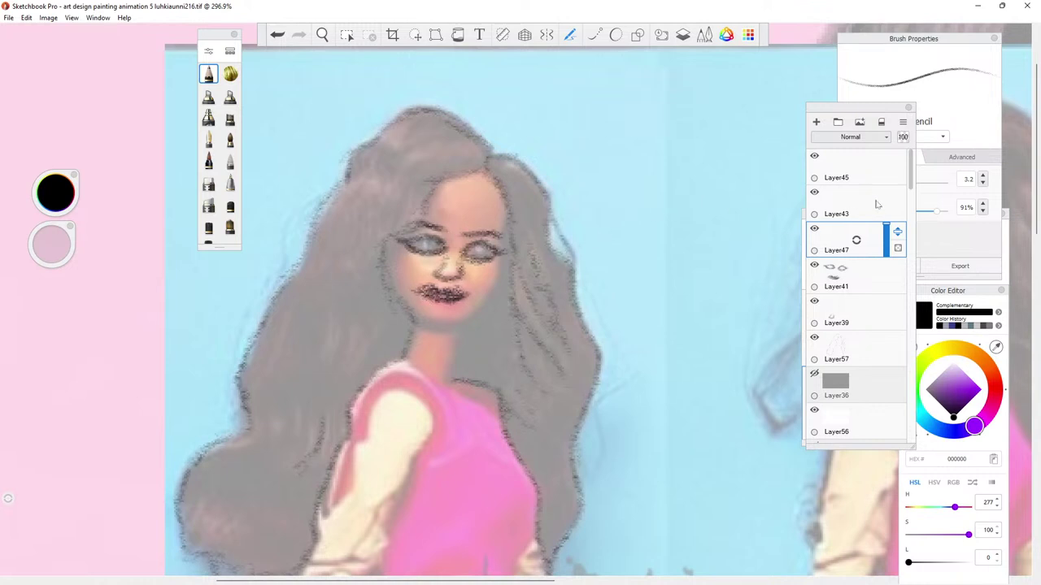
Make Layer43 active and switch to the Vintage Marker, bringing its brush properties to the front.
click(847, 199)
click(208, 96)
click(912, 171)
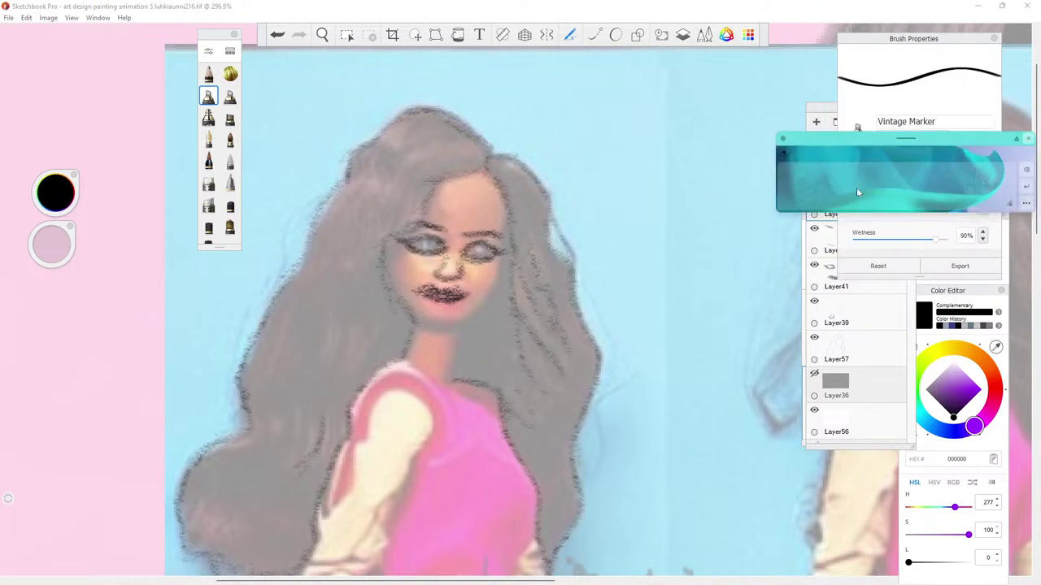
Close the floating input window covering the brush properties and set the Vintage Marker's size to 2.0.
click(1028, 139)
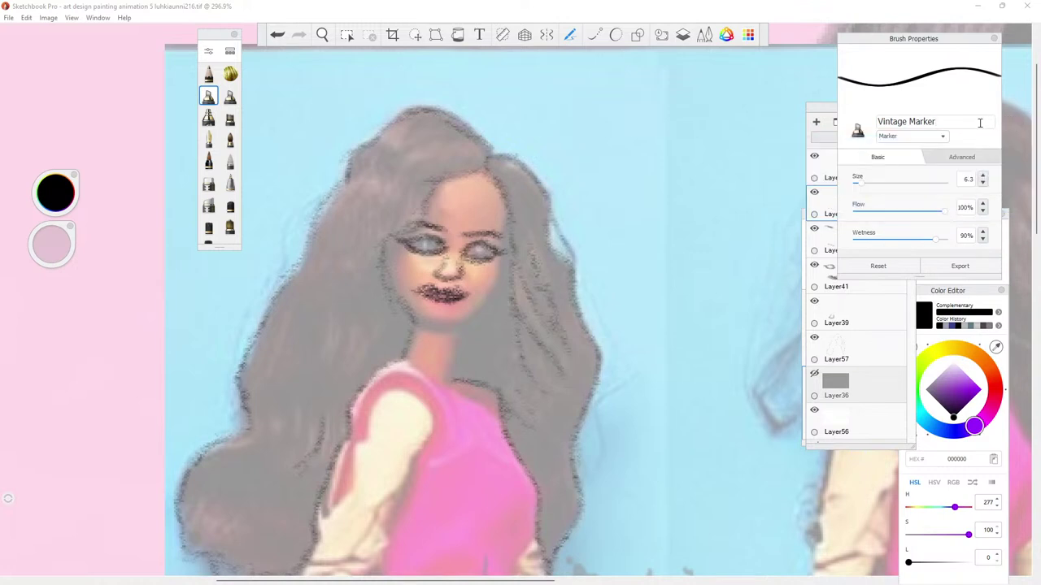
drag(864, 189, 860, 190)
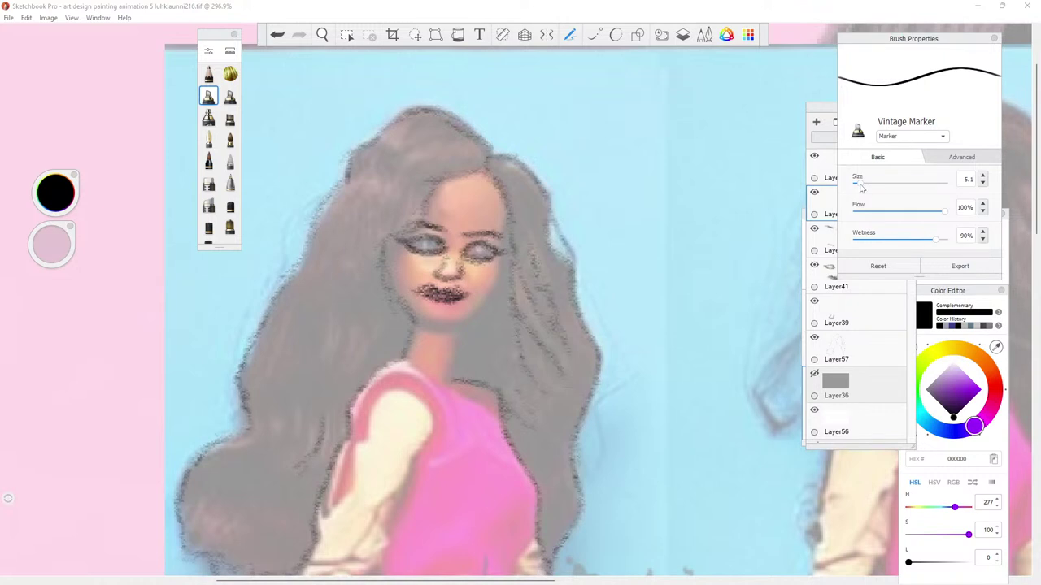
drag(862, 189, 860, 187)
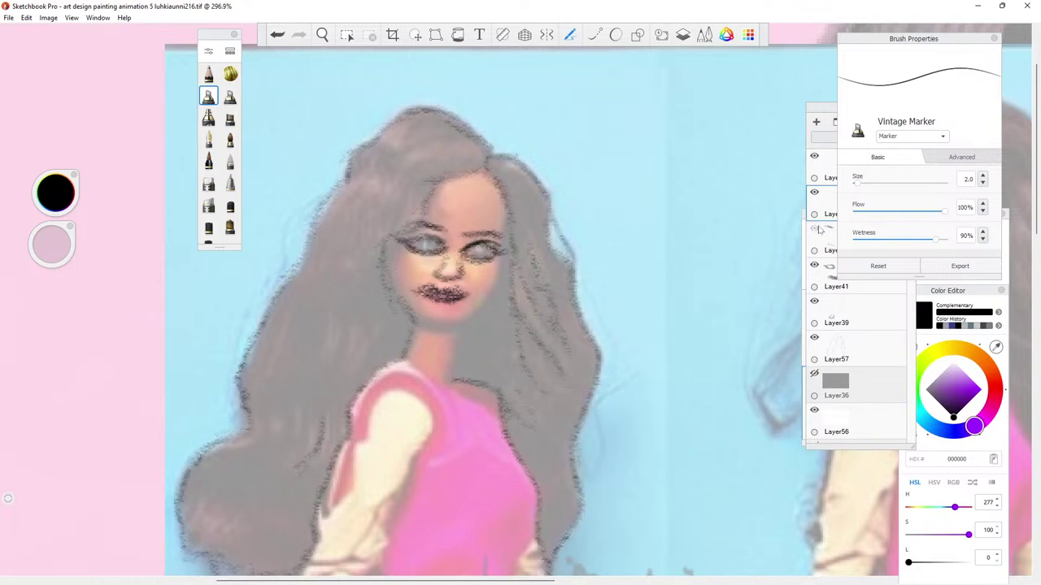
Hide the pencil sketch layers Layer47, Layer41, Layer39 and Layer57.
click(817, 254)
click(815, 264)
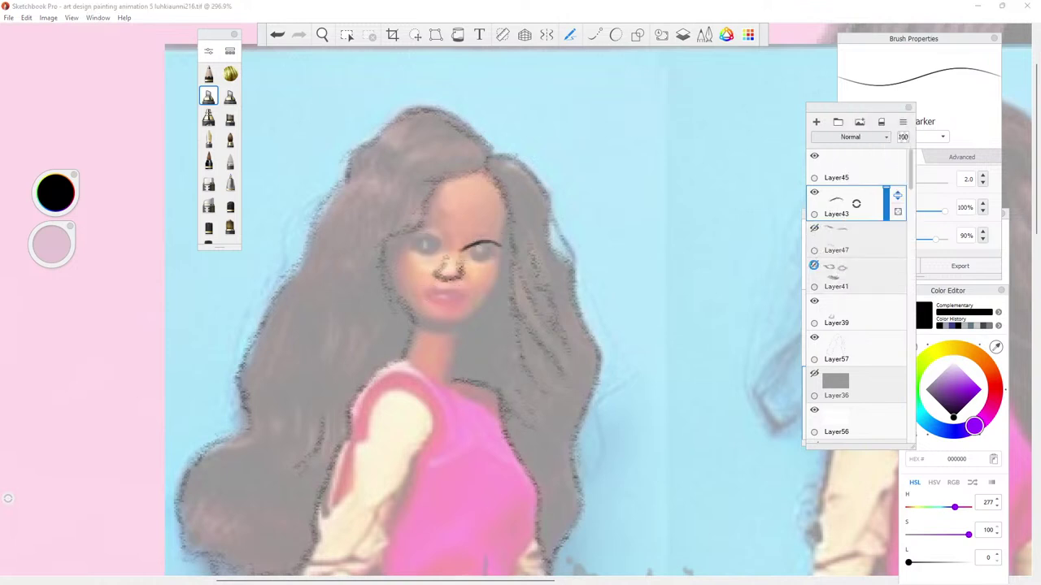
click(814, 301)
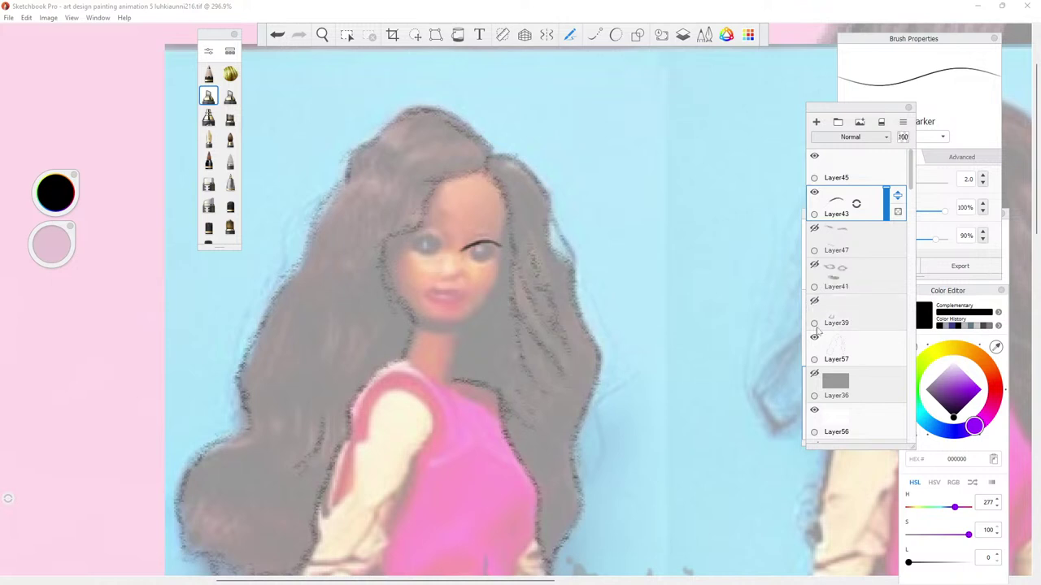
click(815, 337)
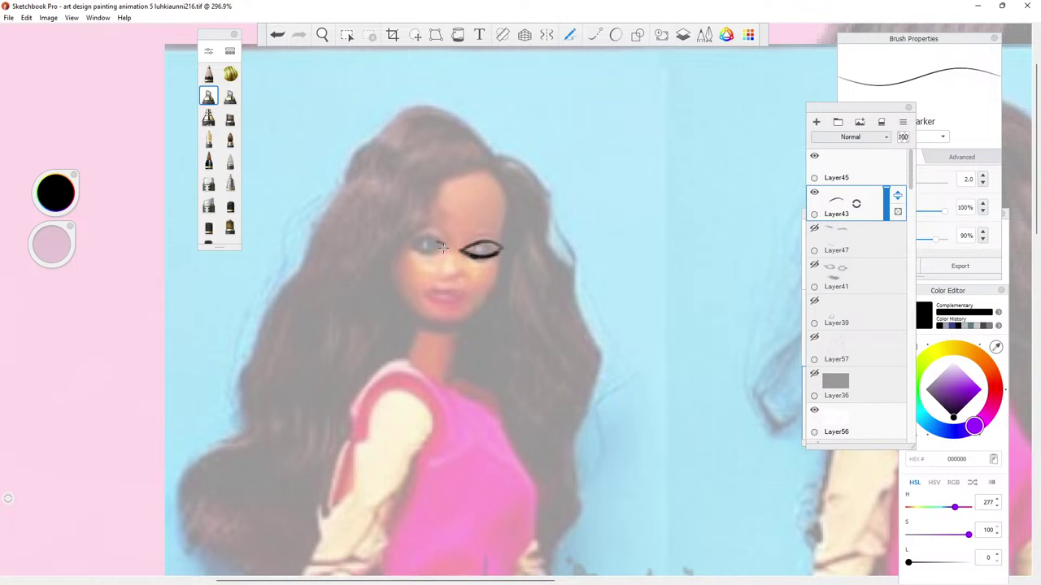
Outline the first doll's eyes in black marker on Layer43 and hide that layer.
drag(441, 247, 417, 241)
drag(443, 251, 416, 244)
click(814, 193)
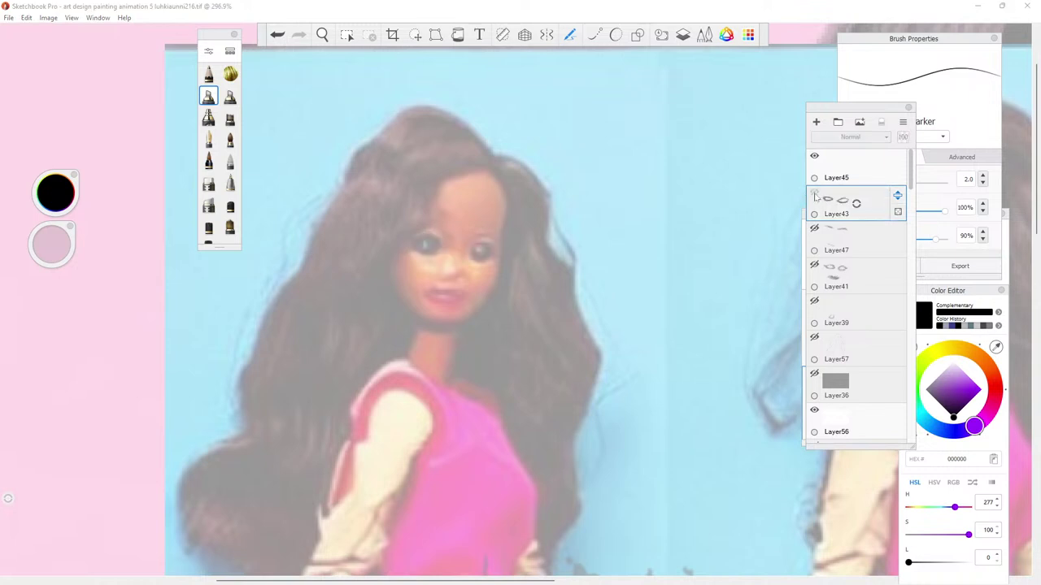
Add three empty layers above Layer45 and make Layer45 the active layer.
click(836, 171)
click(816, 122)
click(815, 122)
click(816, 122)
click(831, 280)
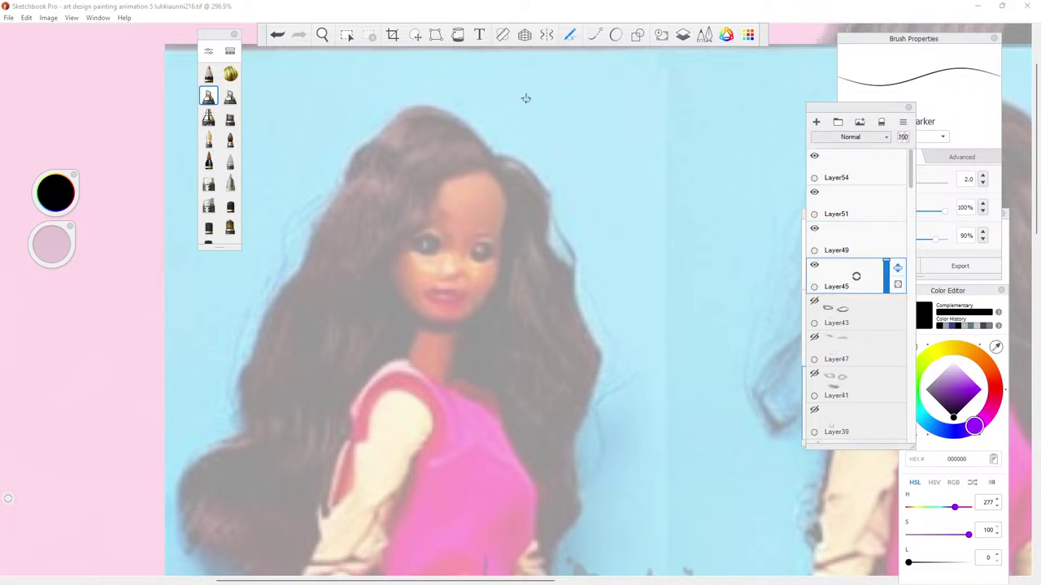
Turn on left-right symmetry and move its vertical axis onto the centre of the first doll's face.
click(548, 37)
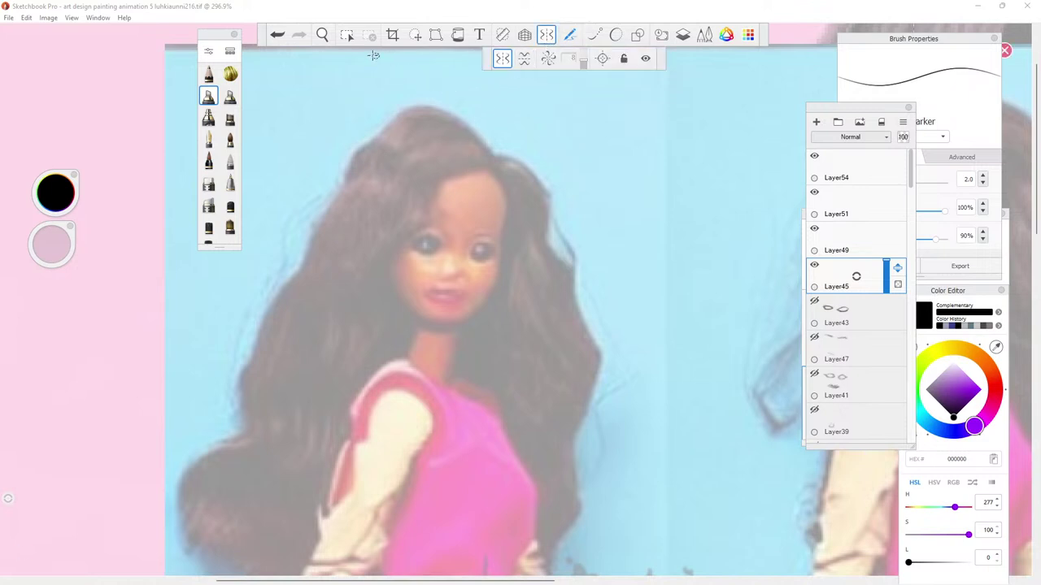
click(321, 37)
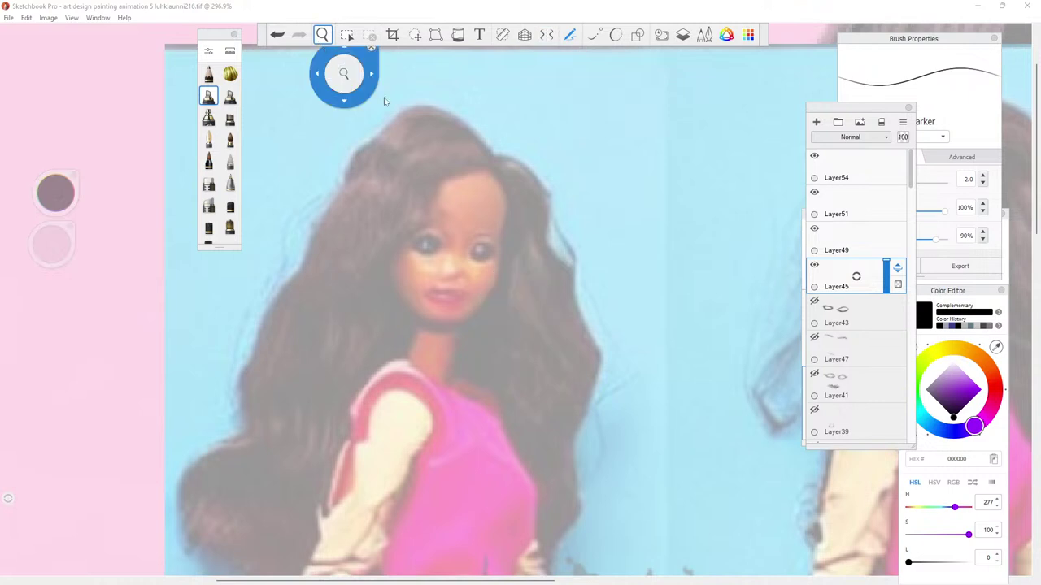
scroll(476, 244, down, 6)
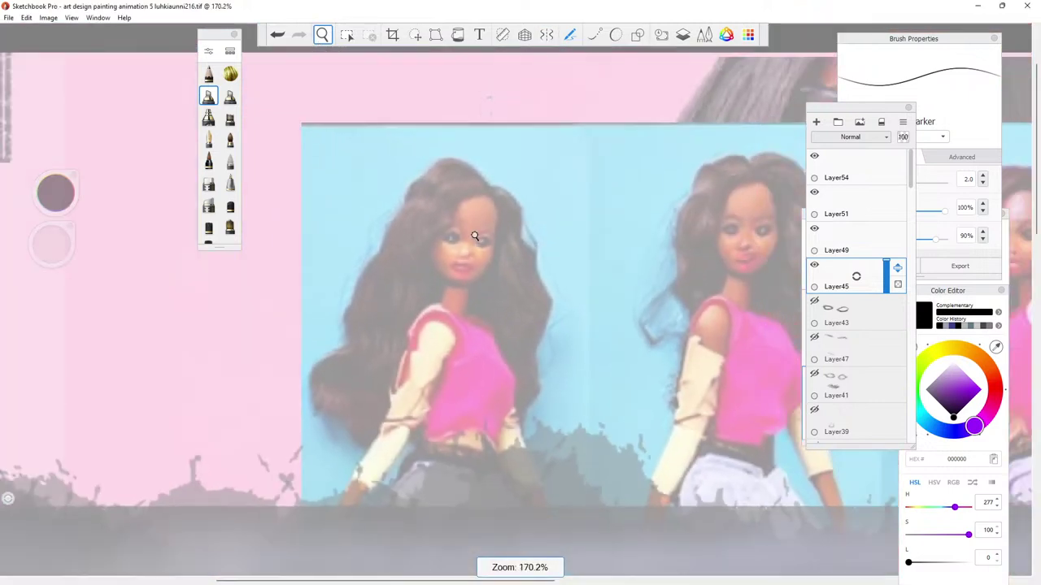
scroll(476, 236, up, 1)
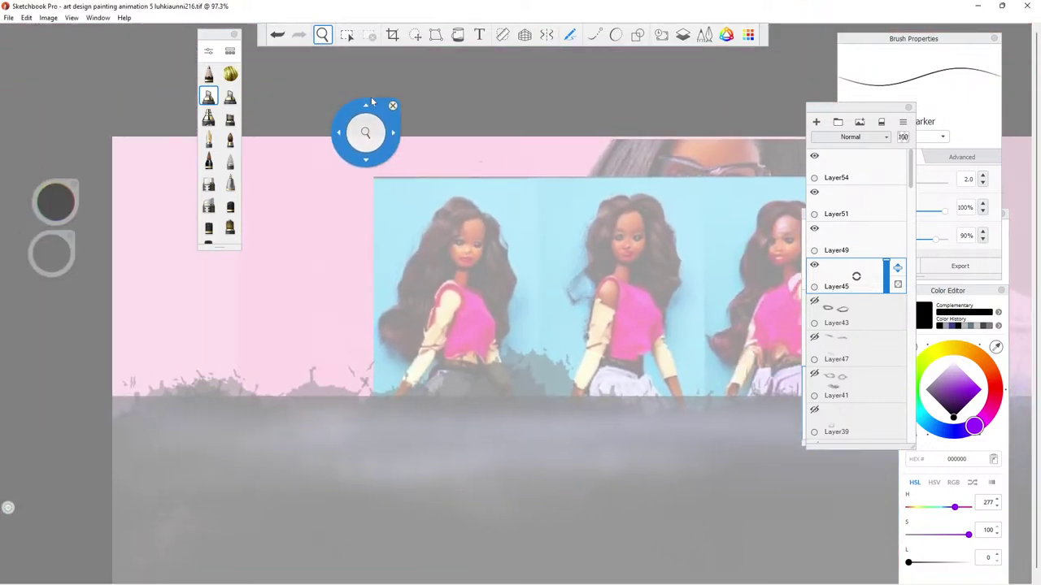
click(546, 34)
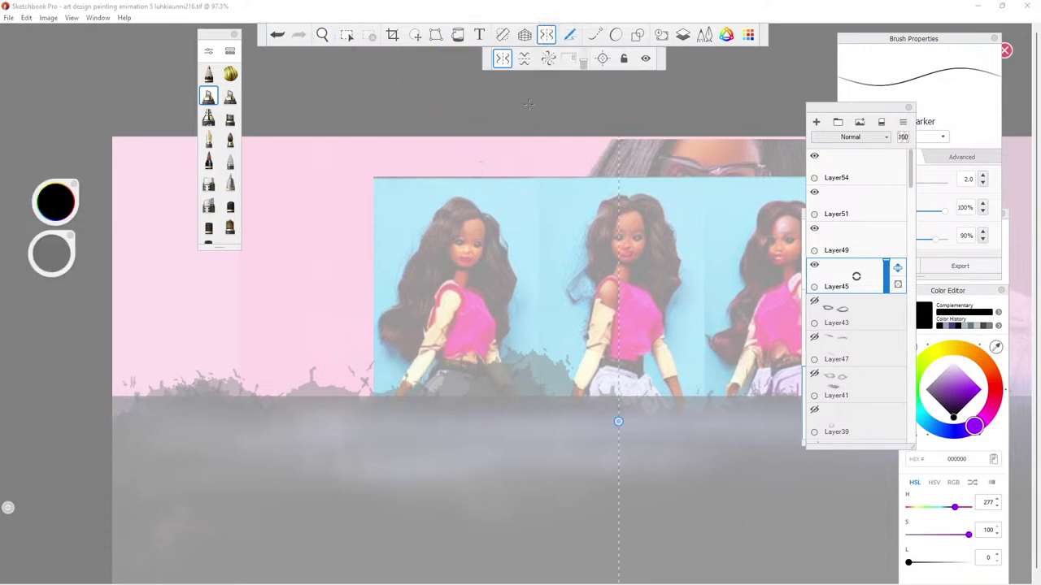
drag(618, 421, 466, 428)
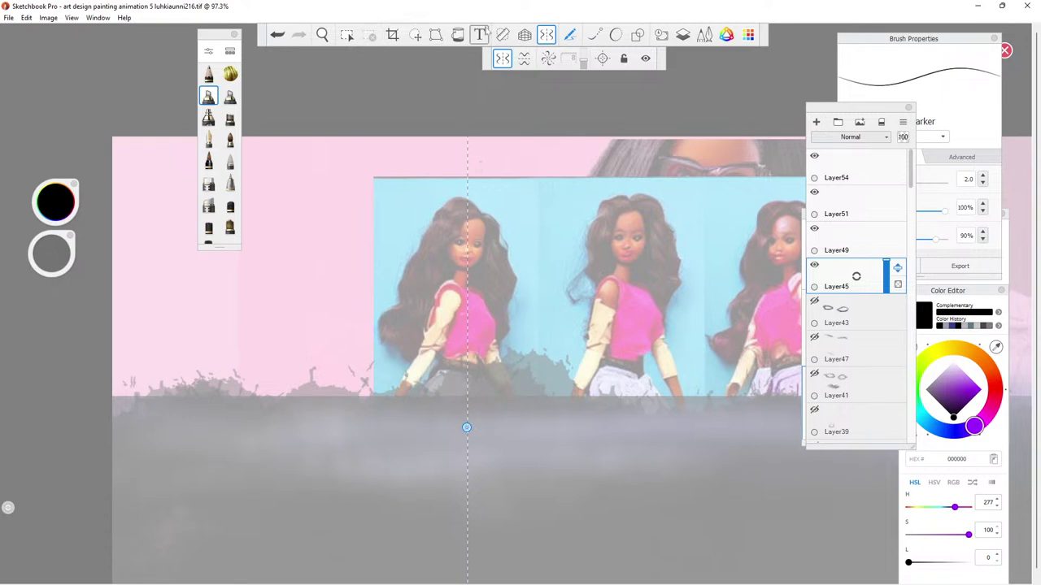
With symmetry on, draw thick black eye outlines and fanned lashes over the first doll's eyes on Layer45, and lower that layer's opacity.
click(322, 35)
scroll(349, 204, up, 8)
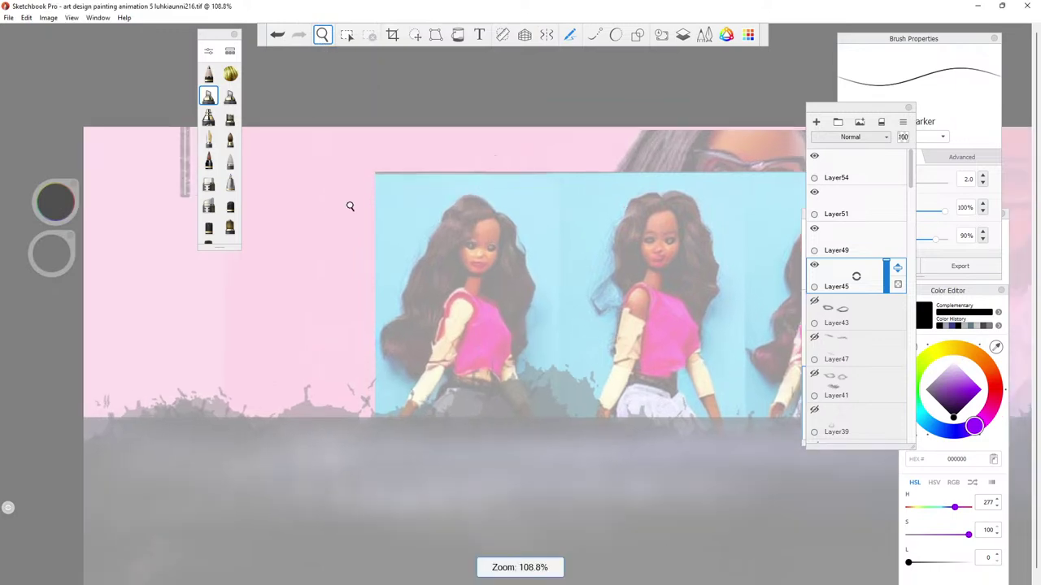
mouse_move(495, 206)
mouse_down()
mouse_move(483, 203)
mouse_move(481, 221)
mouse_up()
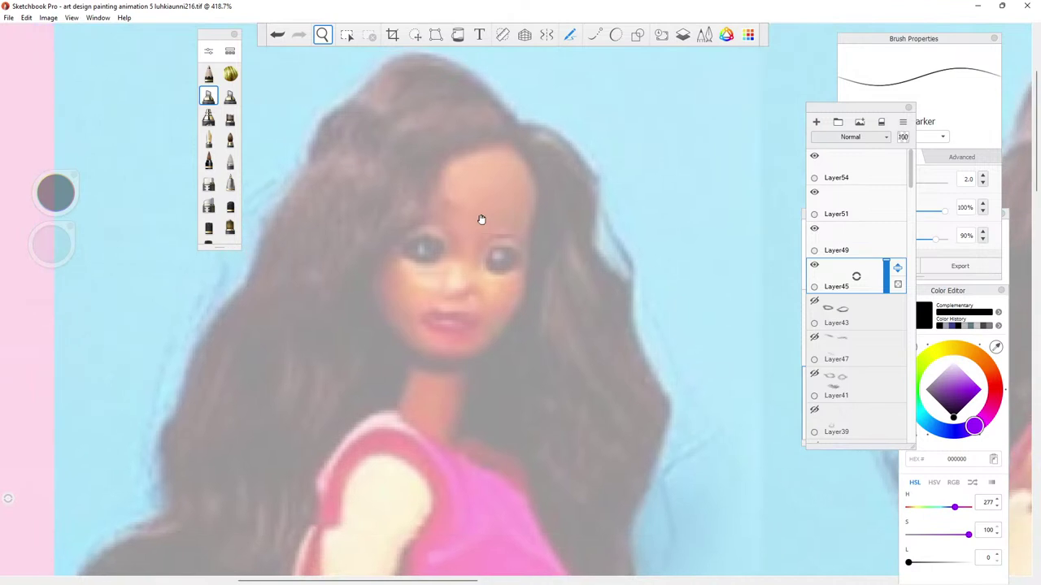
drag(445, 131, 487, 50)
click(546, 34)
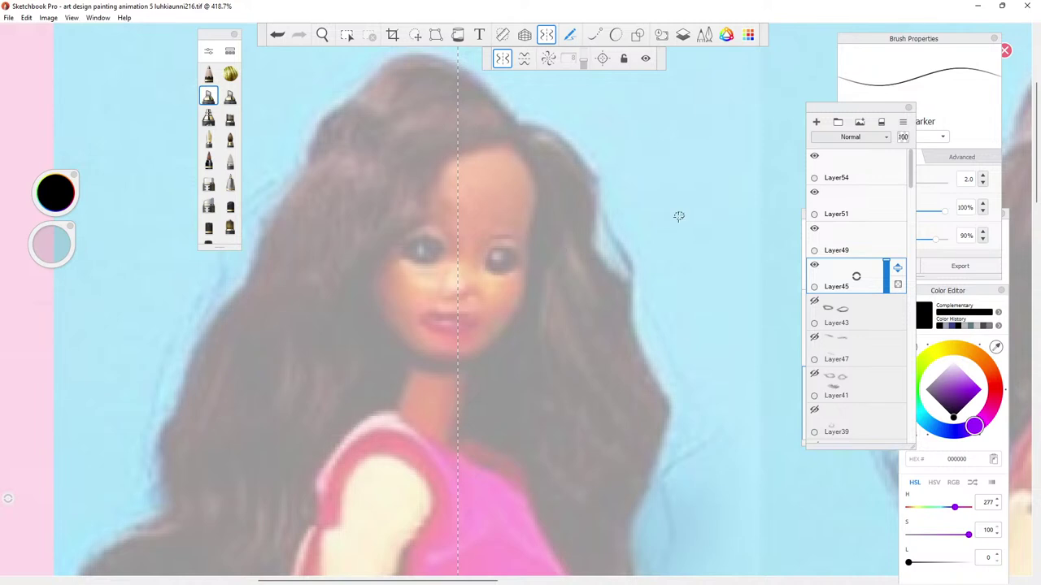
mouse_move(502, 266)
mouse_down()
mouse_move(485, 268)
mouse_move(523, 268)
mouse_move(501, 271)
mouse_move(521, 267)
mouse_move(496, 264)
mouse_move(521, 264)
mouse_move(504, 248)
mouse_move(517, 247)
mouse_move(496, 248)
mouse_move(522, 261)
mouse_move(543, 255)
mouse_move(480, 259)
mouse_move(529, 248)
mouse_move(513, 249)
mouse_move(524, 231)
mouse_move(509, 229)
mouse_move(504, 244)
mouse_move(537, 233)
mouse_move(558, 249)
mouse_up()
mouse_move(494, 252)
mouse_down()
mouse_move(483, 241)
mouse_move(491, 266)
mouse_move(562, 247)
mouse_up()
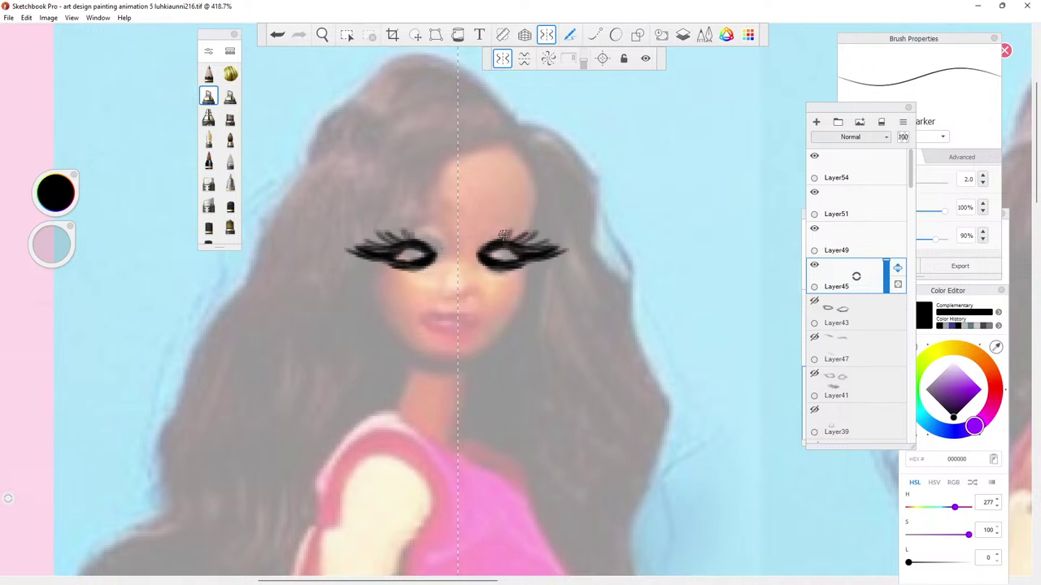
mouse_move(507, 234)
mouse_down()
mouse_move(517, 223)
mouse_move(496, 232)
mouse_move(556, 233)
mouse_up()
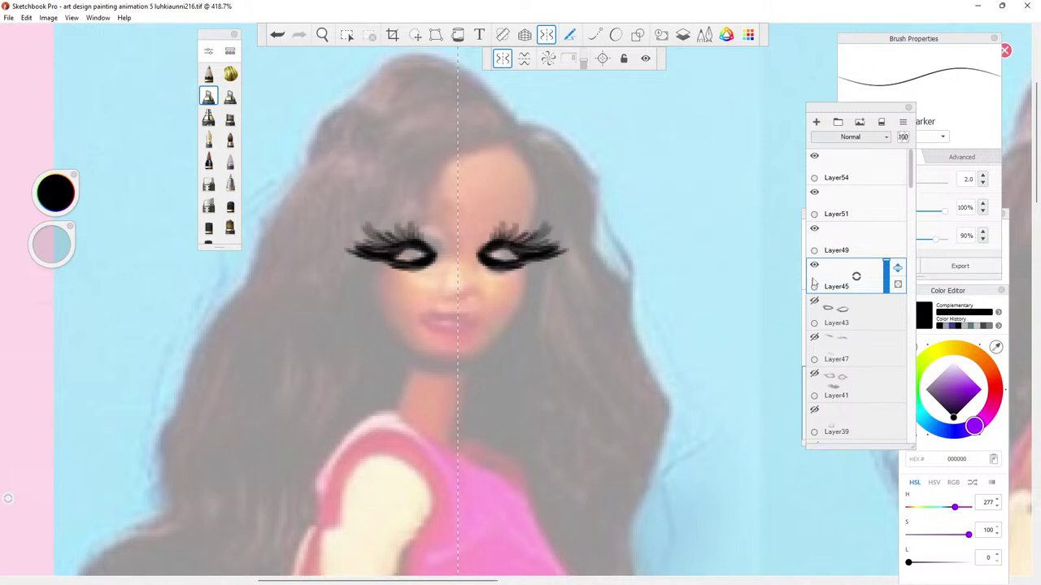
drag(889, 277, 866, 266)
On Layer49, draw a thick black vertical guide line along the symmetry axis from the doll's crown down to the neck.
click(833, 237)
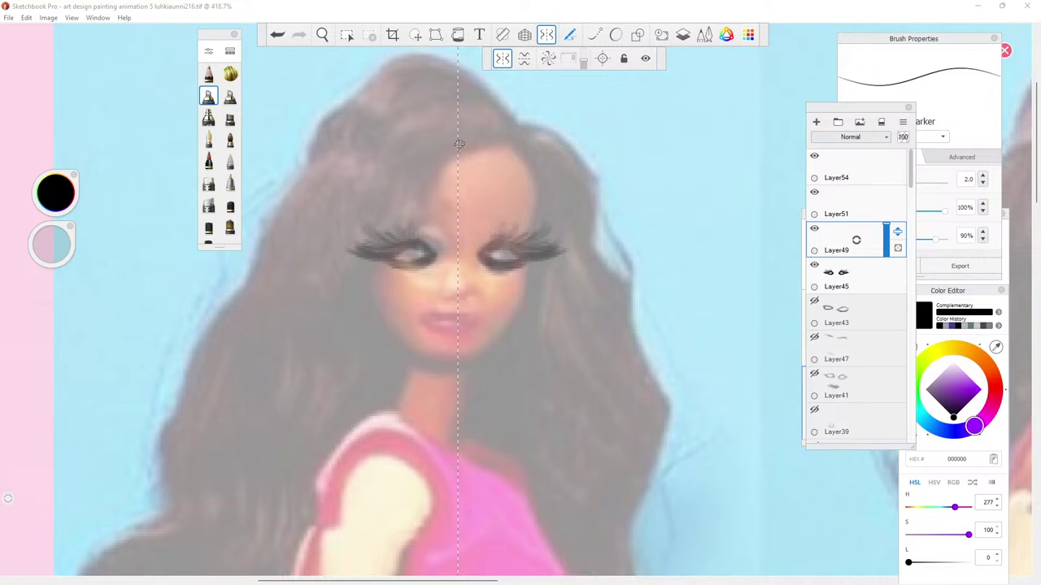
mouse_move(458, 145)
mouse_down()
mouse_move(445, 240)
mouse_move(456, 144)
mouse_move(457, 309)
mouse_up()
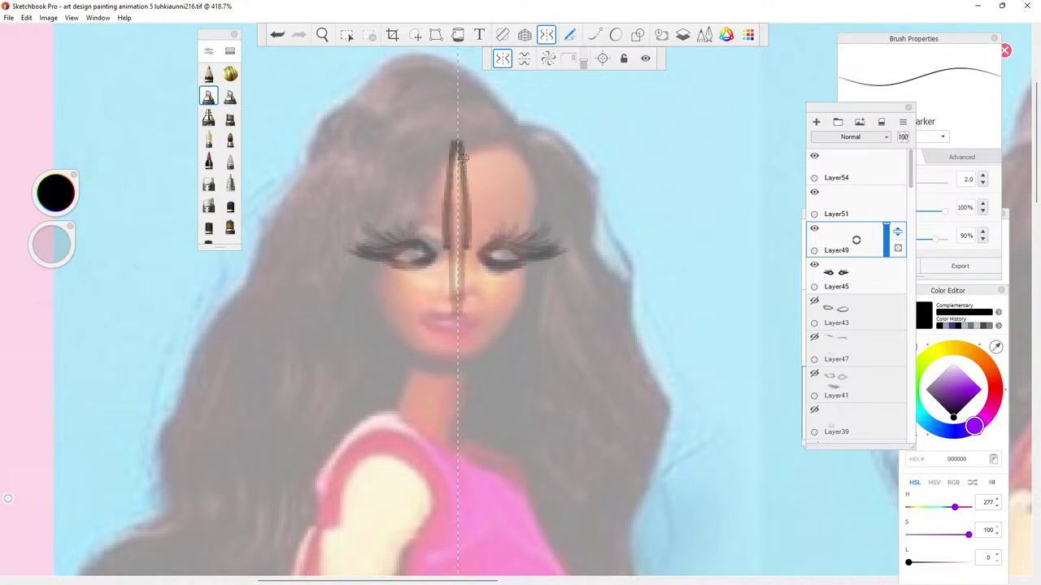
drag(452, 153, 453, 149)
drag(459, 367, 456, 268)
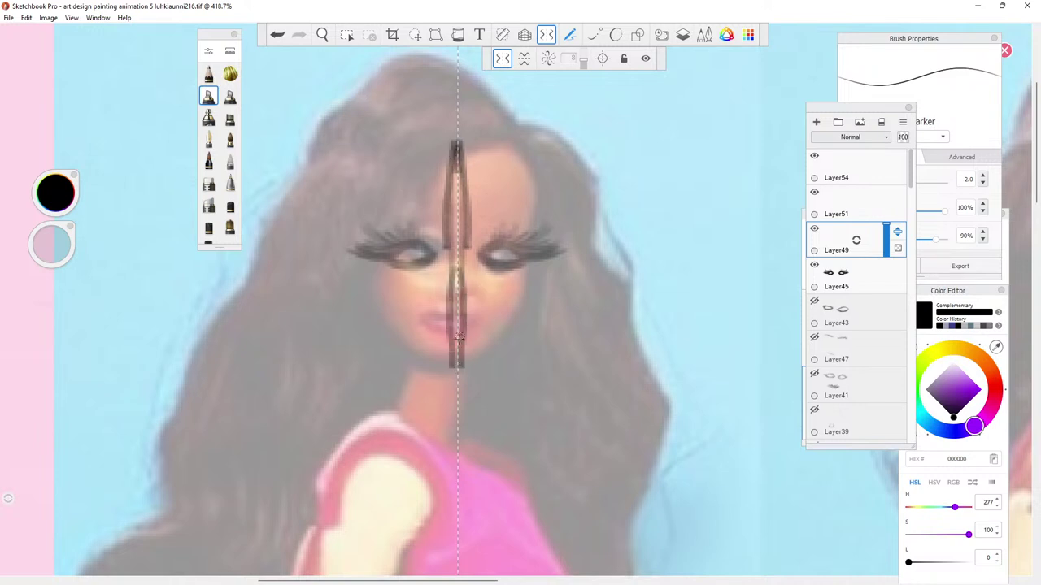
drag(460, 364, 455, 203)
mouse_move(465, 314)
mouse_down()
mouse_move(462, 360)
mouse_move(455, 195)
mouse_up()
drag(457, 280, 455, 105)
mouse_move(456, 178)
mouse_down()
mouse_move(454, 102)
mouse_move(457, 125)
mouse_up()
drag(455, 410, 452, 155)
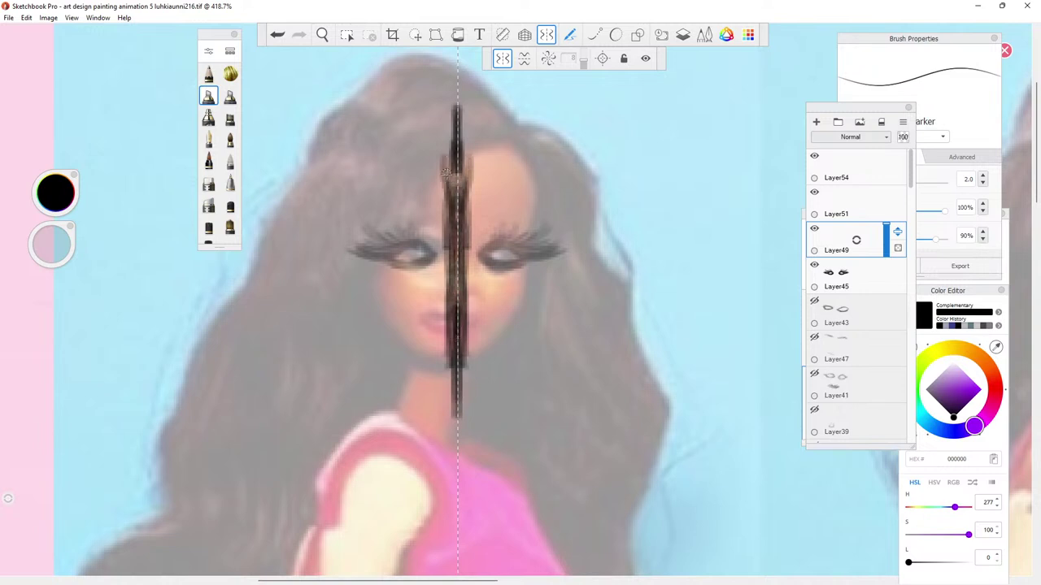
drag(447, 248, 452, 122)
drag(448, 199, 453, 85)
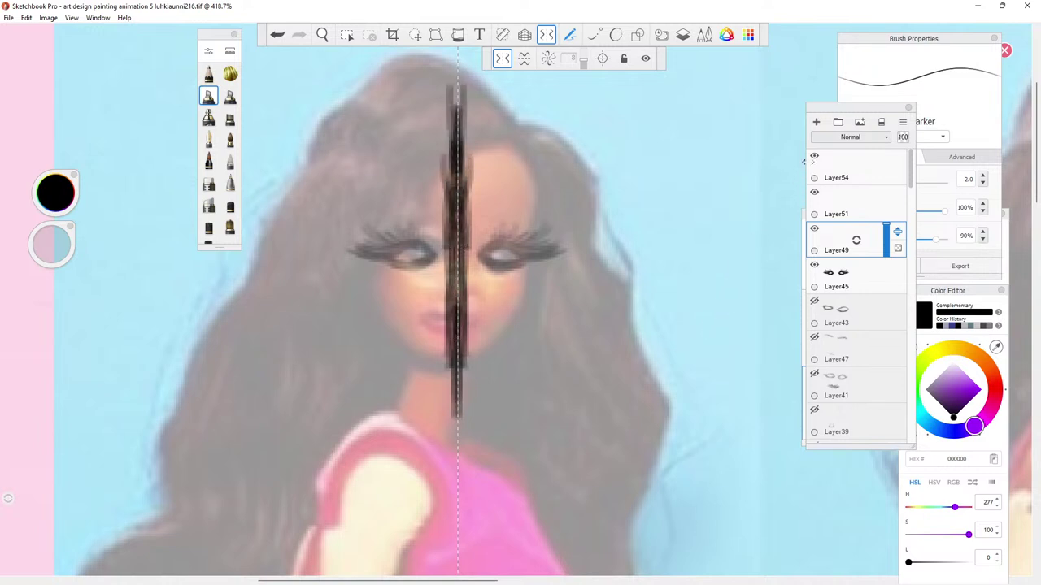
Add a layer above Layer49 and draw mirrored horizontal guide lines across the doll's eyes, nose, mouth and hairline.
click(816, 123)
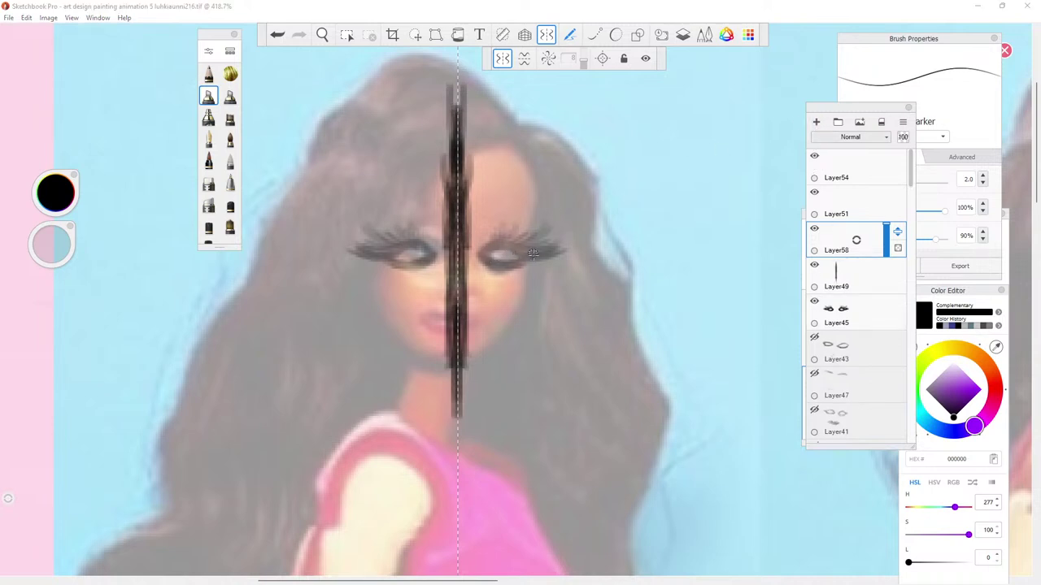
drag(540, 254, 463, 253)
mouse_move(530, 293)
mouse_down()
mouse_move(418, 292)
mouse_move(543, 294)
mouse_move(398, 322)
mouse_move(525, 322)
mouse_up()
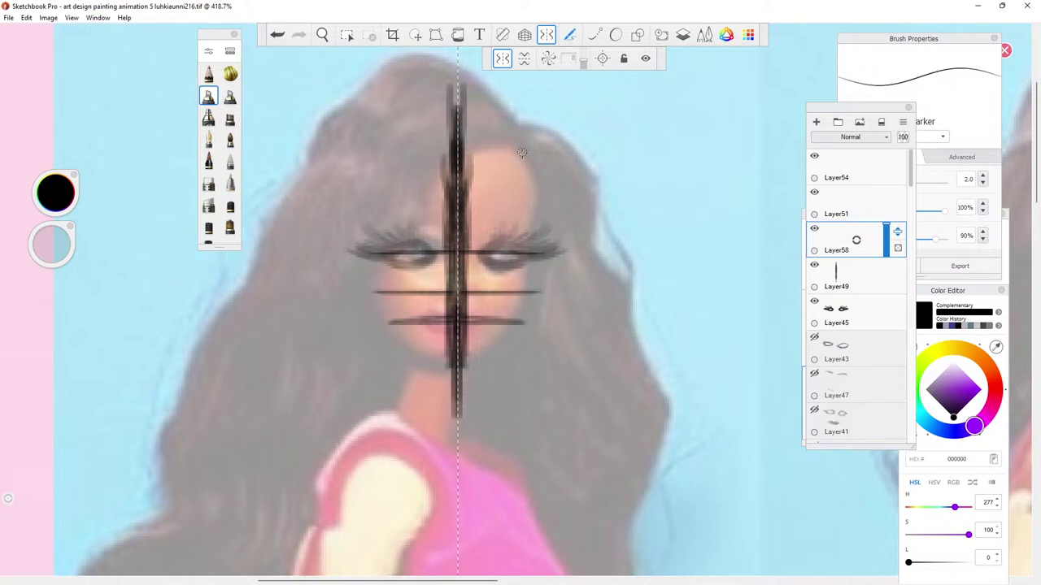
drag(559, 149, 464, 150)
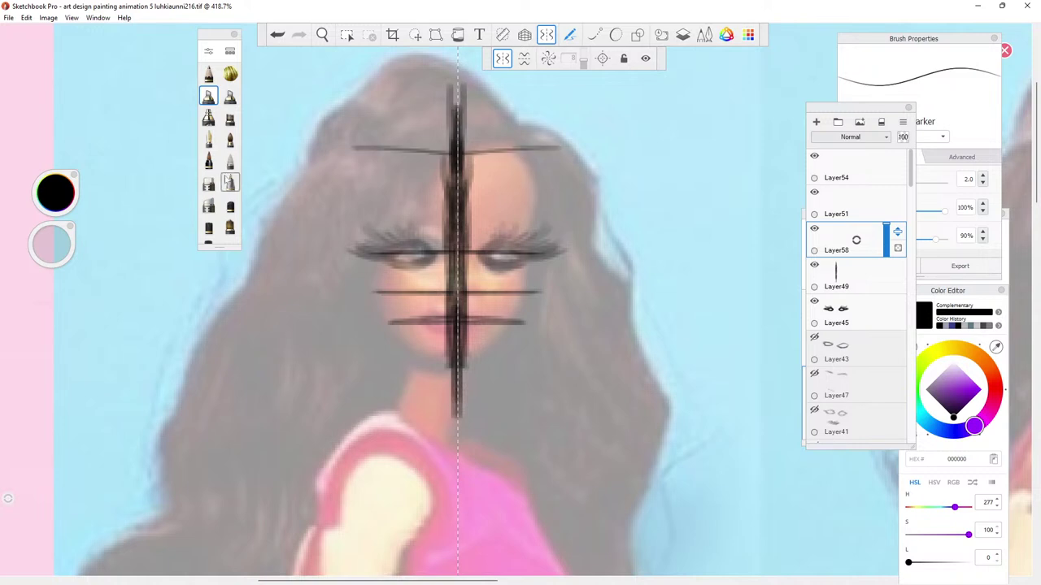
drag(544, 147, 370, 147)
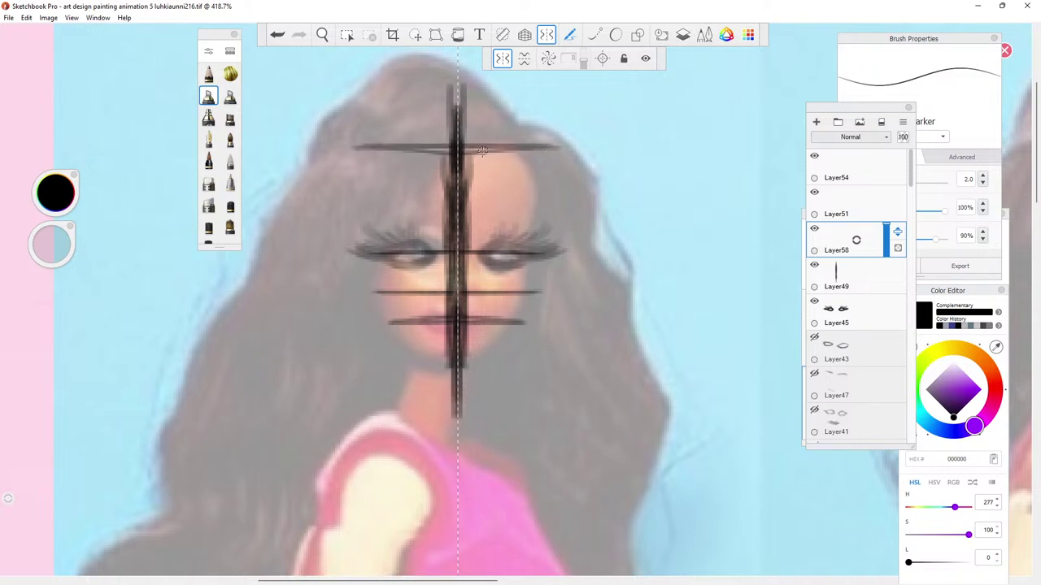
drag(480, 149, 590, 147)
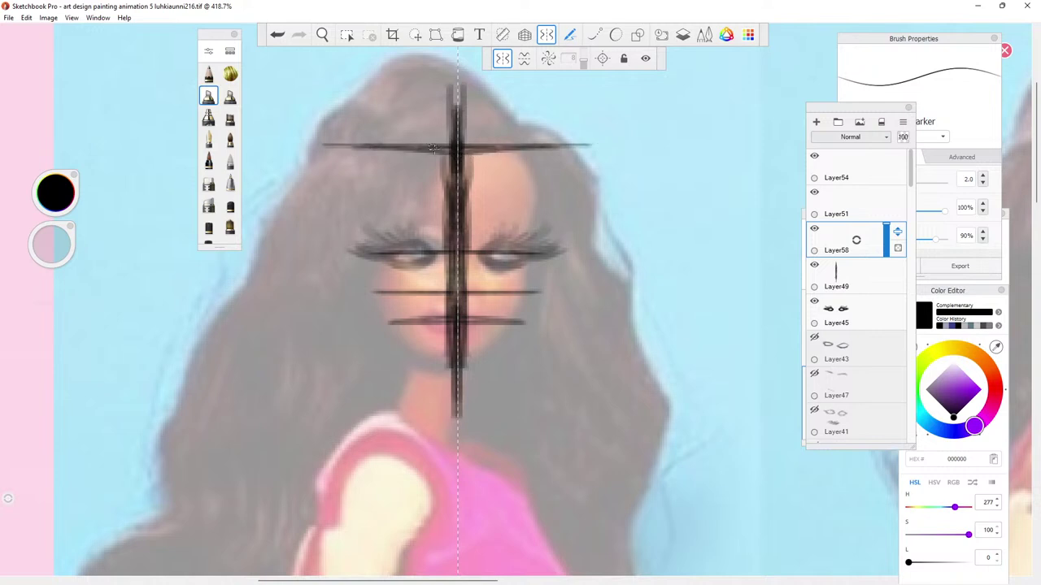
drag(475, 148, 595, 145)
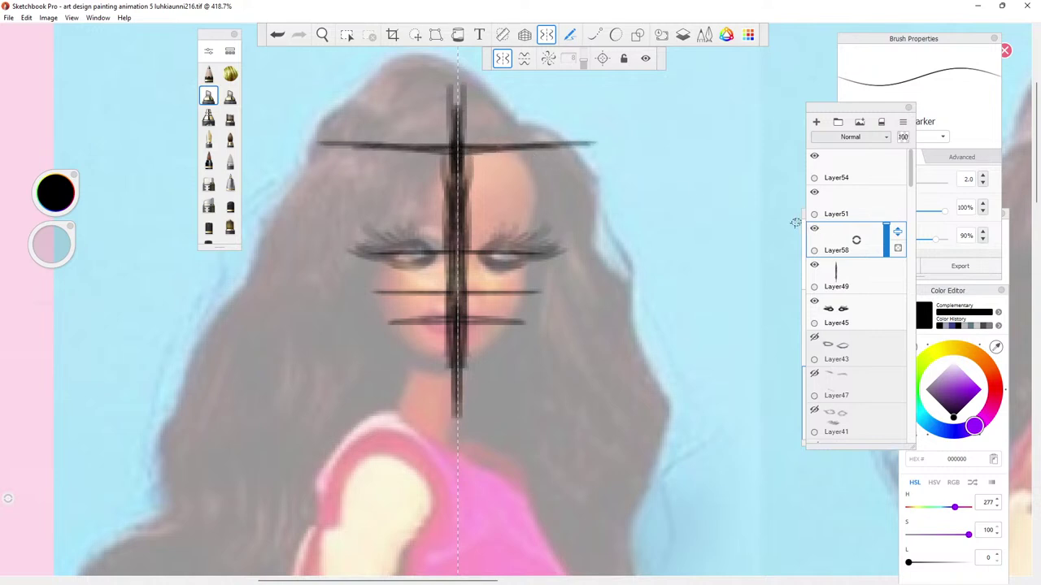
Make Layer51 active, hide the eyelash drawing on Layer45 and save the artwork.
click(847, 207)
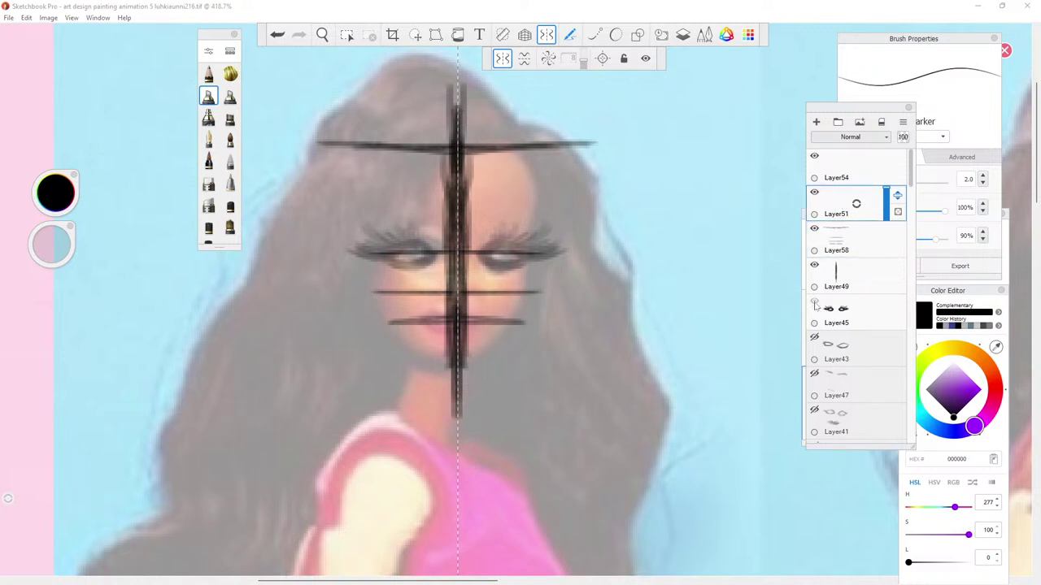
click(814, 304)
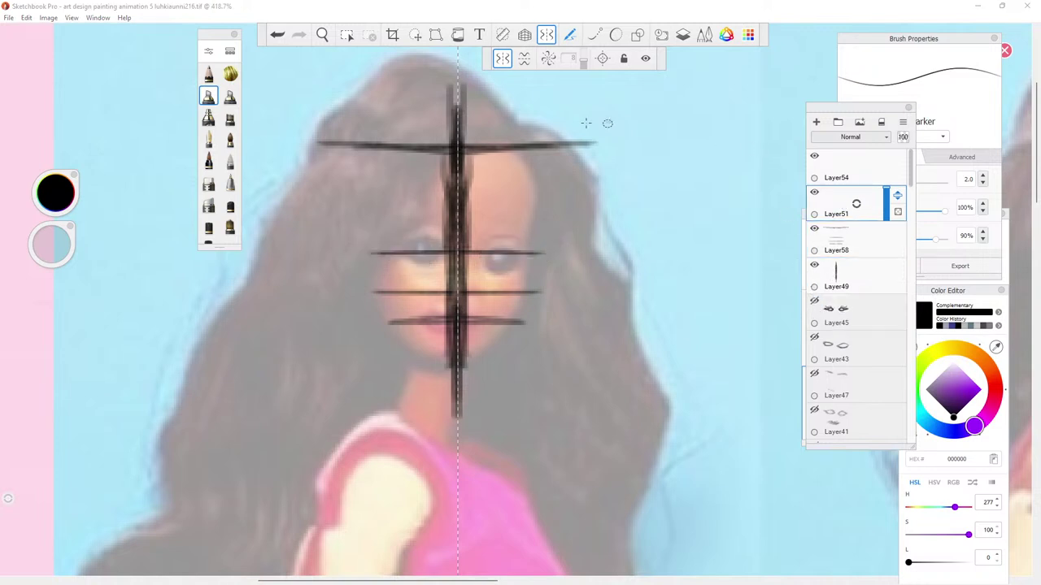
click(8, 17)
click(30, 83)
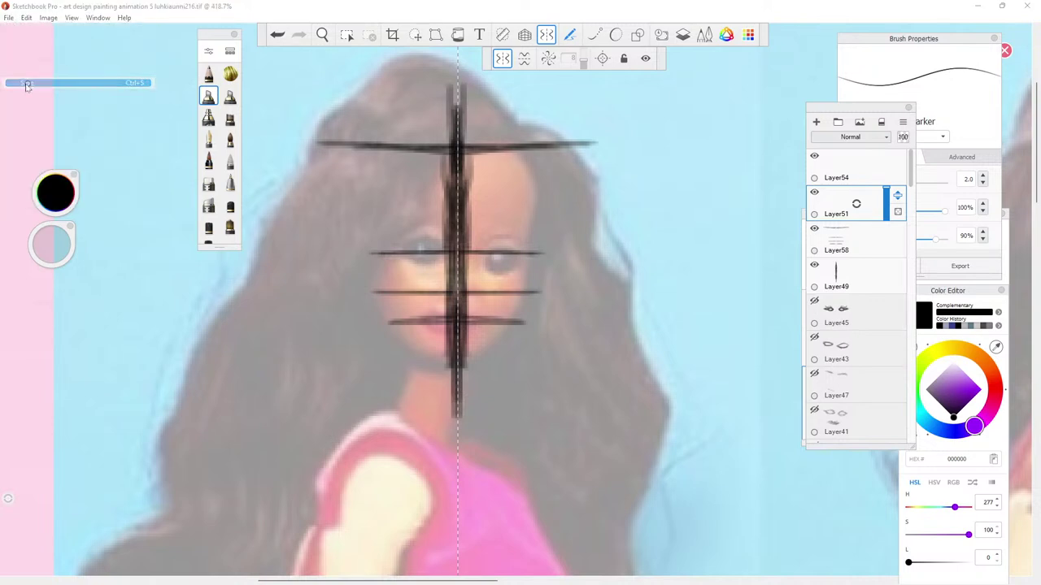
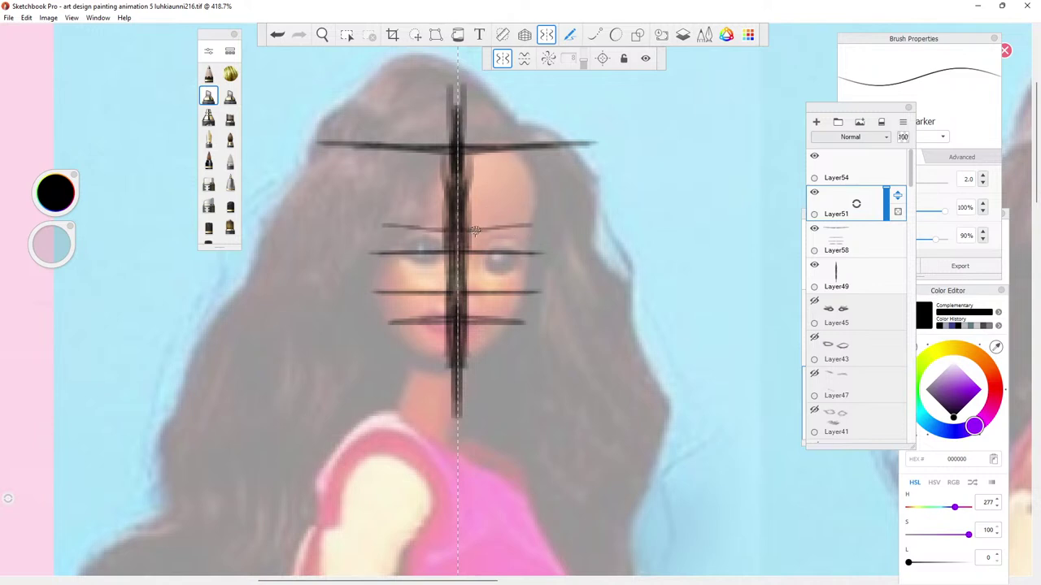
On Layer51, draw a mirrored guide line across the first doll's eyebrows, extending into the hair on both sides.
mouse_move(529, 227)
mouse_down()
mouse_move(571, 226)
mouse_move(465, 232)
mouse_move(577, 226)
mouse_move(427, 227)
mouse_move(609, 221)
mouse_up()
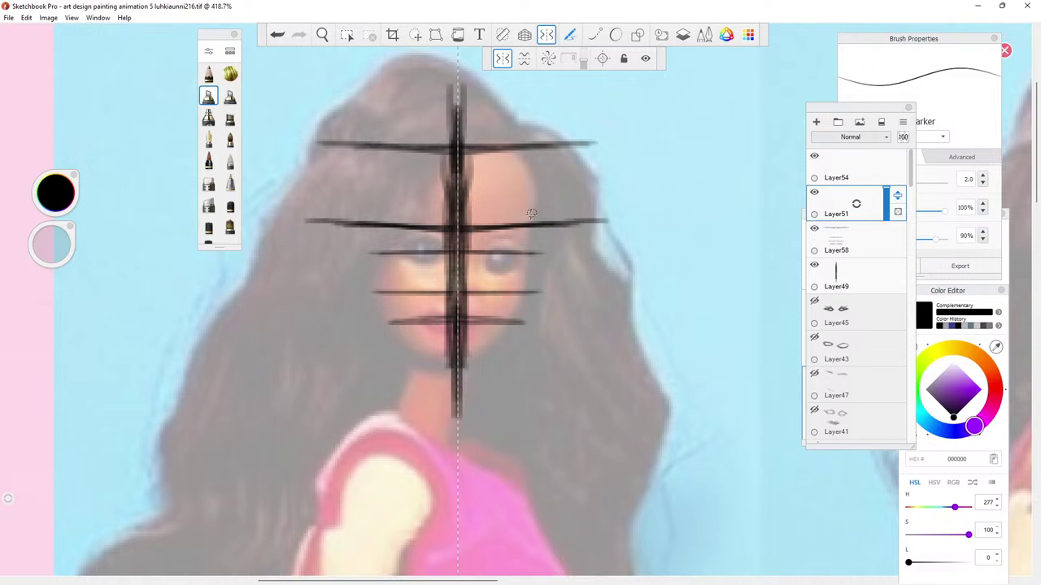
Add four empty layers above Layer54 and draw mirrored almond-shaped eye outlines over the first doll's eyes on Layer54.
click(816, 121)
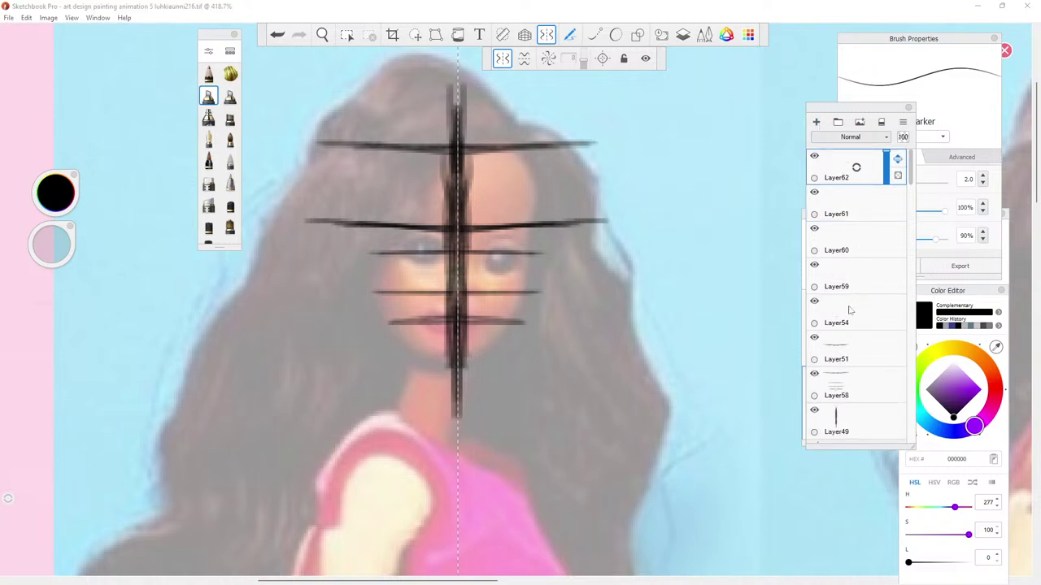
click(850, 309)
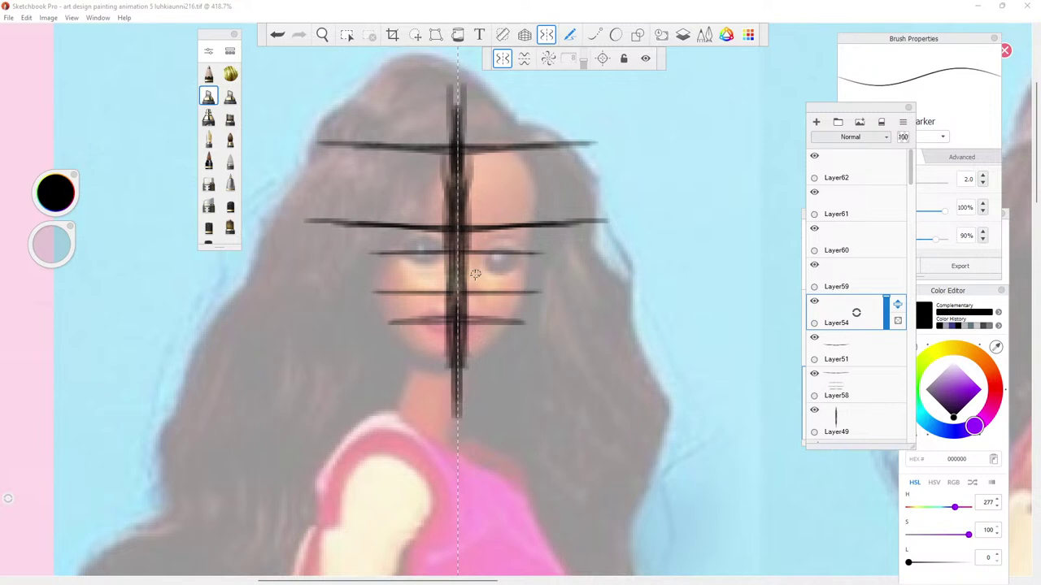
mouse_move(485, 274)
mouse_down()
mouse_move(512, 269)
mouse_move(476, 269)
mouse_move(500, 254)
mouse_move(534, 262)
mouse_move(497, 254)
mouse_move(513, 262)
mouse_move(475, 267)
mouse_move(482, 276)
mouse_move(532, 263)
mouse_move(502, 274)
mouse_move(536, 255)
mouse_up()
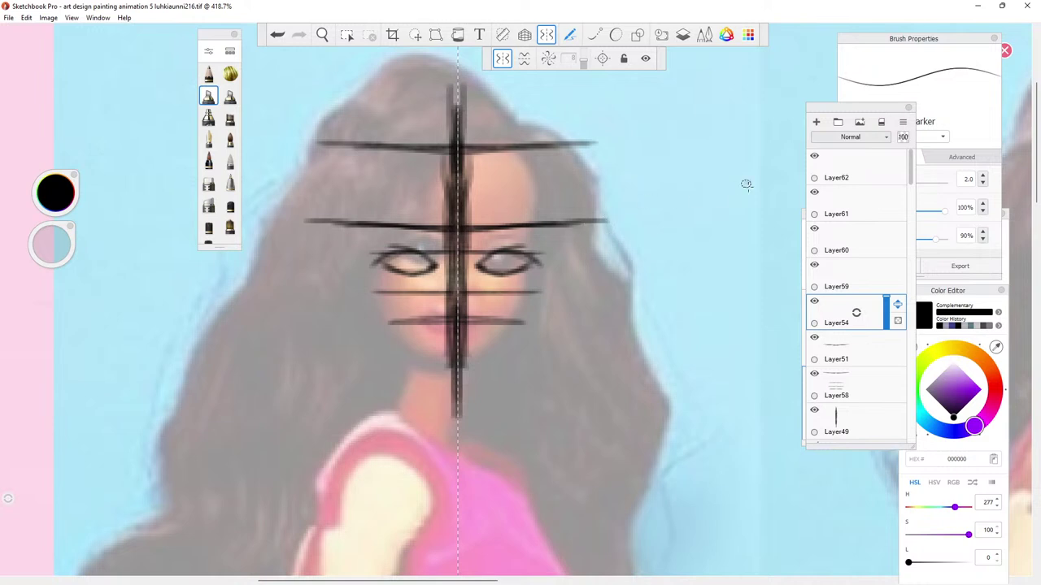
On Layer59, draw mirrored upper eyelashes fanning outward along both eye outlines.
click(841, 274)
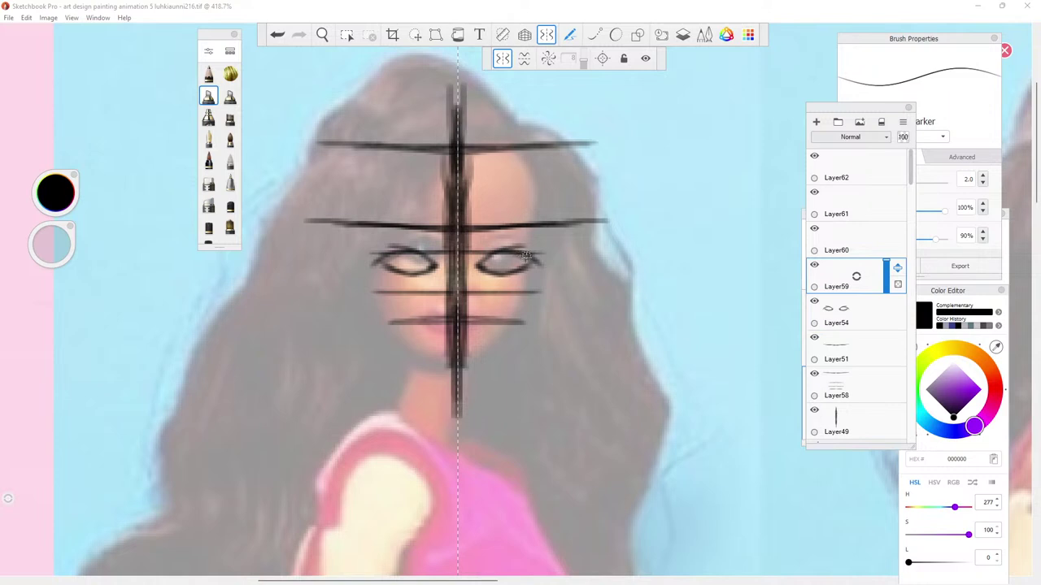
mouse_move(527, 257)
mouse_down()
mouse_move(558, 244)
mouse_move(521, 253)
mouse_move(541, 234)
mouse_move(518, 246)
mouse_move(534, 231)
mouse_move(498, 238)
mouse_up()
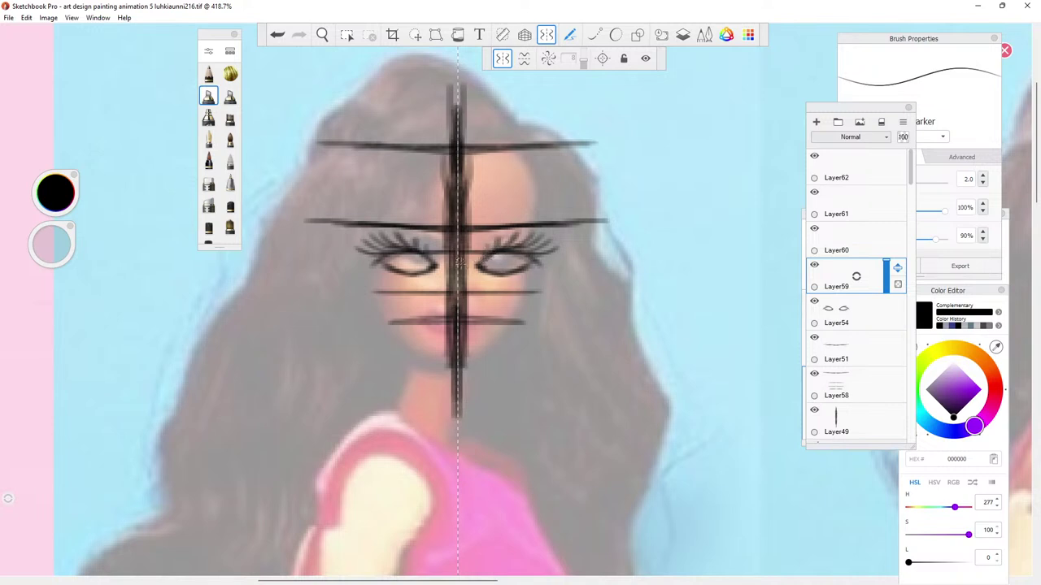
drag(476, 253, 489, 242)
On Layer60, draw a mirrored curved outline around the doll's nostrils with vertical symmetry on.
click(823, 234)
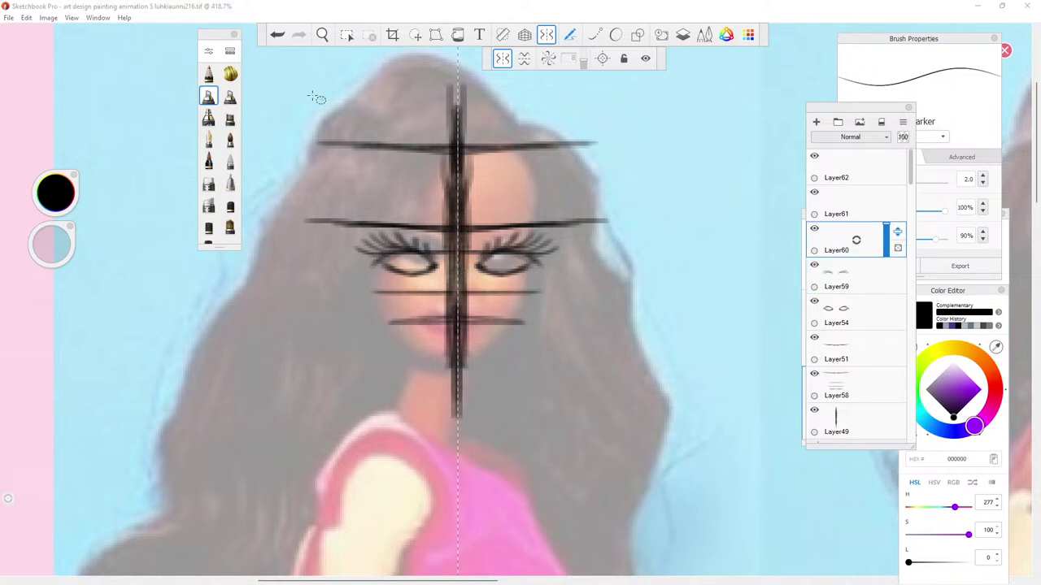
click(322, 35)
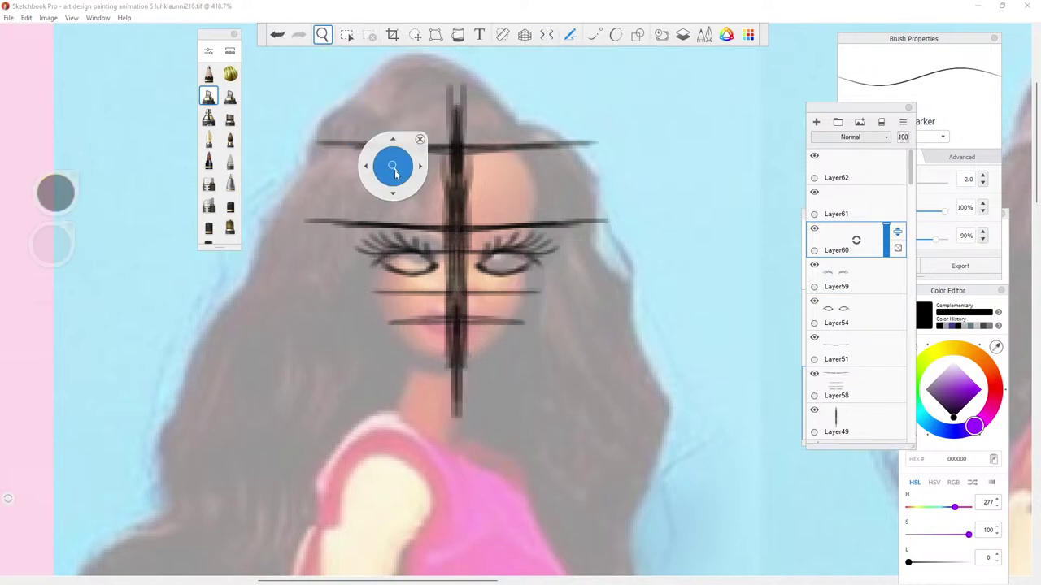
drag(395, 167, 392, 168)
scroll(391, 165, up, 3)
scroll(390, 165, down, 5)
drag(437, 246, 412, 168)
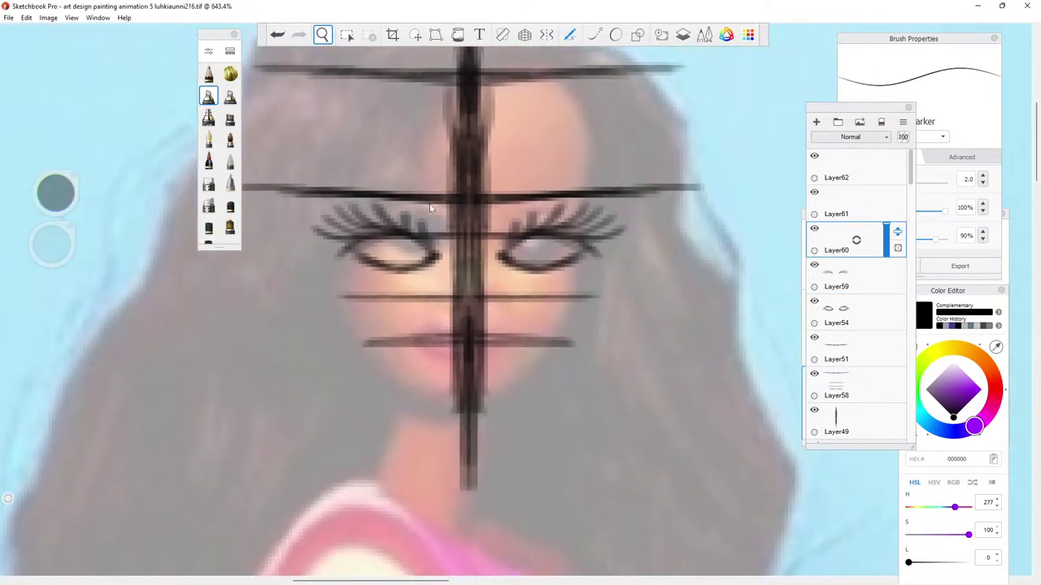
click(546, 34)
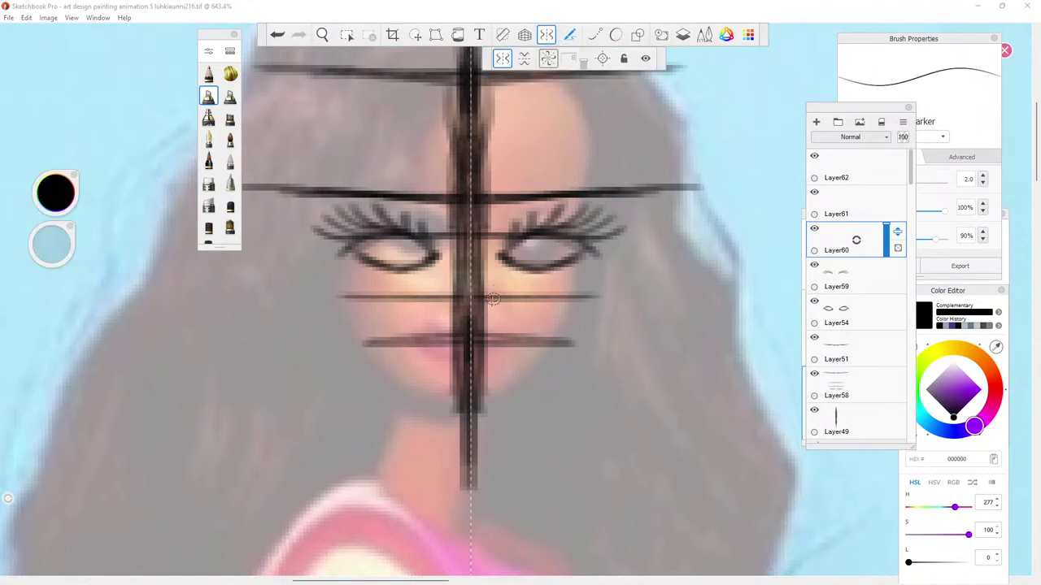
drag(505, 280, 506, 294)
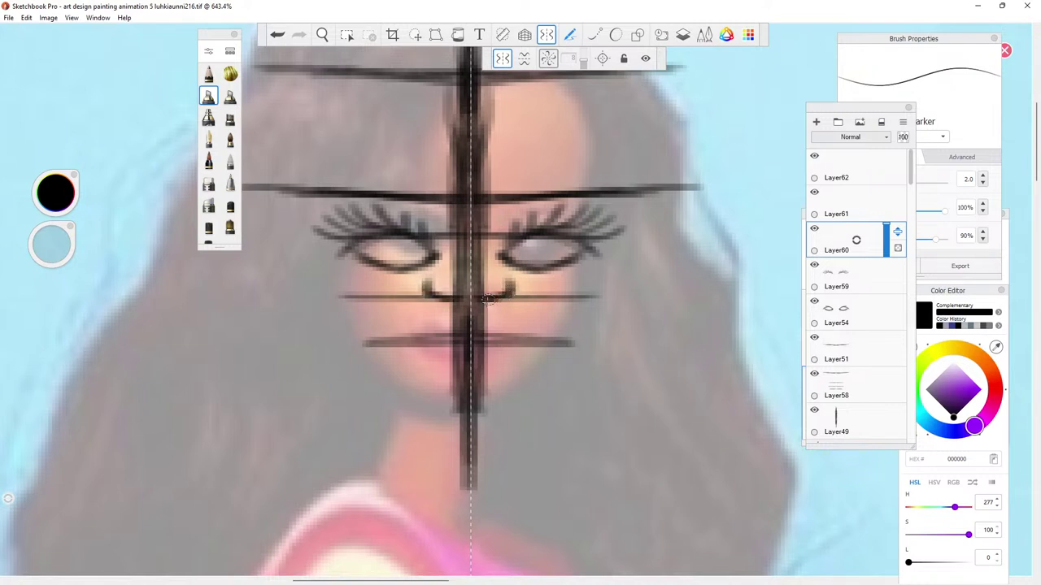
Hide the nose outline on Layer60, add a layer above it and draw short, thick mirrored nostril strokes.
click(814, 229)
click(816, 122)
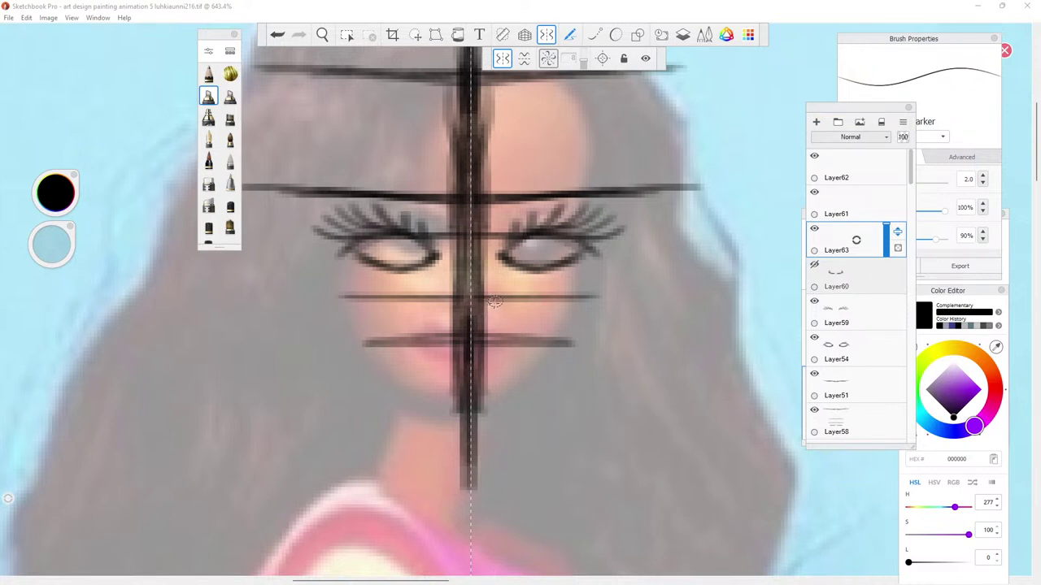
drag(493, 302, 502, 303)
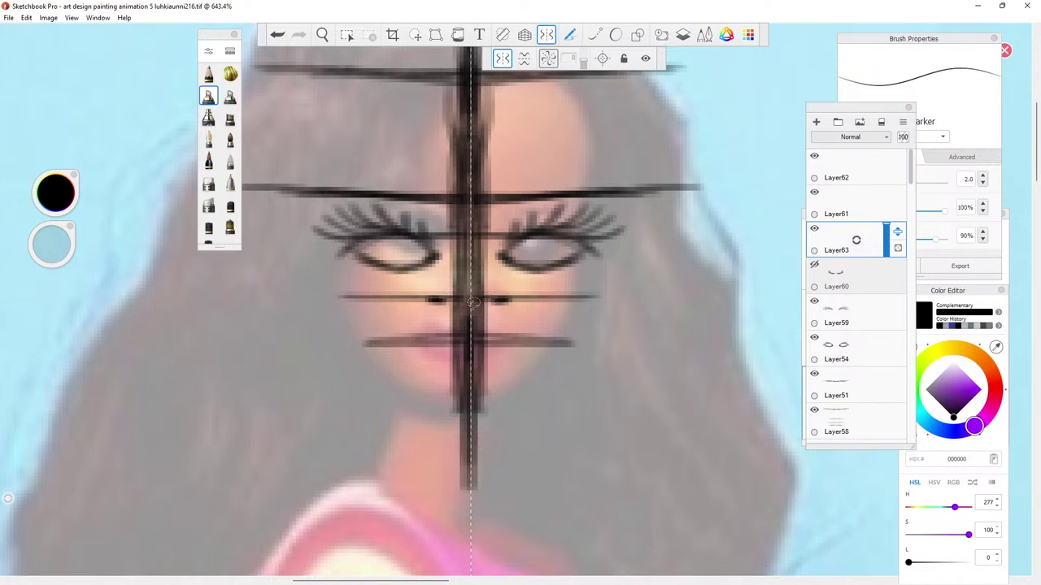
drag(496, 301, 478, 300)
Lower the opacity of the eyebrow guide on Layer51 to 45% and fade the horizontal guide lines on Layer58.
click(869, 387)
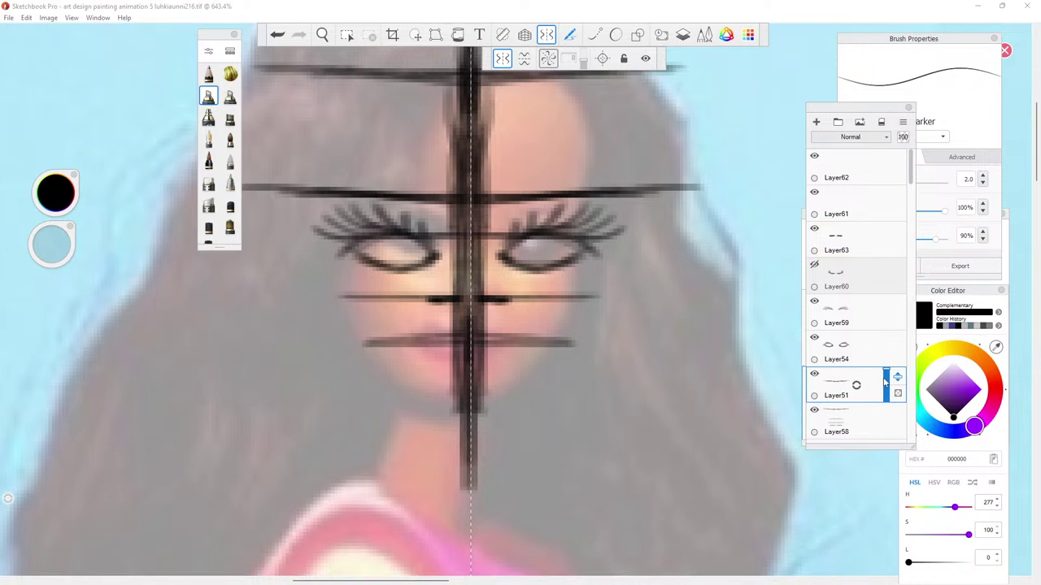
drag(884, 382, 878, 406)
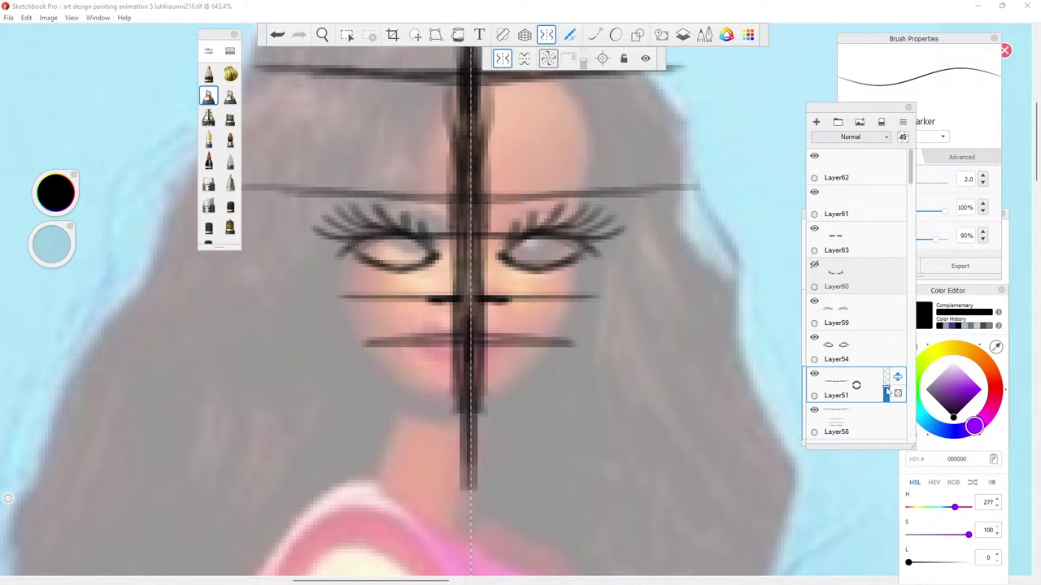
click(876, 423)
mouse_move(887, 429)
mouse_down()
mouse_move(886, 443)
mouse_move(886, 419)
mouse_up()
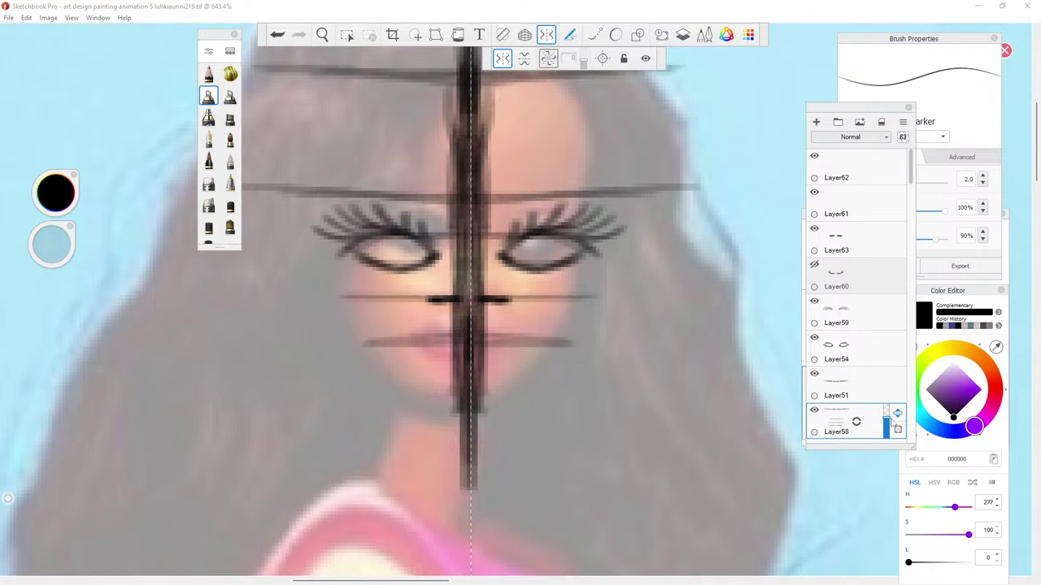
drag(888, 416, 888, 423)
Hide the nostril strokes on Layer63 and draw a mirrored nose on Layer61, with nostril curves and bridge lines beside the inner eyes.
click(851, 197)
click(815, 229)
click(815, 230)
click(856, 241)
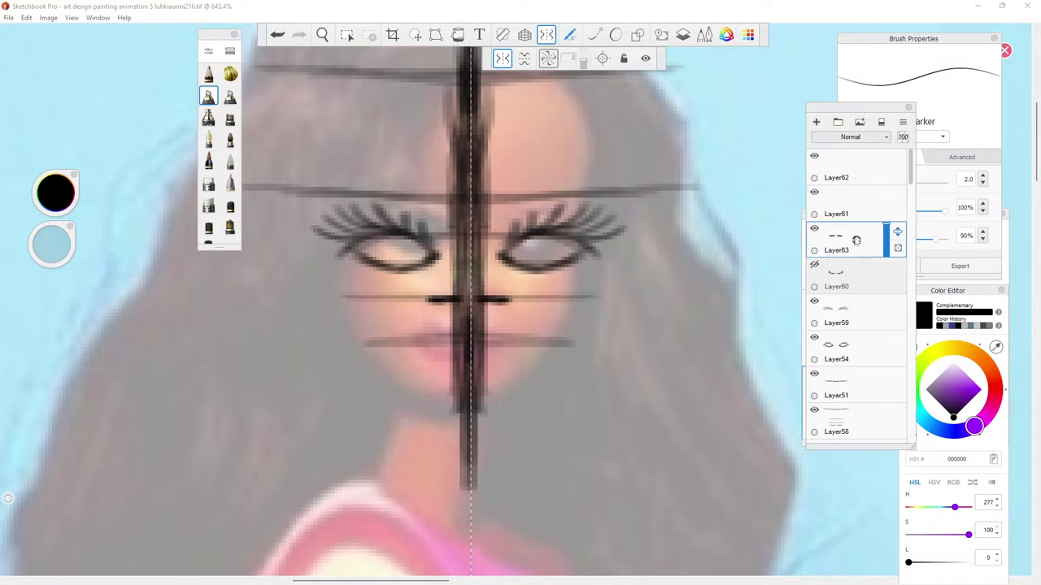
click(815, 230)
click(843, 214)
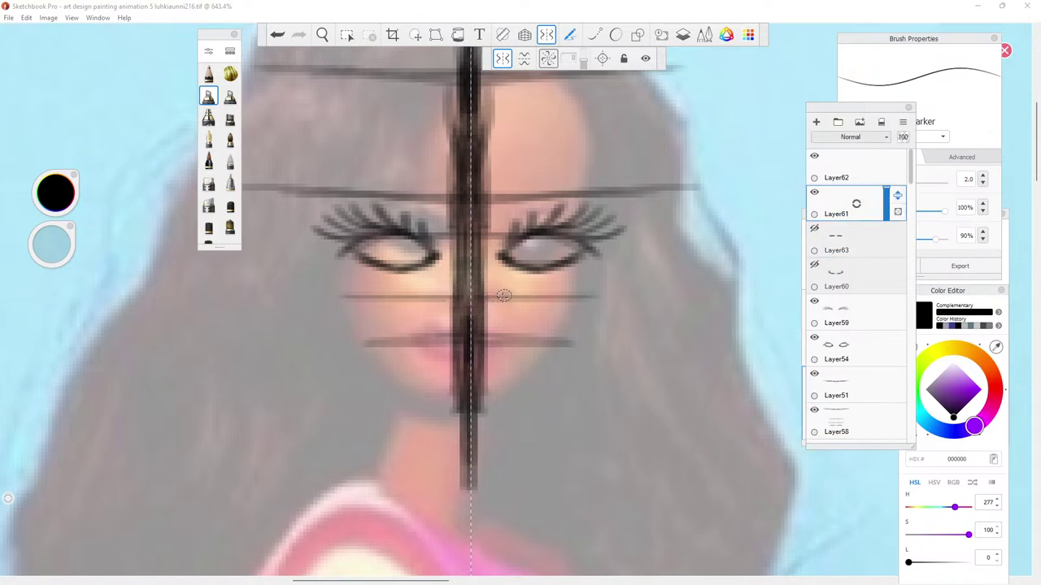
mouse_move(502, 286)
mouse_down()
mouse_move(465, 296)
mouse_move(476, 305)
mouse_move(468, 298)
mouse_move(491, 275)
mouse_up()
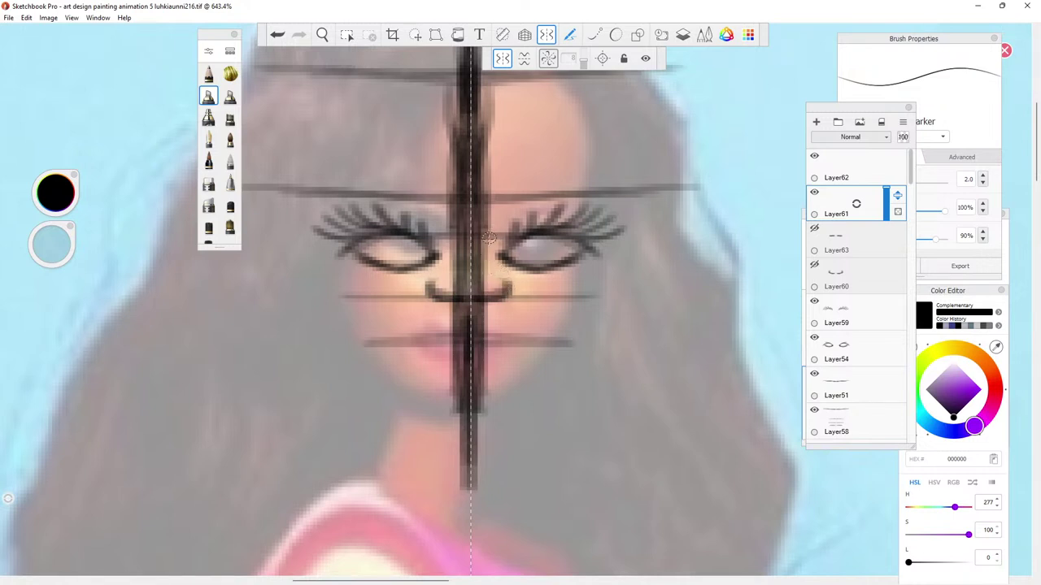
mouse_move(501, 231)
mouse_down()
mouse_move(496, 268)
mouse_move(482, 246)
mouse_up()
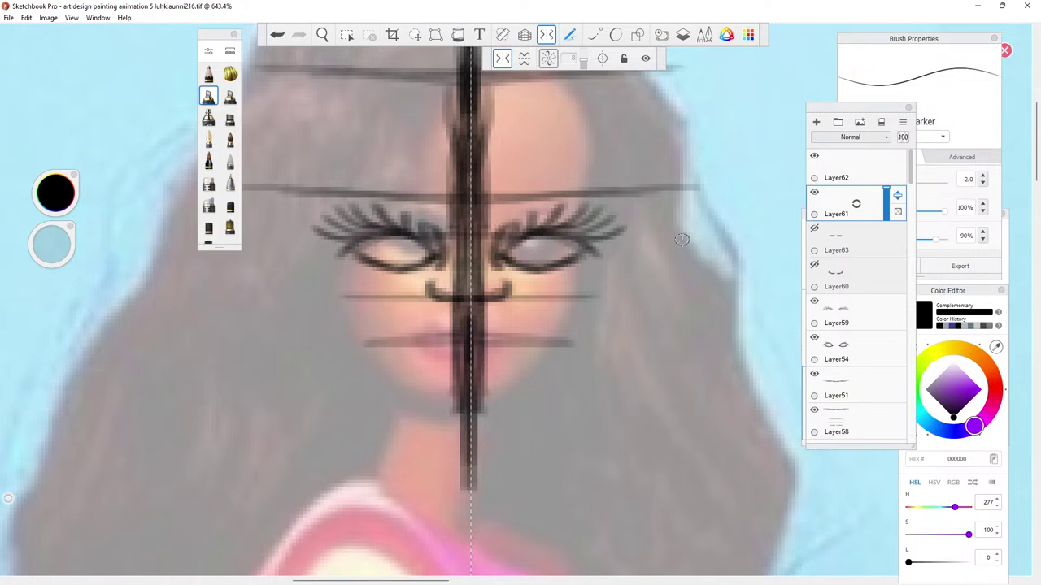
On Layer62, draw a mirrored line for the upper lip on the doll's mouth.
click(878, 169)
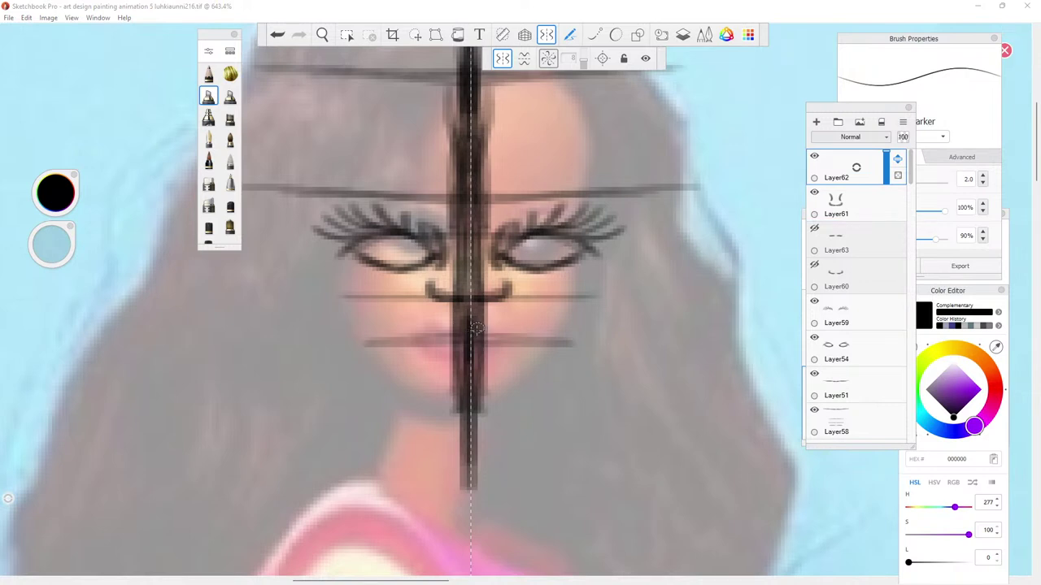
click(958, 185)
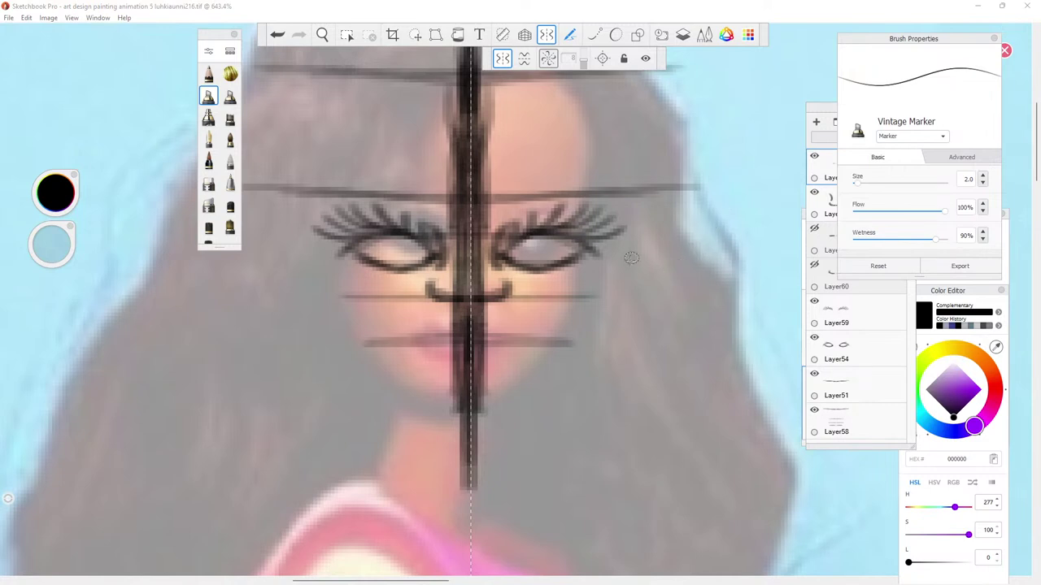
drag(497, 290, 509, 284)
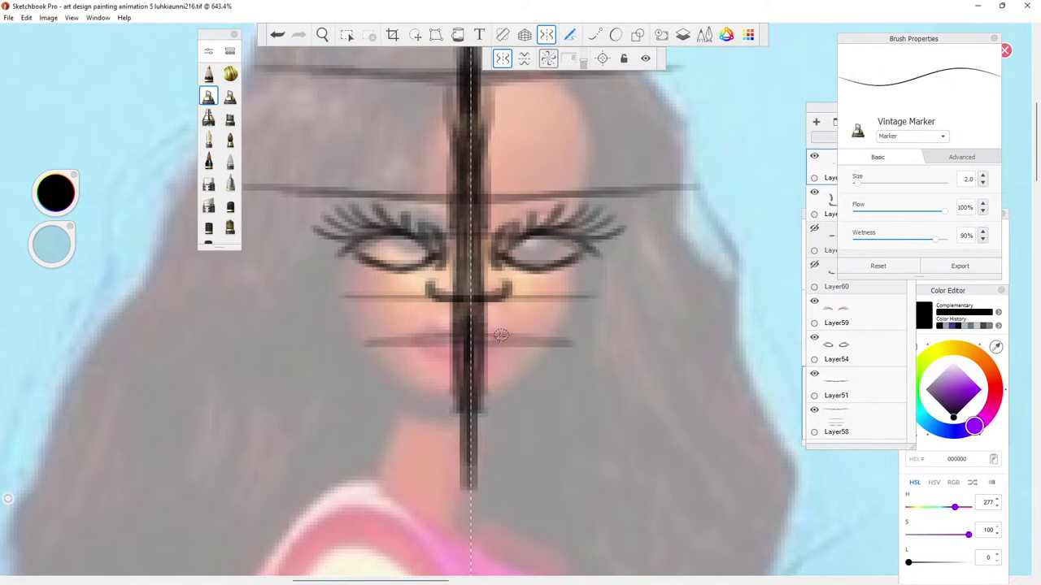
mouse_move(510, 334)
mouse_down()
mouse_move(482, 332)
mouse_move(504, 332)
mouse_up()
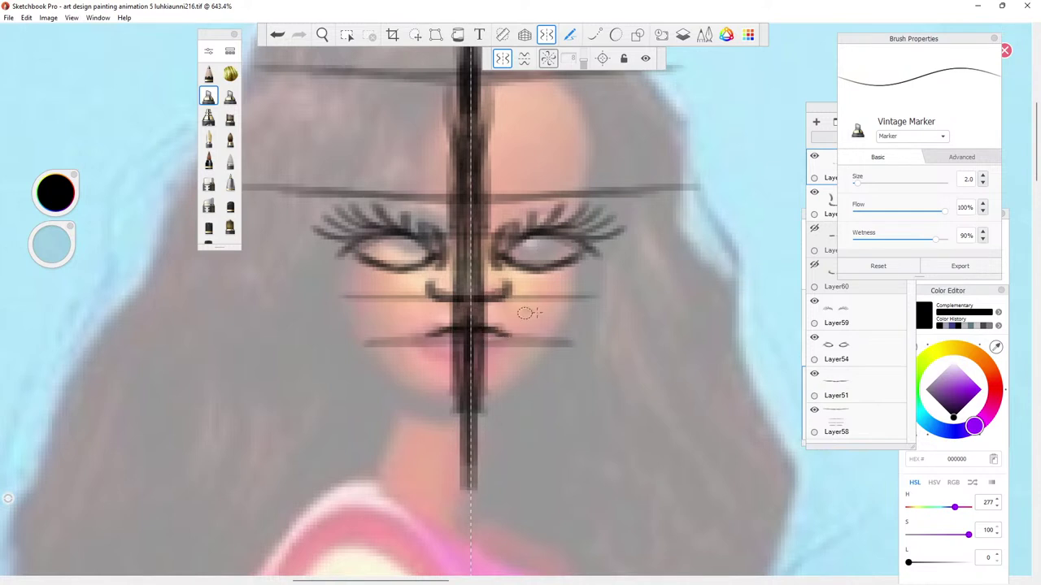
Lower the opacity of the vertical guide line on Layer49 to 38%.
click(820, 112)
drag(910, 181, 918, 213)
scroll(883, 230, up, 5)
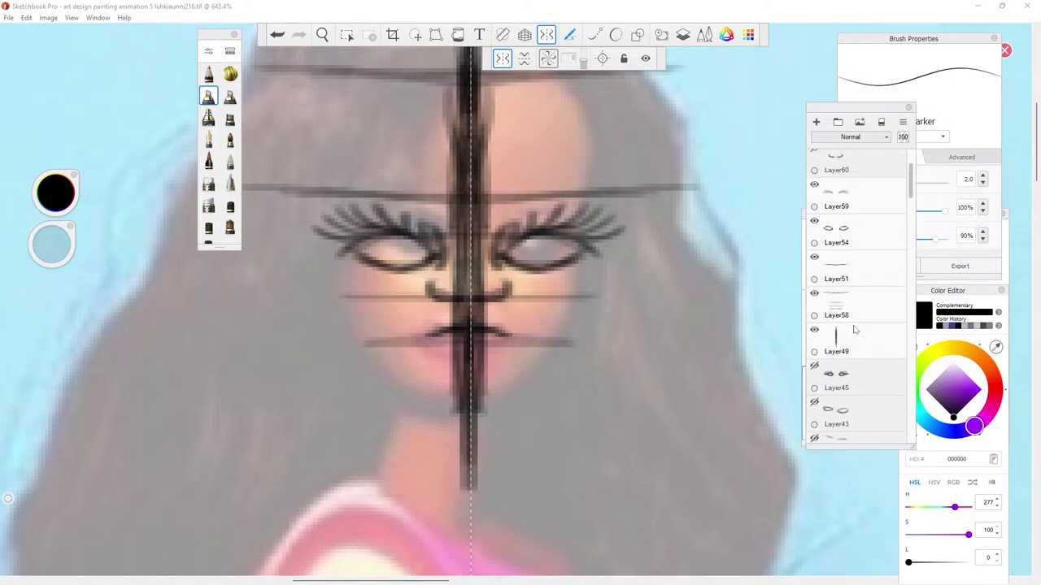
click(852, 329)
drag(887, 342, 886, 346)
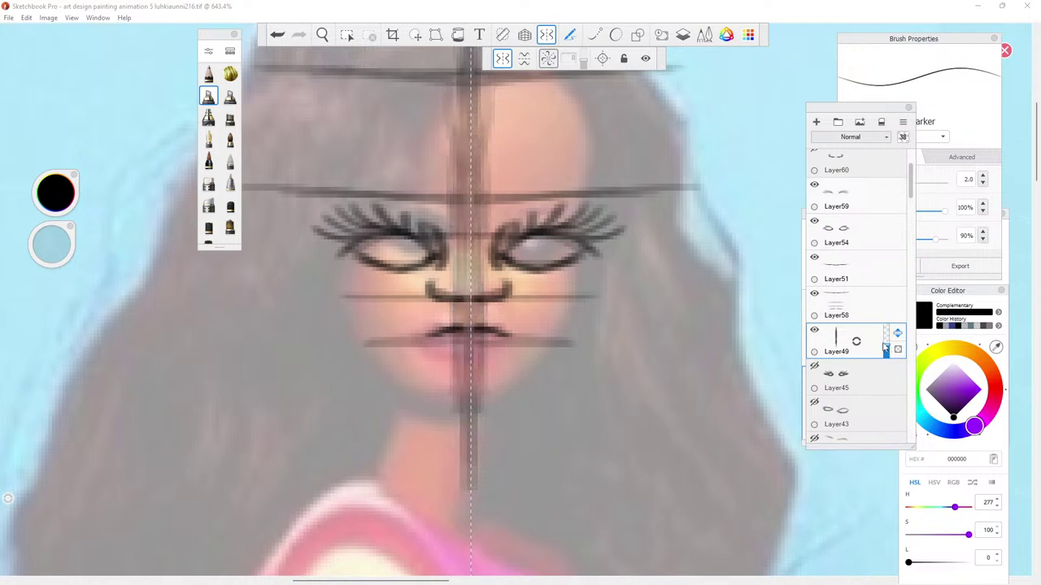
drag(914, 179, 912, 155)
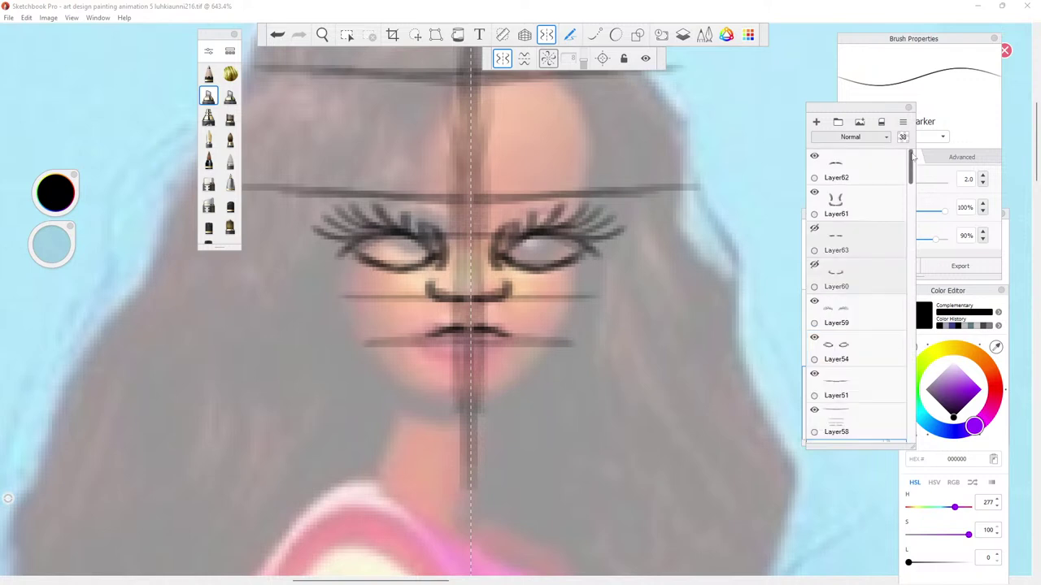
On Layer62, complete the mirrored outline of both lips, add the line between them and thicken the strokes.
click(821, 179)
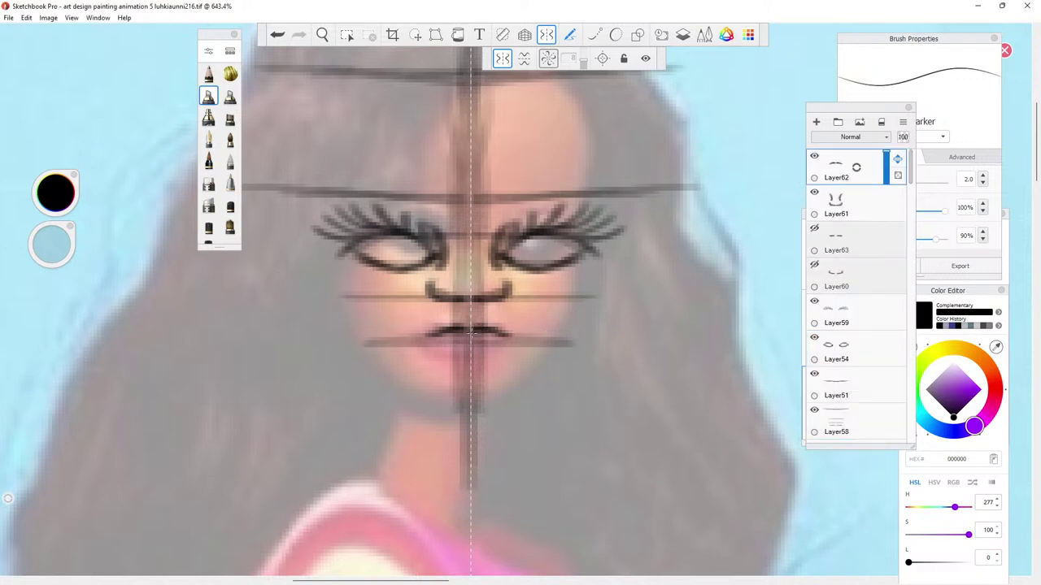
mouse_move(498, 335)
mouse_down()
mouse_move(520, 337)
mouse_move(497, 359)
mouse_move(481, 358)
mouse_move(496, 356)
mouse_move(496, 345)
mouse_up()
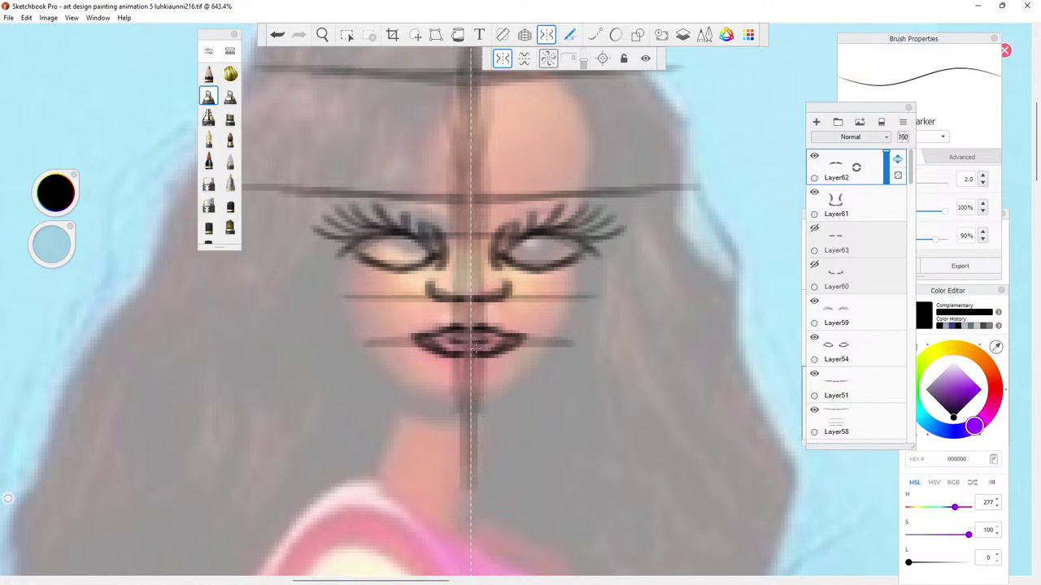
drag(526, 334, 487, 348)
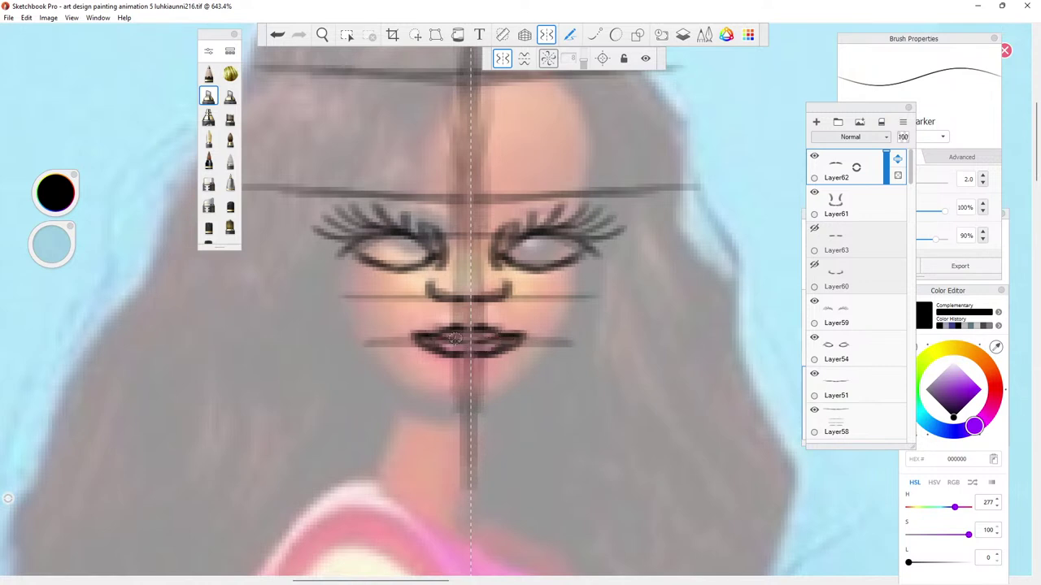
drag(514, 326, 475, 336)
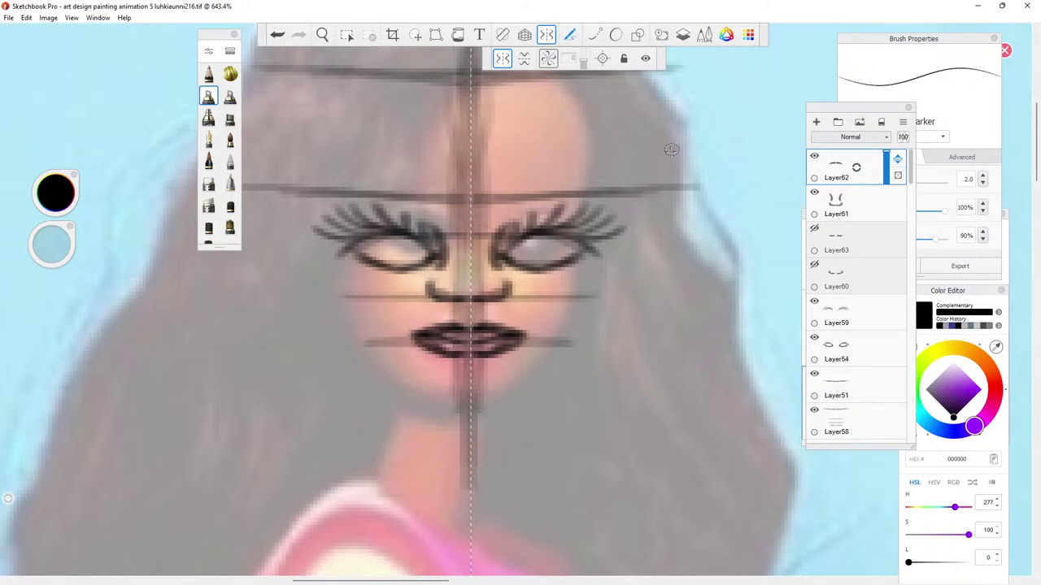
Add one empty layer above Layer51 and another above Layer62, and make the one above Layer51 active.
click(876, 373)
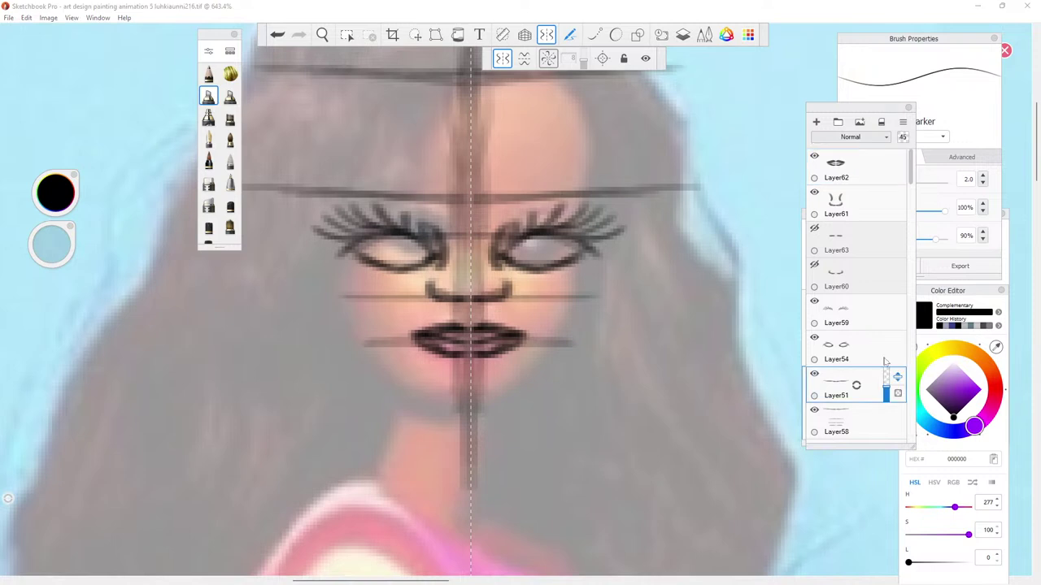
click(815, 122)
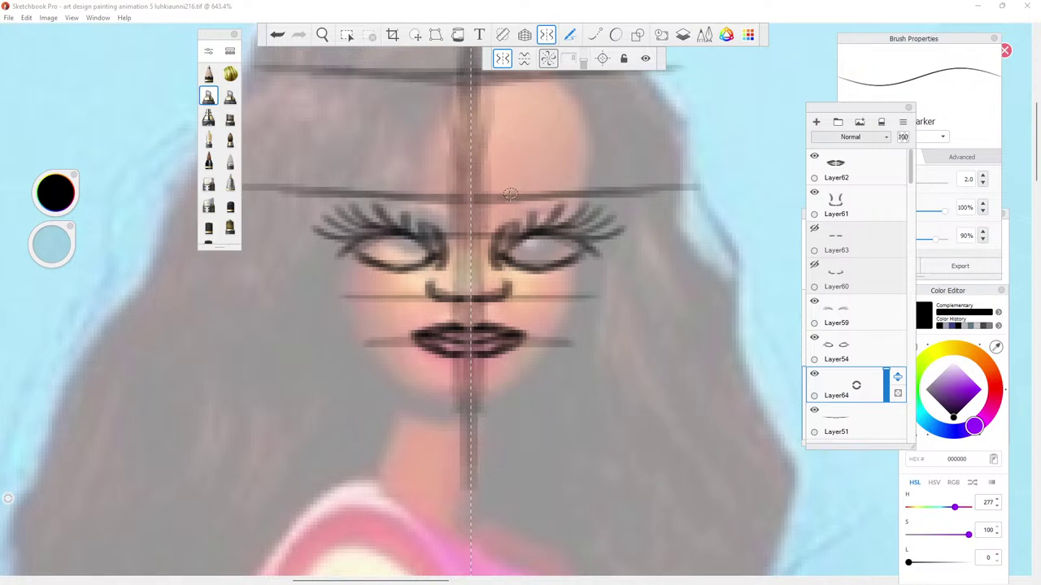
click(866, 173)
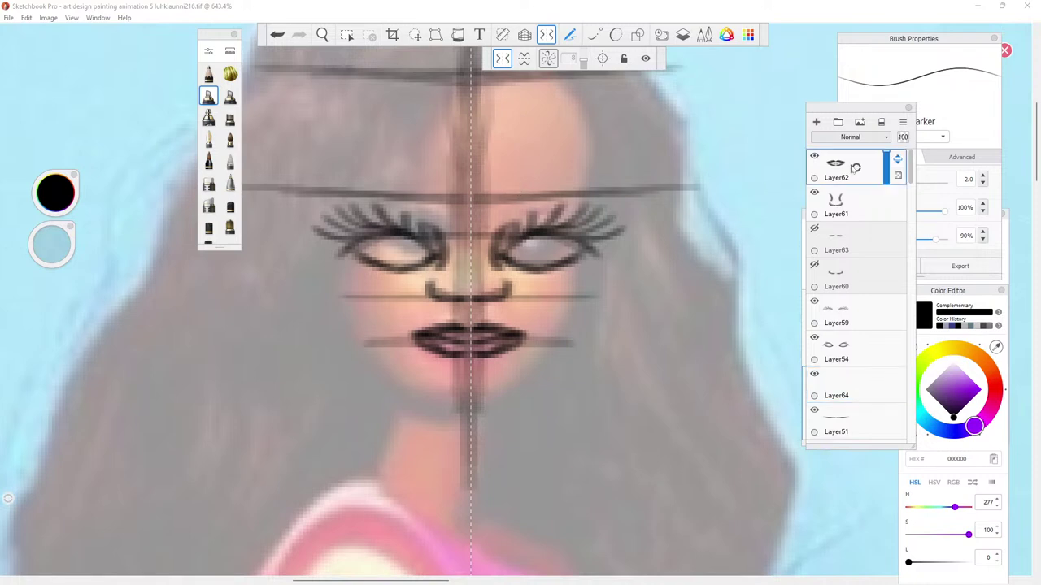
click(815, 122)
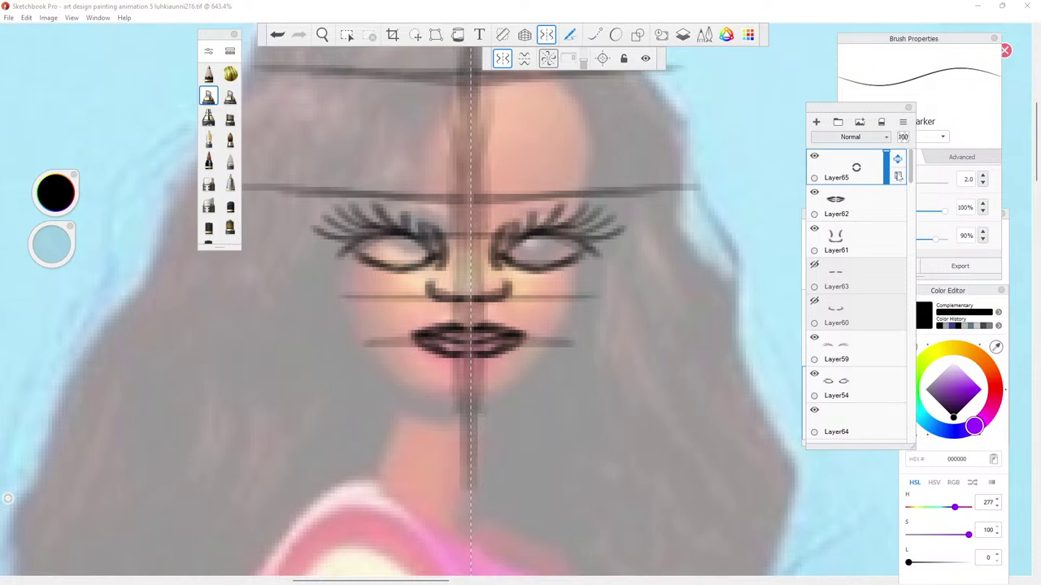
click(843, 419)
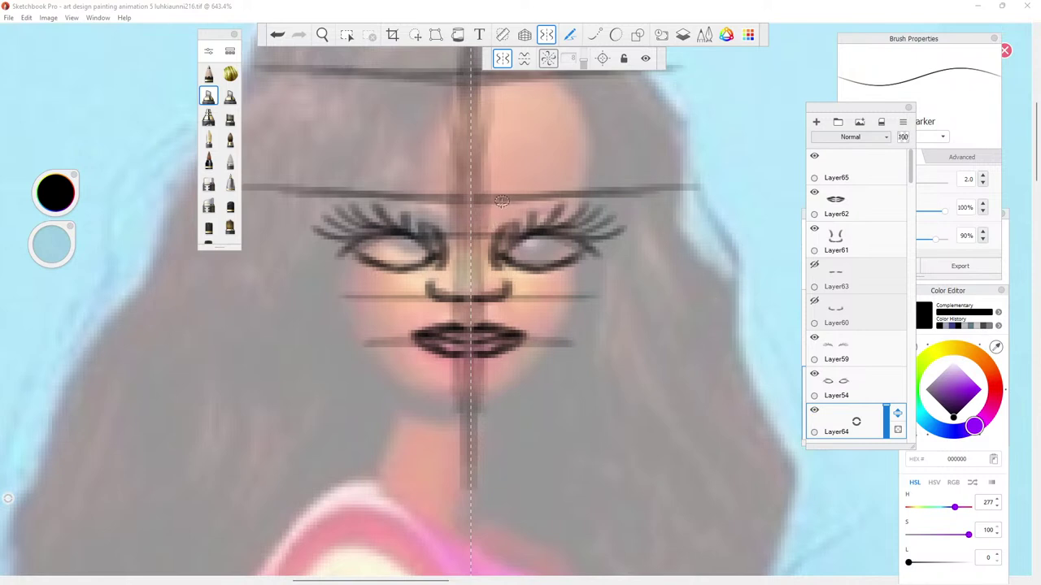
Draw two trial pairs of mirrored eyebrows, one on Layer64 and one on a new layer, and hide each of those layers.
mouse_move(503, 200)
mouse_down()
mouse_move(549, 178)
mouse_move(541, 182)
mouse_move(589, 180)
mouse_move(584, 174)
mouse_up()
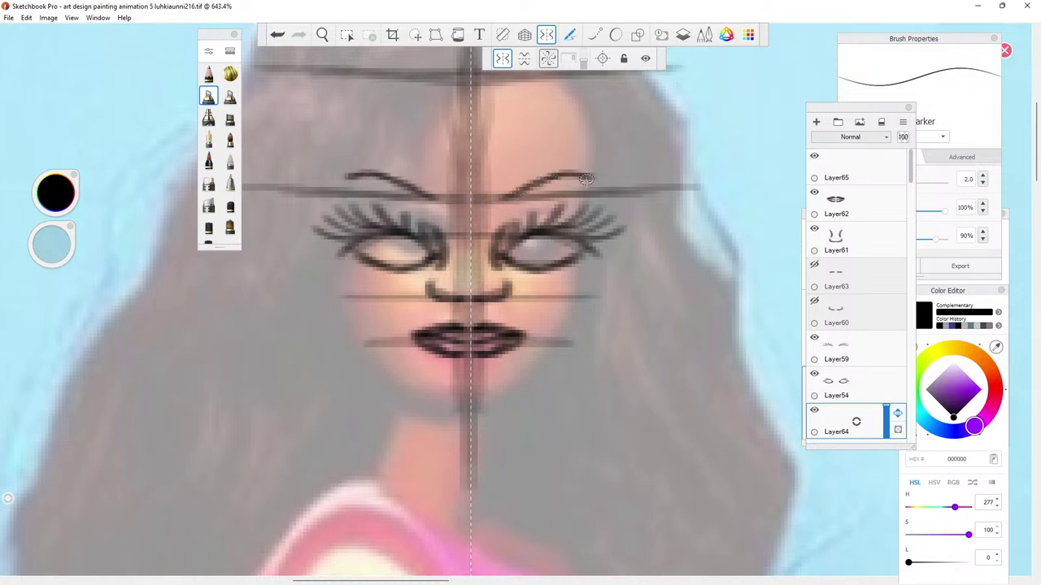
click(814, 410)
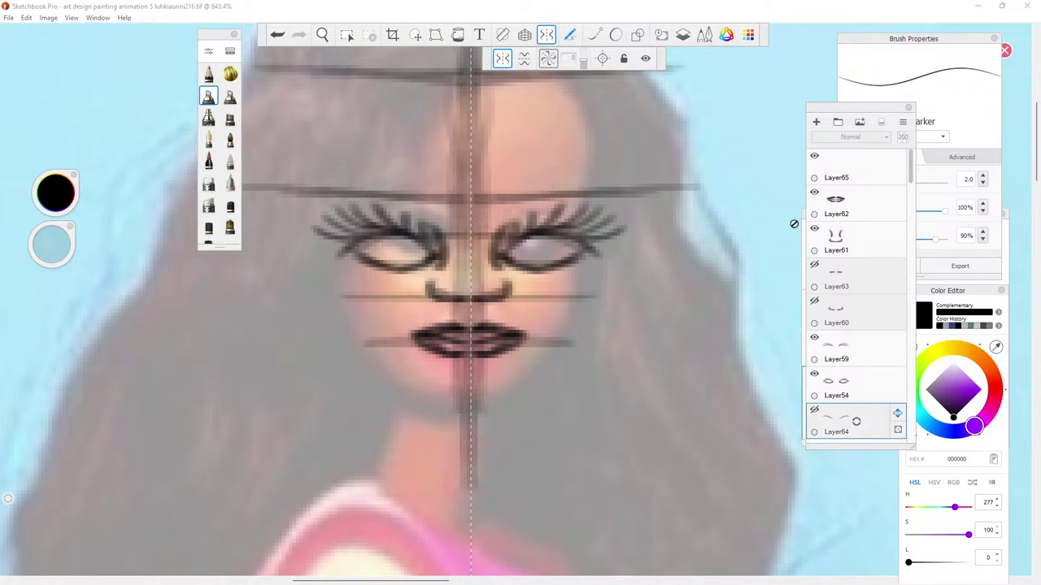
click(817, 122)
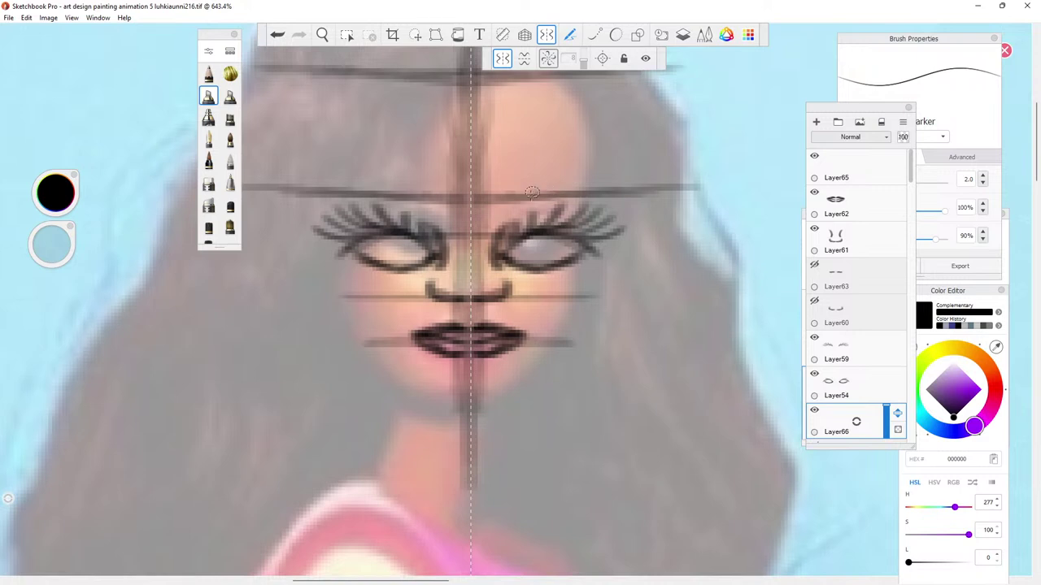
mouse_move(509, 196)
mouse_down()
mouse_move(555, 178)
mouse_move(513, 197)
mouse_move(574, 169)
mouse_move(573, 180)
mouse_move(582, 180)
mouse_up()
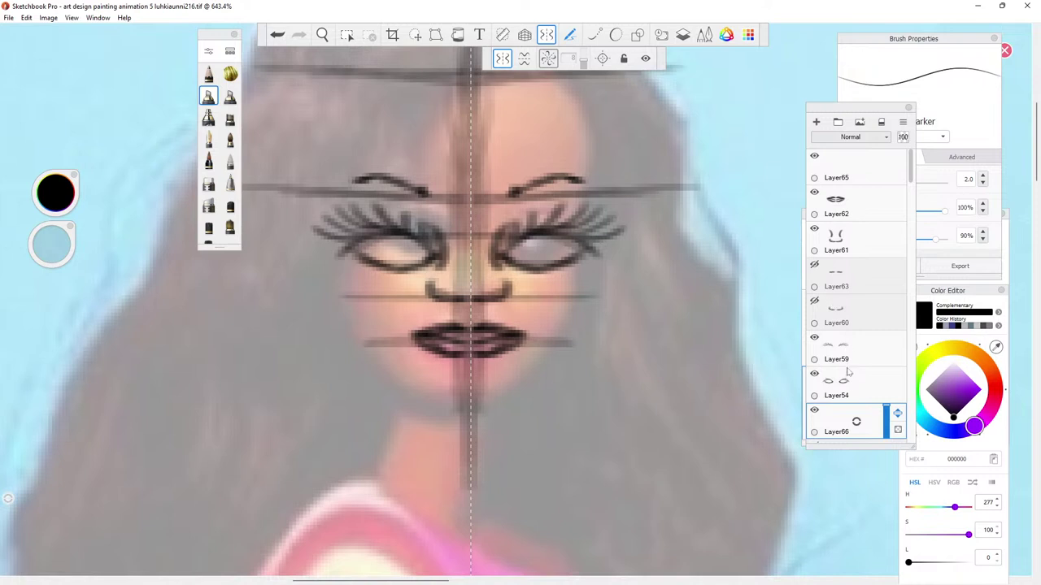
click(814, 411)
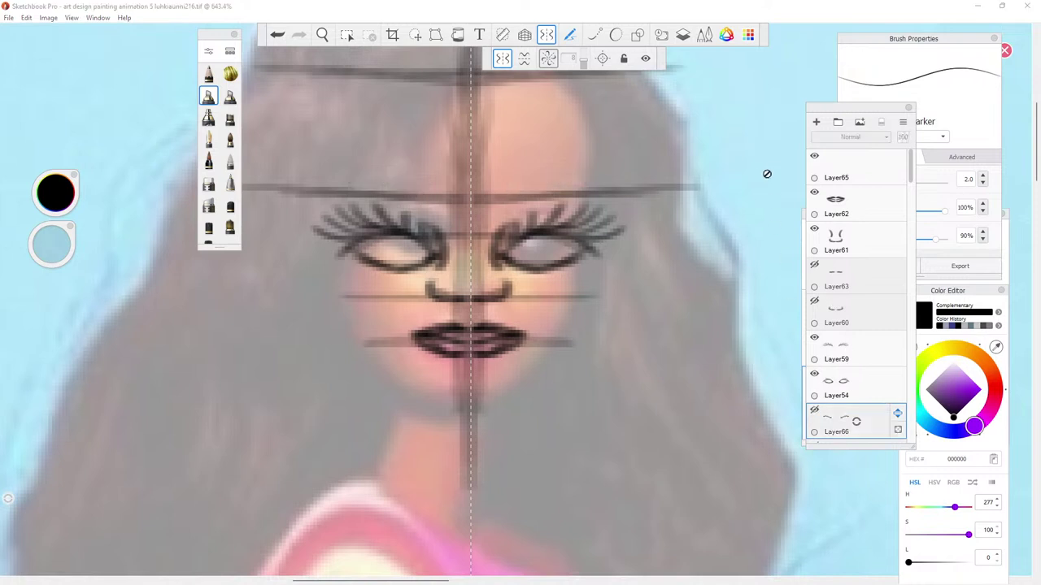
Add another layer and draw a thick, mirrored pair of arched eyebrows close above the doll's lashes.
click(815, 121)
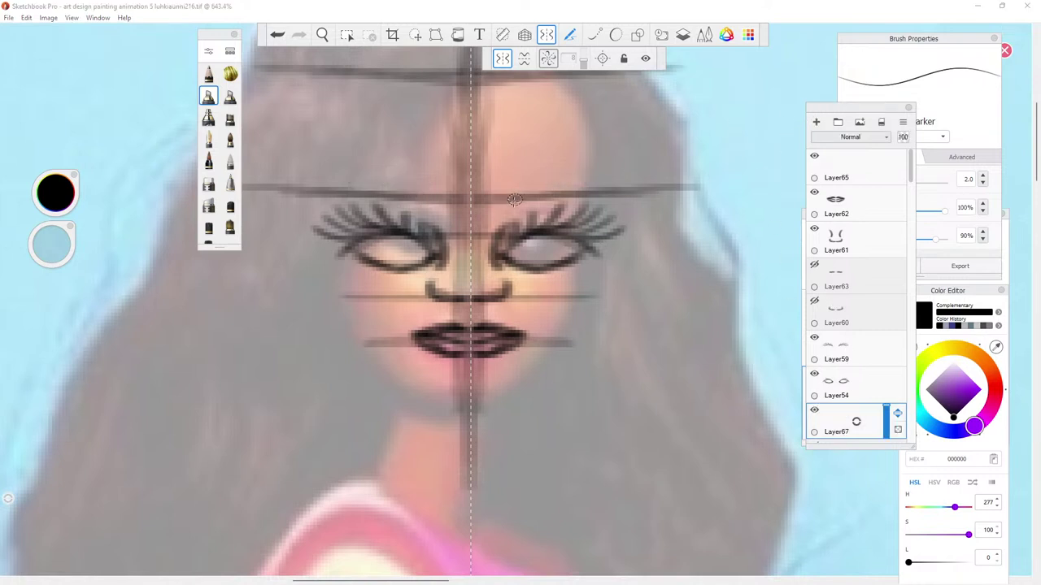
mouse_move(510, 196)
mouse_down()
mouse_move(576, 195)
mouse_move(499, 199)
mouse_move(579, 199)
mouse_up()
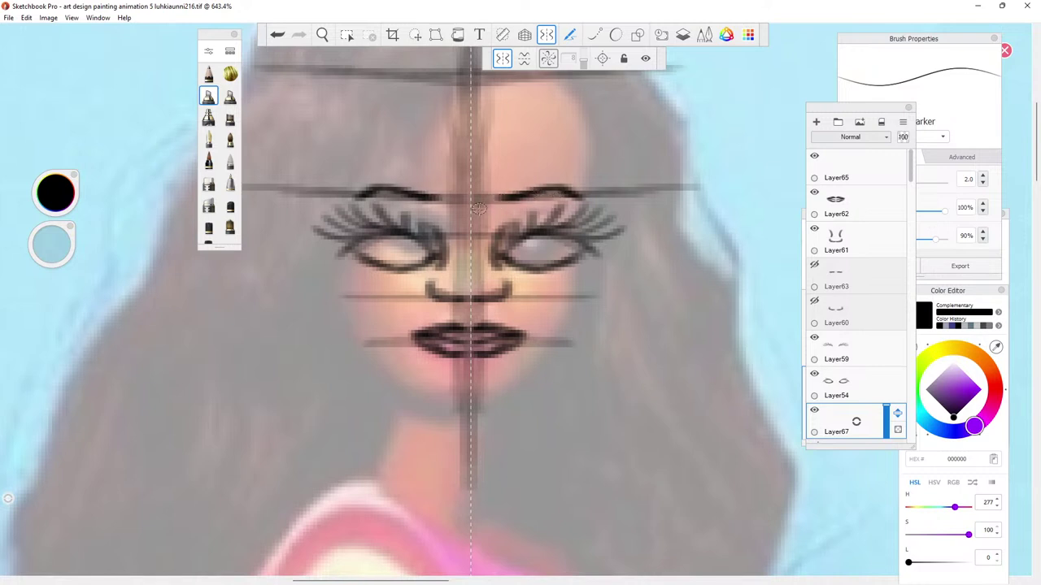
drag(500, 198, 496, 198)
Add a layer directly above hidden Layer66, draw a jaw curve on it without symmetry from the right cheek to the chin, and hide it.
click(322, 35)
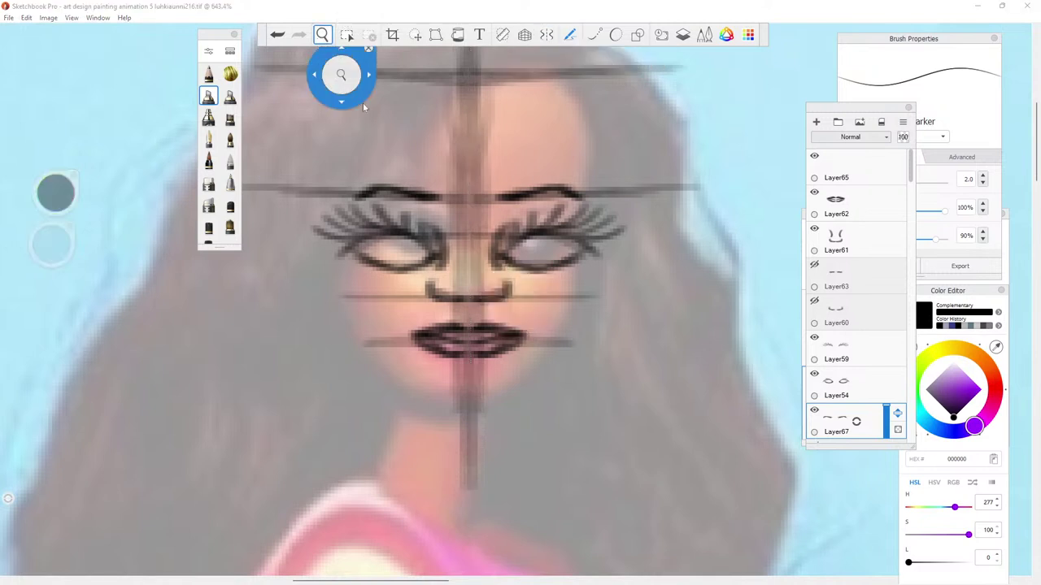
scroll(540, 260, down, 3)
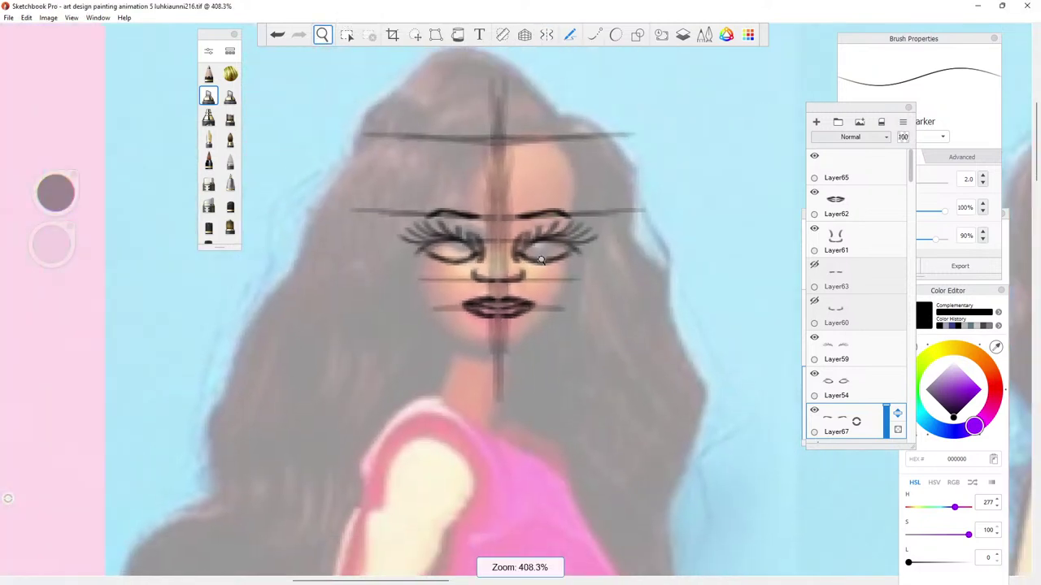
scroll(471, 271, right, 3)
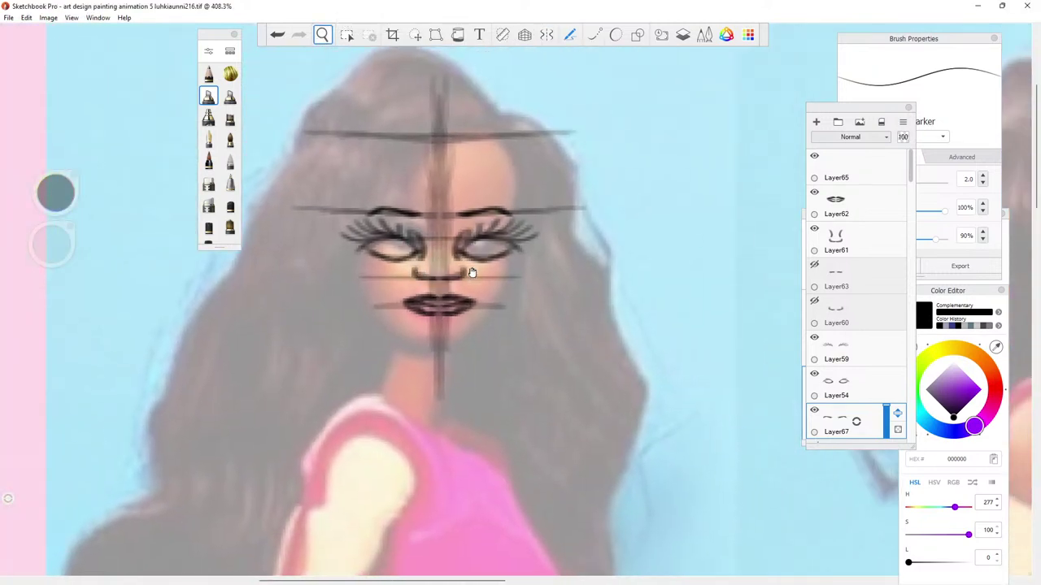
scroll(474, 270, down, 2)
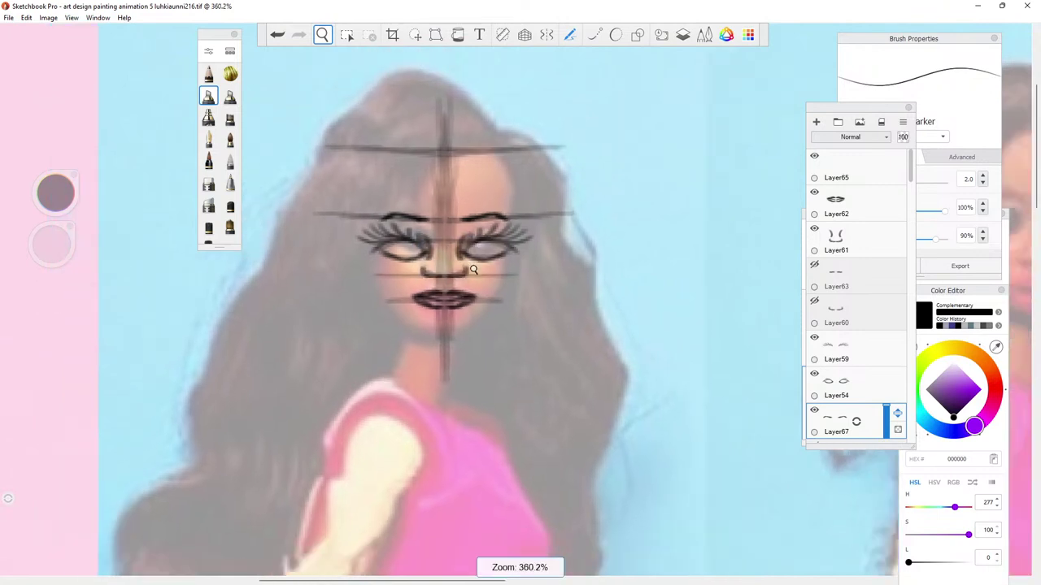
drag(909, 168, 912, 195)
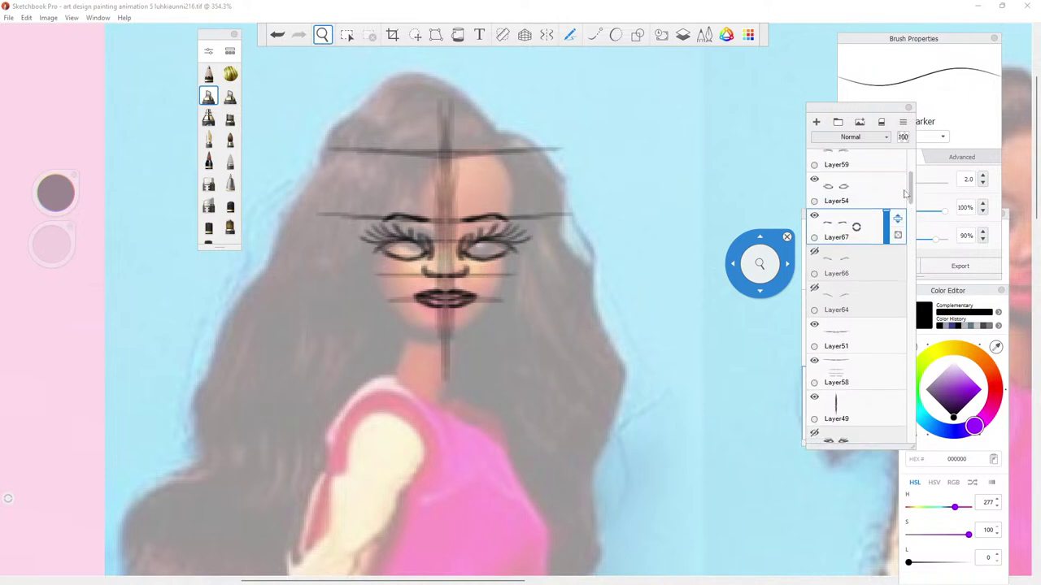
click(873, 256)
drag(873, 255, 821, 138)
click(817, 122)
drag(747, 176, 322, 94)
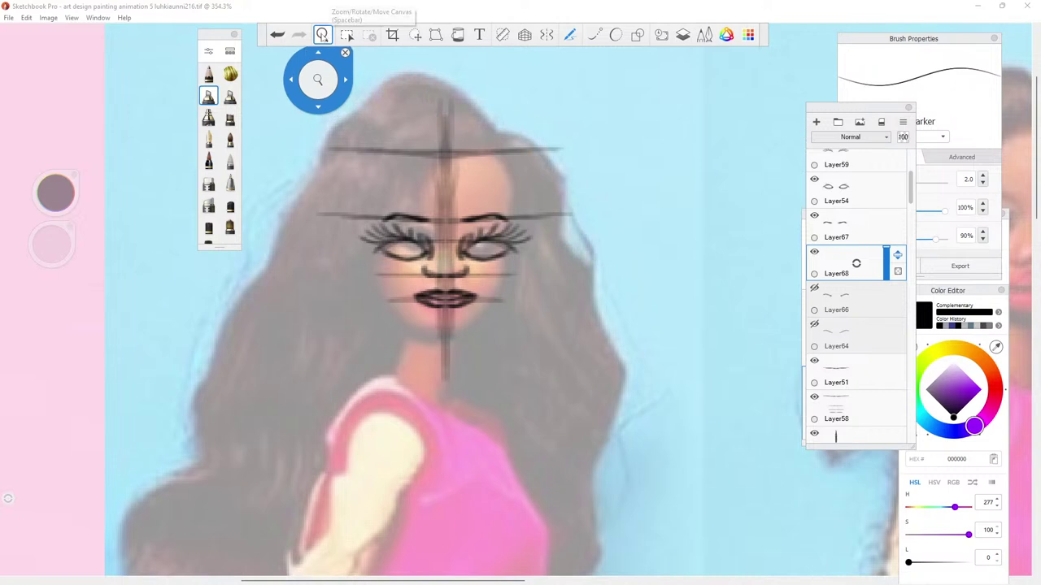
click(378, 66)
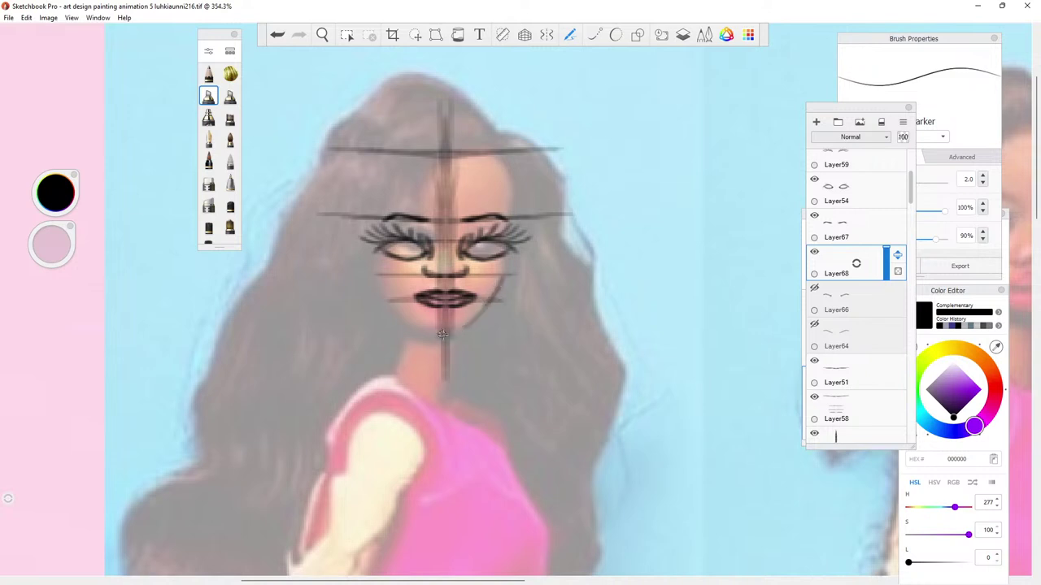
drag(470, 321, 424, 335)
click(815, 252)
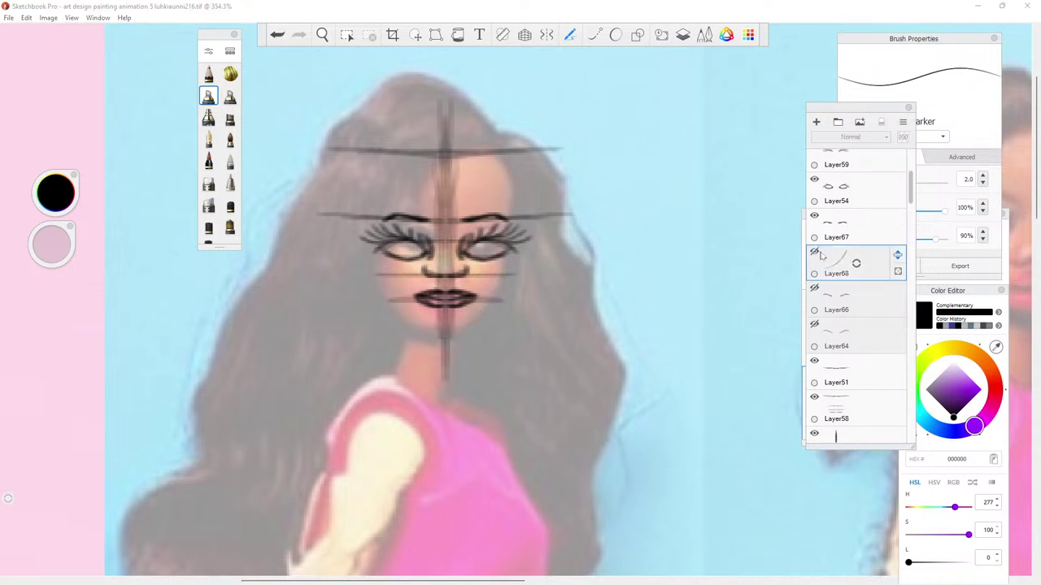
Add a layer, turn on vertical-axis symmetry and draw the mirrored chin, jaw and sides of the face up past the eyebrows.
click(816, 122)
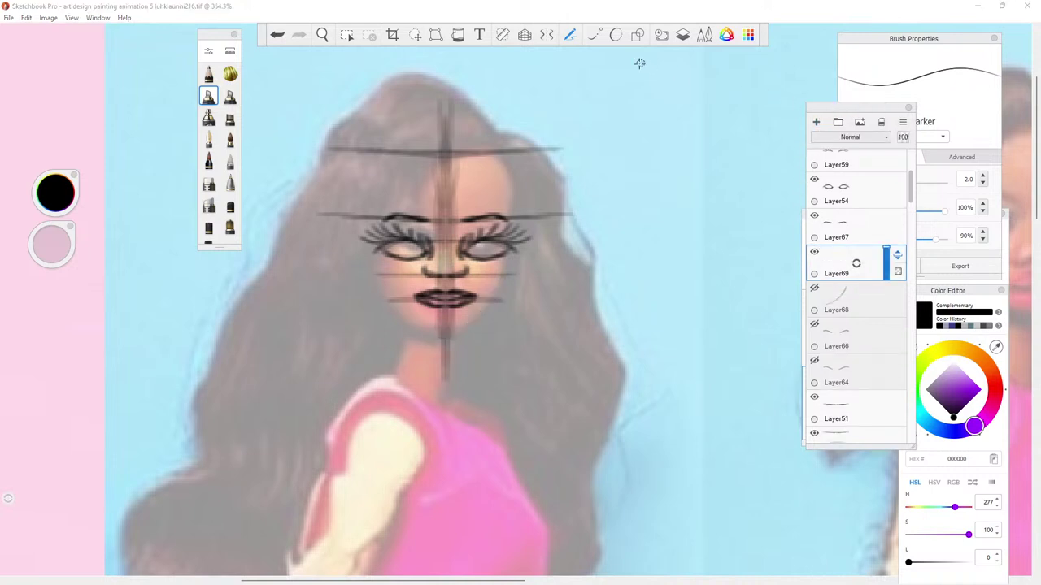
click(547, 34)
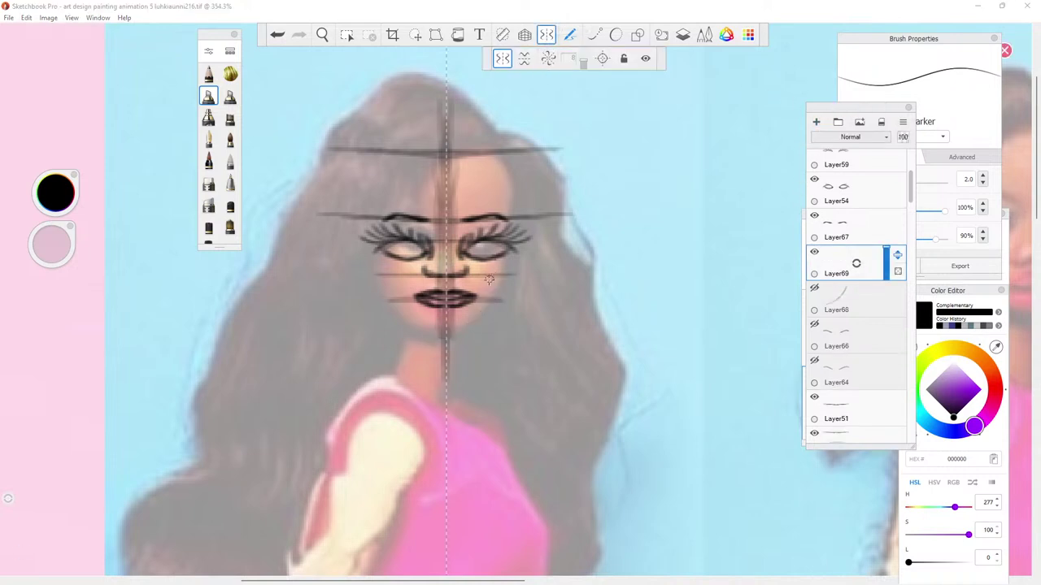
drag(459, 332, 434, 334)
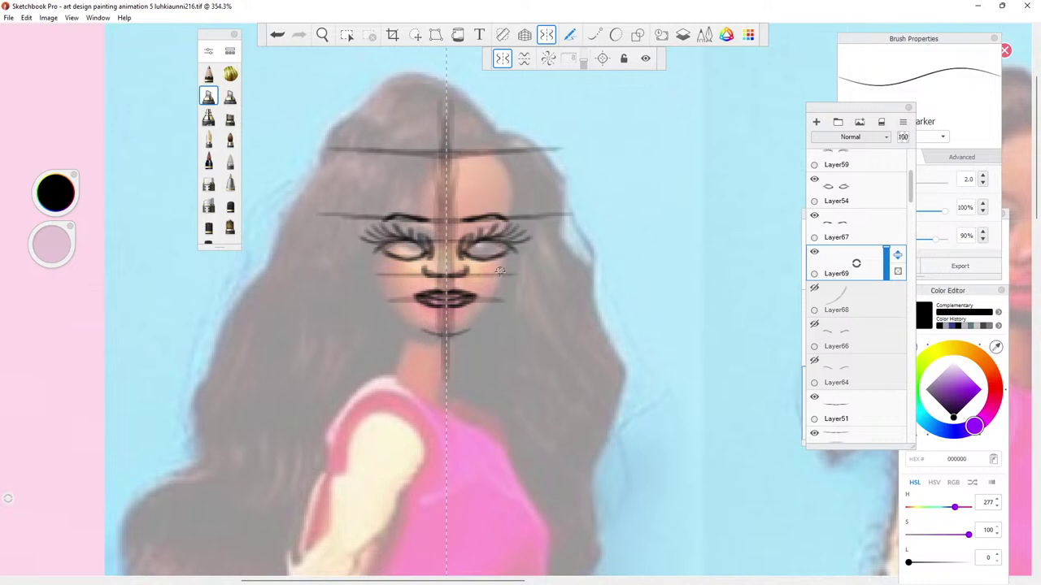
drag(504, 269, 463, 328)
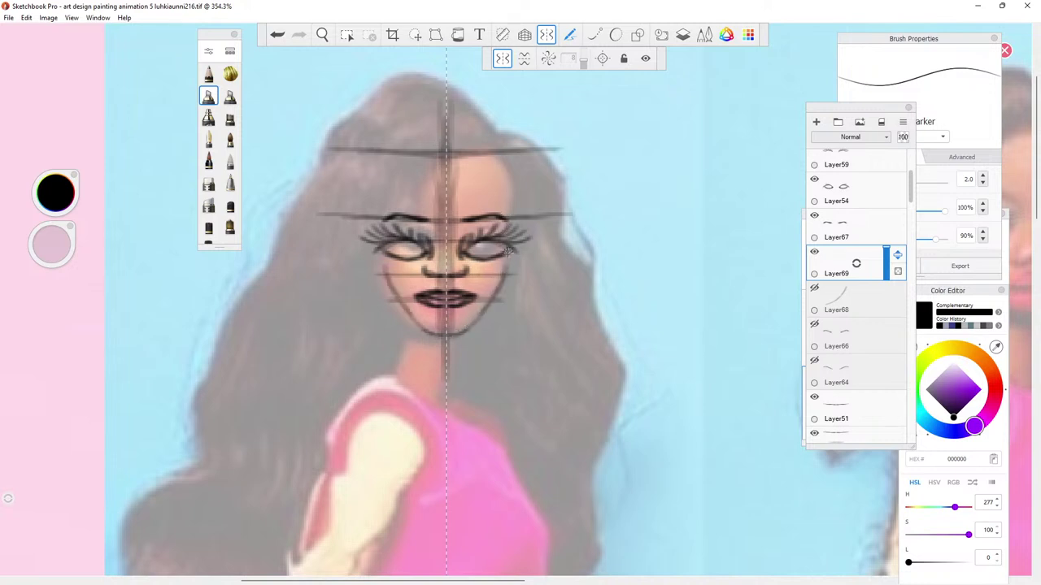
drag(510, 250, 501, 278)
drag(513, 201, 515, 246)
mouse_move(513, 207)
mouse_down()
mouse_move(510, 266)
mouse_move(517, 252)
mouse_move(504, 280)
mouse_up()
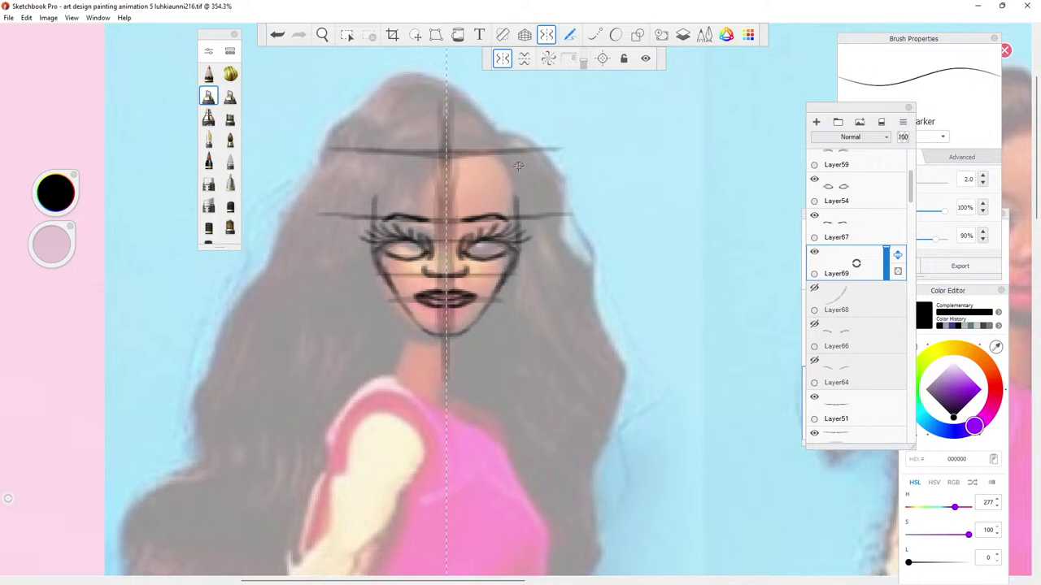
Complete the mirrored head outline along the temples and over the top of the forehead, thickening the side strokes.
drag(496, 166, 510, 199)
drag(493, 152, 514, 195)
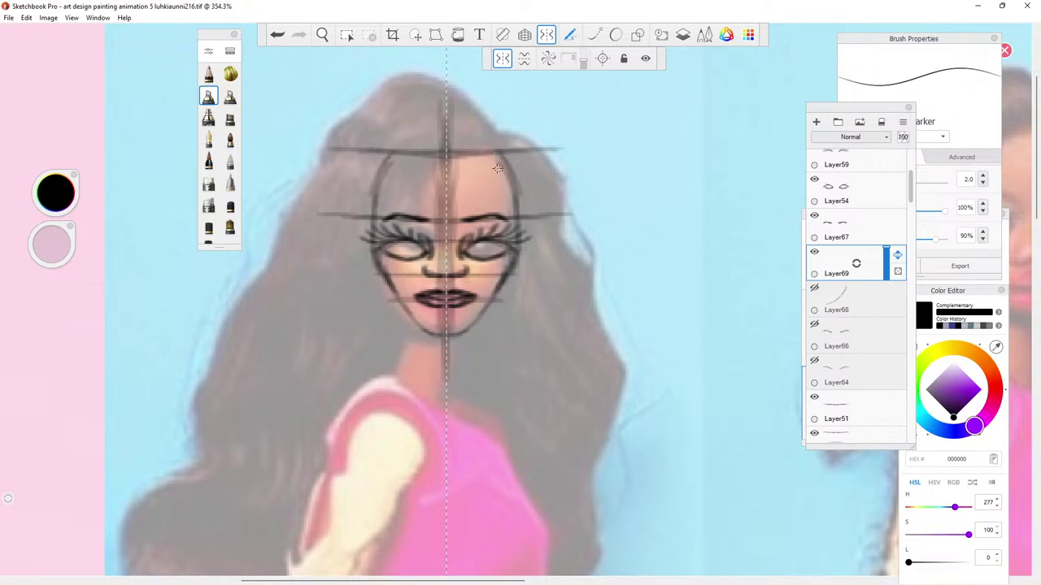
drag(493, 155, 519, 217)
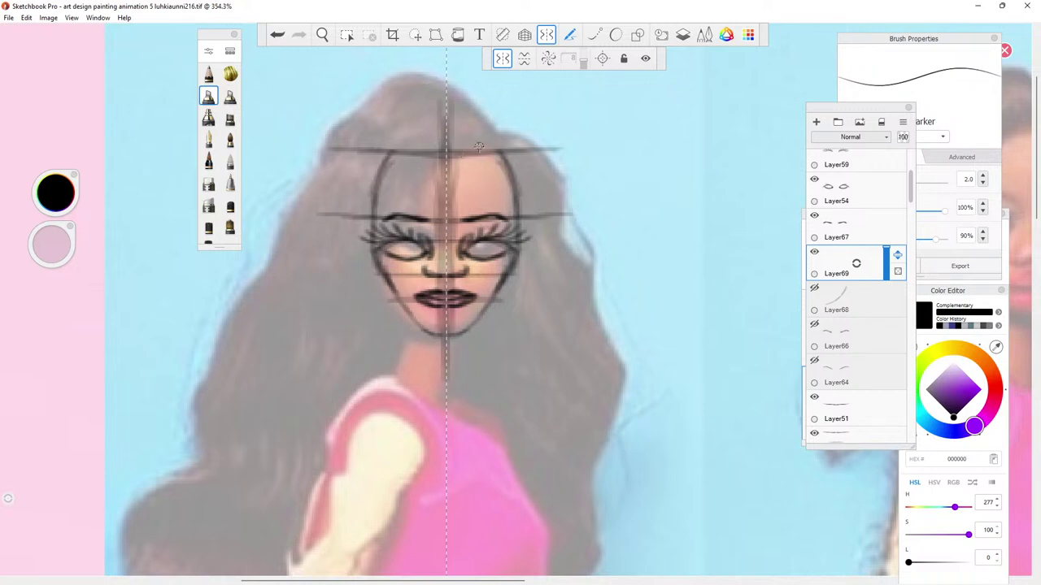
mouse_move(496, 149)
mouse_down()
mouse_move(445, 140)
mouse_move(507, 174)
mouse_up()
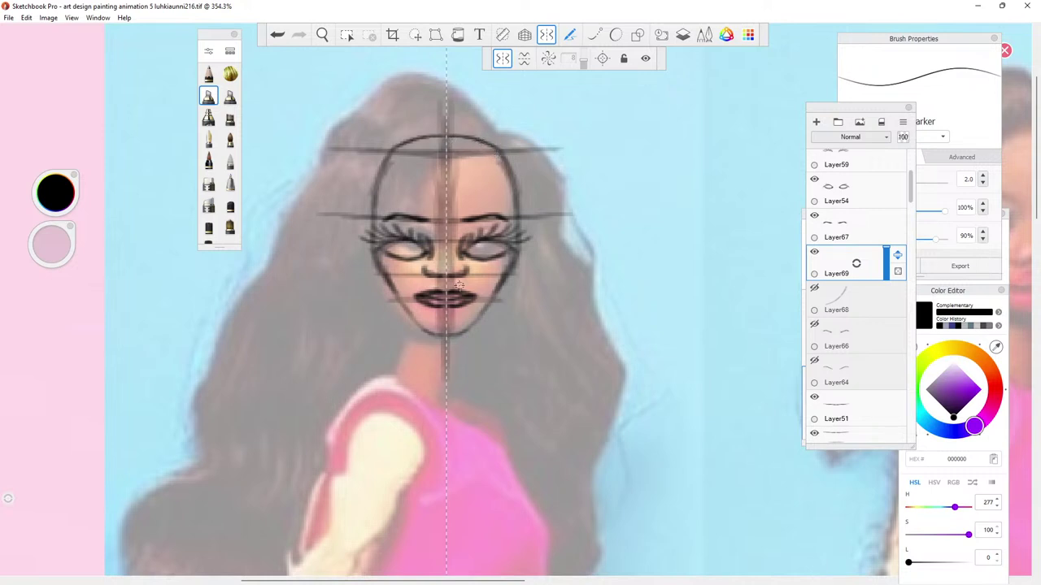
Duplicate the head outline layer Layer69 and hide the original.
click(846, 264)
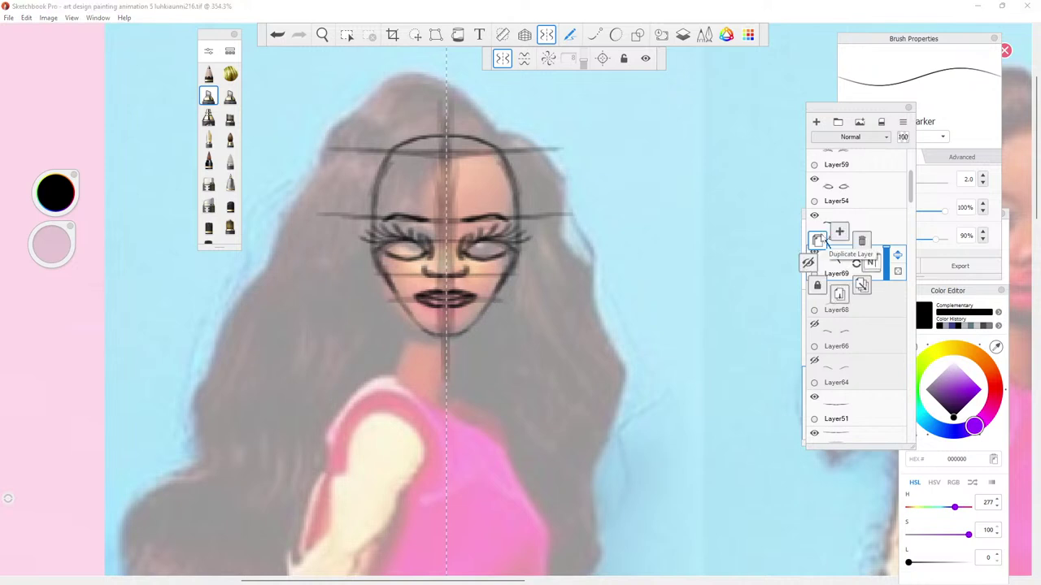
click(855, 262)
click(814, 286)
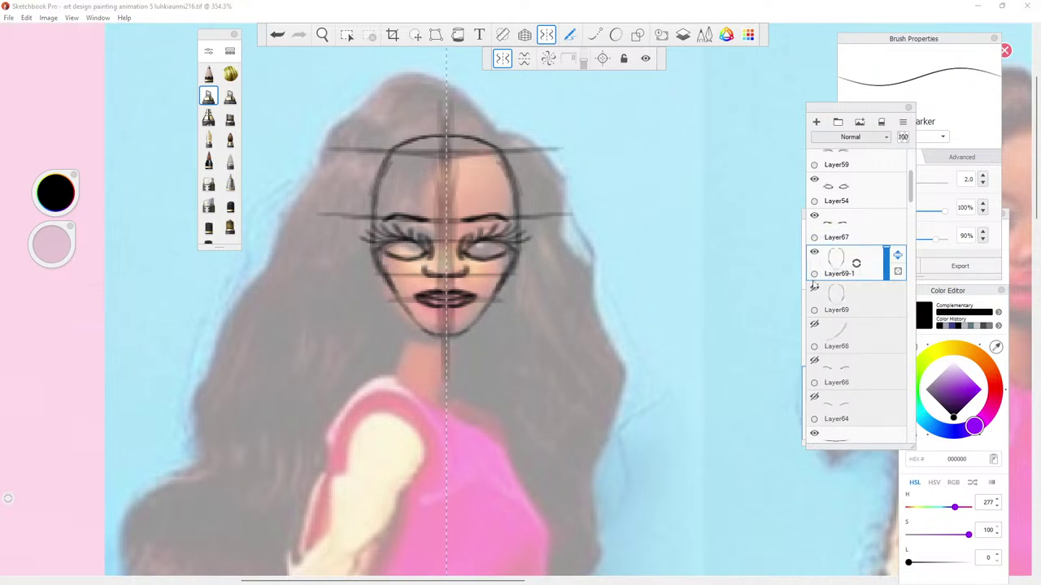
Add an empty layer above the duplicated head outline and save the file.
click(816, 122)
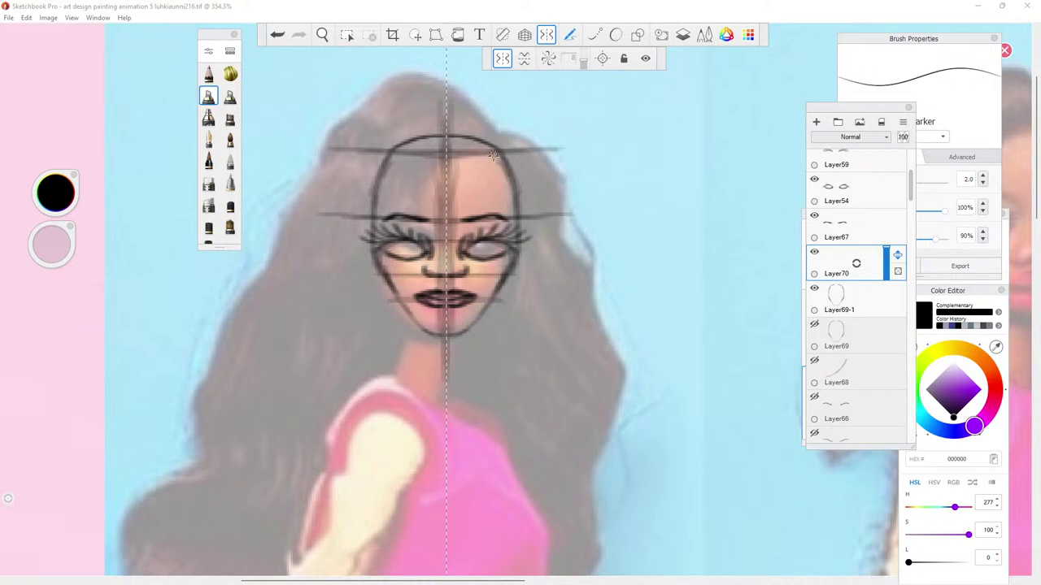
click(9, 18)
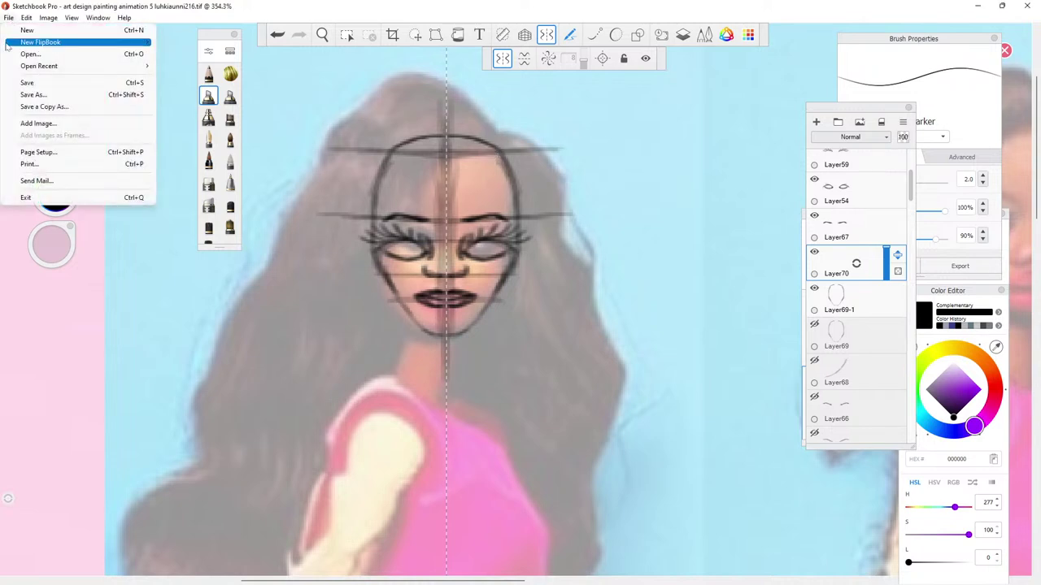
click(29, 83)
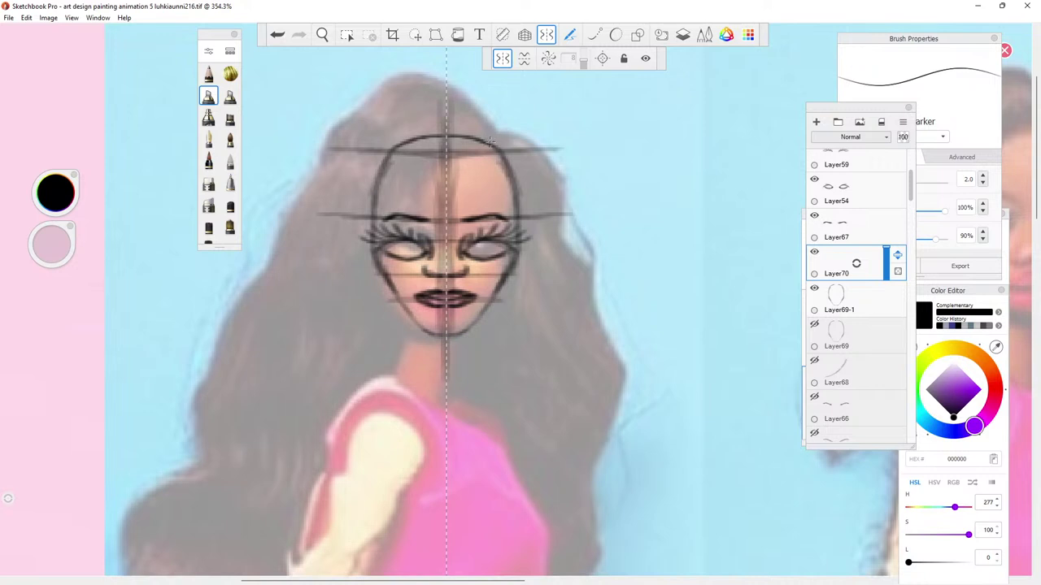
On Layer70, draw mirrored hairline marks at the forehead's upper corners, and darken the right temple hairline with symmetry turned off.
mouse_move(493, 133)
mouse_down()
mouse_move(482, 157)
mouse_move(490, 148)
mouse_up()
click(545, 36)
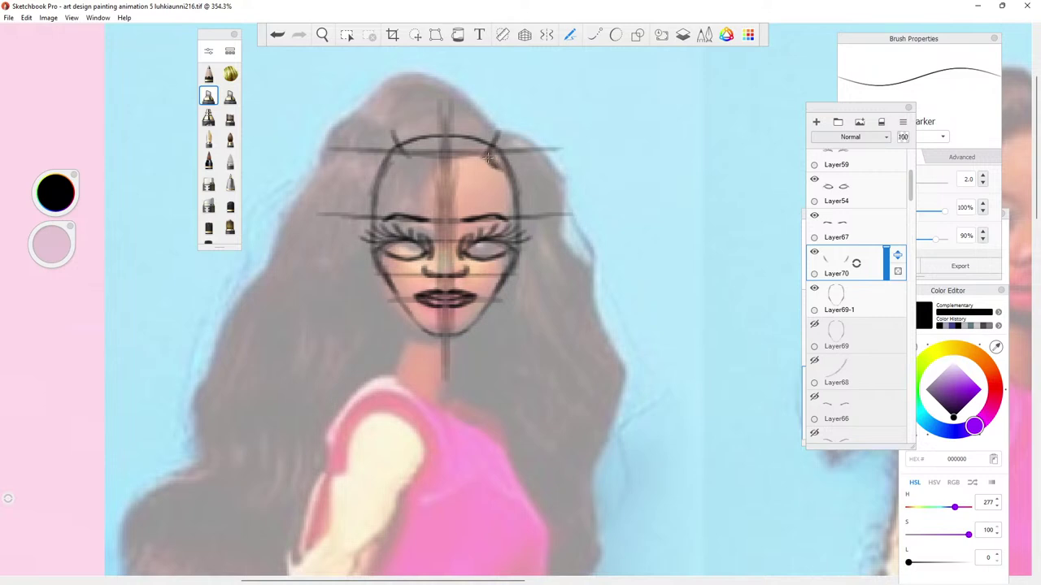
mouse_move(495, 166)
mouse_down()
mouse_move(517, 203)
mouse_move(511, 192)
mouse_up()
Trace the outer edge of the hair on the face's right side from the parting down, and undo the stray strokes beside it.
mouse_move(494, 136)
mouse_down()
mouse_move(527, 143)
mouse_move(560, 197)
mouse_move(560, 181)
mouse_move(570, 238)
mouse_move(559, 218)
mouse_move(560, 232)
mouse_move(587, 278)
mouse_move(583, 254)
mouse_move(597, 320)
mouse_move(620, 358)
mouse_move(604, 343)
mouse_move(617, 379)
mouse_move(620, 359)
mouse_move(604, 389)
mouse_move(610, 377)
mouse_move(622, 384)
mouse_move(600, 482)
mouse_move(593, 467)
mouse_move(596, 540)
mouse_up()
mouse_move(562, 224)
mouse_down()
mouse_move(743, 169)
mouse_move(616, 204)
mouse_up()
click(276, 35)
click(276, 35)
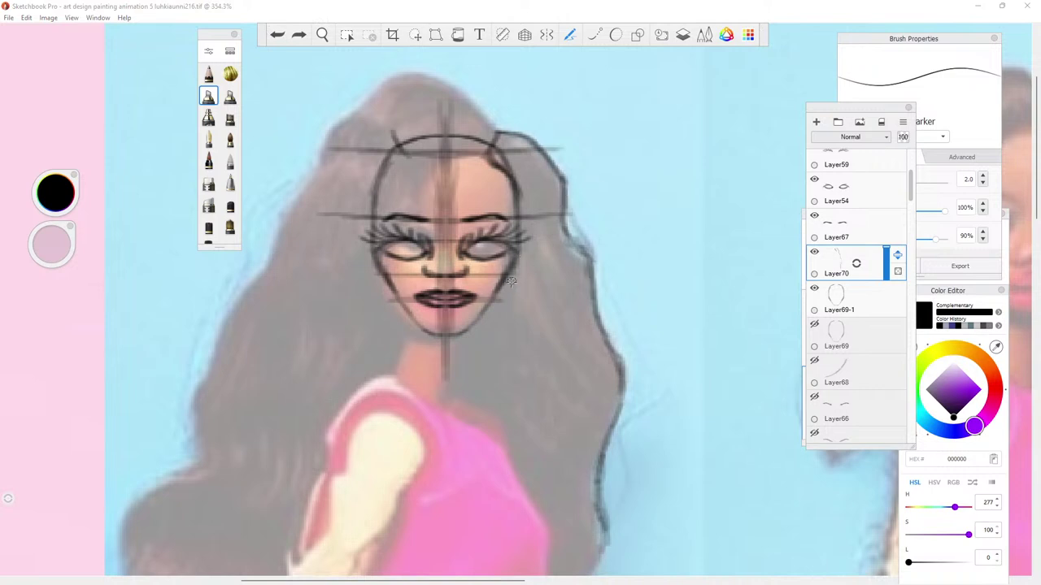
Trace the inner edge of the right-hand hair from the chin along neck and shoulder, and extend the outer edge to its lower end.
click(455, 354)
mouse_move(453, 338)
mouse_down()
mouse_move(473, 389)
mouse_move(461, 380)
mouse_move(498, 422)
mouse_move(551, 526)
mouse_up()
mouse_move(510, 455)
mouse_down()
mouse_move(549, 545)
mouse_move(543, 513)
mouse_move(551, 572)
mouse_up()
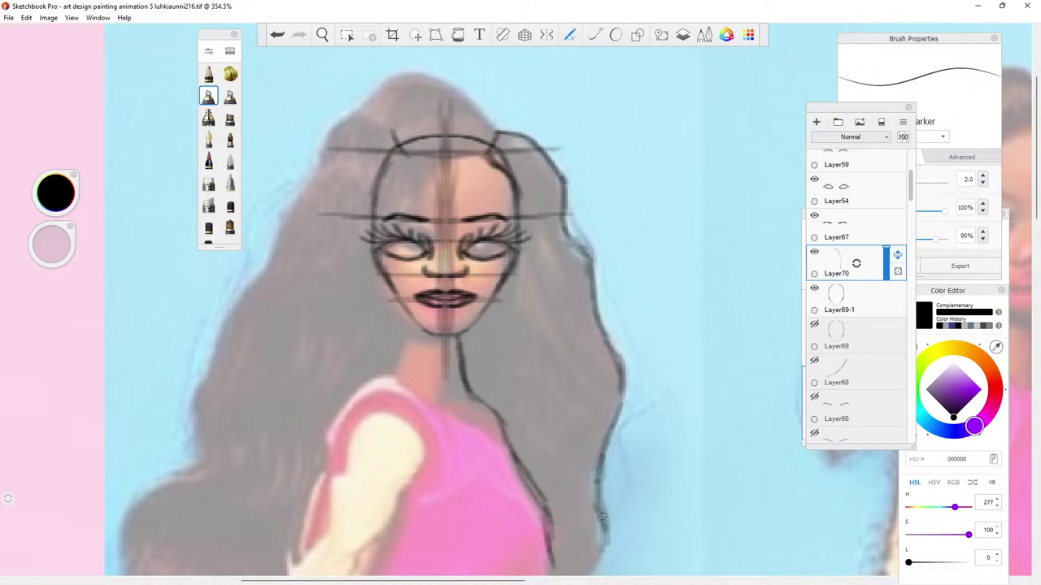
mouse_move(596, 502)
mouse_down()
mouse_move(604, 541)
mouse_move(591, 578)
mouse_up()
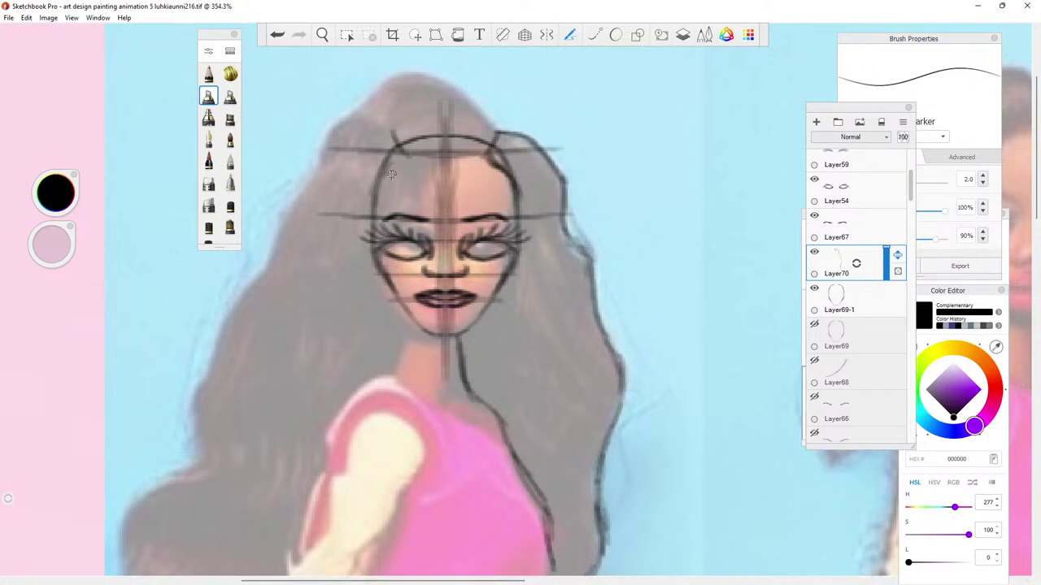
On a new layer above Layer70, draw the hair swept across the forehead and the crown outline from the parting over the top.
click(816, 123)
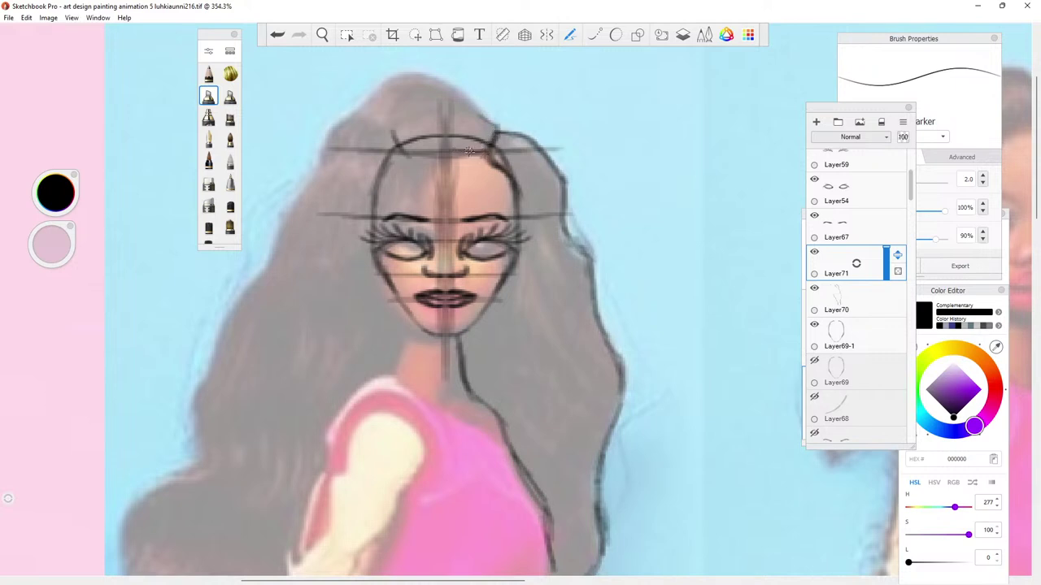
mouse_move(430, 165)
mouse_down()
mouse_move(383, 201)
mouse_move(379, 243)
mouse_move(358, 249)
mouse_move(370, 268)
mouse_move(354, 334)
mouse_up()
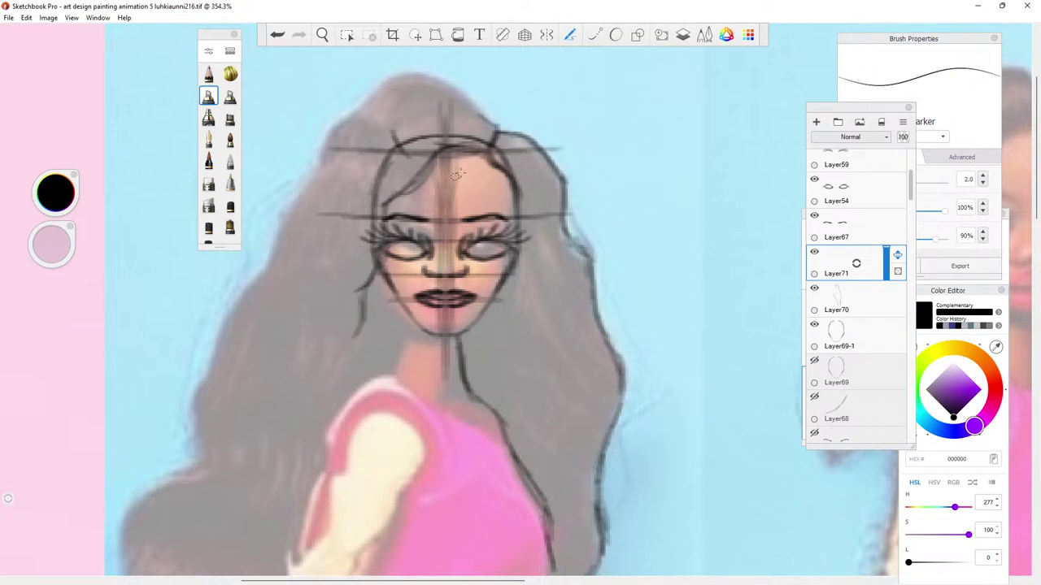
mouse_move(495, 132)
mouse_down()
mouse_move(468, 98)
mouse_move(426, 75)
mouse_move(448, 92)
mouse_move(394, 89)
mouse_up()
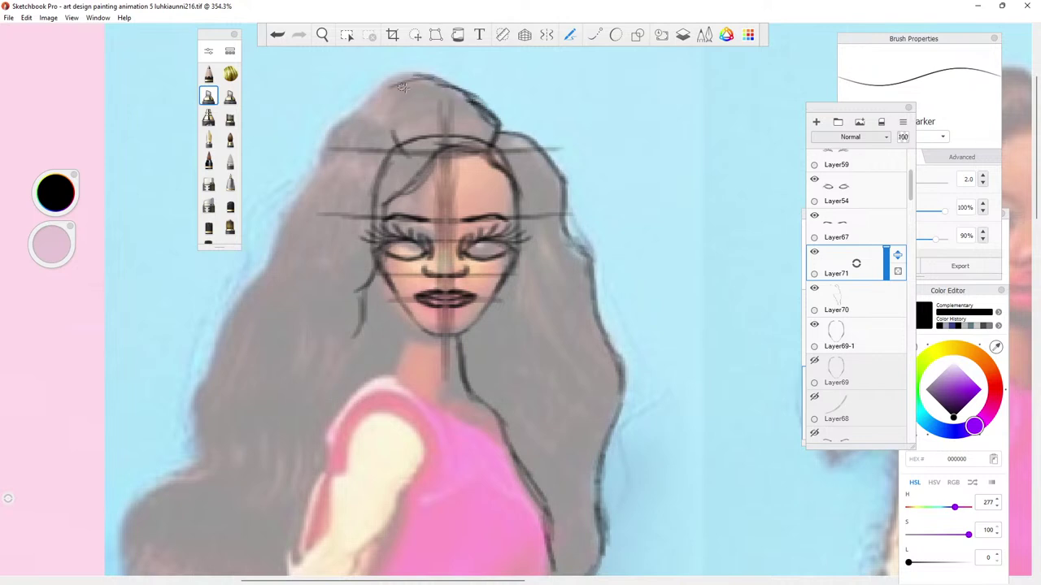
Trace the outer edge of the left-hand hair from the crown down along its waves to the wide curl at the lower end.
mouse_move(479, 112)
mouse_down()
mouse_move(403, 76)
mouse_move(434, 82)
mouse_move(355, 109)
mouse_move(403, 81)
mouse_move(386, 86)
mouse_move(330, 135)
mouse_move(368, 97)
mouse_move(241, 293)
mouse_move(258, 276)
mouse_move(262, 298)
mouse_move(258, 281)
mouse_move(236, 326)
mouse_move(242, 305)
mouse_move(237, 370)
mouse_up()
drag(236, 313, 211, 403)
drag(219, 357, 181, 435)
drag(229, 318, 205, 421)
drag(228, 336, 196, 457)
drag(203, 387, 174, 475)
drag(203, 440, 120, 537)
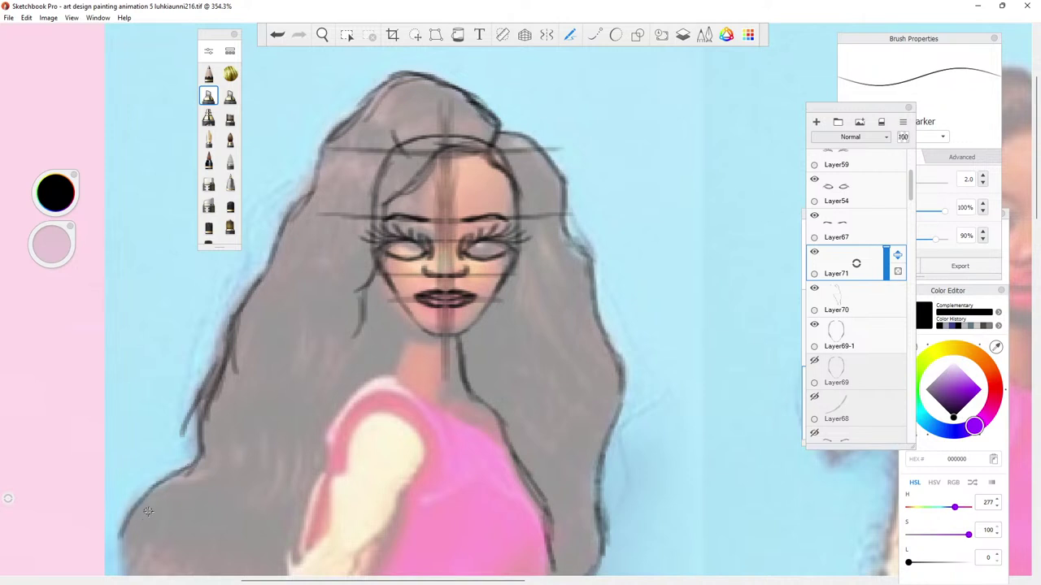
drag(147, 500, 124, 568)
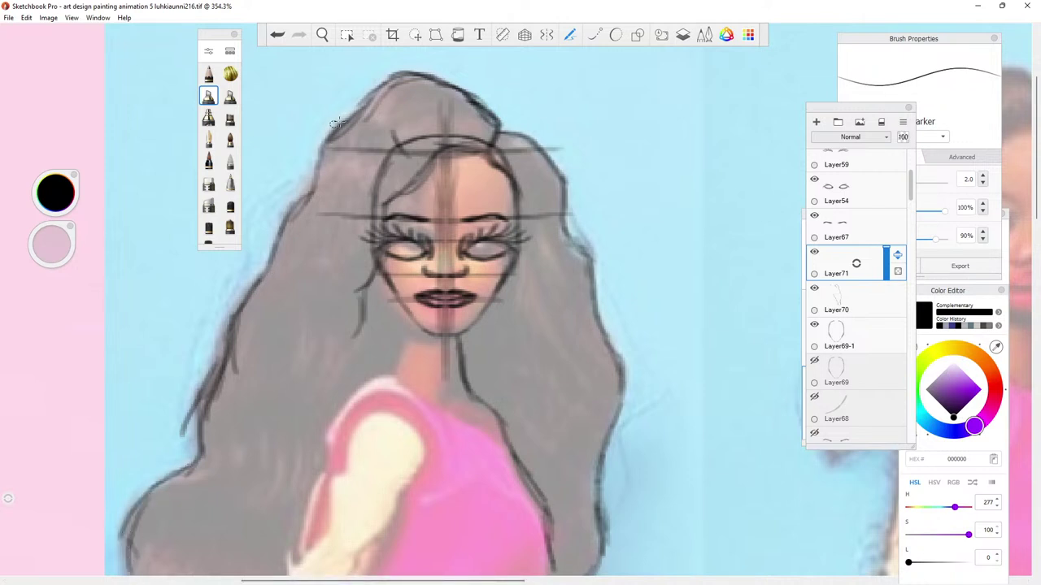
Continue the left-hand hair outline around the lower curl and finish its underside with short pointed hair tips.
click(322, 34)
drag(423, 411, 496, 287)
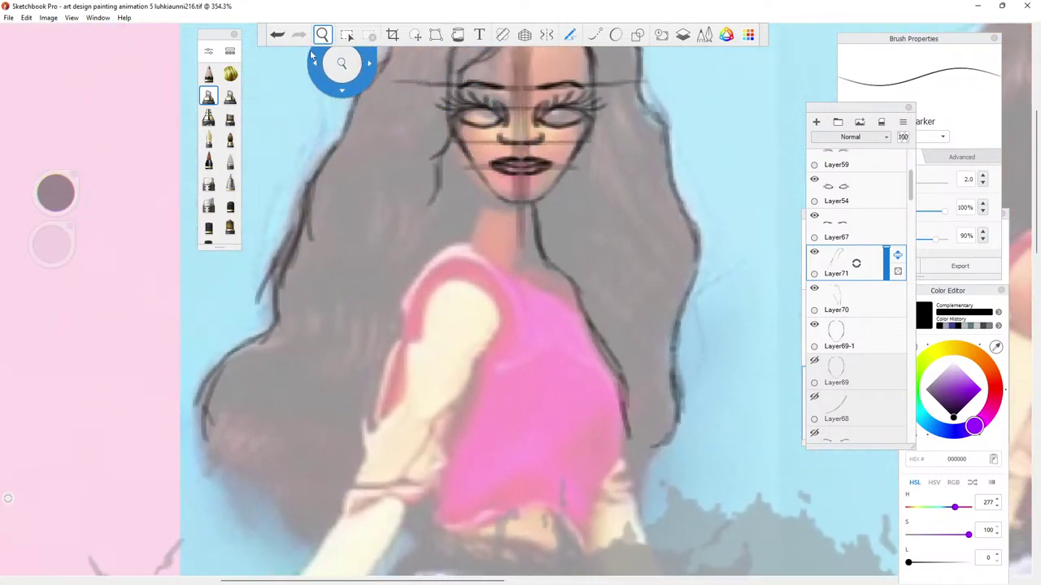
click(328, 63)
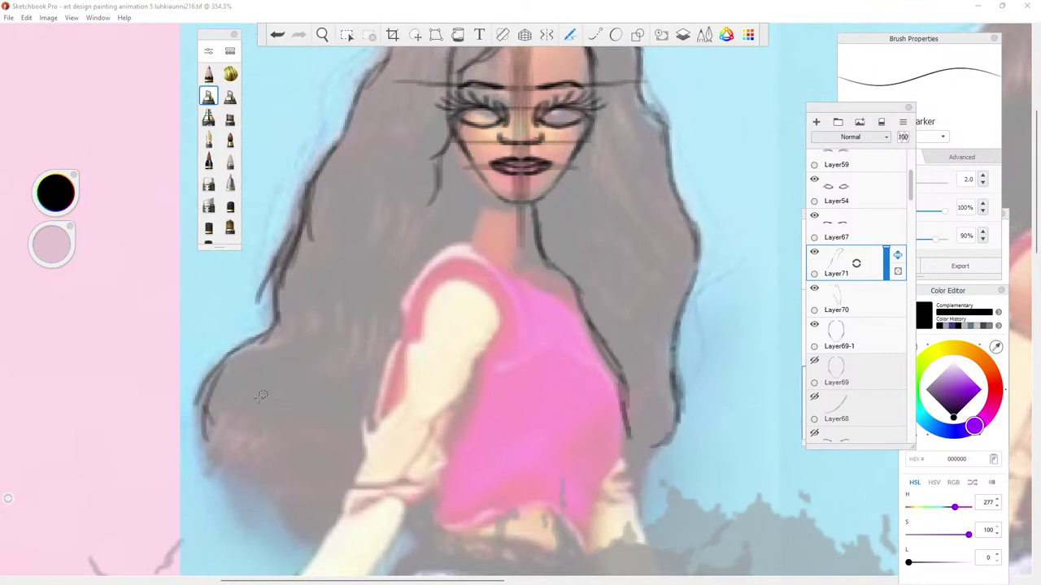
mouse_move(223, 424)
mouse_down()
mouse_move(208, 446)
mouse_move(203, 436)
mouse_move(210, 468)
mouse_move(219, 476)
mouse_move(238, 459)
mouse_move(250, 510)
mouse_move(263, 477)
mouse_move(283, 514)
mouse_move(319, 527)
mouse_move(286, 537)
mouse_move(273, 522)
mouse_move(298, 509)
mouse_move(273, 520)
mouse_move(307, 503)
mouse_up()
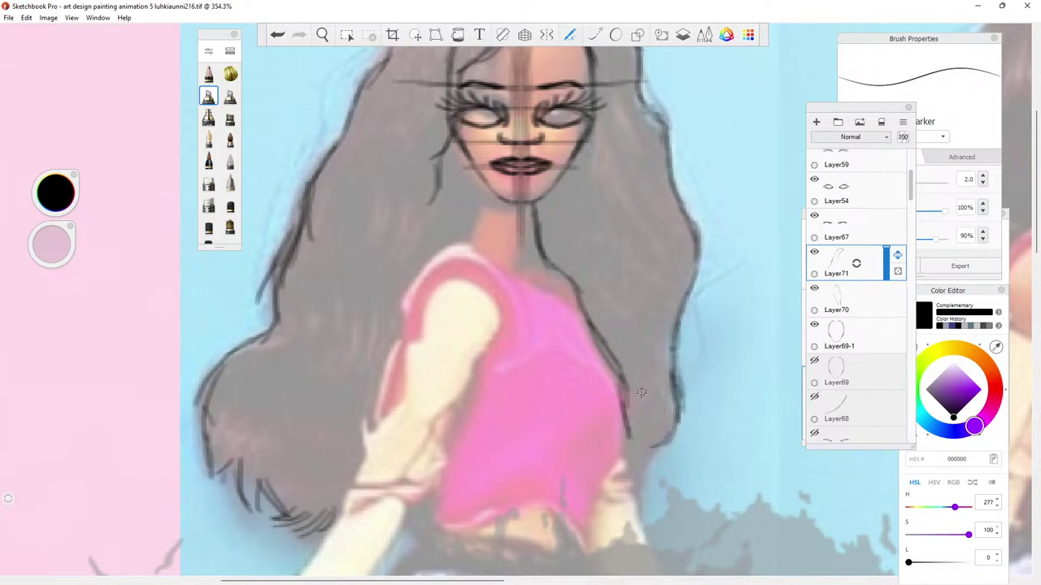
On Layer70, close the lower end of the right-hand hair with short pointed strands.
click(865, 287)
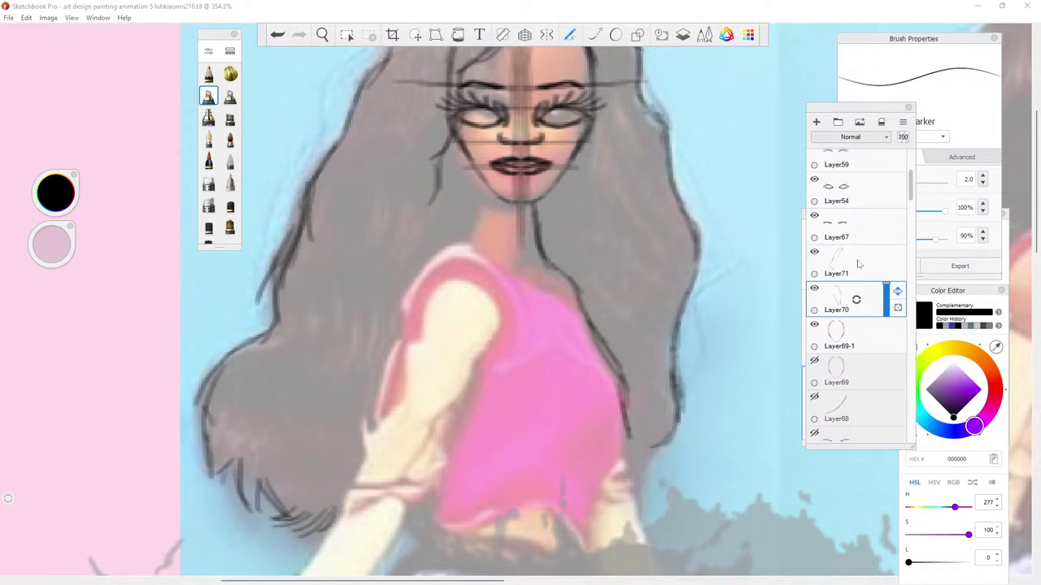
mouse_move(640, 472)
mouse_down()
mouse_move(658, 443)
mouse_move(628, 492)
mouse_up()
mouse_move(627, 428)
mouse_down()
mouse_move(625, 482)
mouse_move(642, 456)
mouse_move(618, 488)
mouse_move(642, 460)
mouse_move(618, 489)
mouse_move(652, 476)
mouse_up()
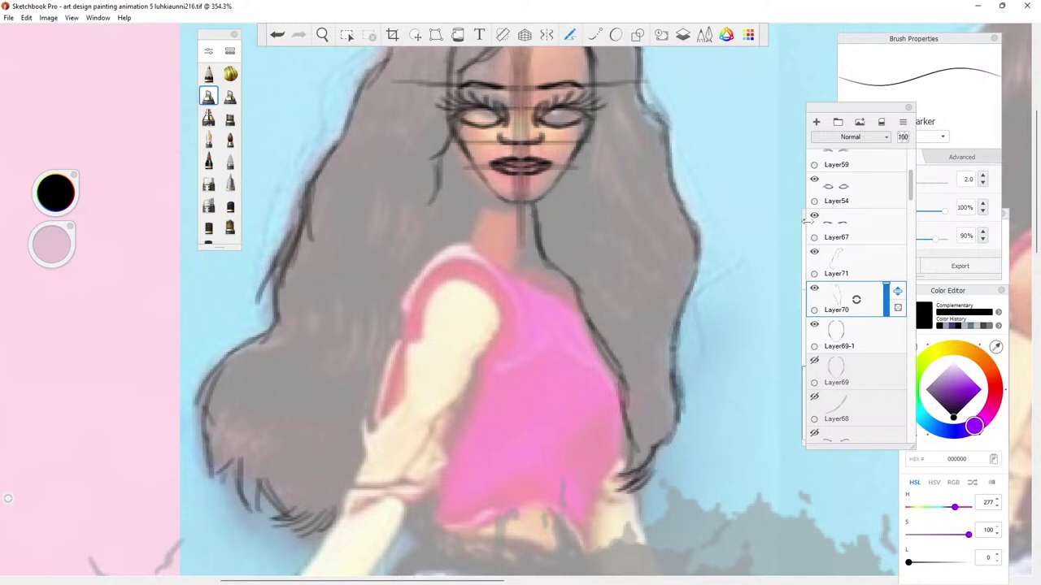
Duplicate Layer71 and hide the copy.
click(835, 262)
drag(831, 262, 813, 254)
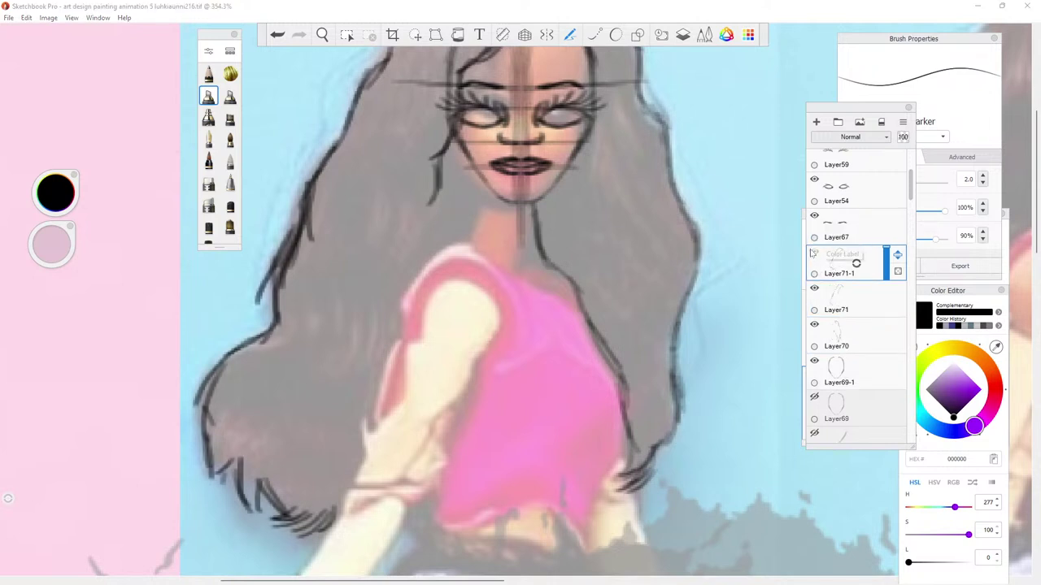
click(813, 254)
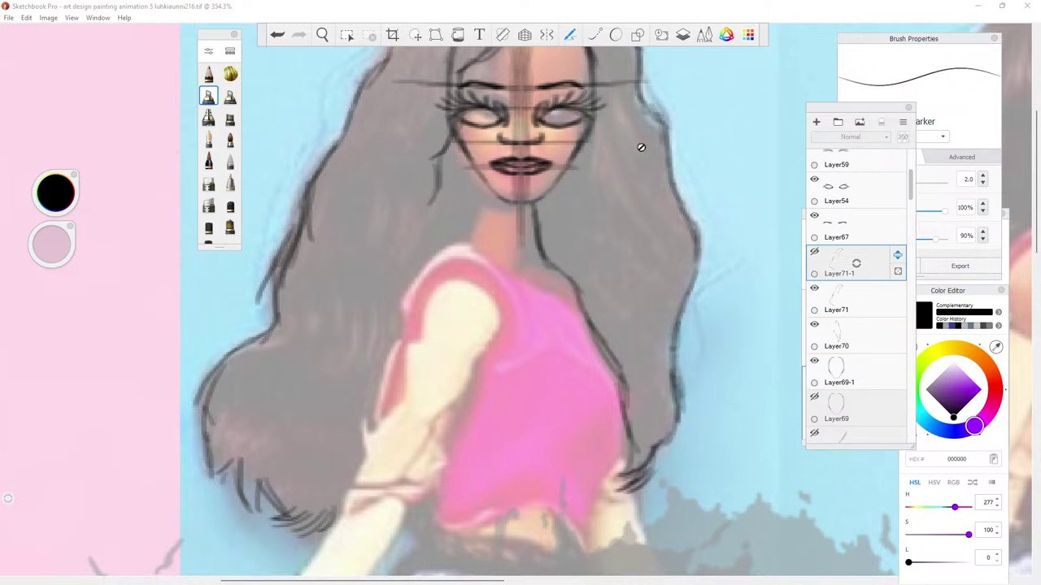
On Layer71, trace the inner edge of the left-hand hair from the neck along shoulder and upper arm to the lower tips.
click(858, 294)
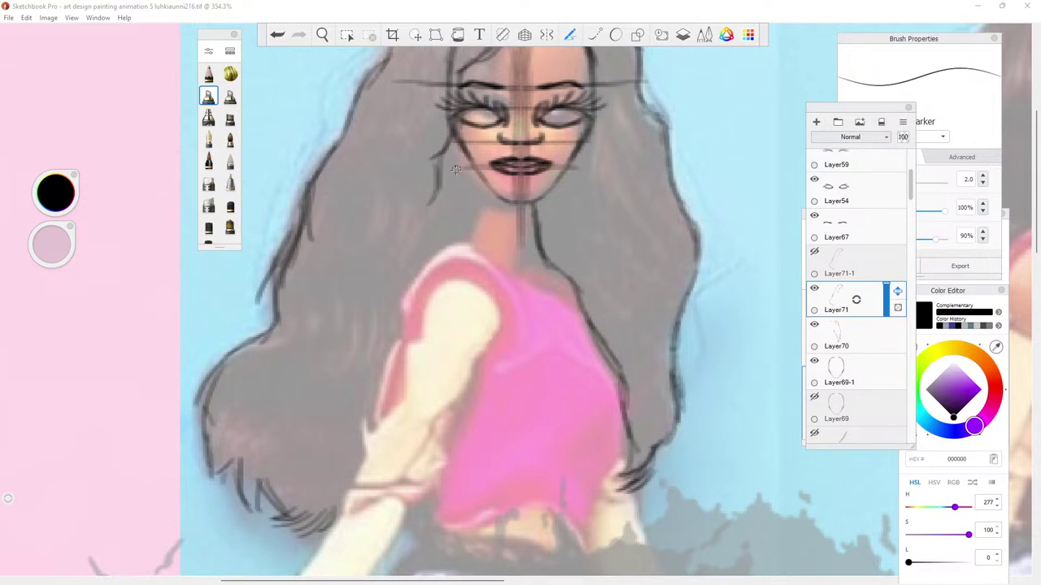
click(463, 234)
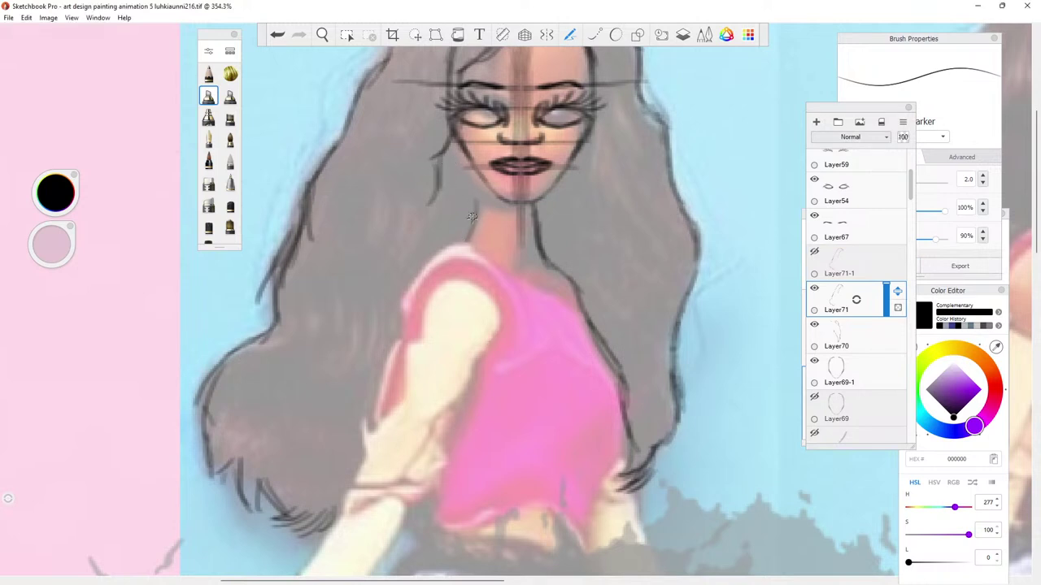
drag(430, 255, 411, 321)
drag(415, 277, 386, 365)
drag(394, 305, 371, 357)
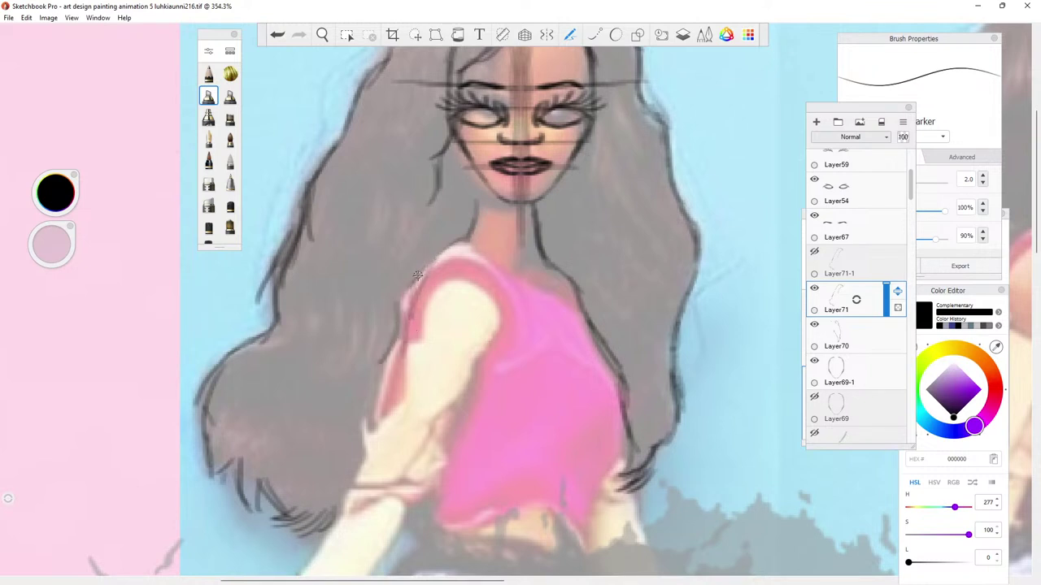
drag(425, 259, 375, 359)
drag(402, 312, 381, 398)
drag(392, 350, 394, 439)
mouse_move(376, 354)
mouse_down()
mouse_move(354, 426)
mouse_move(358, 462)
mouse_up()
mouse_move(349, 368)
mouse_down()
mouse_move(367, 437)
mouse_move(324, 530)
mouse_up()
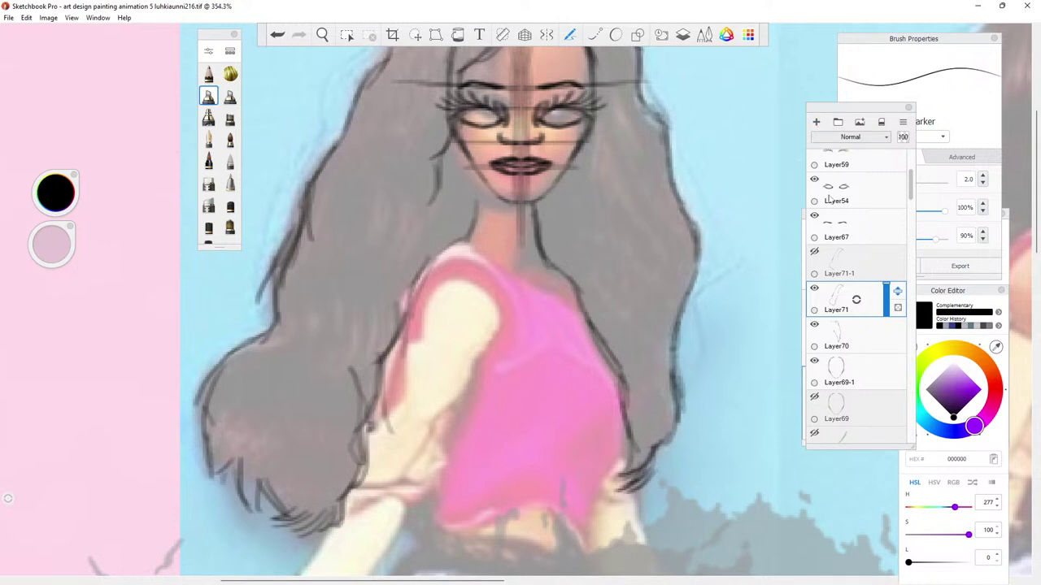
Add a layer above Layer71 and draw the top's curved neckline and the right side of the neck.
click(817, 122)
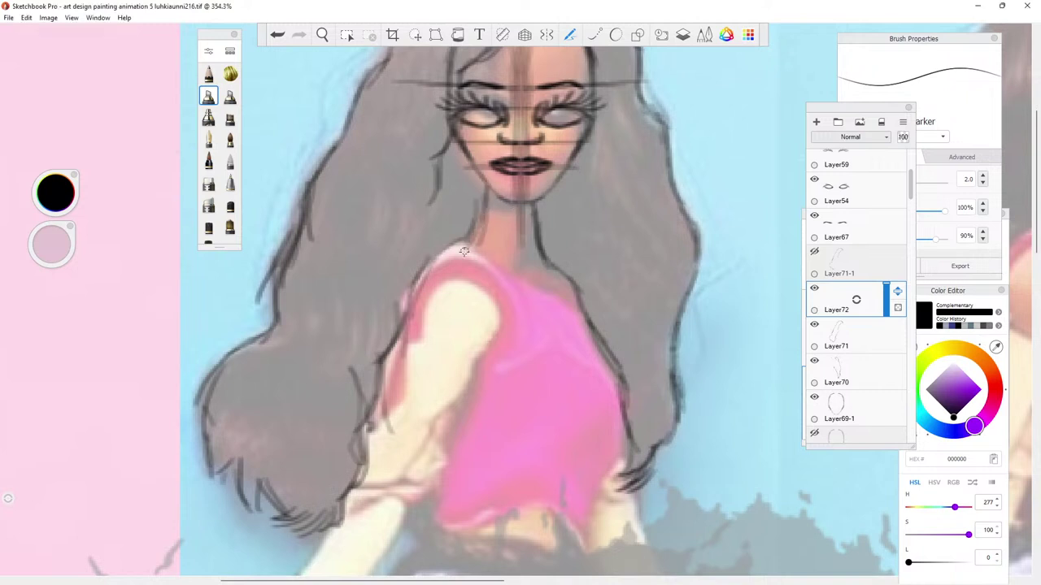
drag(475, 242, 550, 296)
drag(496, 259, 551, 297)
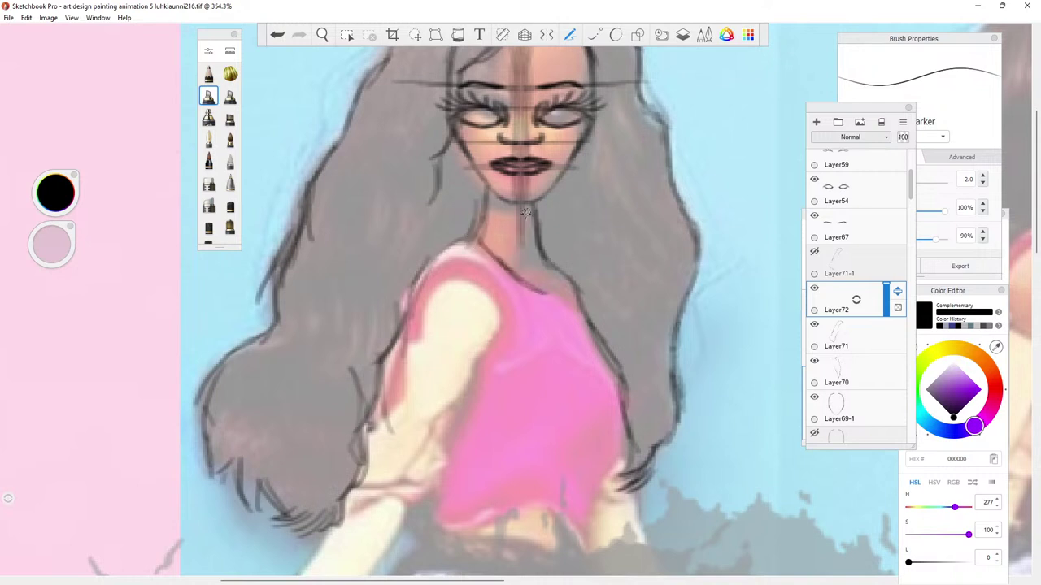
drag(536, 197, 540, 260)
mouse_move(534, 225)
mouse_down()
mouse_move(533, 253)
mouse_move(556, 263)
mouse_move(532, 258)
mouse_move(549, 268)
mouse_move(481, 265)
mouse_move(502, 286)
mouse_move(551, 288)
mouse_move(525, 287)
mouse_move(545, 272)
mouse_up()
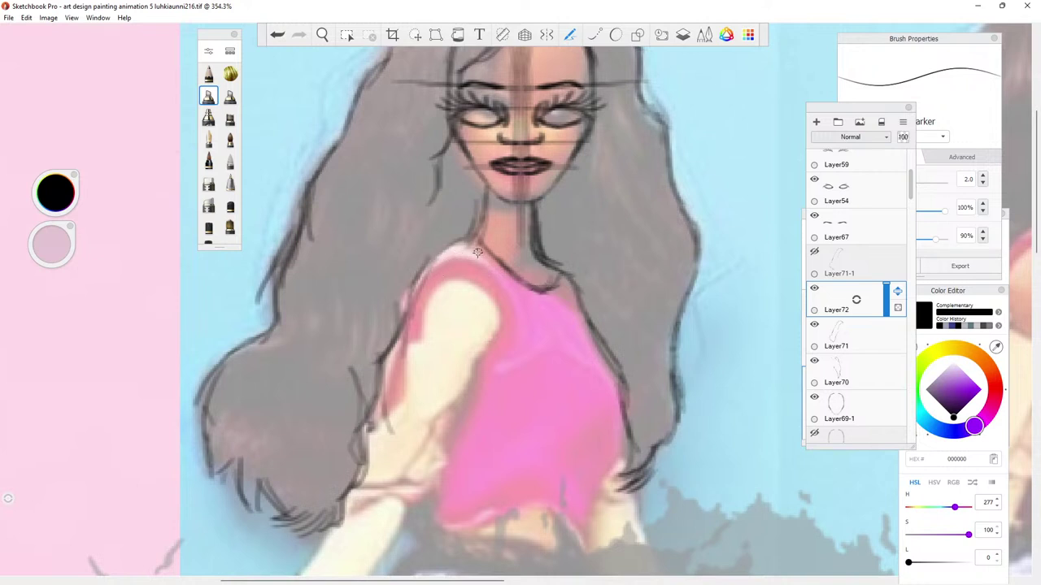
Trace the left shoulder and both edges of the left arm's sleeve down to its cuff.
drag(484, 250, 460, 238)
mouse_move(463, 236)
mouse_down()
mouse_move(478, 242)
mouse_move(452, 240)
mouse_move(411, 283)
mouse_up()
mouse_move(439, 250)
mouse_down()
mouse_move(408, 286)
mouse_move(386, 356)
mouse_up()
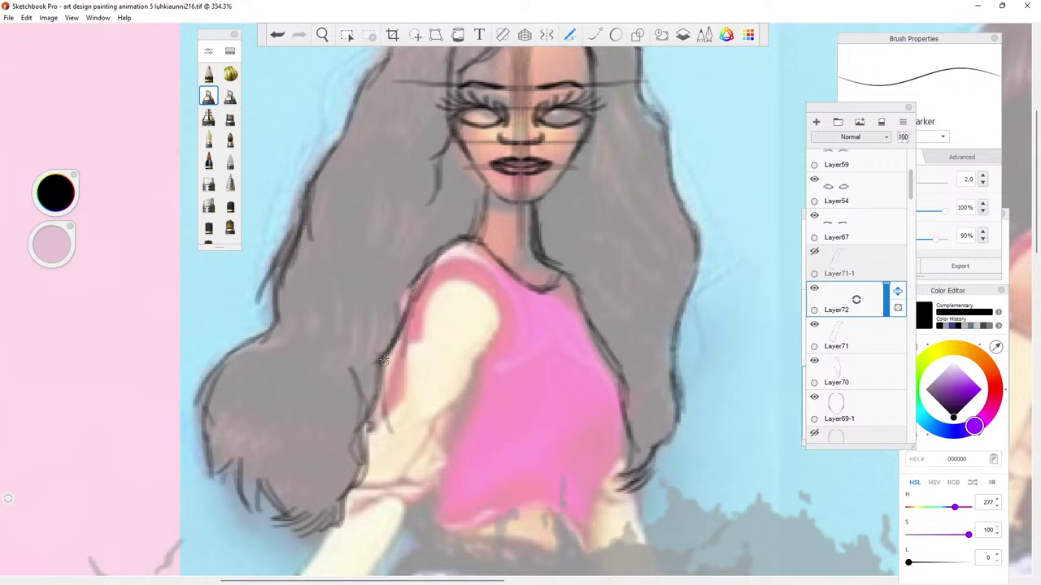
drag(406, 301, 364, 404)
drag(390, 330, 372, 432)
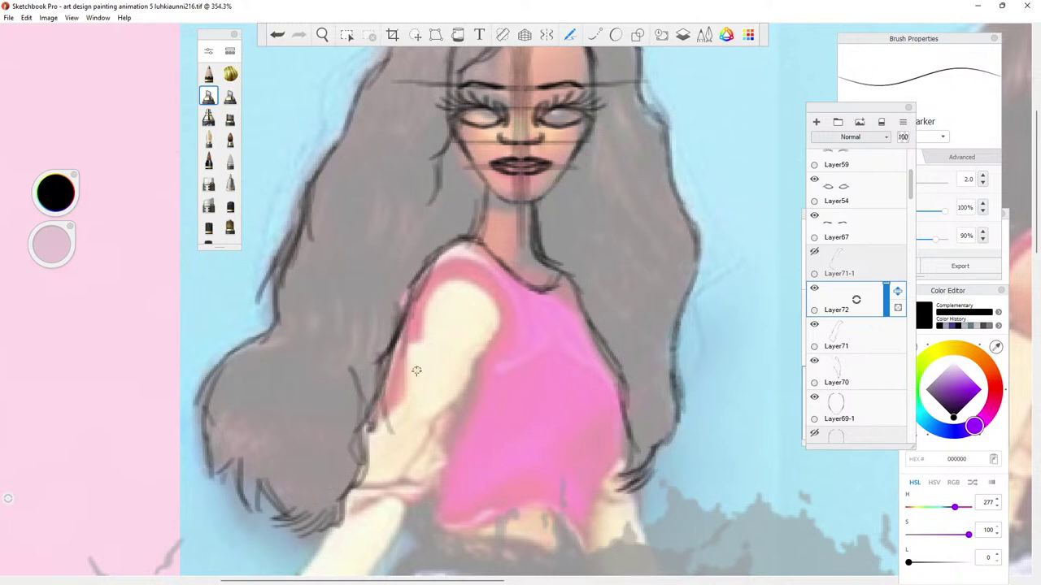
mouse_move(449, 425)
mouse_down()
mouse_move(435, 476)
mouse_move(380, 571)
mouse_up()
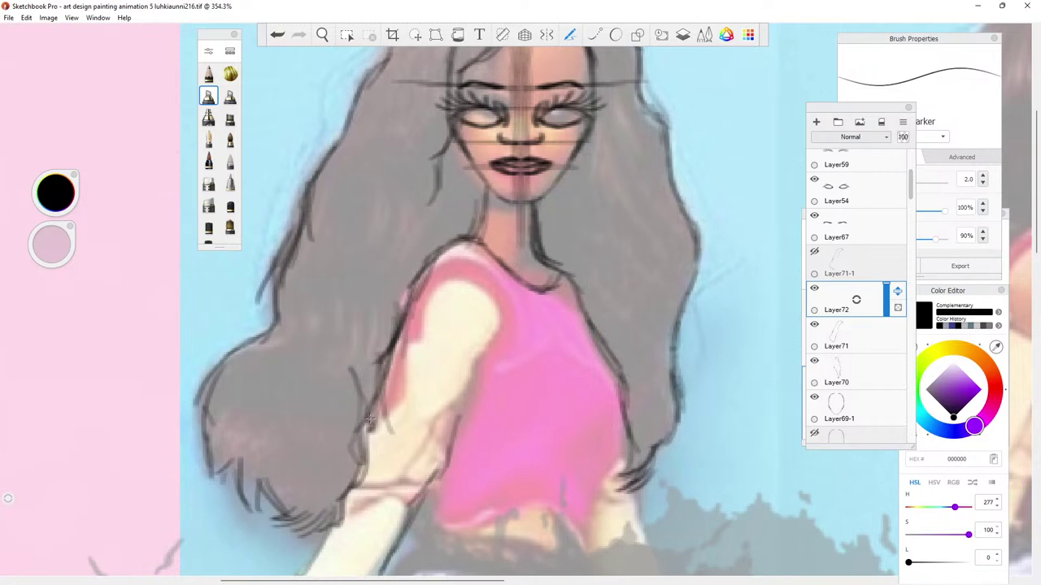
click(322, 34)
drag(423, 209, 352, 74)
click(325, 32)
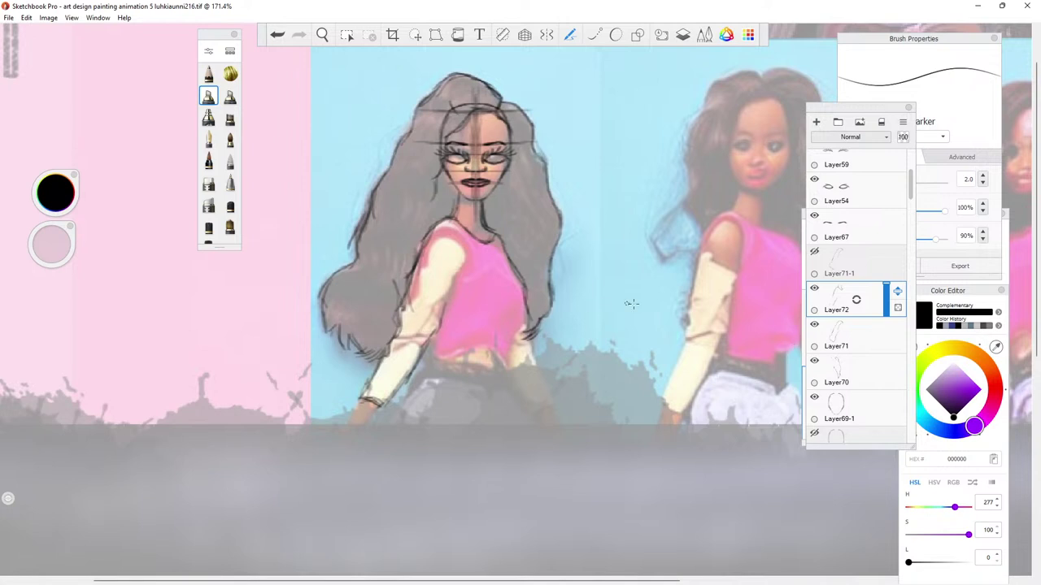
Add a layer directly above Layer71 and outline the doll's two hands below the sleeves.
click(853, 335)
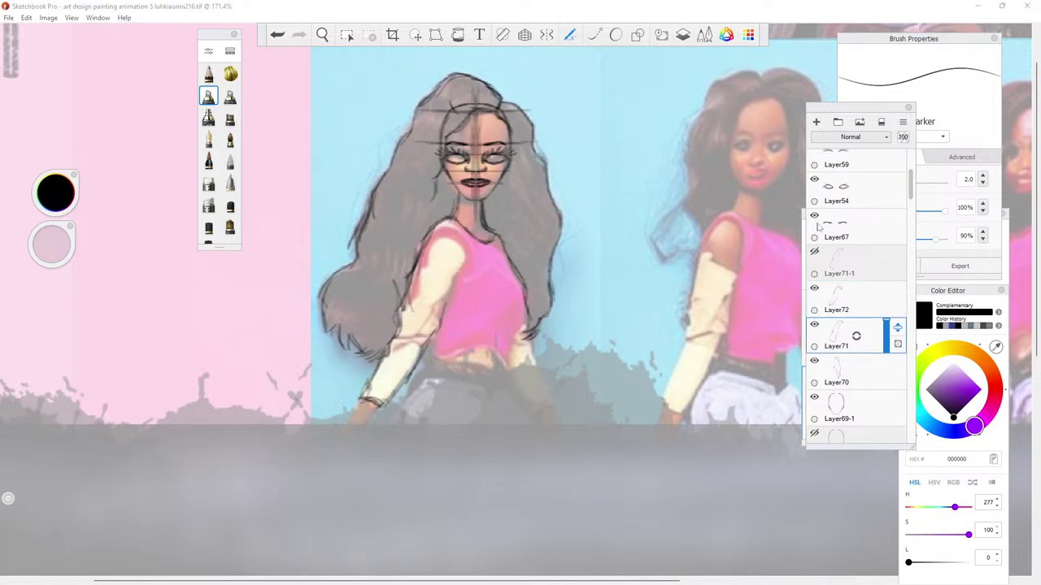
click(816, 122)
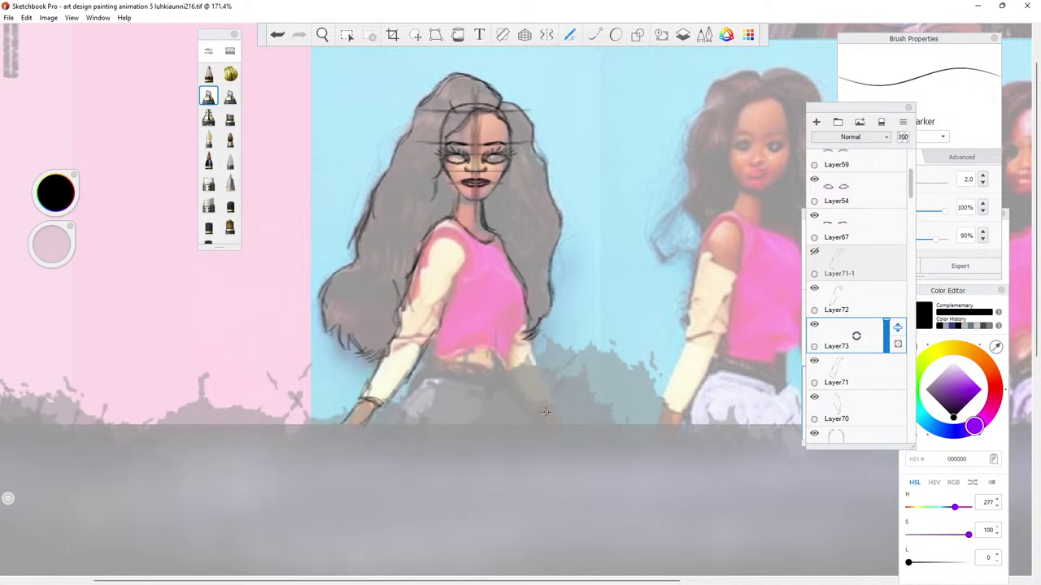
drag(547, 404, 570, 436)
Add two empty layers above Layer73 and outline the right sleeve with its cuff on Layer74.
click(812, 120)
click(815, 121)
click(814, 361)
click(813, 361)
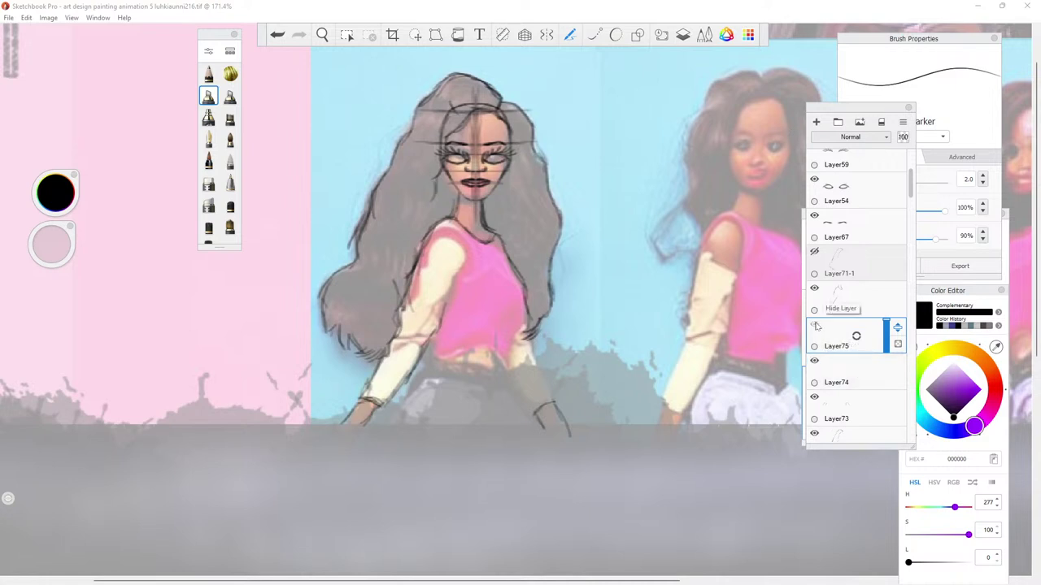
click(814, 323)
click(814, 323)
click(837, 372)
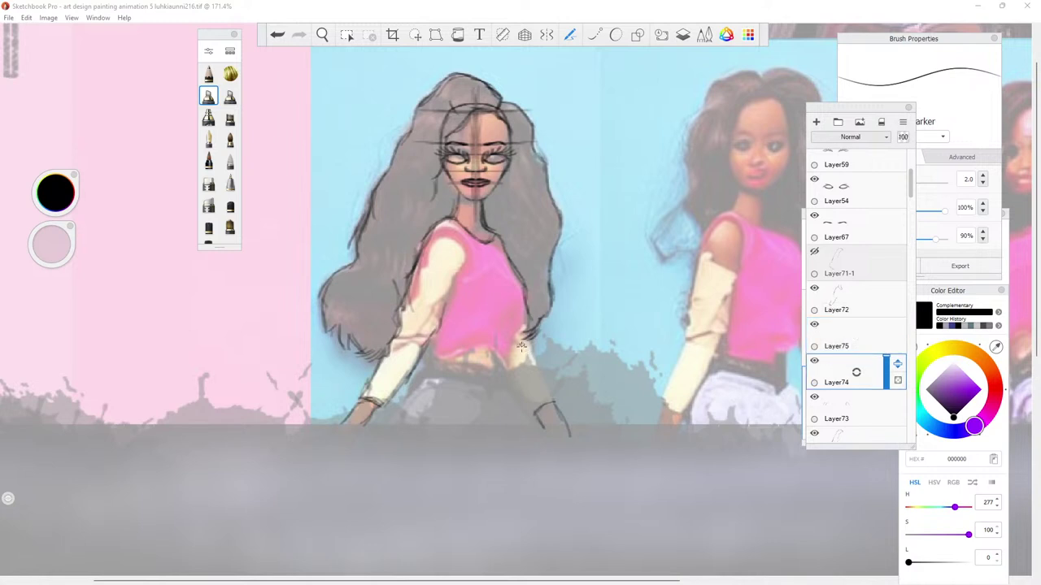
mouse_move(527, 404)
mouse_down()
mouse_move(496, 349)
mouse_move(538, 370)
mouse_move(550, 392)
mouse_move(540, 409)
mouse_move(553, 405)
mouse_move(538, 407)
mouse_move(547, 392)
mouse_up()
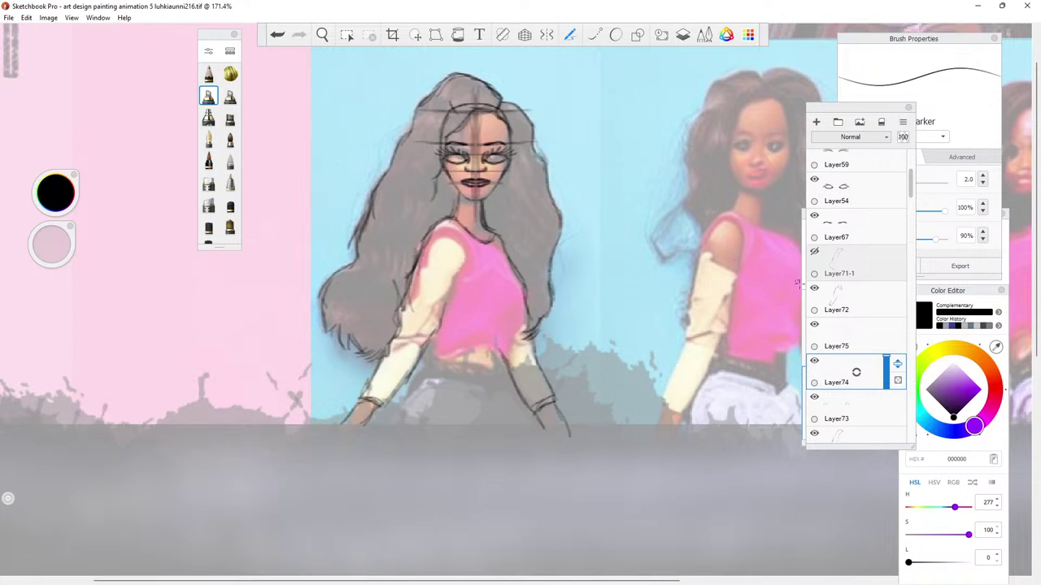
On Layer75, draw the pink top's chest fold and hem, the bare waist's sides and the waistband line.
click(843, 339)
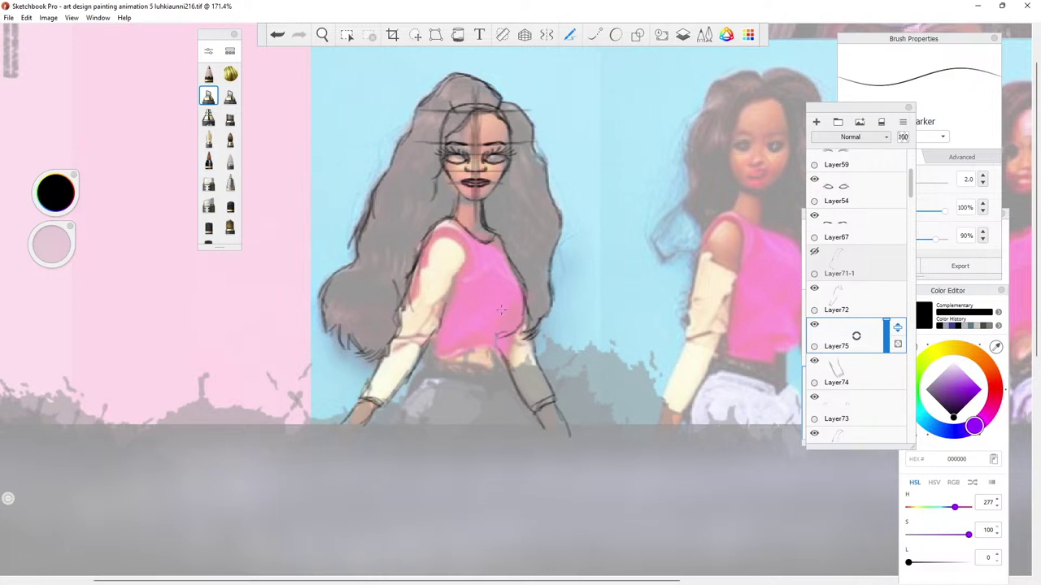
drag(505, 288, 504, 300)
drag(493, 356, 496, 381)
mouse_move(438, 343)
mouse_down()
mouse_move(433, 381)
mouse_move(433, 359)
mouse_move(492, 381)
mouse_move(431, 380)
mouse_move(456, 376)
mouse_move(437, 370)
mouse_move(486, 379)
mouse_move(512, 433)
mouse_move(488, 408)
mouse_up()
drag(468, 414, 468, 396)
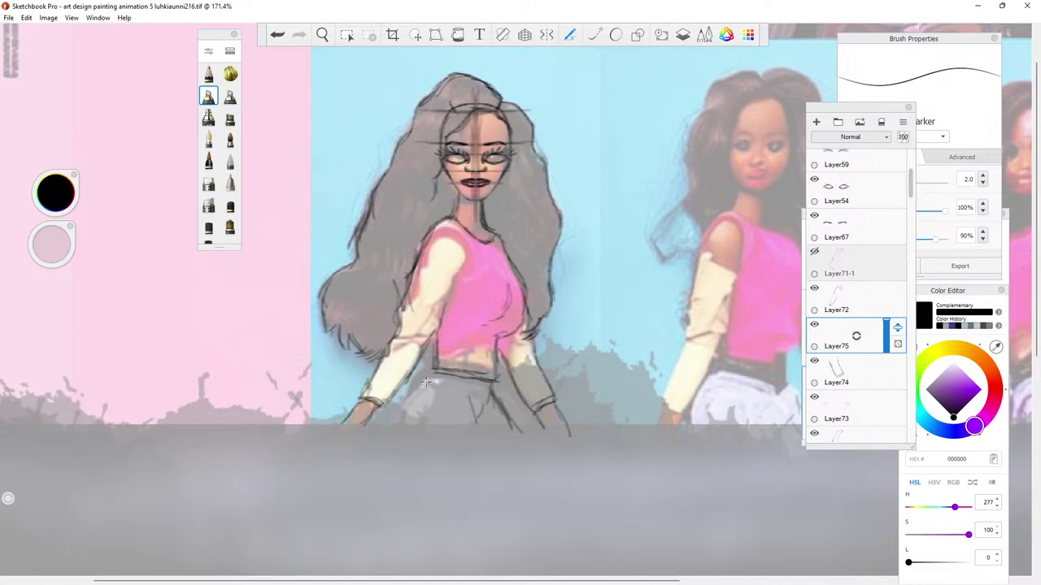
Outline the trousers below the waistband with the outer hip lines and inner leg lines, darkening the right leg and crotch folds.
drag(426, 375, 394, 451)
mouse_move(411, 397)
mouse_down()
mouse_move(403, 431)
mouse_move(398, 421)
mouse_up()
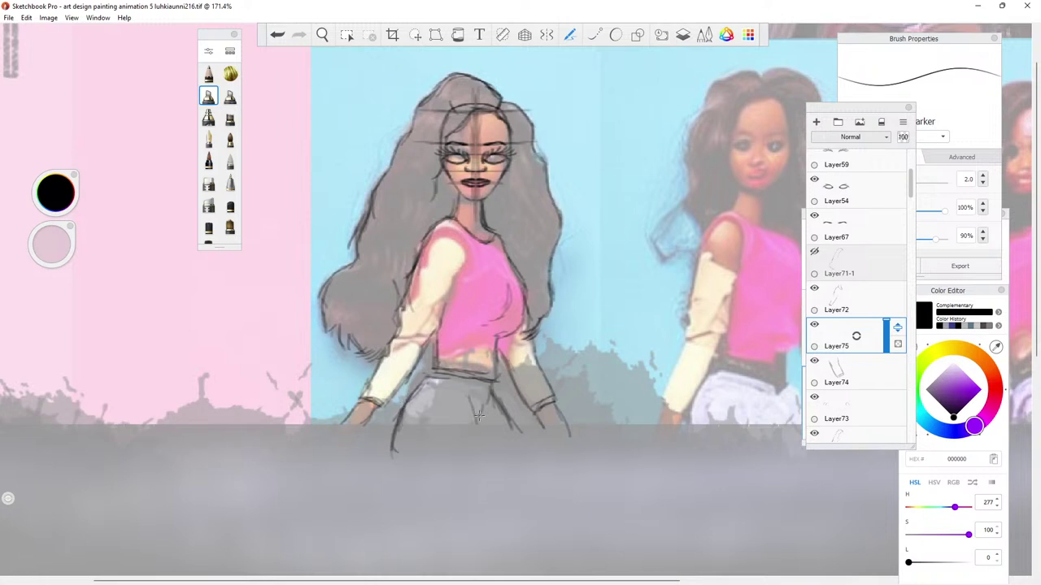
drag(473, 423, 485, 448)
drag(491, 404, 540, 454)
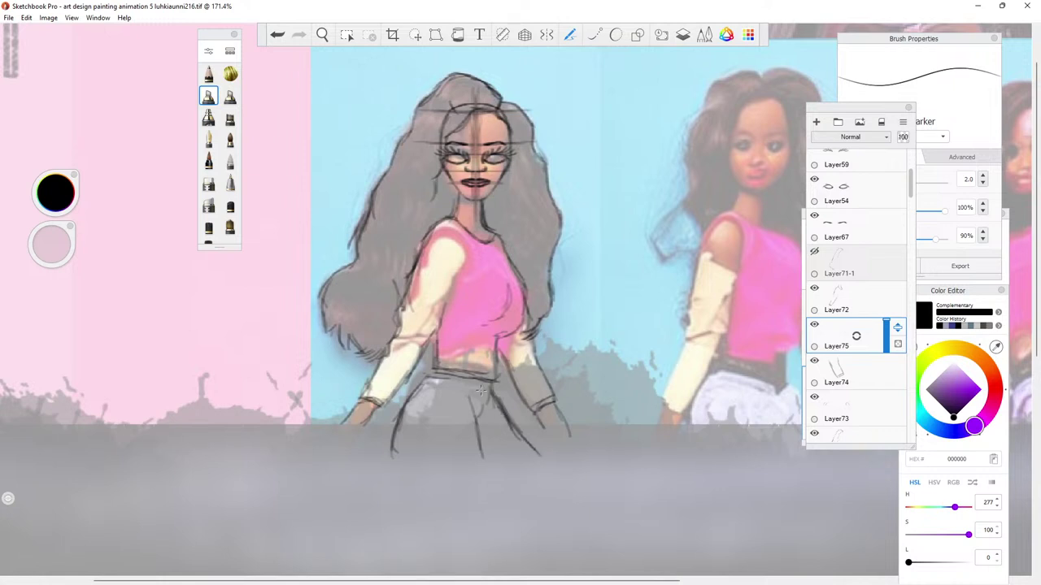
drag(492, 389, 534, 448)
drag(394, 440, 402, 459)
drag(465, 392, 481, 457)
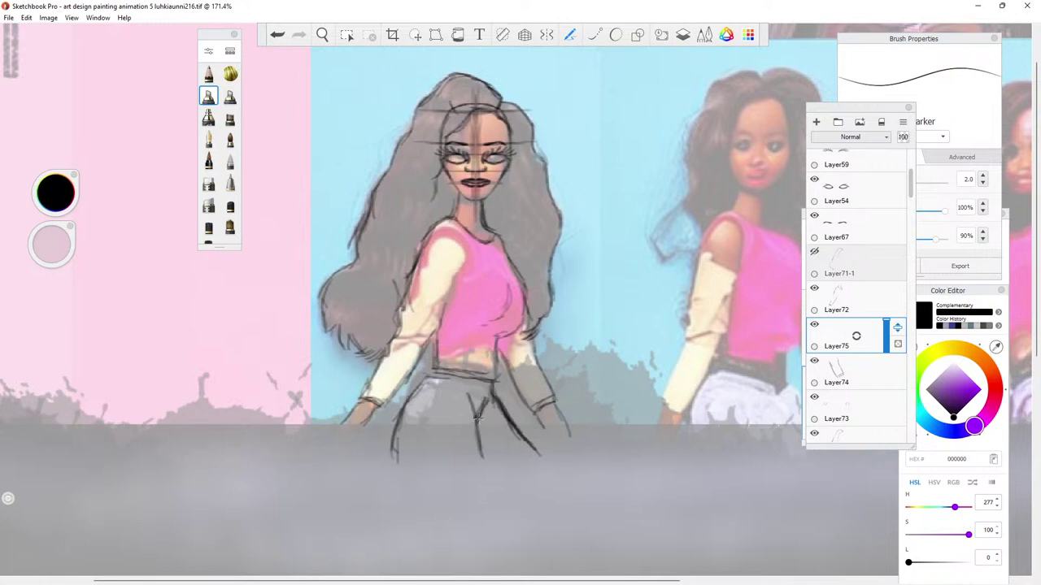
drag(485, 401, 473, 391)
Duplicate Layer75 containing the waist and trouser lines.
click(815, 325)
click(815, 325)
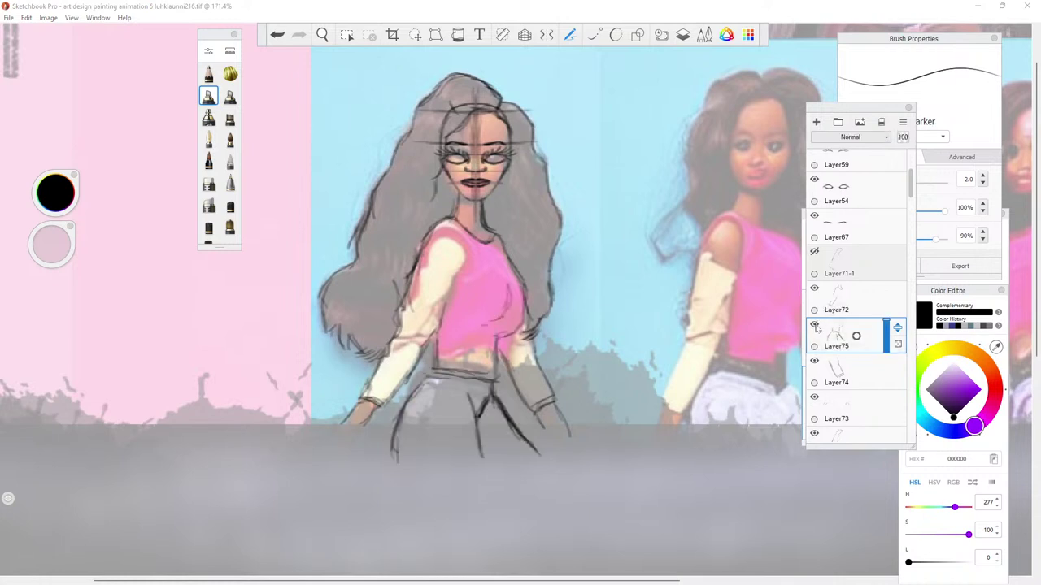
click(829, 332)
click(809, 324)
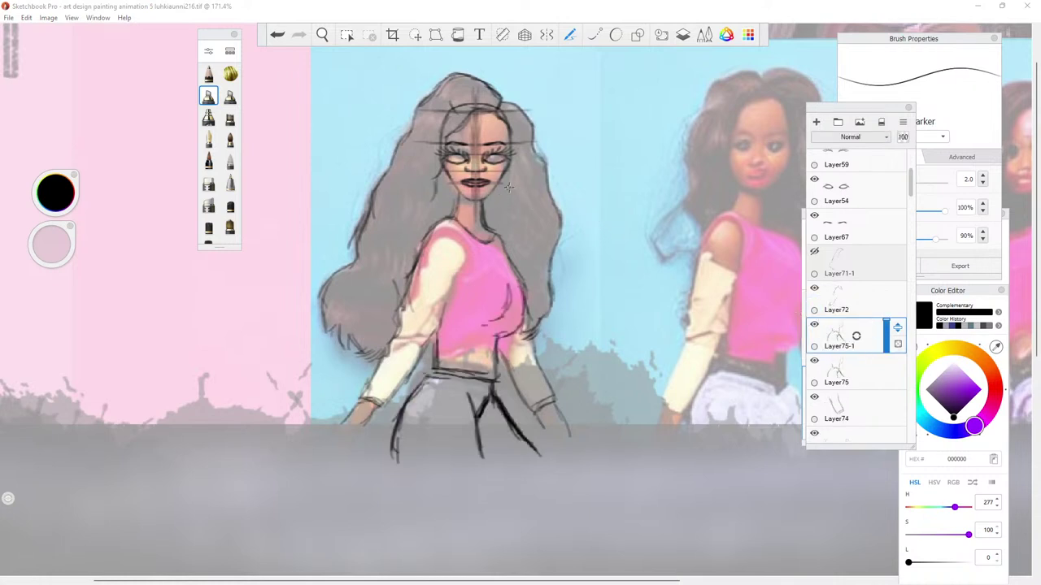
Hide the original Layer75 and compare the line work by toggling the visibility of Layer71-1 and Layer72.
click(814, 361)
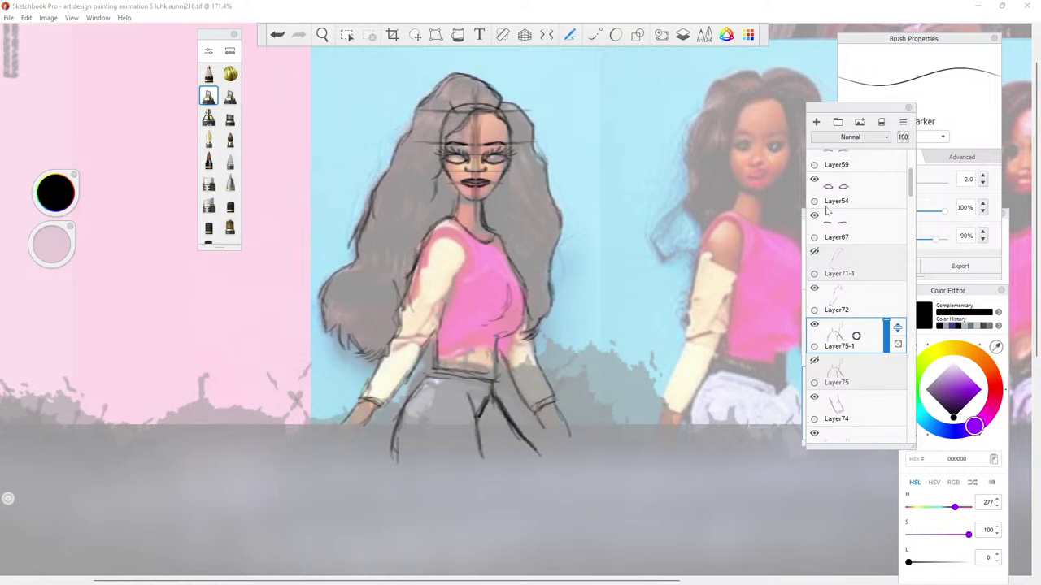
click(814, 252)
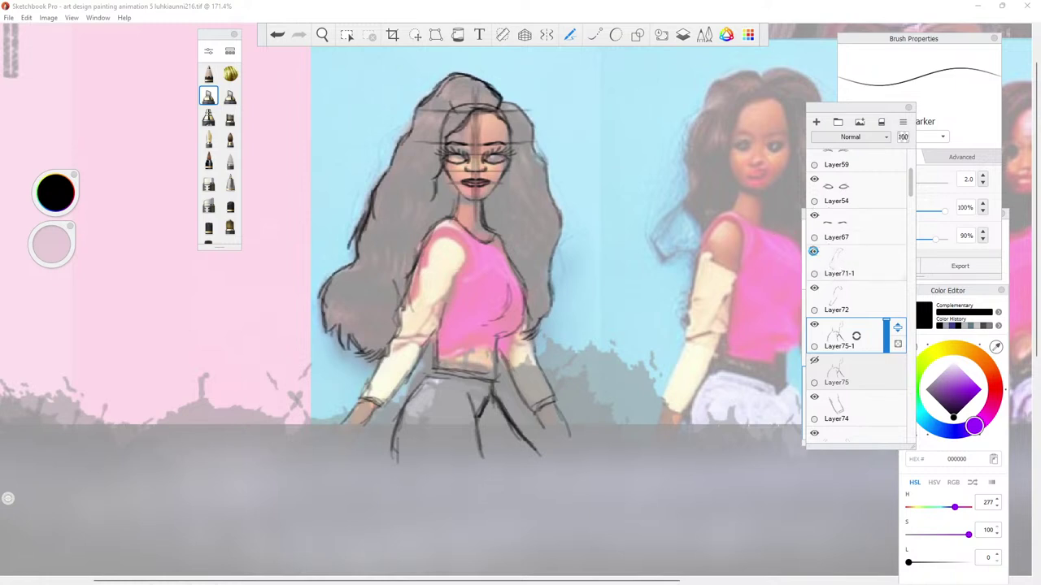
click(814, 254)
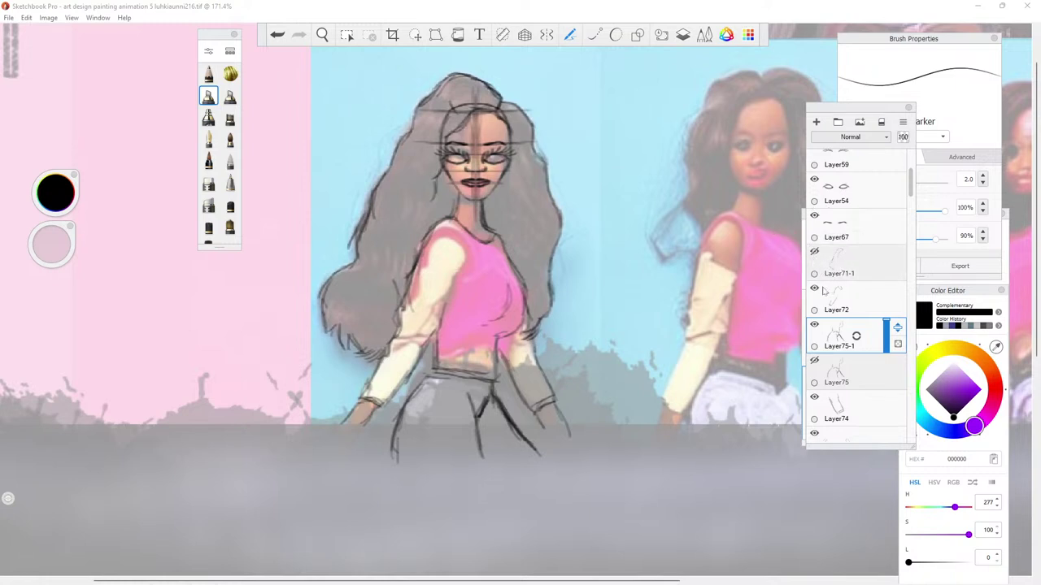
click(815, 288)
click(816, 288)
Handwrite the artist's @ handle in black on Layer65, over the pink background beside the first doll, and make Layer62 active.
drag(909, 180, 911, 164)
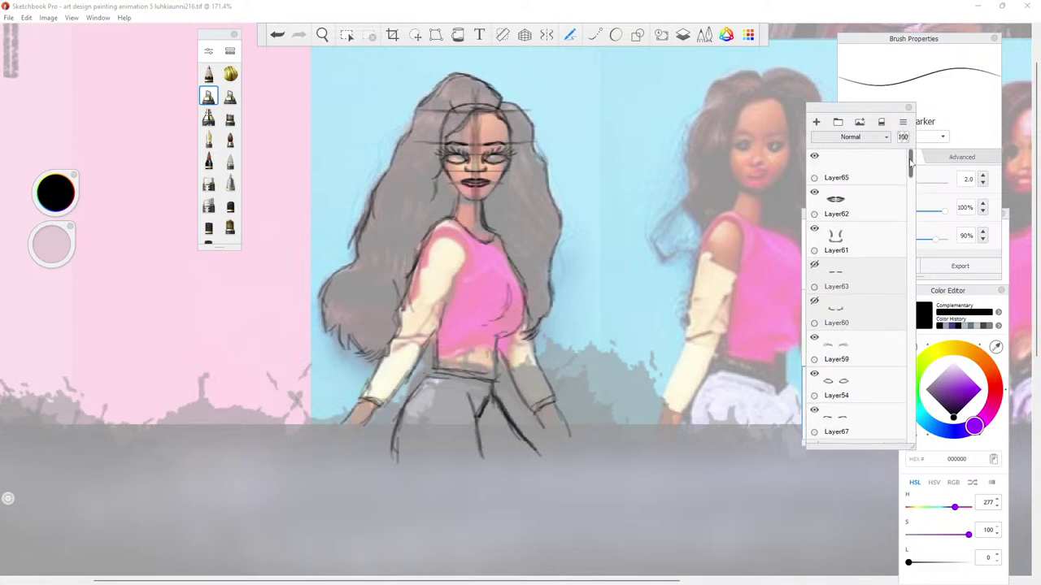
click(824, 170)
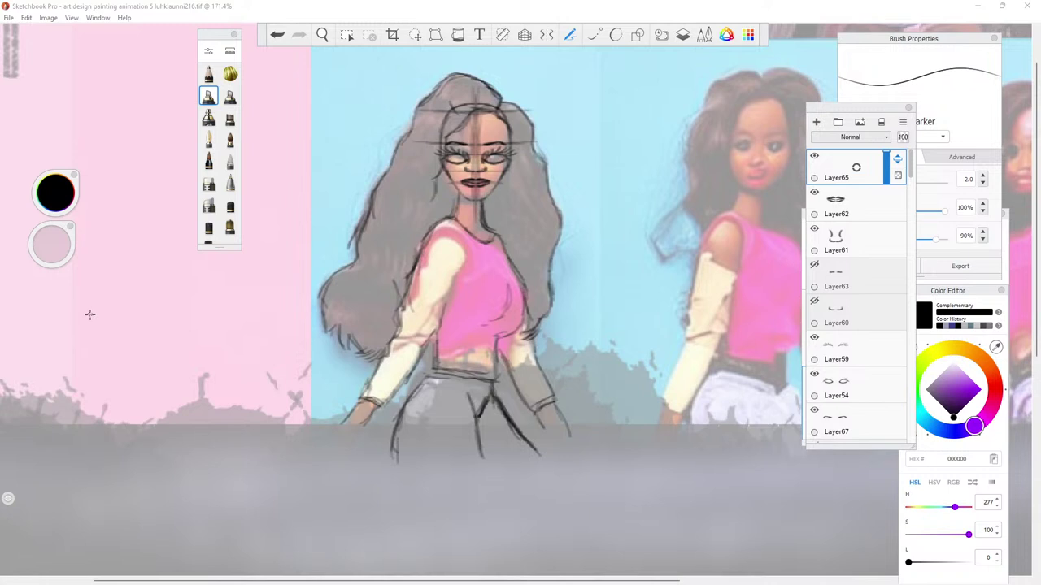
mouse_move(68, 330)
mouse_down()
mouse_move(49, 341)
mouse_move(77, 350)
mouse_up()
mouse_move(88, 309)
mouse_down()
mouse_move(94, 342)
mouse_move(111, 317)
mouse_move(139, 322)
mouse_move(145, 335)
mouse_move(143, 324)
mouse_move(156, 334)
mouse_move(206, 333)
mouse_move(204, 320)
mouse_move(225, 340)
mouse_up()
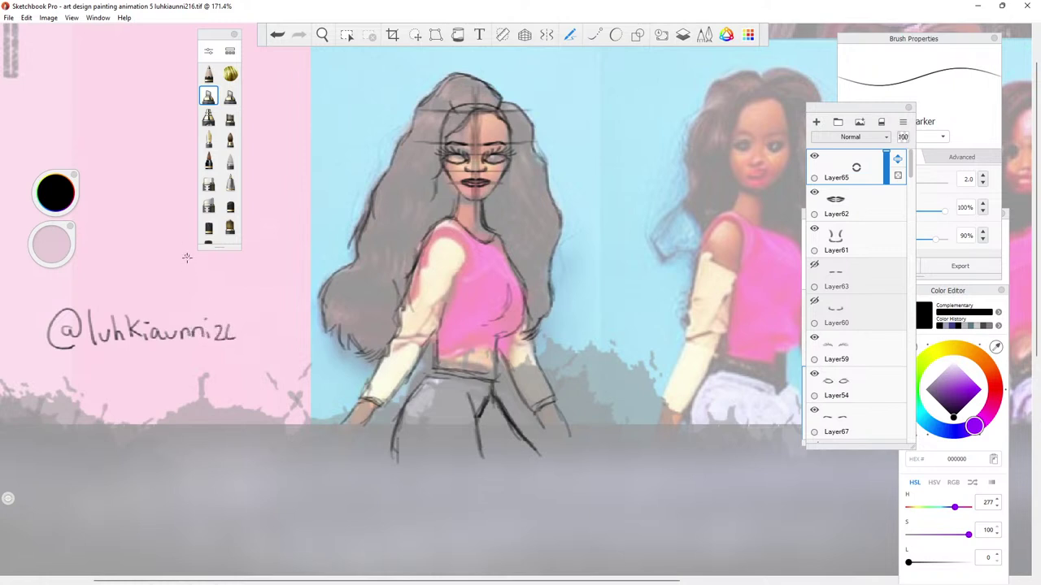
drag(229, 325, 227, 340)
mouse_move(225, 322)
mouse_down()
mouse_move(229, 341)
mouse_move(227, 328)
mouse_up()
click(865, 200)
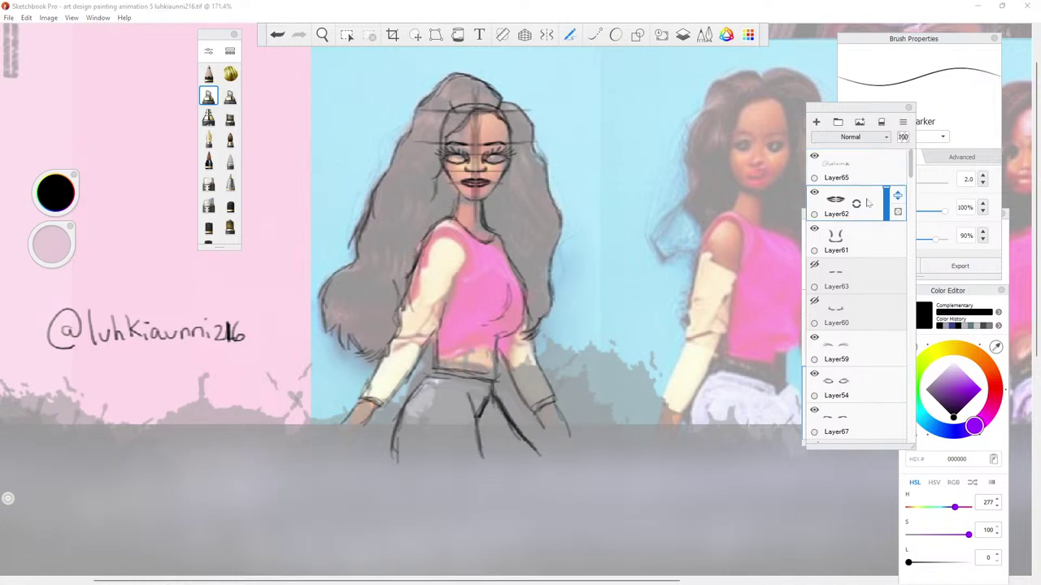
On a new layer above the lips layer, sketch wavy ripple lines around the figure's waist and along the grey area's upper edge.
click(816, 123)
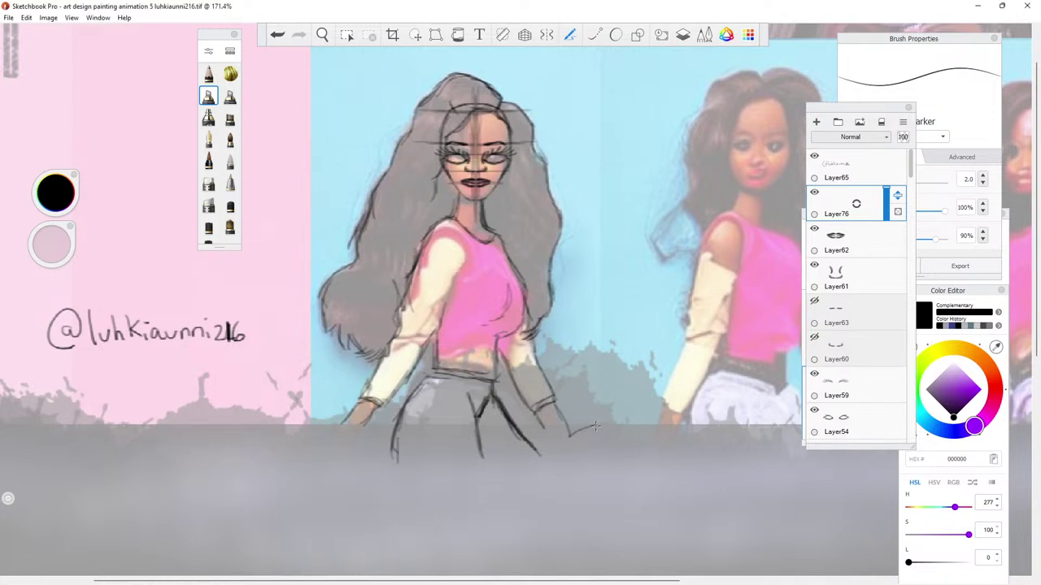
drag(496, 459, 444, 466)
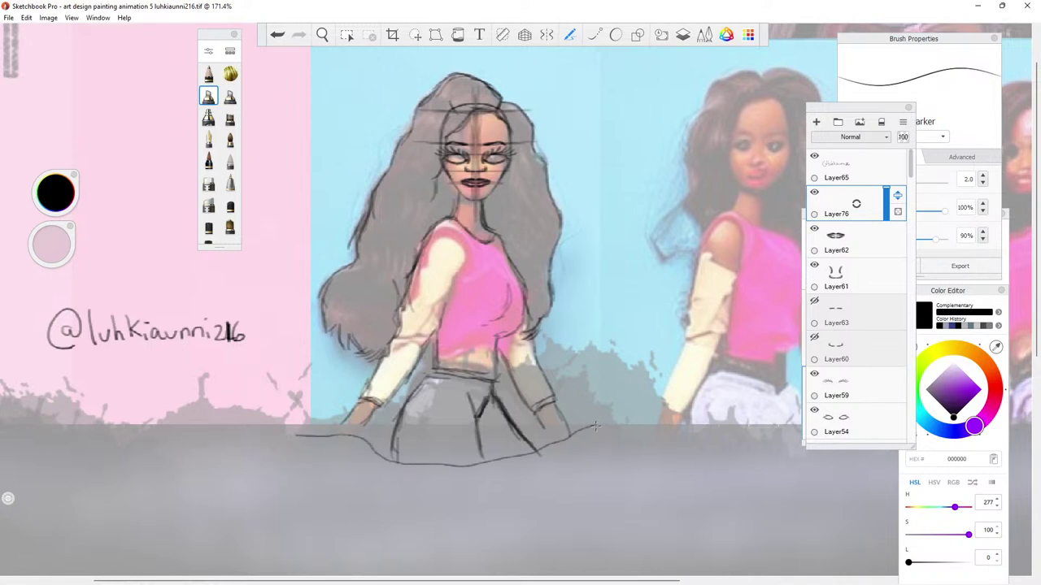
drag(253, 431, 226, 433)
drag(325, 475, 372, 474)
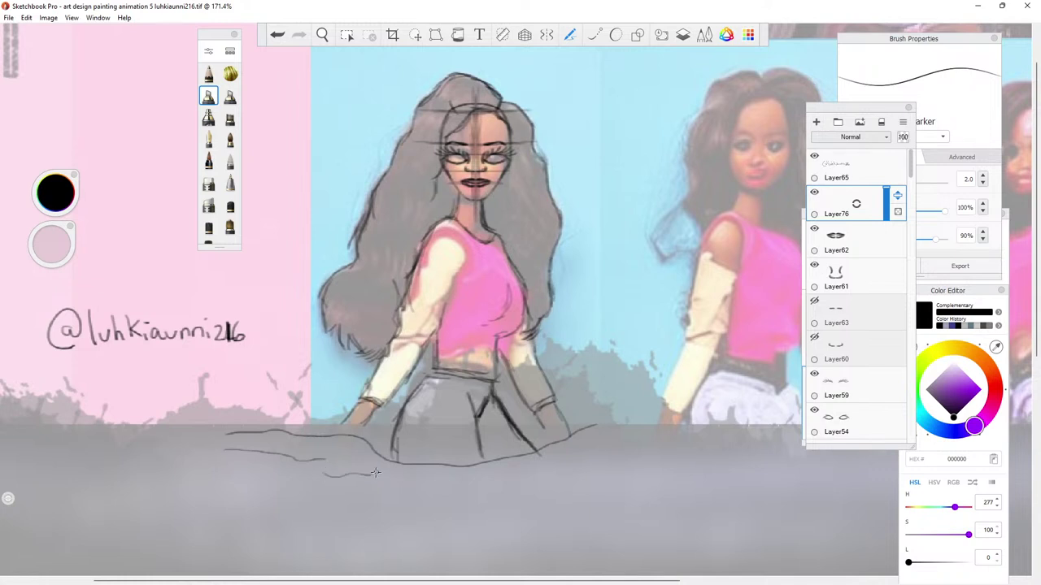
drag(529, 473, 466, 486)
drag(552, 464, 751, 424)
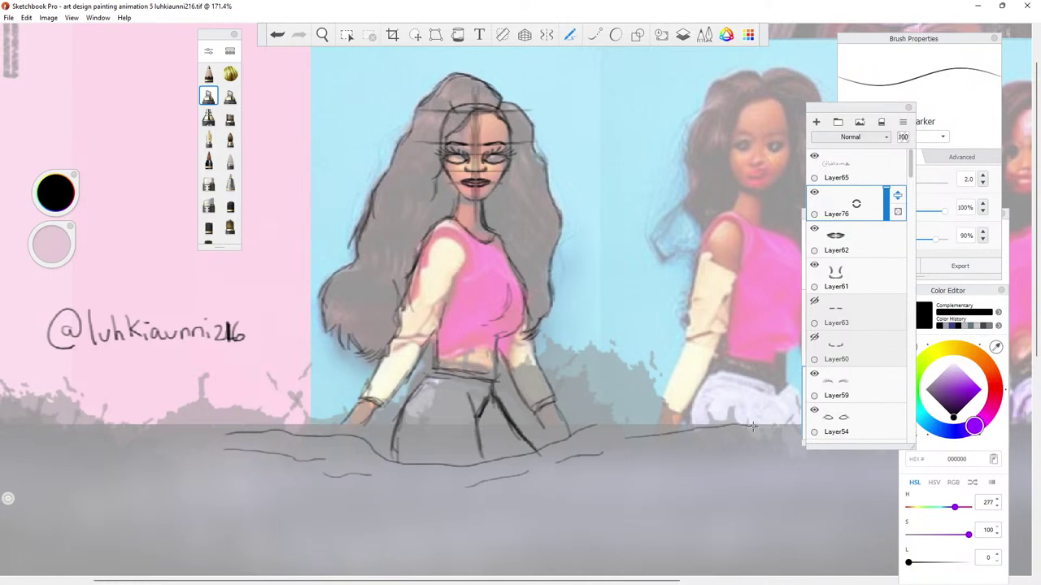
drag(673, 428, 713, 425)
drag(330, 429, 135, 431)
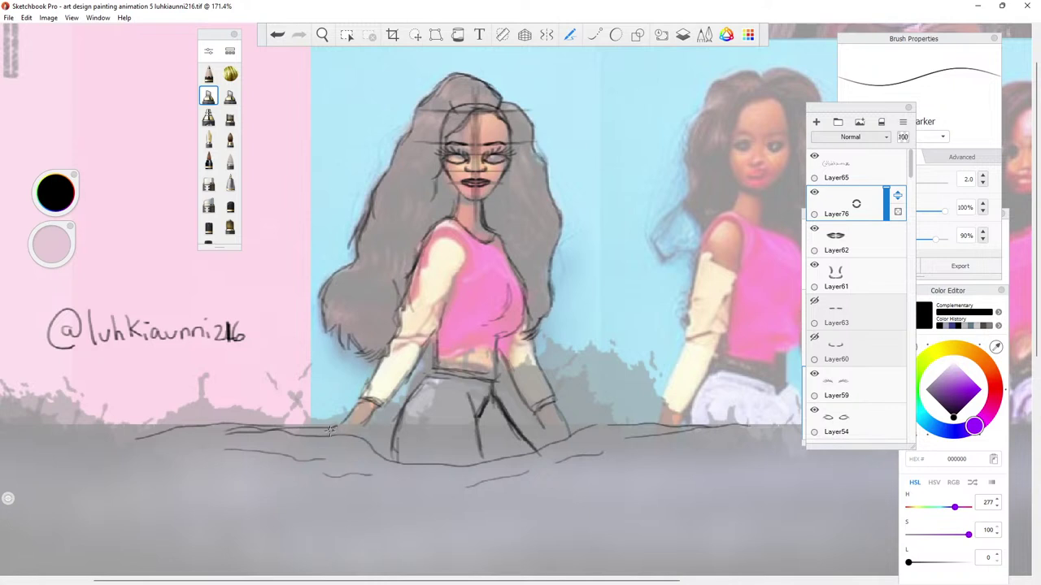
drag(322, 429, 400, 423)
Add a blank layer above the ripple sketch, duplicate the ripple layer and keep the original copy hidden.
click(815, 122)
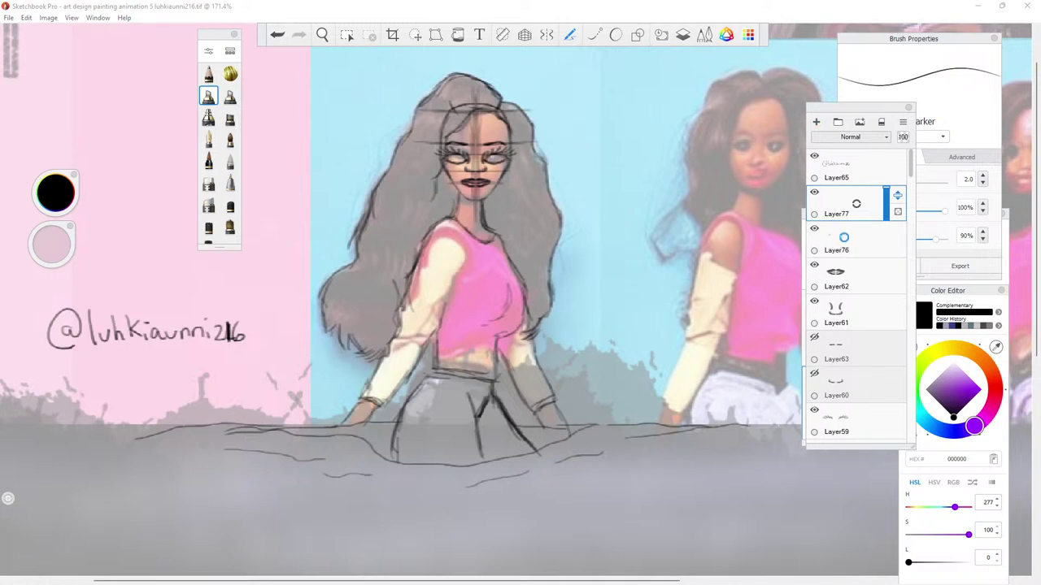
click(844, 239)
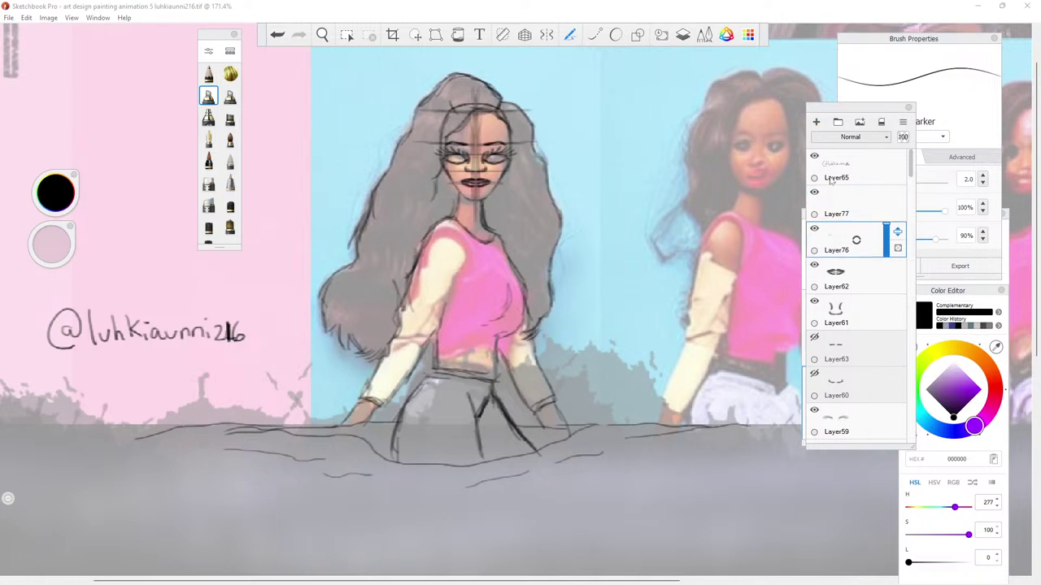
drag(843, 242, 841, 238)
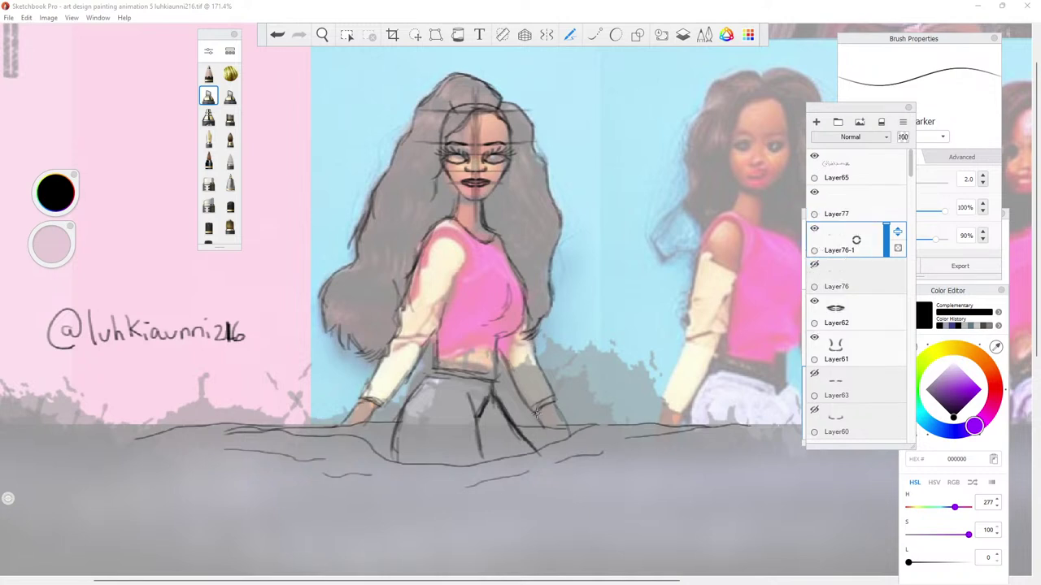
On blank Layer77, sketch outer ripple lines spreading across the grey area below and to both sides of the figure.
click(848, 204)
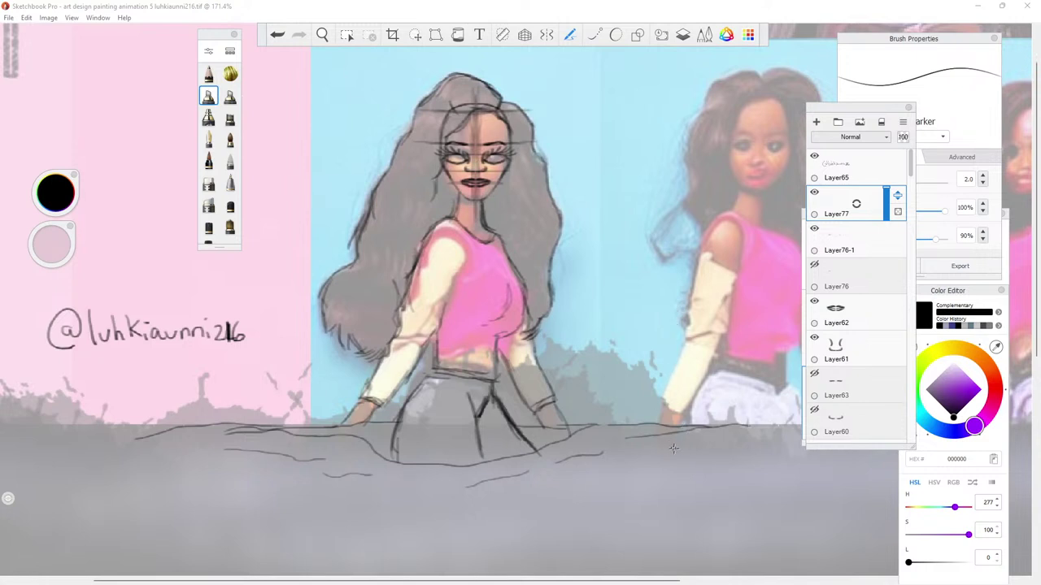
mouse_move(697, 447)
mouse_down()
mouse_move(729, 441)
mouse_move(526, 514)
mouse_up()
drag(453, 521, 358, 516)
mouse_move(291, 504)
mouse_down()
mouse_move(199, 485)
mouse_move(113, 428)
mouse_up()
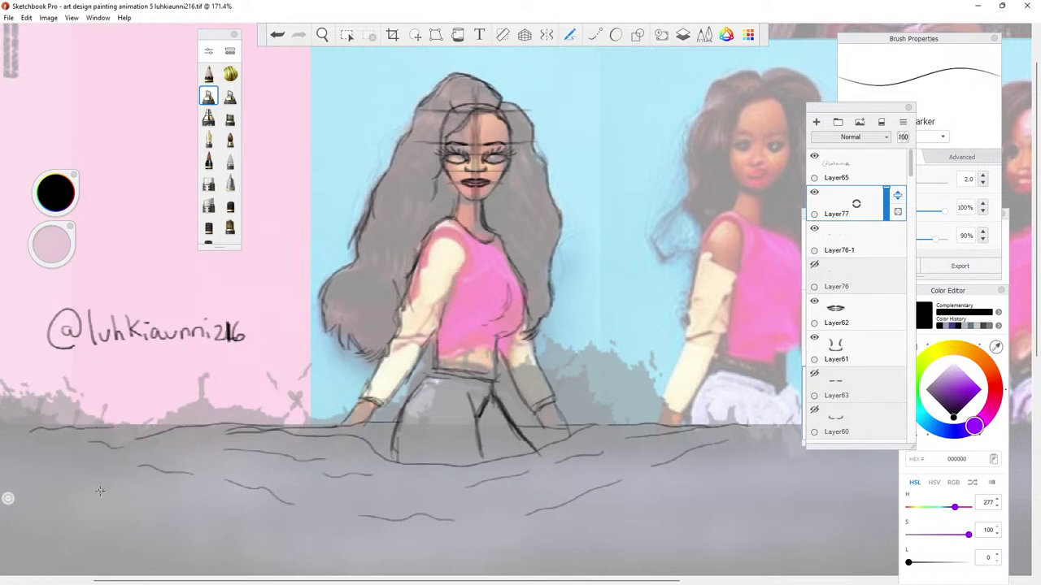
drag(96, 492, 168, 497)
drag(257, 515, 276, 521)
drag(398, 536, 457, 533)
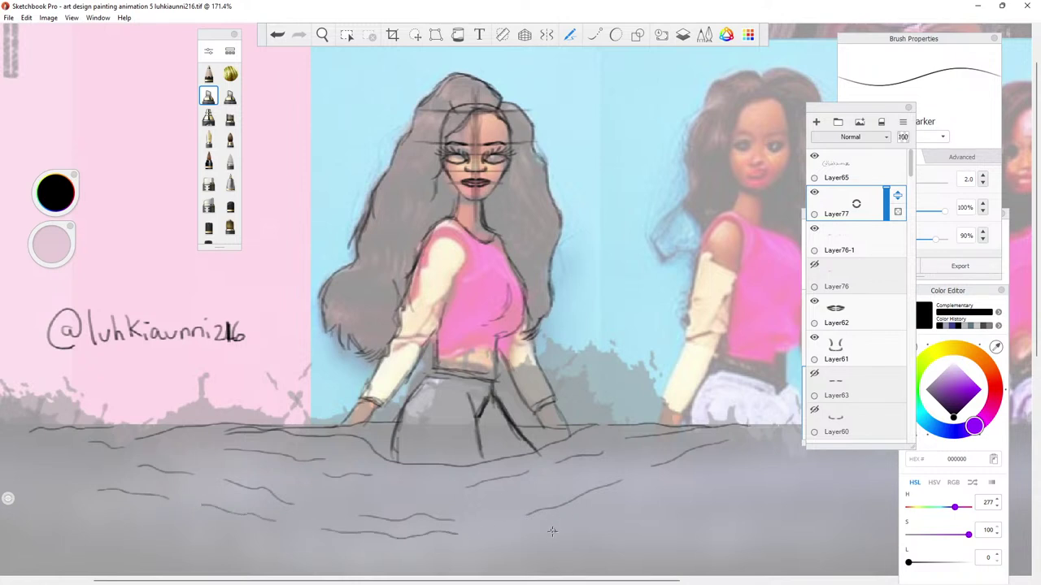
drag(604, 526, 636, 508)
drag(699, 484, 793, 465)
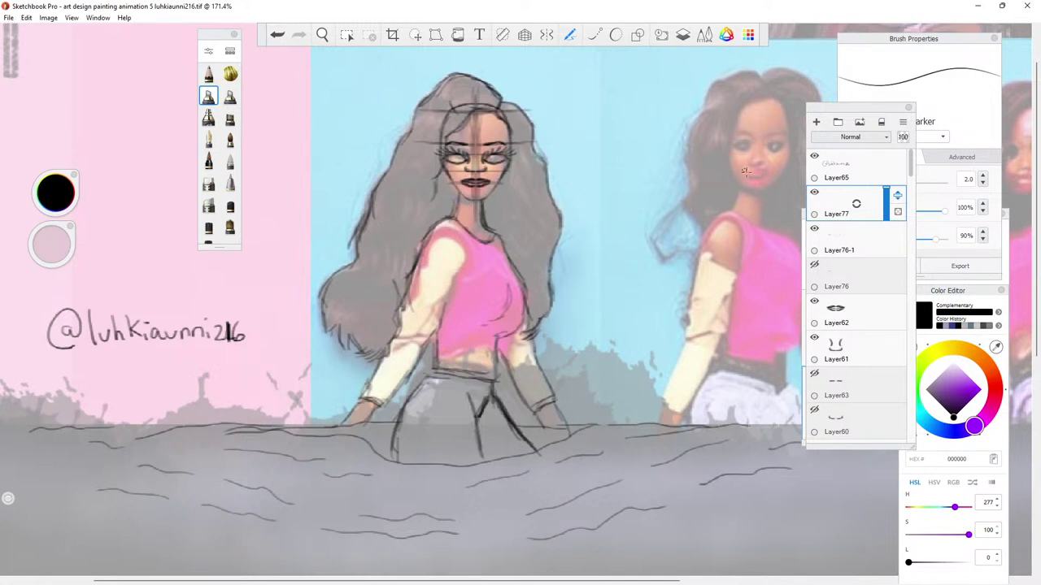
Add a blank layer directly above the lips layer, Layer62, and save the file.
mouse_move(910, 174)
mouse_down()
mouse_move(914, 201)
mouse_move(916, 173)
mouse_up()
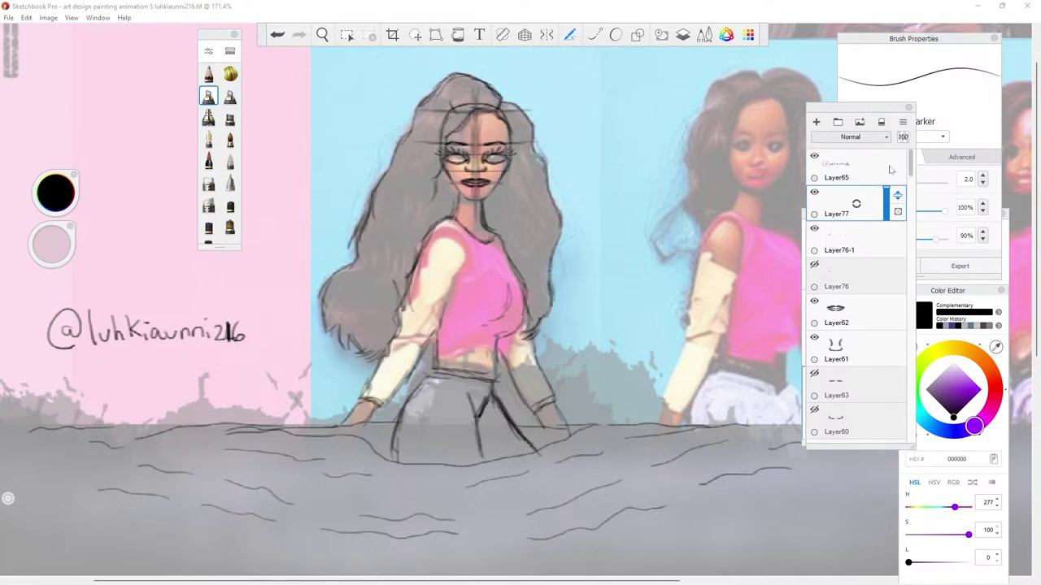
mouse_move(913, 174)
mouse_down()
mouse_move(912, 219)
mouse_move(912, 173)
mouse_up()
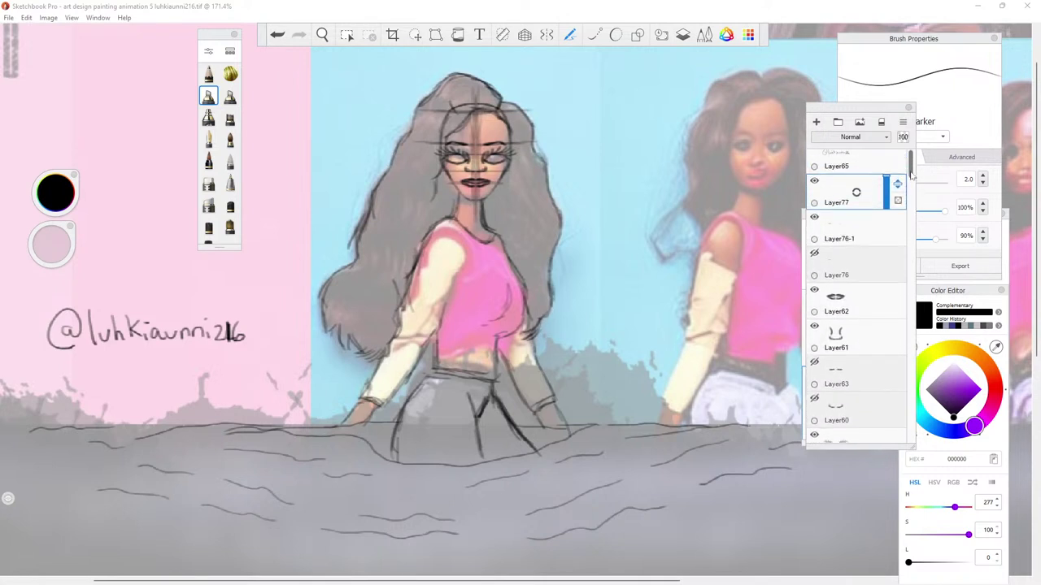
click(837, 295)
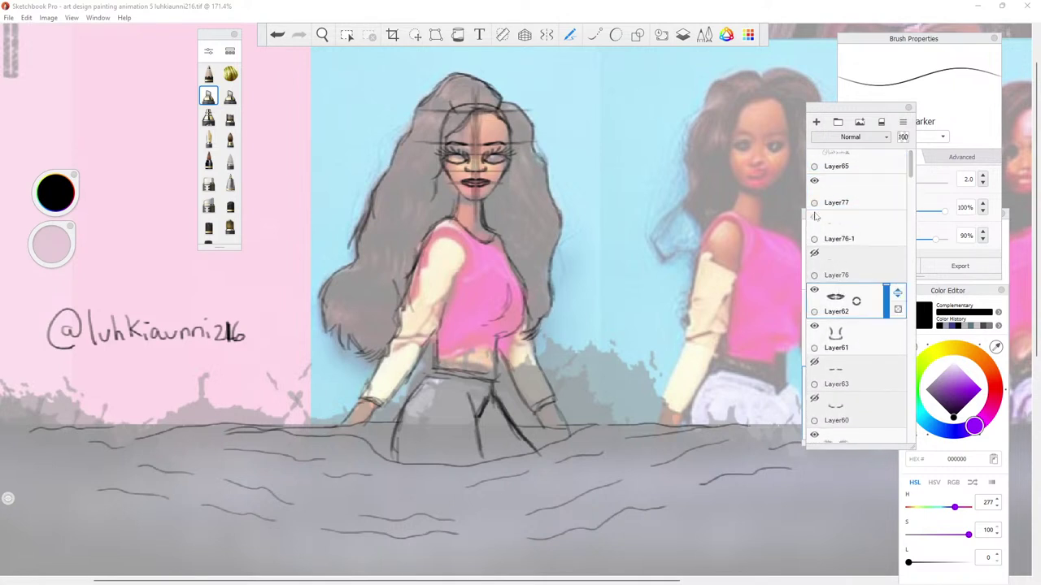
click(816, 122)
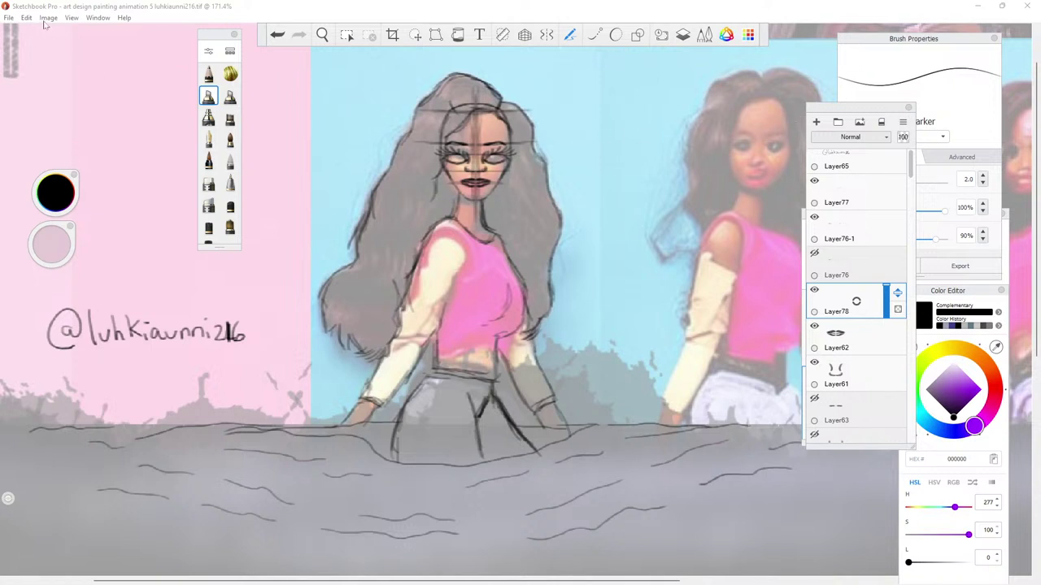
click(8, 17)
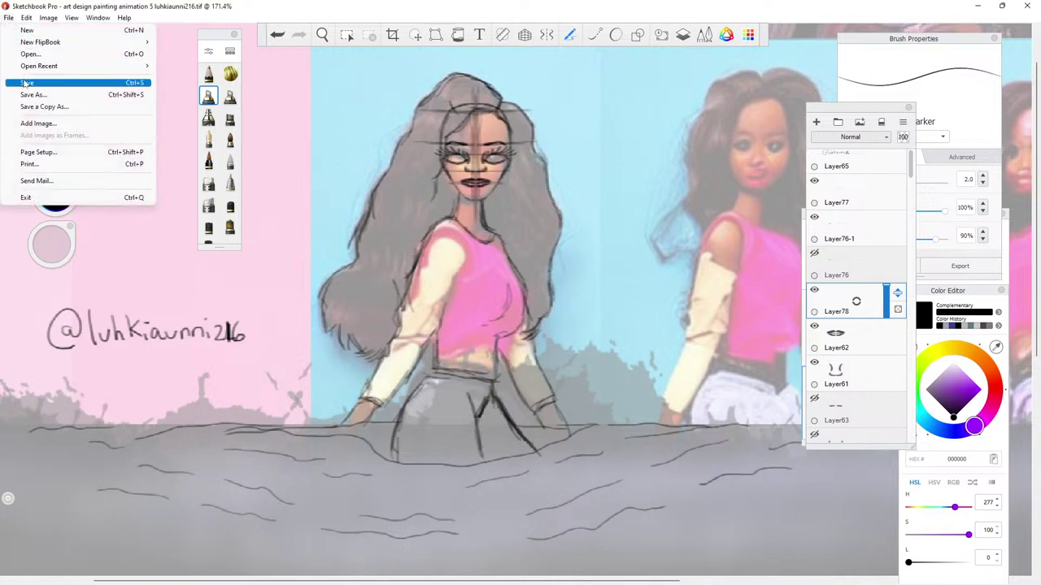
click(27, 83)
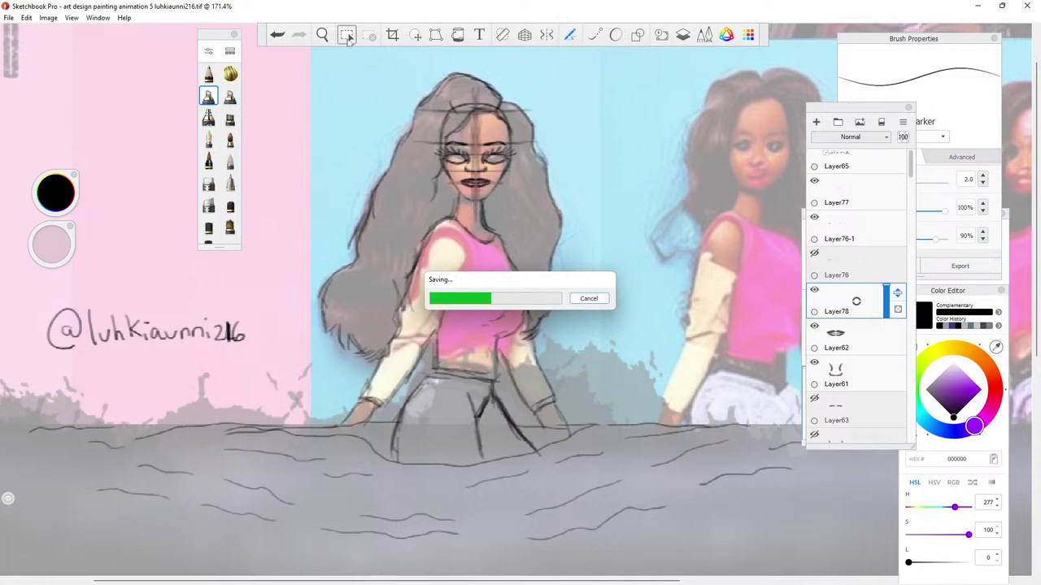
Enable vertical mirror symmetry along the centre line of the figure's face for close-up work.
click(322, 35)
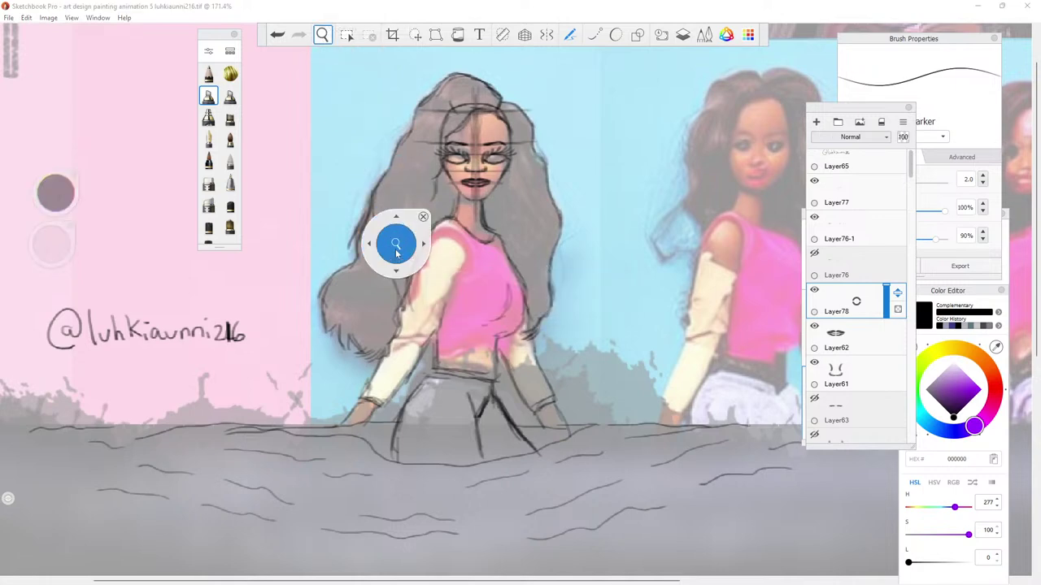
scroll(391, 236, up, 8)
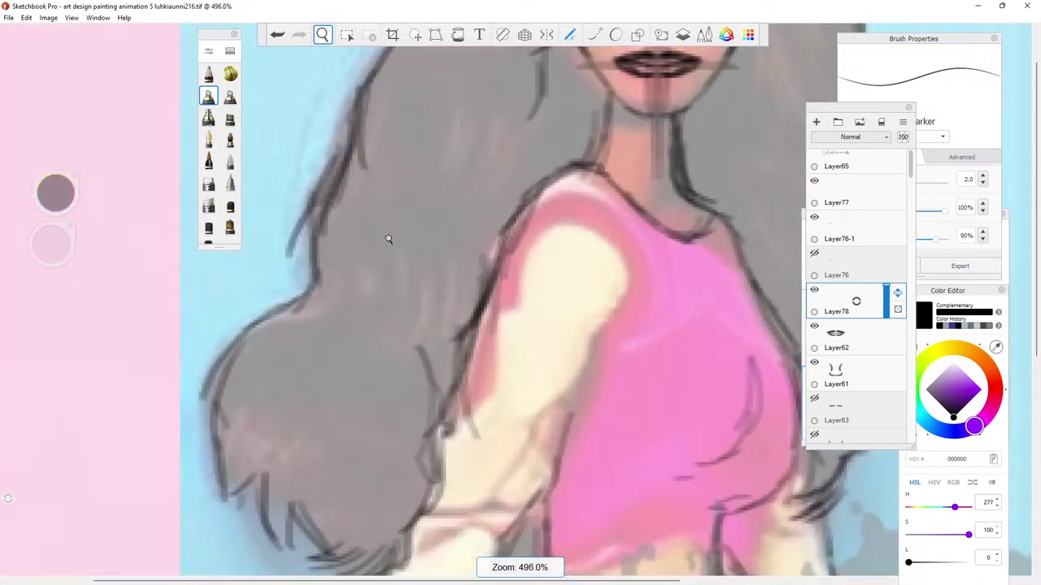
drag(388, 238, 410, 325)
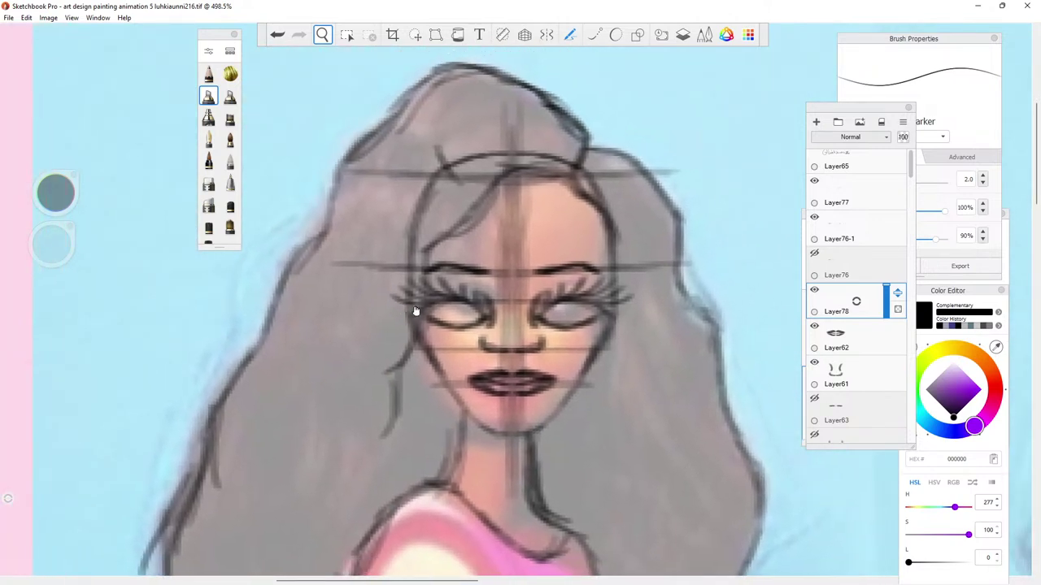
drag(477, 455, 503, 86)
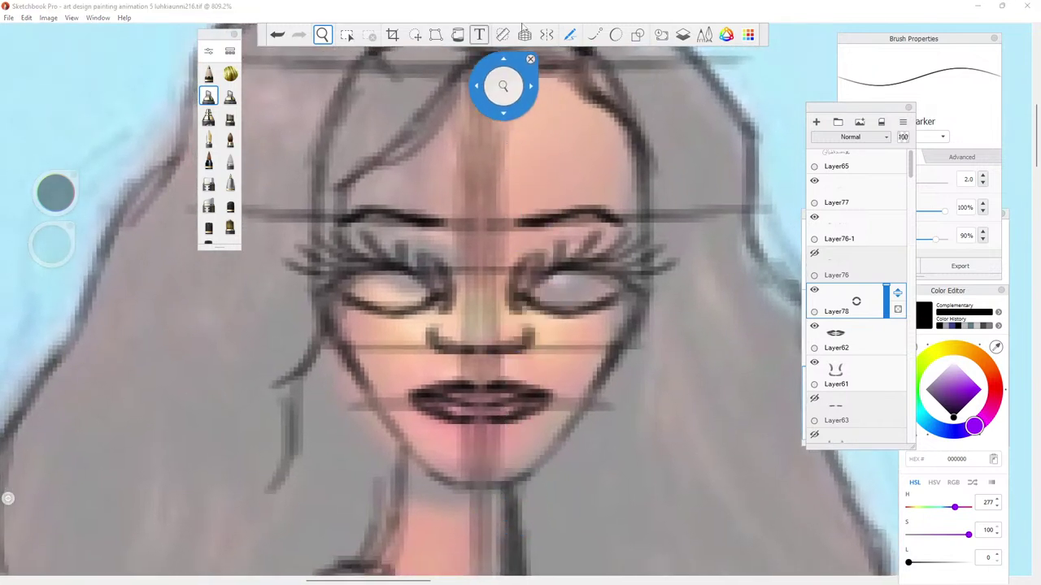
click(478, 34)
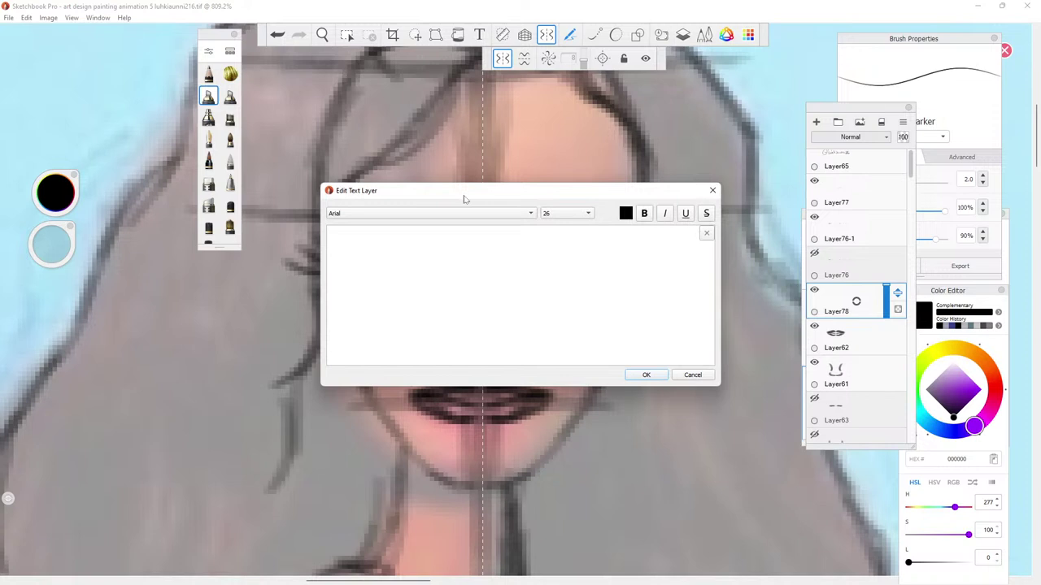
click(713, 191)
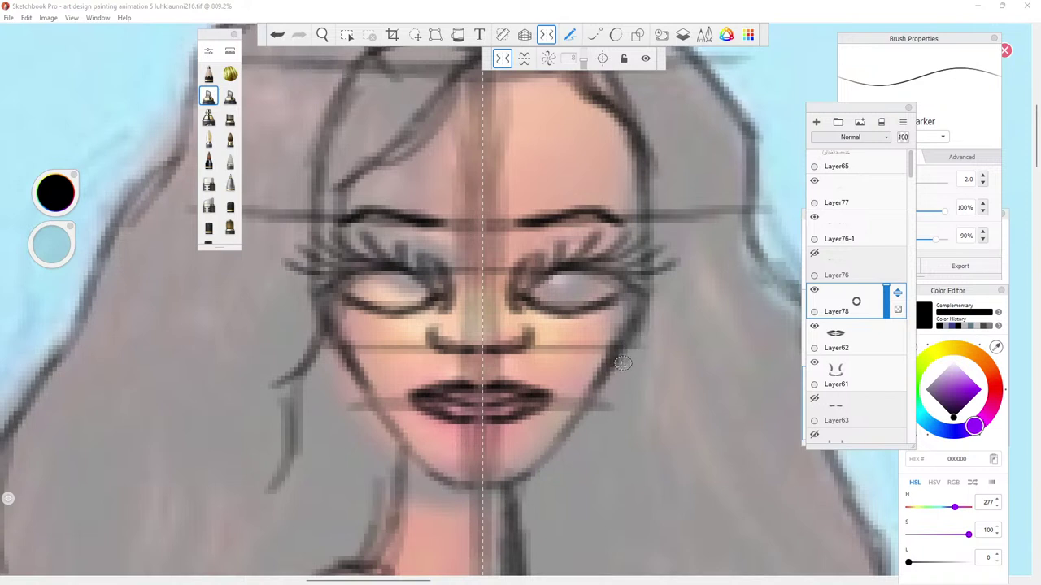
Draw small, thick hoop earrings mirrored on both sides of the face on Layer78.
drag(636, 341, 648, 385)
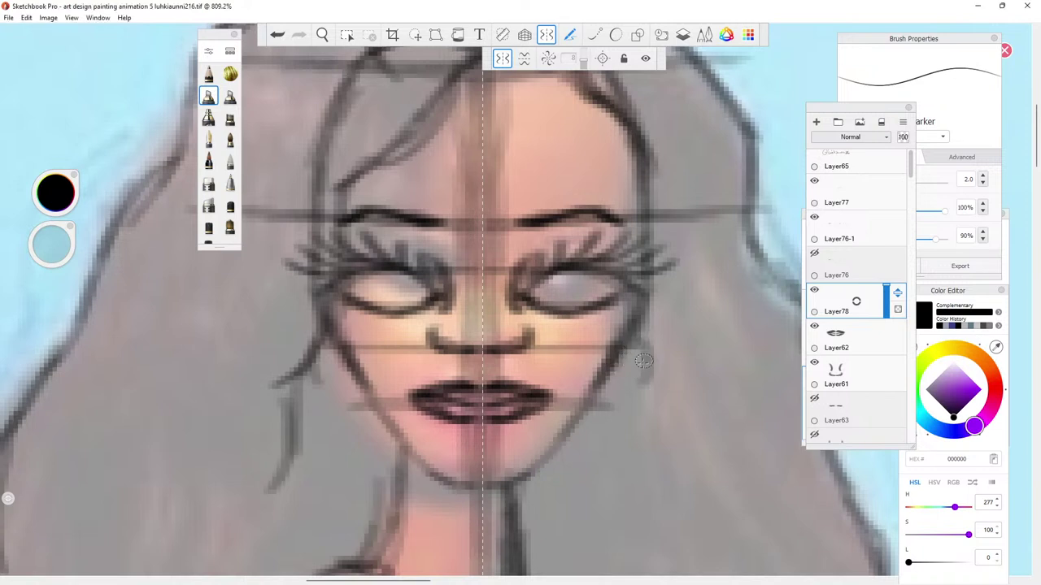
mouse_move(640, 347)
mouse_down()
mouse_move(610, 391)
mouse_move(628, 385)
mouse_move(625, 395)
mouse_move(598, 396)
mouse_up()
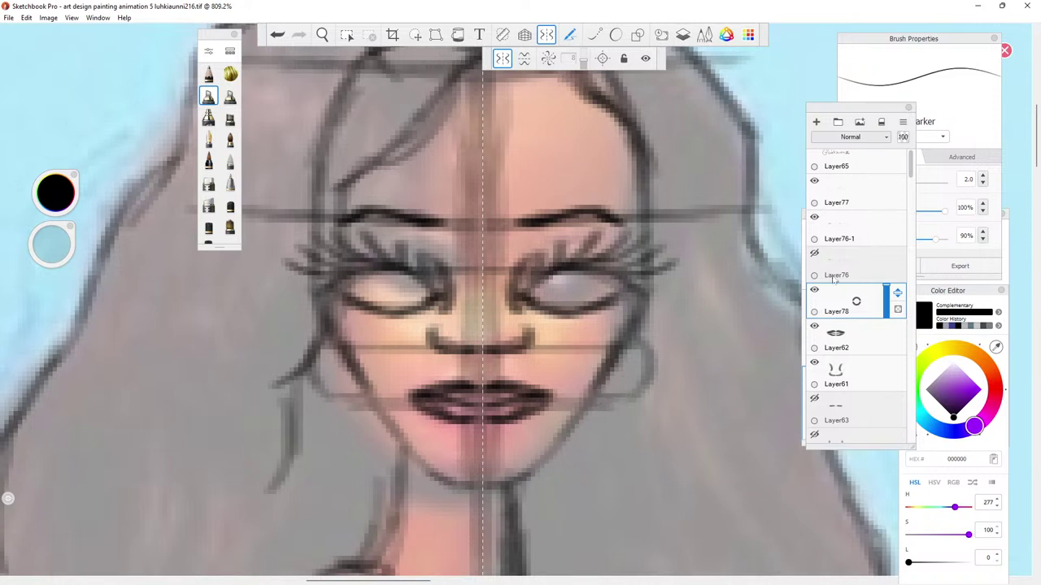
click(815, 290)
mouse_move(623, 349)
mouse_down()
mouse_move(612, 383)
mouse_move(622, 378)
mouse_move(599, 380)
mouse_move(623, 374)
mouse_move(639, 339)
mouse_move(626, 370)
mouse_move(606, 380)
mouse_move(626, 339)
mouse_move(650, 377)
mouse_move(633, 392)
mouse_move(603, 390)
mouse_up()
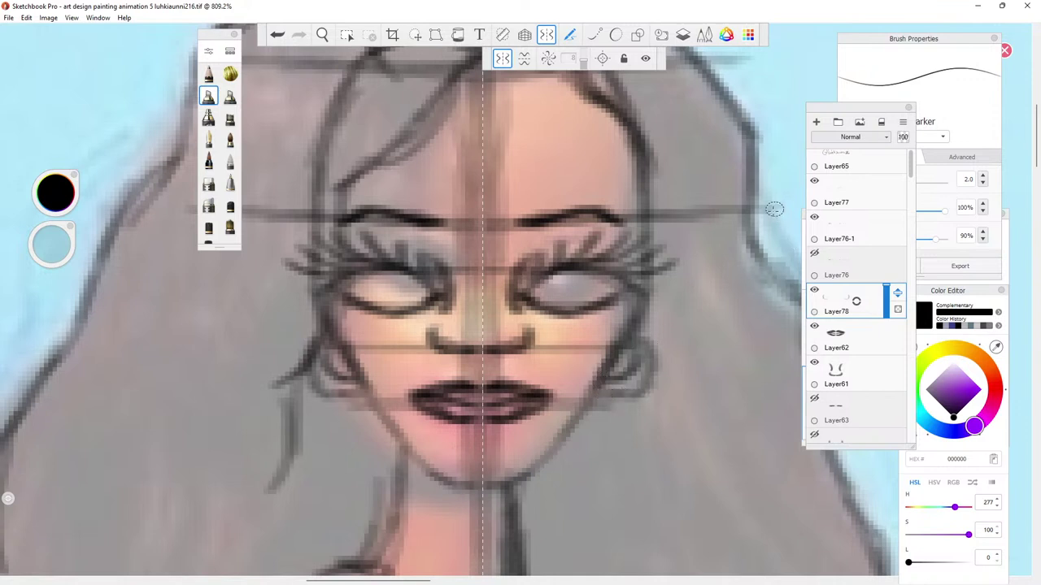
Hide the small hoops and draw large hoop earrings, with outer and inner outlines on two separate new layers.
click(815, 122)
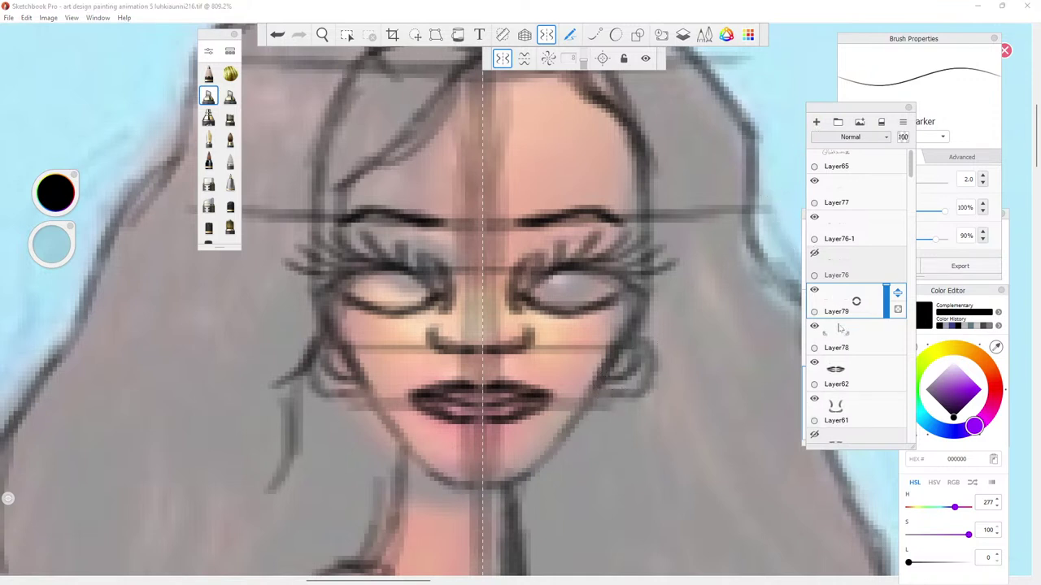
click(814, 326)
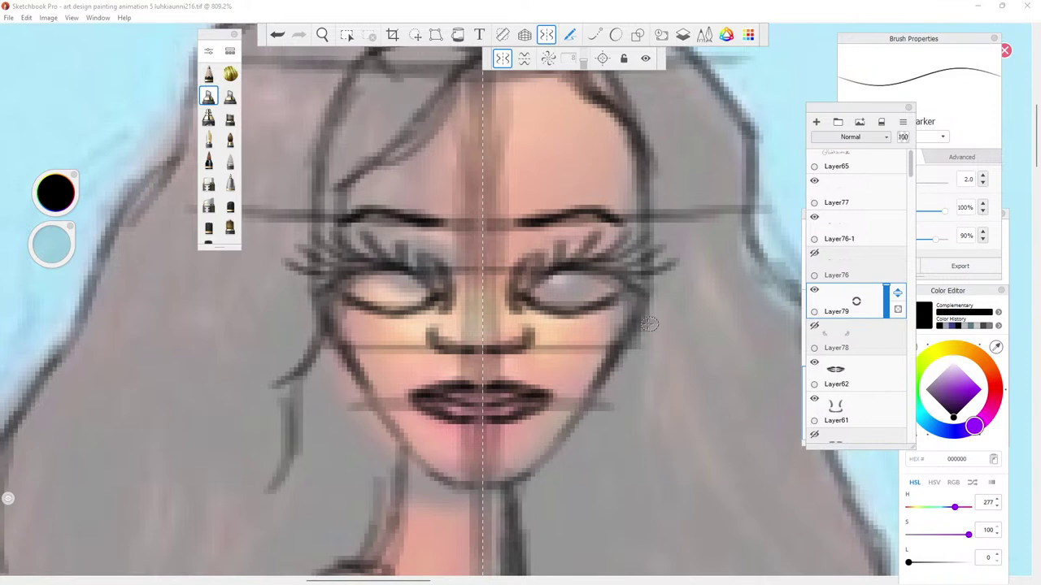
mouse_move(647, 317)
mouse_down()
mouse_move(667, 388)
mouse_move(663, 414)
mouse_move(562, 428)
mouse_up()
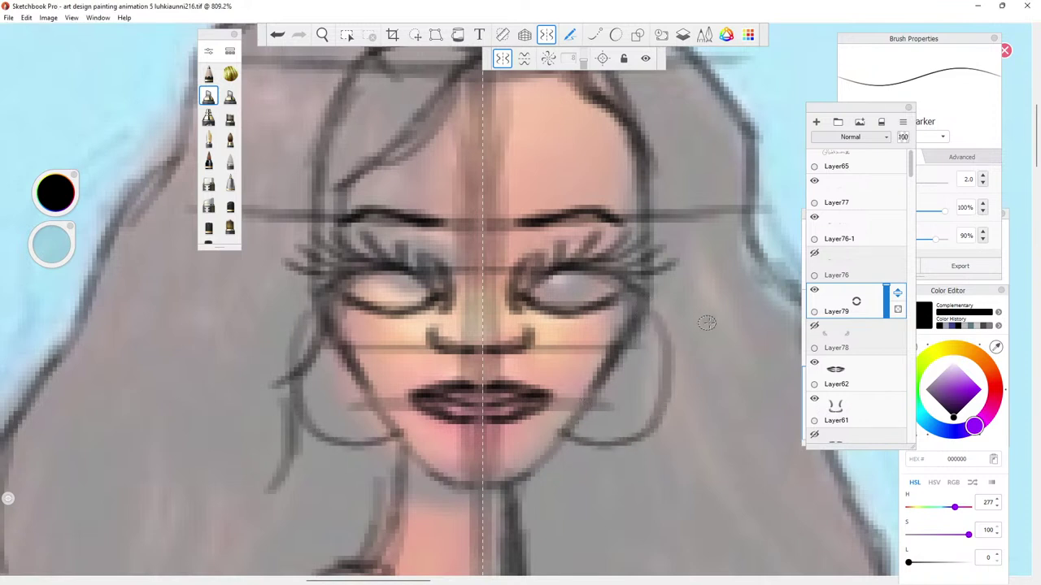
click(816, 122)
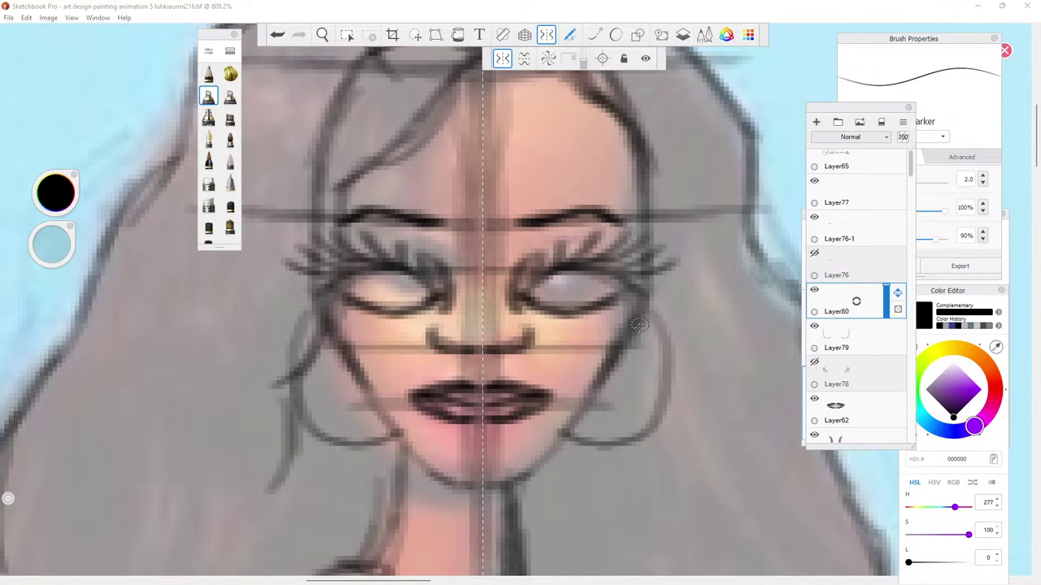
mouse_move(639, 323)
mouse_down()
mouse_move(652, 353)
mouse_move(643, 397)
mouse_move(608, 424)
mouse_move(577, 423)
mouse_up()
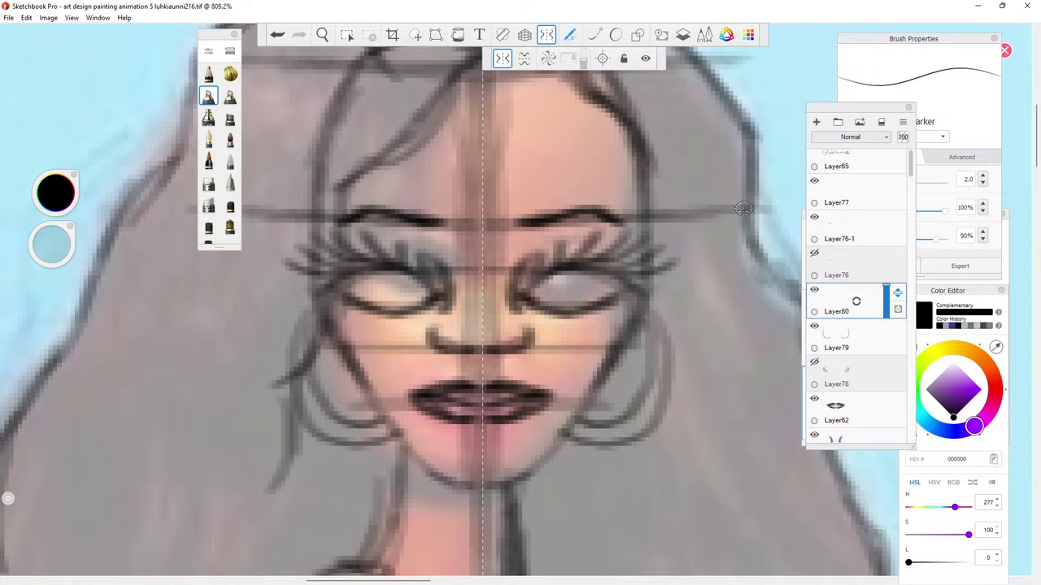
Hide both large-hoop layers and draw long dangling chain earrings of small links on a new layer.
click(813, 290)
click(814, 326)
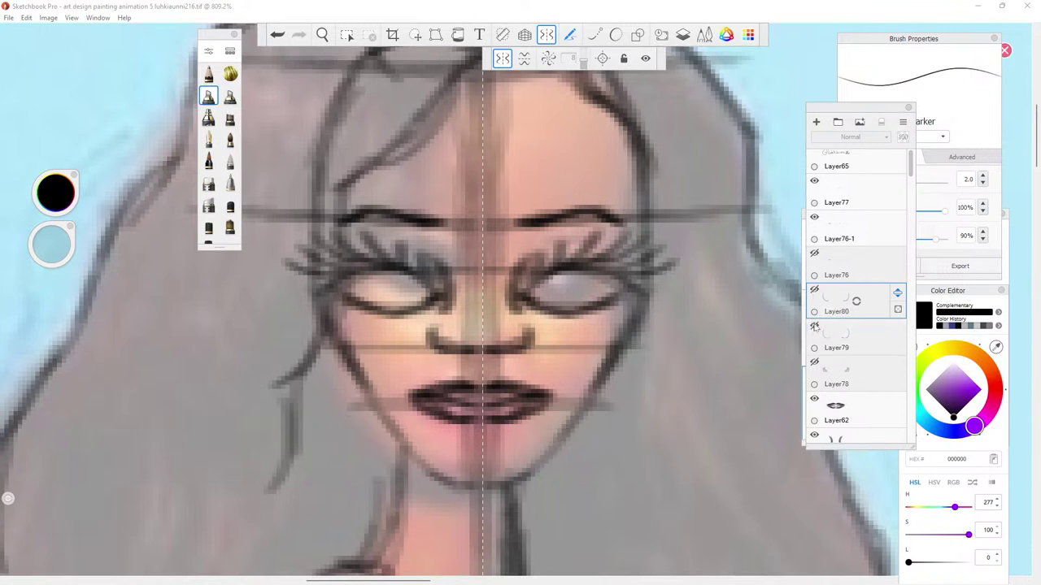
click(816, 122)
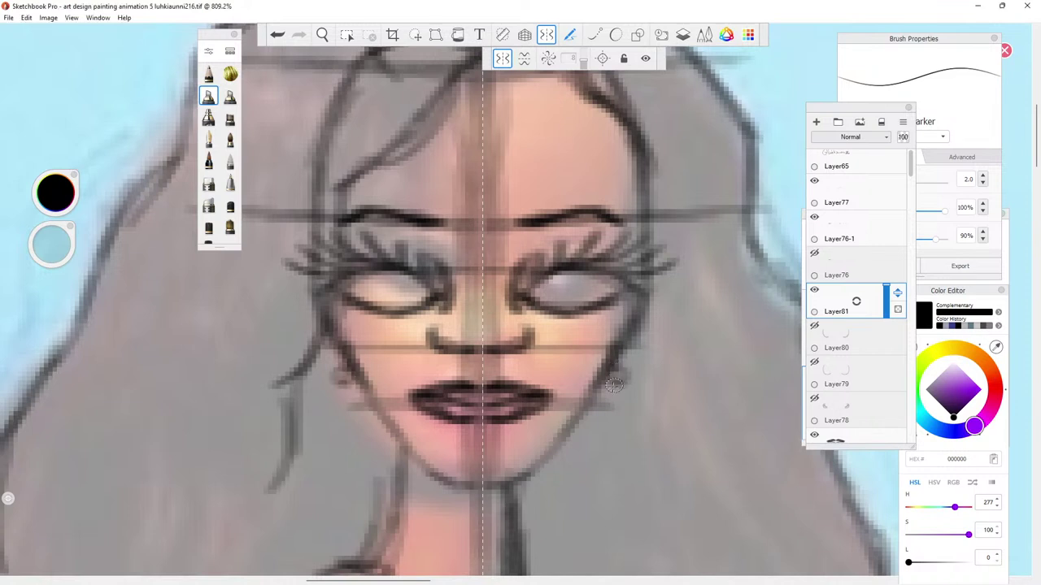
mouse_move(612, 395)
mouse_down()
mouse_move(627, 397)
mouse_move(613, 402)
mouse_move(629, 411)
mouse_move(618, 418)
mouse_move(632, 449)
mouse_move(620, 466)
mouse_move(634, 461)
mouse_move(631, 533)
mouse_up()
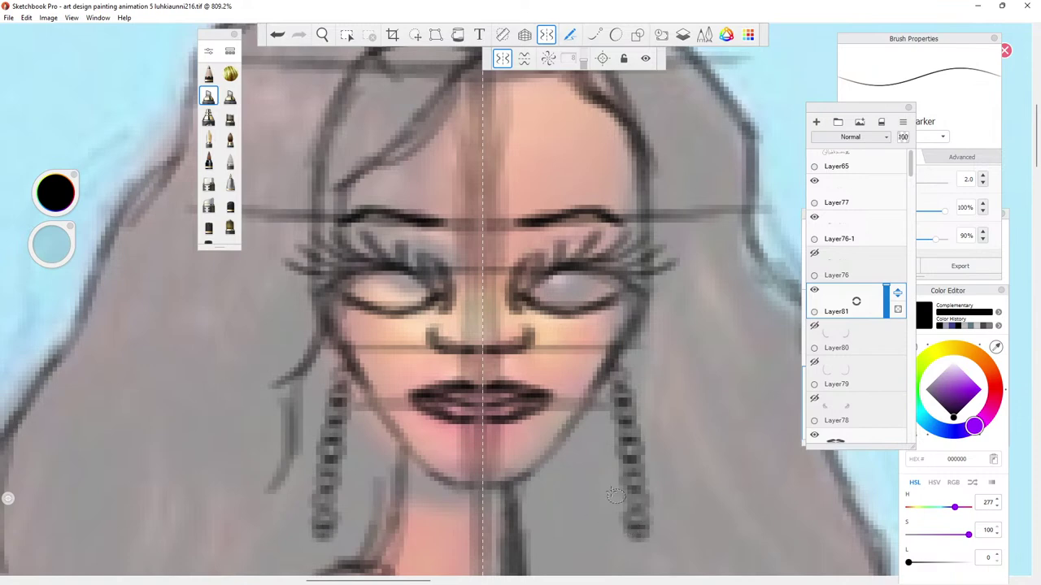
Extend the mirrored chain earrings on Layer81 with a small cluster of links at each lower end.
click(322, 34)
drag(460, 200, 489, 246)
scroll(490, 247, down, 5)
drag(407, 239, 408, 102)
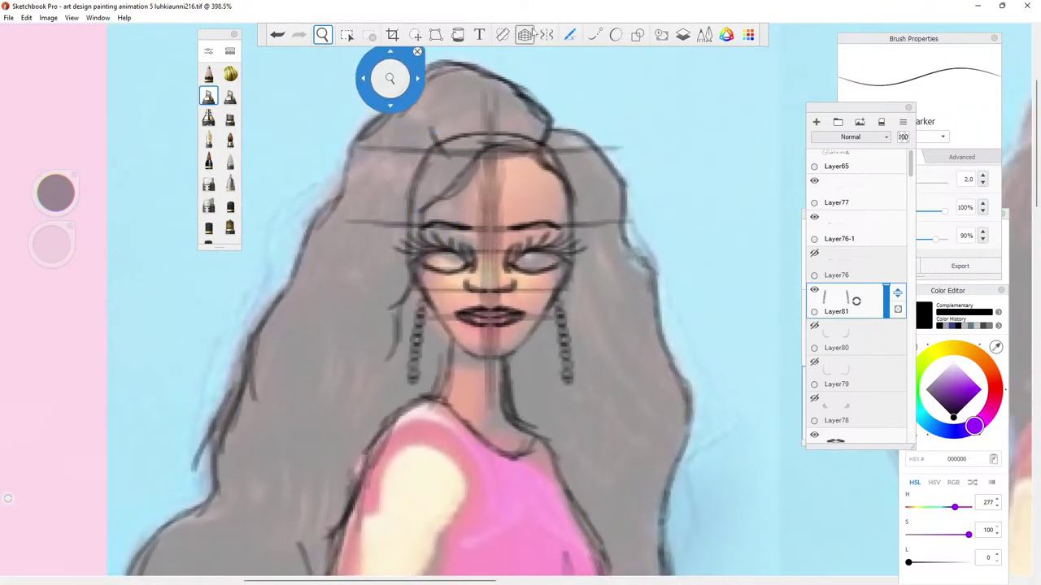
click(546, 34)
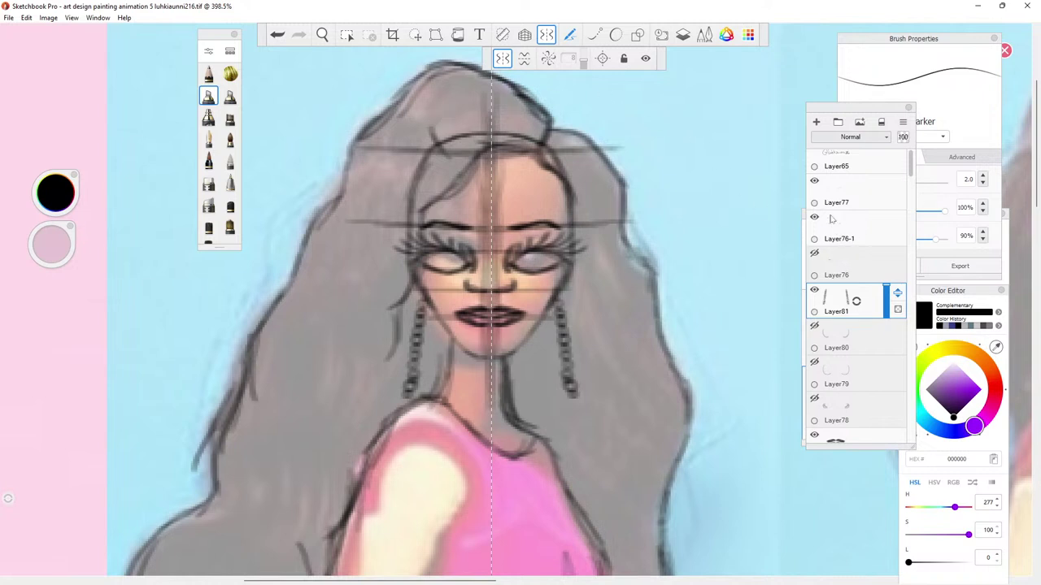
Add a new layer above the chain earrings, show both large-hoop layers and hide the chain earring layer.
click(815, 122)
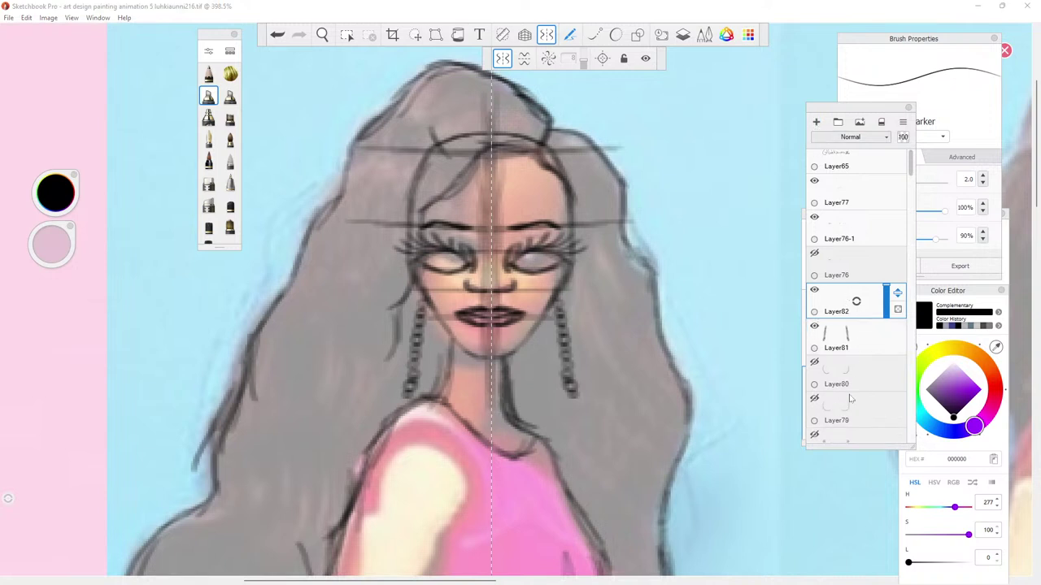
click(815, 363)
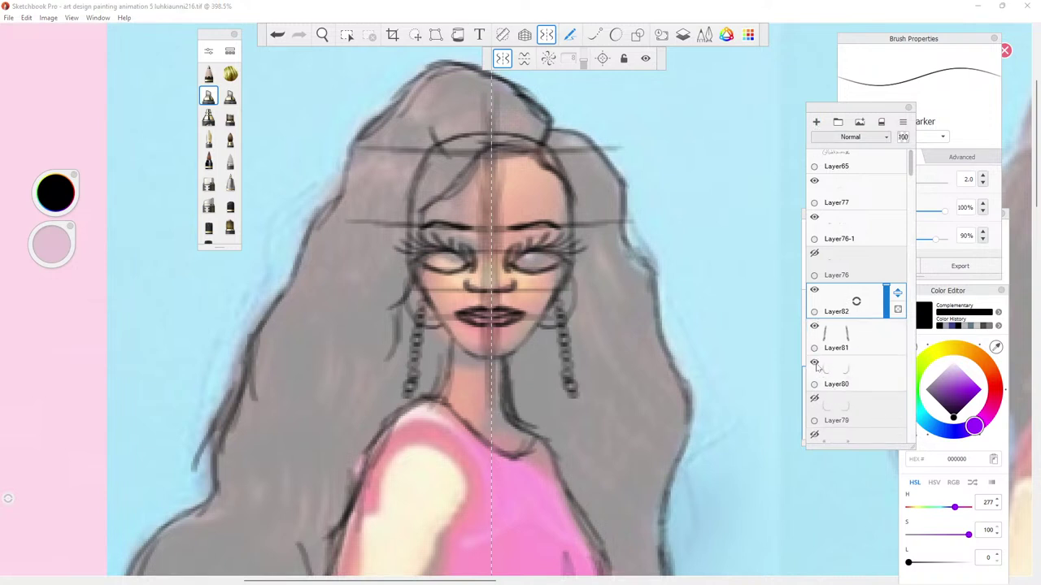
click(814, 398)
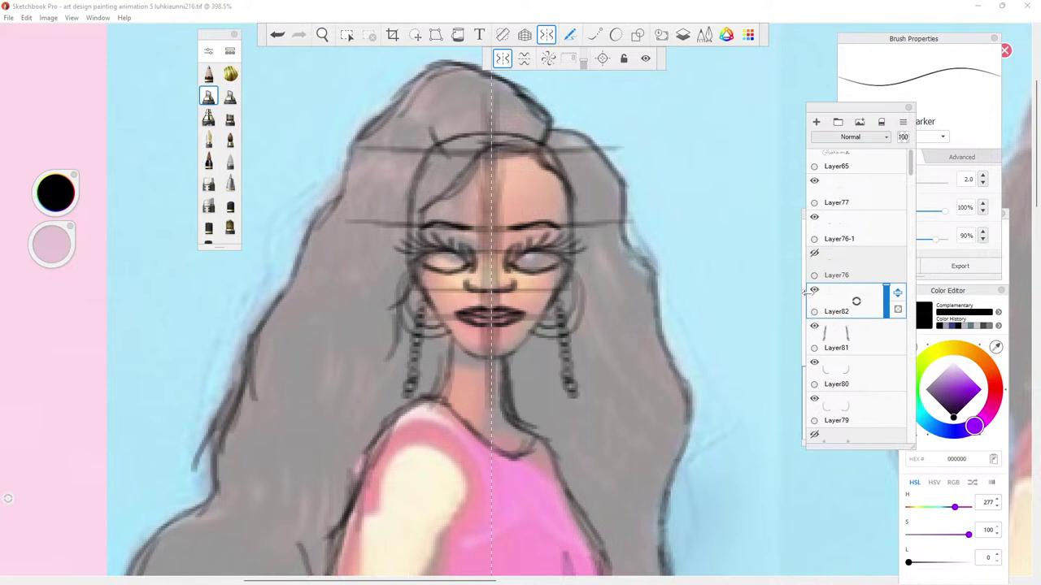
click(814, 363)
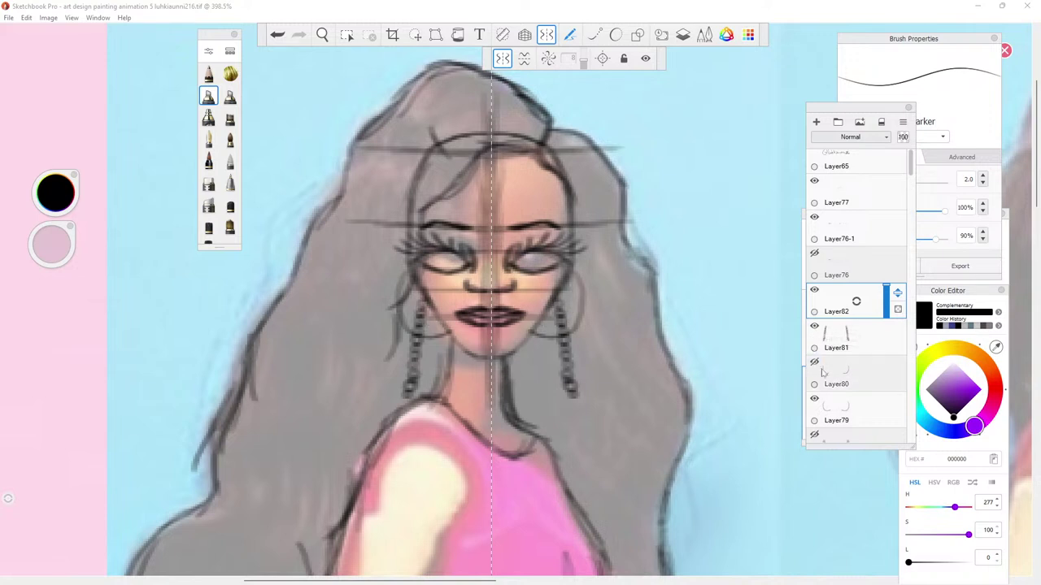
click(814, 365)
click(815, 327)
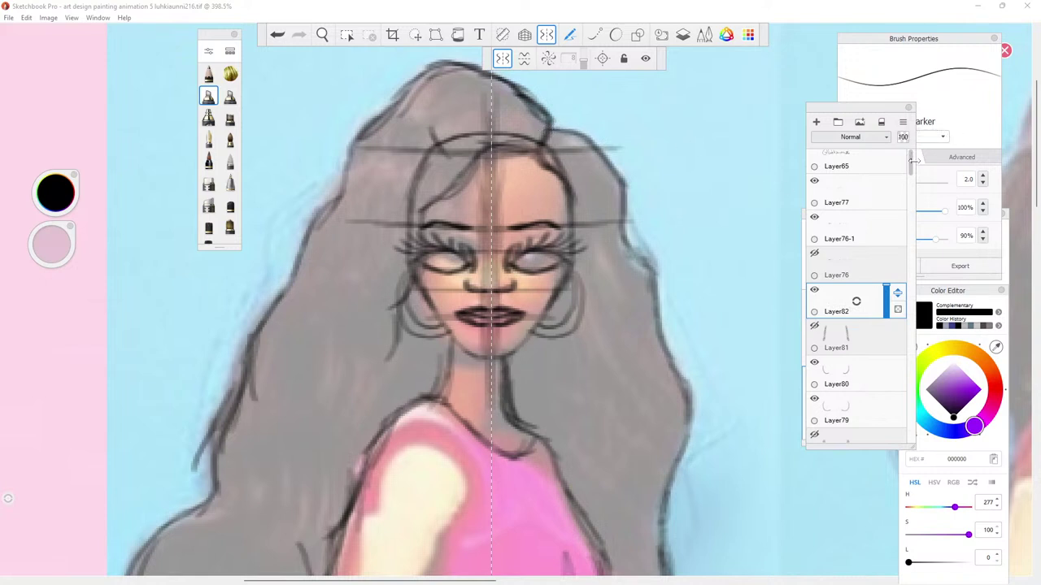
Examine the figure wearing the large hoop earrings at several zoom levels.
drag(912, 169, 925, 287)
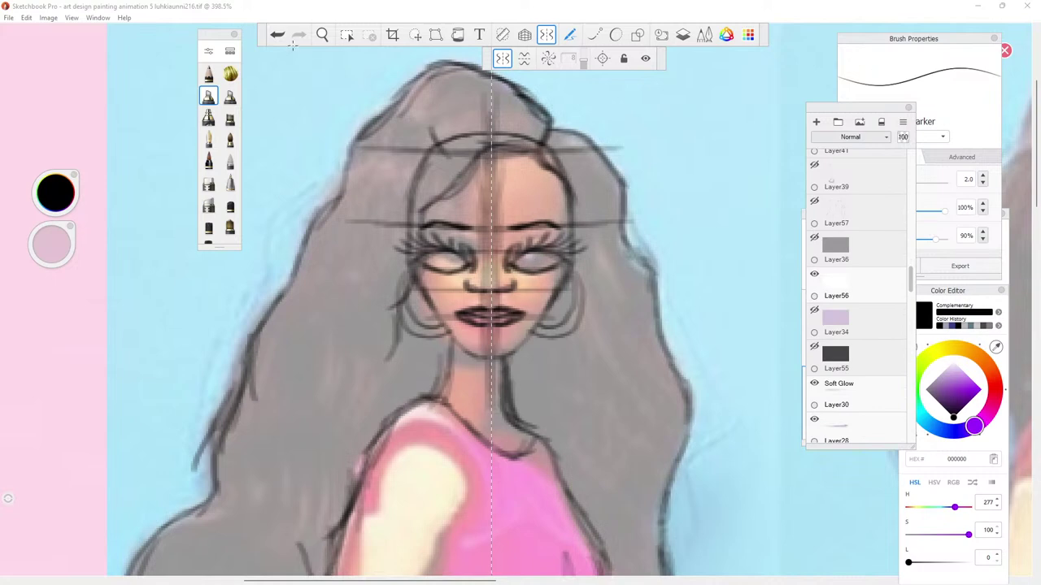
click(322, 34)
drag(506, 214, 502, 213)
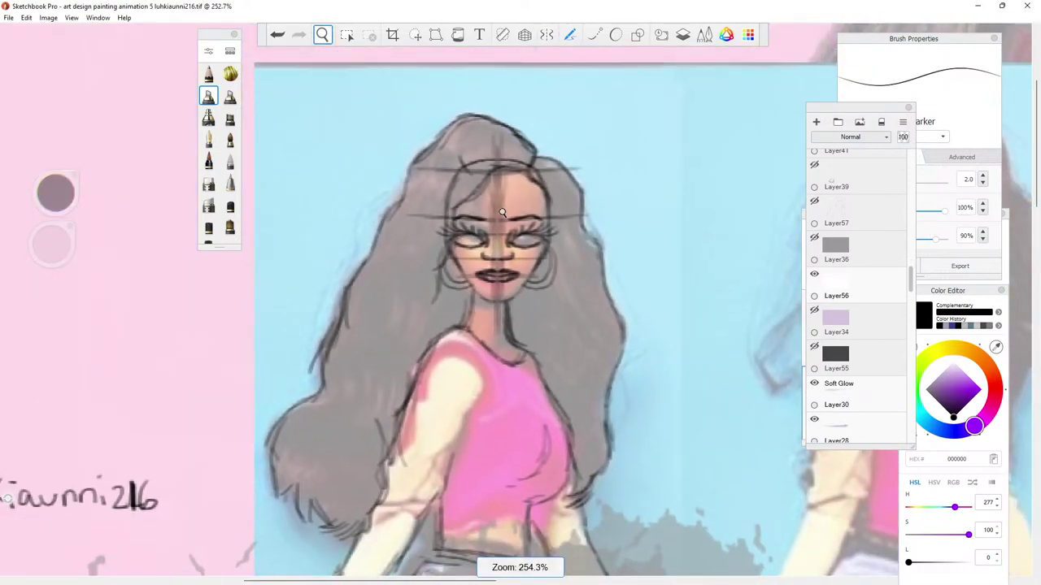
scroll(501, 213, up, 3)
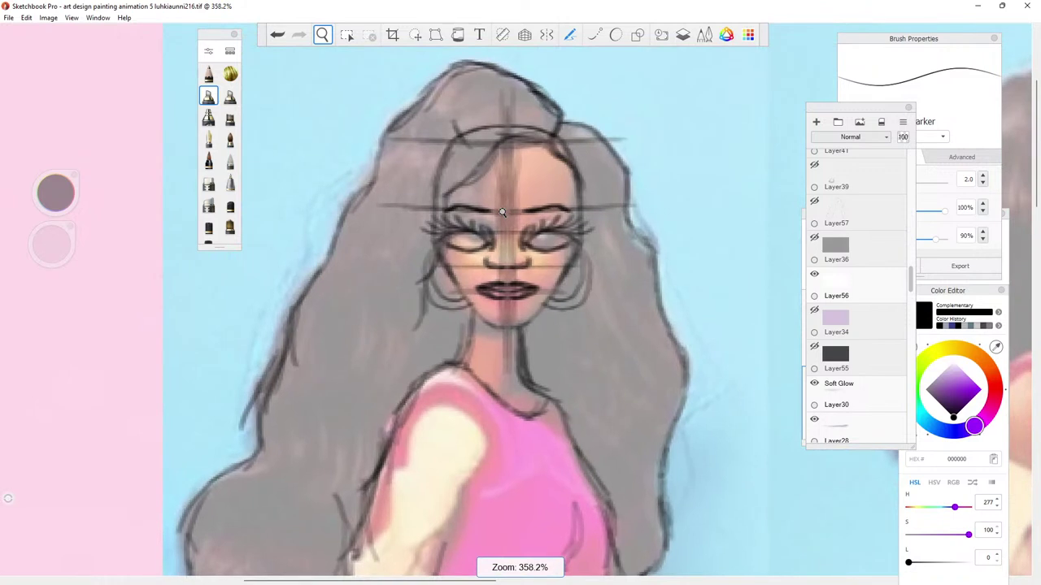
scroll(502, 213, up, 2)
scroll(504, 214, down, 3)
drag(501, 213, 766, 225)
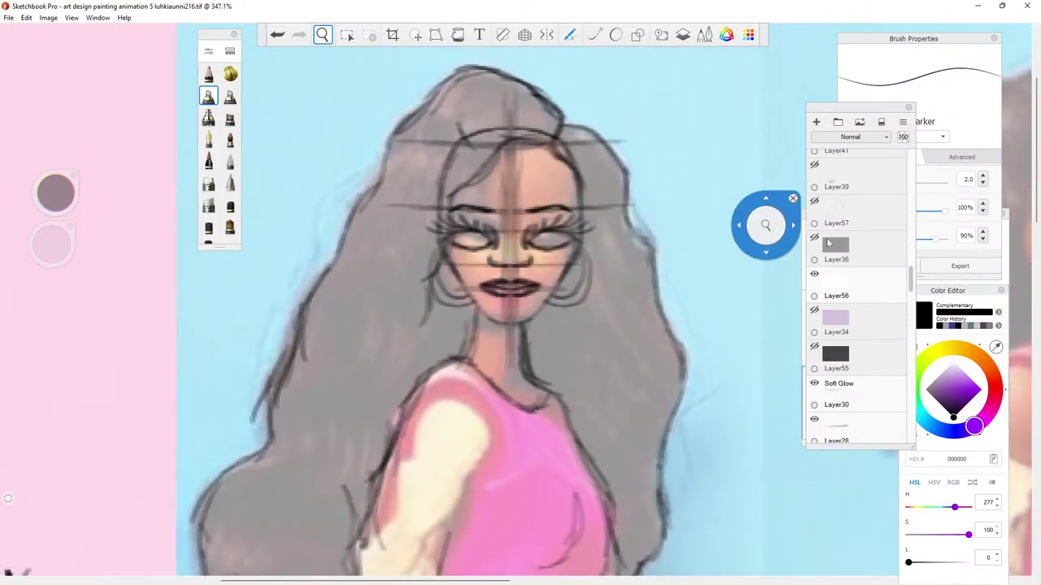
click(792, 198)
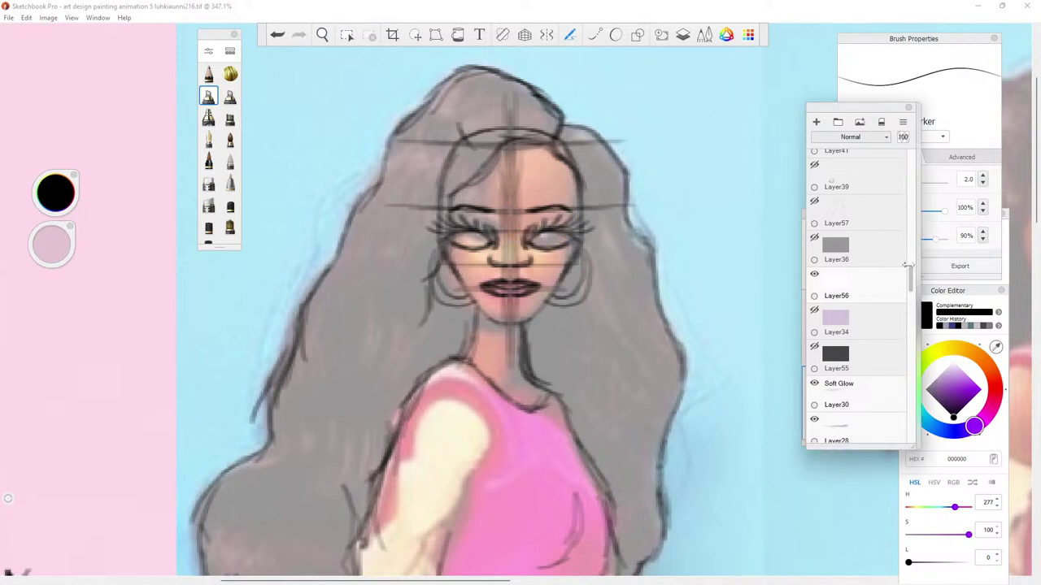
Duplicate Layer72 and hide the original layer.
drag(909, 278, 900, 190)
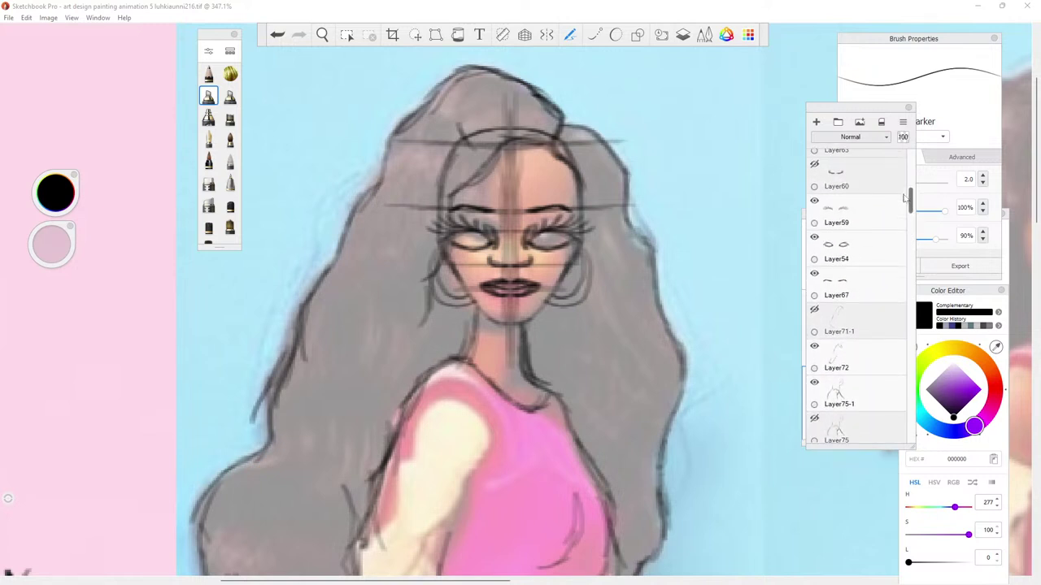
click(815, 347)
click(814, 347)
click(841, 357)
click(839, 355)
click(835, 378)
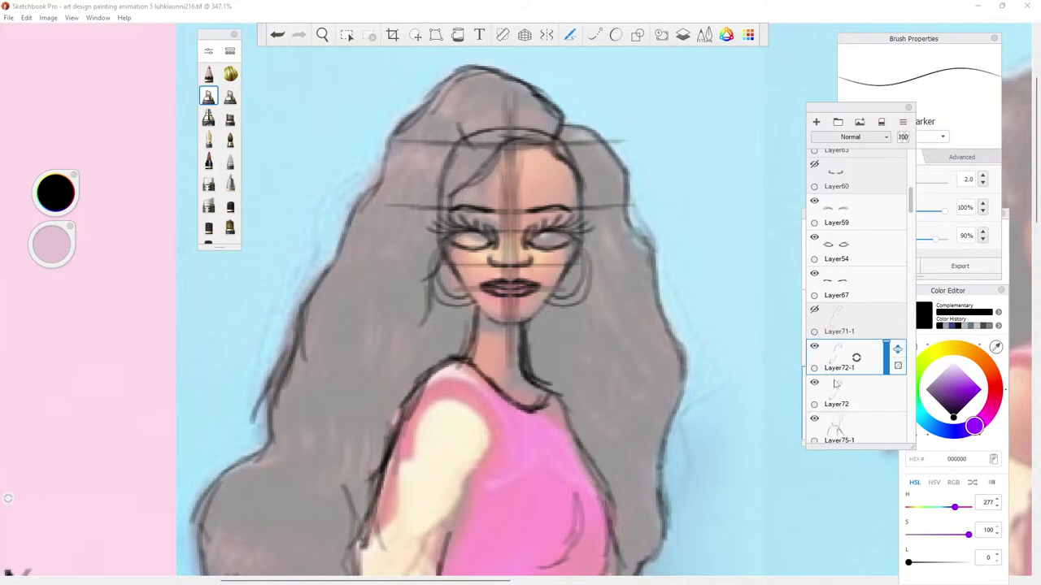
click(814, 383)
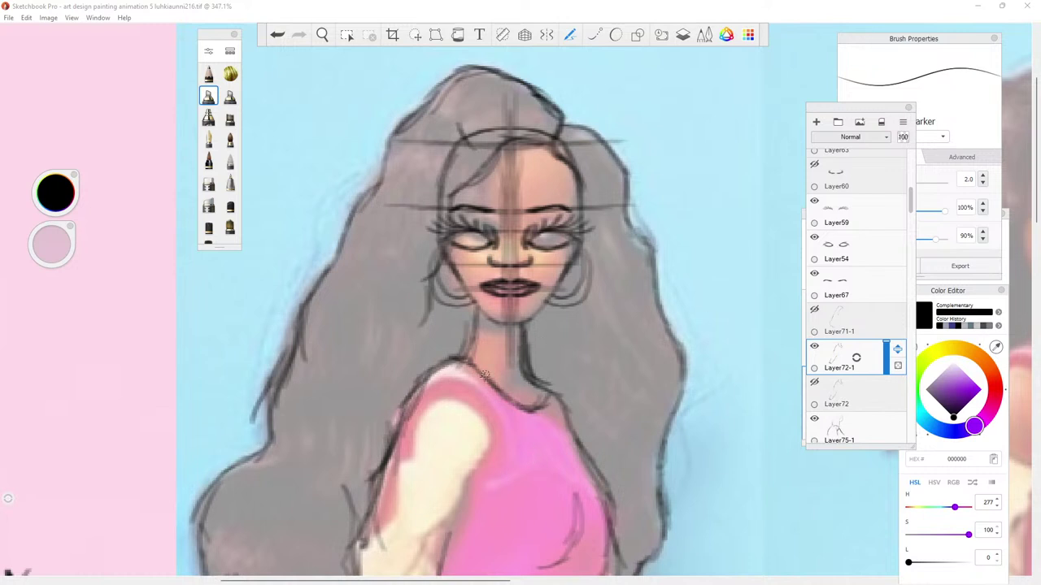
Draw a doubled armhole edge around the shoulder and down the side of the pink top on the duplicated layer.
drag(493, 435, 485, 479)
drag(496, 441, 472, 508)
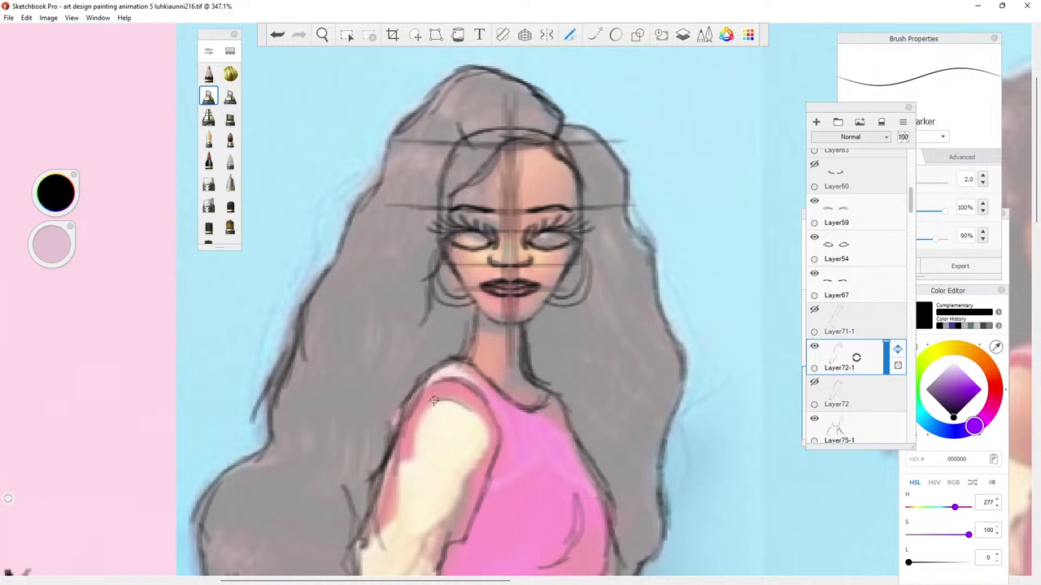
drag(455, 401, 482, 445)
Add a new layer above Layer72-1 and draw thick curved contour lines along the side and underside of the bust.
drag(322, 34, 493, 314)
drag(529, 268, 786, 263)
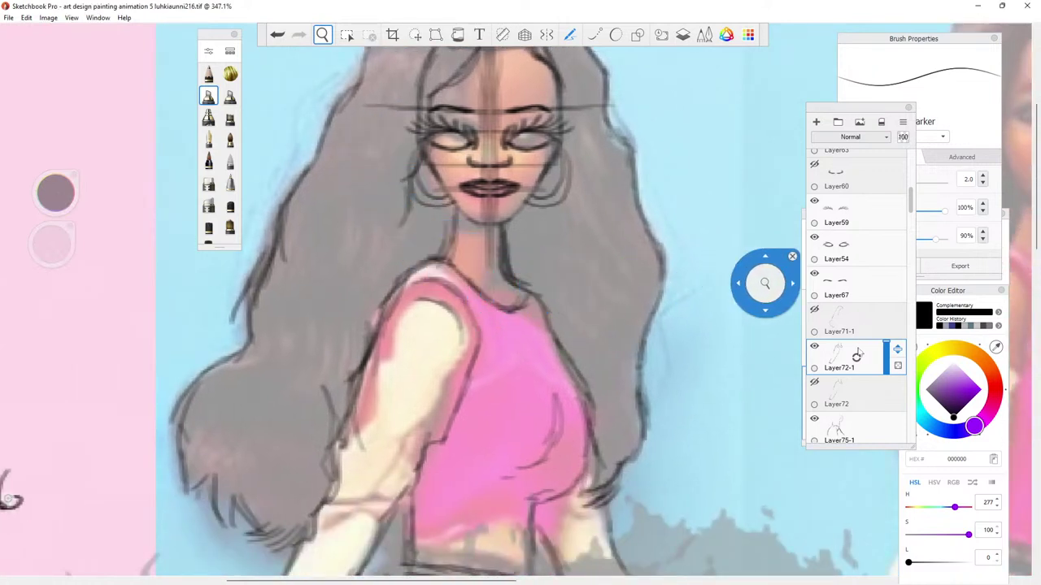
click(816, 122)
drag(765, 257, 278, 38)
click(322, 34)
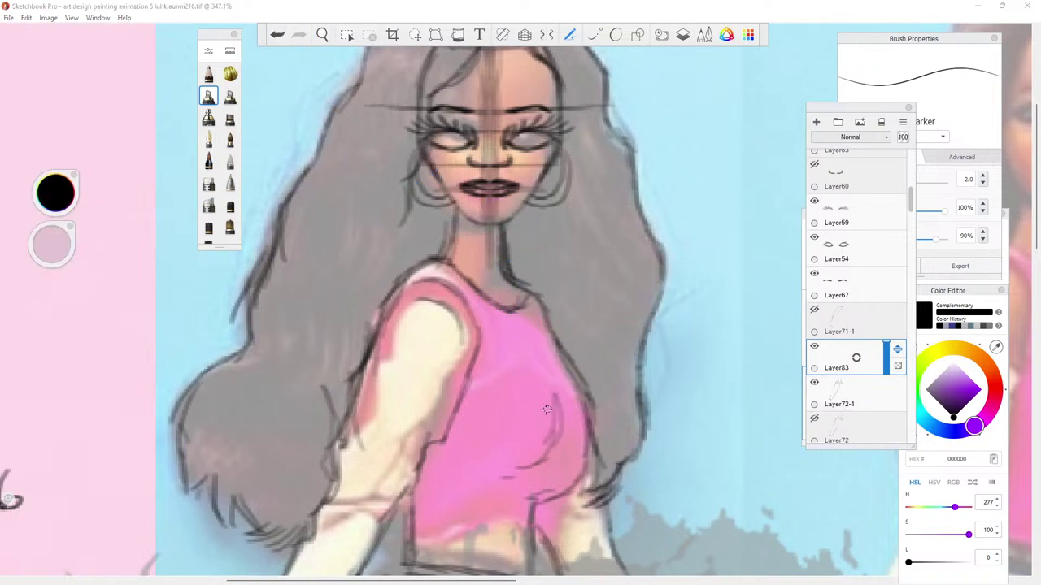
drag(525, 475, 490, 470)
drag(552, 383, 561, 439)
drag(547, 374, 561, 448)
mouse_move(555, 402)
mouse_down()
mouse_move(537, 470)
mouse_move(498, 477)
mouse_move(527, 470)
mouse_move(515, 479)
mouse_up()
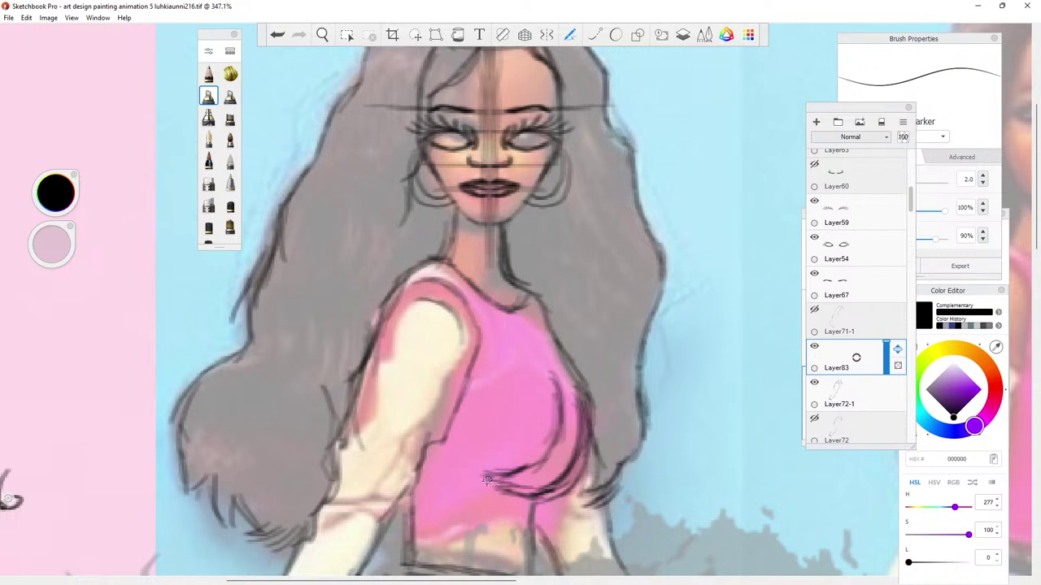
Draw a horizontal underbust seam across the top with vertical gathers below it, and darken the seam under the bust.
drag(481, 480, 470, 481)
mouse_move(431, 518)
mouse_down()
mouse_move(426, 494)
mouse_move(435, 551)
mouse_up()
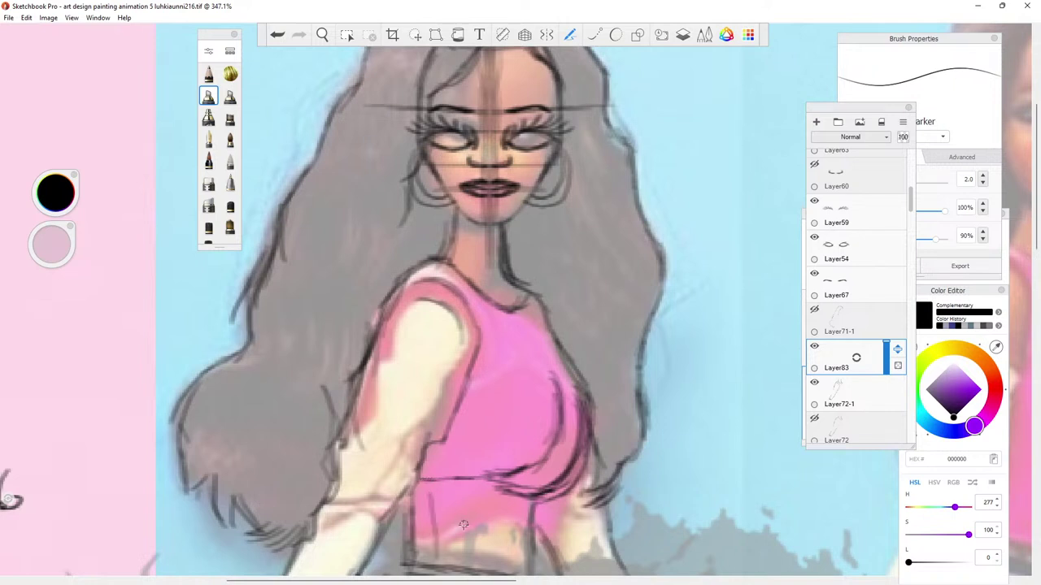
drag(470, 504, 474, 545)
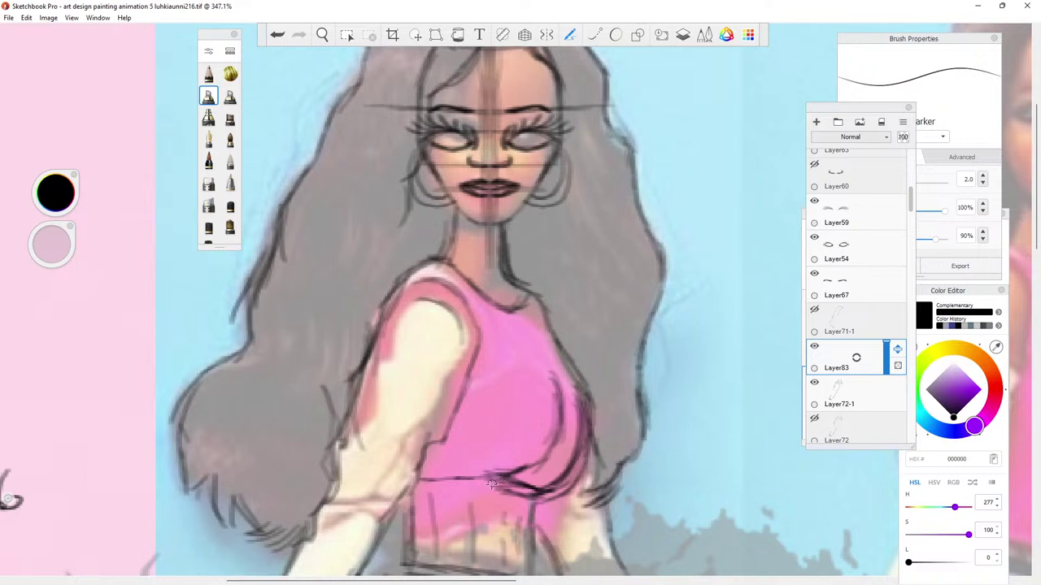
drag(484, 481, 529, 497)
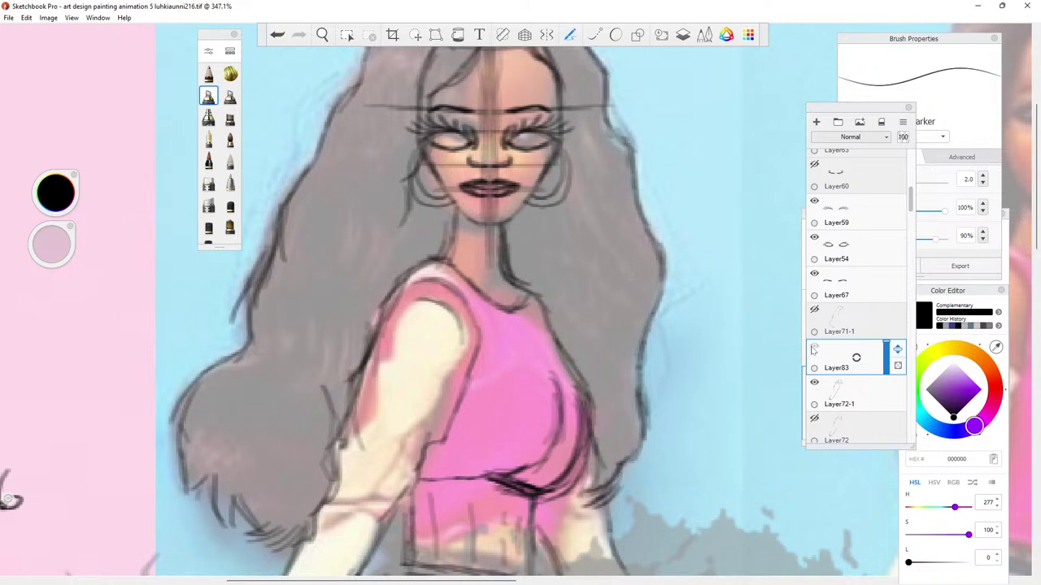
Hide Layer83 and draw a cleaner curved bust outline with a horizontal underbust seam on a new layer.
click(814, 347)
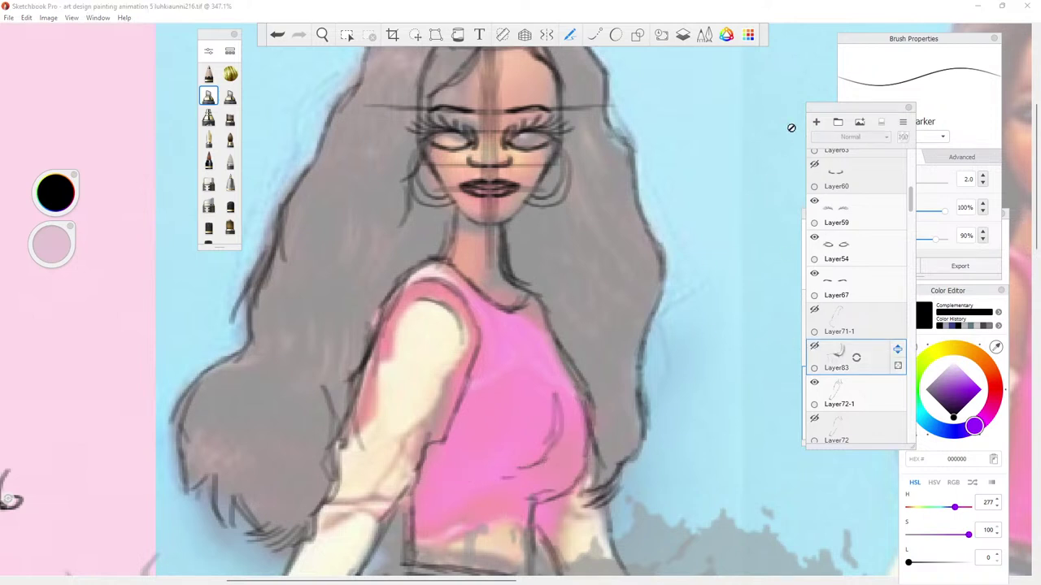
click(816, 122)
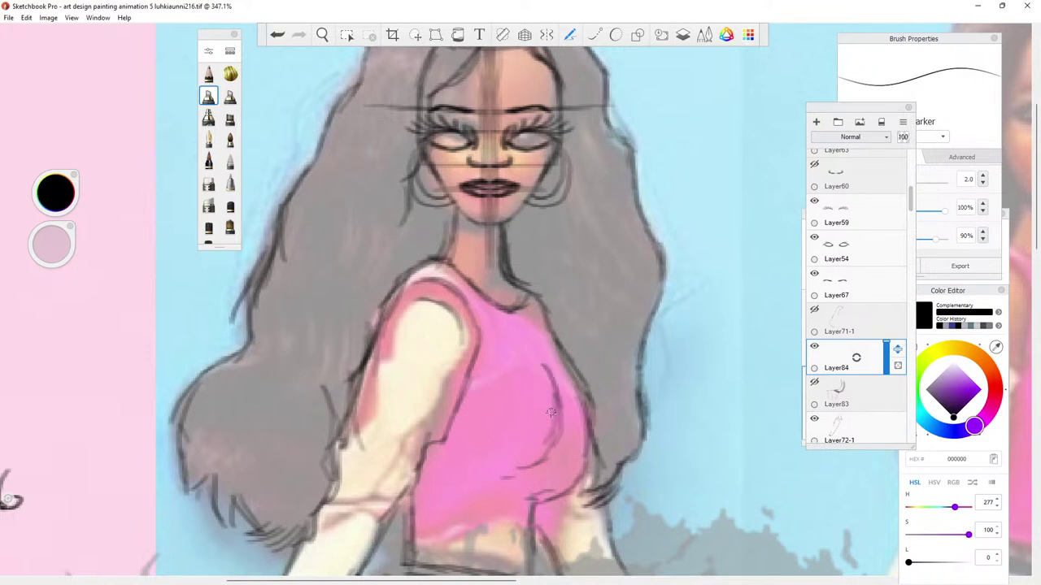
mouse_move(546, 368)
mouse_down()
mouse_move(550, 421)
mouse_move(536, 451)
mouse_move(545, 443)
mouse_move(494, 488)
mouse_up()
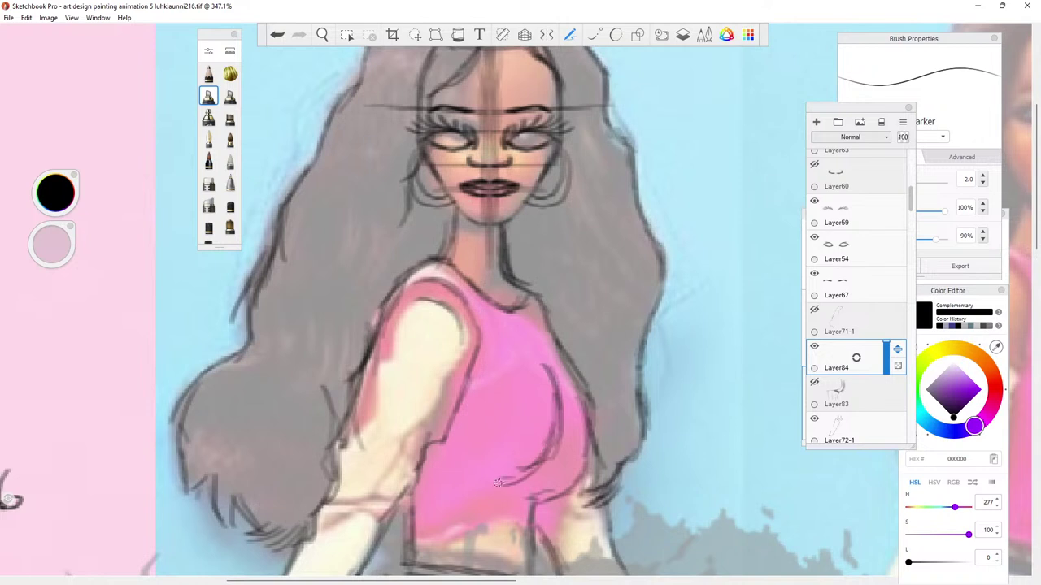
mouse_move(535, 461)
mouse_down()
mouse_move(493, 480)
mouse_move(497, 487)
mouse_up()
mouse_move(574, 373)
mouse_down()
mouse_move(587, 443)
mouse_move(566, 481)
mouse_up()
mouse_move(579, 431)
mouse_down()
mouse_move(569, 477)
mouse_move(538, 493)
mouse_up()
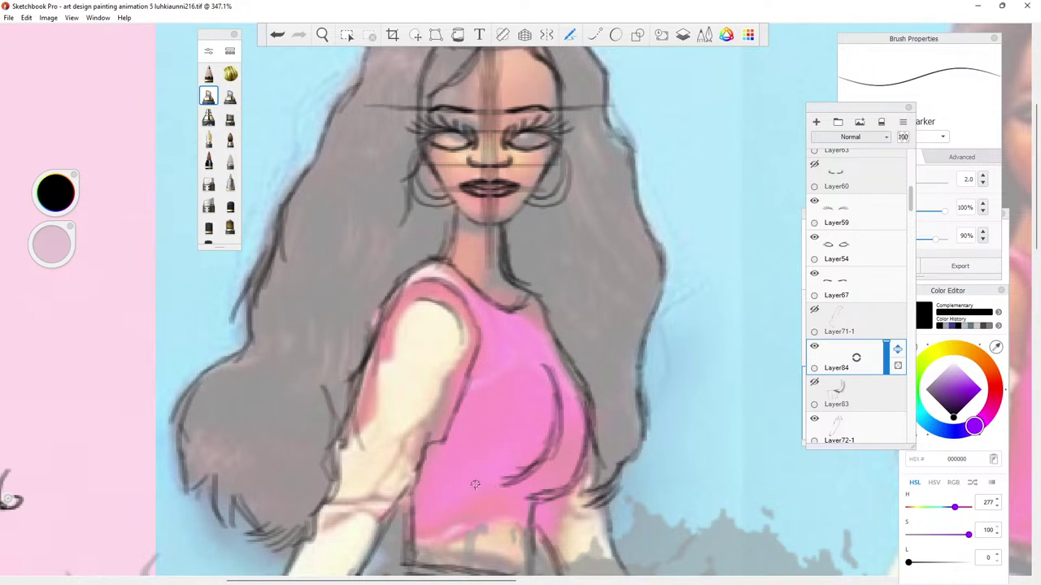
mouse_move(487, 485)
mouse_down()
mouse_move(421, 487)
mouse_move(431, 487)
mouse_up()
Sketch a diagonal upper bust edge and a strap up to the neckline on a new layer, and darken the lower bust curve.
click(816, 122)
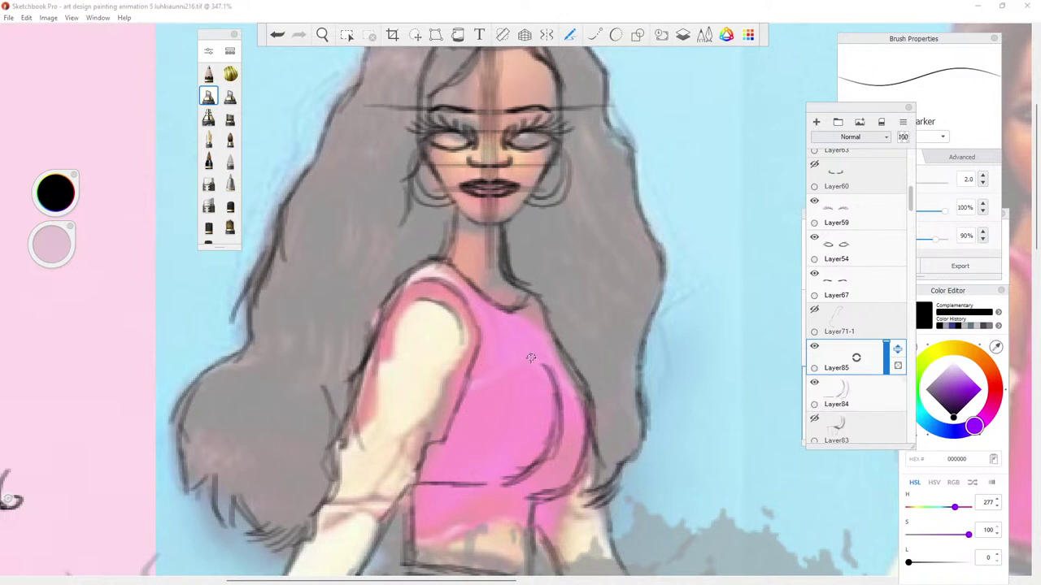
drag(510, 377, 472, 395)
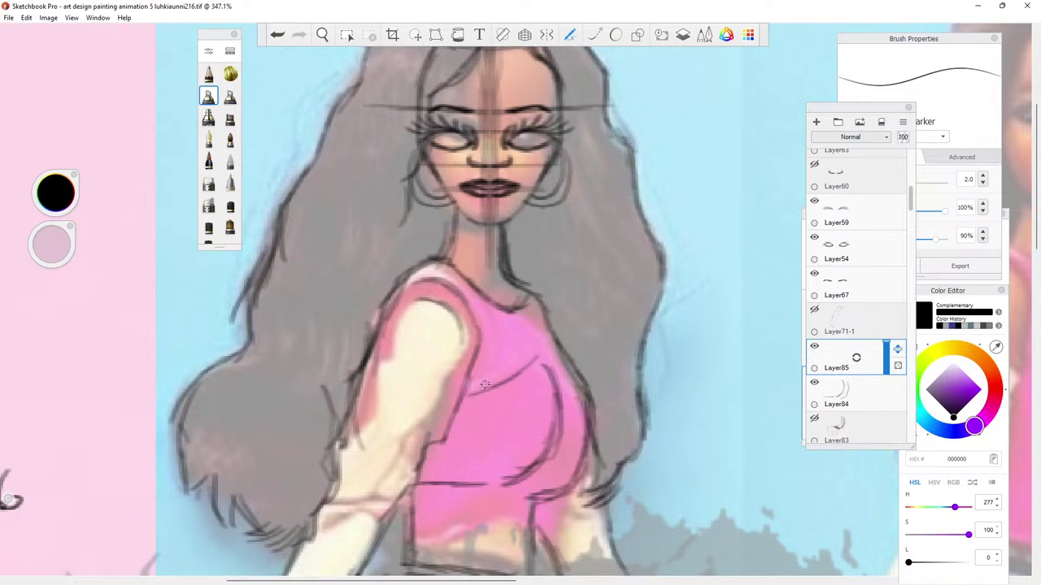
drag(527, 346, 441, 391)
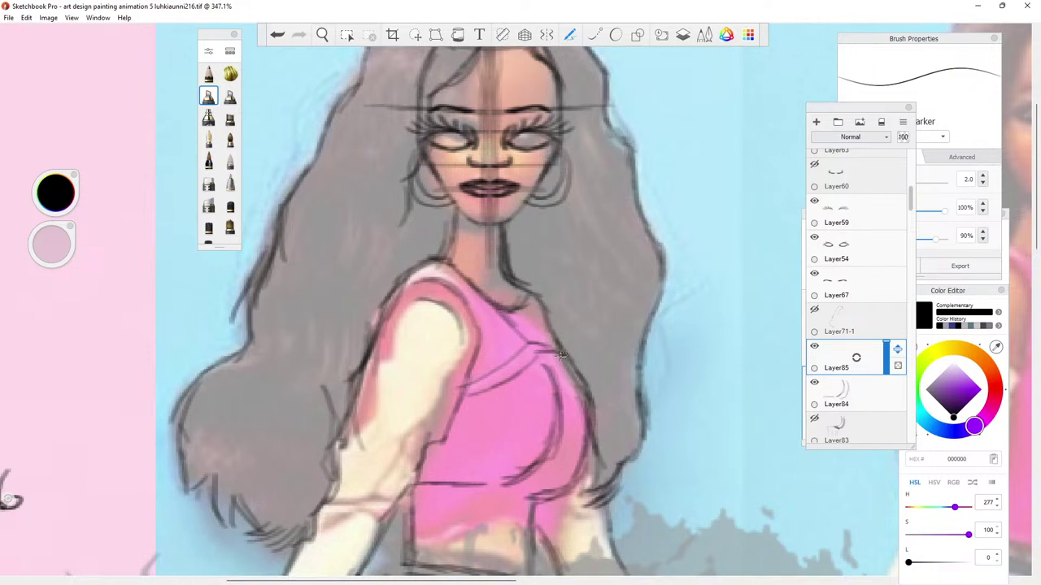
mouse_move(524, 342)
mouse_down()
mouse_move(569, 366)
mouse_move(561, 355)
mouse_move(582, 400)
mouse_move(571, 376)
mouse_move(572, 438)
mouse_move(578, 407)
mouse_move(587, 462)
mouse_up()
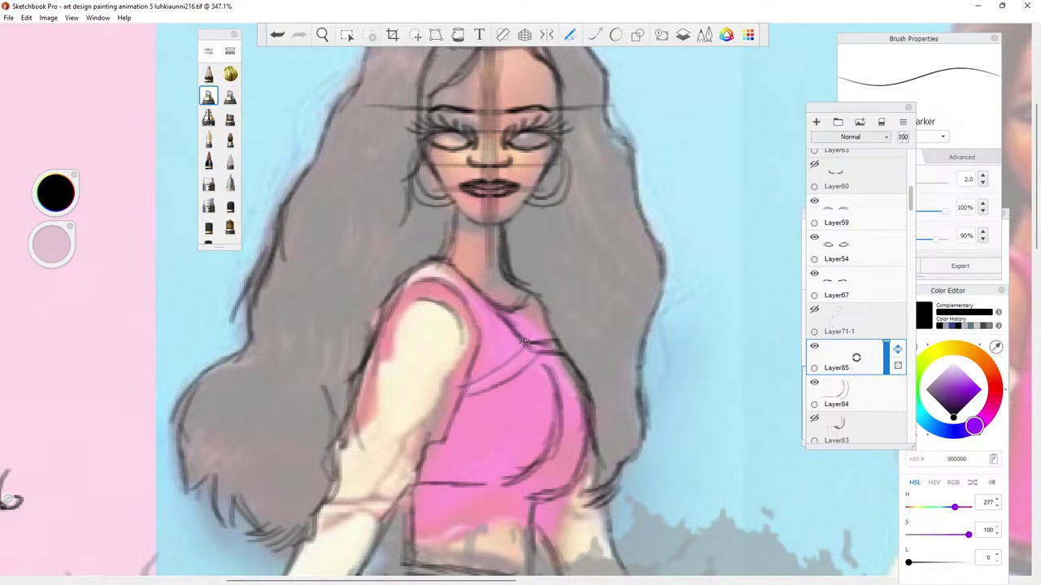
drag(531, 348, 494, 310)
mouse_move(520, 478)
mouse_down()
mouse_move(492, 477)
mouse_move(553, 438)
mouse_move(497, 486)
mouse_move(544, 458)
mouse_move(492, 476)
mouse_move(510, 479)
mouse_move(491, 474)
mouse_move(583, 473)
mouse_up()
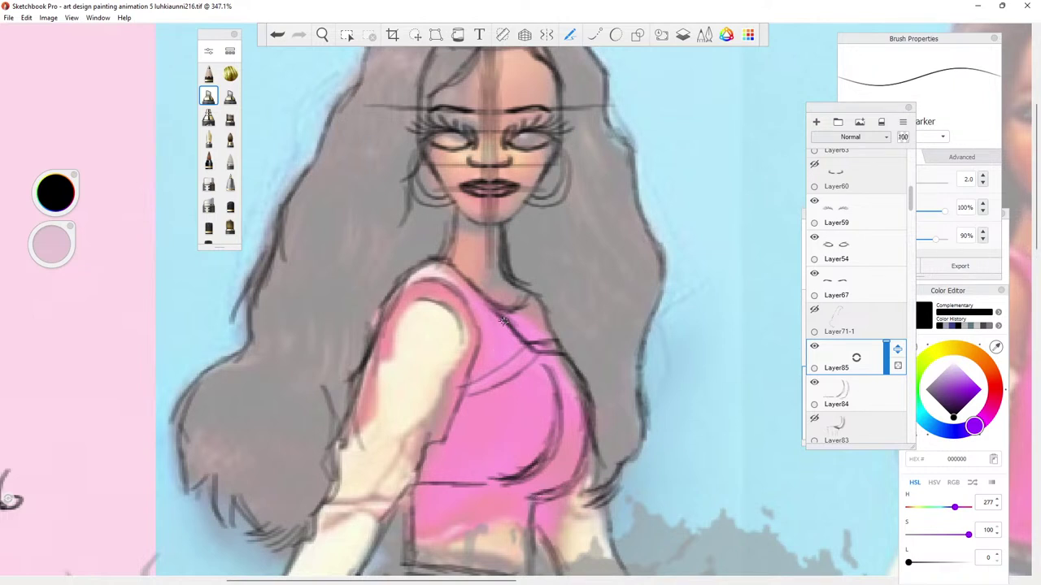
Thicken the diagonal upper bust band and the neckline strap with doubled lines, and save the drawing.
drag(521, 356, 466, 393)
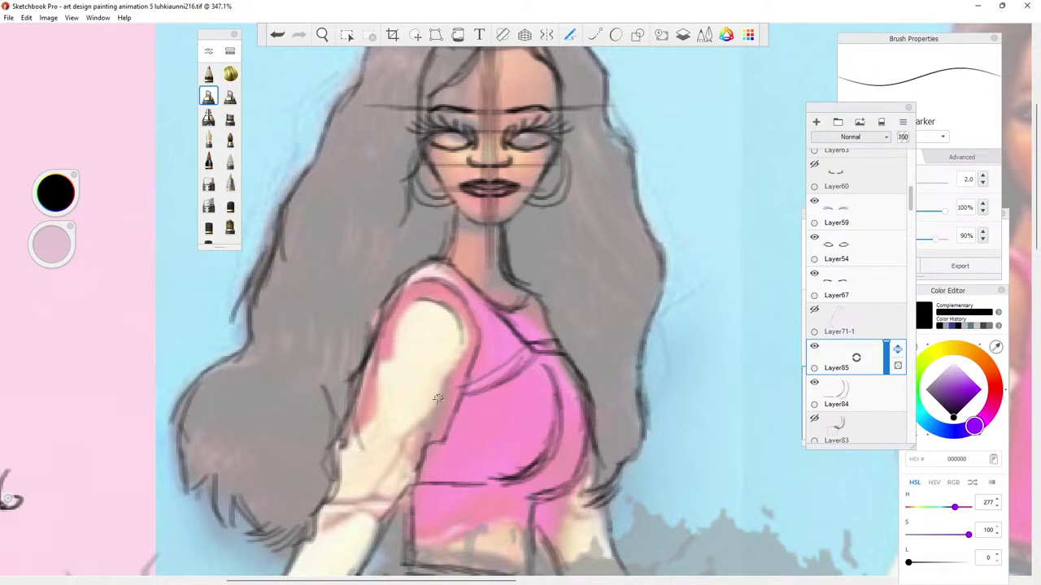
mouse_move(520, 348)
mouse_down()
mouse_move(478, 367)
mouse_move(483, 377)
mouse_move(460, 395)
mouse_up()
mouse_move(535, 358)
mouse_down()
mouse_move(488, 385)
mouse_move(497, 367)
mouse_move(468, 382)
mouse_up()
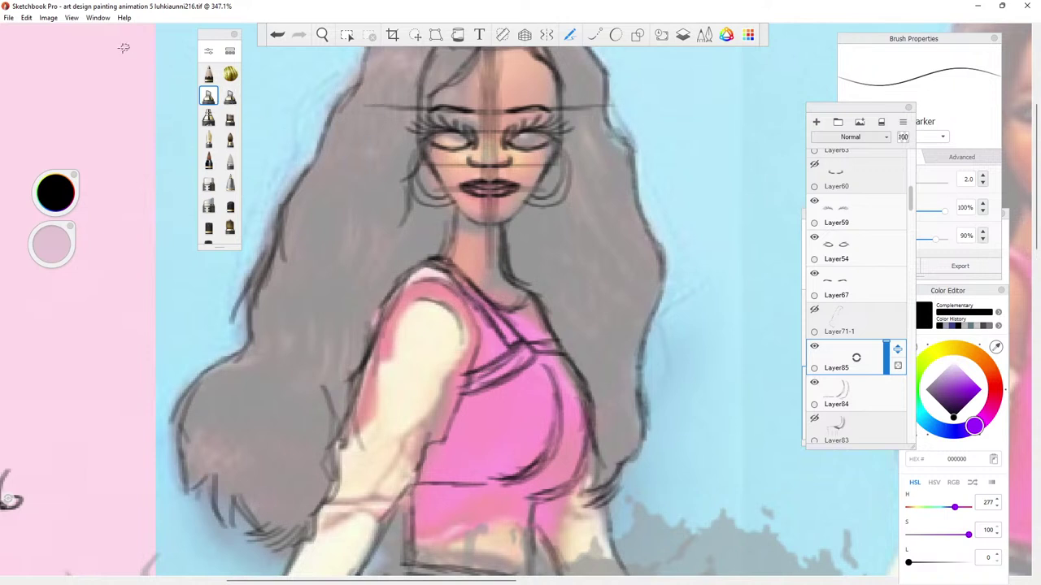
click(8, 18)
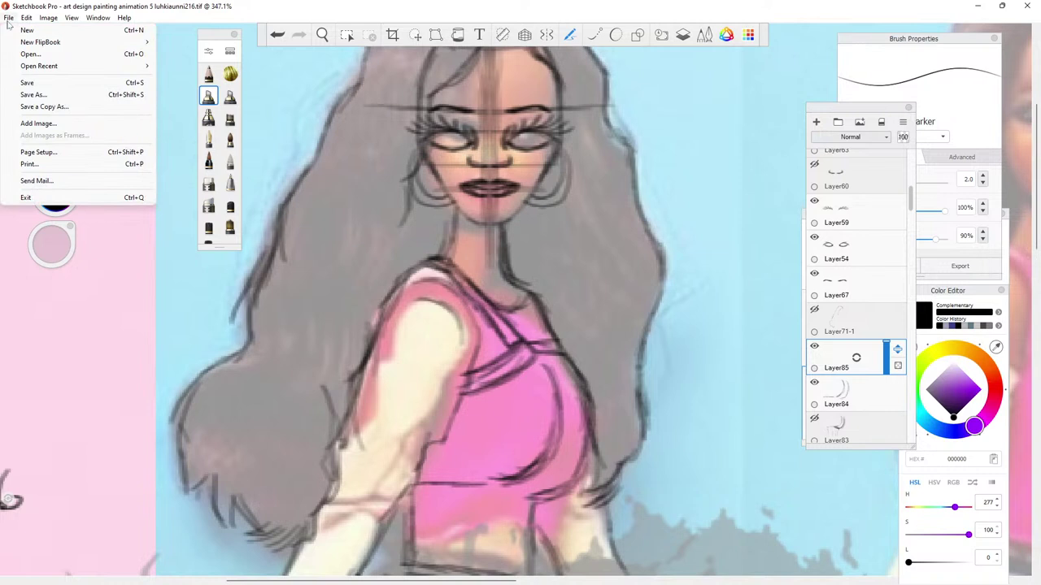
click(25, 84)
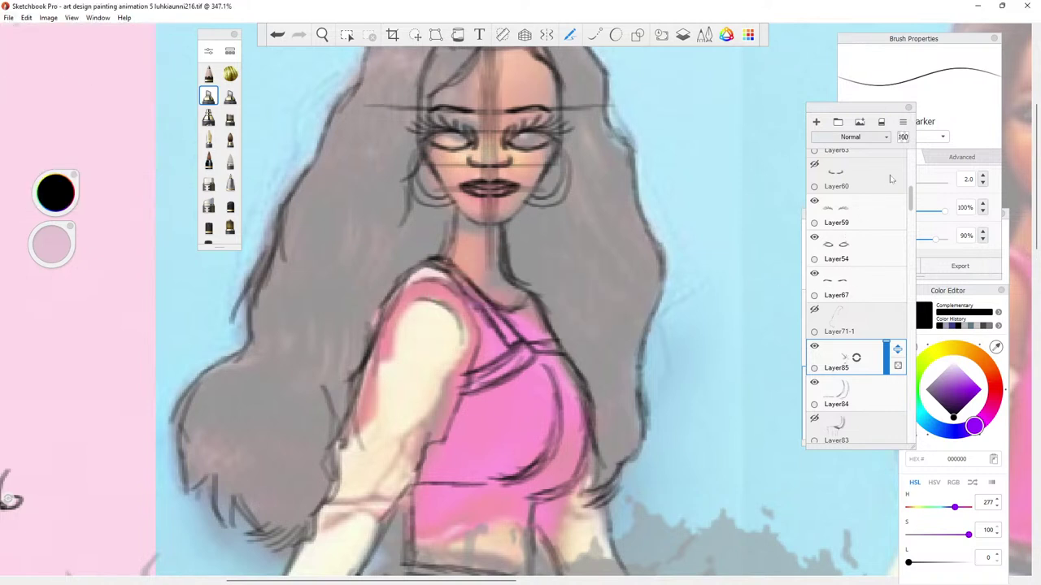
Hide the face construction guides on Layer49, Layer58 and Layer51.
mouse_move(909, 204)
mouse_down()
mouse_move(913, 293)
mouse_move(914, 257)
mouse_up()
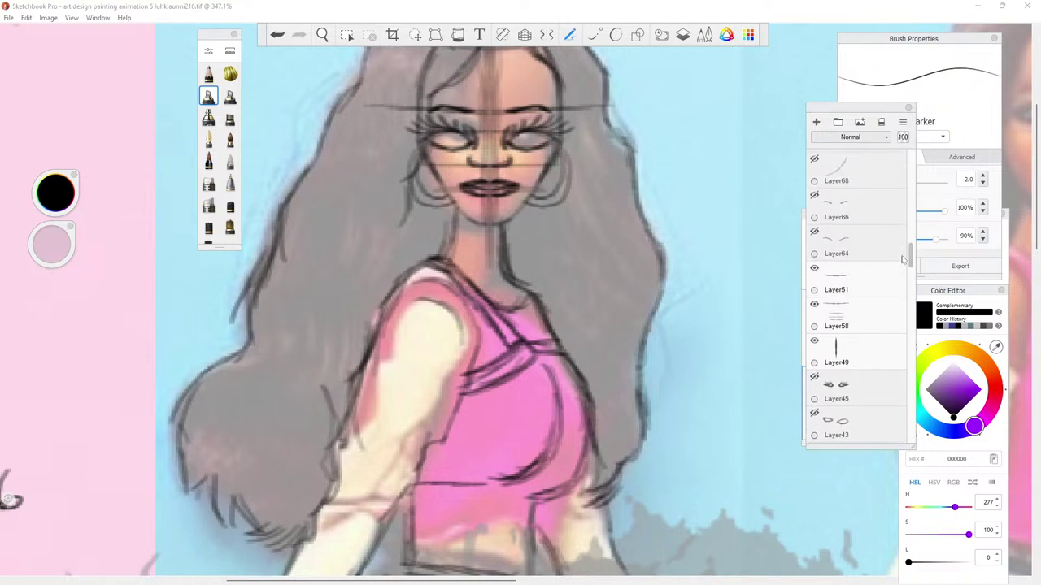
click(814, 339)
click(850, 280)
click(813, 303)
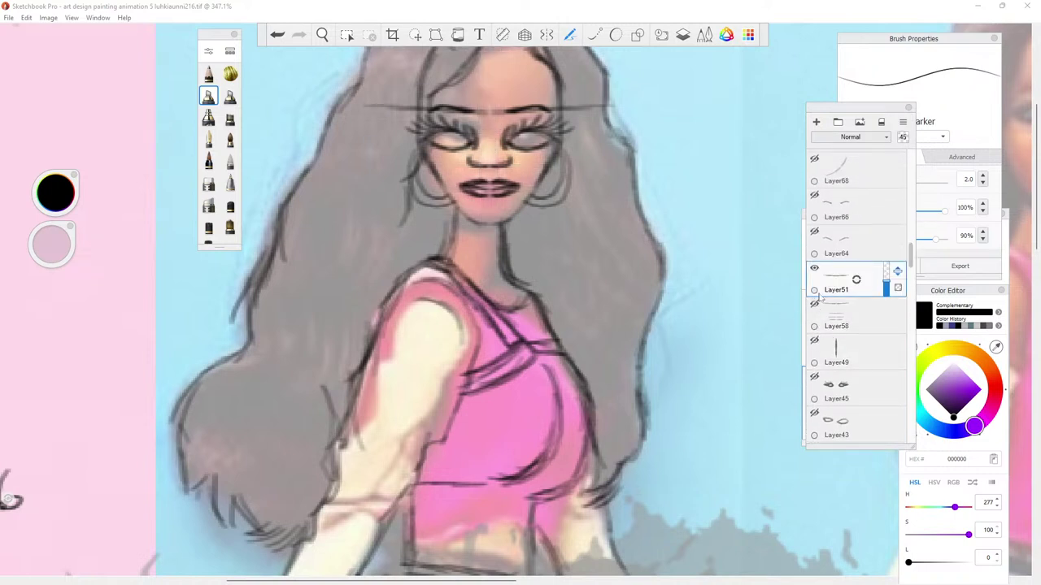
click(815, 269)
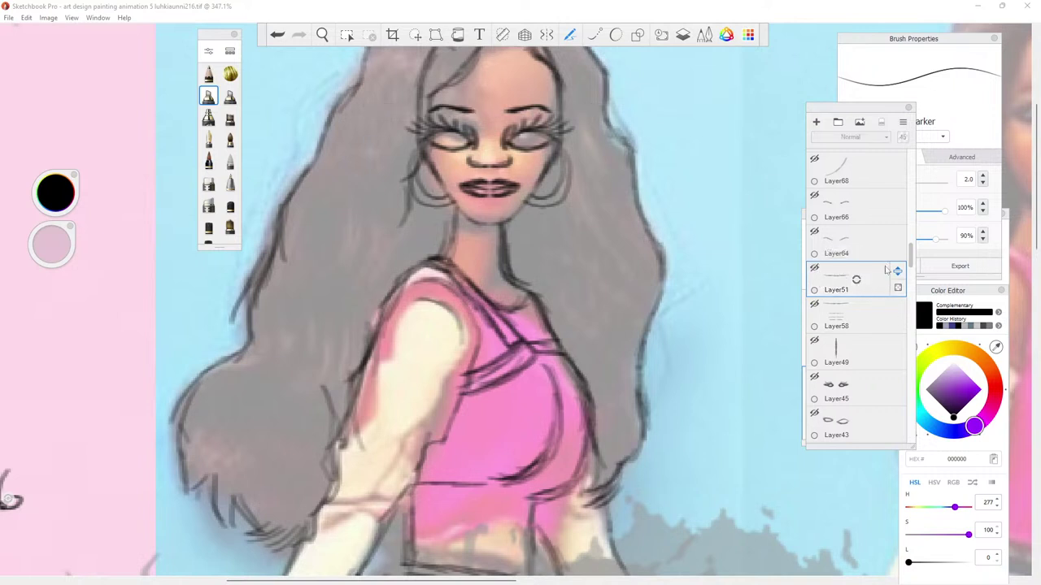
drag(912, 249, 921, 151)
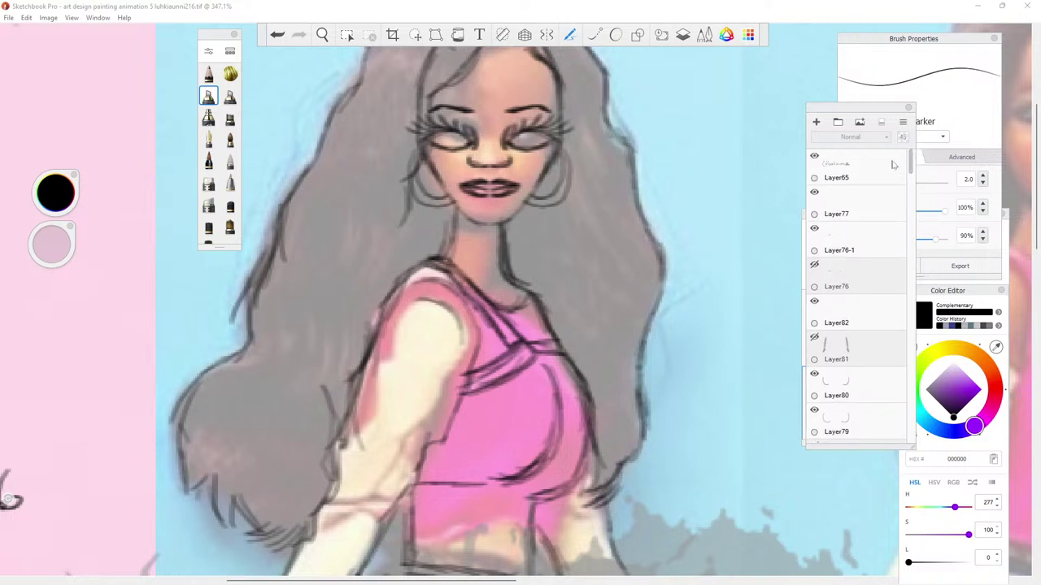
Make the empty Layer82 the active layer and save the drawing.
click(834, 252)
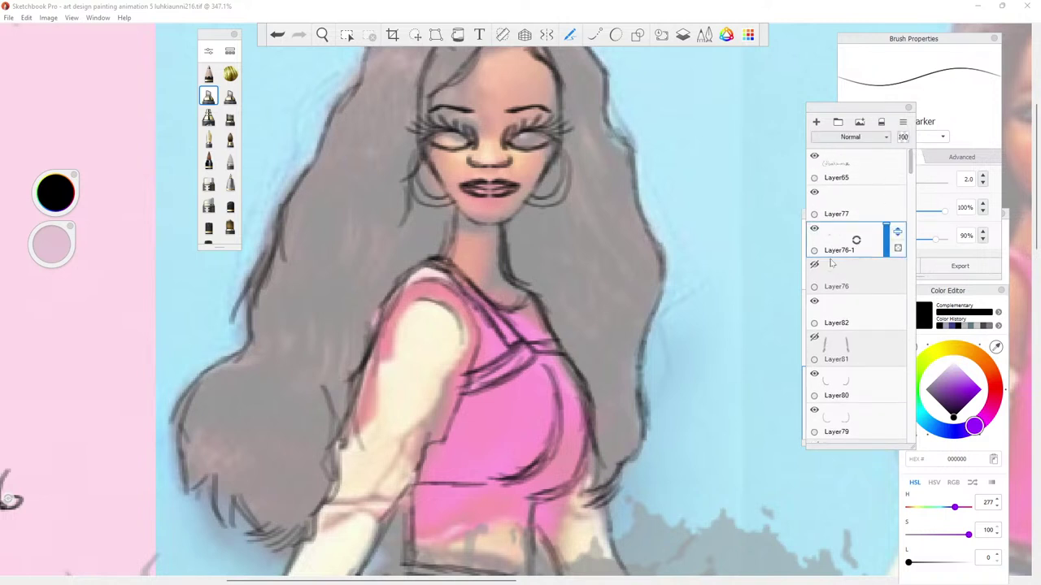
click(835, 313)
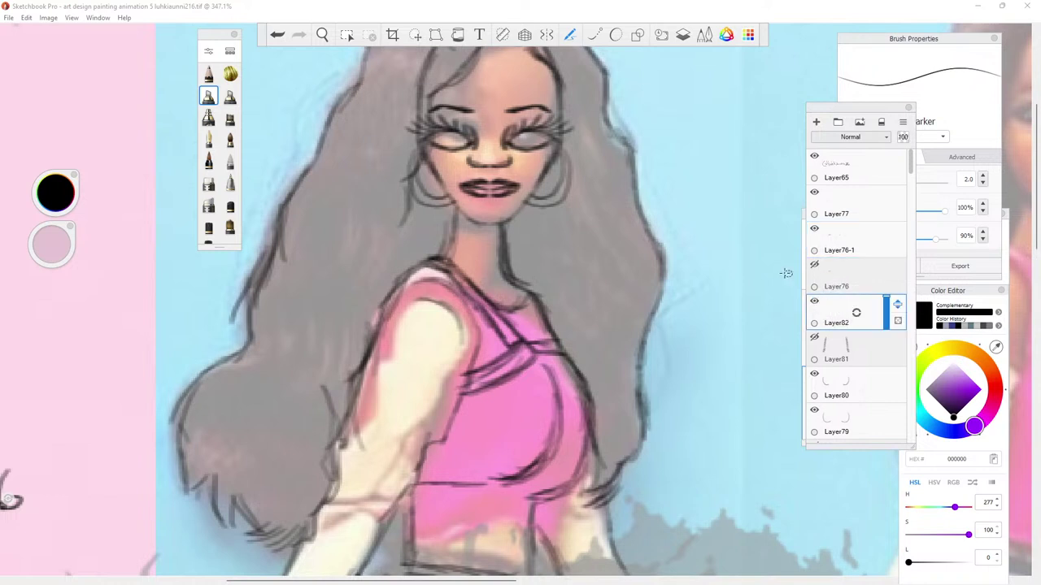
click(10, 17)
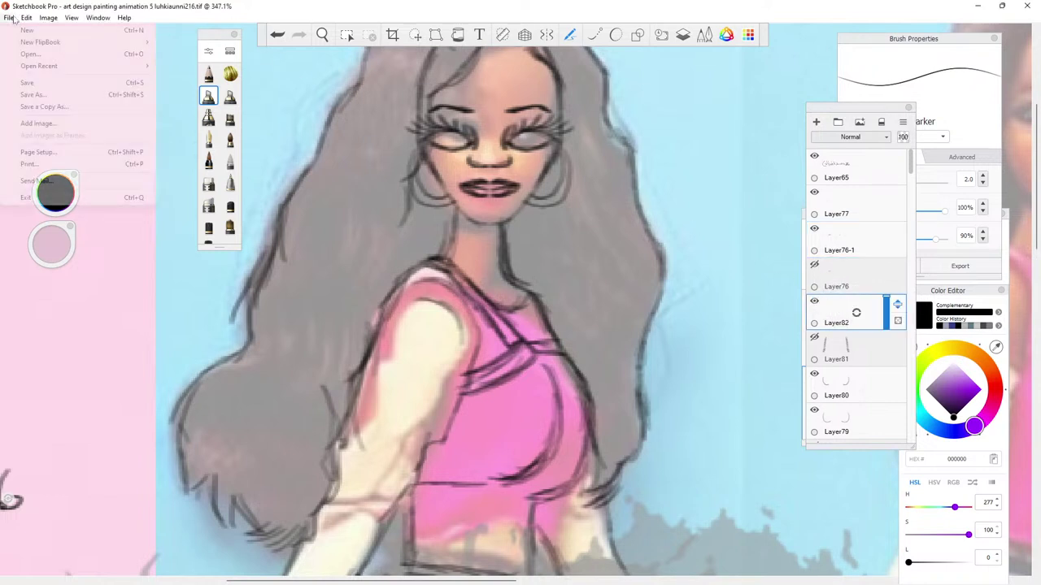
click(42, 83)
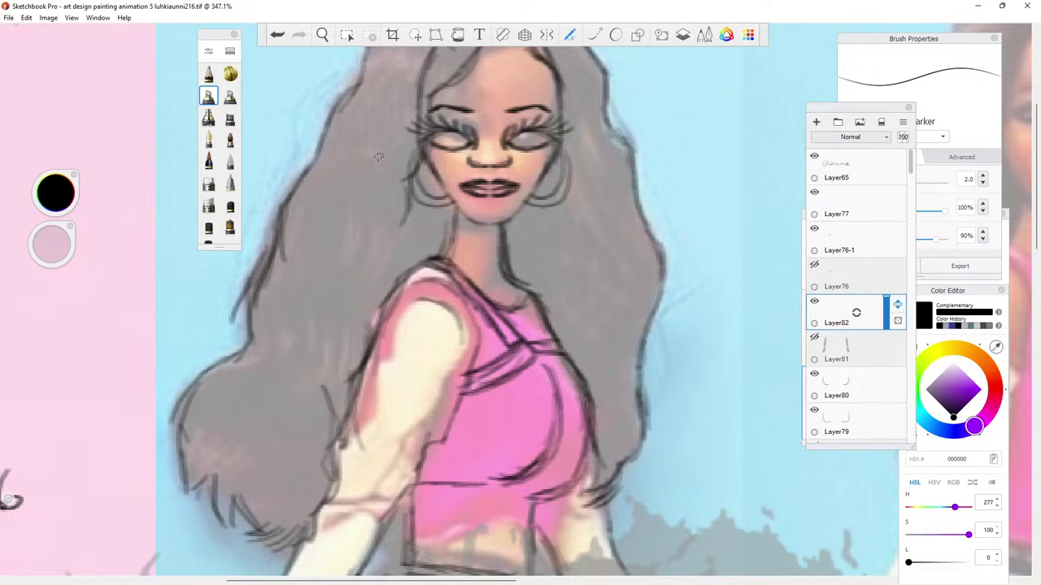
Examine the head and hair line layers by switching the visibility of individual layers such as Layer68 and Layer69-1 off and on.
click(322, 34)
drag(370, 129, 401, 224)
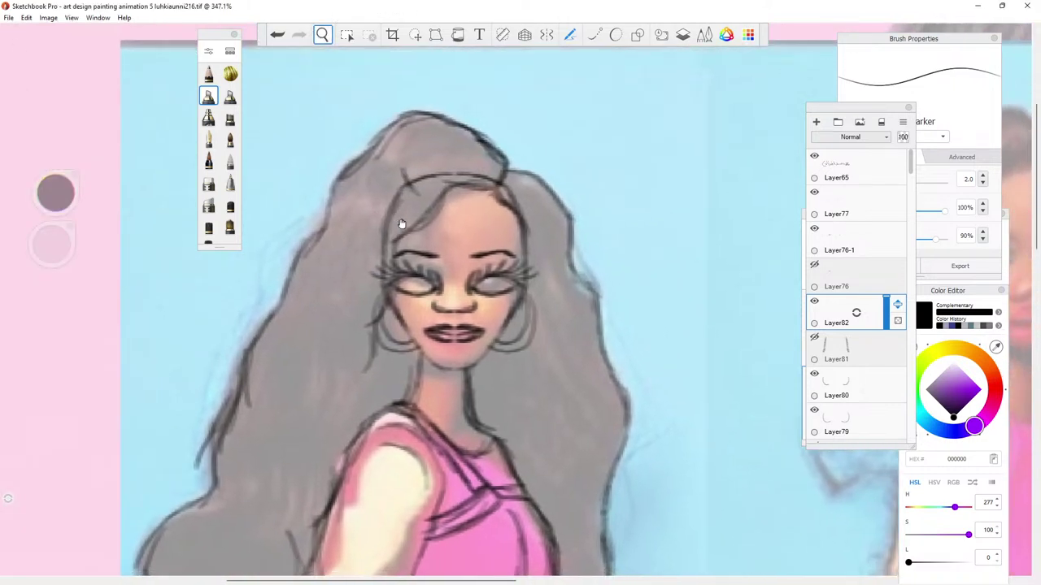
drag(397, 297, 398, 295)
click(398, 296)
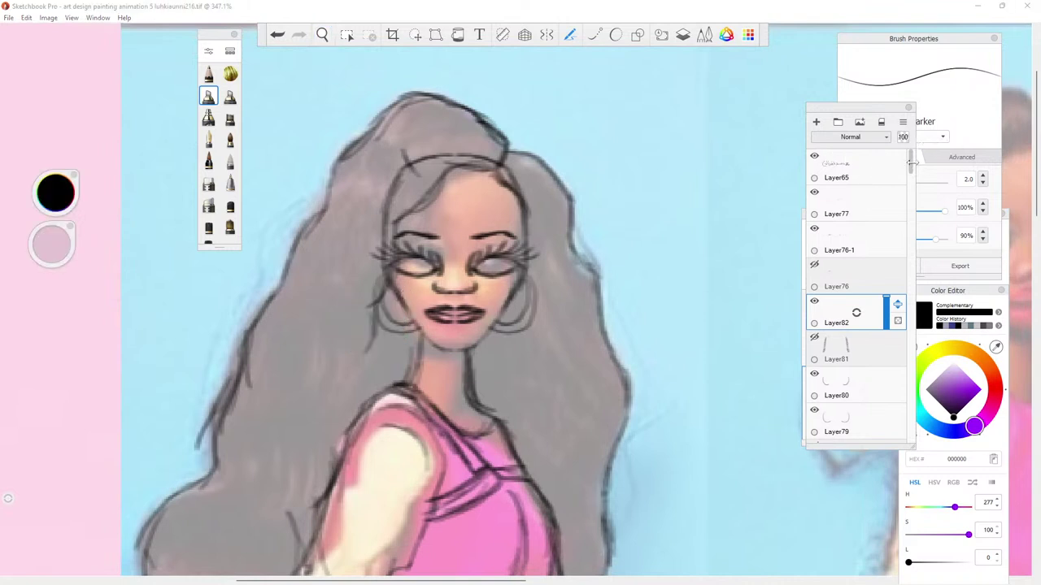
drag(910, 169, 927, 244)
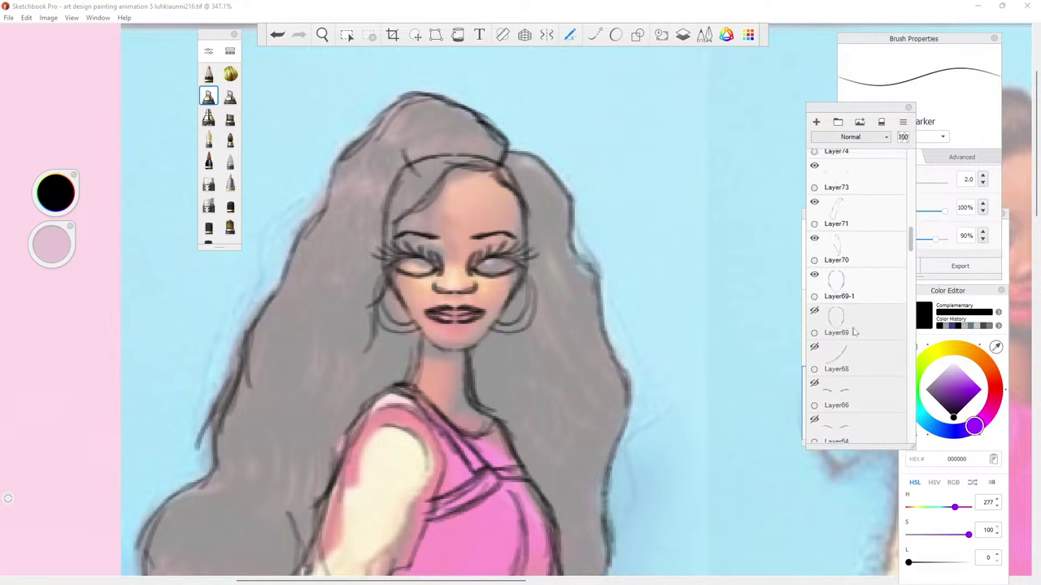
click(815, 348)
click(816, 348)
click(815, 275)
click(815, 276)
click(901, 245)
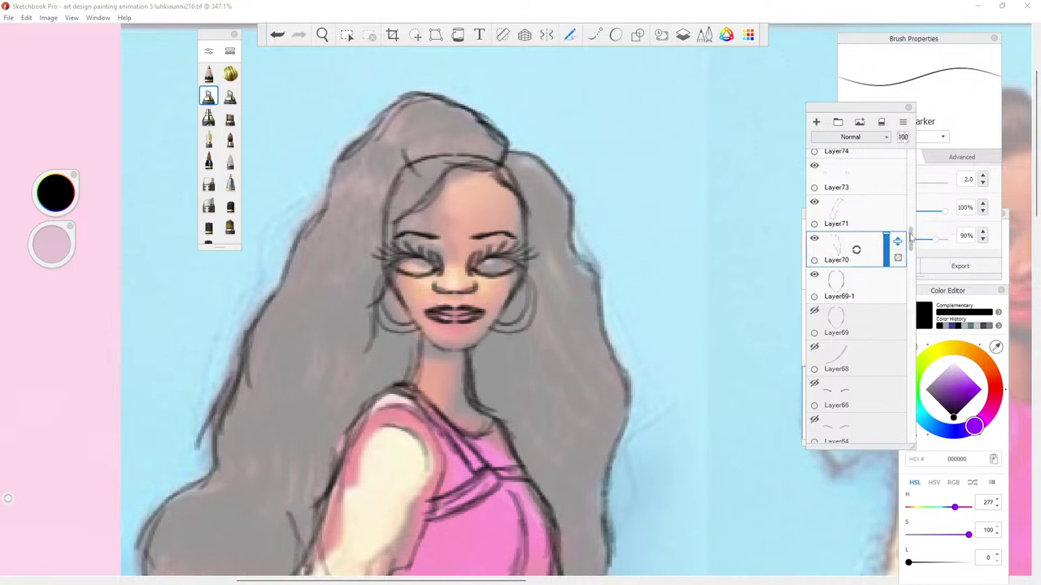
scroll(909, 243, up, 3)
click(815, 285)
click(815, 285)
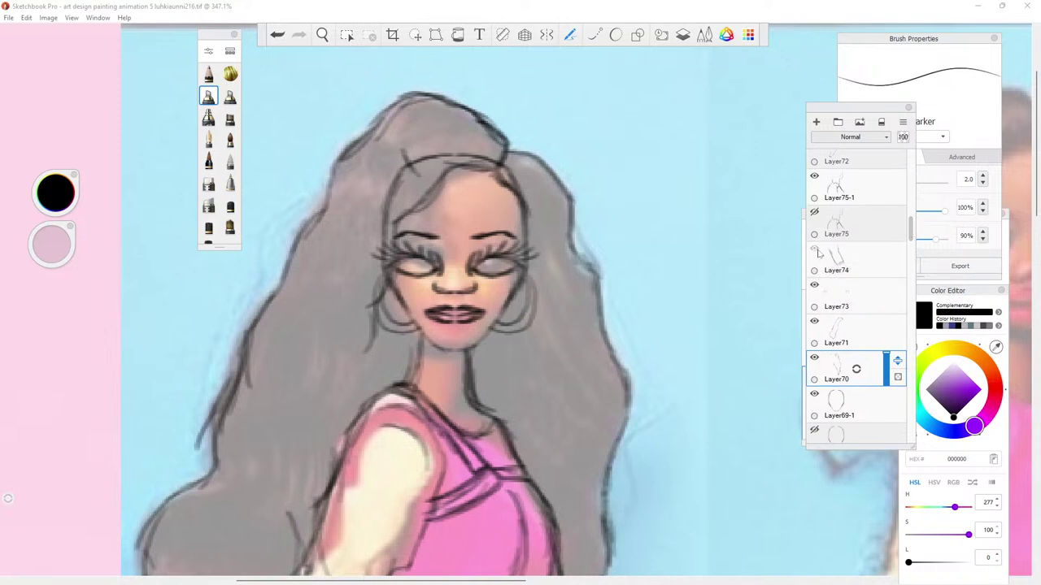
drag(910, 226, 901, 152)
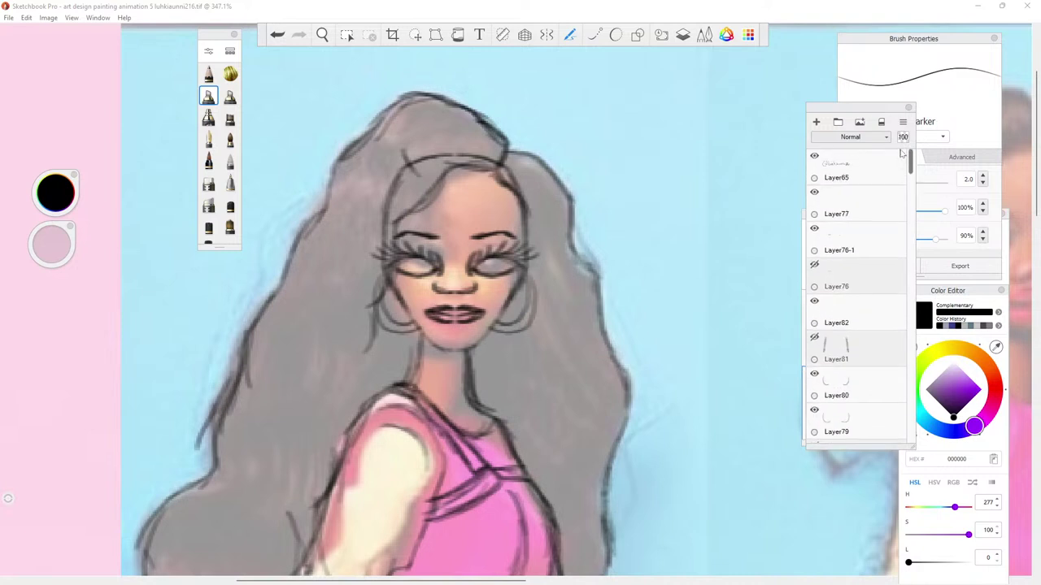
Reselect Layer82 and save the drawing again.
click(831, 314)
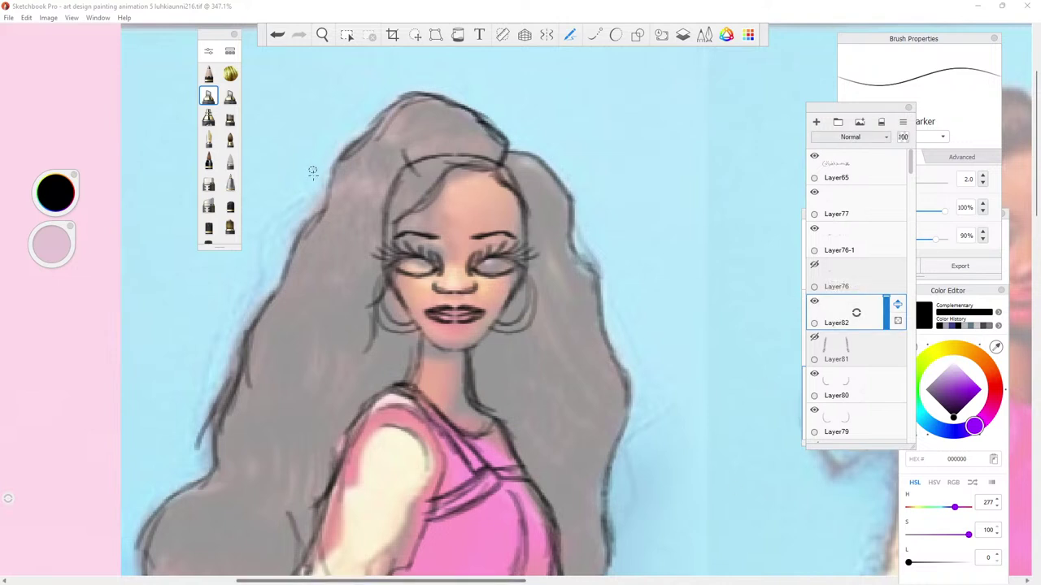
click(322, 34)
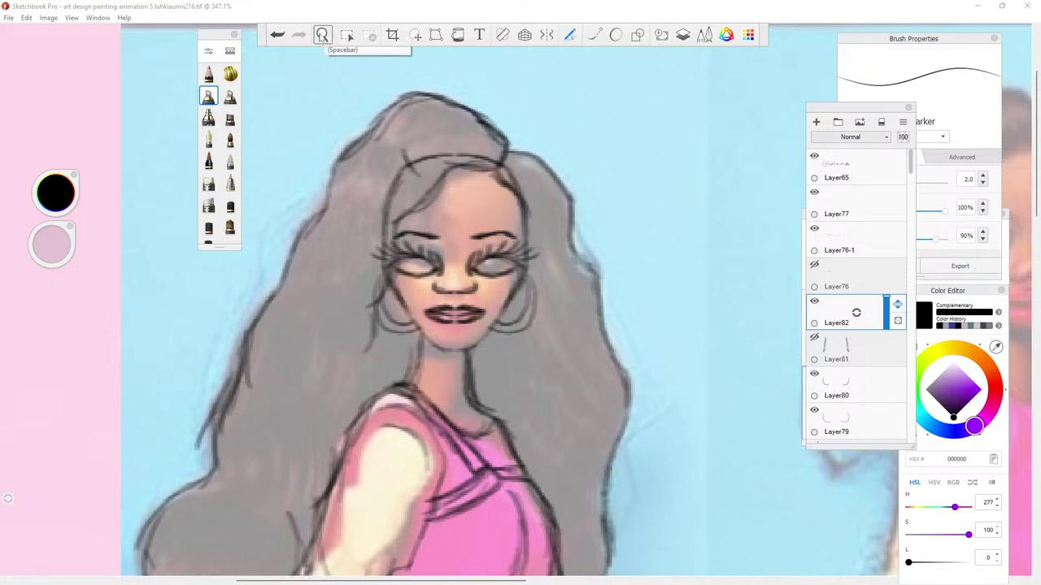
drag(437, 181, 346, 212)
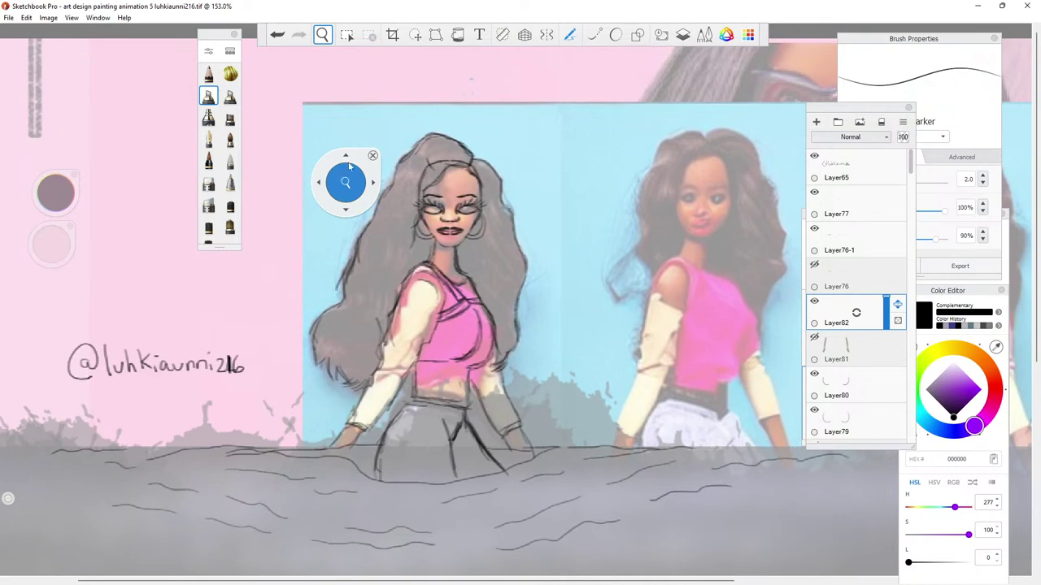
scroll(342, 180, up, 5)
drag(341, 180, 474, 200)
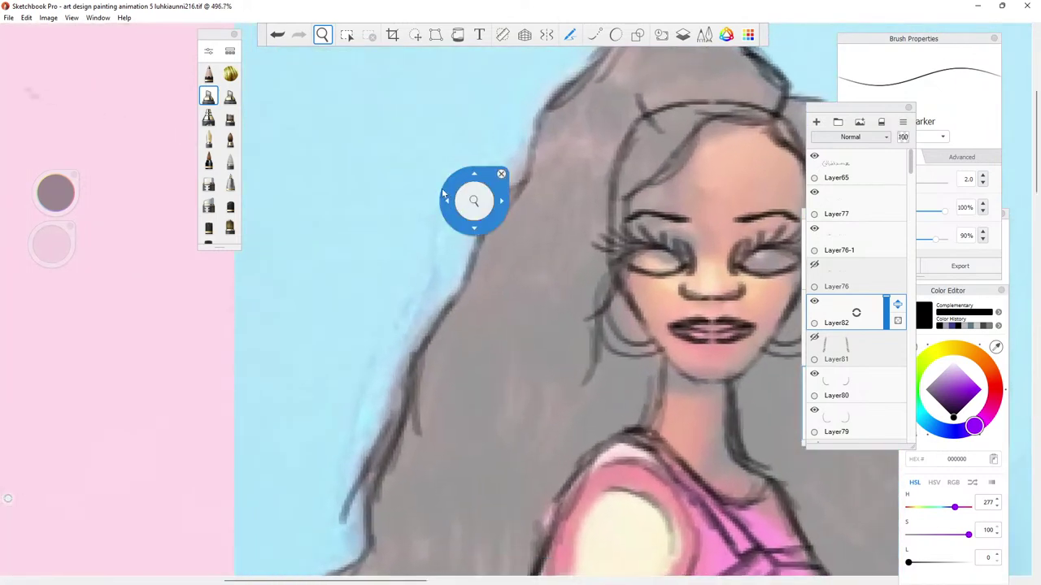
scroll(434, 183, up, 3)
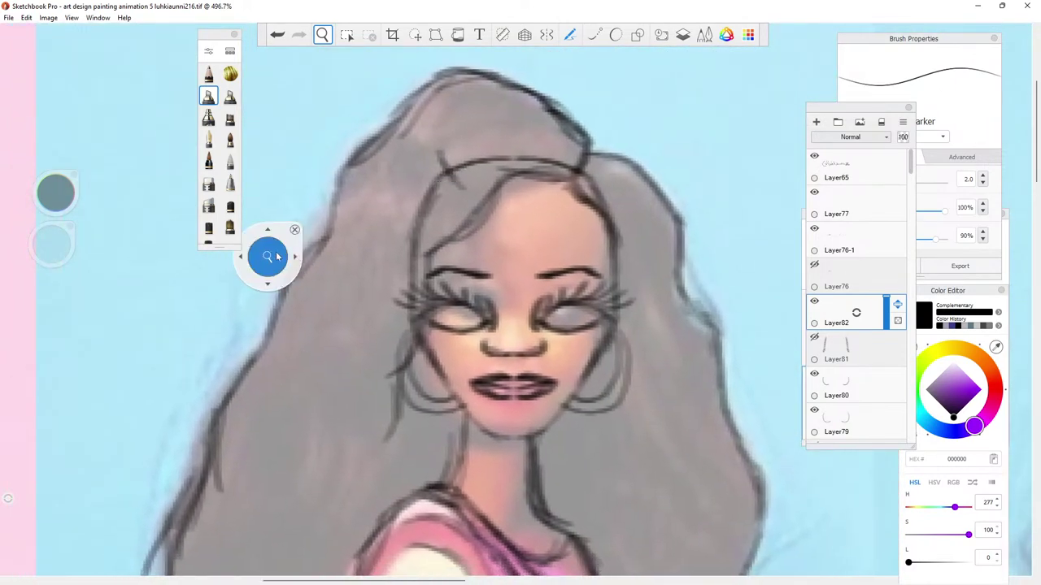
scroll(268, 255, up, 2)
drag(280, 234, 278, 229)
key(space)
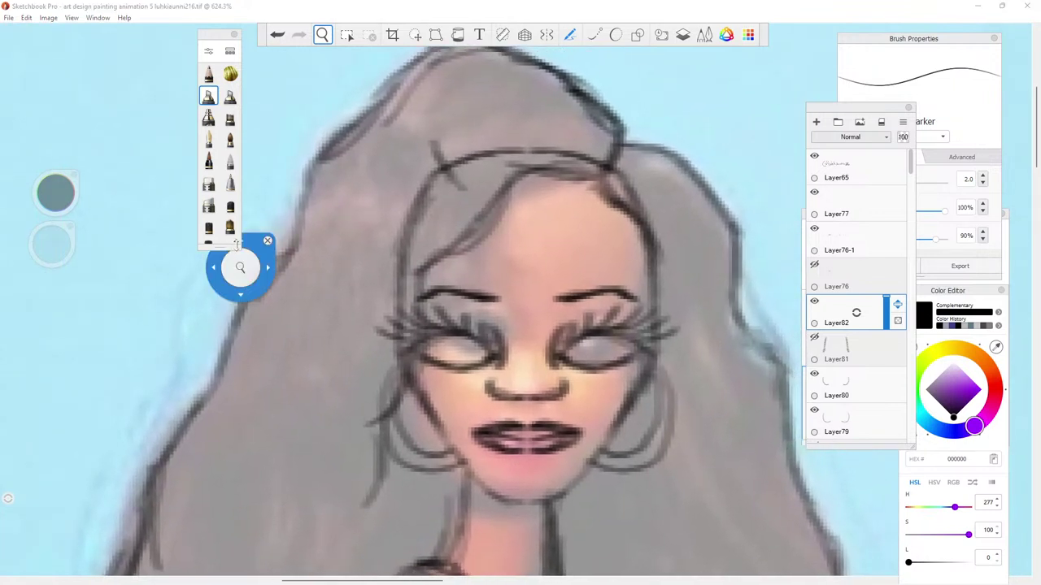
click(9, 18)
click(32, 83)
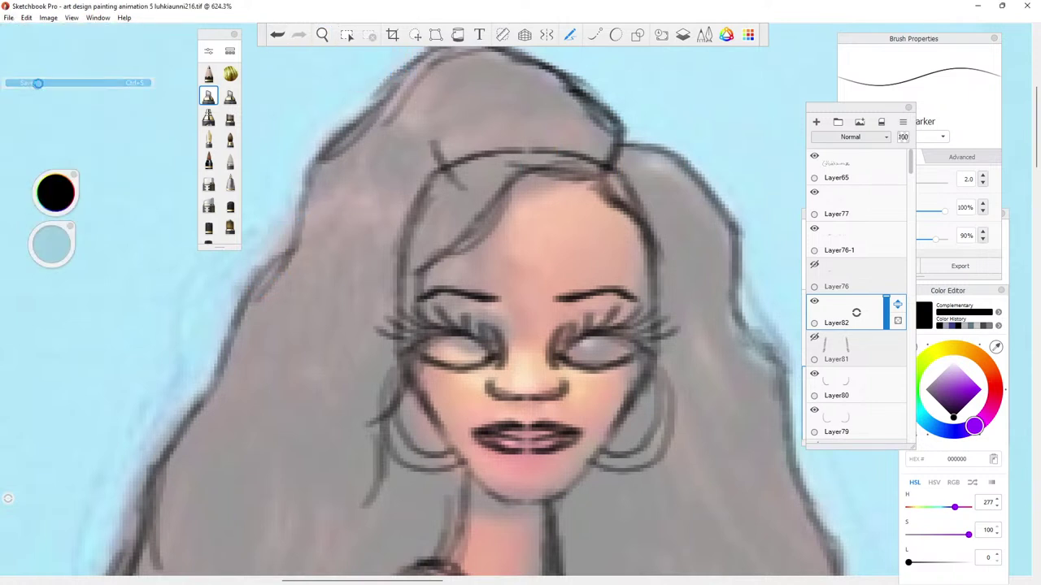
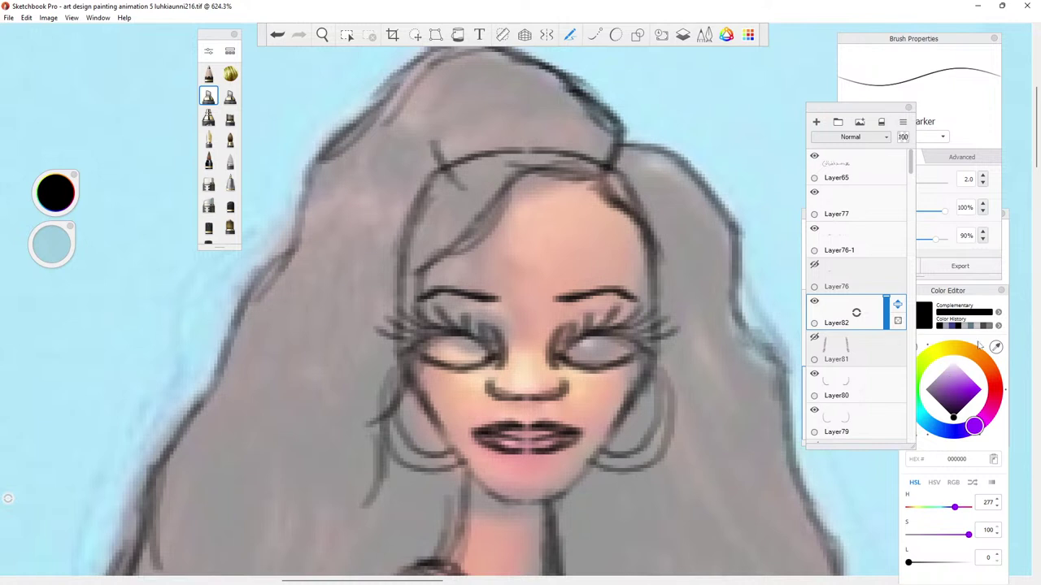
Set the brush colour to a muted brown with hue 24, saturation 34 and lightness 43 (hex 946748).
click(979, 358)
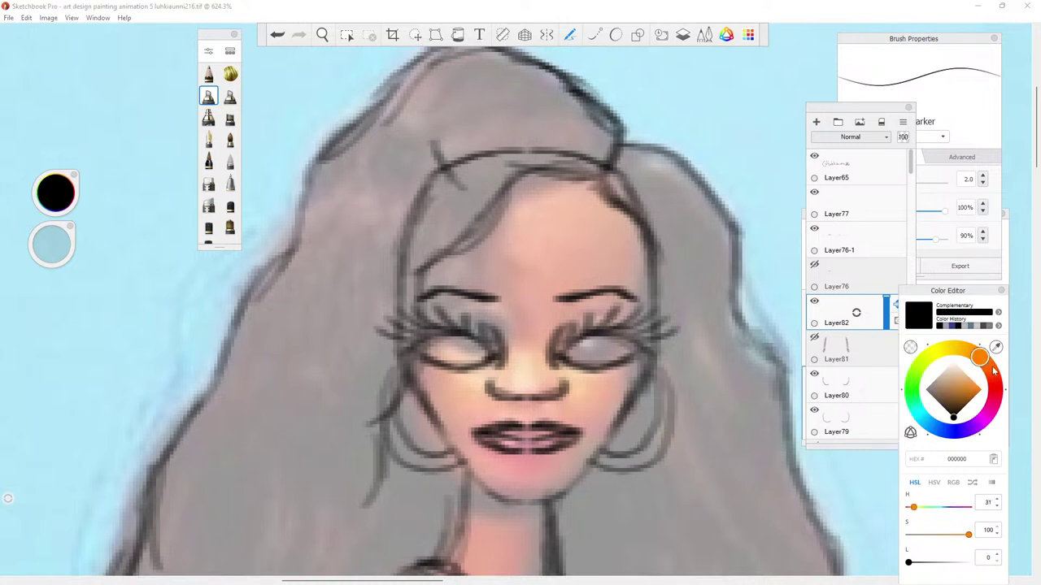
click(994, 371)
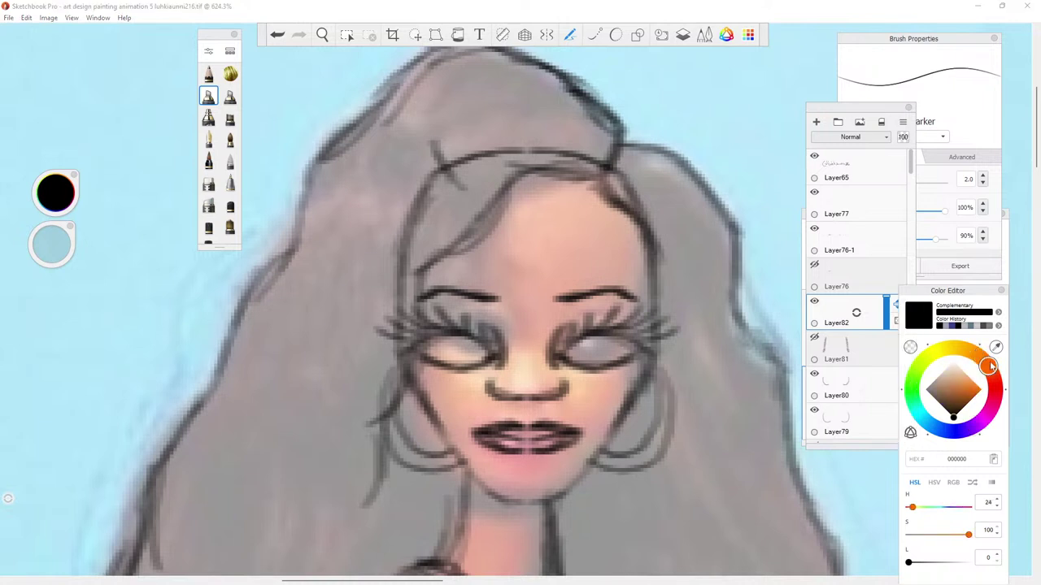
click(943, 386)
click(951, 395)
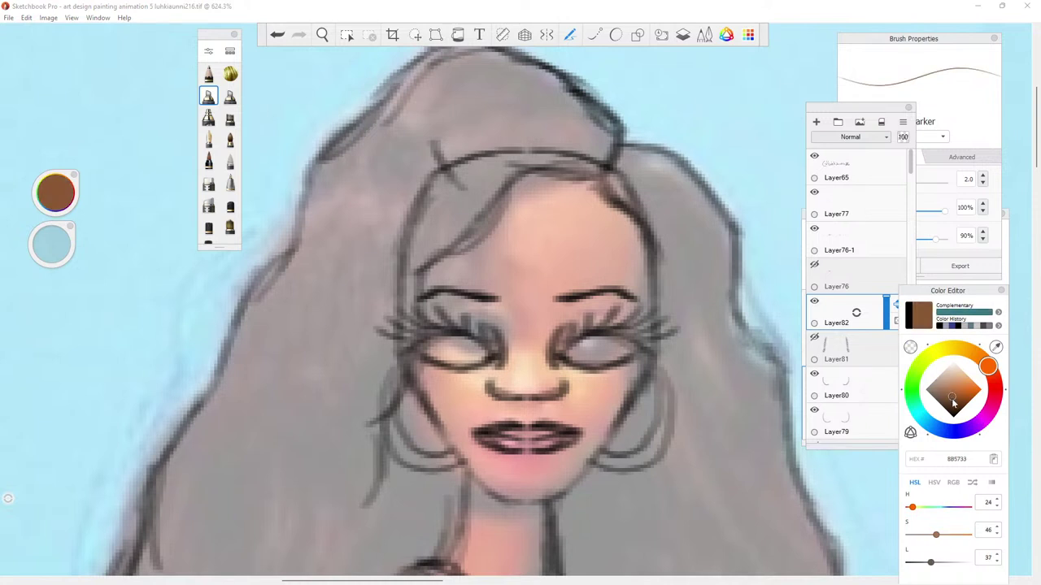
click(947, 395)
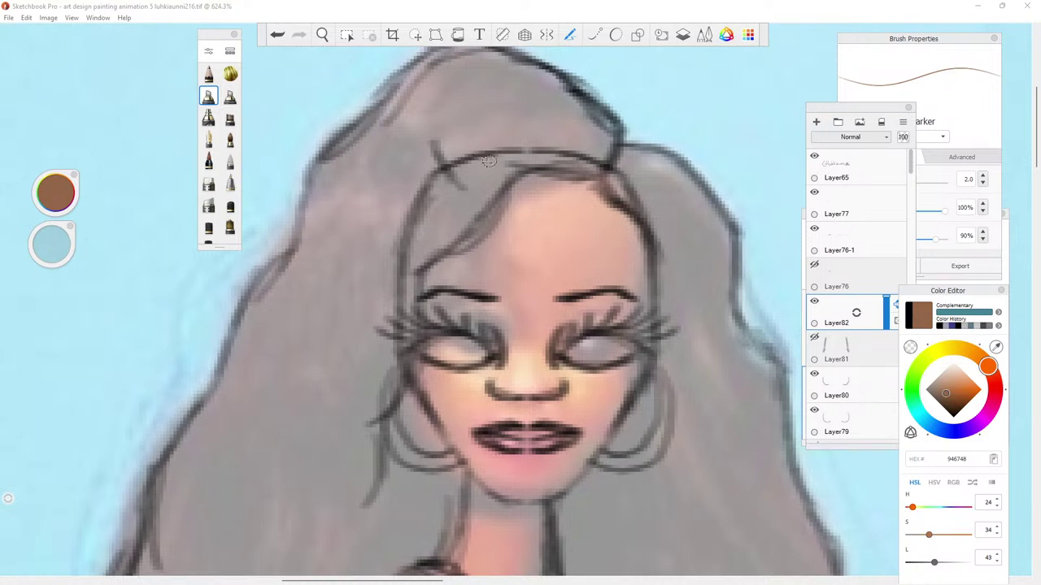
Set the Vintage Marker size to 28.1, paint brown over the face from forehead to lips on Layer82, and hide that layer.
click(939, 101)
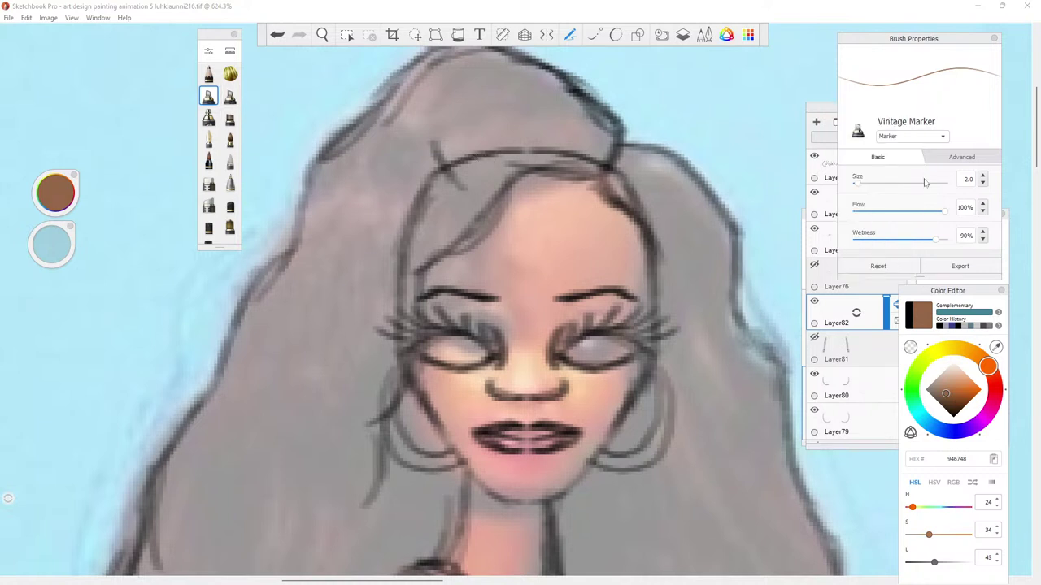
click(880, 183)
mouse_move(601, 215)
mouse_down()
mouse_move(526, 203)
mouse_move(559, 192)
mouse_move(529, 185)
mouse_move(553, 260)
mouse_move(537, 309)
mouse_move(504, 341)
mouse_move(528, 185)
mouse_move(456, 244)
mouse_move(569, 374)
mouse_move(487, 390)
mouse_move(517, 314)
mouse_up()
mouse_move(471, 411)
mouse_down()
mouse_move(585, 410)
mouse_move(488, 439)
mouse_move(586, 423)
mouse_up()
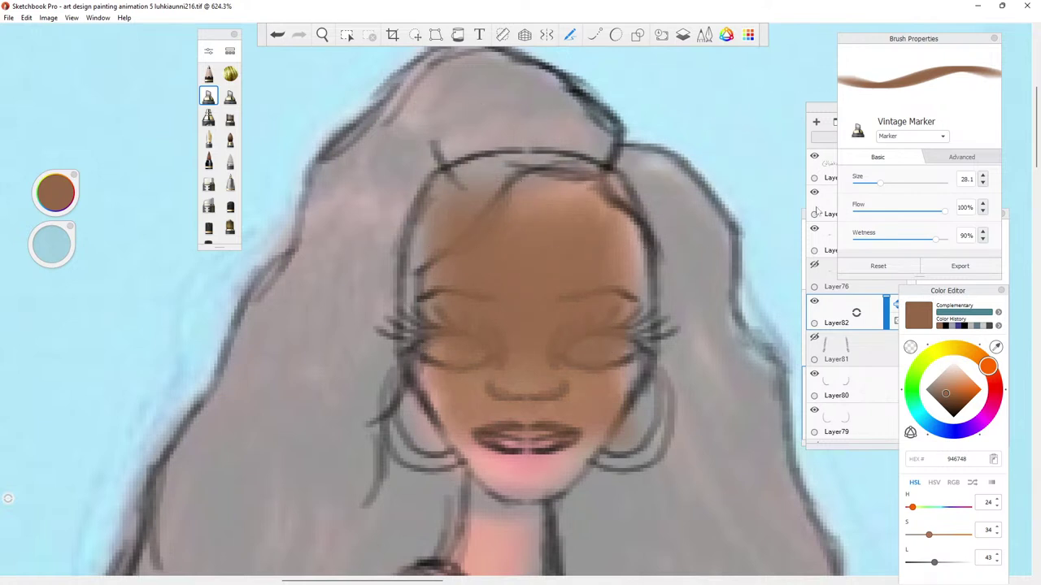
click(814, 303)
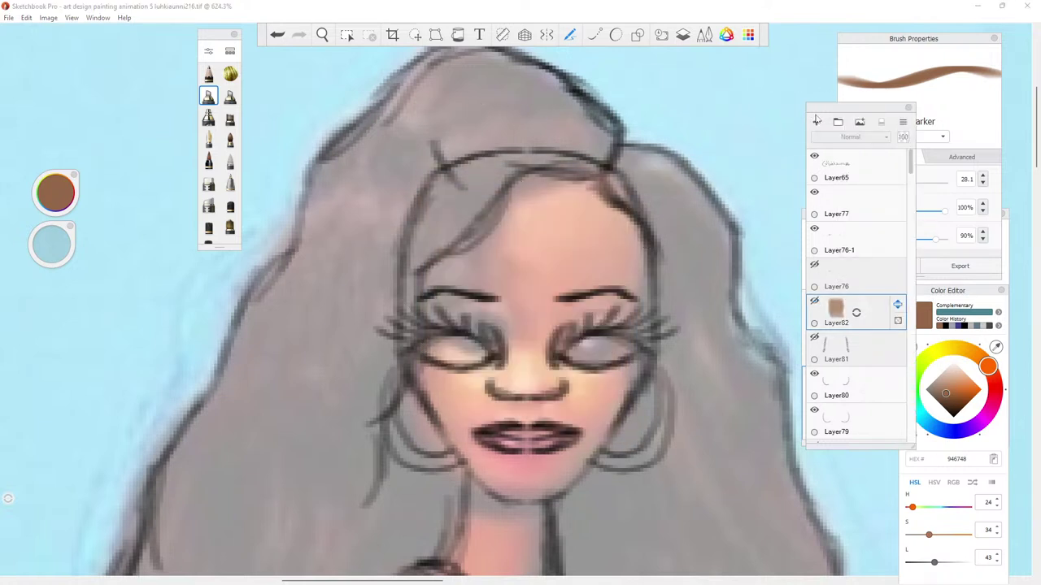
Add two new layers directly above Layer43, lower in the layer stack.
drag(913, 162, 935, 263)
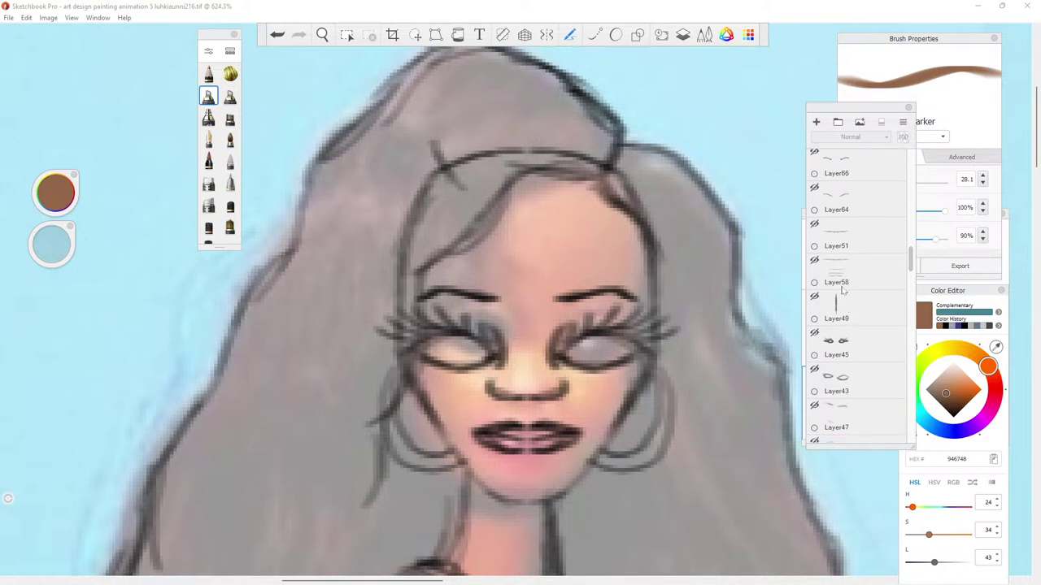
drag(910, 260, 915, 259)
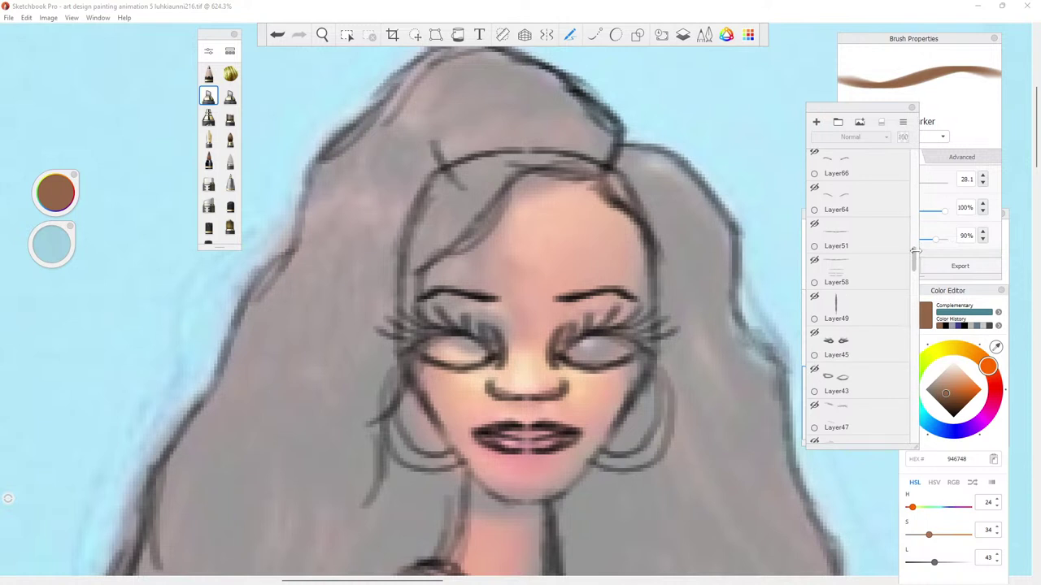
click(863, 336)
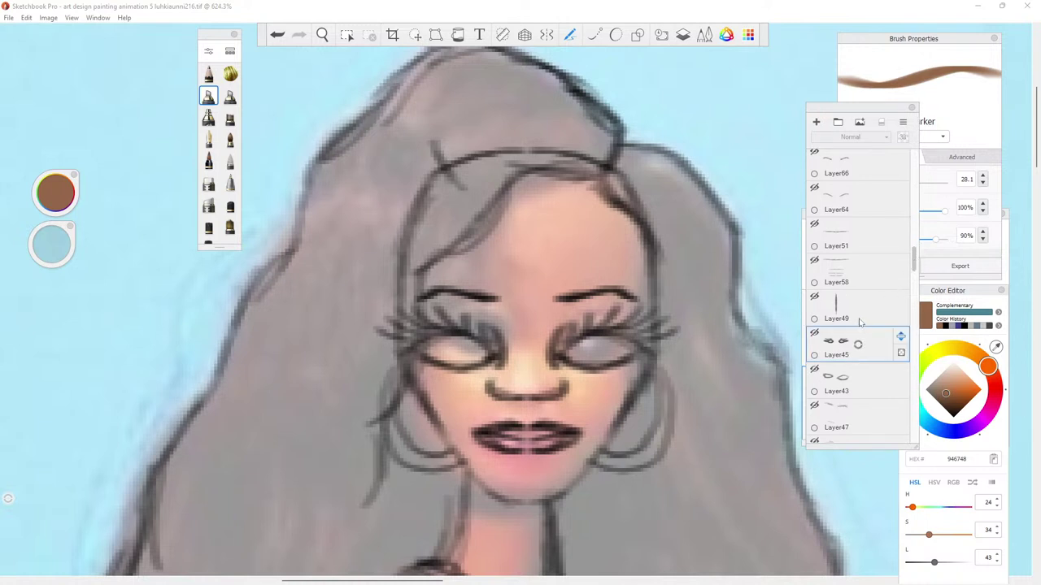
click(845, 376)
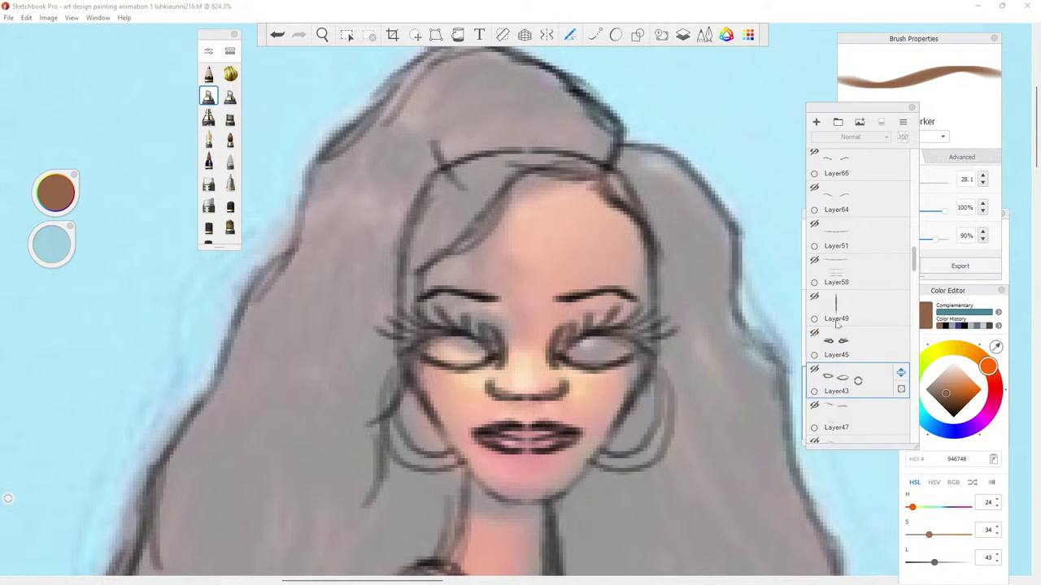
click(815, 122)
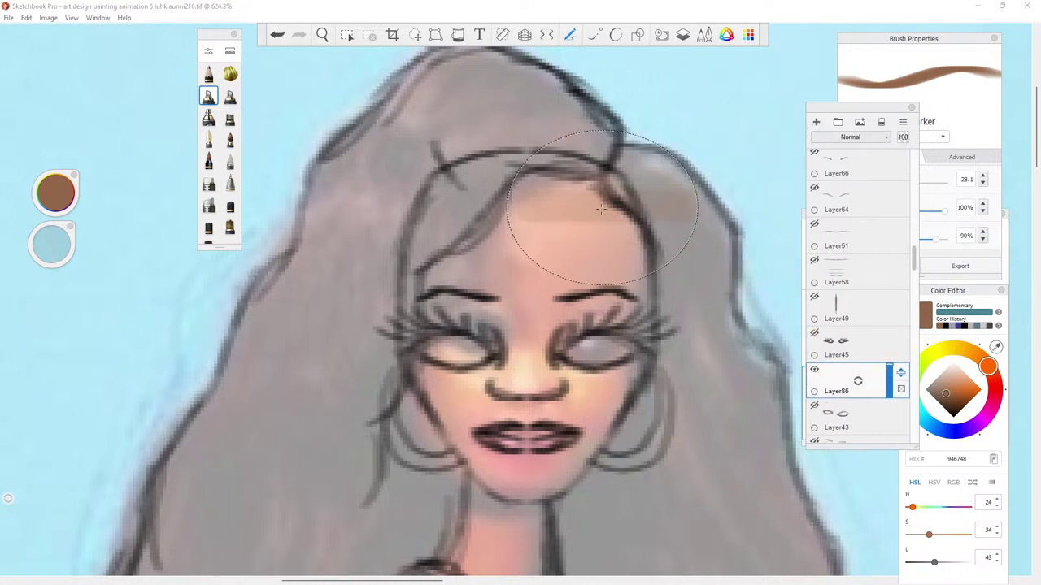
click(817, 122)
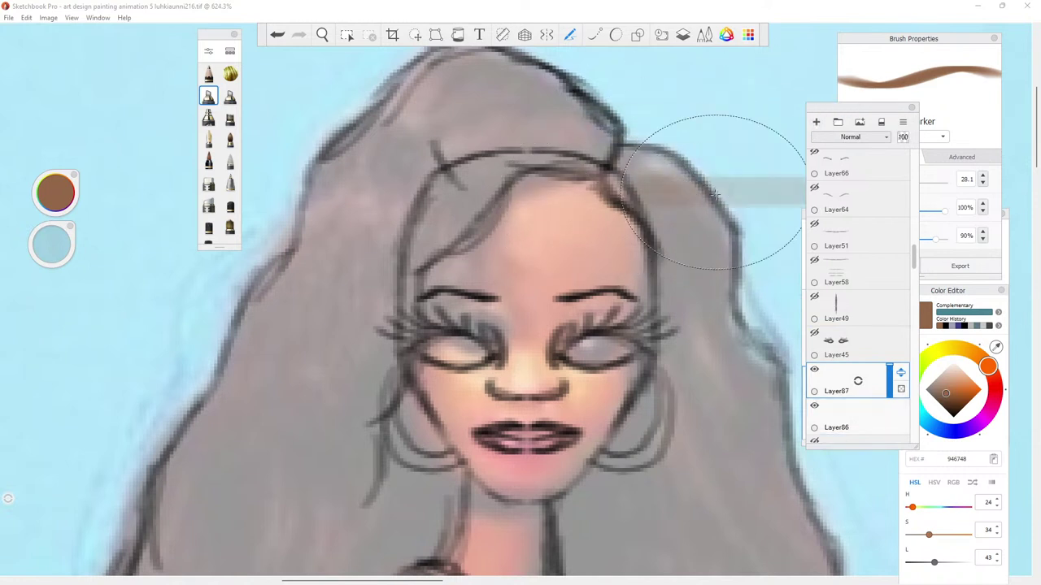
Select Layer86 and paint the whole face brown from the hairline down to the chin with the Vintage Marker.
click(866, 411)
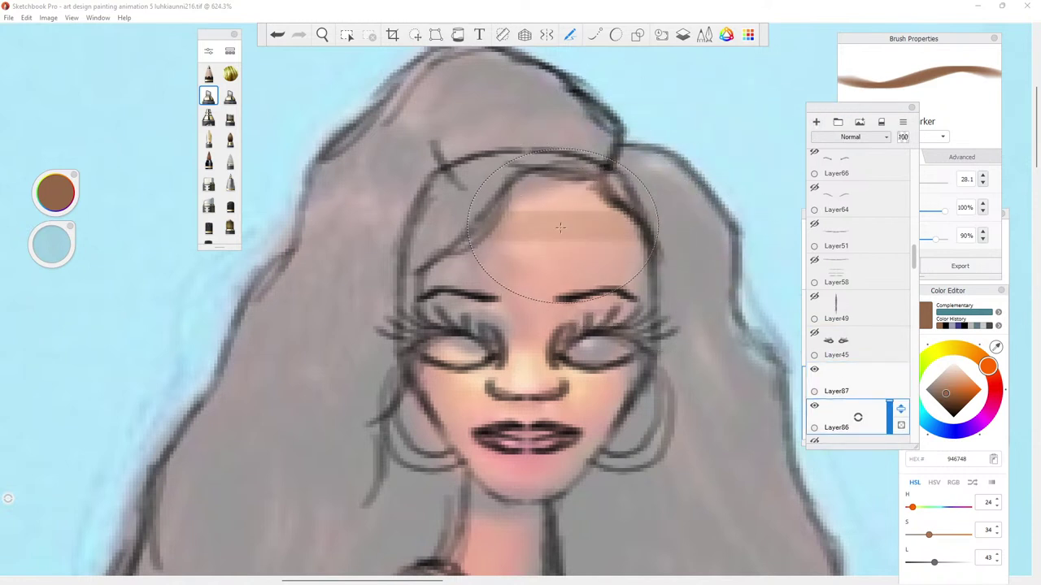
mouse_move(535, 210)
mouse_down()
mouse_move(553, 253)
mouse_move(537, 260)
mouse_move(569, 236)
mouse_move(535, 227)
mouse_move(569, 358)
mouse_move(529, 382)
mouse_move(481, 237)
mouse_move(569, 374)
mouse_move(488, 407)
mouse_move(586, 390)
mouse_move(509, 245)
mouse_move(456, 228)
mouse_move(602, 203)
mouse_move(569, 195)
mouse_move(531, 220)
mouse_move(638, 183)
mouse_move(480, 179)
mouse_move(533, 205)
mouse_up()
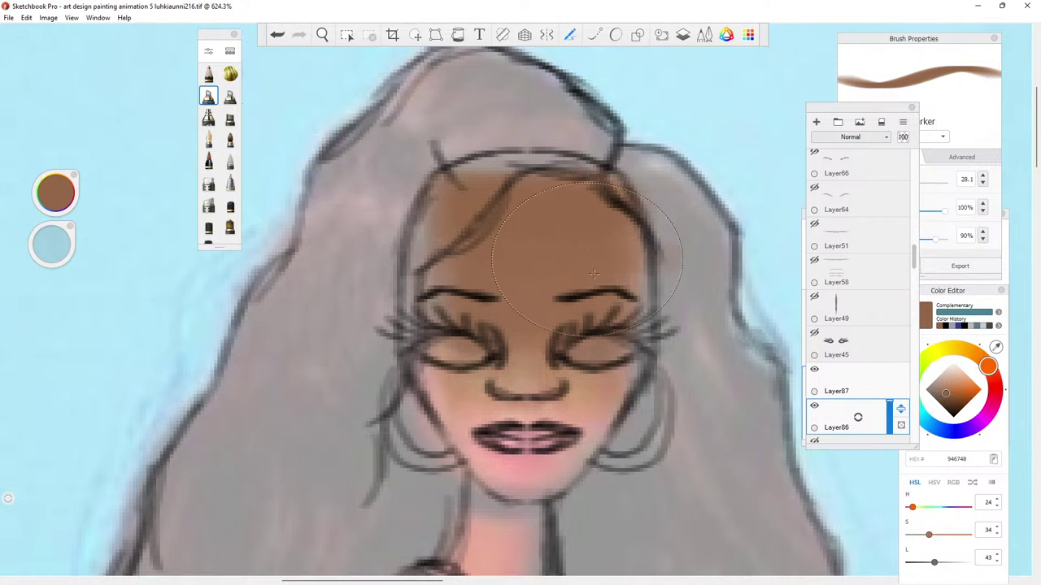
mouse_move(557, 311)
mouse_down()
mouse_move(538, 342)
mouse_move(527, 322)
mouse_move(537, 388)
mouse_up()
drag(413, 248, 420, 218)
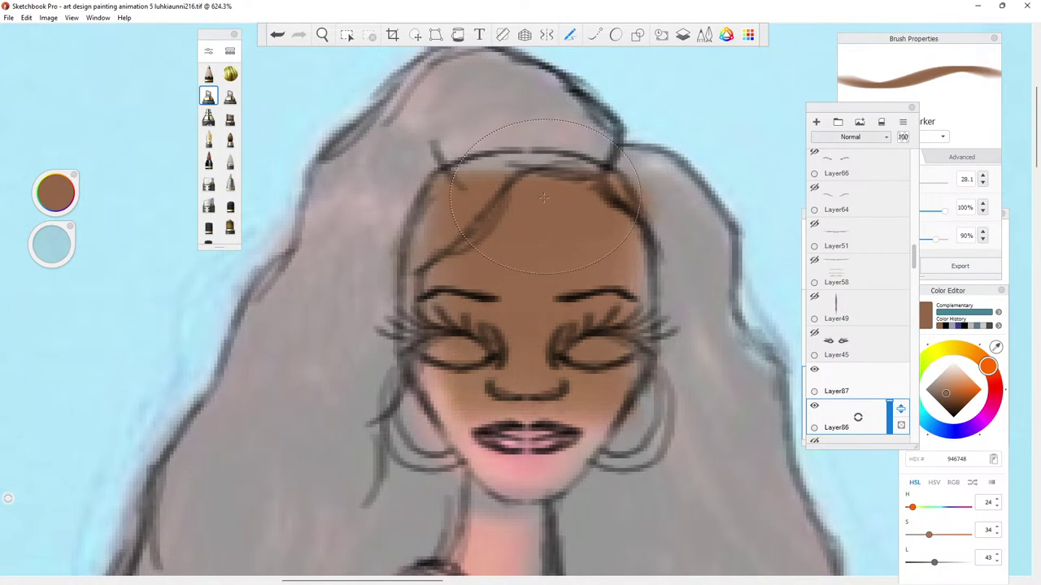
drag(431, 165, 513, 177)
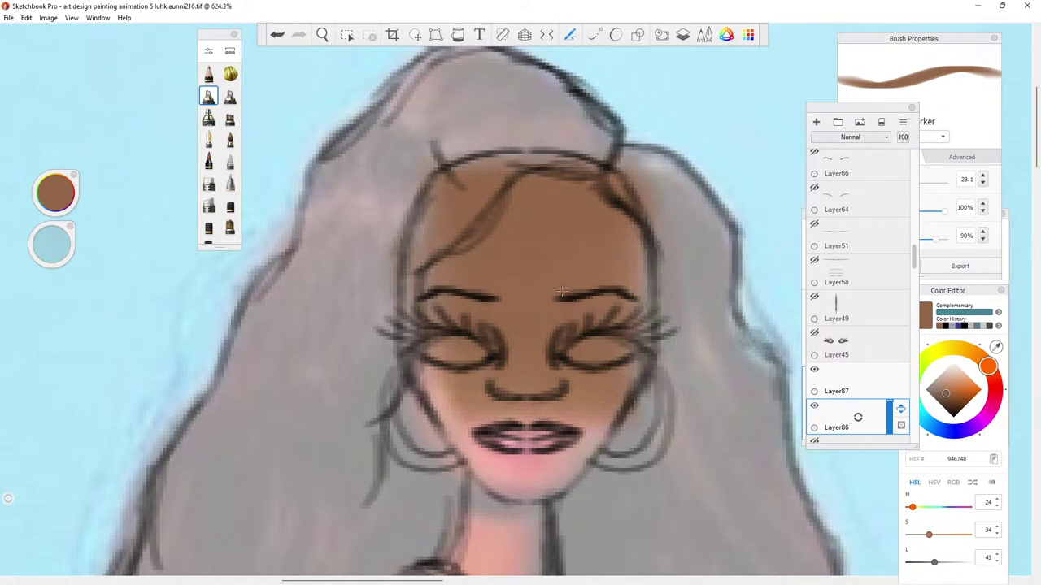
mouse_move(487, 423)
mouse_down()
mouse_move(602, 439)
mouse_move(456, 407)
mouse_move(488, 387)
mouse_move(521, 473)
mouse_move(602, 488)
mouse_move(496, 486)
mouse_move(524, 473)
mouse_move(382, 309)
mouse_move(390, 236)
mouse_move(511, 215)
mouse_up()
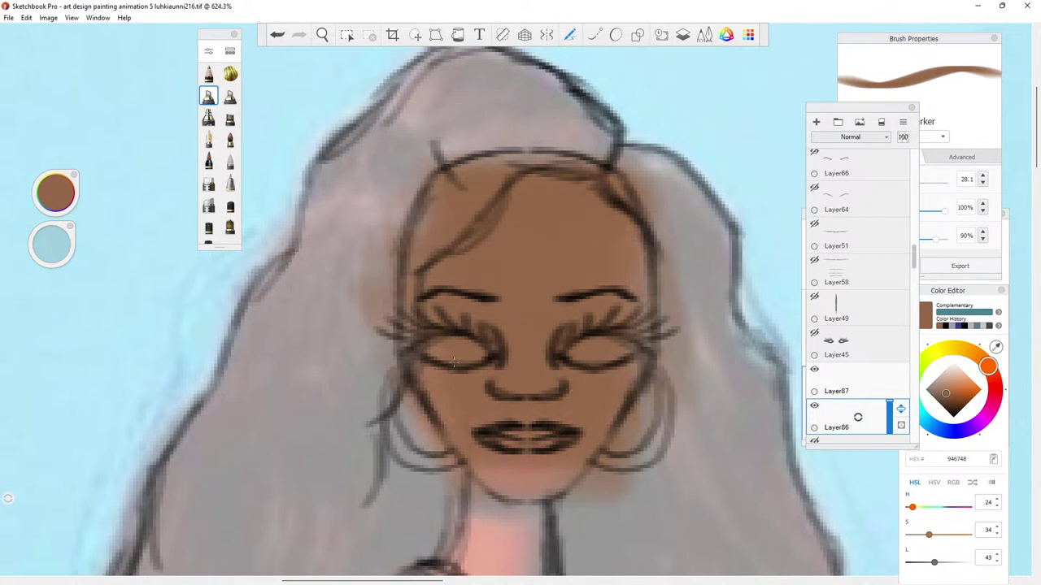
drag(420, 321, 371, 357)
mouse_move(479, 475)
mouse_down()
mouse_move(545, 478)
mouse_move(522, 476)
mouse_up()
drag(410, 187, 383, 228)
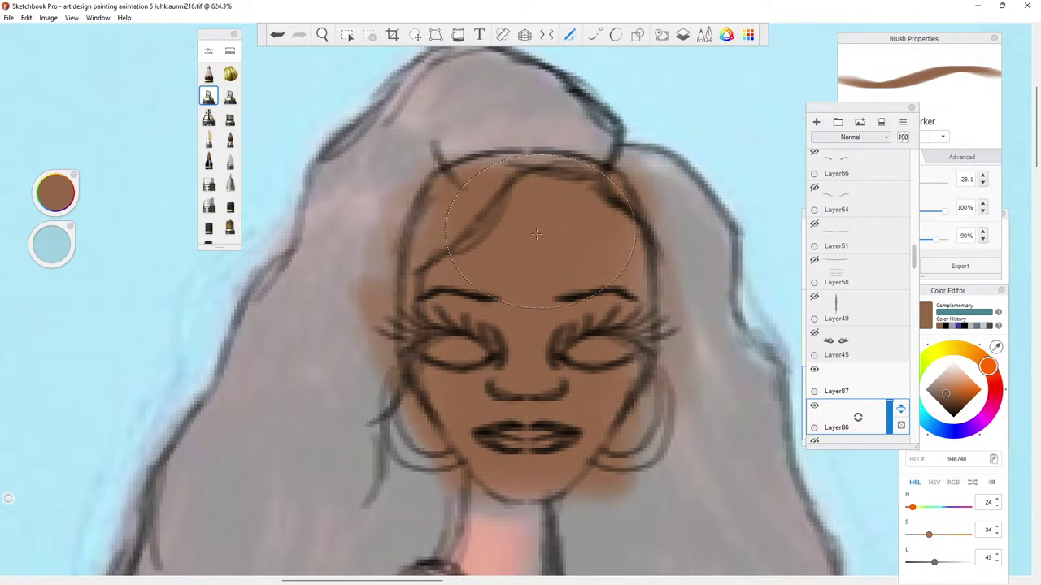
Extend the brown on Layer86 beyond the face outline, around the forehead, temples, earrings and jaw.
drag(636, 201, 639, 236)
mouse_move(423, 172)
mouse_down()
mouse_move(456, 153)
mouse_move(650, 163)
mouse_up()
drag(689, 395, 646, 465)
mouse_move(602, 500)
mouse_down()
mouse_move(407, 434)
mouse_move(626, 497)
mouse_move(398, 502)
mouse_up()
mouse_move(501, 458)
mouse_down()
mouse_move(366, 365)
mouse_move(355, 309)
mouse_up()
drag(349, 362, 370, 386)
drag(708, 309, 670, 459)
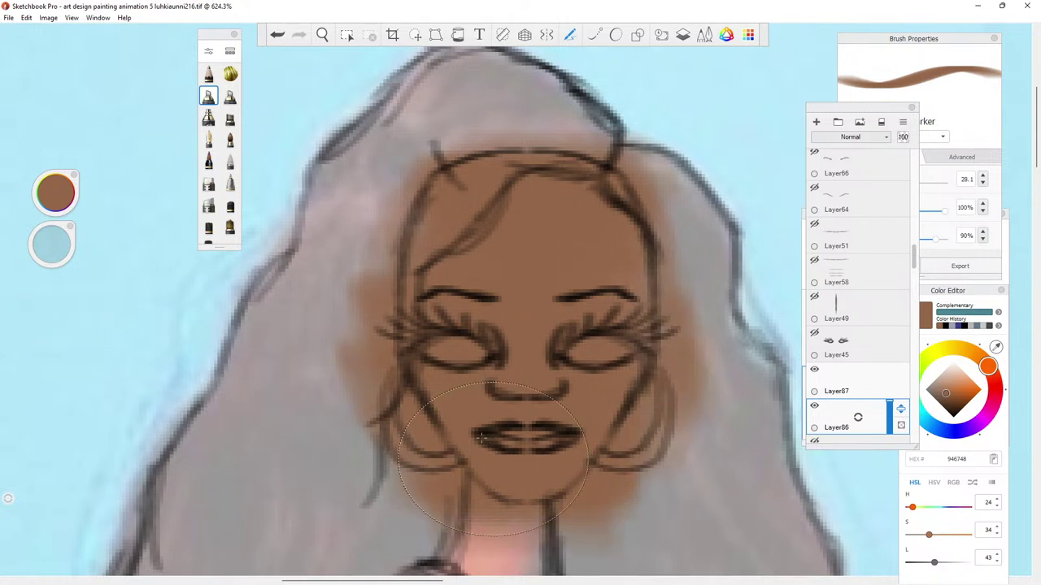
Lay a light brown coat over the long hair on both sides, the shoulder and the upper chest.
click(323, 41)
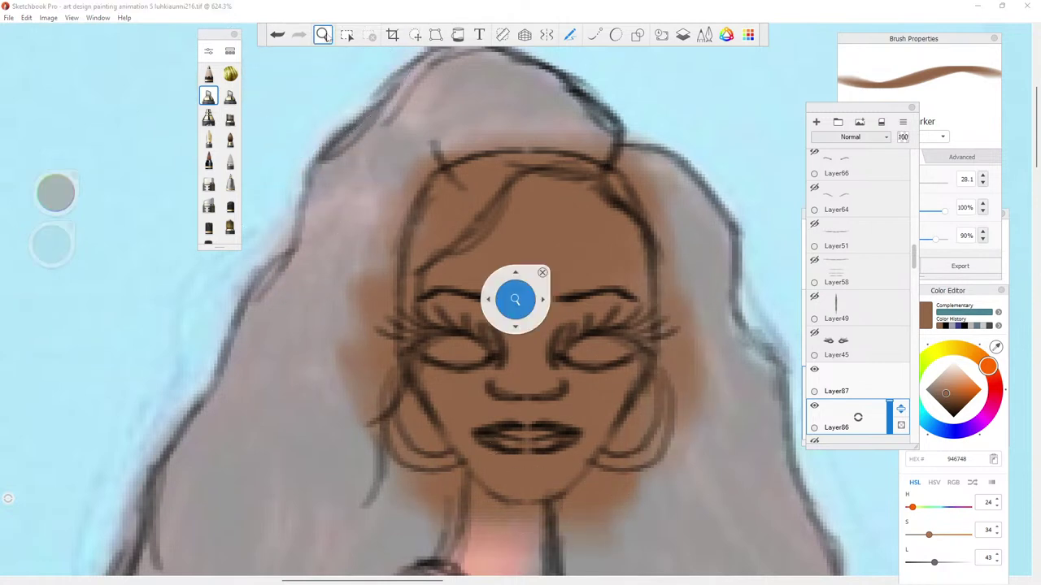
drag(587, 307, 442, 309)
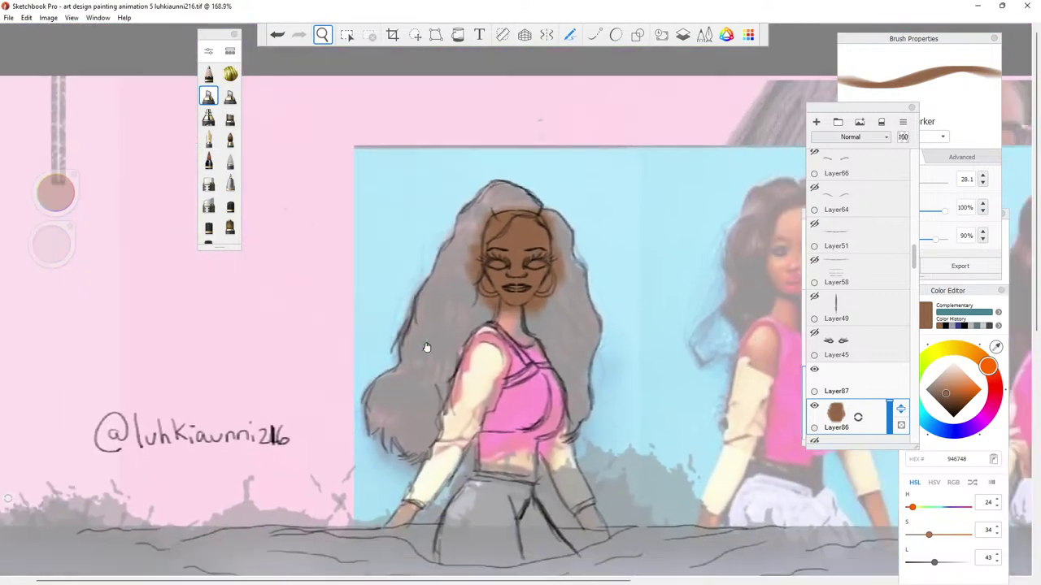
drag(426, 347, 358, 297)
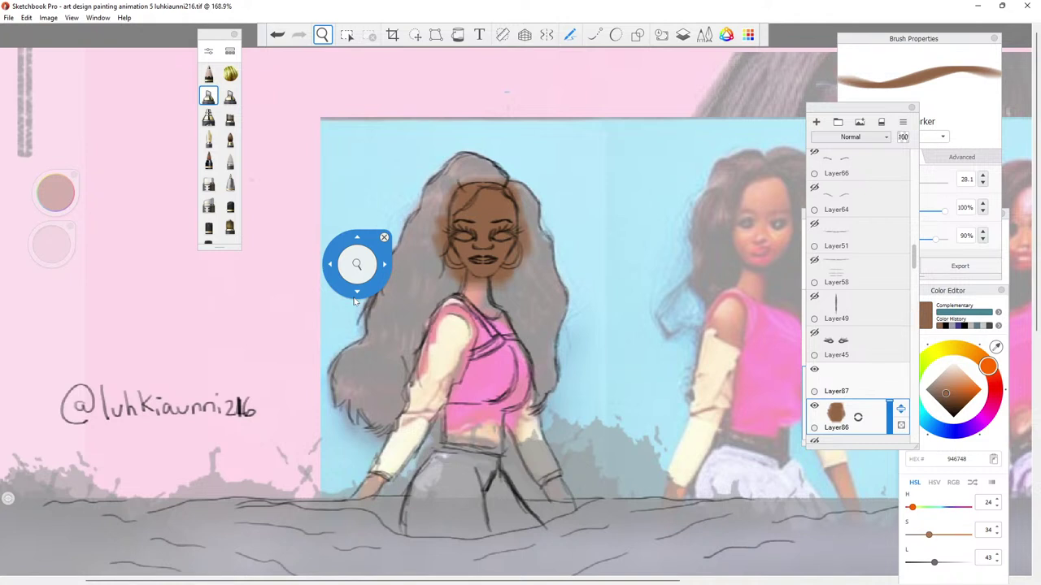
mouse_move(355, 301)
mouse_down()
mouse_move(439, 382)
mouse_move(398, 300)
mouse_move(173, 331)
mouse_move(171, 143)
mouse_move(213, 25)
mouse_up()
click(322, 34)
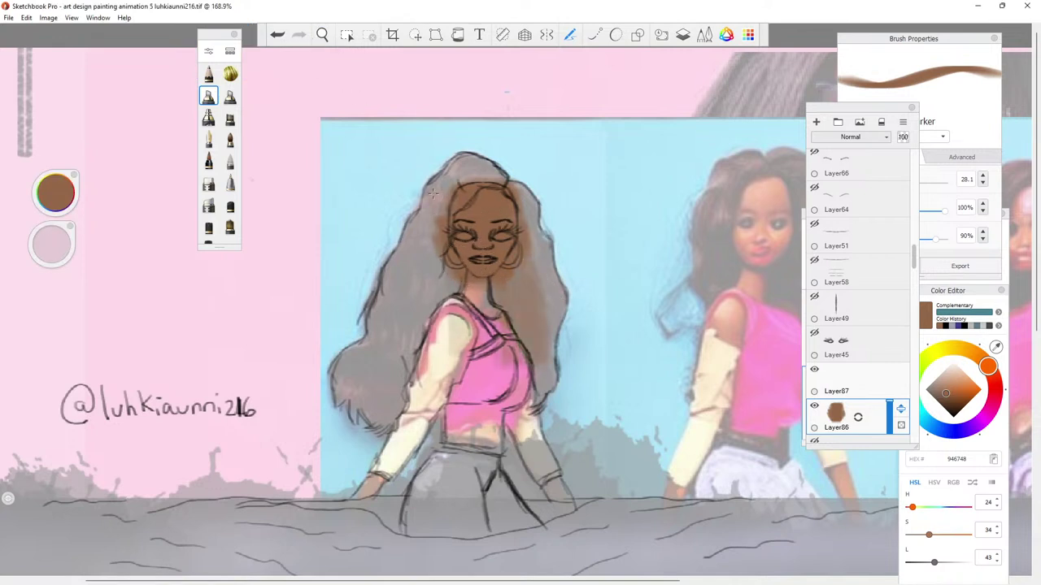
drag(433, 191, 431, 358)
drag(427, 269, 382, 366)
mouse_move(423, 309)
mouse_down()
mouse_move(411, 345)
mouse_move(350, 403)
mouse_up()
drag(358, 330, 382, 350)
mouse_move(427, 378)
mouse_down()
mouse_move(463, 280)
mouse_move(472, 341)
mouse_move(496, 374)
mouse_up()
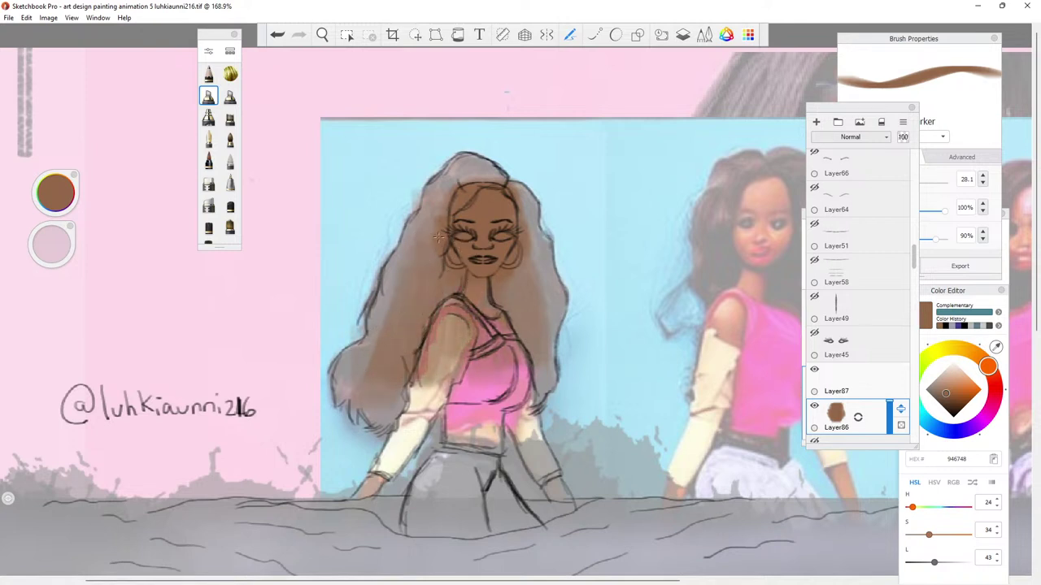
Build up solid brown over the hair up to the crown and over the neck, upper arm and sides of the chest.
mouse_move(488, 220)
mouse_down()
mouse_move(540, 252)
mouse_move(516, 233)
mouse_up()
mouse_move(536, 282)
mouse_down()
mouse_move(551, 309)
mouse_move(526, 329)
mouse_move(520, 403)
mouse_move(499, 417)
mouse_move(476, 379)
mouse_up()
mouse_move(447, 319)
mouse_down()
mouse_move(410, 391)
mouse_move(357, 388)
mouse_move(370, 355)
mouse_move(398, 400)
mouse_move(382, 410)
mouse_move(414, 423)
mouse_move(428, 327)
mouse_move(417, 403)
mouse_move(411, 323)
mouse_up()
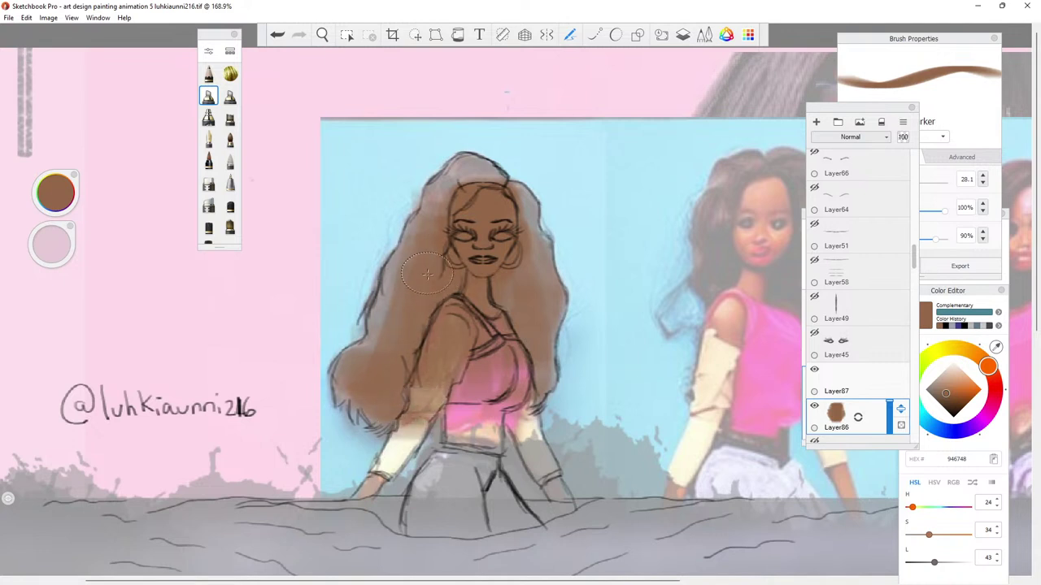
mouse_move(480, 227)
mouse_down()
mouse_move(452, 166)
mouse_move(496, 183)
mouse_move(474, 197)
mouse_move(498, 219)
mouse_move(528, 213)
mouse_move(537, 228)
mouse_move(501, 194)
mouse_move(544, 238)
mouse_move(561, 285)
mouse_move(555, 341)
mouse_move(531, 330)
mouse_move(550, 394)
mouse_move(513, 402)
mouse_move(506, 431)
mouse_move(522, 418)
mouse_move(557, 338)
mouse_move(546, 268)
mouse_move(453, 174)
mouse_move(565, 261)
mouse_move(578, 354)
mouse_move(512, 423)
mouse_up()
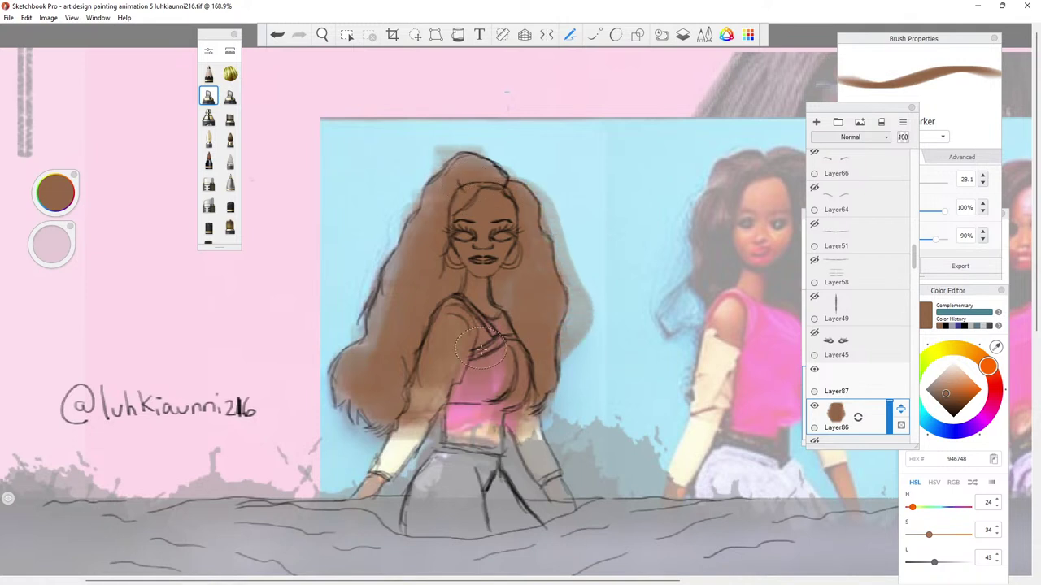
mouse_move(439, 163)
mouse_down()
mouse_move(468, 159)
mouse_move(492, 183)
mouse_move(443, 161)
mouse_move(493, 181)
mouse_move(492, 161)
mouse_move(435, 163)
mouse_move(488, 151)
mouse_move(418, 207)
mouse_up()
mouse_move(496, 181)
mouse_down()
mouse_move(472, 151)
mouse_move(504, 175)
mouse_move(429, 175)
mouse_move(443, 191)
mouse_move(368, 345)
mouse_move(358, 341)
mouse_move(375, 341)
mouse_move(346, 410)
mouse_move(367, 371)
mouse_move(349, 359)
mouse_move(407, 431)
mouse_move(374, 394)
mouse_move(427, 356)
mouse_move(400, 439)
mouse_move(446, 410)
mouse_up()
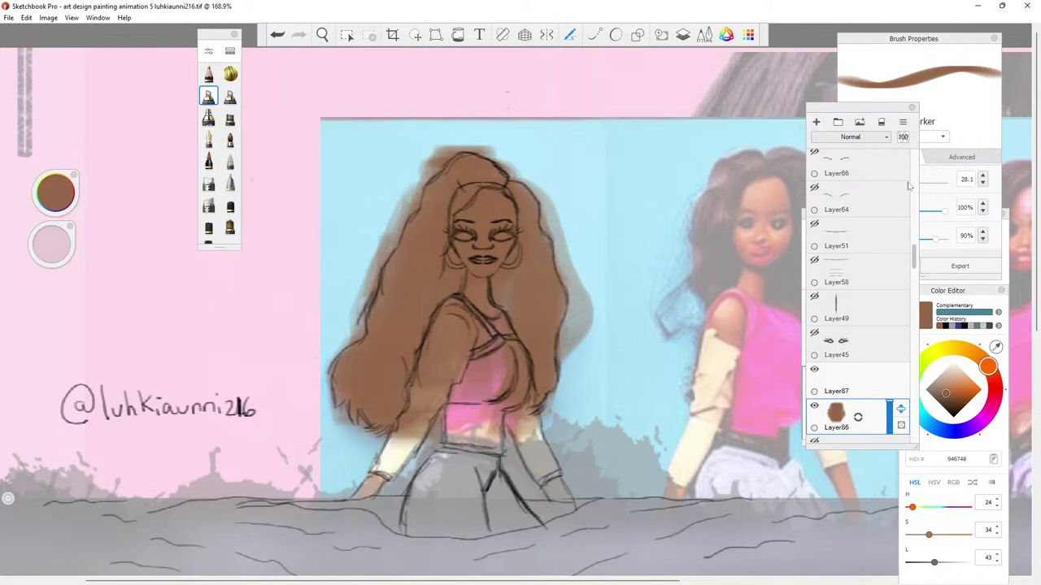
Set the Vintage Marker size to 17.5 and fill both arms, the bust, waist, hips and thighs with brown.
click(935, 119)
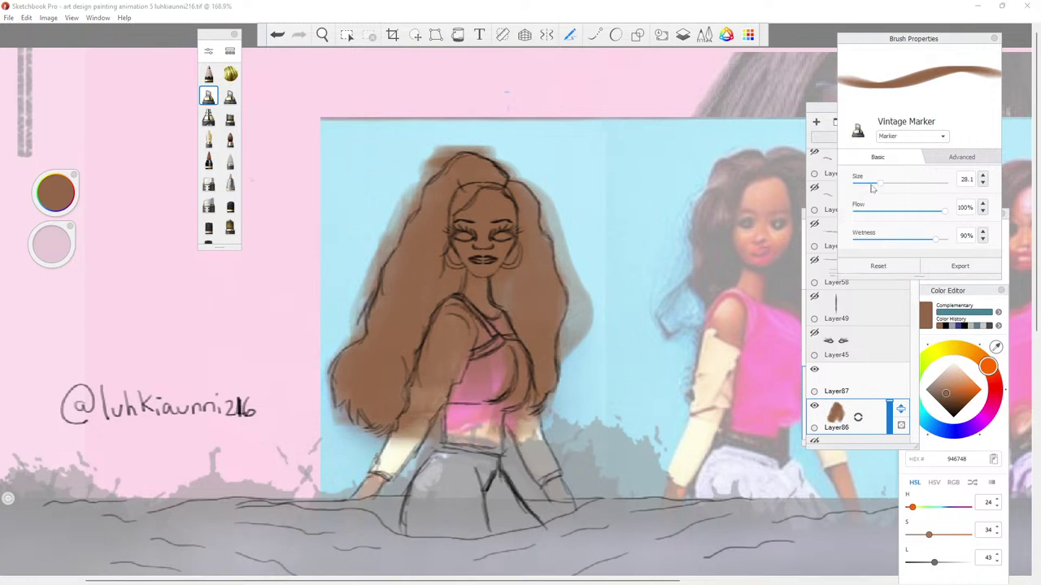
drag(876, 185, 863, 186)
mouse_move(449, 452)
mouse_down()
mouse_move(412, 448)
mouse_move(410, 432)
mouse_move(397, 458)
mouse_move(419, 410)
mouse_move(387, 469)
mouse_move(428, 408)
mouse_move(421, 396)
mouse_move(369, 491)
mouse_move(421, 401)
mouse_move(423, 389)
mouse_move(399, 426)
mouse_move(415, 385)
mouse_move(361, 496)
mouse_up()
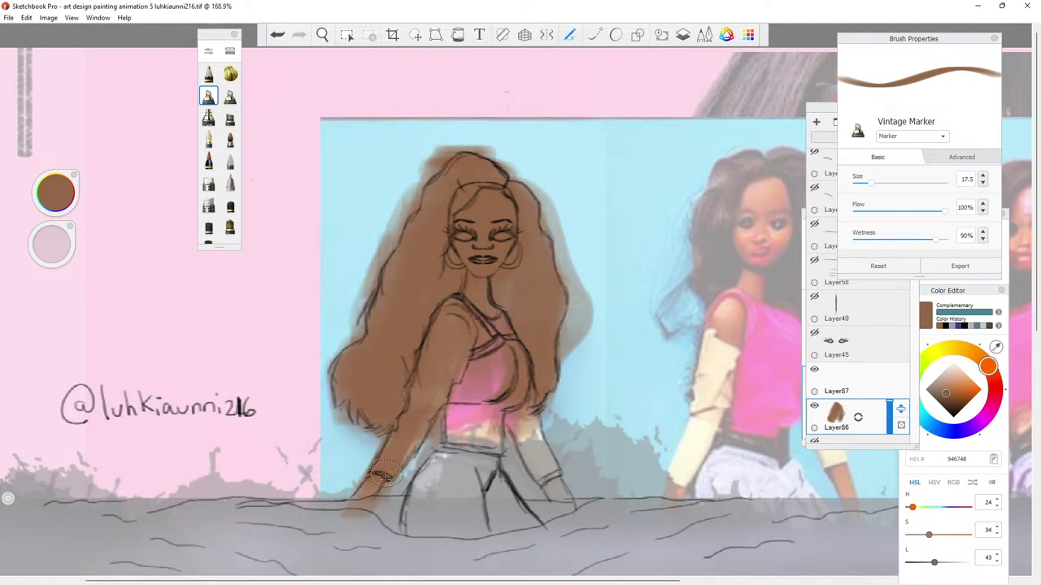
mouse_move(486, 319)
mouse_down()
mouse_move(482, 349)
mouse_move(480, 335)
mouse_move(462, 347)
mouse_move(453, 384)
mouse_move(456, 471)
mouse_move(443, 396)
mouse_move(487, 372)
mouse_move(490, 404)
mouse_move(485, 397)
mouse_move(482, 413)
mouse_move(494, 355)
mouse_move(484, 341)
mouse_move(539, 459)
mouse_move(485, 390)
mouse_move(554, 483)
mouse_move(520, 393)
mouse_up()
mouse_move(481, 470)
mouse_down()
mouse_move(460, 449)
mouse_move(529, 535)
mouse_move(473, 474)
mouse_move(518, 530)
mouse_move(460, 449)
mouse_move(465, 434)
mouse_move(483, 498)
mouse_move(463, 443)
mouse_move(463, 459)
mouse_move(450, 450)
mouse_move(450, 536)
mouse_move(453, 447)
mouse_move(466, 445)
mouse_move(454, 480)
mouse_move(450, 444)
mouse_move(434, 497)
mouse_move(426, 476)
mouse_move(424, 527)
mouse_up()
drag(419, 480, 422, 455)
mouse_move(423, 526)
mouse_down()
mouse_move(449, 523)
mouse_move(437, 464)
mouse_up()
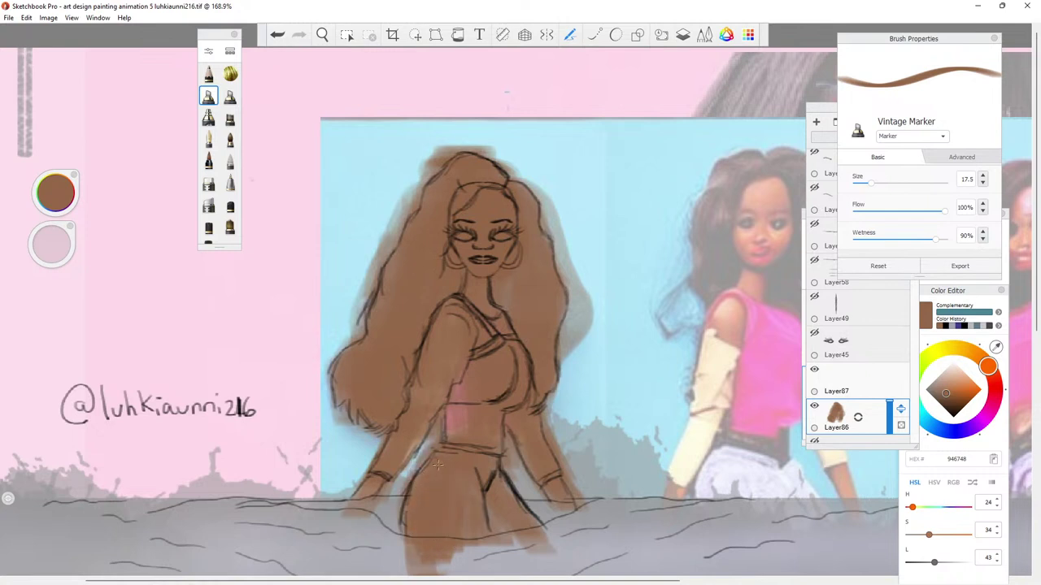
mouse_move(527, 490)
mouse_down()
mouse_move(543, 522)
mouse_move(530, 516)
mouse_up()
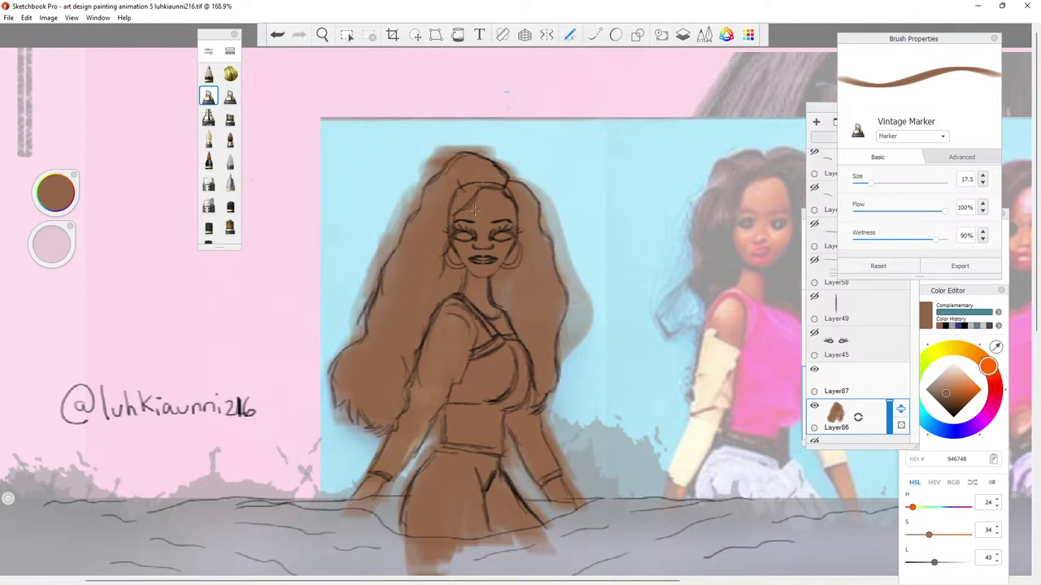
Duplicate Layer86 and hide the original.
click(814, 110)
click(847, 413)
click(827, 392)
click(814, 442)
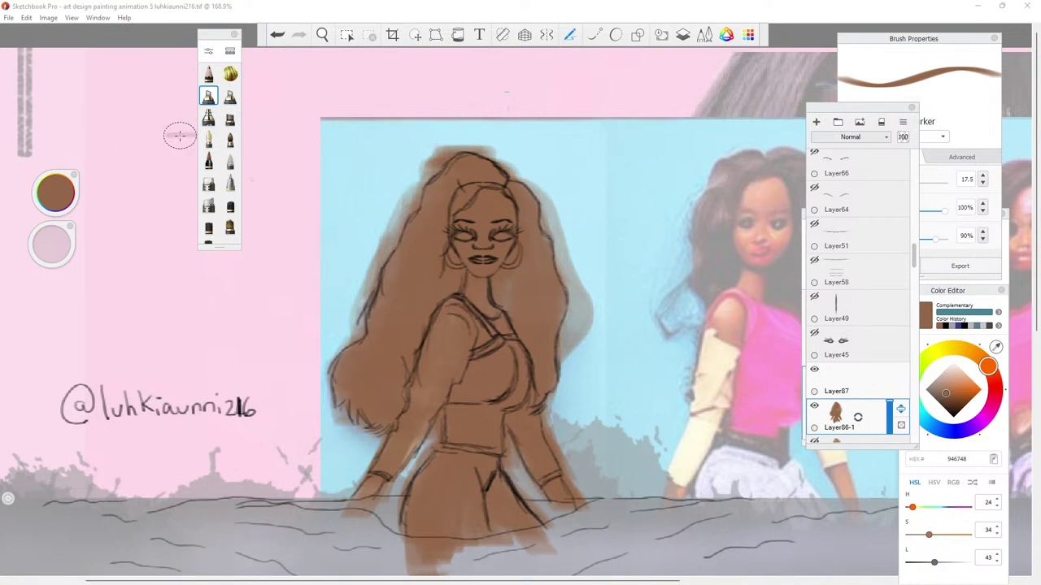
Select Layer87 and save the drawing.
click(850, 389)
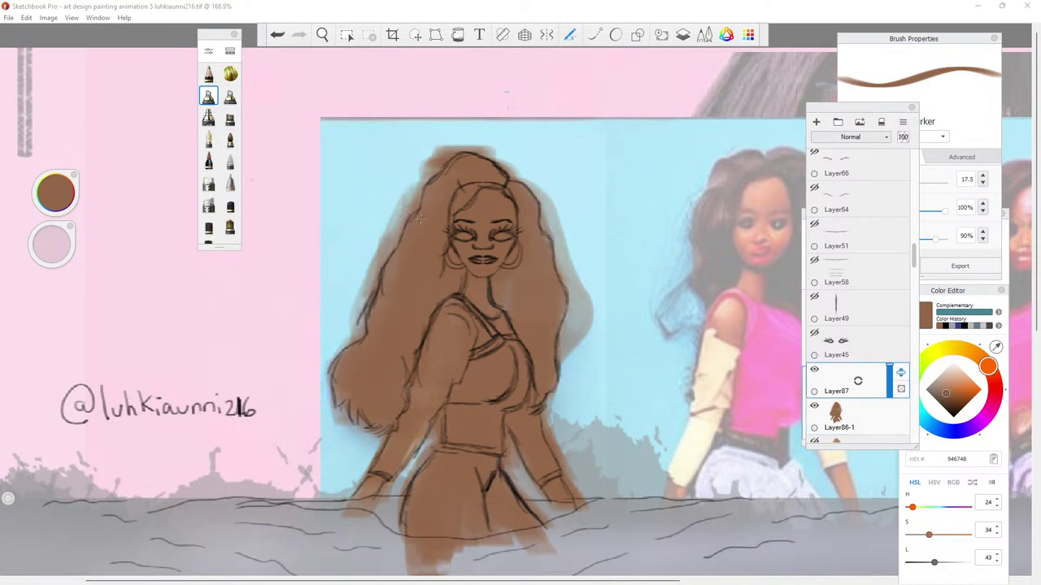
click(9, 17)
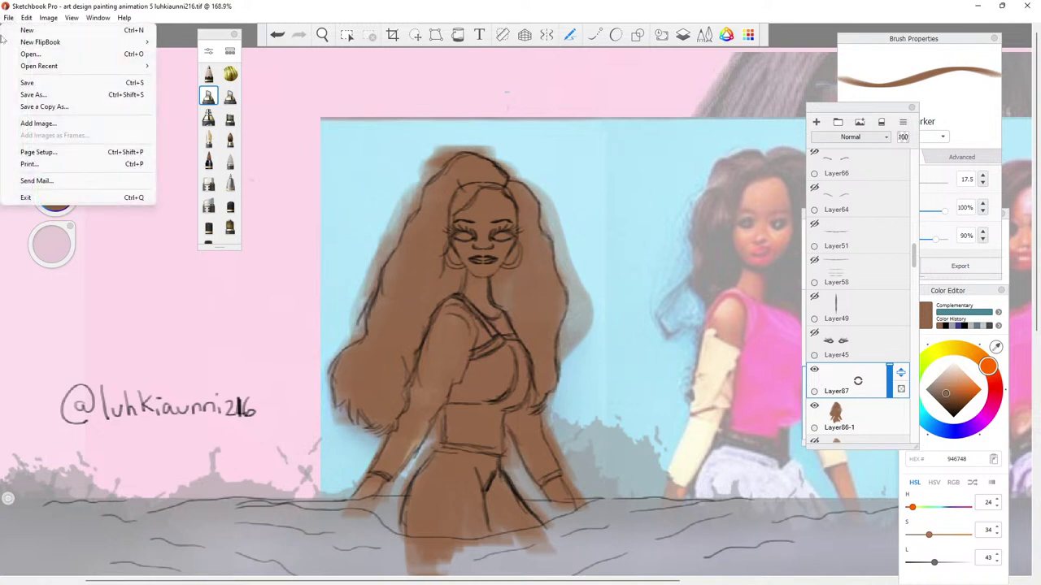
click(38, 83)
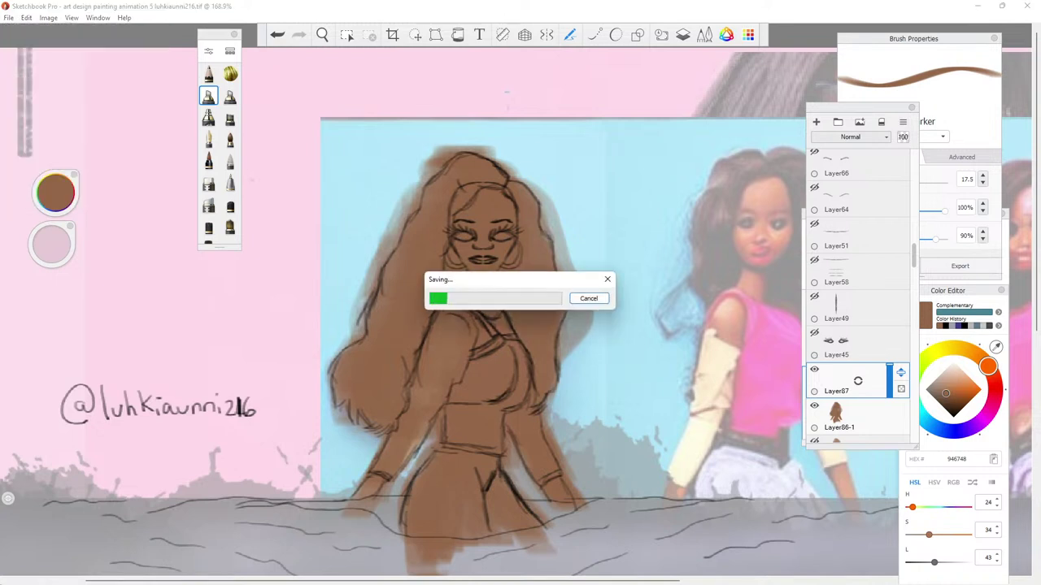
key(Tab)
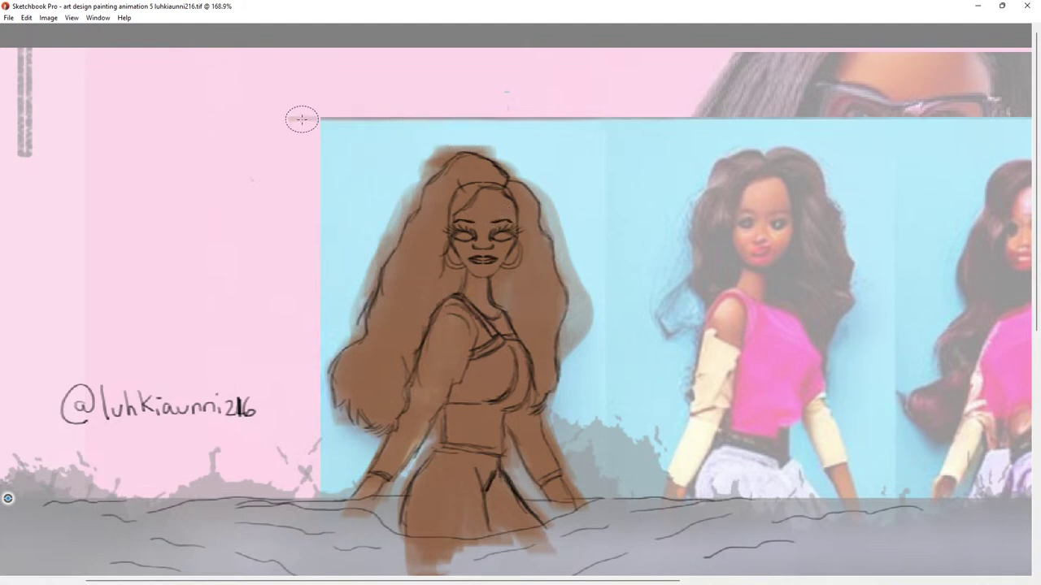
key(Tab)
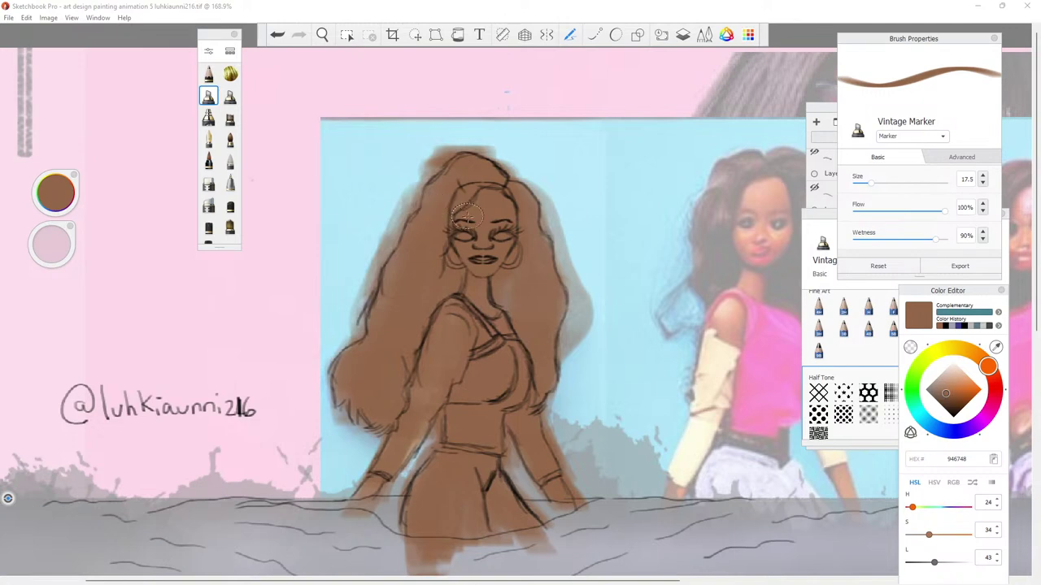
Turn on left-right mirror symmetry for painting the face close up.
click(322, 34)
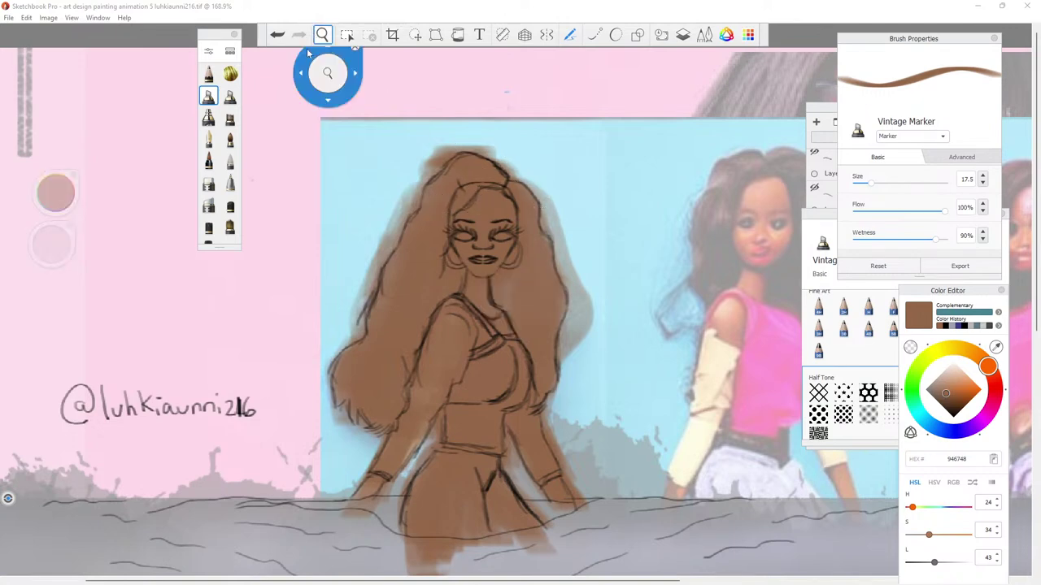
scroll(322, 236, up, 6)
drag(446, 239, 486, 259)
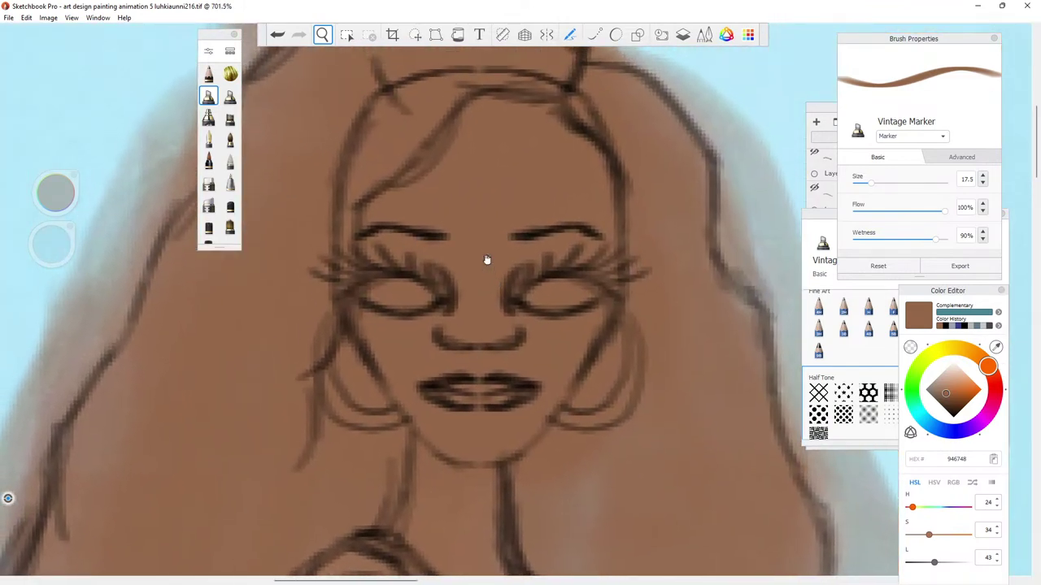
drag(317, 290, 388, 208)
drag(445, 191, 496, 54)
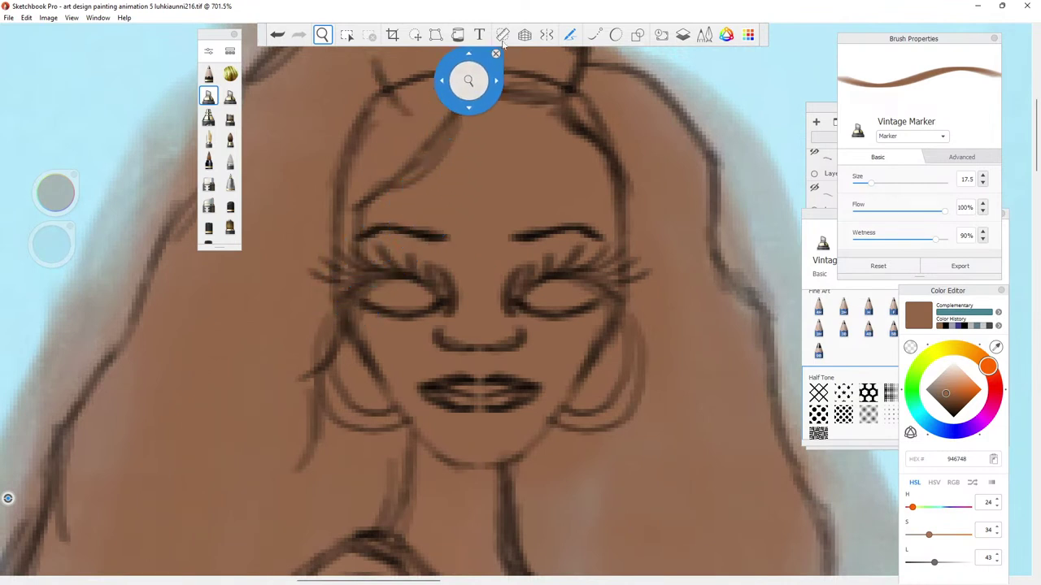
click(546, 34)
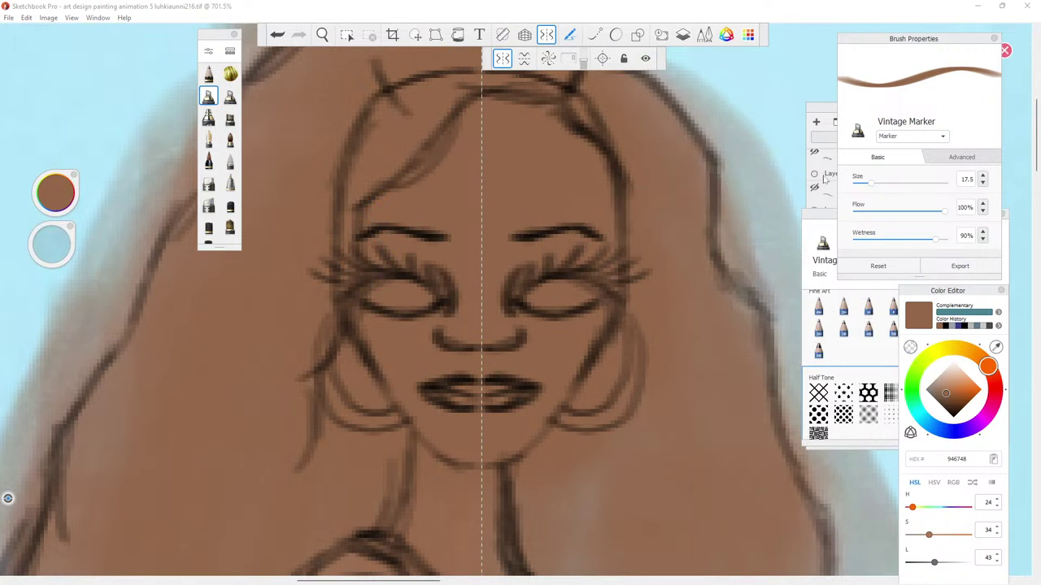
Set the Vintage Marker size to 7.6 and the colour to light grey with saturation 0 and lightness 81 (hex CECECE).
click(859, 184)
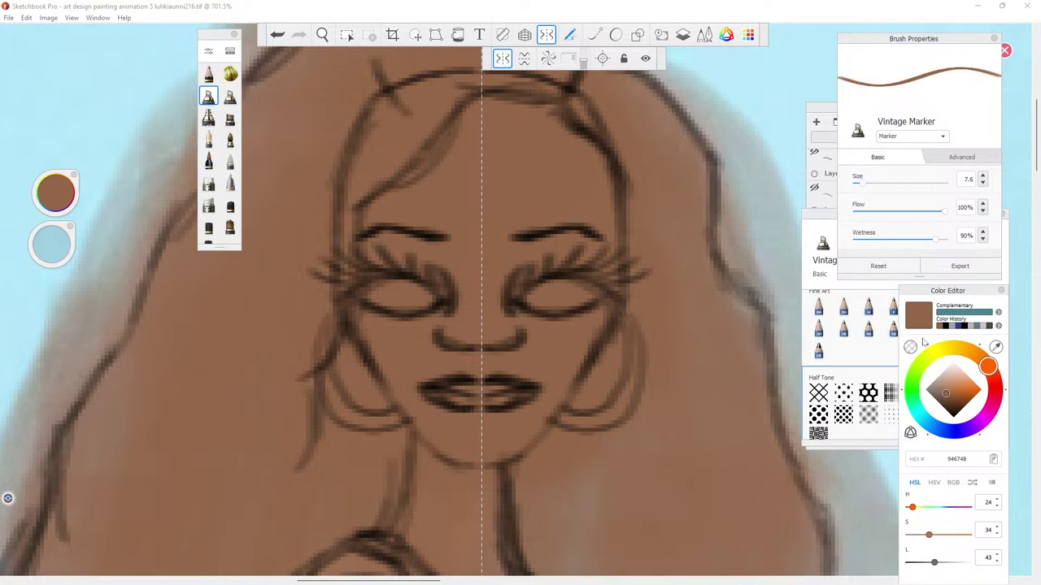
drag(948, 377, 943, 373)
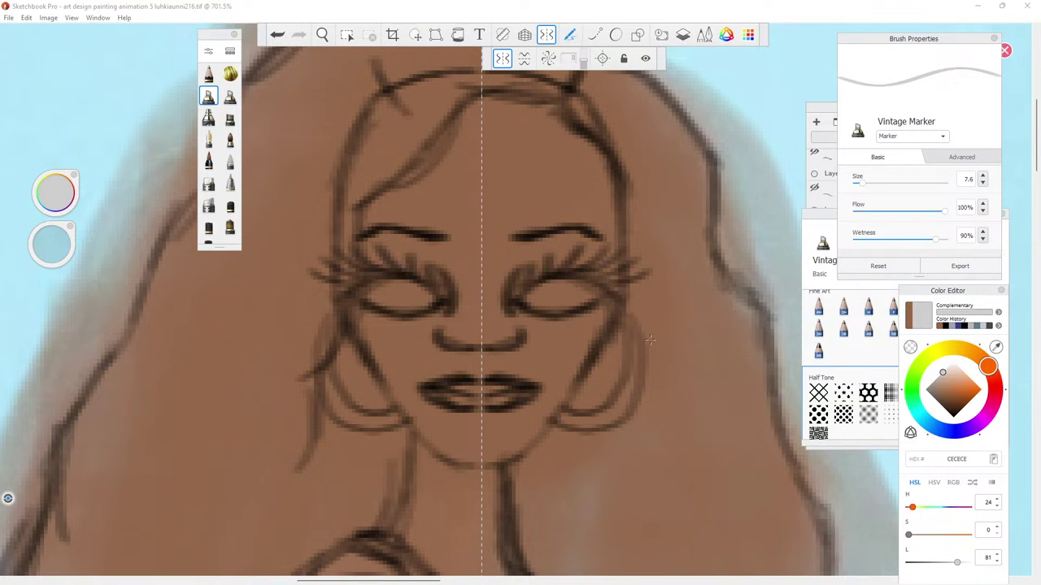
mouse_move(650, 340)
mouse_down()
mouse_move(383, 294)
mouse_move(558, 297)
mouse_up()
key(ctrl+z)
key(ctrl+z)
click(811, 110)
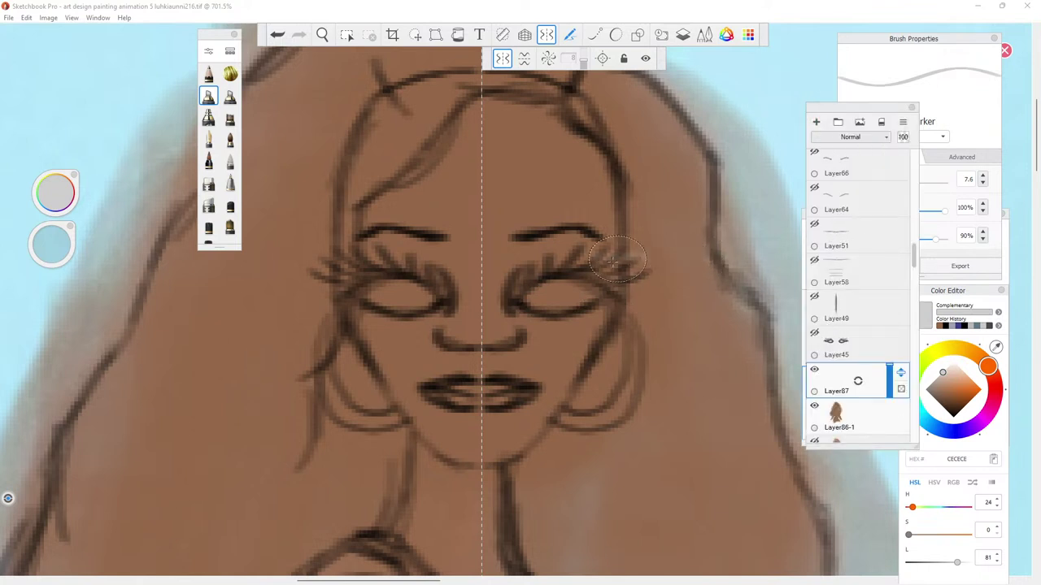
mouse_move(570, 277)
mouse_down()
mouse_move(528, 294)
mouse_move(546, 298)
mouse_move(539, 291)
mouse_up()
key(ctrl+z)
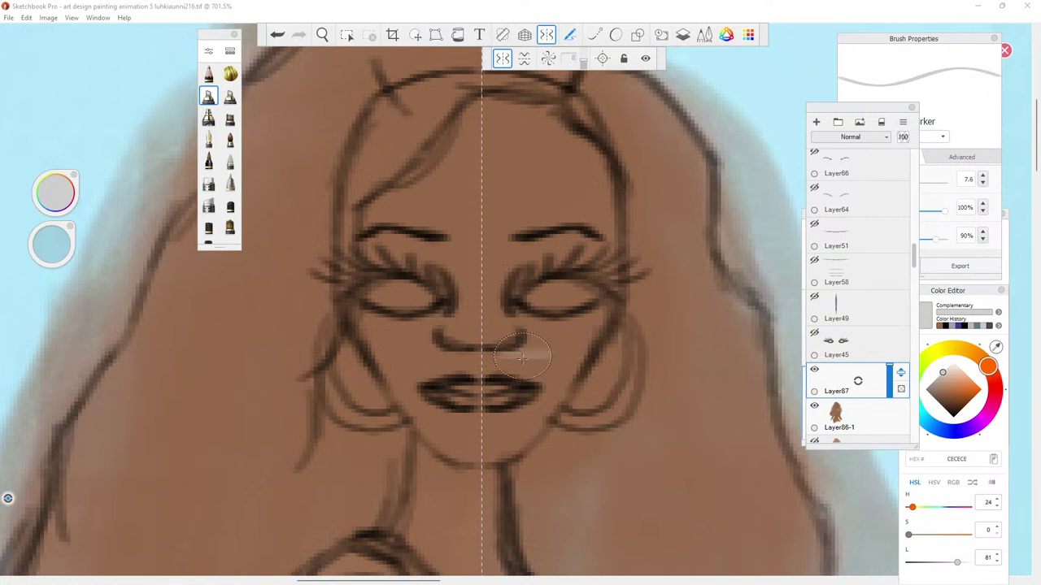
Fill the whites of both eyes with light grey on Layer87, out to the outer corners.
mouse_move(571, 294)
mouse_down()
mouse_move(537, 303)
mouse_move(565, 294)
mouse_up()
key(ctrl+z)
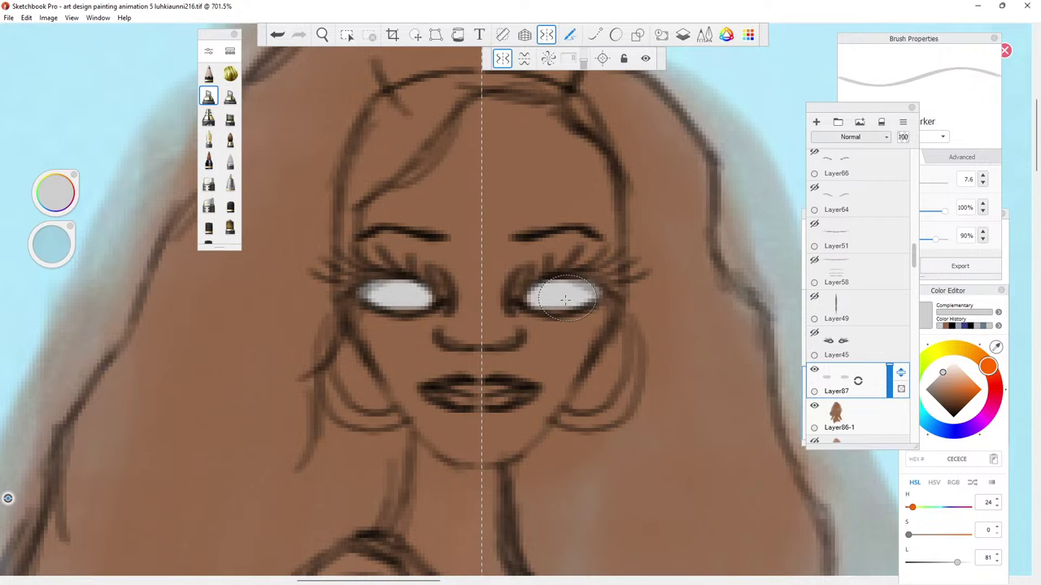
drag(577, 296, 601, 294)
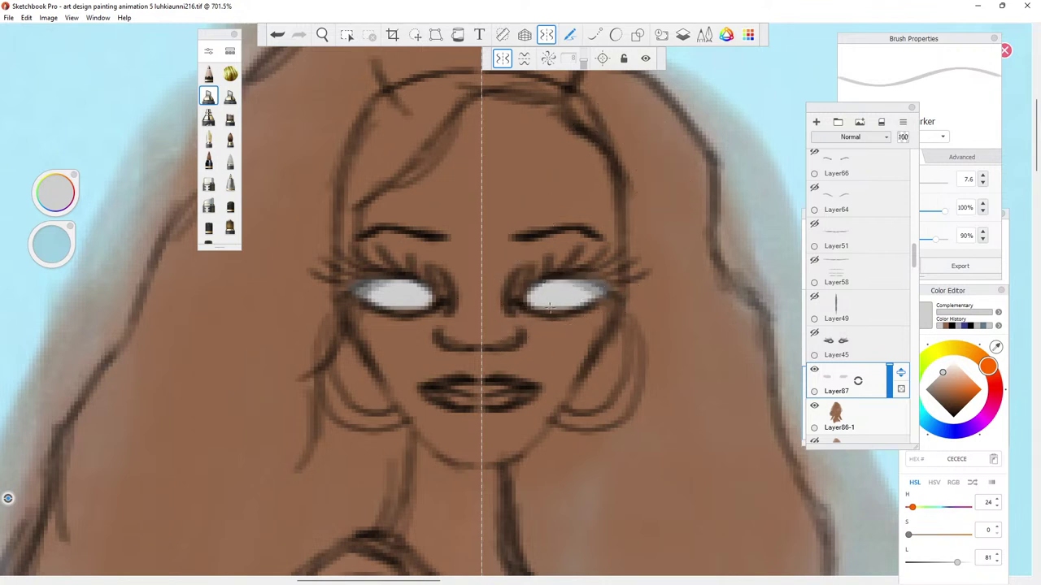
Touch up the light grey along the lower edges and outer corners of both eyes and add a new layer above Layer87.
drag(565, 309, 549, 308)
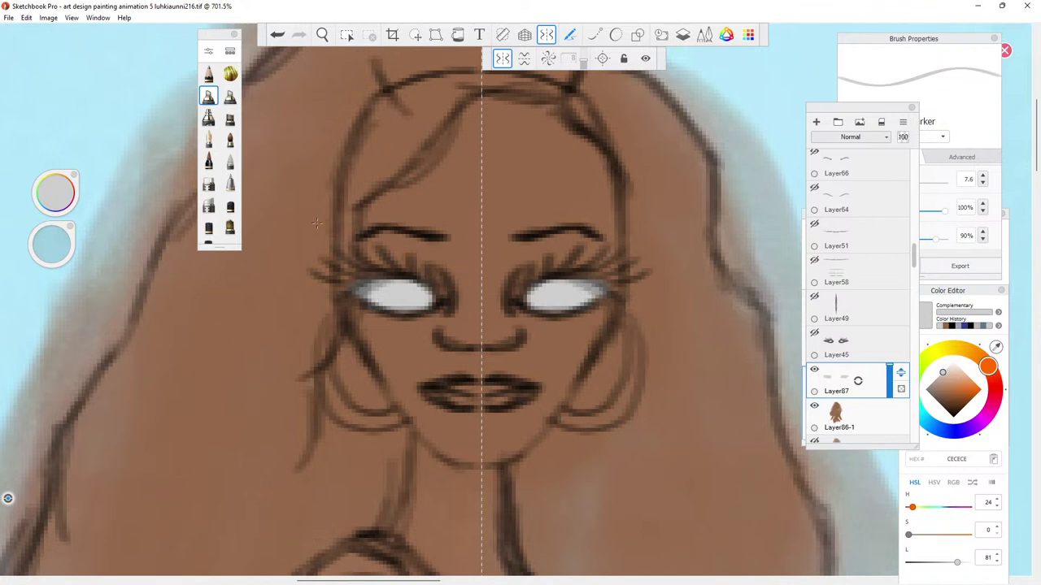
mouse_move(597, 283)
mouse_down()
mouse_move(575, 300)
mouse_move(606, 274)
mouse_up()
click(815, 122)
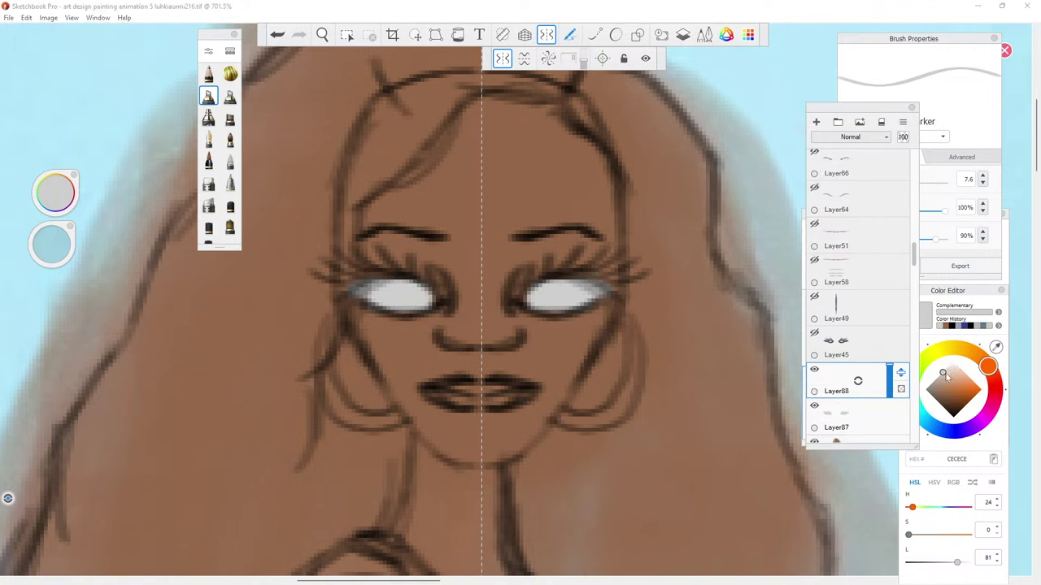
Set the colour to mid grey (hex 8C8C8B) and turn left-right mirror symmetry back on for closer work on the eyes.
drag(941, 378, 932, 382)
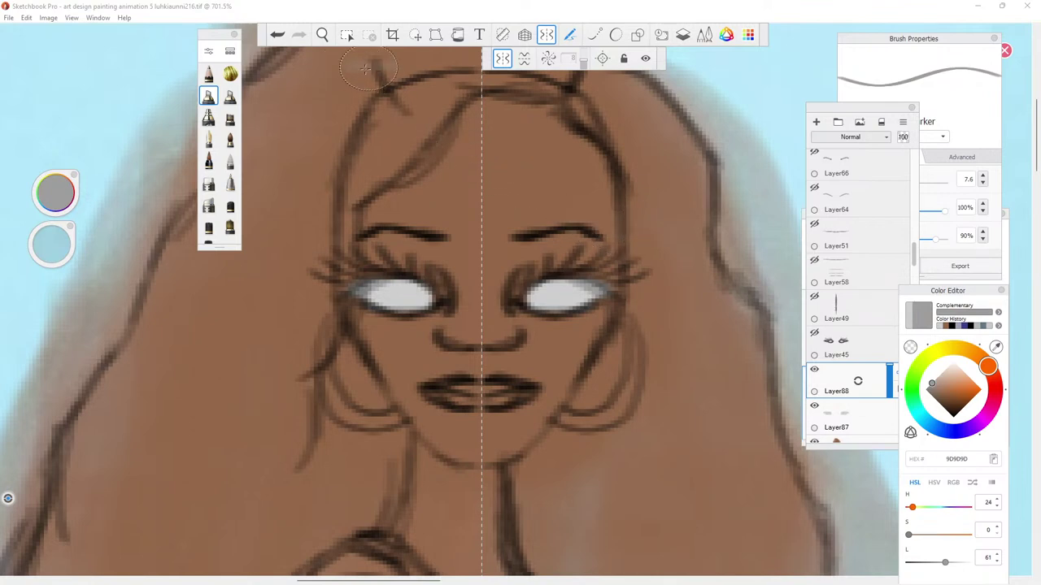
click(322, 34)
drag(371, 186, 463, 122)
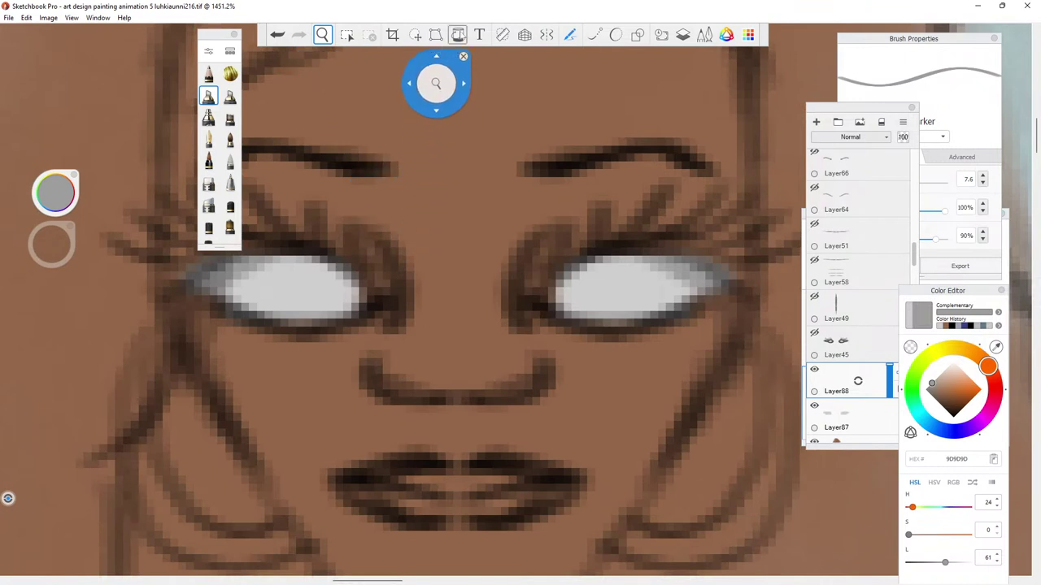
click(548, 36)
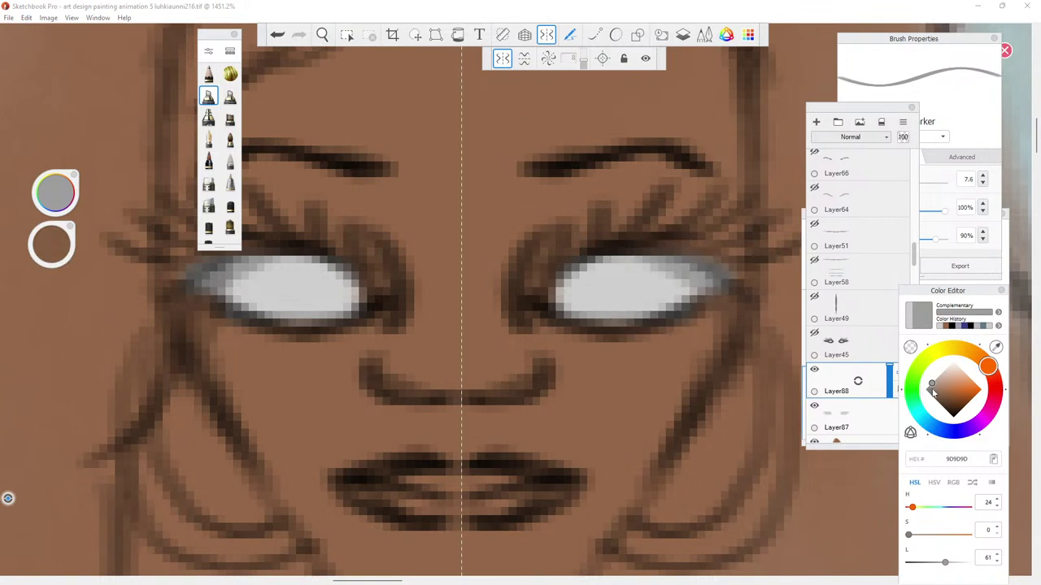
click(931, 391)
click(929, 388)
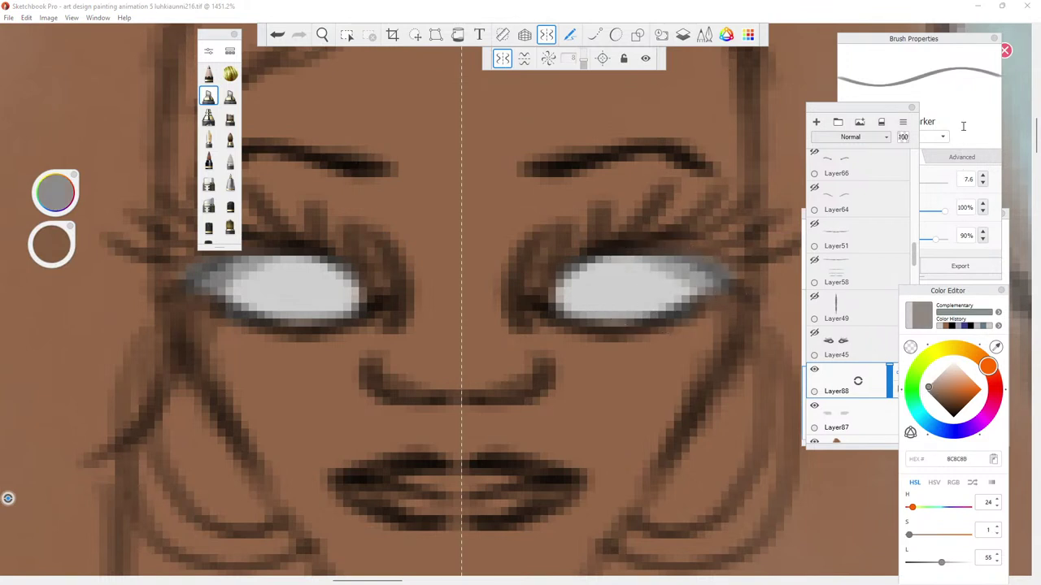
Set the Vintage Marker size to 5.1 and paint mid grey irises in both eyes on Layer88.
click(927, 122)
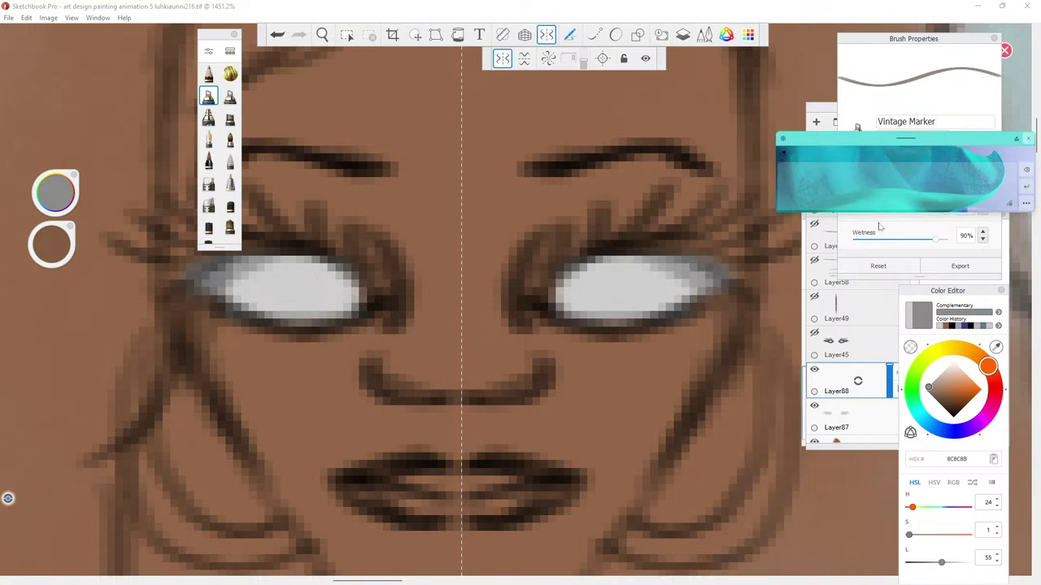
drag(864, 190, 861, 188)
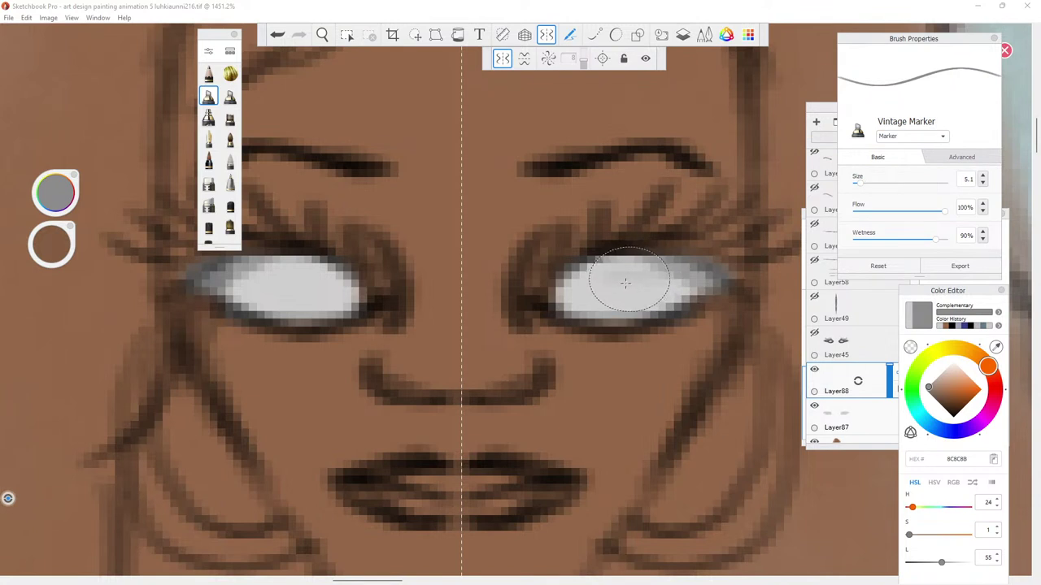
mouse_move(623, 271)
mouse_down()
mouse_move(618, 286)
mouse_move(643, 289)
mouse_move(601, 302)
mouse_move(599, 281)
mouse_move(603, 304)
mouse_move(622, 283)
mouse_move(610, 261)
mouse_move(626, 281)
mouse_move(622, 316)
mouse_move(592, 305)
mouse_move(622, 282)
mouse_move(591, 277)
mouse_up()
mouse_move(591, 276)
mouse_down()
mouse_move(686, 283)
mouse_move(629, 293)
mouse_move(591, 266)
mouse_move(601, 258)
mouse_move(583, 276)
mouse_move(629, 292)
mouse_up()
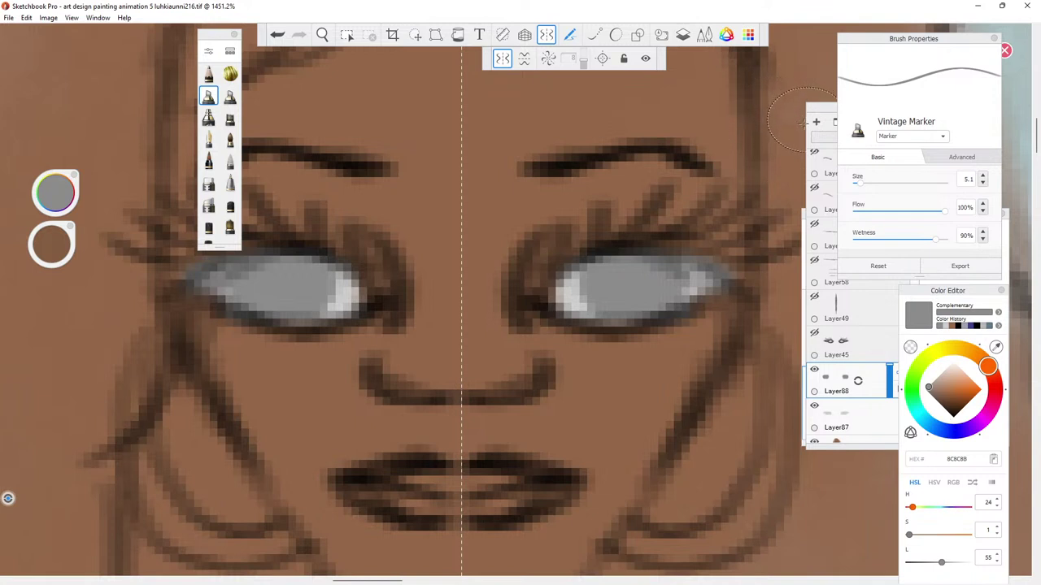
On a new layer above the irises, paint near-black pupils (hex 110A06) in both eyes with the Vintage Marker at size 2.6.
mouse_move(848, 189)
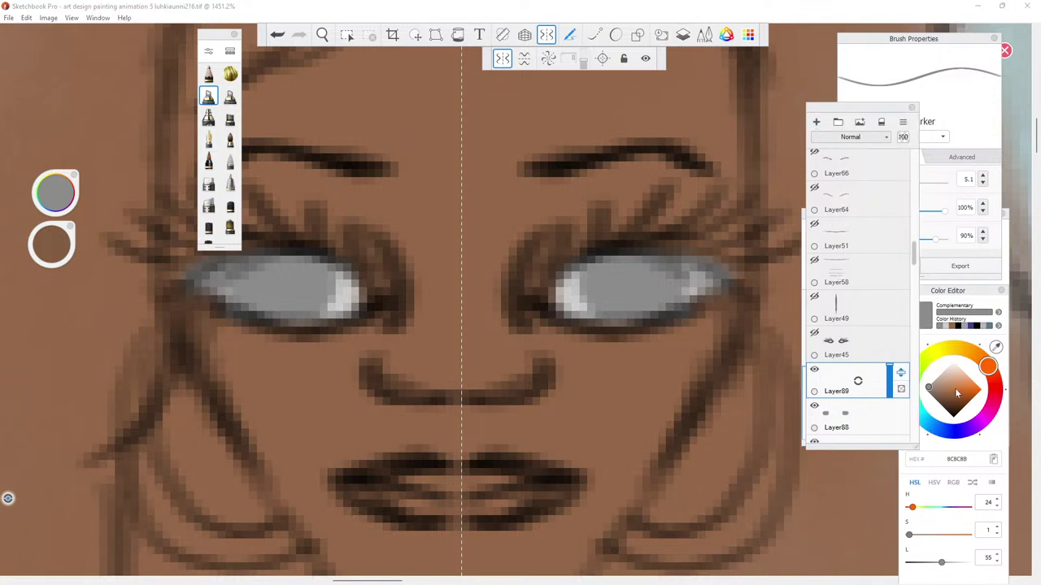
click(954, 417)
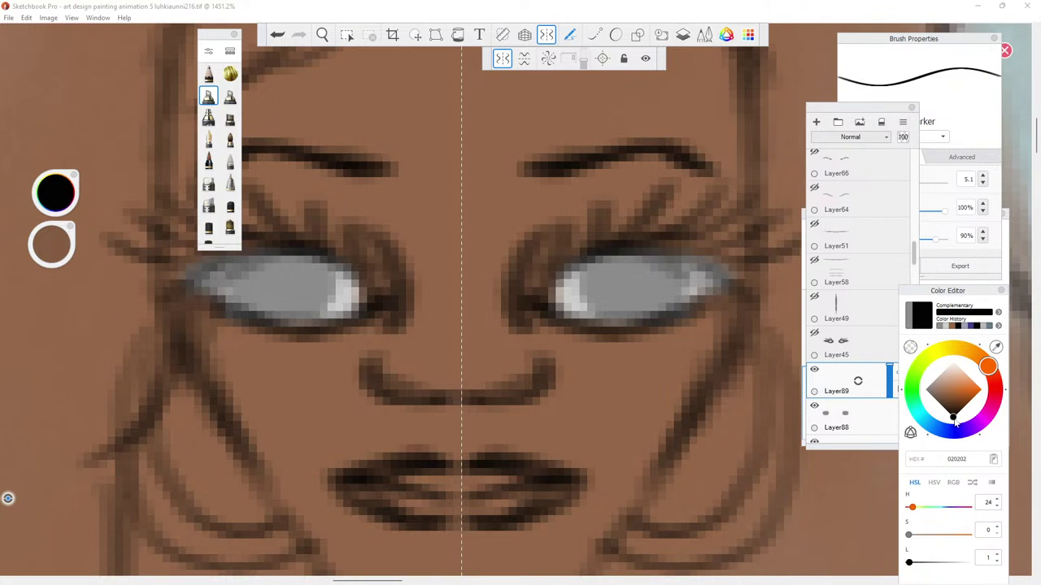
drag(951, 415, 953, 416)
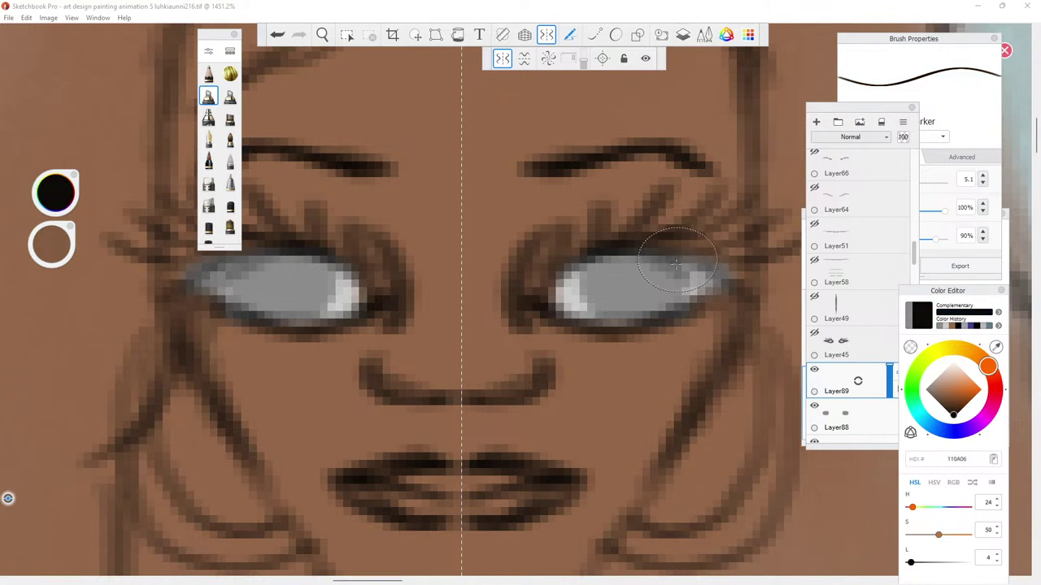
click(960, 93)
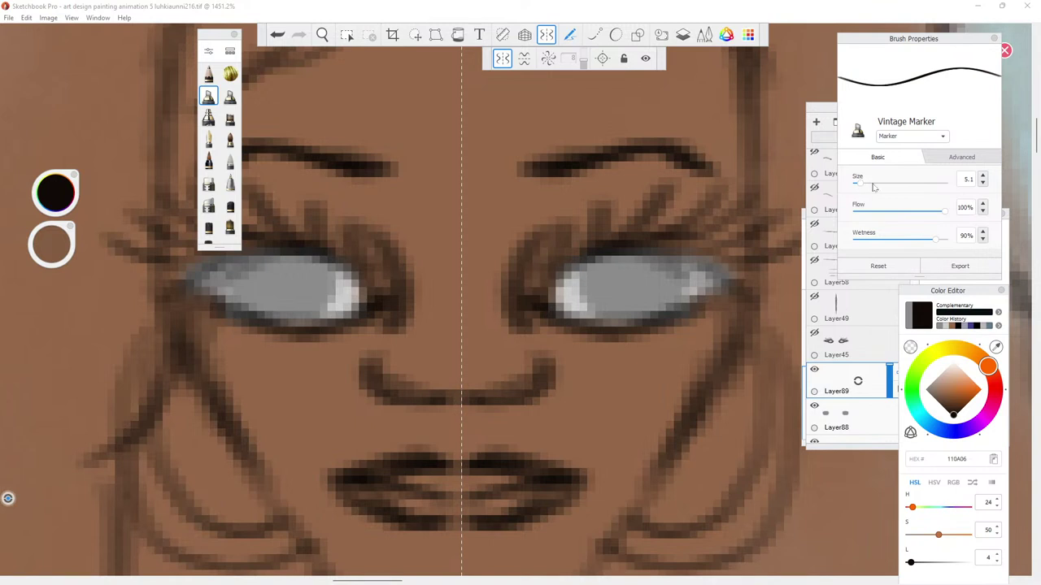
drag(861, 188, 857, 188)
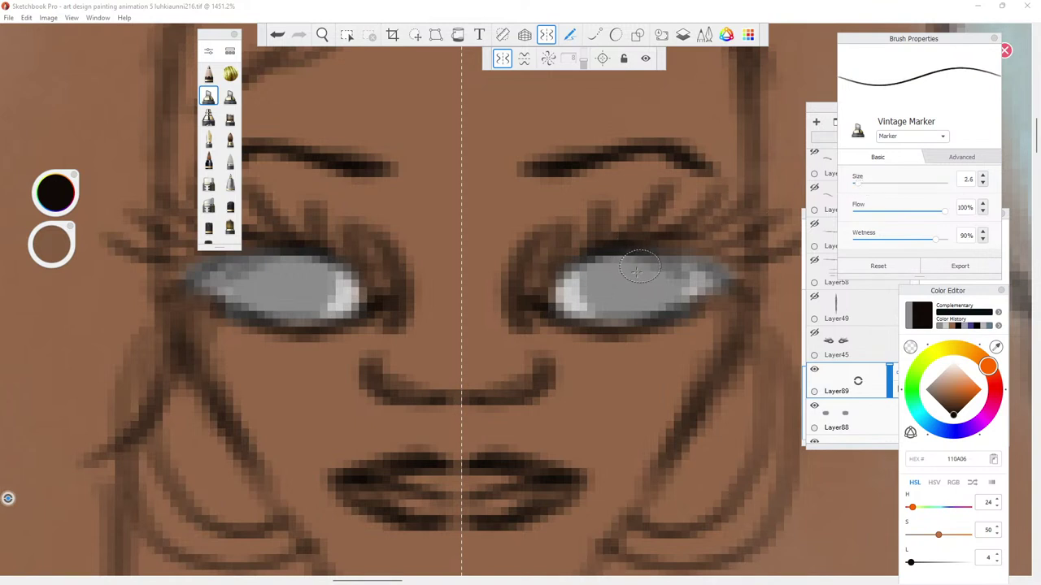
mouse_move(630, 285)
mouse_down()
mouse_move(660, 276)
mouse_move(643, 289)
mouse_move(616, 277)
mouse_move(651, 293)
mouse_move(618, 277)
mouse_move(634, 250)
mouse_move(619, 267)
mouse_move(646, 272)
mouse_up()
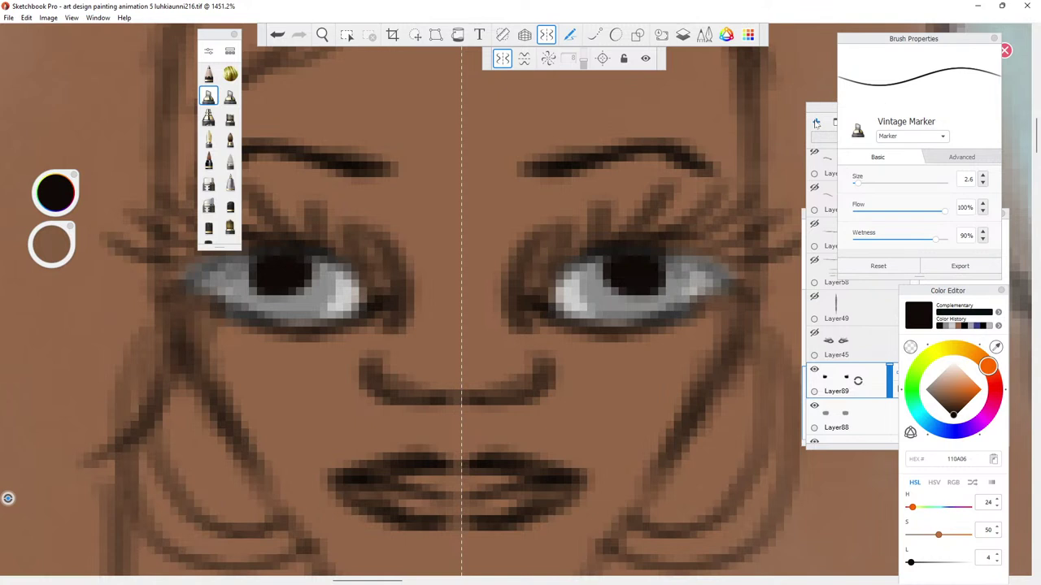
Set the colour to dark magenta (hex 801C47) and fill both halves of the lips on Layer89.
click(817, 130)
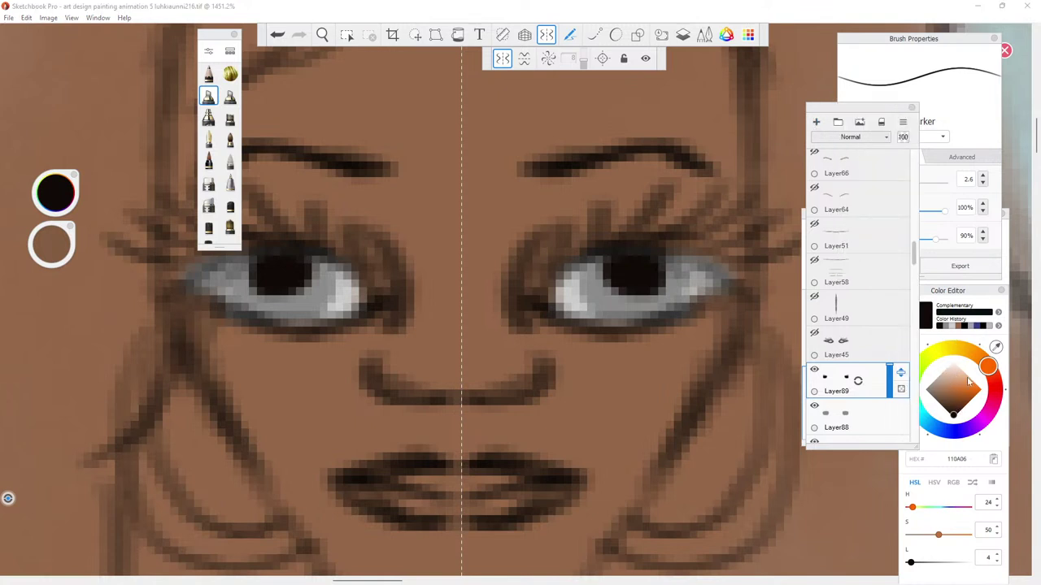
click(989, 404)
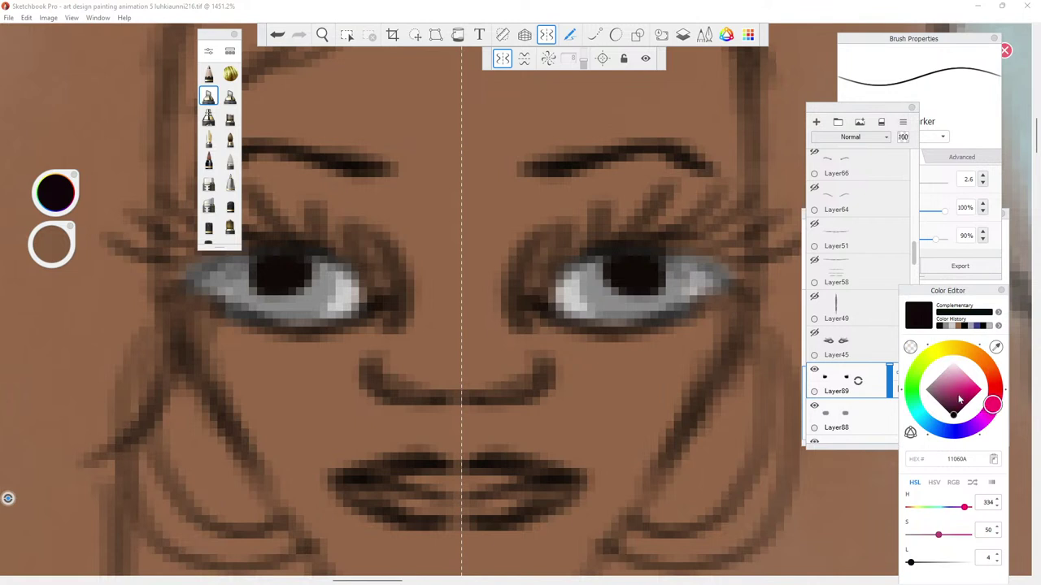
mouse_move(934, 380)
mouse_down()
mouse_move(952, 404)
mouse_move(959, 395)
mouse_move(959, 409)
mouse_up()
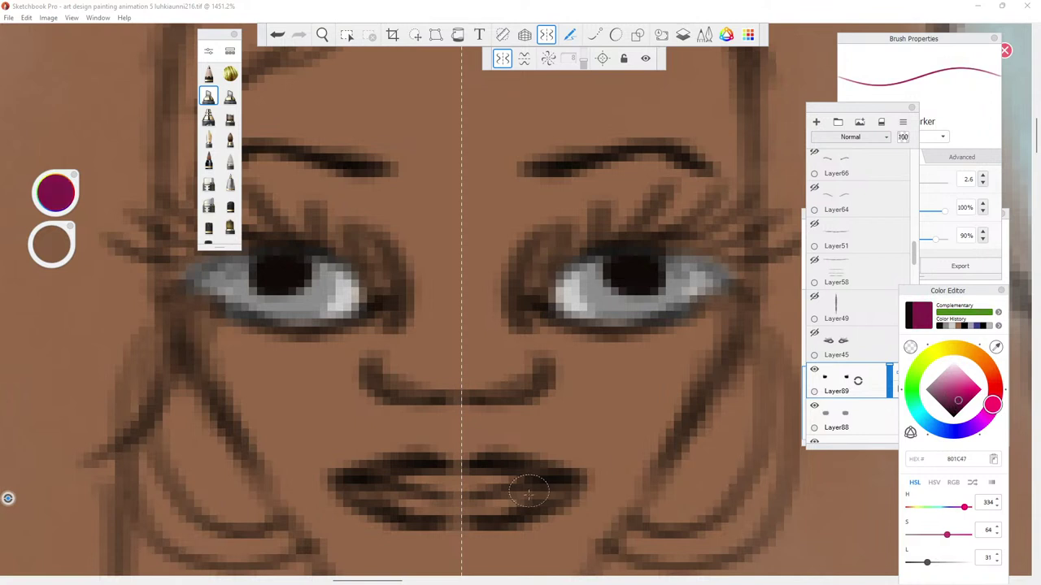
mouse_move(506, 486)
mouse_down()
mouse_move(480, 506)
mouse_move(494, 505)
mouse_move(471, 520)
mouse_move(505, 516)
mouse_move(466, 524)
mouse_move(515, 514)
mouse_up()
mouse_move(443, 460)
mouse_down()
mouse_move(471, 488)
mouse_move(462, 497)
mouse_move(488, 451)
mouse_up()
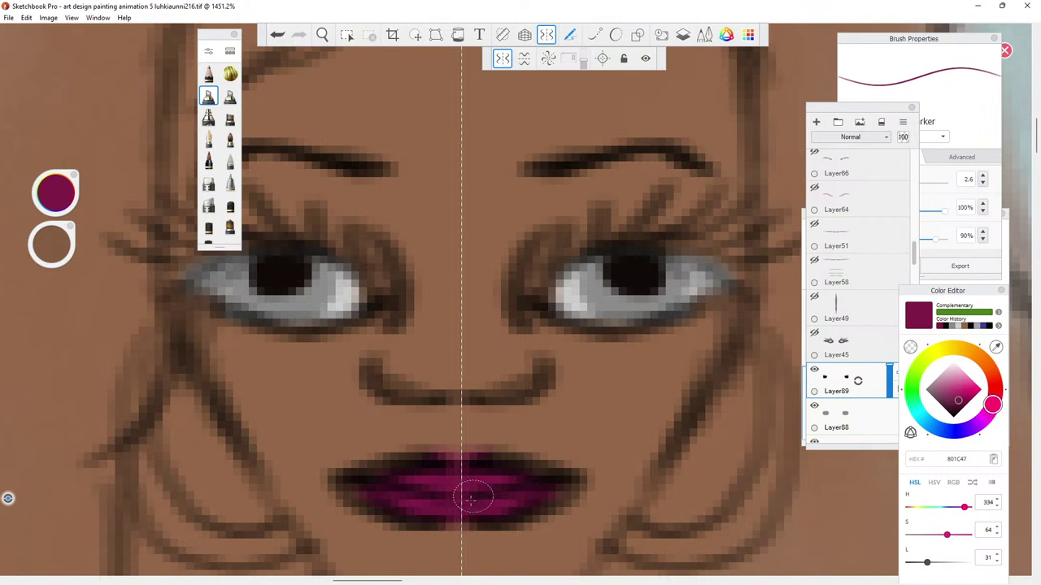
Turn off mirror symmetry, hide the interface, and paint the gap down the centre of the lips with the same dark magenta.
key(Tab)
key(Tab)
key(Tab)
key(Tab)
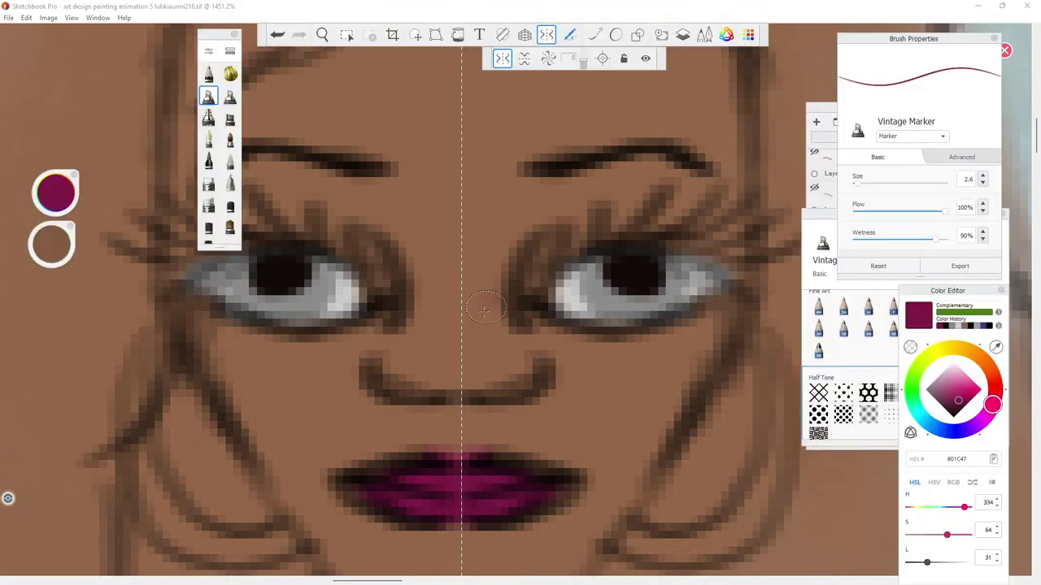
click(544, 34)
key(Tab)
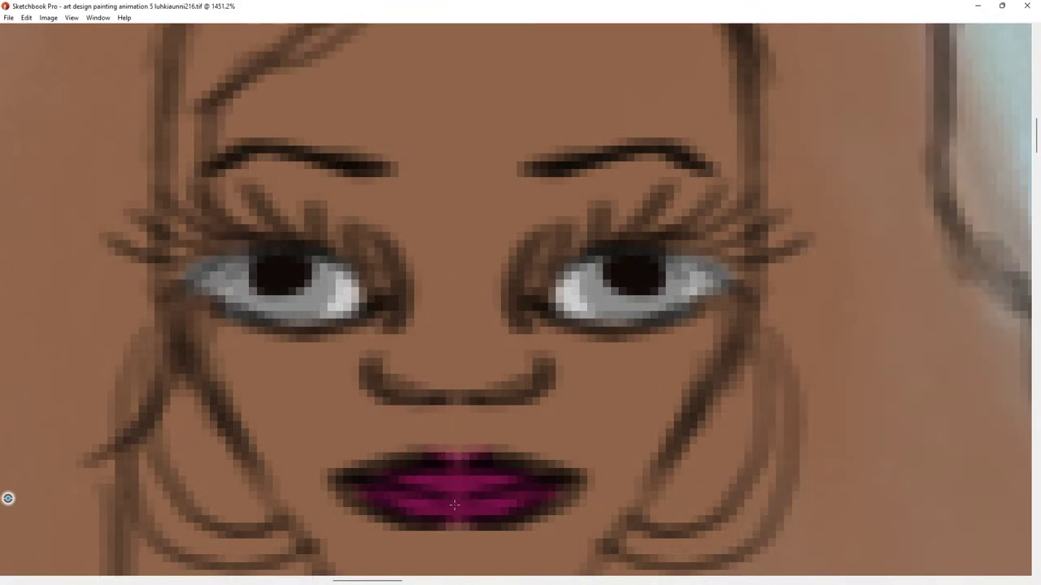
mouse_move(455, 457)
mouse_down()
mouse_move(472, 452)
mouse_move(434, 481)
mouse_up()
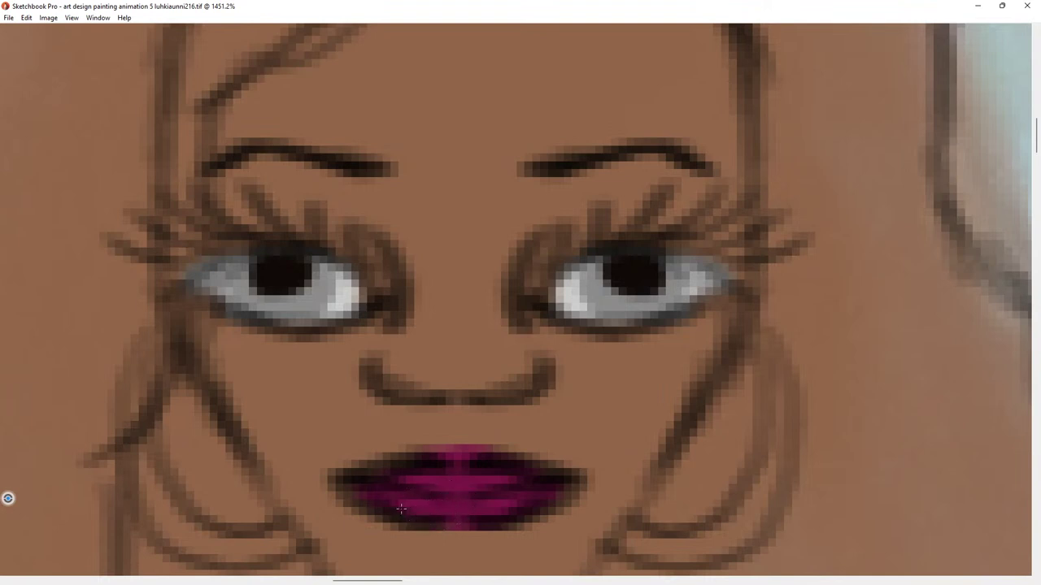
key(Tab)
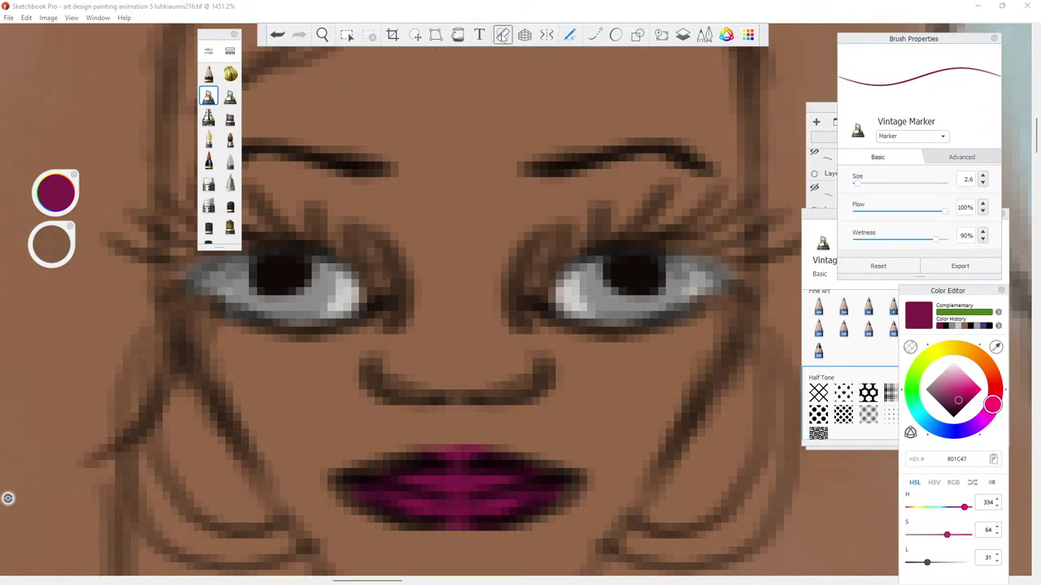
Turn mirror symmetry back on, add a new layer above Layer89, and set the colour to near-black (hex 040200).
click(544, 33)
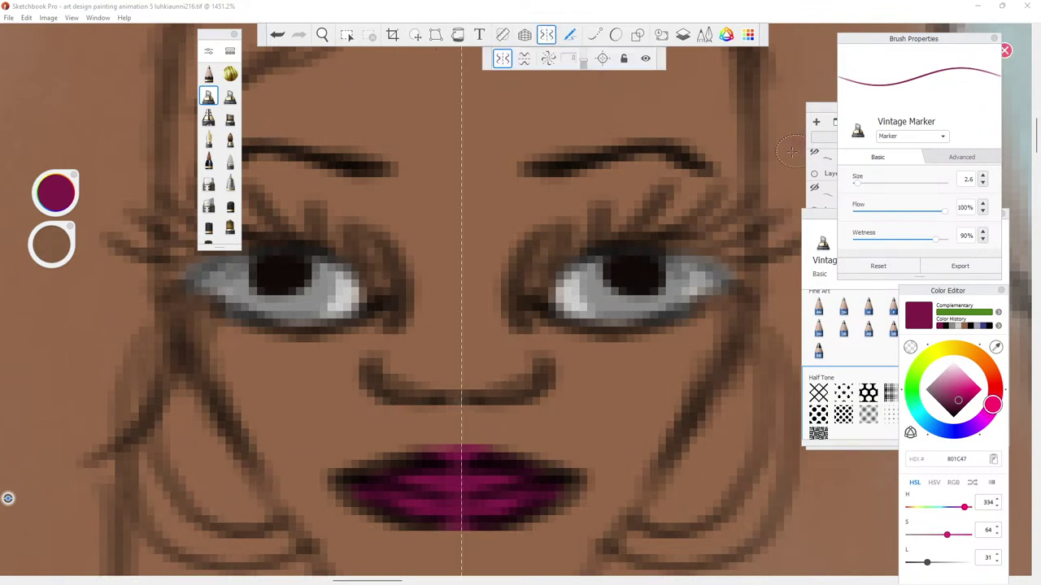
click(818, 109)
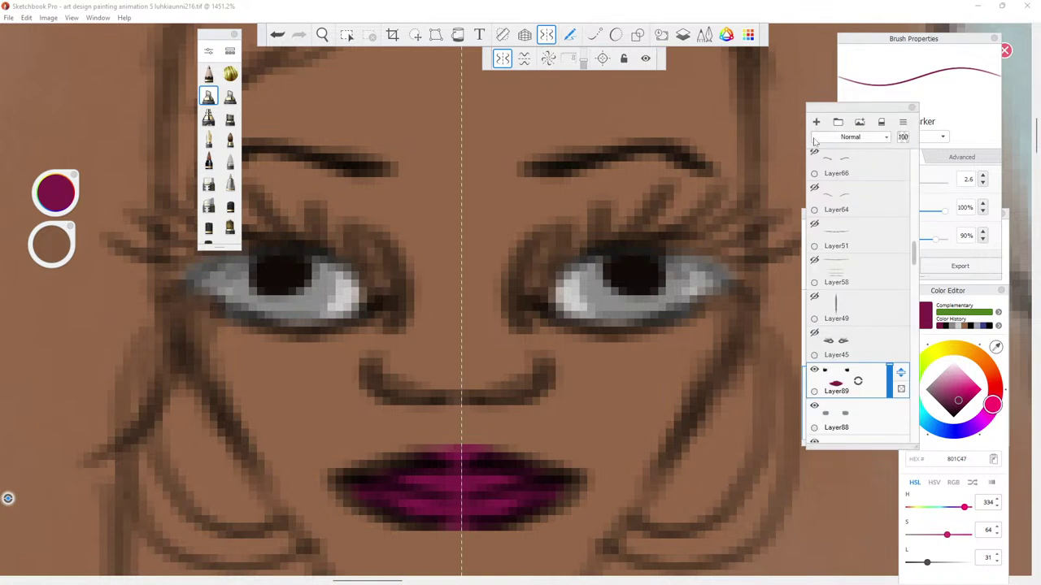
click(816, 121)
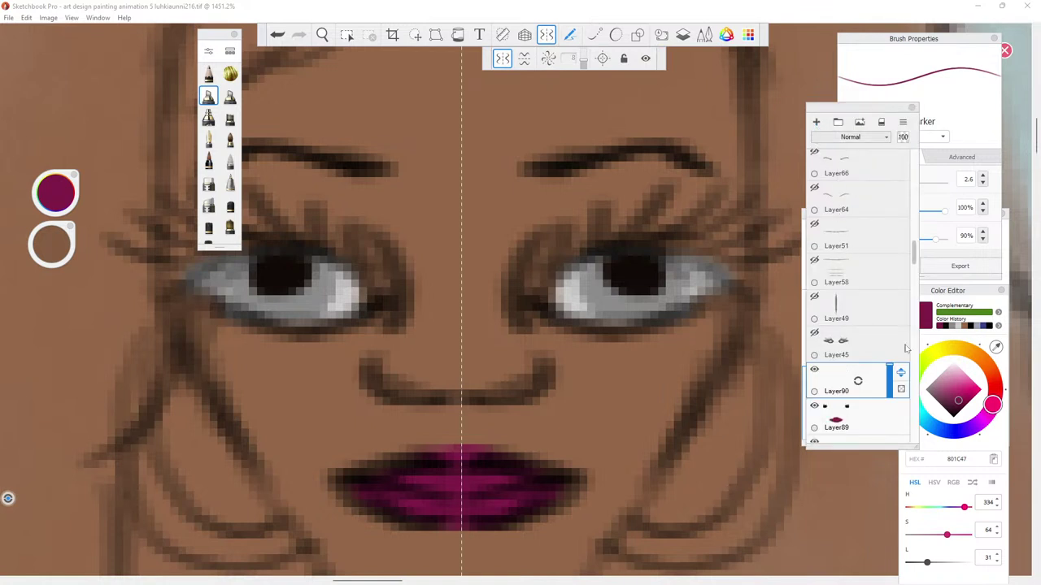
click(982, 371)
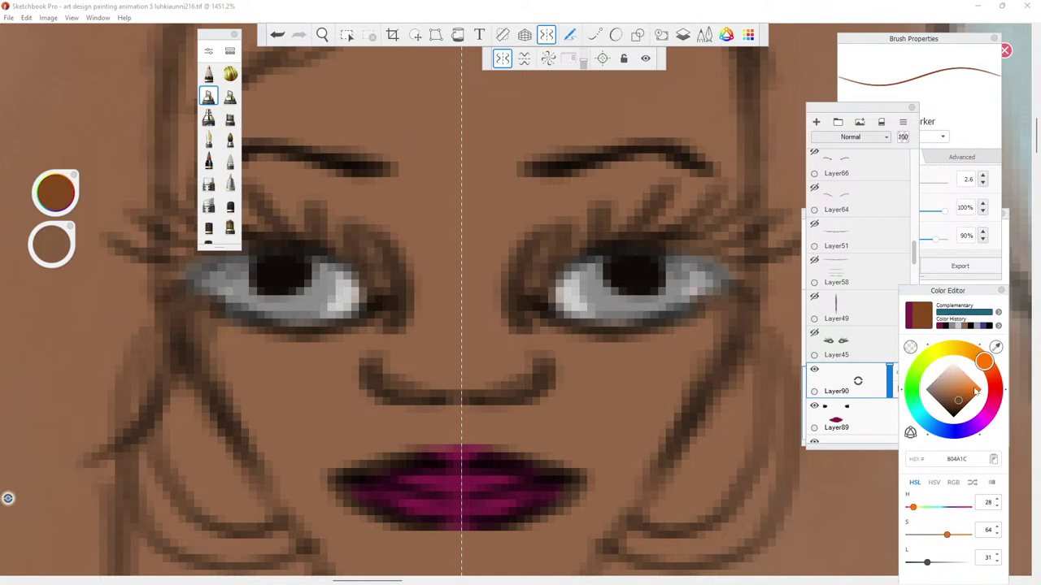
click(964, 389)
drag(956, 399, 956, 423)
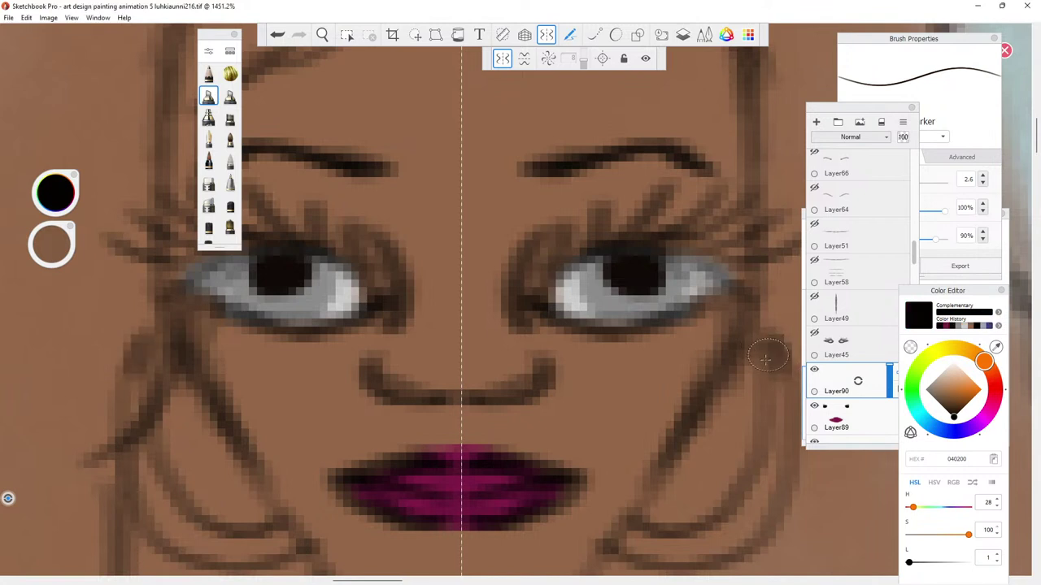
Paint both hoop earrings in thick near-black strokes on Layer90, following the sketched hoops from the ears to the jaw.
mouse_move(760, 325)
mouse_down()
mouse_move(774, 411)
mouse_move(764, 401)
mouse_move(761, 508)
mouse_move(728, 533)
mouse_move(683, 538)
mouse_move(699, 543)
mouse_move(654, 524)
mouse_move(618, 544)
mouse_move(667, 556)
mouse_move(678, 548)
mouse_move(646, 537)
mouse_move(642, 513)
mouse_move(715, 543)
mouse_move(695, 553)
mouse_move(712, 557)
mouse_move(687, 551)
mouse_move(769, 504)
mouse_move(781, 442)
mouse_move(771, 333)
mouse_move(752, 345)
mouse_move(787, 463)
mouse_move(778, 459)
mouse_move(787, 491)
mouse_move(767, 527)
mouse_move(782, 501)
mouse_move(783, 383)
mouse_up()
key(Tab)
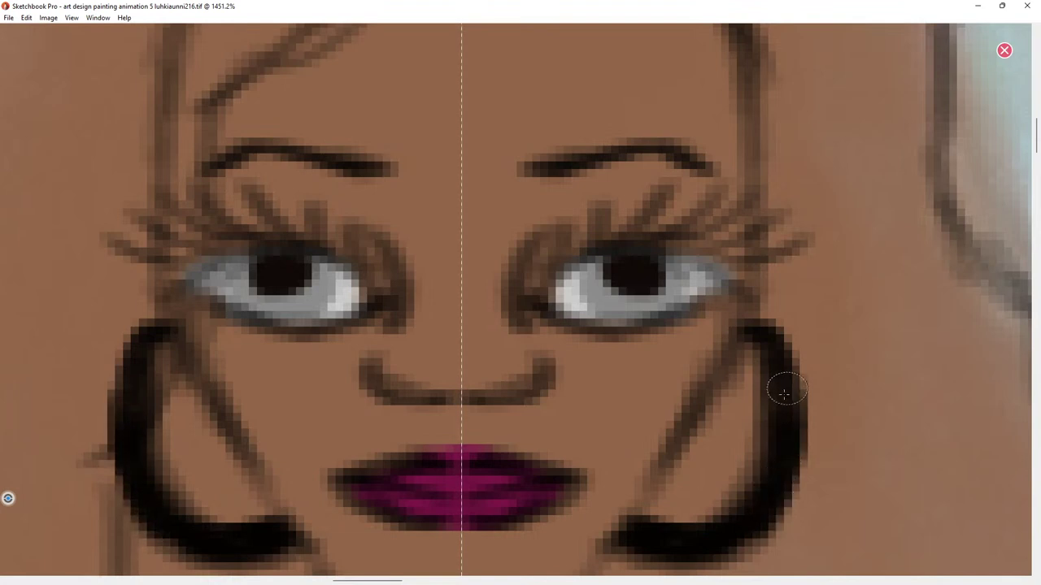
mouse_move(750, 506)
mouse_down()
mouse_move(644, 538)
mouse_move(755, 495)
mouse_move(744, 509)
mouse_move(762, 484)
mouse_move(774, 371)
mouse_move(770, 379)
mouse_move(755, 344)
mouse_move(755, 361)
mouse_up()
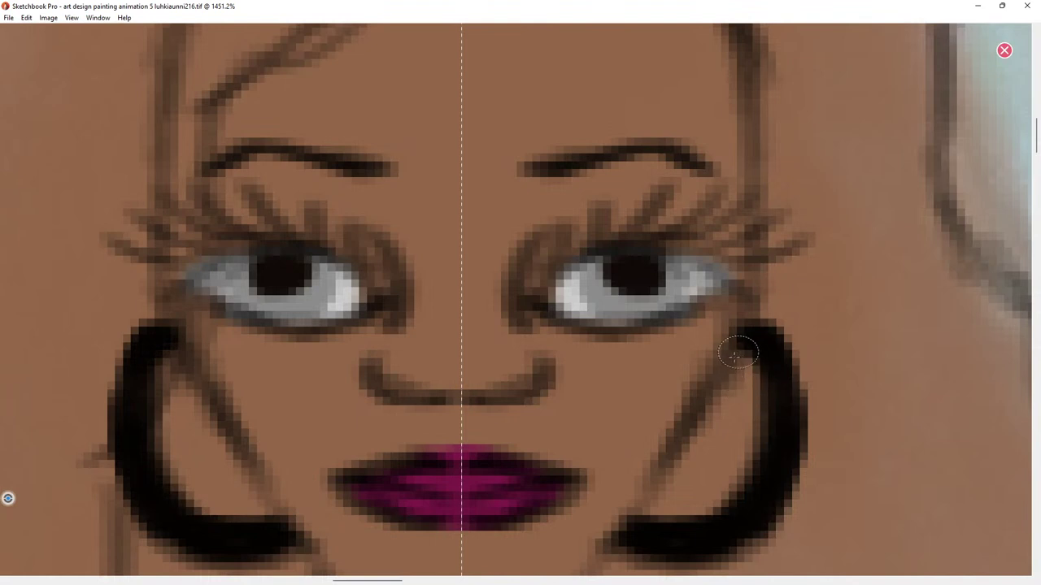
key(Tab)
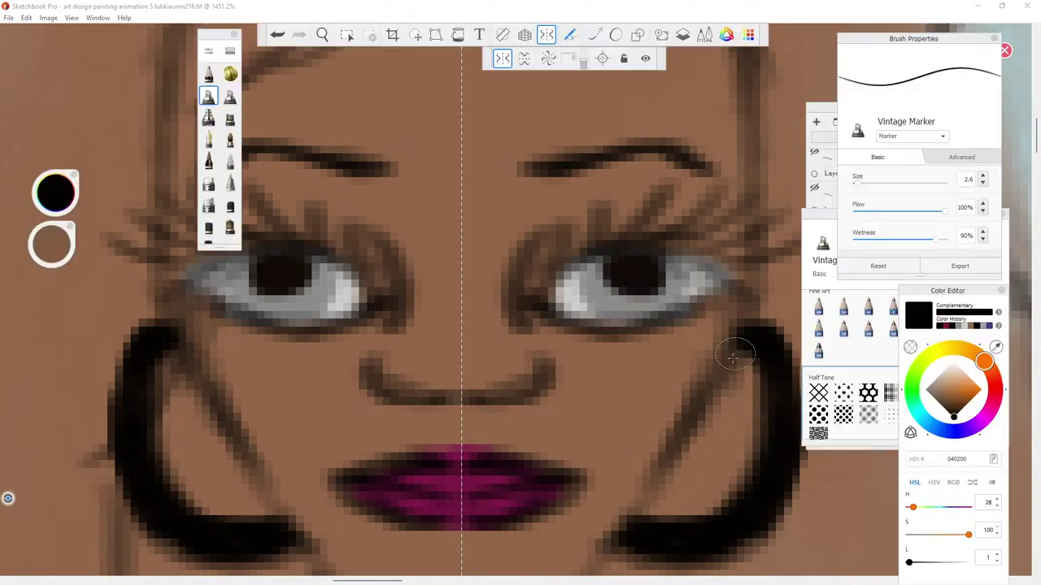
On a new layer above the near-black earrings, paint golden-brown highlights (hex A66B18) along the lower curve of both hoops.
click(826, 111)
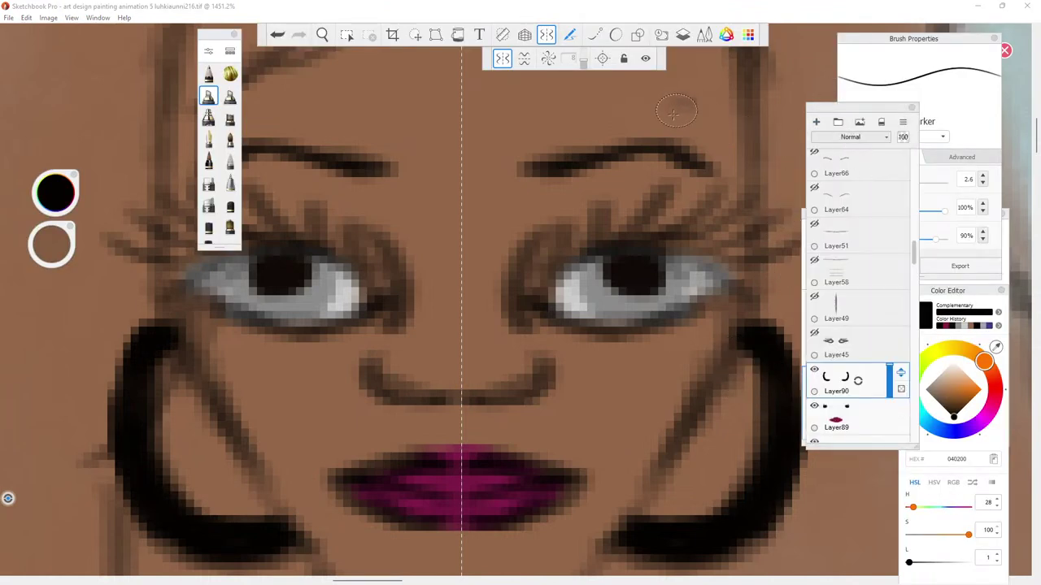
click(816, 122)
click(963, 398)
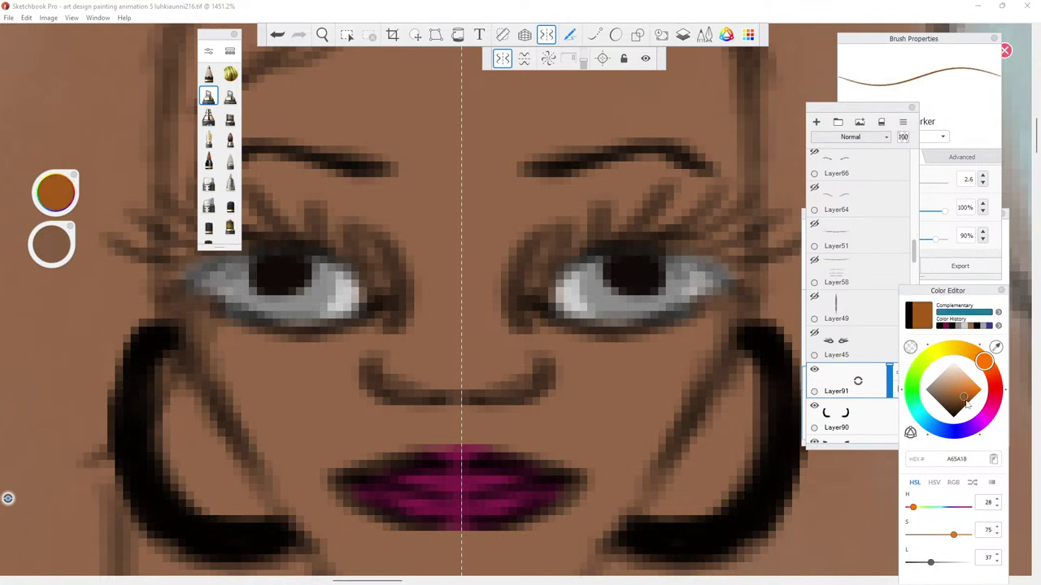
drag(976, 357, 977, 363)
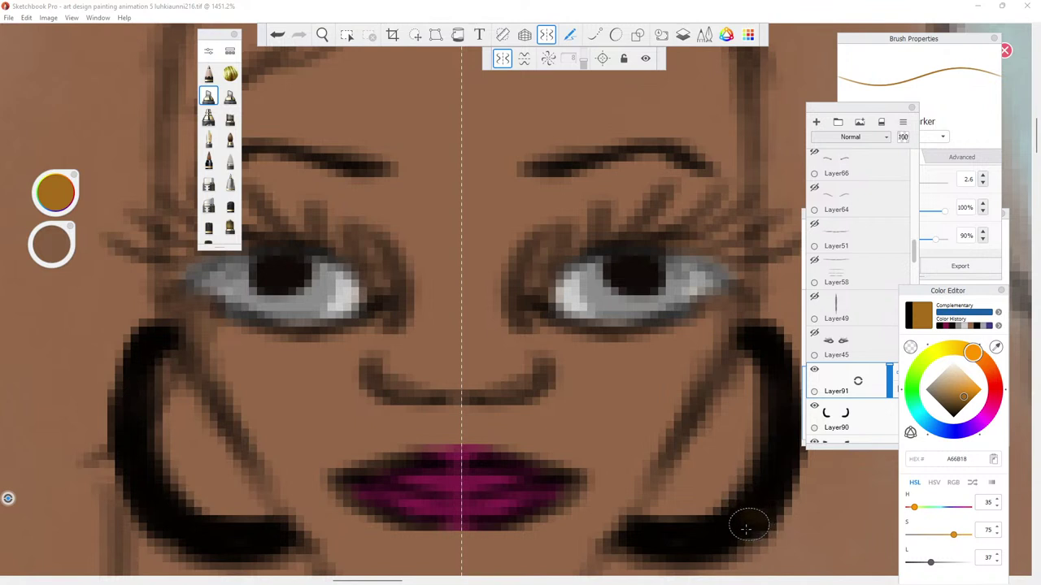
mouse_move(720, 534)
mouse_down()
mouse_move(692, 546)
mouse_move(731, 537)
mouse_move(646, 539)
mouse_move(740, 537)
mouse_move(641, 543)
mouse_move(751, 524)
mouse_move(644, 547)
mouse_move(707, 519)
mouse_up()
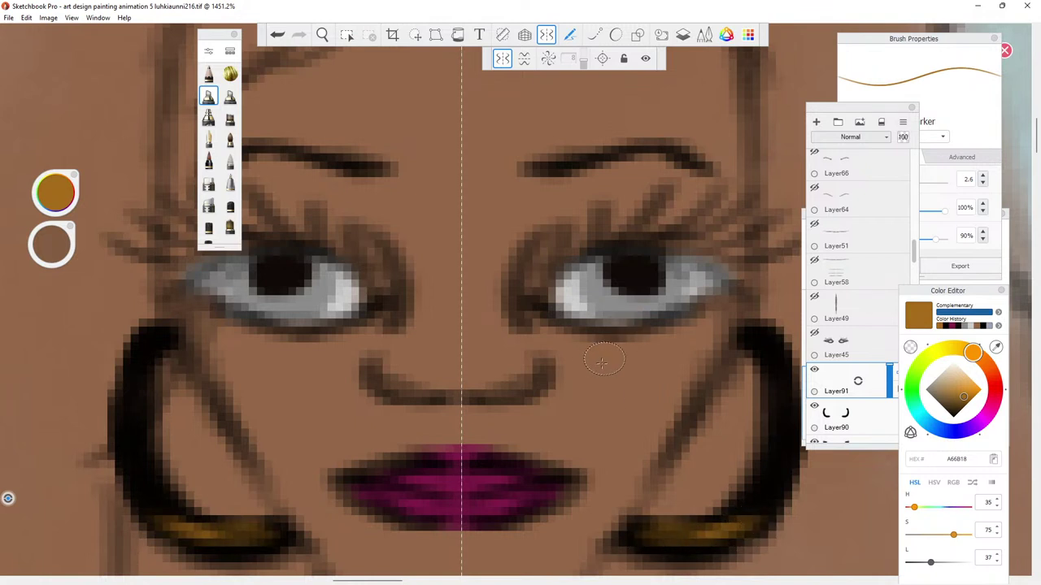
Paint golden brown over the full length of both near-black hoop earrings, leaving a dark outer edge, with the interface hidden.
key(Tab)
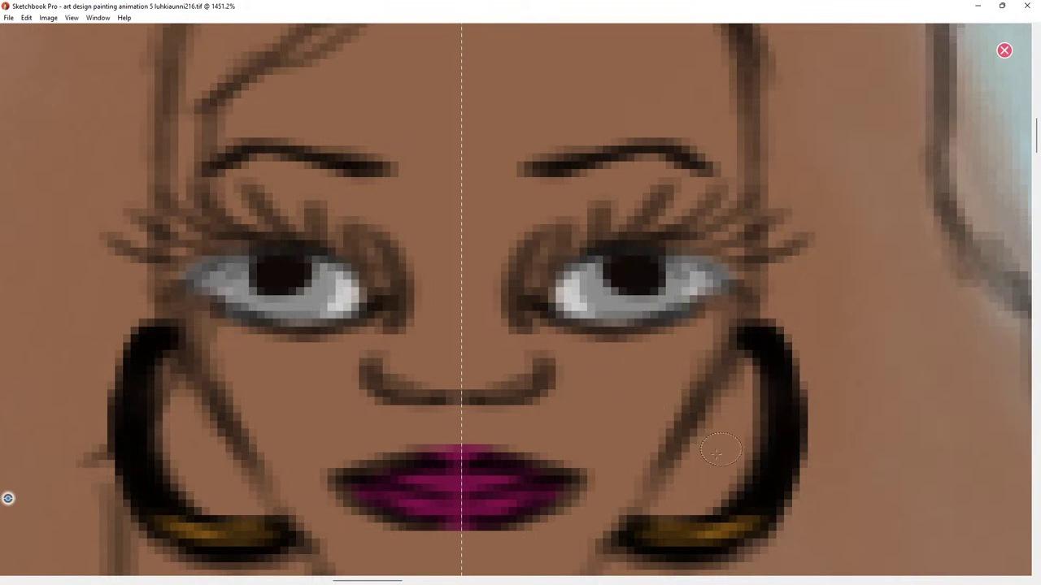
mouse_move(756, 486)
mouse_down()
mouse_move(732, 512)
mouse_move(769, 467)
mouse_move(713, 524)
mouse_move(756, 491)
mouse_move(773, 442)
mouse_move(769, 472)
mouse_move(761, 440)
mouse_move(772, 463)
mouse_move(756, 348)
mouse_move(760, 370)
mouse_move(735, 337)
mouse_move(718, 348)
mouse_move(760, 366)
mouse_move(762, 447)
mouse_move(725, 333)
mouse_move(743, 337)
mouse_move(759, 388)
mouse_move(756, 454)
mouse_move(768, 470)
mouse_move(699, 541)
mouse_move(630, 527)
mouse_move(627, 539)
mouse_move(681, 535)
mouse_move(702, 514)
mouse_move(732, 508)
mouse_move(683, 548)
mouse_move(624, 535)
mouse_move(662, 541)
mouse_up()
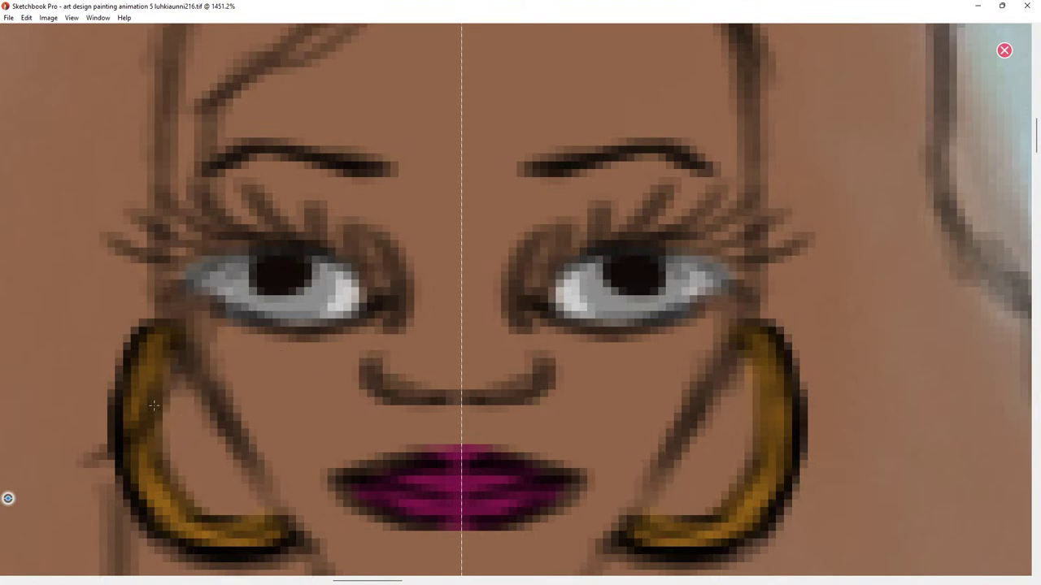
key(Tab)
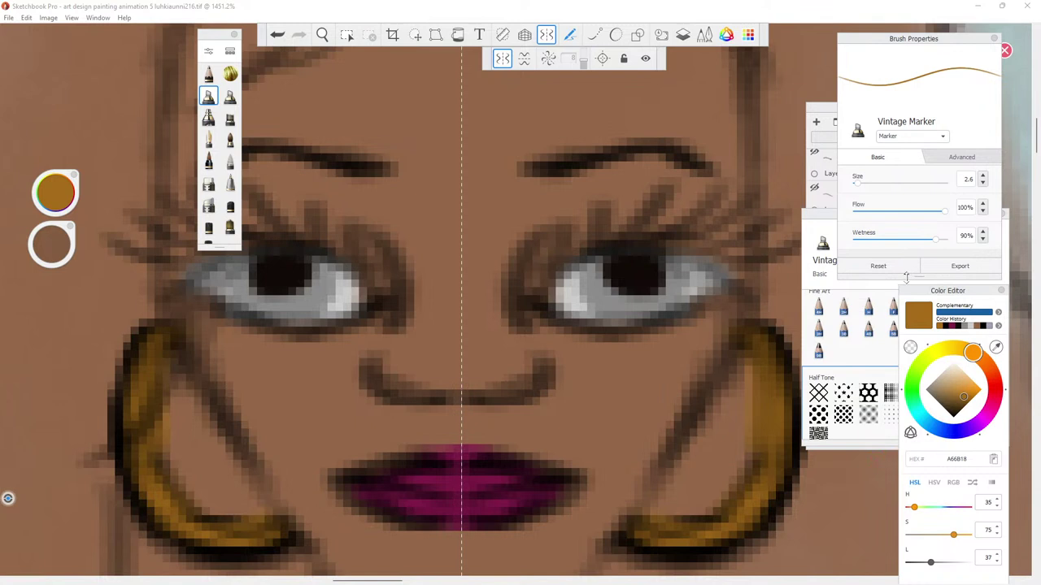
Examine the coloured face and gold hoops in the context of the whole figure and the reference photo beside it.
click(322, 34)
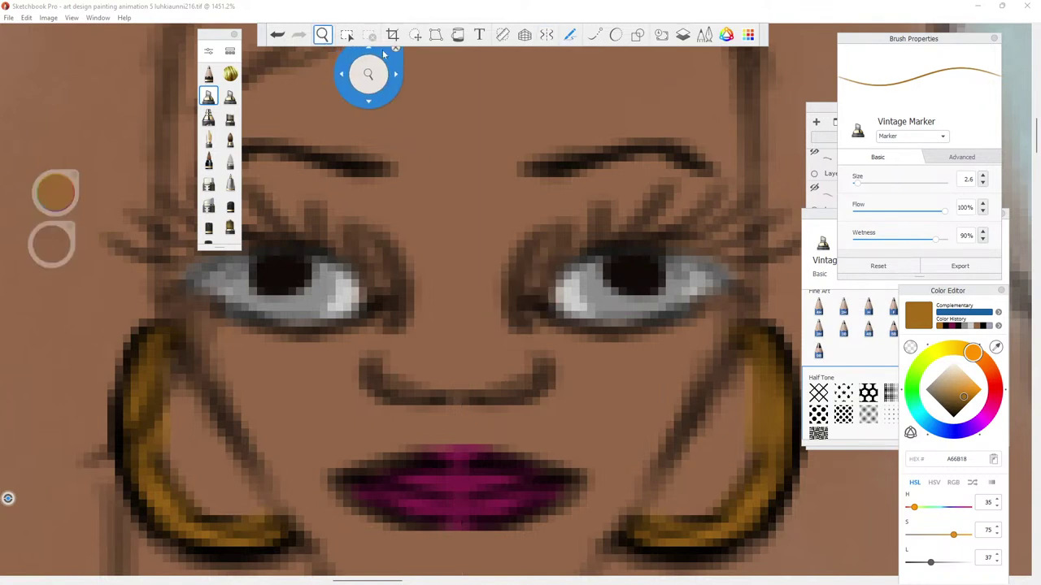
drag(367, 74, 486, 235)
scroll(420, 145, down, 5)
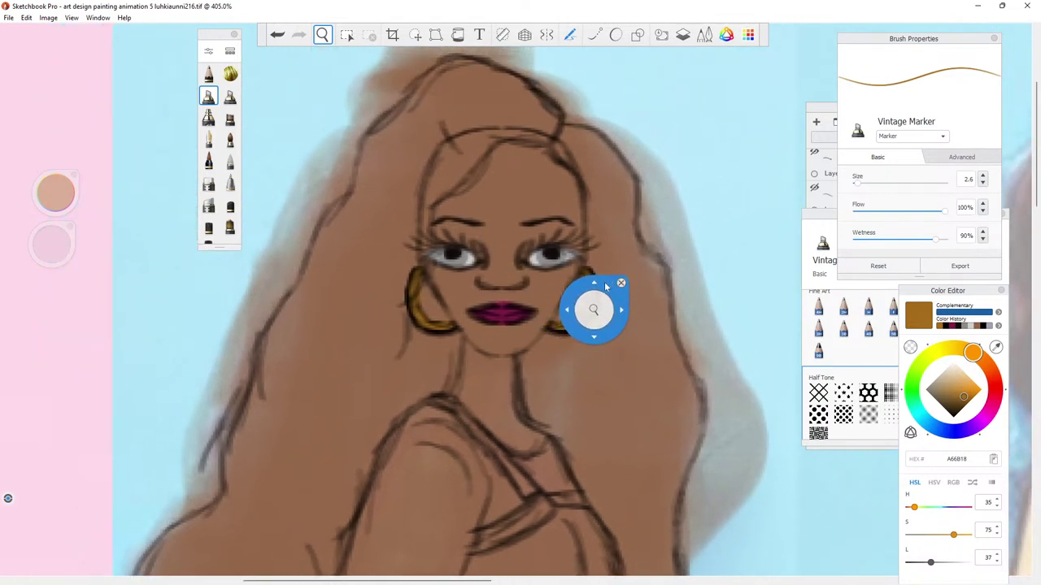
drag(601, 291, 686, 252)
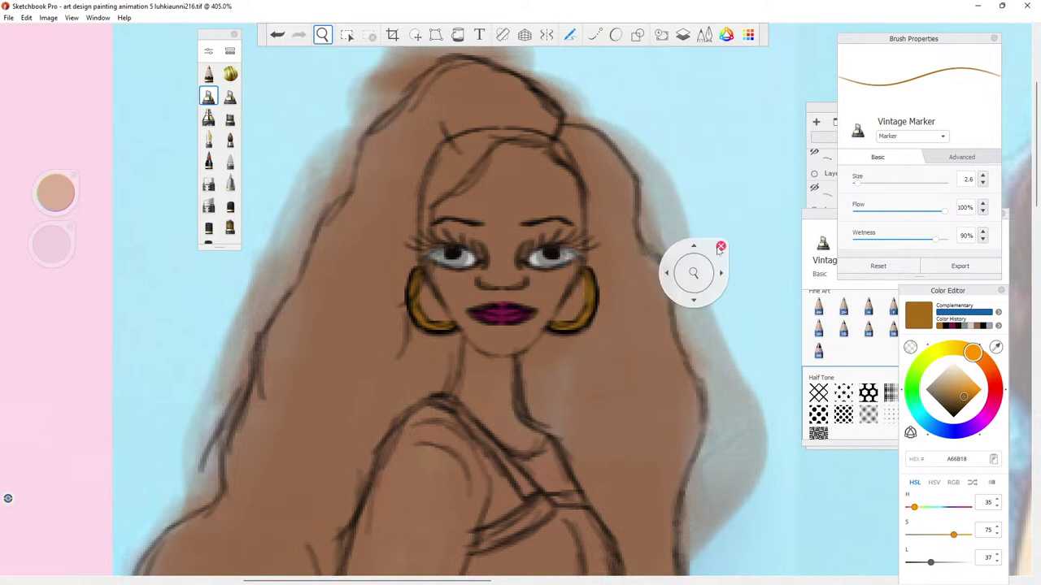
drag(721, 246, 777, 224)
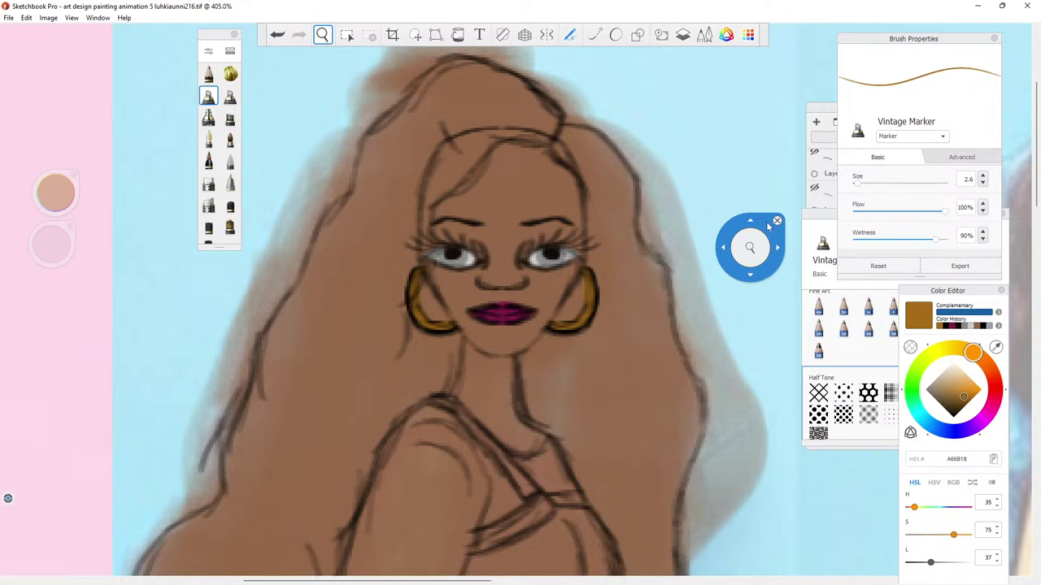
drag(769, 227, 639, 41)
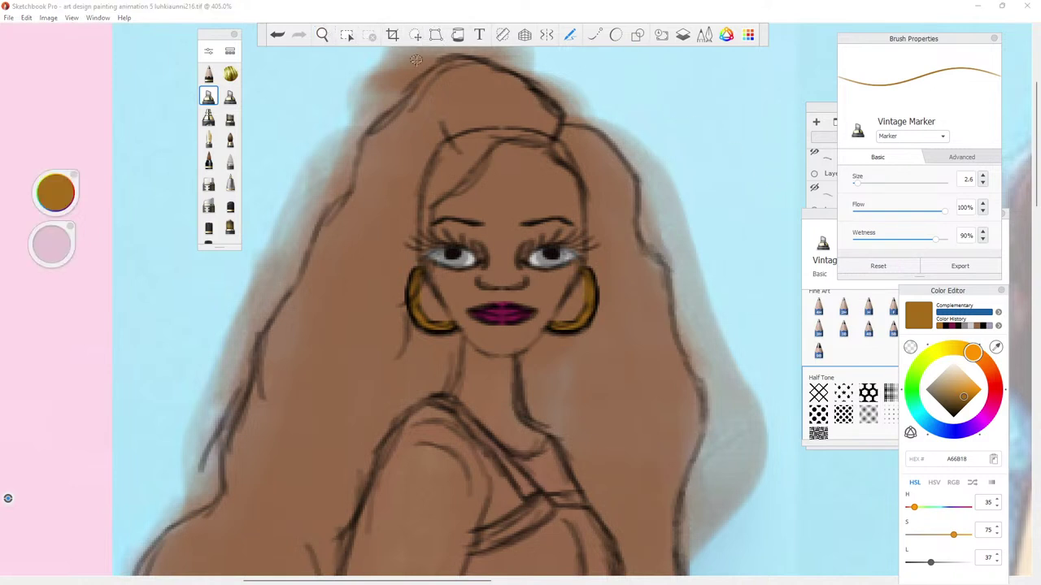
click(322, 35)
drag(639, 233, 674, 286)
scroll(674, 286, down, 5)
drag(569, 249, 456, 230)
click(724, 348)
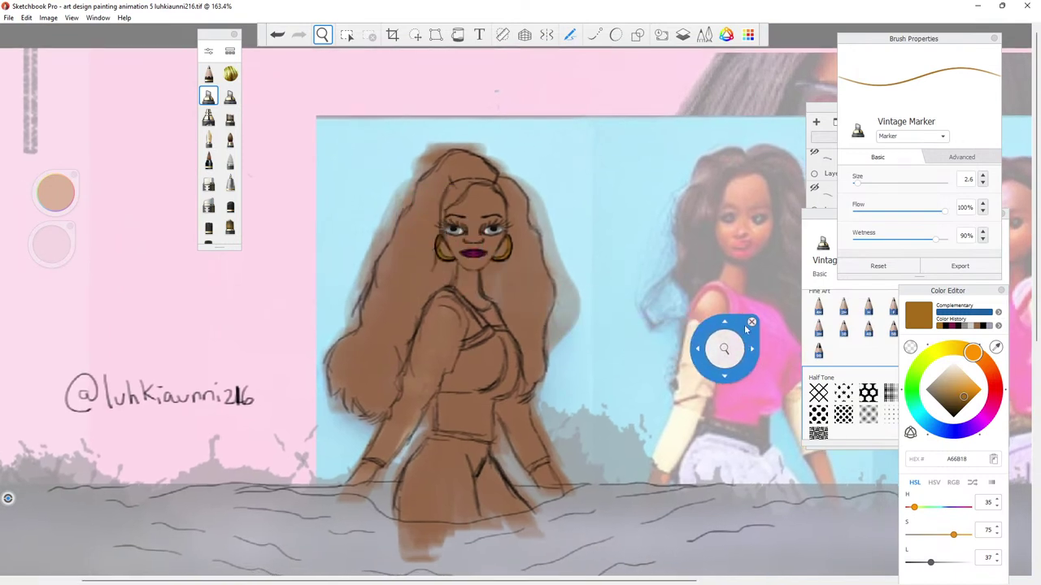
click(750, 323)
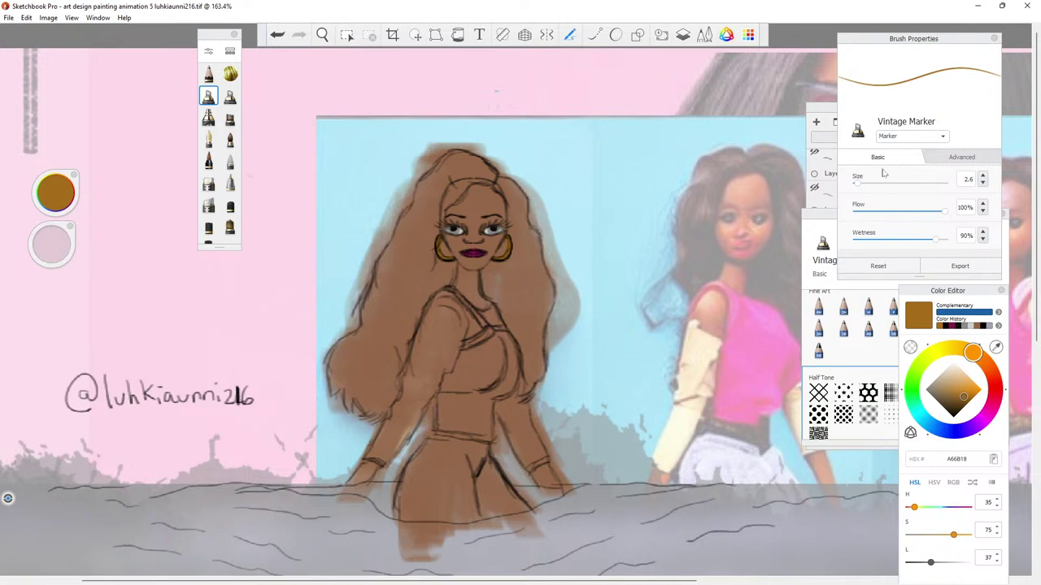
Add a new layer above Layer91 and set the Vintage Marker to dark brown (hex 653F0A) at size 24.4.
click(817, 110)
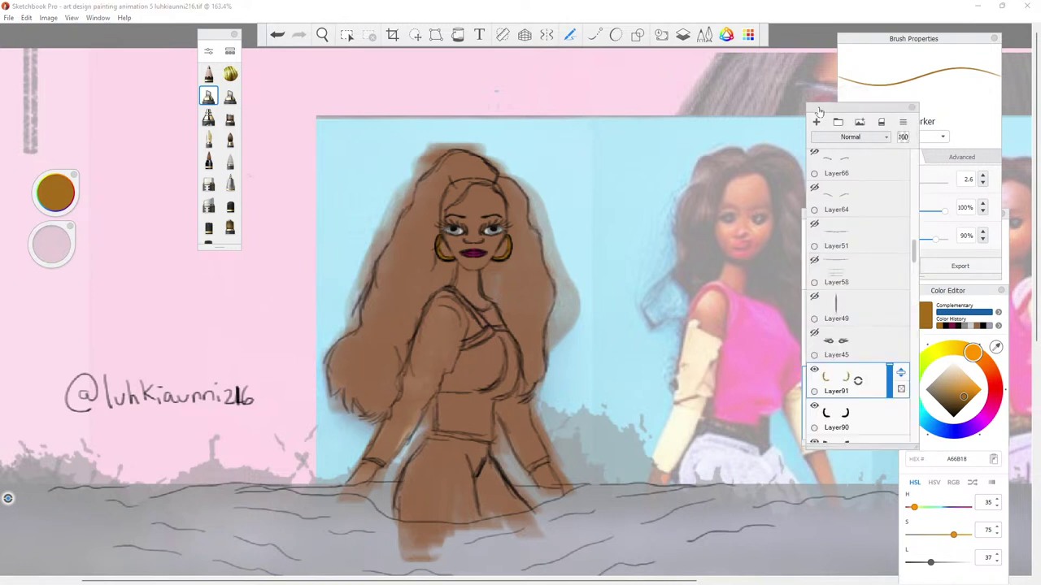
mouse_move(819, 115)
mouse_down()
mouse_move(672, 126)
mouse_move(702, 126)
mouse_up()
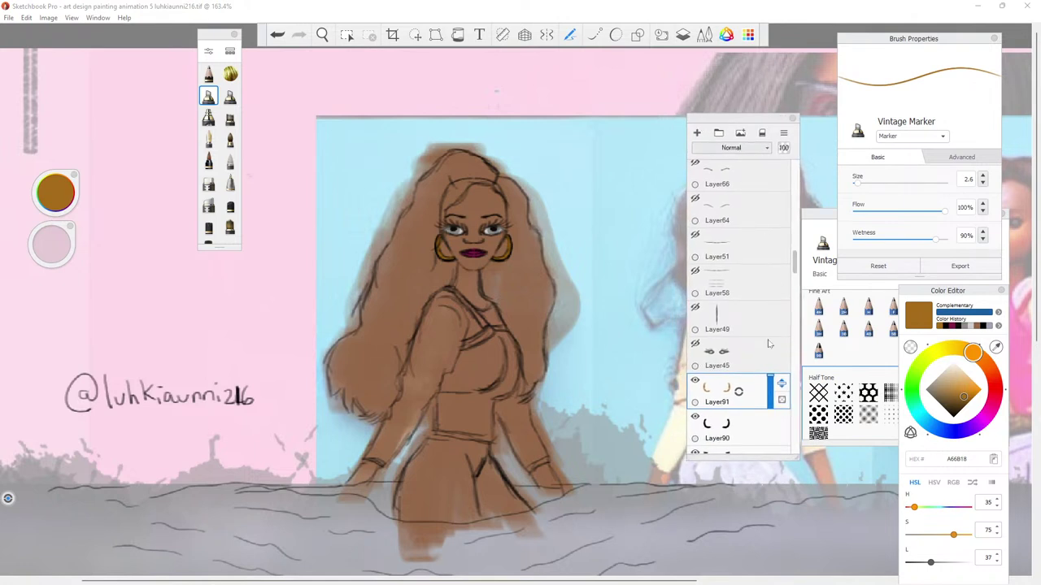
click(697, 133)
click(955, 415)
click(961, 411)
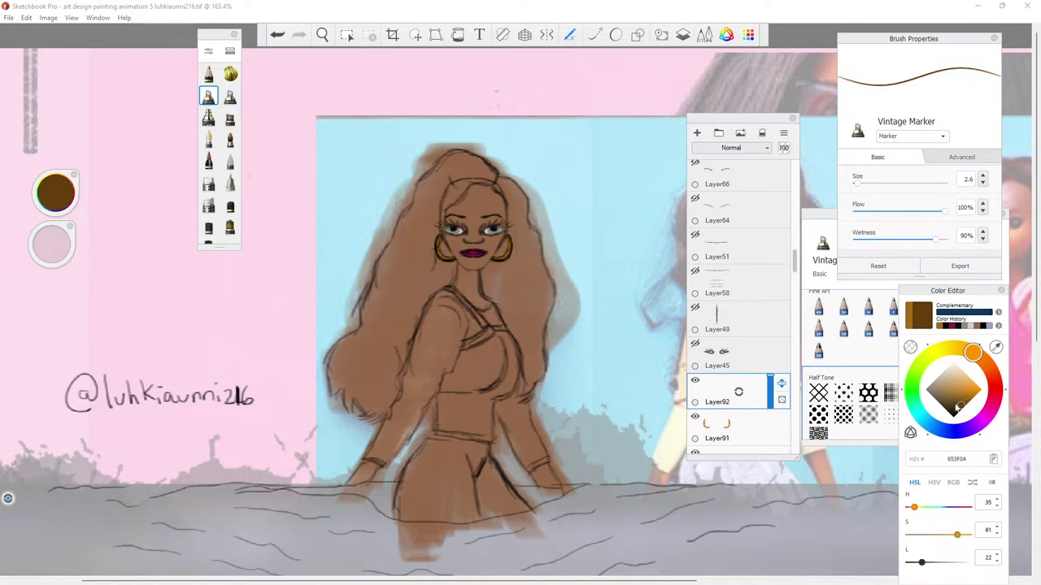
click(877, 183)
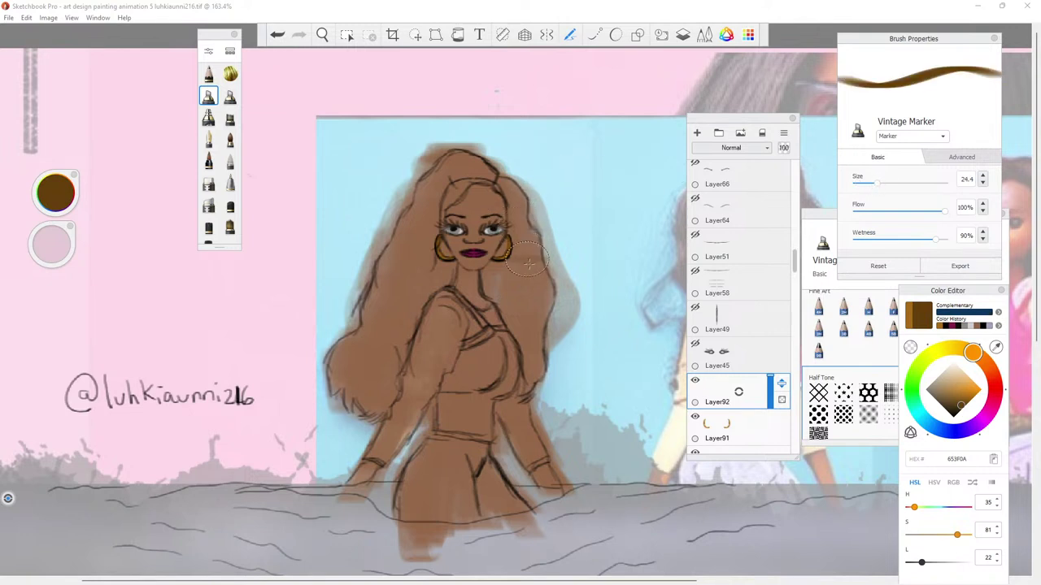
Try dark brown strokes over the hair beside the neck on Layer92, and hide that layer.
mouse_move(530, 264)
mouse_down()
mouse_move(534, 293)
mouse_move(529, 274)
mouse_move(523, 383)
mouse_move(510, 287)
mouse_move(522, 269)
mouse_move(529, 301)
mouse_up()
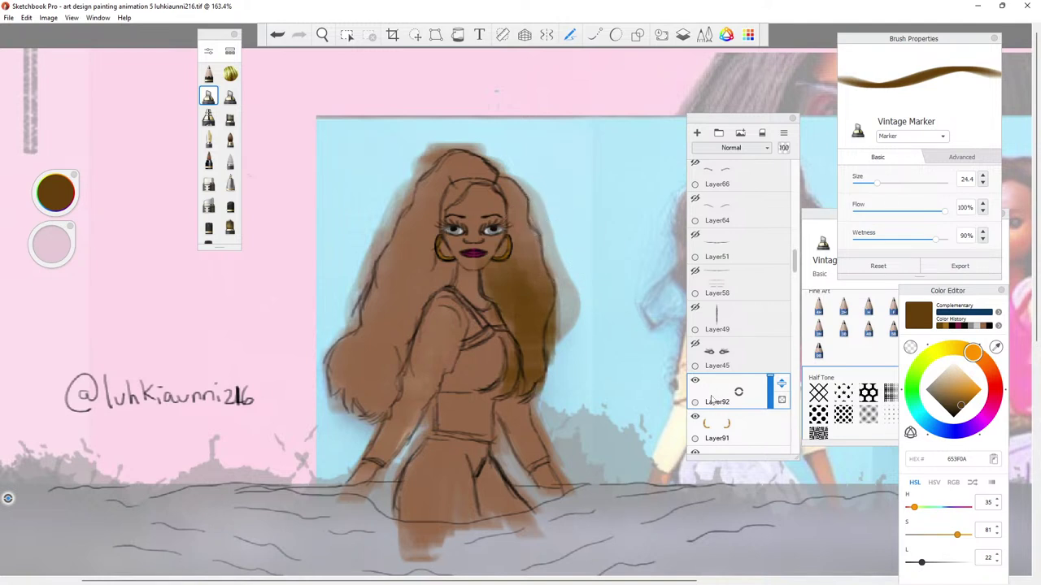
click(695, 381)
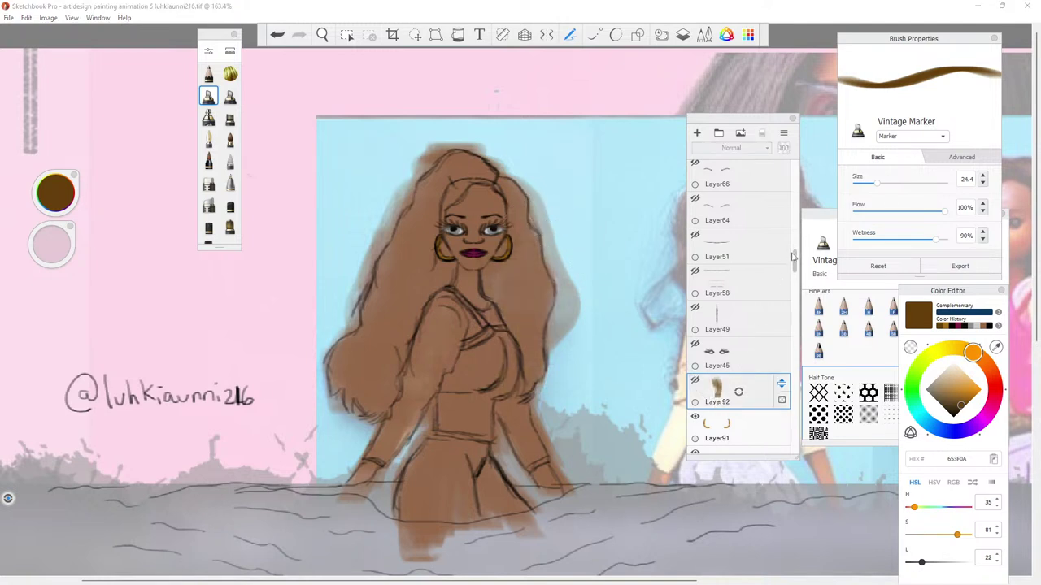
On a new layer directly above Layer86-1, paint the whole mass of hair dark brown on both sides of the face and body.
drag(796, 260, 810, 288)
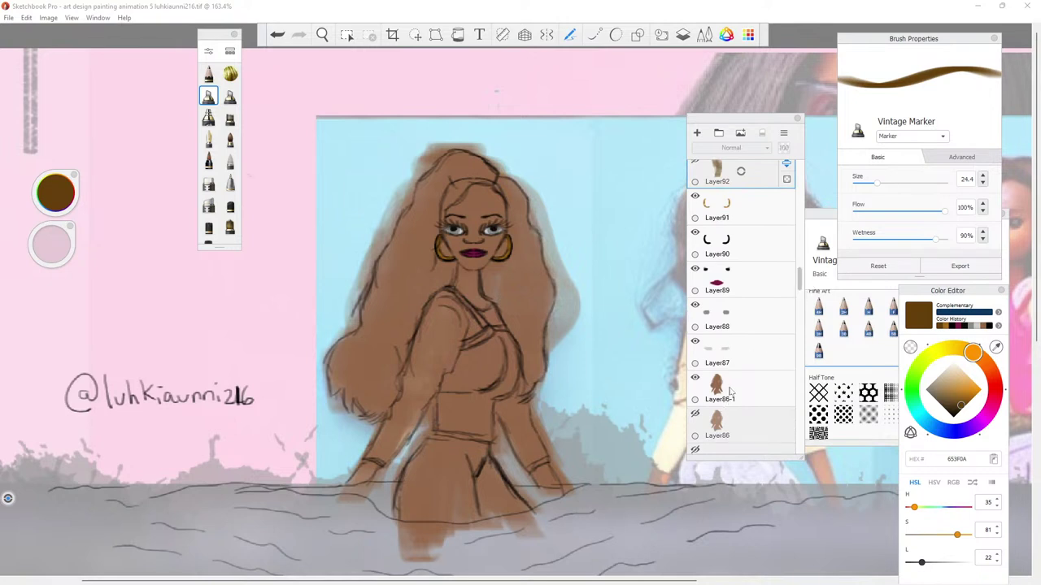
click(736, 389)
click(696, 133)
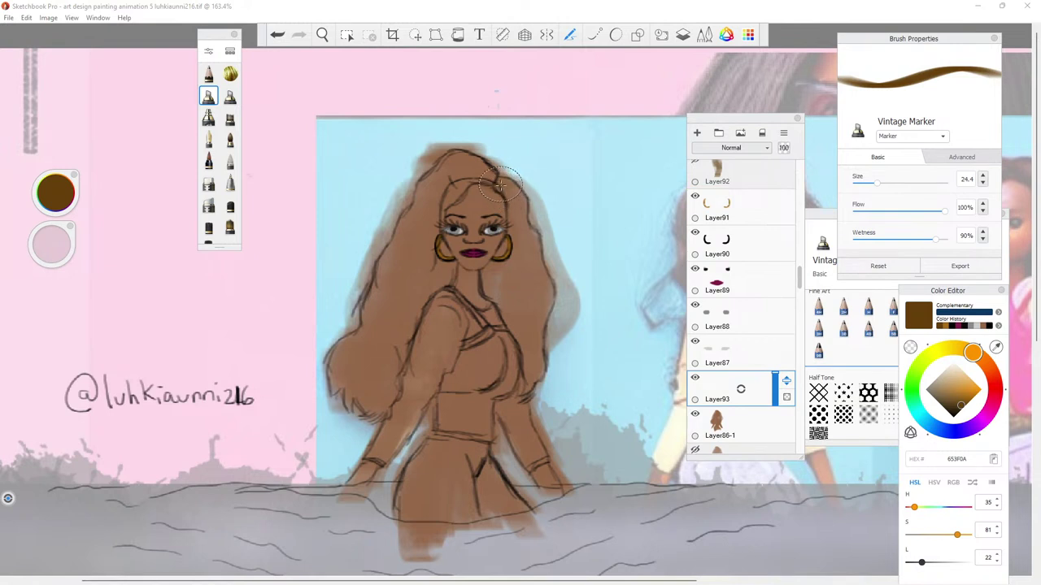
mouse_move(498, 185)
mouse_down()
mouse_move(520, 208)
mouse_move(514, 227)
mouse_move(536, 240)
mouse_move(526, 245)
mouse_move(537, 276)
mouse_move(528, 337)
mouse_move(512, 241)
mouse_move(521, 292)
mouse_move(496, 293)
mouse_move(511, 257)
mouse_move(492, 272)
mouse_move(508, 260)
mouse_move(540, 338)
mouse_move(528, 327)
mouse_move(538, 395)
mouse_move(546, 330)
mouse_move(496, 183)
mouse_move(478, 173)
mouse_move(487, 189)
mouse_move(472, 172)
mouse_move(492, 171)
mouse_move(443, 154)
mouse_move(464, 162)
mouse_move(422, 203)
mouse_move(411, 183)
mouse_move(423, 232)
mouse_move(415, 222)
mouse_move(370, 305)
mouse_move(382, 280)
mouse_move(370, 333)
mouse_move(342, 345)
mouse_move(334, 370)
mouse_move(365, 351)
mouse_move(370, 391)
mouse_move(345, 382)
mouse_move(350, 414)
mouse_move(361, 379)
mouse_move(390, 407)
mouse_move(408, 288)
mouse_move(427, 262)
mouse_move(447, 277)
mouse_move(436, 262)
mouse_move(504, 277)
mouse_move(497, 251)
mouse_up()
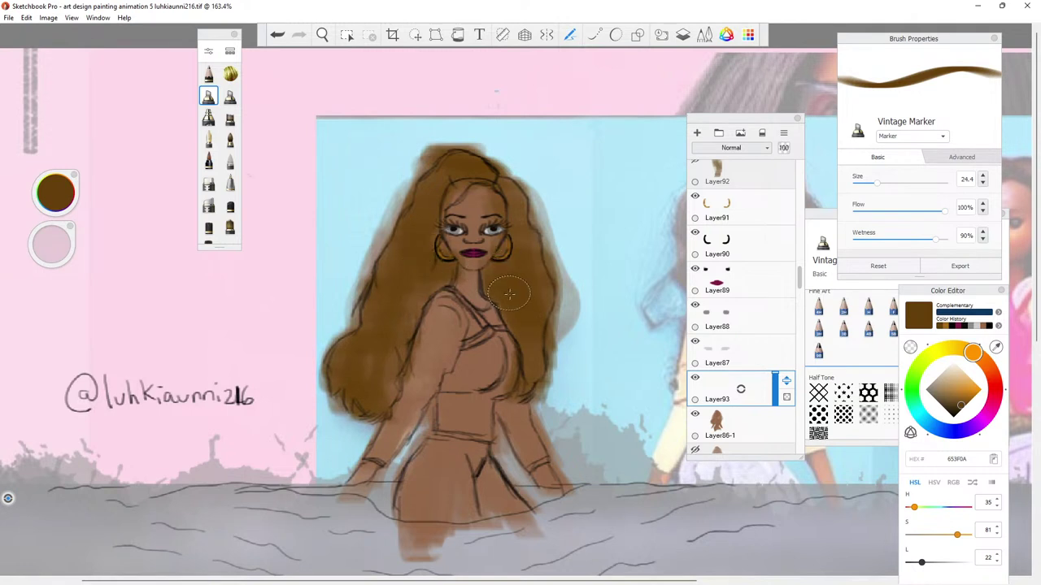
mouse_move(519, 303)
mouse_down()
mouse_move(512, 292)
mouse_move(543, 357)
mouse_move(561, 324)
mouse_move(531, 301)
mouse_up()
mouse_move(511, 250)
mouse_down()
mouse_move(537, 231)
mouse_move(513, 211)
mouse_up()
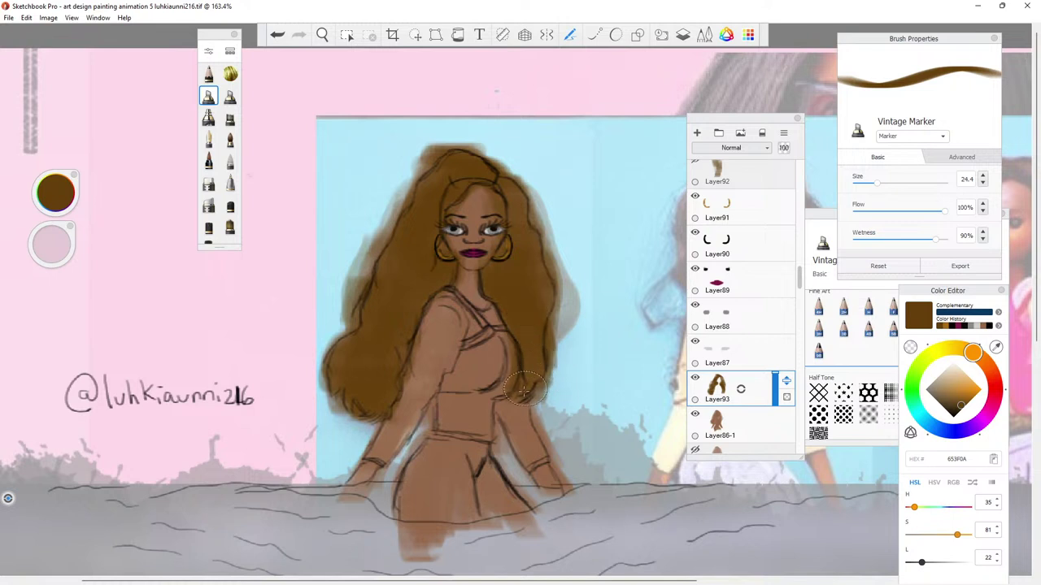
mouse_move(526, 185)
mouse_down()
mouse_move(536, 247)
mouse_move(514, 198)
mouse_move(537, 252)
mouse_move(531, 243)
mouse_move(545, 333)
mouse_move(539, 349)
mouse_move(536, 330)
mouse_move(512, 394)
mouse_move(525, 391)
mouse_move(514, 399)
mouse_move(527, 375)
mouse_move(507, 402)
mouse_move(527, 372)
mouse_up()
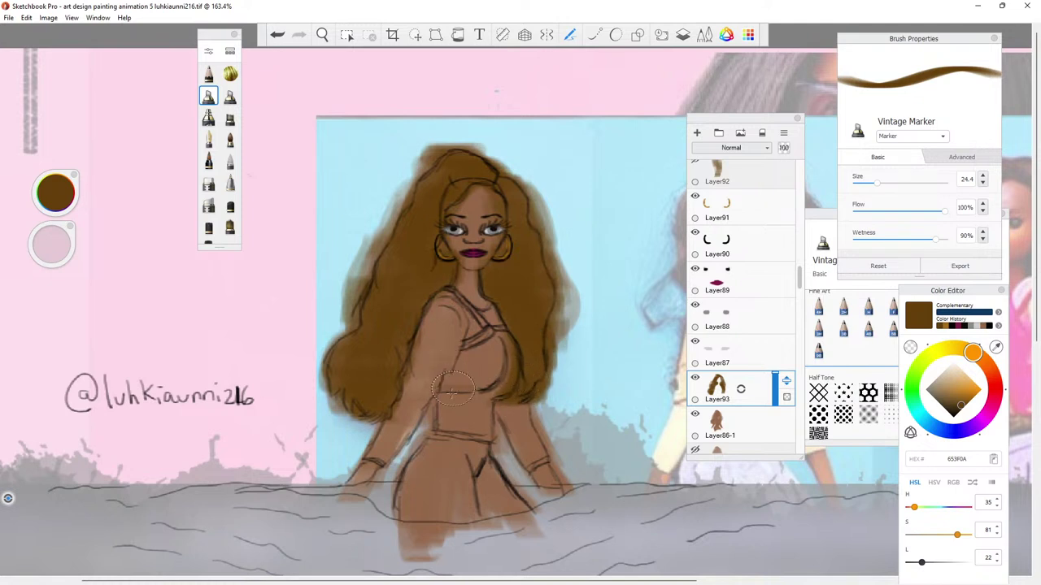
drag(362, 397, 382, 410)
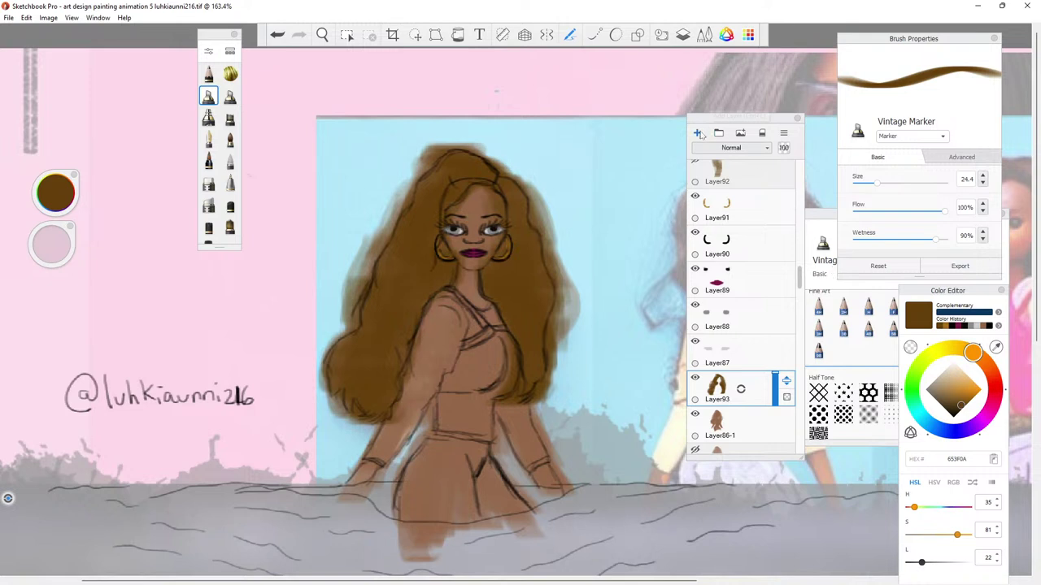
On a new layer above the brown hair, paint the top and the near arm's long sleeve dark teal (hex 213840).
click(697, 134)
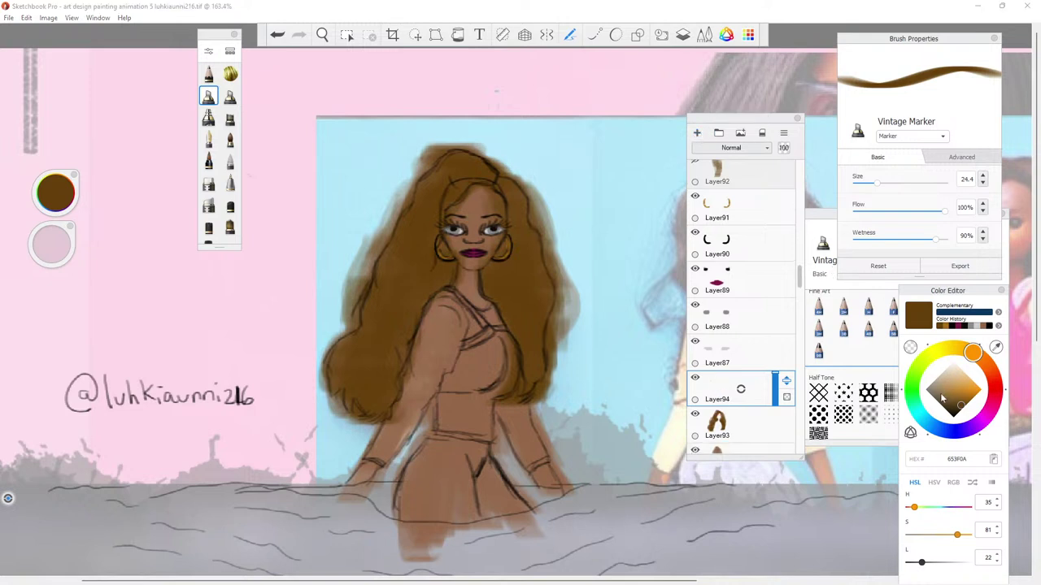
click(931, 425)
mouse_move(925, 423)
mouse_down()
mouse_move(917, 417)
mouse_move(949, 413)
mouse_up()
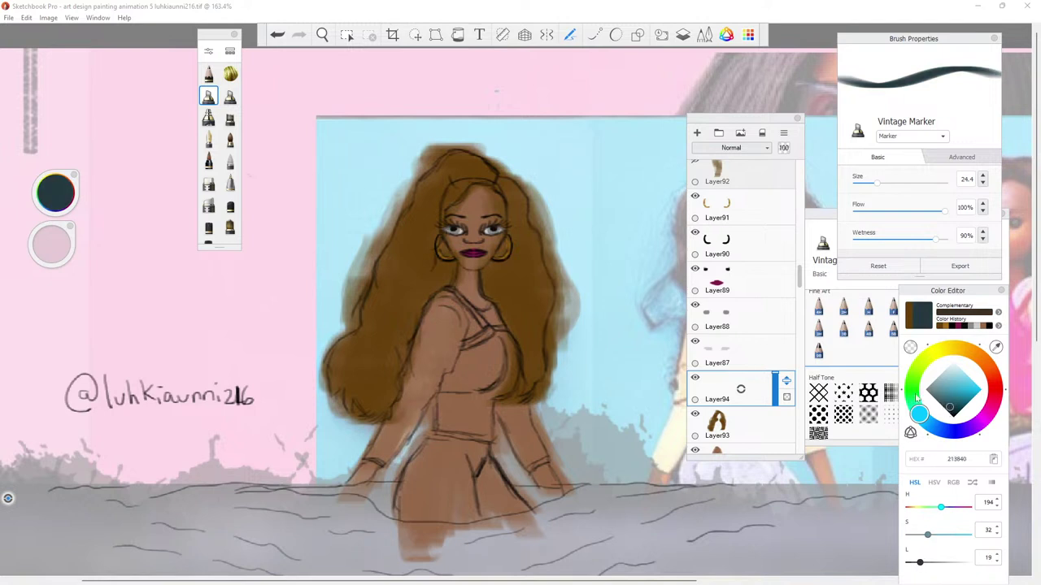
mouse_move(484, 345)
mouse_down()
mouse_move(472, 382)
mouse_move(488, 332)
mouse_move(504, 382)
mouse_move(472, 398)
mouse_move(456, 423)
mouse_move(458, 342)
mouse_move(436, 423)
mouse_move(451, 313)
mouse_move(401, 407)
mouse_move(407, 423)
mouse_move(408, 395)
mouse_move(375, 451)
mouse_move(442, 313)
mouse_move(464, 315)
mouse_move(433, 298)
mouse_move(489, 338)
mouse_move(479, 327)
mouse_move(500, 358)
mouse_move(451, 407)
mouse_move(455, 419)
mouse_move(480, 426)
mouse_move(475, 456)
mouse_move(488, 467)
mouse_move(520, 470)
mouse_up()
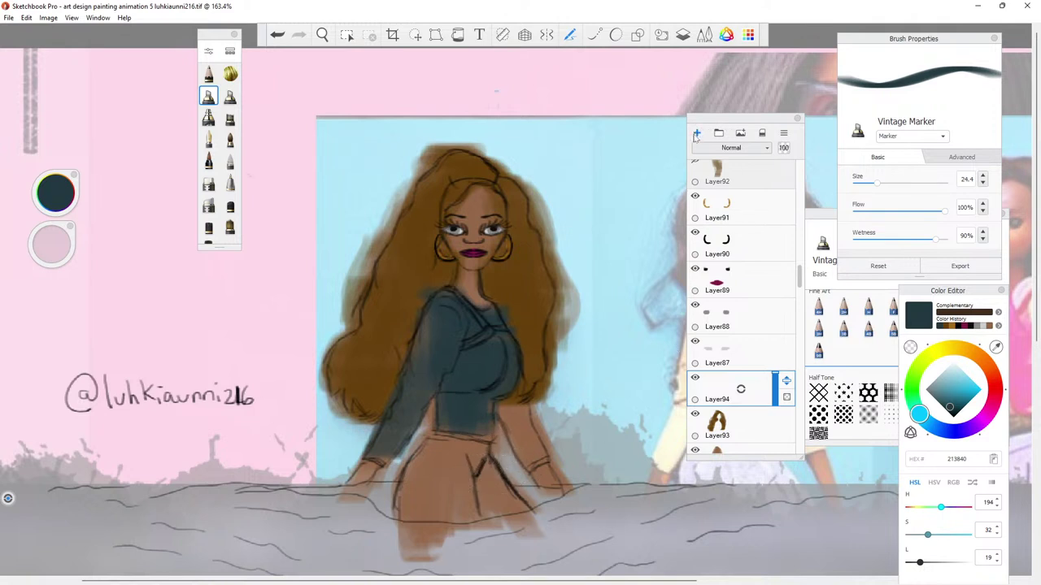
Paint the skirt from the waist down to just below the waterline in the same dark teal.
mouse_move(471, 475)
mouse_down()
mouse_move(516, 508)
mouse_move(453, 444)
mouse_move(482, 492)
mouse_up()
mouse_move(469, 431)
mouse_down()
mouse_move(447, 483)
mouse_move(459, 504)
mouse_move(444, 469)
mouse_up()
mouse_move(447, 443)
mouse_down()
mouse_move(436, 493)
mouse_move(446, 433)
mouse_move(435, 494)
mouse_move(433, 441)
mouse_move(424, 478)
mouse_move(427, 444)
mouse_move(426, 513)
mouse_up()
mouse_move(456, 456)
mouse_down()
mouse_move(486, 455)
mouse_move(548, 511)
mouse_move(492, 495)
mouse_move(520, 520)
mouse_move(484, 536)
mouse_move(492, 543)
mouse_move(525, 525)
mouse_move(493, 520)
mouse_up()
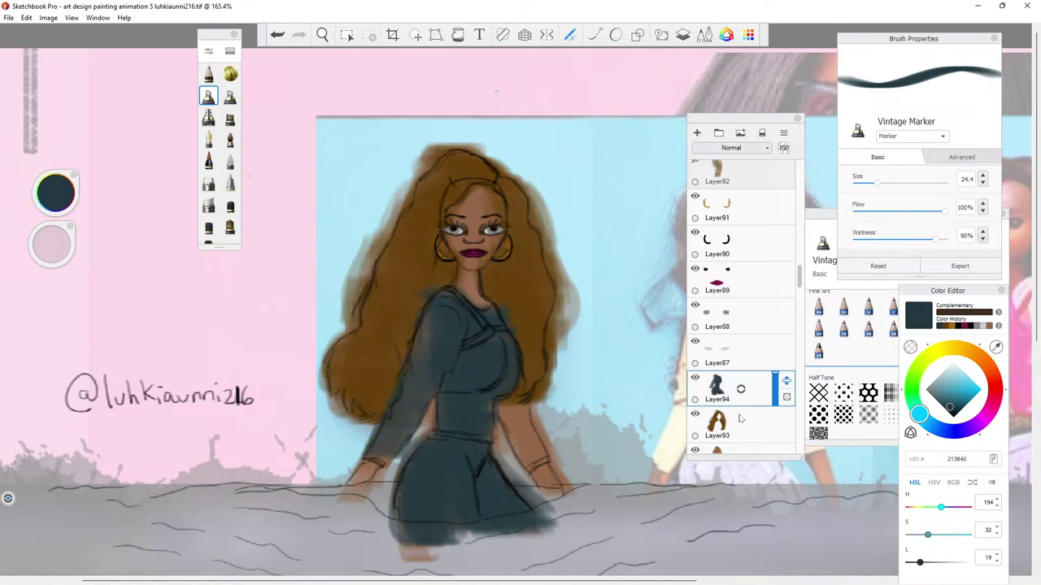
On a new layer between Layer94 and the hair layer, paint the far arm's sleeve dark teal down to the wrist.
click(738, 417)
click(697, 133)
mouse_move(514, 404)
mouse_down()
mouse_move(536, 439)
mouse_move(529, 455)
mouse_move(520, 444)
mouse_move(529, 457)
mouse_up()
drag(507, 412, 522, 432)
drag(514, 469, 552, 475)
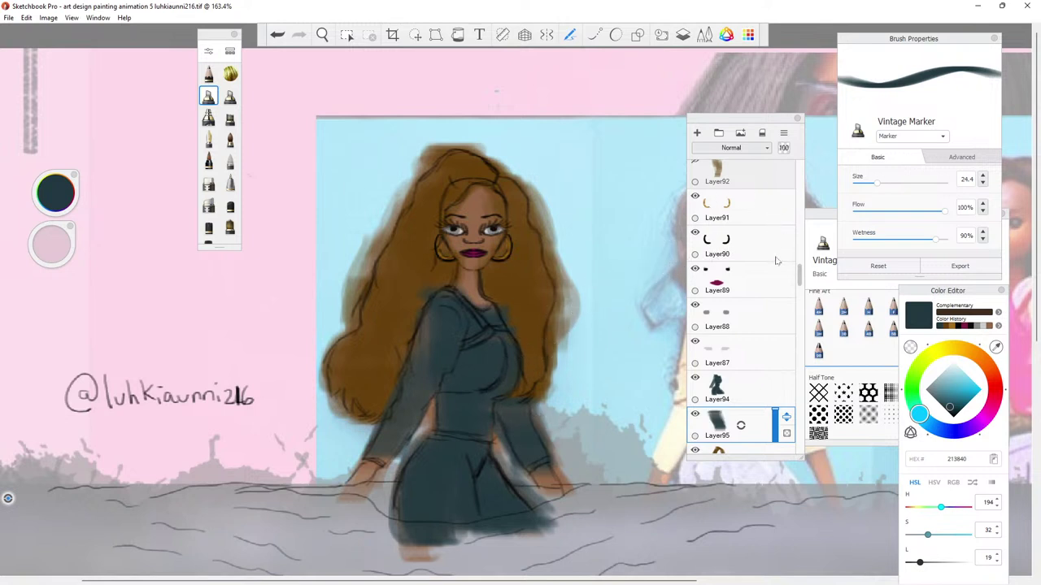
Duplicate the dark teal outfit layer, Layer94, and hide the original beneath the copy.
click(717, 387)
click(698, 361)
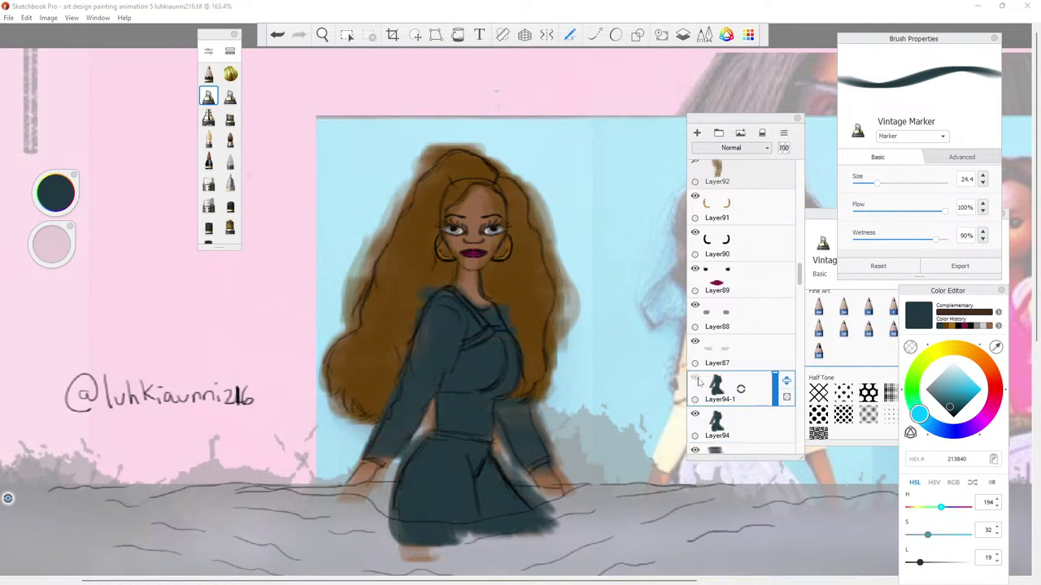
click(695, 378)
click(694, 414)
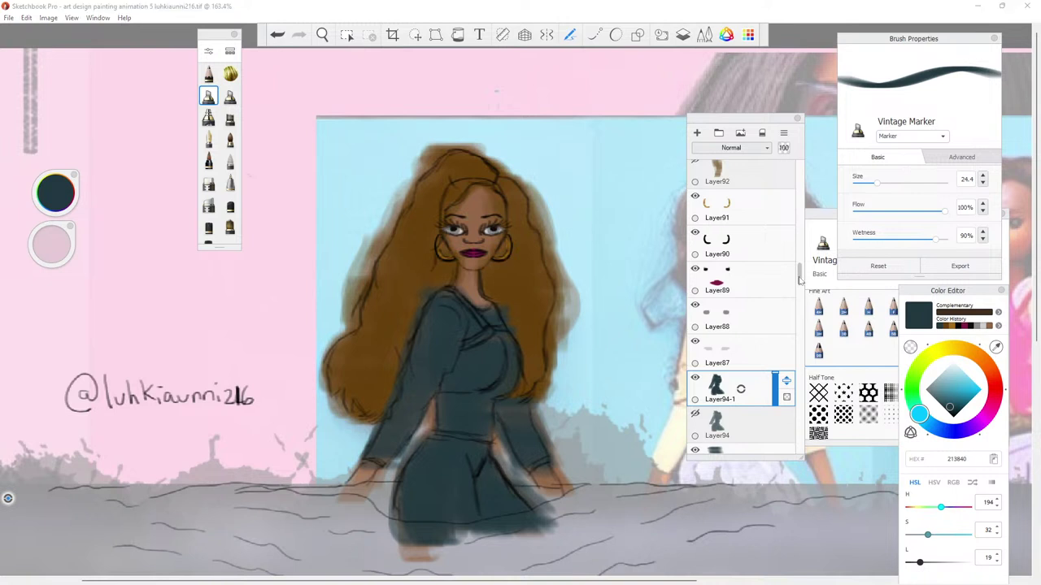
Add a new layer above the hair layer, sample the hair's brown, and darken the colour to near-black (hex 030303).
scroll(799, 278, down, 4)
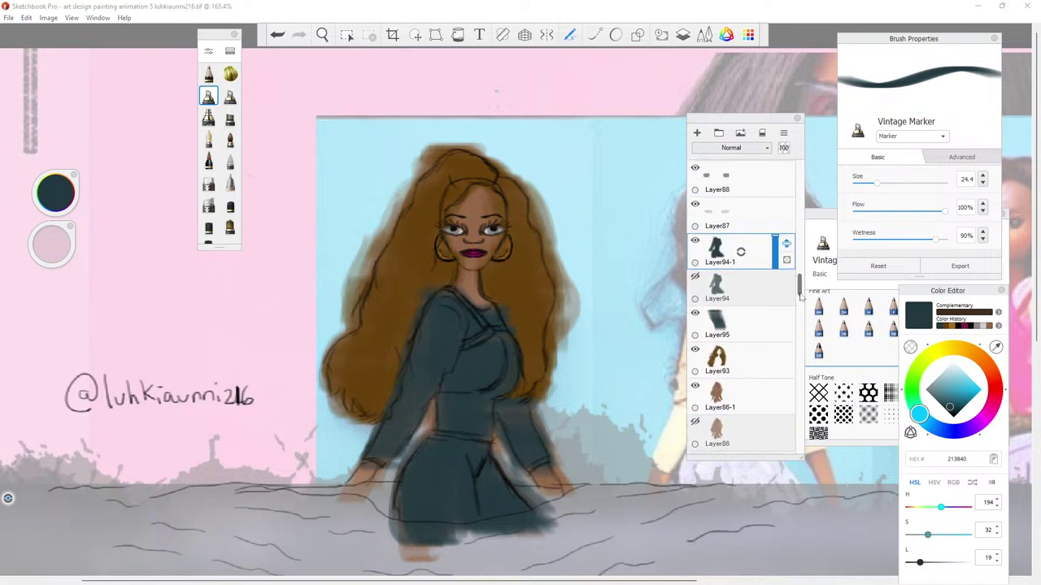
click(754, 358)
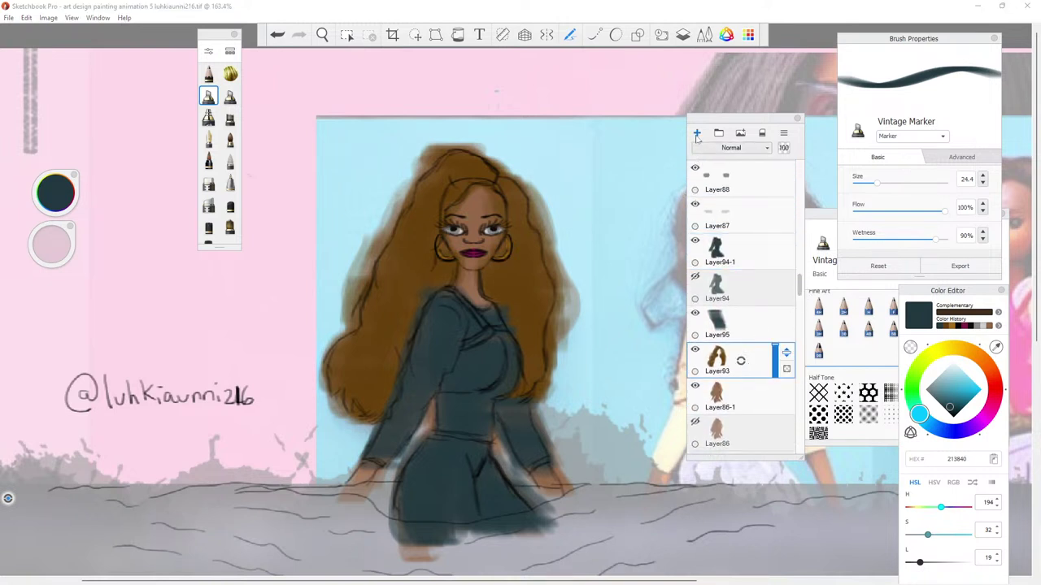
click(696, 132)
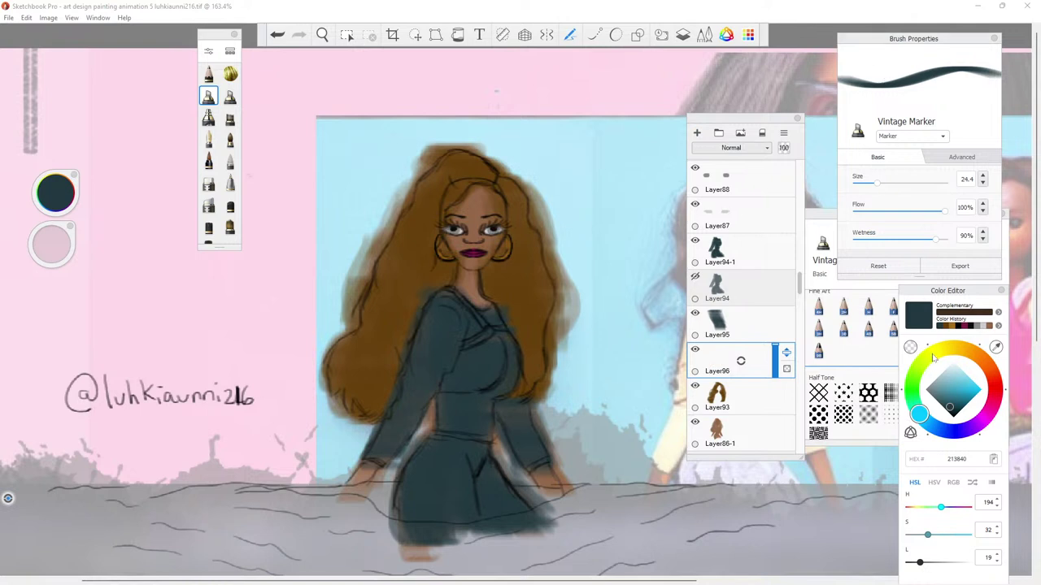
click(996, 347)
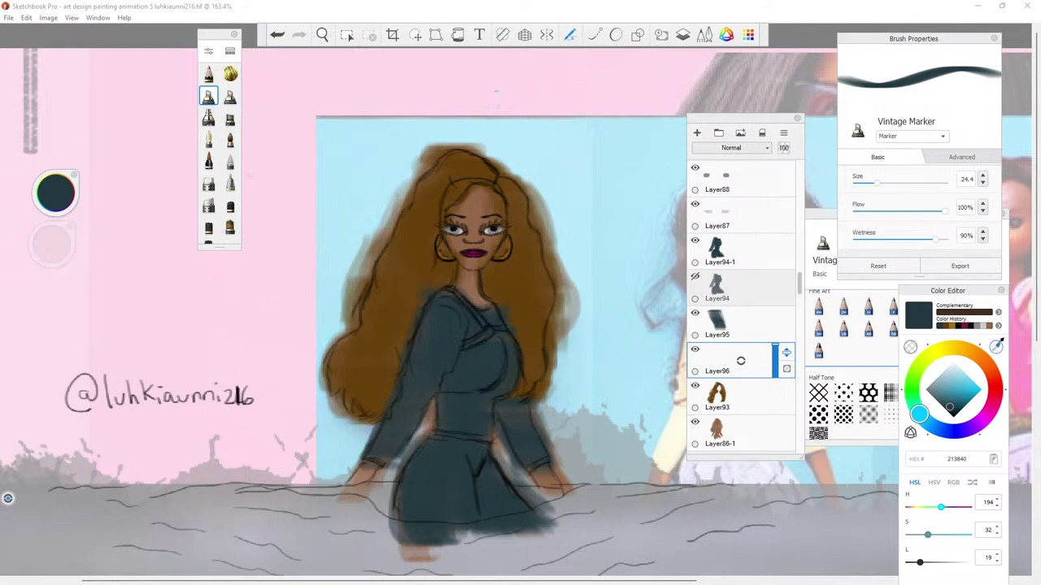
click(528, 291)
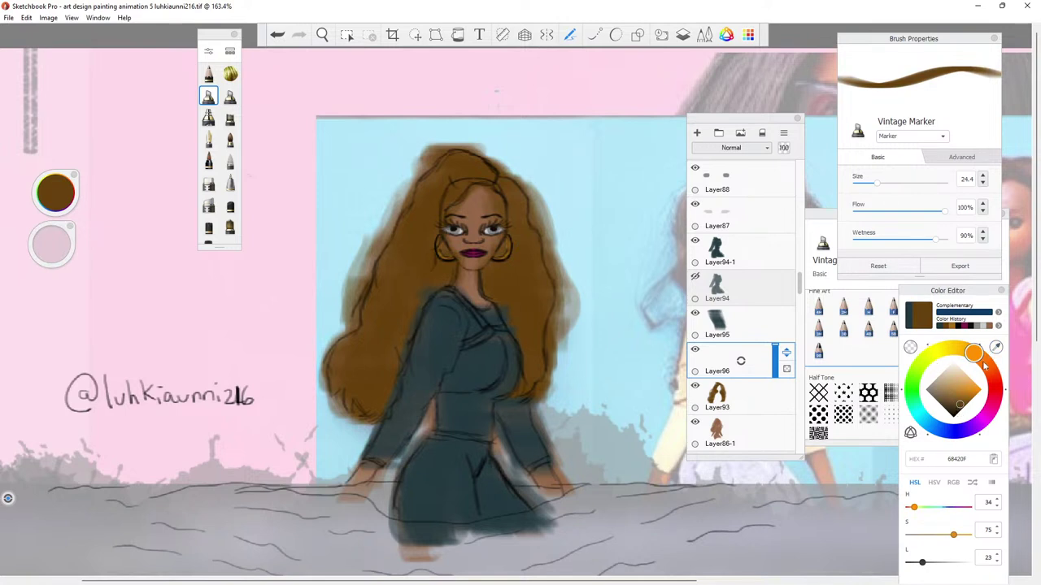
drag(952, 412, 953, 417)
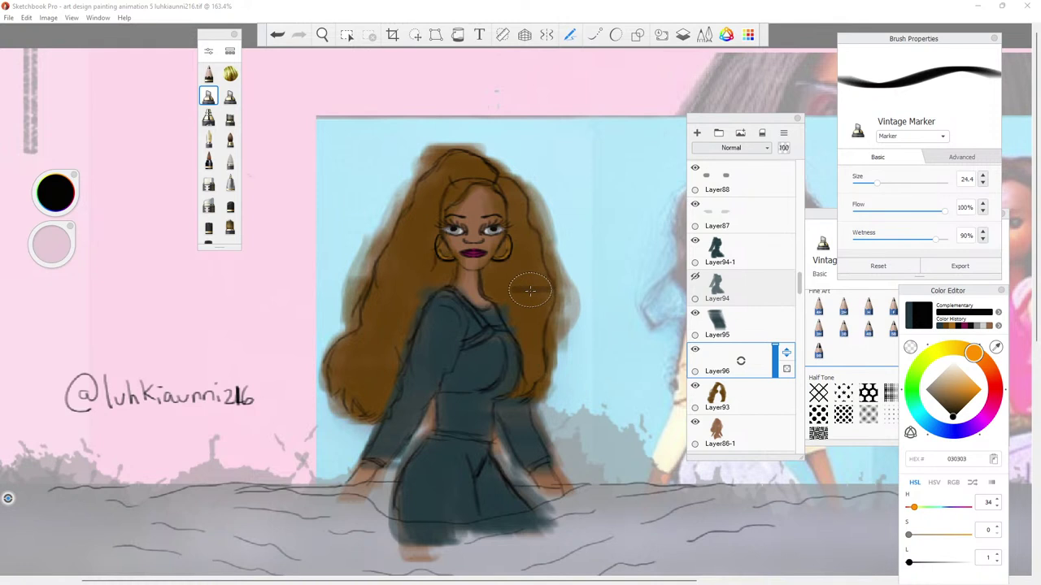
Shade the hair on the far-arm side near-black on Layer96, from parting to ends, with the marker reduced to size 16.9.
mouse_move(530, 305)
mouse_down()
mouse_move(524, 275)
mouse_move(527, 331)
mouse_move(520, 301)
mouse_up()
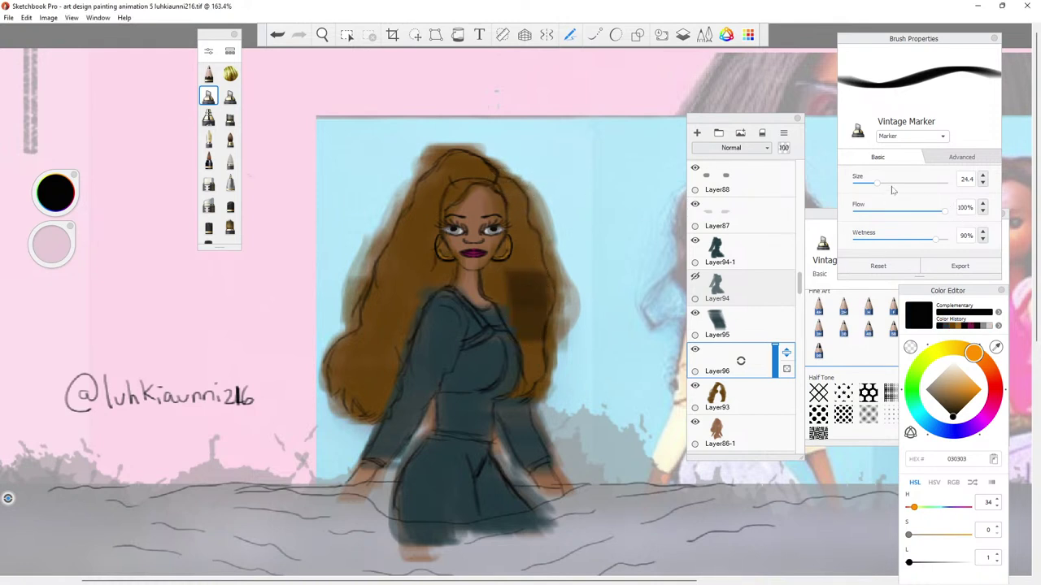
drag(871, 186, 865, 186)
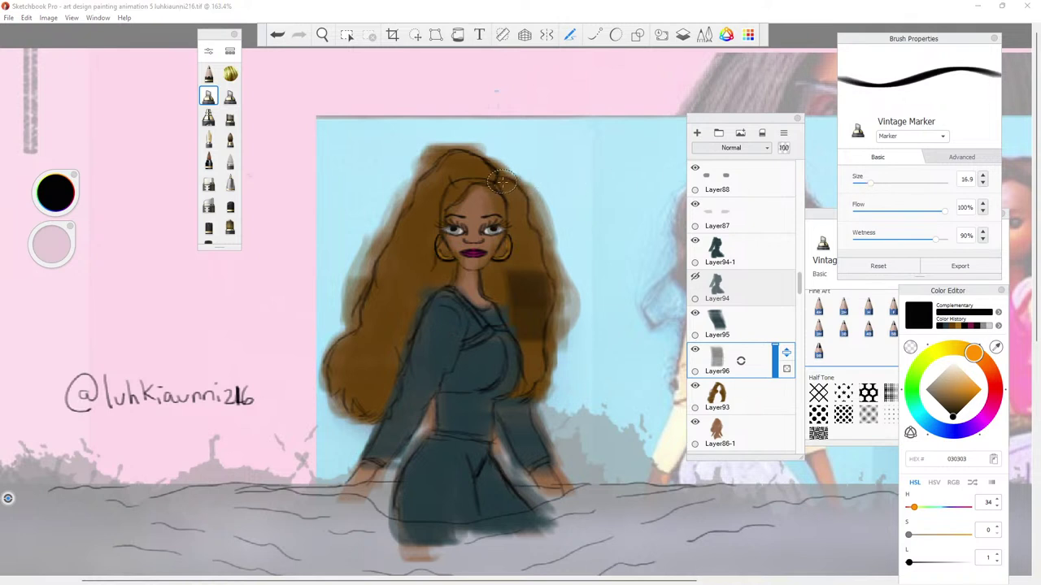
mouse_move(502, 183)
mouse_down()
mouse_move(520, 205)
mouse_move(509, 189)
mouse_move(533, 273)
mouse_move(525, 281)
mouse_move(512, 244)
mouse_move(508, 280)
mouse_move(504, 265)
mouse_move(497, 289)
mouse_move(487, 272)
mouse_move(533, 345)
mouse_move(533, 376)
mouse_move(510, 261)
mouse_move(530, 257)
mouse_move(547, 325)
mouse_move(537, 402)
mouse_up()
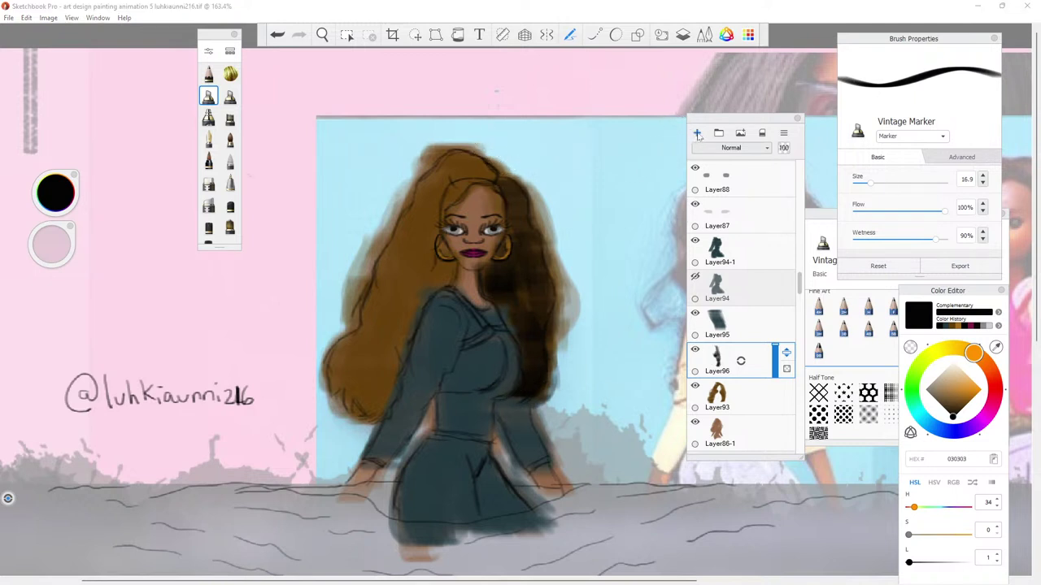
On a new layer above Layer96, shade the hair's near-arm side, crown and fringe near-black.
click(696, 132)
mouse_move(486, 169)
mouse_down()
mouse_move(444, 189)
mouse_move(426, 213)
mouse_move(418, 245)
mouse_move(423, 270)
mouse_move(423, 230)
mouse_move(437, 288)
mouse_move(439, 261)
mouse_move(441, 269)
mouse_move(412, 287)
mouse_move(445, 265)
mouse_move(419, 333)
mouse_move(431, 264)
mouse_move(401, 313)
mouse_move(403, 303)
mouse_move(377, 369)
mouse_move(383, 347)
mouse_move(375, 359)
mouse_move(368, 402)
mouse_move(377, 402)
mouse_move(363, 423)
mouse_move(433, 390)
mouse_move(409, 426)
mouse_move(501, 407)
mouse_move(487, 438)
mouse_move(427, 429)
mouse_up()
mouse_move(419, 241)
mouse_down()
mouse_move(360, 307)
mouse_move(384, 265)
mouse_move(360, 322)
mouse_move(383, 299)
mouse_move(374, 357)
mouse_move(366, 343)
mouse_move(351, 360)
mouse_move(367, 404)
mouse_move(361, 411)
mouse_move(358, 334)
mouse_move(350, 380)
mouse_move(356, 330)
mouse_move(363, 376)
mouse_move(334, 397)
mouse_up()
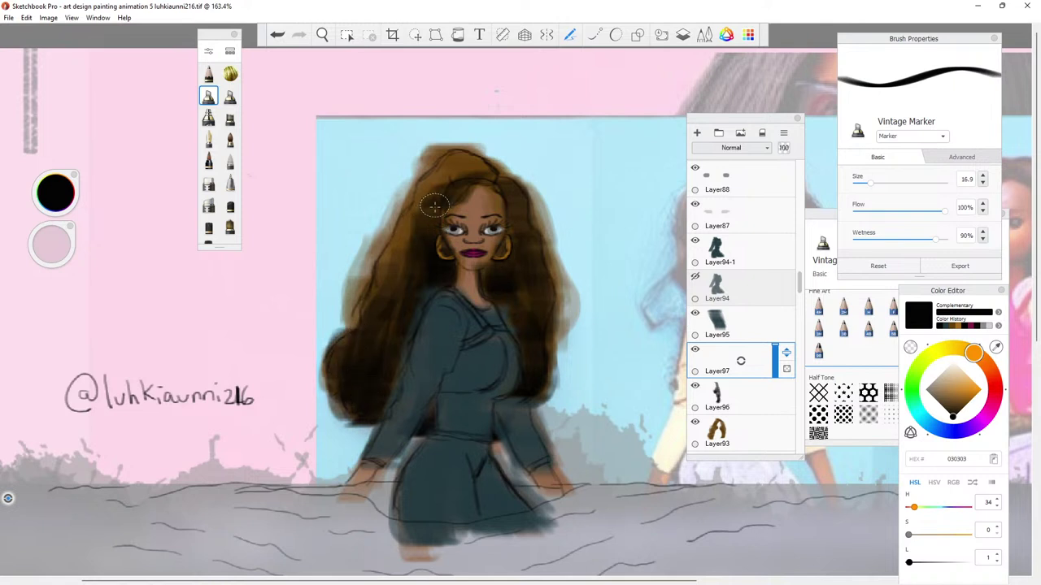
mouse_move(412, 214)
mouse_down()
mouse_move(422, 211)
mouse_move(370, 272)
mouse_move(353, 333)
mouse_move(430, 175)
mouse_move(399, 244)
mouse_move(447, 163)
mouse_move(484, 150)
mouse_move(492, 175)
mouse_move(476, 165)
mouse_move(435, 178)
mouse_move(465, 178)
mouse_move(446, 193)
mouse_move(468, 196)
mouse_move(457, 197)
mouse_up()
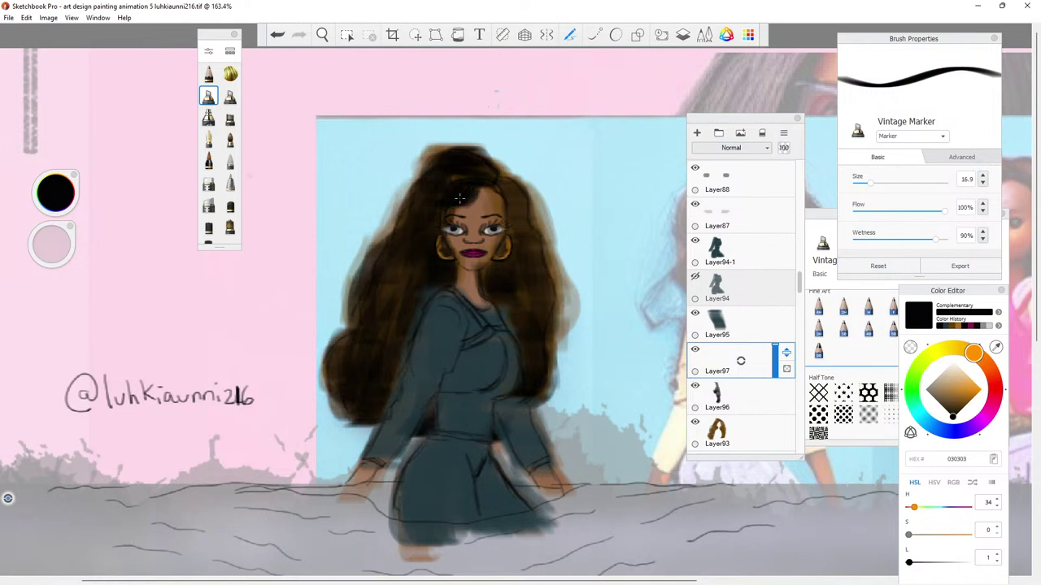
drag(459, 198, 433, 226)
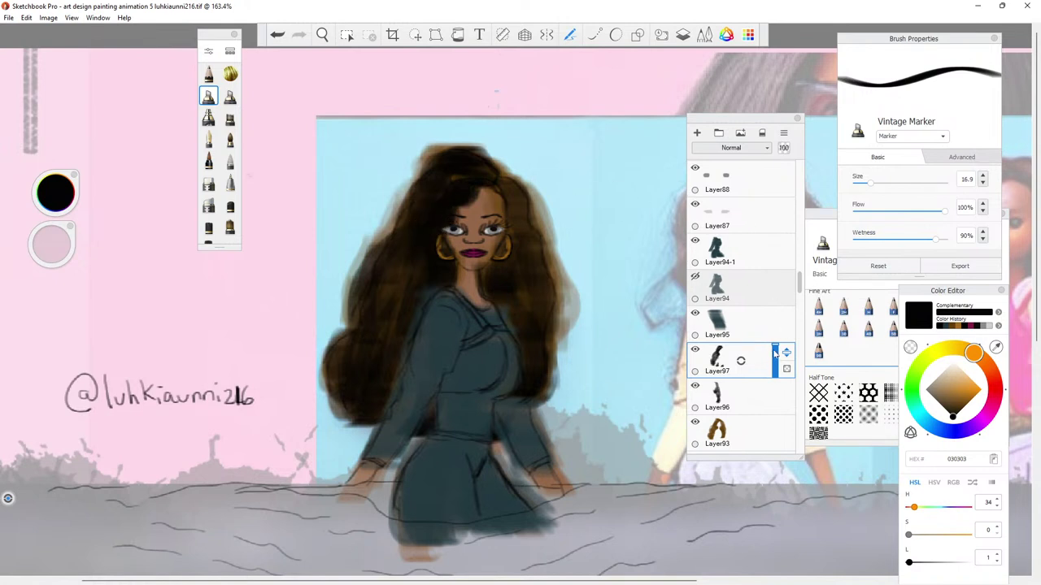
Duplicate both near-black hair shading layers, Layer97 and Layer96, checking their contents by toggling visibility.
drag(776, 358, 723, 357)
click(740, 362)
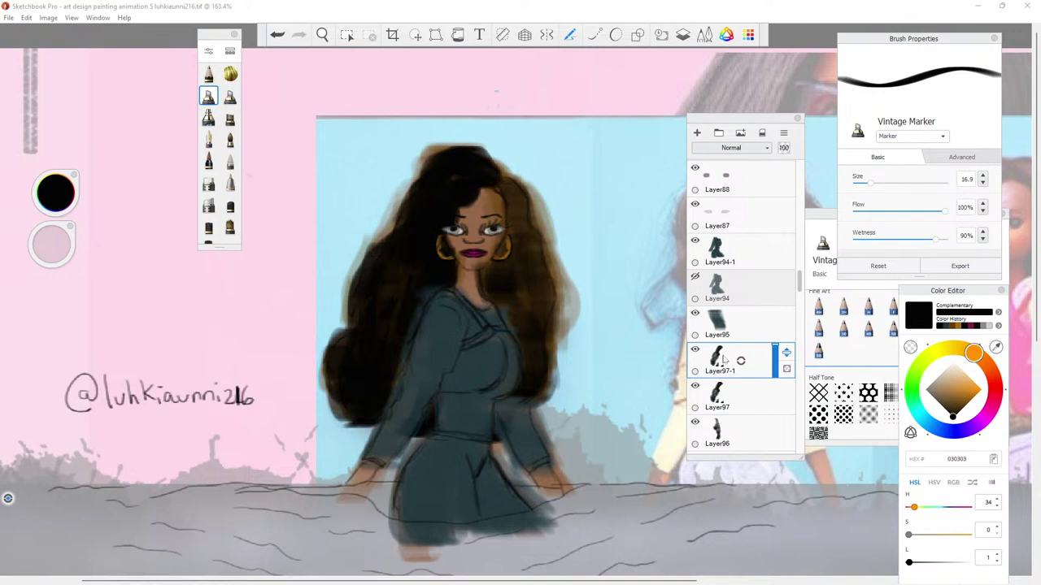
click(694, 422)
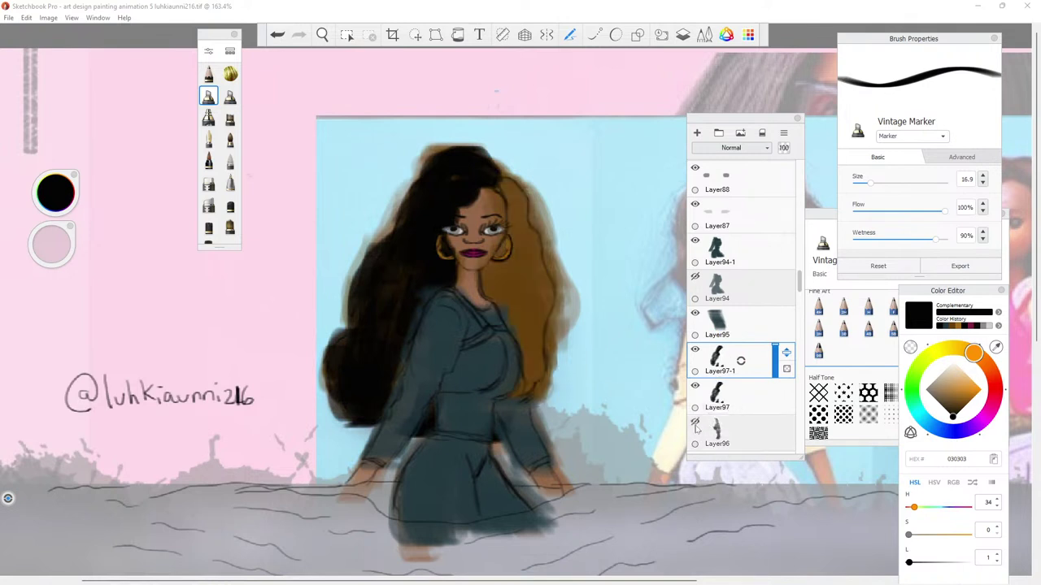
click(695, 422)
click(696, 387)
click(695, 386)
click(694, 423)
click(694, 423)
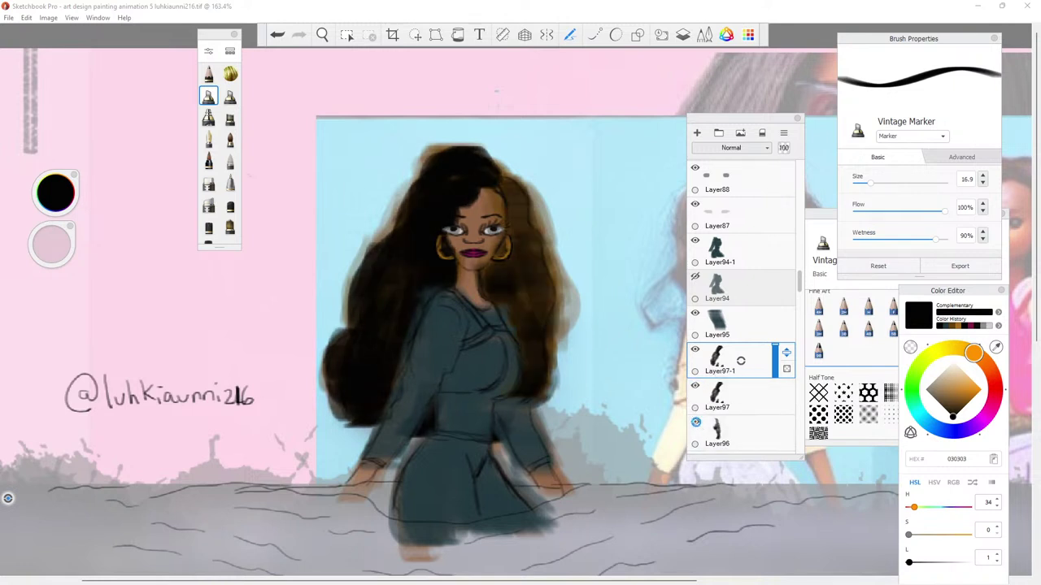
click(721, 433)
key(ctrl+d)
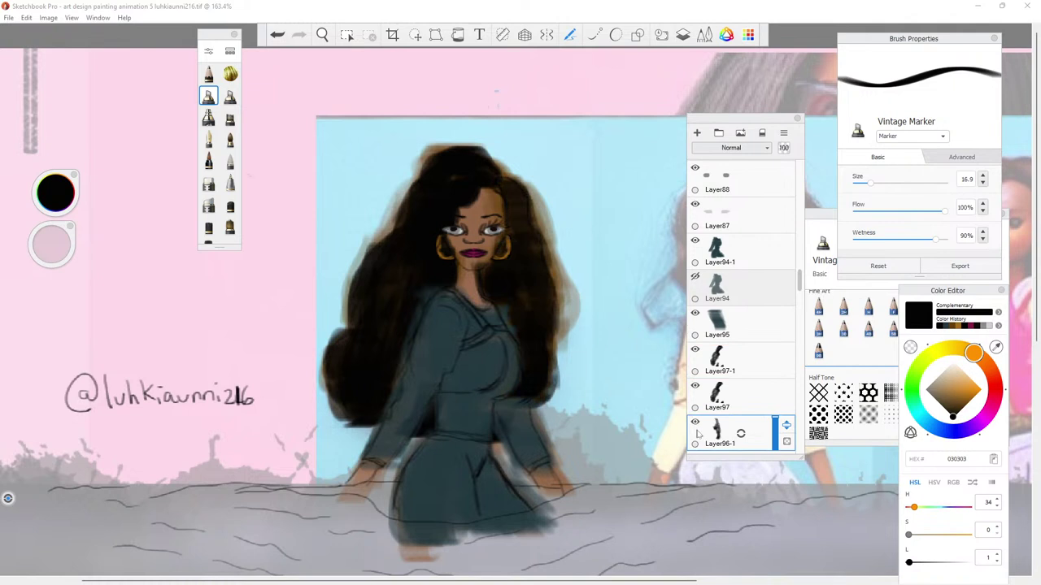
Hide the original shading layers, Layer96 and Layer97, leaving their copies shown.
click(795, 299)
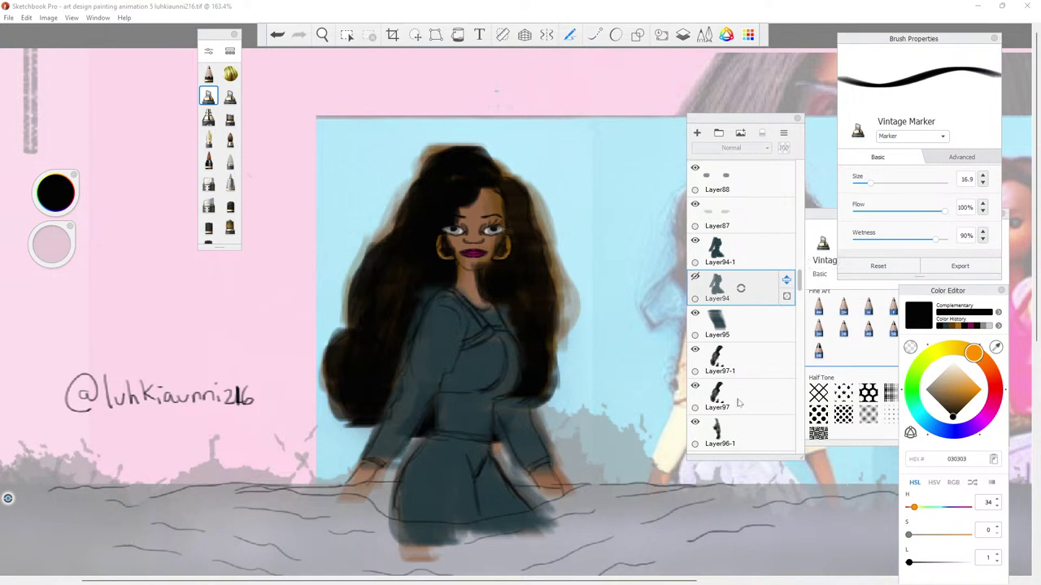
drag(801, 284, 802, 294)
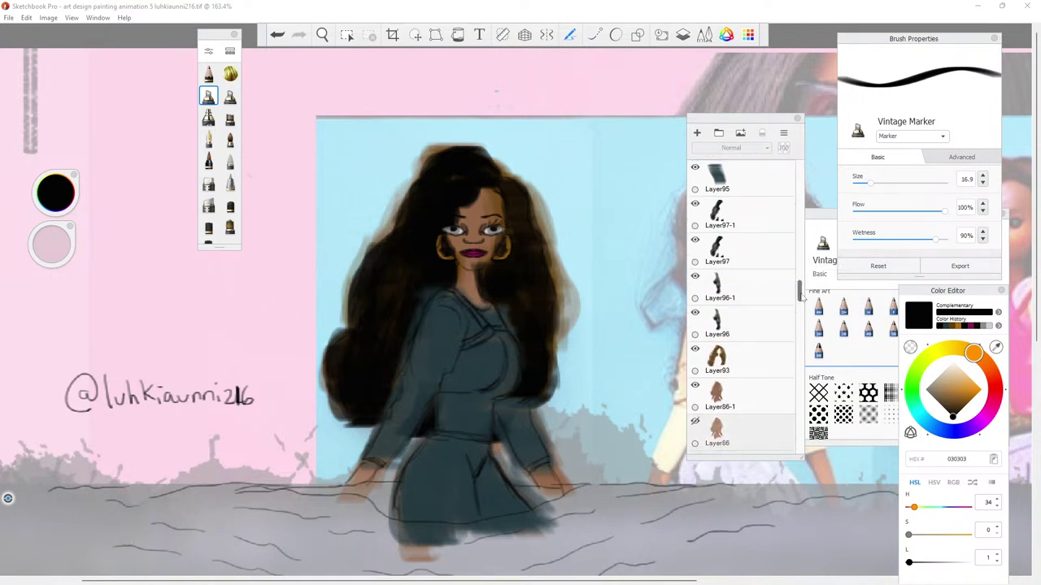
click(696, 313)
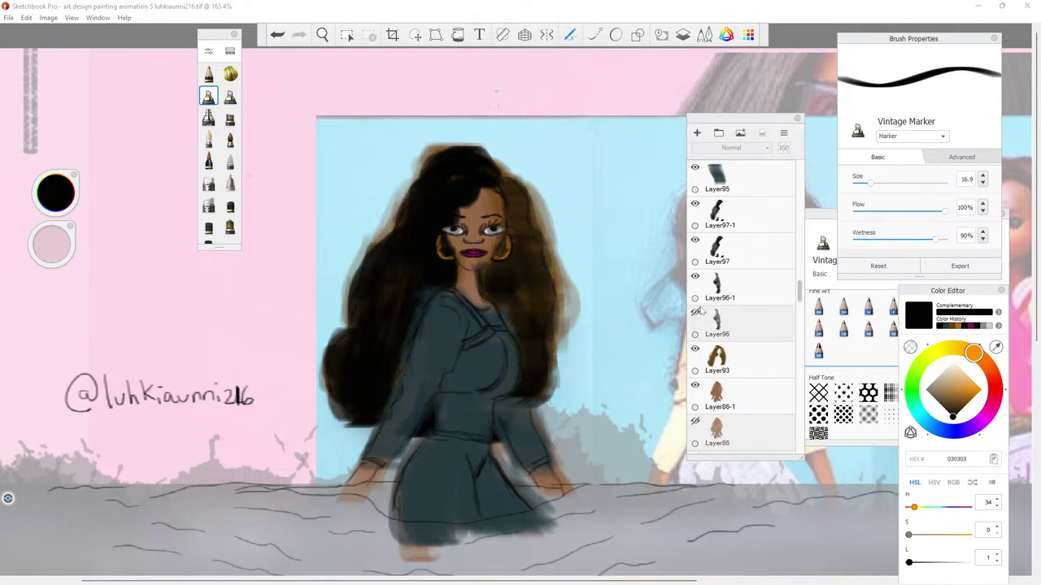
click(696, 242)
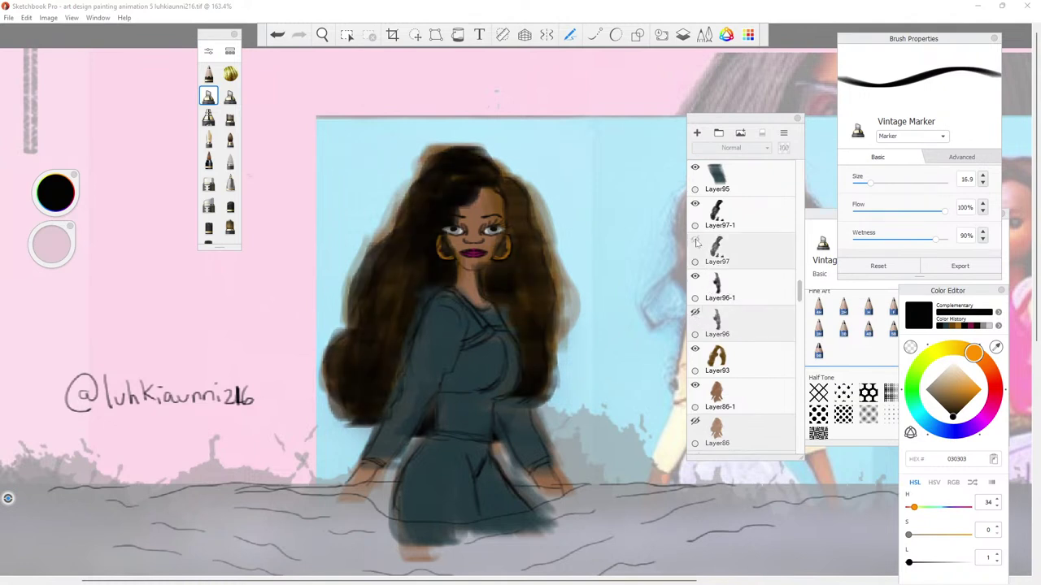
Switch to the Cashmere Eraser and set its size to 15.1.
click(792, 291)
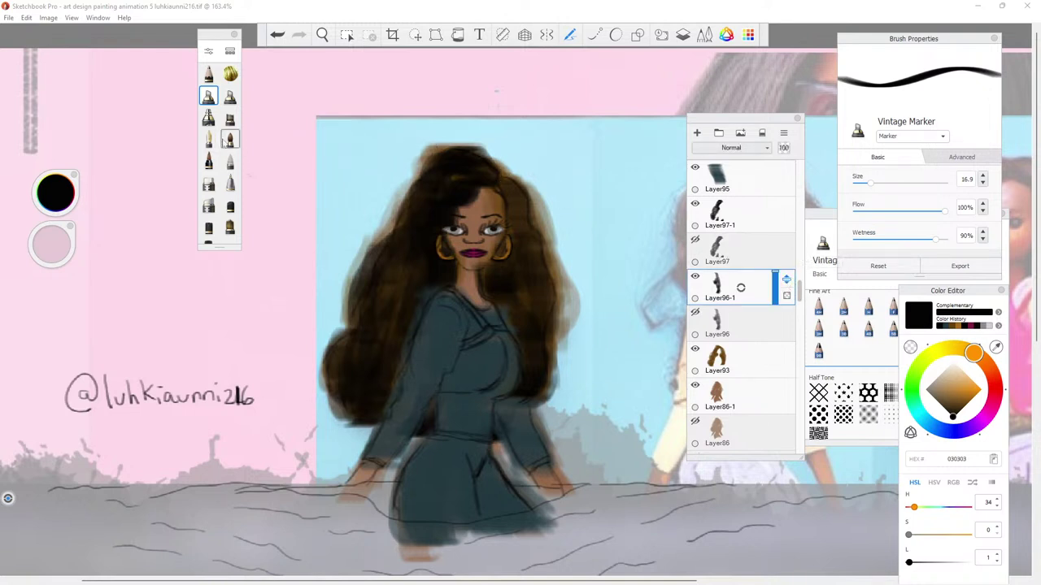
scroll(234, 166, down, 1)
click(229, 148)
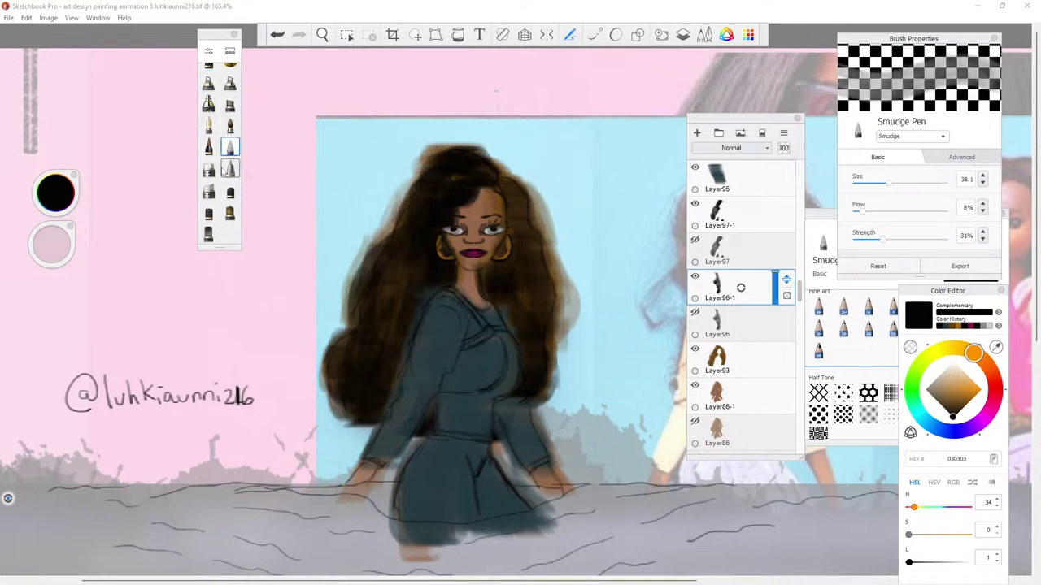
click(209, 169)
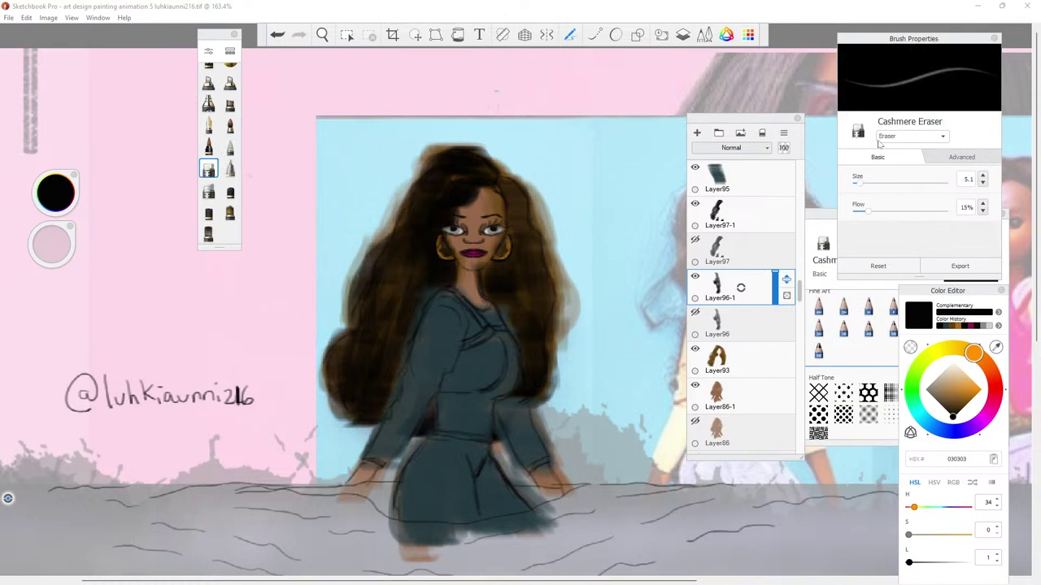
drag(867, 193, 875, 190)
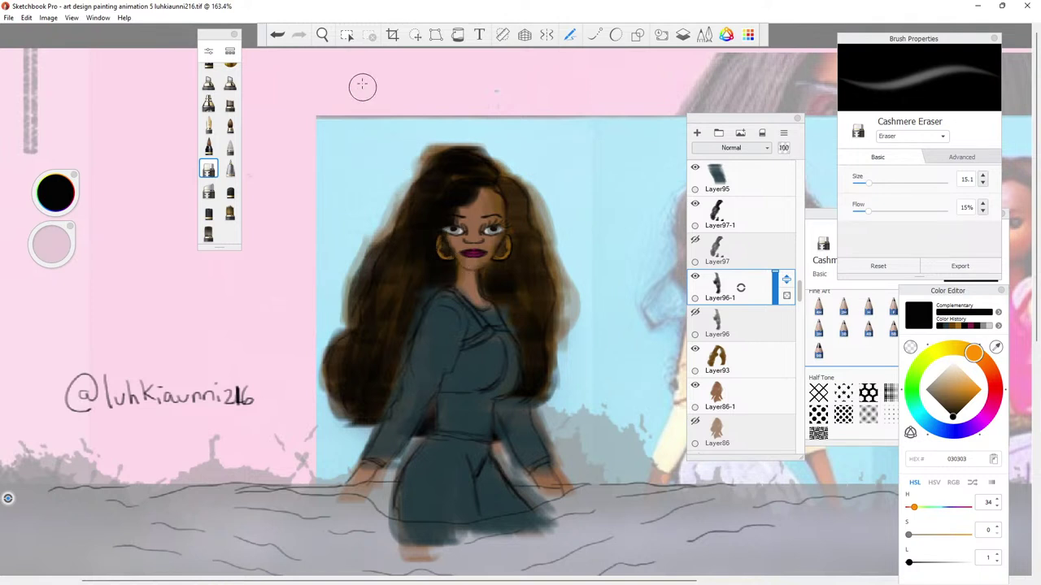
Duplicate the brown hair layer, Layer93, and duplicate that copy again, hiding both earlier versions beneath the newest one.
click(322, 34)
drag(352, 92, 465, 298)
drag(443, 286, 317, 42)
click(319, 39)
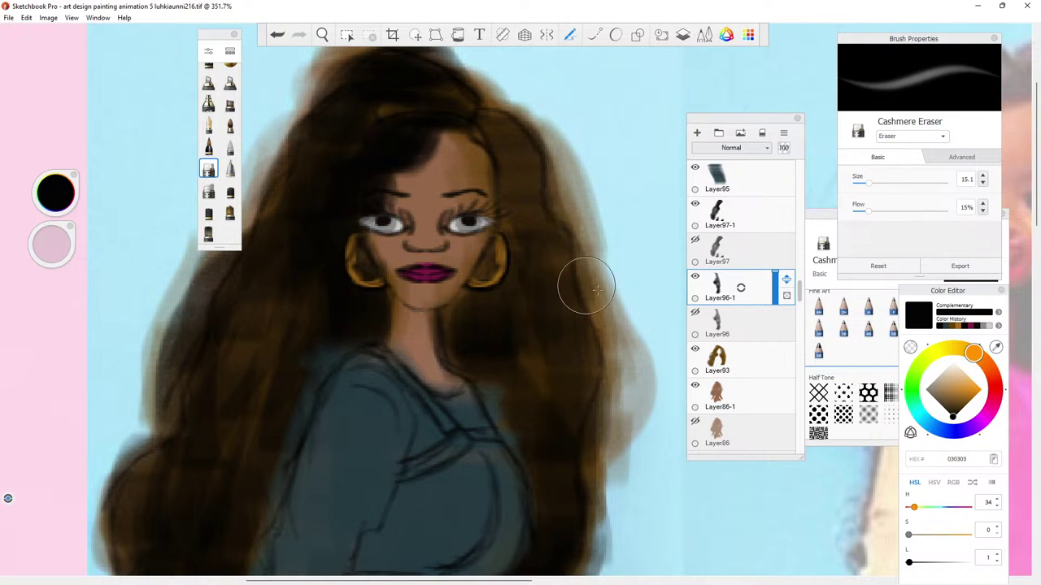
click(727, 370)
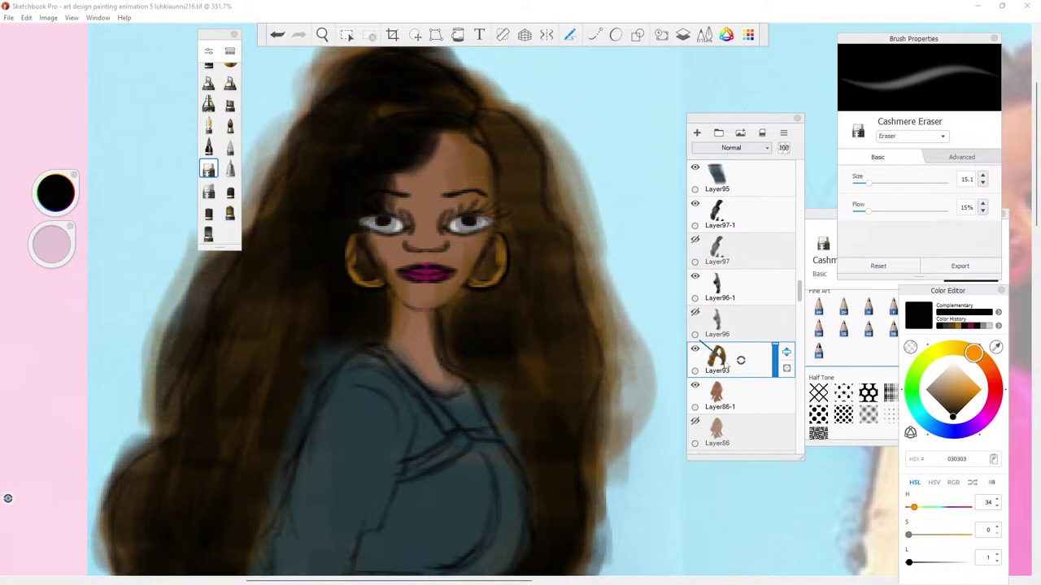
key(ctrl+d)
click(696, 383)
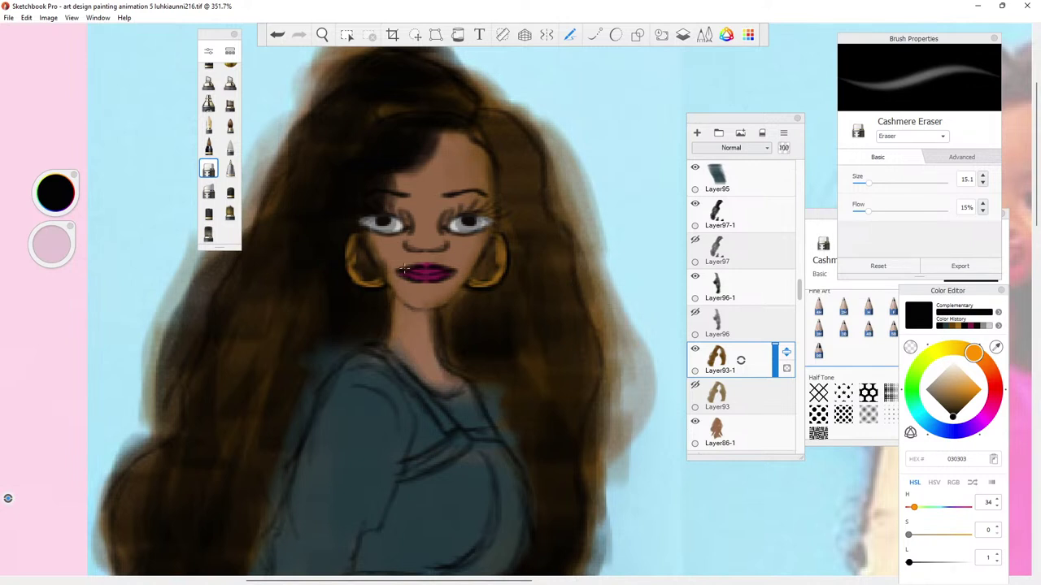
click(709, 357)
click(687, 332)
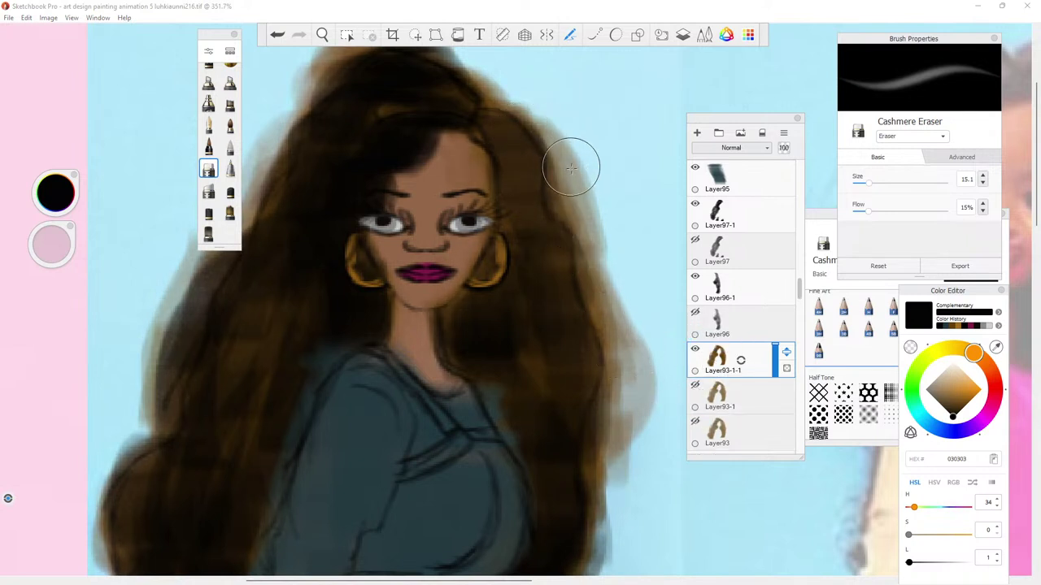
Erase the brown overspill outside the line art along the hair's outer edge on the far-arm side, up to the crown.
mouse_move(583, 186)
mouse_down()
mouse_move(588, 215)
mouse_move(558, 171)
mouse_up()
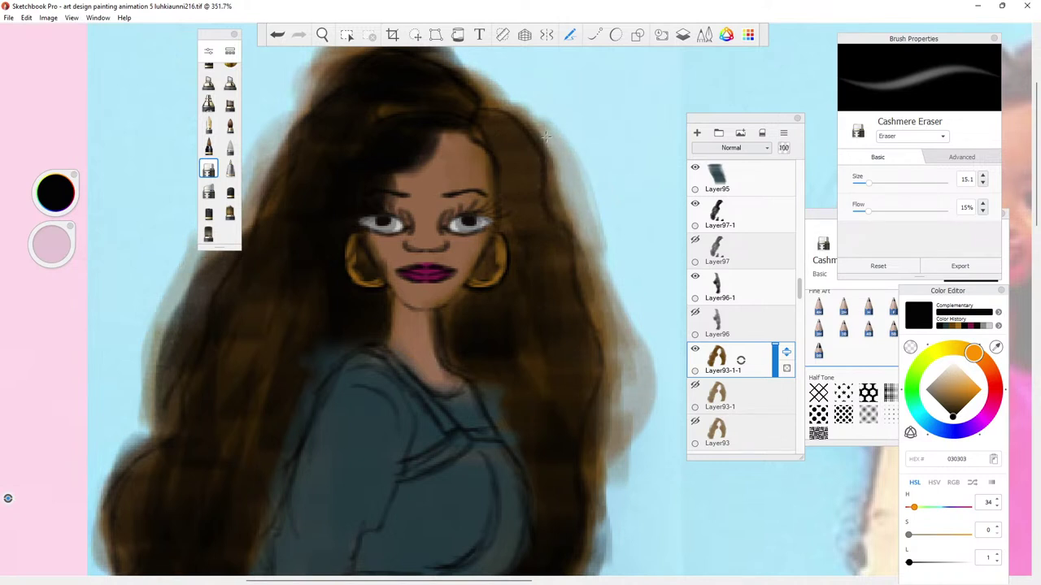
mouse_move(590, 244)
mouse_down()
mouse_move(593, 292)
mouse_move(616, 338)
mouse_move(611, 445)
mouse_up()
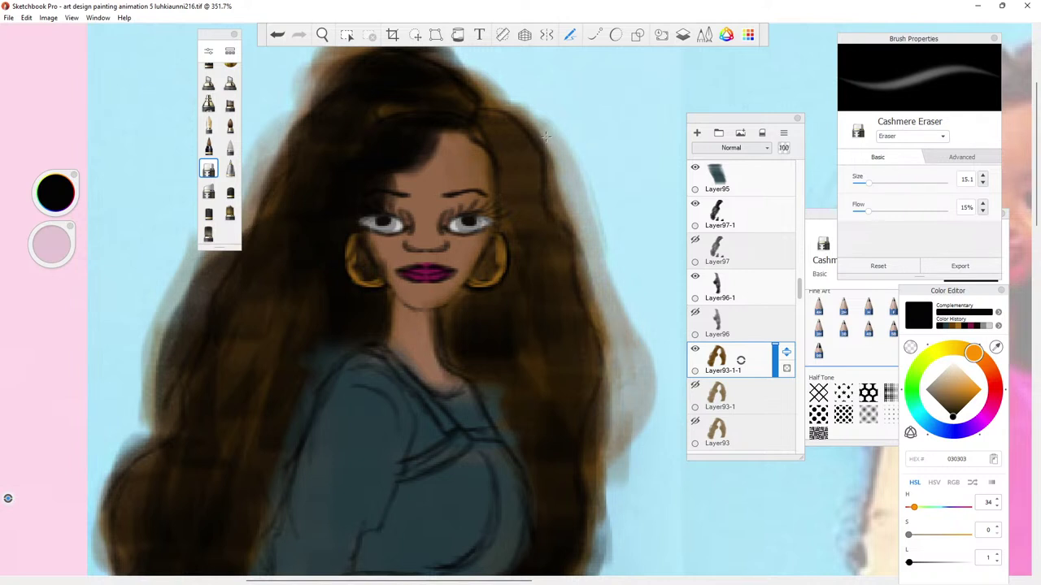
drag(609, 369, 609, 376)
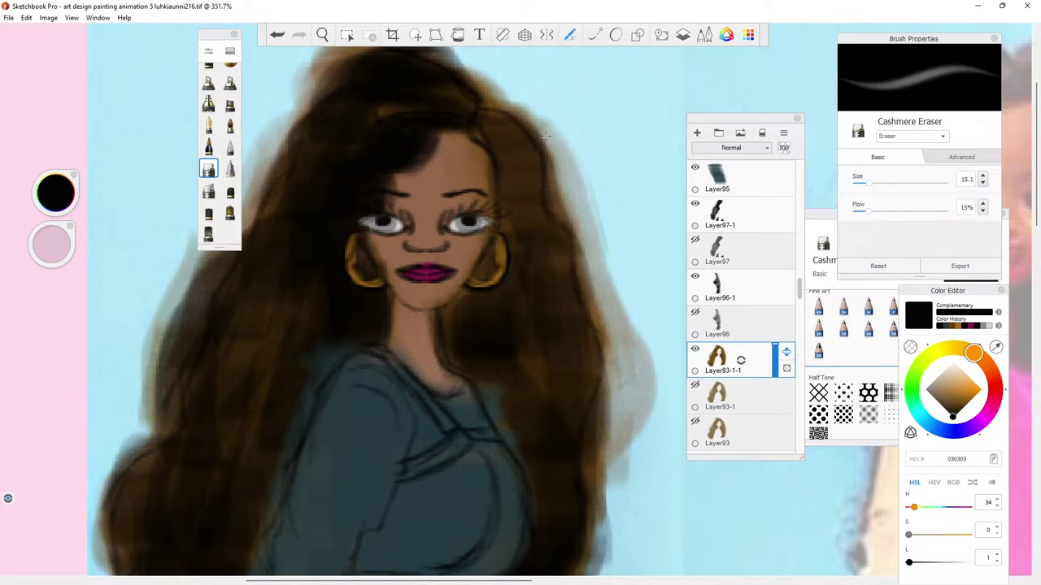
drag(487, 102, 517, 107)
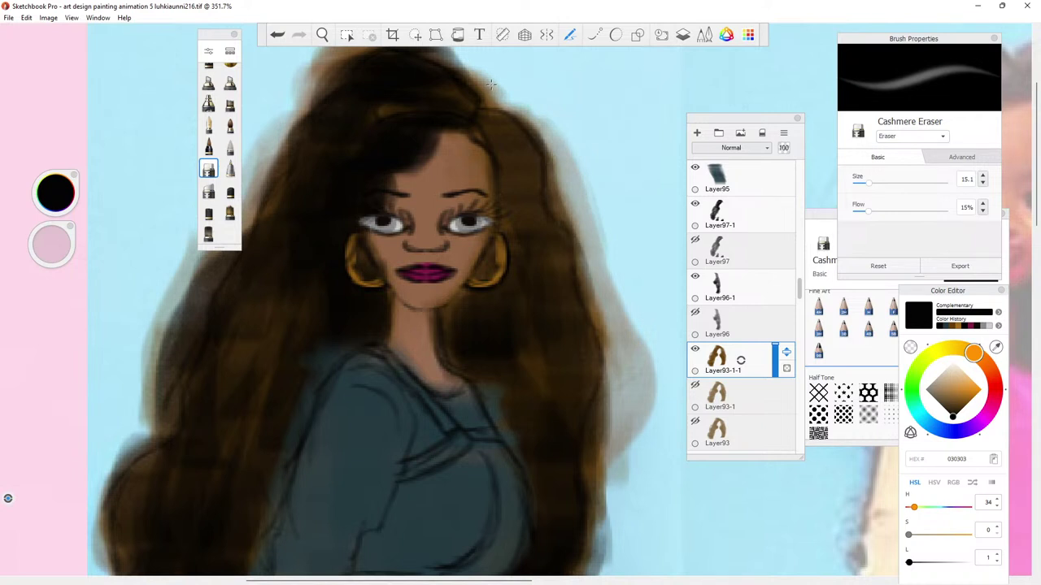
mouse_move(458, 65)
mouse_down()
mouse_move(485, 93)
mouse_move(449, 70)
mouse_up()
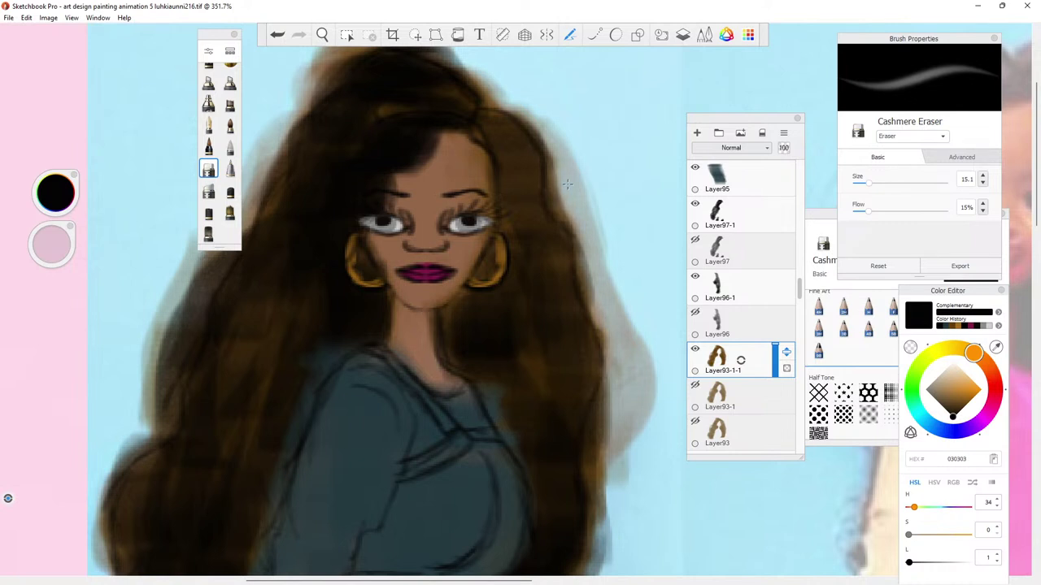
Erase the brown overspill around the top of the crown and down the hair's outer edge on the near-arm side.
click(322, 34)
drag(514, 273, 348, 49)
drag(375, 124, 345, 84)
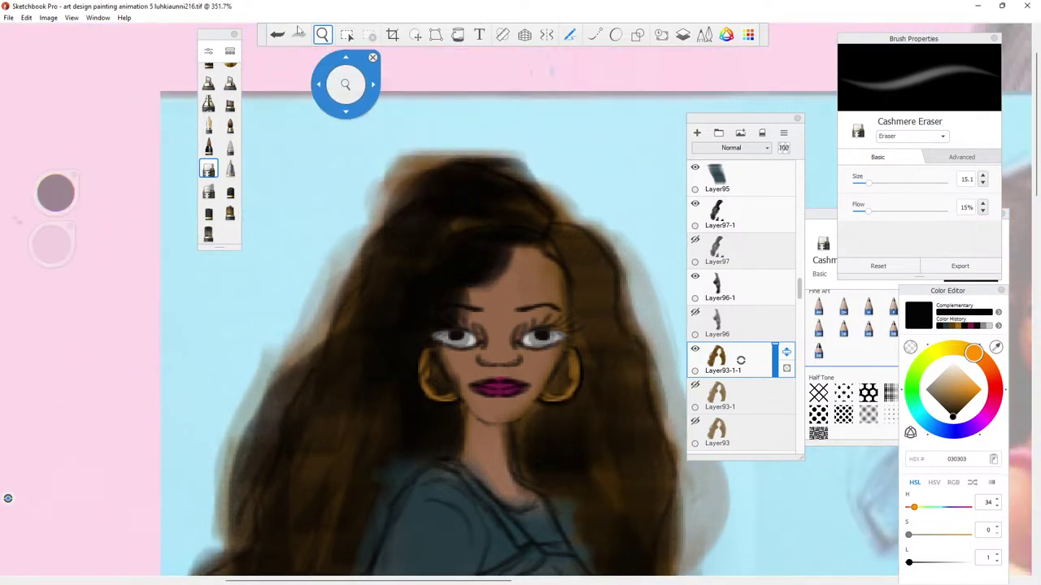
click(319, 34)
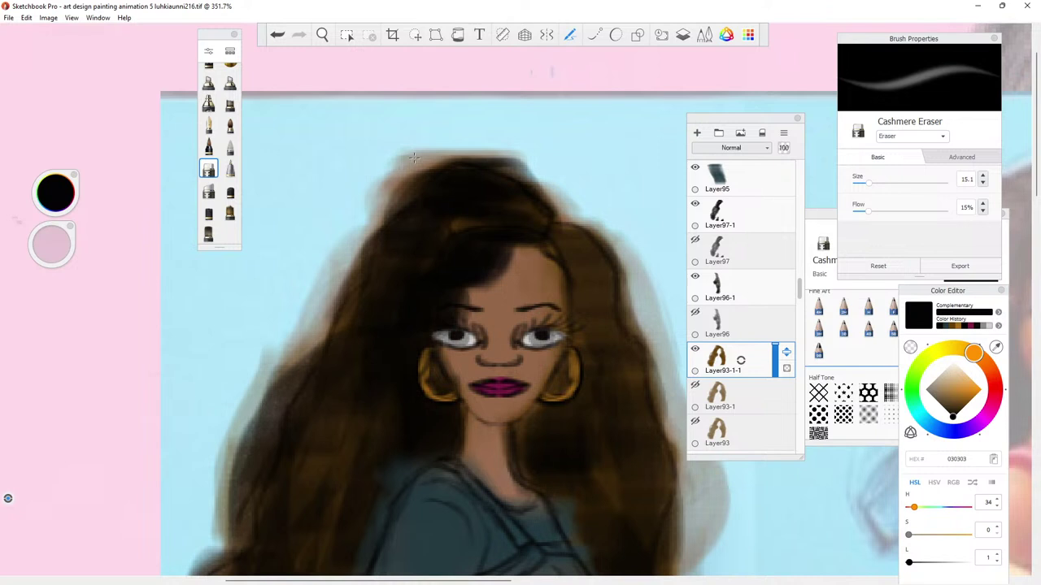
mouse_move(300, 354)
mouse_down()
mouse_move(271, 367)
mouse_move(254, 393)
mouse_up()
mouse_move(414, 158)
mouse_down()
mouse_move(496, 215)
mouse_move(526, 202)
mouse_move(398, 186)
mouse_move(505, 160)
mouse_move(654, 247)
mouse_move(547, 184)
mouse_up()
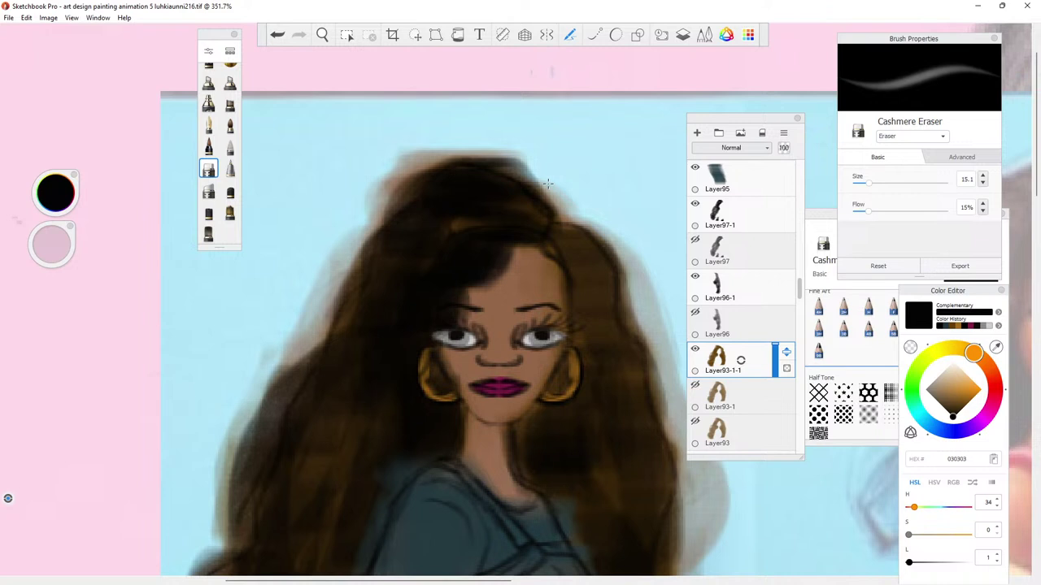
mouse_move(314, 318)
mouse_down()
mouse_move(277, 350)
mouse_move(217, 441)
mouse_move(218, 510)
mouse_move(262, 383)
mouse_up()
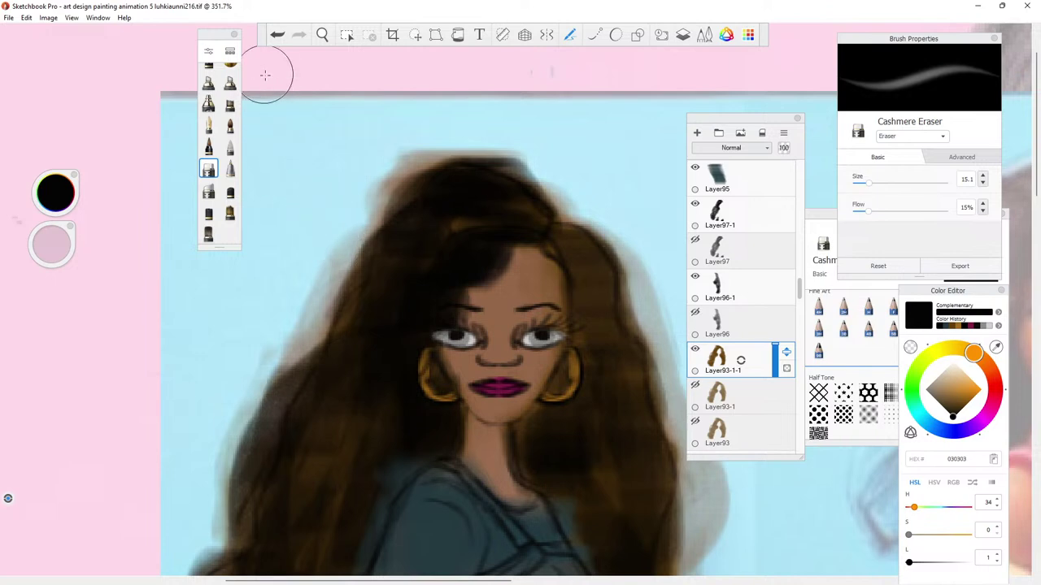
On the skin layer, Layer86-1, erase the leg colour showing below the skirt's hem in the water.
click(323, 34)
drag(460, 181, 454, 175)
drag(365, 174, 302, 47)
click(323, 35)
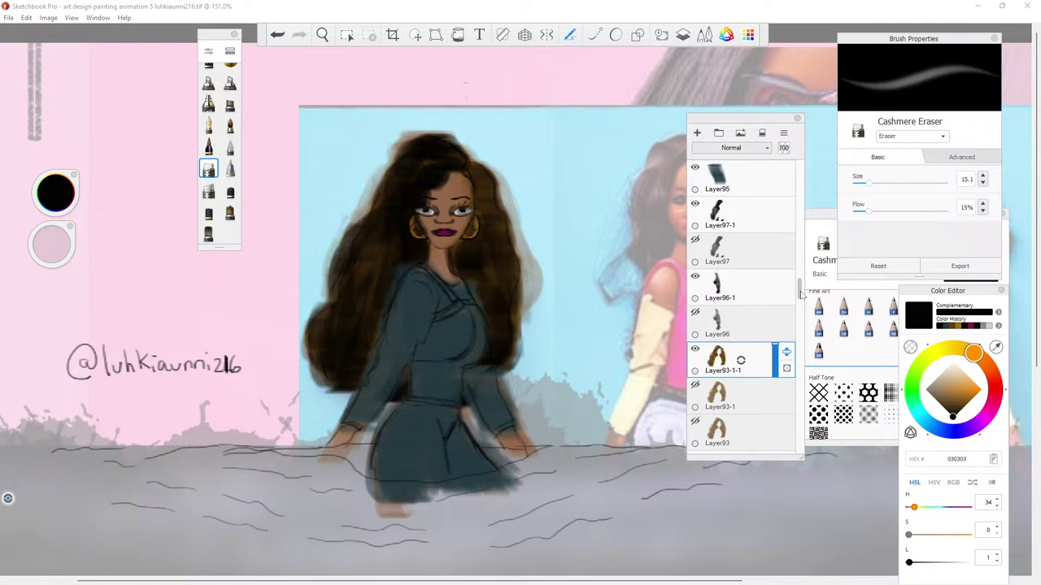
scroll(800, 291, down, 2)
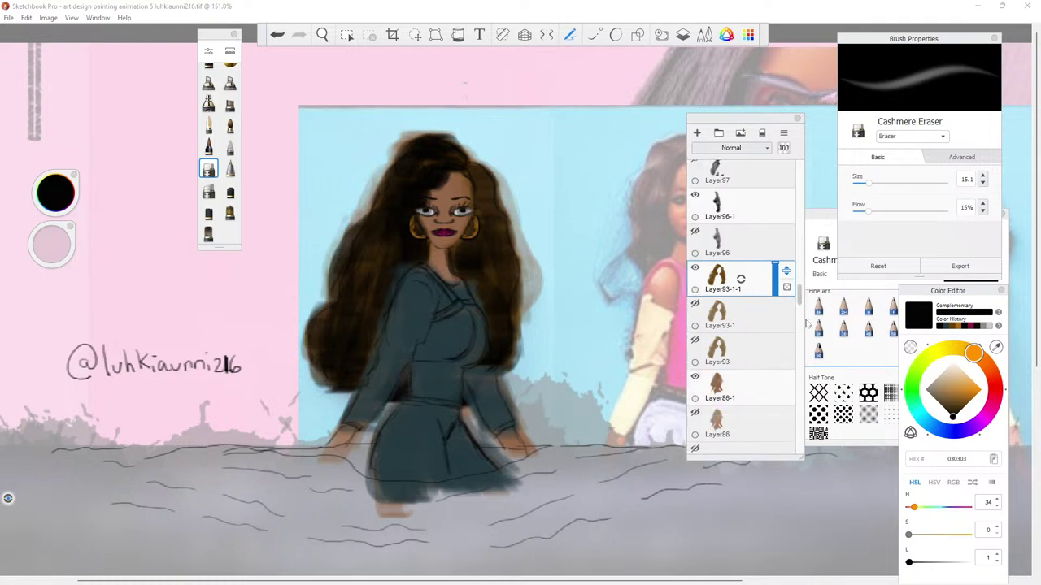
click(729, 397)
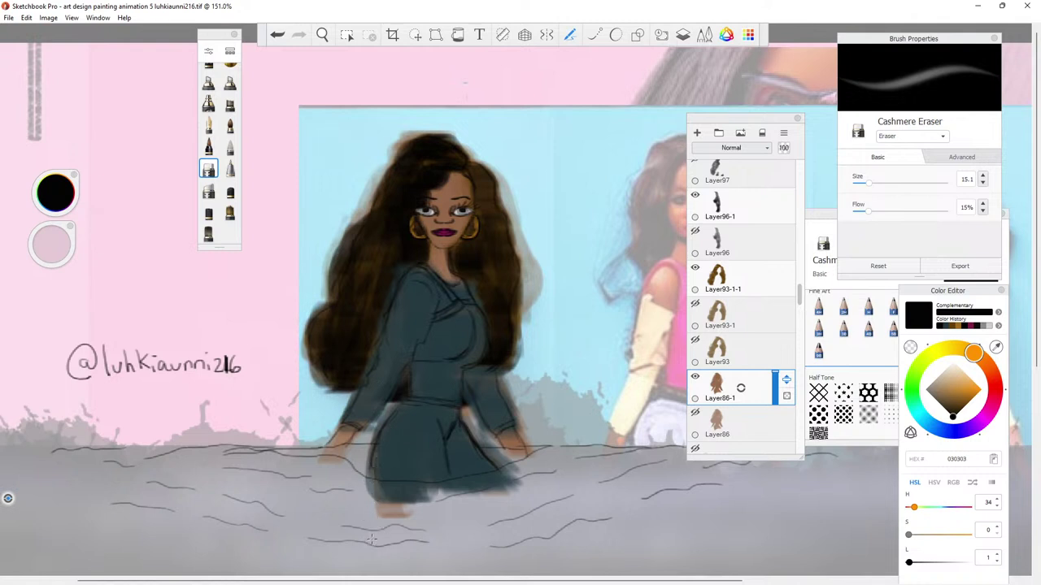
drag(381, 508, 408, 514)
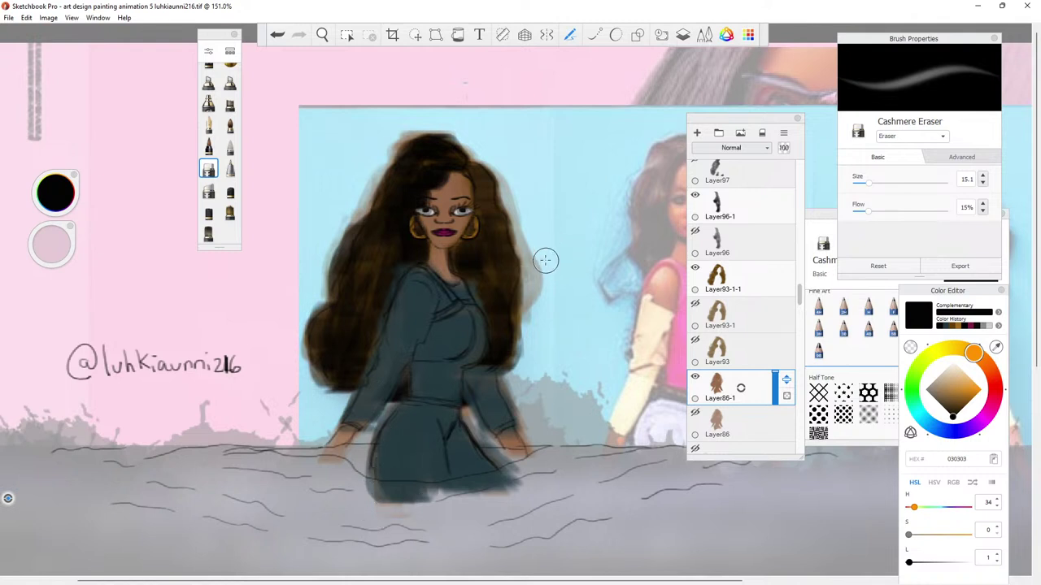
Duplicate the skin layer Layer86-1 with the original hidden, and erase the copy's colour overspill around the crown and the hair's outer edges.
click(725, 393)
click(700, 416)
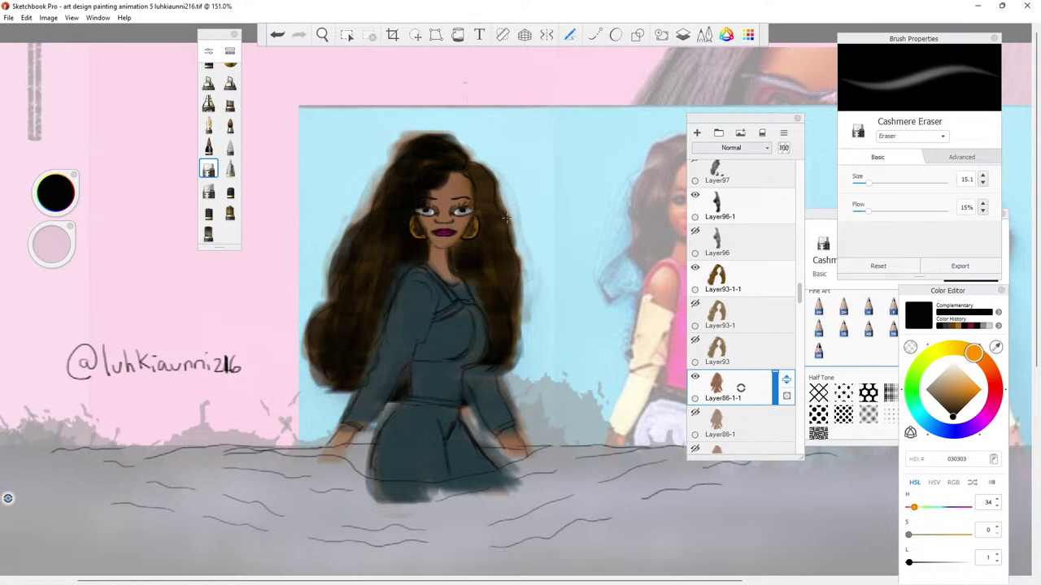
mouse_move(399, 116)
mouse_down()
mouse_move(399, 142)
mouse_move(374, 147)
mouse_up()
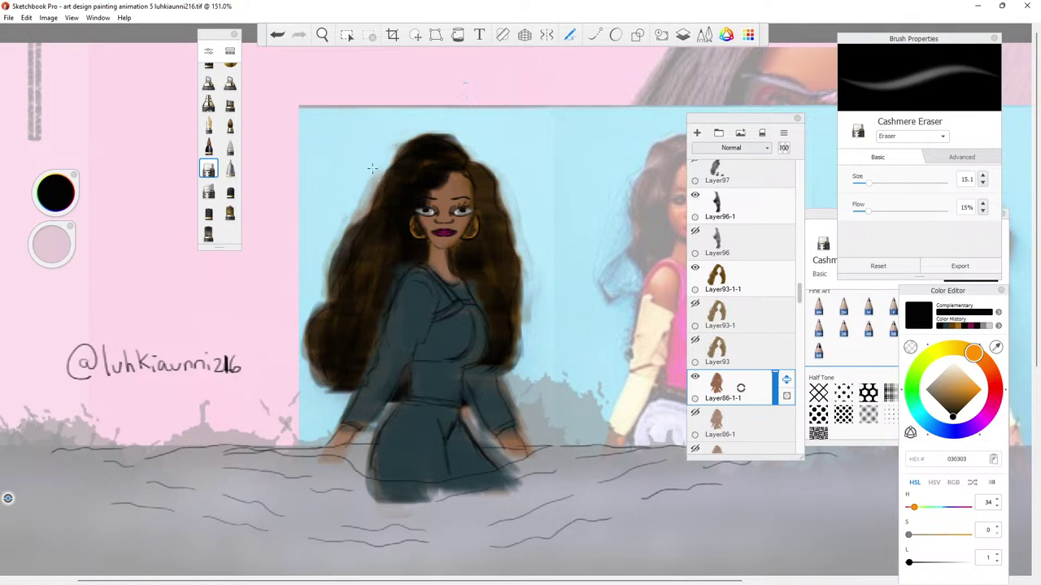
mouse_move(367, 186)
mouse_down()
mouse_move(361, 210)
mouse_move(373, 184)
mouse_up()
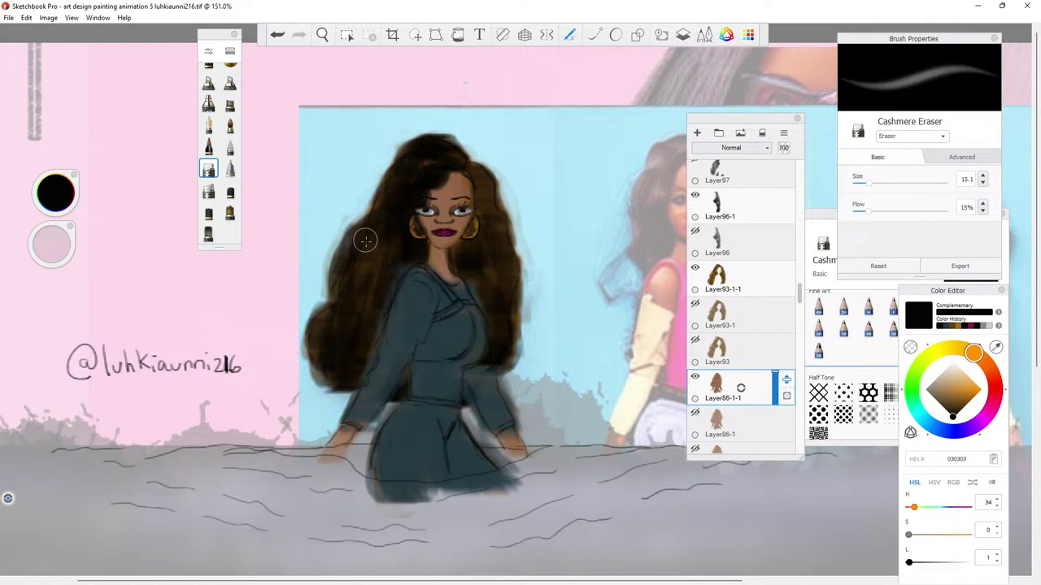
Save the drawing and briefly preview the canvas with the interface panels hidden.
click(7, 18)
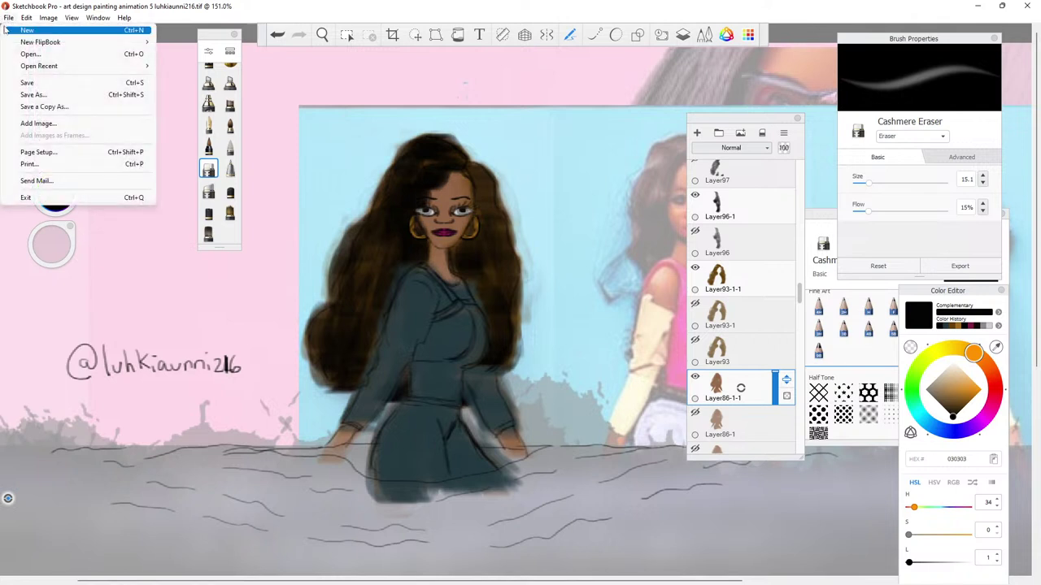
click(27, 83)
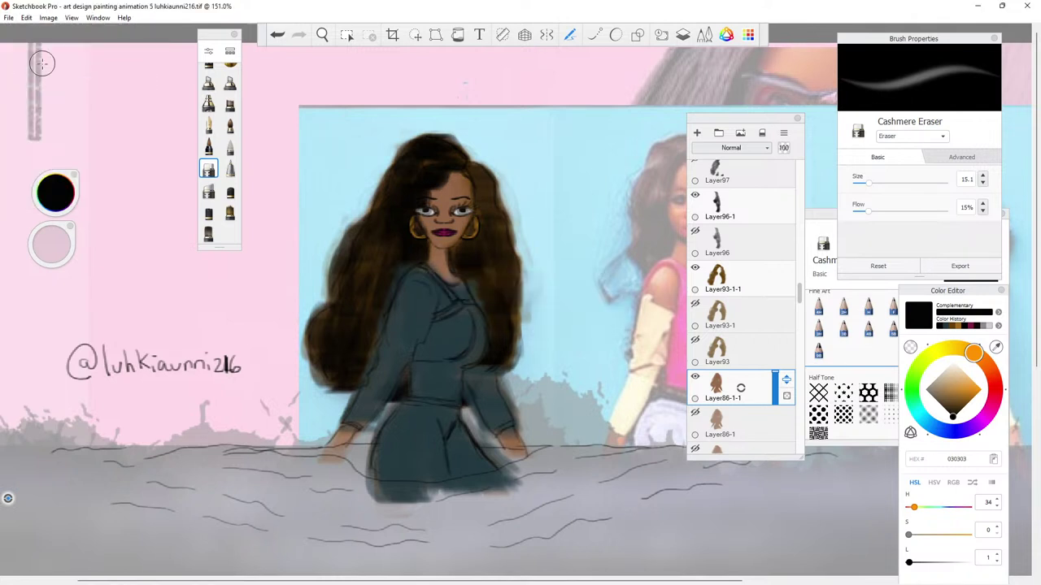
key(Tab)
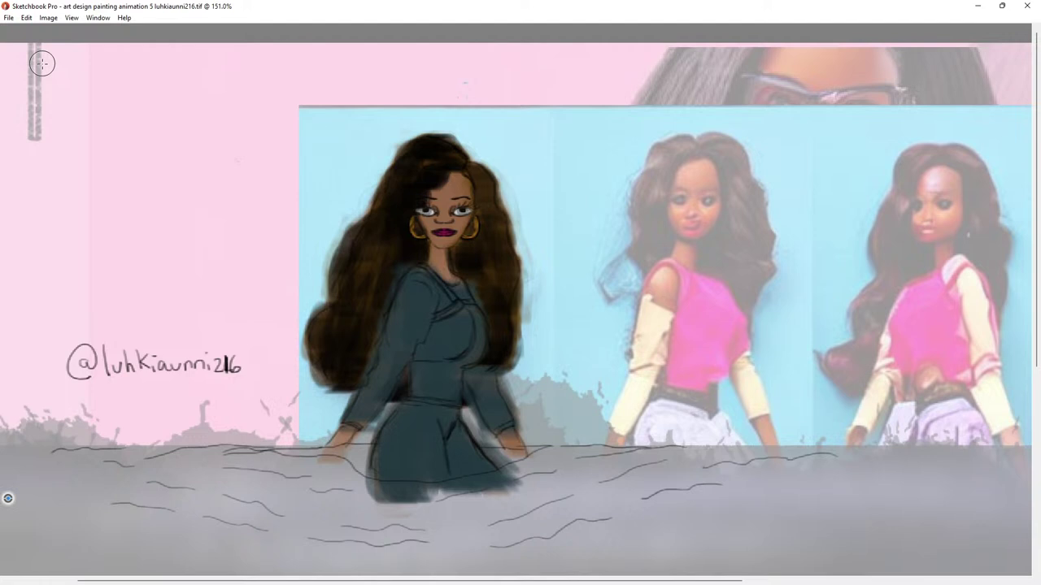
key(Tab)
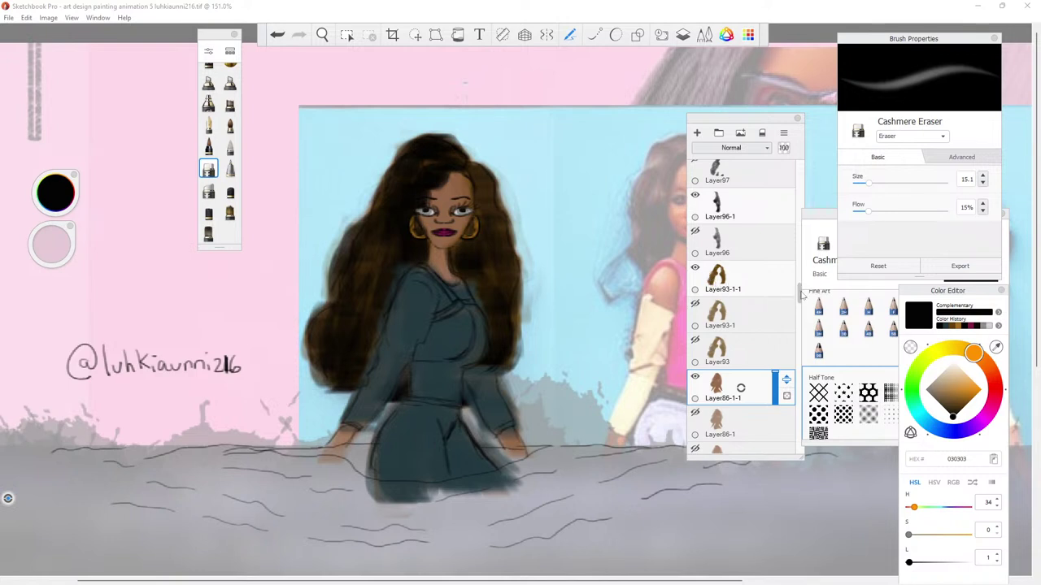
Add a new layer above the clothing layer Layer94-1 and set a lighter teal, 3D7486, based on colour sampled from the outfit.
mouse_move(799, 297)
mouse_down()
mouse_move(800, 325)
mouse_move(804, 277)
mouse_up()
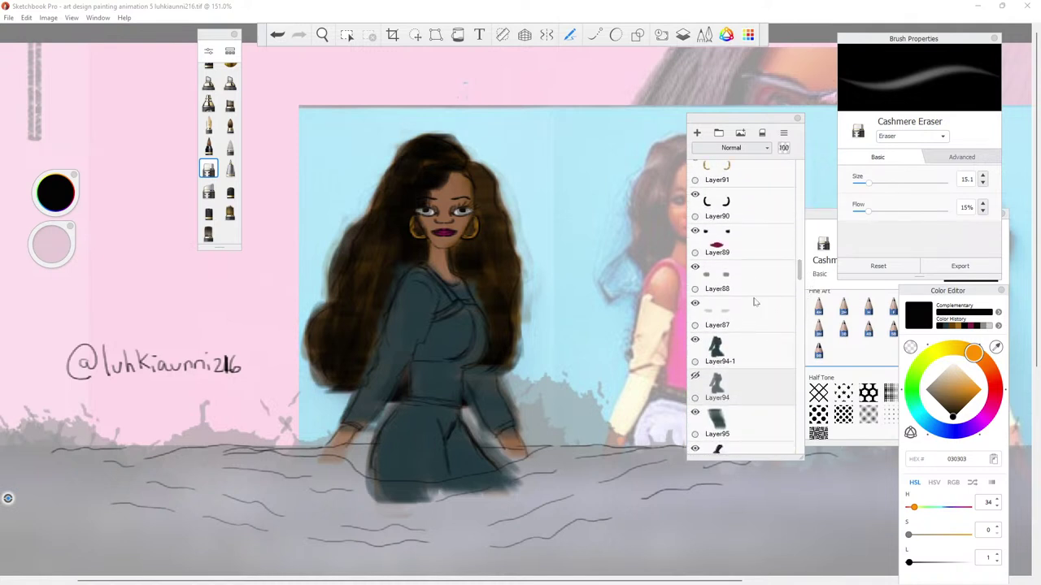
click(738, 348)
click(696, 132)
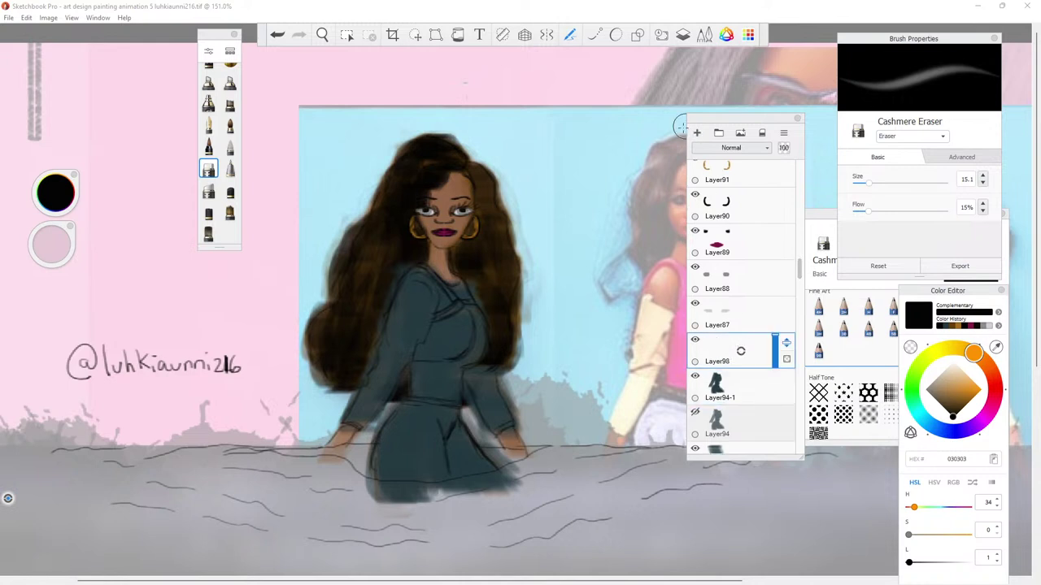
click(996, 348)
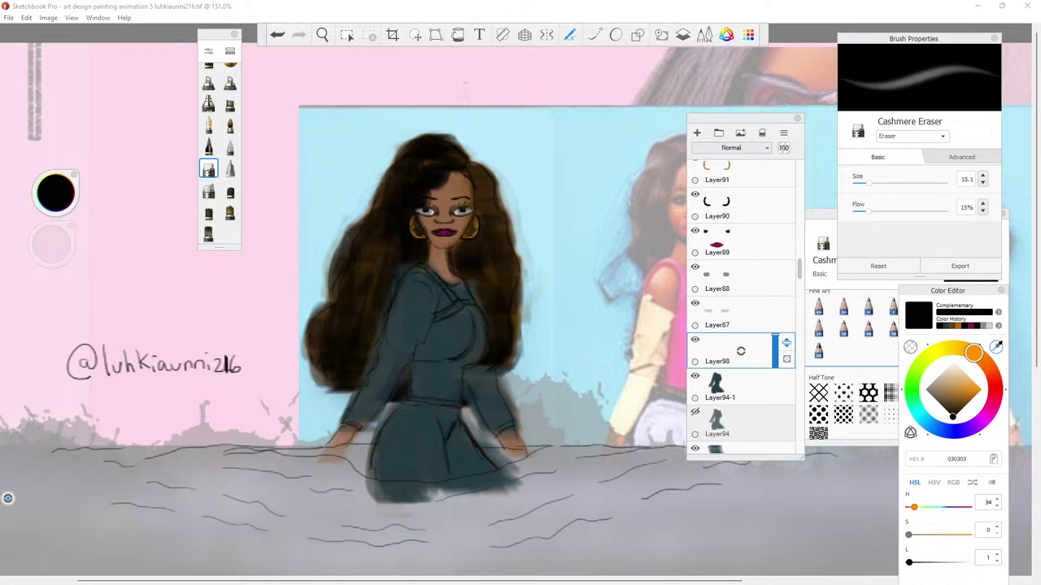
click(423, 431)
key(e)
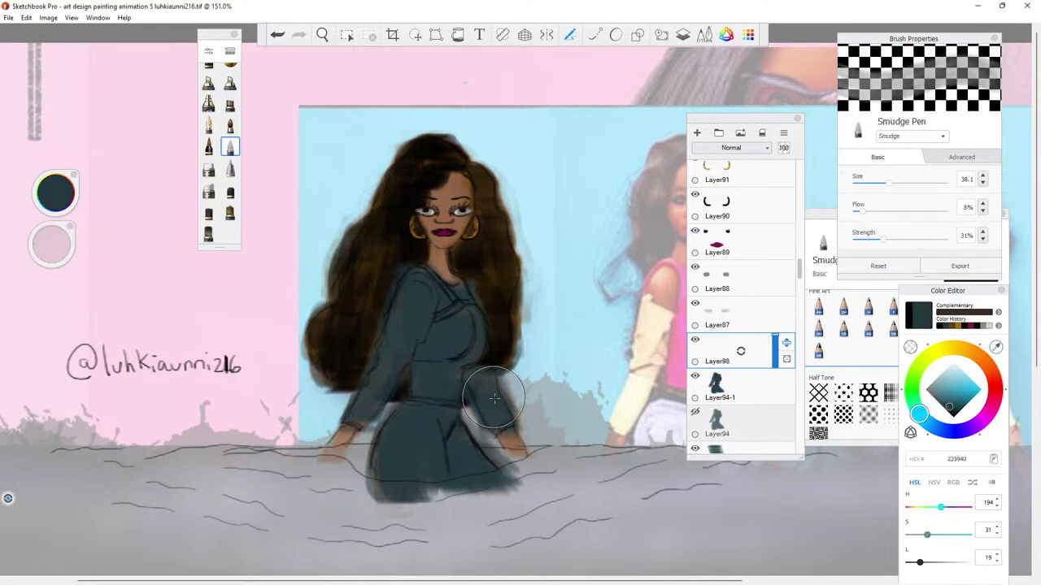
click(996, 348)
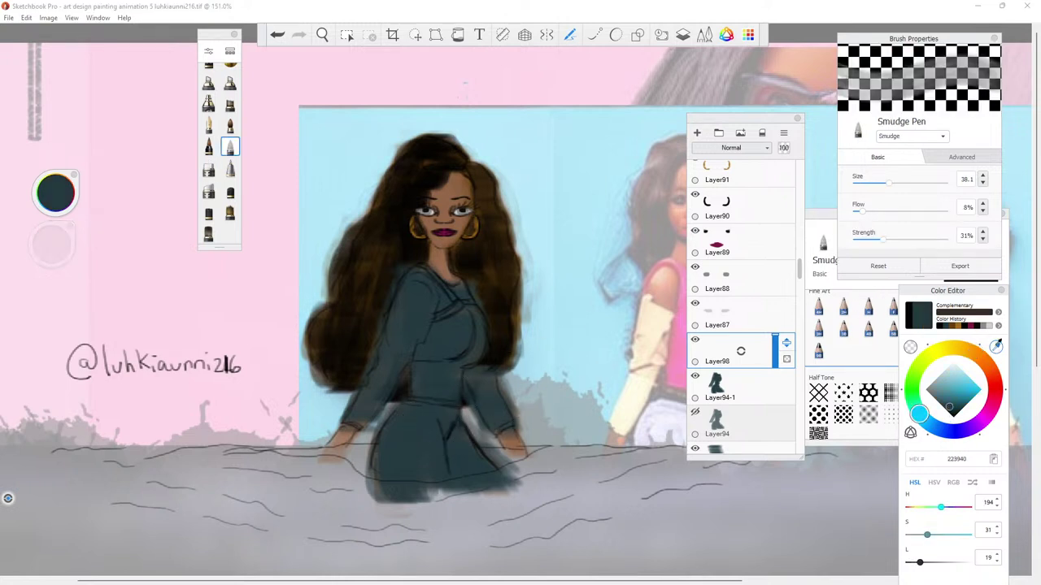
click(430, 413)
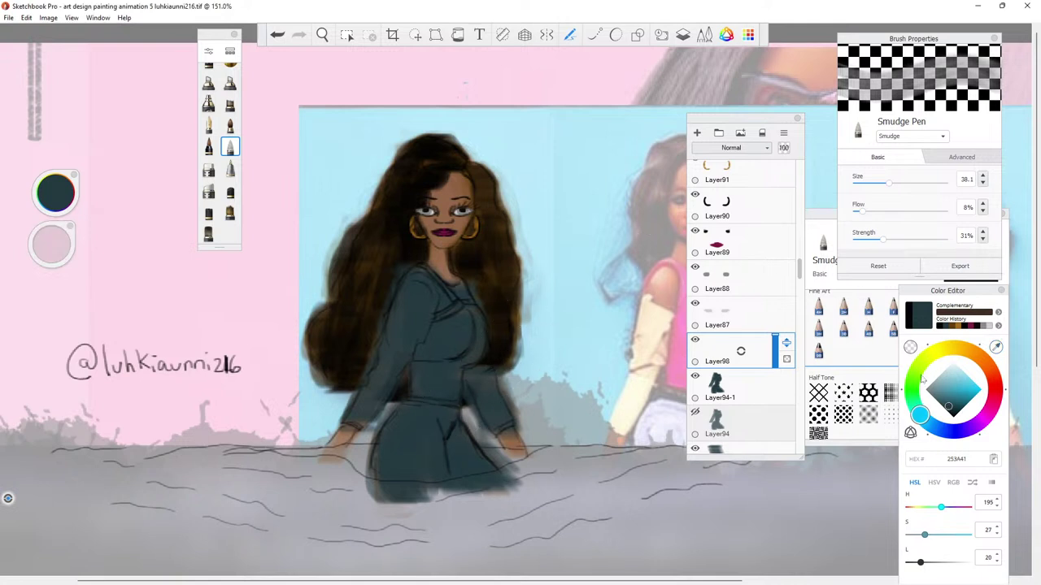
click(948, 397)
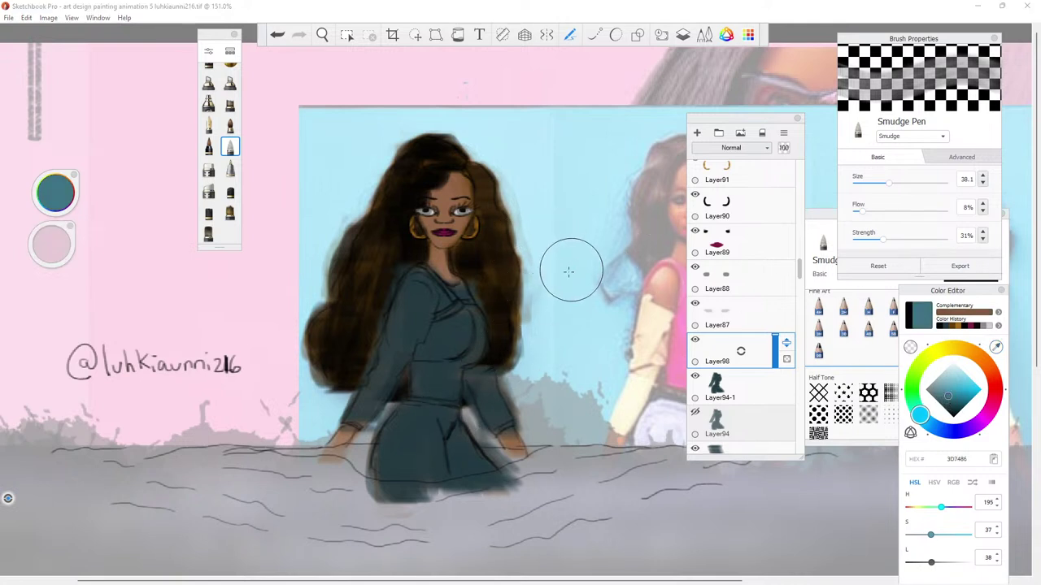
With the Flow Airbrush at size 18.2, paint soft teal highlights over the chest of the outfit.
click(875, 184)
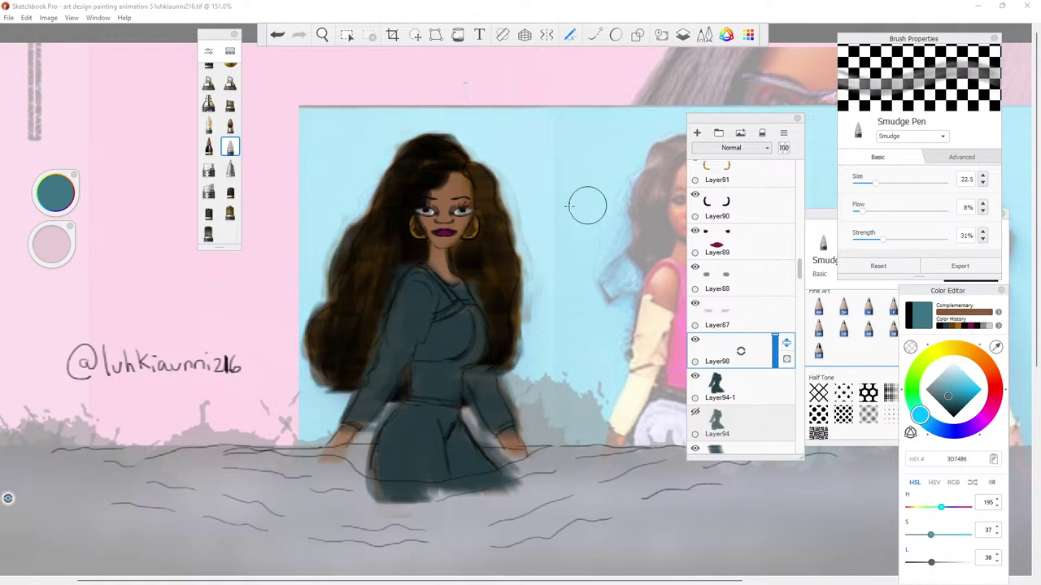
click(208, 102)
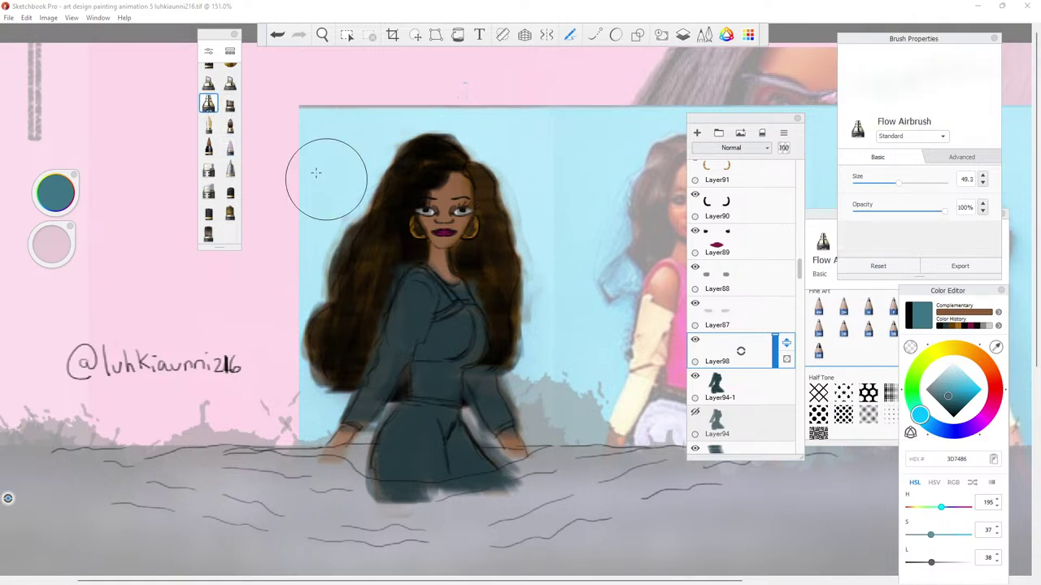
click(871, 182)
drag(490, 323, 458, 320)
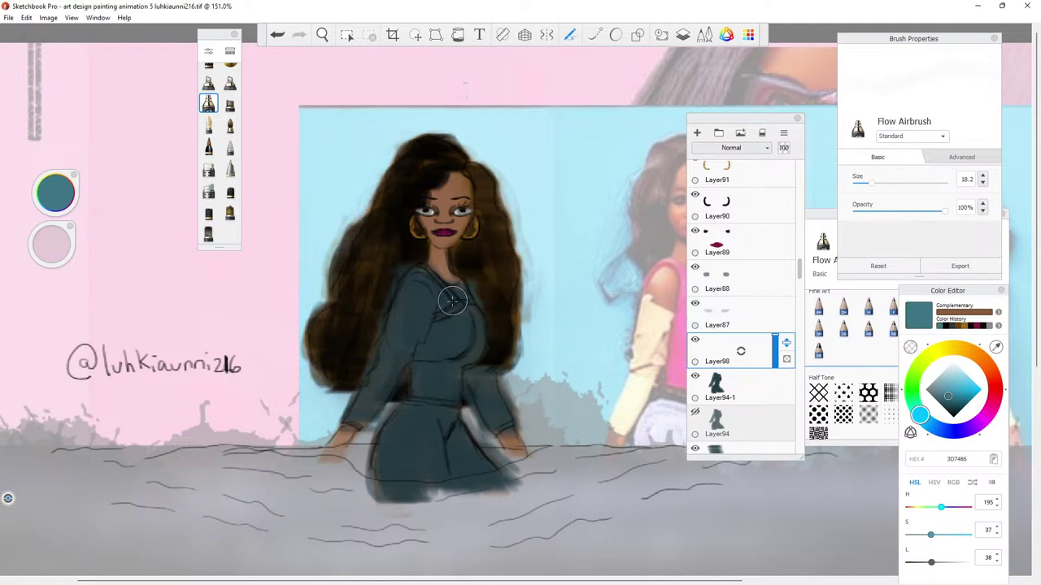
mouse_move(457, 339)
mouse_down()
mouse_move(431, 296)
mouse_move(429, 251)
mouse_move(480, 244)
mouse_up()
Try Glow blending on the highlight layer with the brush colour lightened to 5C9CB2, and return the layer to Normal.
click(736, 147)
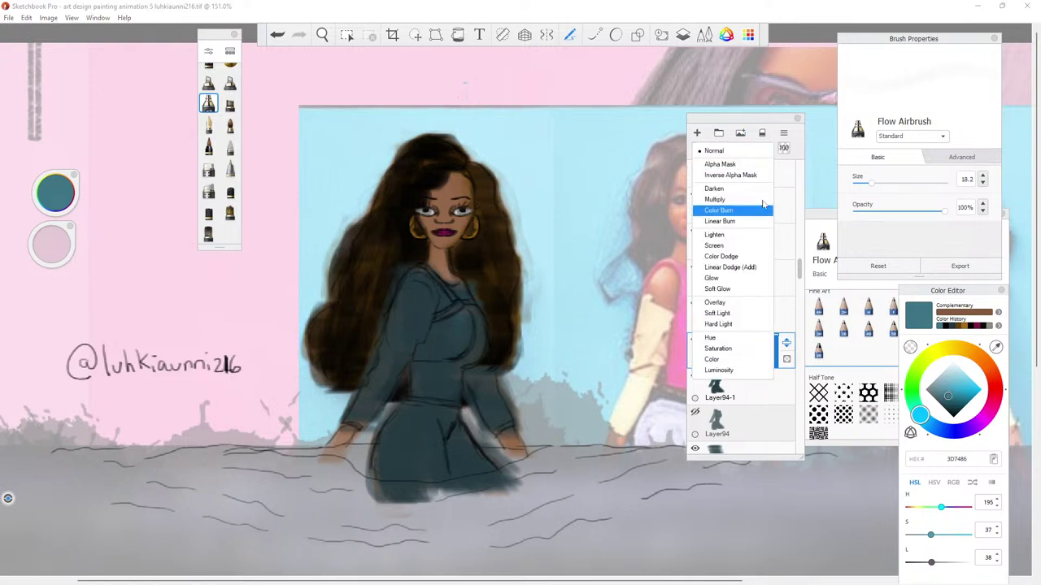
click(721, 278)
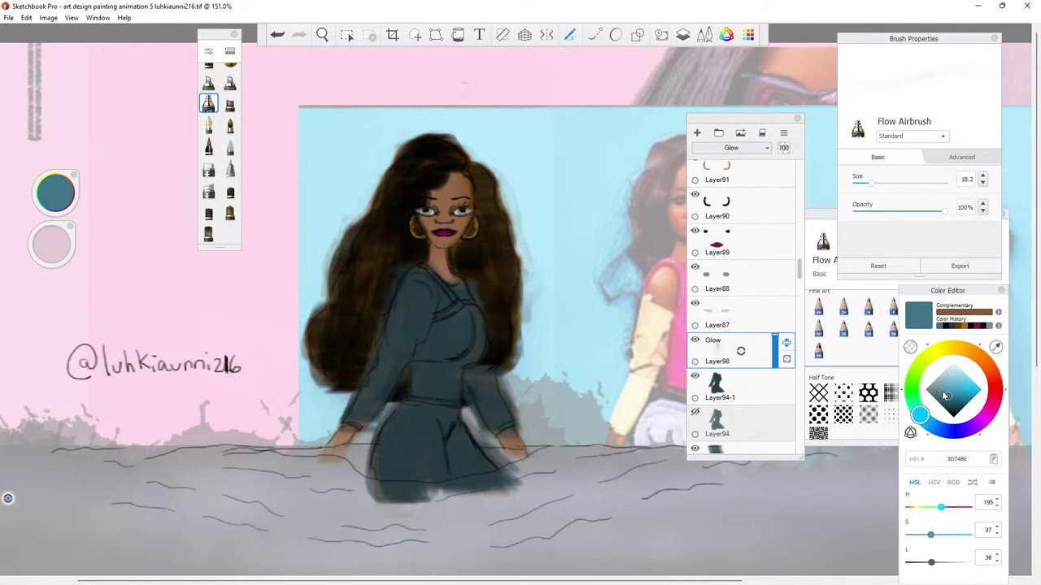
click(944, 389)
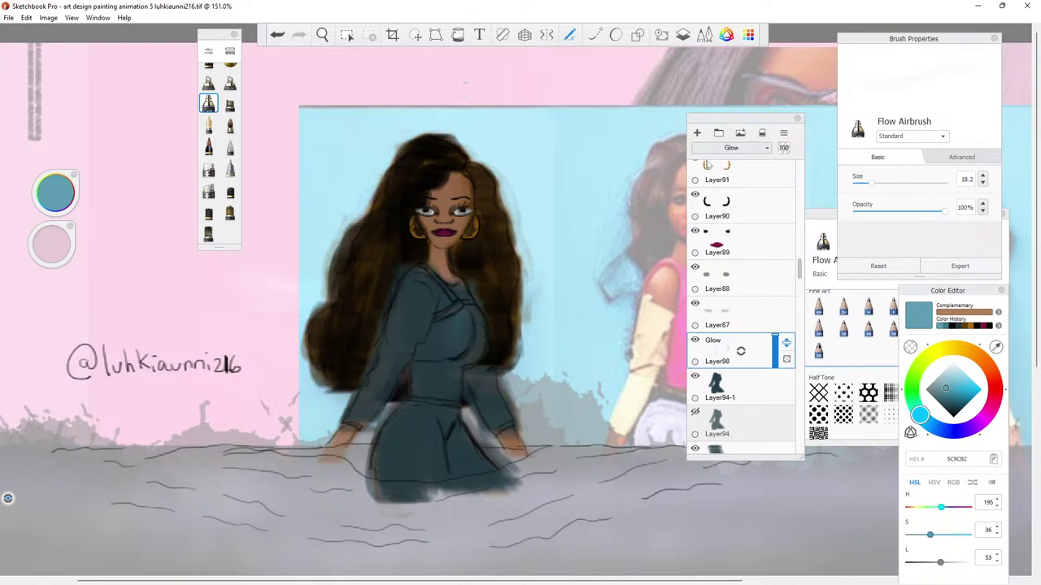
click(704, 151)
click(705, 151)
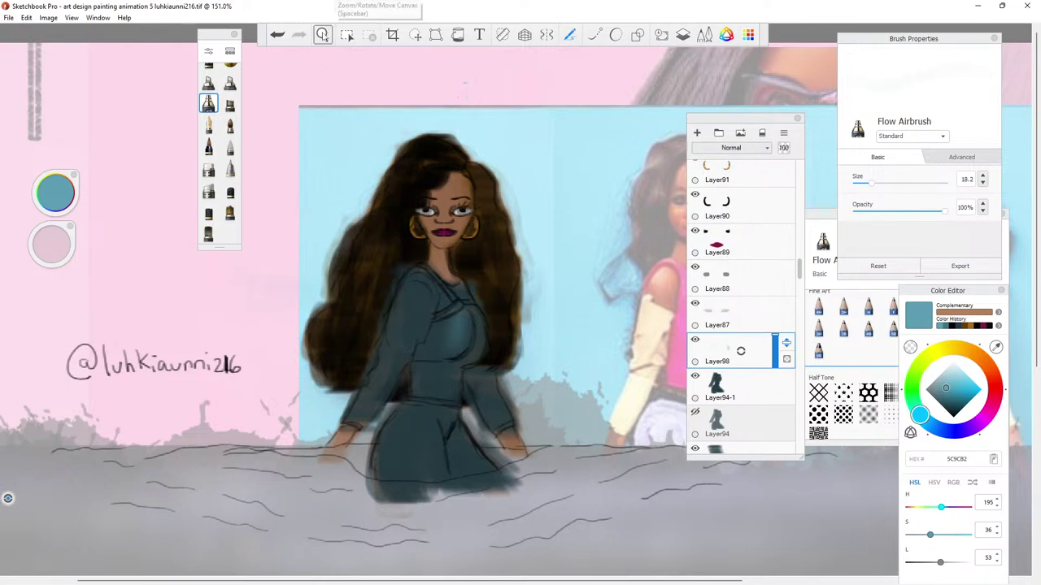
Airbrush lighter teal highlights over the near shoulder, sleeve and neckline, and duplicate the highlight layer Layer98.
click(322, 34)
drag(383, 221, 436, 225)
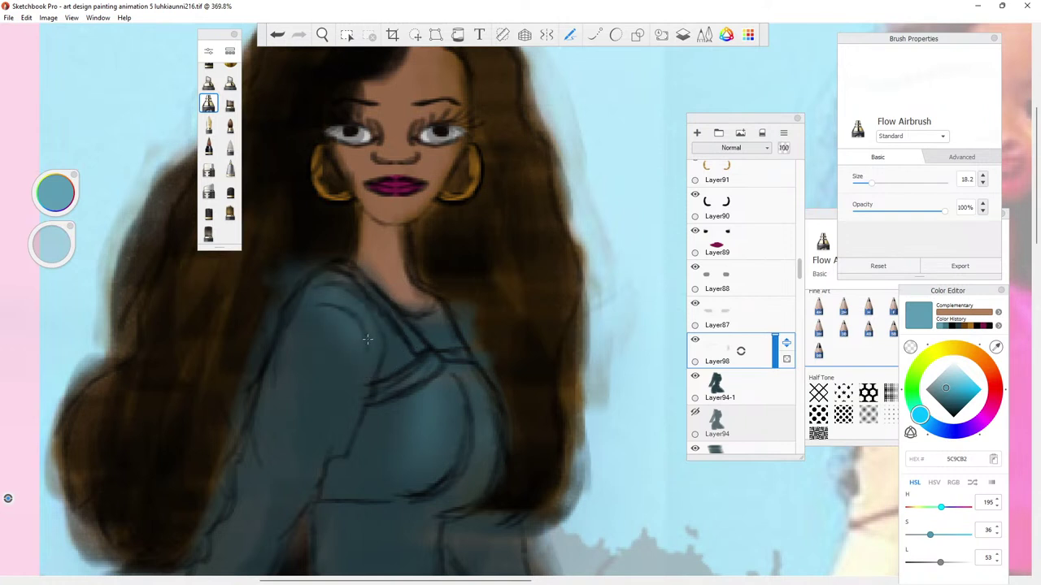
drag(272, 350, 296, 312)
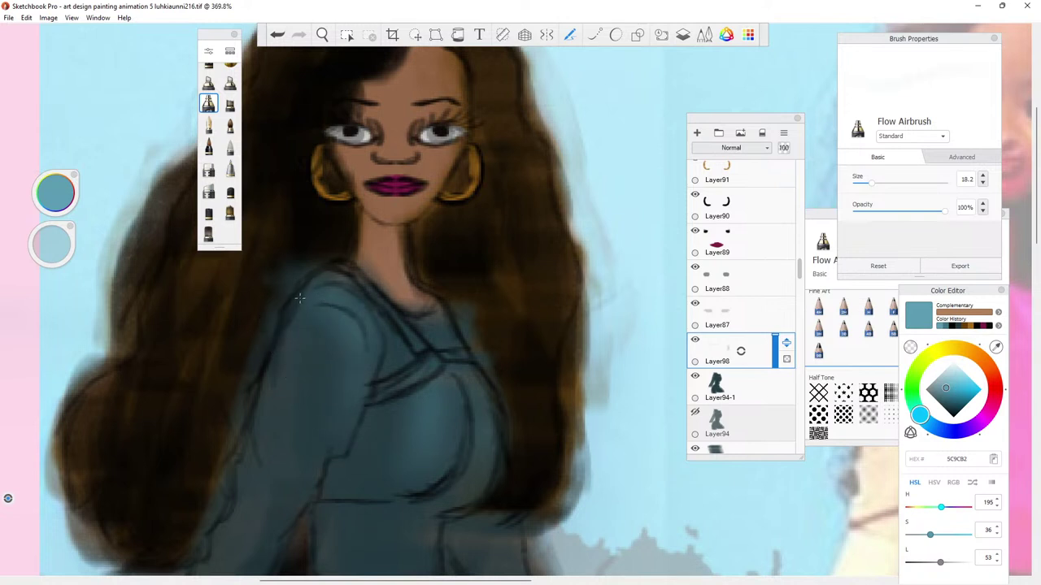
drag(432, 331, 464, 353)
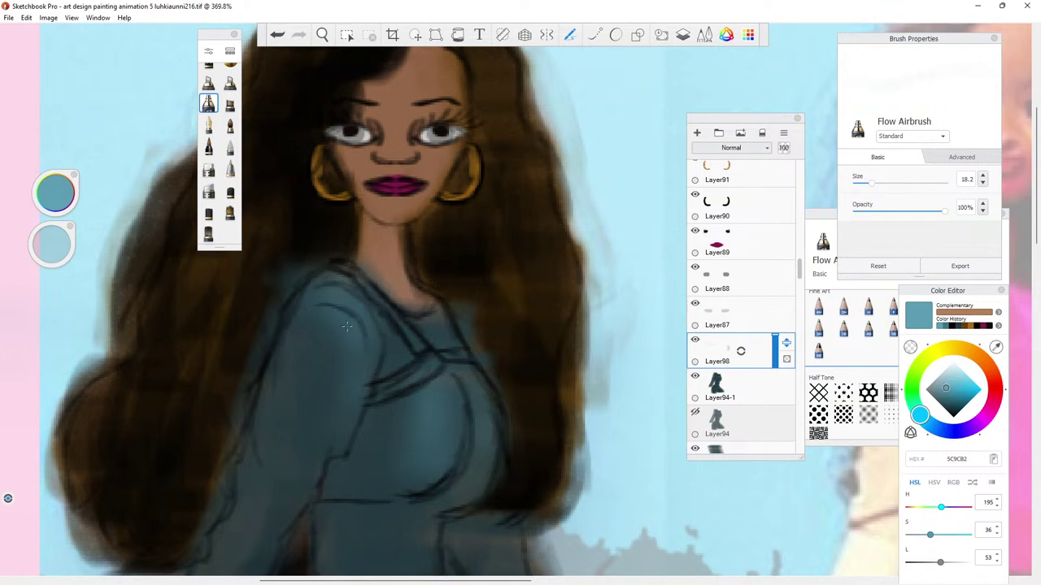
drag(720, 351, 705, 325)
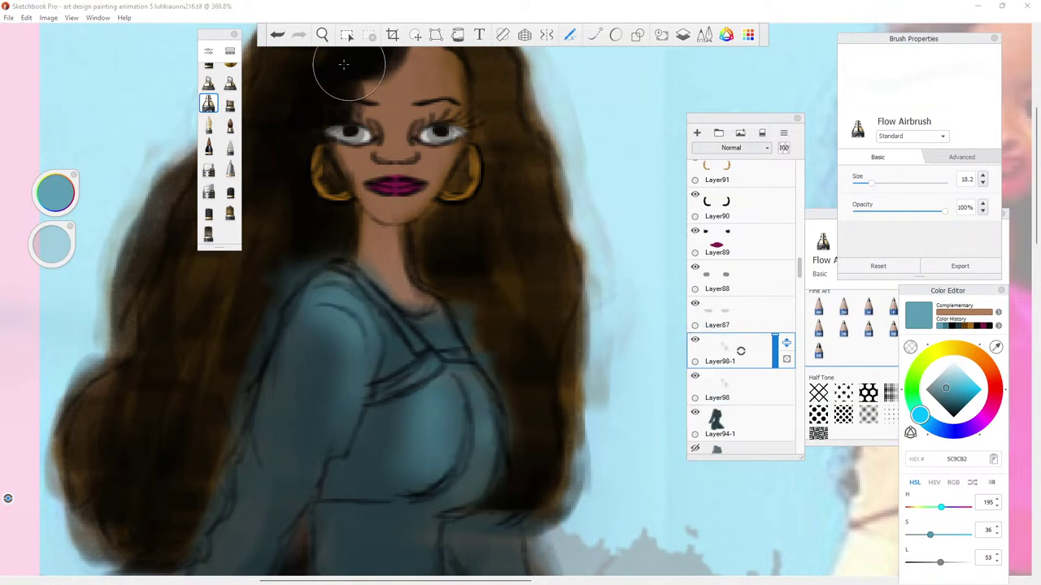
Duplicate the nose line layer, Layer61, and hide the original beneath the copy.
key(space)
scroll(423, 251, down, 4)
key(space)
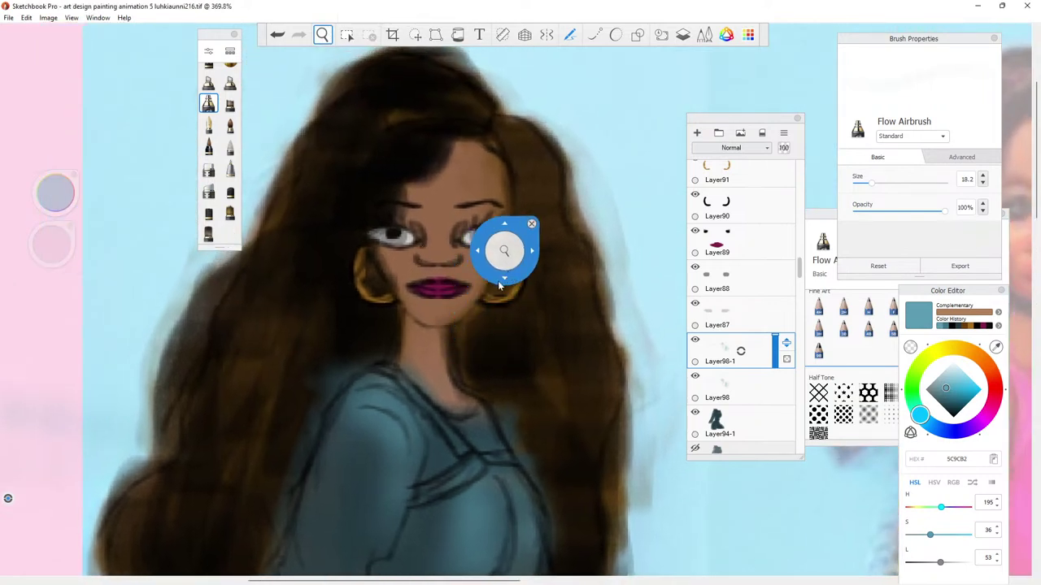
drag(501, 284, 489, 329)
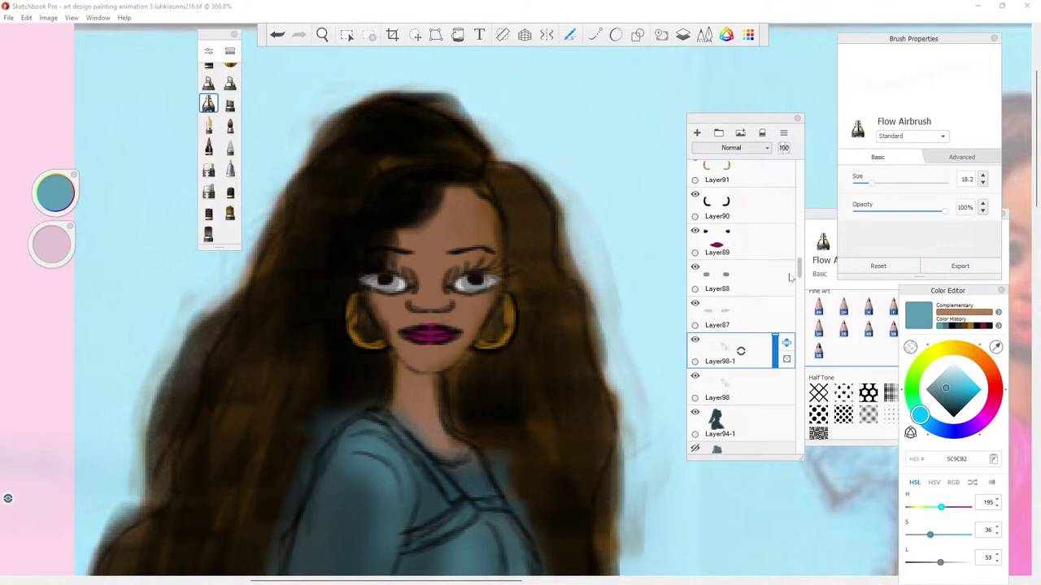
scroll(788, 279, up, 4)
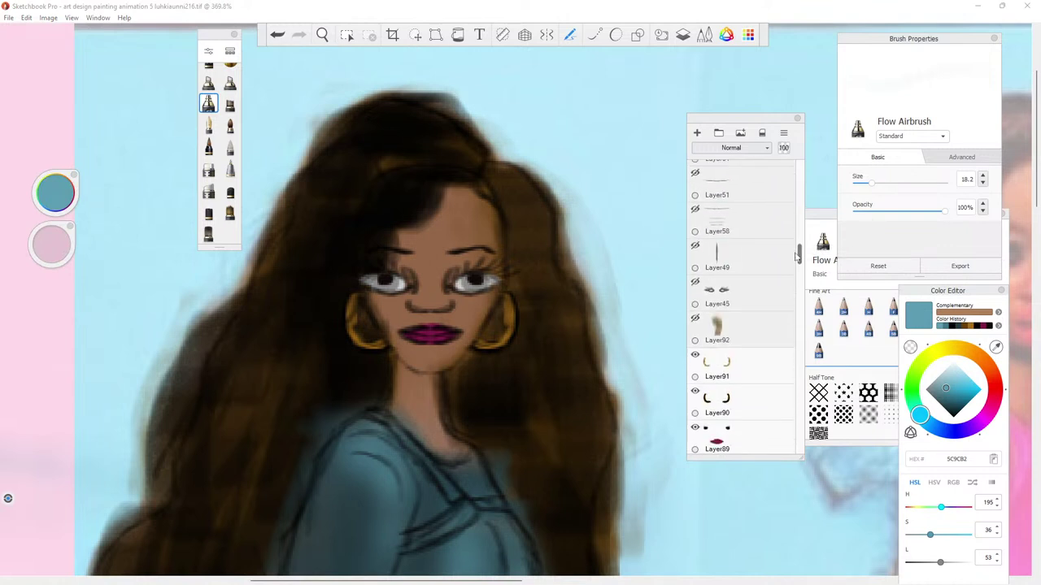
scroll(797, 259, down, 1)
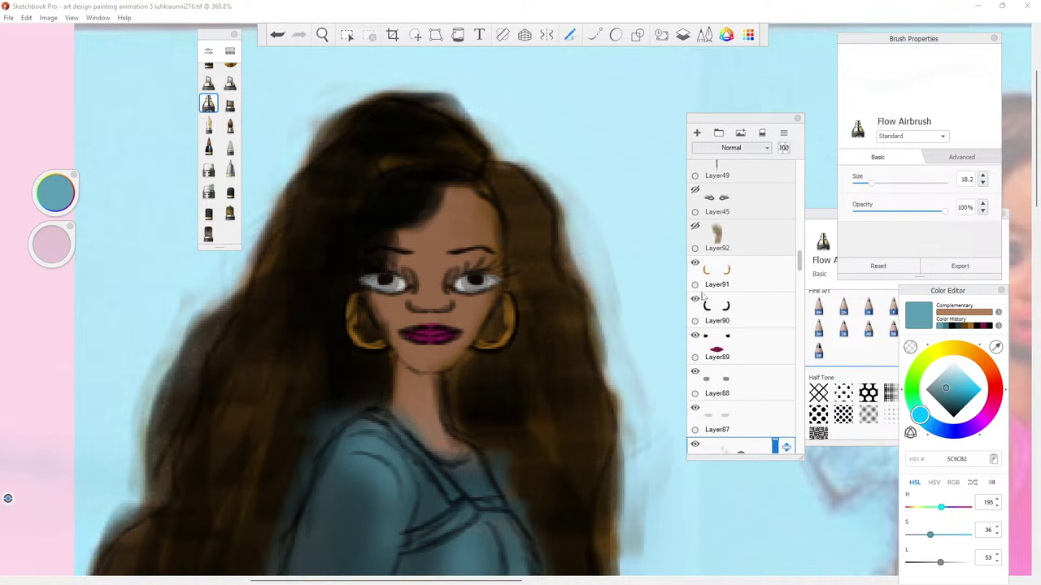
mouse_move(797, 258)
mouse_down()
mouse_move(805, 287)
mouse_move(806, 261)
mouse_up()
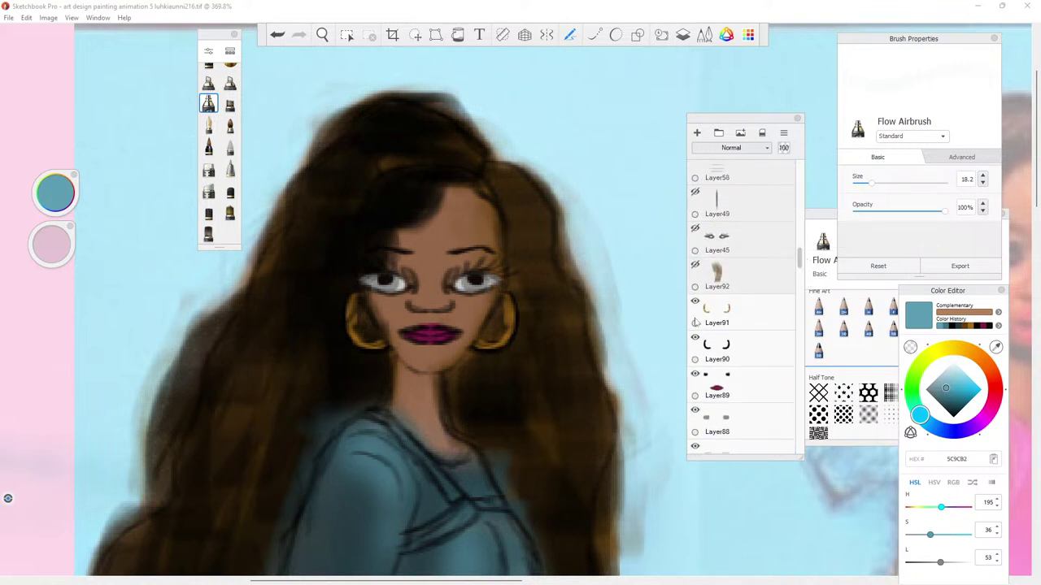
click(728, 345)
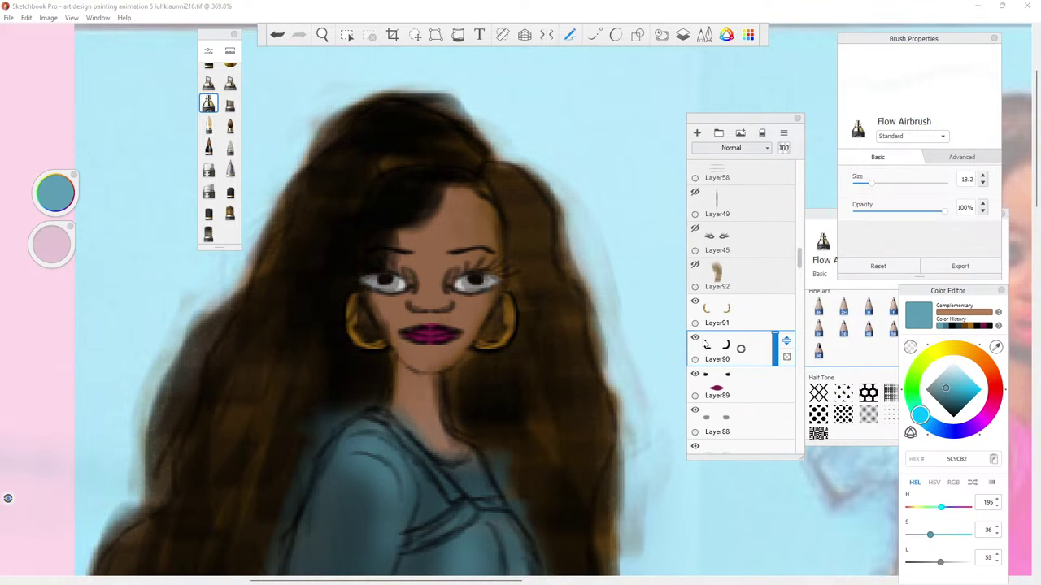
drag(799, 263, 796, 184)
click(748, 305)
click(748, 305)
click(724, 291)
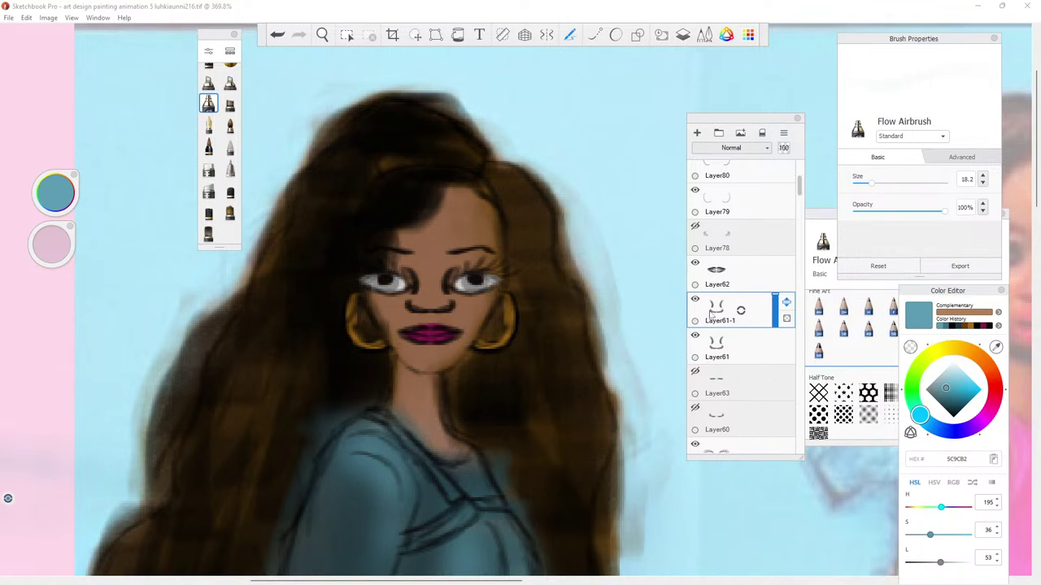
click(696, 338)
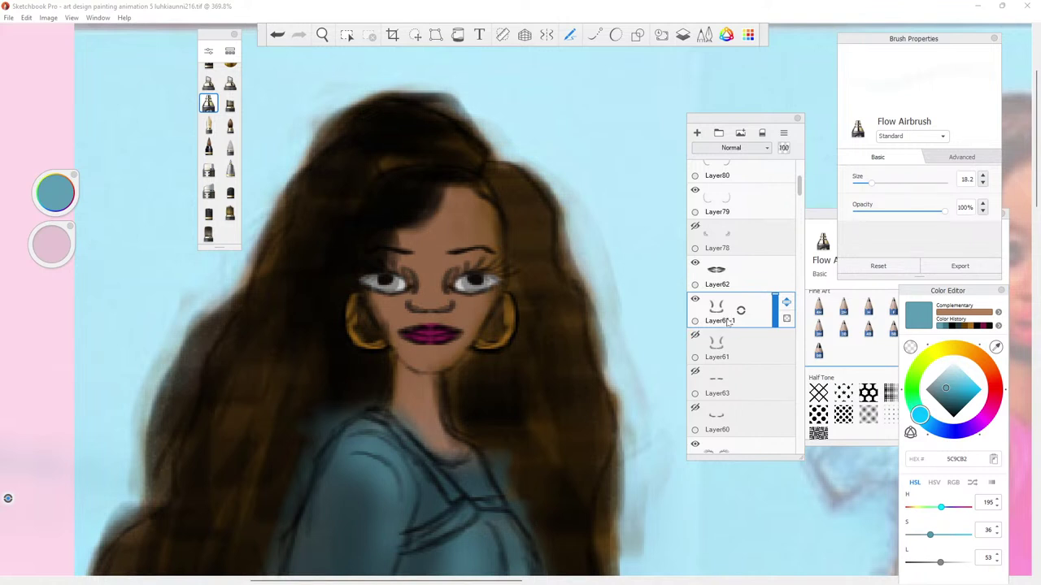
Lower the nose line copy, Layer61-1, to 53% opacity and transform it so the nose is narrower.
drag(784, 307, 771, 312)
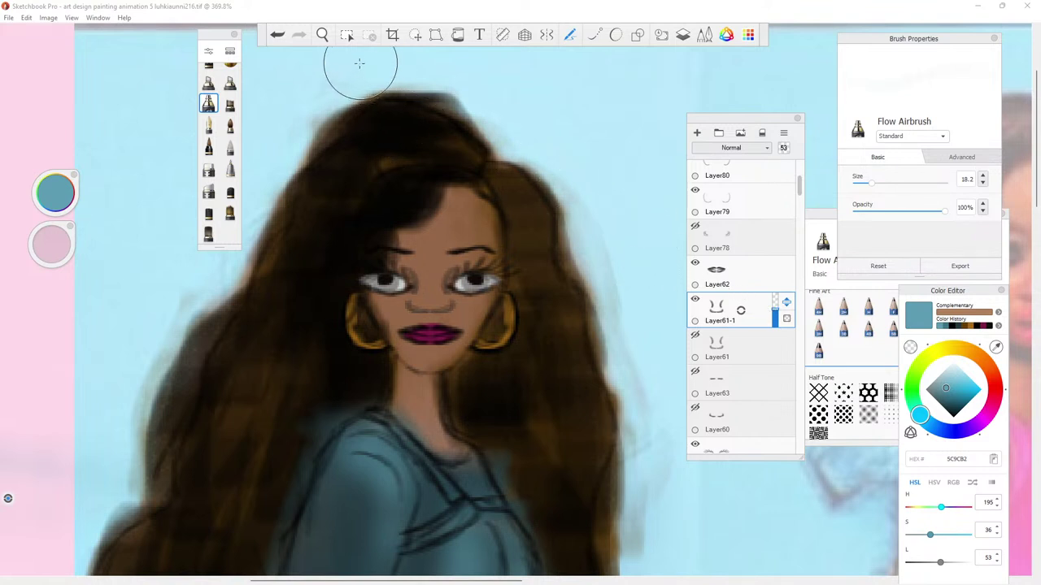
click(415, 34)
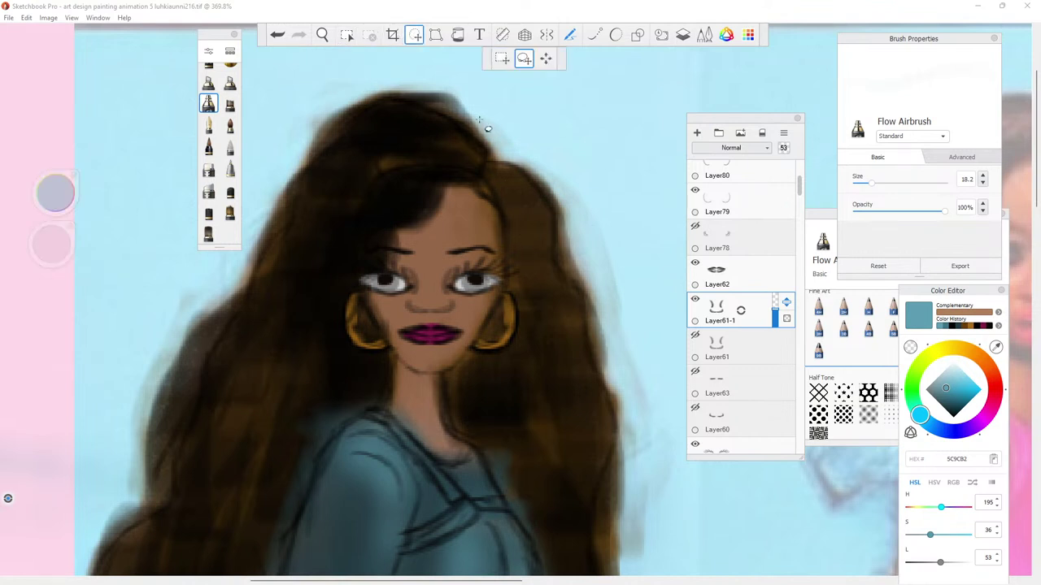
click(545, 58)
drag(547, 146, 524, 296)
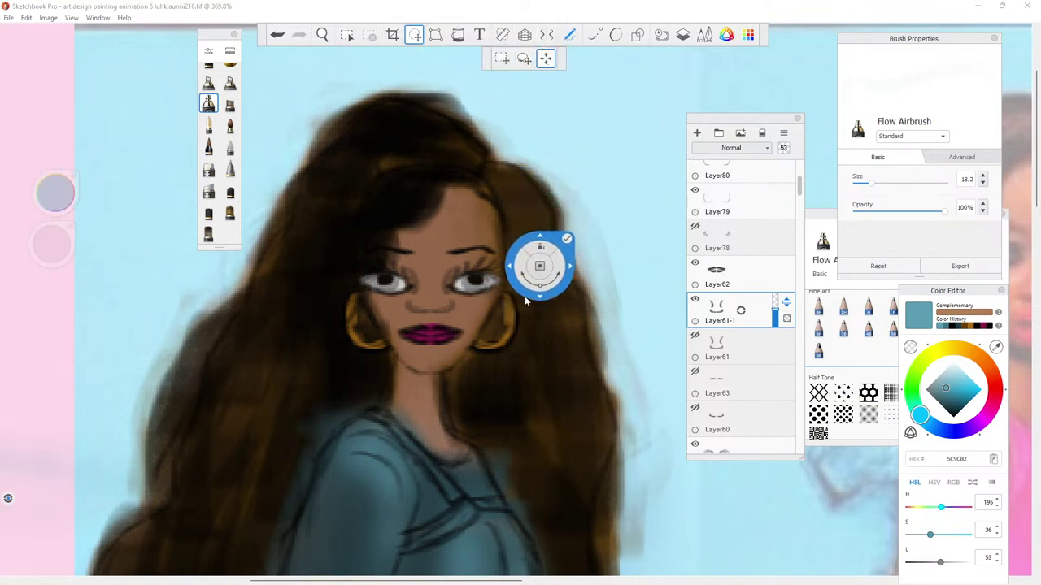
drag(537, 250, 536, 245)
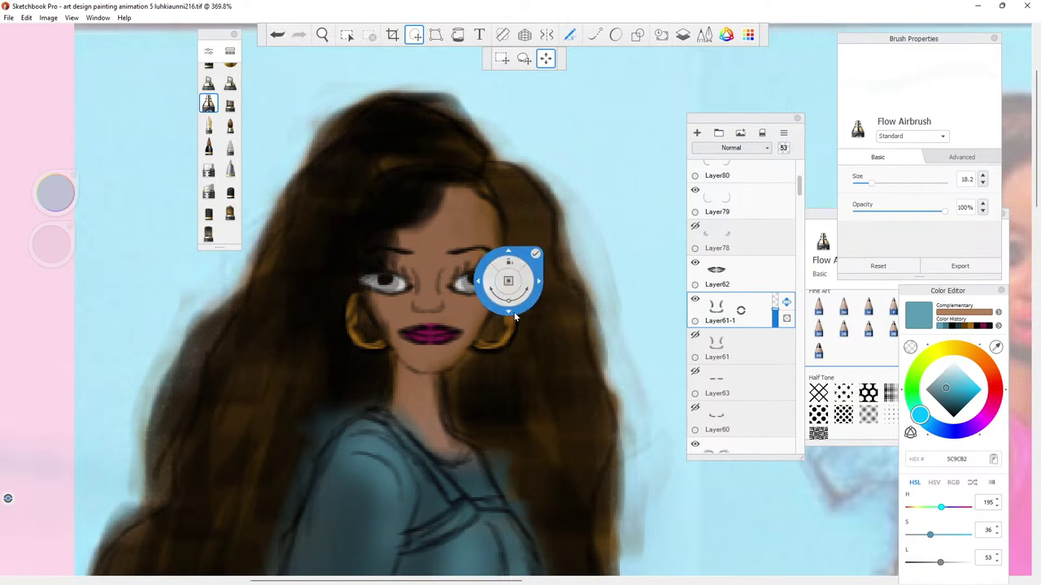
key(Return)
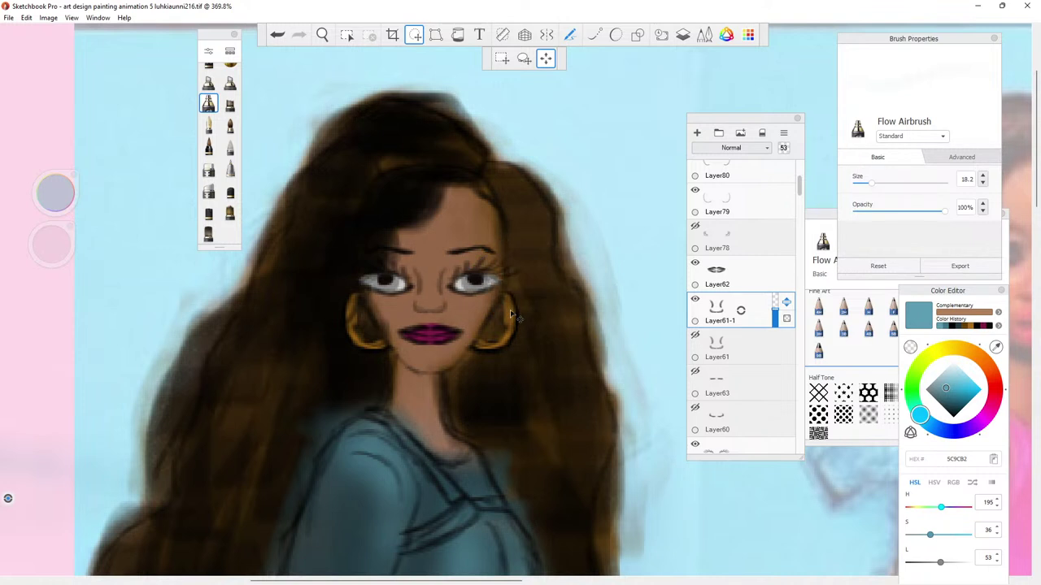
click(510, 281)
drag(511, 281, 499, 107)
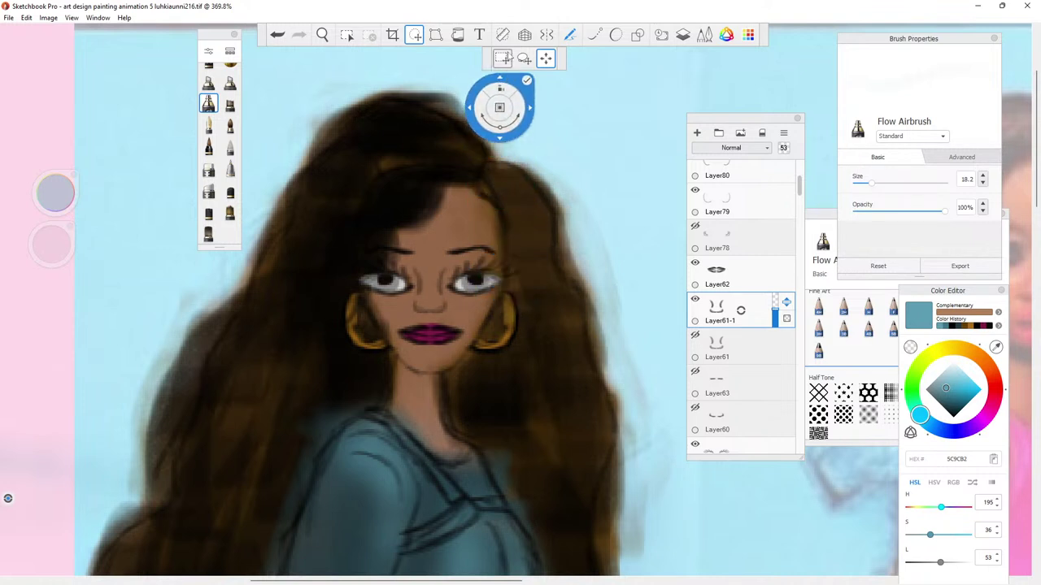
click(547, 34)
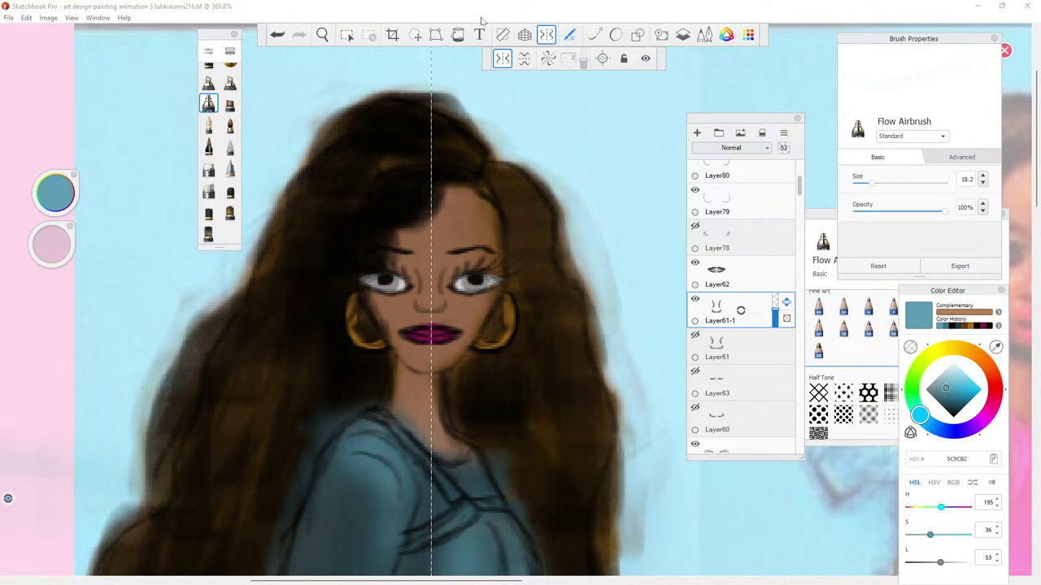
key(Tab)
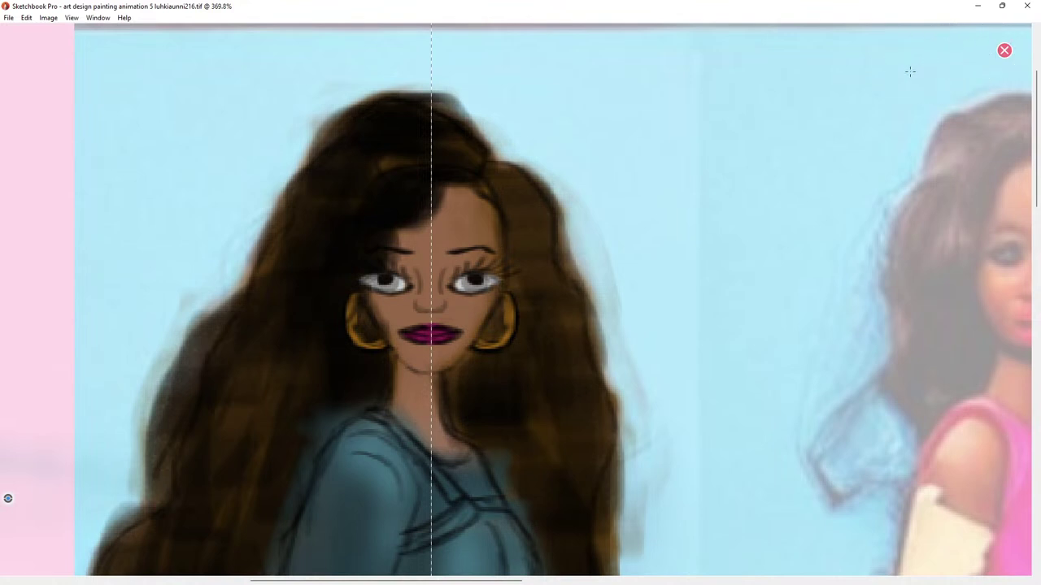
key(Tab)
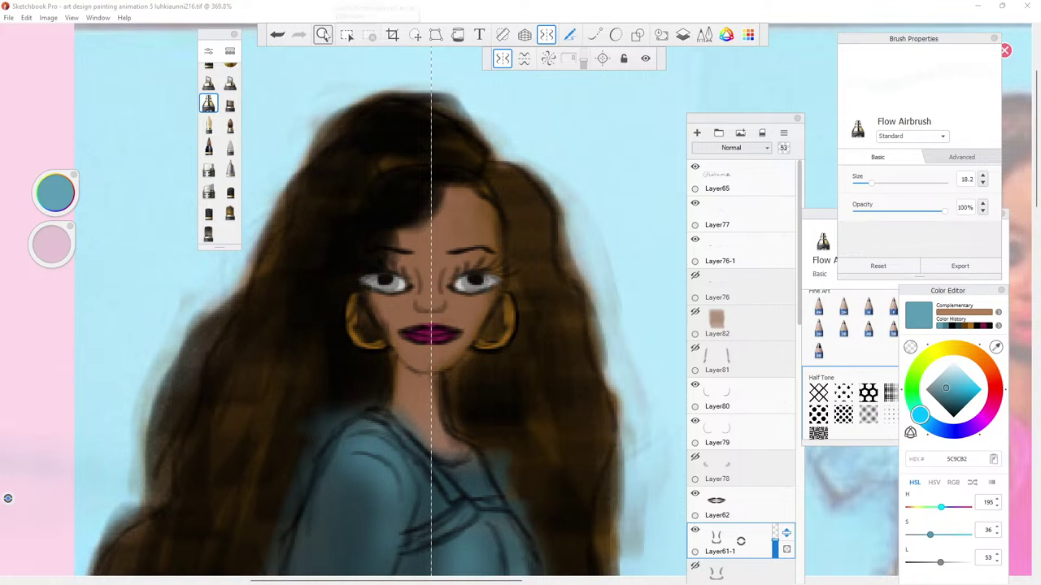
Add a new layer above Layer80 and set the Flow Airbrush to pale blue AACBD6 at size 35.6.
click(322, 35)
drag(453, 213, 454, 191)
drag(360, 204, 720, 224)
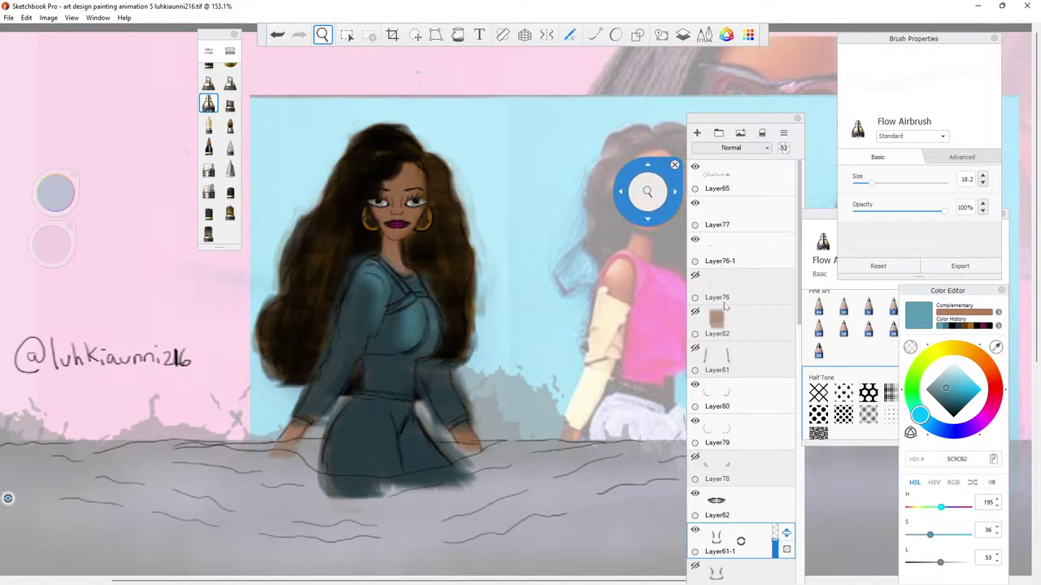
click(722, 394)
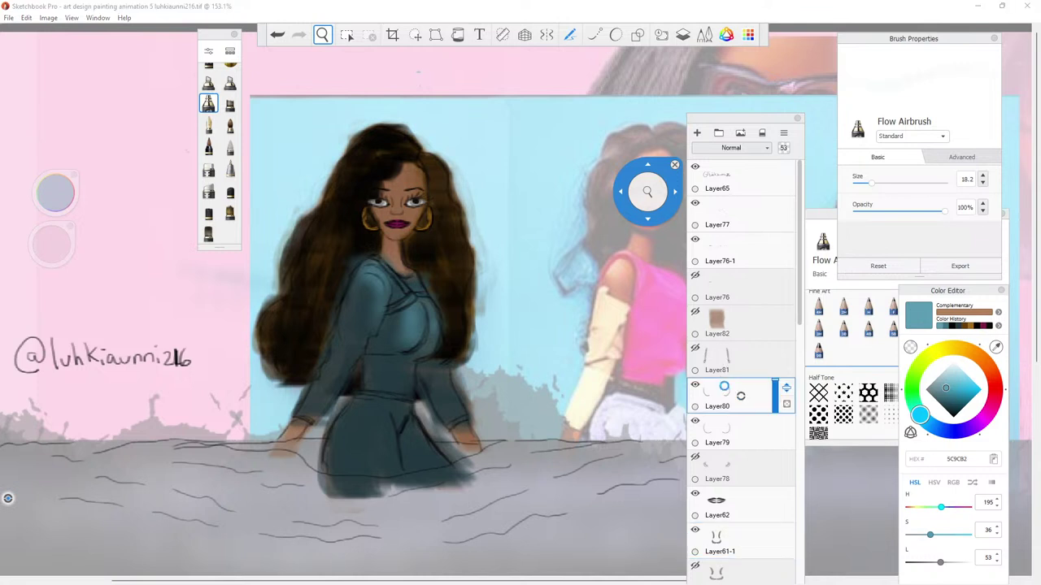
click(696, 133)
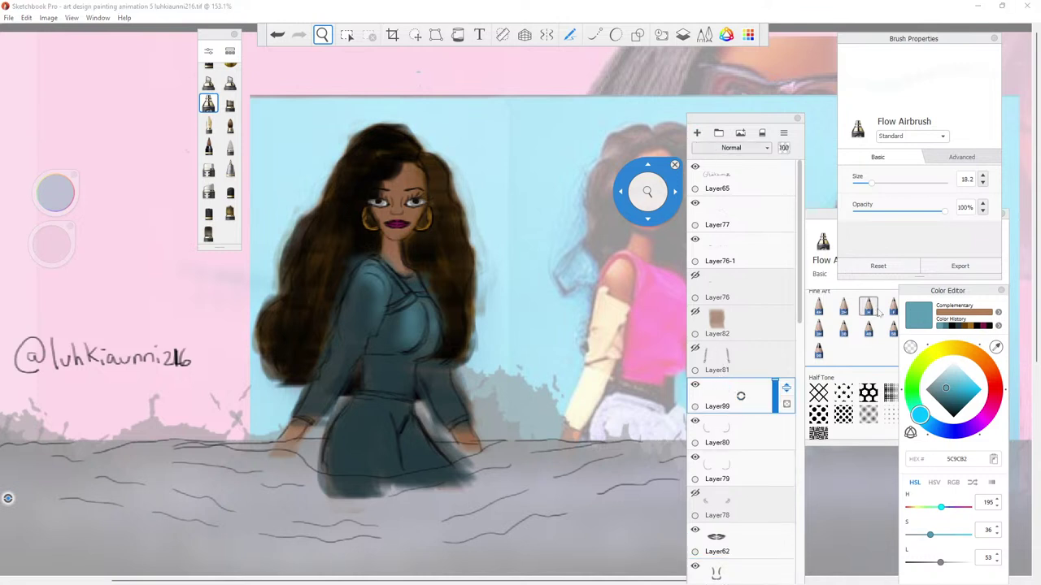
click(949, 375)
mouse_move(609, 188)
mouse_down()
mouse_move(625, 231)
mouse_move(505, 169)
mouse_move(512, 76)
mouse_move(236, 104)
mouse_move(446, 89)
mouse_move(593, 146)
mouse_move(662, 199)
mouse_move(868, 202)
mouse_move(885, 188)
mouse_move(488, 227)
mouse_move(435, 138)
mouse_move(345, 57)
mouse_up()
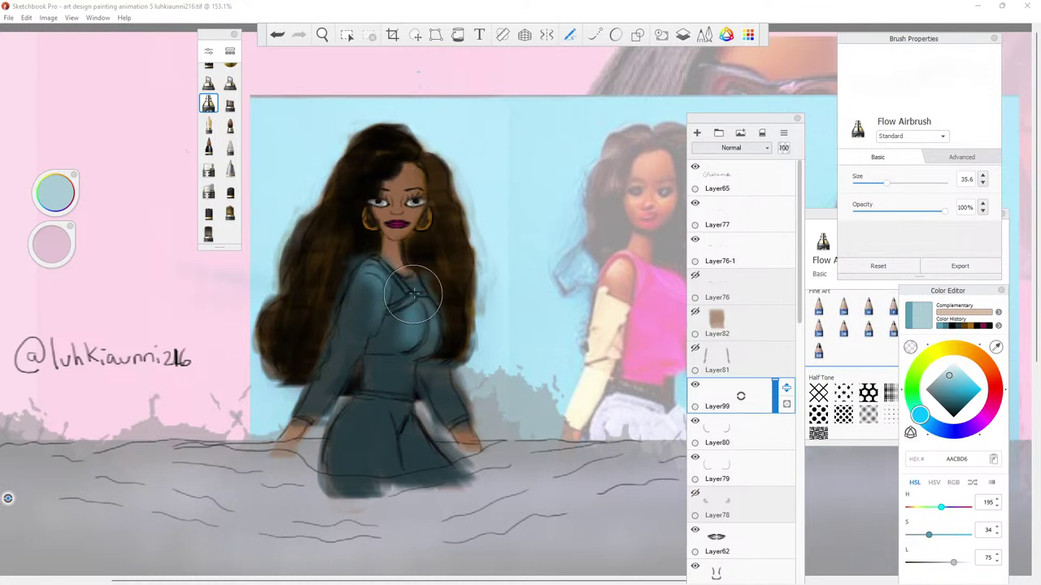
drag(415, 280, 417, 292)
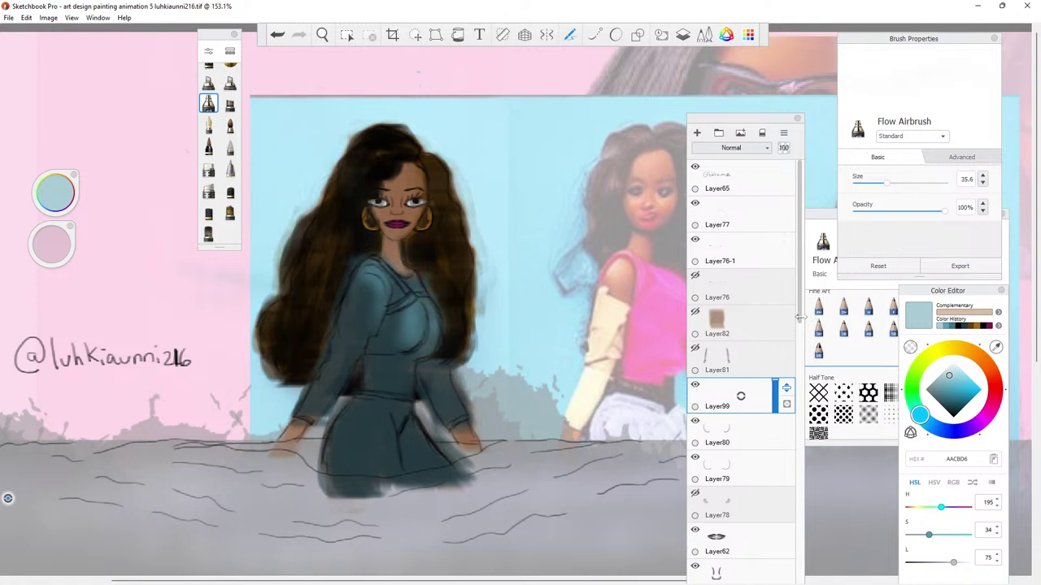
Shorten the layer list and hide the pale veil layer, Layer56, below the figure.
drag(797, 318, 828, 489)
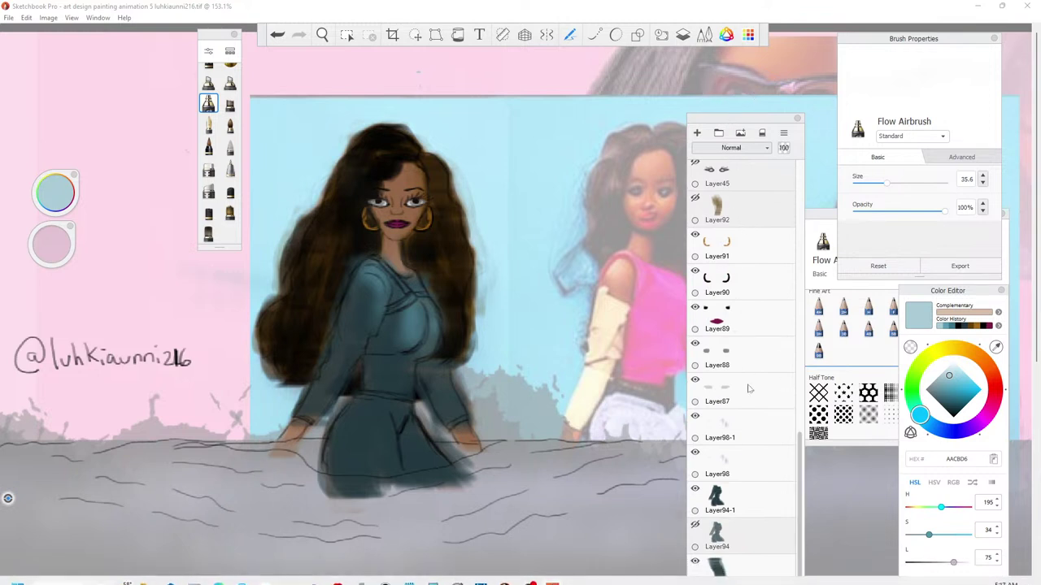
click(712, 118)
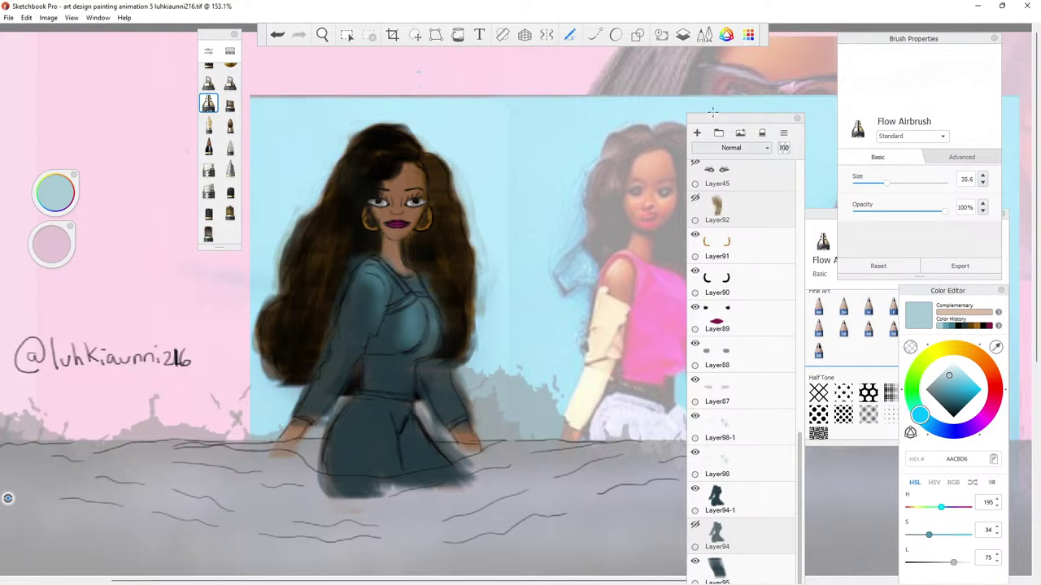
click(719, 114)
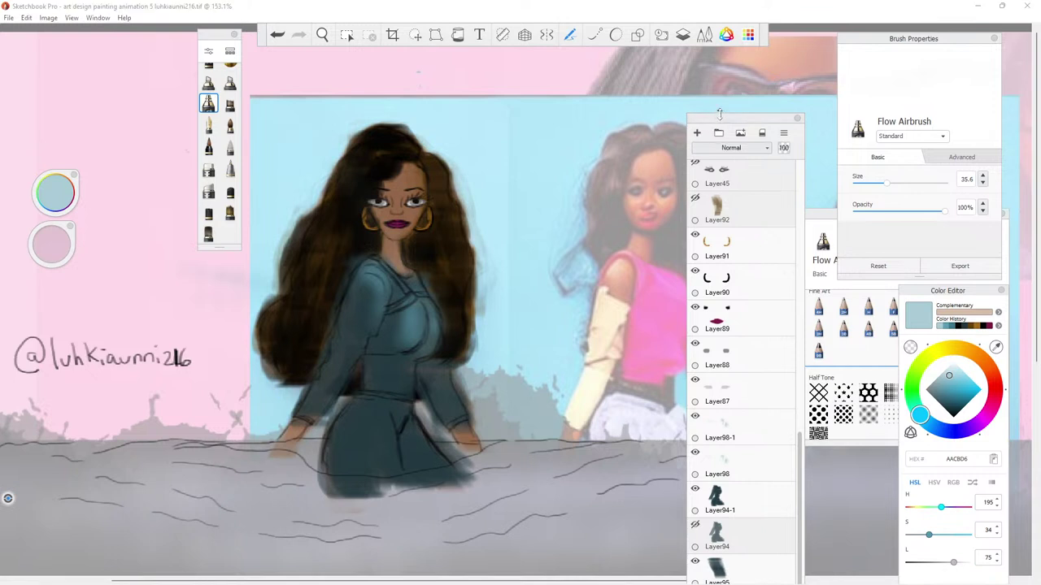
mouse_move(719, 113)
mouse_down()
mouse_move(743, 441)
mouse_move(750, 155)
mouse_move(736, 126)
mouse_move(749, 138)
mouse_move(740, 431)
mouse_move(710, 186)
mouse_move(721, 114)
mouse_move(737, 116)
mouse_up()
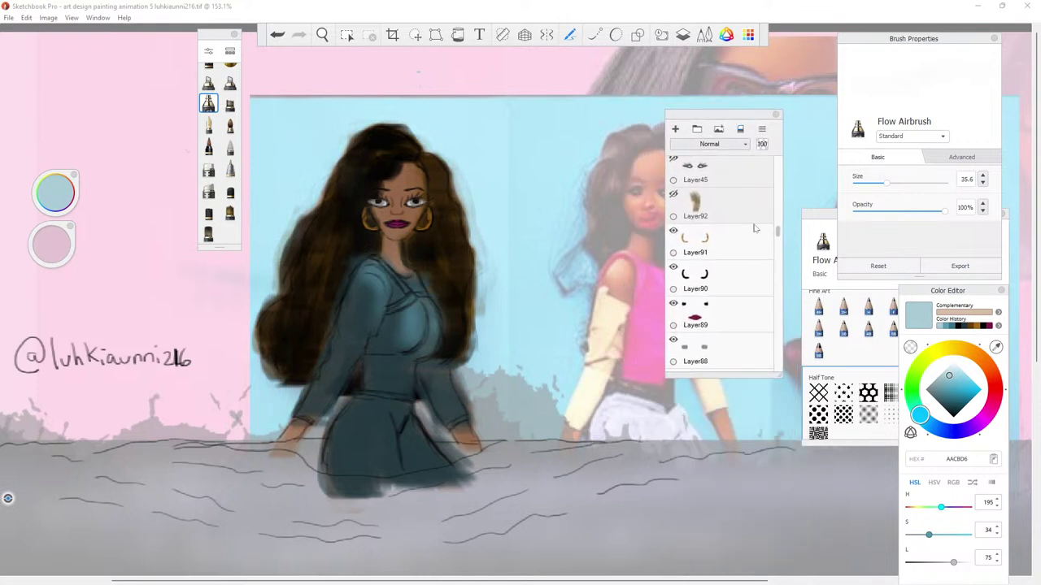
drag(776, 234, 778, 277)
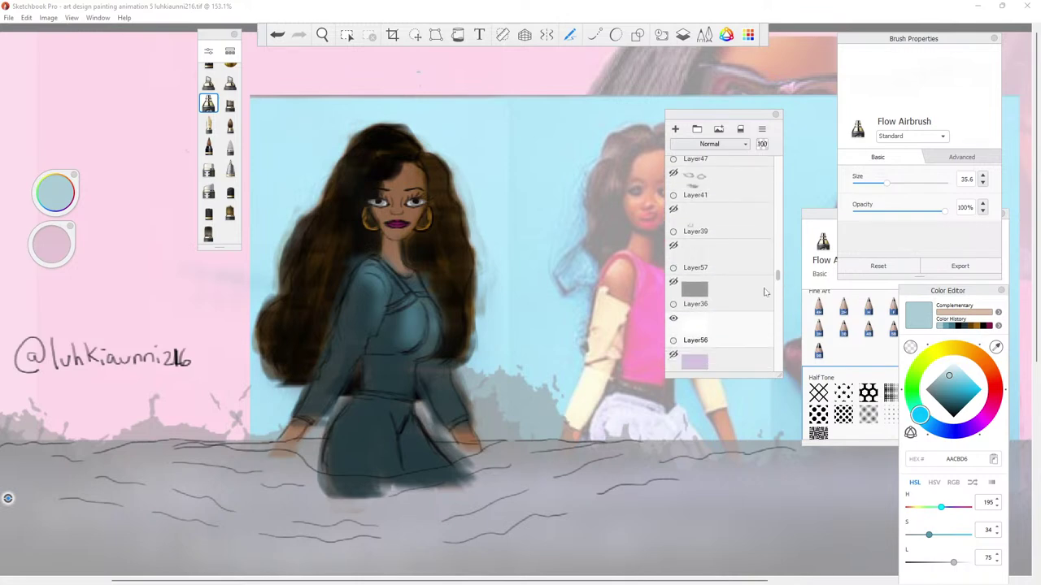
click(673, 318)
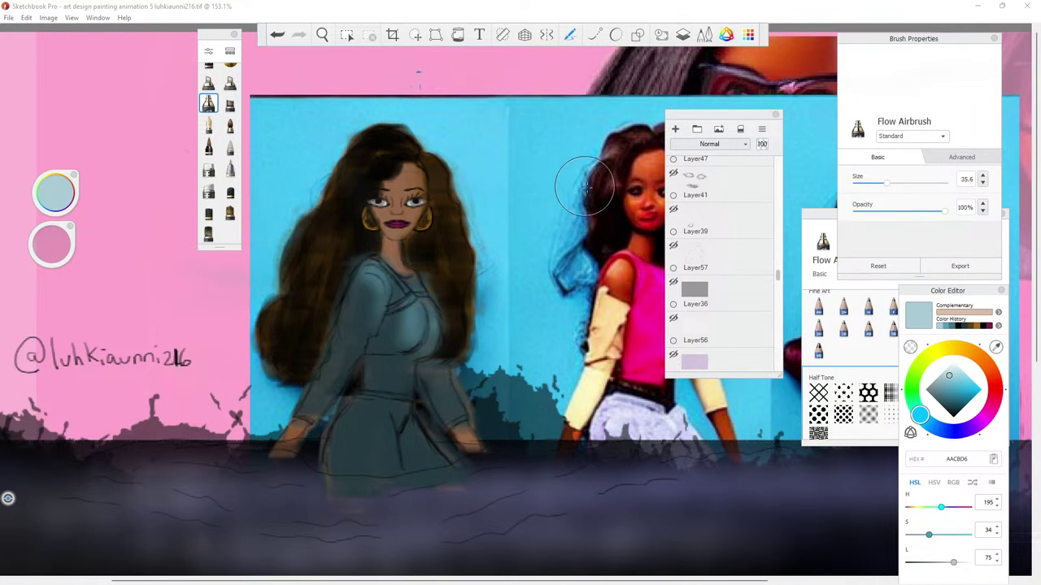
Try the grey Layer36 and the lilac Layer34 as backdrops behind the figure, hiding each again.
click(673, 283)
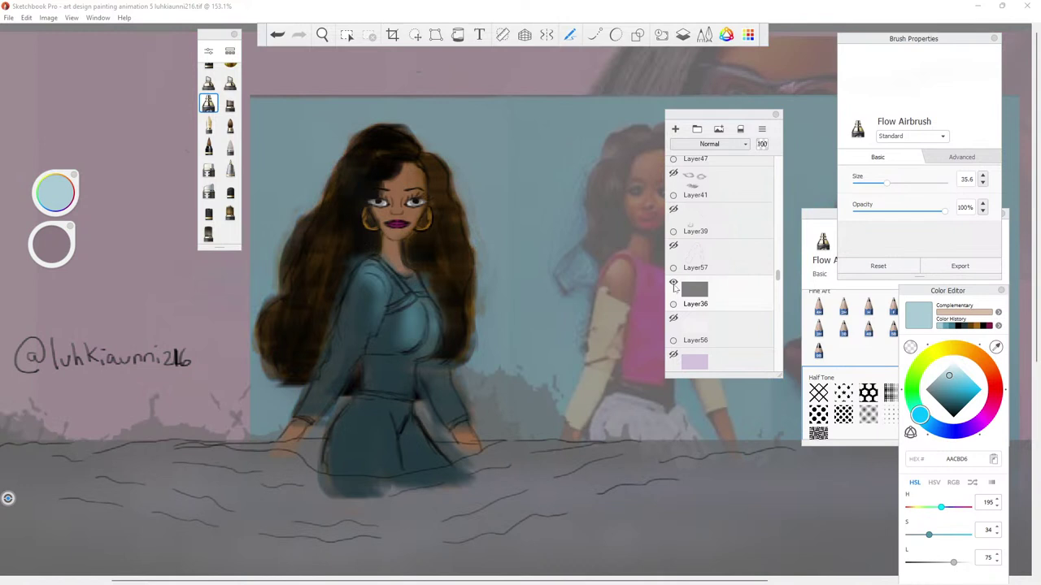
click(673, 285)
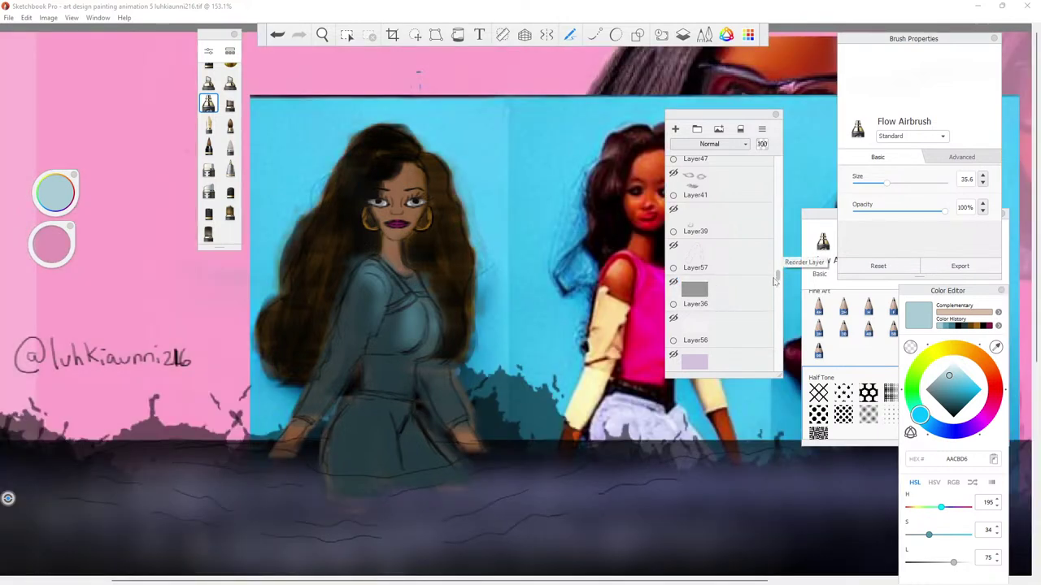
mouse_move(776, 279)
mouse_down()
mouse_move(779, 300)
mouse_move(781, 282)
mouse_up()
click(673, 280)
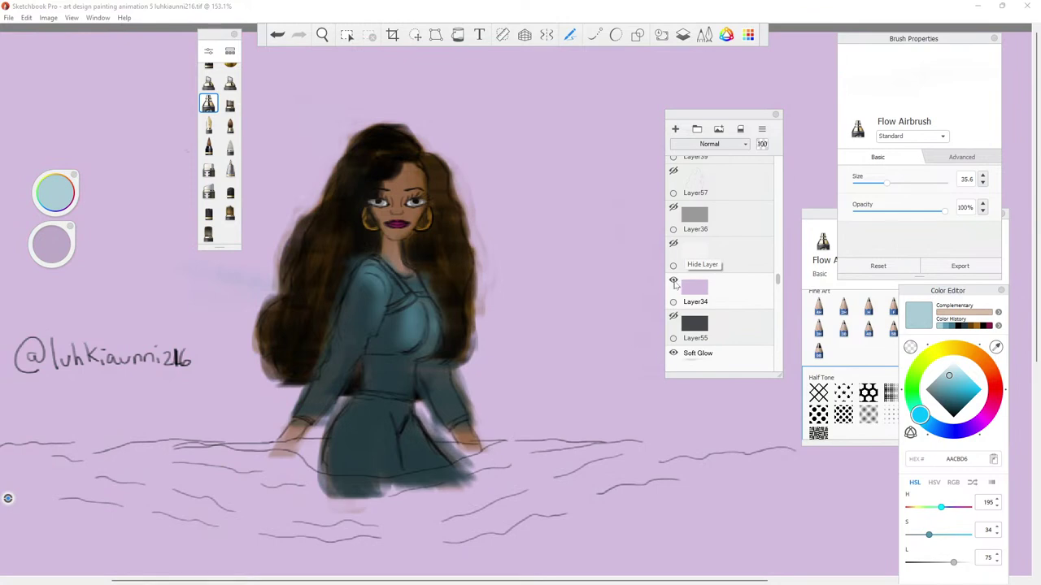
click(673, 281)
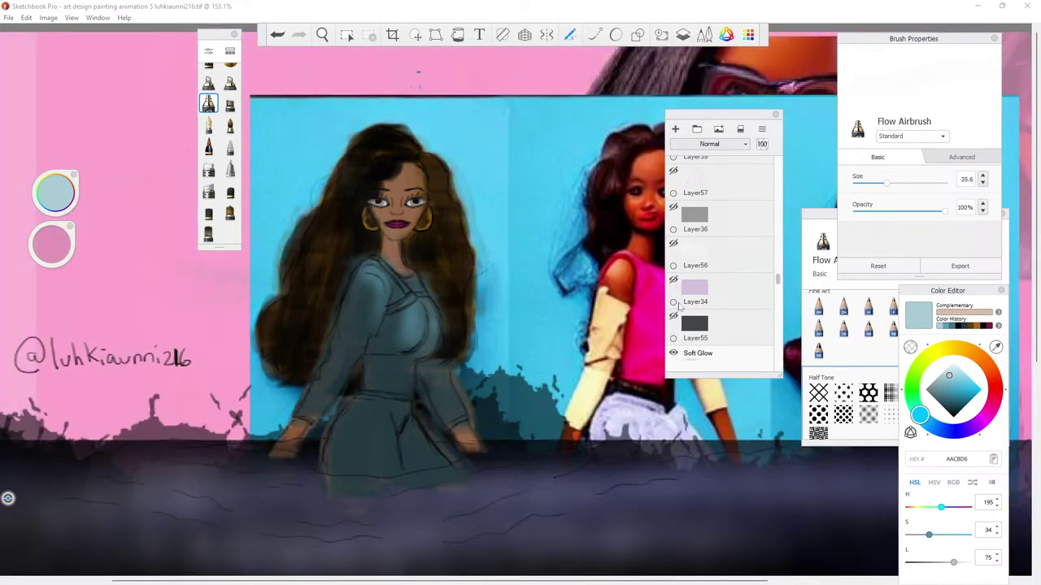
Show Layer55 as a black backdrop behind the figure and return to Layer99 in the layer stack.
click(673, 318)
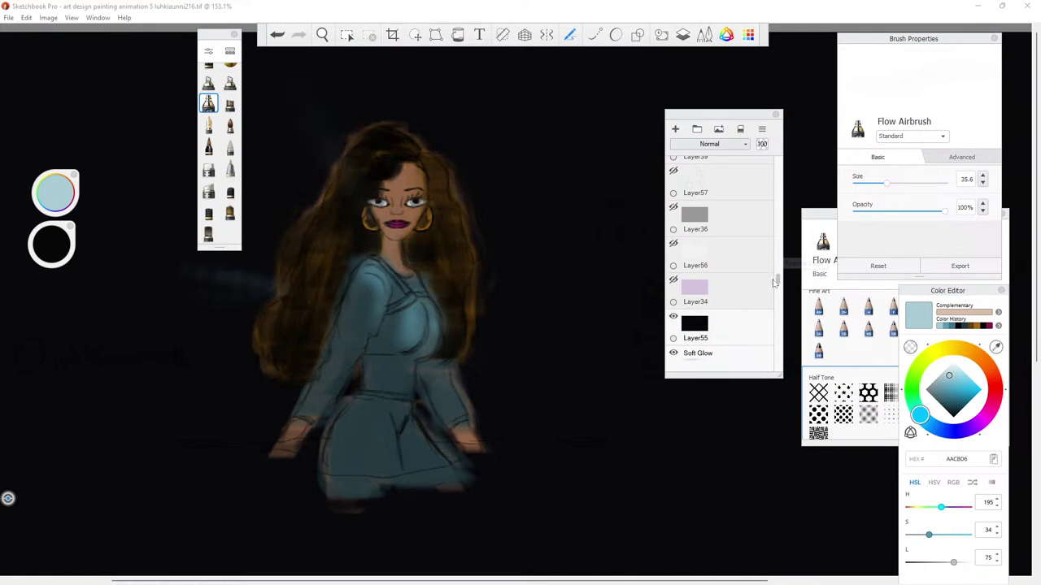
drag(774, 279, 756, 180)
scroll(756, 180, up, 5)
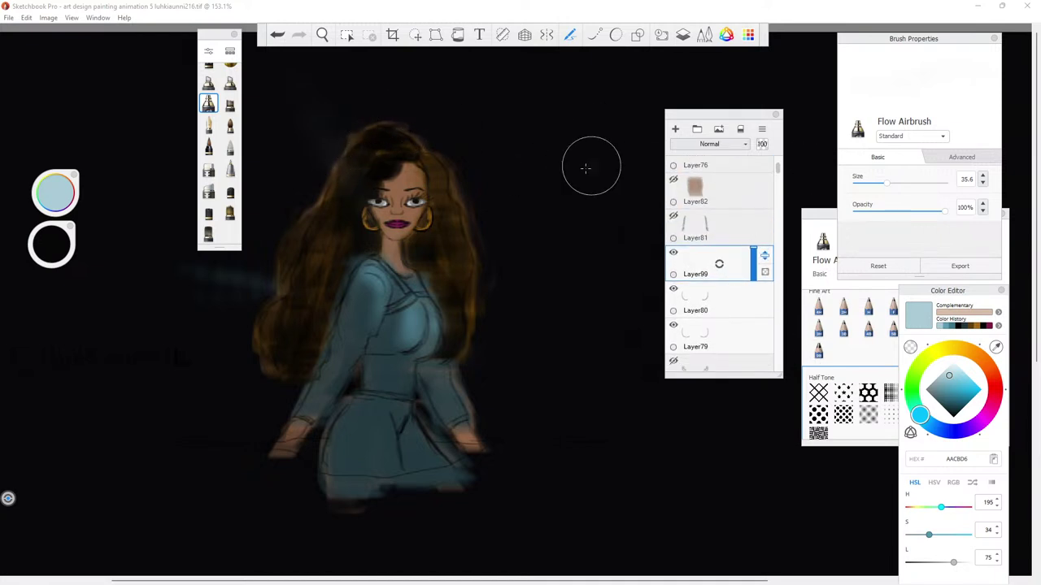
Try Glow and Color Dodge blending on Layer99 with the brush colour set to blue 5CBAD9.
click(689, 142)
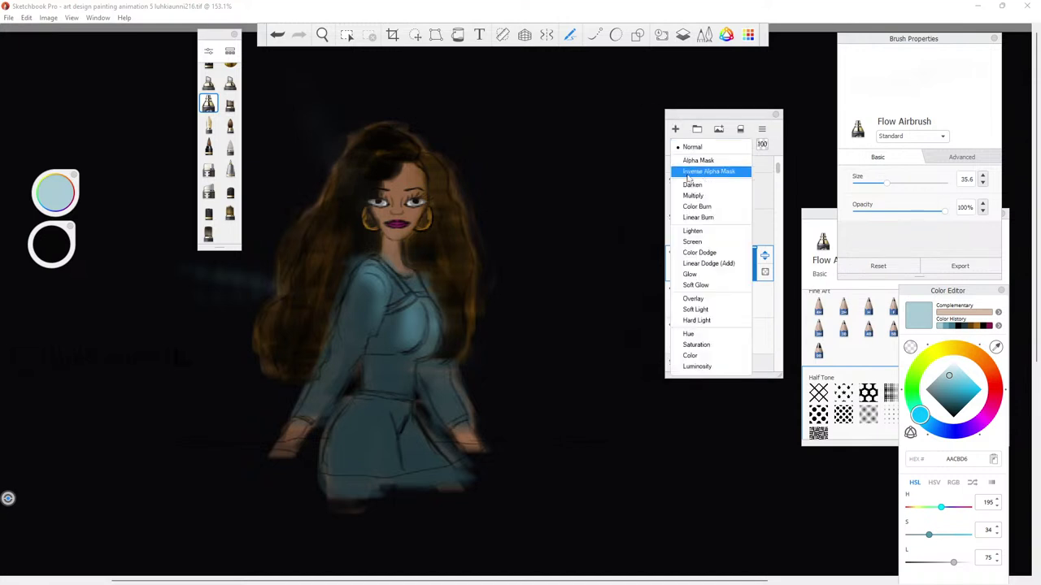
click(688, 275)
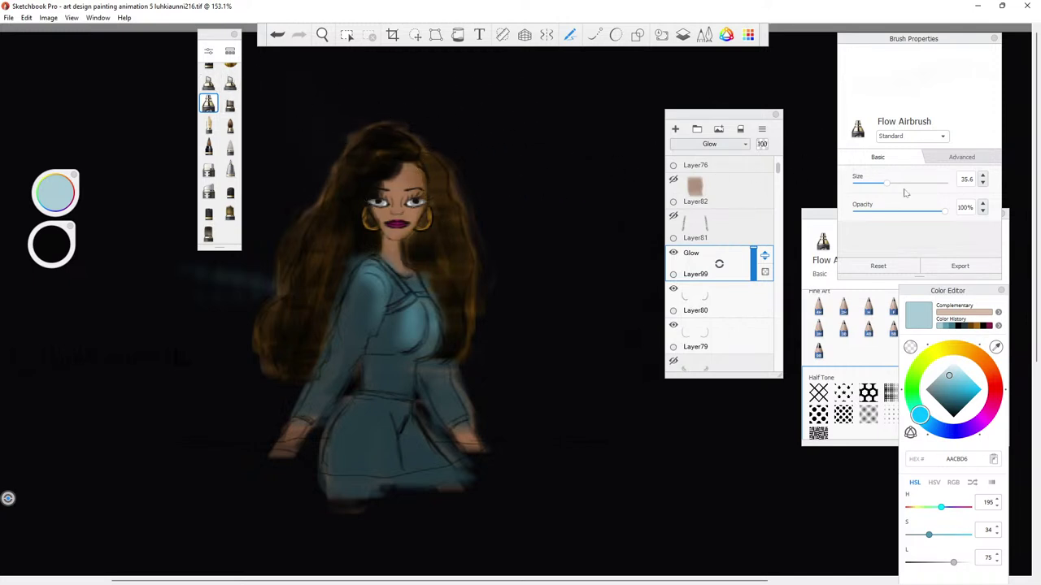
click(958, 383)
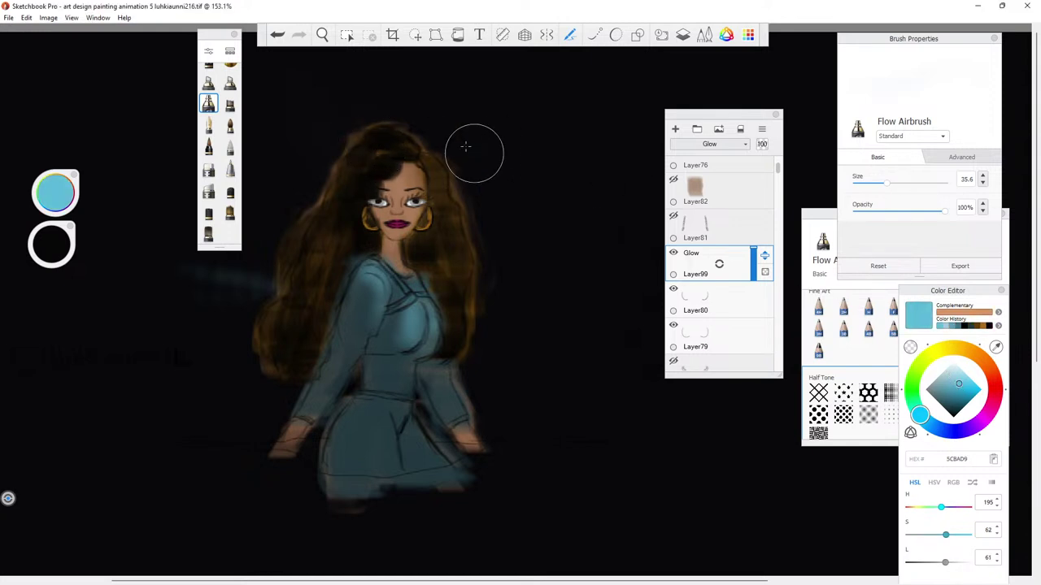
click(700, 143)
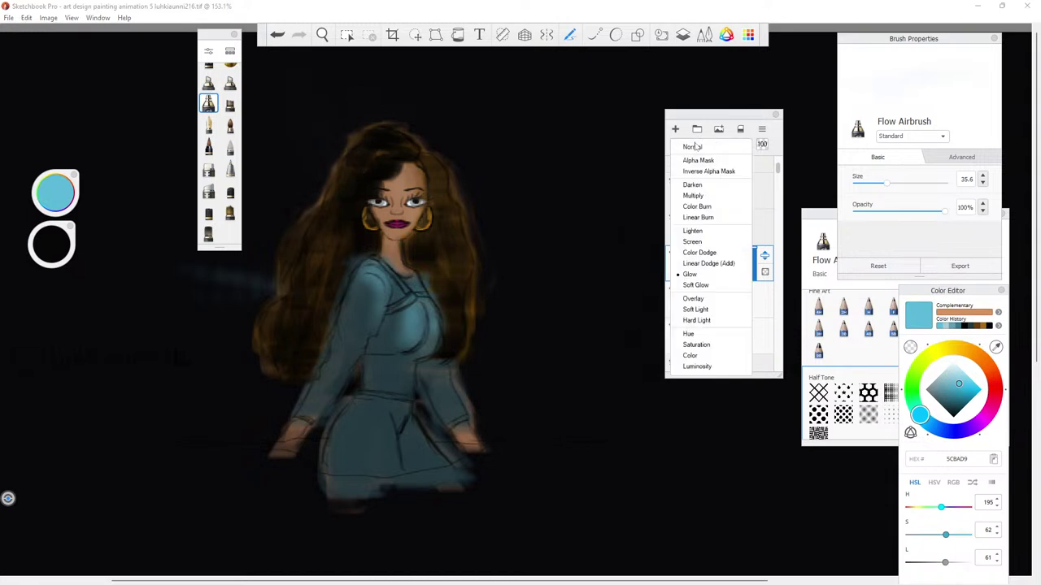
click(699, 252)
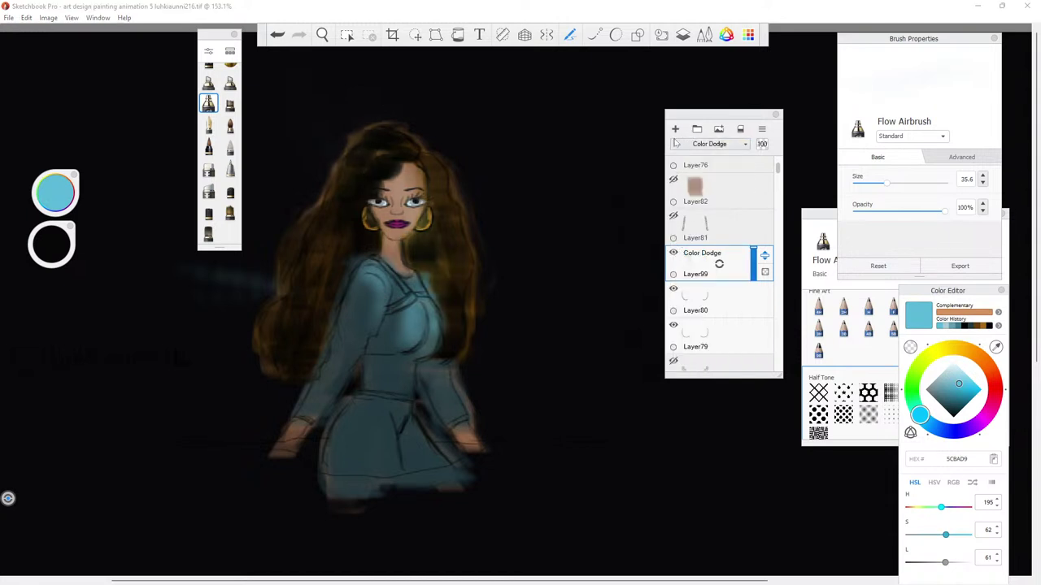
Airbrush a blue glow over the head and hair on Layer99 in Soft Glow mode at size 46.8, and hide the layer.
click(674, 143)
click(696, 286)
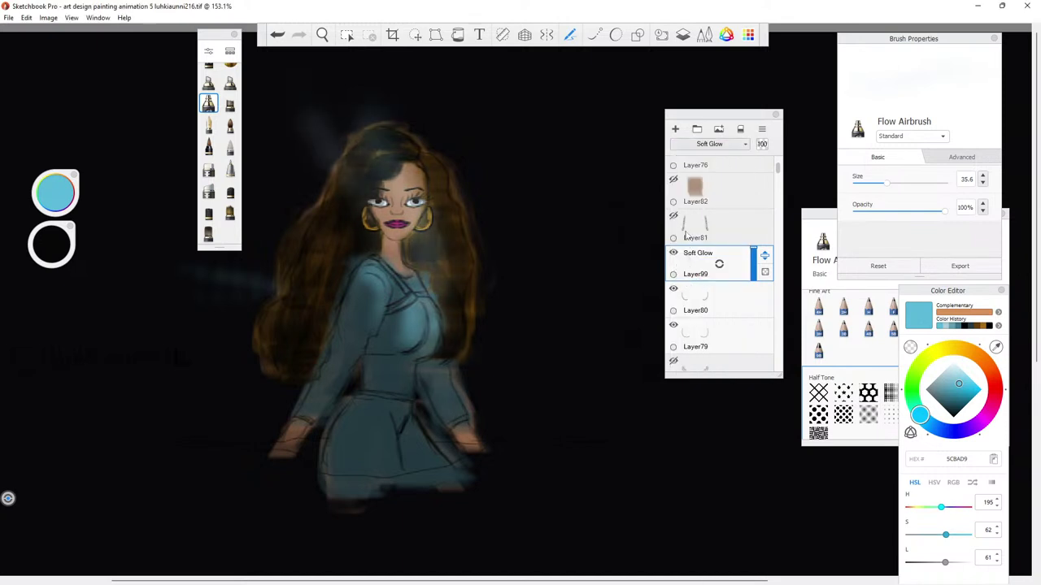
click(891, 182)
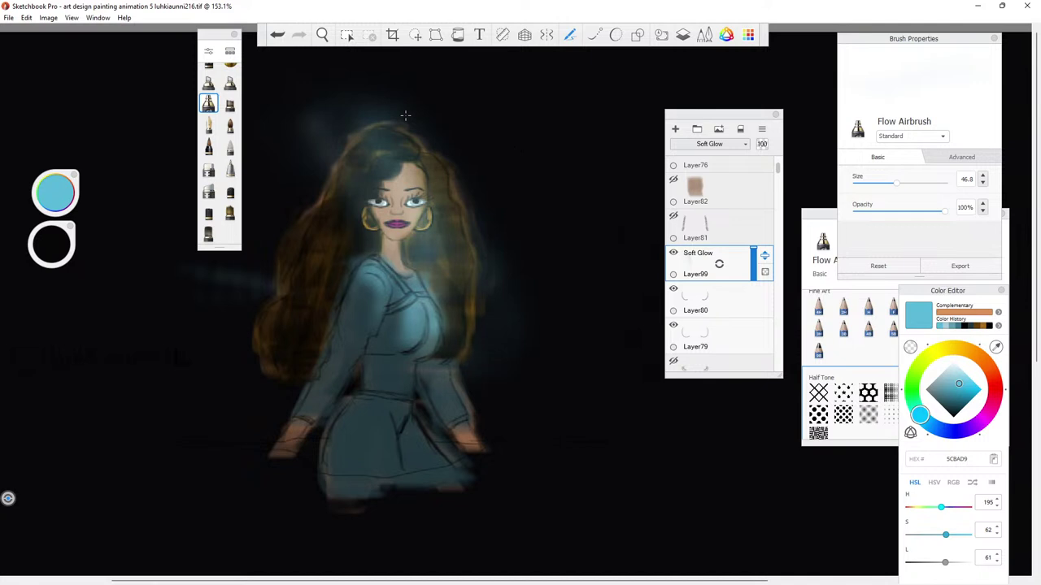
click(673, 253)
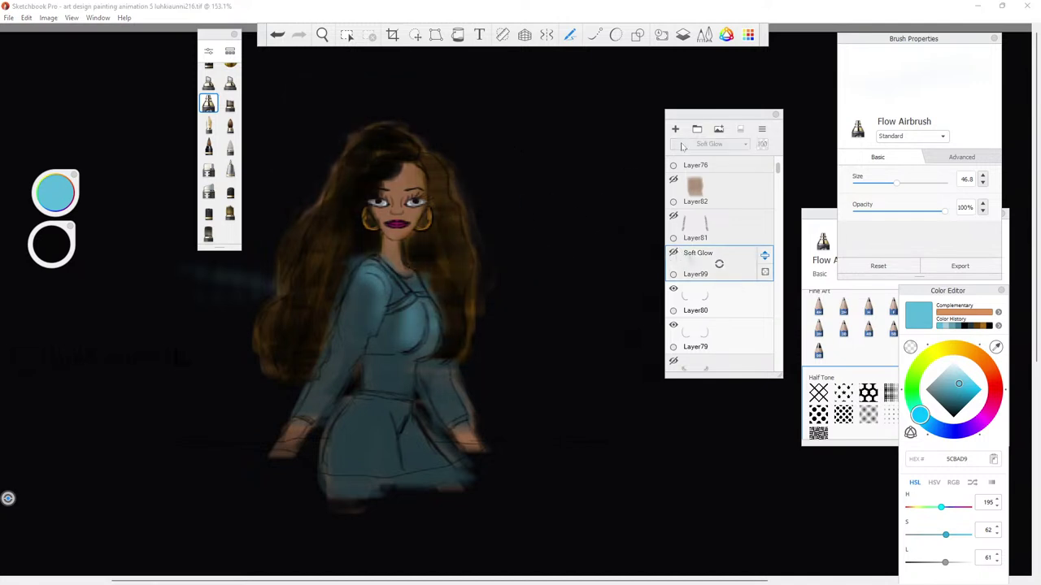
On a new layer above Layer99, airbrush golden-orange D9901C light over the hair, torso and skirt, and duplicate that layer.
click(675, 128)
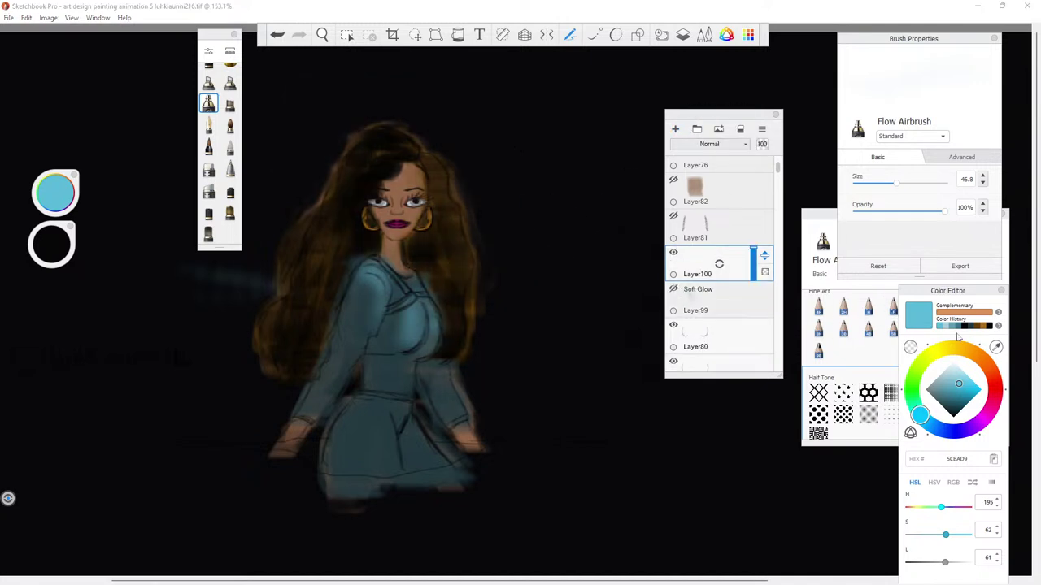
click(969, 355)
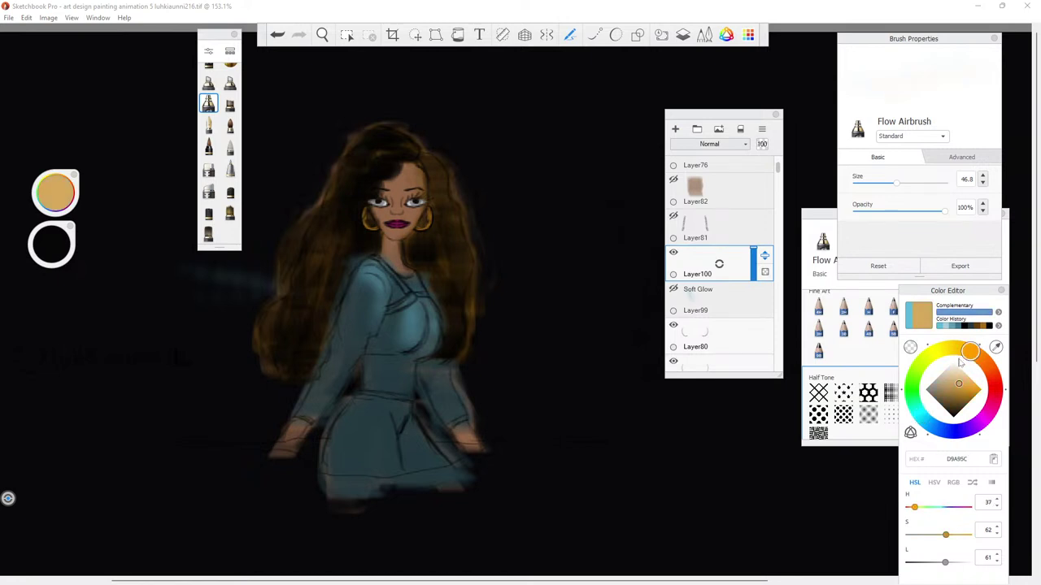
click(968, 391)
mouse_move(387, 145)
mouse_down()
mouse_move(367, 129)
mouse_move(400, 114)
mouse_move(420, 146)
mouse_move(406, 167)
mouse_move(387, 130)
mouse_move(407, 180)
mouse_up()
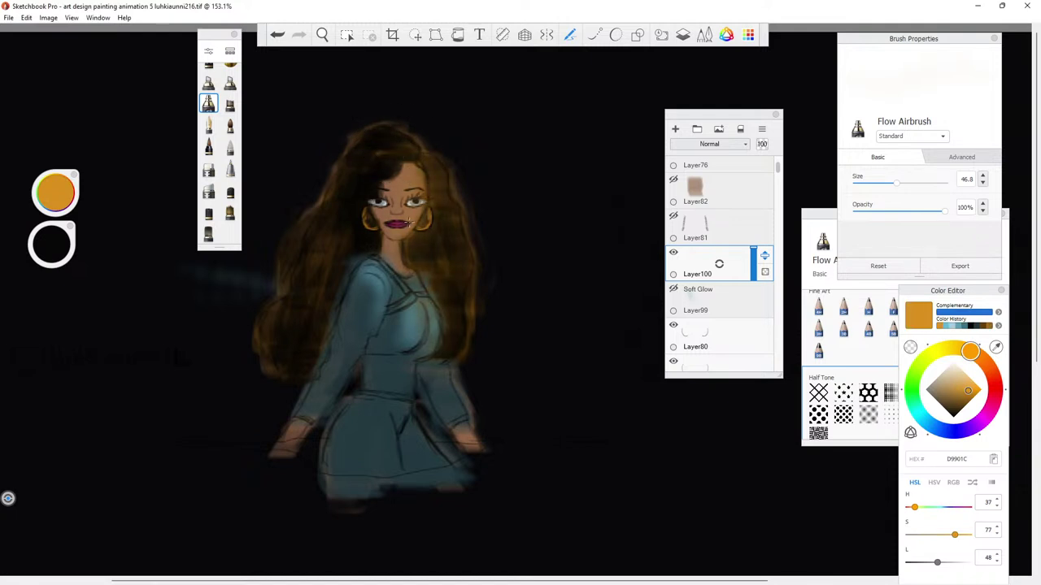
mouse_move(419, 276)
mouse_down()
mouse_move(445, 351)
mouse_move(426, 325)
mouse_move(430, 422)
mouse_up()
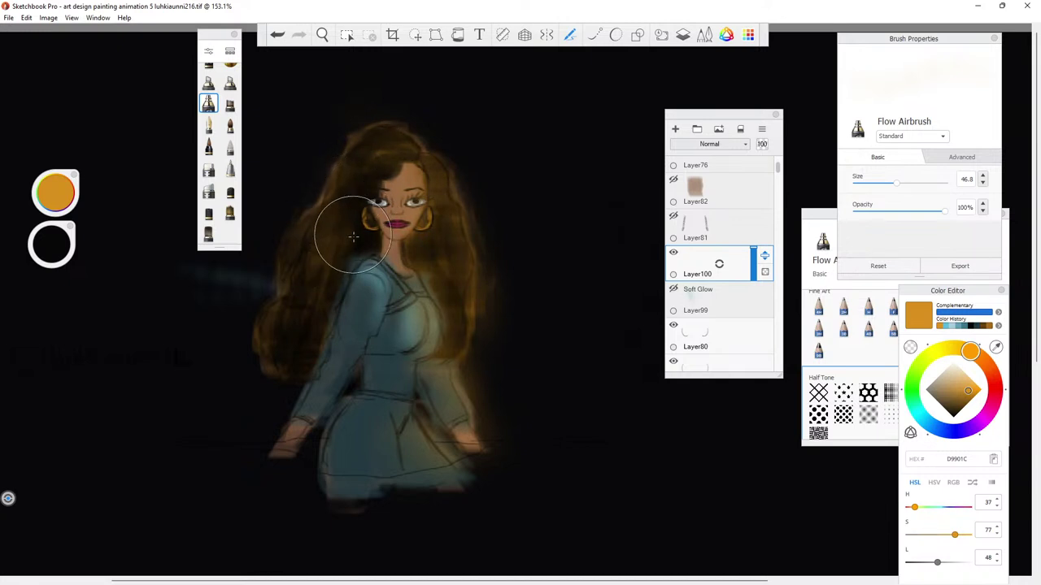
click(689, 279)
click(678, 244)
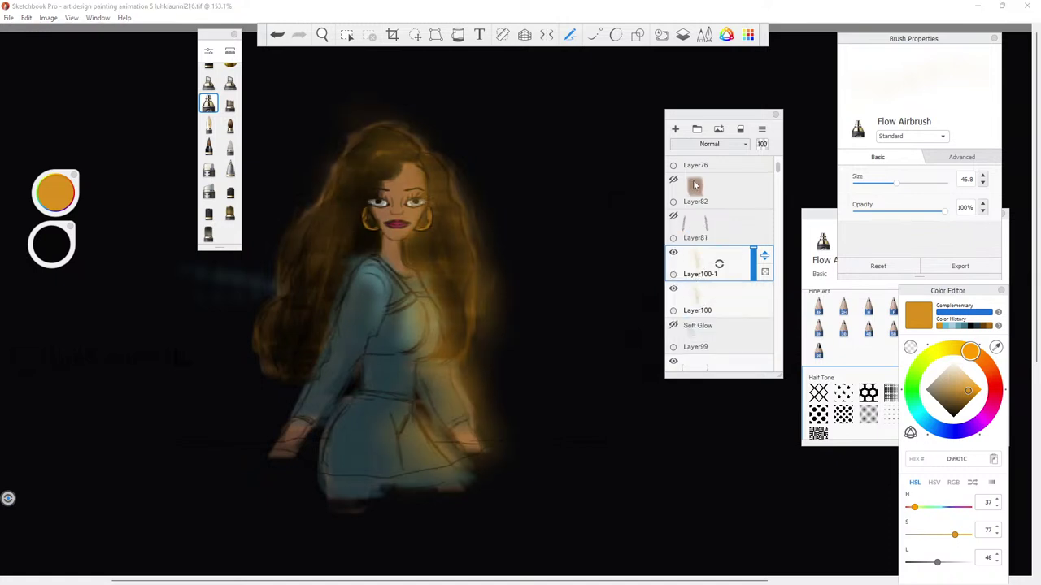
Try the Glow and Soft Glow blend modes on Layer100-1.
click(687, 144)
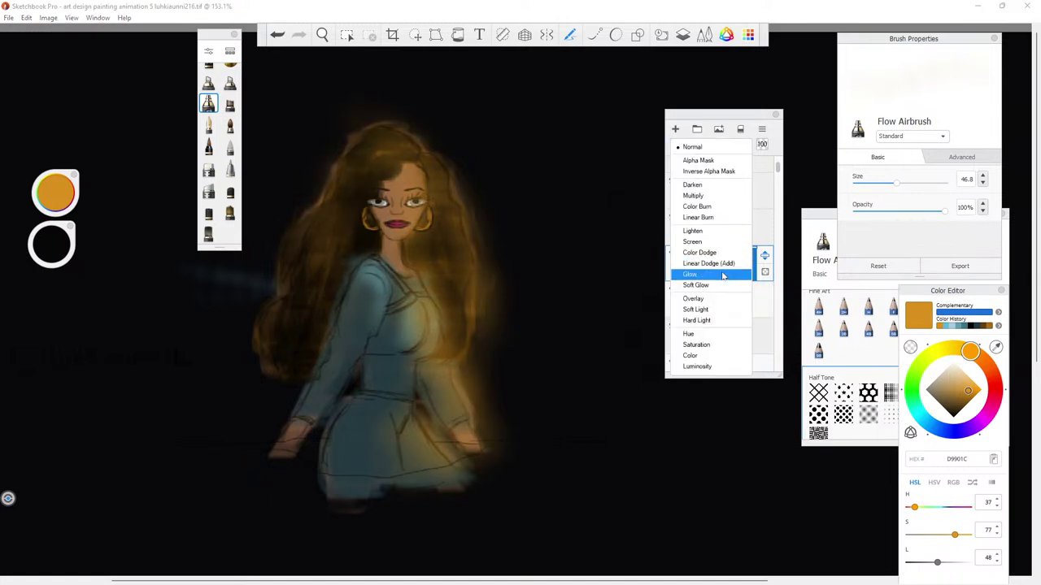
click(690, 274)
click(696, 147)
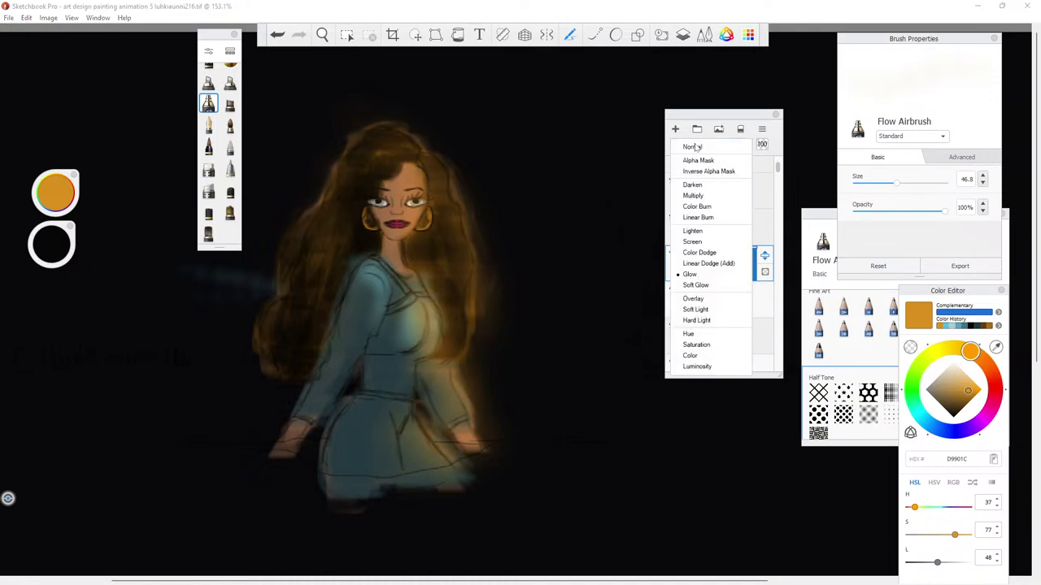
click(713, 286)
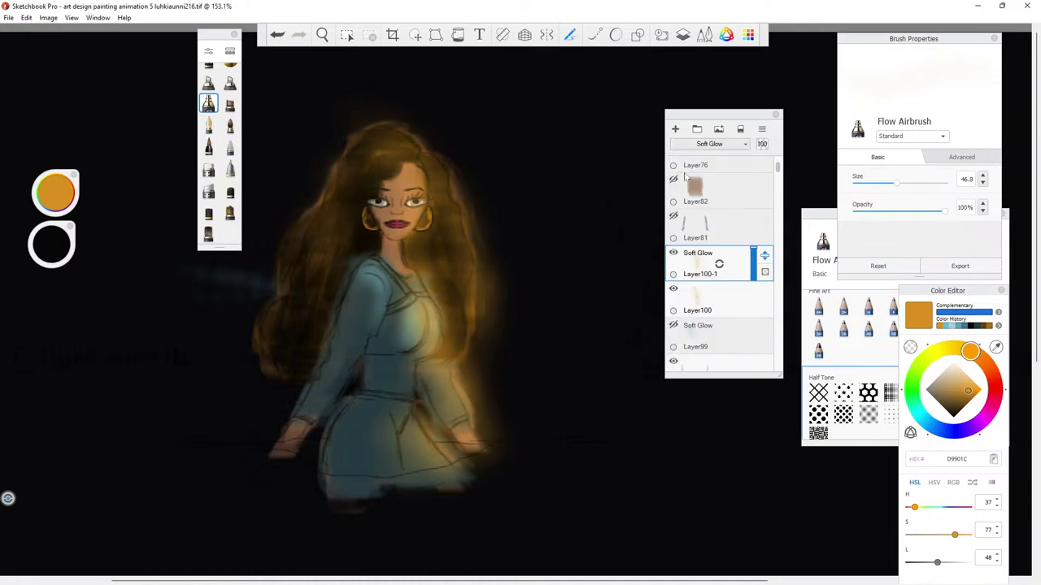
Lower Layer100's opacity to 55% and try the Color Dodge blend mode on Layer100-1.
click(752, 301)
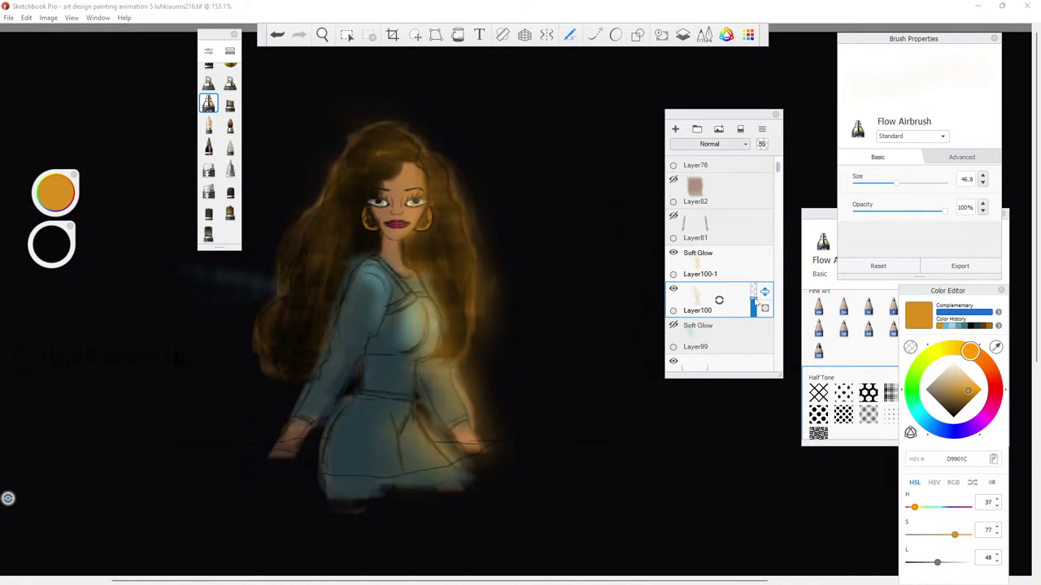
click(752, 268)
click(699, 143)
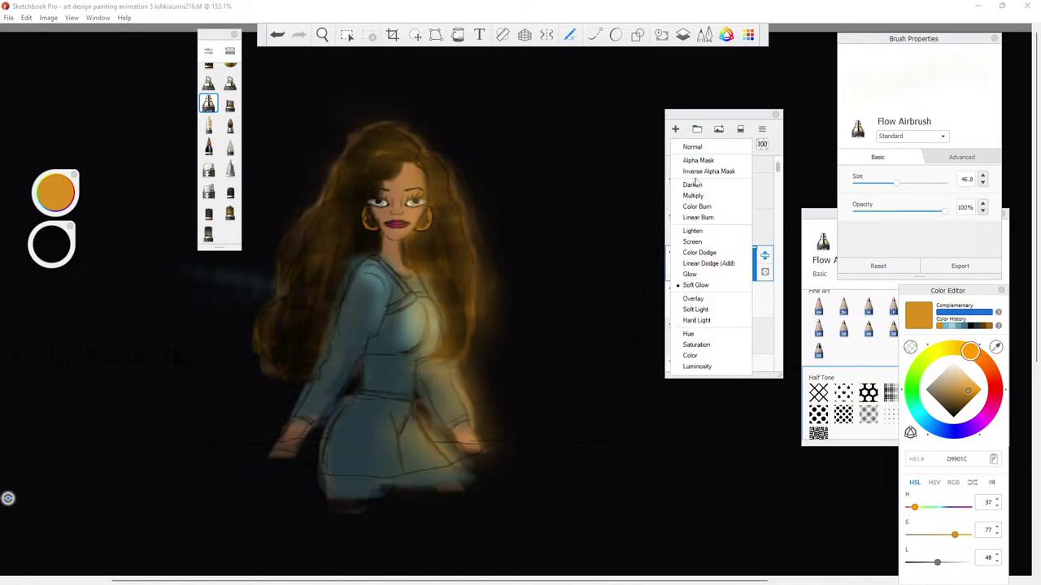
click(699, 252)
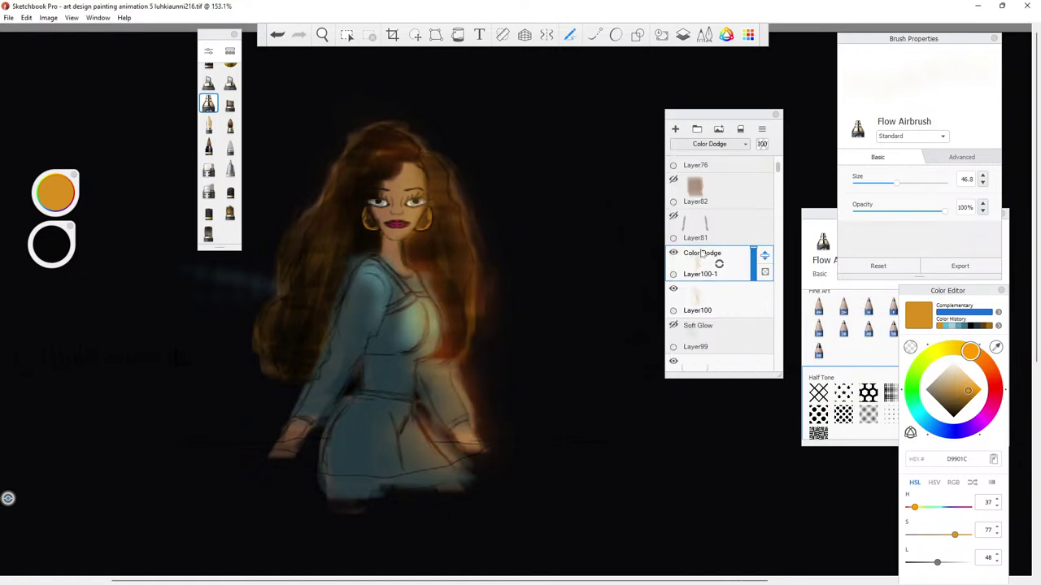
Try the Overlay, Lighten, Soft Light and Multiply blend modes in turn on Layer100-1.
click(687, 148)
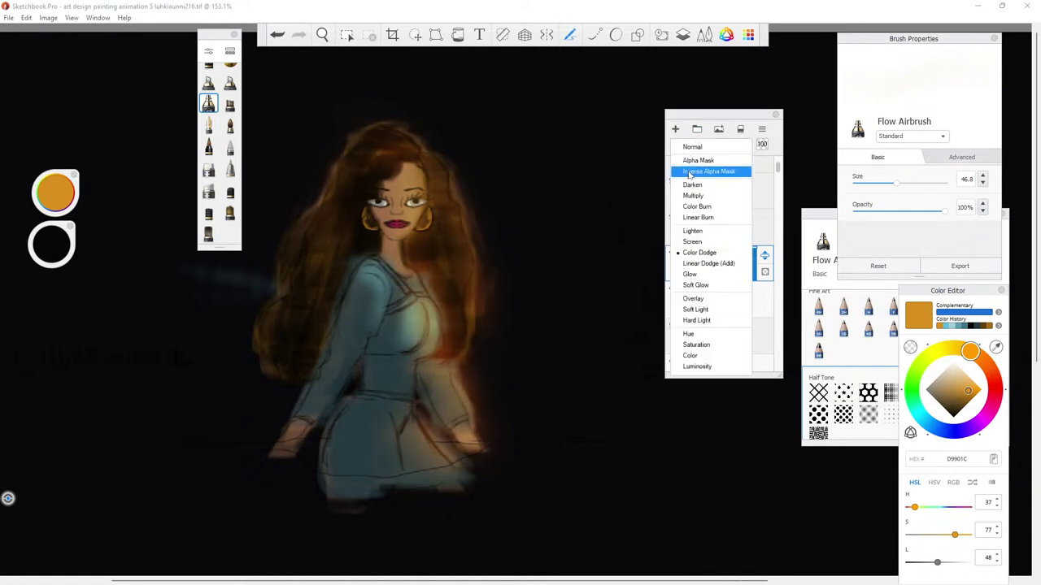
click(691, 299)
click(687, 147)
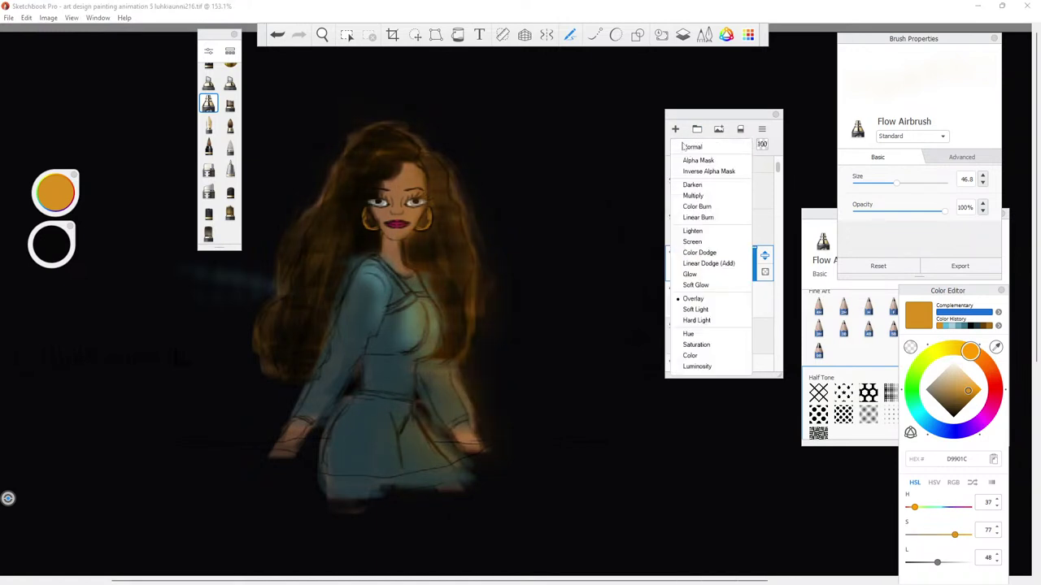
click(692, 231)
click(684, 144)
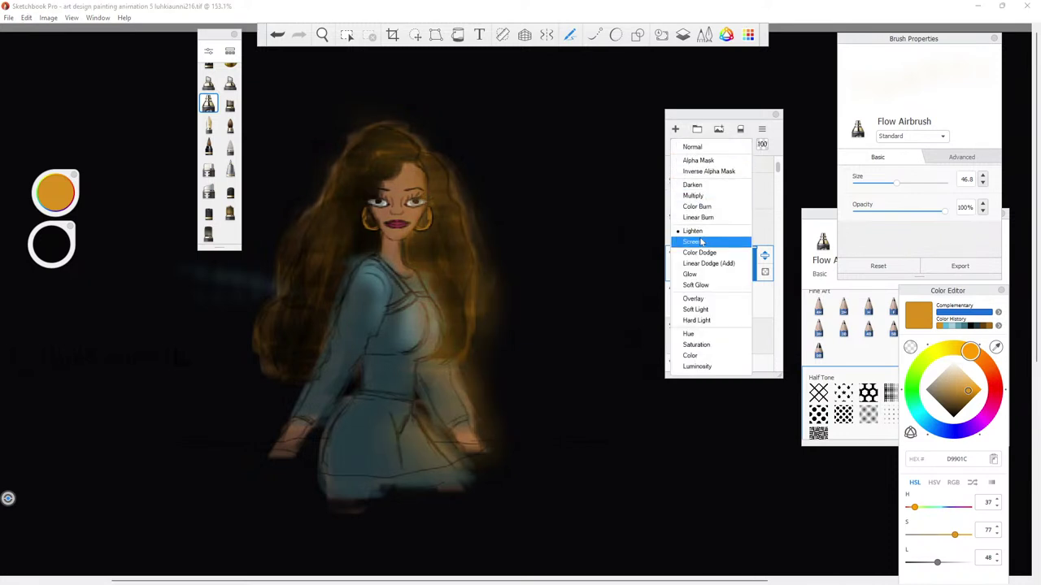
click(696, 309)
click(684, 144)
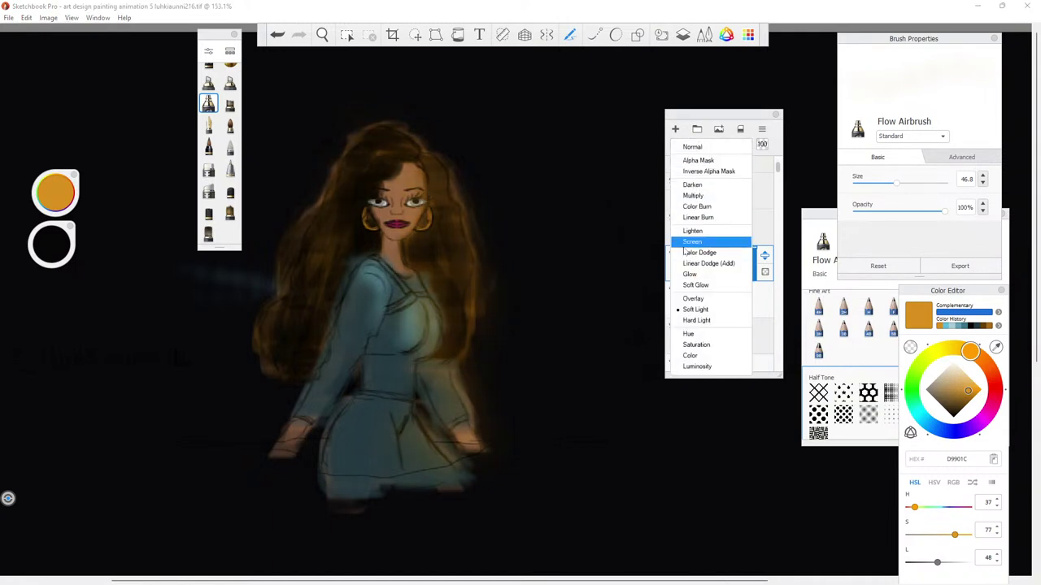
click(689, 195)
Set Layer100-1 to the Glow blend mode and raise Layer100's opacity to 100%.
click(689, 142)
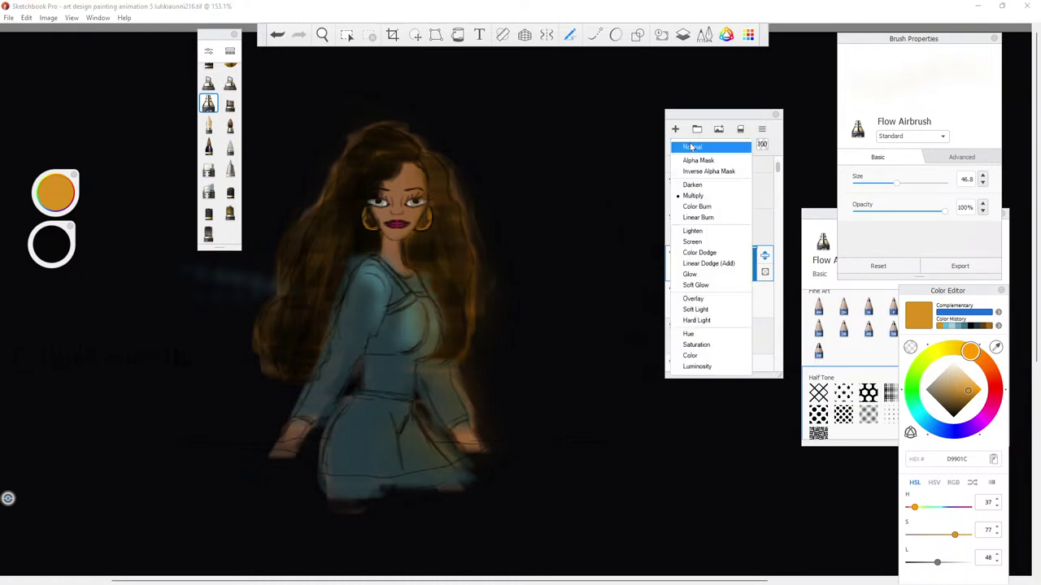
click(689, 274)
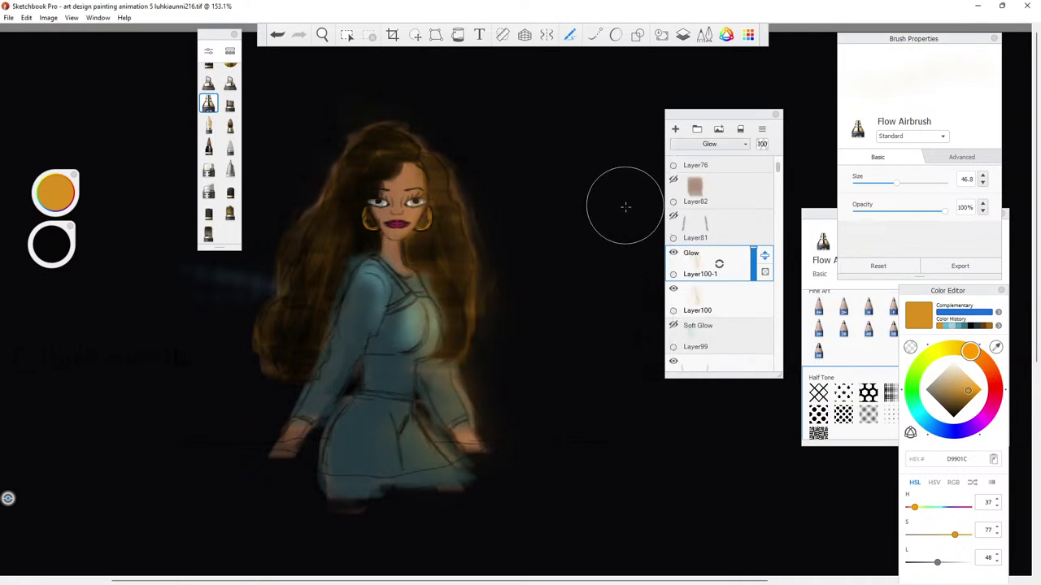
click(737, 302)
drag(753, 303, 752, 273)
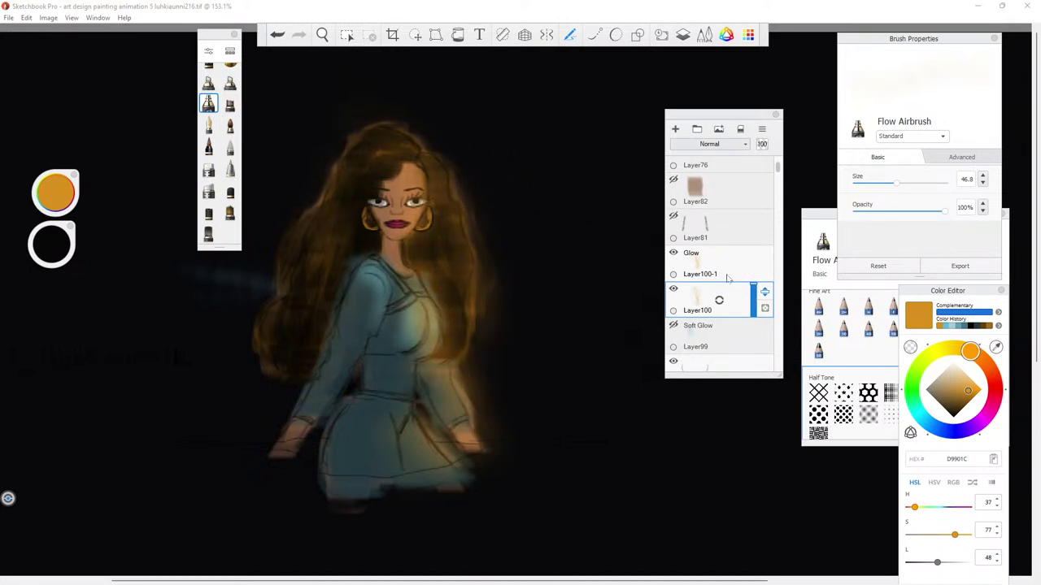
Duplicate the Glow layer Layer100-1 and lower the original's opacity to 47%.
click(723, 278)
drag(712, 273, 693, 264)
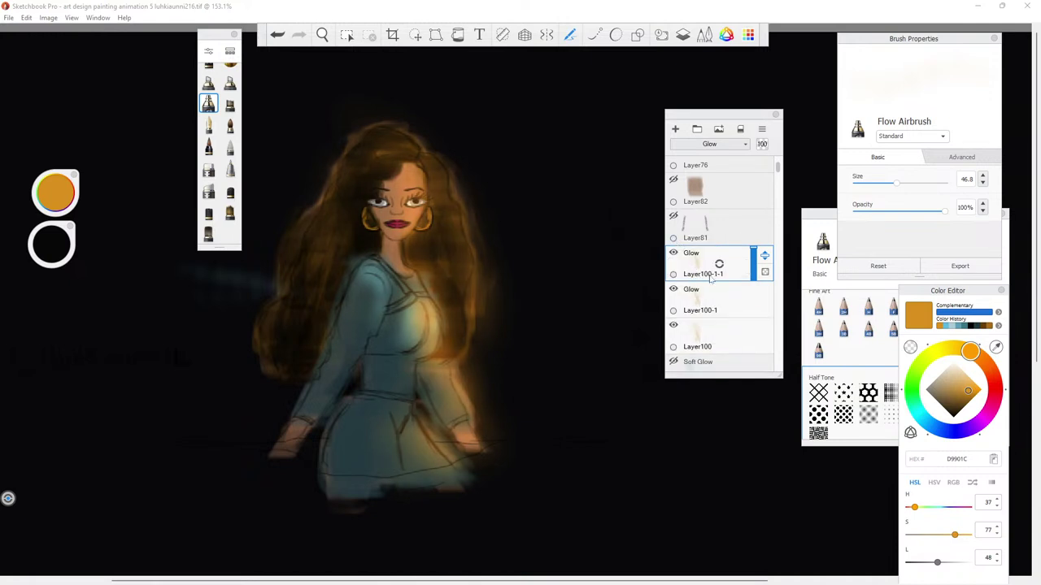
click(757, 293)
drag(753, 305, 740, 269)
click(743, 266)
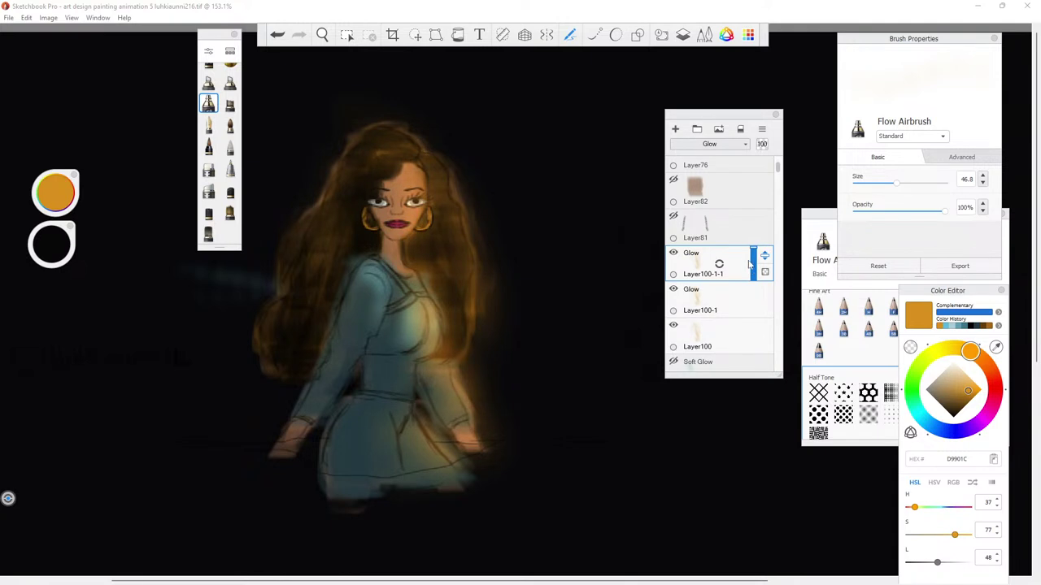
click(739, 309)
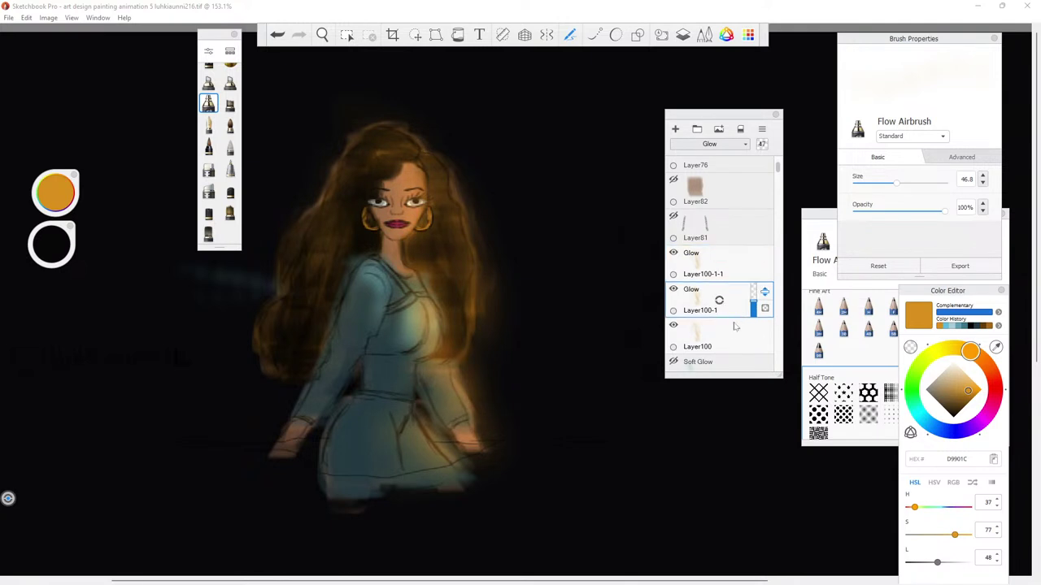
Duplicate Layer100, keeping the copy directly below the two Glow layers.
click(736, 342)
click(729, 345)
click(740, 309)
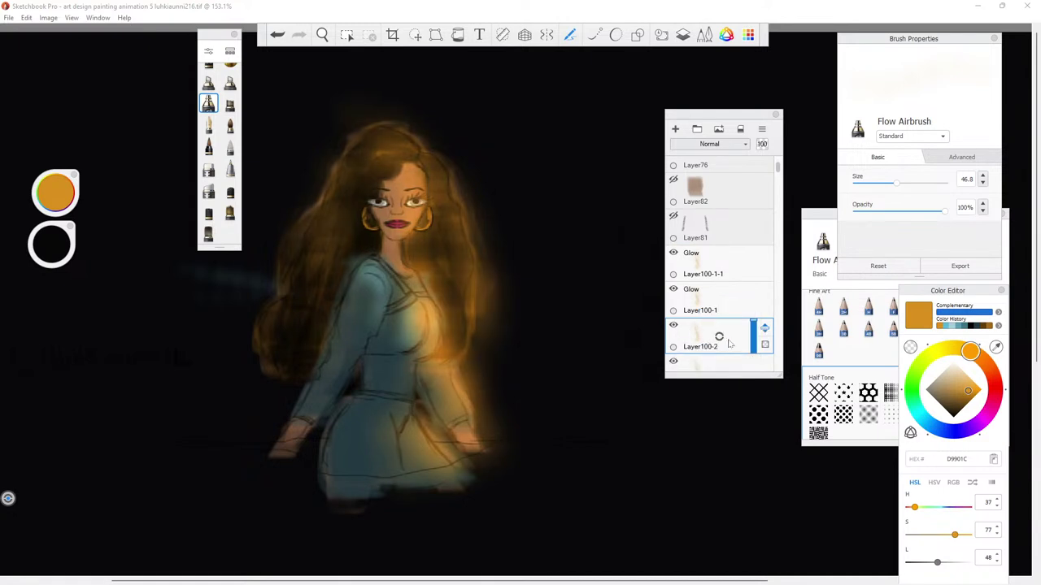
Compare the Multiply, Normal and Glow blend modes on Layer100-2.
click(682, 147)
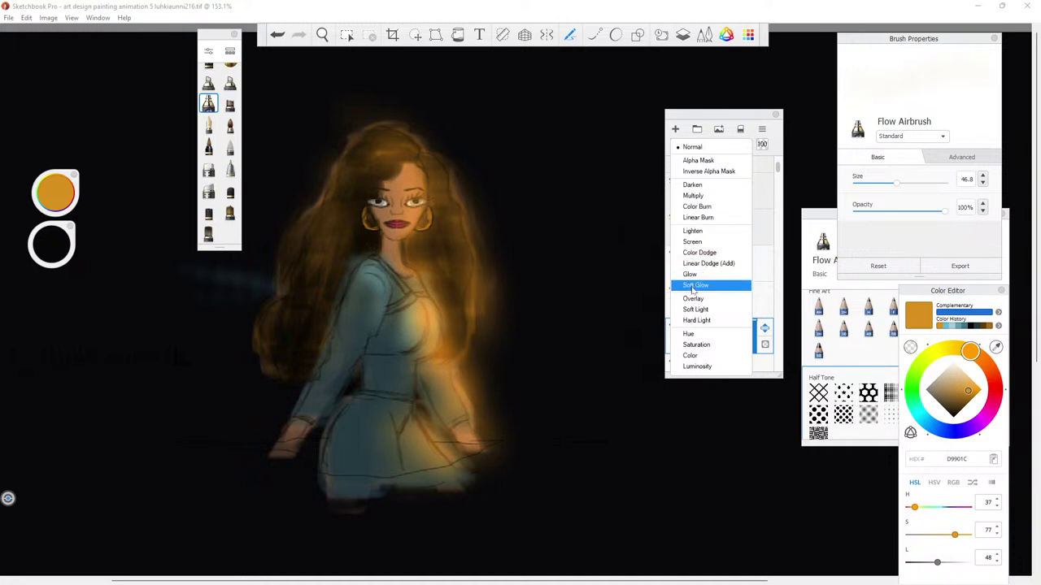
click(687, 196)
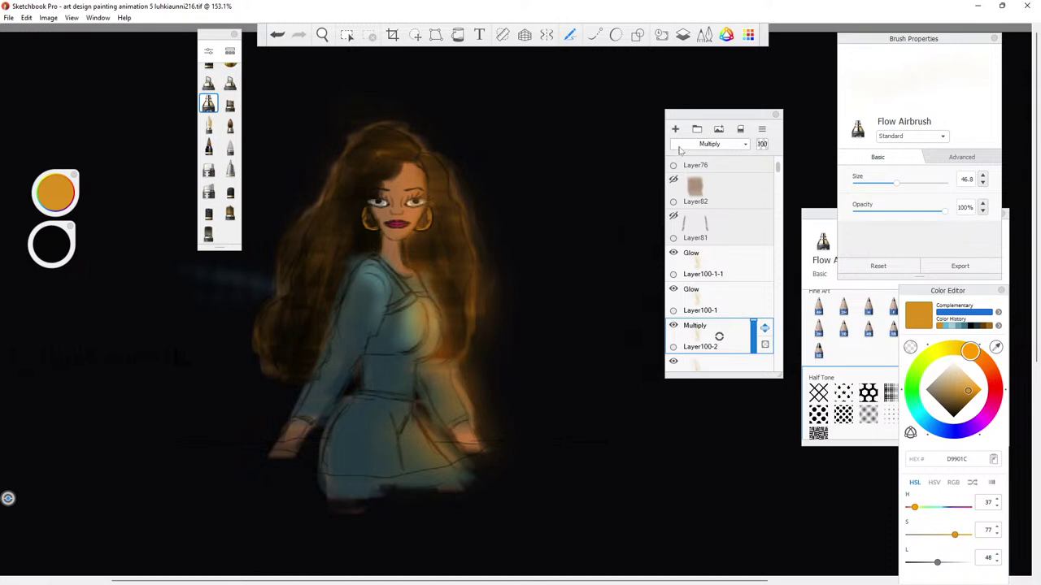
click(681, 147)
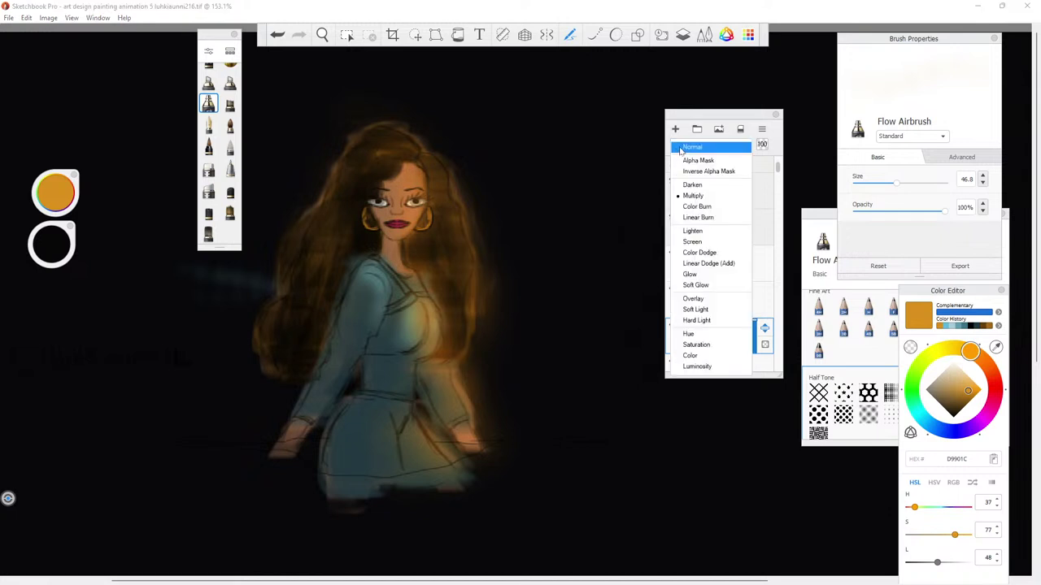
click(683, 148)
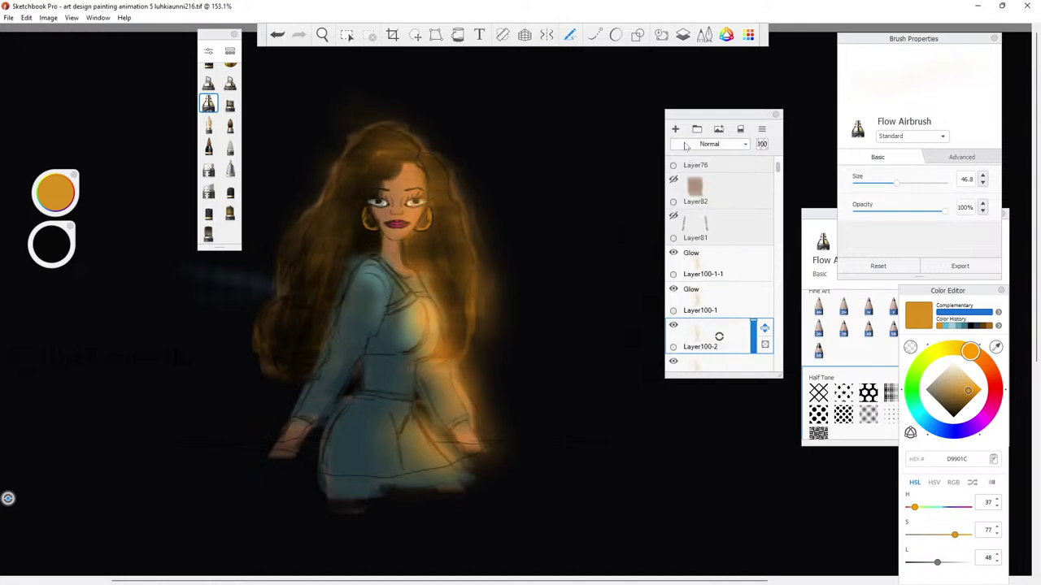
click(685, 144)
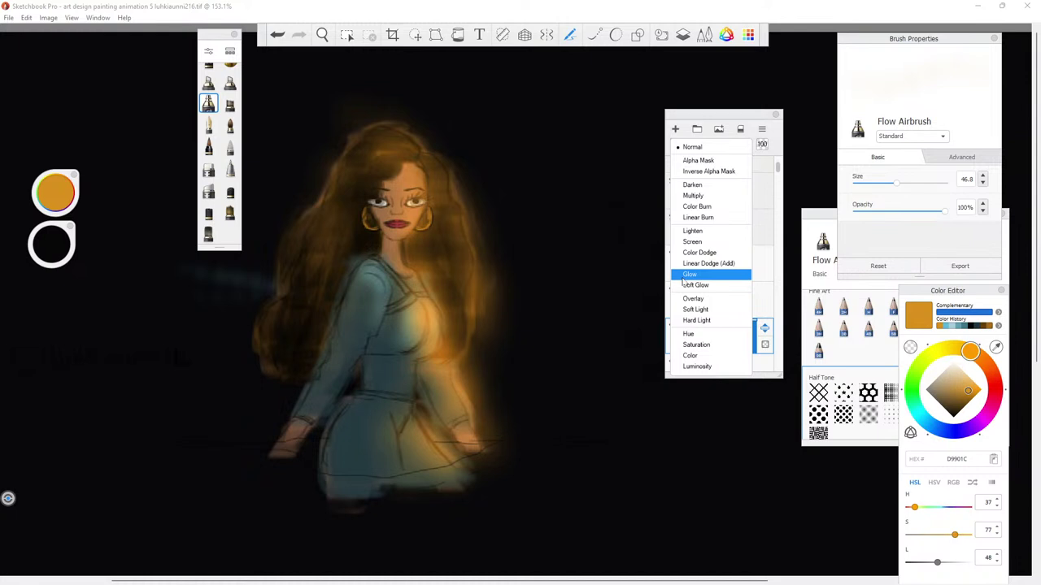
click(687, 275)
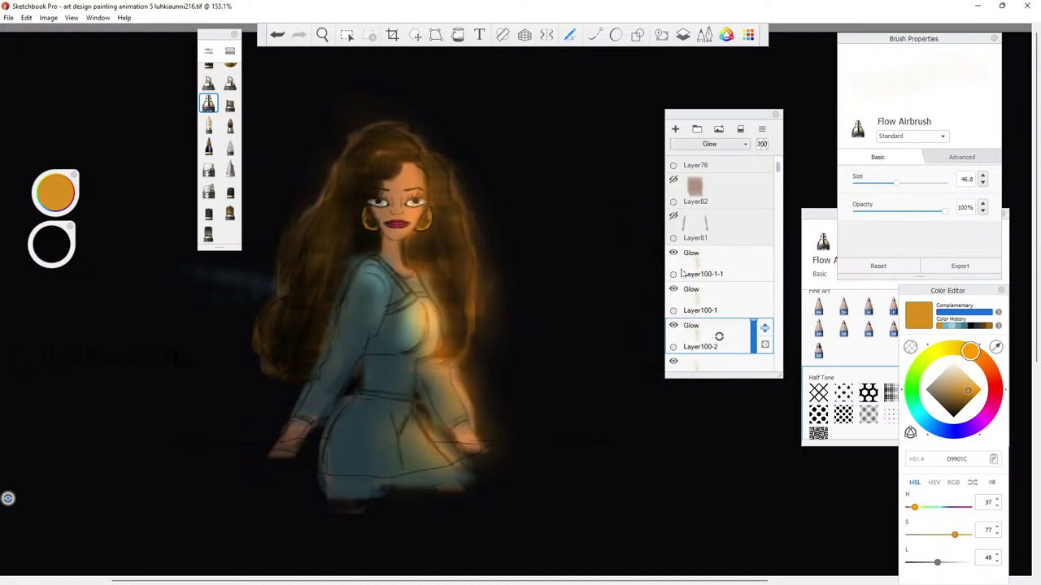
Try the Alpha Mask and Multiply blend modes on Layer100-2.
click(686, 147)
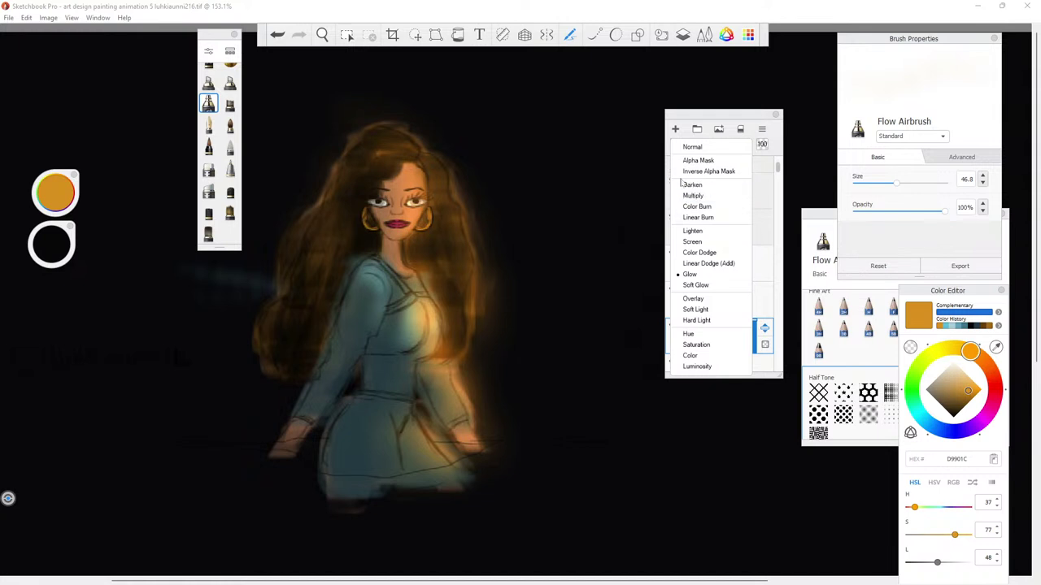
click(686, 160)
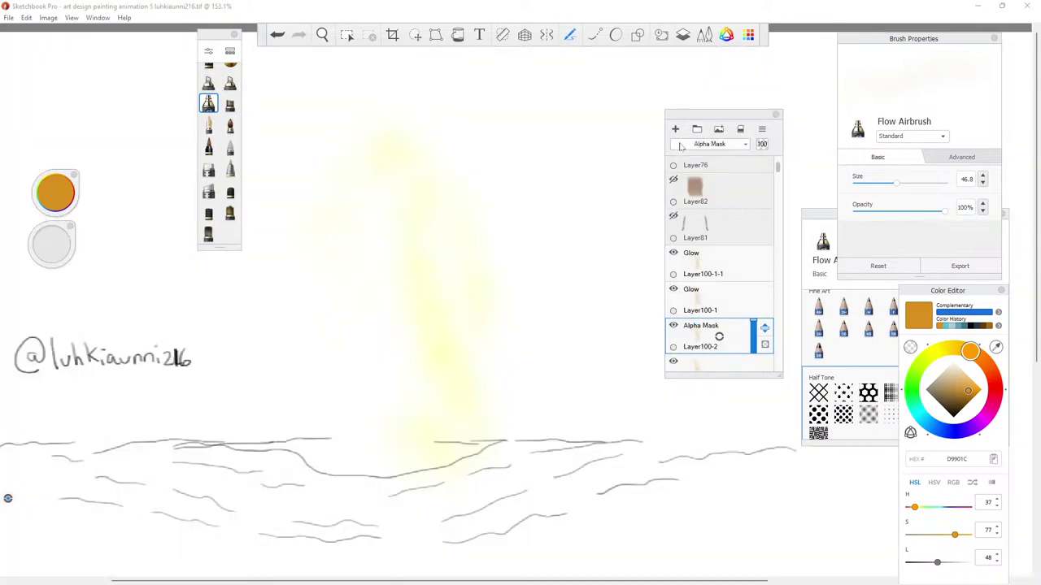
click(679, 145)
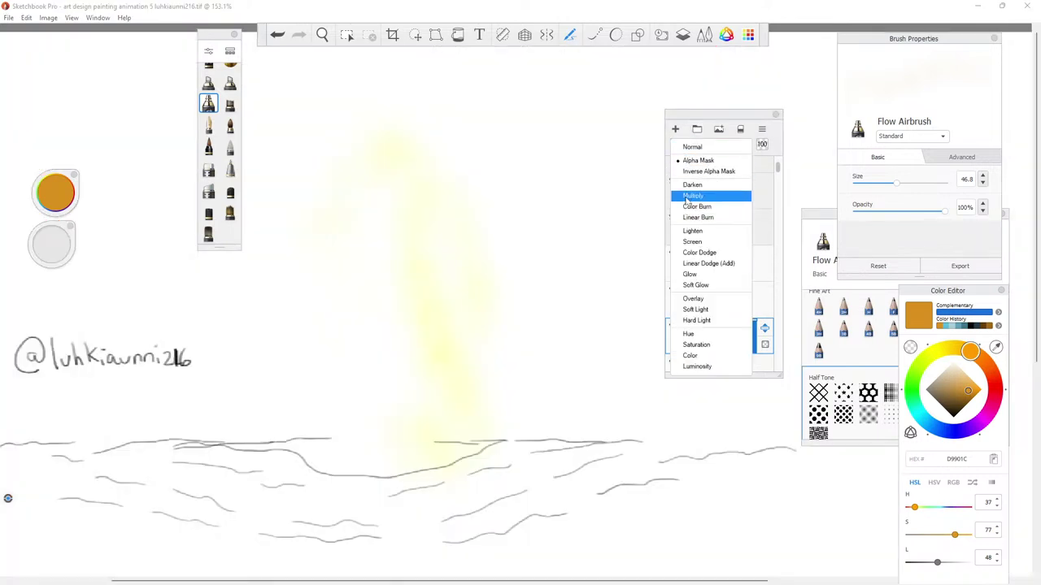
click(689, 196)
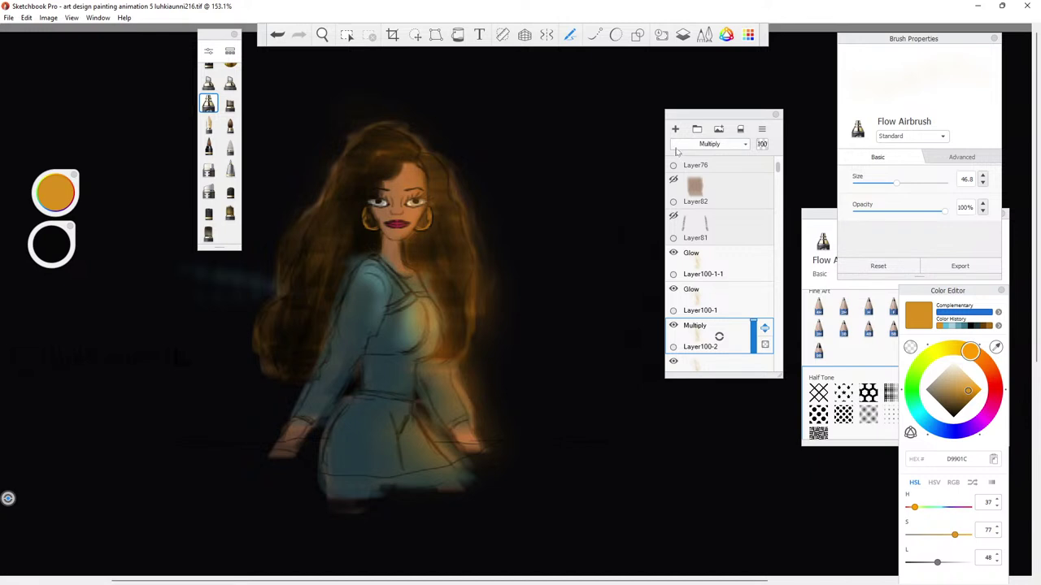
click(732, 298)
click(706, 261)
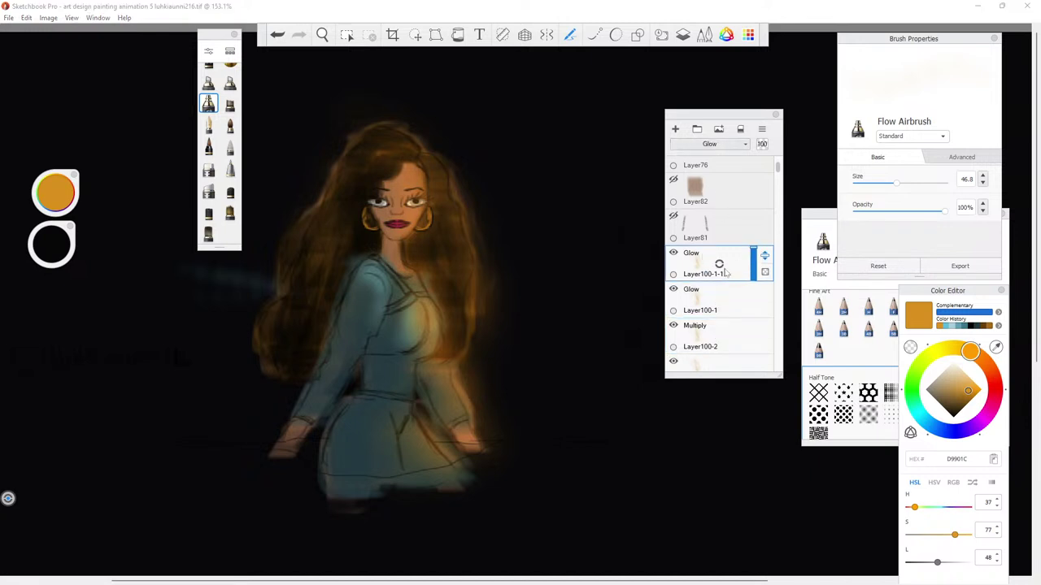
click(720, 325)
Set Layer100-2 to Normal blending with 48% opacity.
click(699, 144)
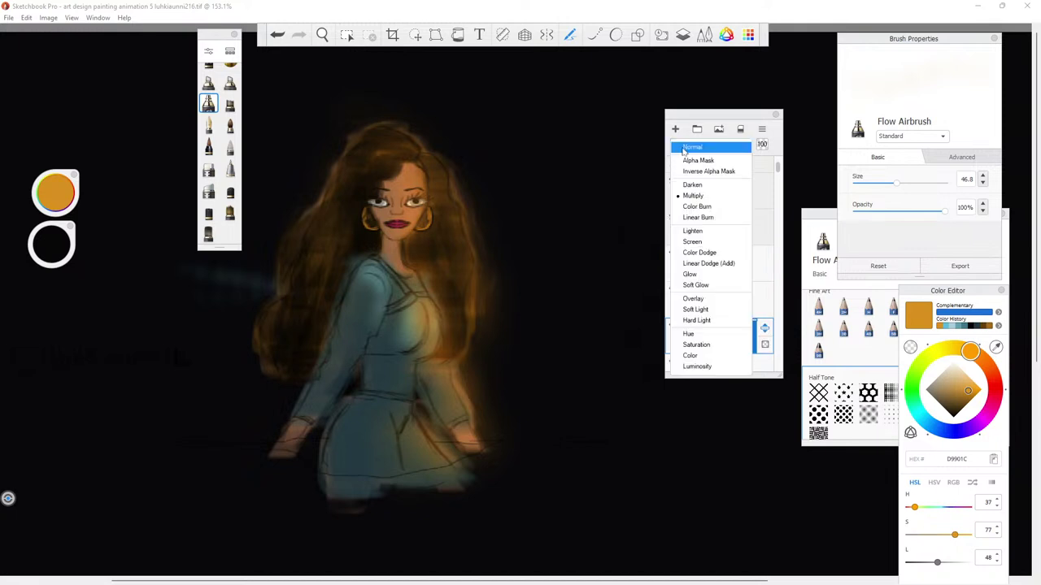
click(687, 148)
drag(755, 351, 754, 339)
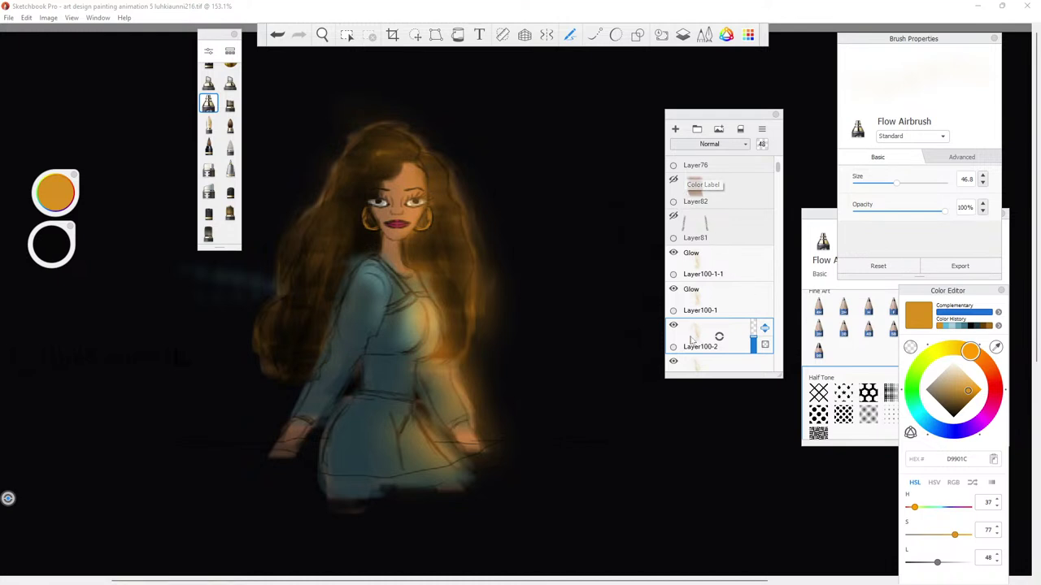
Adjust the opacity of the Glow layer Layer100-1, trying 100%, and reselect Layer100-2.
click(706, 296)
drag(753, 305, 738, 263)
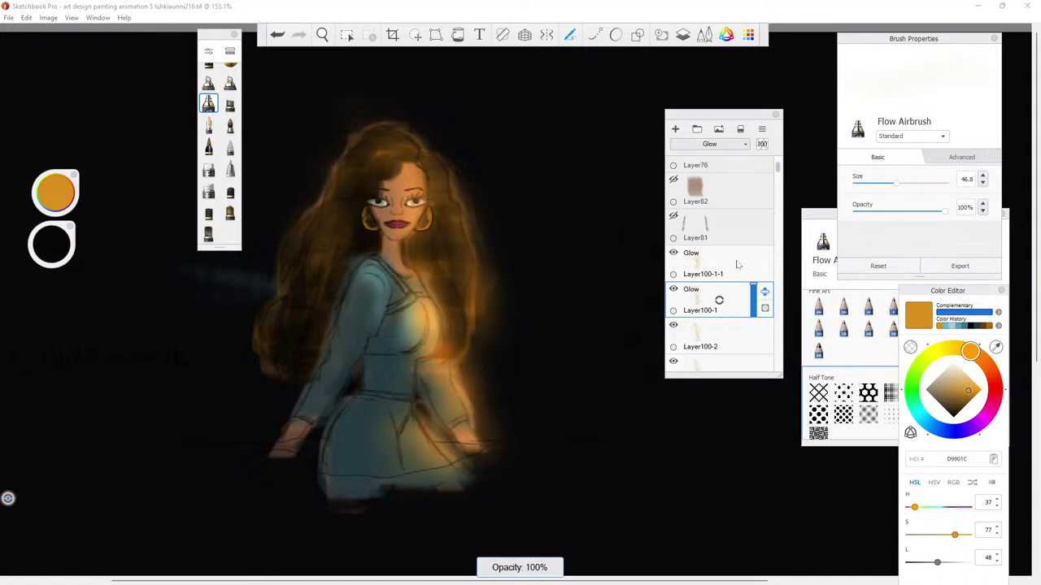
drag(737, 272, 746, 310)
click(738, 354)
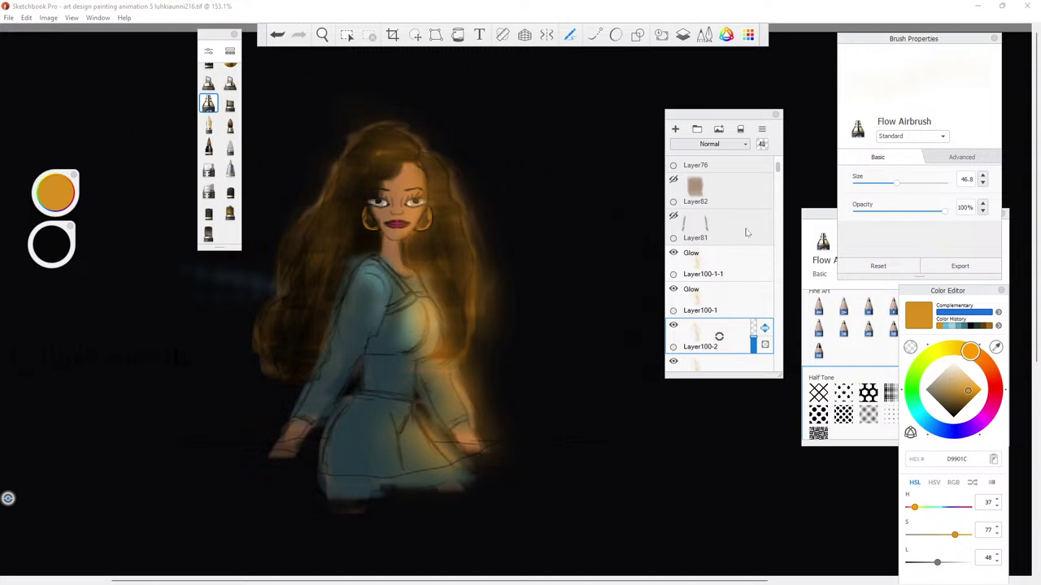
Lower the opacity of the black Layer55 to 52% and duplicate the layer.
drag(778, 167, 794, 286)
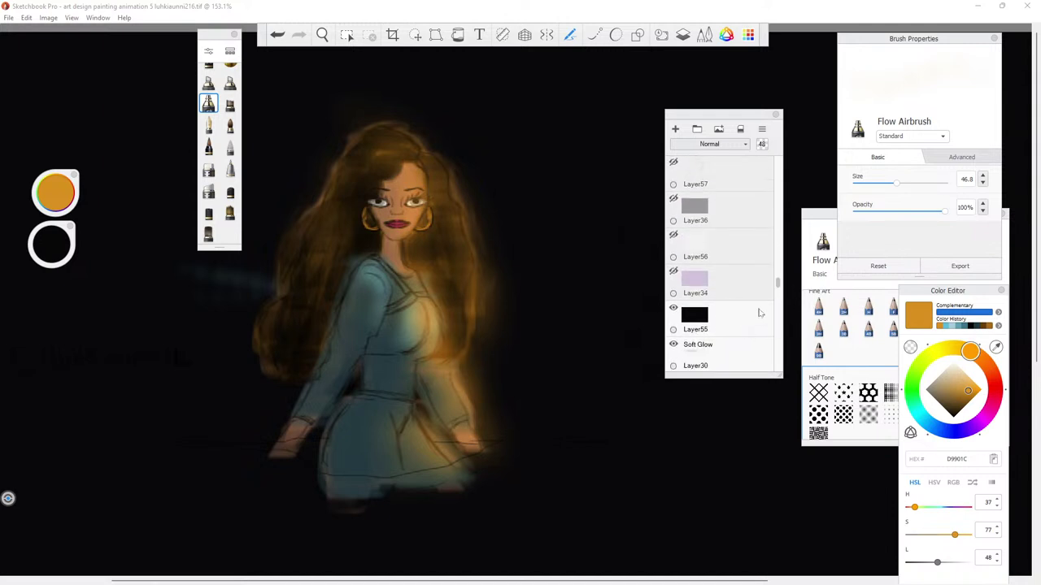
click(742, 328)
drag(749, 325, 752, 323)
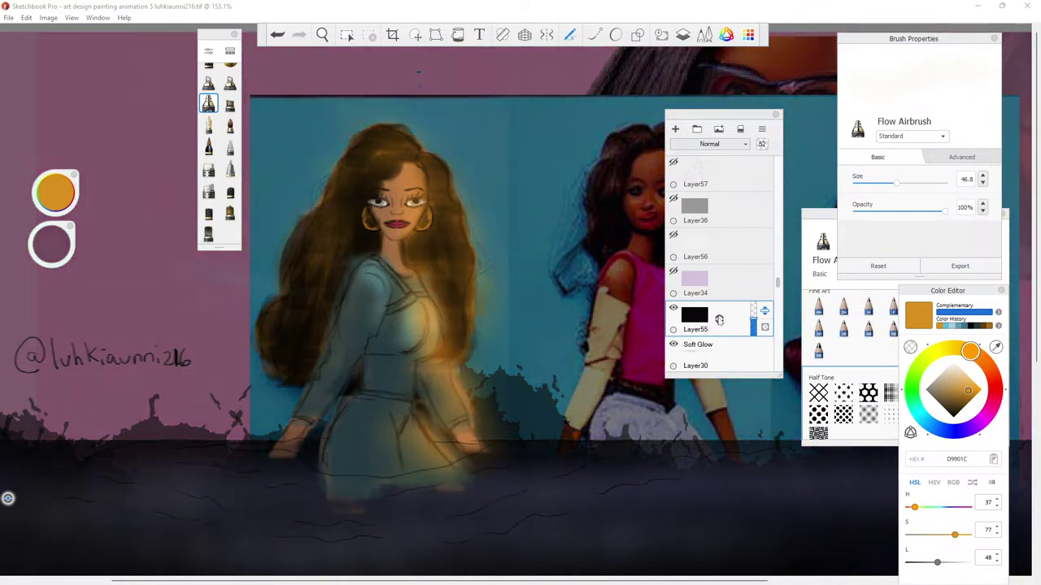
click(721, 317)
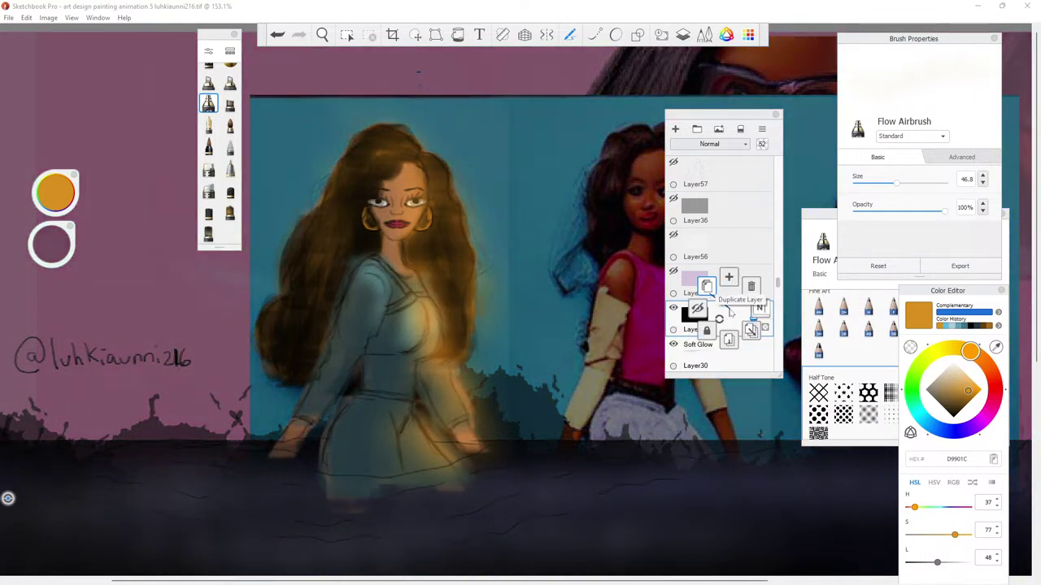
click(731, 312)
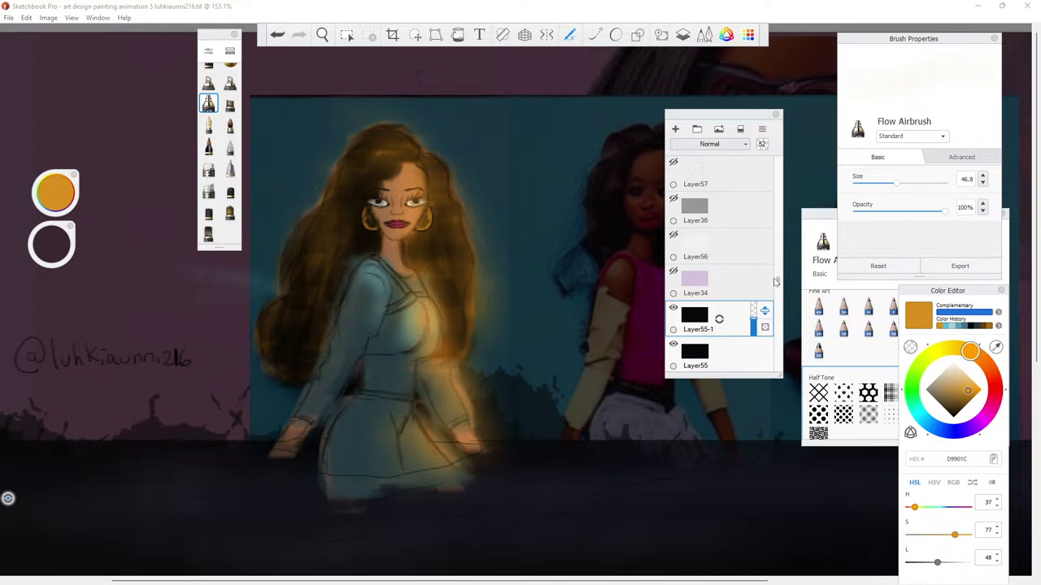
Check the uppermost layers in the stack and duplicate the signature layer Layer65.
scroll(750, 169, up, 10)
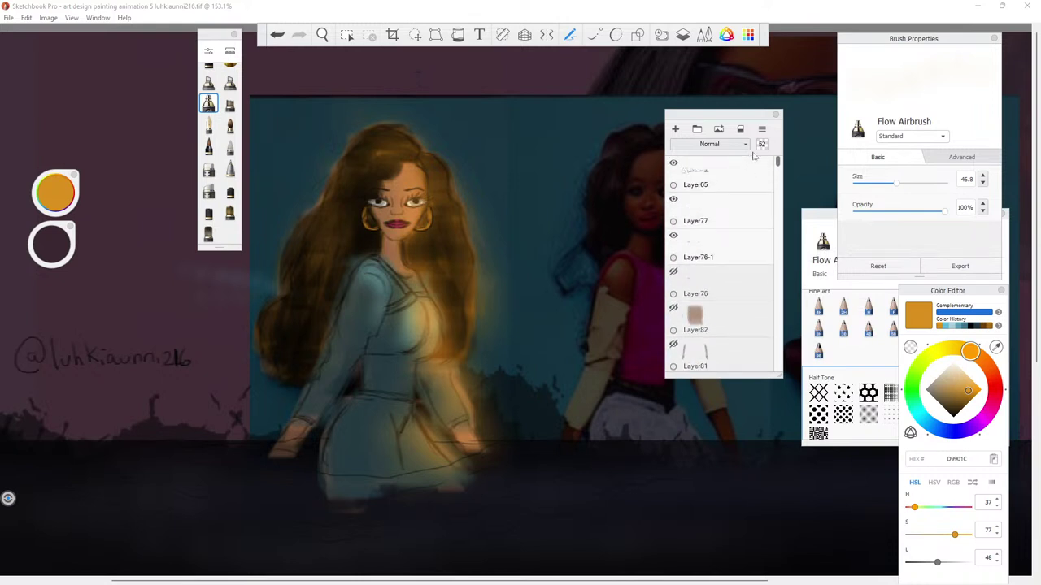
click(696, 241)
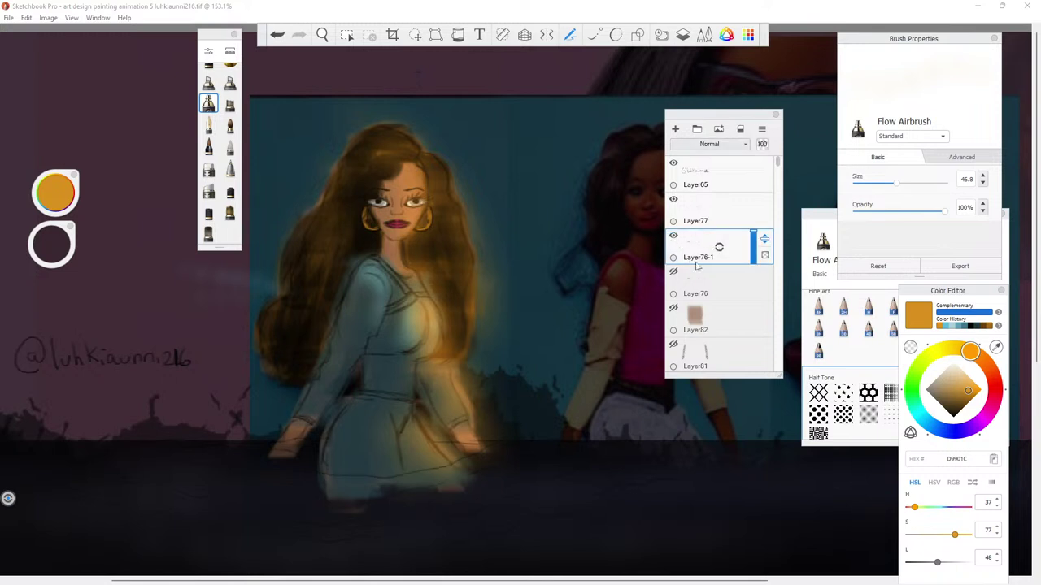
click(707, 284)
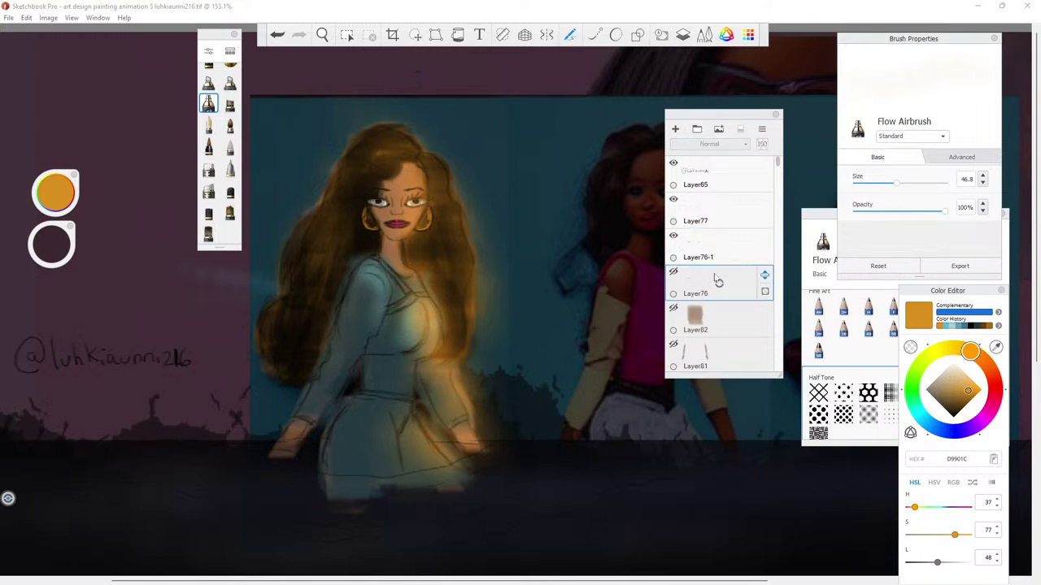
mouse_move(777, 164)
mouse_down()
mouse_move(779, 187)
mouse_move(778, 163)
mouse_up()
click(708, 222)
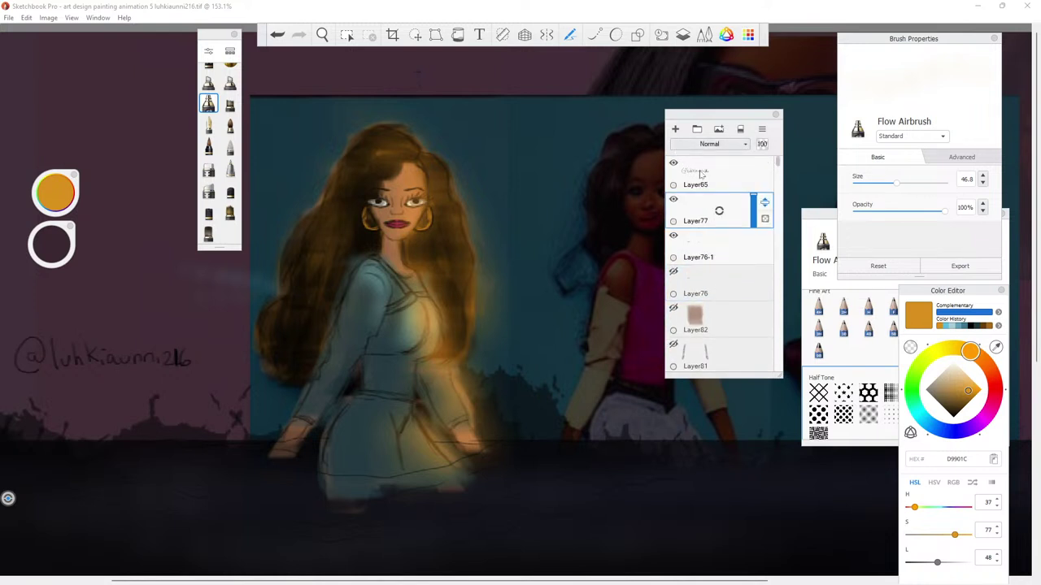
click(699, 174)
drag(699, 174, 679, 150)
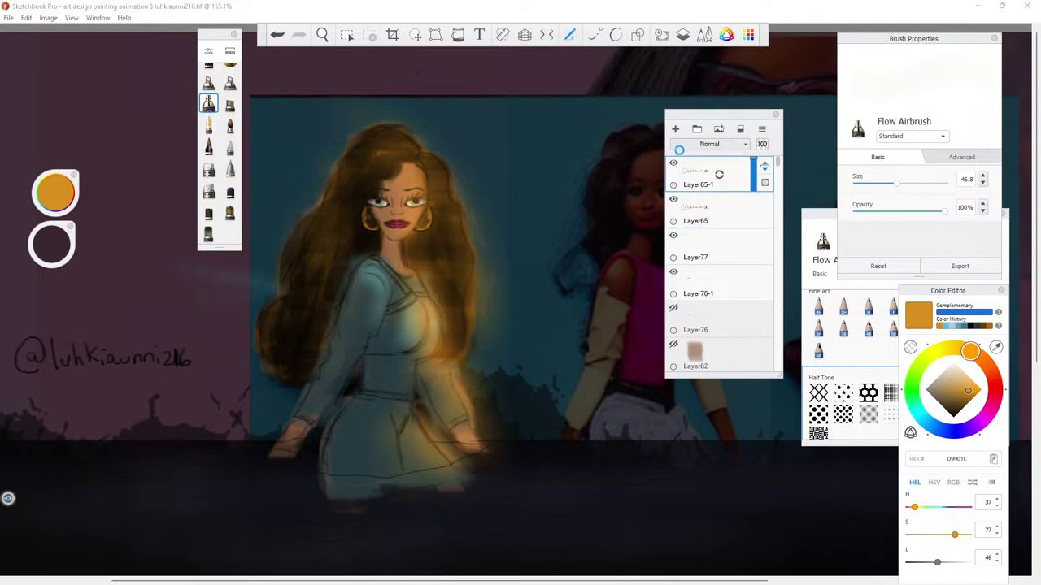
Flood fill Layer77 with cyan 1CAED9 and set its blend mode to Multiply.
click(719, 249)
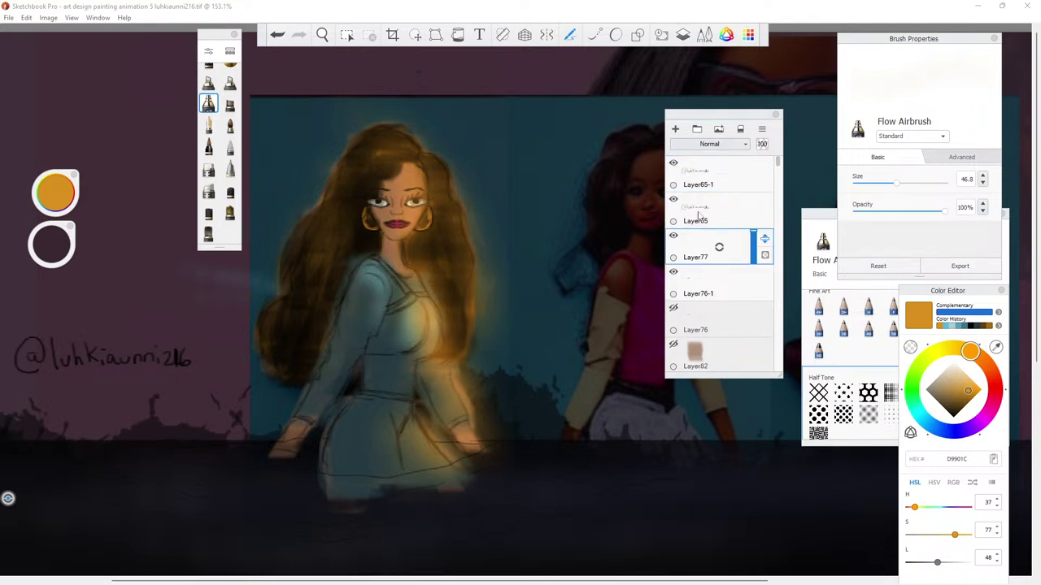
click(920, 416)
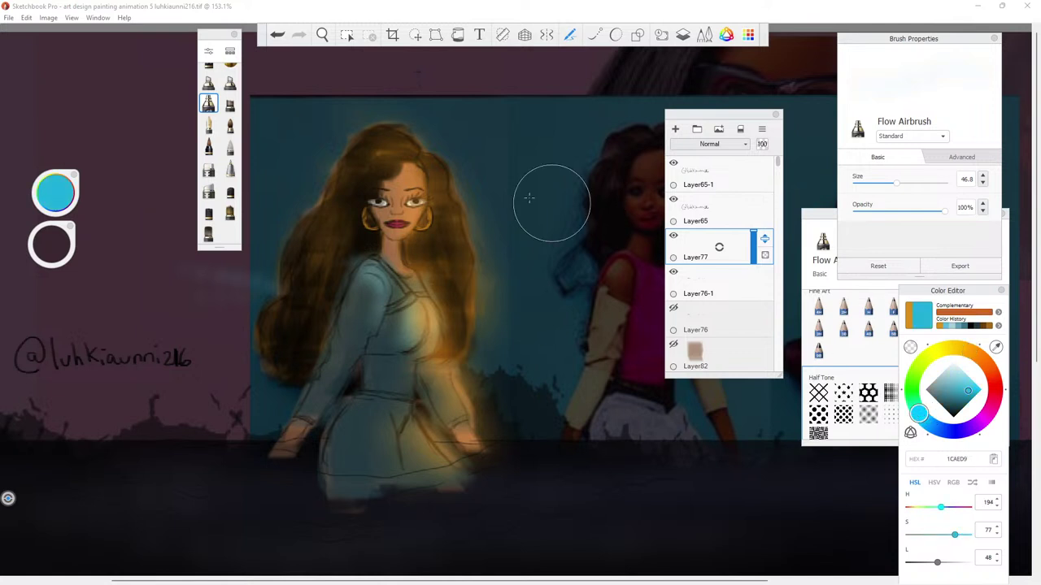
click(458, 35)
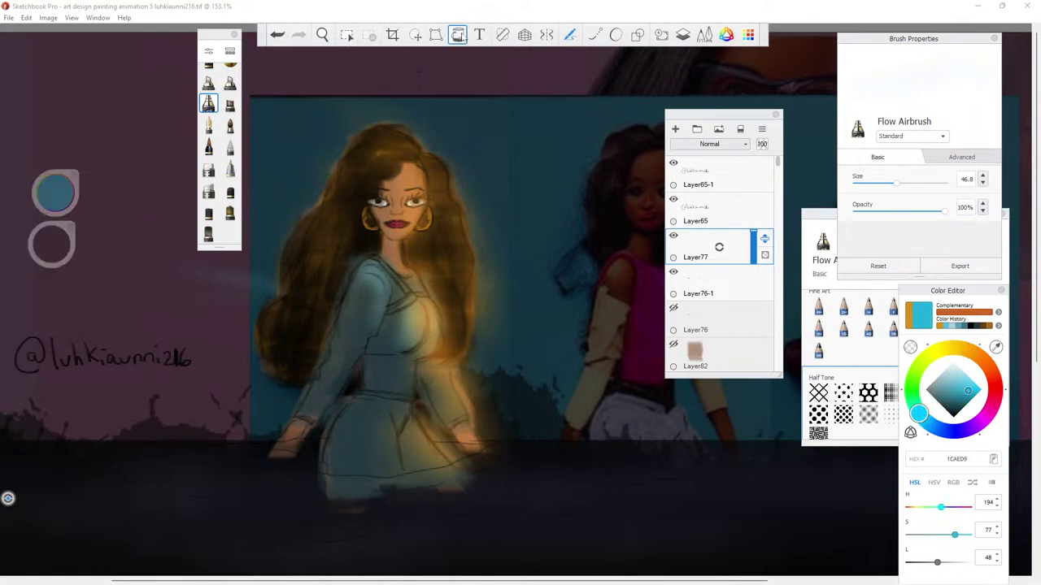
click(496, 146)
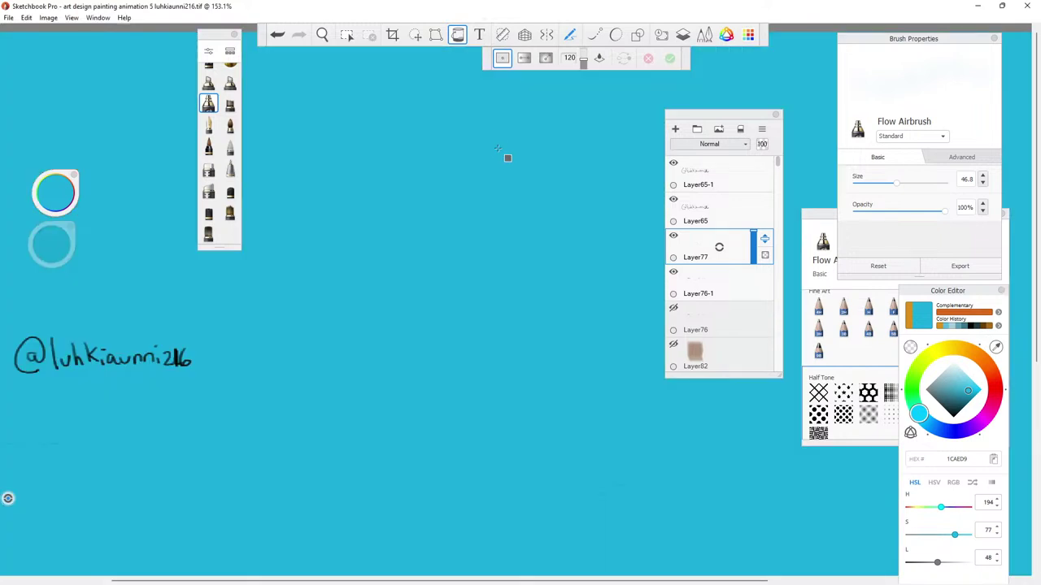
click(715, 144)
click(692, 196)
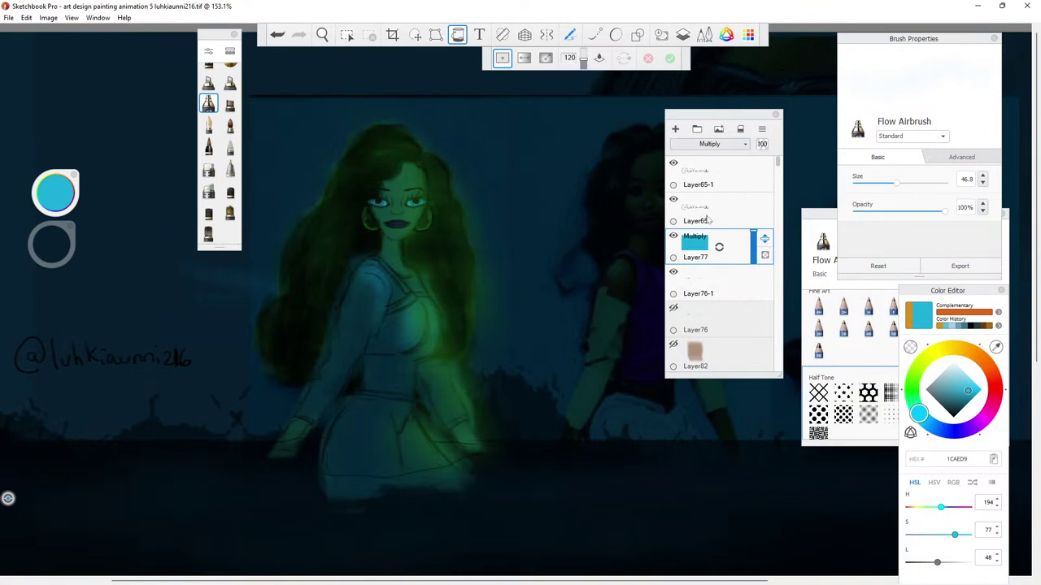
Add a new layer above Layer77, flood fill it with magenta D91CA6 and set it to Multiply.
click(675, 128)
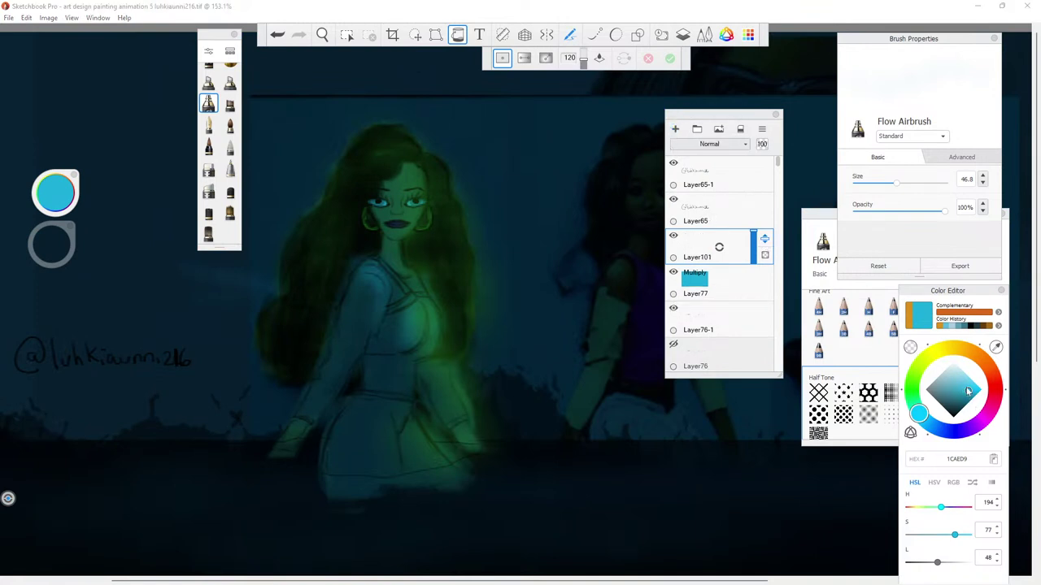
click(992, 416)
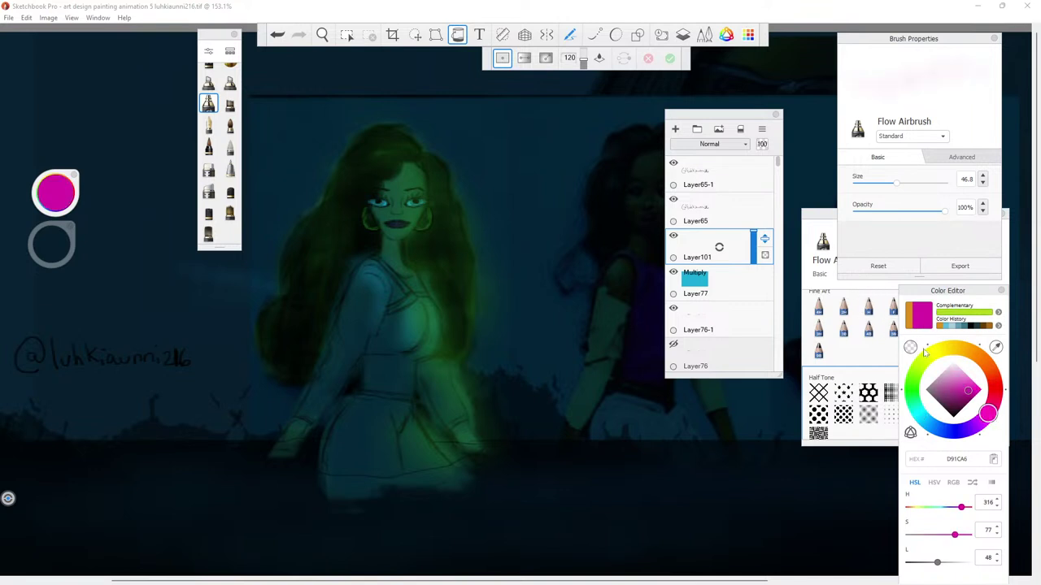
click(488, 140)
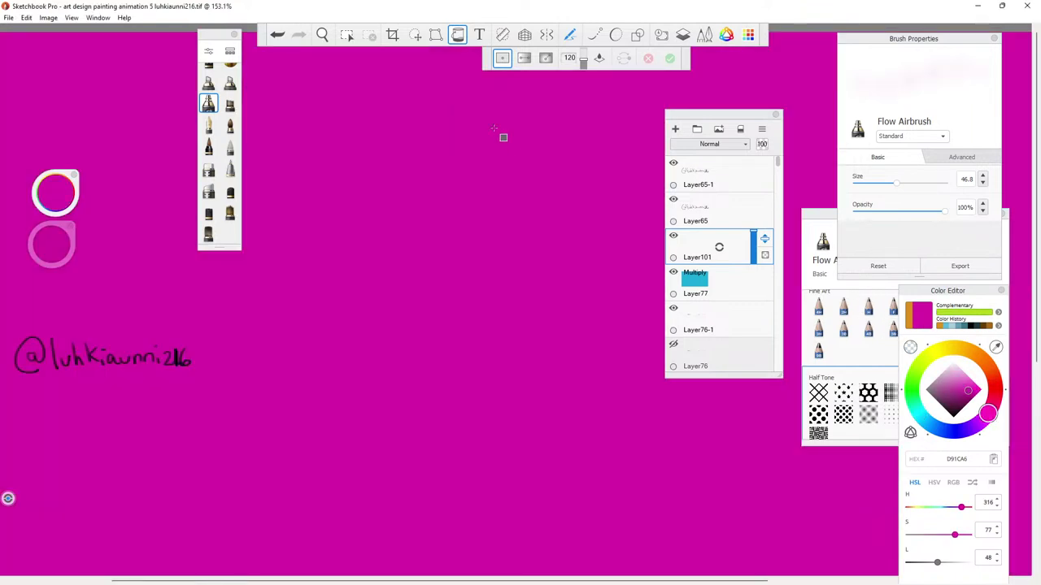
click(695, 144)
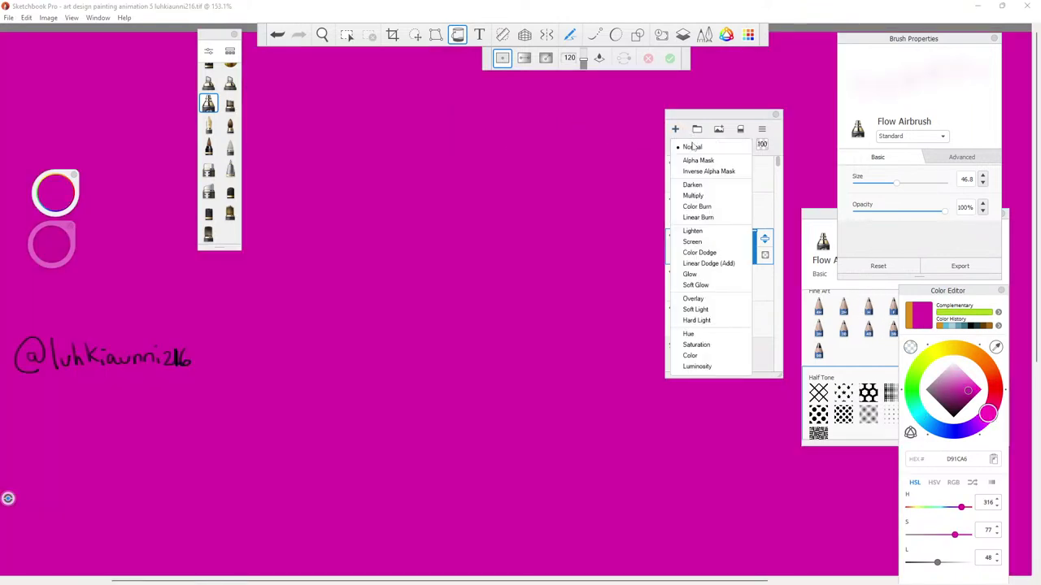
click(687, 196)
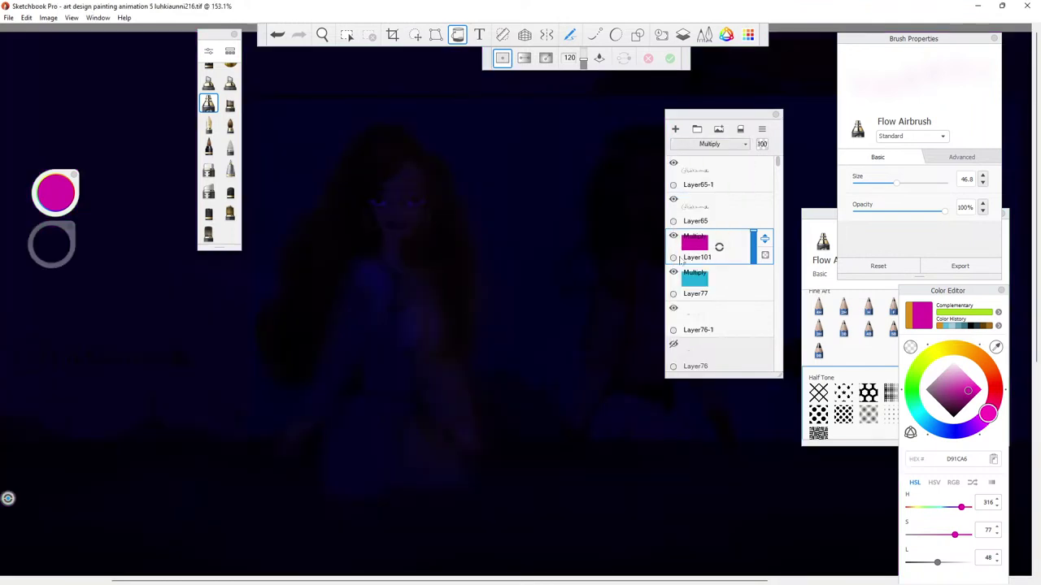
Hide the cyan Layer77 and lower the magenta Multiply layer's opacity to 41%.
click(673, 272)
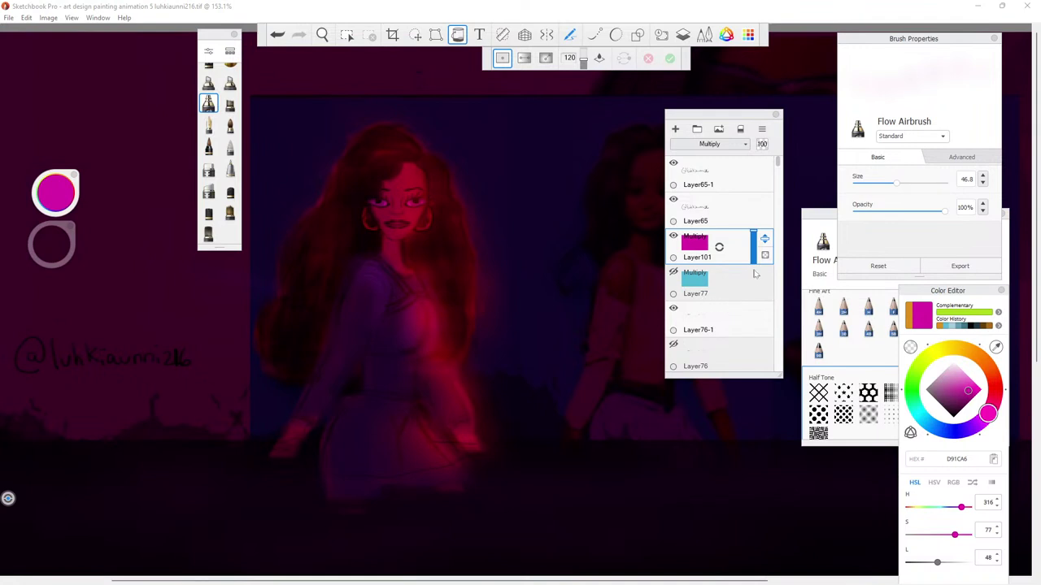
drag(749, 242, 754, 256)
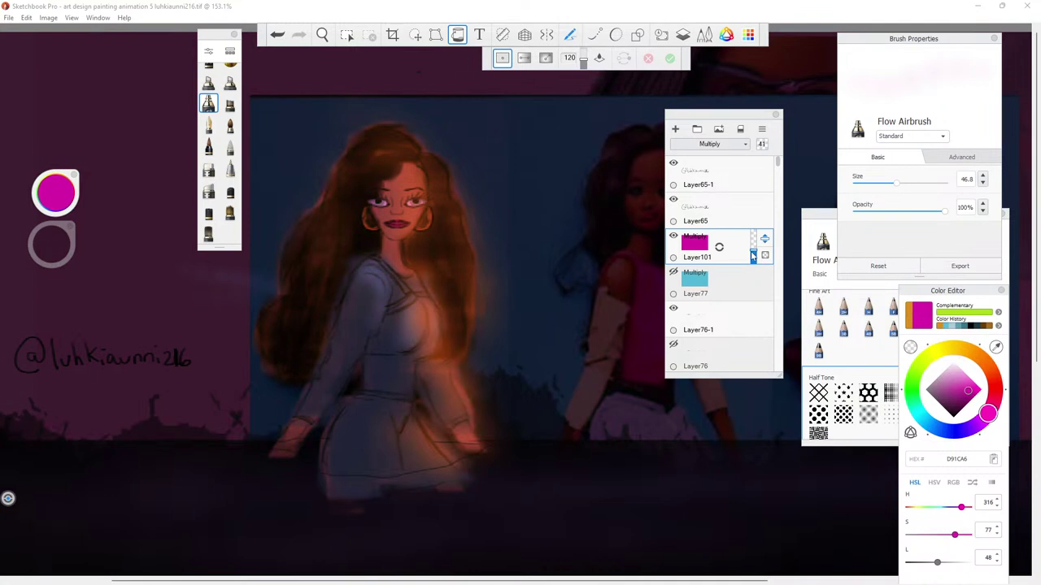
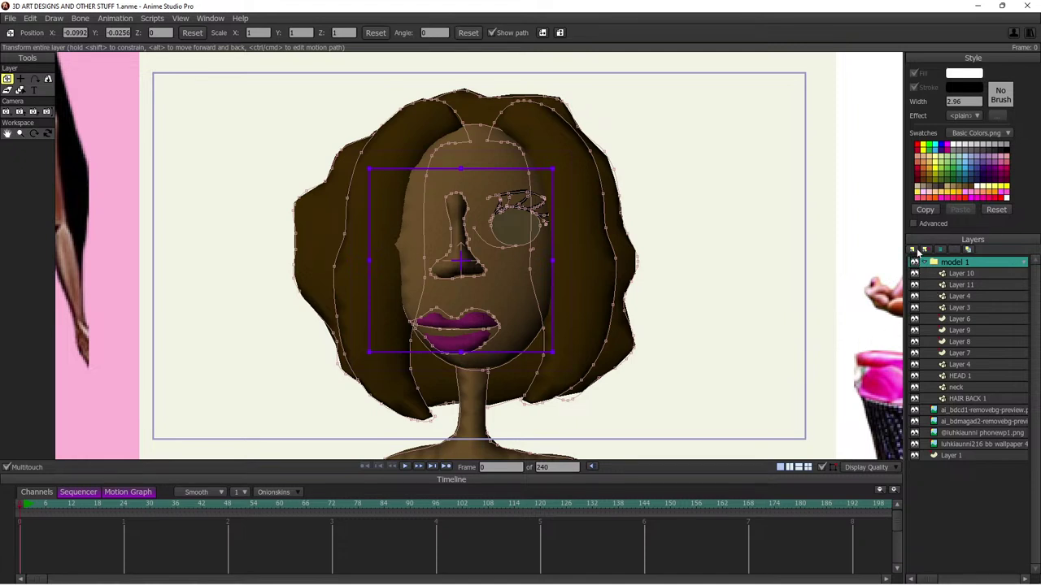
In Anime Studio Pro, add a new vector layer above the model 1 group and activate the Draw Shape tool.
click(911, 251)
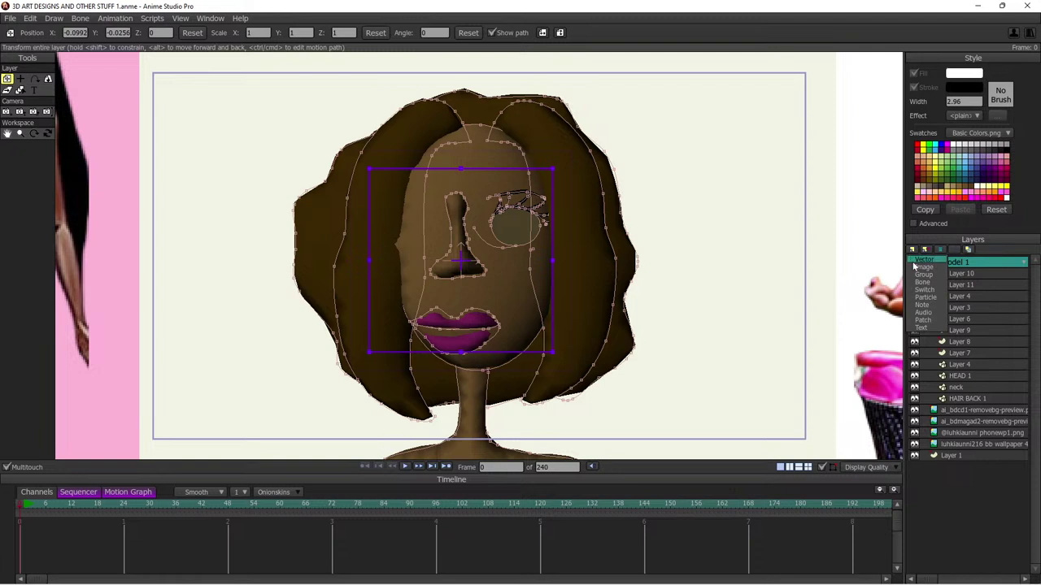
key(Return)
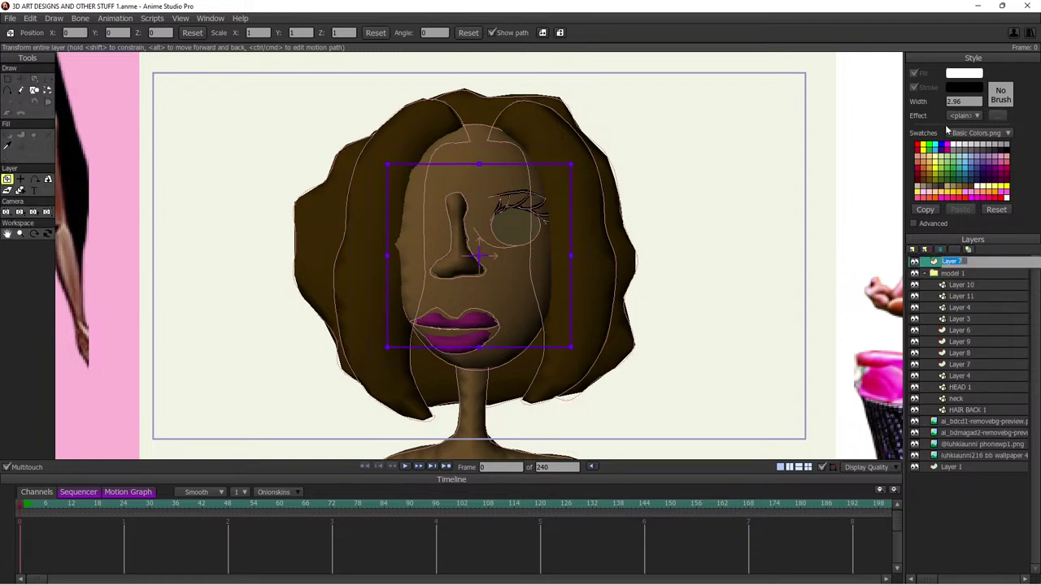
click(965, 150)
click(954, 149)
click(33, 91)
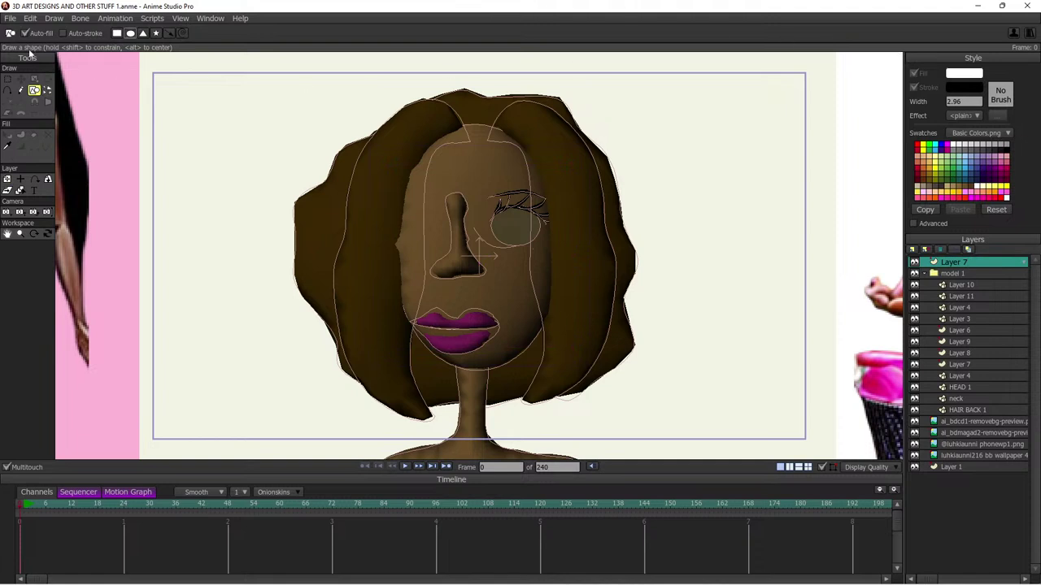
Render a preview of the current frame with the character's head, and close it.
click(9, 18)
mouse_move(17, 149)
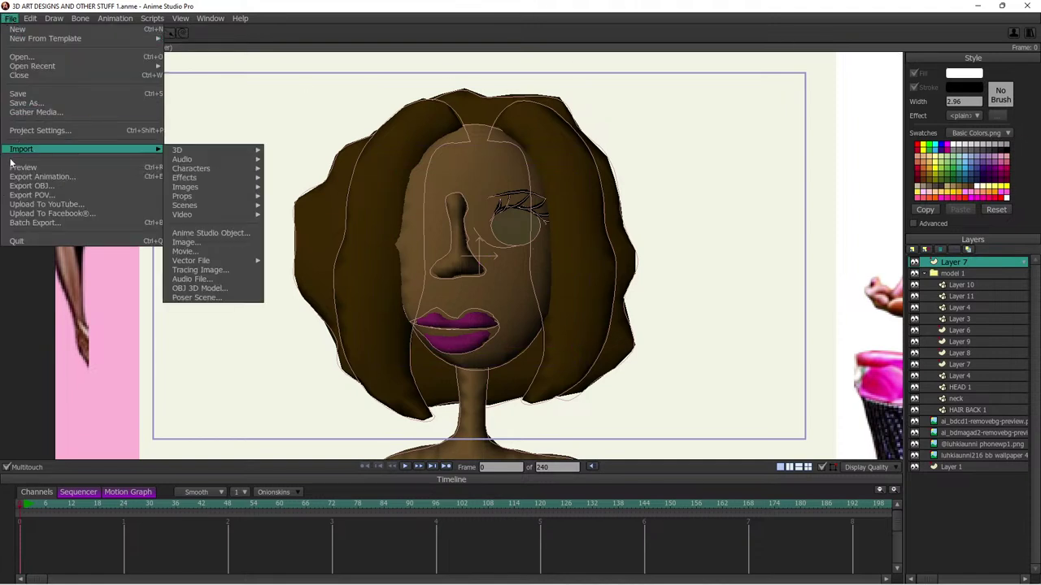
click(12, 167)
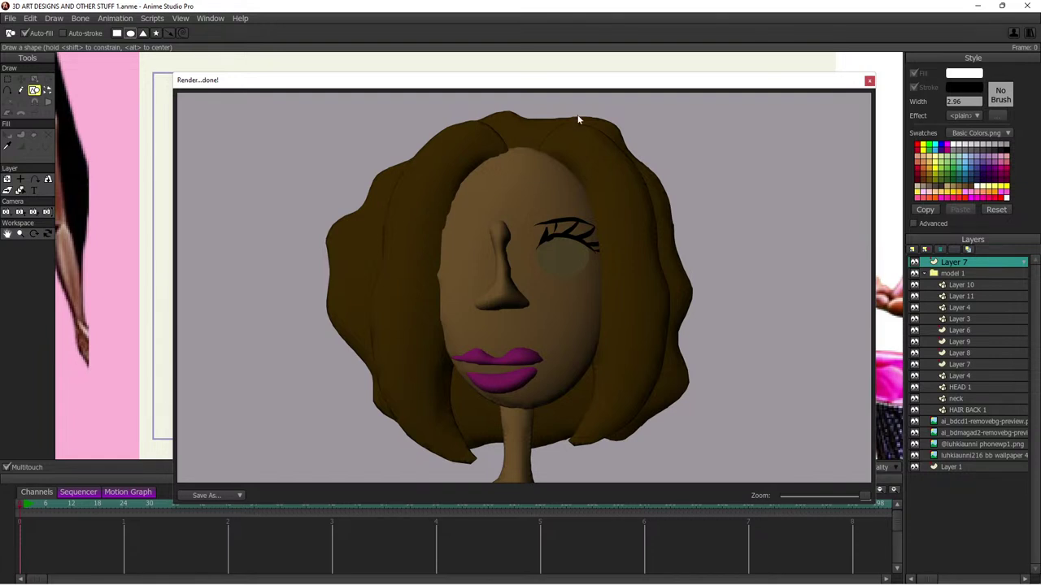
click(869, 81)
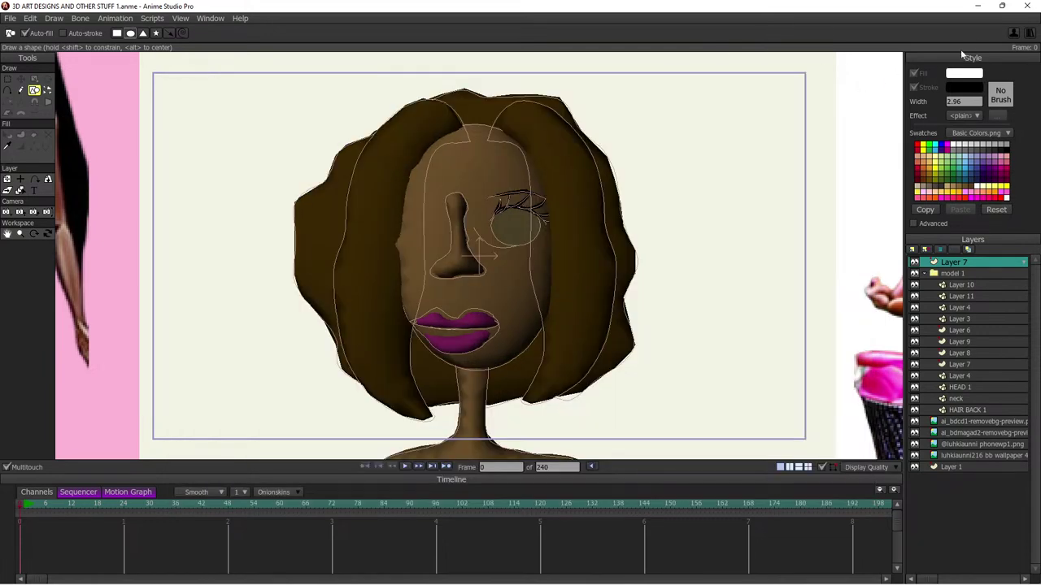
Switch to Sketchbook Pro and start a new empty FlipBook.
key(super+d)
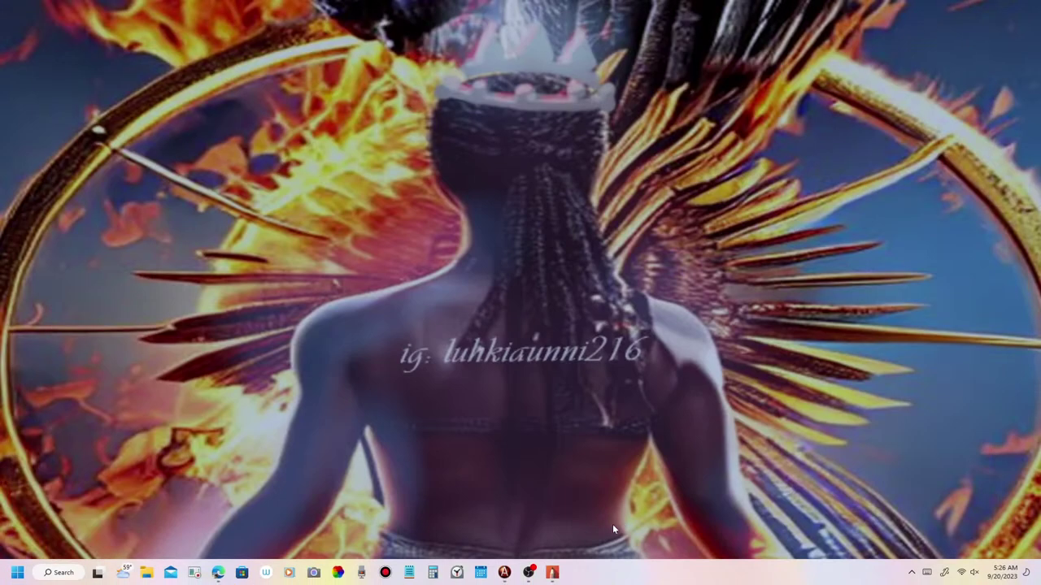
click(552, 573)
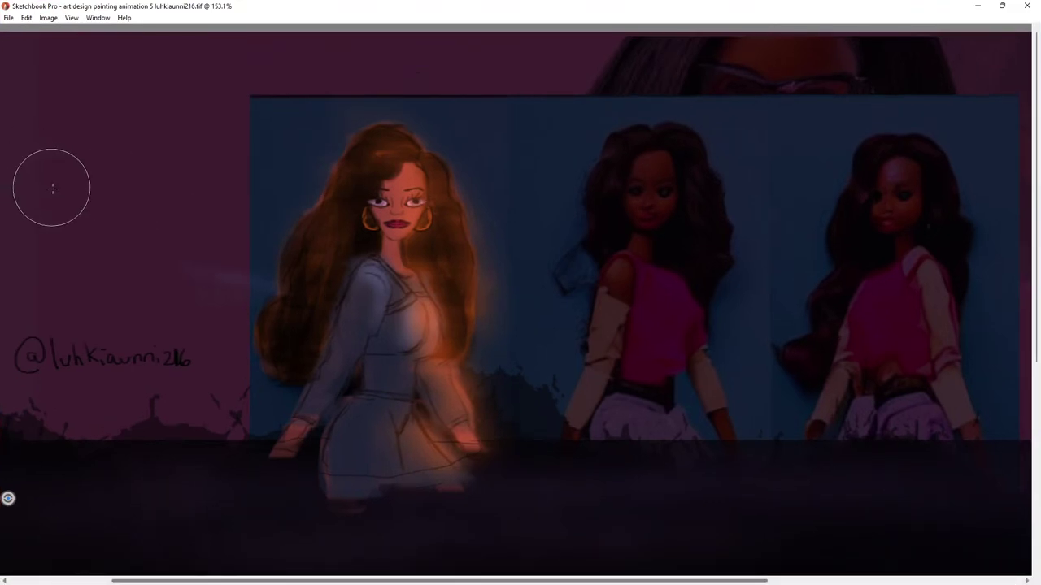
click(7, 18)
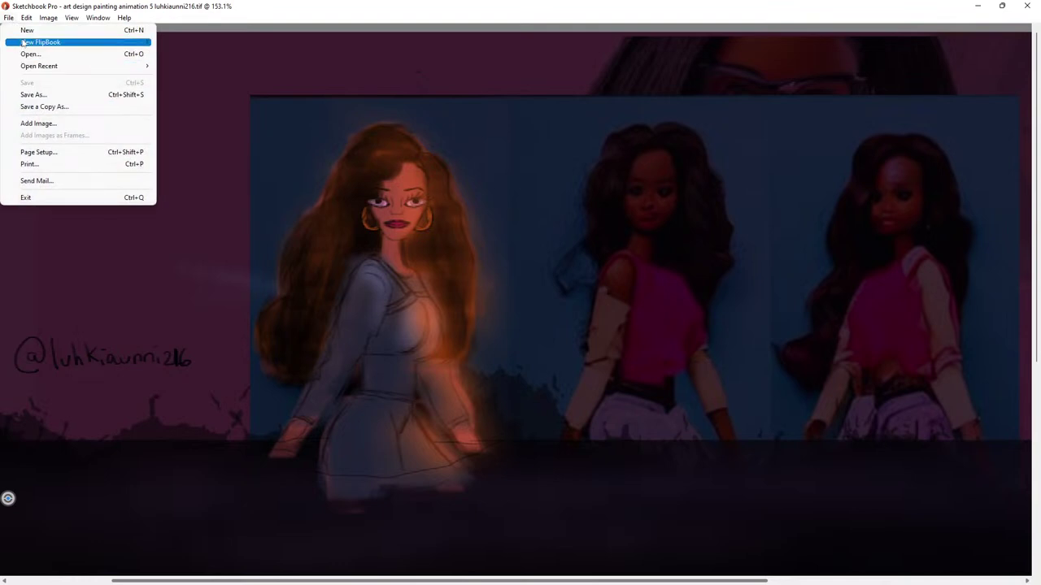
click(124, 17)
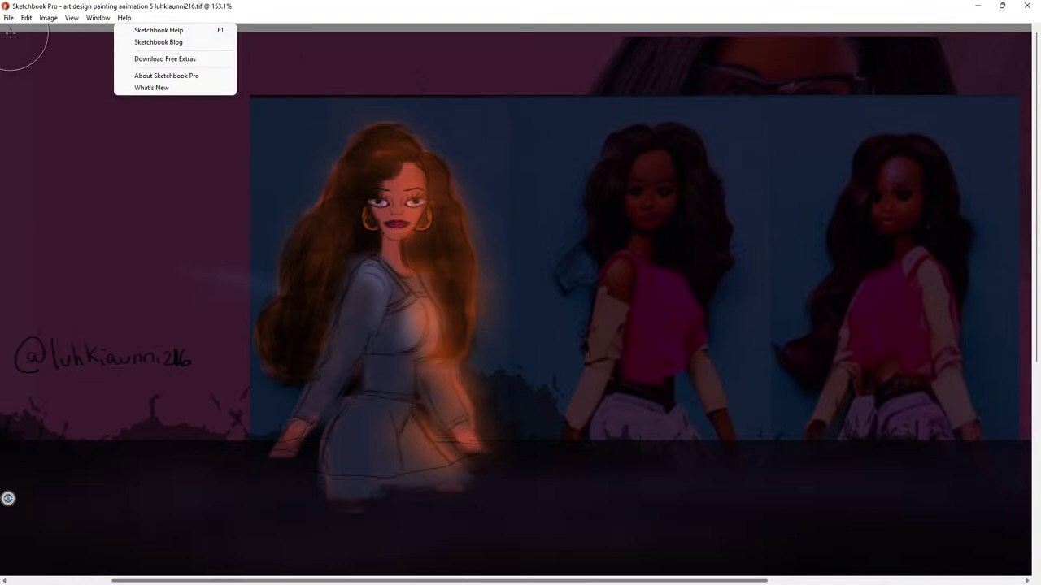
mouse_move(26, 17)
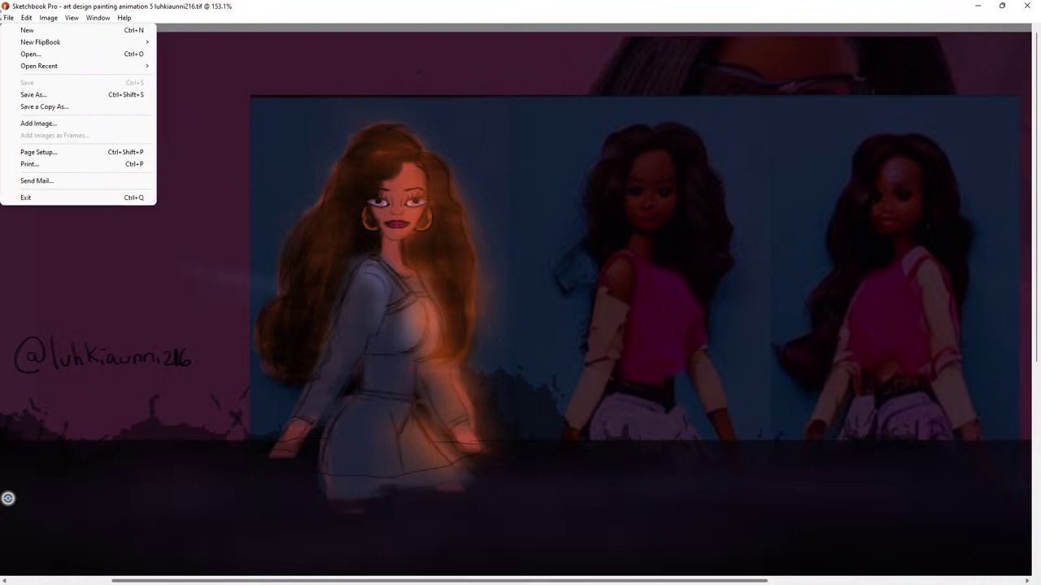
mouse_move(80, 40)
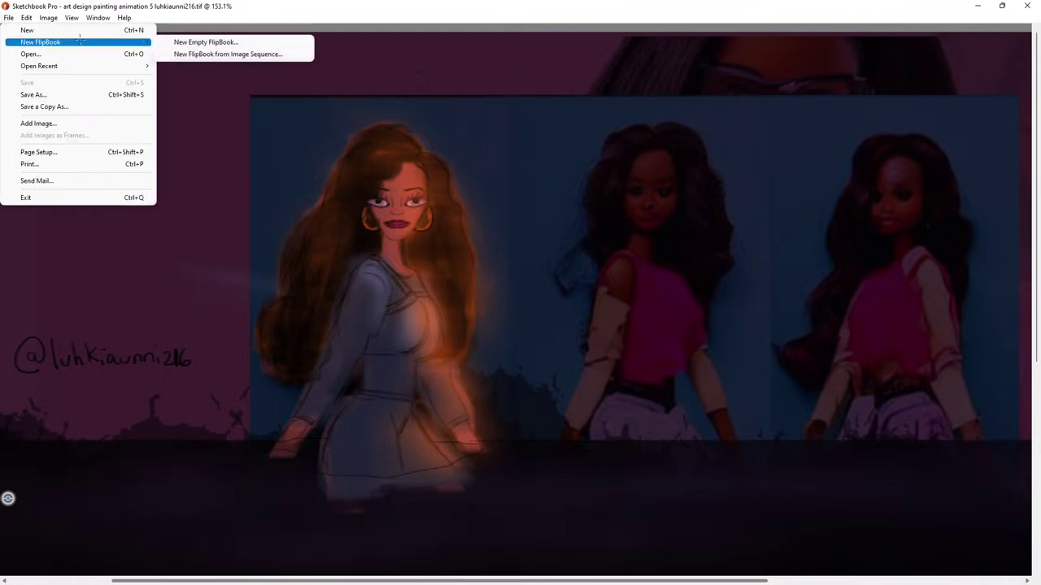
click(161, 43)
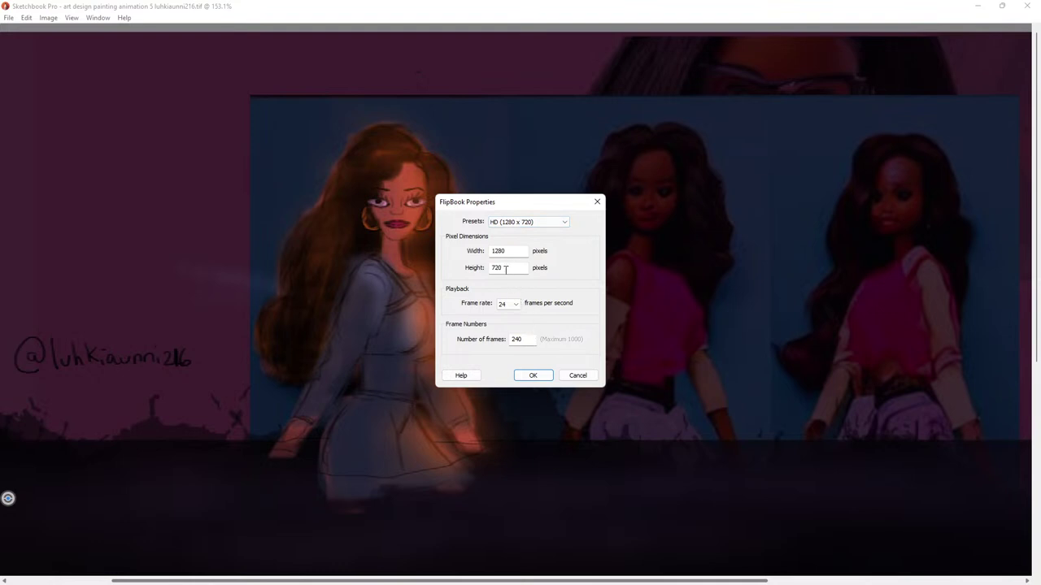
Enter 1920 pixels as the new FlipBook's height.
click(505, 269)
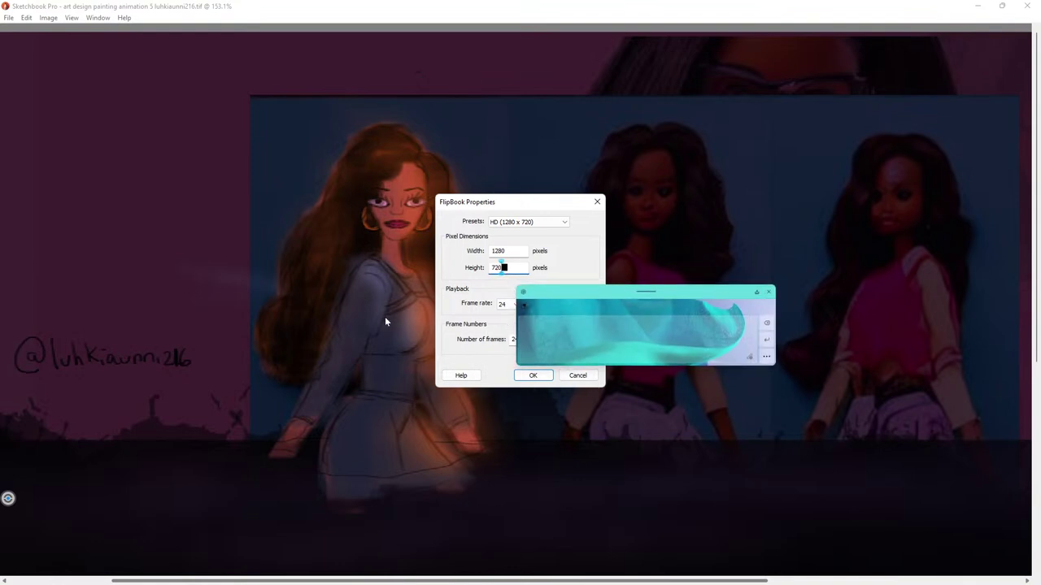
key(BackSpace)
key(BackSpace)
key(BackSpace)
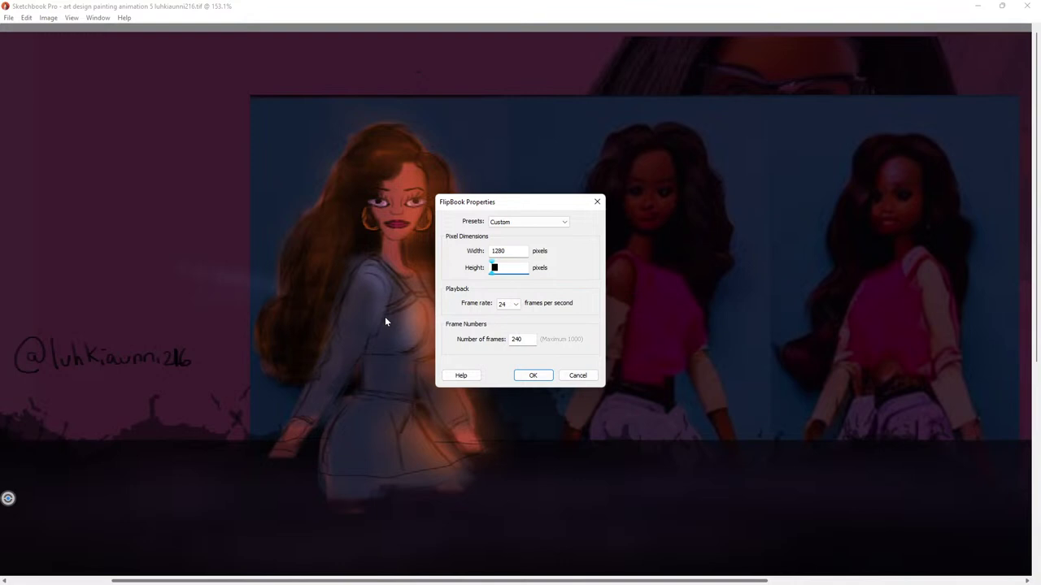
text(1)
text(920)
click(532, 341)
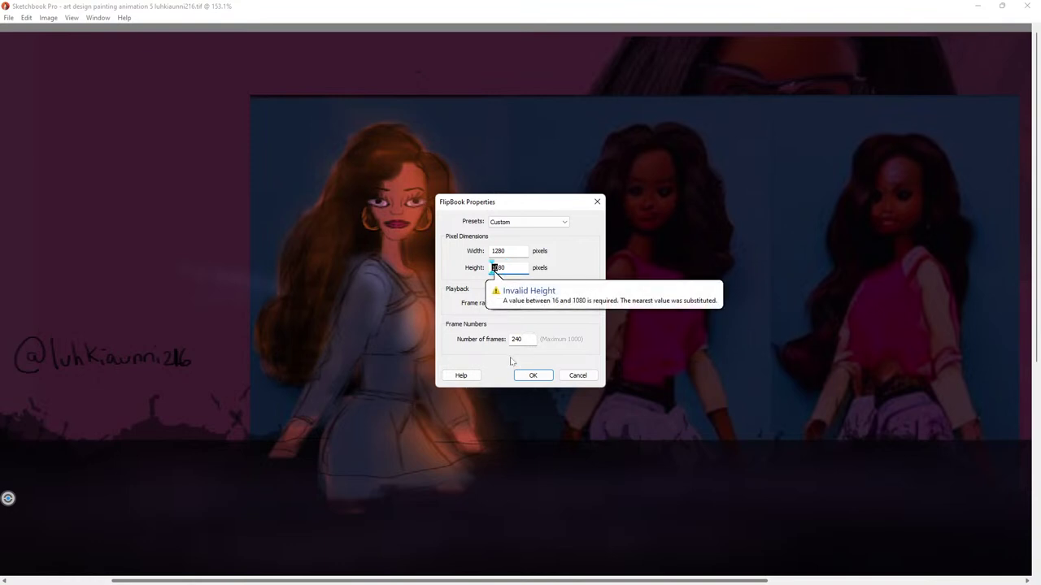
Set the FlipBook's number of frames to 1000 and create it.
double_click(517, 340)
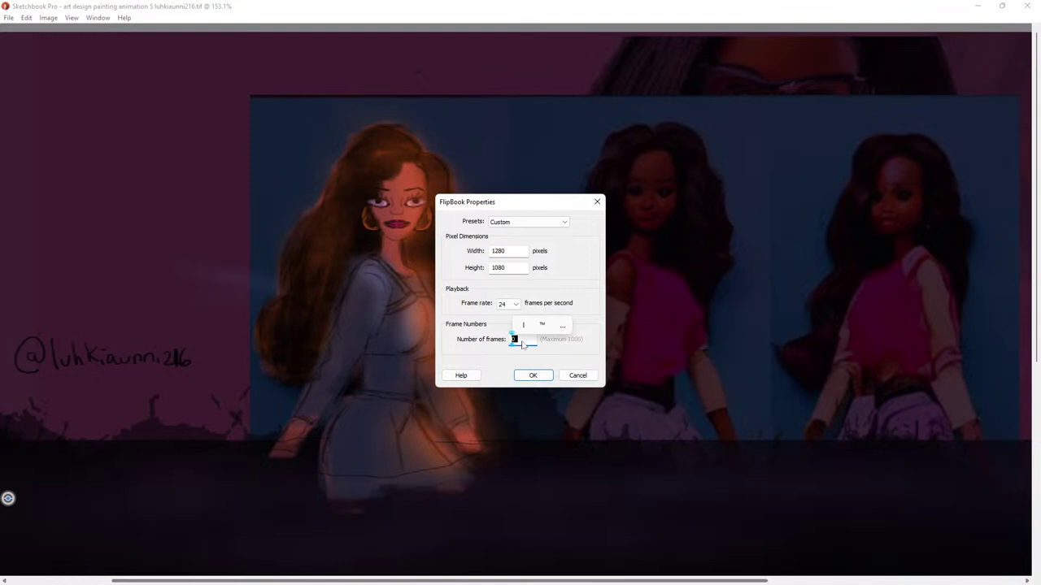
click(374, 404)
key(BackSpace)
text(000)
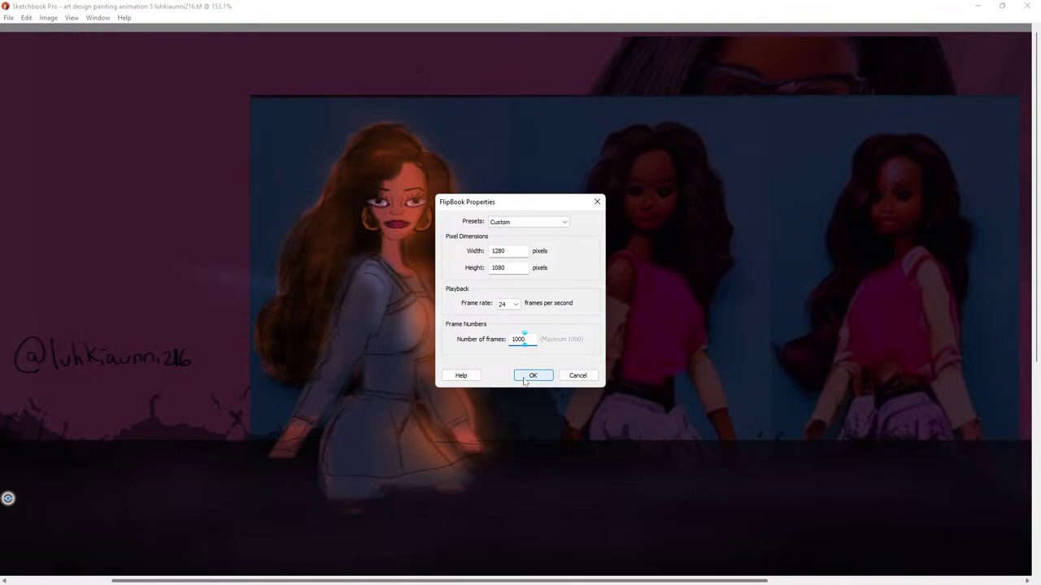
click(519, 377)
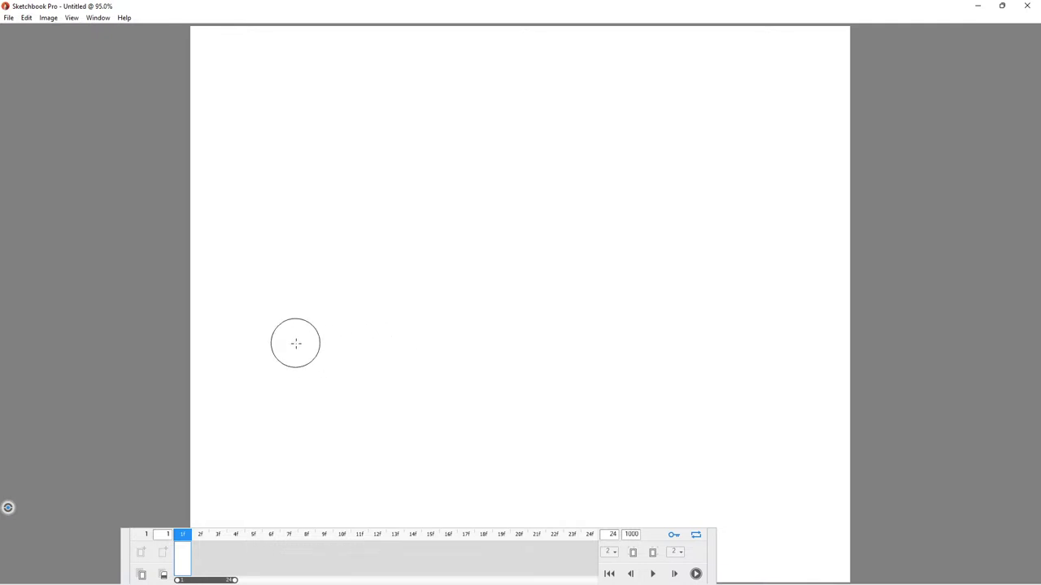
Show the hidden tool palettes and shift the blank canvas slightly within the window.
key(Tab)
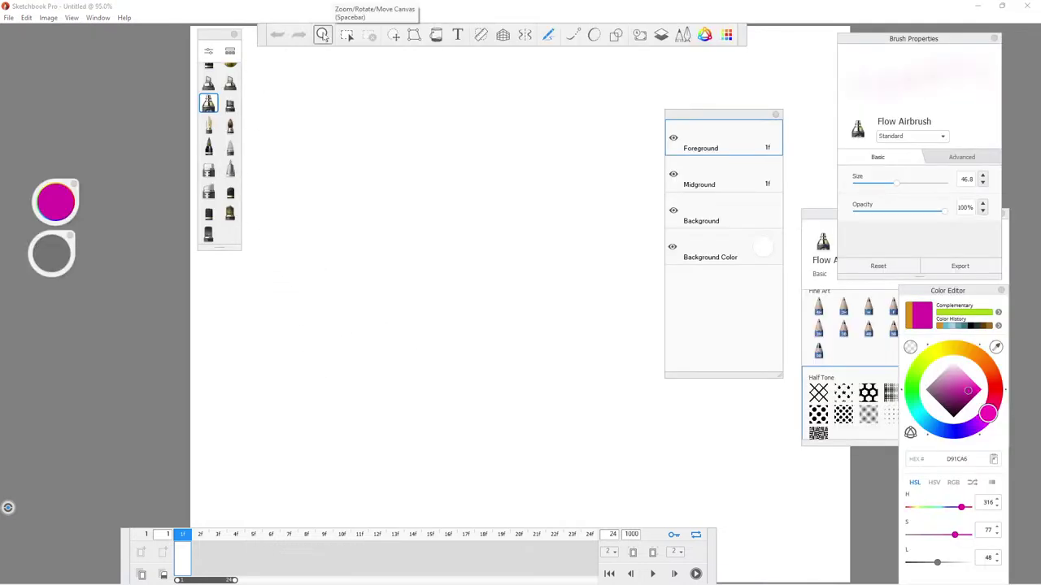
click(322, 35)
mouse_move(434, 203)
mouse_down()
mouse_move(274, 220)
mouse_move(255, 82)
mouse_move(267, 97)
mouse_up()
drag(339, 111, 309, 128)
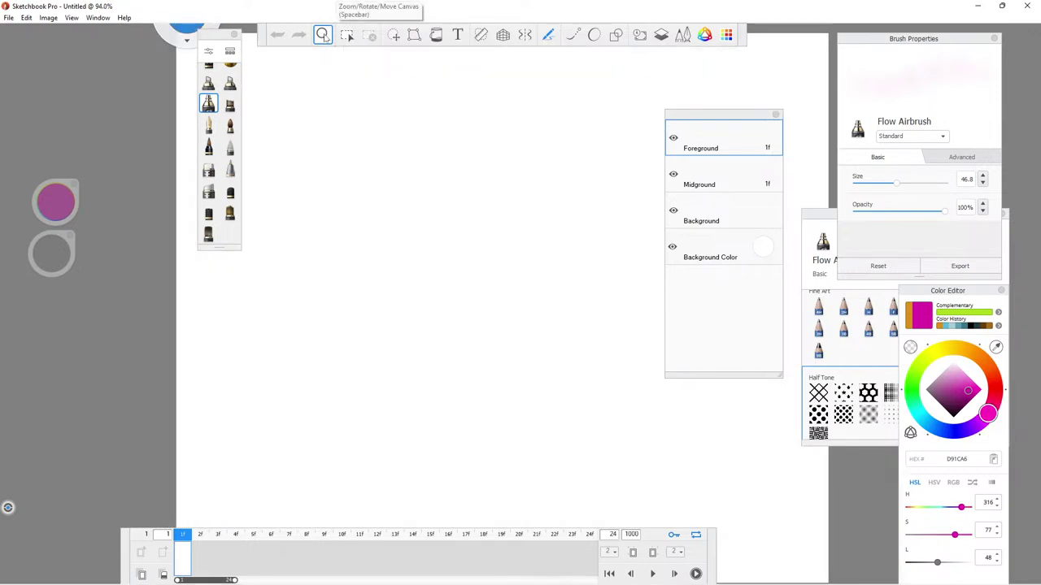
click(322, 35)
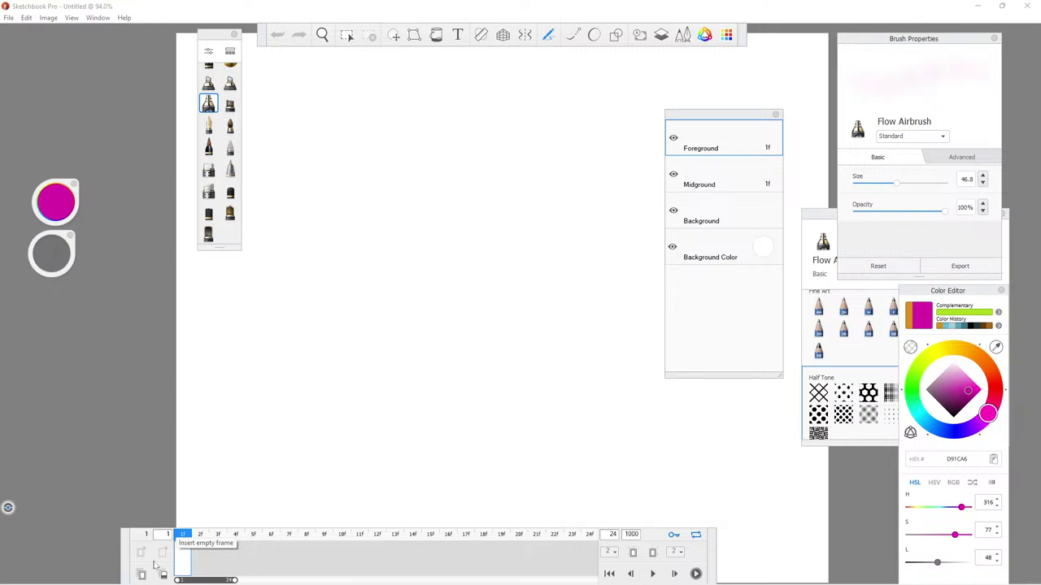
Add five frames after frame 1 on the FlipBook timeline and go back to frame 1.
click(142, 575)
click(142, 575)
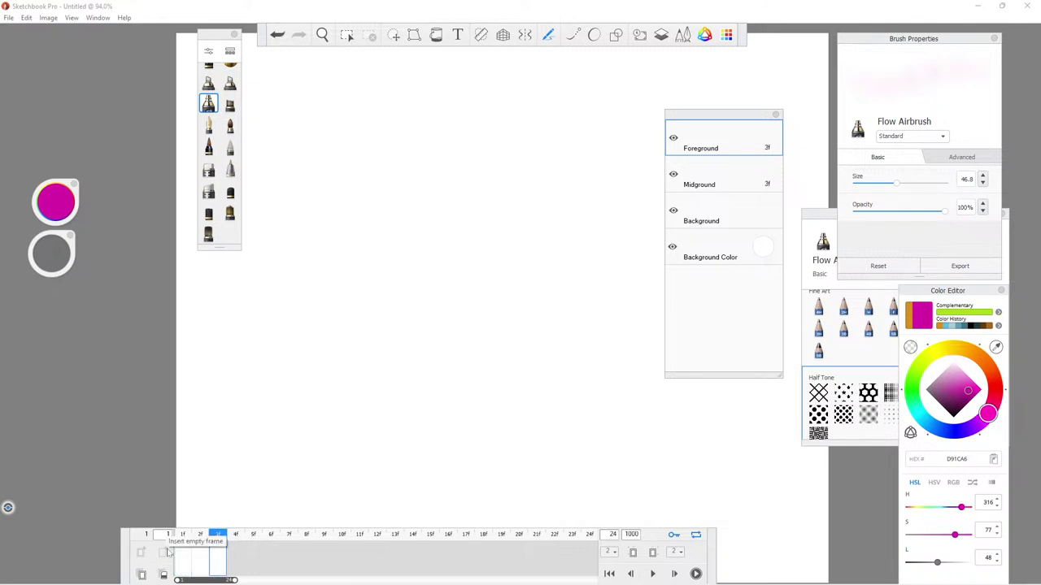
click(142, 575)
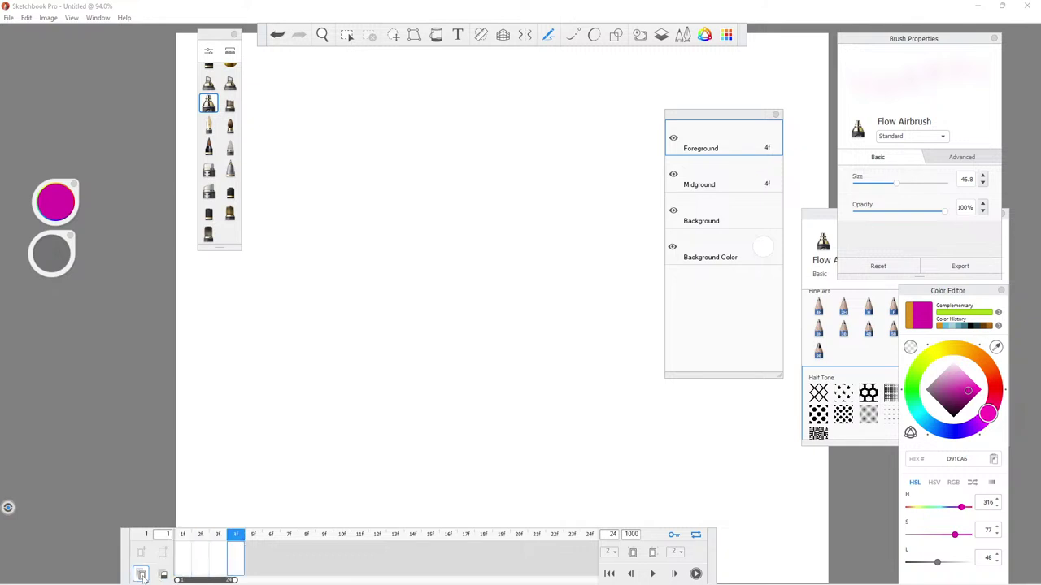
click(142, 575)
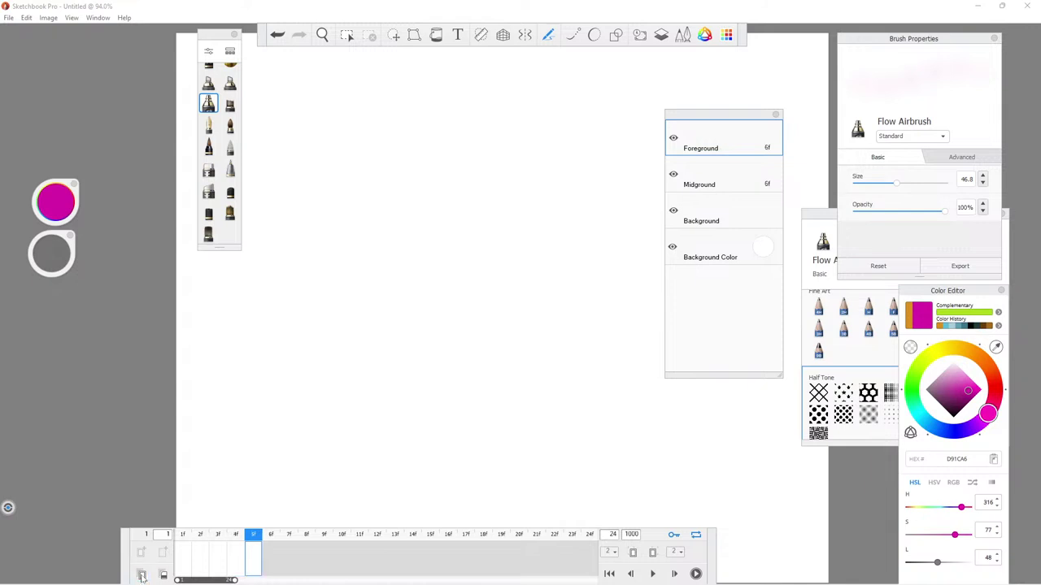
click(141, 574)
click(183, 557)
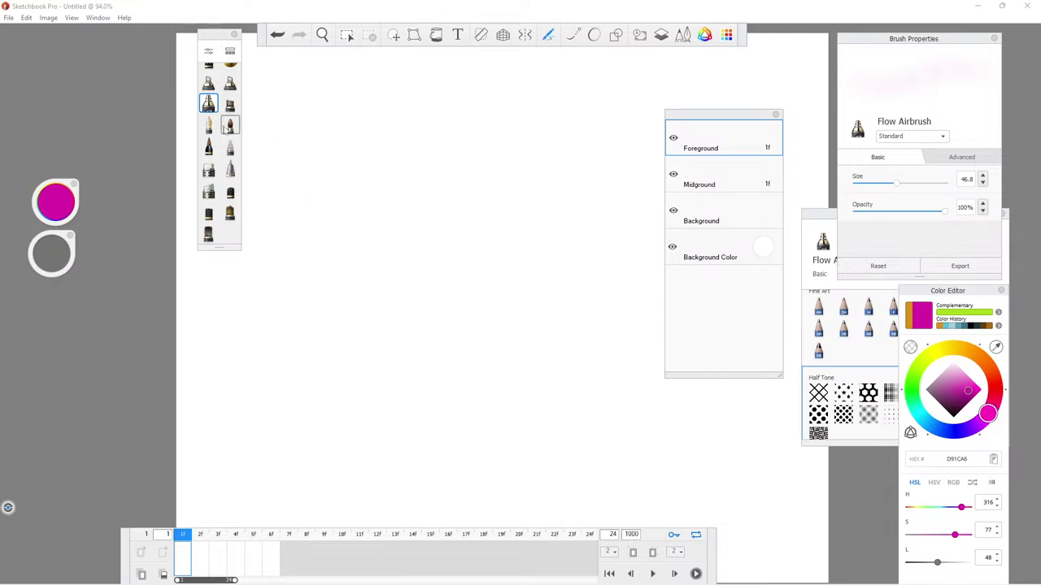
Zoom the canvas out to about 60% and move the layer list clear of the canvas.
click(322, 35)
drag(358, 101, 383, 163)
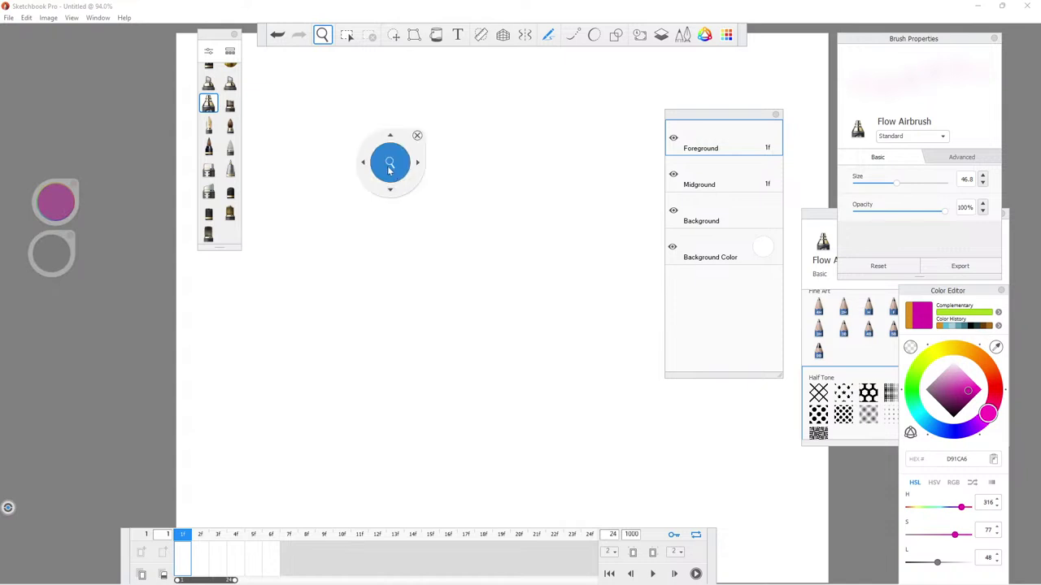
scroll(375, 159, down, 4)
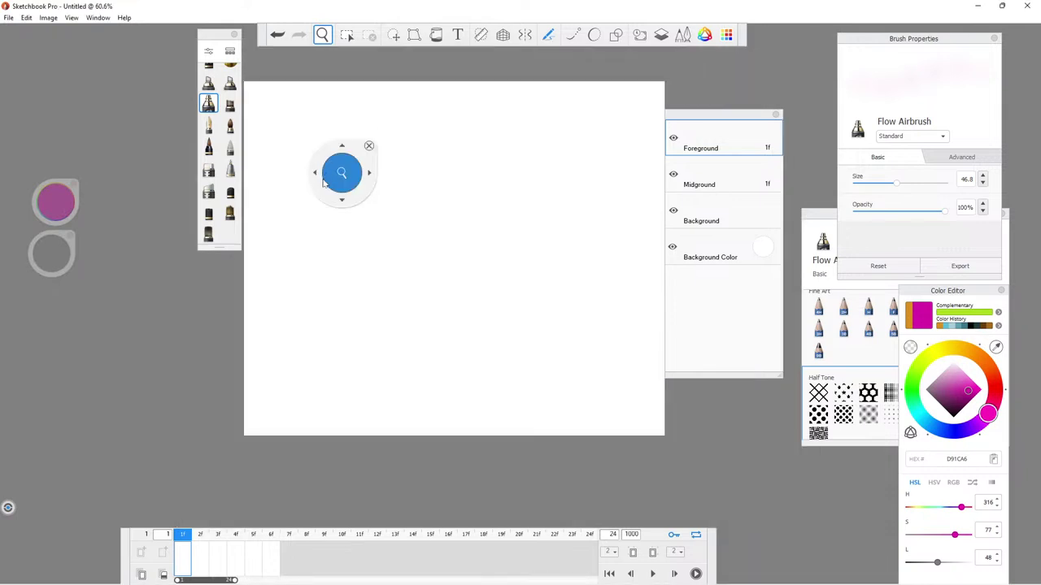
drag(333, 143, 712, 76)
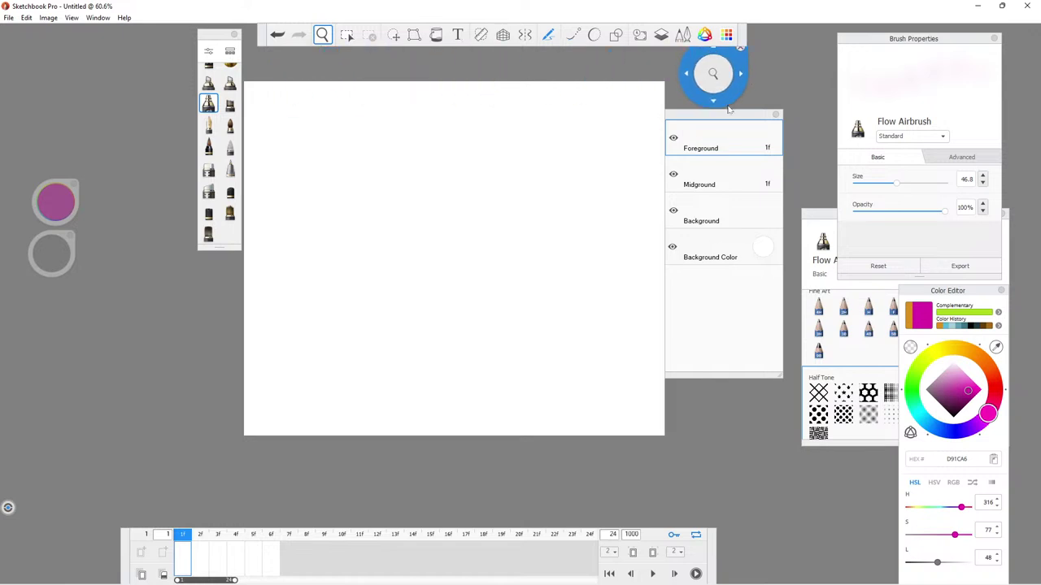
drag(726, 119, 742, 115)
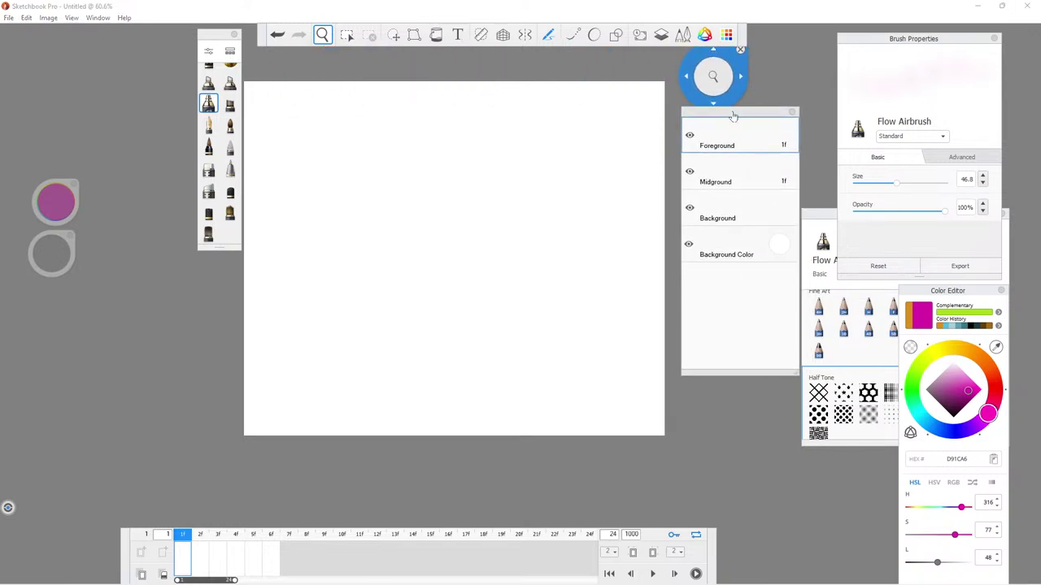
Bring the Brush Library to the front and move the Color Editor beside the brush palette.
click(821, 221)
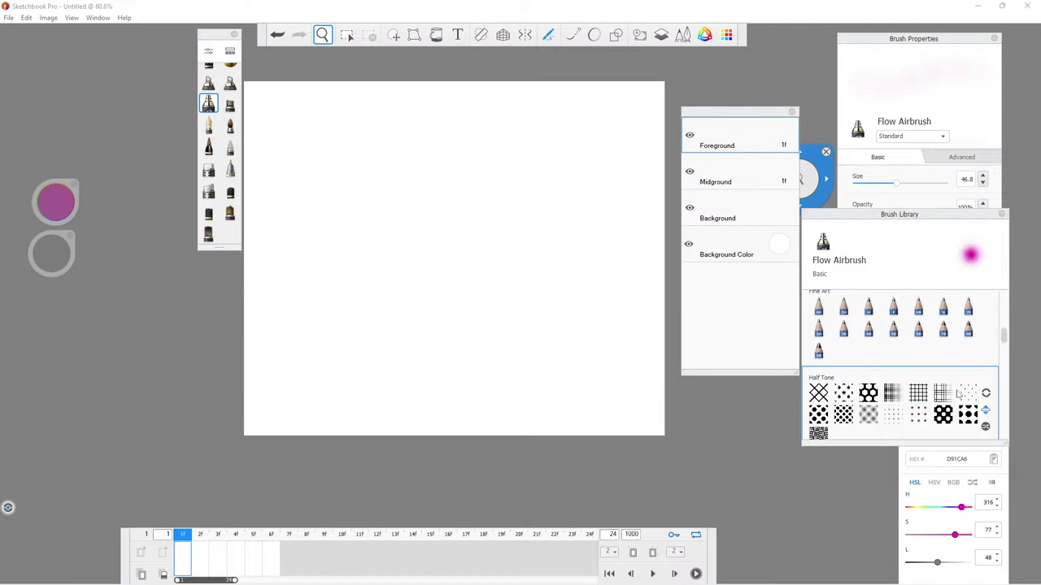
click(978, 464)
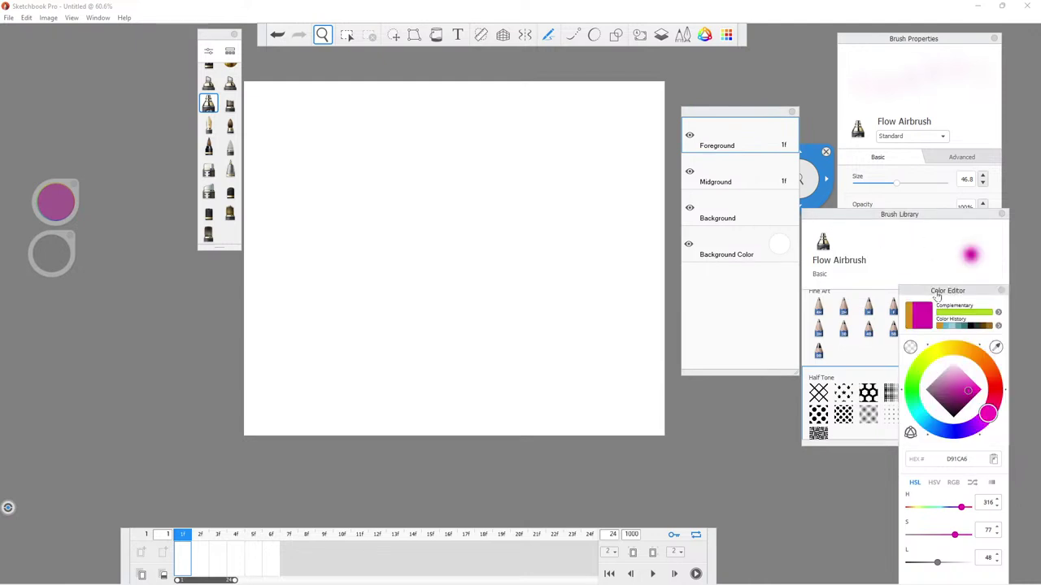
mouse_move(928, 298)
mouse_down()
mouse_move(803, 135)
mouse_move(803, 94)
mouse_move(792, 90)
mouse_move(336, 149)
mouse_move(90, 125)
mouse_move(116, 91)
mouse_move(115, 70)
mouse_up()
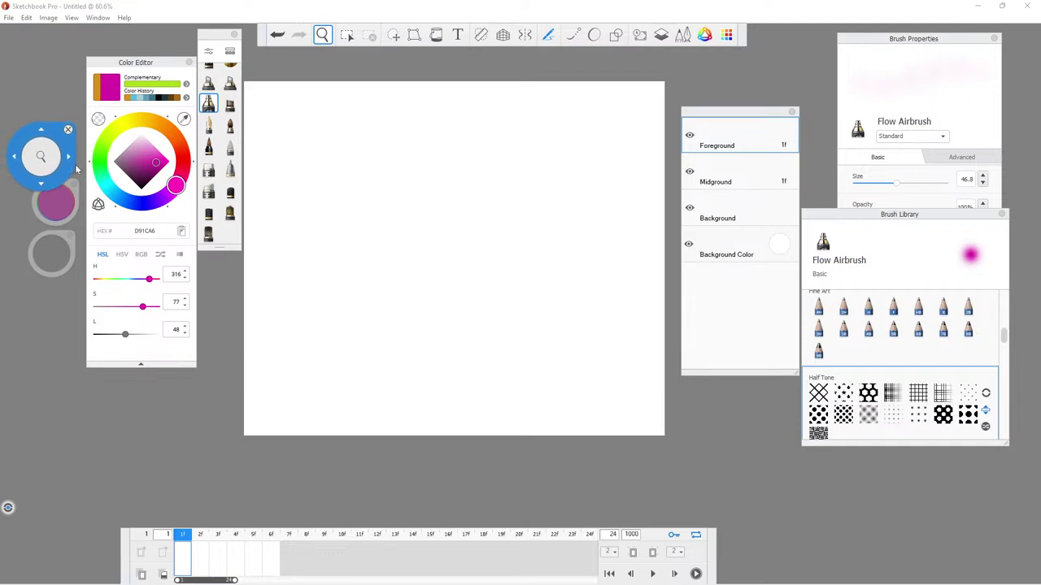
Set the active colour to neutral grey 9A9A9A and dismiss the canvas zoom control.
click(143, 189)
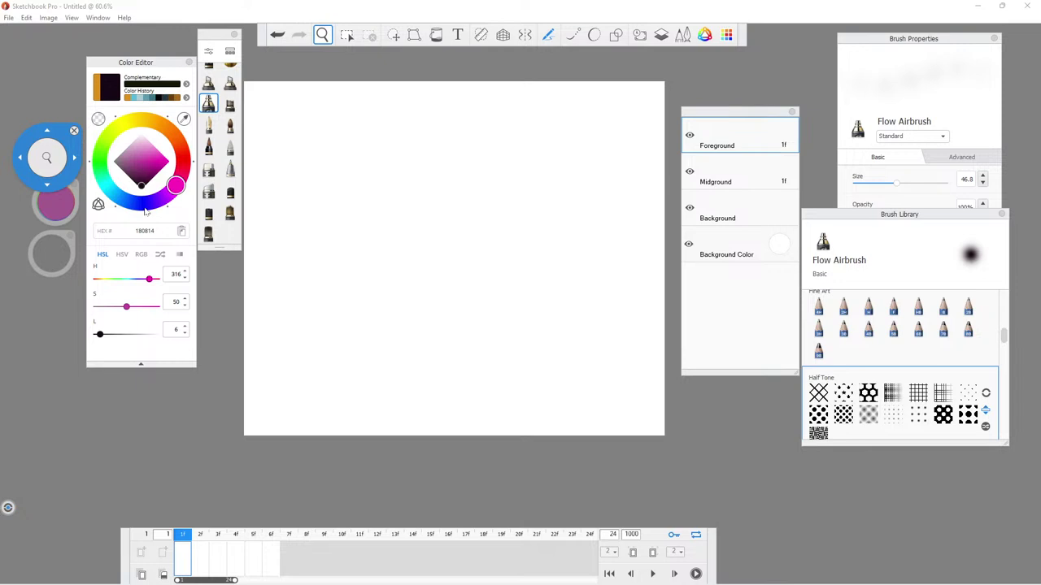
drag(323, 246, 265, 60)
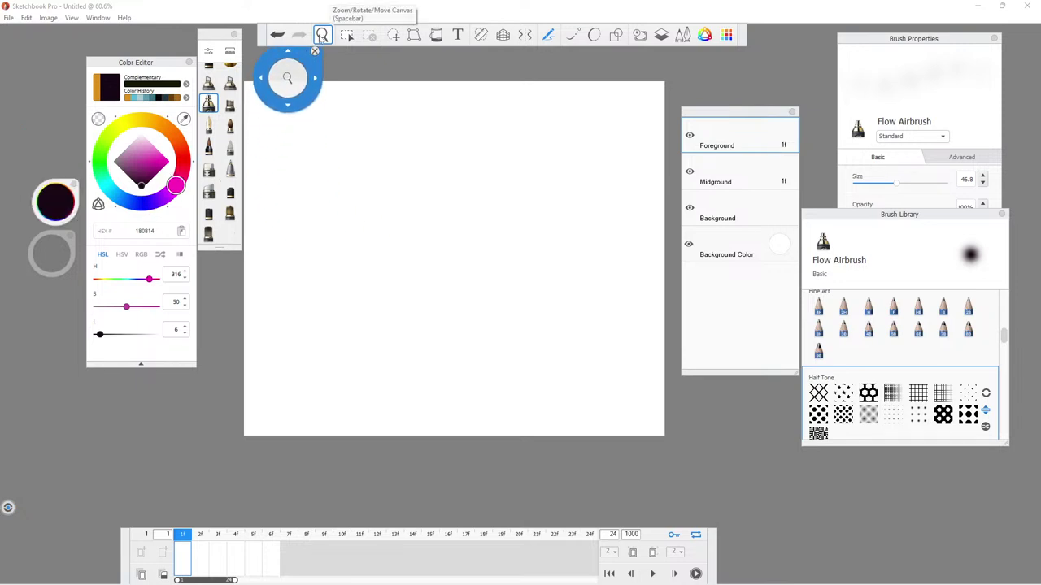
click(322, 35)
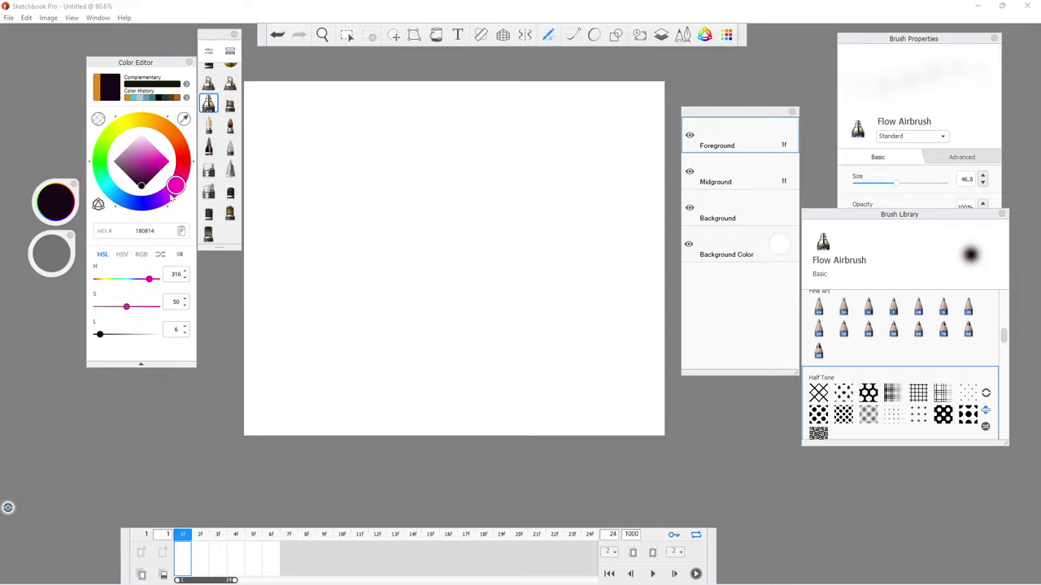
click(131, 181)
drag(132, 180, 120, 157)
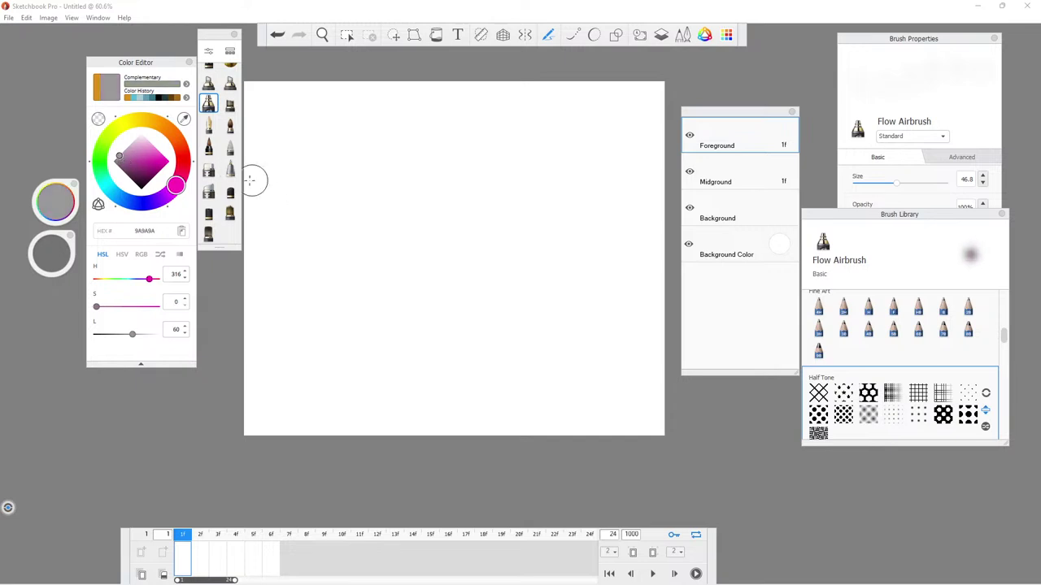
Flood fill frame 1's Foreground layer with grey 9A9A9A, undo it and repeat the fill.
click(434, 36)
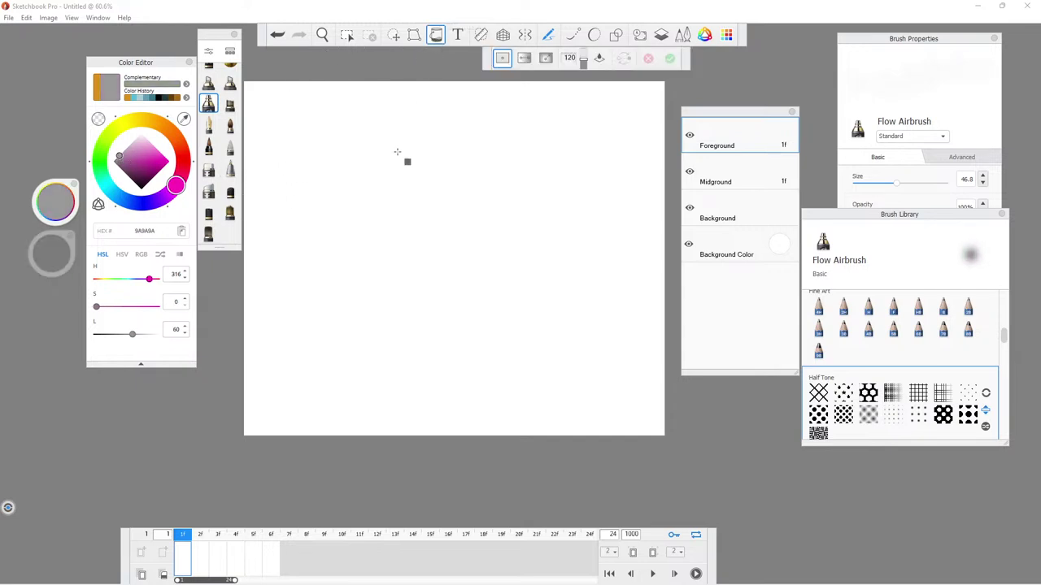
click(397, 151)
click(723, 212)
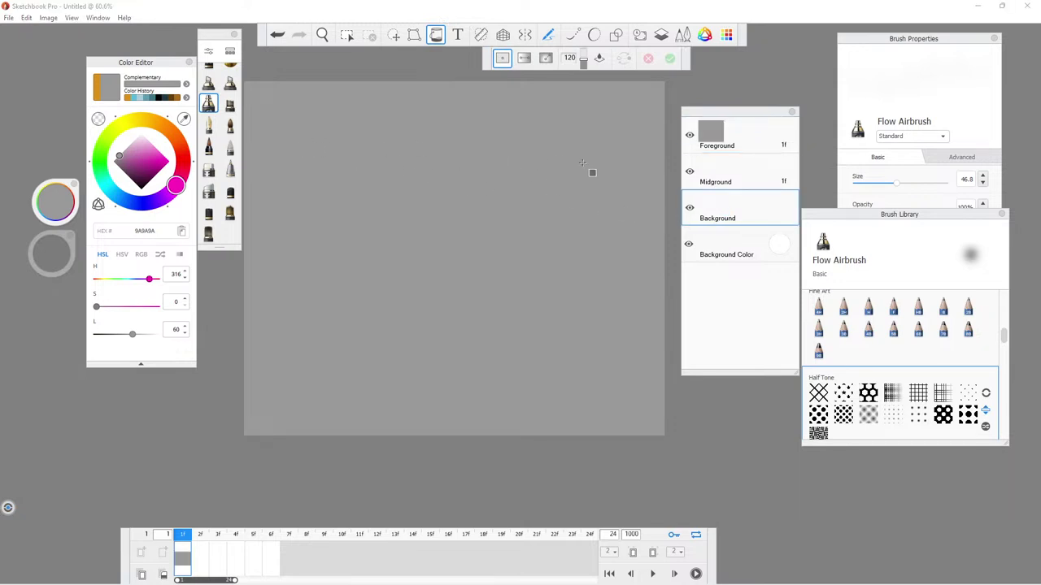
click(275, 37)
click(275, 36)
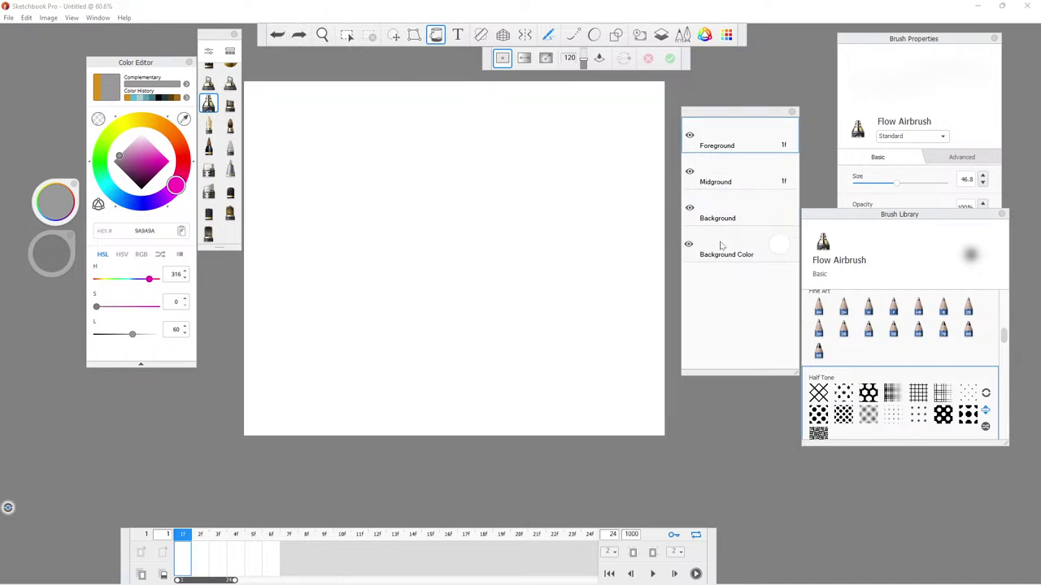
click(541, 229)
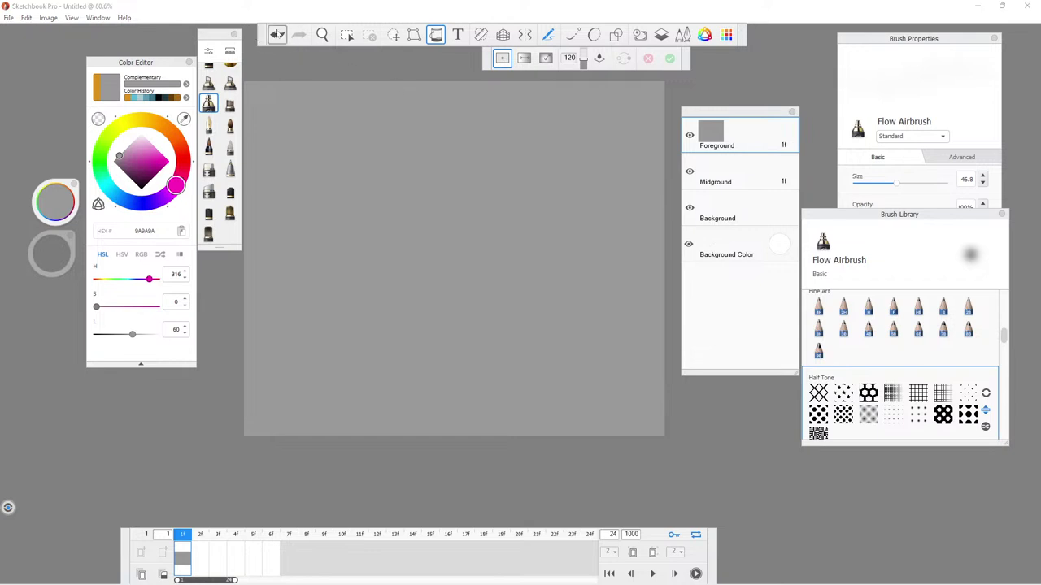
Undo the Foreground fill and flood fill the Background layer with grey 9A9A9A instead.
click(277, 34)
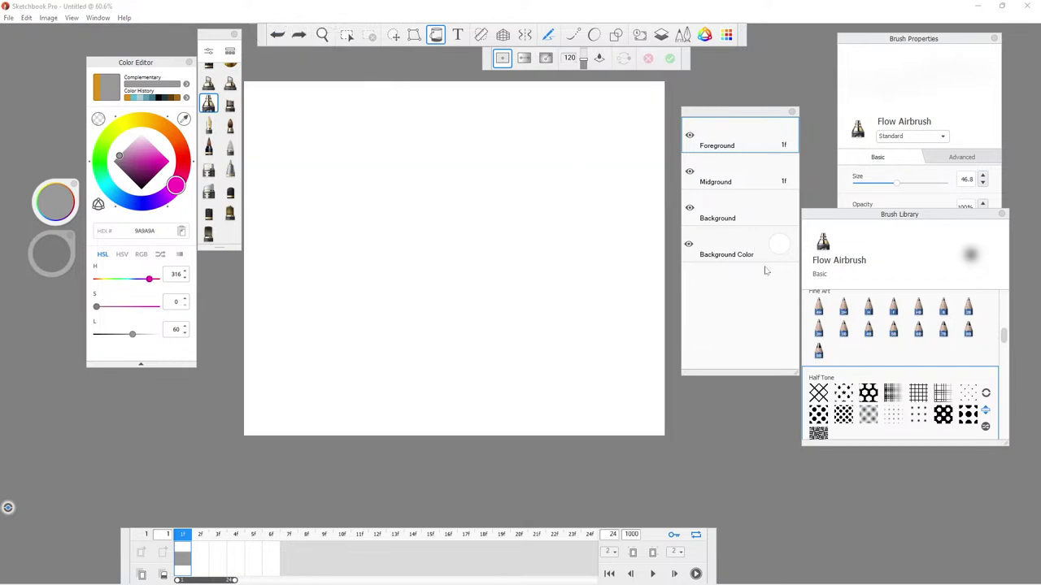
click(689, 244)
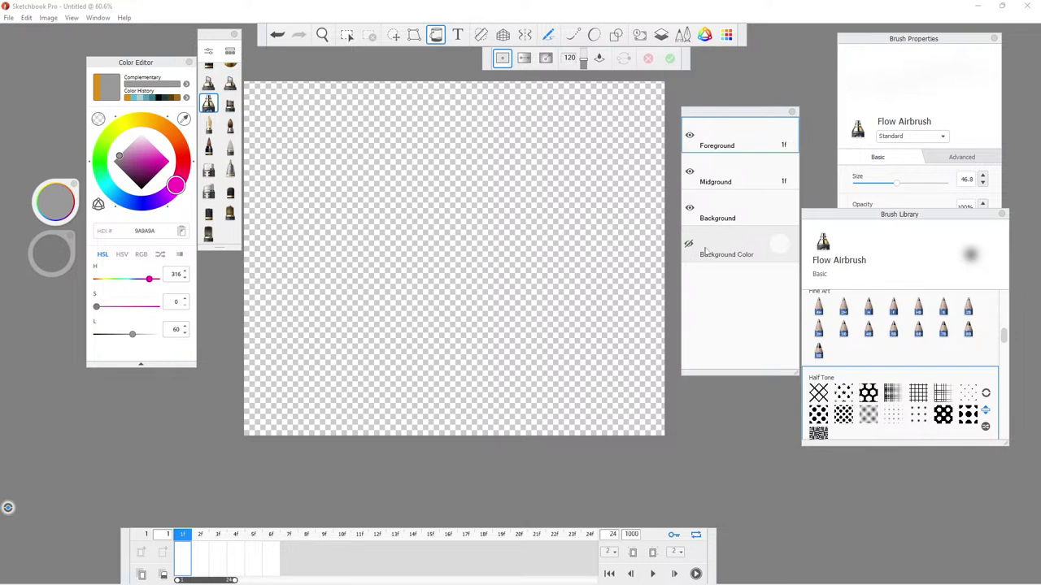
click(689, 244)
click(710, 210)
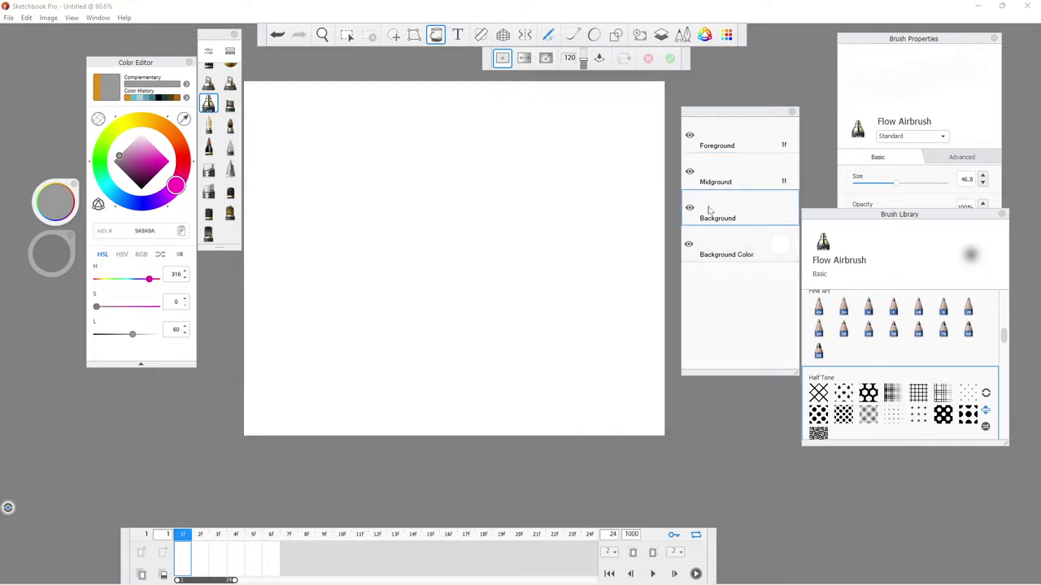
click(544, 226)
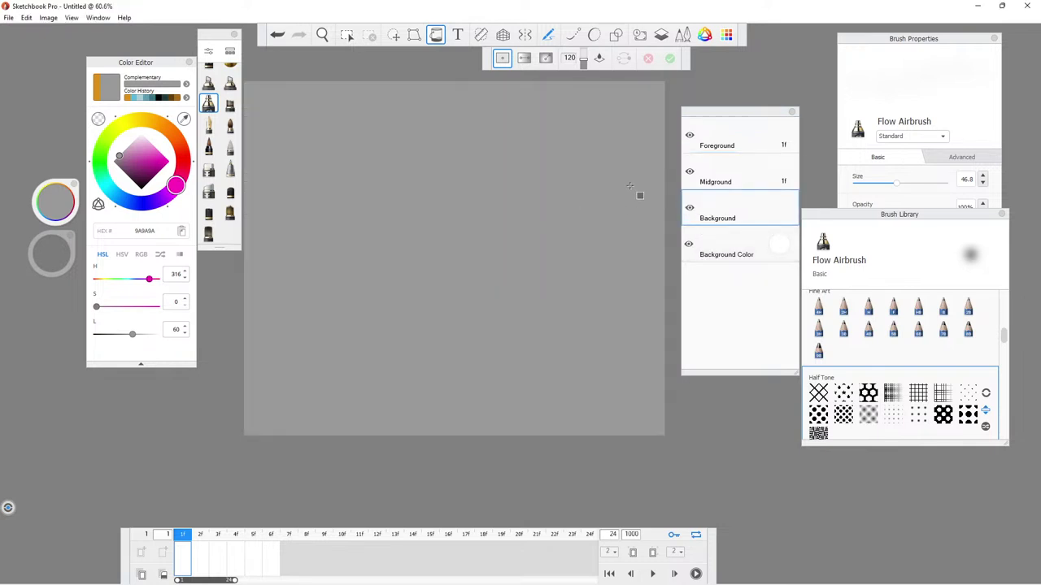
Make Midground the active layer, leave flood fill and set the active colour to dark grey 424242.
click(712, 182)
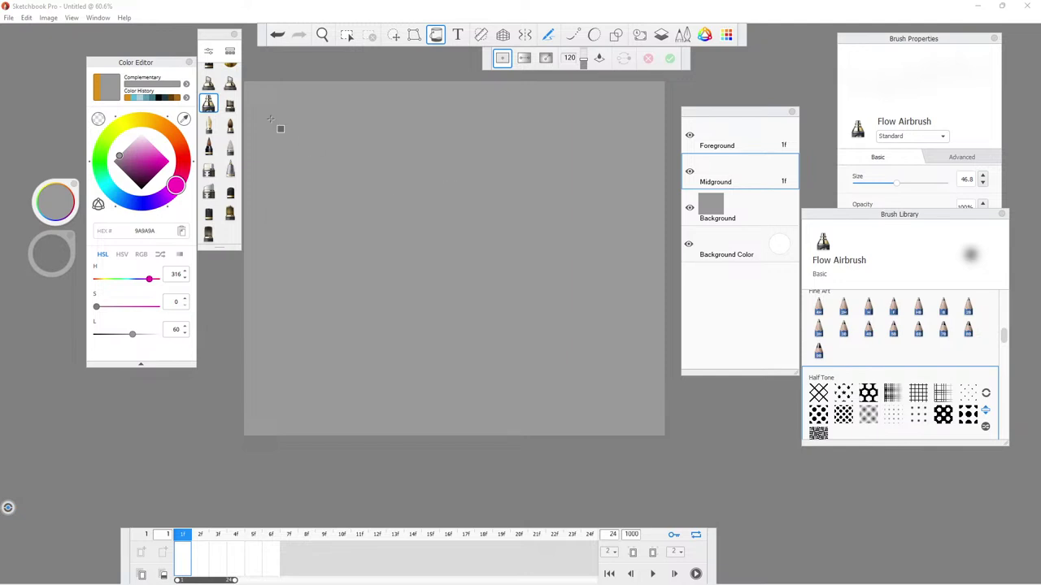
click(435, 41)
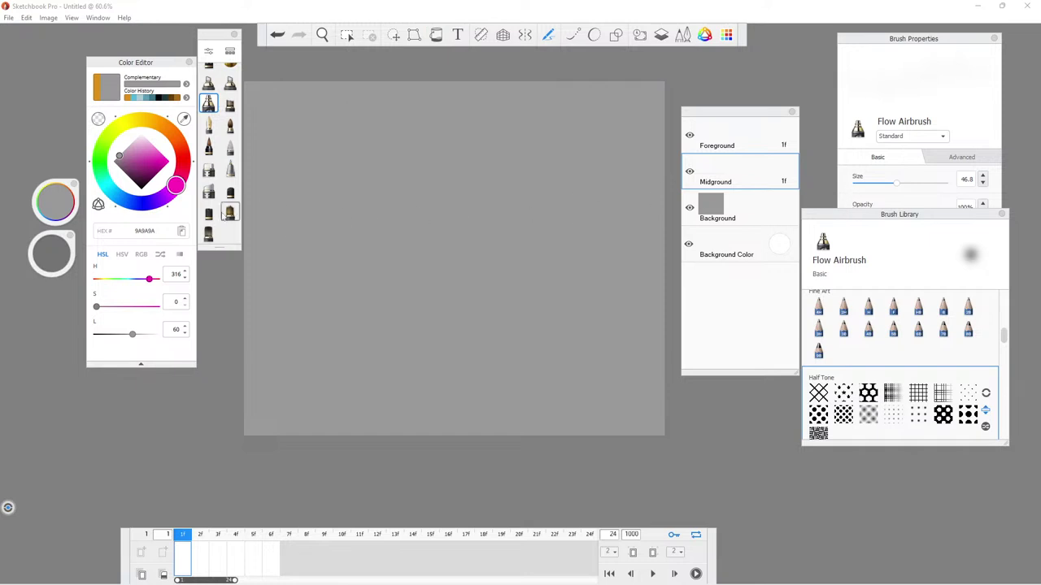
click(135, 182)
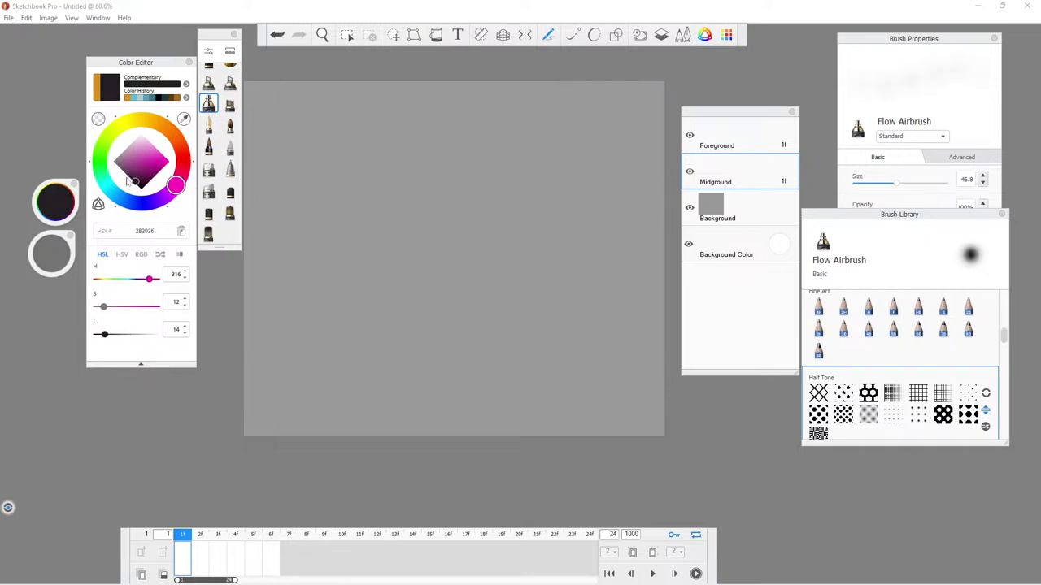
click(127, 177)
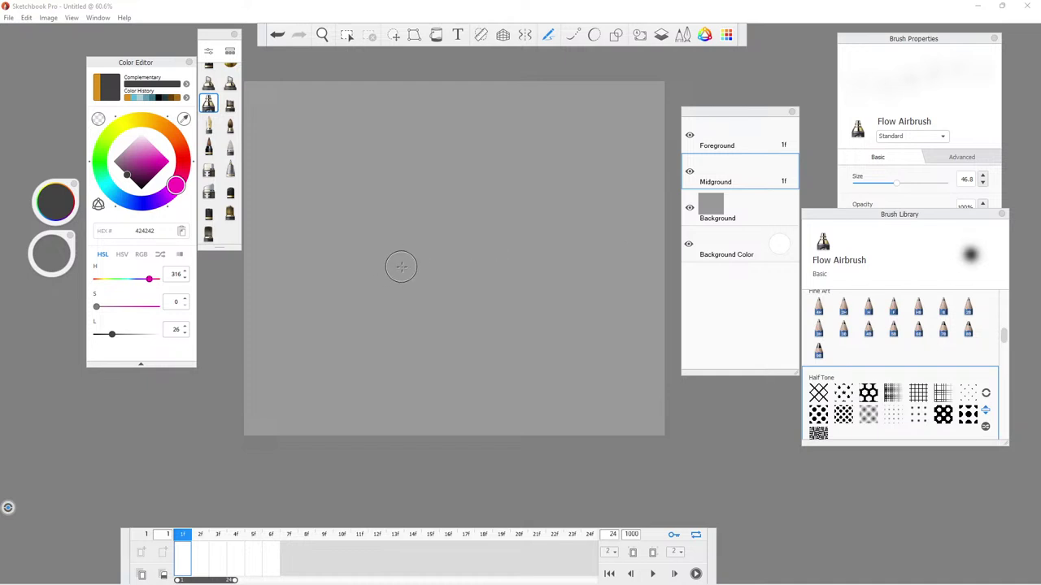
Draw a full-width rectangle over the lower part of the Background layer with the Flow Airbrush.
click(731, 210)
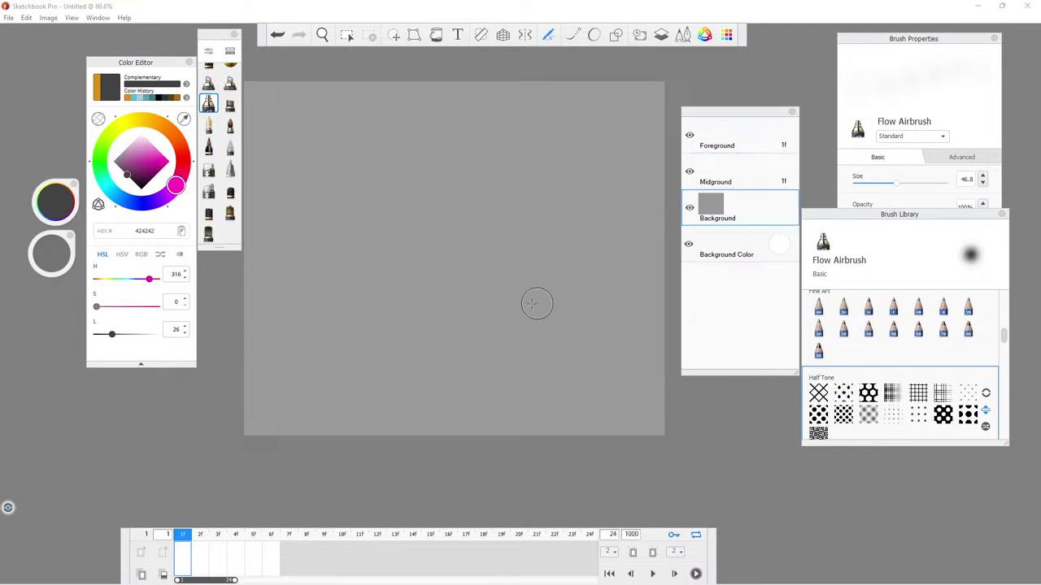
click(615, 36)
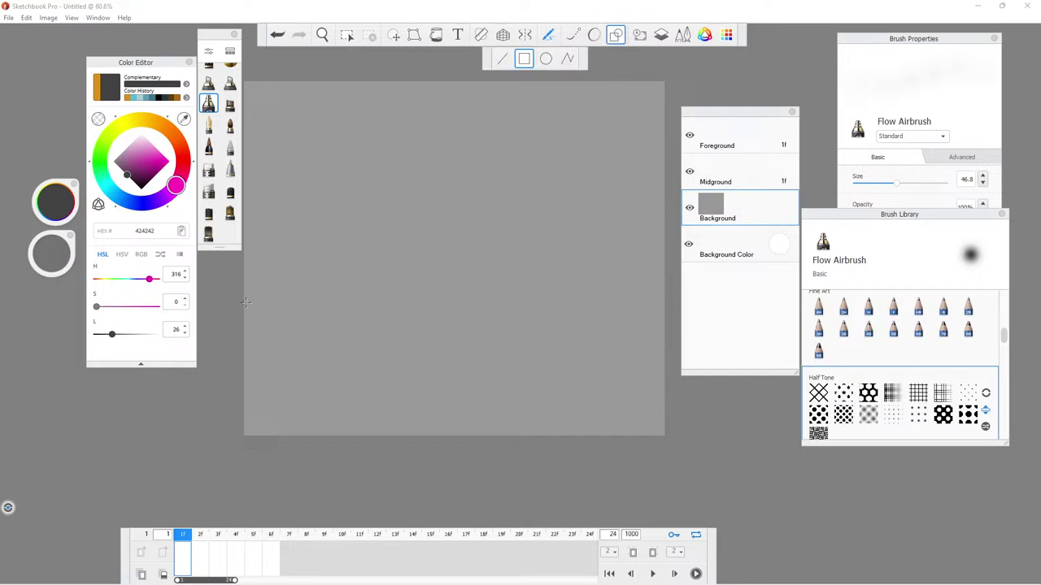
drag(245, 300, 654, 432)
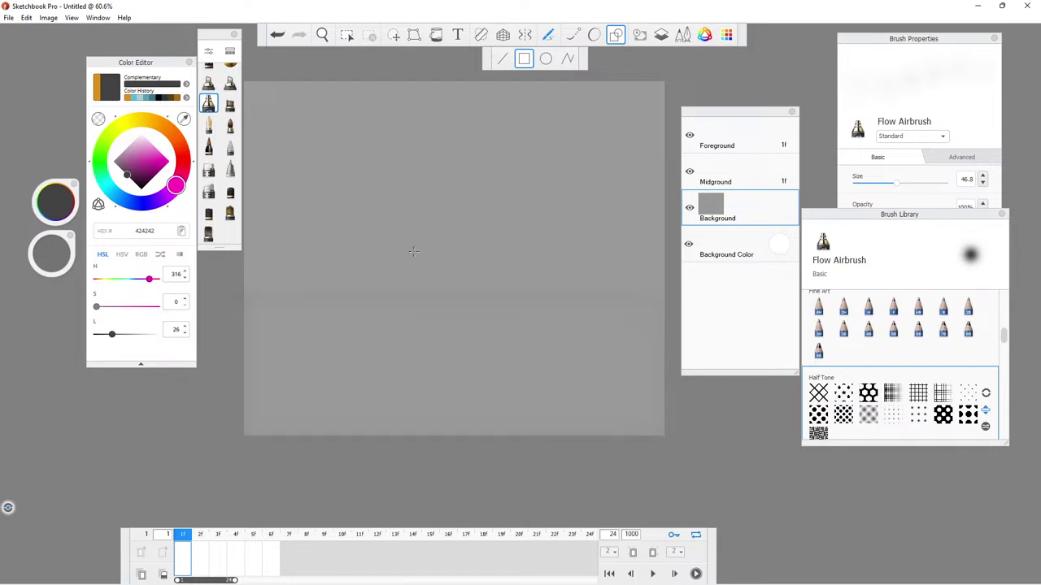
Try to flood fill the rectangle's interior on the Background layer with grey 424242, and undo the fill.
click(436, 34)
click(473, 340)
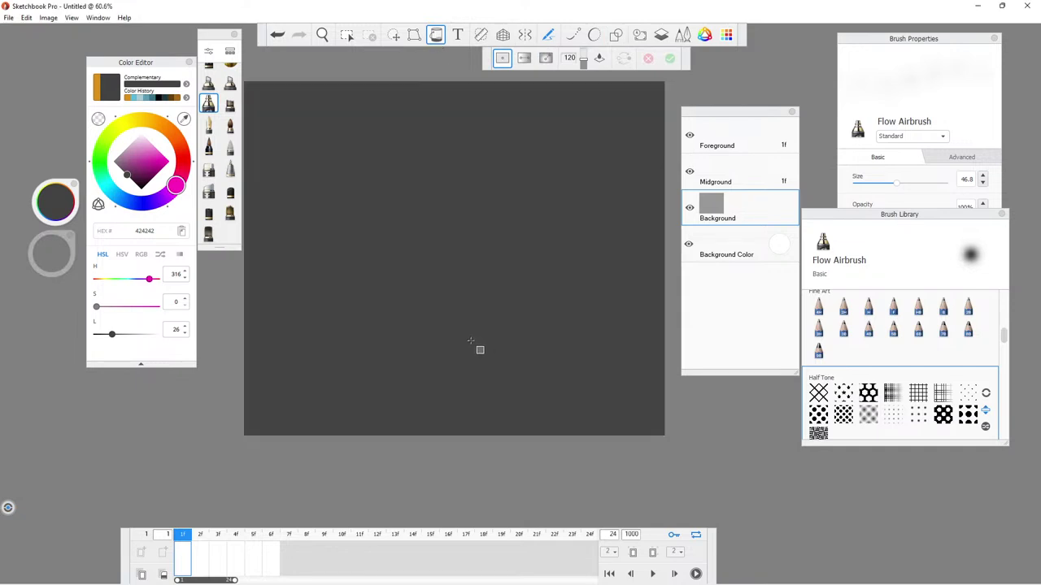
click(276, 34)
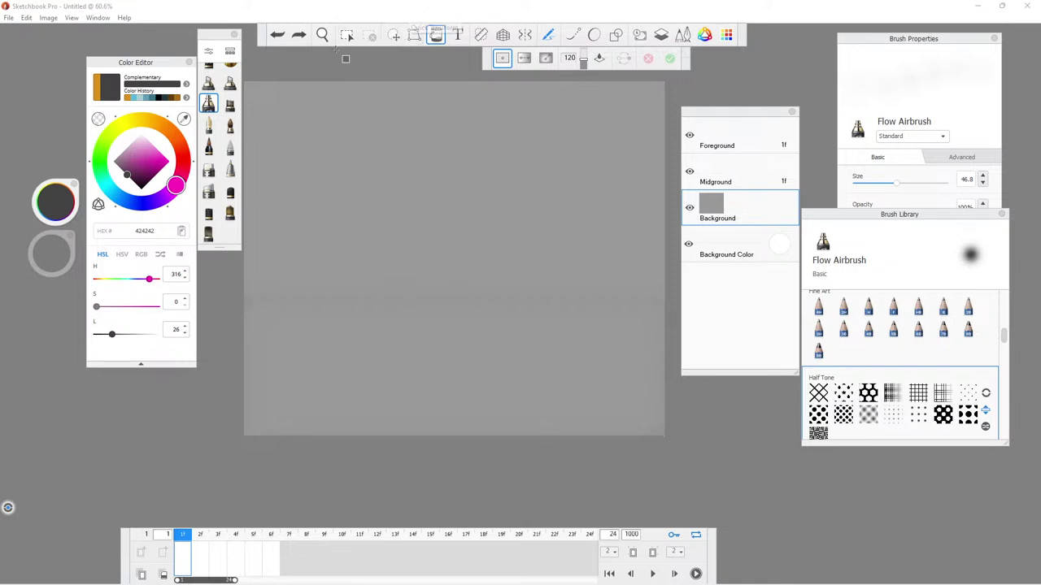
Draw rectangles over the lower half of the Background layer with the Vintage Marker, one at size 0.1 and one at size 10.1.
click(616, 35)
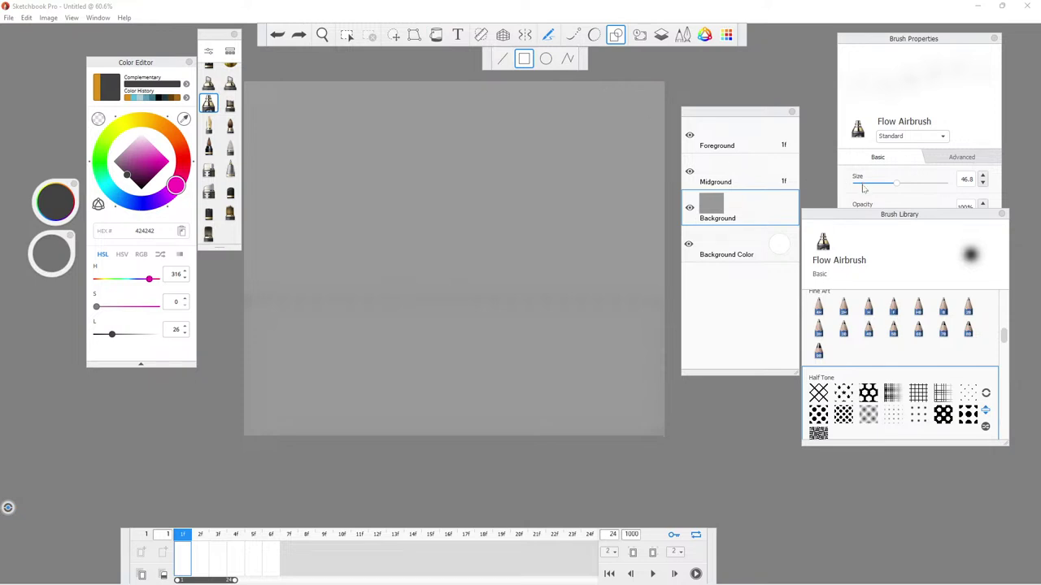
drag(866, 184, 859, 188)
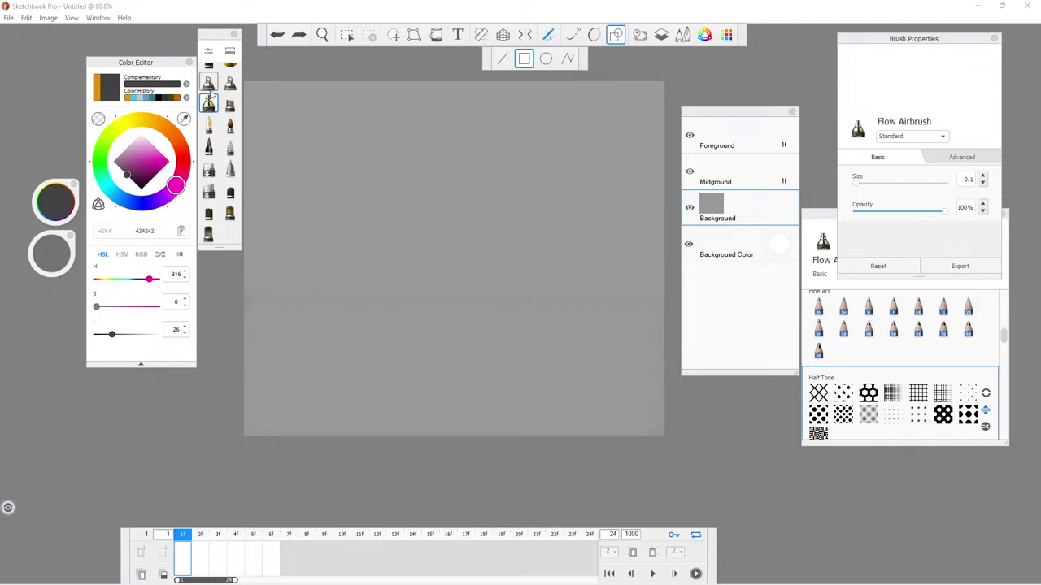
click(208, 84)
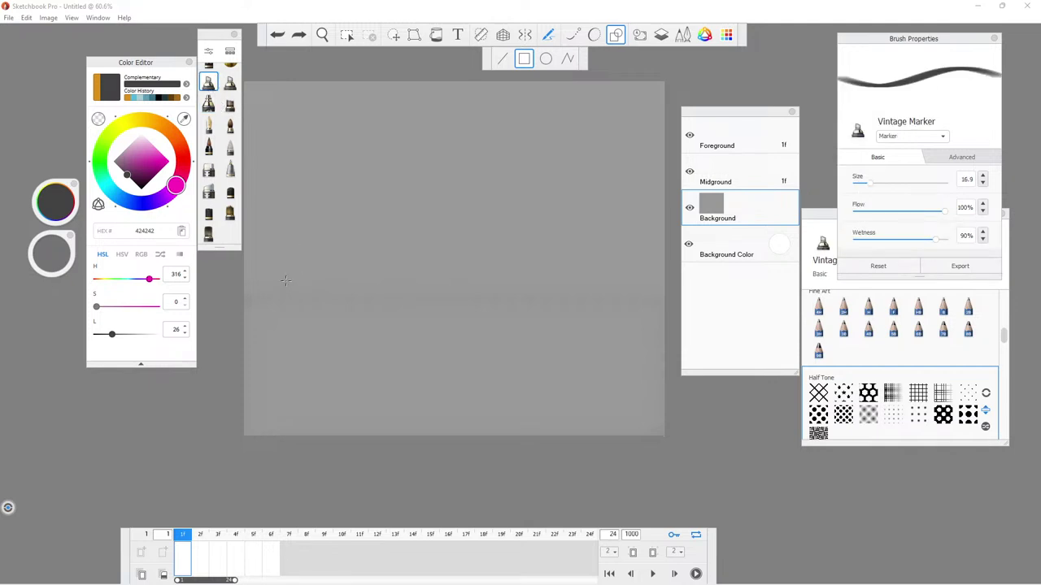
drag(858, 192, 847, 186)
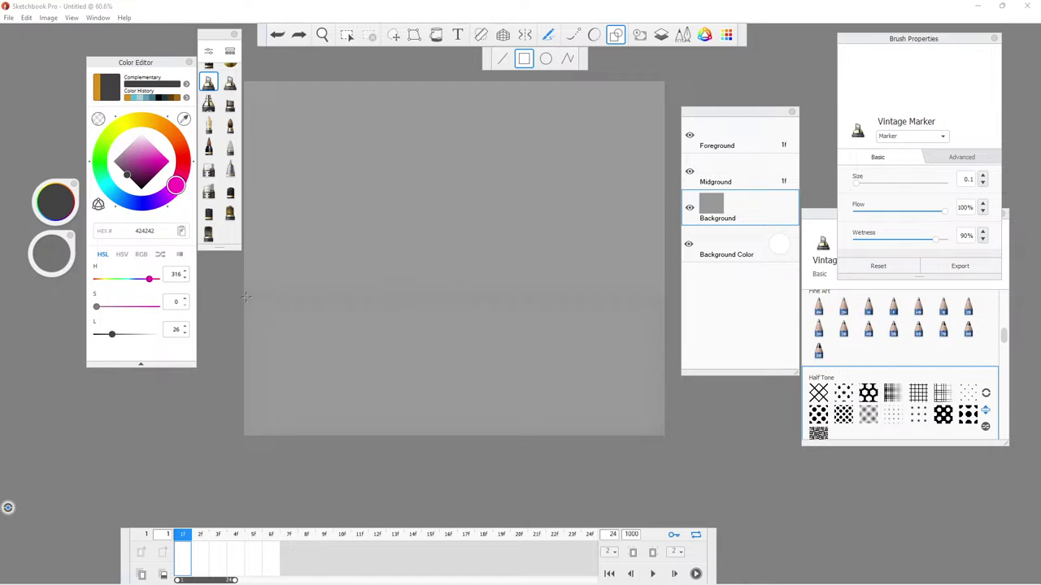
mouse_move(246, 293)
mouse_down()
mouse_move(278, 431)
mouse_move(664, 433)
mouse_up()
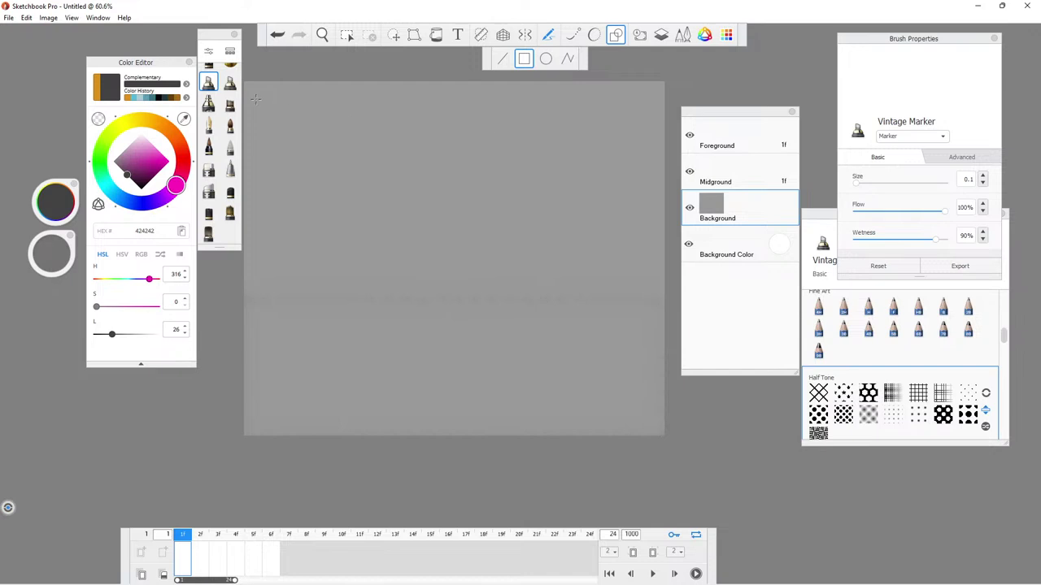
mouse_move(856, 182)
mouse_down()
mouse_move(891, 189)
mouse_move(865, 188)
mouse_up()
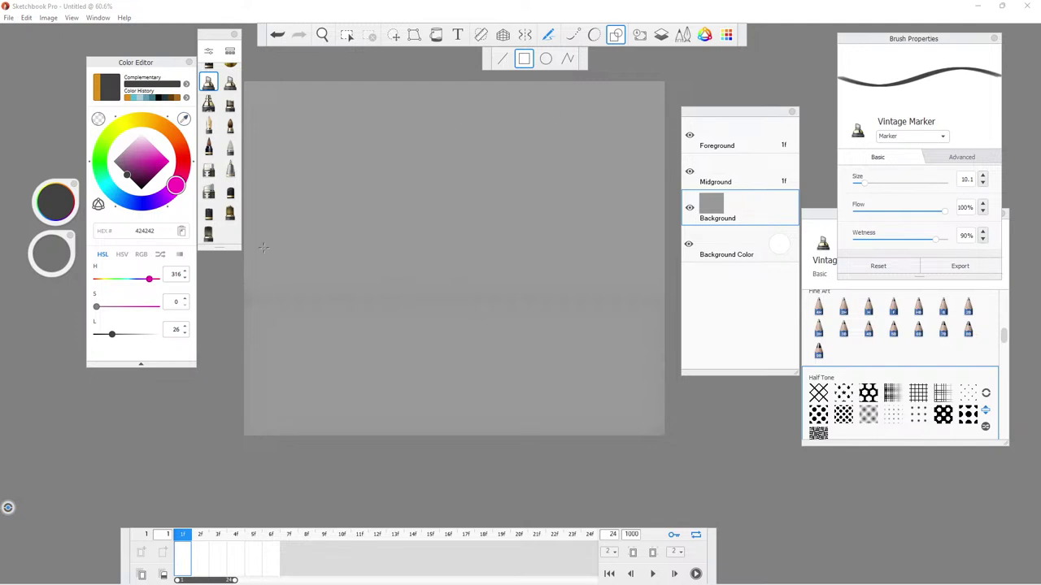
drag(248, 260, 664, 433)
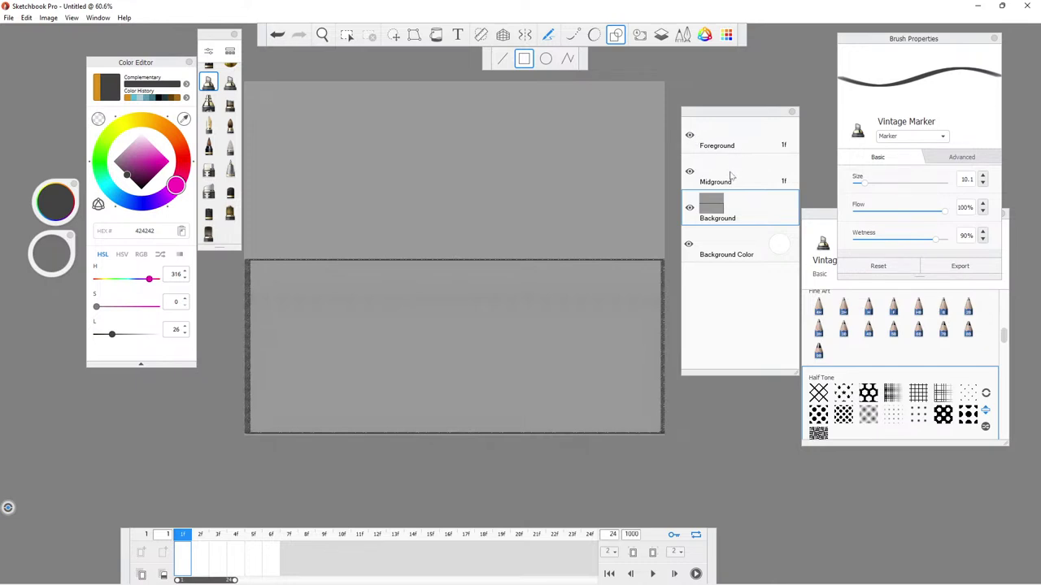
Make Midground the active layer and set the Vintage Marker size to 14.4.
click(728, 176)
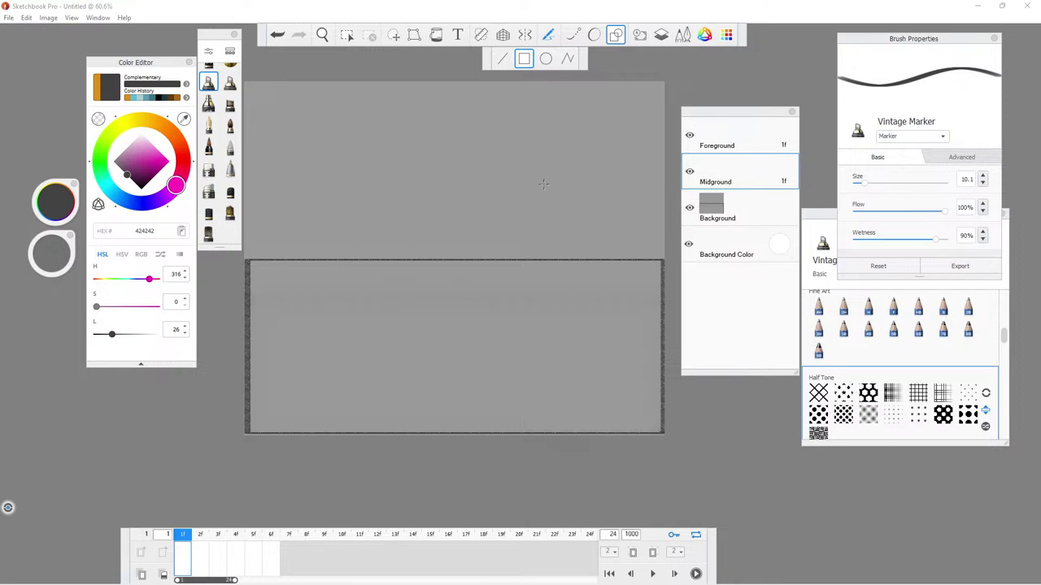
click(734, 209)
click(718, 183)
drag(865, 183, 869, 189)
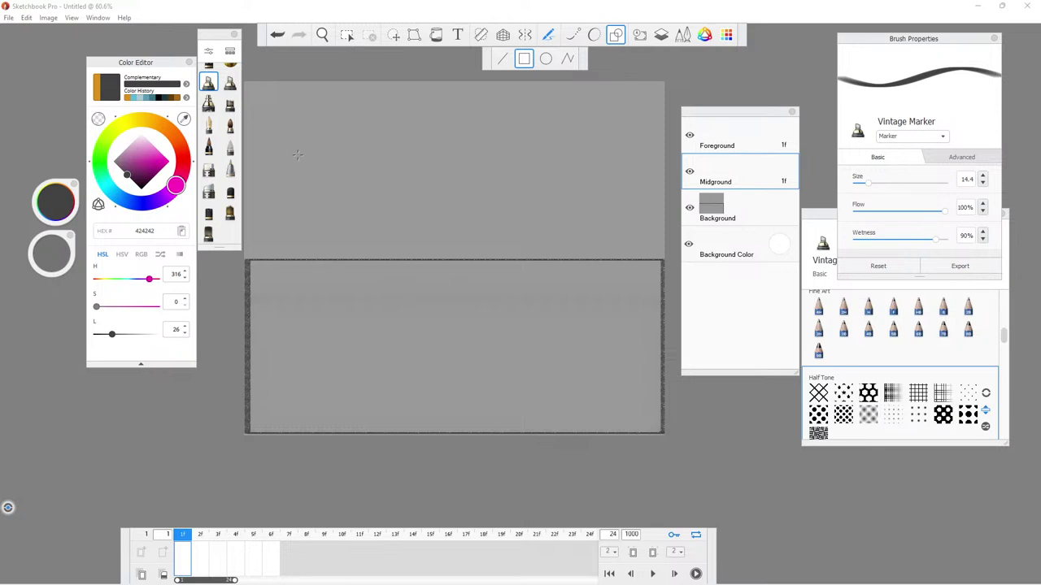
Draw a small rectangle above the ground line on Midground and paint a dark blob with a tail over it.
drag(333, 161, 308, 171)
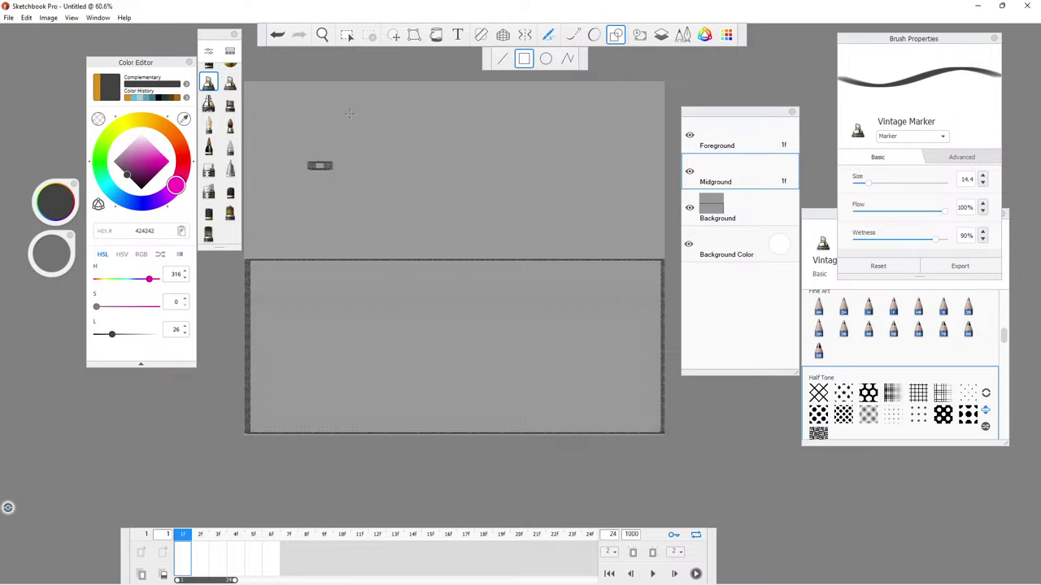
click(594, 35)
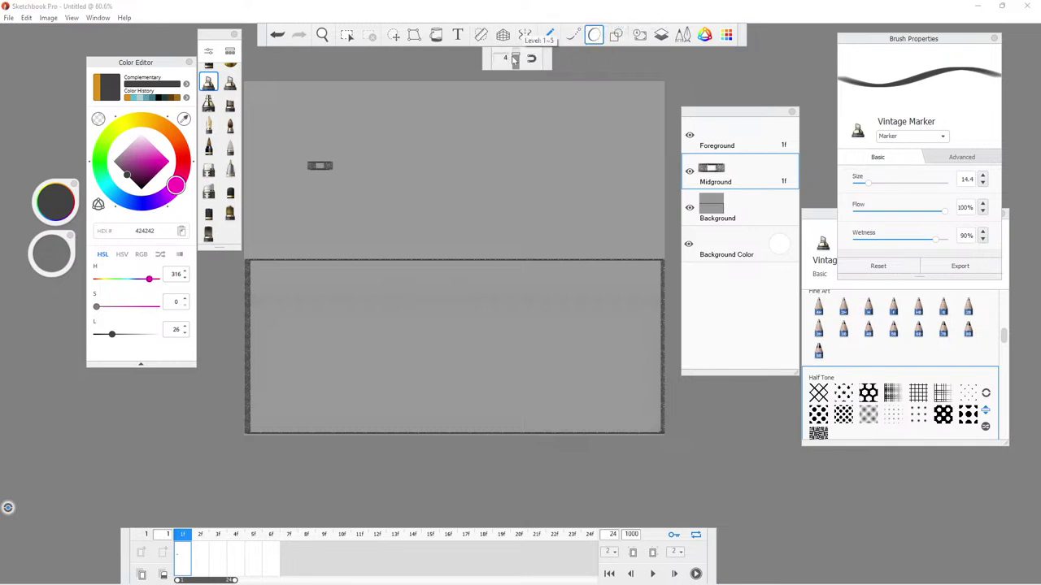
click(594, 34)
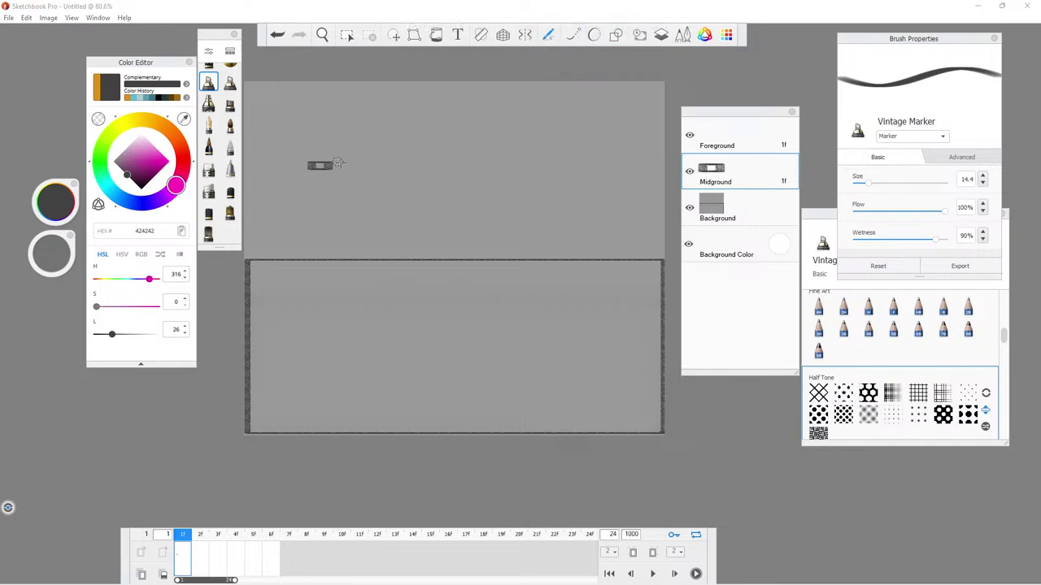
mouse_move(320, 171)
mouse_down()
mouse_move(330, 178)
mouse_move(320, 185)
mouse_move(311, 154)
mouse_move(327, 199)
mouse_move(311, 151)
mouse_move(335, 191)
mouse_move(310, 150)
mouse_move(333, 233)
mouse_up()
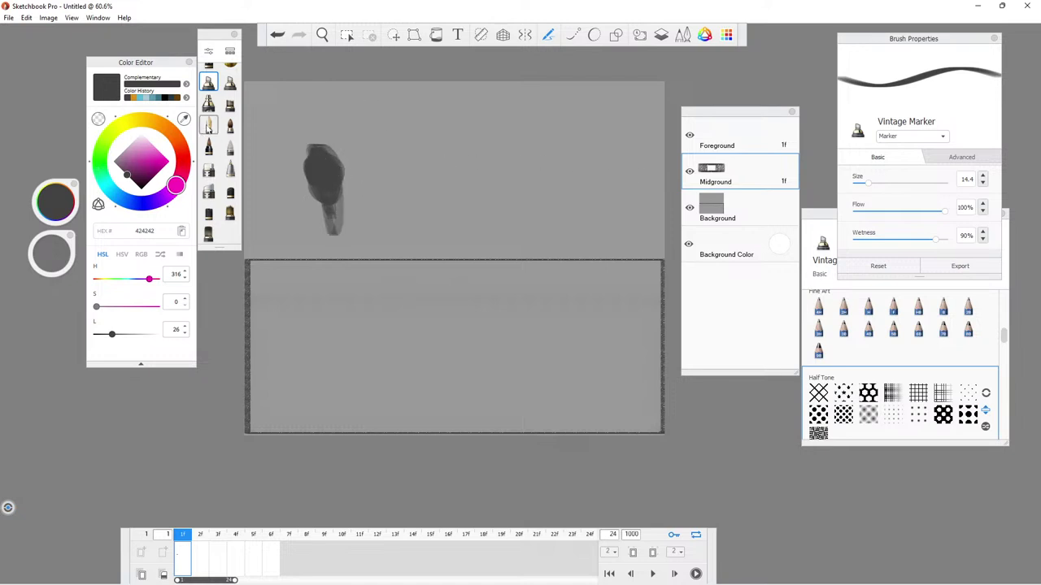
Erase the painted blob from Midground with the Cashmere Eraser at size 59.9, raising its flow to 40%.
click(209, 169)
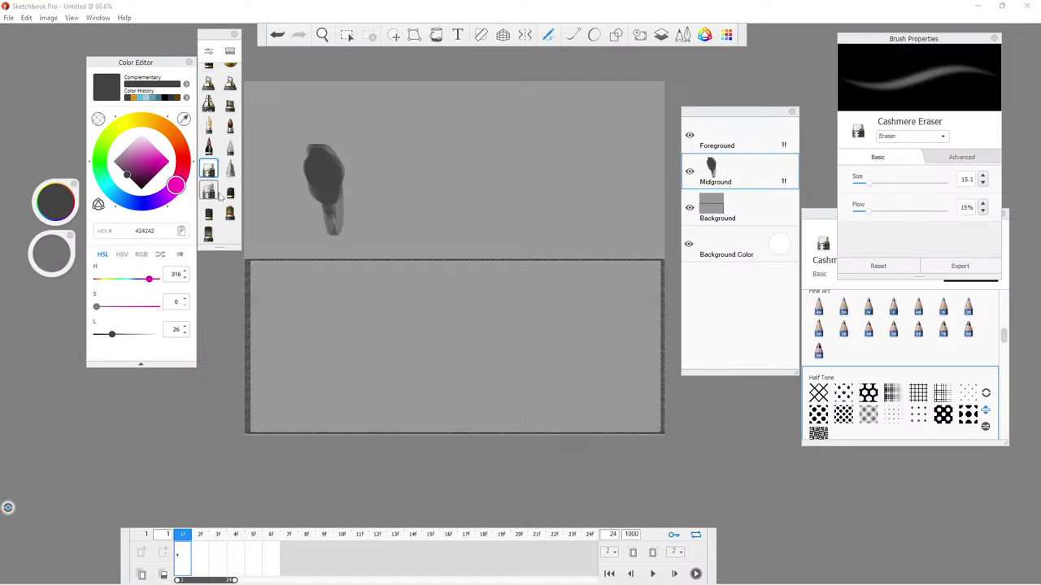
drag(875, 187, 904, 186)
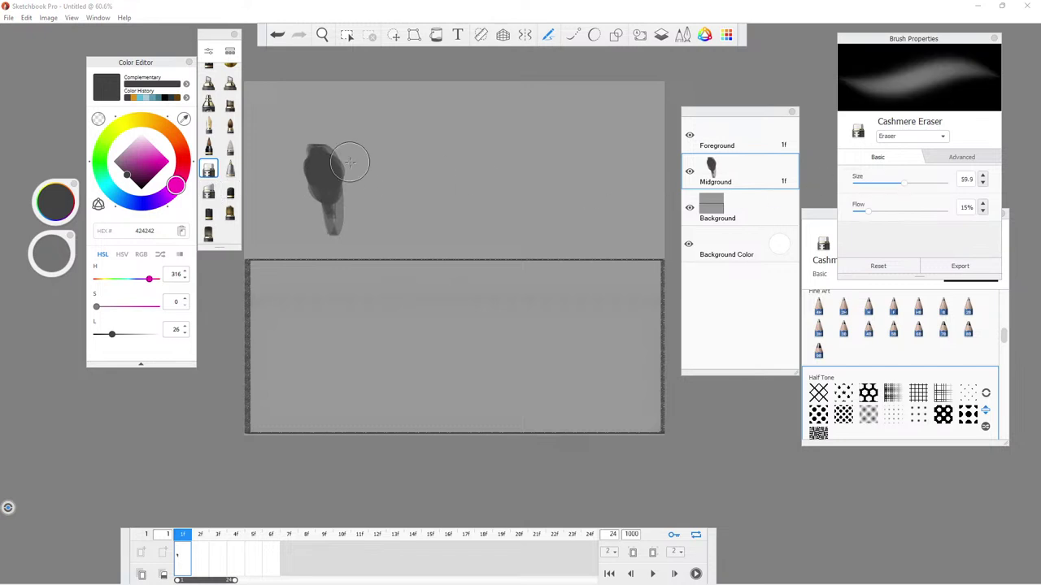
mouse_move(325, 151)
mouse_down()
mouse_move(333, 175)
mouse_move(316, 155)
mouse_move(319, 187)
mouse_up()
drag(868, 210, 891, 211)
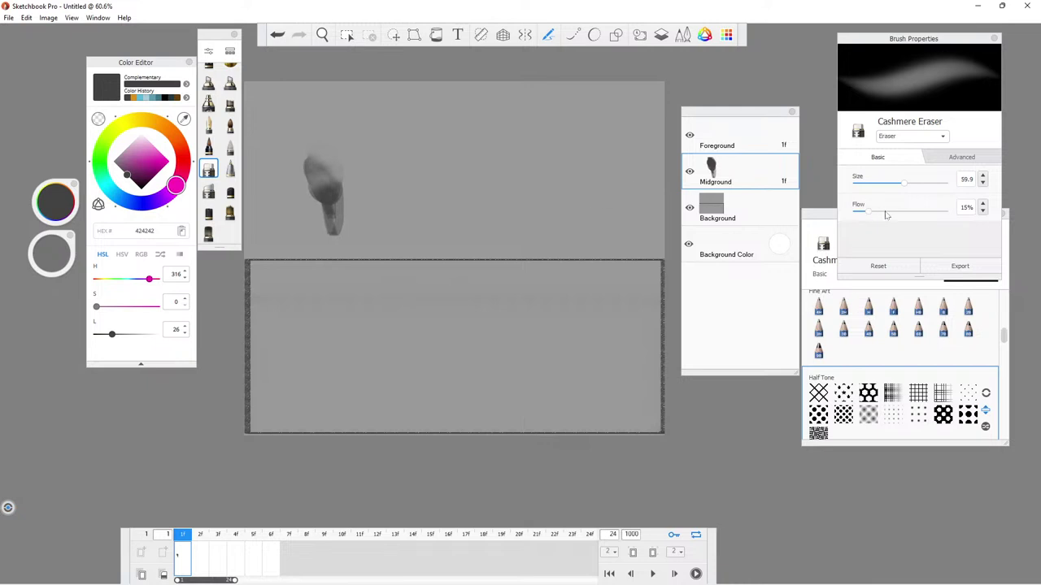
mouse_move(324, 162)
mouse_down()
mouse_move(325, 194)
mouse_move(313, 167)
mouse_move(333, 232)
mouse_up()
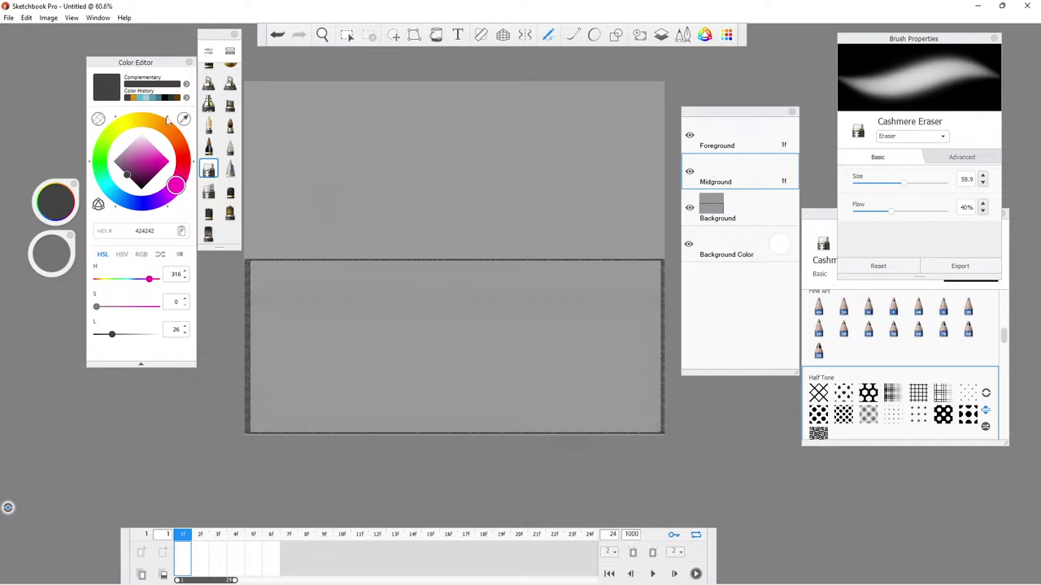
Paint a dark grey ball with the Vintage Marker at the ground line's left end on Midground in frame 1, and go to frame 2.
click(208, 84)
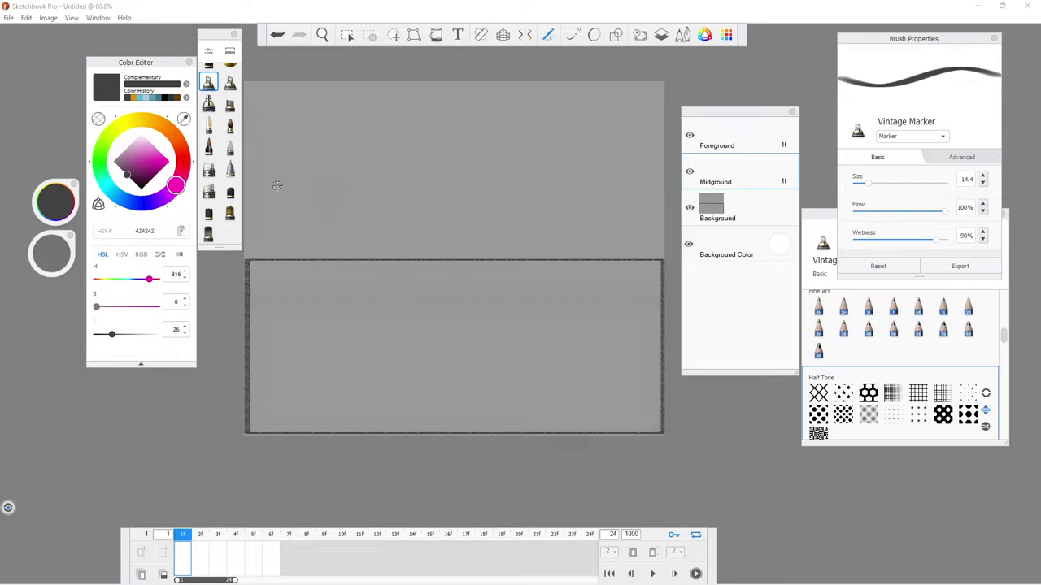
click(322, 34)
drag(365, 152, 372, 195)
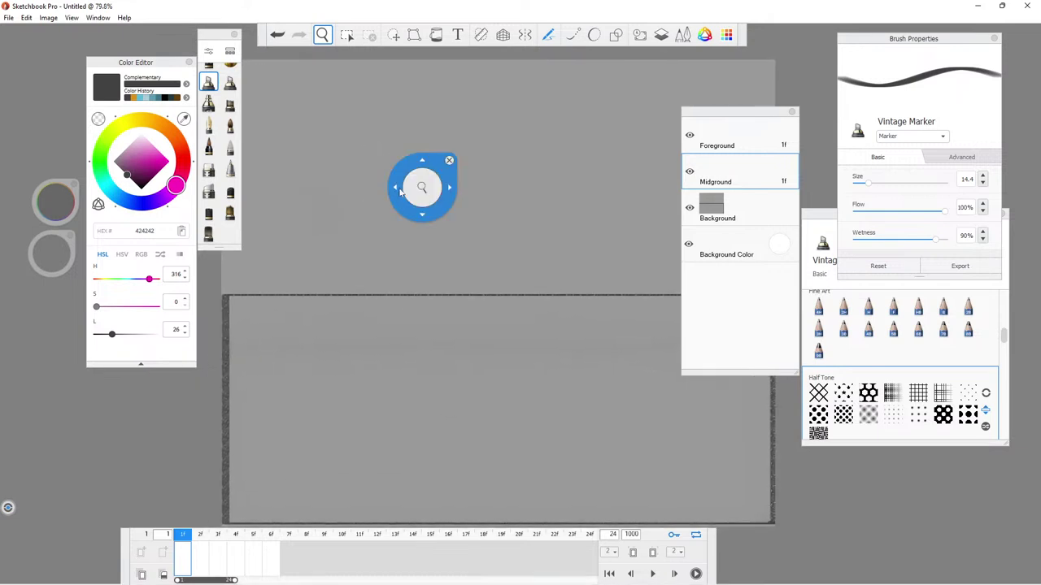
drag(418, 186, 339, 81)
click(322, 35)
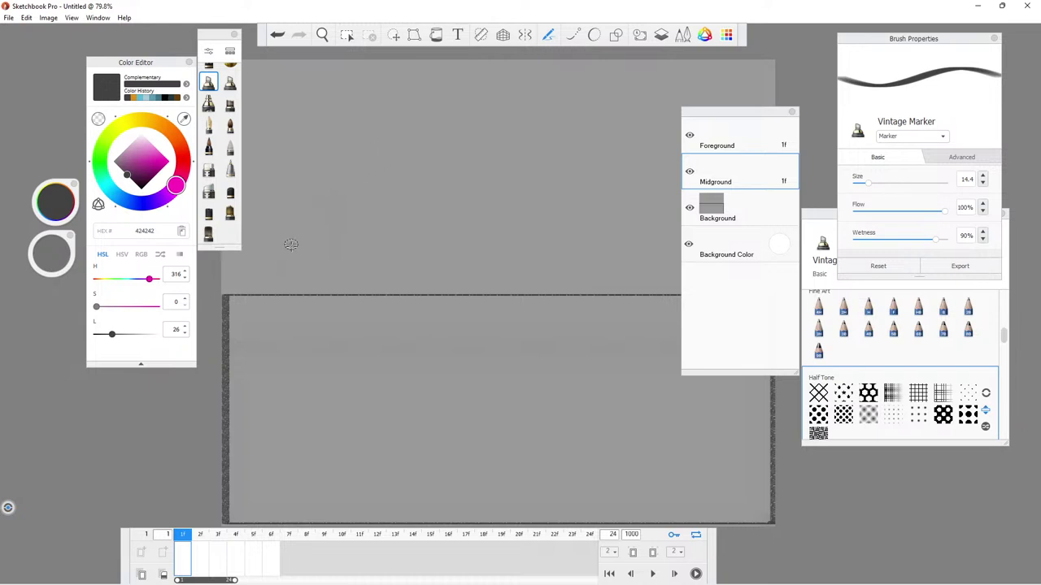
mouse_move(278, 269)
mouse_down()
mouse_move(291, 283)
mouse_move(265, 278)
mouse_move(293, 273)
mouse_move(279, 270)
mouse_move(293, 272)
mouse_move(265, 296)
mouse_move(281, 268)
mouse_move(268, 265)
mouse_move(292, 291)
mouse_move(279, 270)
mouse_up()
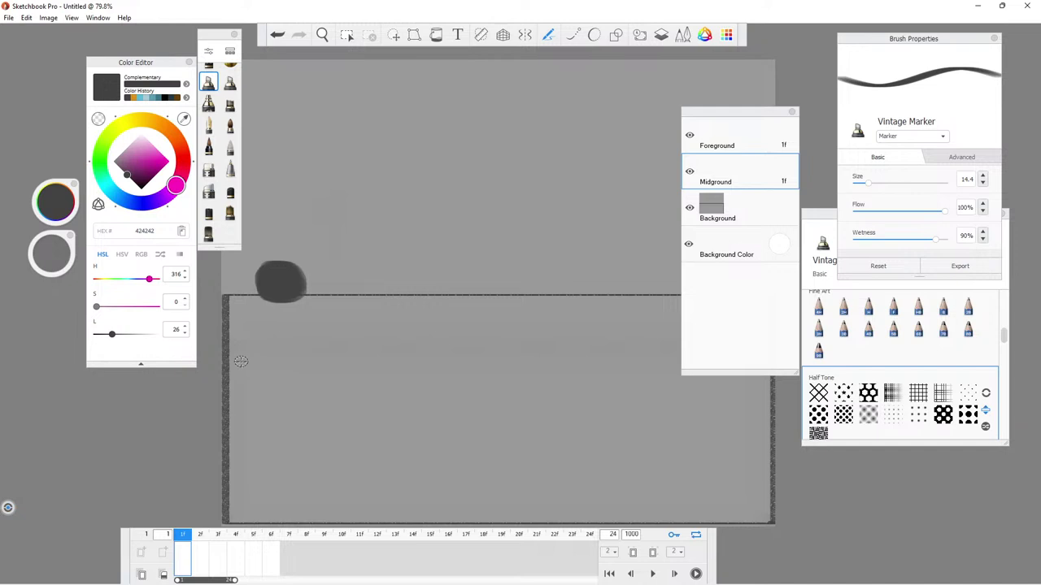
click(201, 553)
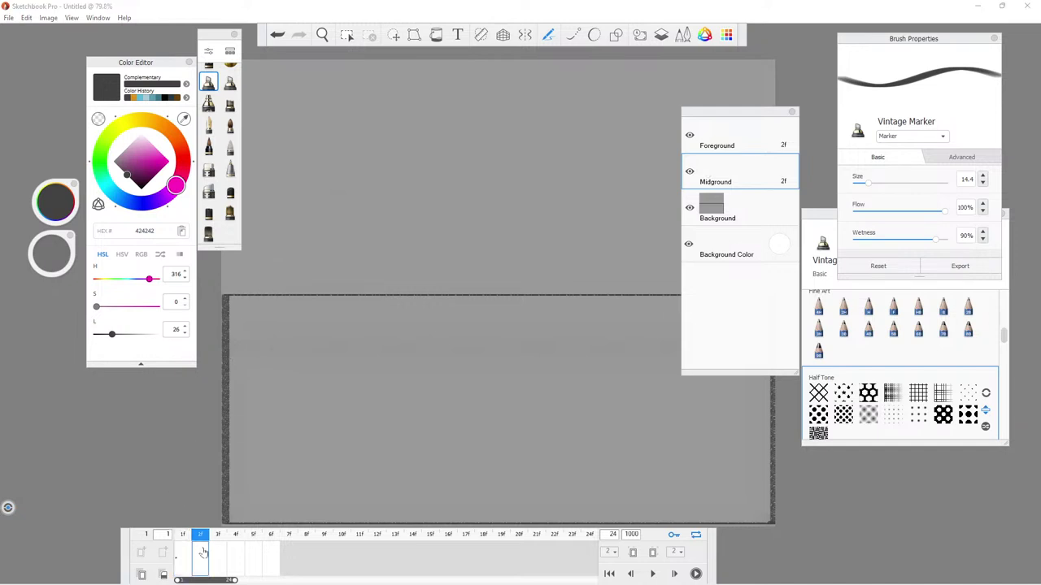
Show the ghosting of previous frames and check it in frames 2 and 6.
click(183, 556)
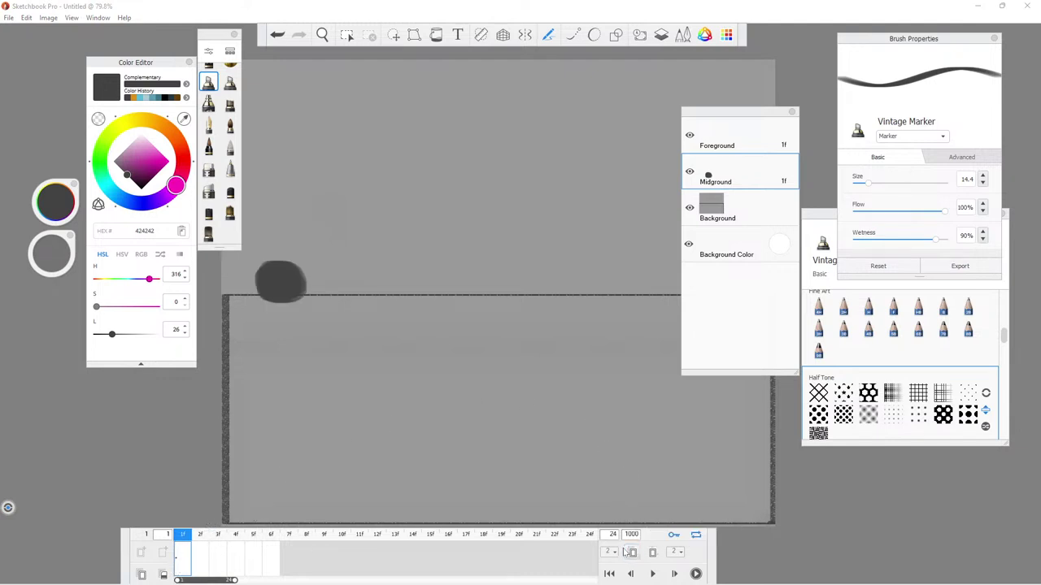
click(201, 559)
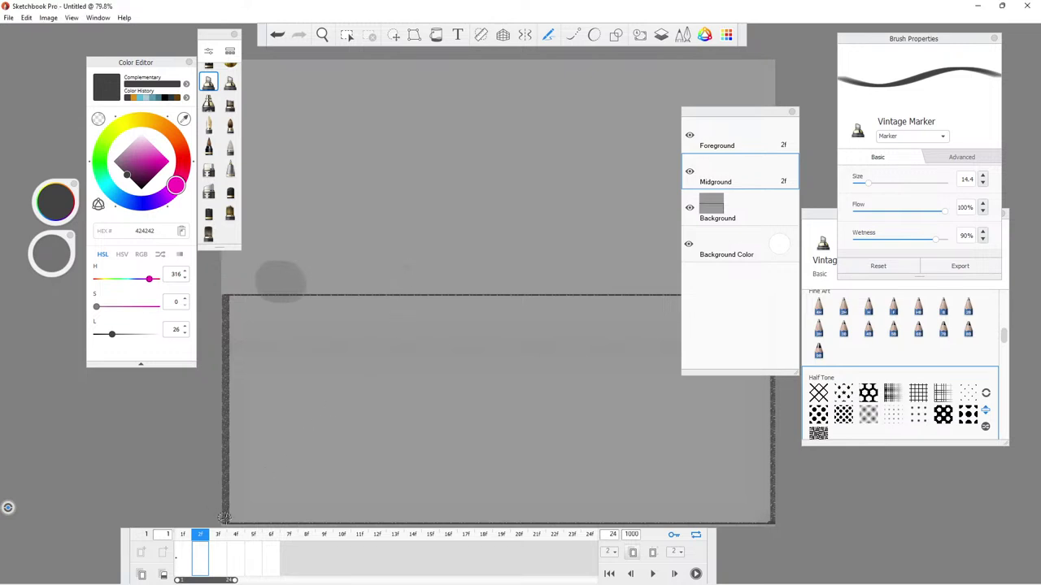
click(273, 556)
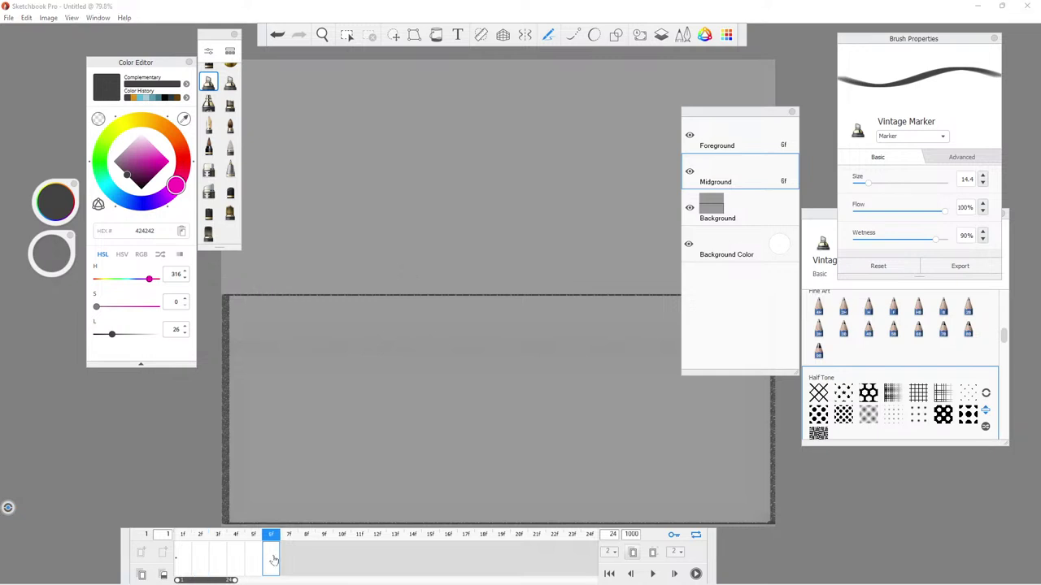
Paint a second dark grey ball beside the first on Midground in frame 1, and erase it with the Cashmere Eraser.
click(187, 558)
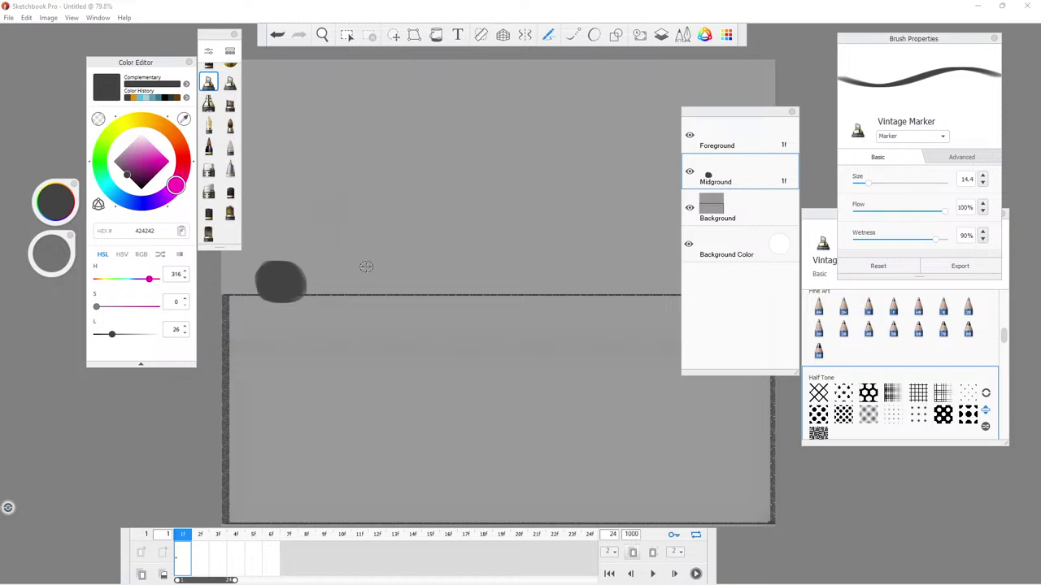
mouse_move(387, 264)
mouse_down()
mouse_move(389, 294)
mouse_move(342, 289)
mouse_move(363, 260)
mouse_move(388, 282)
mouse_move(357, 296)
mouse_move(384, 272)
mouse_move(351, 277)
mouse_move(354, 294)
mouse_move(387, 272)
mouse_move(345, 283)
mouse_move(371, 304)
mouse_move(367, 280)
mouse_move(366, 293)
mouse_up()
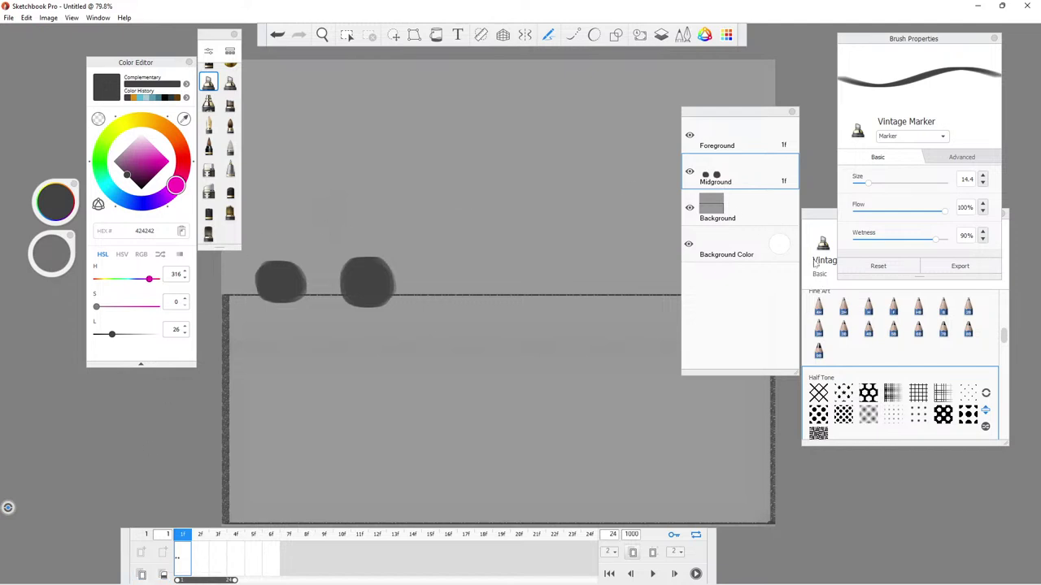
click(813, 224)
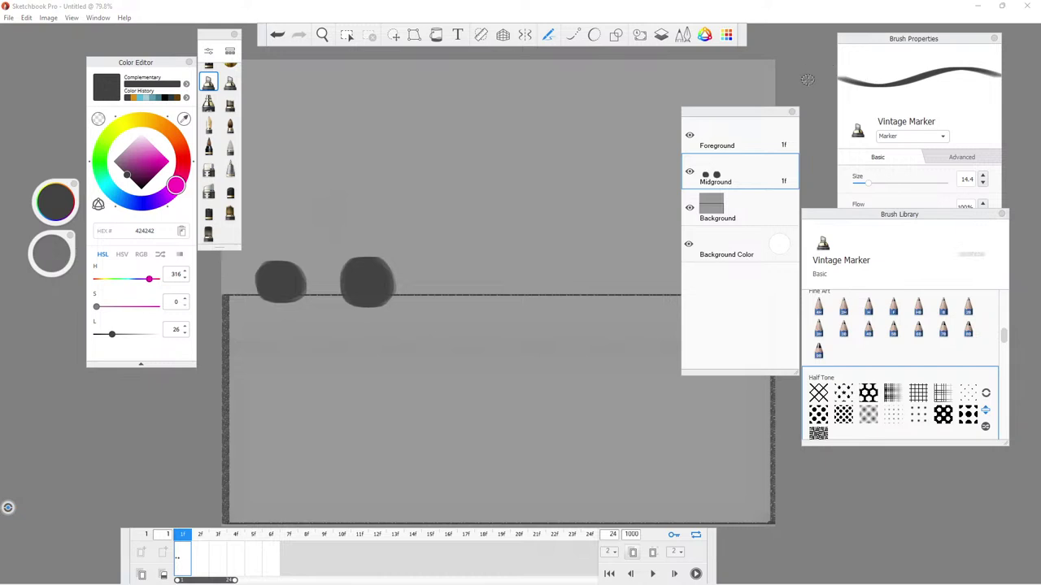
click(209, 168)
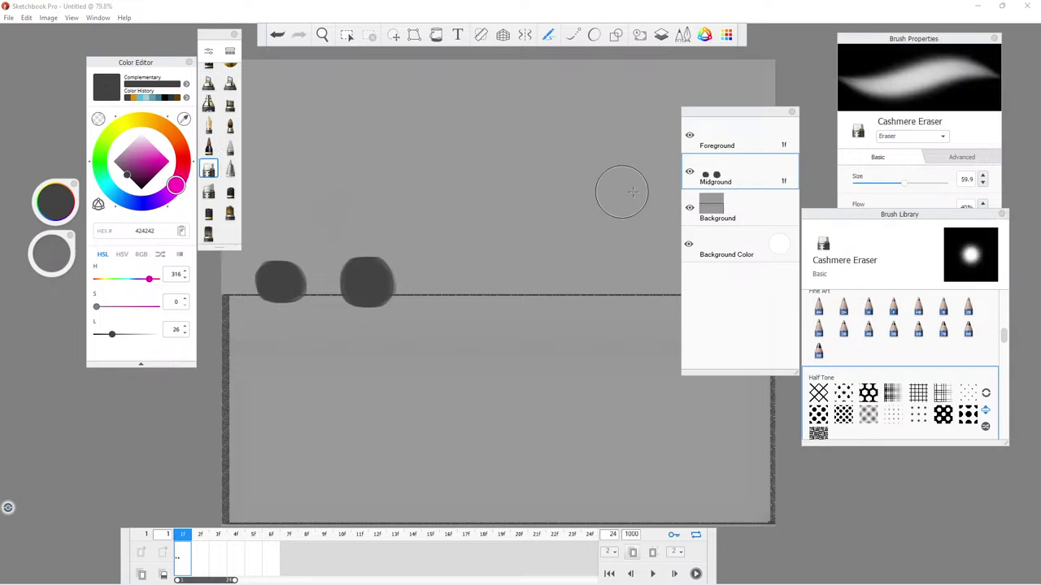
mouse_move(383, 258)
mouse_down()
mouse_move(372, 281)
mouse_move(379, 258)
mouse_move(358, 285)
mouse_move(325, 295)
mouse_move(347, 304)
mouse_up()
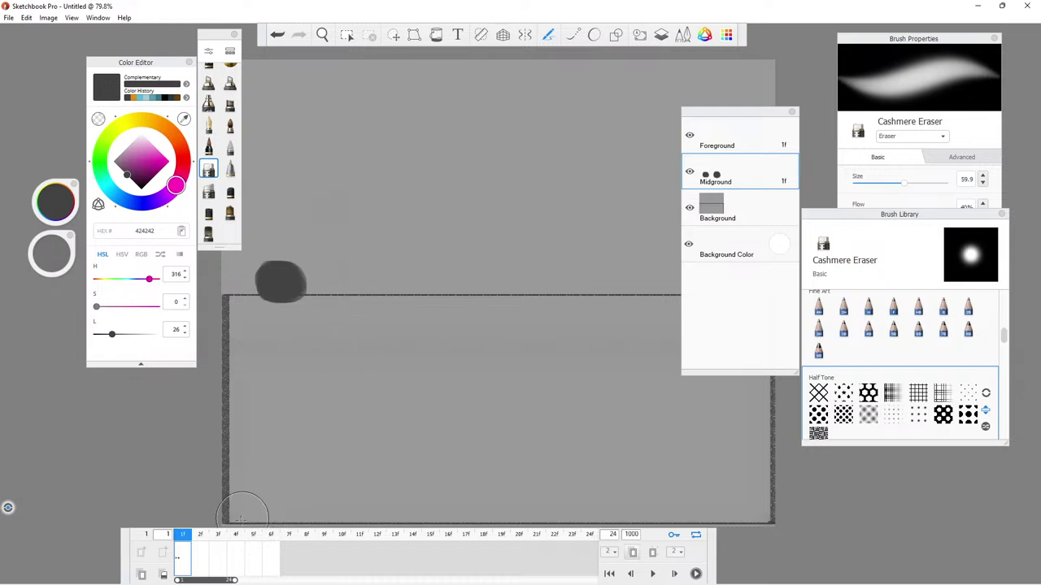
Paint a dark grey ball with the Vintage Marker in frame 2, on the ground line just right of the ghosted ball.
click(200, 558)
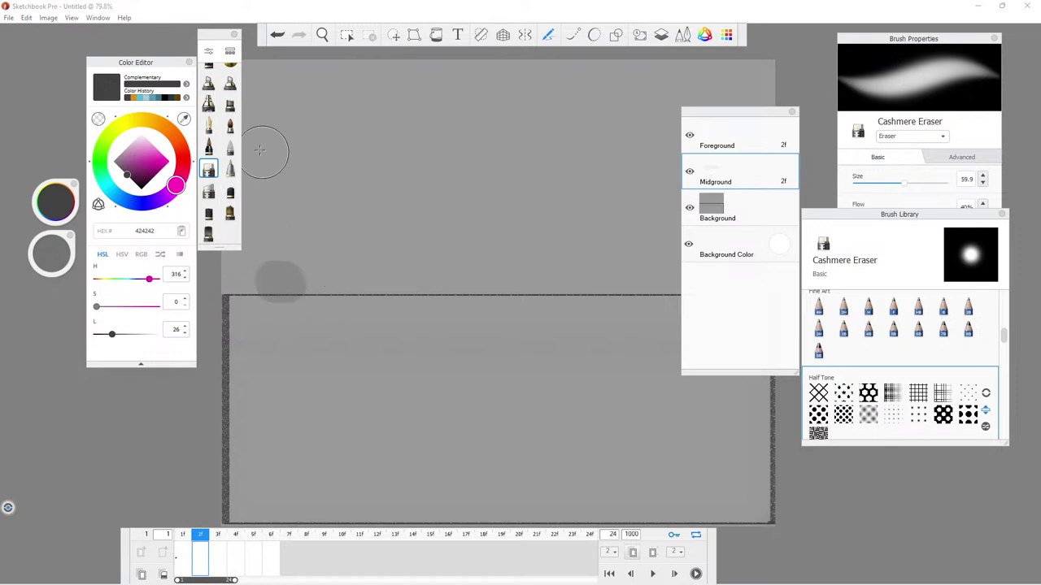
click(208, 85)
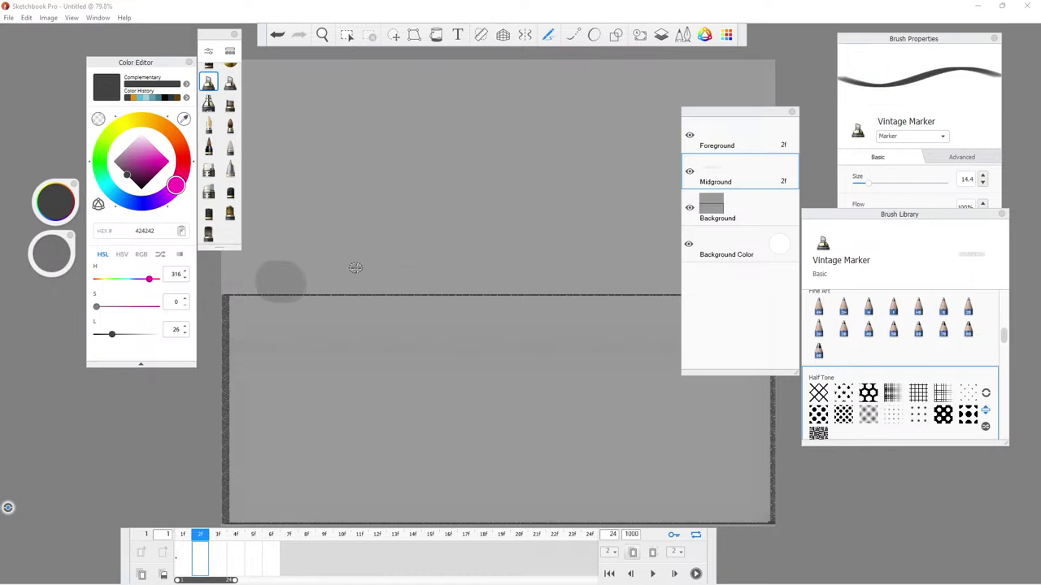
mouse_move(350, 256)
mouse_down()
mouse_move(375, 281)
mouse_move(356, 306)
mouse_move(324, 291)
mouse_move(358, 253)
mouse_move(376, 281)
mouse_move(337, 294)
mouse_move(347, 260)
mouse_move(366, 308)
mouse_move(325, 286)
mouse_move(341, 254)
mouse_move(351, 252)
mouse_move(361, 286)
mouse_move(348, 284)
mouse_move(355, 275)
mouse_move(346, 289)
mouse_move(354, 275)
mouse_up()
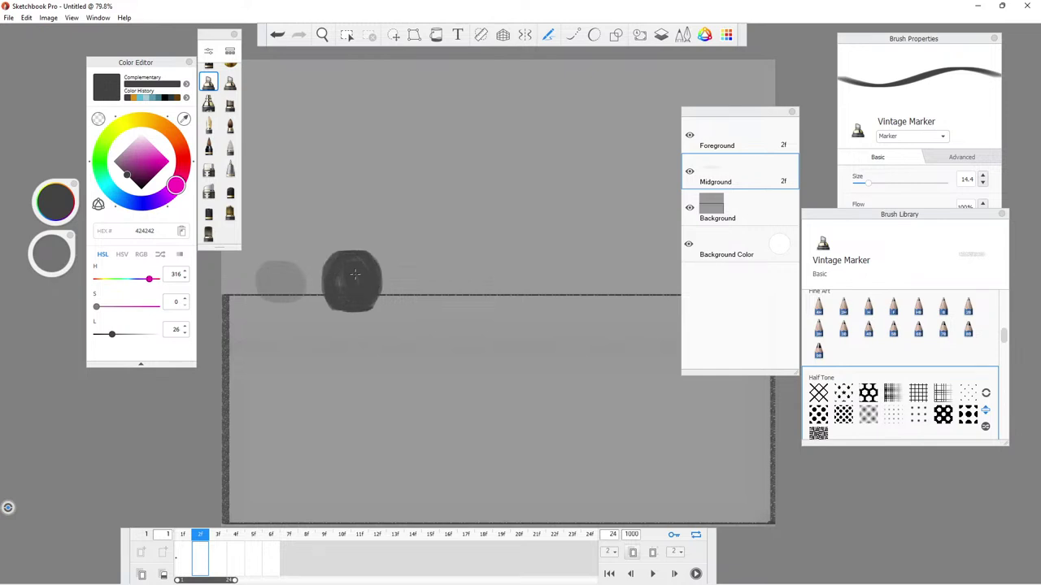
Set the ghosting range to 7 previous frames and move the Midground keyframe from frame 2 to frame 7.
click(606, 554)
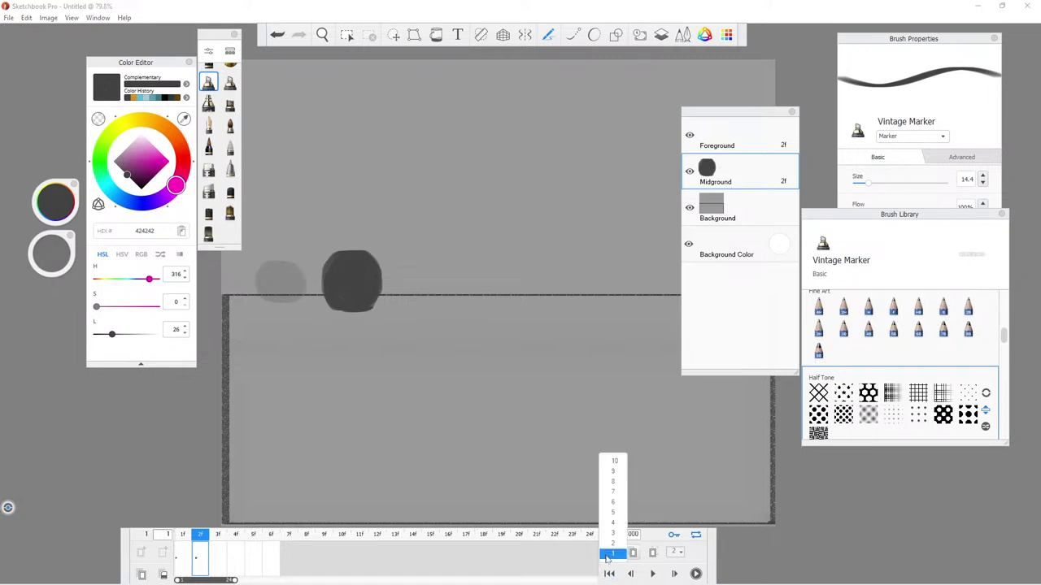
click(610, 493)
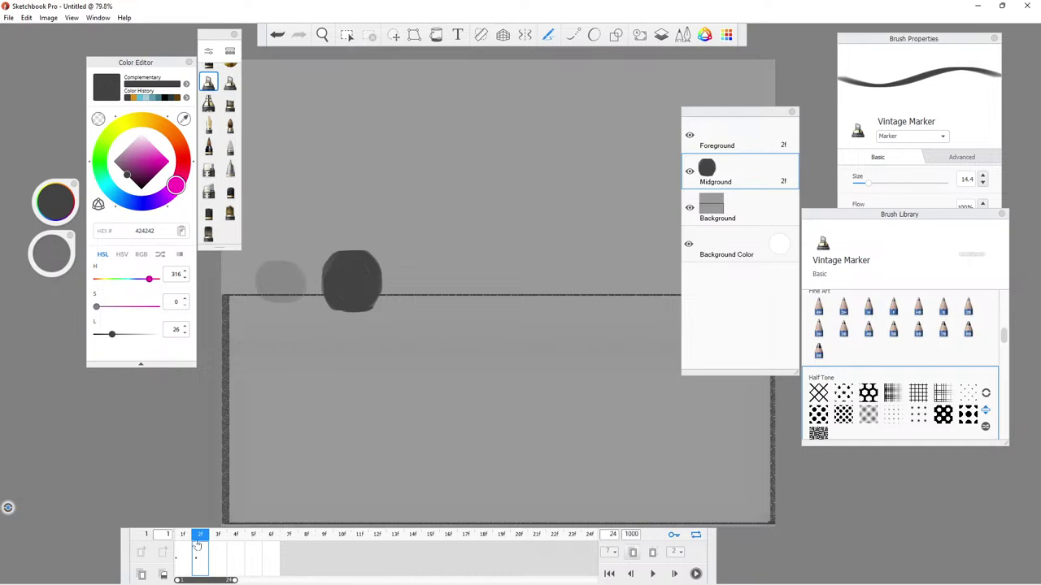
drag(199, 557, 289, 538)
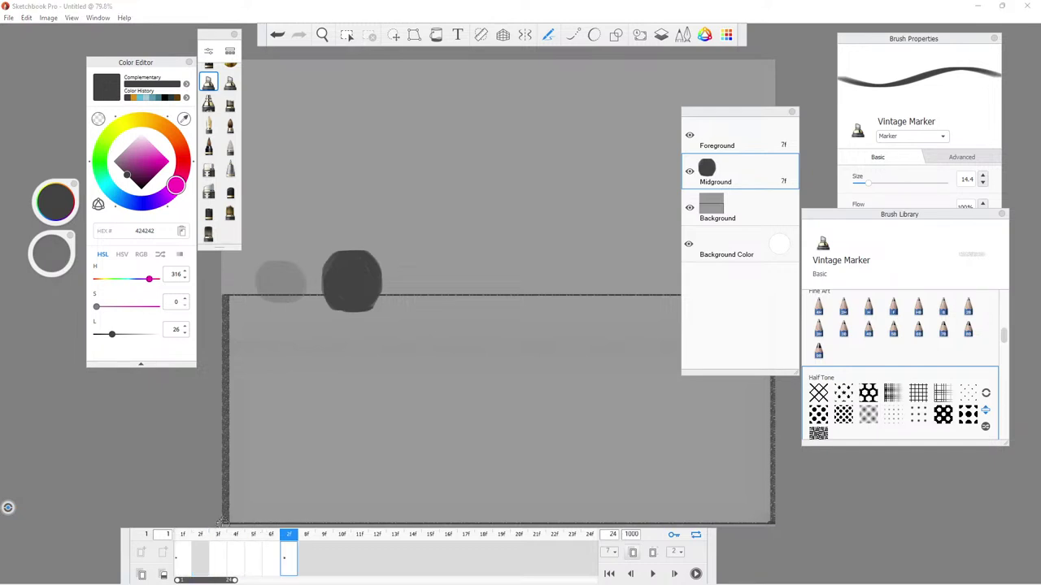
Insert an empty Midground keyframe at frame 2 and return to frame 7.
click(202, 562)
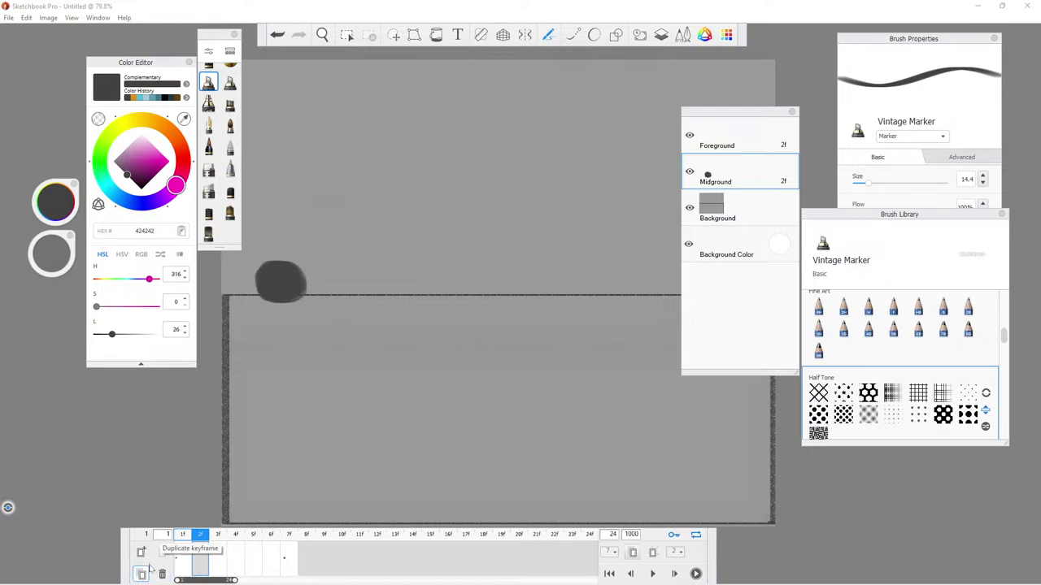
click(143, 556)
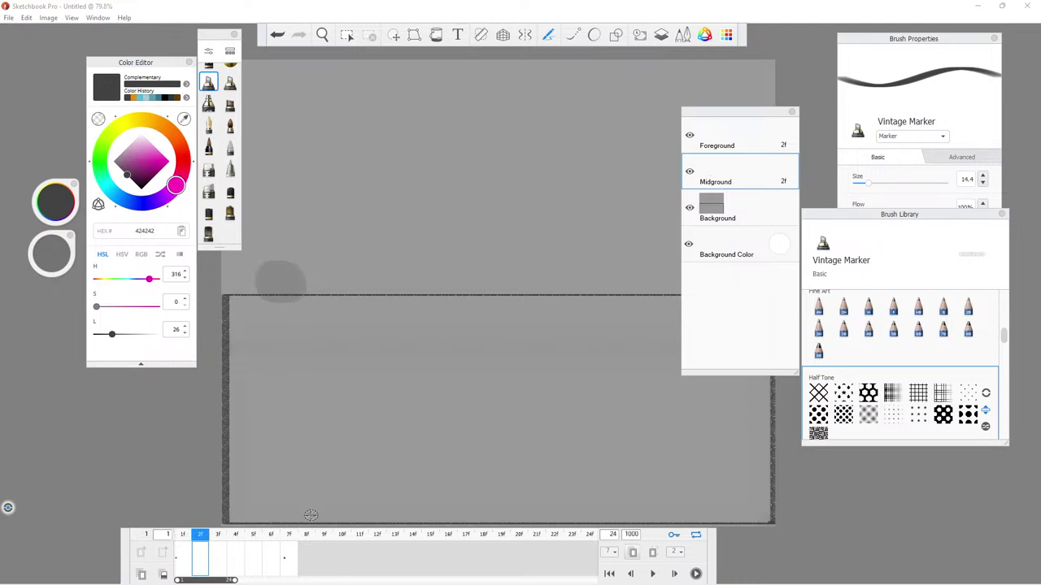
click(289, 560)
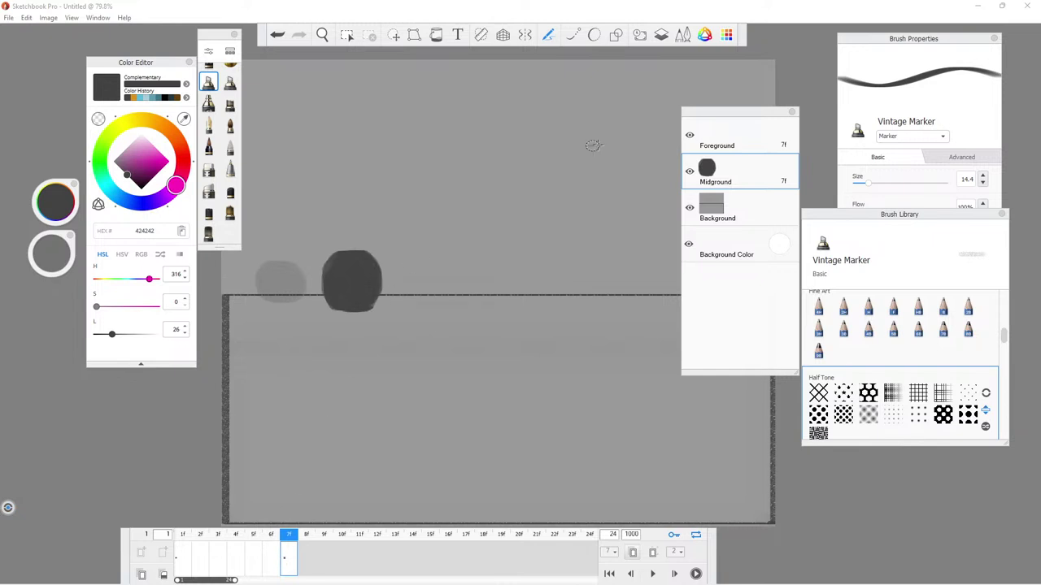
Erase the ball from Midground in frame 7 with the Cashmere Eraser at size 59.9.
click(764, 135)
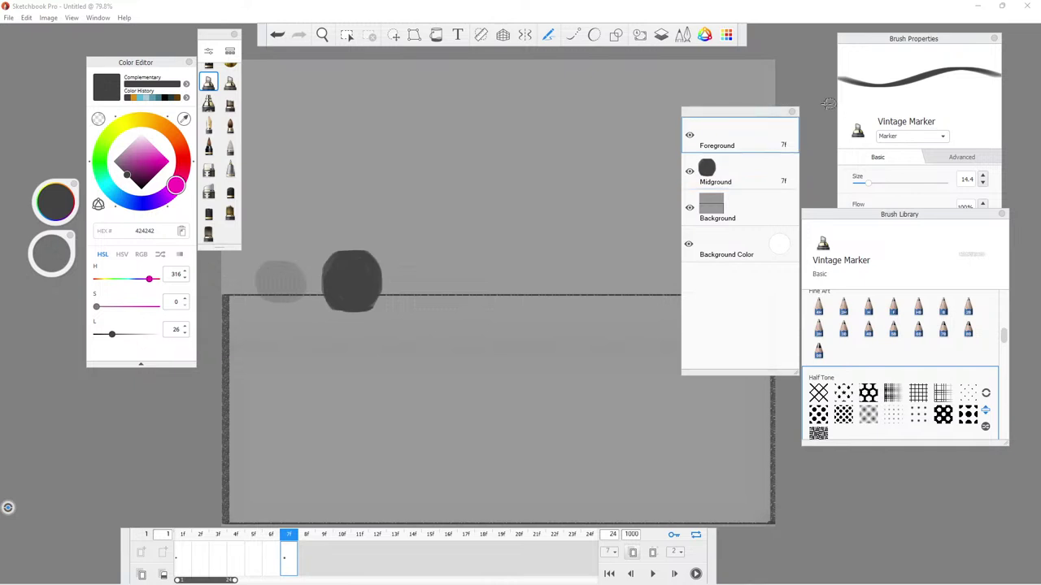
drag(766, 119, 885, 106)
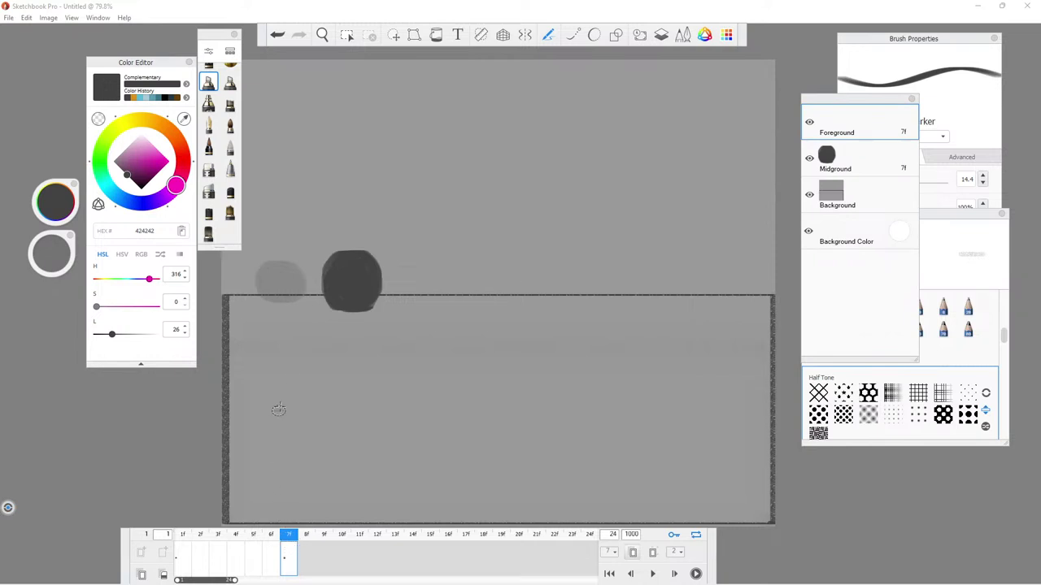
click(208, 169)
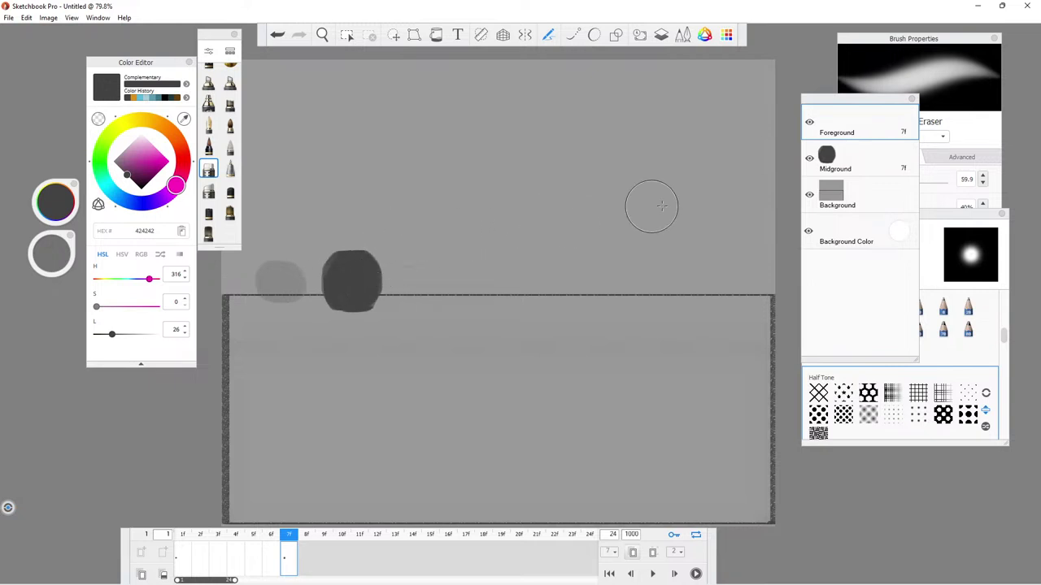
click(883, 161)
drag(853, 109, 707, 107)
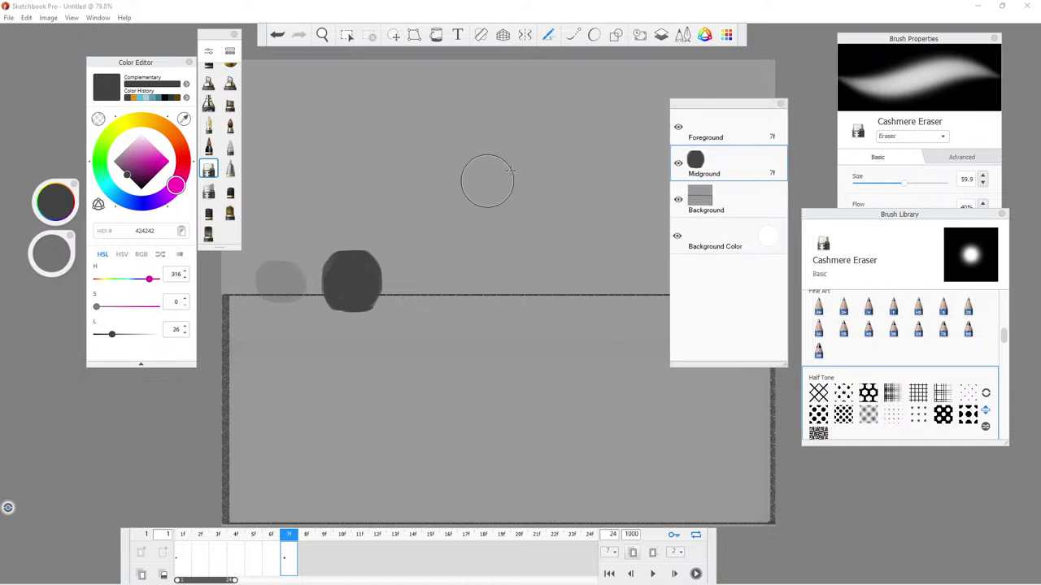
mouse_move(344, 290)
mouse_down()
mouse_move(370, 262)
mouse_move(324, 258)
mouse_up()
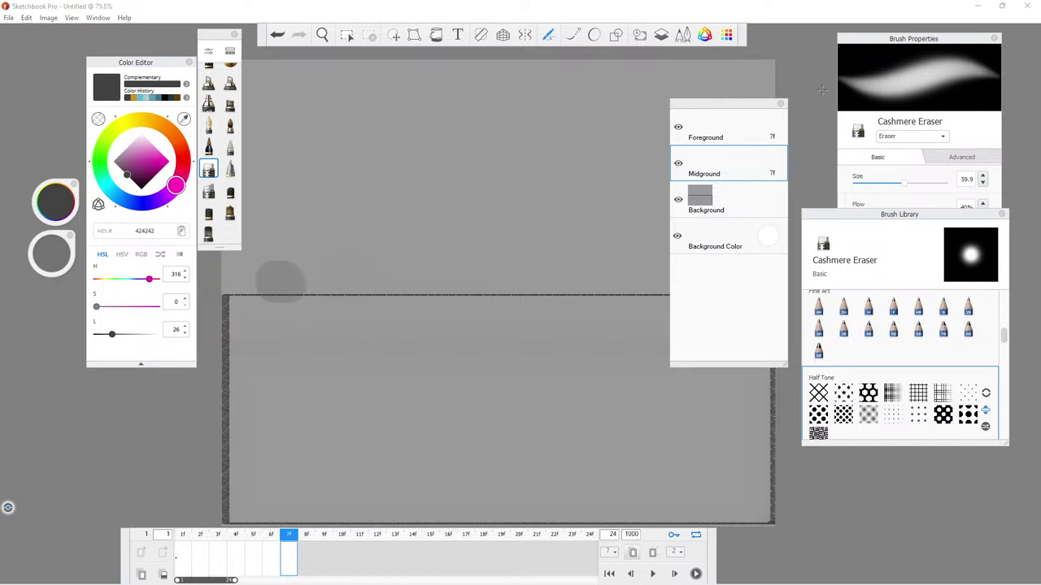
Move the layer list off the canvas and paint a dark grey Vintage Marker ball toward the ground line's right end in frame 7.
drag(755, 109, 863, 92)
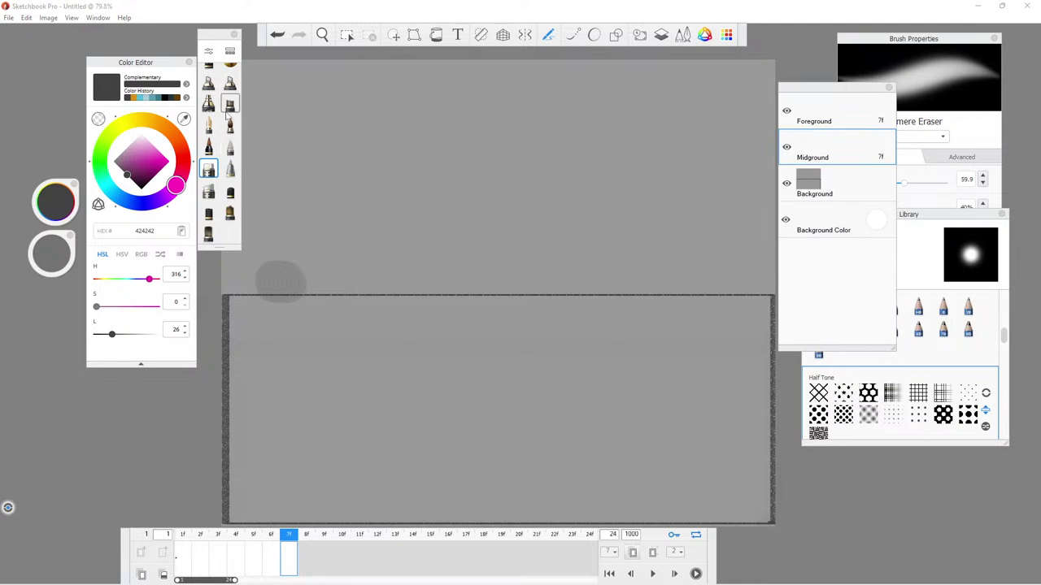
click(210, 84)
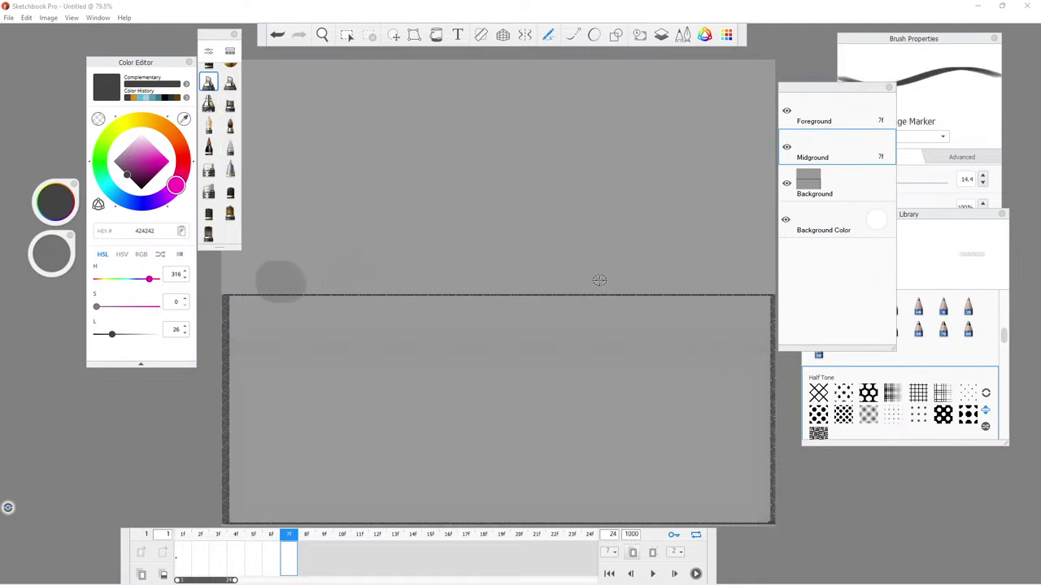
mouse_move(604, 274)
mouse_down()
mouse_move(596, 305)
mouse_move(574, 279)
mouse_move(601, 258)
mouse_move(623, 265)
mouse_move(621, 301)
mouse_move(605, 274)
mouse_up()
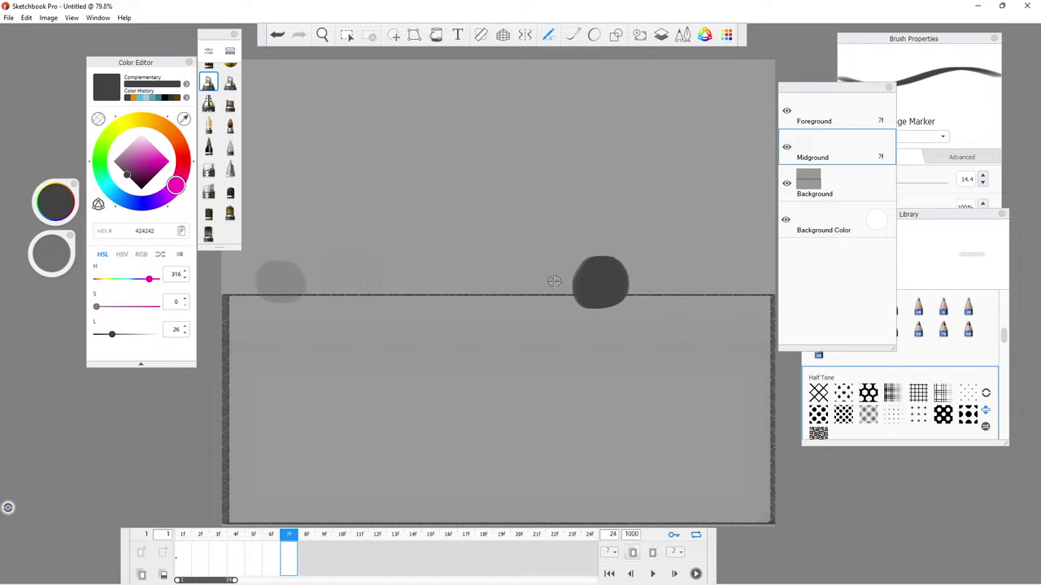
From frame 2, set the ghosting range to 9 previous and 8 next frames, and return to frame 7.
click(206, 560)
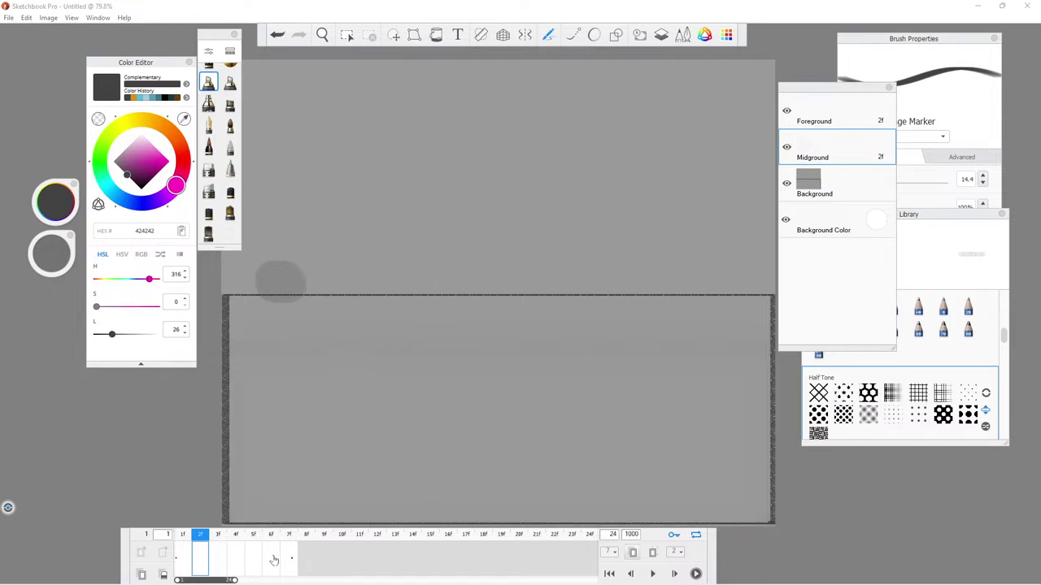
click(668, 558)
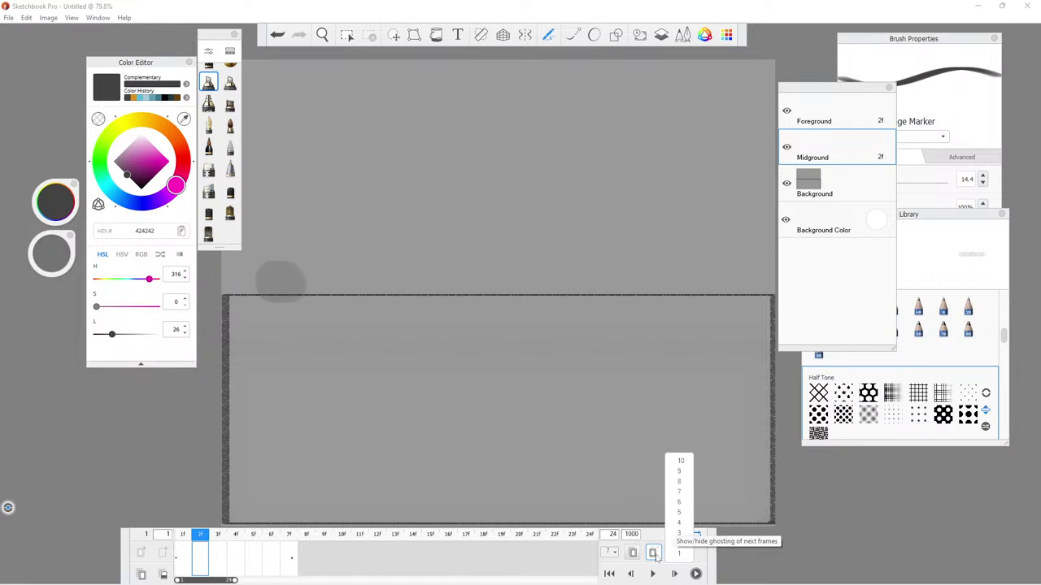
click(615, 556)
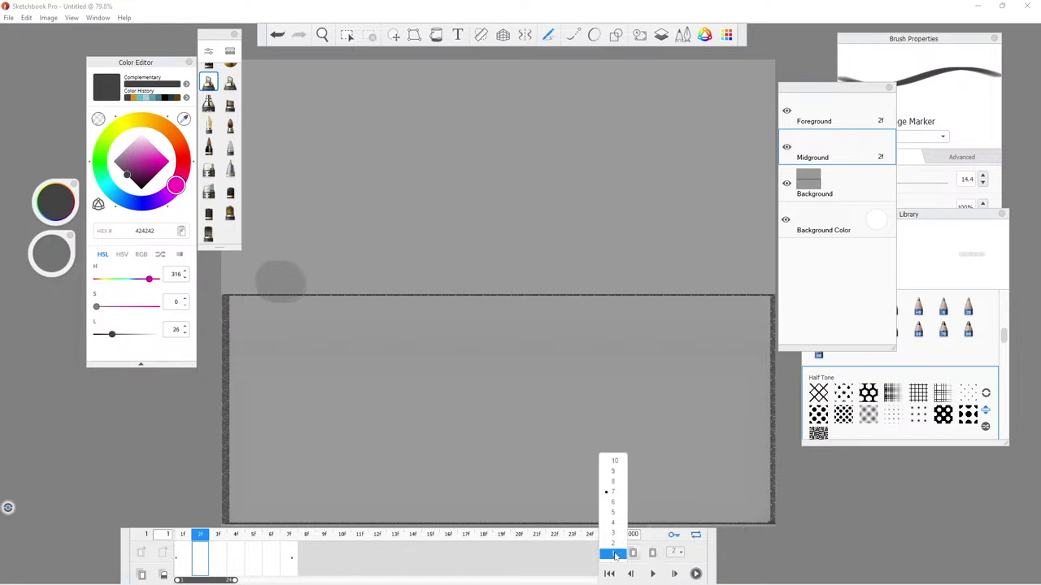
click(613, 472)
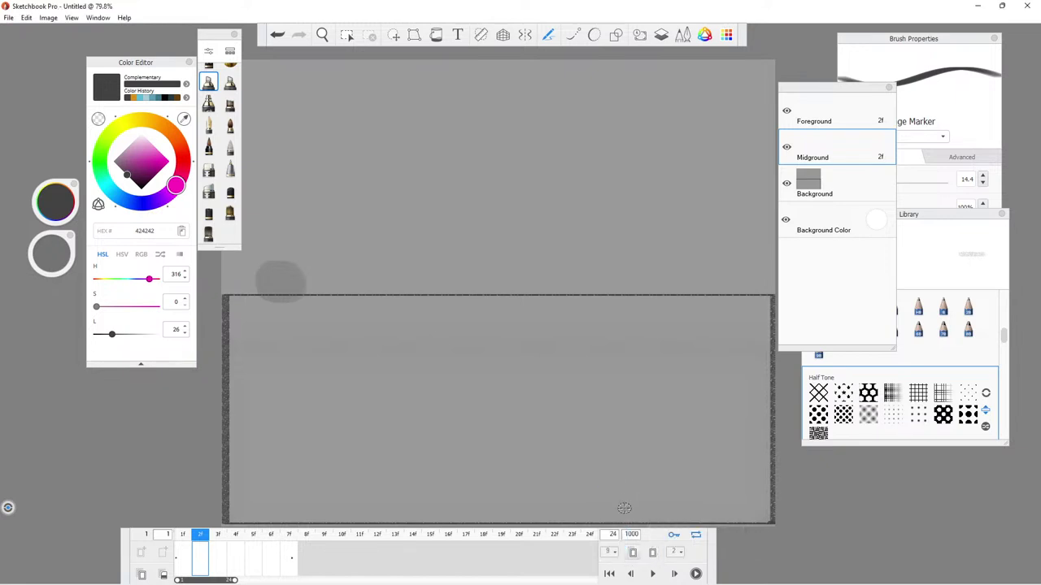
click(653, 554)
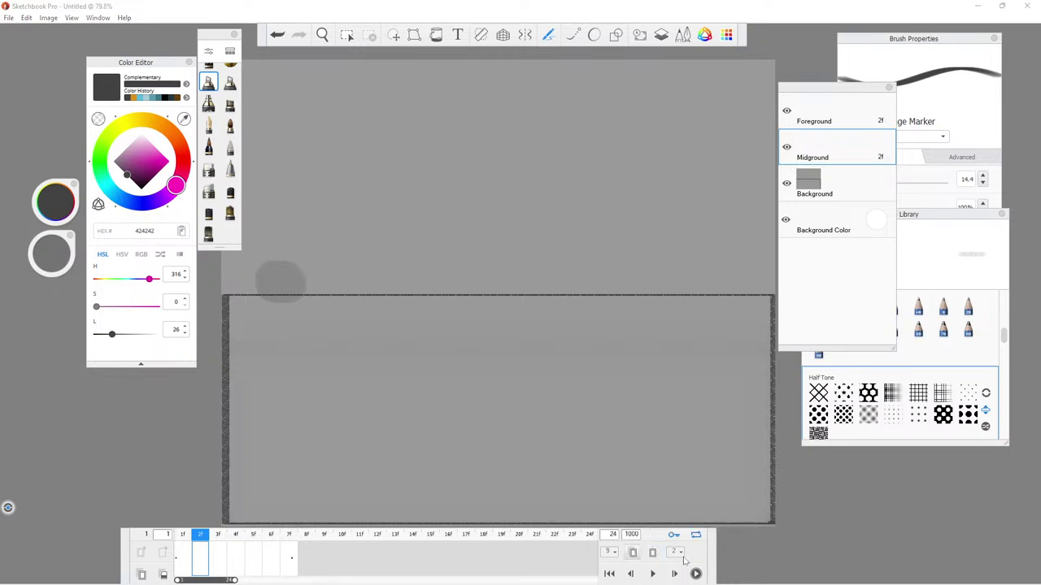
click(678, 553)
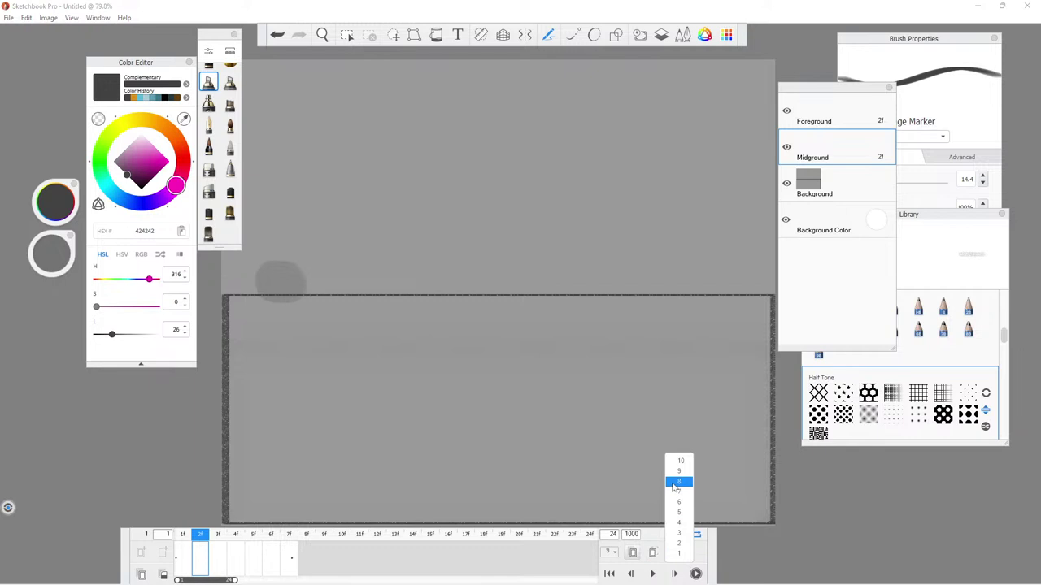
click(675, 482)
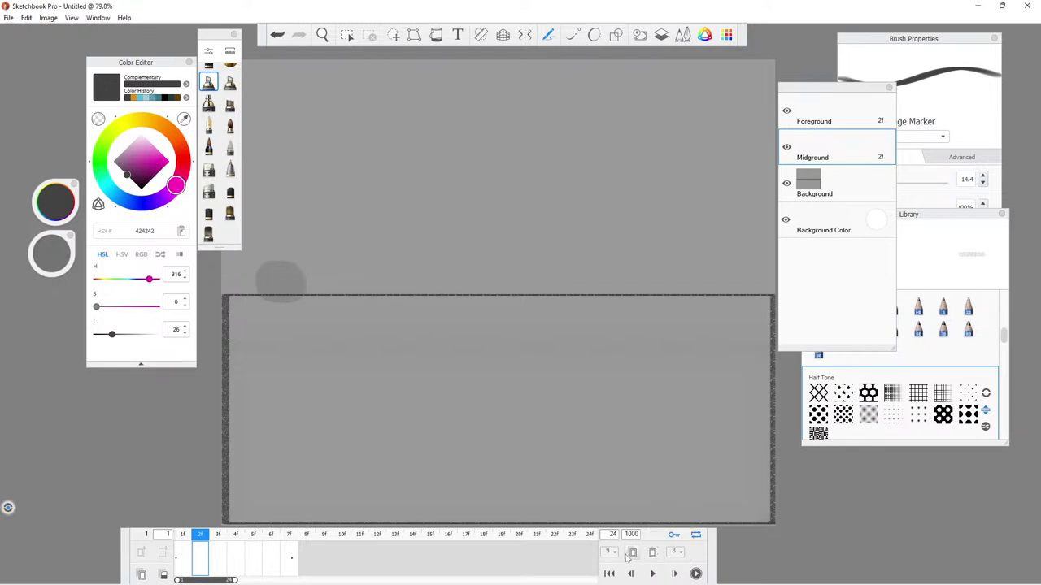
click(631, 554)
click(633, 556)
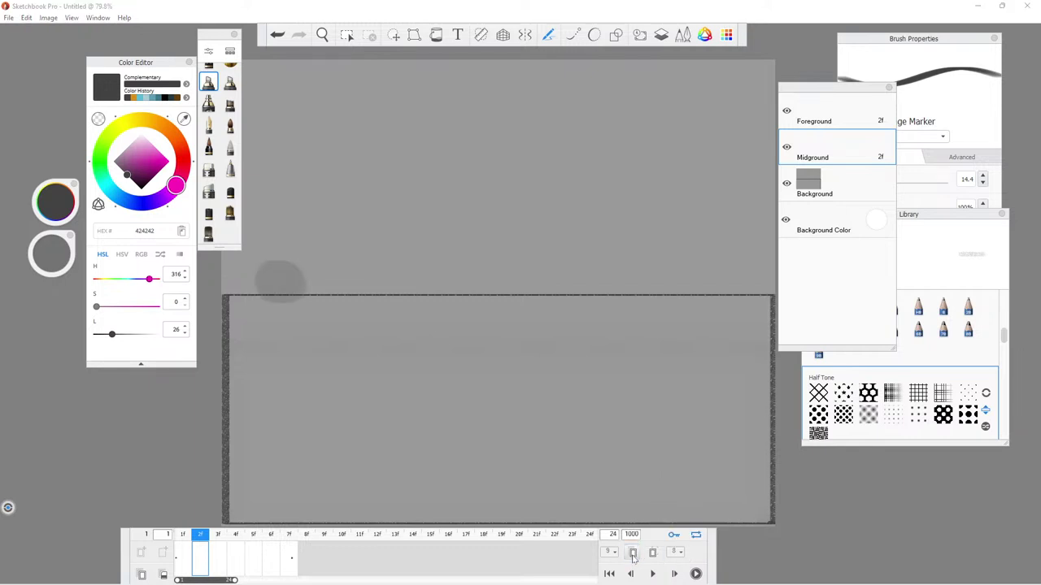
click(294, 561)
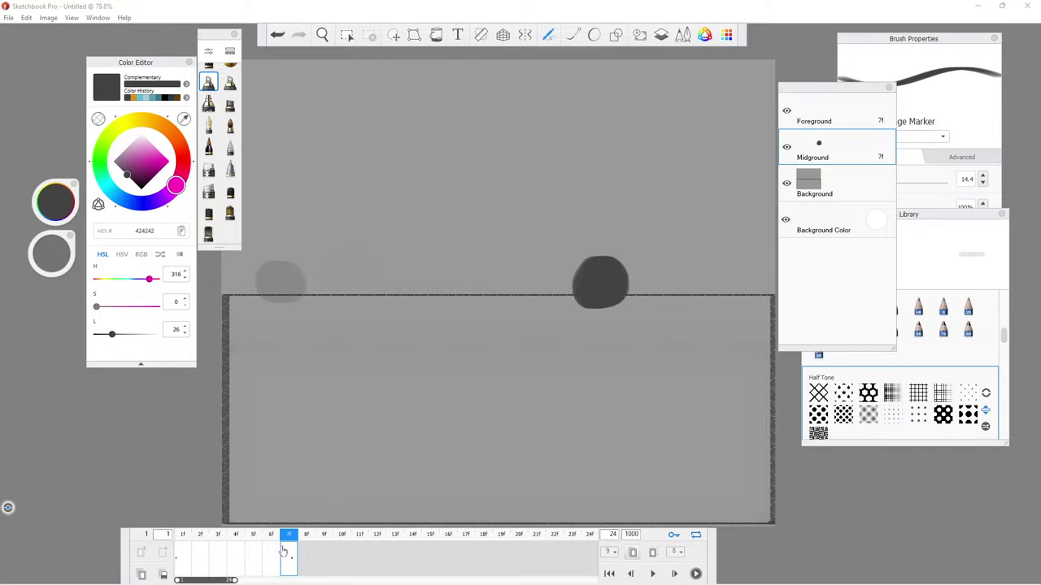
mouse_move(279, 584)
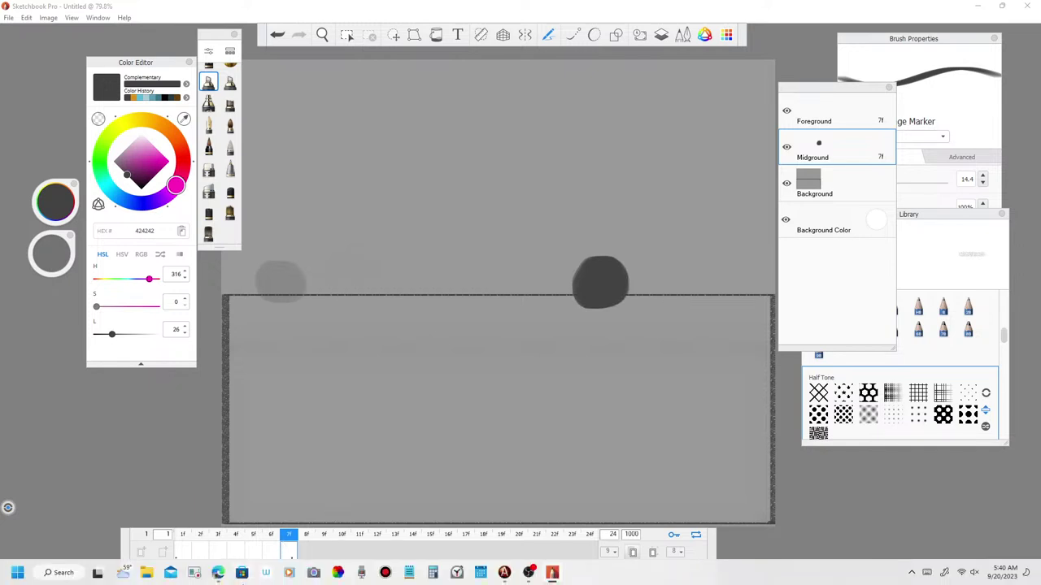
Move the Midground ball keyframe from frame 7 to frame 24 in the FlipBook timeline.
drag(284, 546, 324, 539)
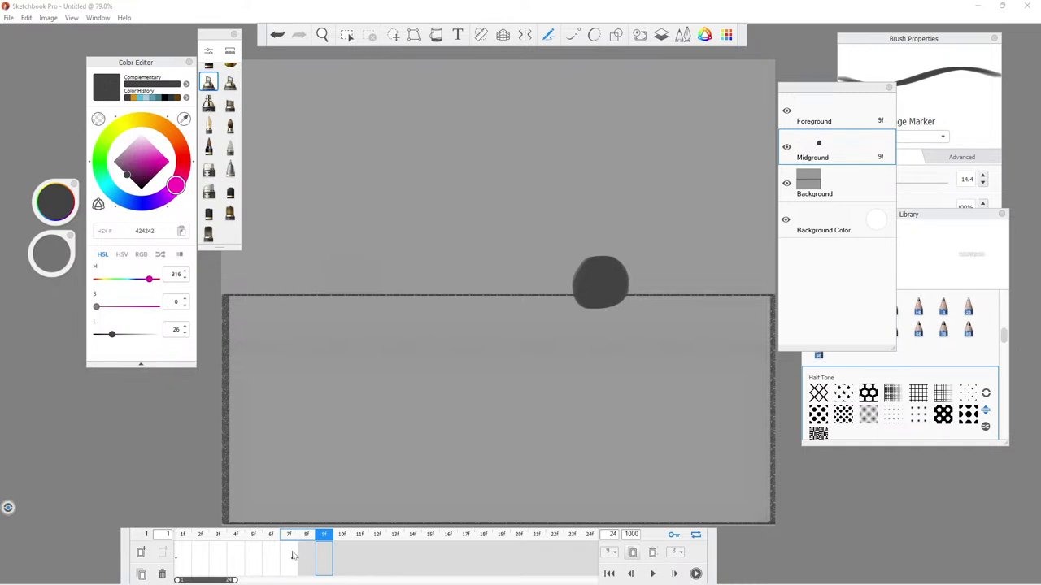
click(289, 536)
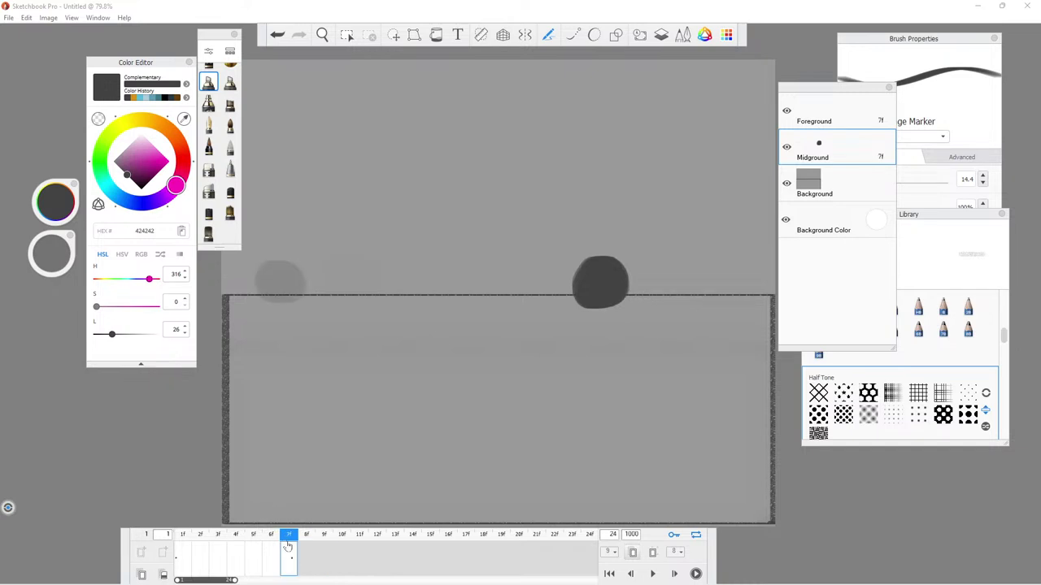
drag(289, 555, 430, 559)
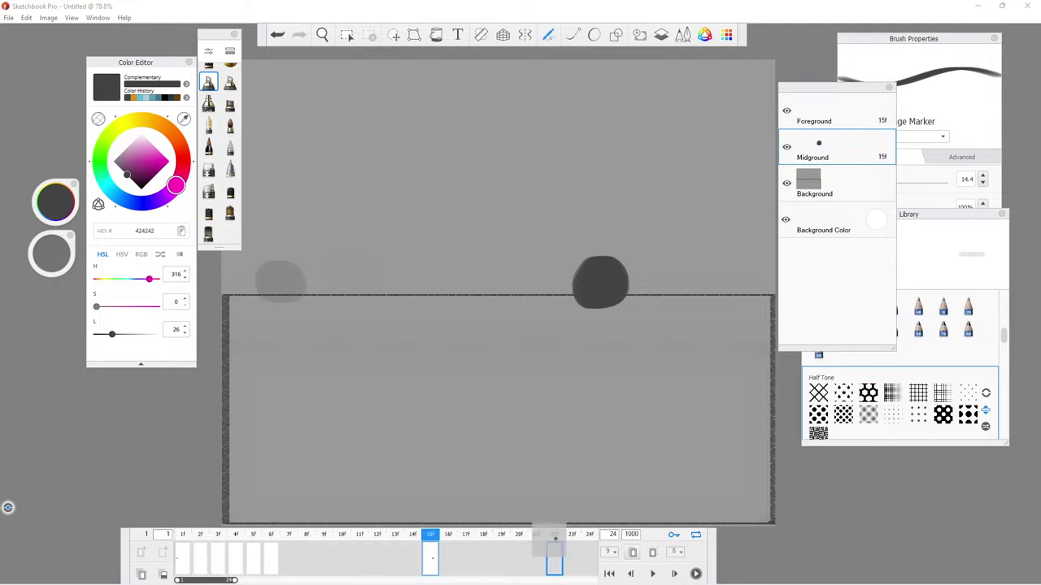
drag(589, 557, 582, 551)
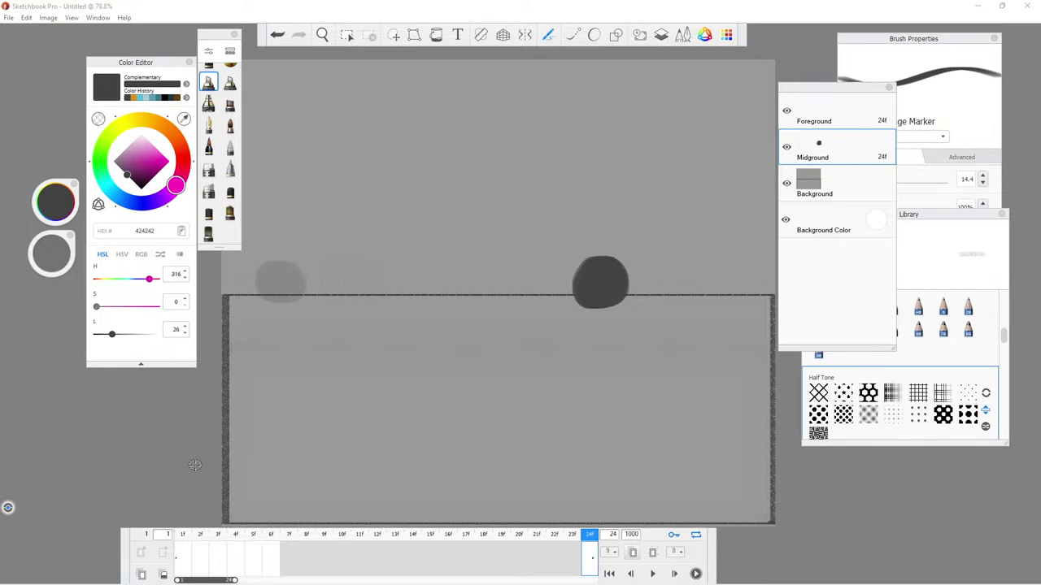
Go to frame 2 and turn on ghosting of the next frames alongside the previous frames.
click(201, 569)
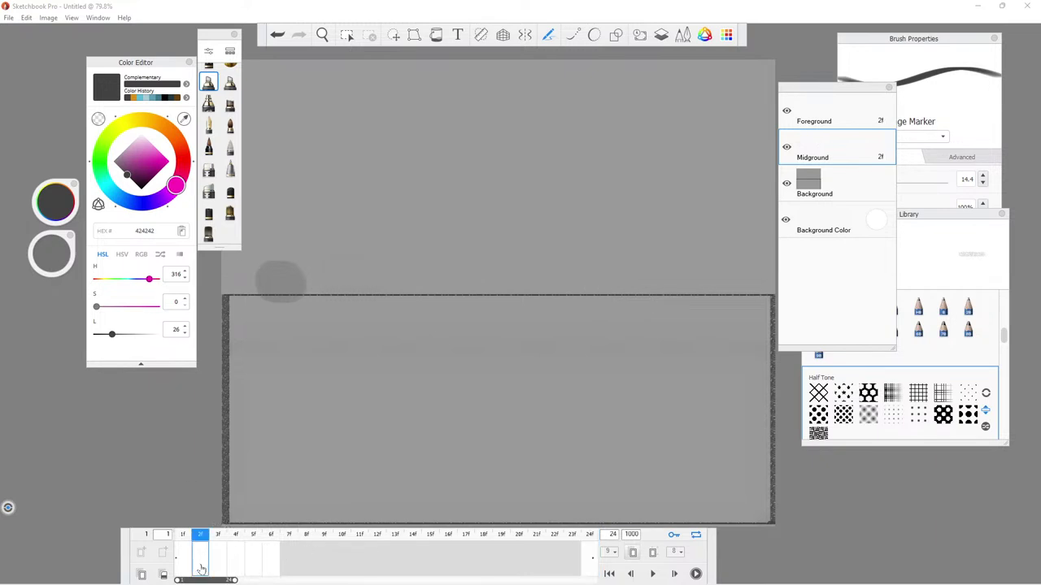
click(631, 554)
click(632, 554)
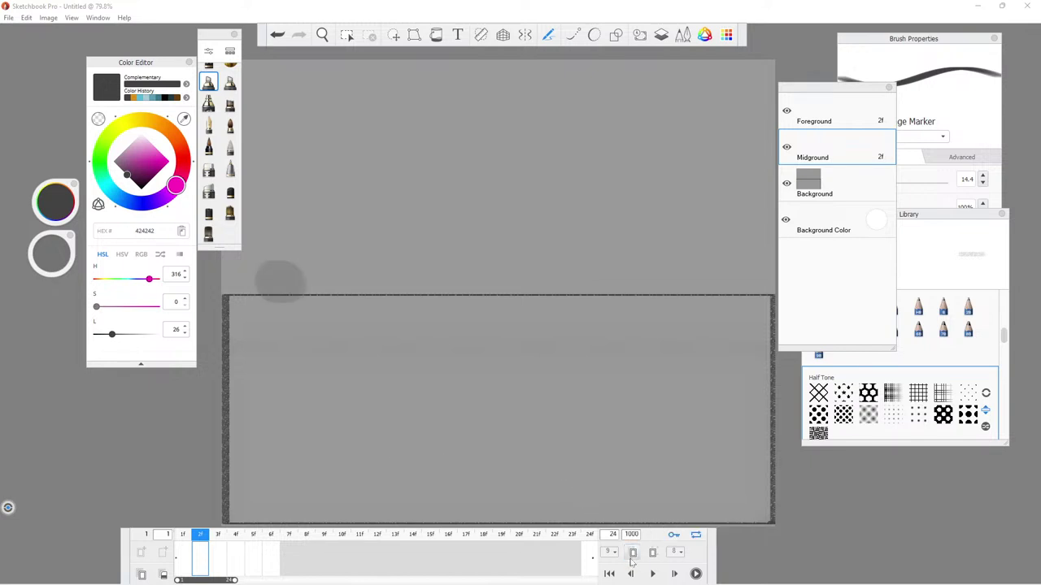
click(652, 553)
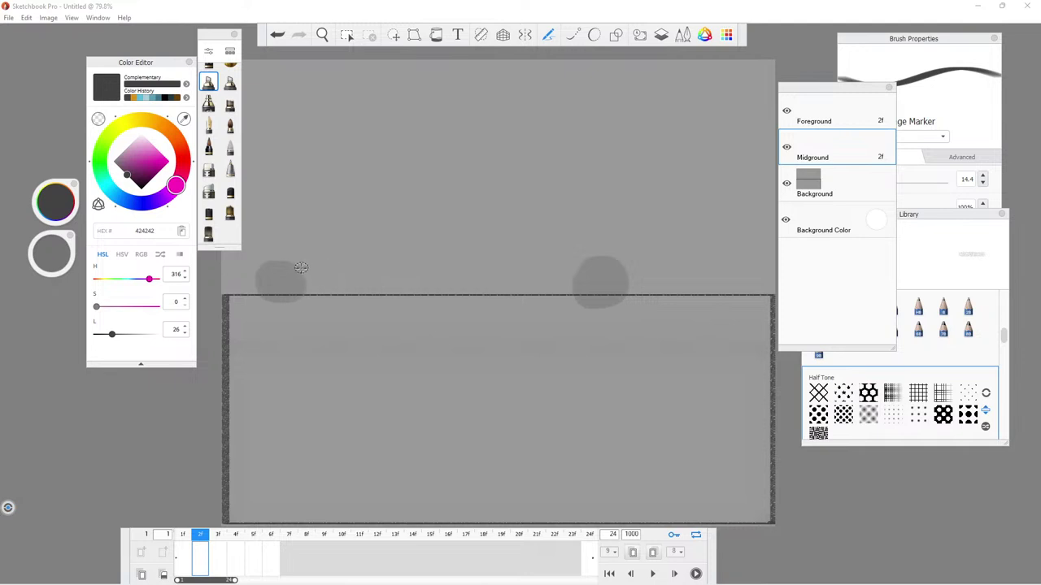
Paint a solid dark smear joining the two ghosted balls on Midground in frame 2 with the Vintage Marker at size 36.2.
click(961, 118)
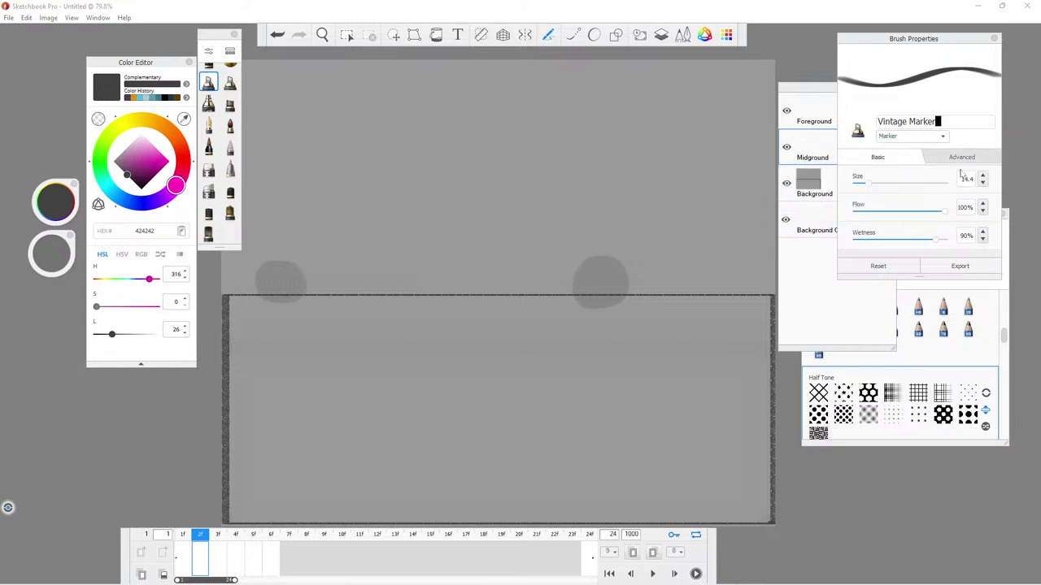
click(888, 183)
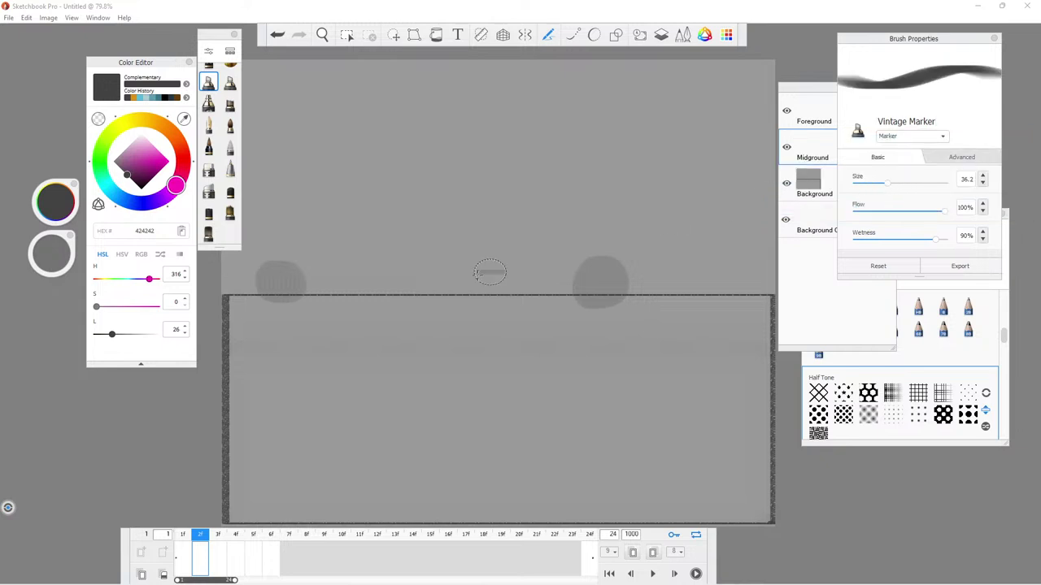
drag(313, 281, 333, 291)
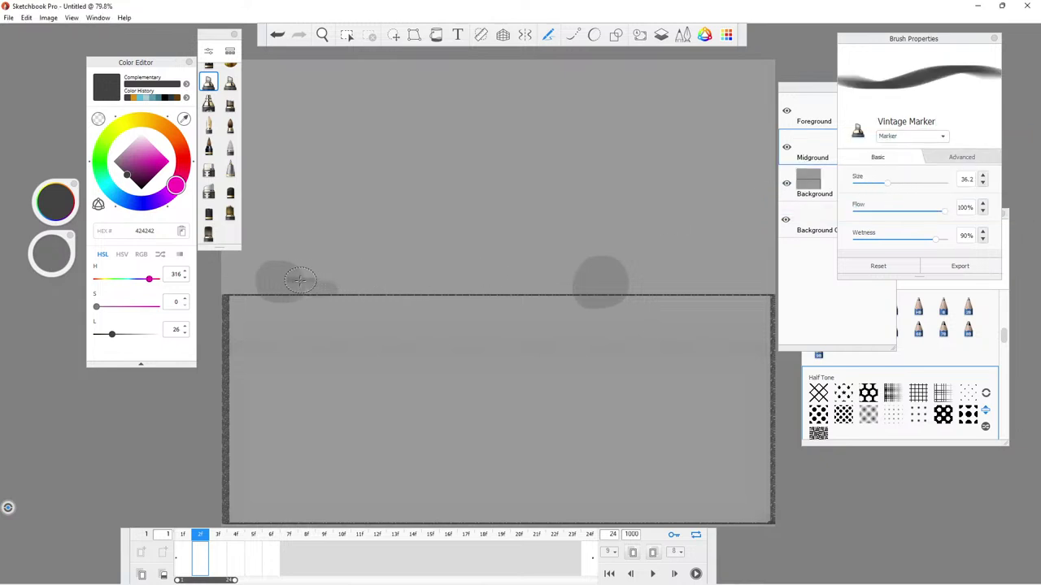
mouse_move(285, 267)
mouse_down()
mouse_move(419, 258)
mouse_move(465, 273)
mouse_move(523, 255)
mouse_move(567, 266)
mouse_move(623, 258)
mouse_up()
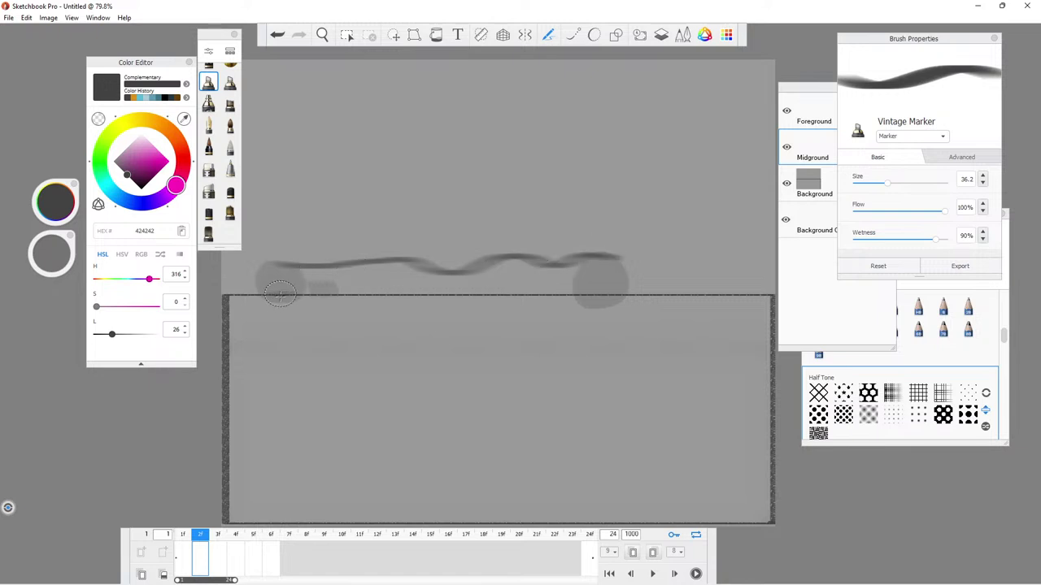
mouse_move(268, 298)
mouse_down()
mouse_move(480, 309)
mouse_move(525, 291)
mouse_move(580, 305)
mouse_move(624, 299)
mouse_up()
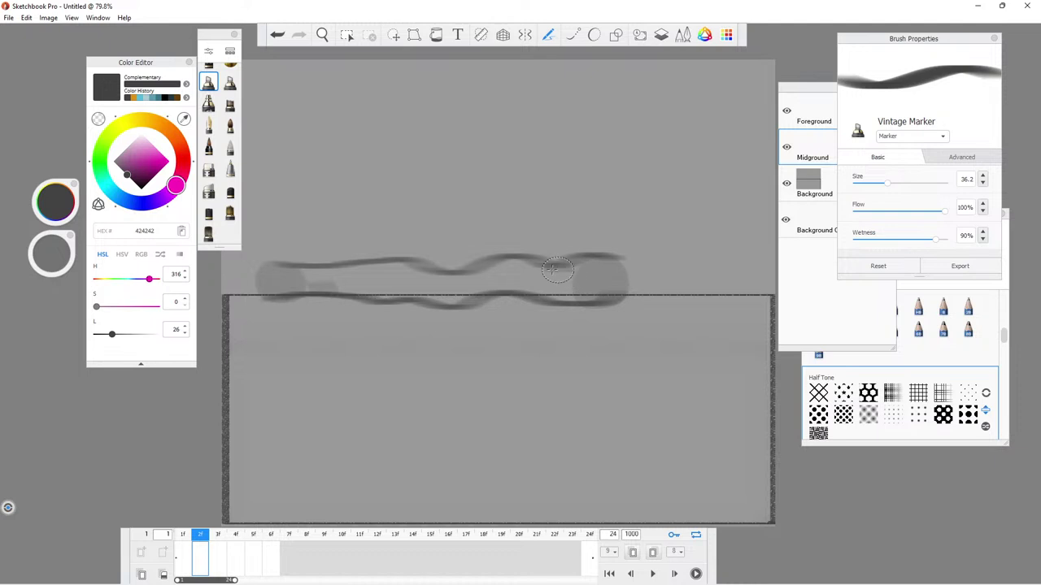
mouse_move(291, 273)
mouse_down()
mouse_move(350, 275)
mouse_move(284, 273)
mouse_move(280, 289)
mouse_move(285, 277)
mouse_move(321, 279)
mouse_up()
mouse_move(321, 279)
mouse_down()
mouse_move(283, 276)
mouse_move(395, 273)
mouse_move(284, 276)
mouse_move(317, 286)
mouse_move(301, 291)
mouse_move(382, 291)
mouse_move(284, 276)
mouse_move(403, 289)
mouse_move(415, 273)
mouse_move(284, 275)
mouse_move(423, 280)
mouse_move(429, 266)
mouse_move(439, 278)
mouse_move(284, 275)
mouse_move(455, 300)
mouse_move(488, 280)
mouse_move(284, 276)
mouse_up()
mouse_move(472, 288)
mouse_down()
mouse_move(512, 264)
mouse_move(537, 276)
mouse_move(520, 265)
mouse_move(553, 265)
mouse_move(549, 282)
mouse_move(619, 284)
mouse_move(581, 260)
mouse_up()
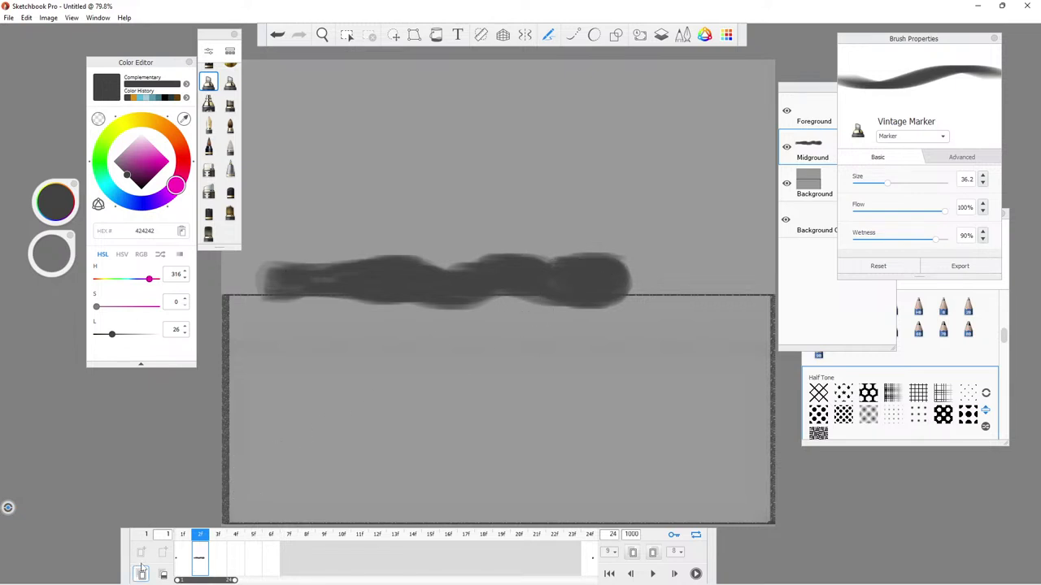
Duplicate the smear keyframe into frame 3 and erase thin streaks along its left part with the Cashmere Eraser at size 20.0.
click(163, 574)
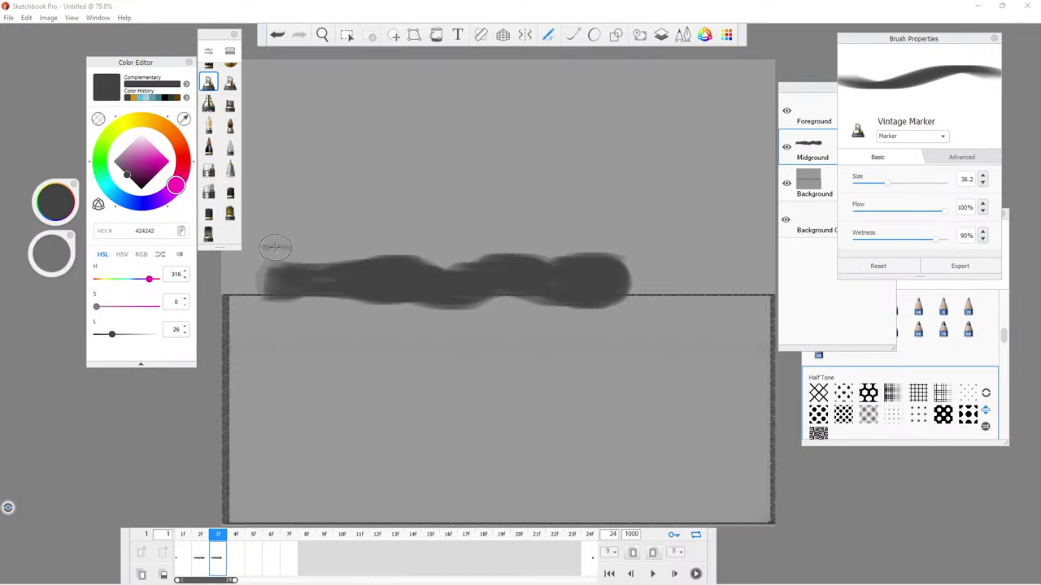
click(209, 169)
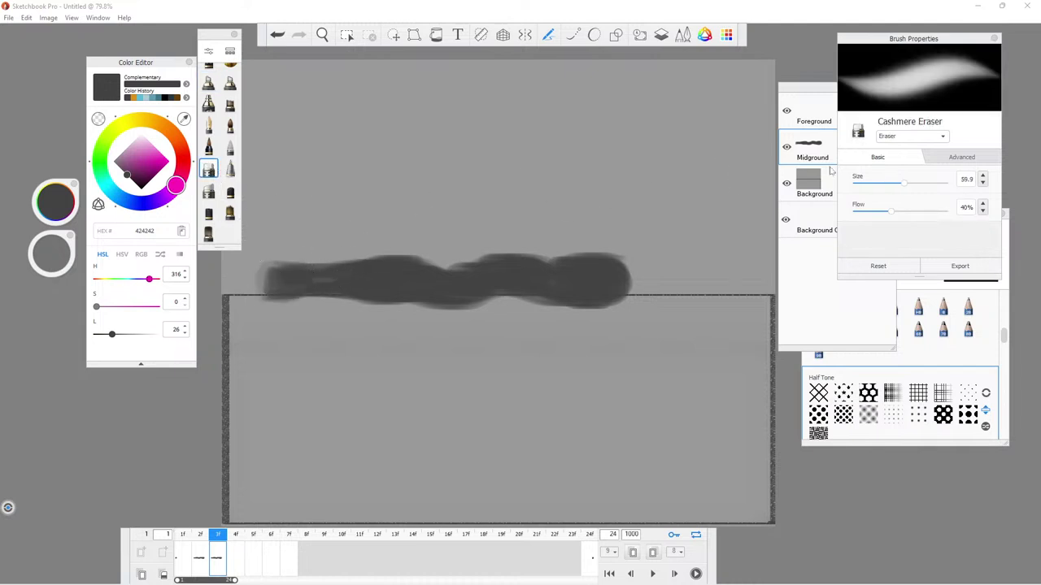
click(874, 184)
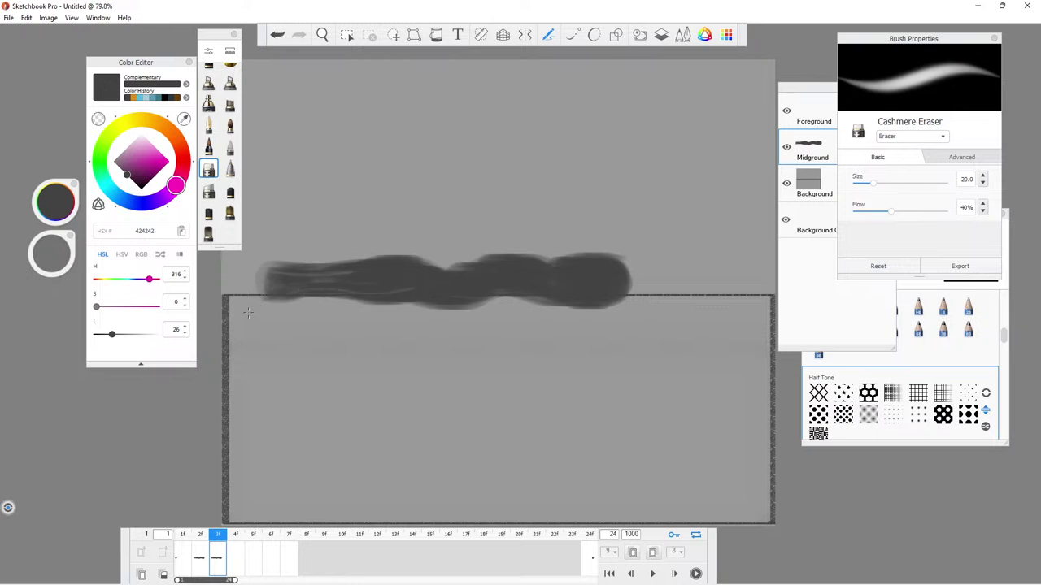
drag(325, 271, 424, 274)
Duplicate frame 3's keyframe into frame 4, erase streaks further along the smear, and duplicate that keyframe into frame 5.
click(235, 534)
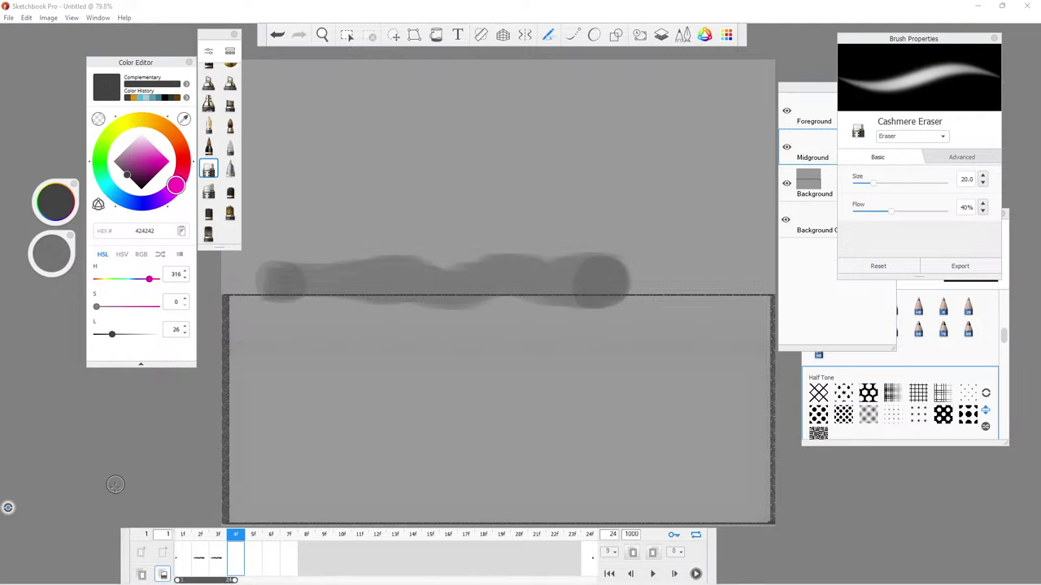
click(221, 553)
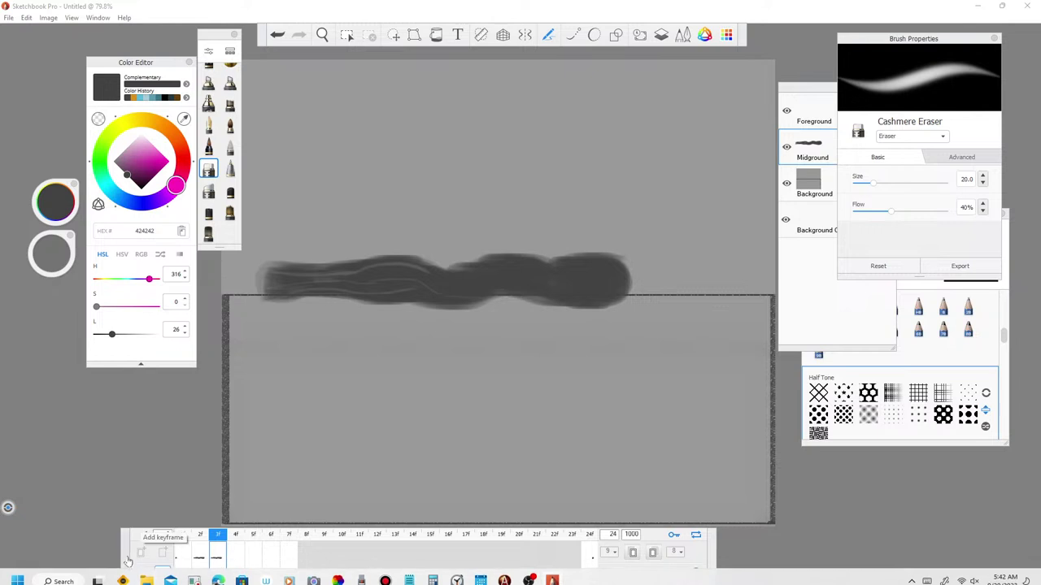
click(140, 575)
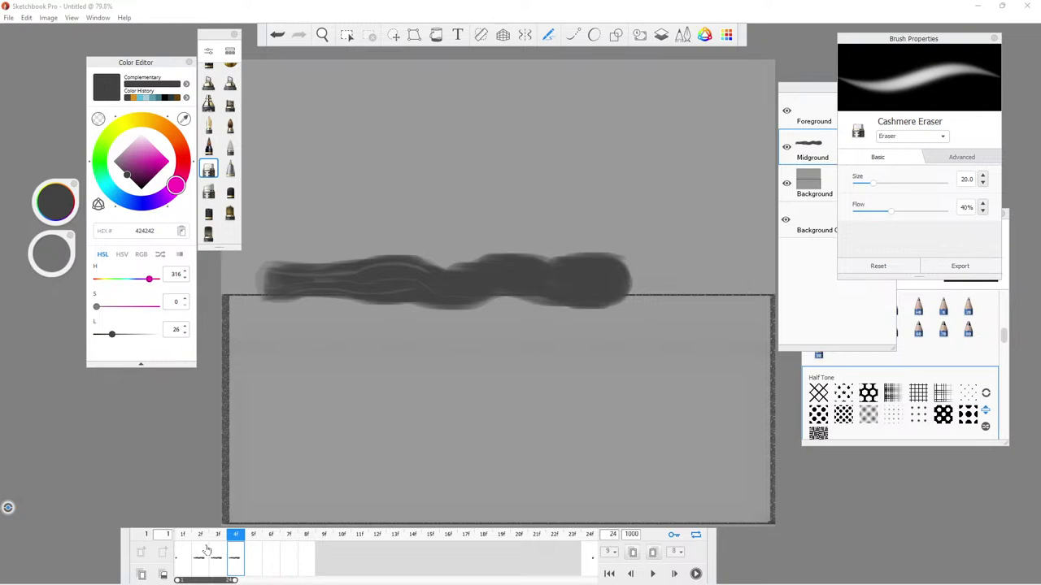
click(419, 289)
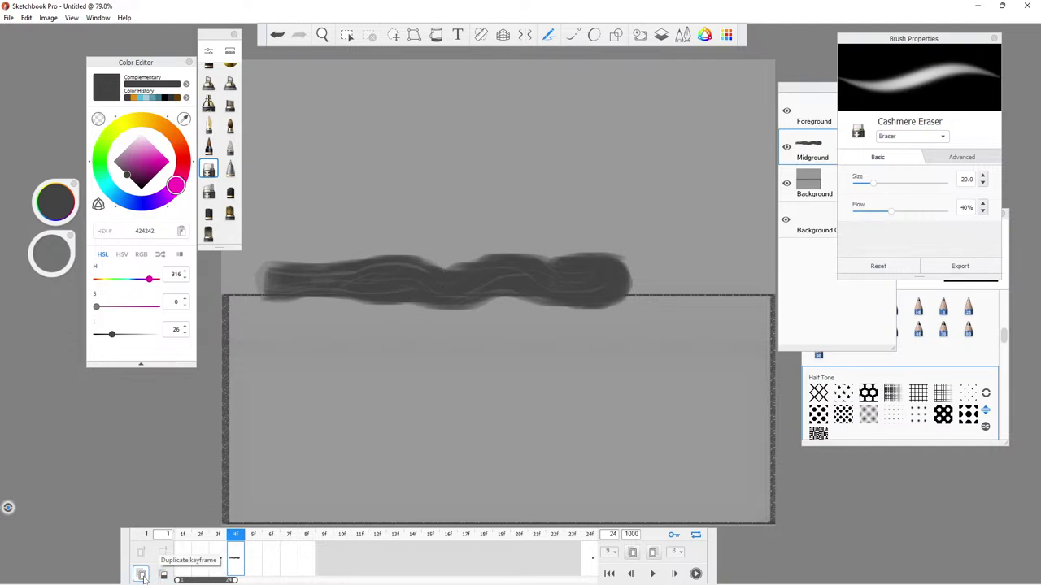
key(Insert)
Fade the smear's left end with the eraser in frame 3, and erase further toward its middle in frame 4.
click(216, 556)
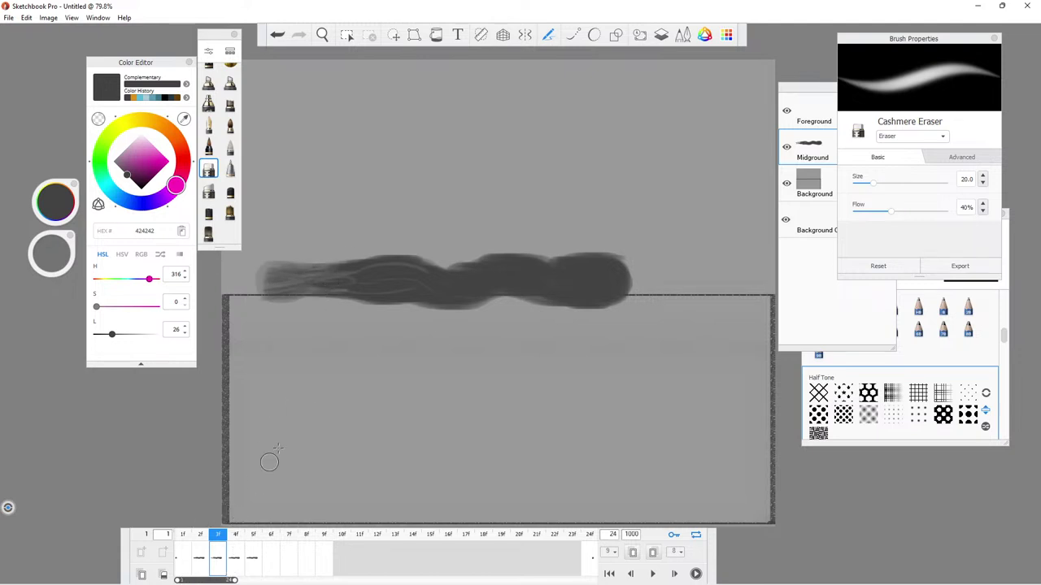
click(235, 558)
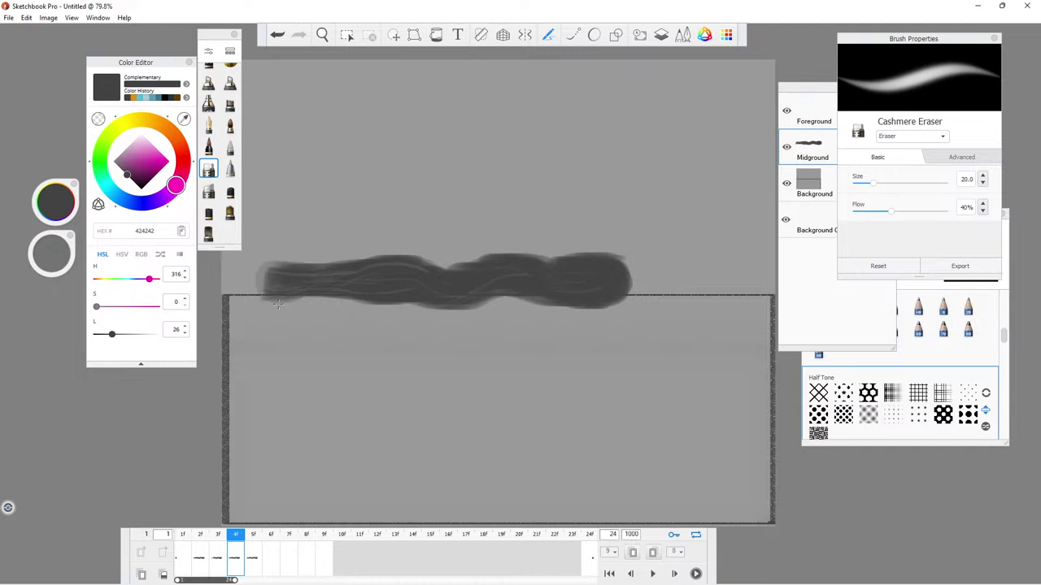
mouse_move(297, 290)
mouse_down()
mouse_move(301, 266)
mouse_move(349, 268)
mouse_up()
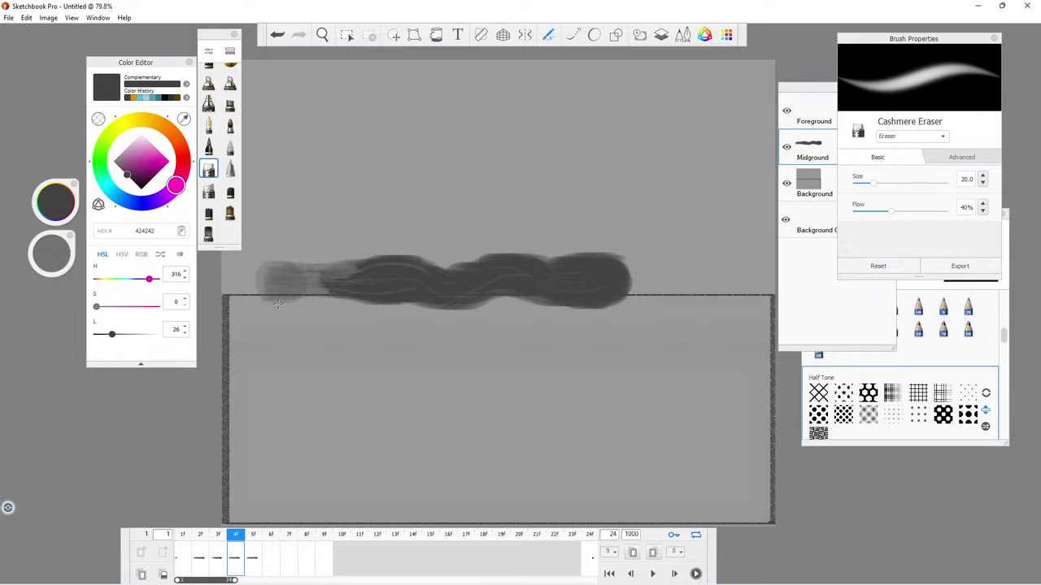
mouse_move(367, 287)
mouse_down()
mouse_move(405, 281)
mouse_move(326, 286)
mouse_move(407, 280)
mouse_up()
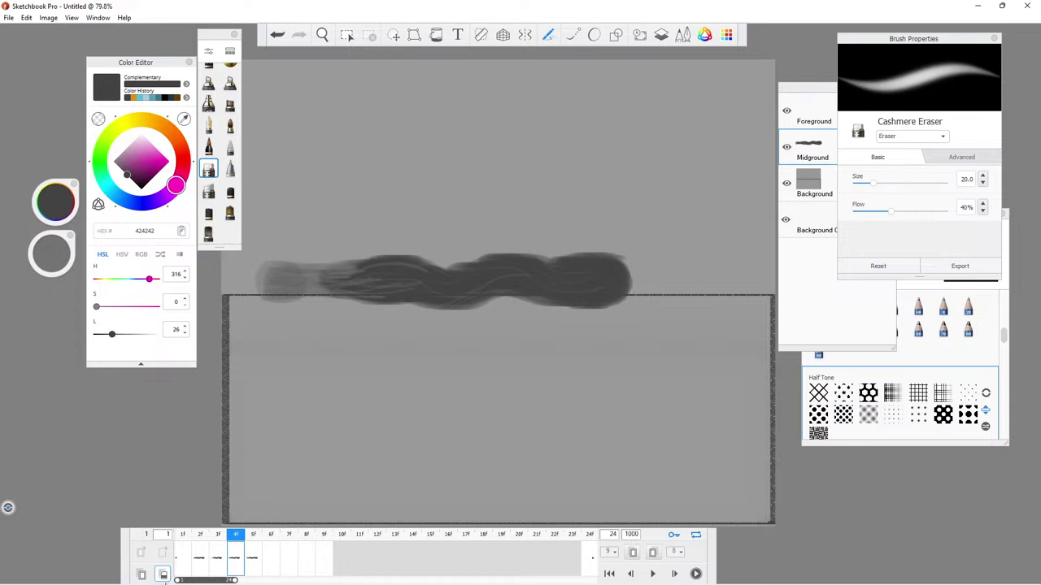
Erase the left half of the smear in frame 5, then duplicate the keyframe into frame 6 and erase further right.
click(254, 558)
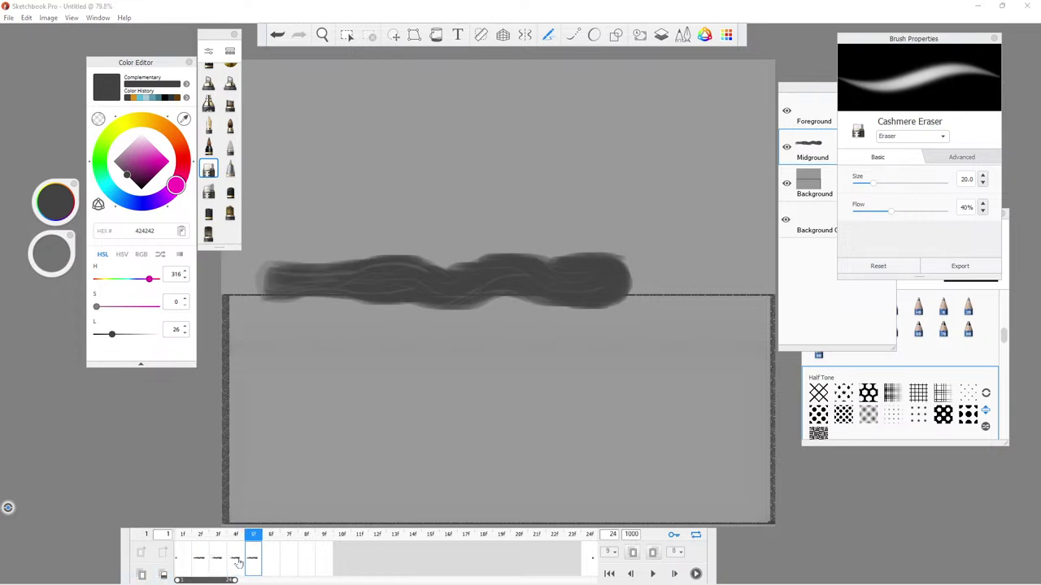
mouse_move(330, 289)
mouse_down()
mouse_move(238, 295)
mouse_move(447, 298)
mouse_move(413, 298)
mouse_up()
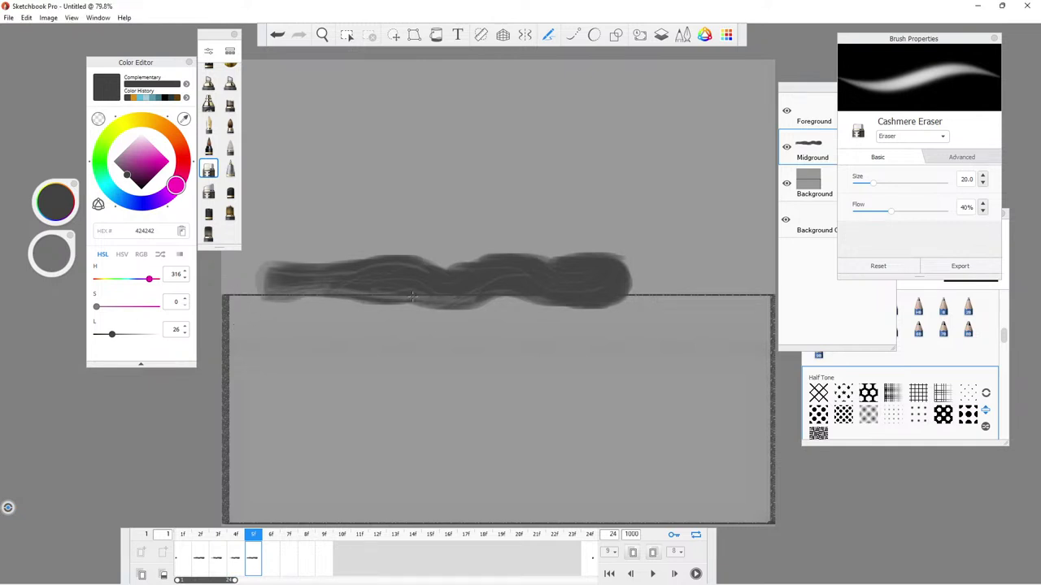
mouse_move(269, 293)
mouse_down()
mouse_move(329, 289)
mouse_move(268, 281)
mouse_move(334, 268)
mouse_move(269, 271)
mouse_move(421, 258)
mouse_move(431, 262)
mouse_move(325, 284)
mouse_move(421, 286)
mouse_move(374, 300)
mouse_move(423, 277)
mouse_move(456, 289)
mouse_up()
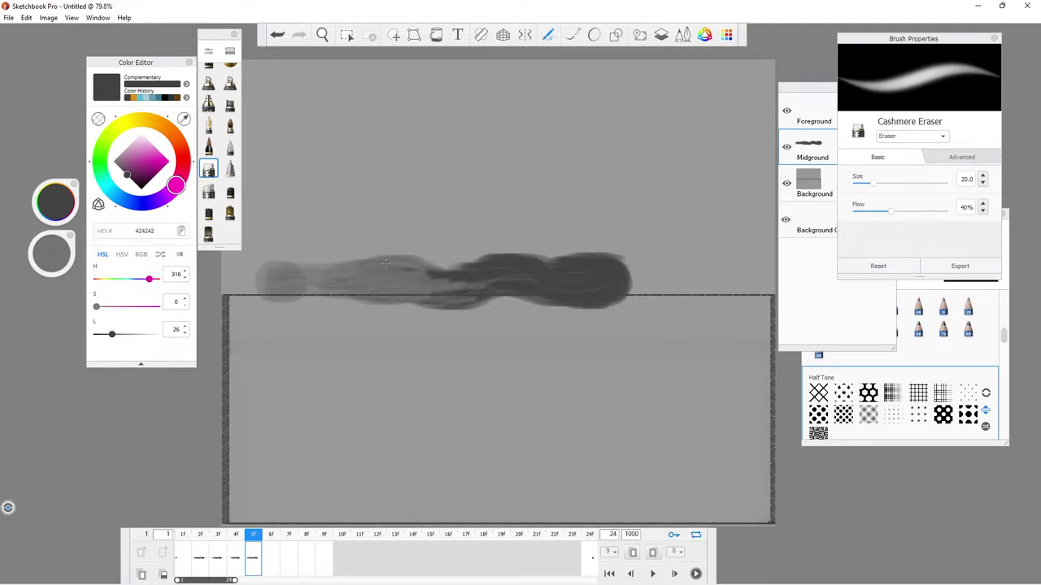
drag(429, 270, 487, 271)
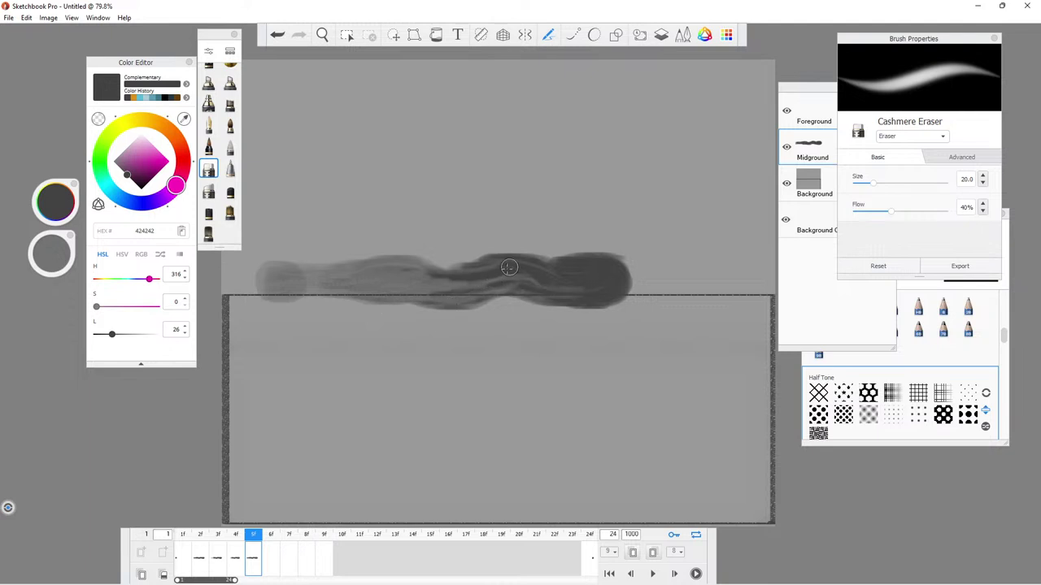
click(163, 574)
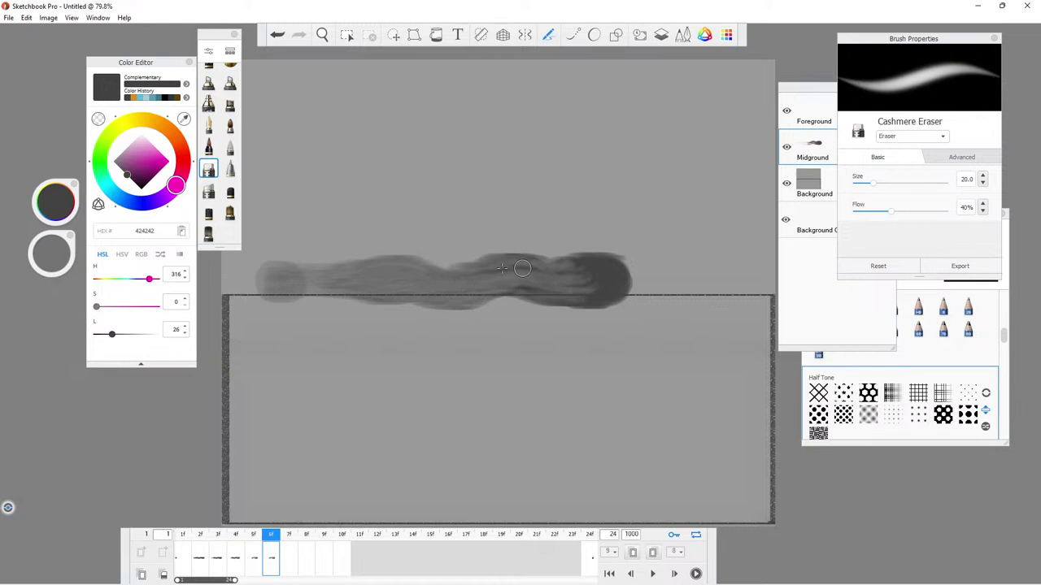
Close the File Explorer window and move the FlipBook timeline up, clear of the taskbar.
click(146, 572)
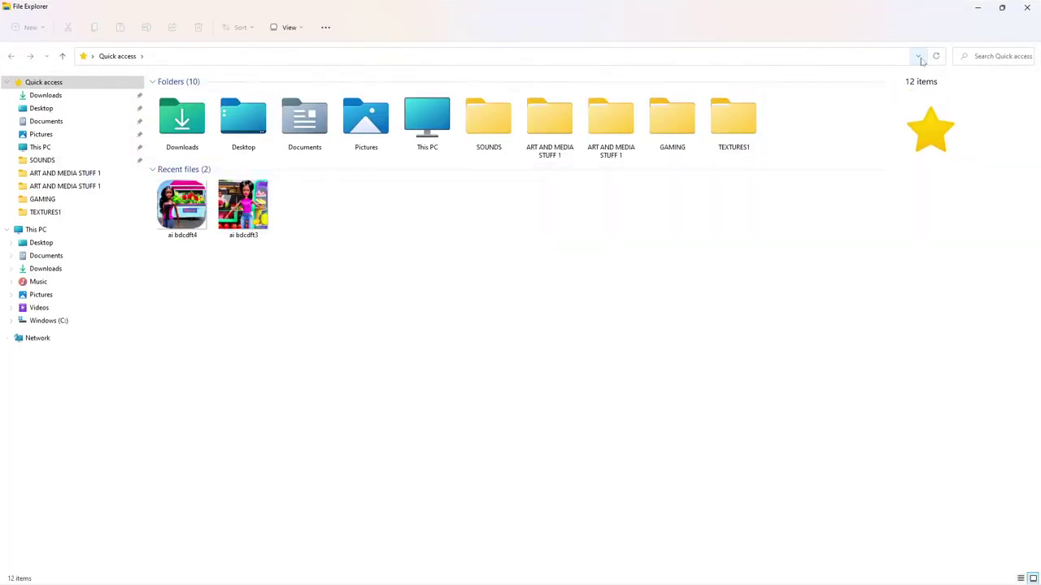
click(1024, 8)
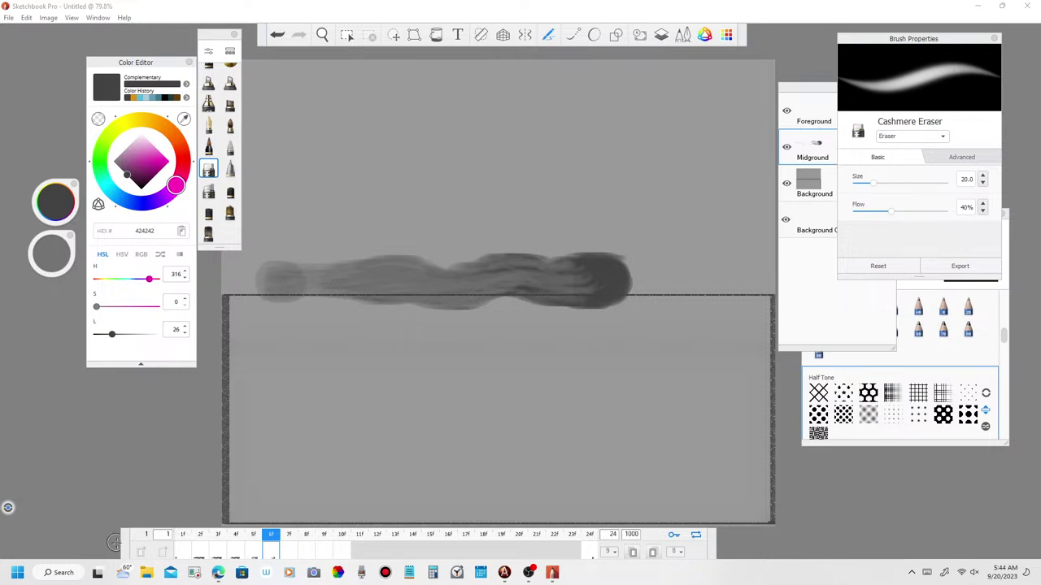
drag(124, 543, 71, 492)
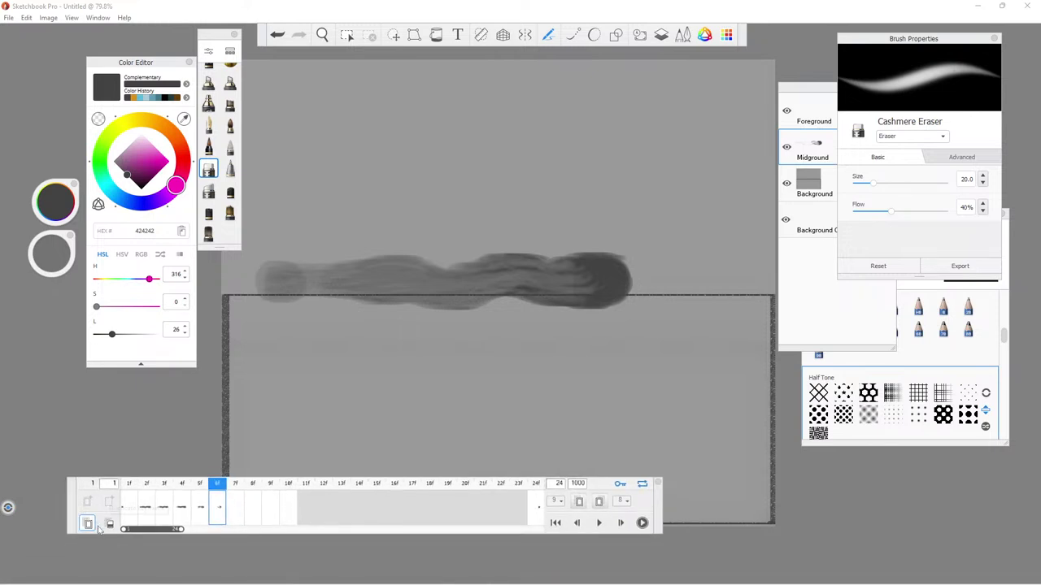
Duplicate the smear keyframe one at a time into frames 7 to 10, erasing more of the smear along the way, and play back the animation.
click(88, 525)
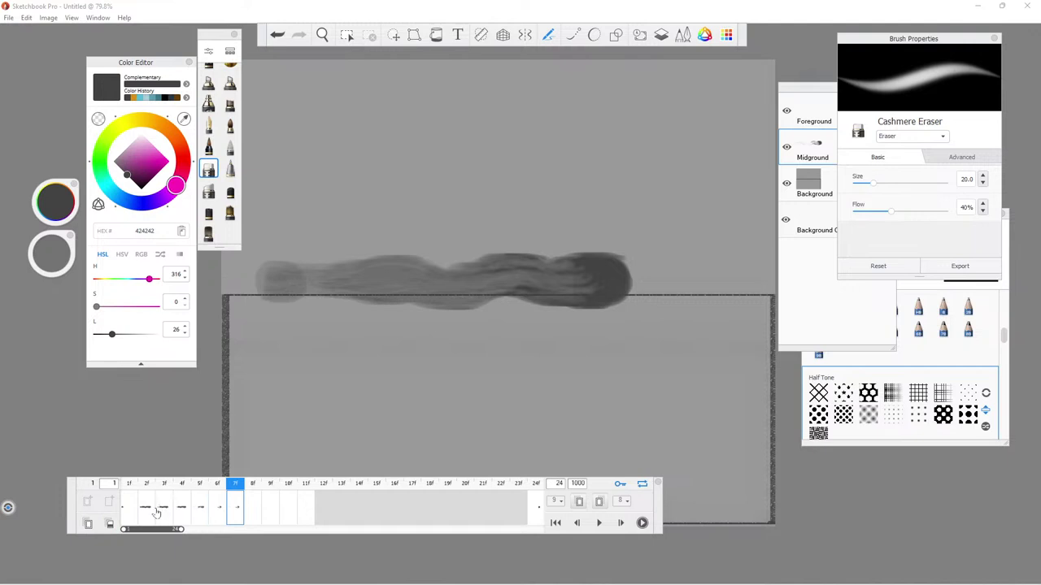
click(88, 525)
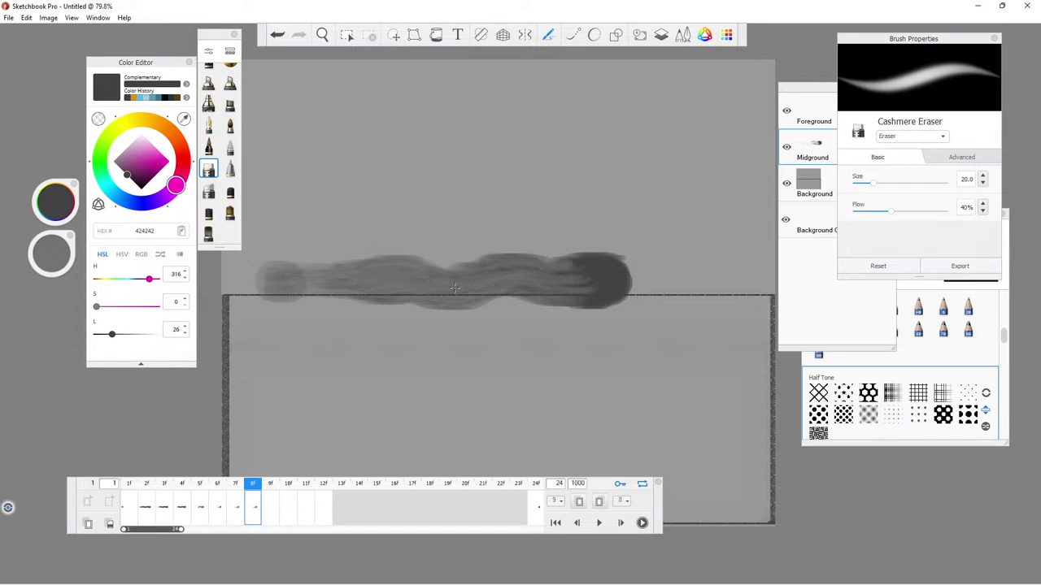
click(88, 521)
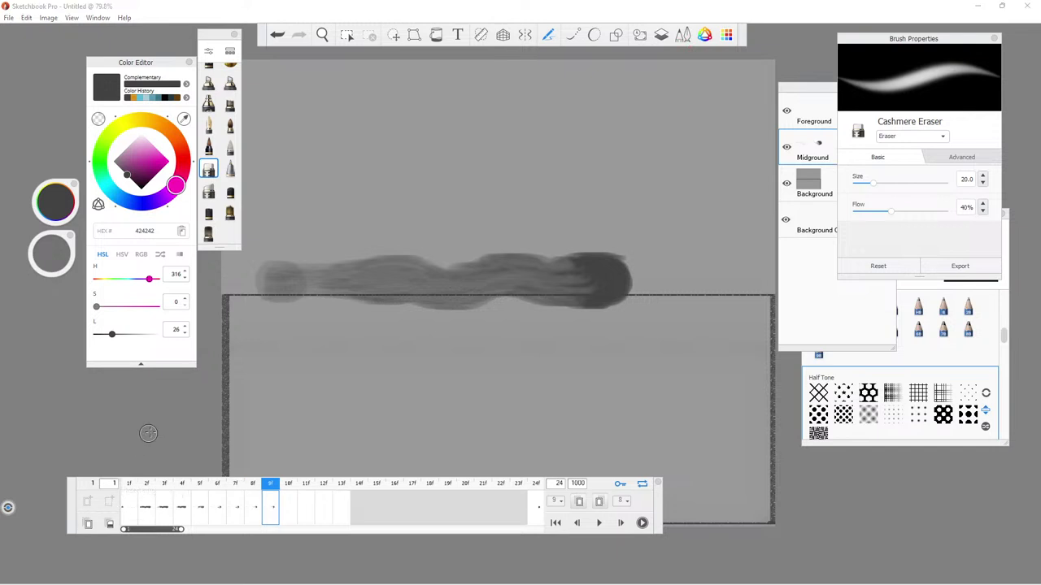
click(87, 523)
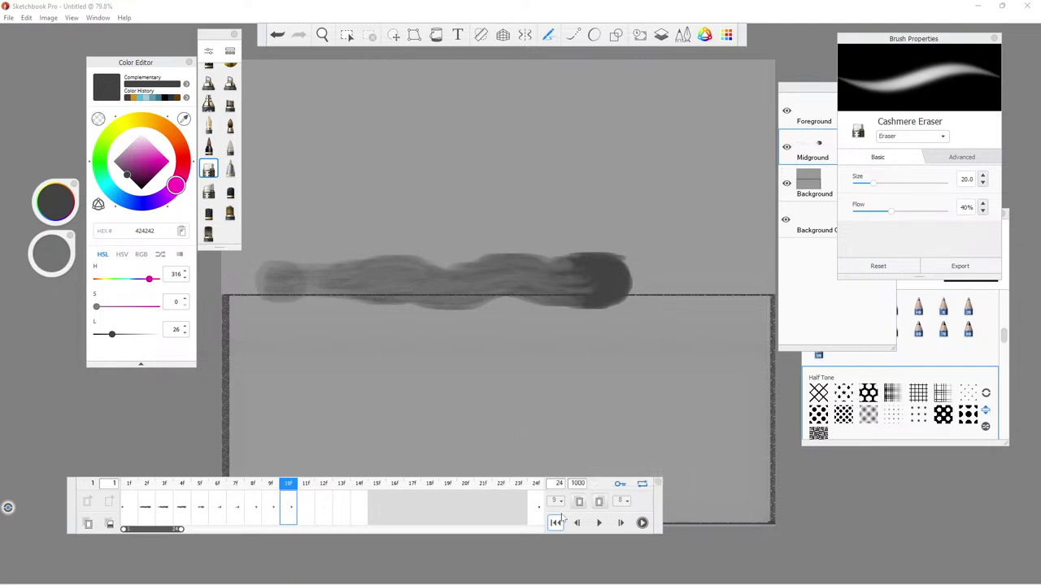
click(600, 524)
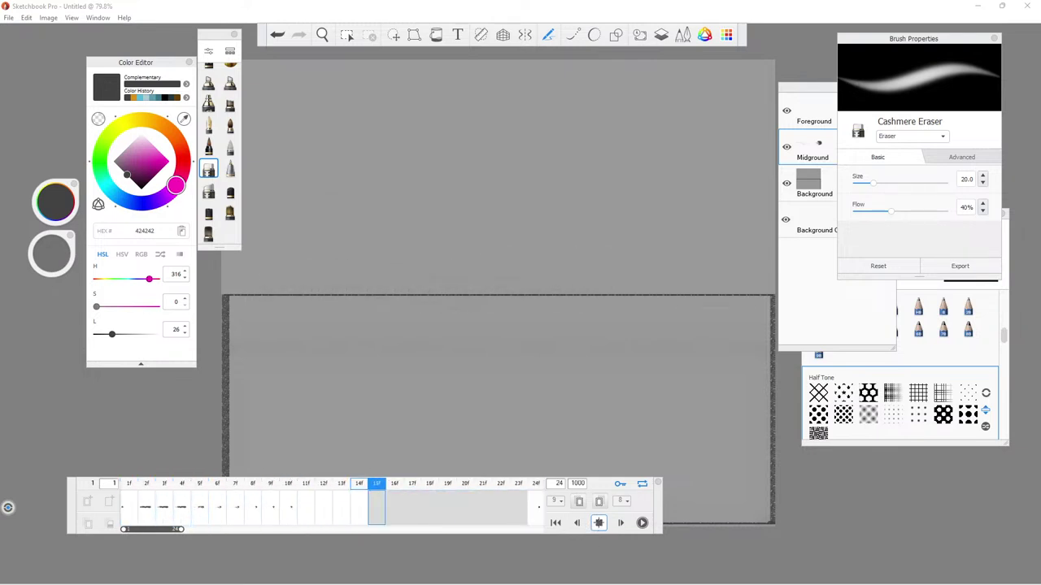
click(598, 523)
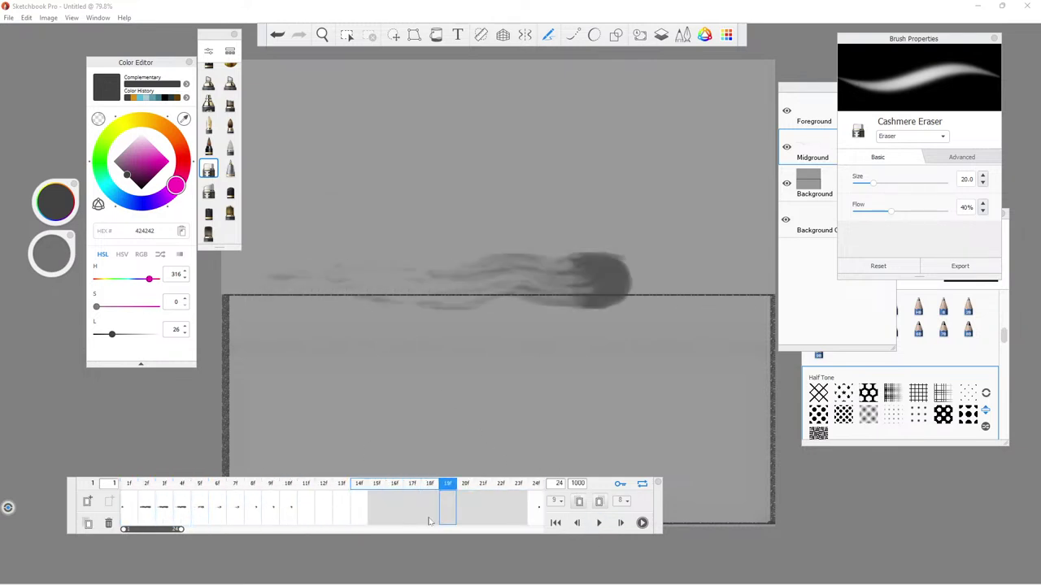
Duplicate frame 24's ball keyframe one at a time into frames 25 to 32, erasing the remaining streaks across them.
click(532, 508)
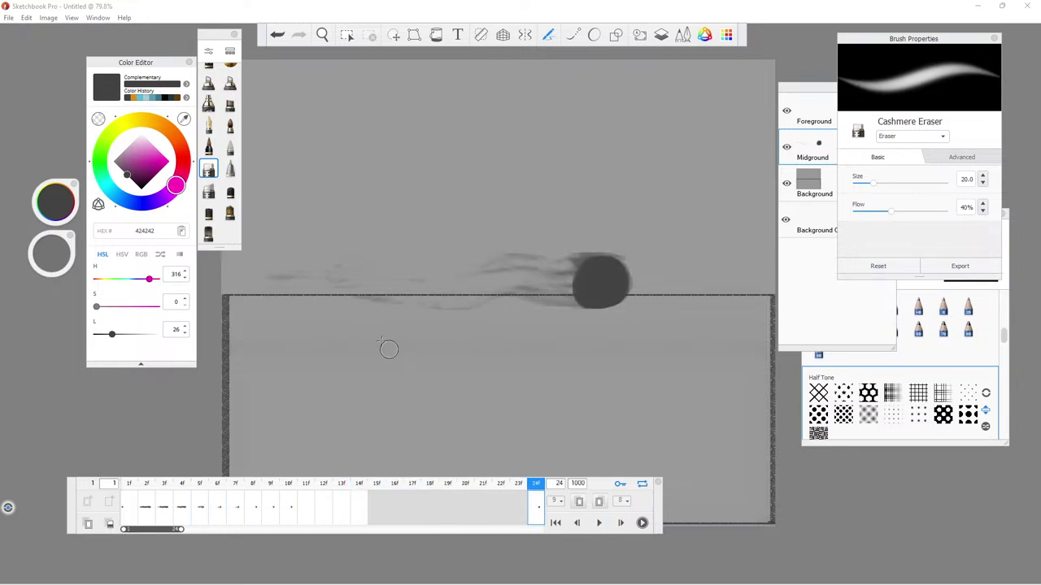
click(88, 523)
click(89, 524)
click(88, 525)
click(88, 524)
click(88, 525)
click(88, 525)
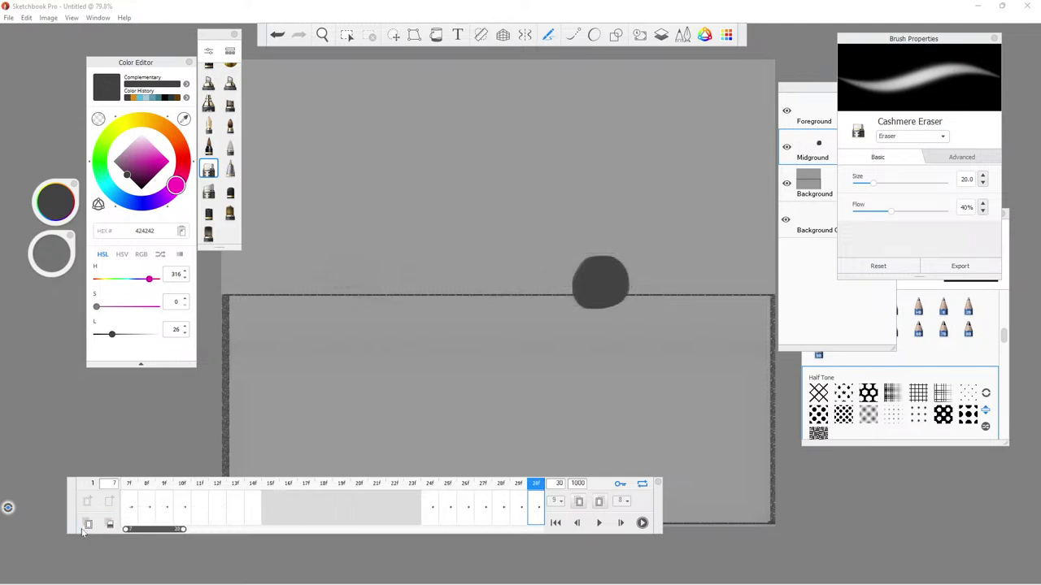
click(88, 524)
click(88, 524)
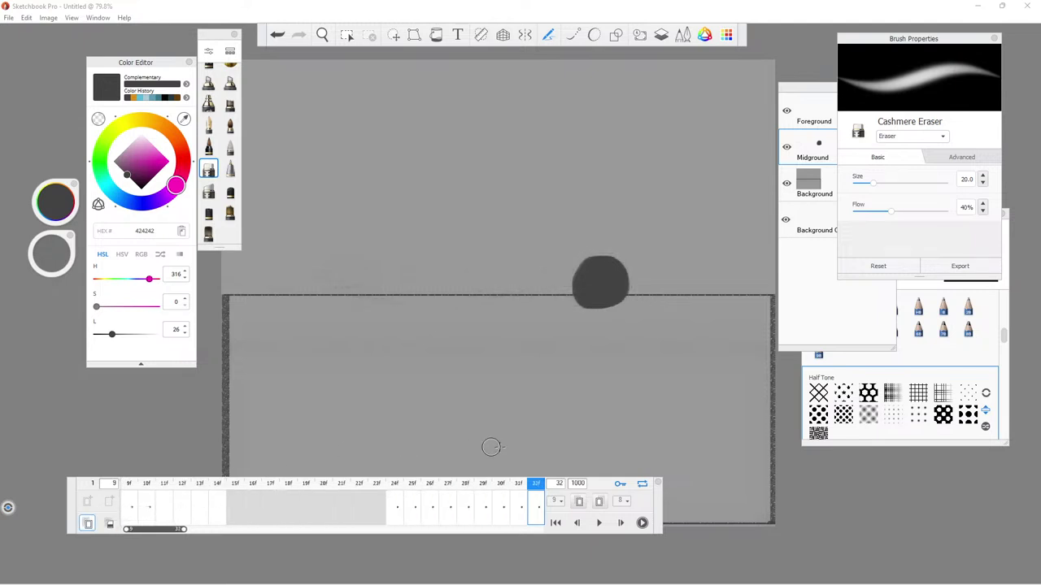
Play back the ball animation and widen the timeline's visible range to frame 47.
click(598, 523)
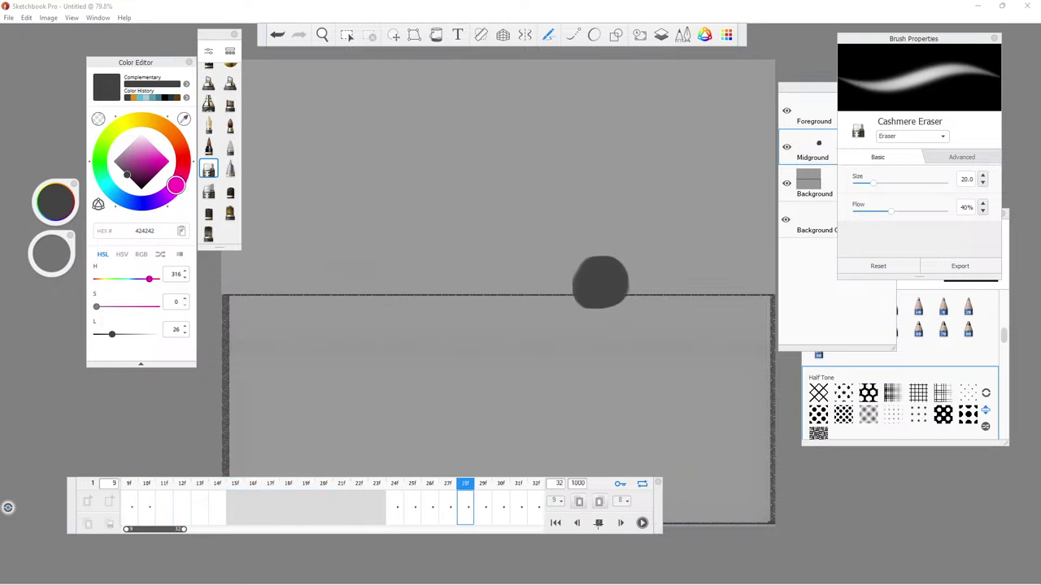
click(599, 523)
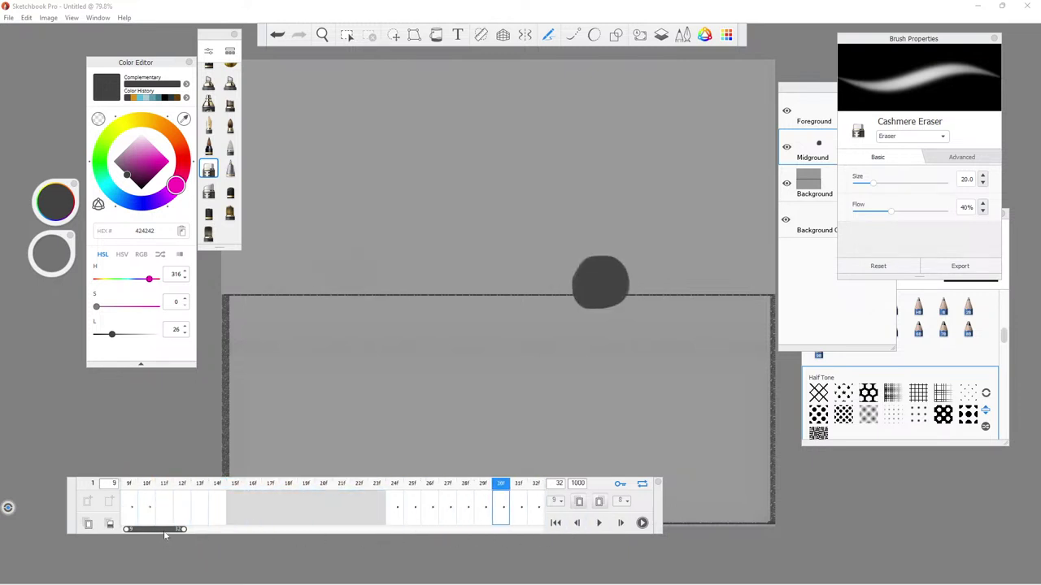
drag(183, 529, 201, 526)
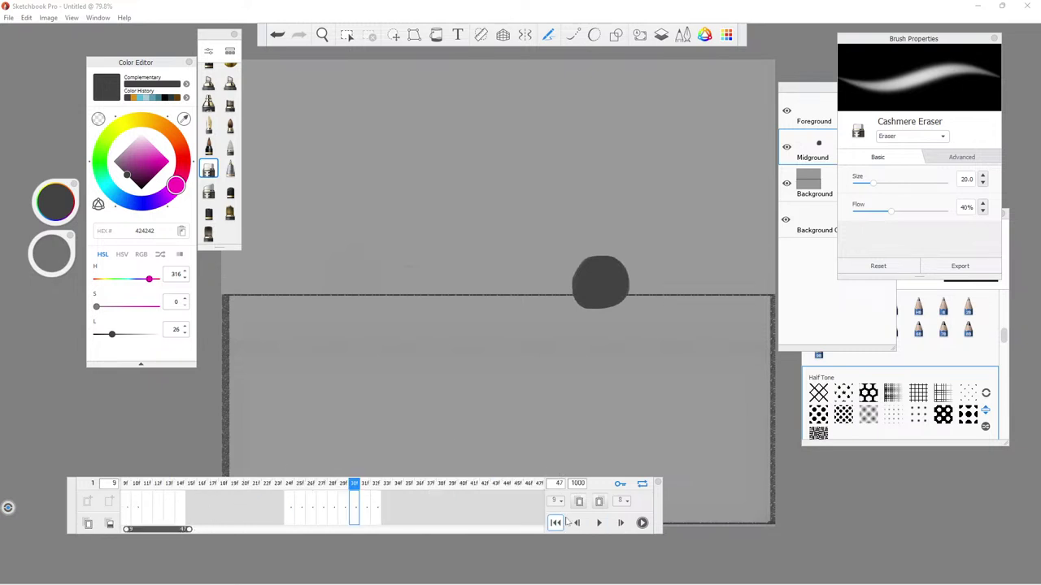
click(598, 522)
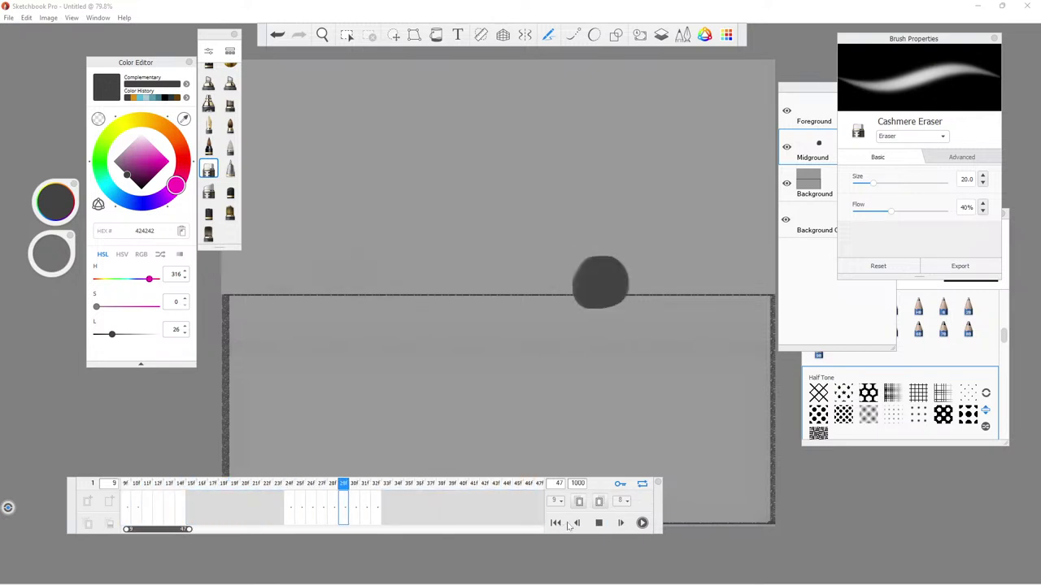
click(556, 522)
click(556, 523)
click(577, 523)
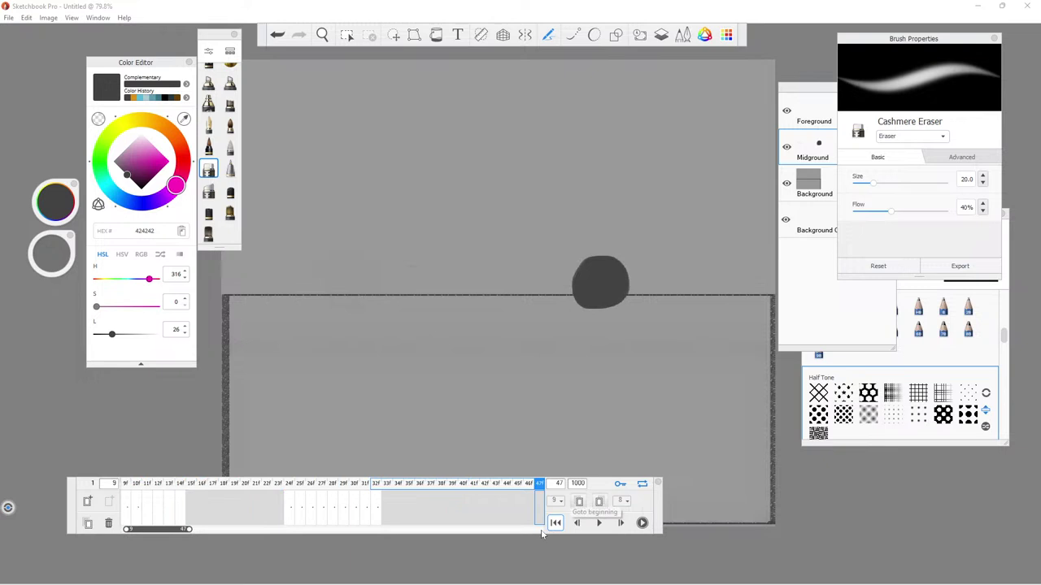
Move the keyframes at frames 24, 25 and 26 to frames 15, 16 and 17.
click(289, 510)
drag(289, 510, 193, 512)
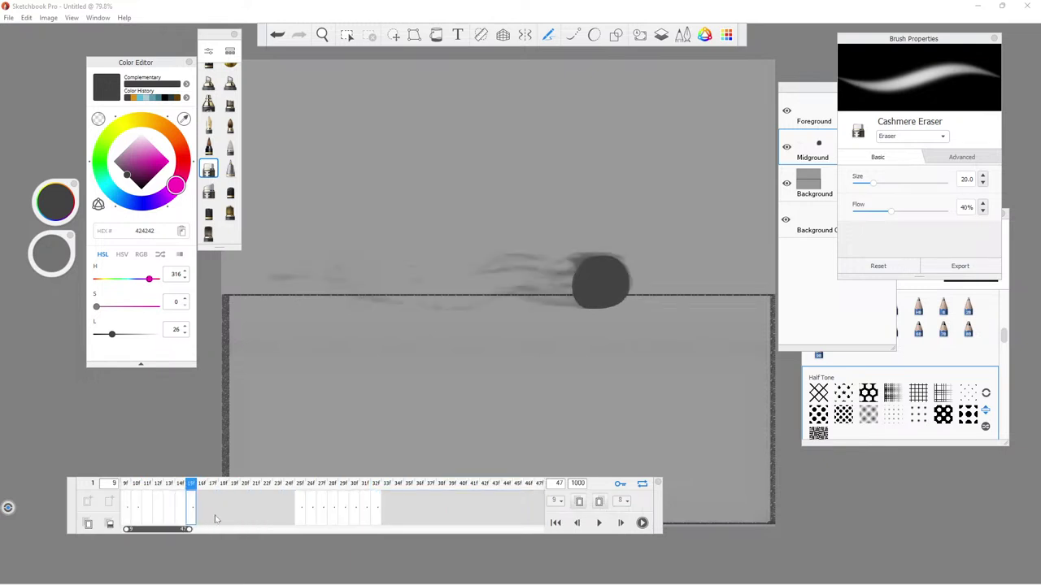
click(299, 507)
drag(299, 507, 202, 511)
drag(310, 503, 212, 509)
Move the keyframes at frames 27, 28 and 29 to frames 18, 19 and 20.
click(321, 509)
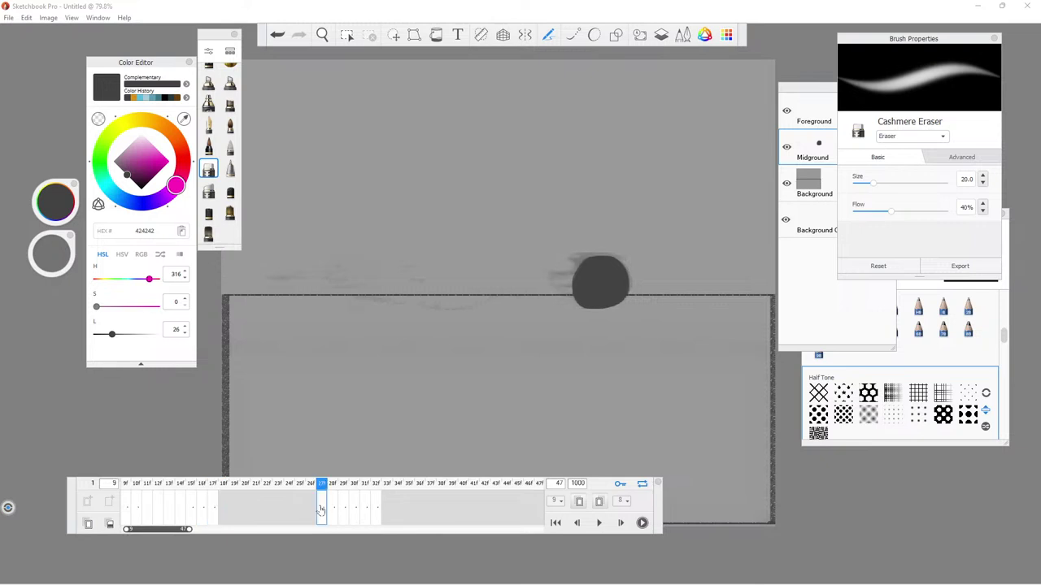
drag(321, 507, 226, 512)
click(331, 509)
drag(332, 509, 237, 518)
drag(344, 509, 251, 518)
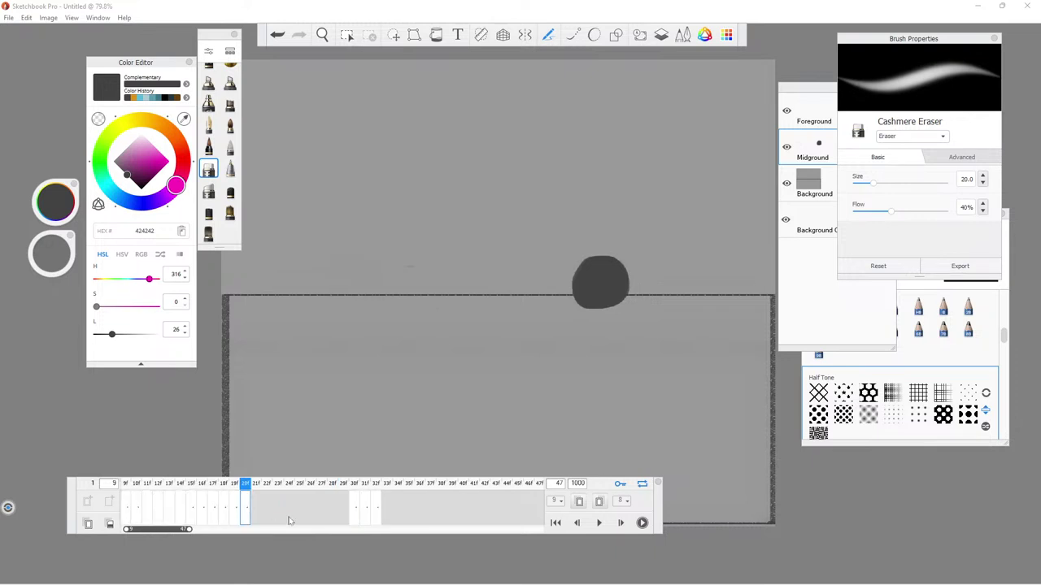
Move the keyframes at frames 30, 31 and 32 to frames 22, 23 and 21.
drag(351, 510, 267, 518)
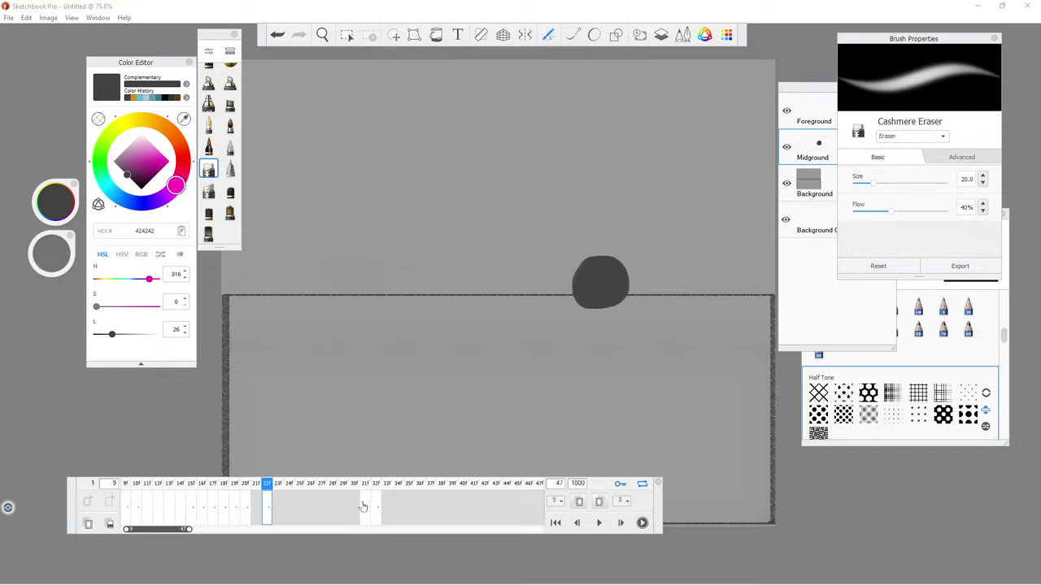
click(277, 508)
click(267, 509)
click(260, 508)
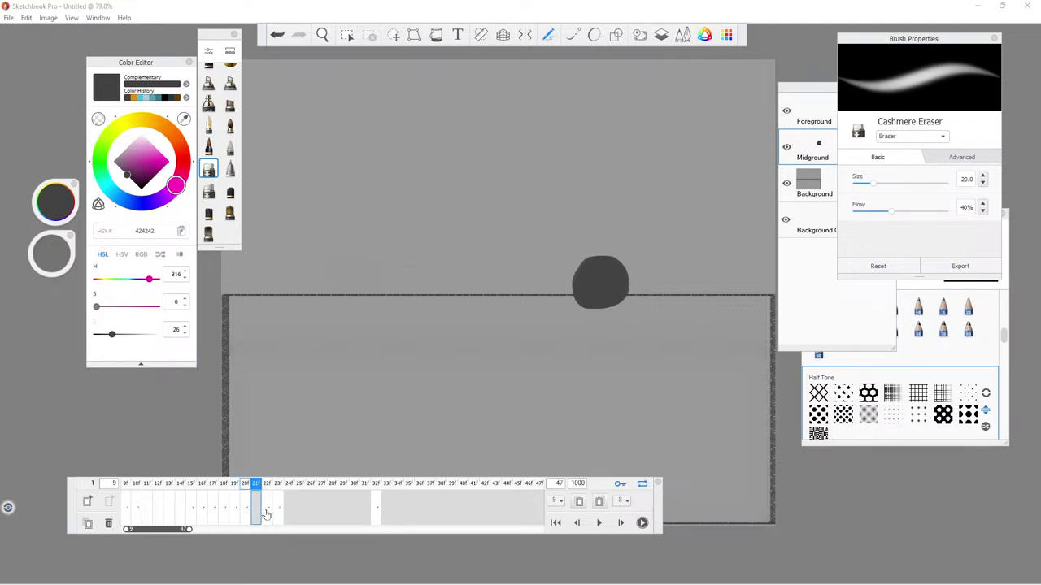
click(266, 510)
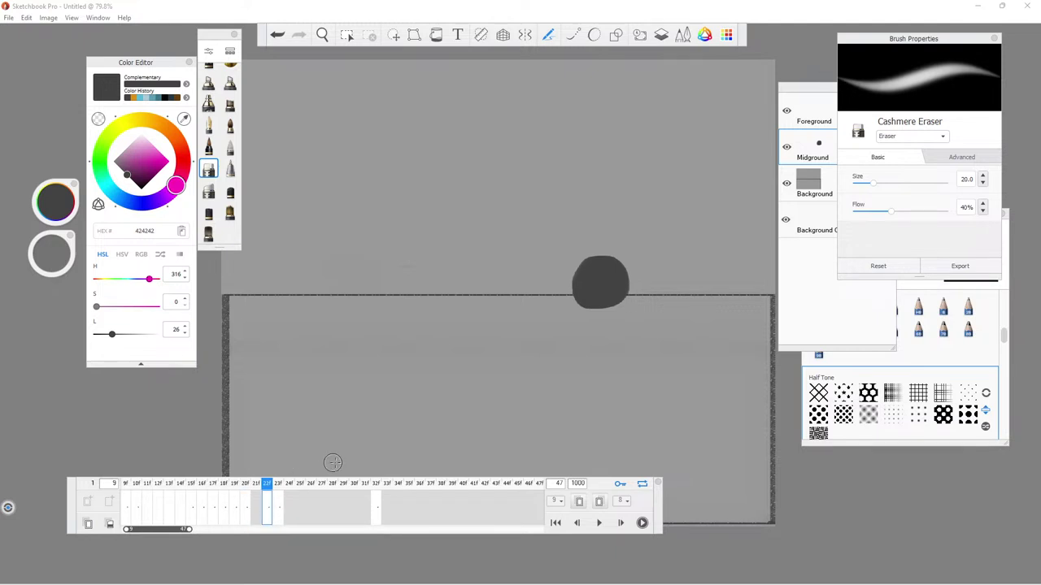
click(375, 509)
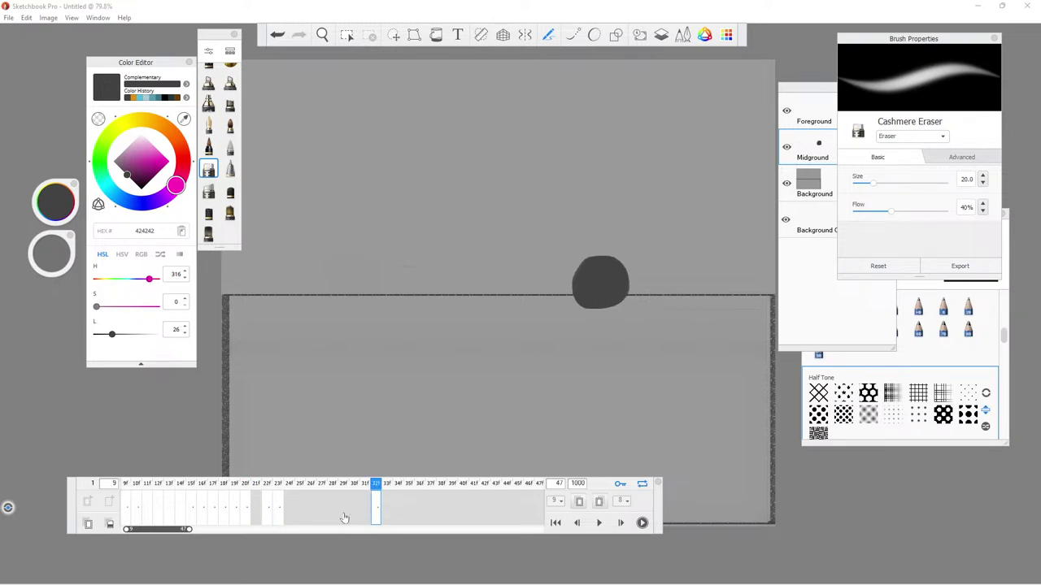
click(256, 508)
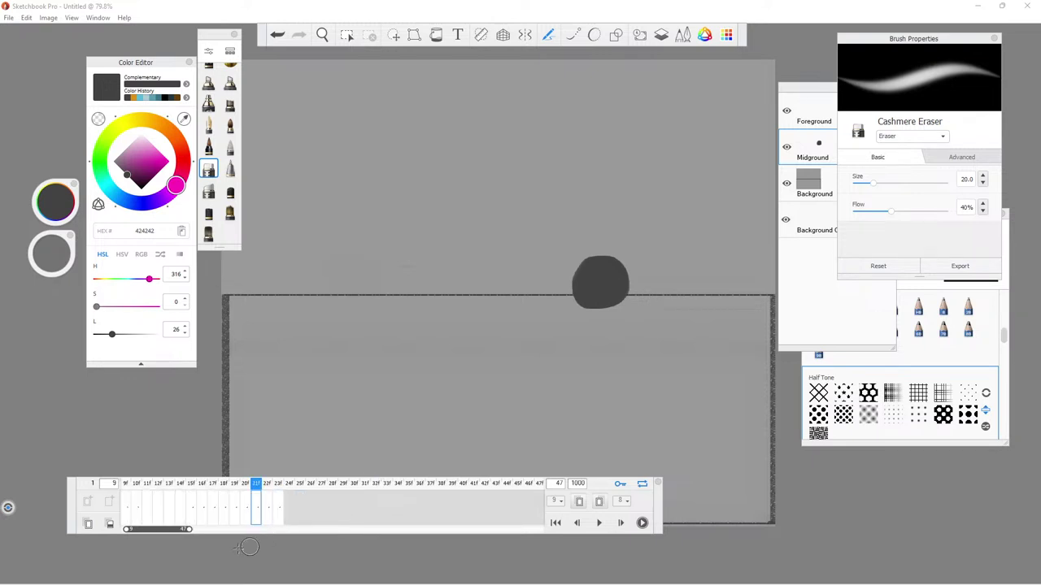
drag(127, 530, 122, 529)
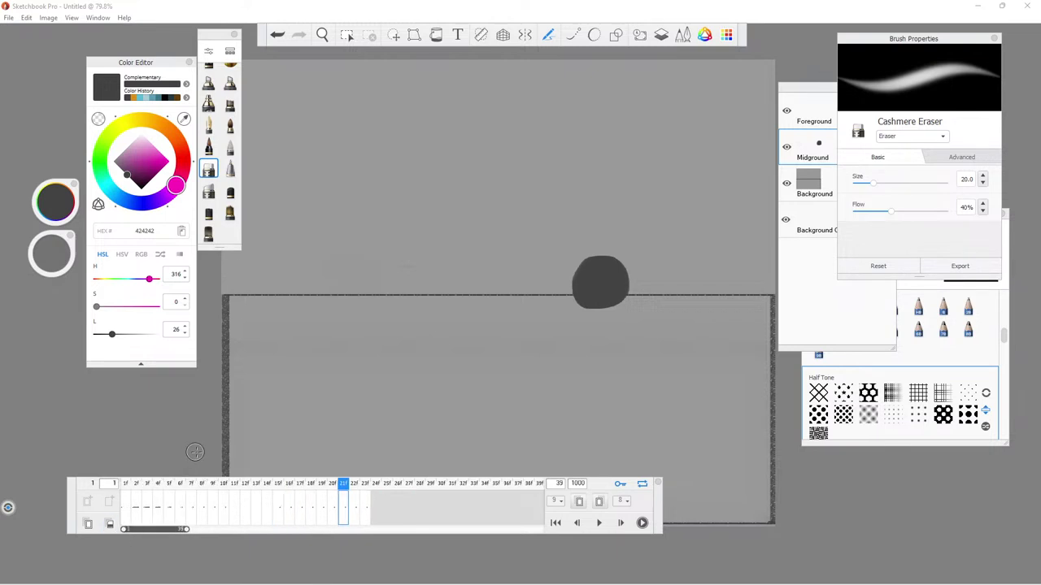
click(8, 17)
click(25, 84)
key(BackSpace)
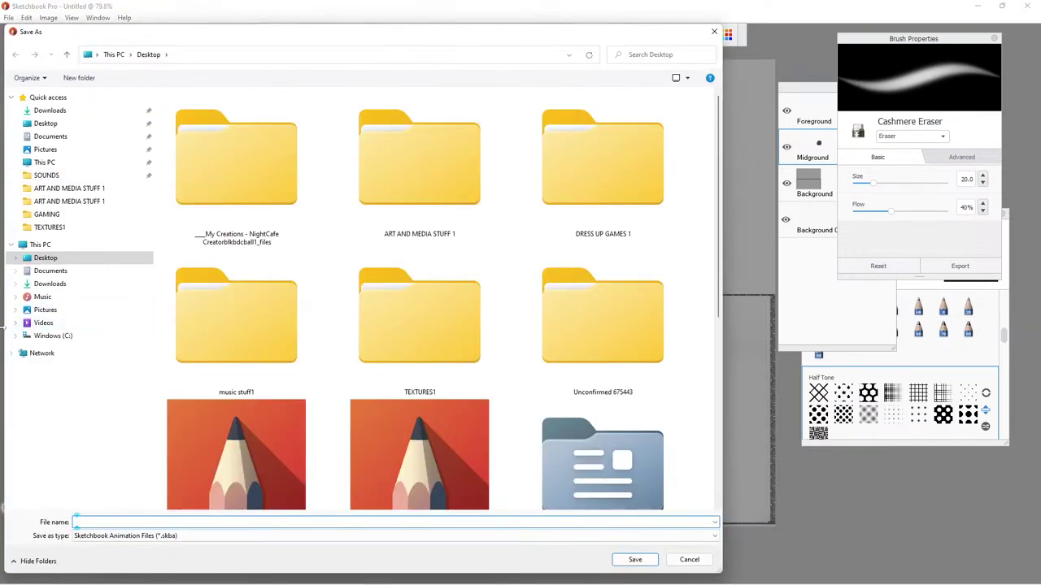
click(714, 30)
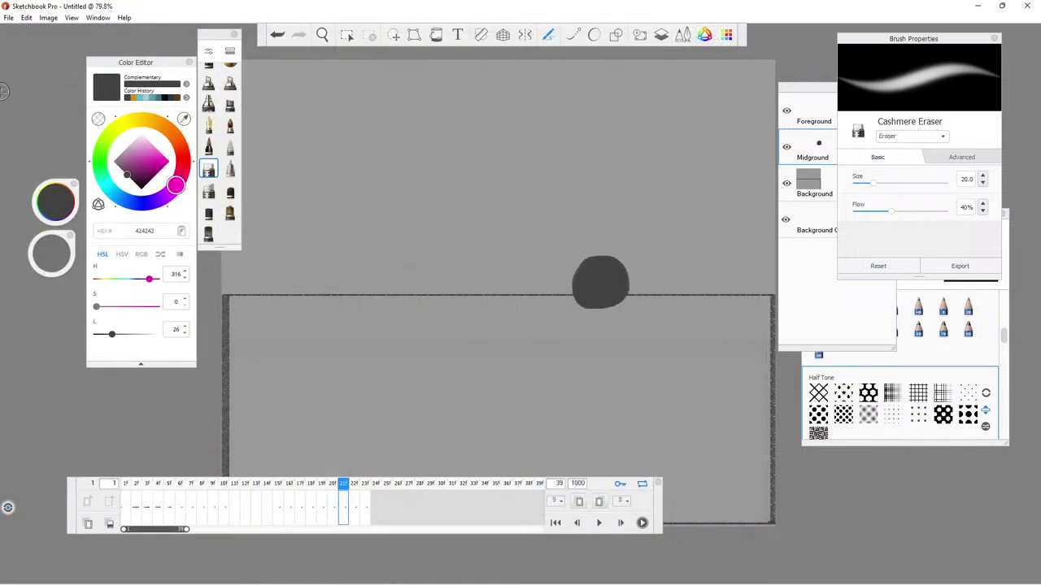
Save the FlipBook to the Desktop as the Sketchbook Animation file "art design painting animation 5 luhkiaunni217".
click(9, 18)
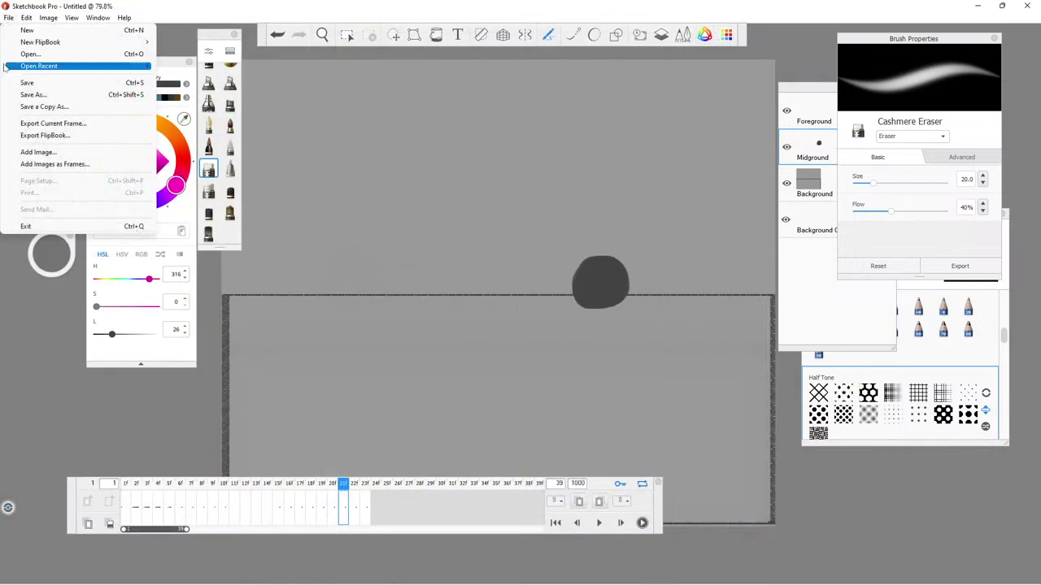
click(20, 88)
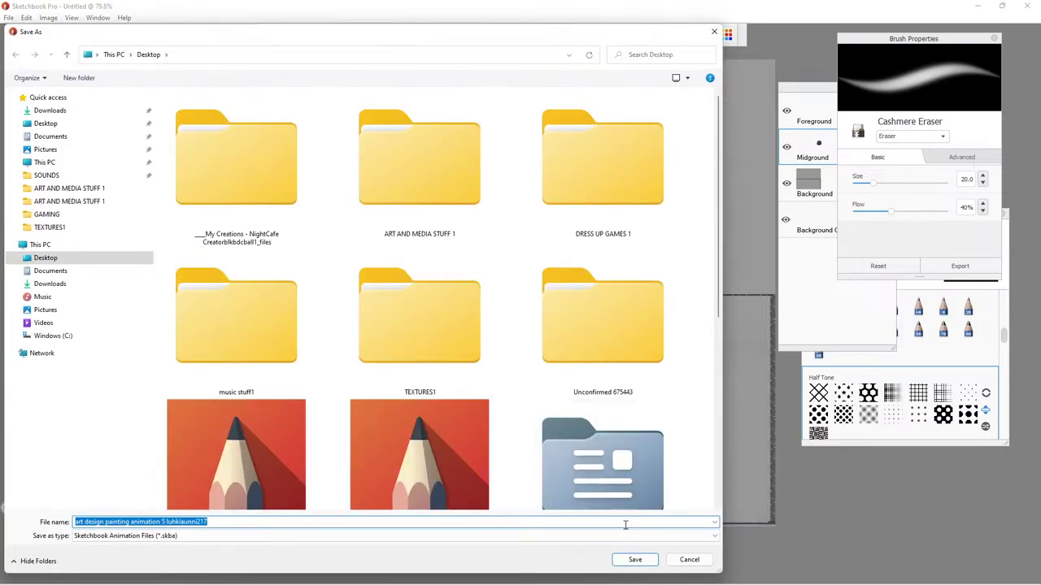
click(626, 560)
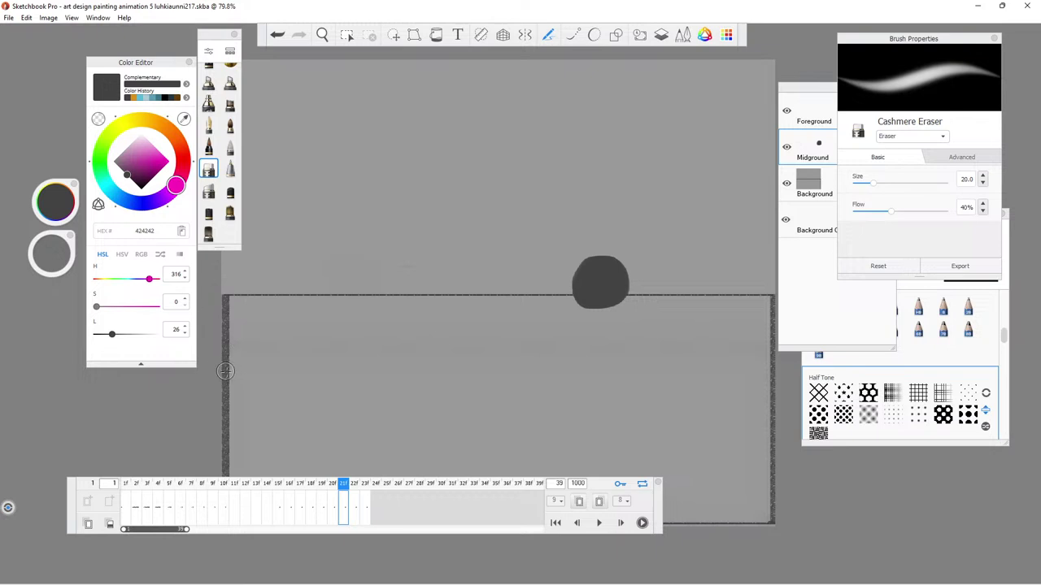
Play the animation twice with the palettes hidden to review it on the clear canvas, and restore the palettes.
click(598, 524)
mouse_move(436, 578)
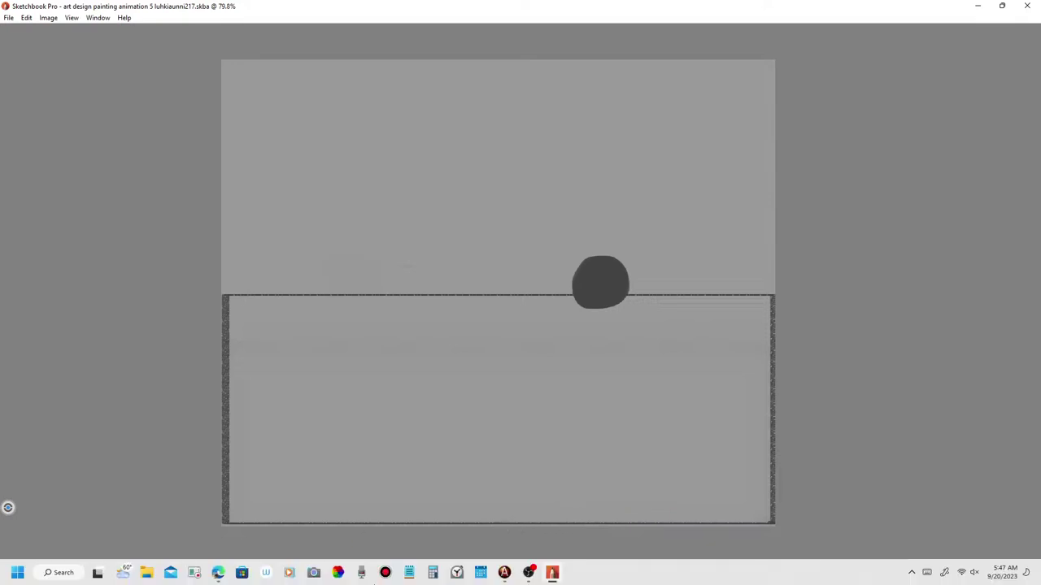
click(122, 325)
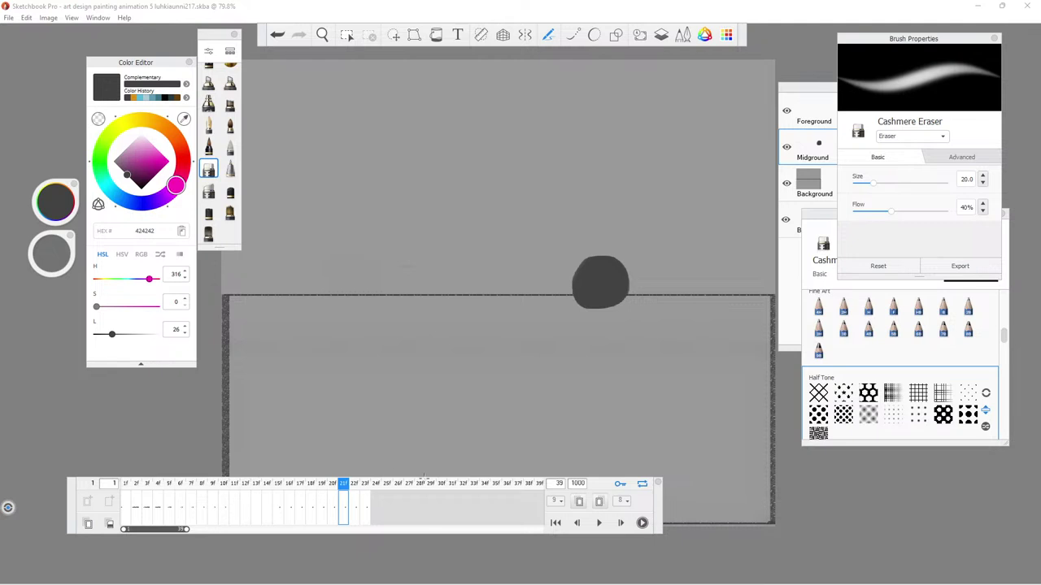
click(598, 523)
mouse_move(474, 582)
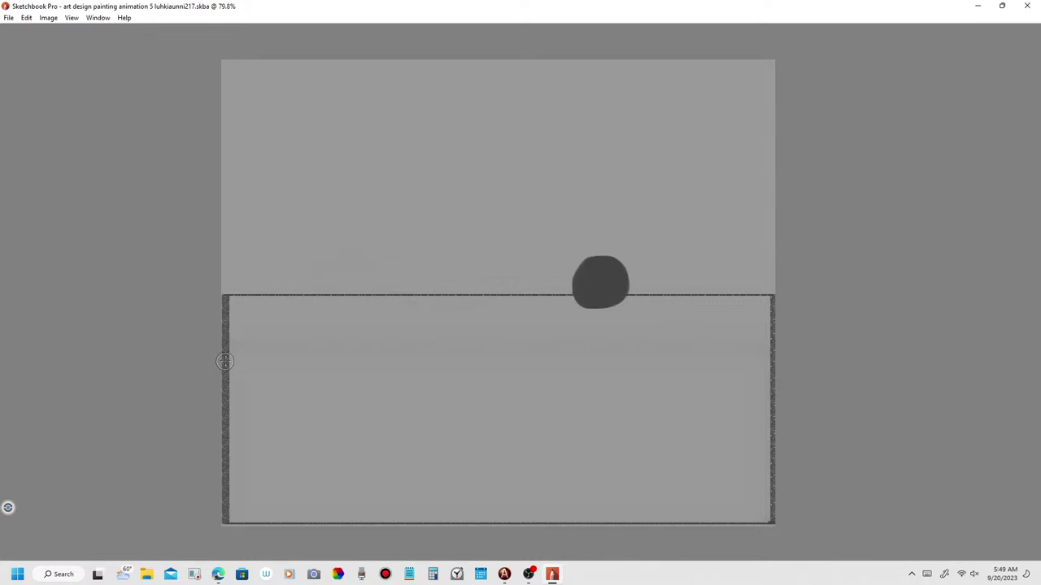
key(Tab)
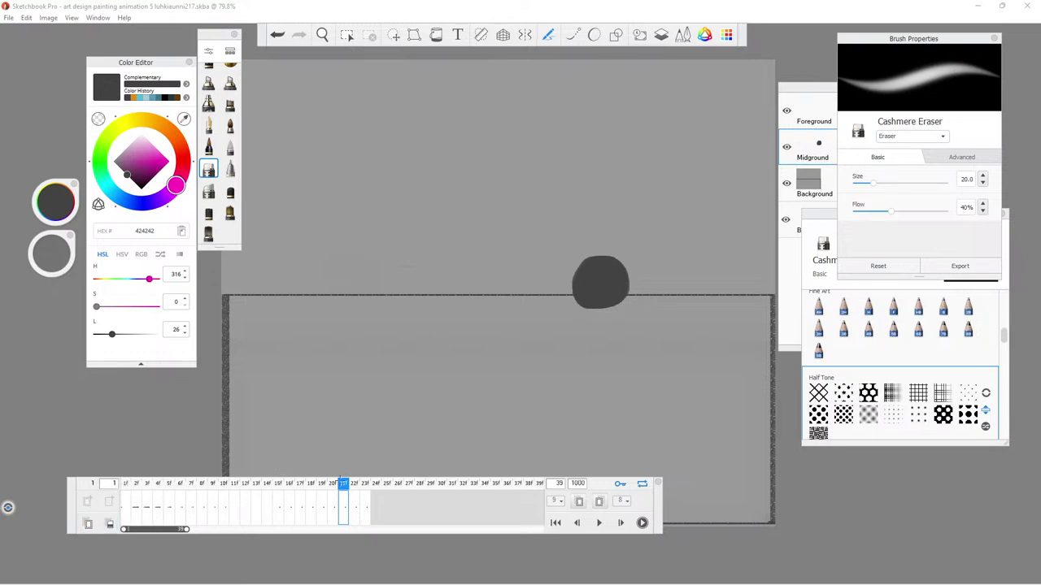
Paint the ball on frame 18 into a wide, left-stretched oval using the Vintage Marker at size 53.7.
click(331, 507)
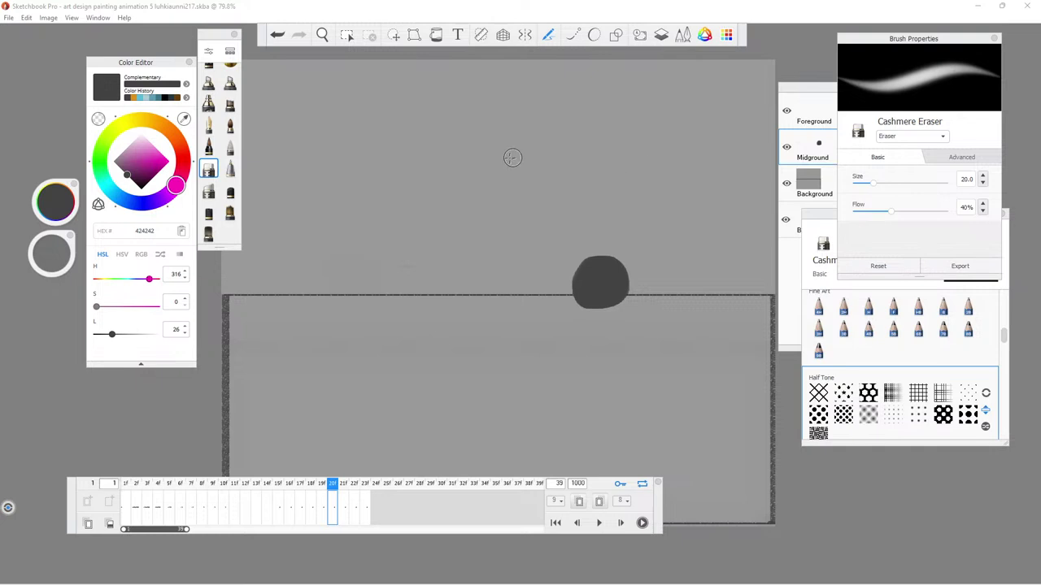
click(209, 83)
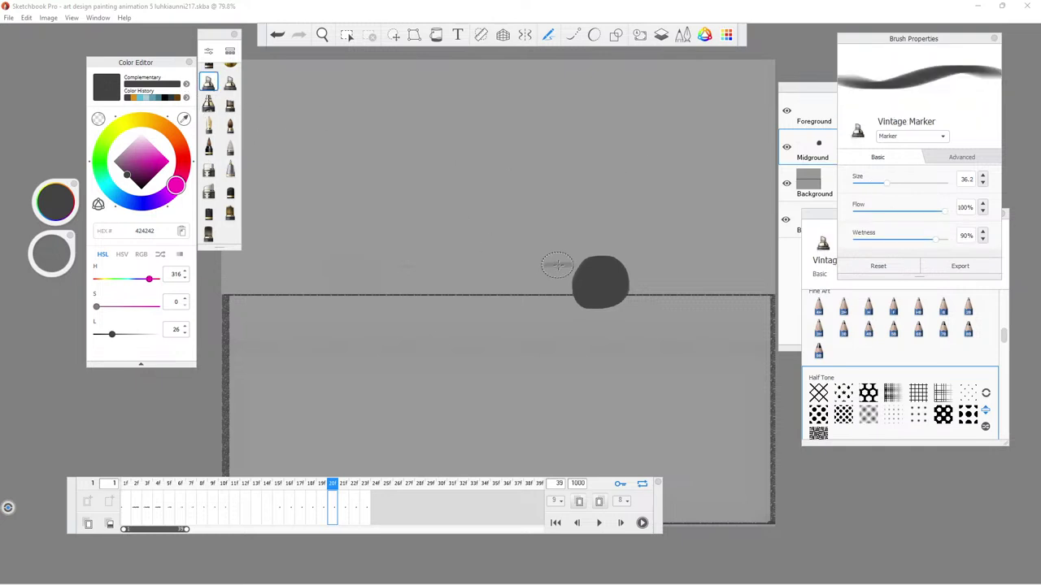
click(901, 184)
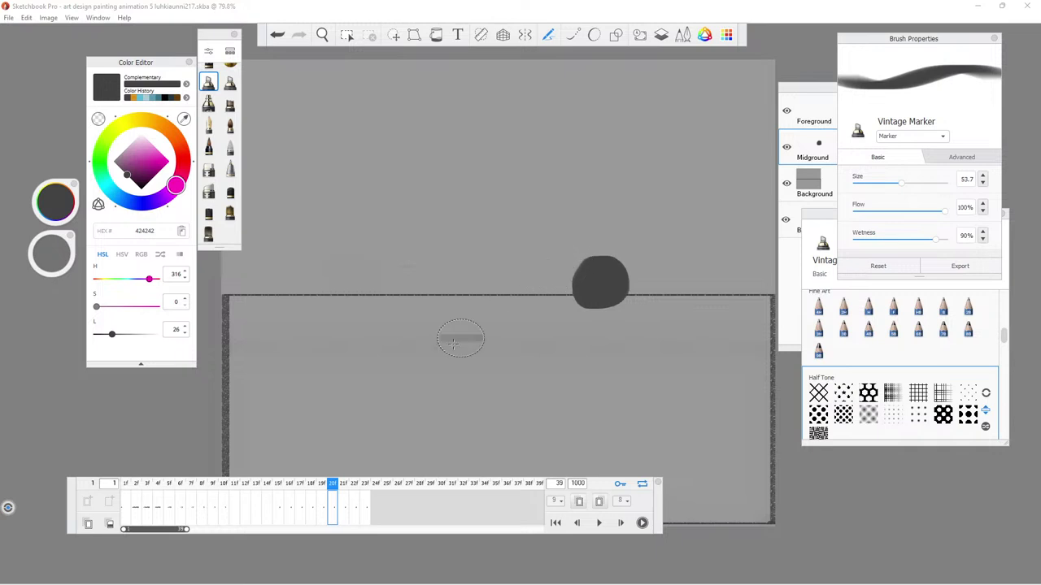
drag(298, 506, 288, 517)
click(302, 514)
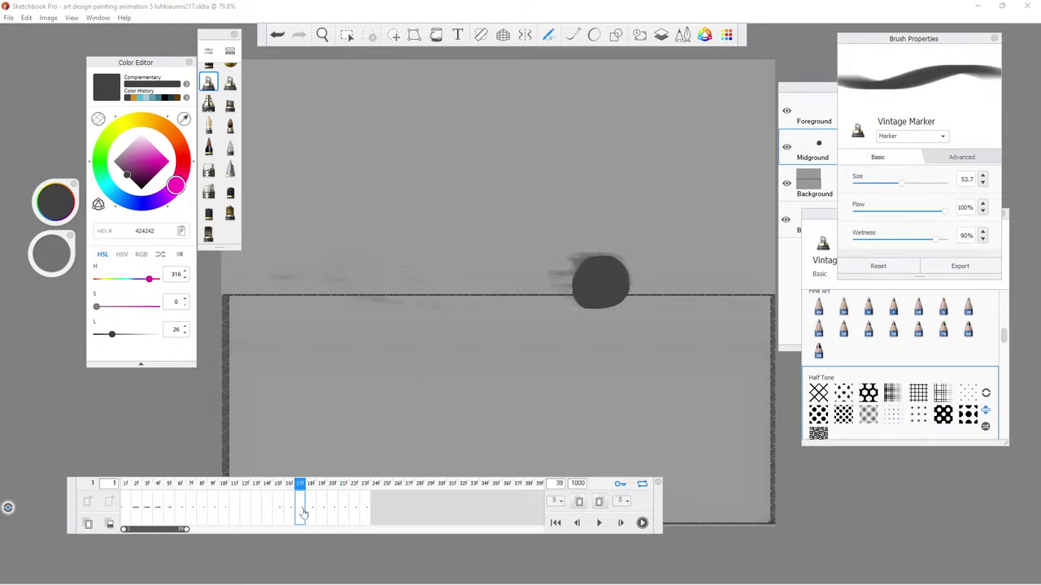
click(312, 506)
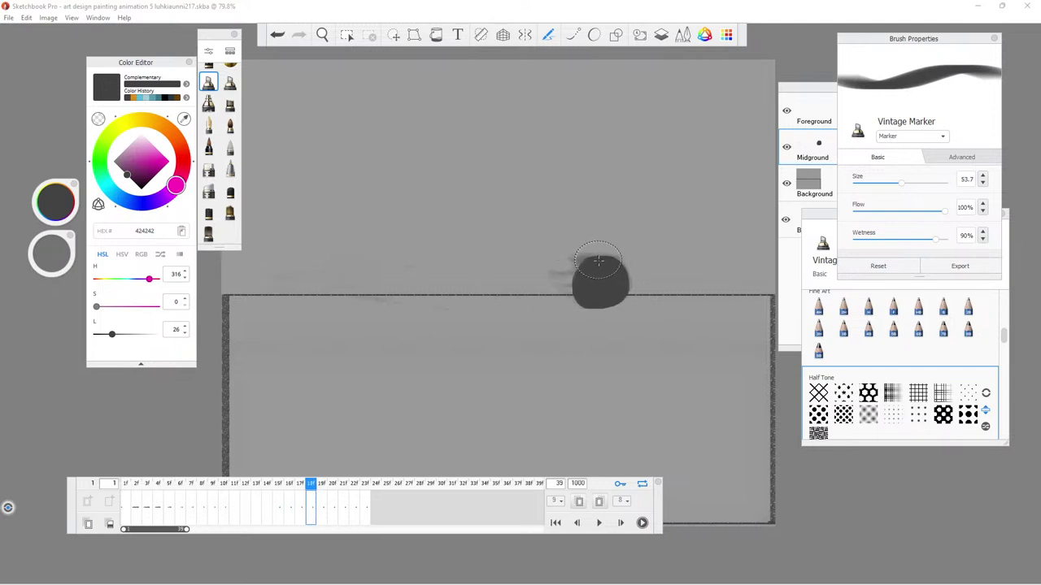
mouse_move(581, 267)
mouse_down()
mouse_move(532, 292)
mouse_move(569, 300)
mouse_move(552, 283)
mouse_up()
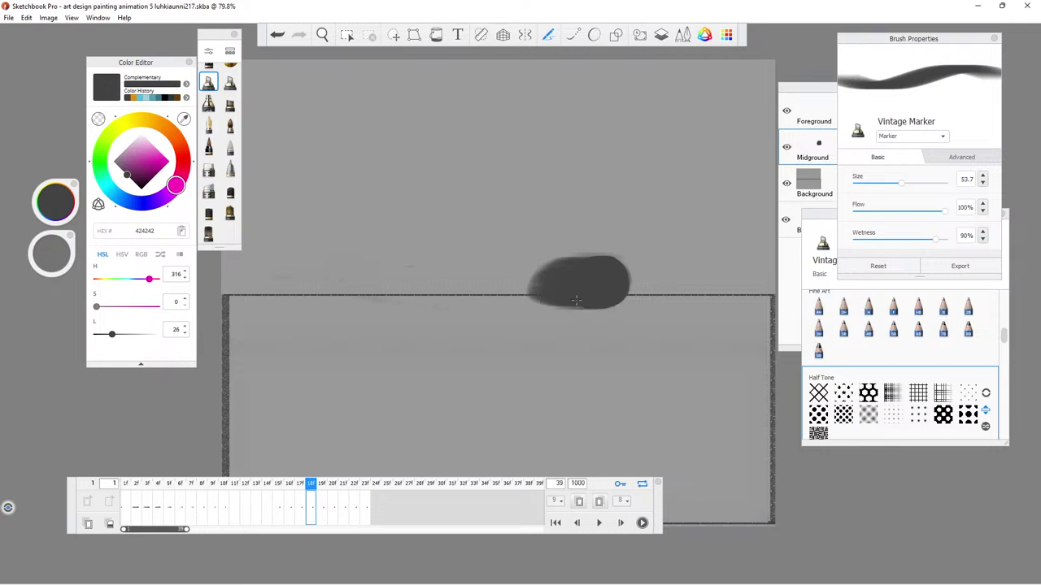
drag(575, 301, 576, 301)
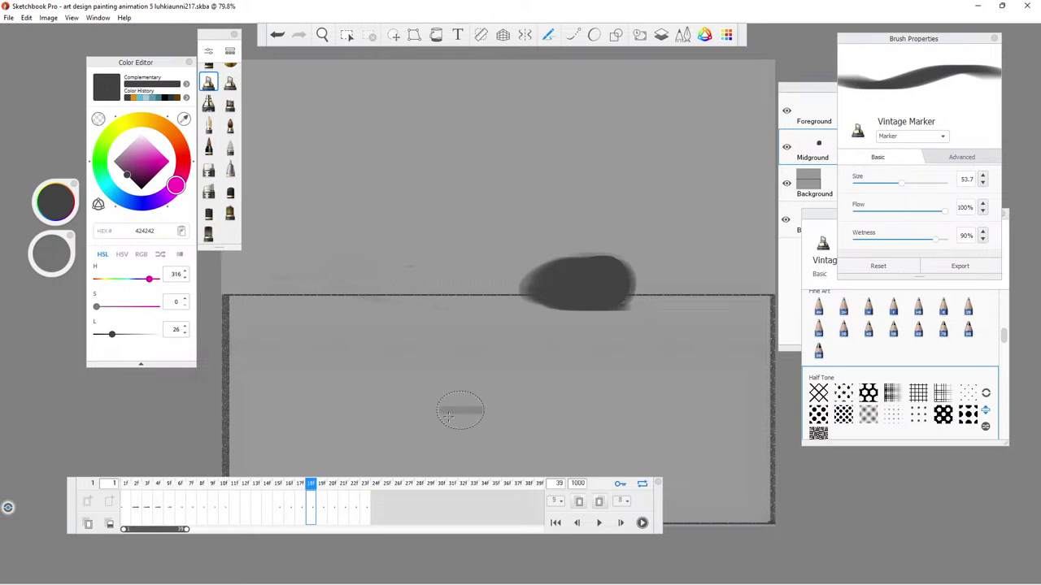
Widen the ball less on frame 19 and only slightly on frame 20, cleaning frame 20's edges with the Cashmere Eraser.
click(324, 500)
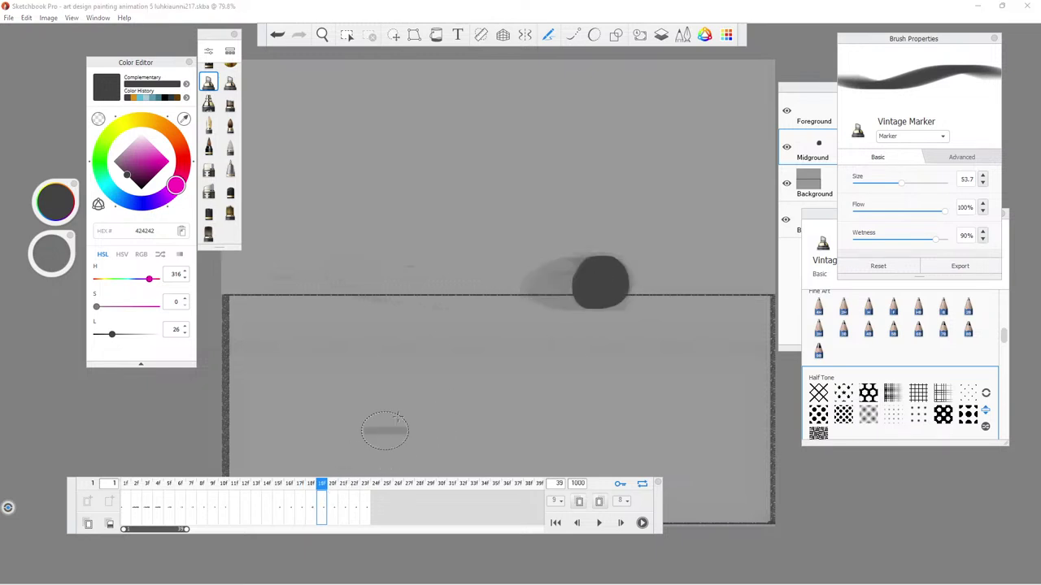
mouse_move(589, 273)
mouse_down()
mouse_move(579, 278)
mouse_move(591, 271)
mouse_move(587, 284)
mouse_up()
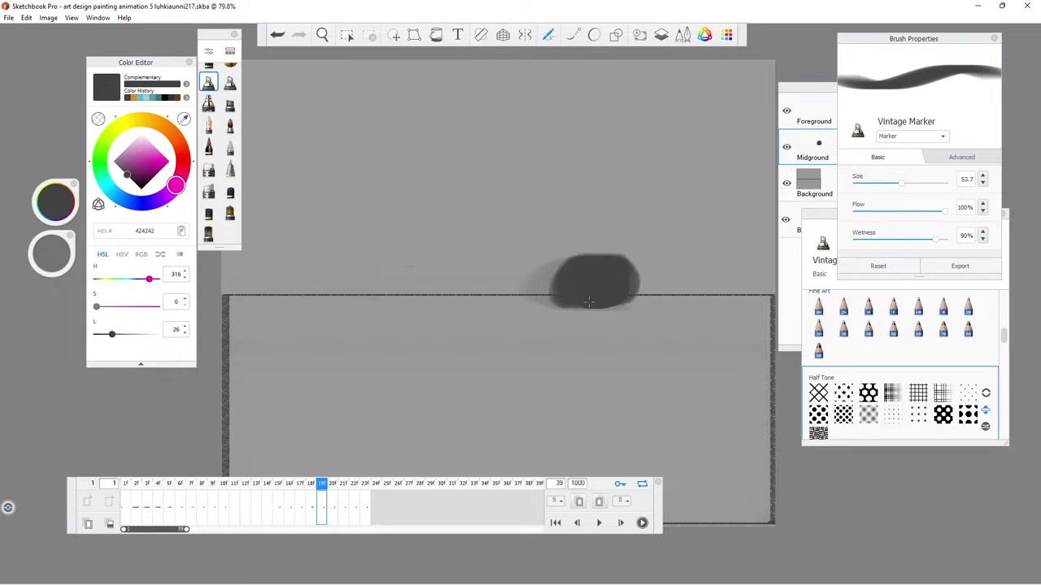
click(333, 507)
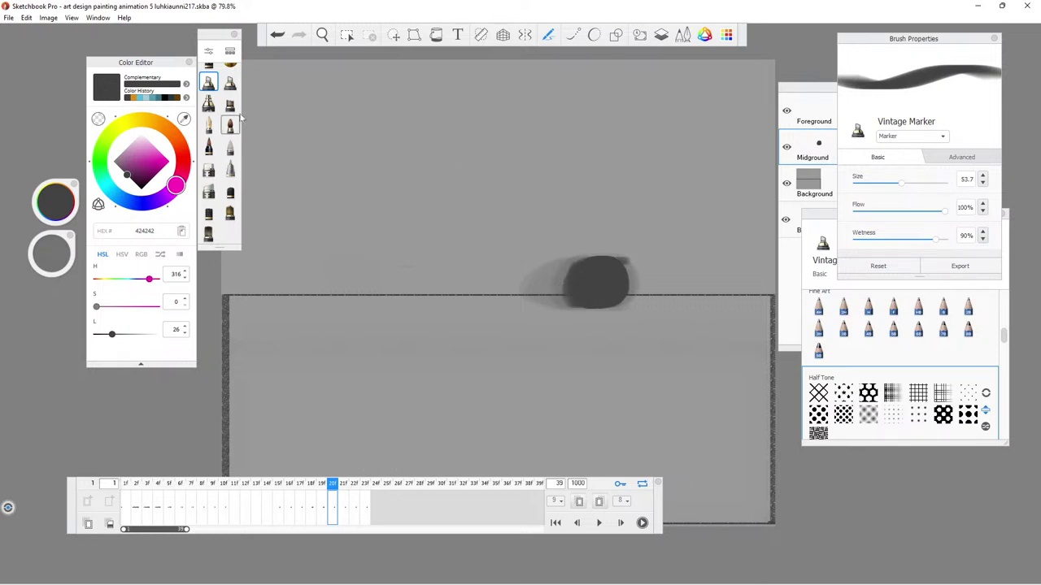
click(208, 169)
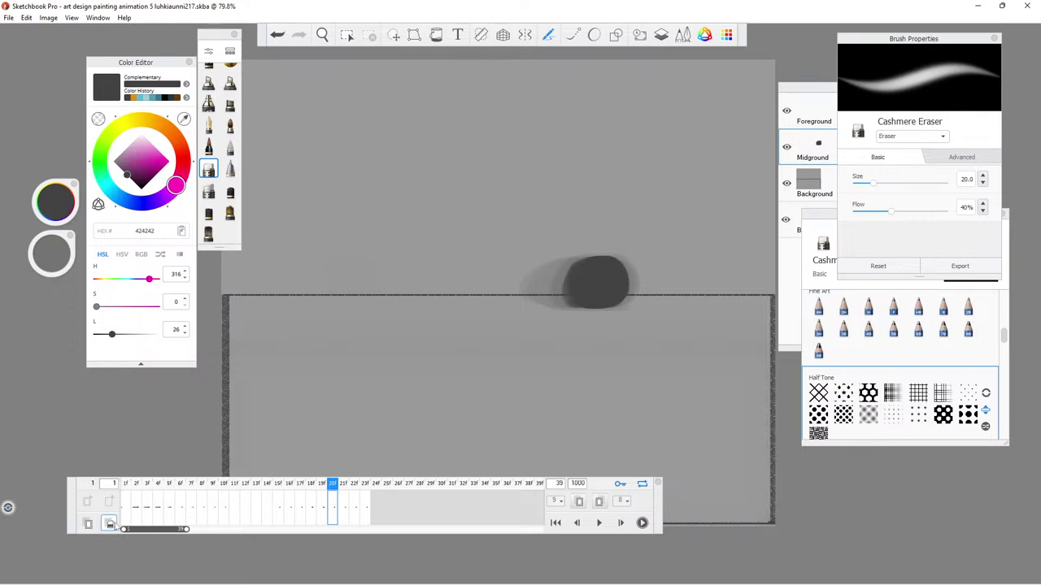
Duplicate the keyframe at frame 20 and play the animation to check the ball's motion.
click(111, 525)
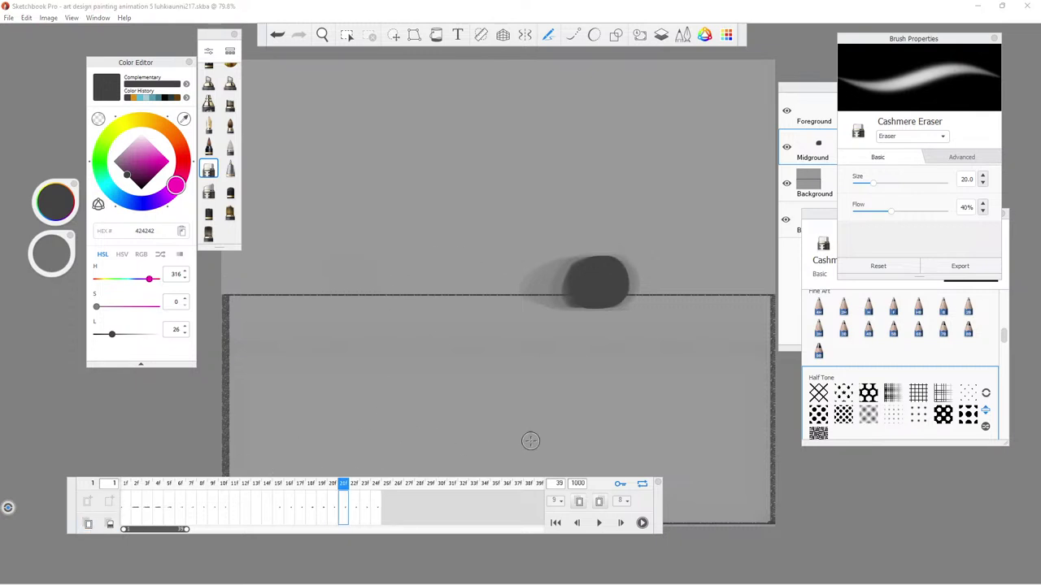
click(598, 523)
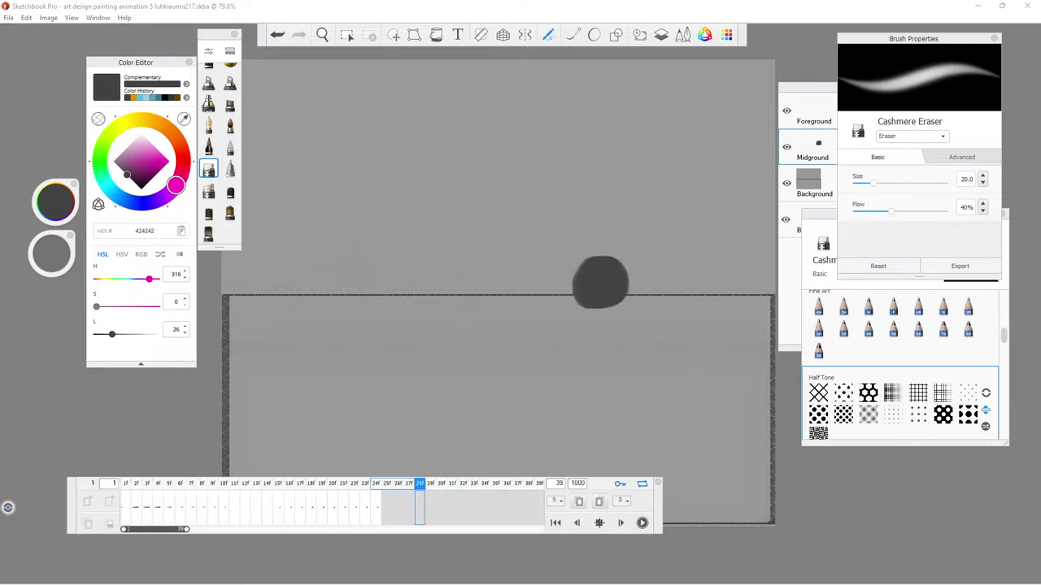
click(596, 524)
click(576, 523)
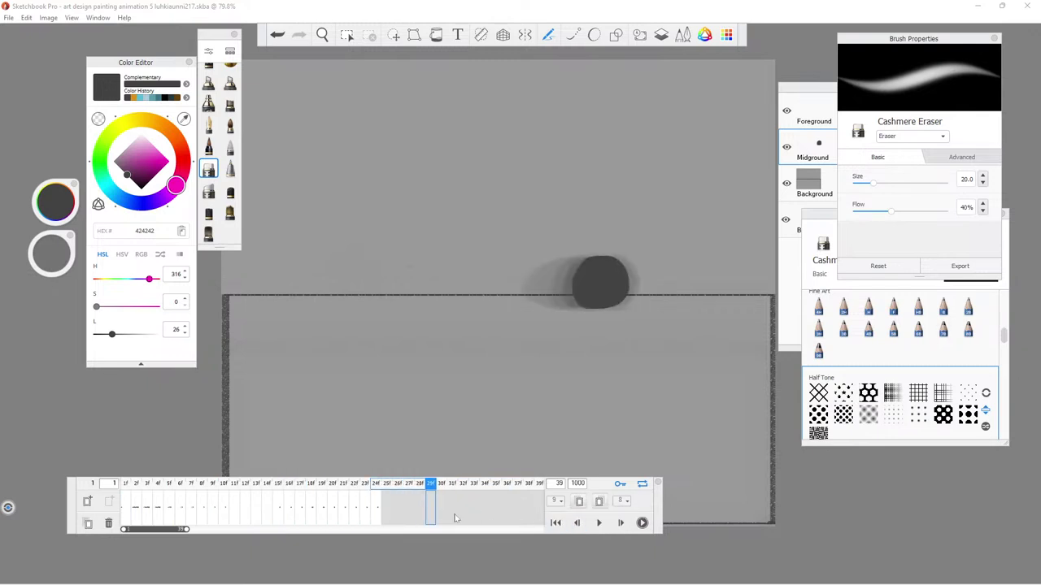
Duplicate the keyframe at frame 2 once and the keyframe at frame 1 four times, ending on frame 1.
click(139, 520)
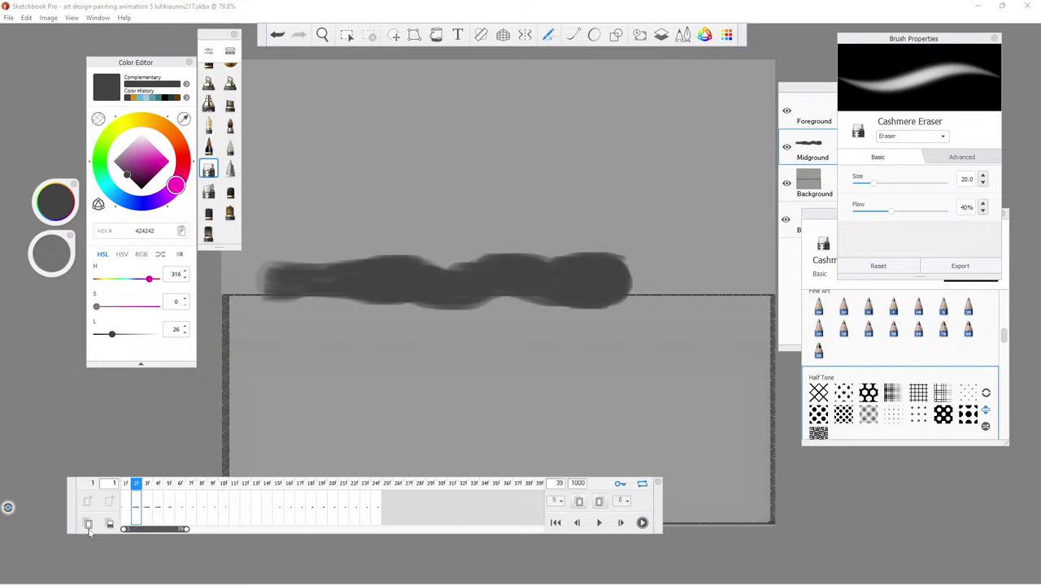
key(period)
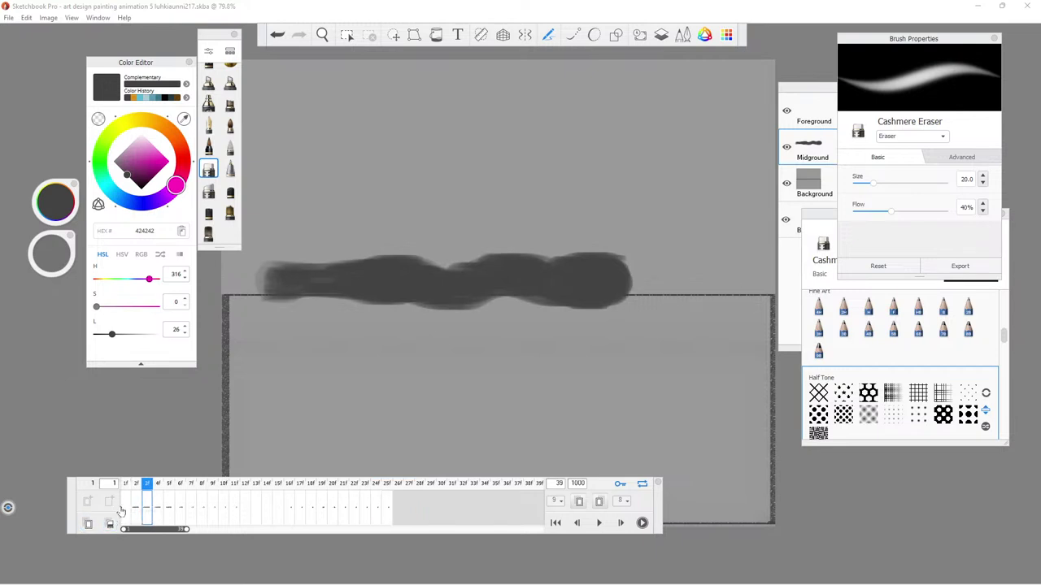
click(124, 512)
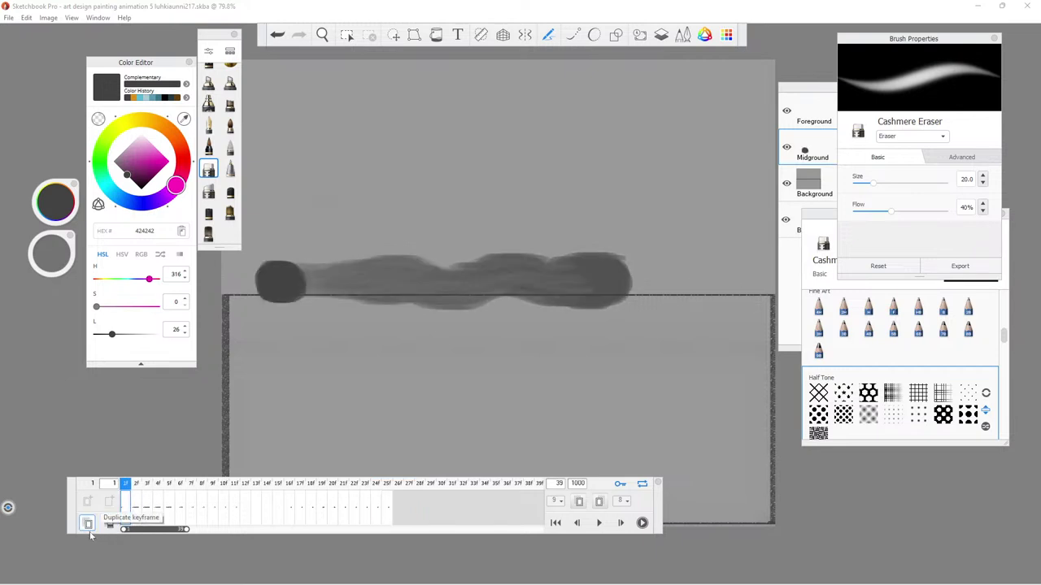
click(87, 523)
click(88, 523)
click(88, 524)
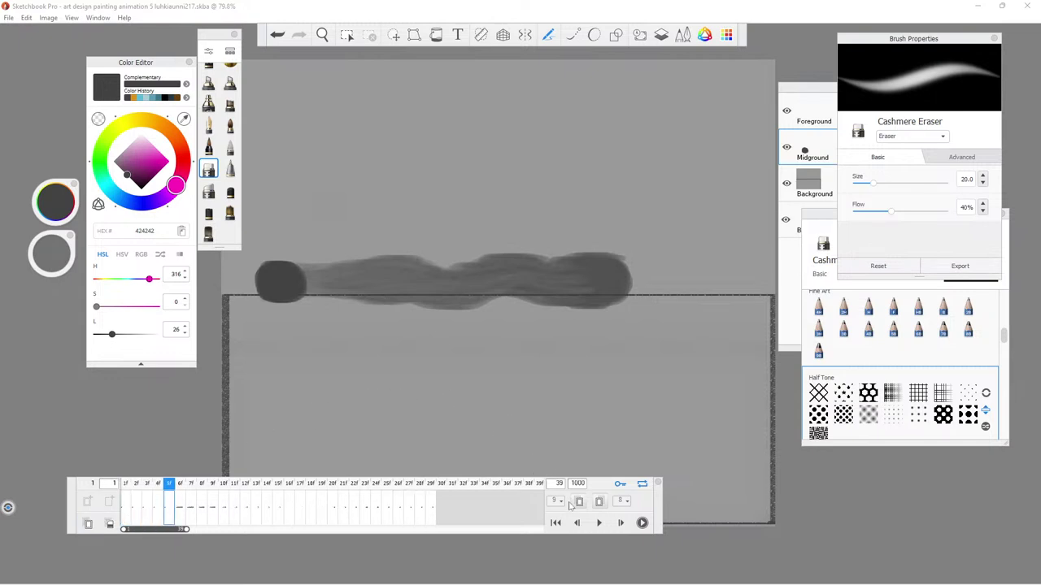
click(124, 482)
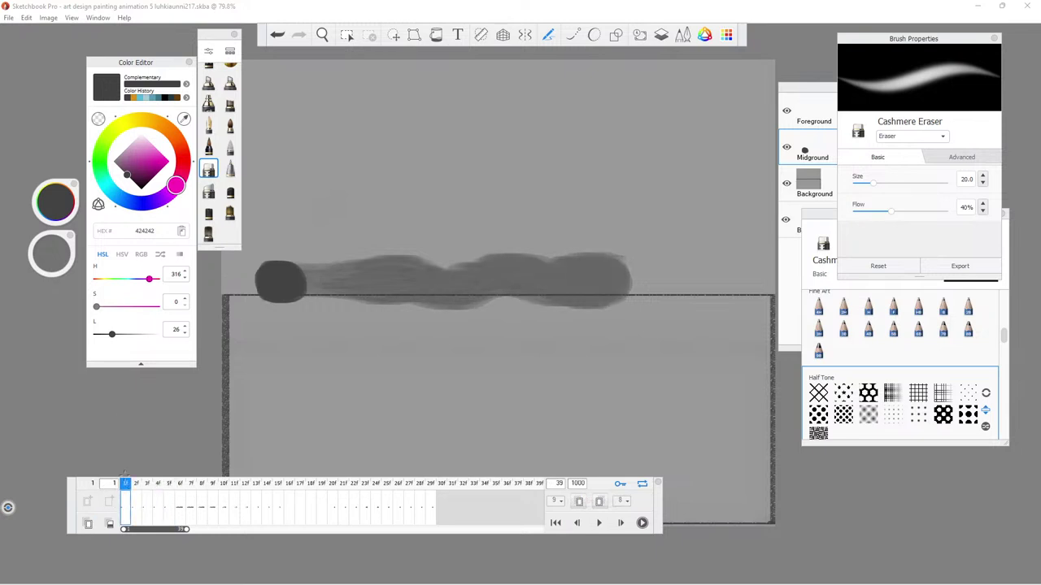
Save the FlipBook under its current name and play the animation through.
click(8, 18)
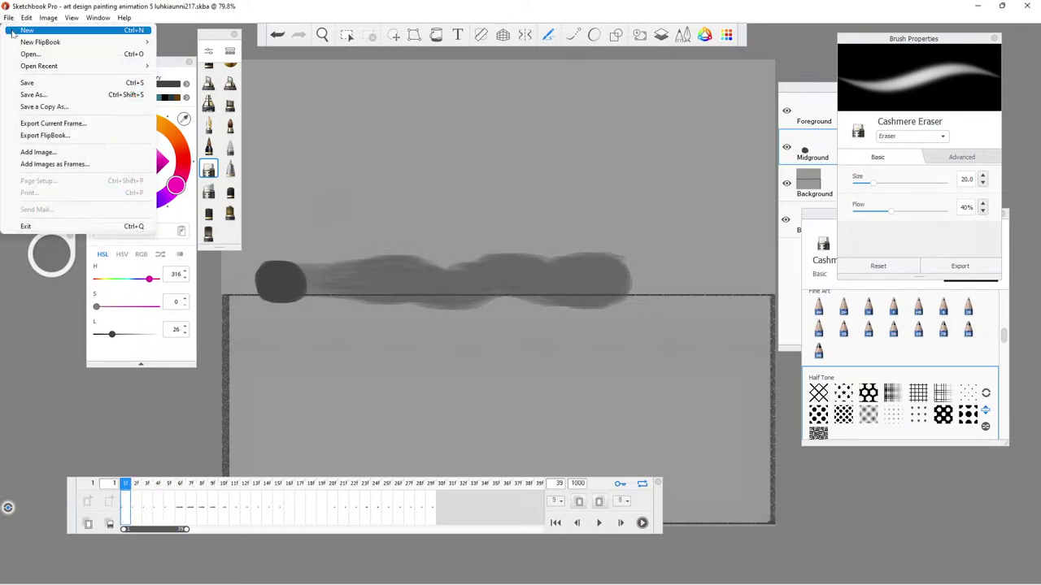
click(25, 81)
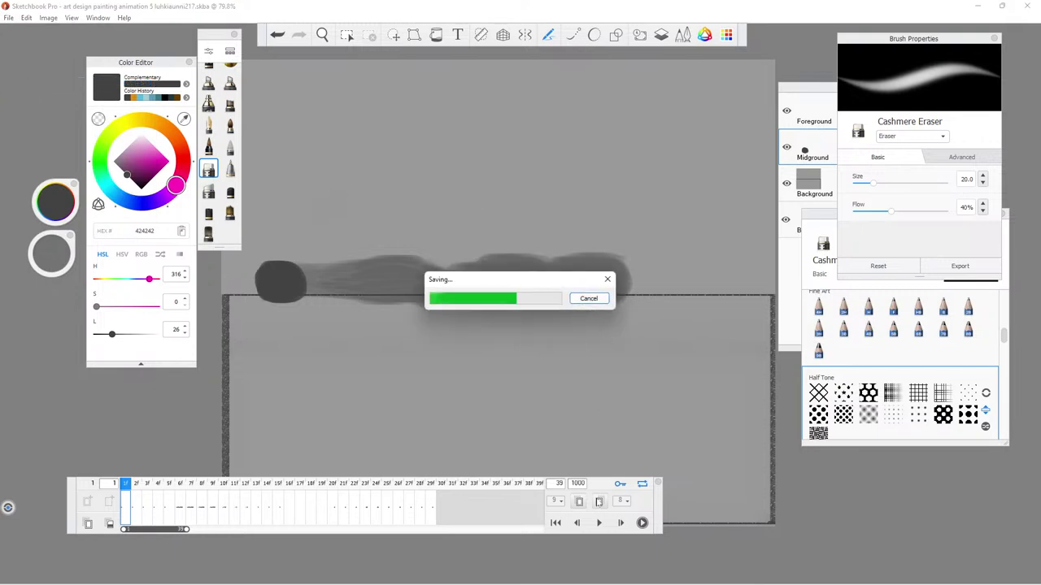
click(599, 522)
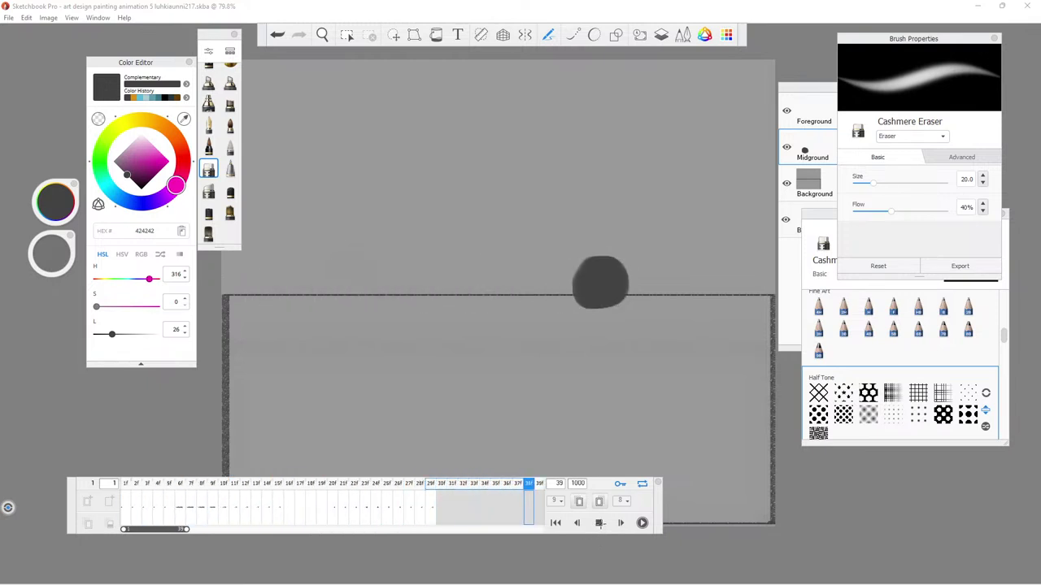
click(600, 523)
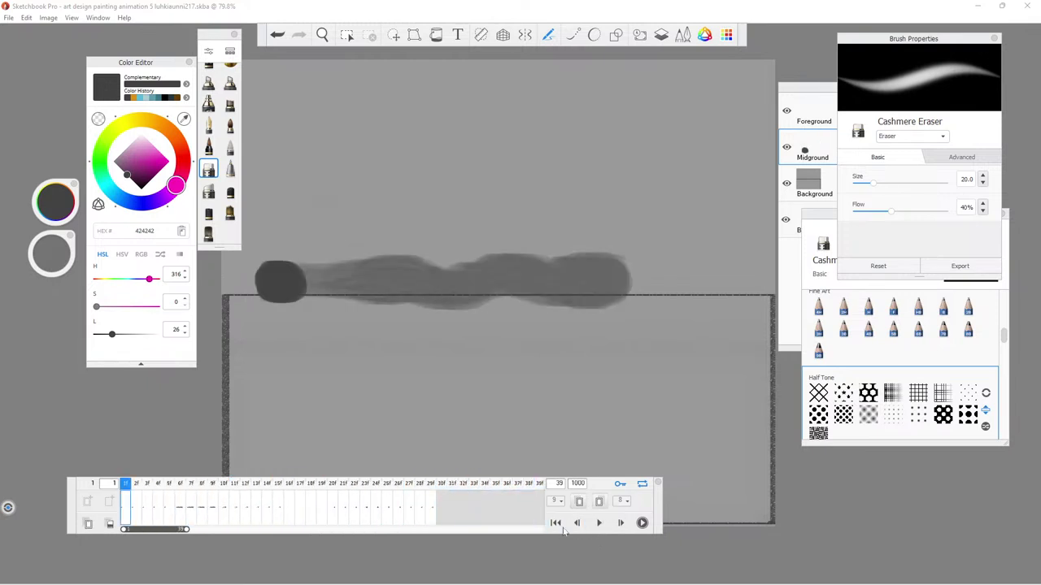
Duplicate the last keyframe at frame 29 three times to hold the ball through frame 32.
drag(538, 488, 443, 528)
click(443, 529)
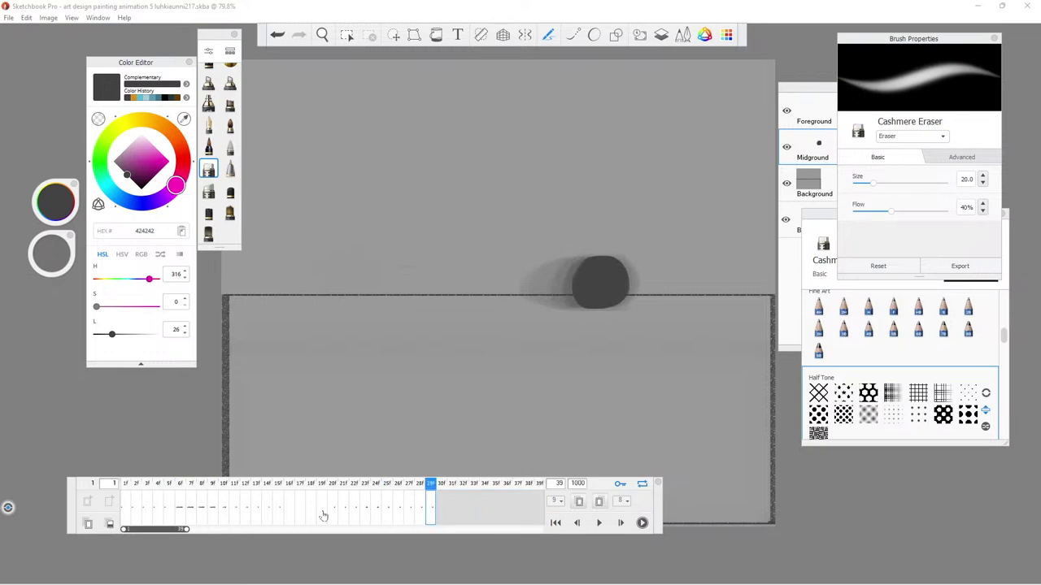
click(87, 524)
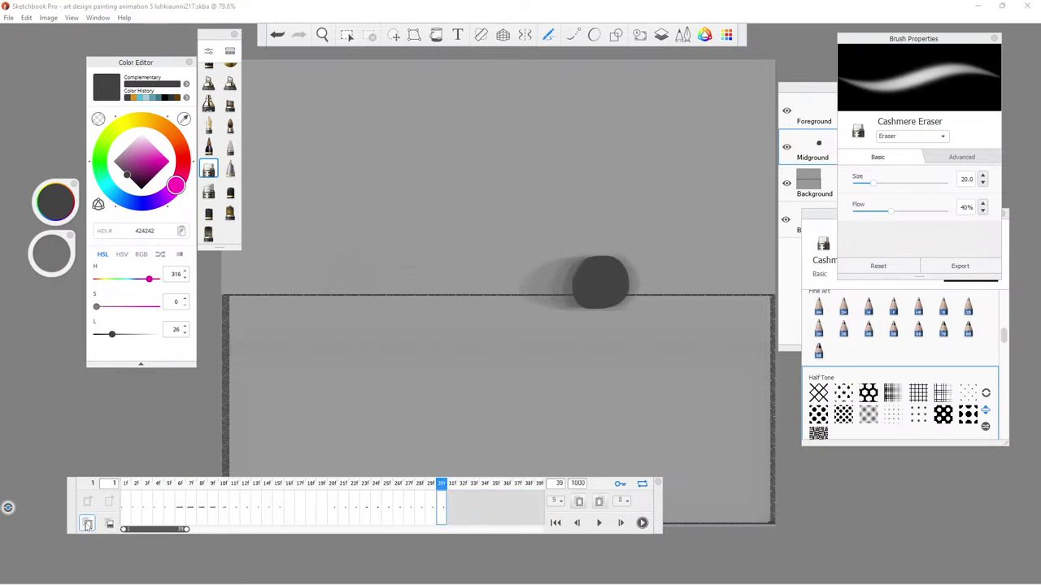
click(87, 524)
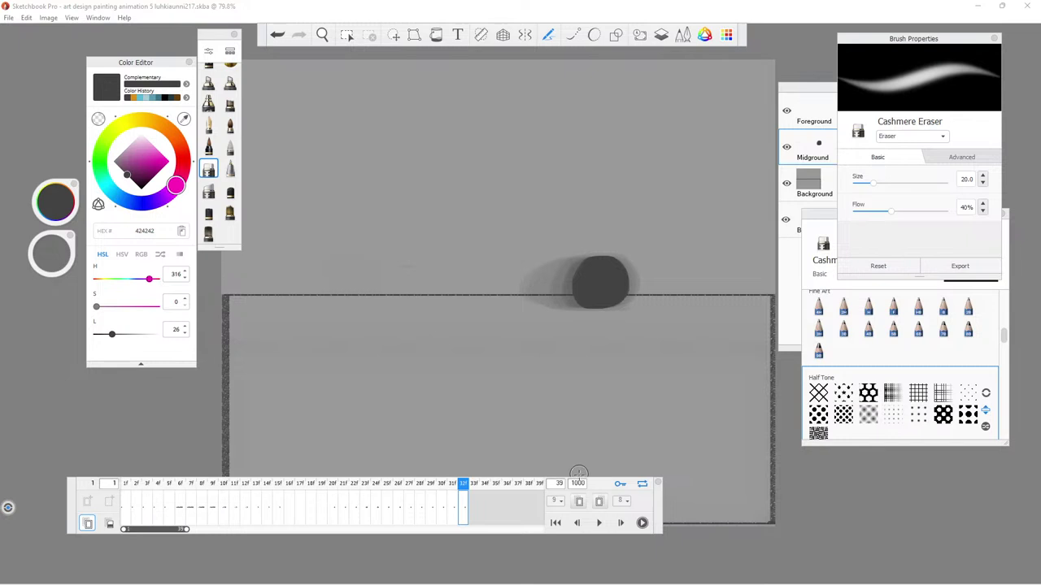
Play and stop the animation, and hide the ghosting of previous frames.
click(599, 523)
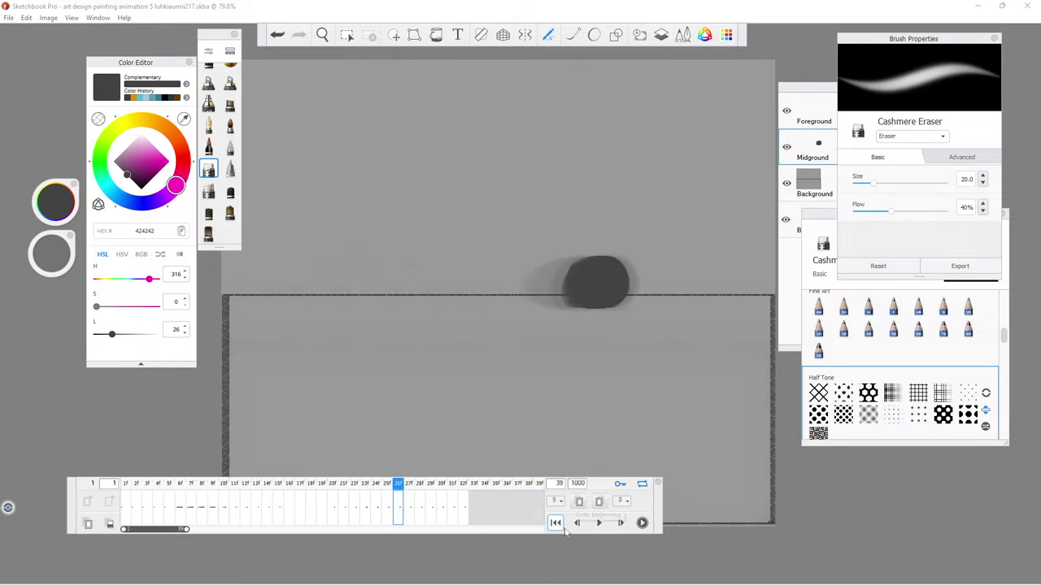
click(599, 523)
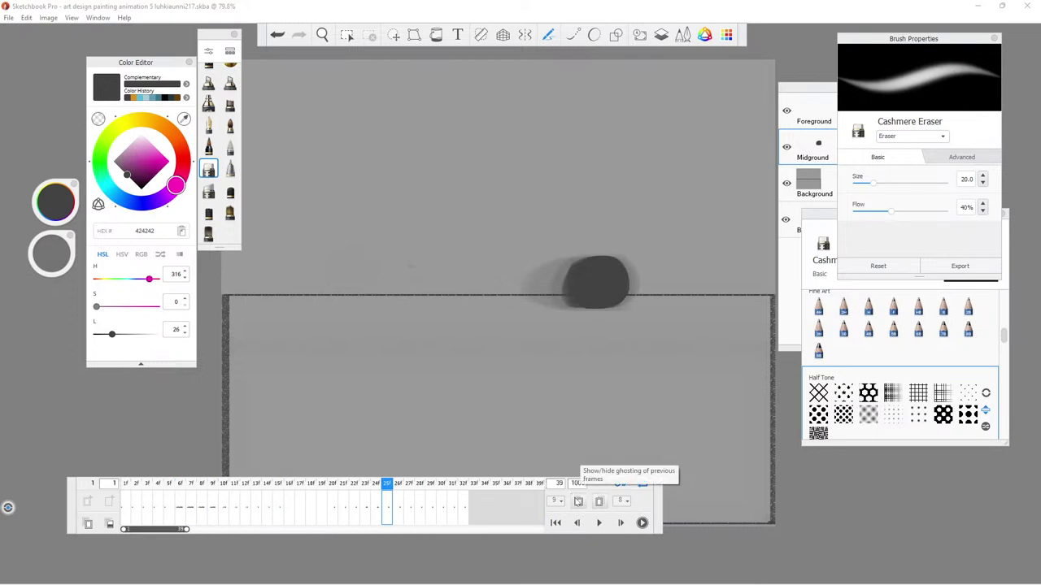
click(578, 502)
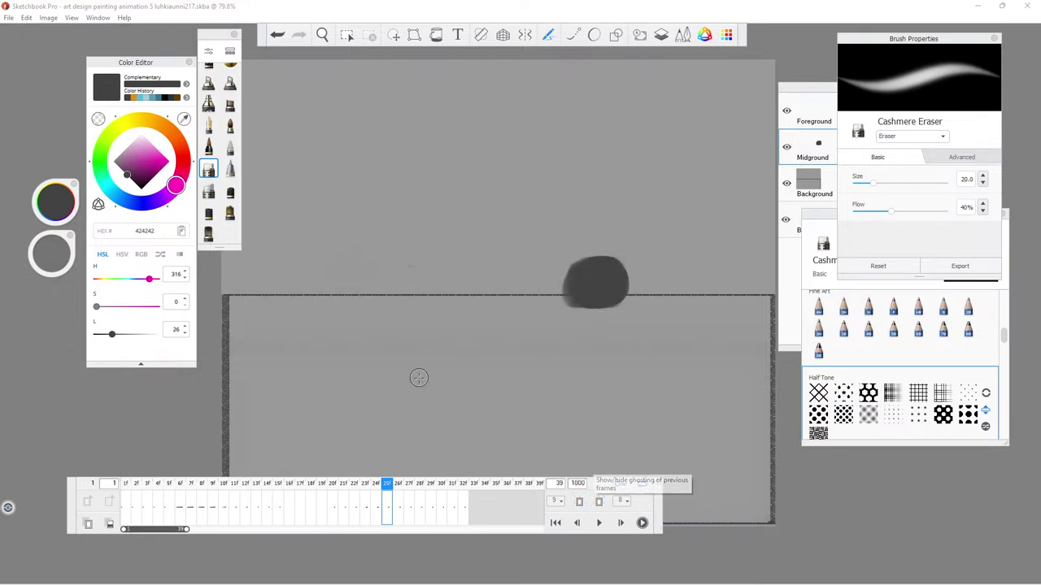
Play the animation without ghosting and with the palettes hidden to review it, and restore the palettes.
click(600, 523)
mouse_move(337, 581)
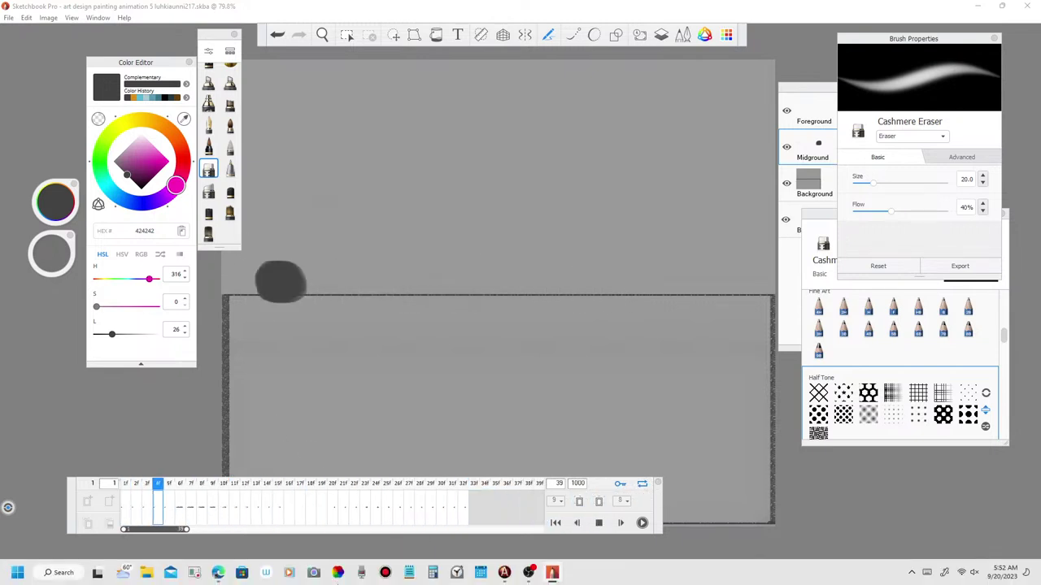
key(Tab)
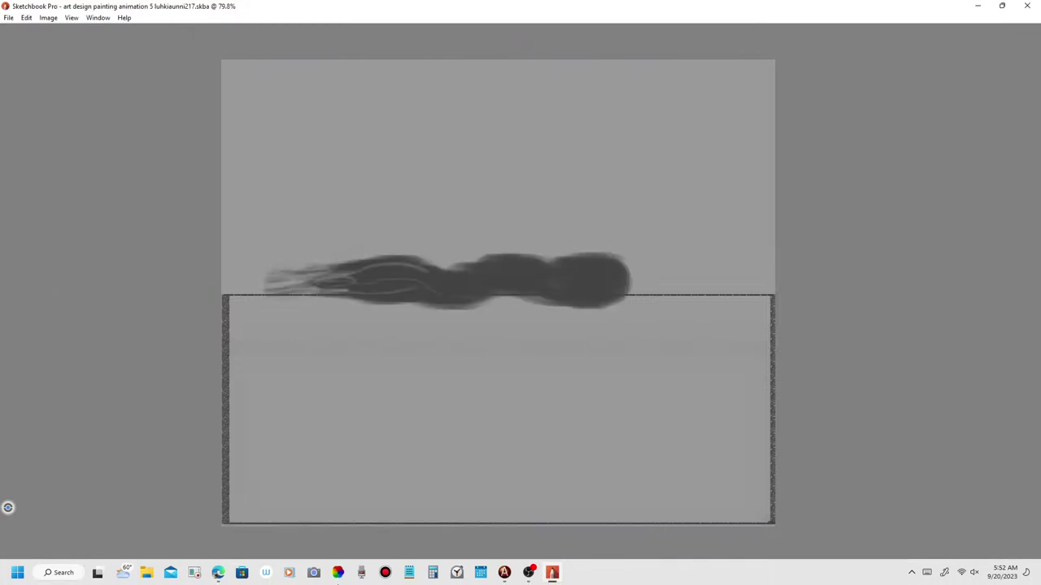
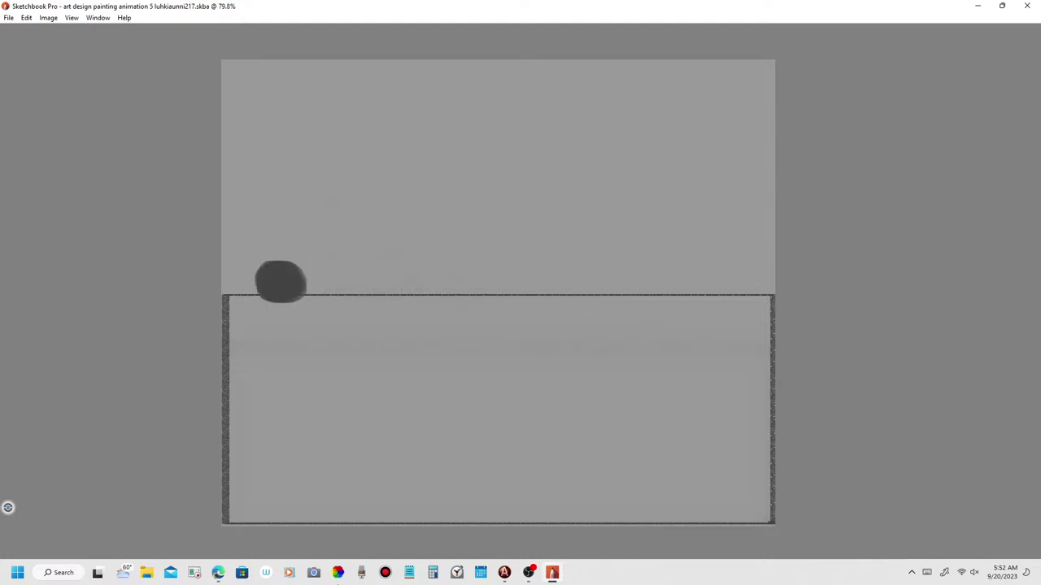
key(Tab)
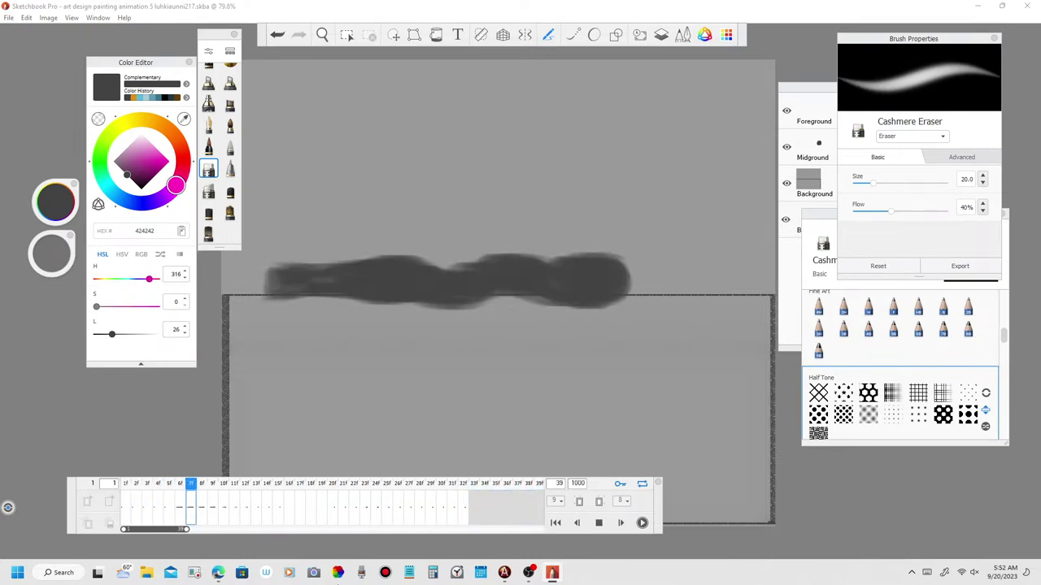
Stop the playback, go to frame 12 and show the ghosting of previous frames.
click(595, 522)
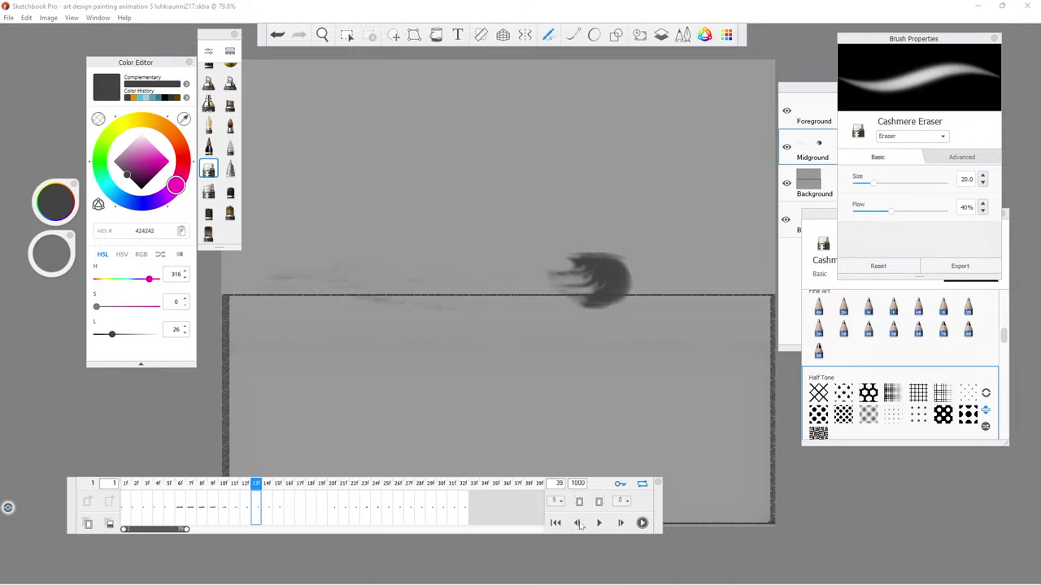
click(574, 522)
click(579, 501)
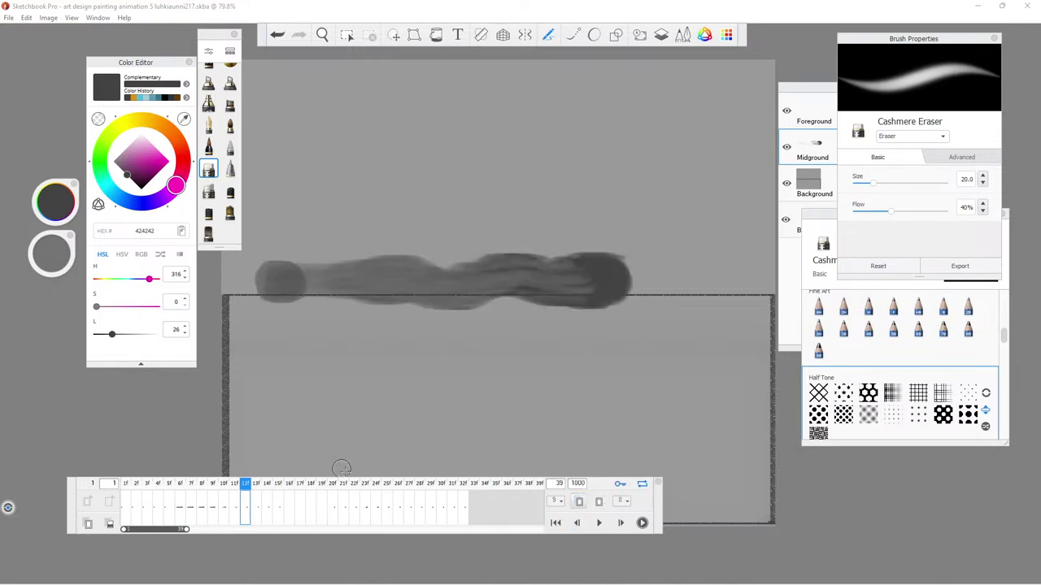
Paint a streaked smear trailing from the ball at frame 5 on the Midground layer with the 53.7 Vintage Marker, and duplicate the keyframe.
mouse_move(127, 522)
mouse_down()
mouse_move(178, 511)
mouse_move(168, 512)
mouse_up()
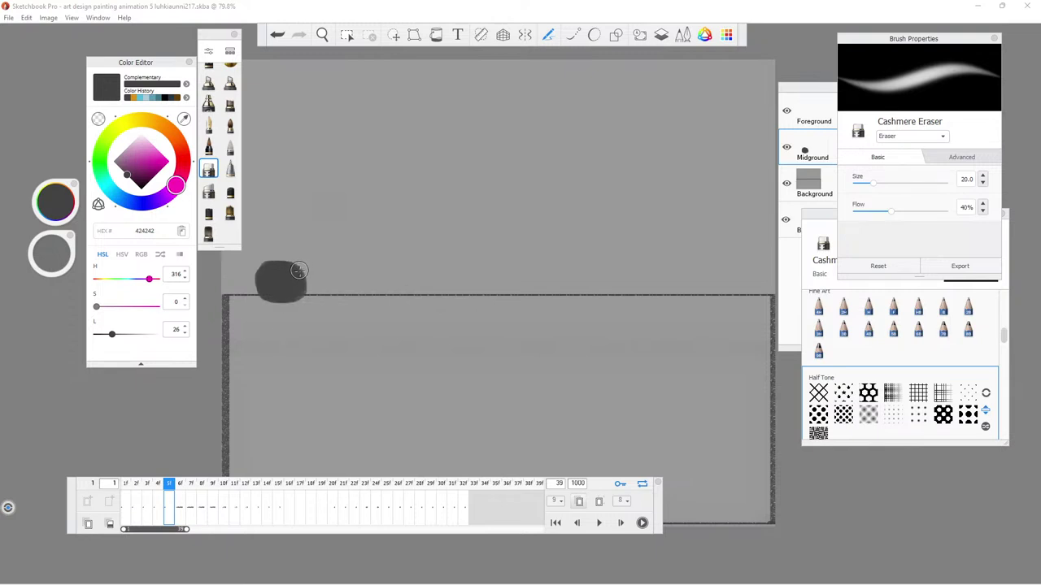
click(812, 103)
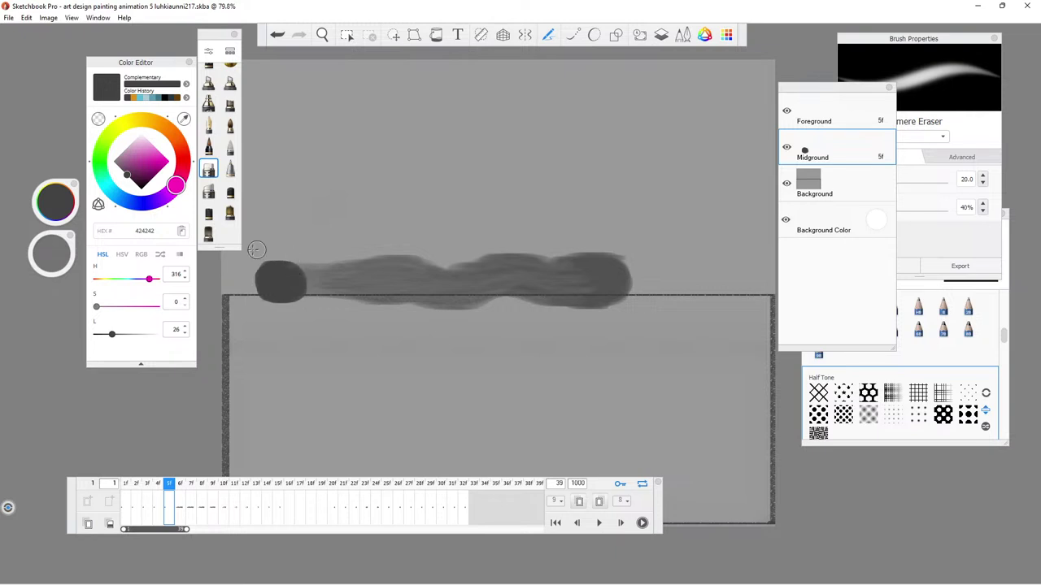
click(208, 82)
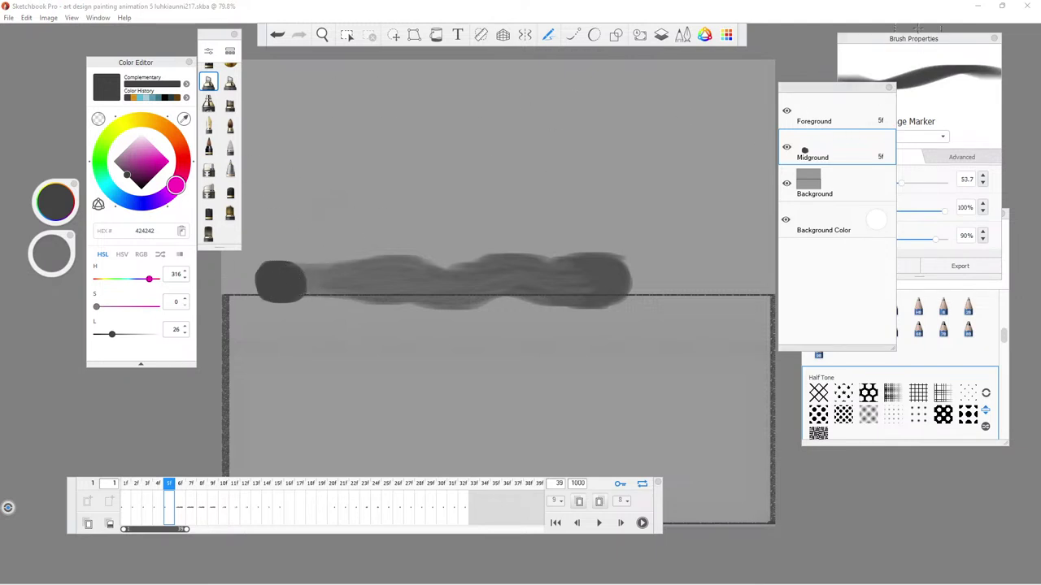
click(890, 38)
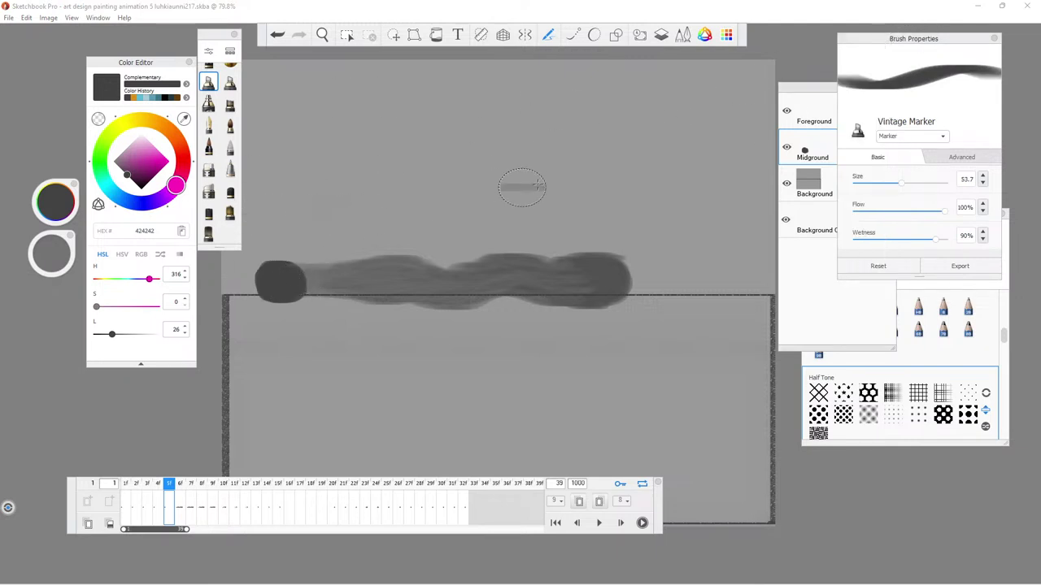
mouse_move(795, 90)
mouse_down()
mouse_move(691, 93)
mouse_move(700, 92)
mouse_up()
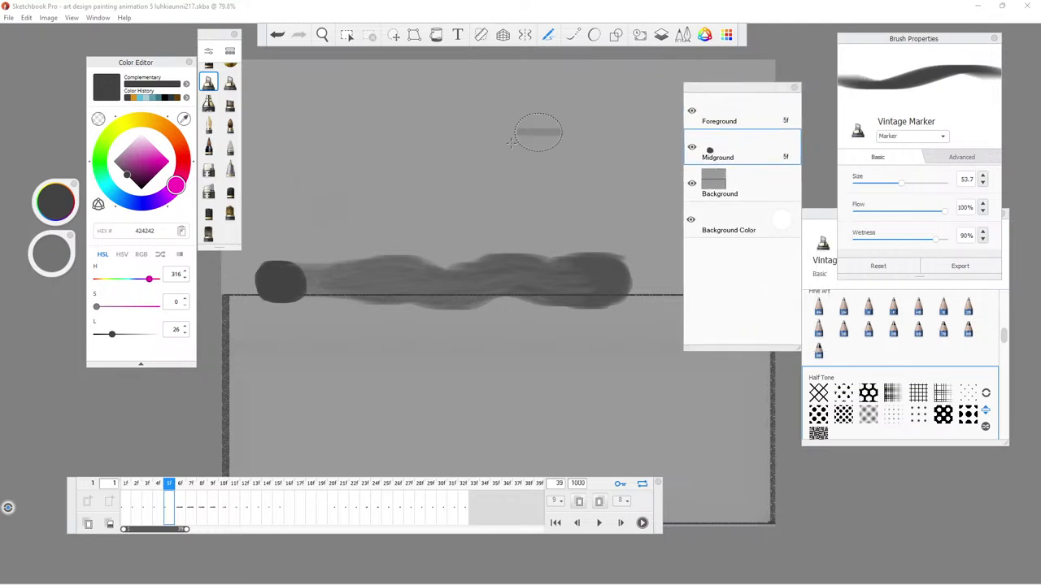
click(291, 274)
mouse_move(289, 270)
mouse_down()
mouse_move(338, 267)
mouse_move(269, 280)
mouse_move(342, 279)
mouse_move(285, 307)
mouse_move(272, 294)
mouse_move(284, 288)
mouse_move(380, 297)
mouse_move(283, 288)
mouse_move(390, 281)
mouse_move(271, 279)
mouse_move(505, 282)
mouse_move(347, 274)
mouse_move(311, 258)
mouse_move(349, 272)
mouse_move(400, 258)
mouse_move(335, 265)
mouse_move(366, 286)
mouse_move(325, 302)
mouse_move(382, 291)
mouse_move(324, 298)
mouse_move(492, 309)
mouse_move(373, 303)
mouse_up()
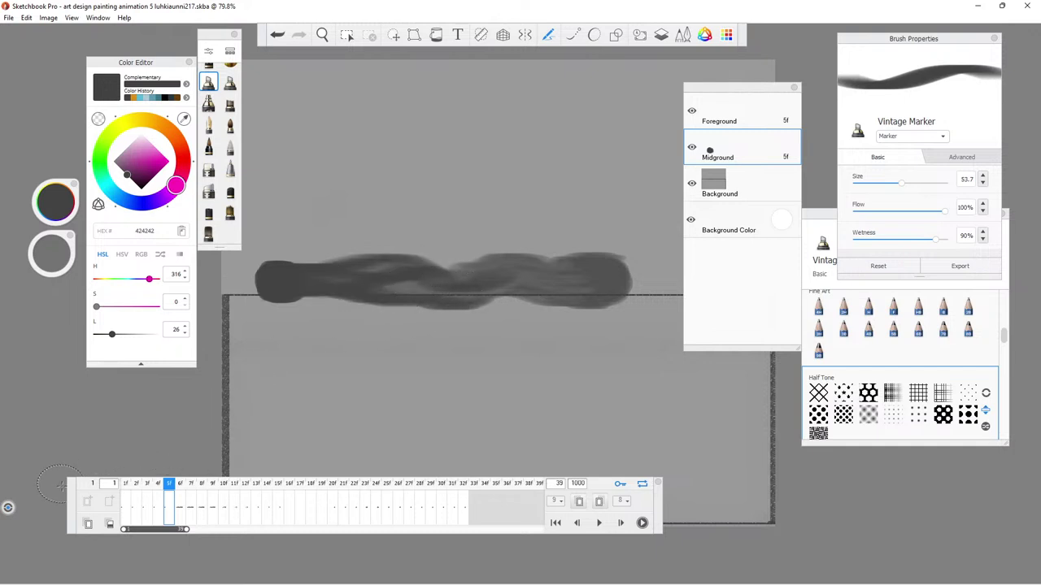
click(87, 523)
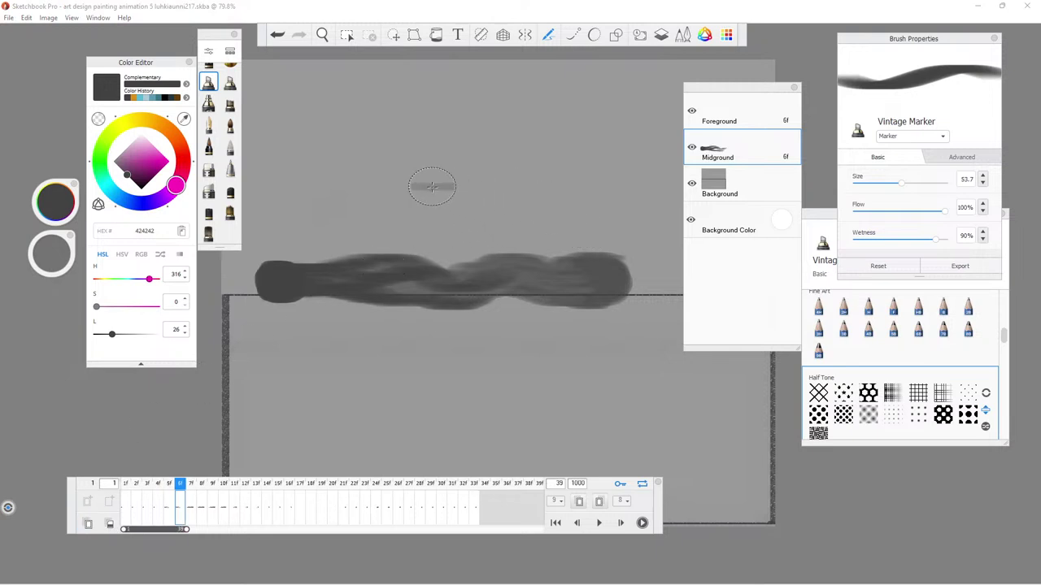
Save the FlipBook with the palettes hidden, and restore the palettes.
key(Tab)
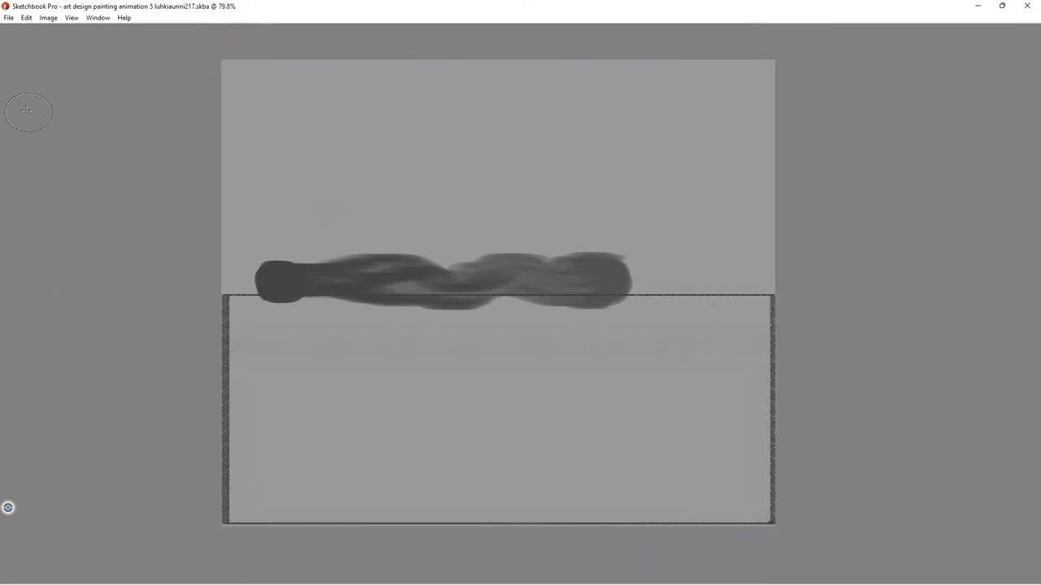
click(9, 18)
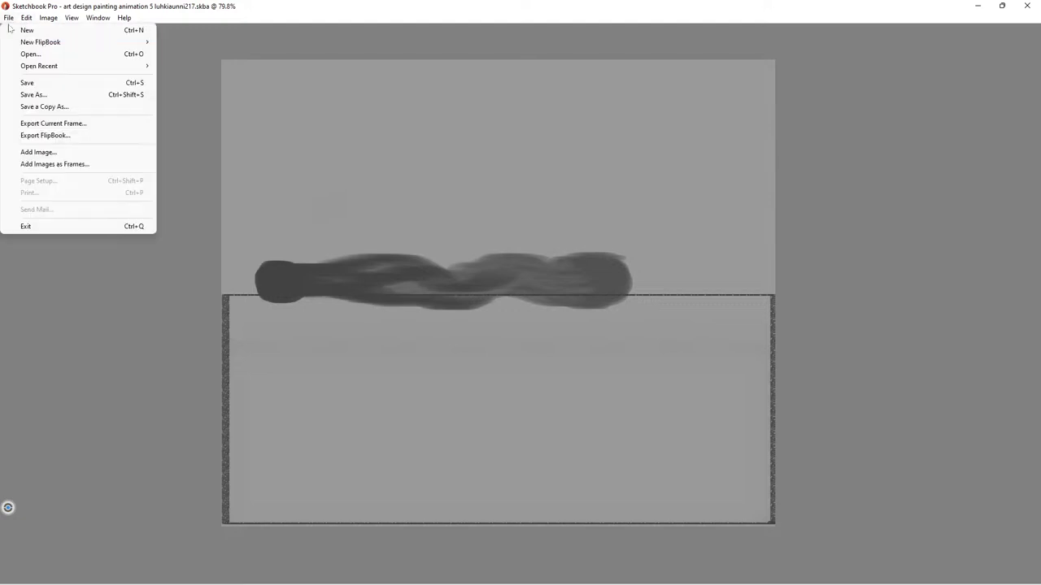
click(29, 83)
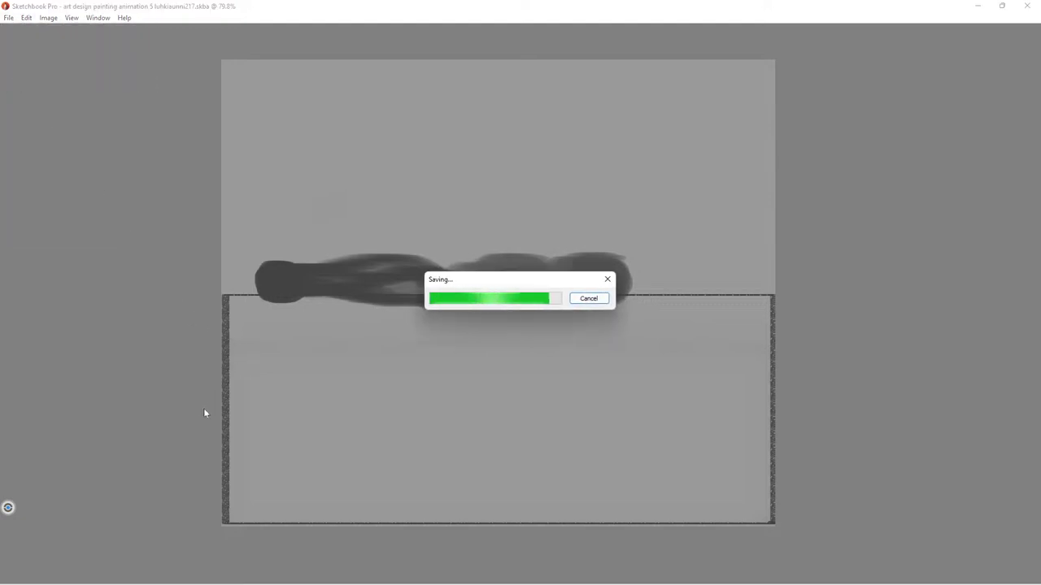
key(Tab)
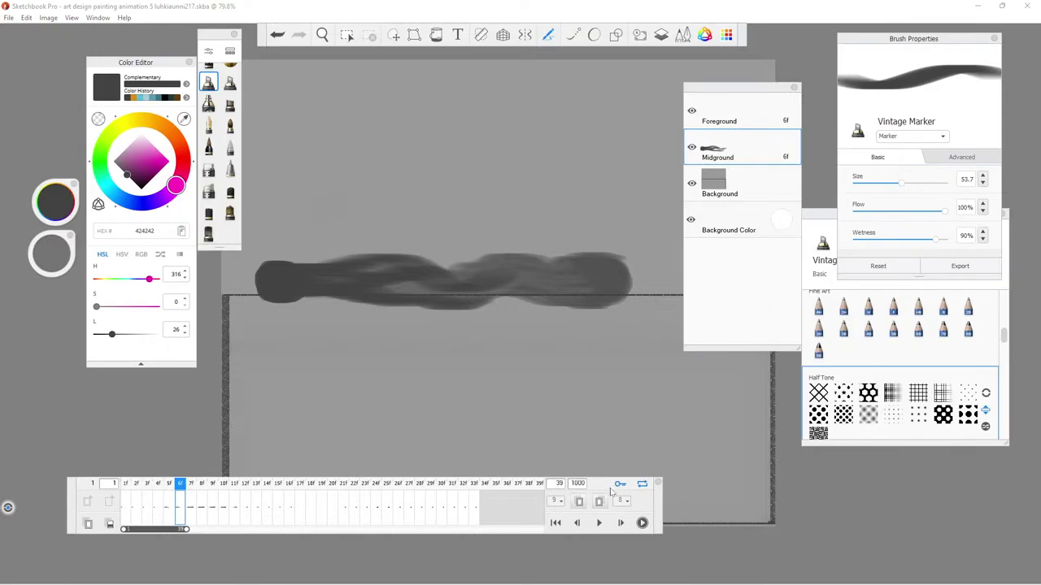
Play the animation with the palettes hidden to review the new smear, stop it, and return to frame 1.
click(598, 522)
key(Tab)
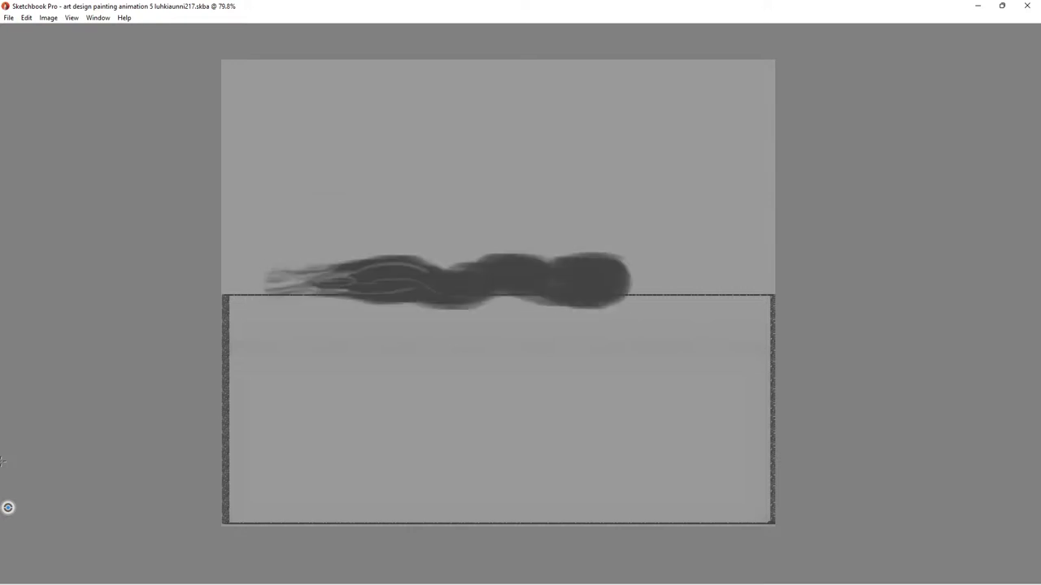
key(Tab)
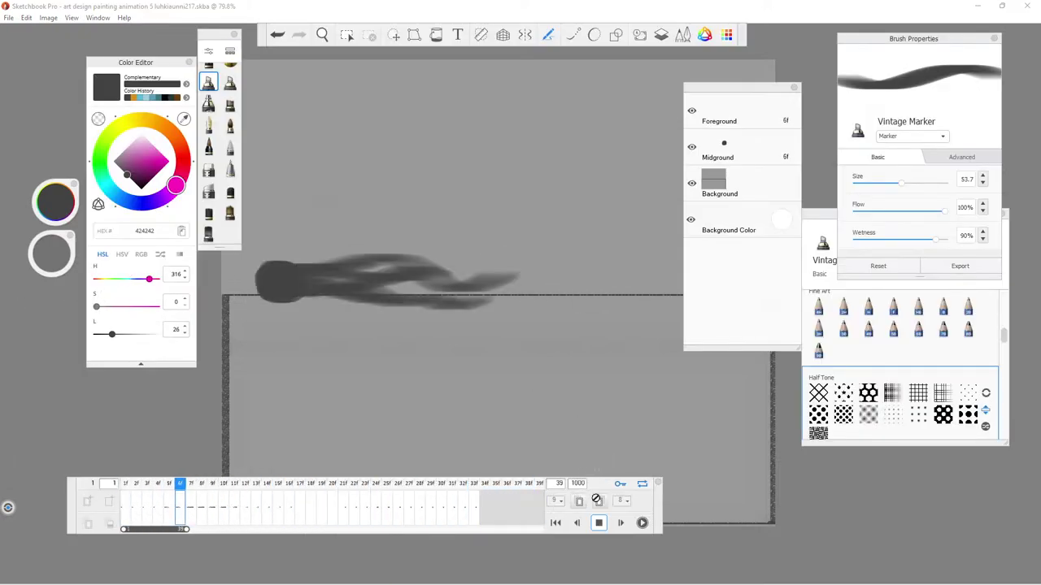
click(599, 522)
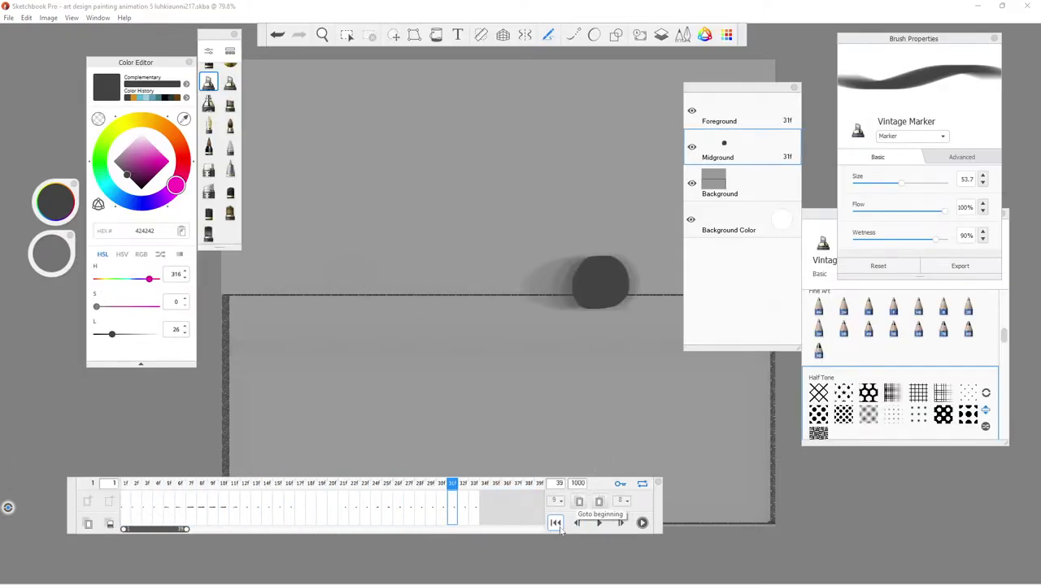
click(577, 523)
click(555, 525)
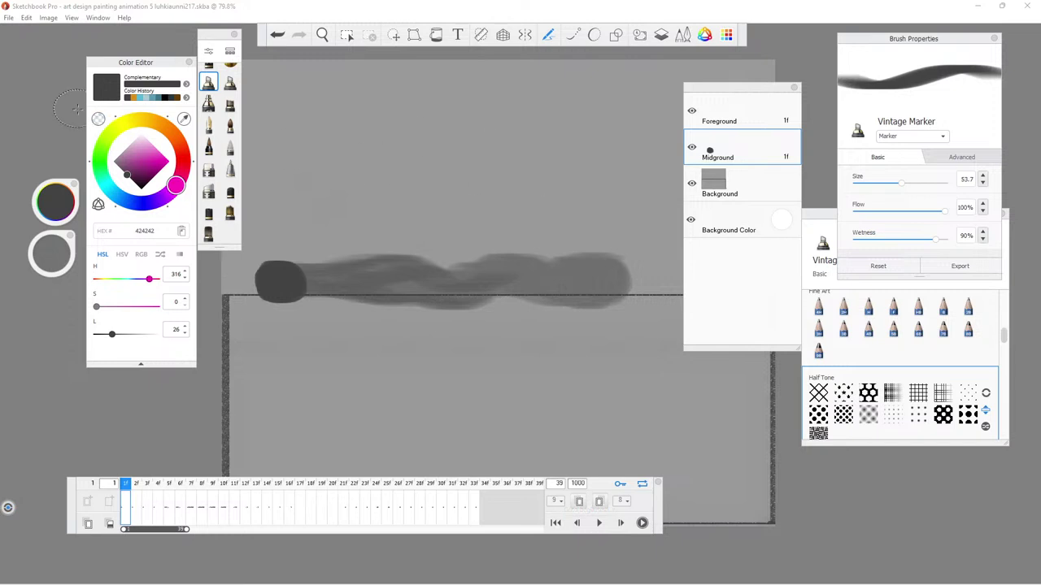
Set the brush colour to pale cream FCF7E7 and the Vintage Marker's size to 5.1.
click(133, 122)
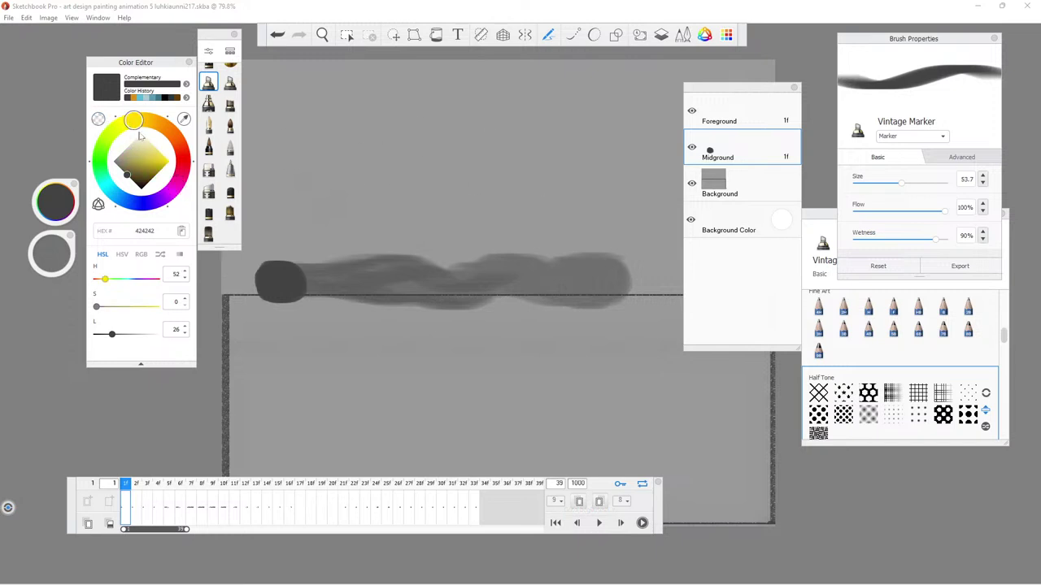
click(146, 118)
click(147, 152)
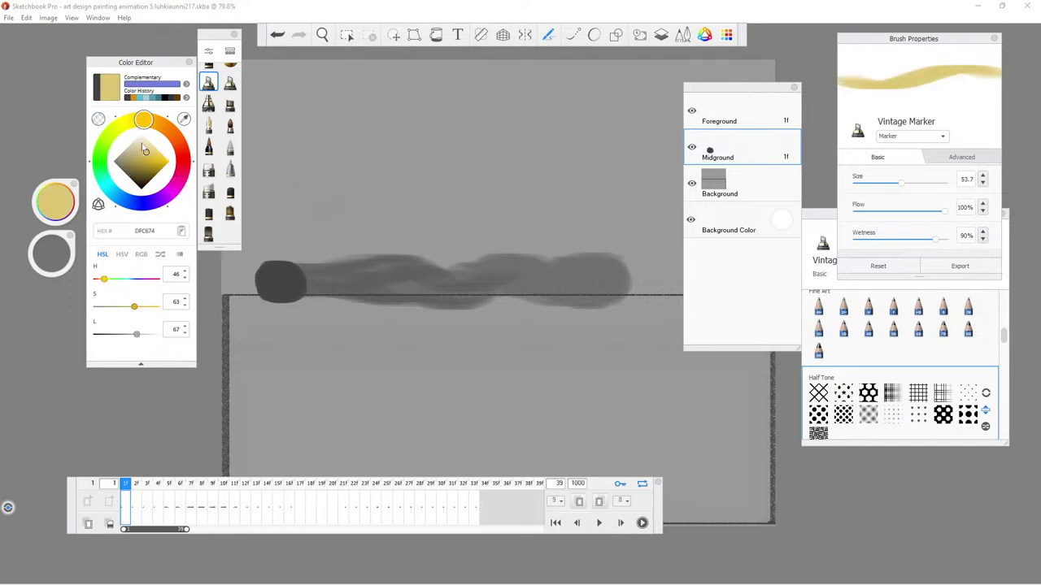
click(143, 138)
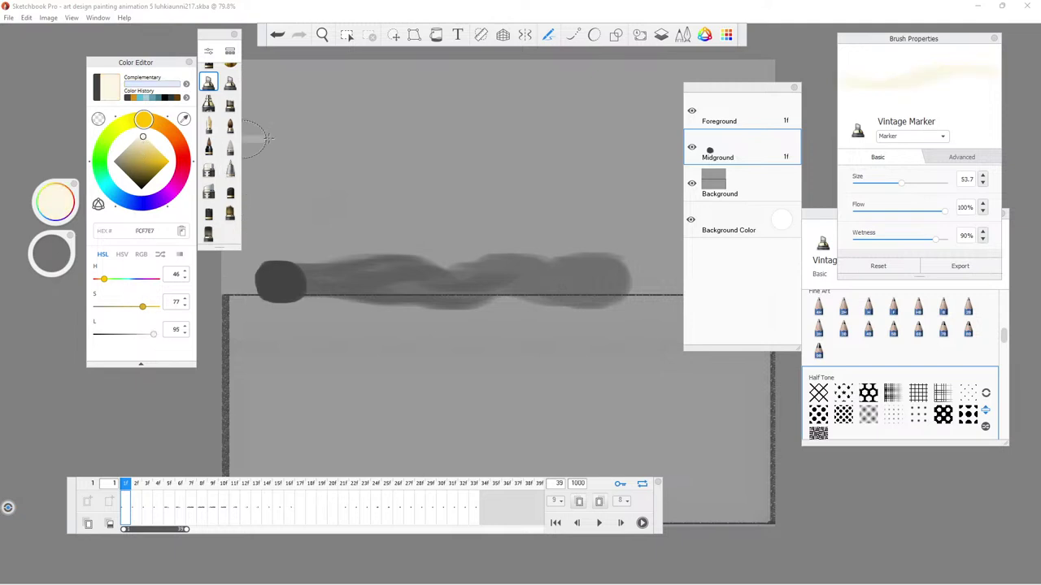
click(861, 188)
Draw two short eyes and a mouth on the ball at frame 1, on the Foreground layer instead of the Midground layer.
click(322, 34)
scroll(409, 293, up, 6)
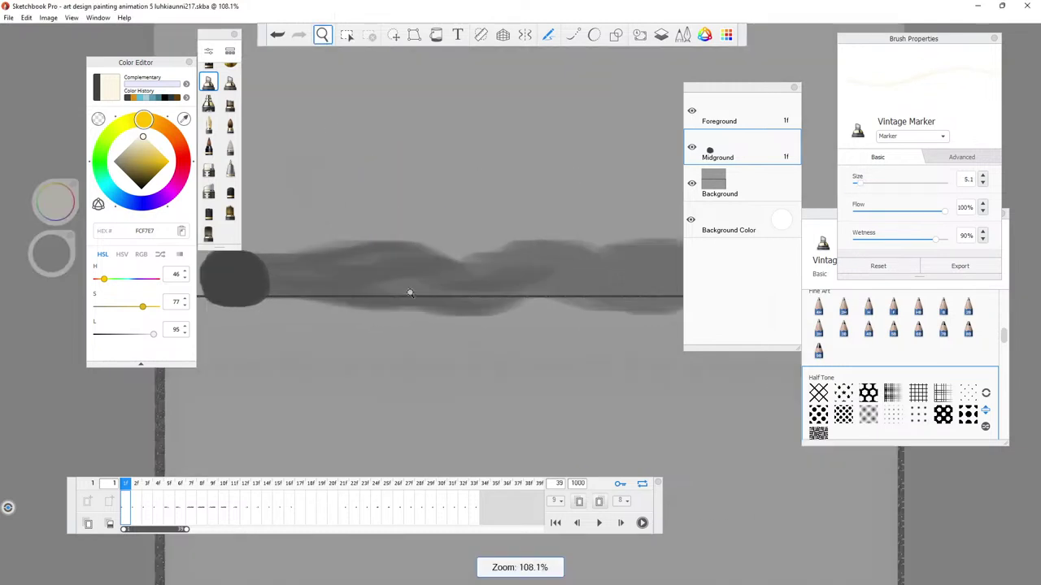
scroll(451, 286, left, 5)
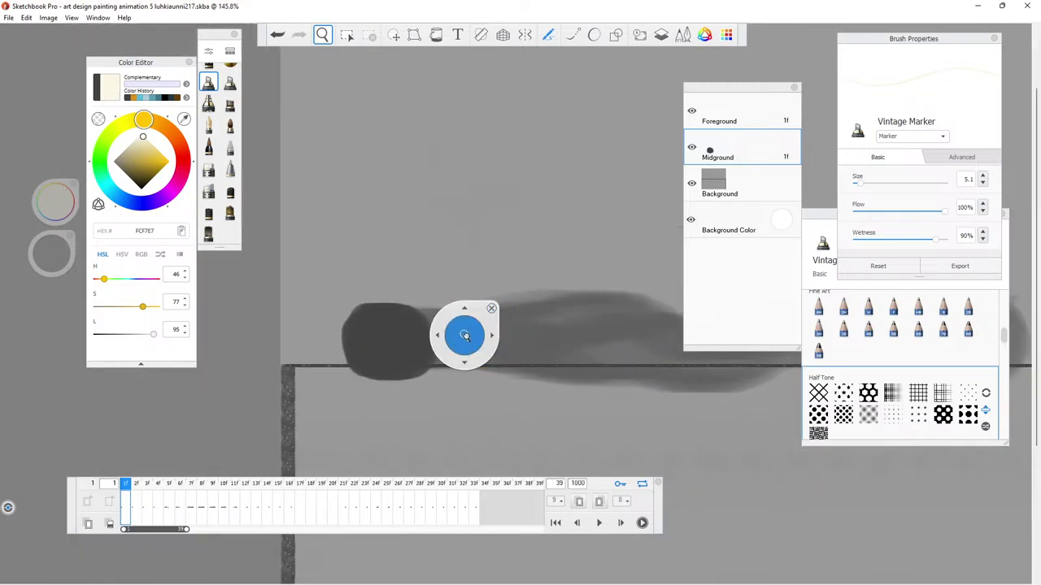
scroll(464, 335, up, 4)
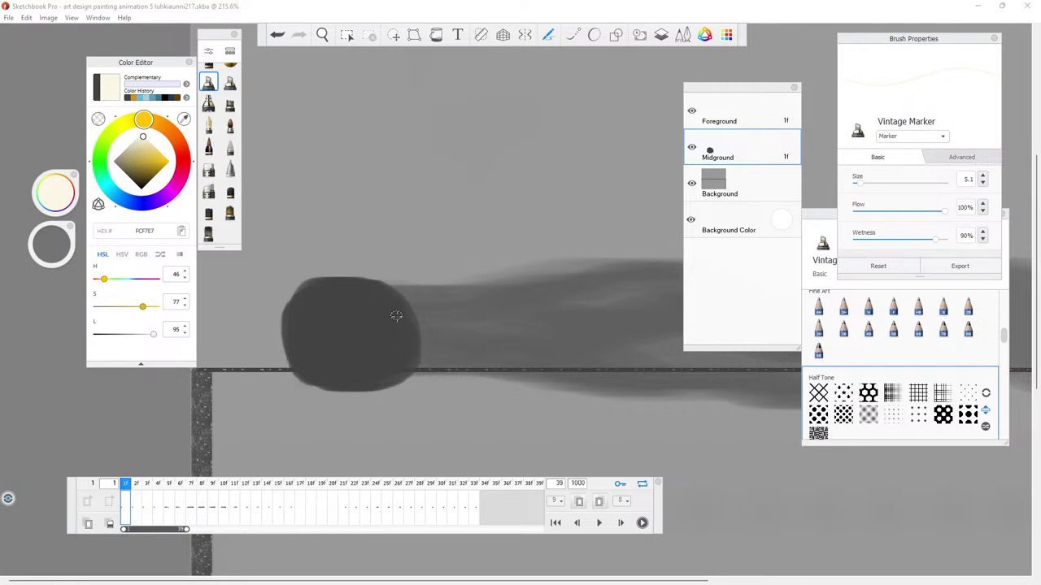
key(alt)
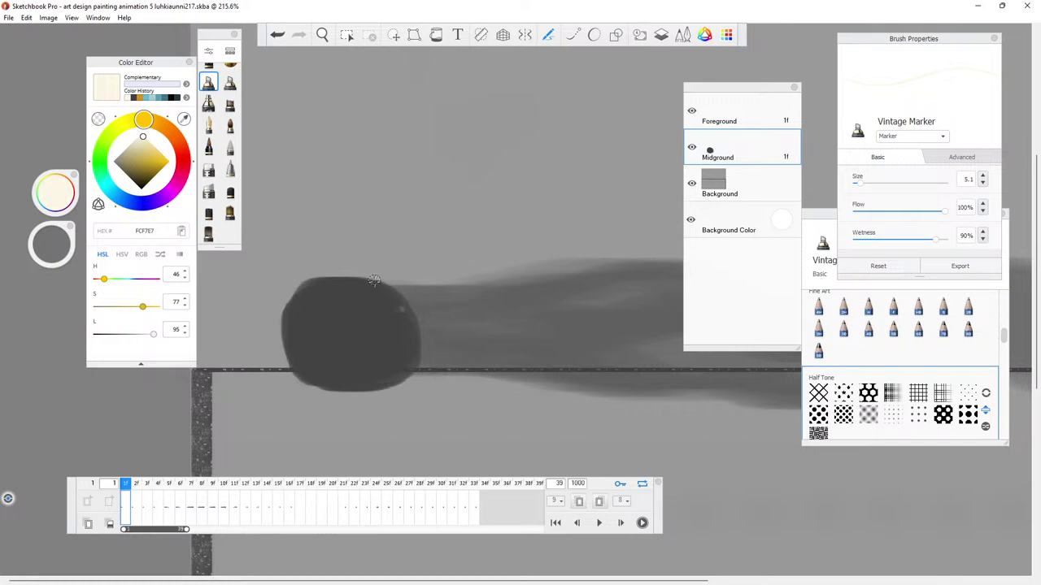
click(276, 35)
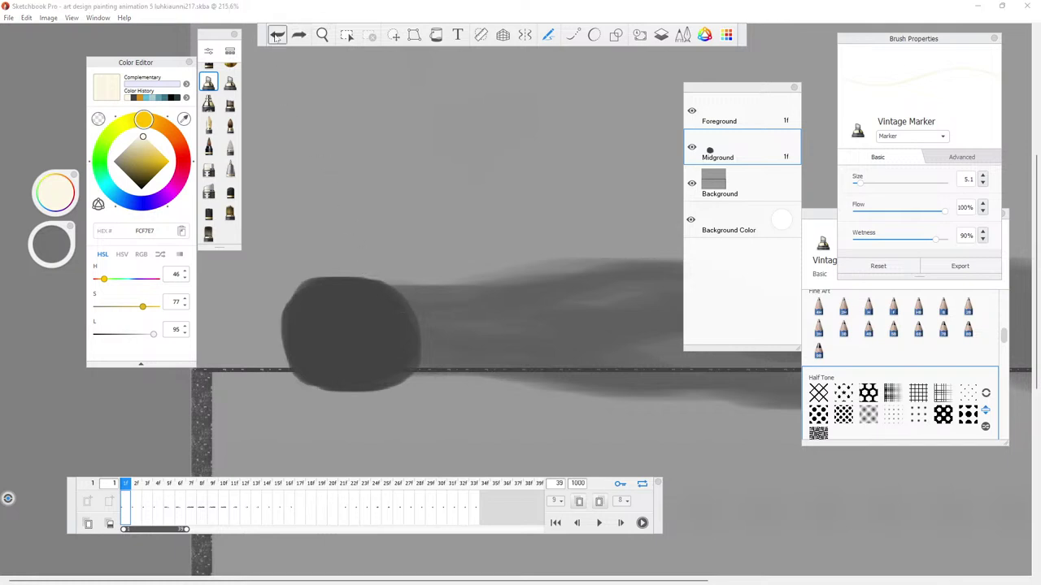
click(709, 115)
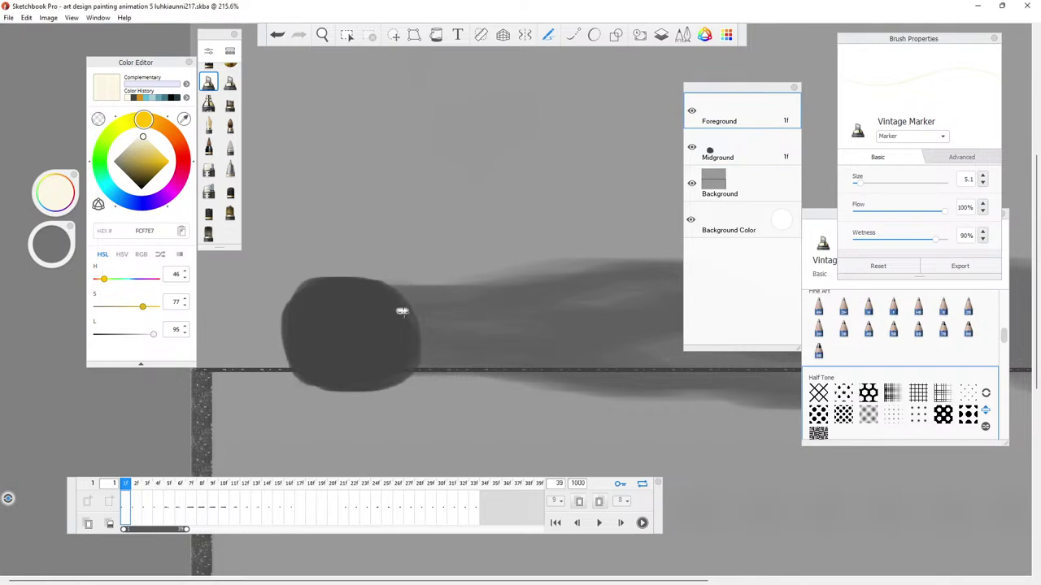
click(401, 311)
click(364, 311)
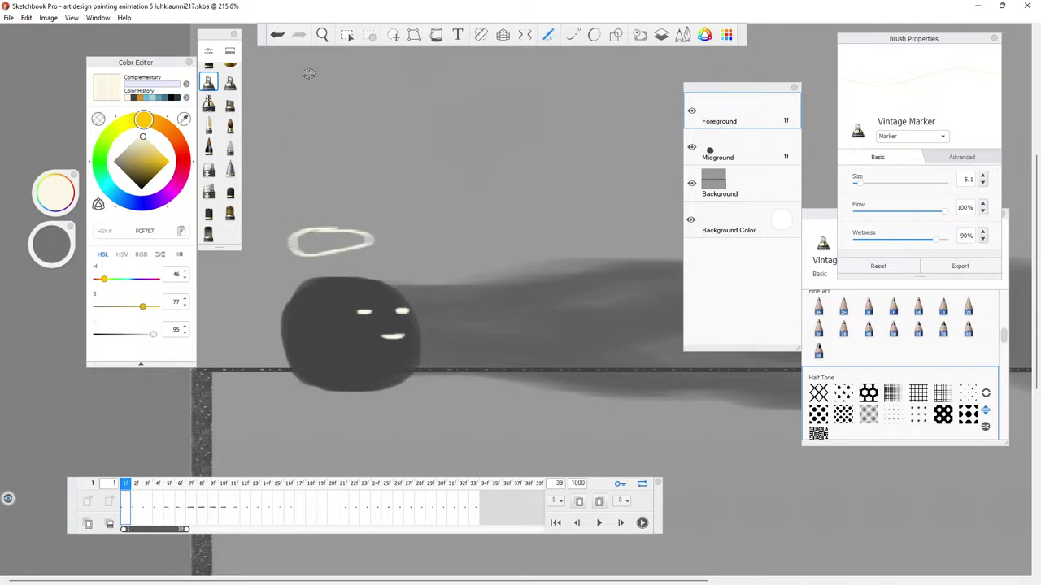
Undo the first halo outline and draw a thicker cream halo just above the ball.
click(276, 36)
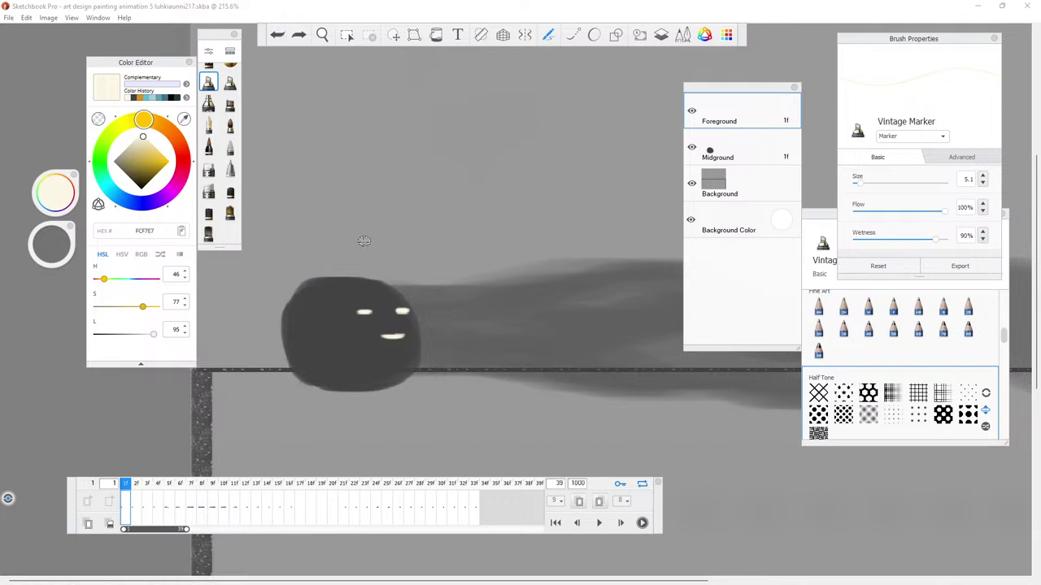
drag(329, 244, 314, 248)
mouse_move(379, 254)
mouse_down()
mouse_move(291, 260)
mouse_move(302, 243)
mouse_move(364, 246)
mouse_up()
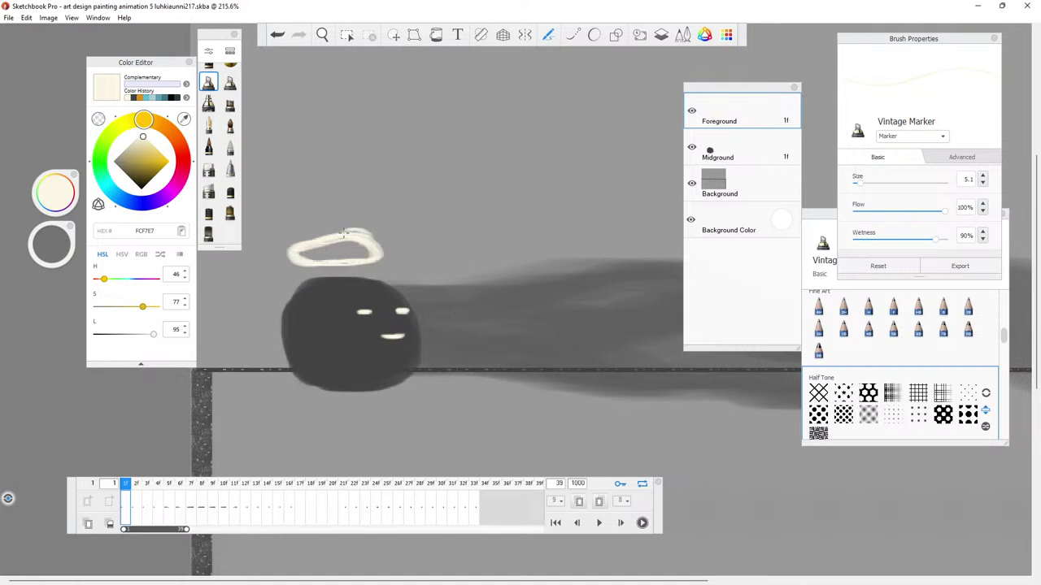
drag(343, 232, 303, 242)
Step between frames 1, 2 and 3 to compare the face and halo with the whole smear, ending at frame 1.
click(322, 35)
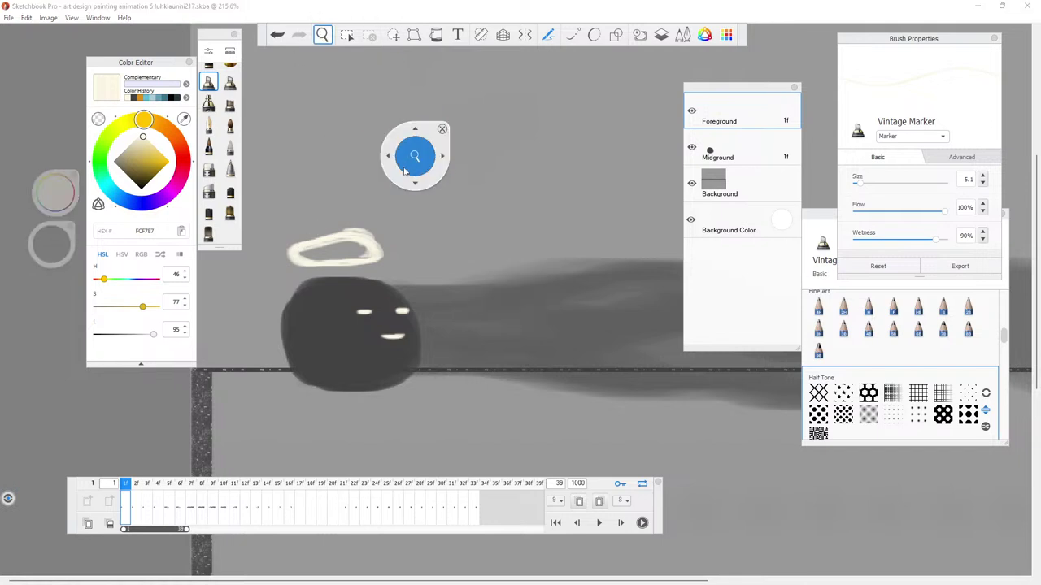
scroll(421, 159, down, 5)
drag(422, 160, 199, 463)
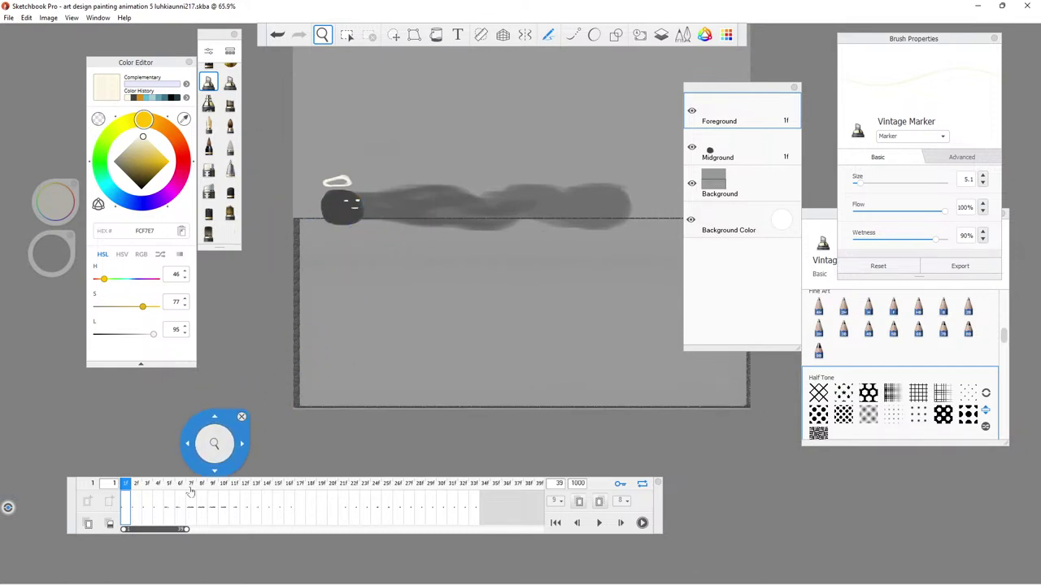
click(148, 508)
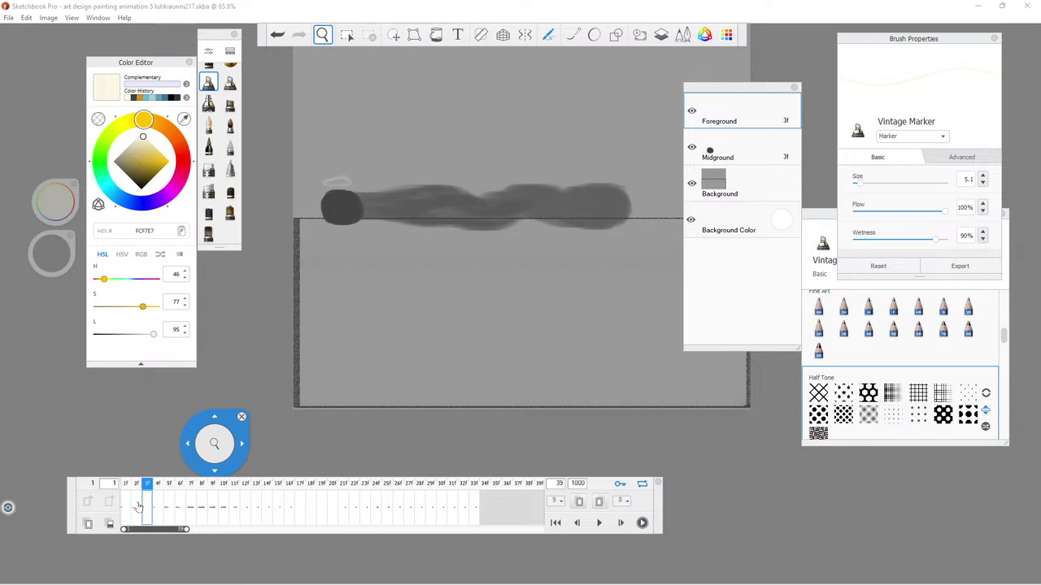
drag(202, 430, 285, 71)
click(324, 57)
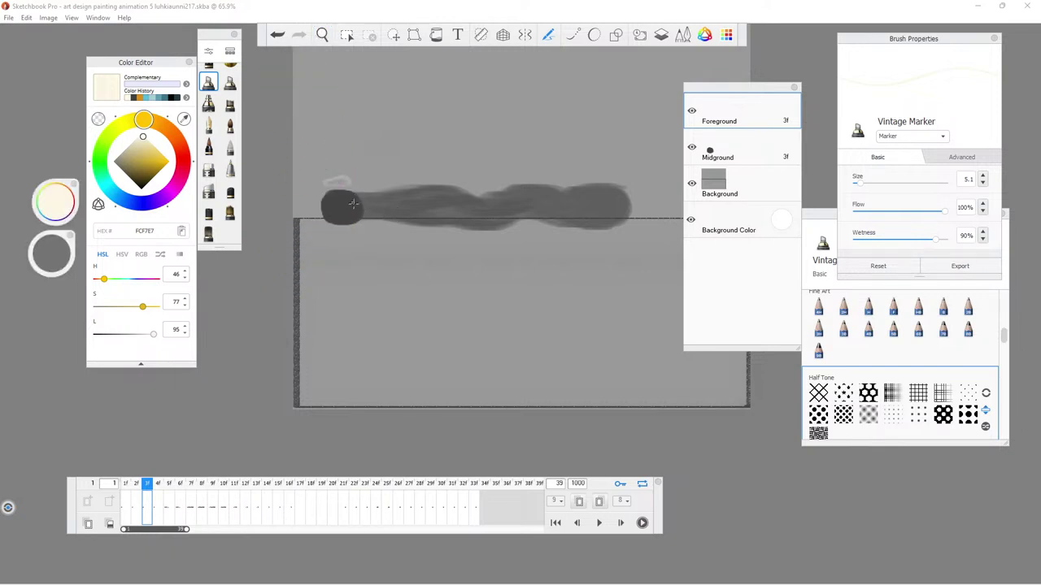
click(135, 499)
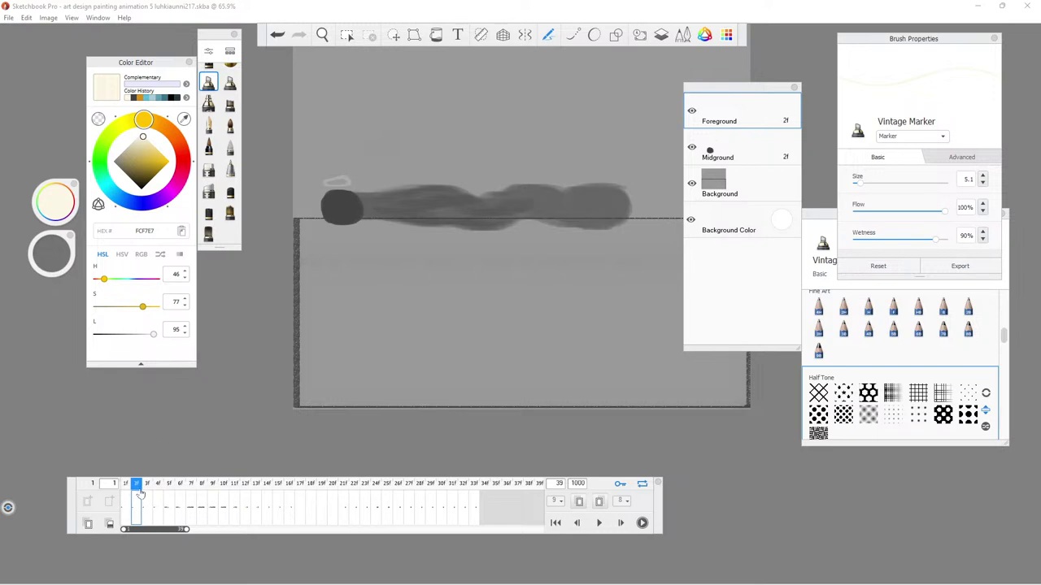
click(125, 507)
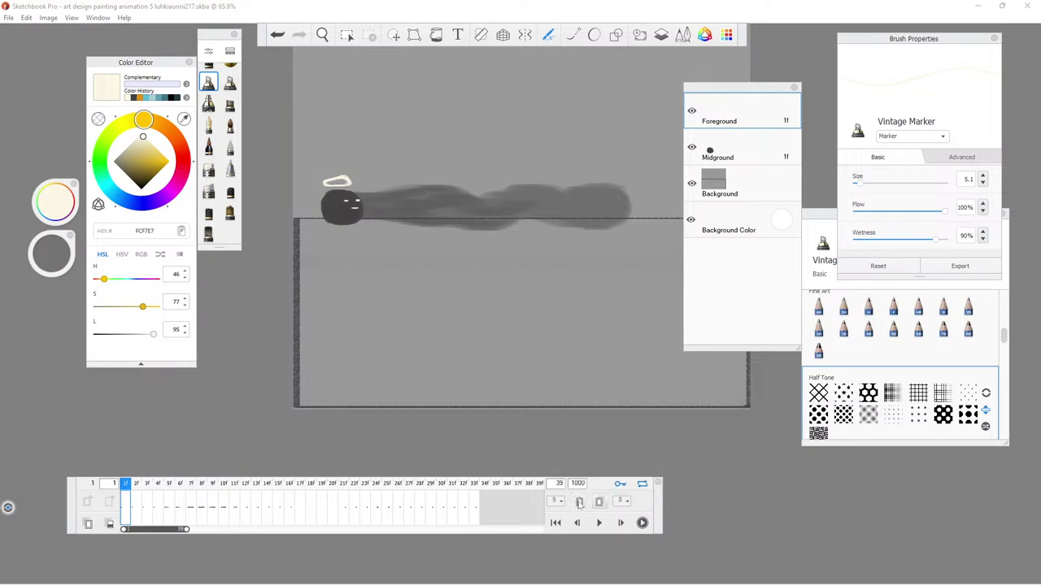
click(138, 510)
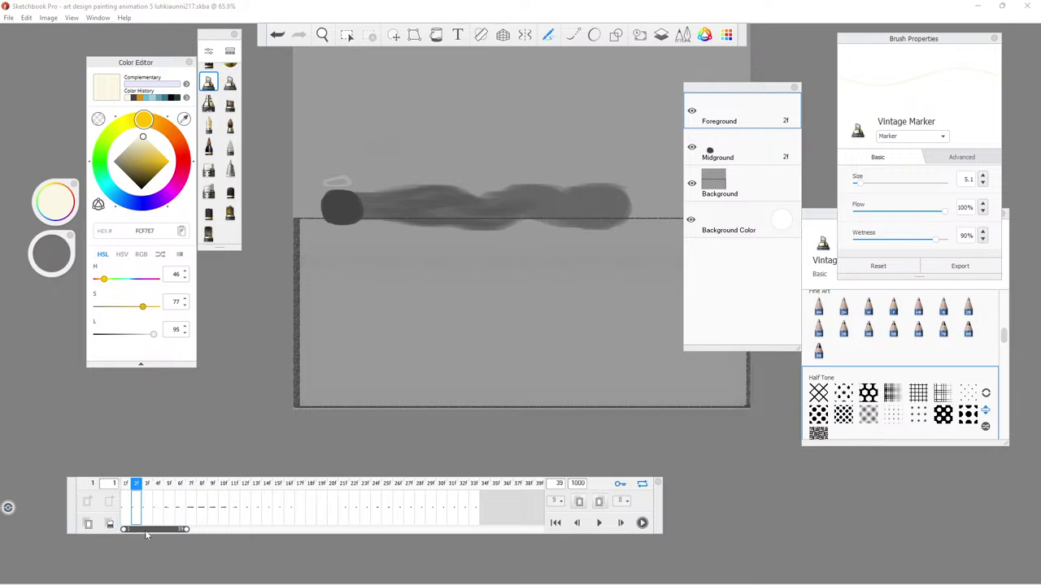
click(577, 523)
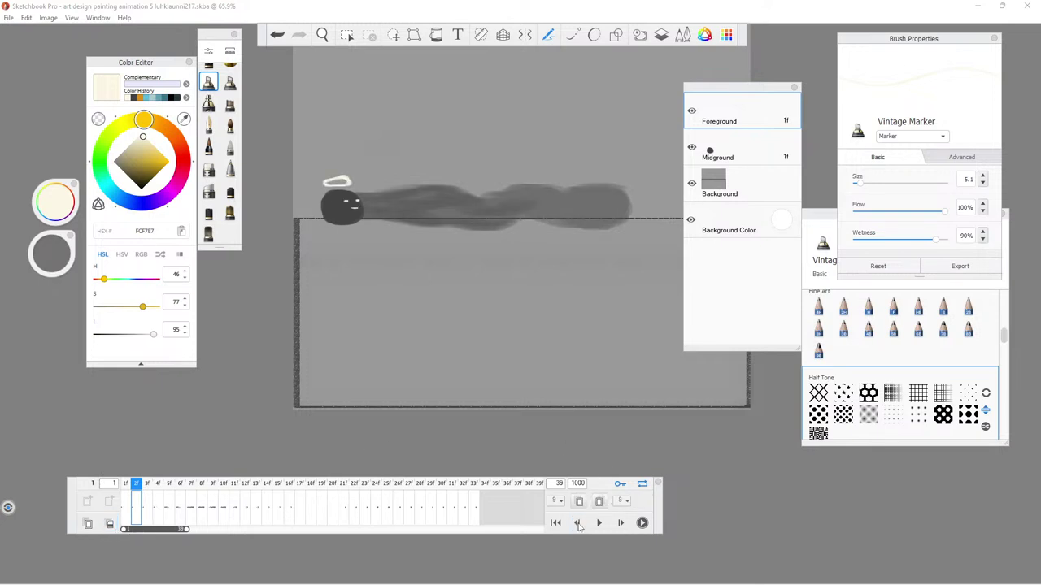
Duplicate frame 1 with its face and halo, play the animation through, and return to the first frame.
click(88, 524)
click(598, 523)
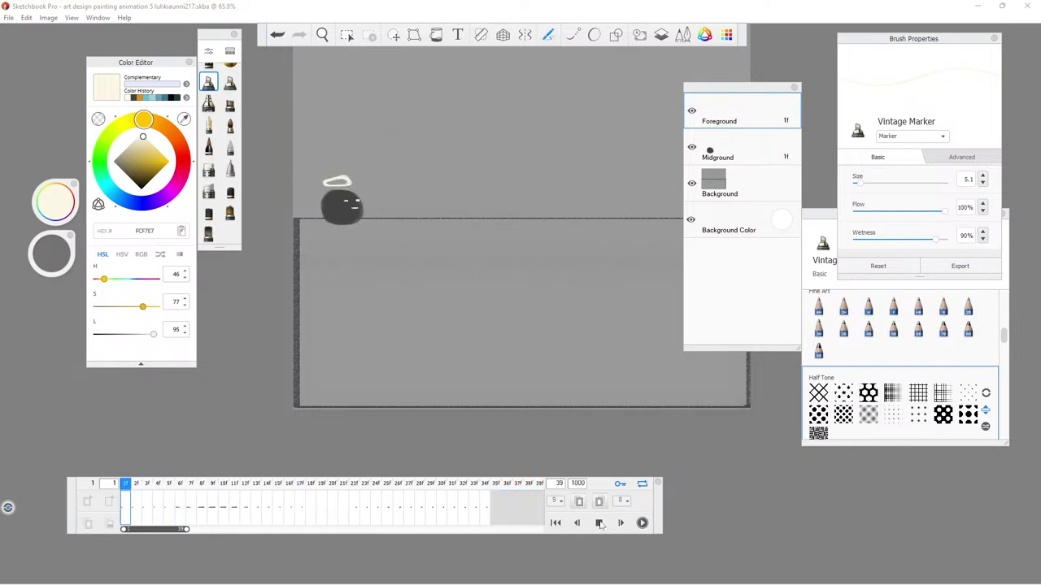
click(599, 523)
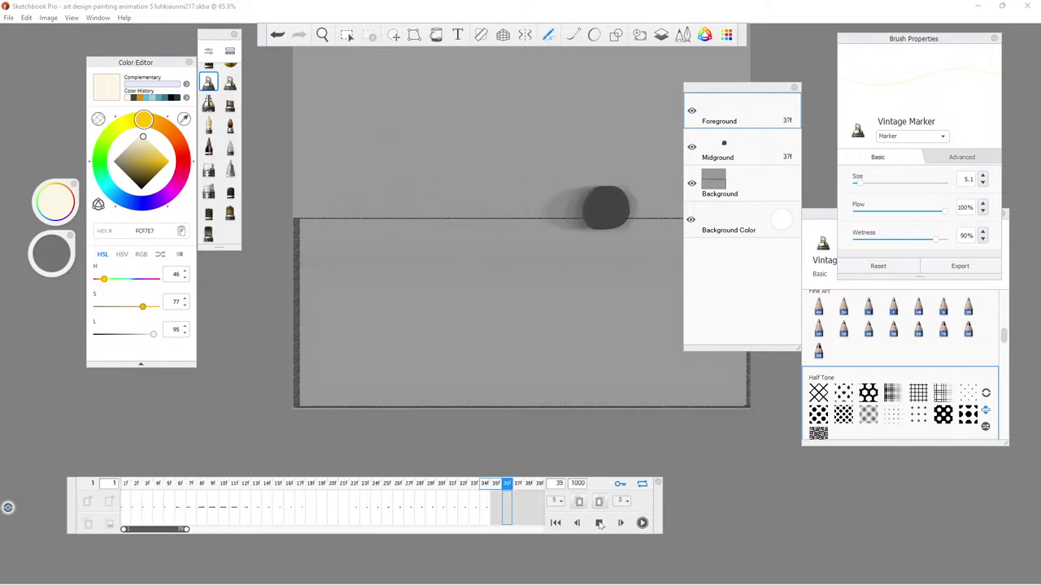
click(553, 524)
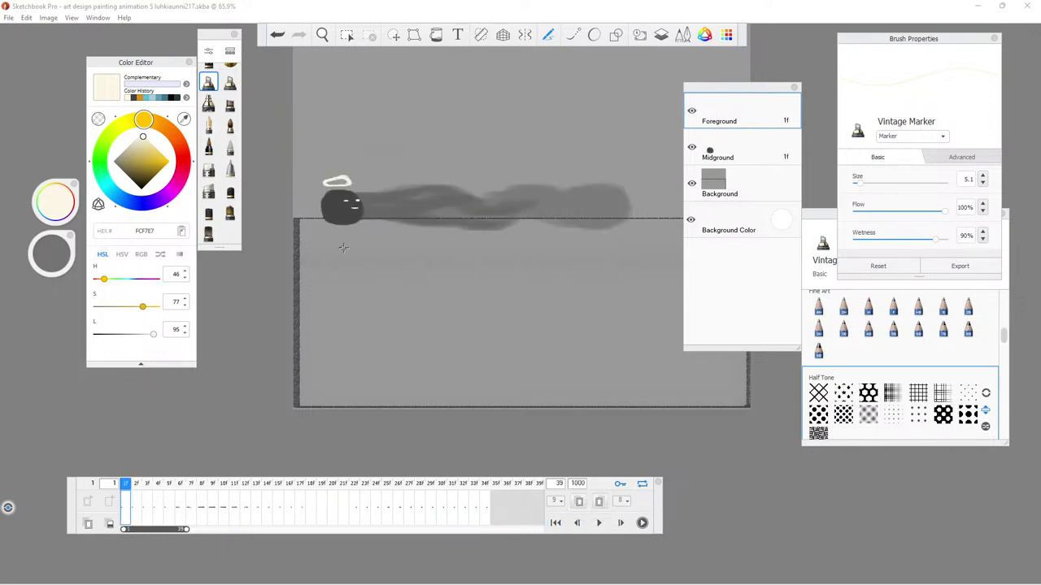
Set the onion skin range to 10 frames before and 10 frames after while at frame 3.
click(137, 508)
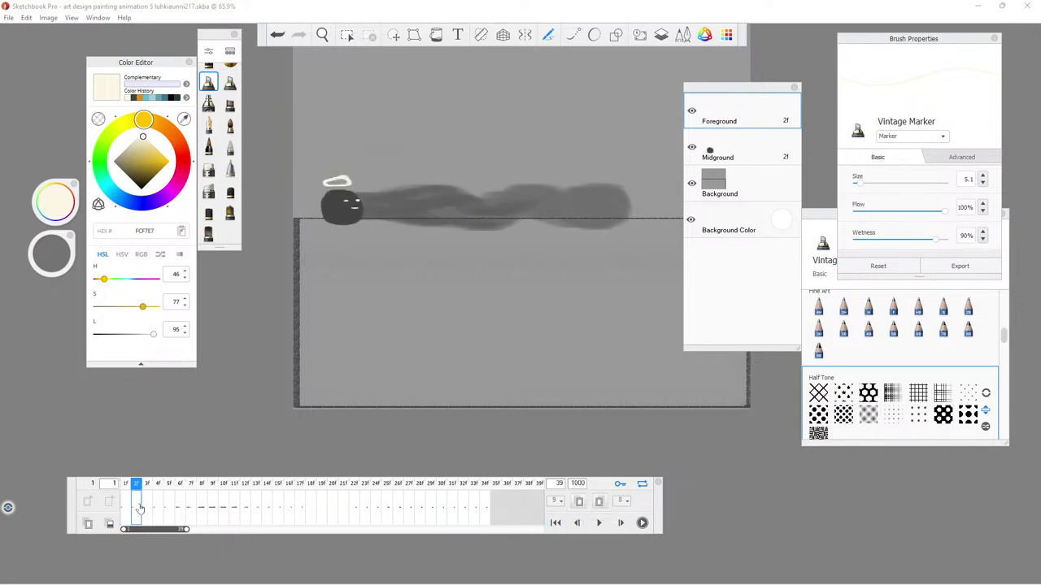
click(147, 509)
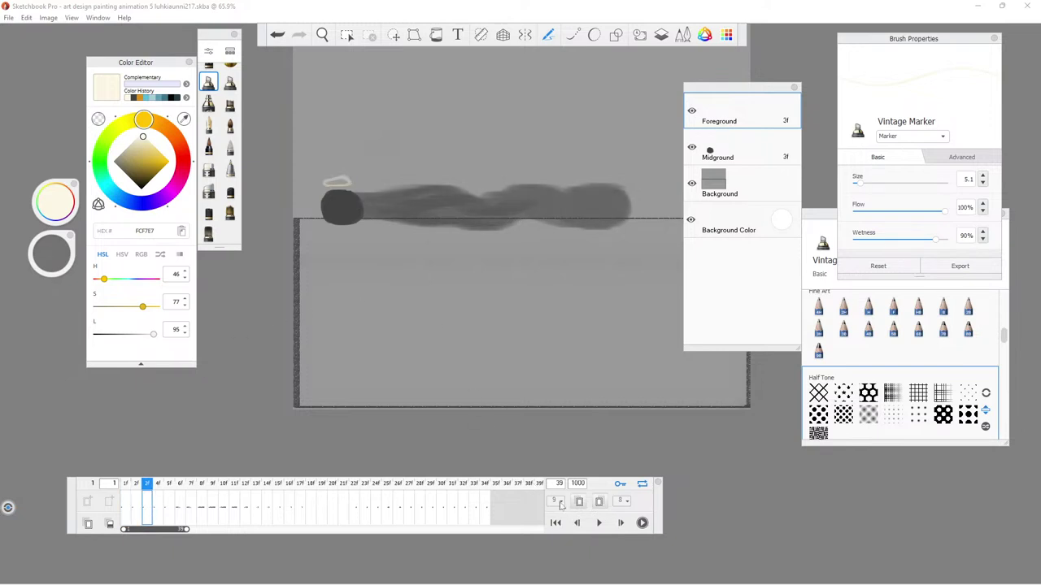
click(559, 504)
click(559, 410)
click(599, 502)
click(600, 503)
click(620, 501)
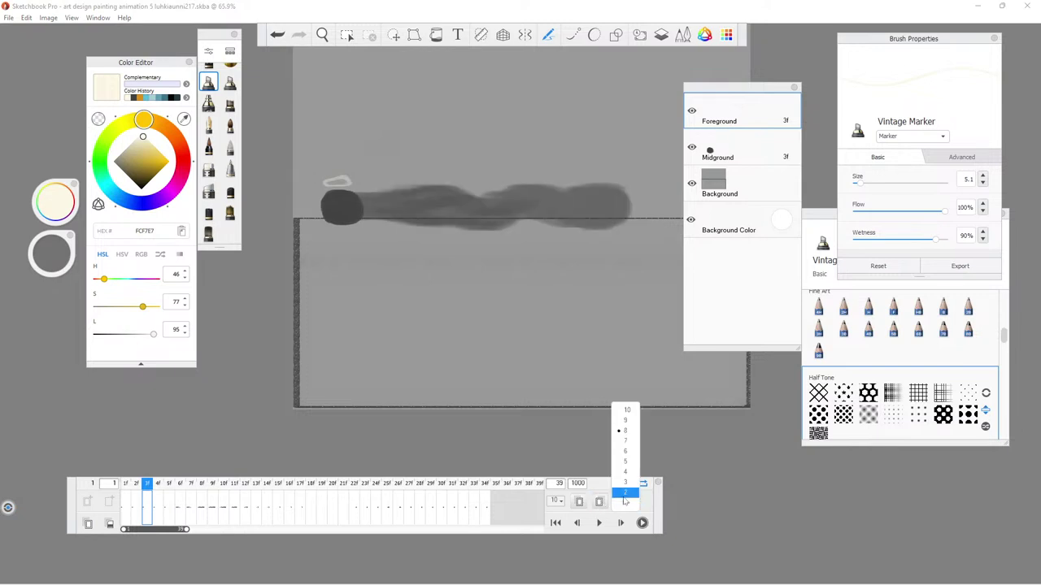
click(626, 412)
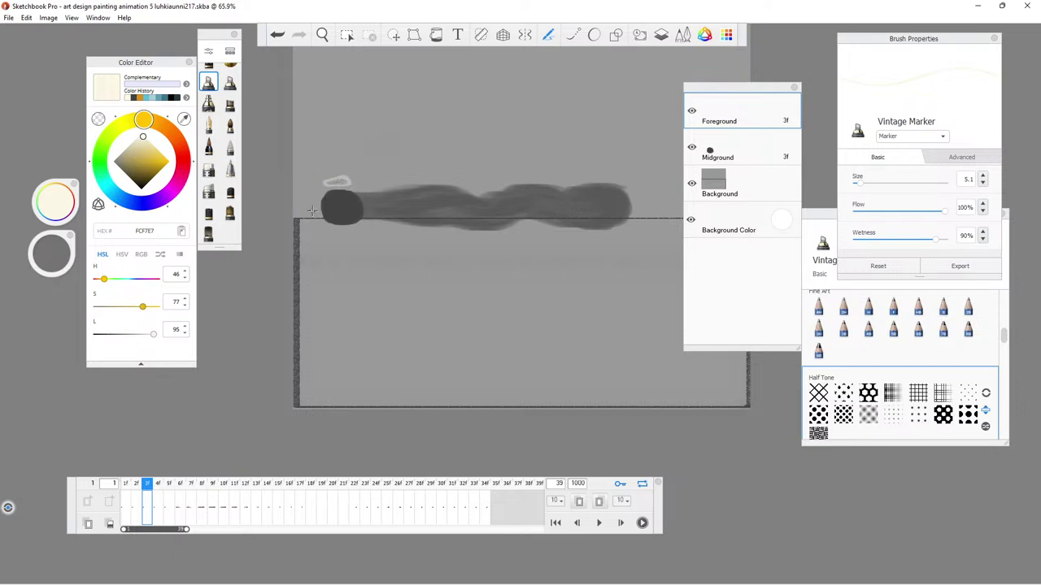
Draw the cream eyes, mouth and halo on the ball at frame 3 of the Foreground layer, following the frame 2 drawing.
click(132, 512)
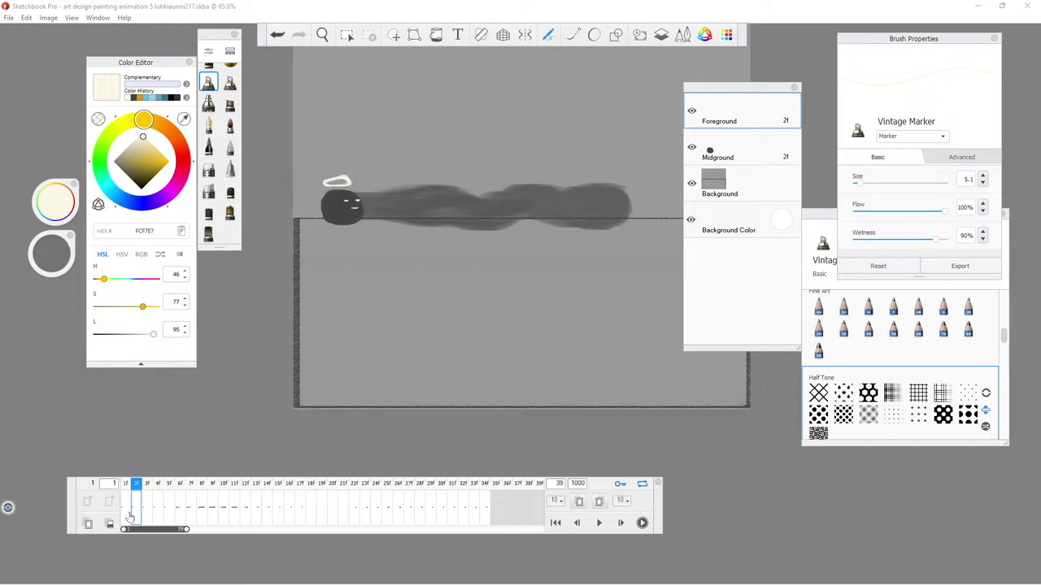
click(144, 511)
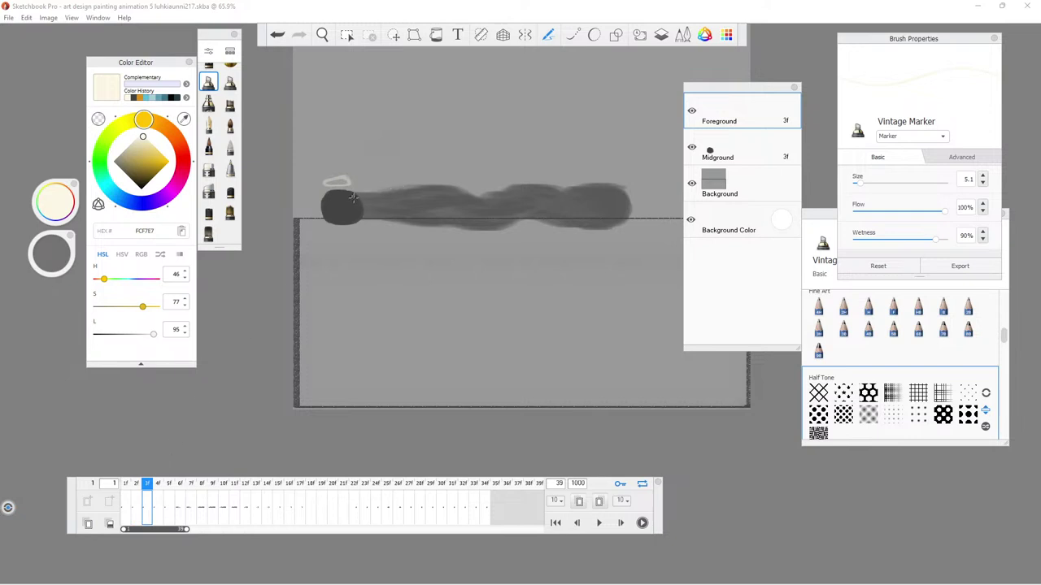
click(322, 34)
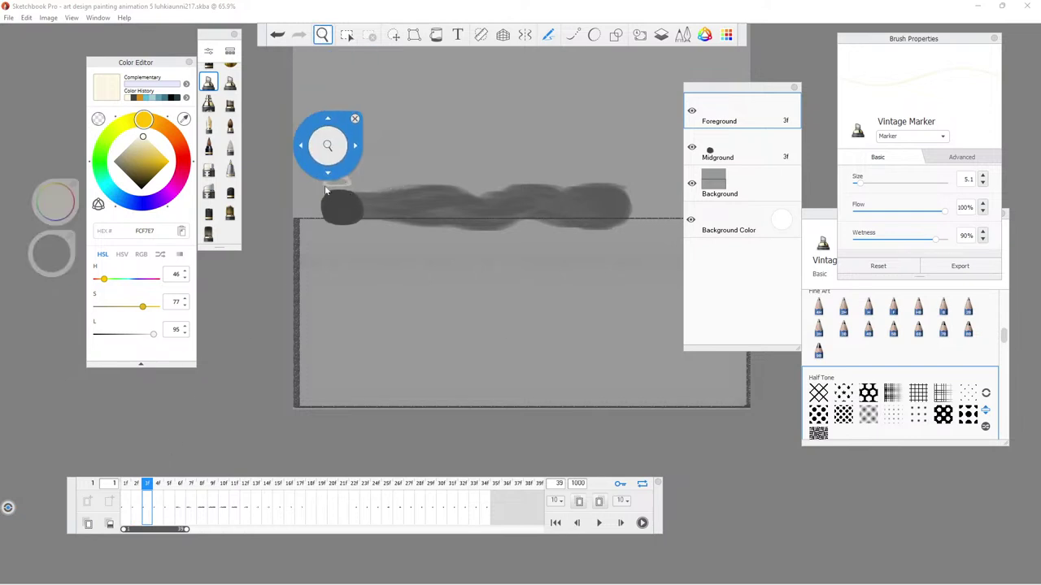
drag(314, 211, 292, 95)
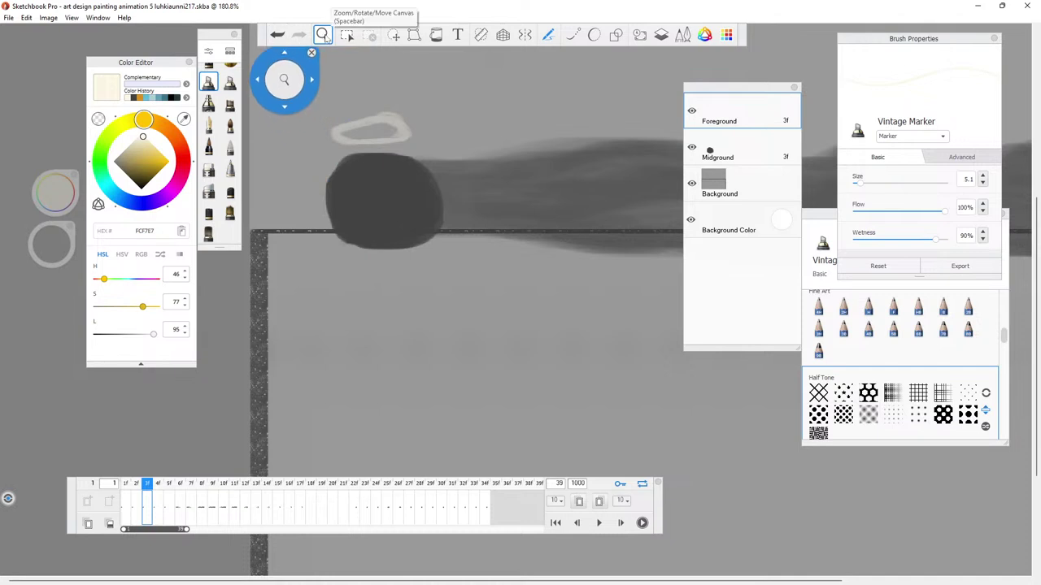
click(323, 35)
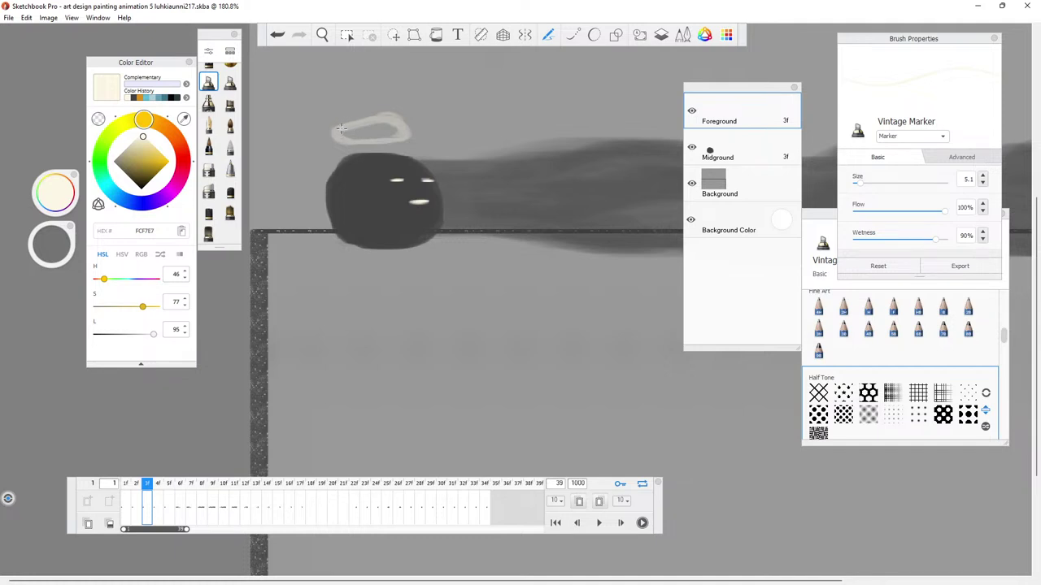
mouse_move(349, 123)
mouse_down()
mouse_move(392, 124)
mouse_move(383, 119)
mouse_move(399, 132)
mouse_move(353, 144)
mouse_up()
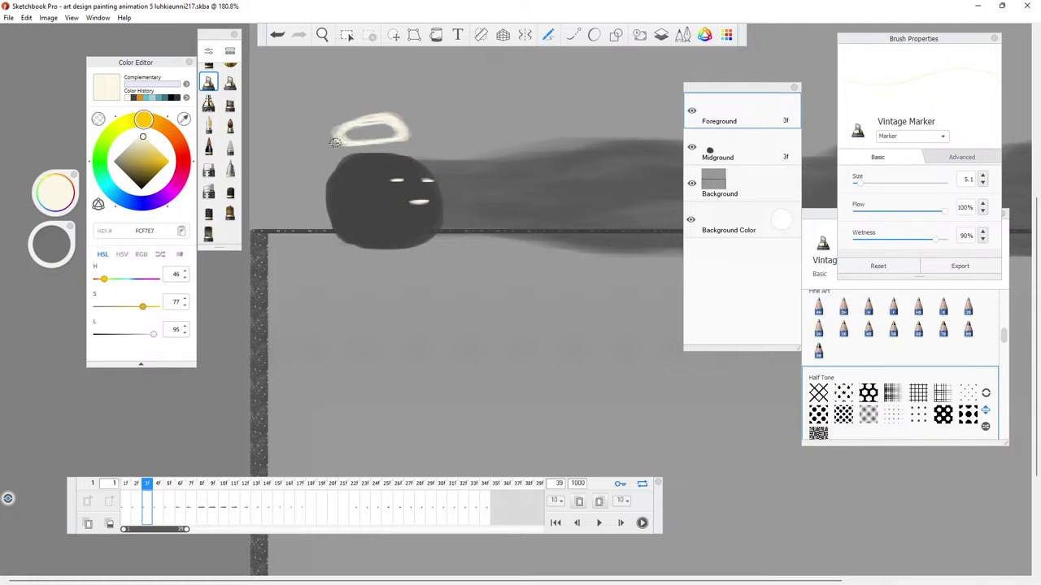
Add small cream marks beside both ends of the halo at frame 3 and at frame 2.
click(318, 142)
click(309, 148)
drag(410, 108, 422, 117)
click(136, 506)
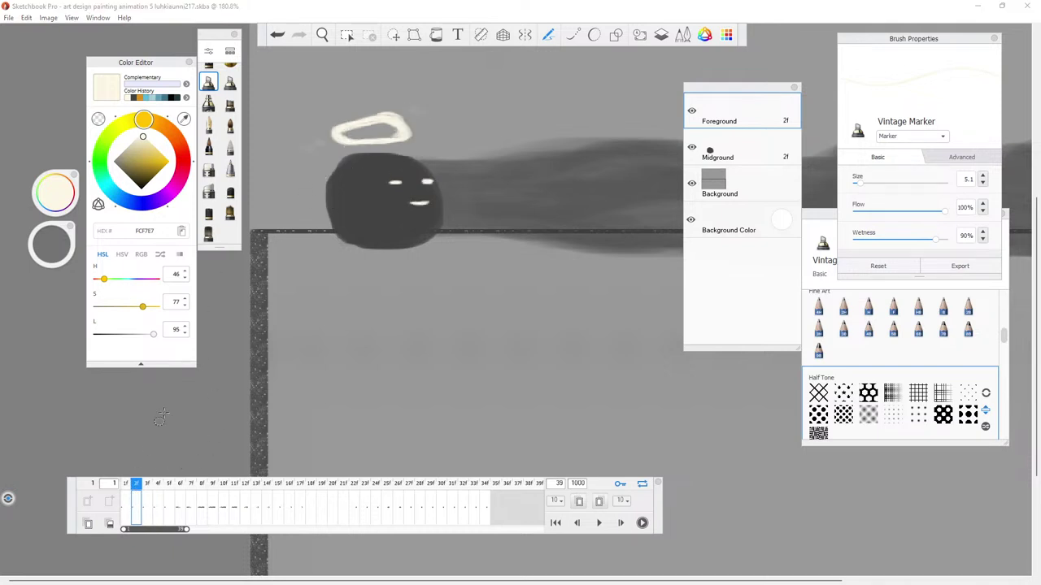
drag(327, 136, 324, 133)
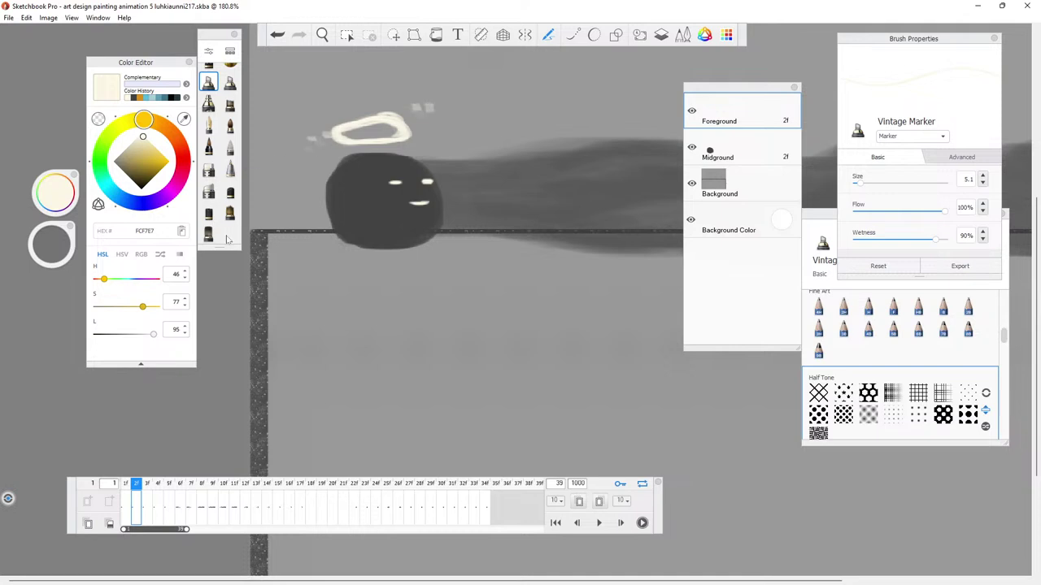
Play the animation from frame 1 to review the face and halo marks, and return to the first frame.
click(126, 504)
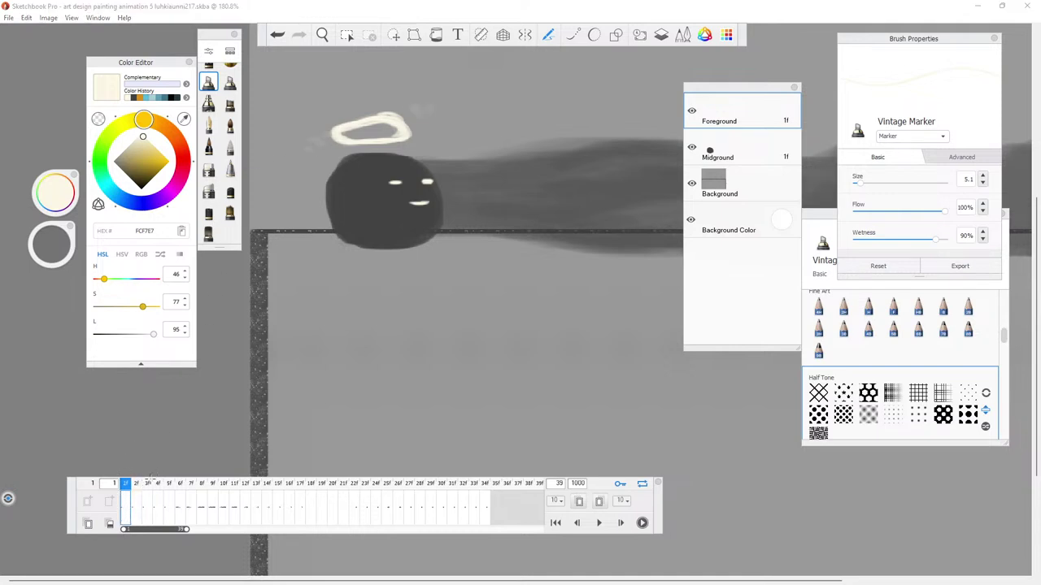
click(599, 522)
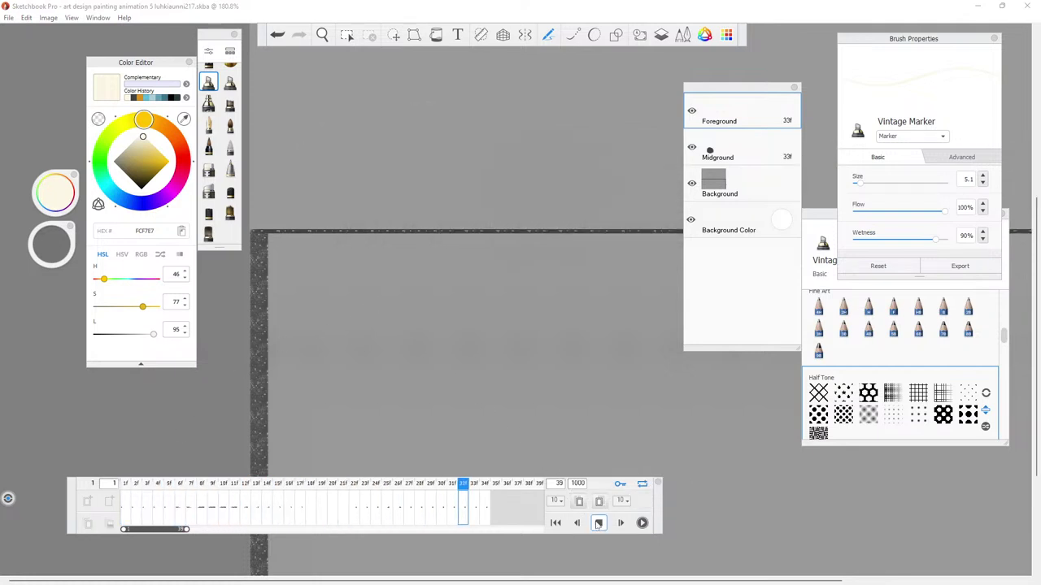
click(600, 523)
click(555, 523)
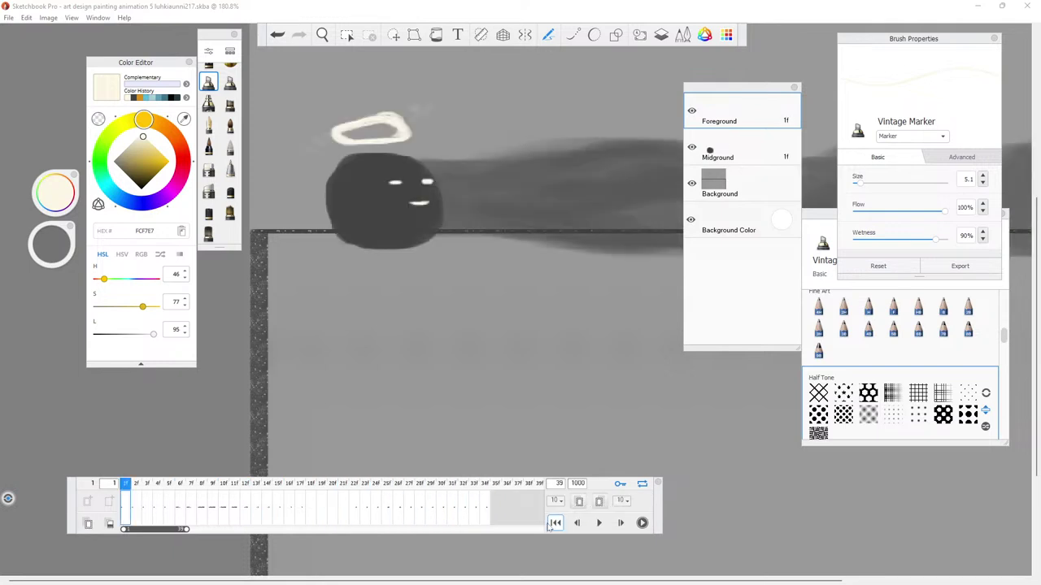
Draw two short eye marks and a mouth mark on the dark streak in frame 8 of the Foreground layer, and play the animation.
click(147, 512)
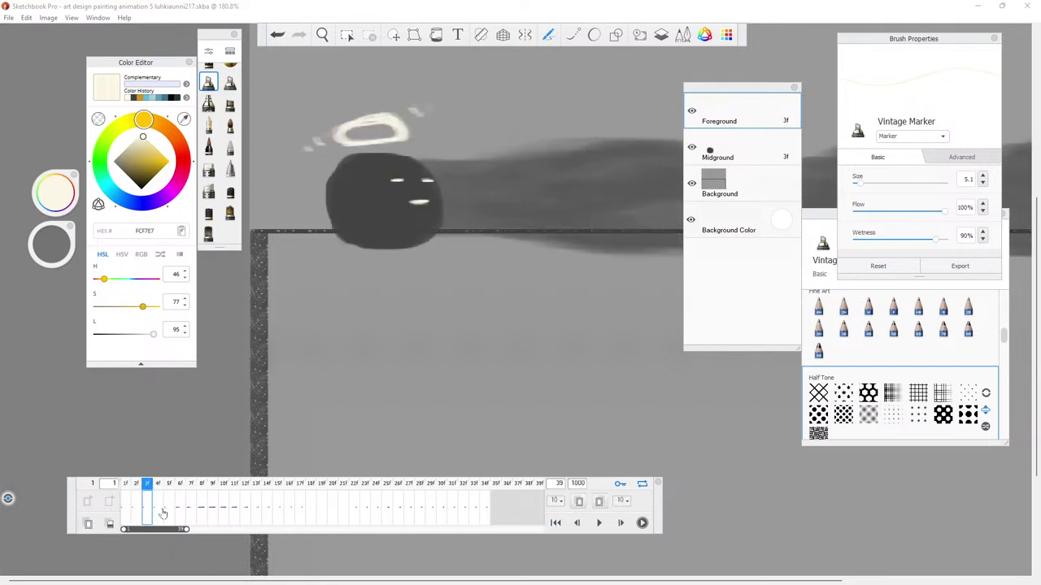
click(203, 512)
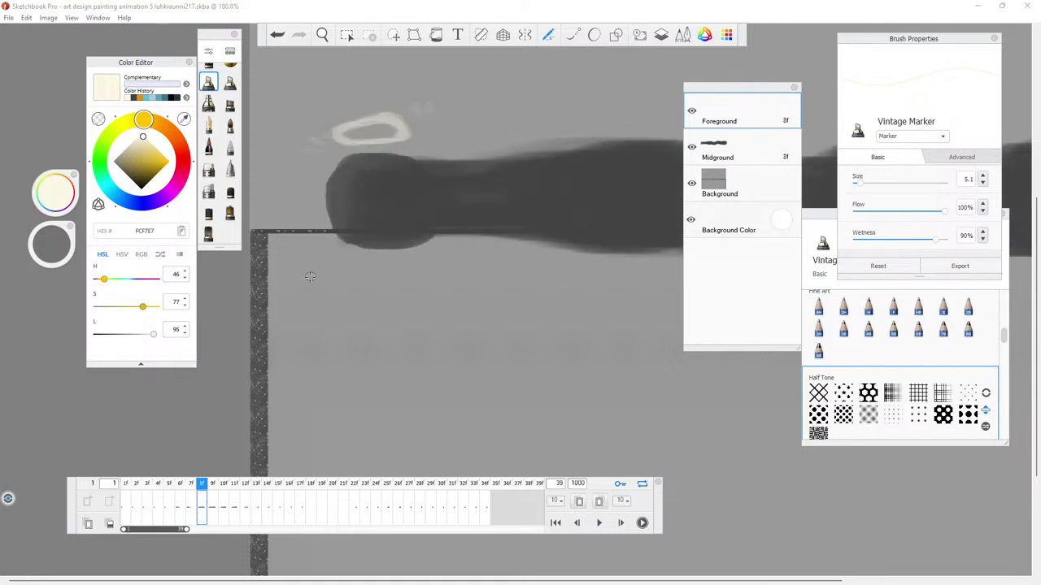
mouse_move(499, 177)
mouse_down()
mouse_move(509, 177)
mouse_move(478, 180)
mouse_move(500, 196)
mouse_up()
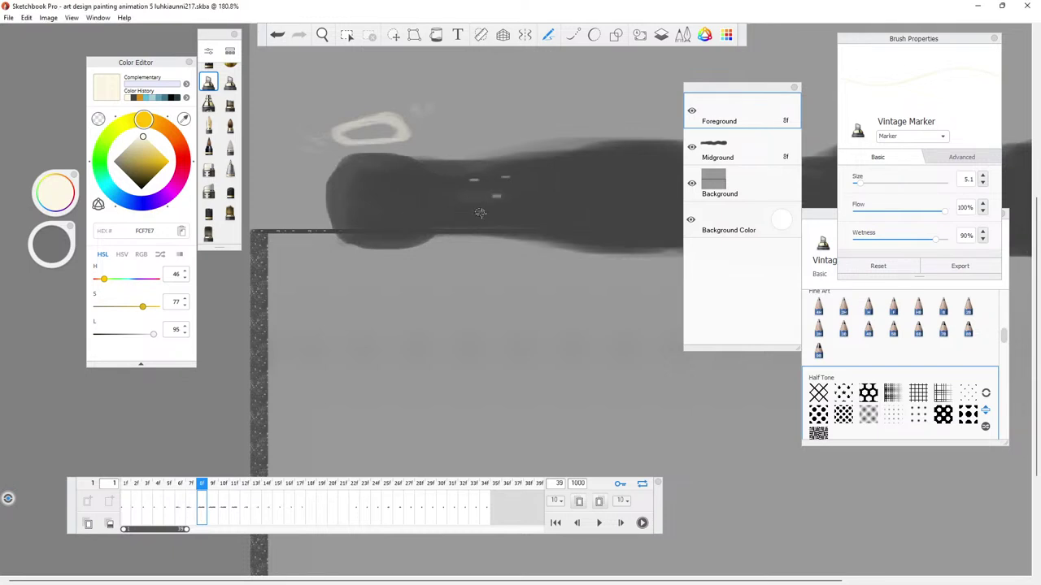
key(ctrl+z)
click(598, 523)
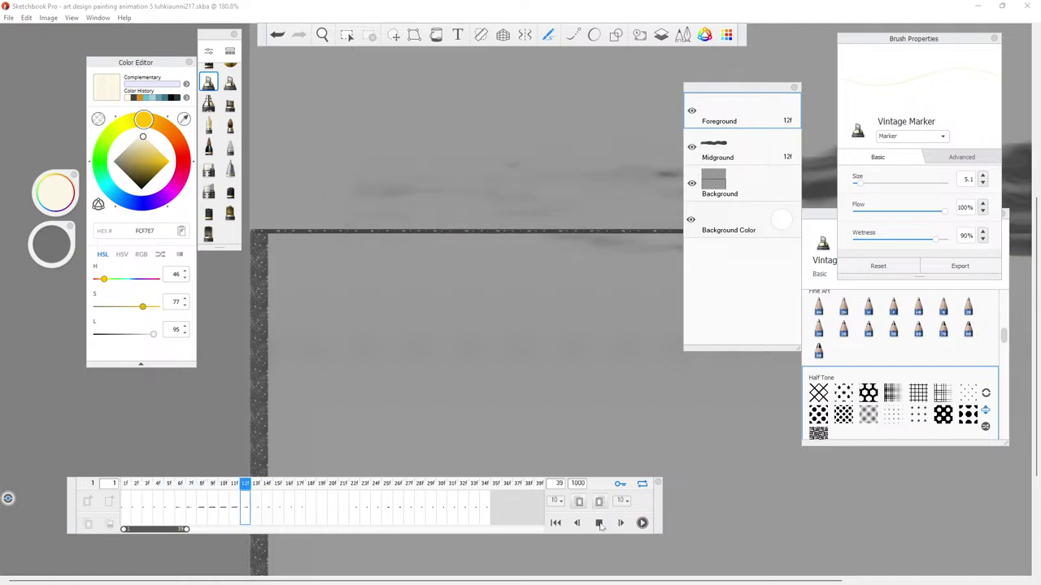
click(598, 523)
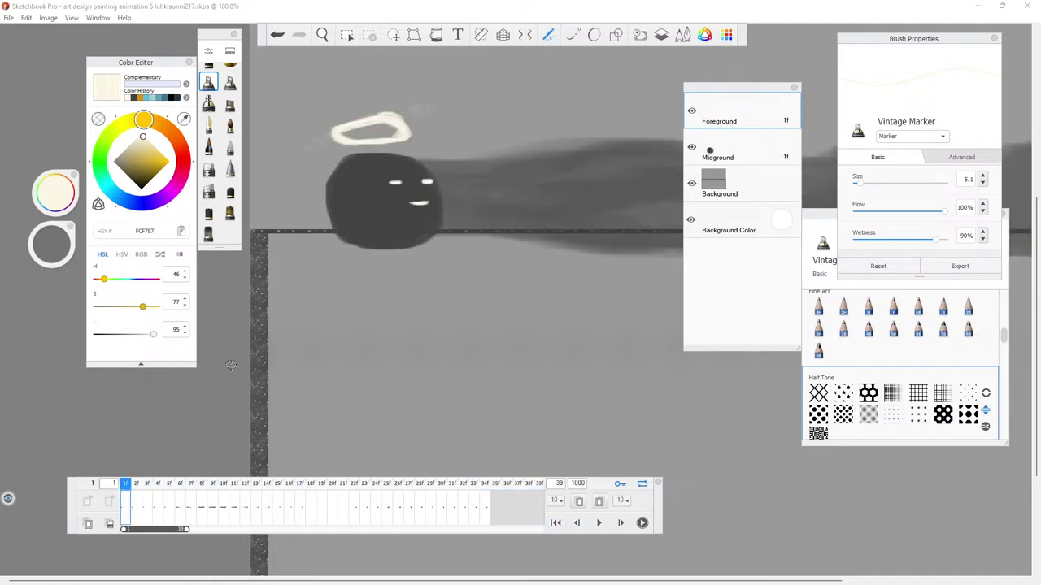
Compare the face and halo drawings across frames 1 to 6 of the animation.
click(149, 508)
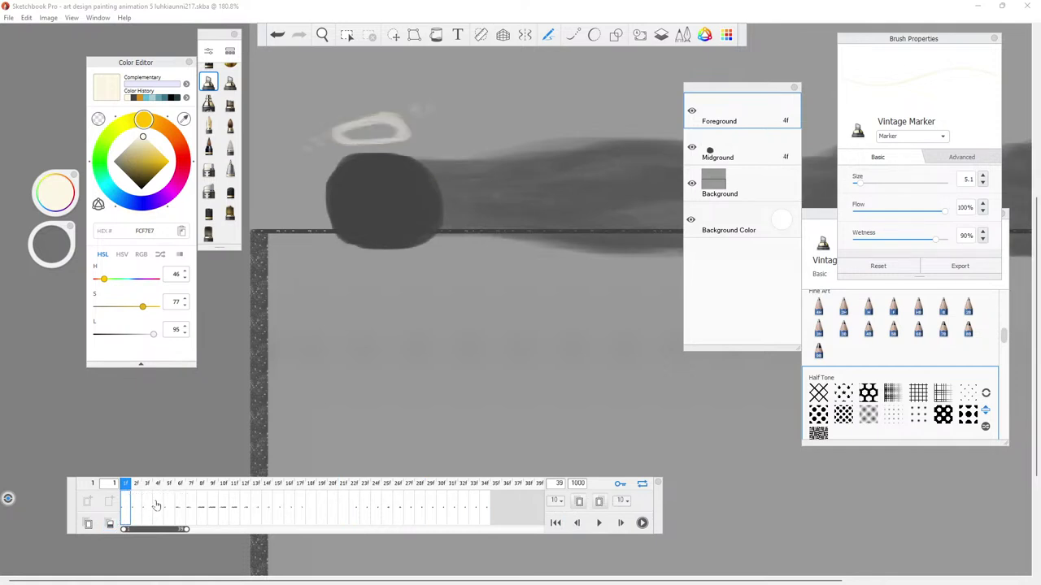
click(180, 508)
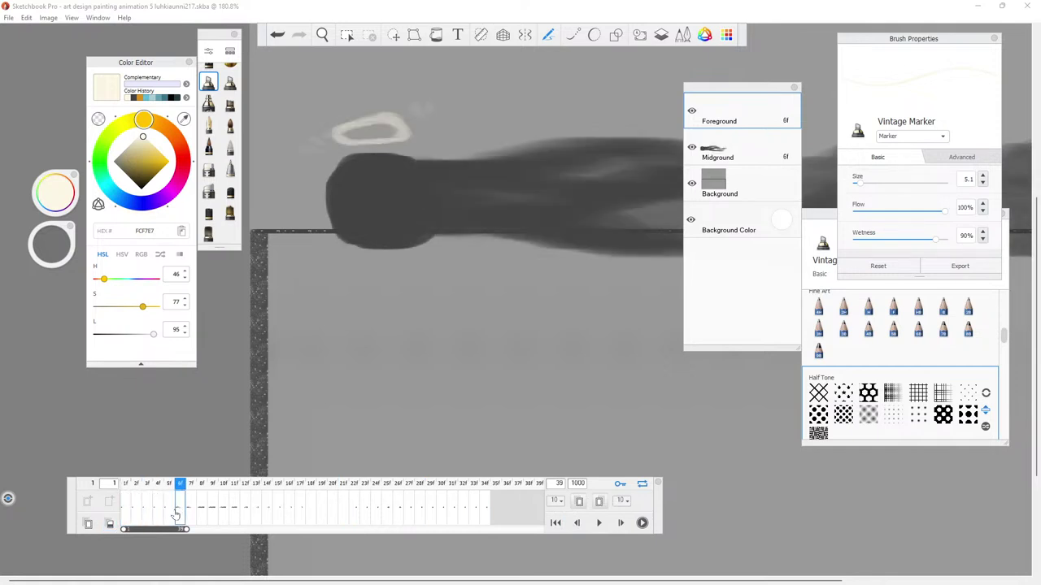
click(167, 509)
click(156, 511)
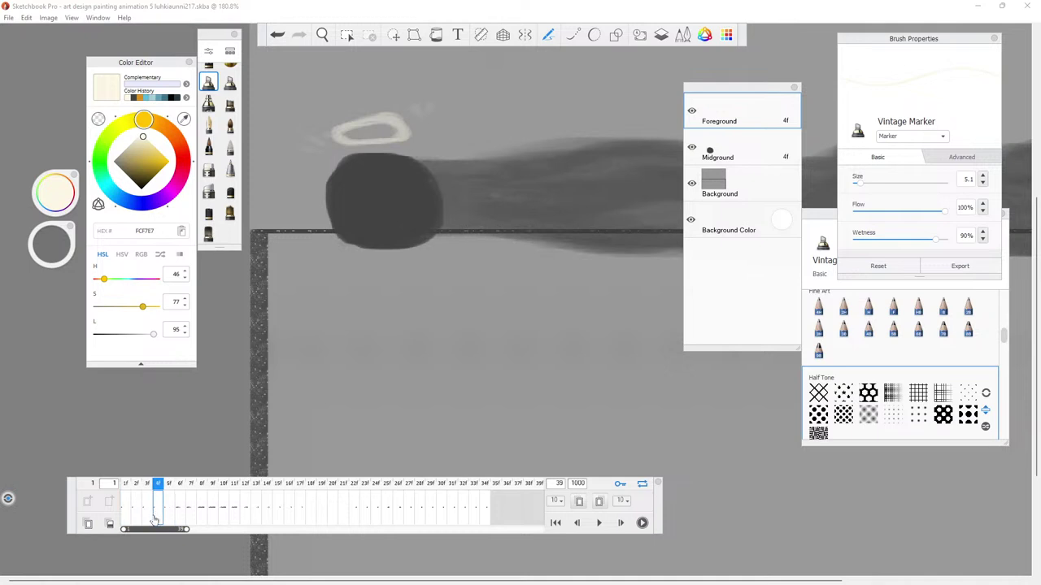
click(148, 517)
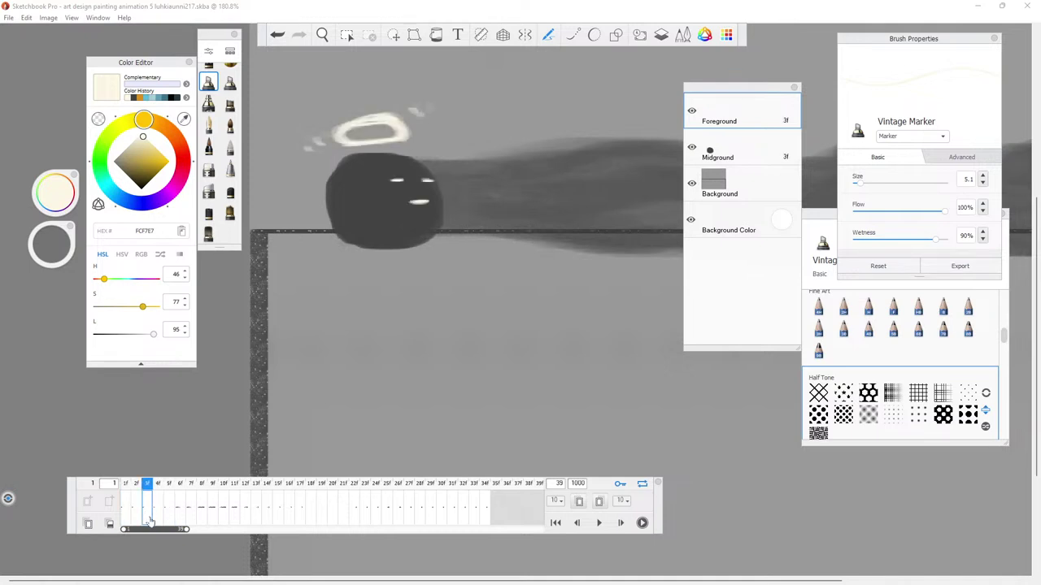
click(133, 512)
click(124, 513)
click(180, 511)
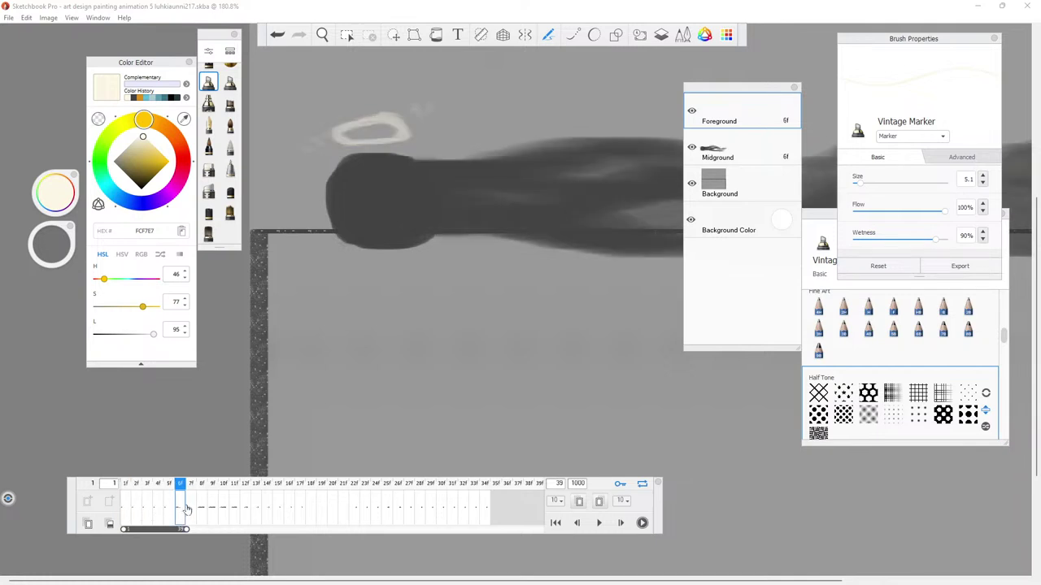
Draw a halo outline above the face marks in frame 8 with the Vintage Marker, and play the animation.
click(201, 508)
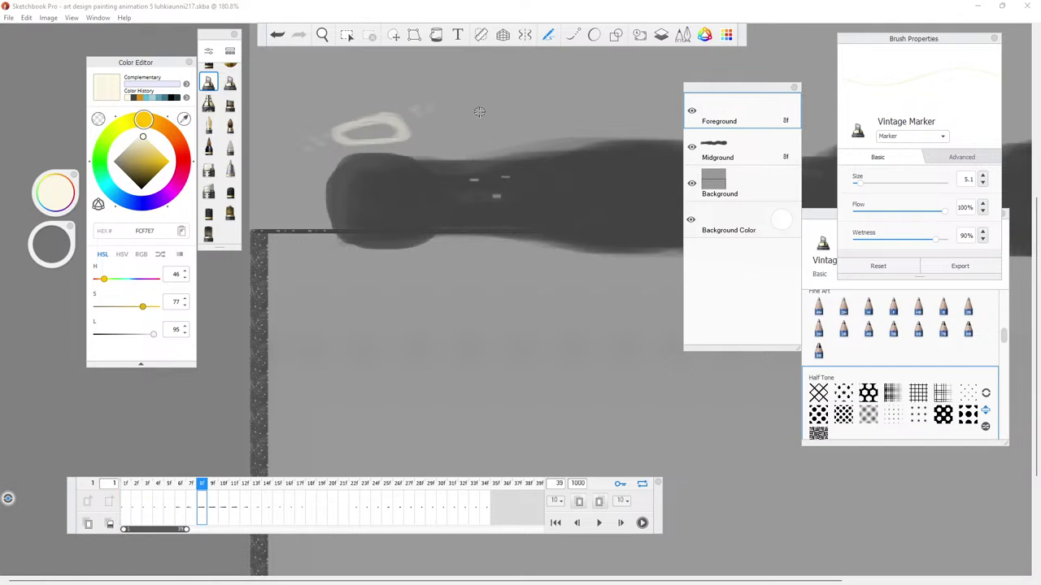
drag(492, 109, 471, 112)
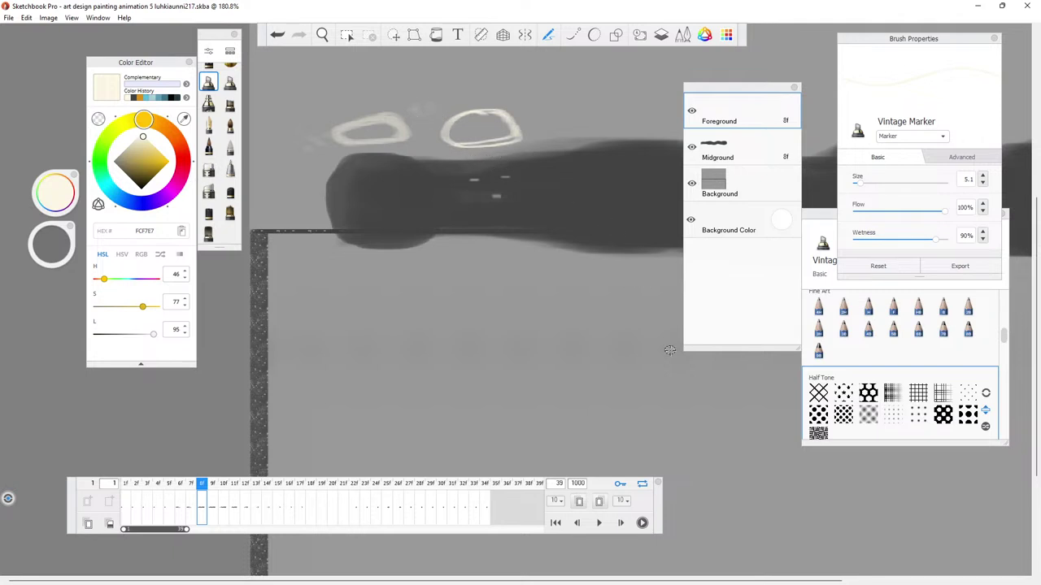
click(598, 523)
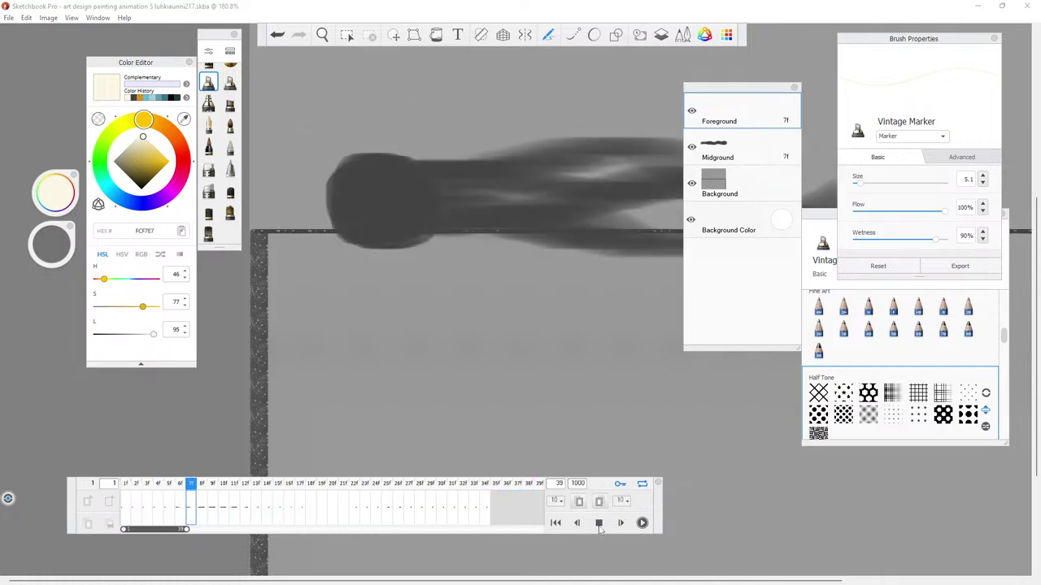
click(598, 523)
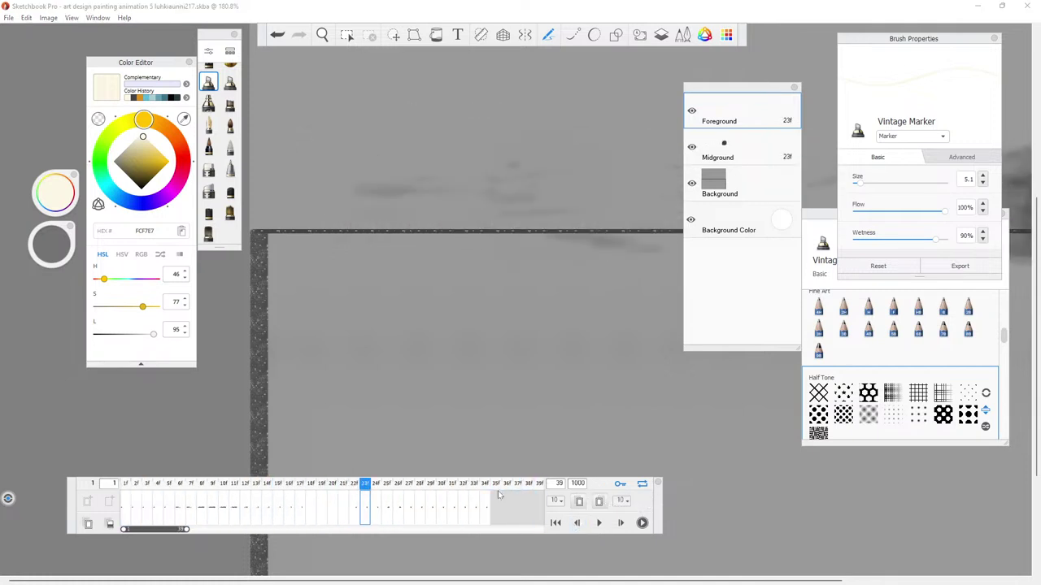
Erase the halo outline above the face marks in frame 8 with the Cashmere Eraser.
drag(186, 513, 199, 512)
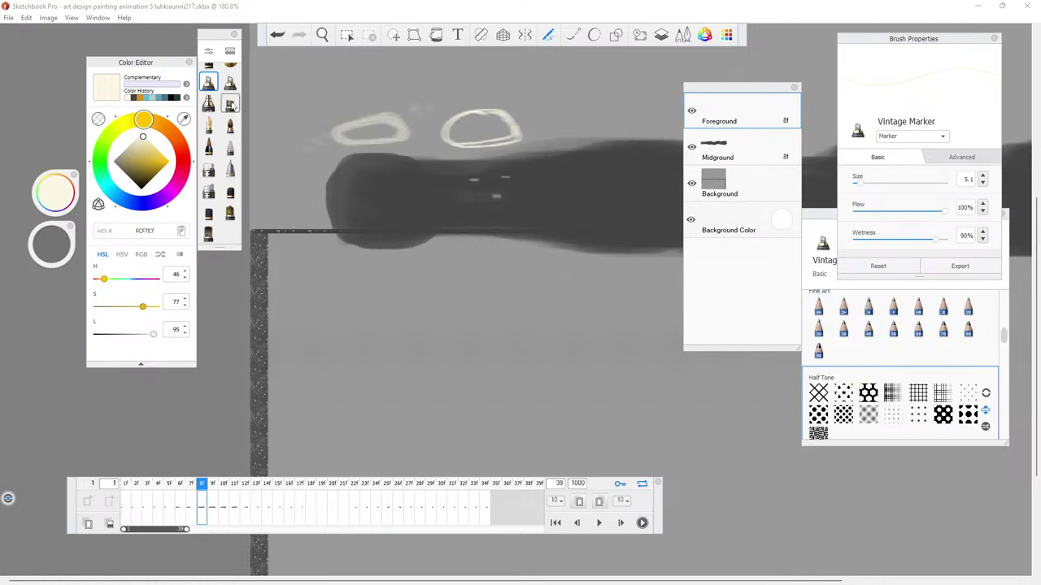
click(208, 169)
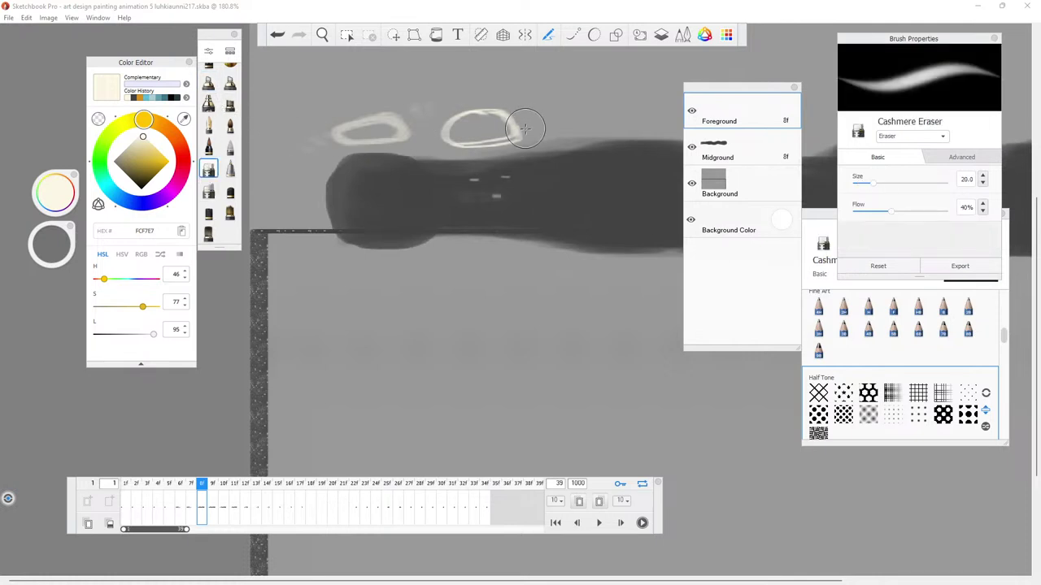
mouse_move(442, 114)
mouse_down()
mouse_move(488, 114)
mouse_move(448, 117)
mouse_move(497, 145)
mouse_up()
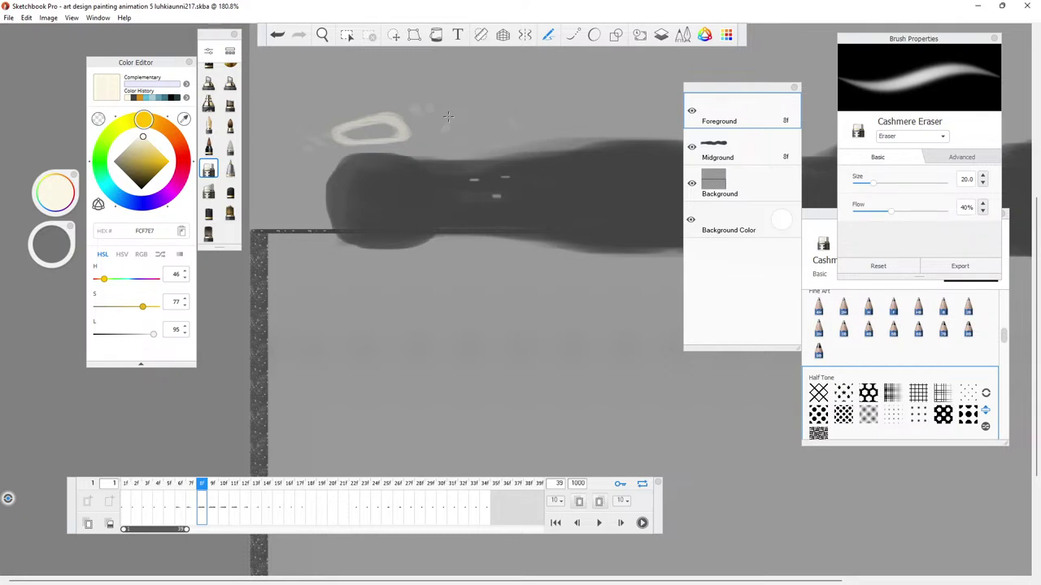
Paint a faint, soft halo above the face in frame 8 with the Flow Airbrush at size 11.9, and play the animation.
click(209, 104)
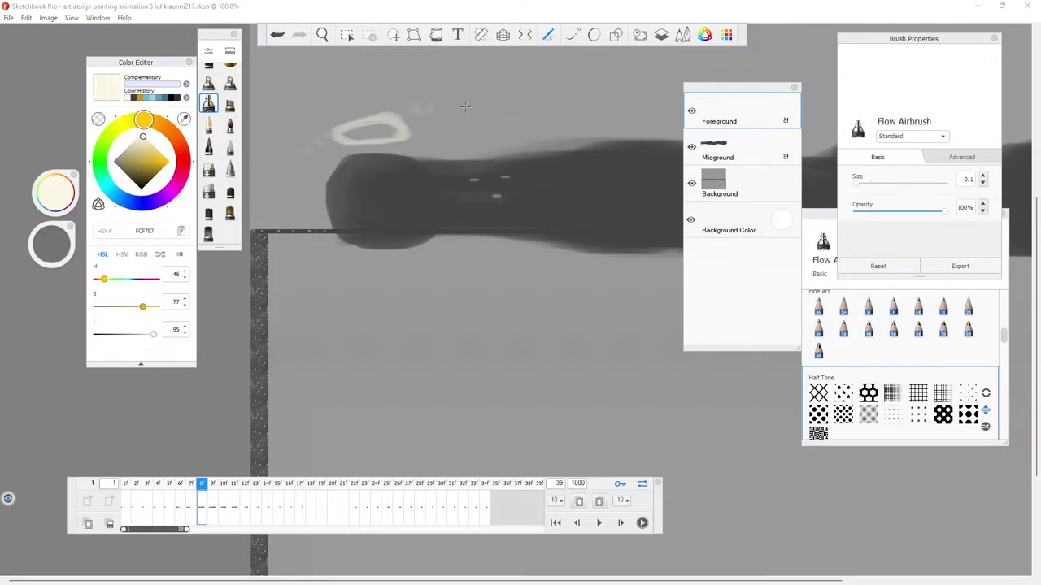
click(867, 186)
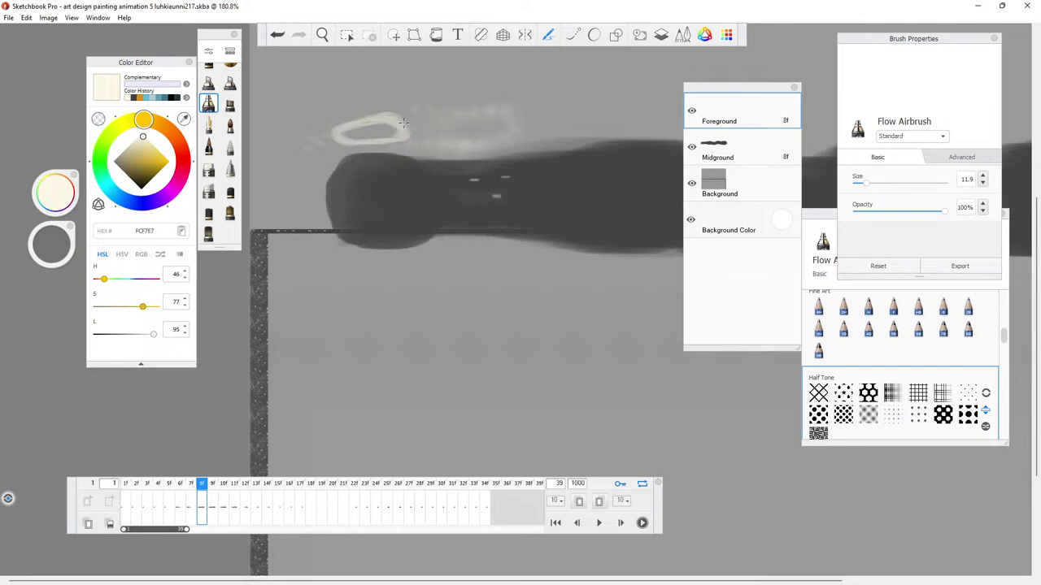
click(599, 523)
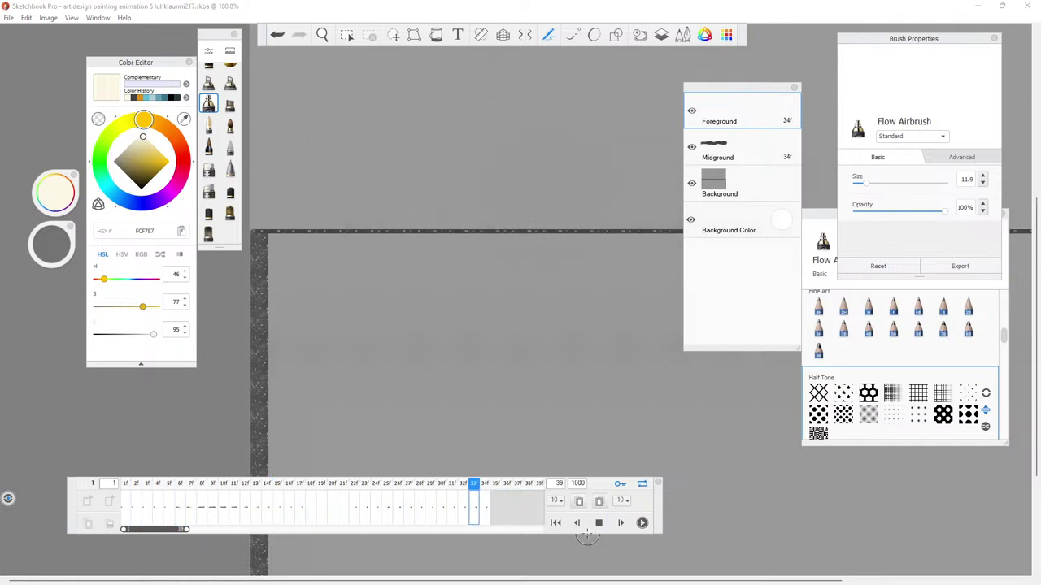
click(598, 523)
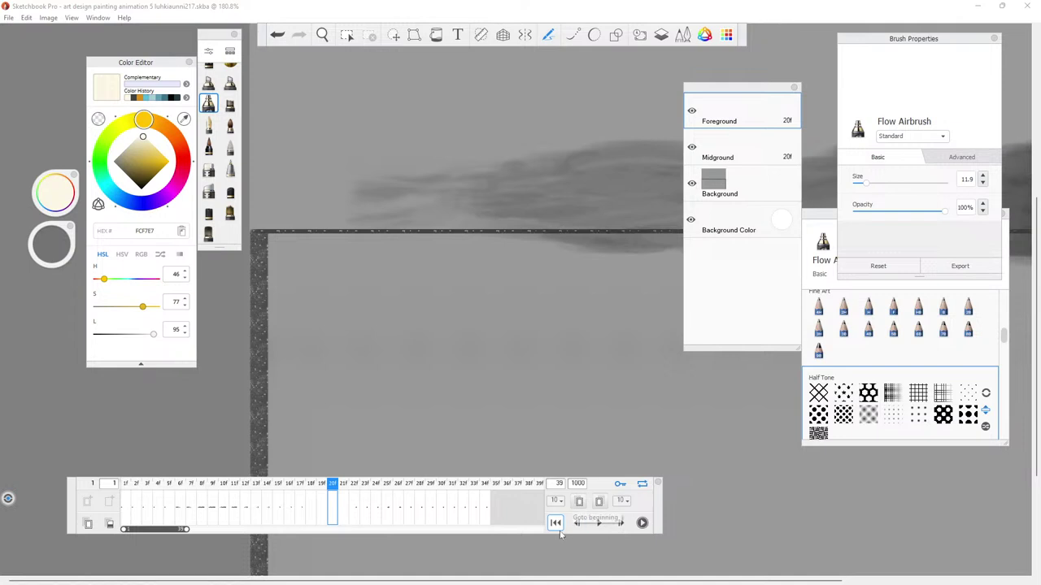
click(556, 523)
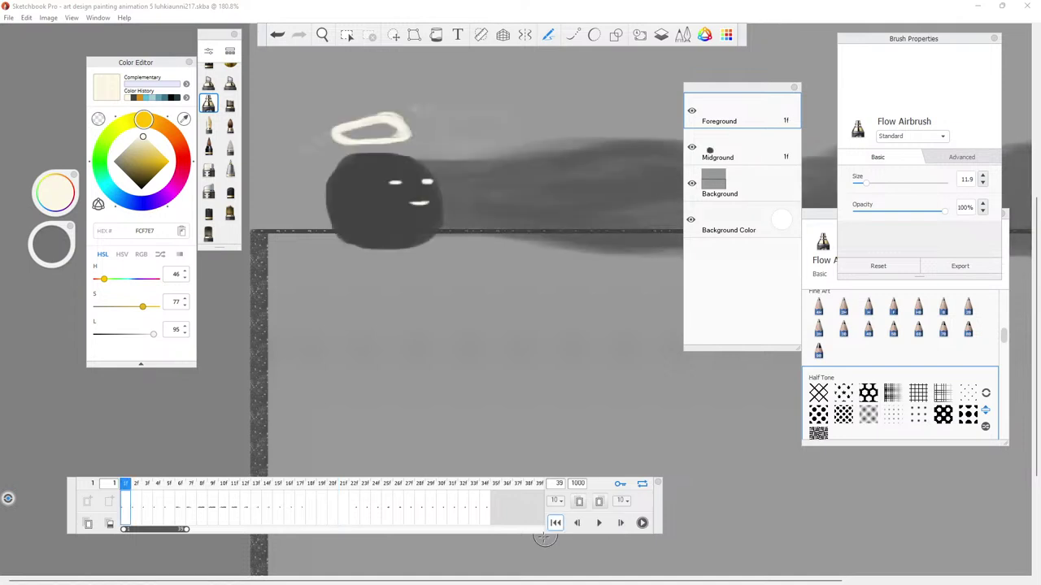
Draw two thin eyes and a tall open mouth on the ball in frame 4 with the Vintage Marker.
click(140, 511)
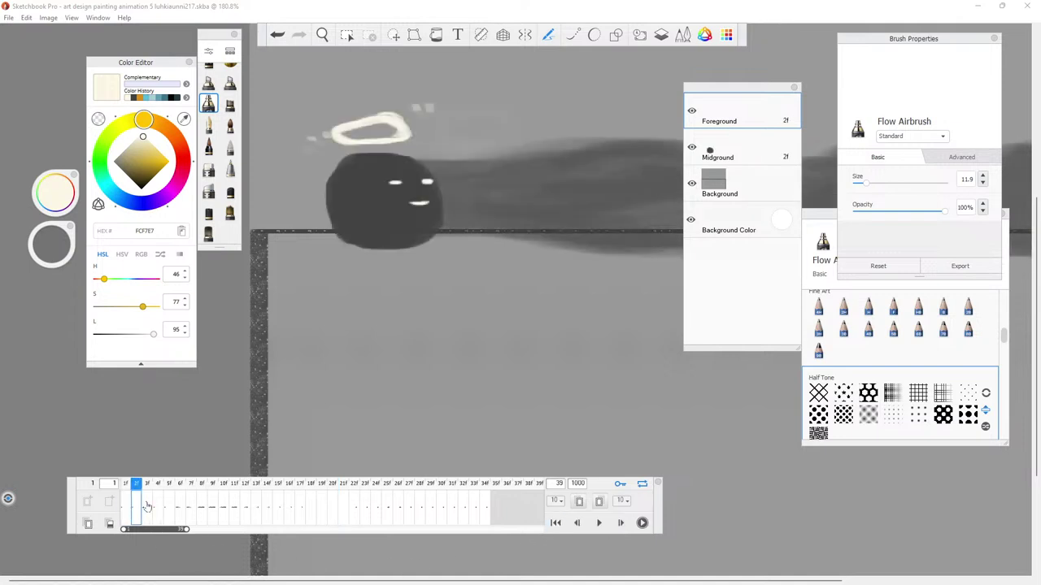
click(147, 504)
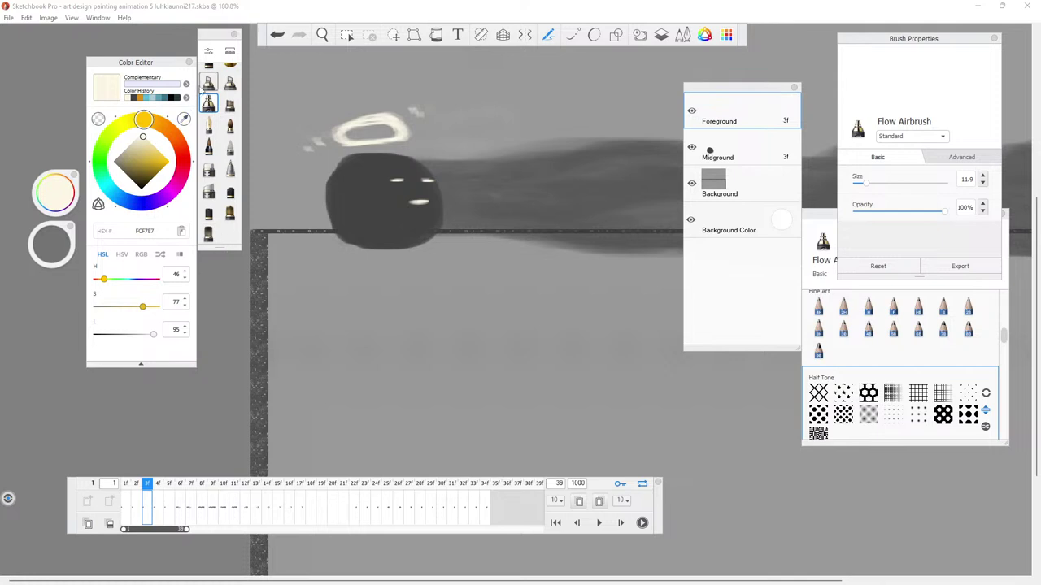
click(209, 83)
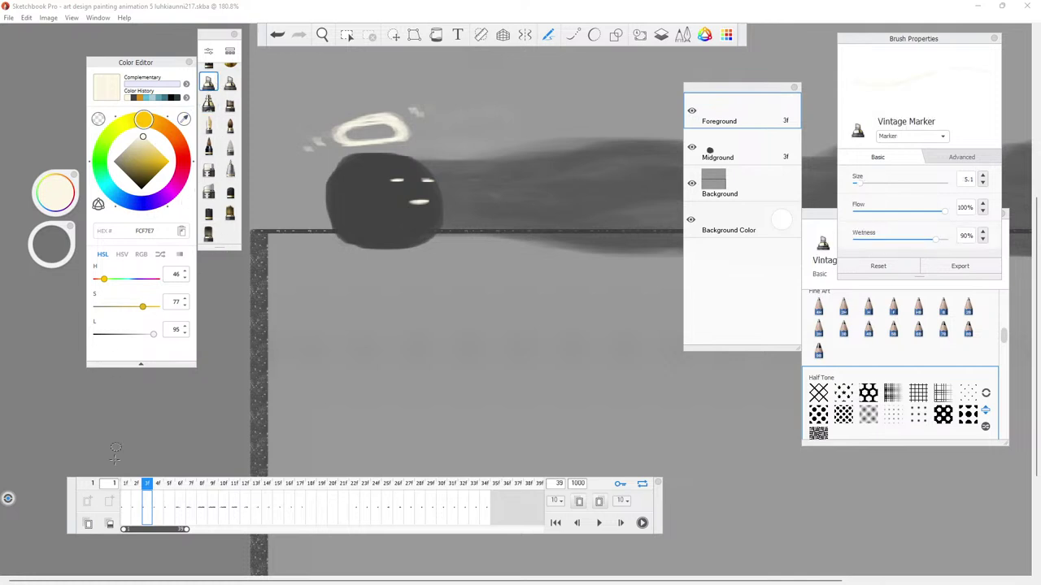
click(160, 504)
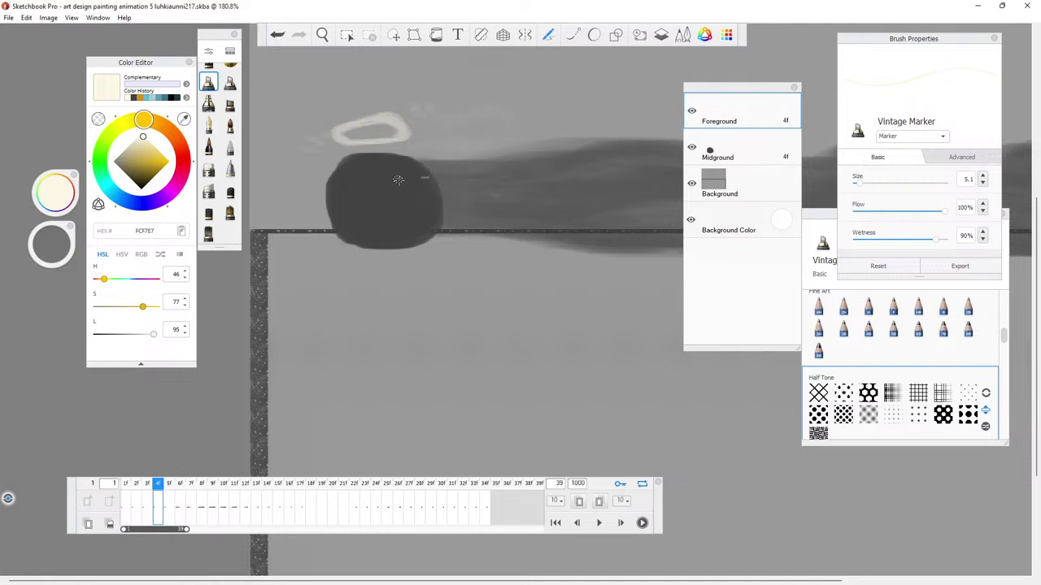
drag(421, 199, 423, 208)
Paint the halo with small dashes on both sides above the ball in frame 4, and duplicate that keyframe.
mouse_move(378, 117)
mouse_down()
mouse_move(406, 135)
mouse_move(387, 146)
mouse_move(404, 142)
mouse_move(345, 143)
mouse_move(343, 132)
mouse_move(367, 125)
mouse_move(348, 123)
mouse_move(397, 114)
mouse_move(379, 115)
mouse_move(405, 124)
mouse_move(375, 134)
mouse_move(384, 120)
mouse_move(394, 140)
mouse_move(354, 145)
mouse_move(412, 136)
mouse_move(404, 143)
mouse_move(379, 117)
mouse_move(334, 132)
mouse_move(329, 149)
mouse_move(341, 133)
mouse_move(299, 143)
mouse_up()
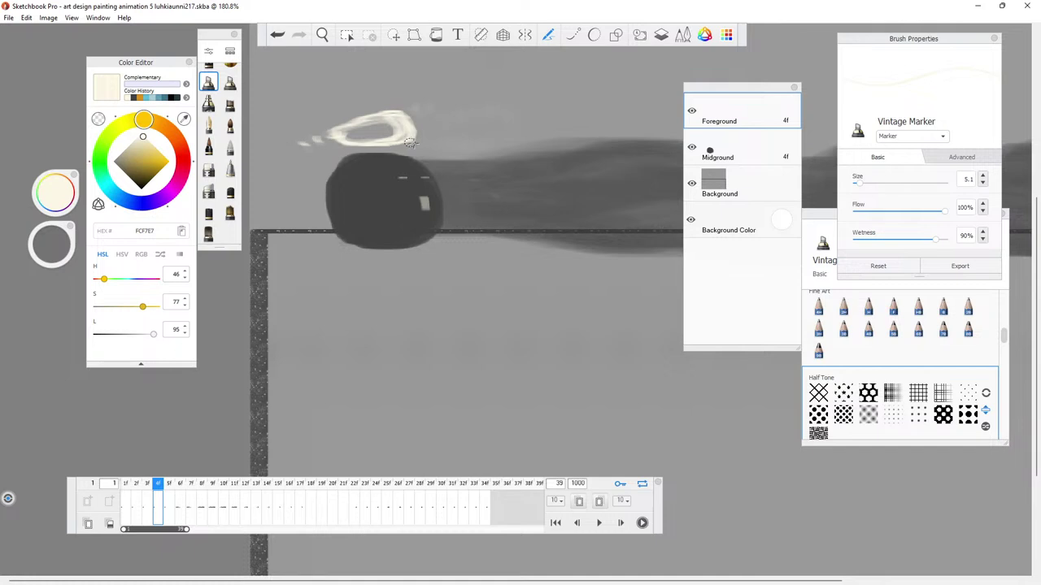
drag(436, 108, 443, 108)
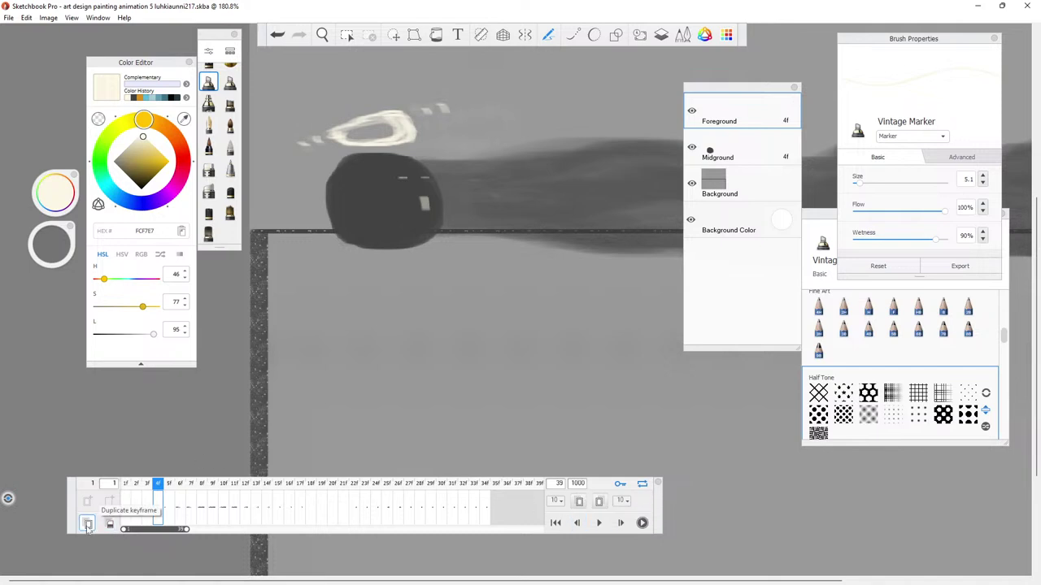
click(87, 524)
Play the animation with the whole canvas in view to check the motion, and go to frame 35.
click(599, 523)
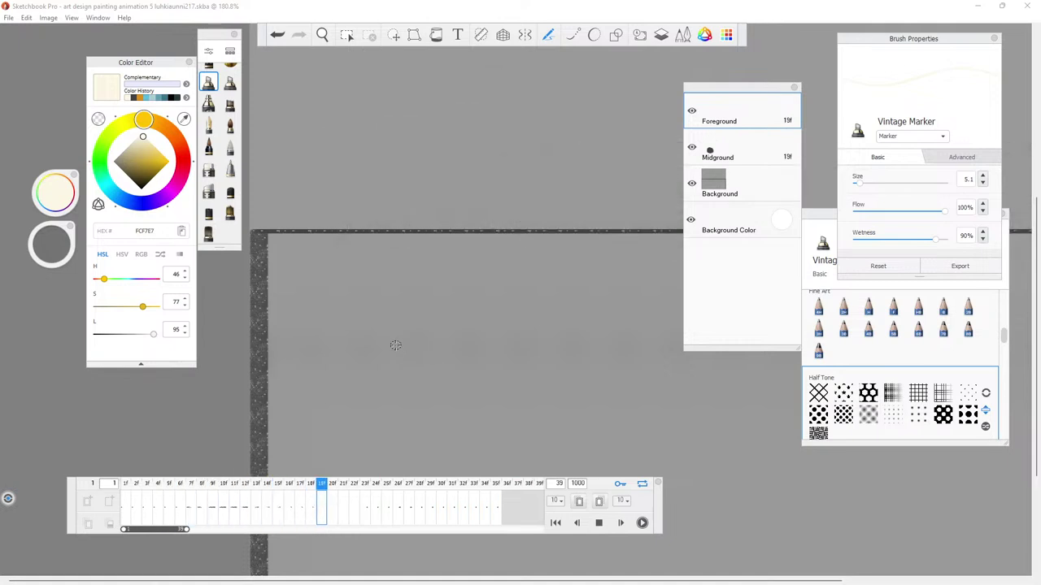
key(space)
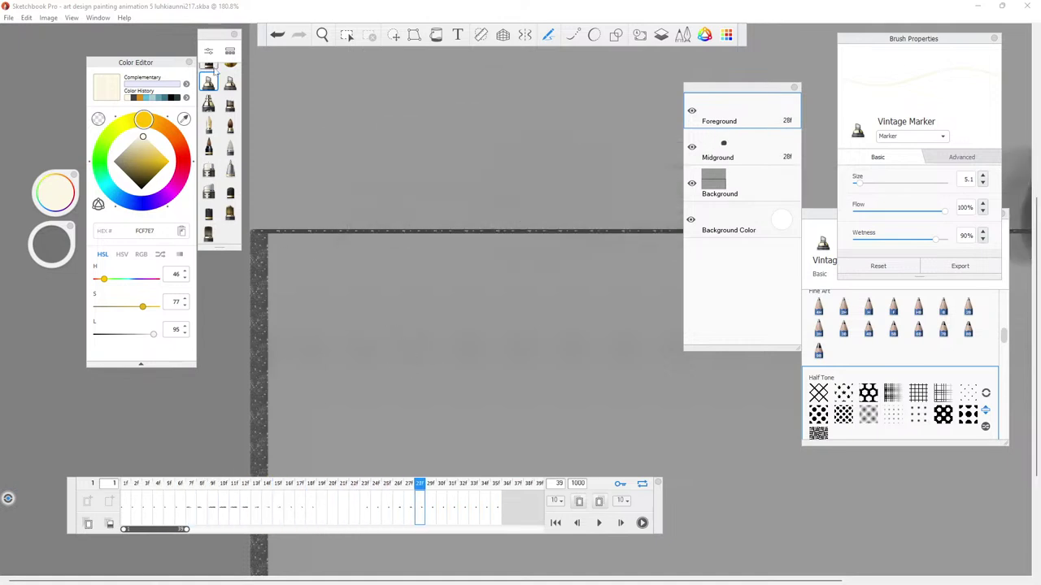
click(322, 35)
drag(362, 128, 328, 216)
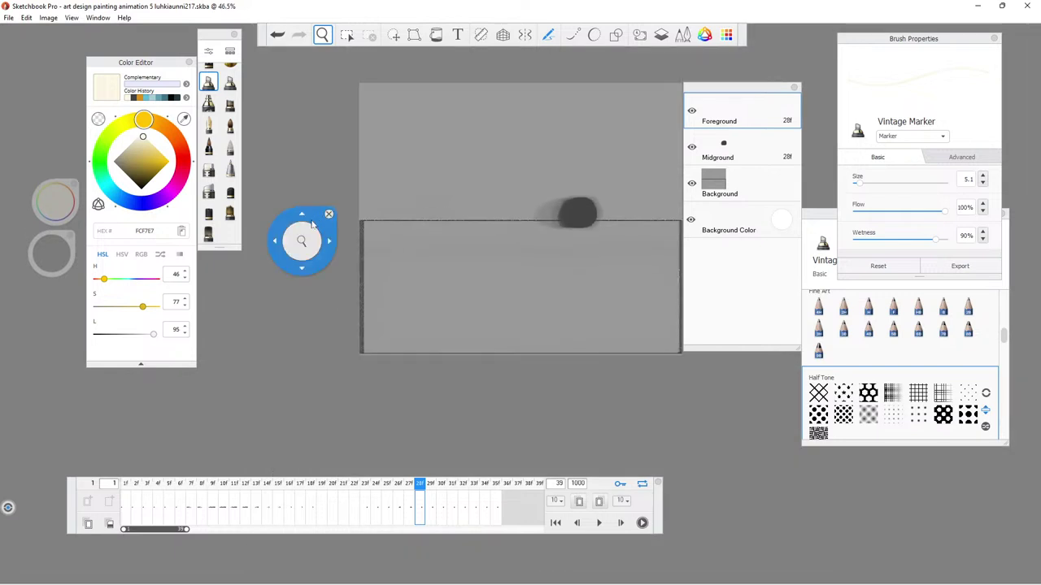
drag(295, 246, 829, 276)
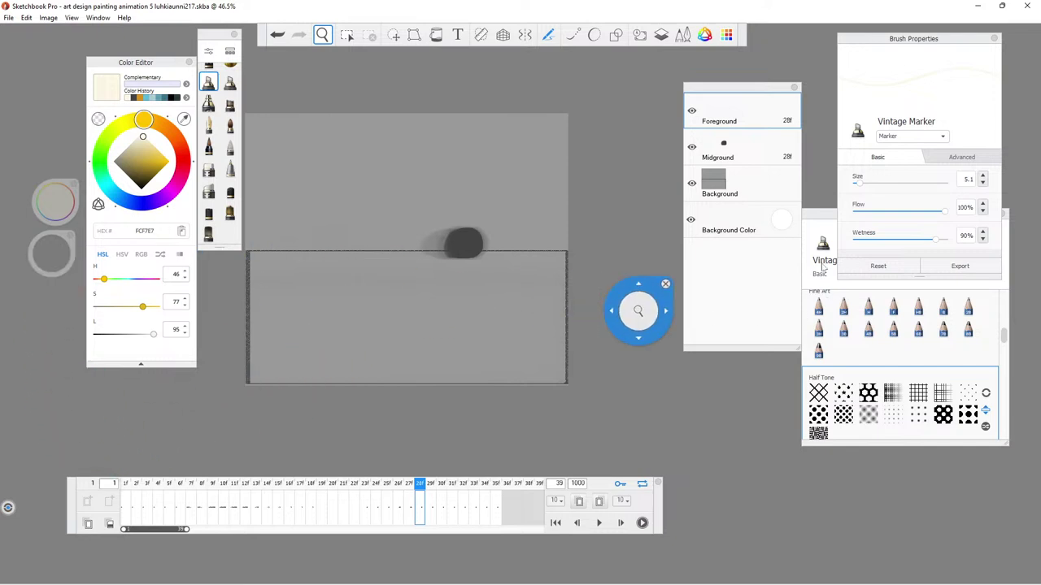
drag(690, 269, 844, 516)
click(598, 524)
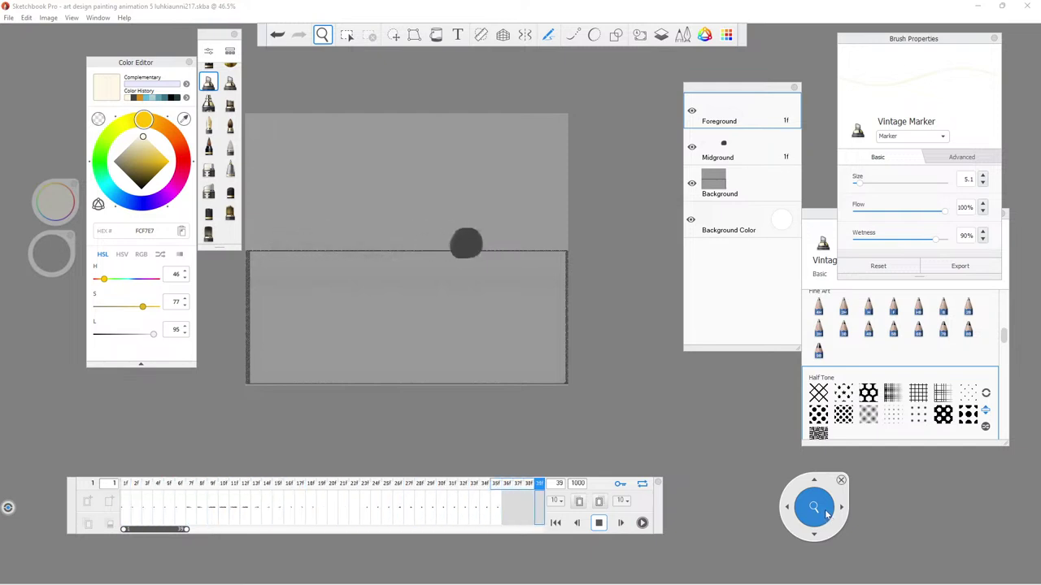
drag(803, 506, 601, 529)
click(599, 524)
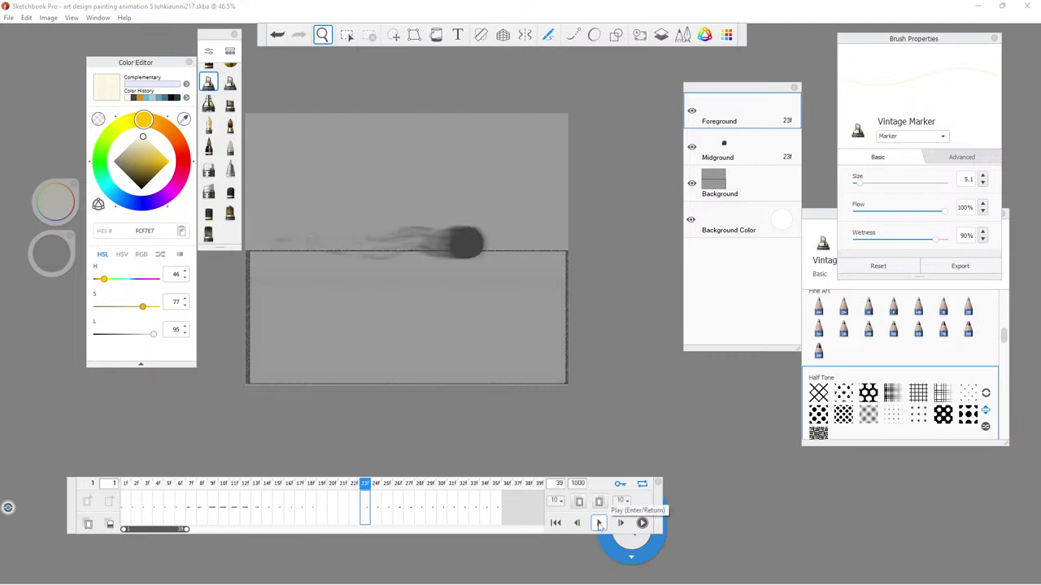
click(493, 517)
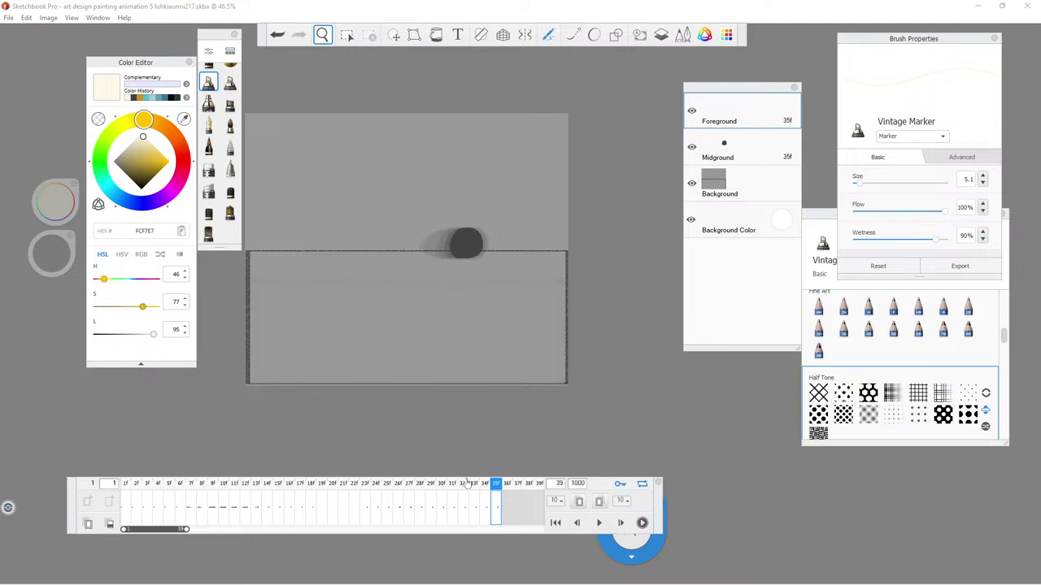
Draw two thin eyes, a small open mouth and a looping oval halo on the ball in frame 35, and play the animation.
key(space)
drag(465, 160, 472, 499)
click(474, 508)
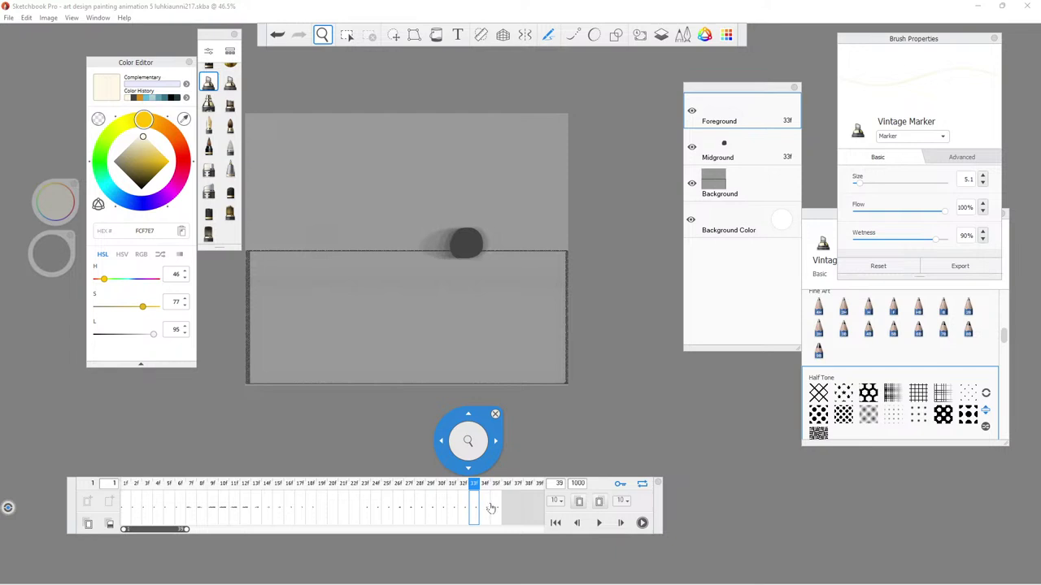
click(496, 508)
drag(444, 415, 328, 125)
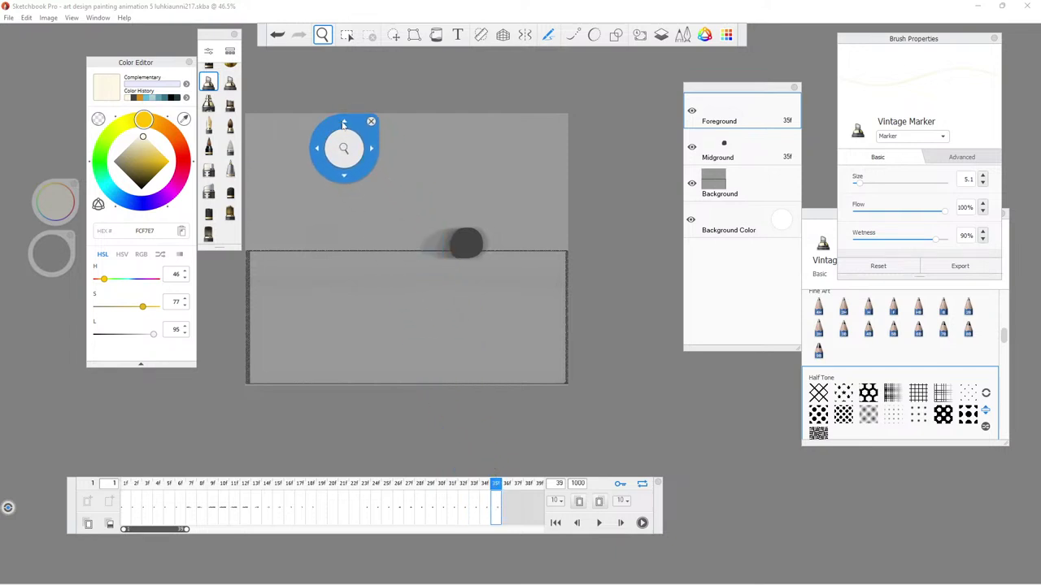
drag(350, 177, 381, 225)
mouse_move(456, 235)
mouse_down()
mouse_move(453, 249)
mouse_move(386, 229)
mouse_move(347, 157)
mouse_move(277, 183)
mouse_move(195, 182)
mouse_move(225, 169)
mouse_move(248, 93)
mouse_up()
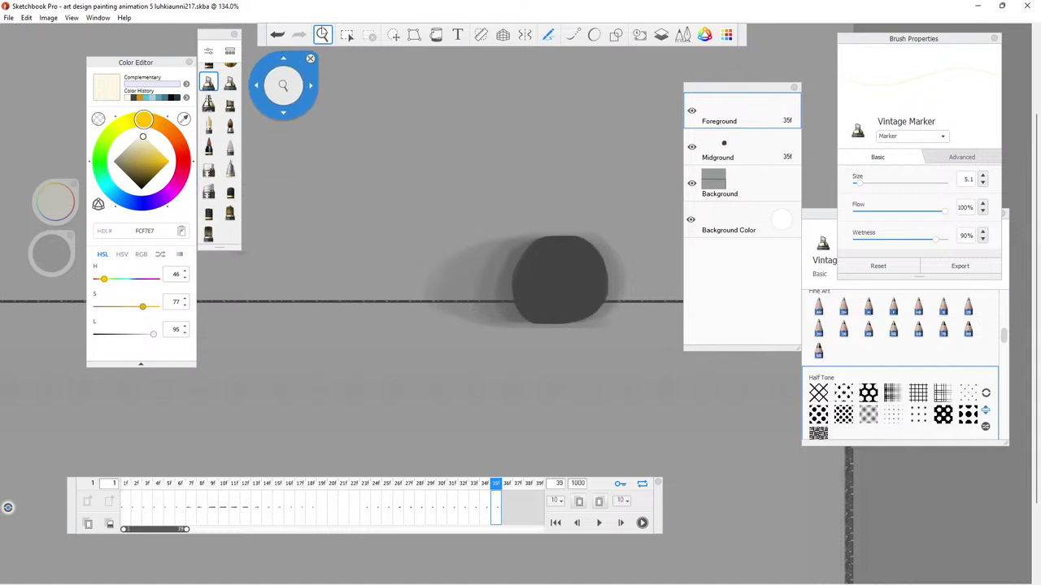
click(321, 35)
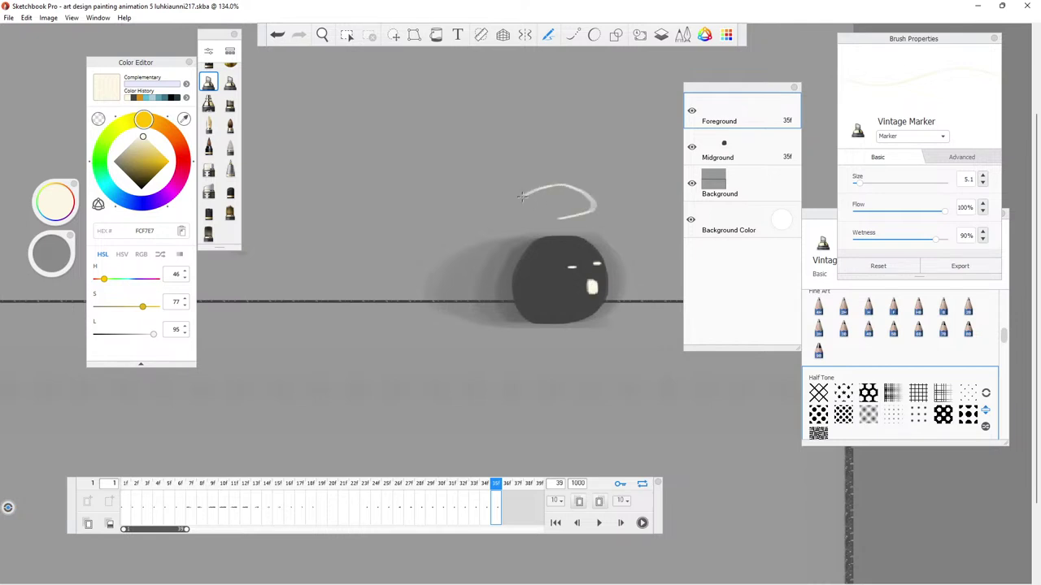
mouse_move(561, 187)
mouse_down()
mouse_move(587, 197)
mouse_move(574, 219)
mouse_move(522, 213)
mouse_move(558, 191)
mouse_move(574, 220)
mouse_move(518, 204)
mouse_move(578, 197)
mouse_move(525, 218)
mouse_move(561, 187)
mouse_move(552, 215)
mouse_move(524, 192)
mouse_move(586, 210)
mouse_move(524, 208)
mouse_move(584, 208)
mouse_up()
mouse_move(522, 196)
mouse_down()
mouse_move(513, 205)
mouse_move(539, 222)
mouse_up()
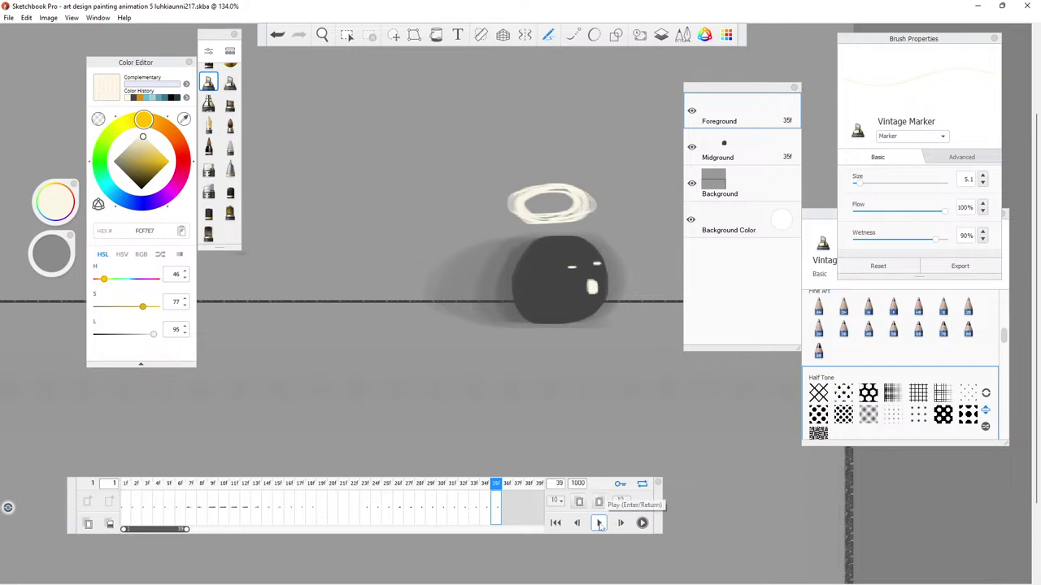
click(598, 522)
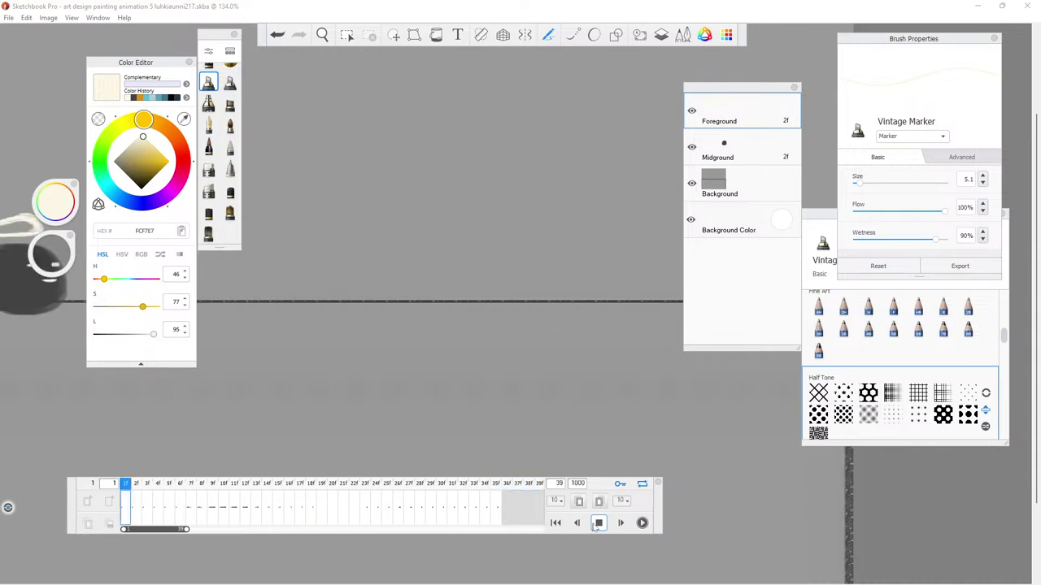
click(598, 523)
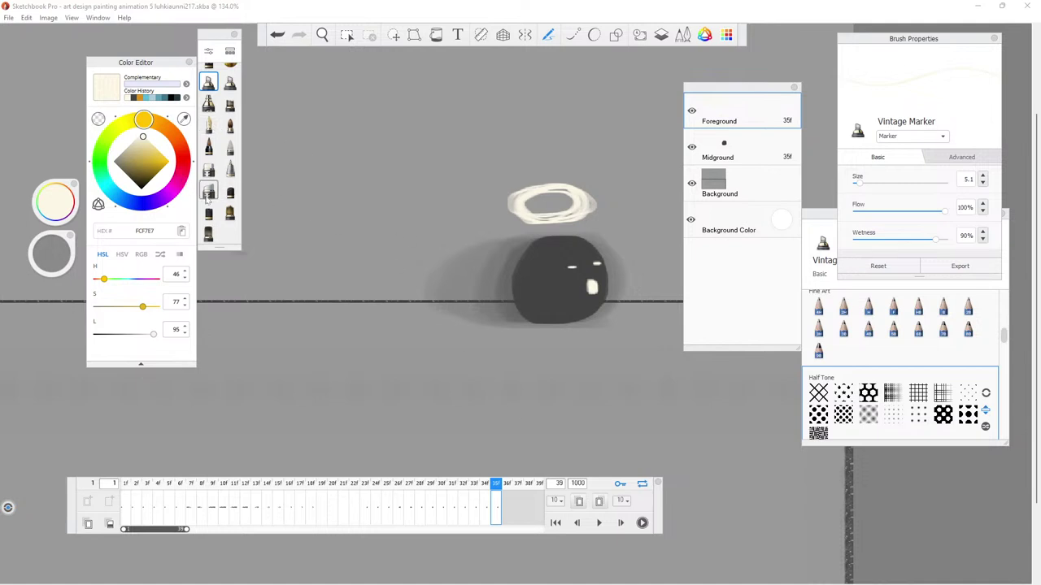
Draw two thin eyes, a small mouth and a halo with short dashes on both sides for the ball in frame 34.
click(322, 34)
drag(477, 203, 480, 206)
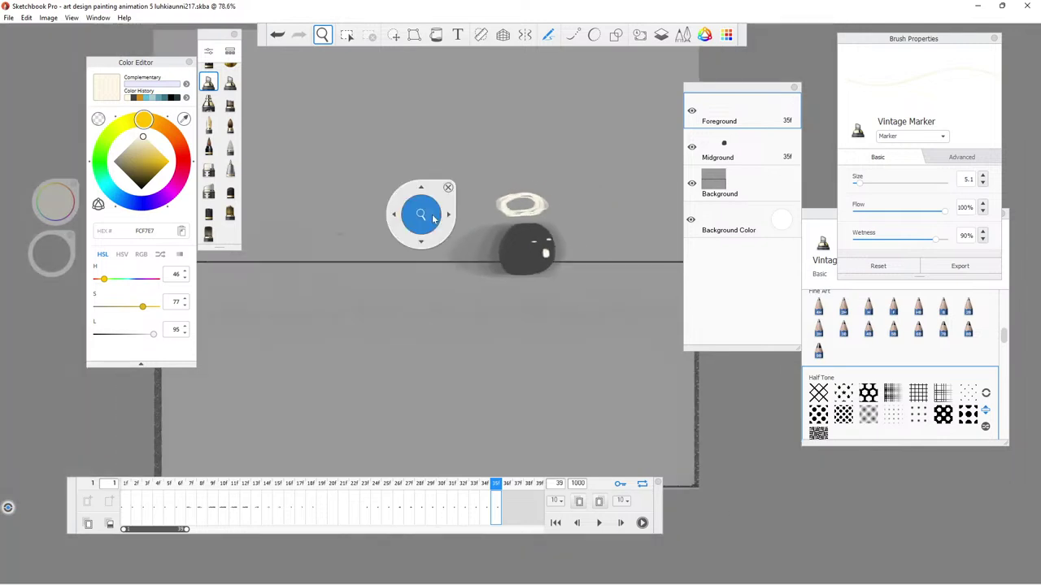
drag(398, 186, 329, 45)
click(538, 446)
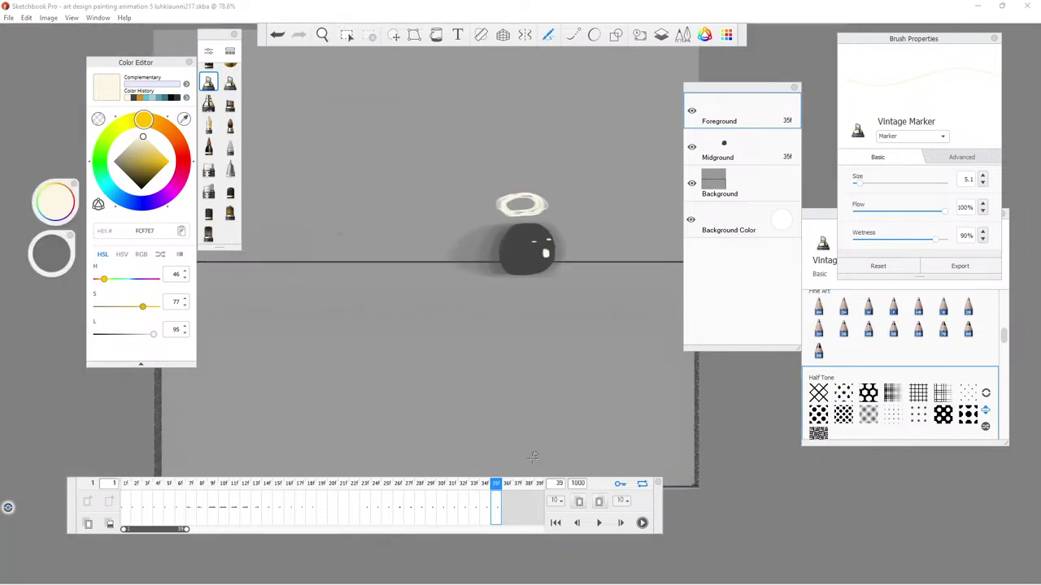
click(484, 514)
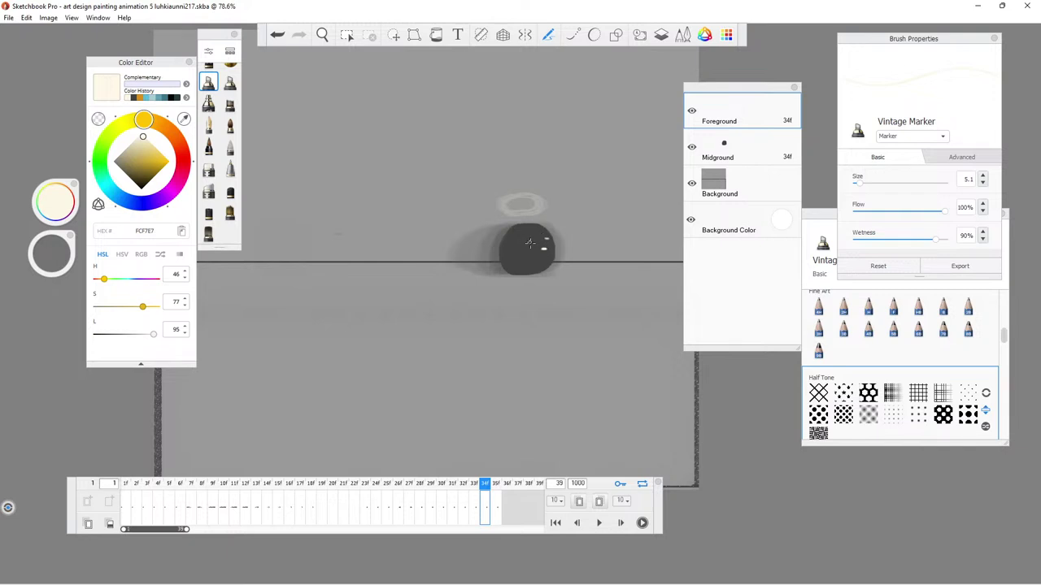
click(533, 240)
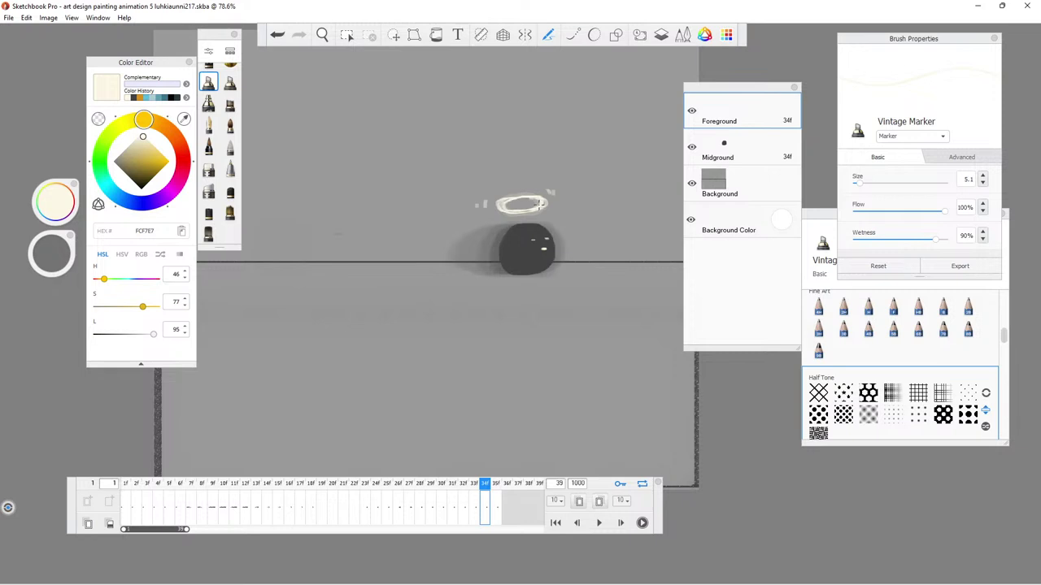
drag(537, 203, 532, 203)
Play the animation with the interface hidden to check the new faces and halos, and stop playback.
click(598, 523)
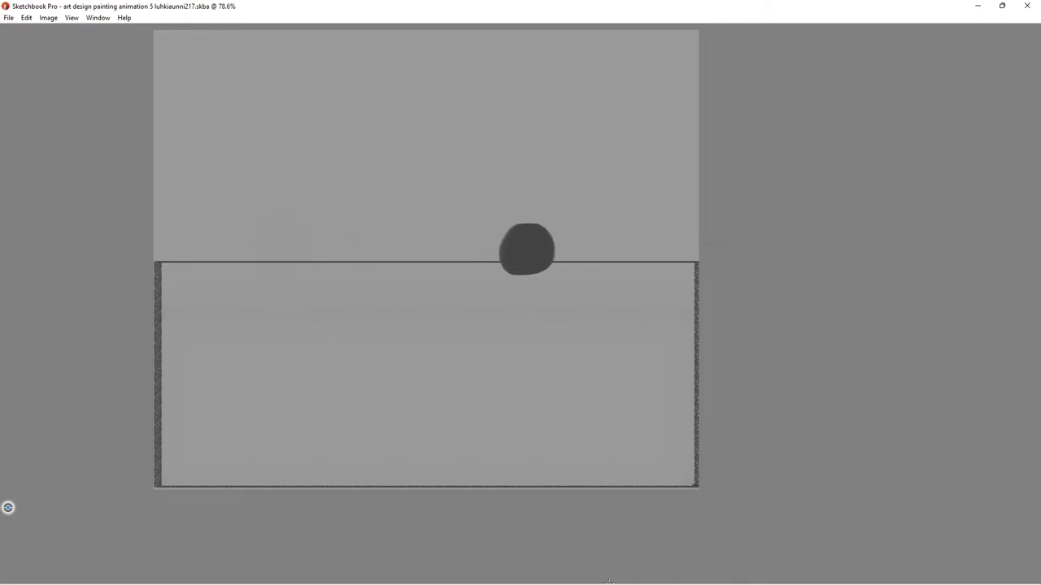
key(Tab)
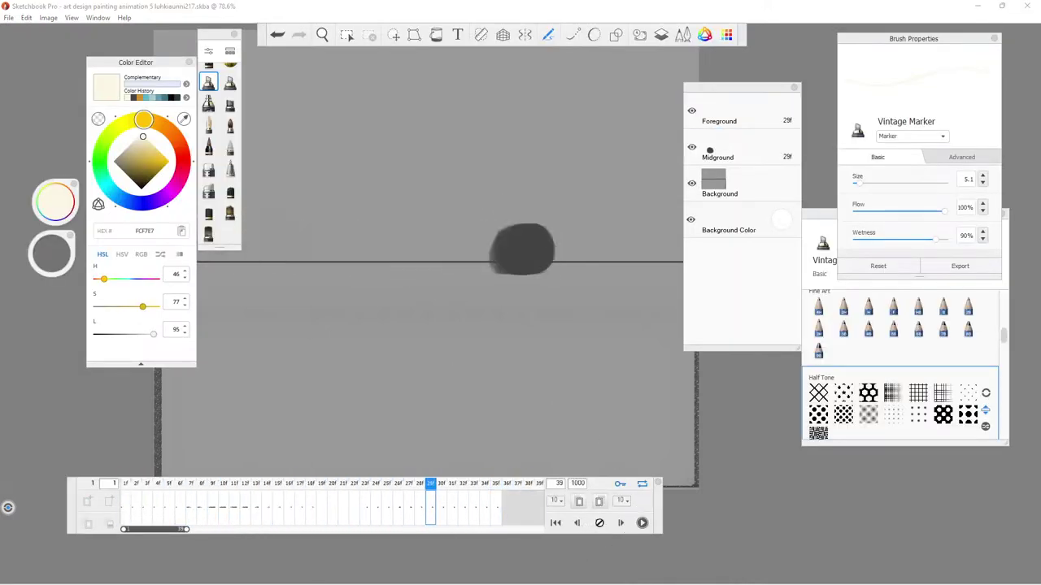
click(600, 523)
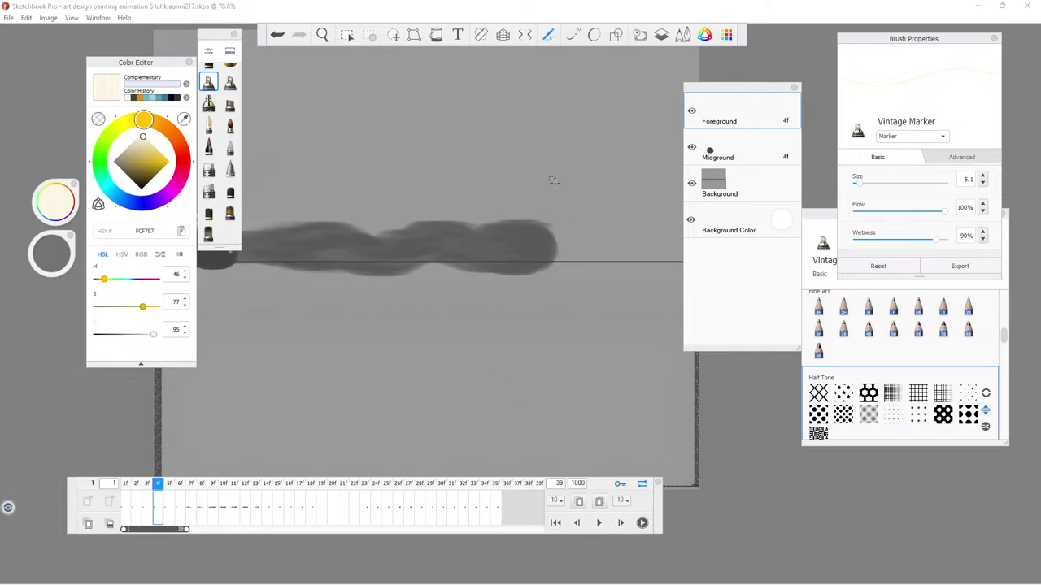
Duplicate the frame 35 keyframe and erase the ball's mouth in frame 36 with the Cashmere Eraser.
click(495, 505)
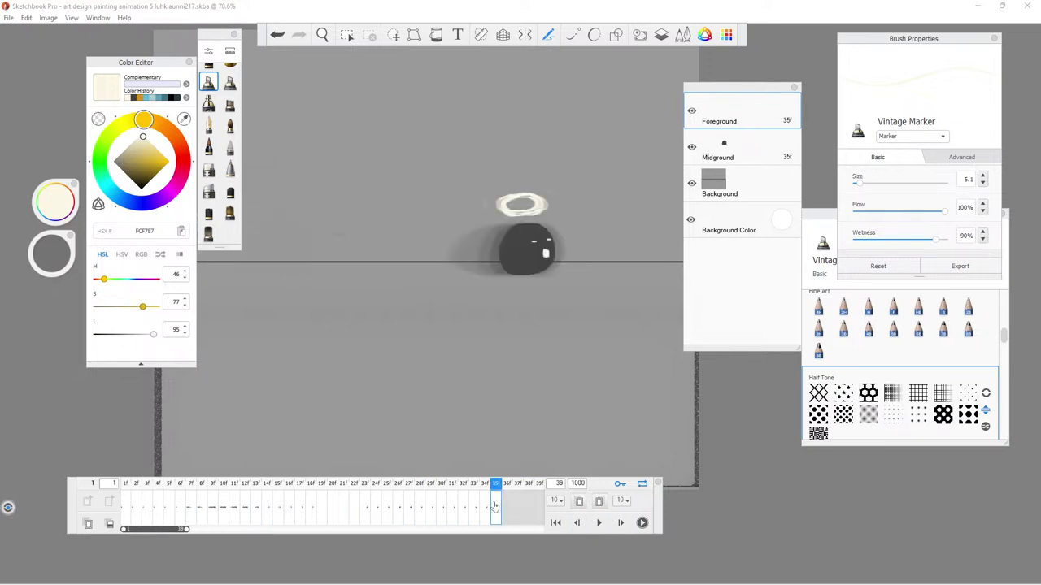
click(88, 524)
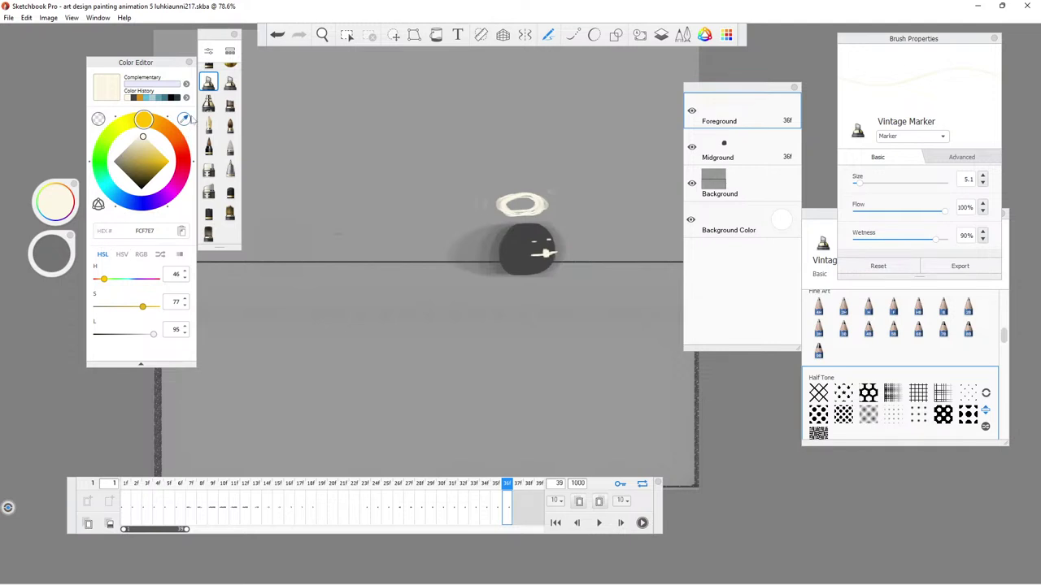
click(208, 169)
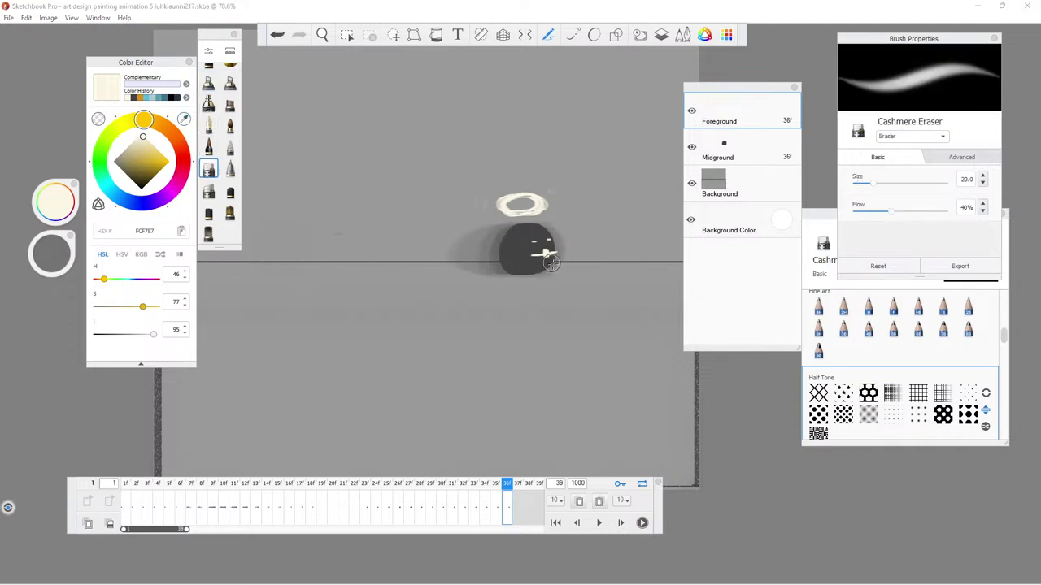
drag(544, 254, 542, 255)
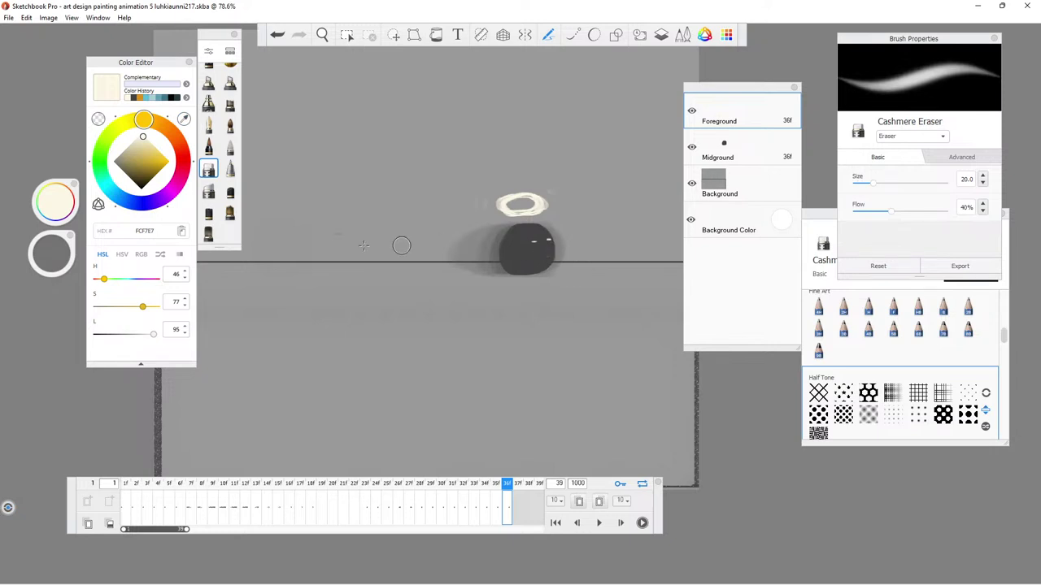
Draw a wide open grin on the ball in frame 36 with the Vintage Marker, and duplicate that keyframe.
click(208, 86)
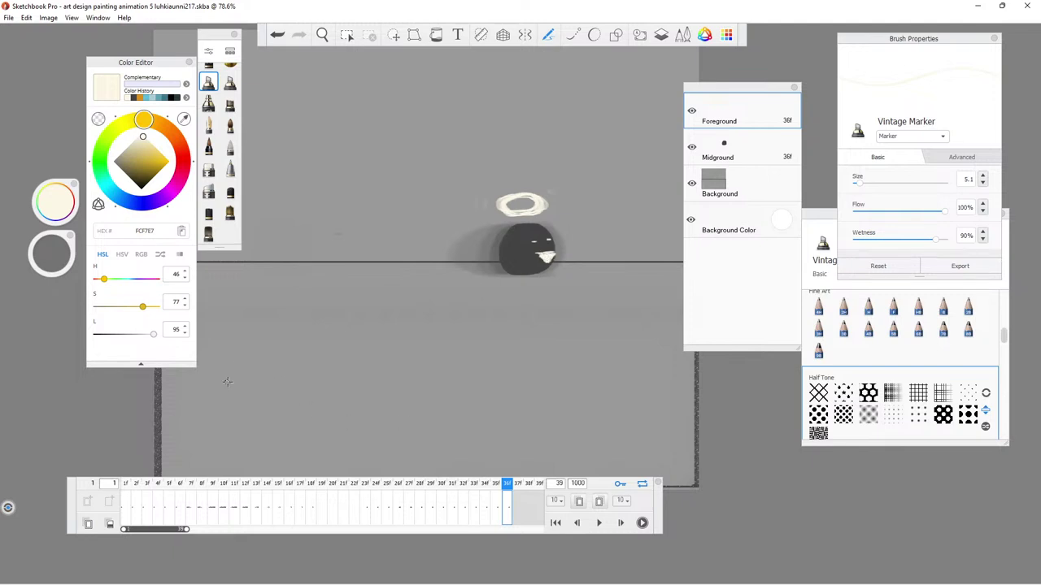
click(88, 524)
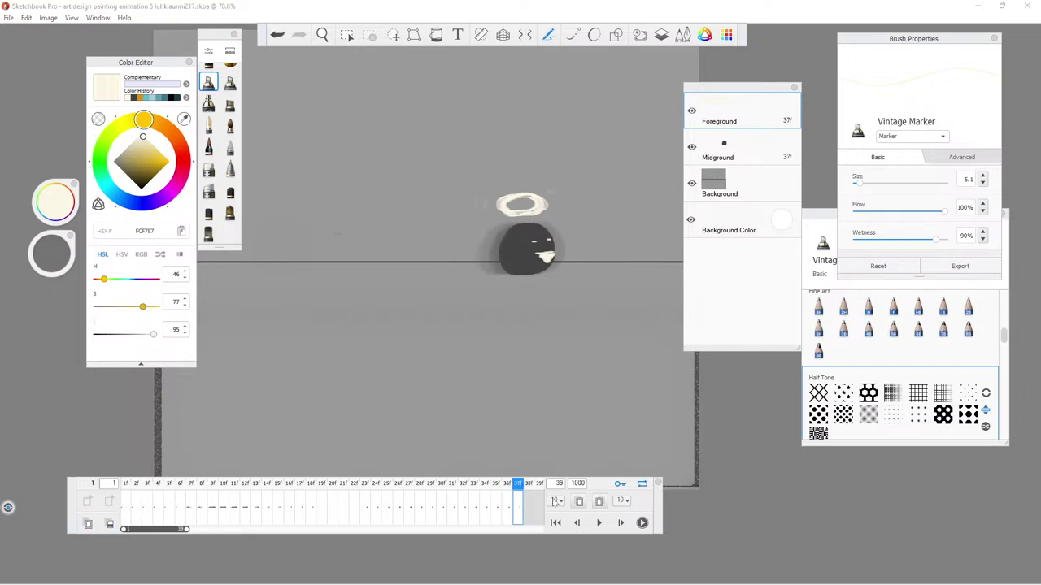
Play the animation with the interface hidden to check the change of mouth near the end, and stop playback.
click(598, 523)
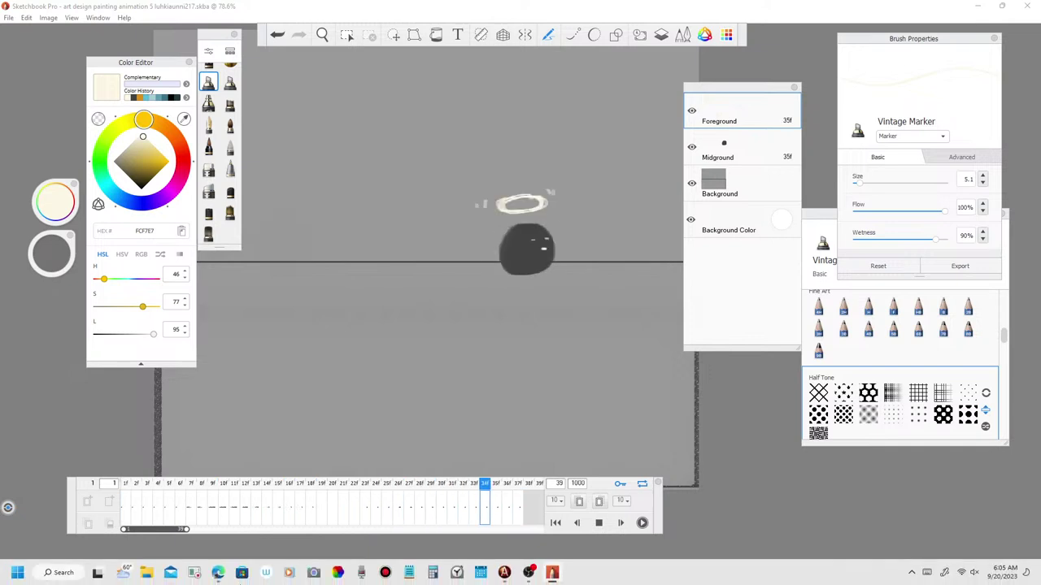
key(Tab)
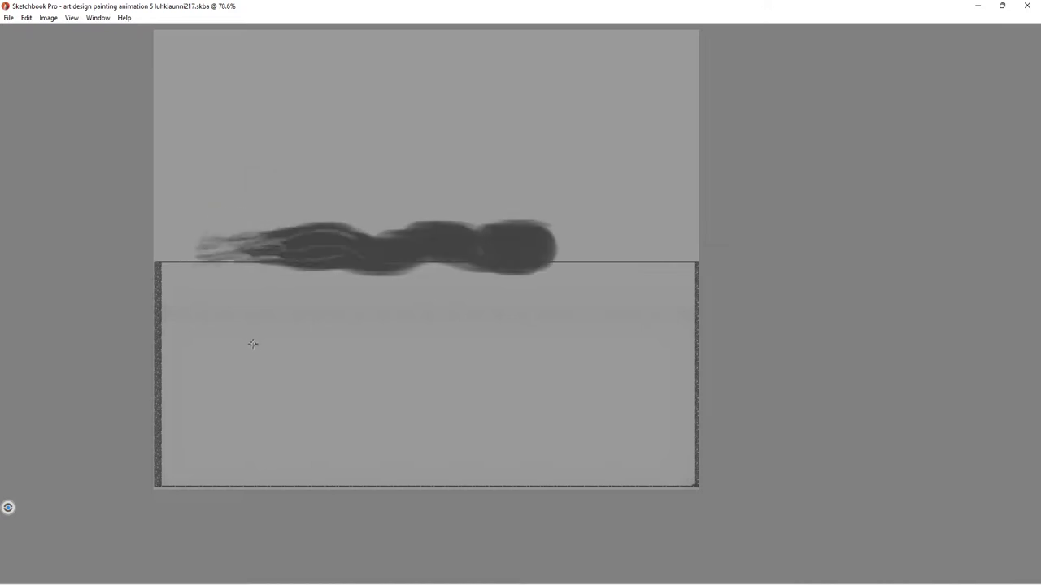
key(Tab)
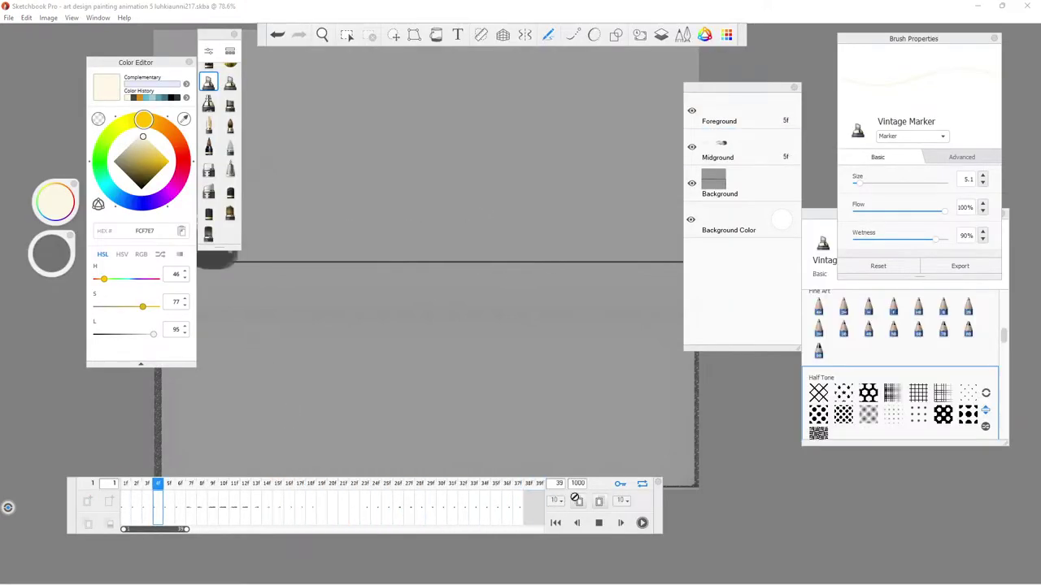
click(599, 523)
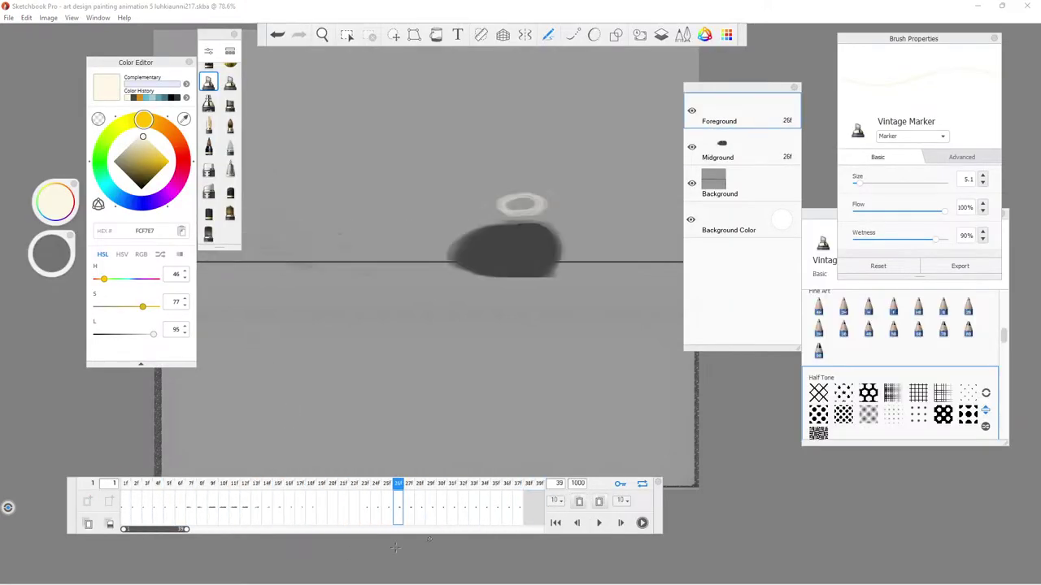
Compare the position of the face and halo on the dark streak across frames 7 to 12.
click(256, 517)
click(225, 511)
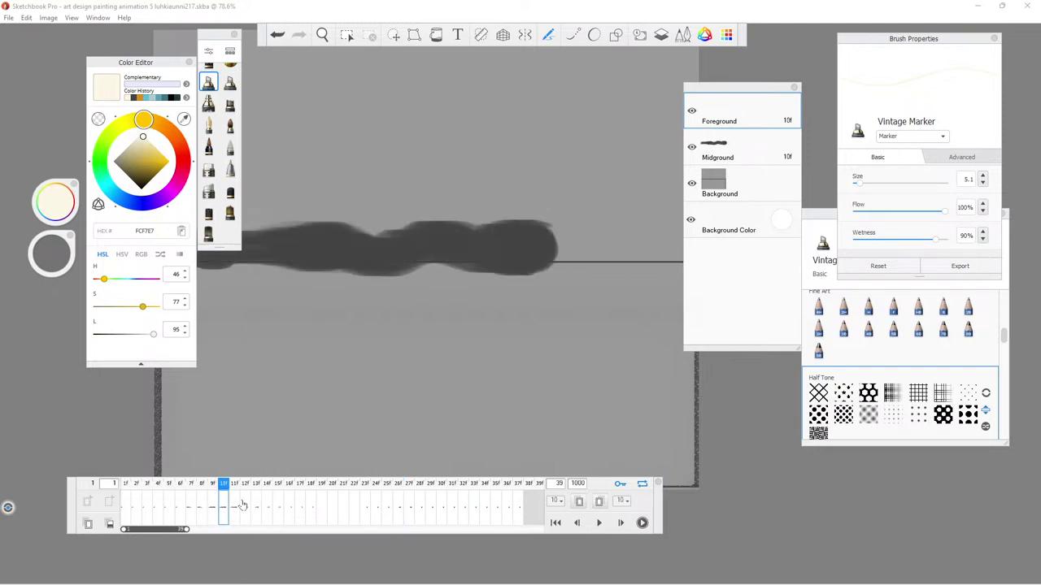
click(210, 513)
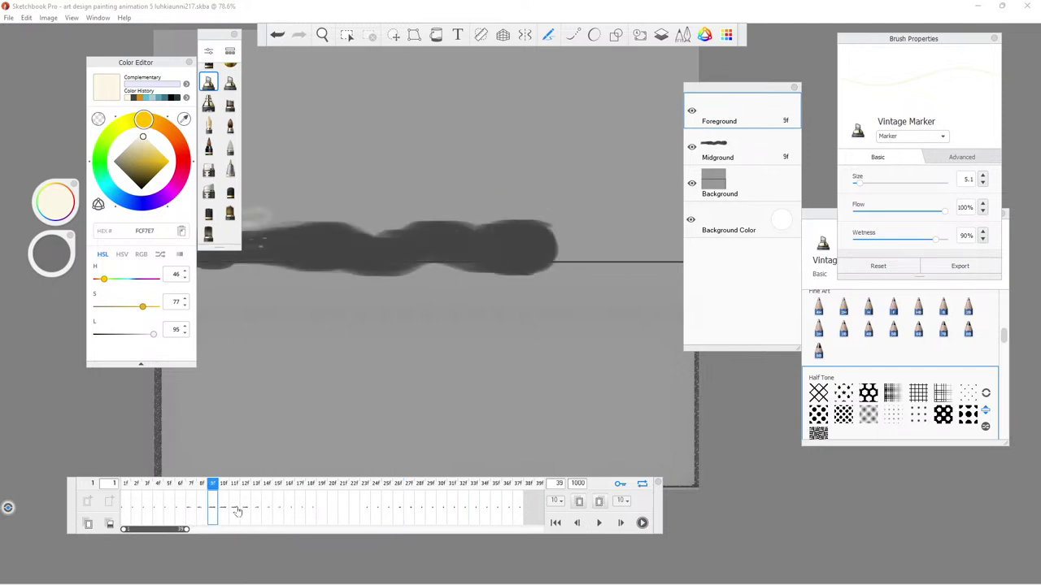
click(243, 514)
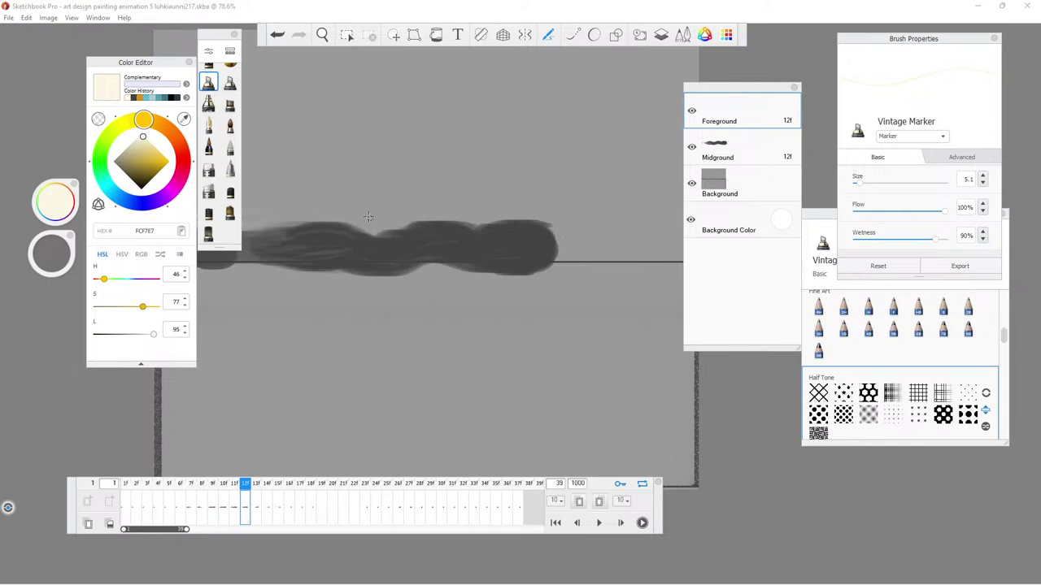
click(224, 507)
click(212, 511)
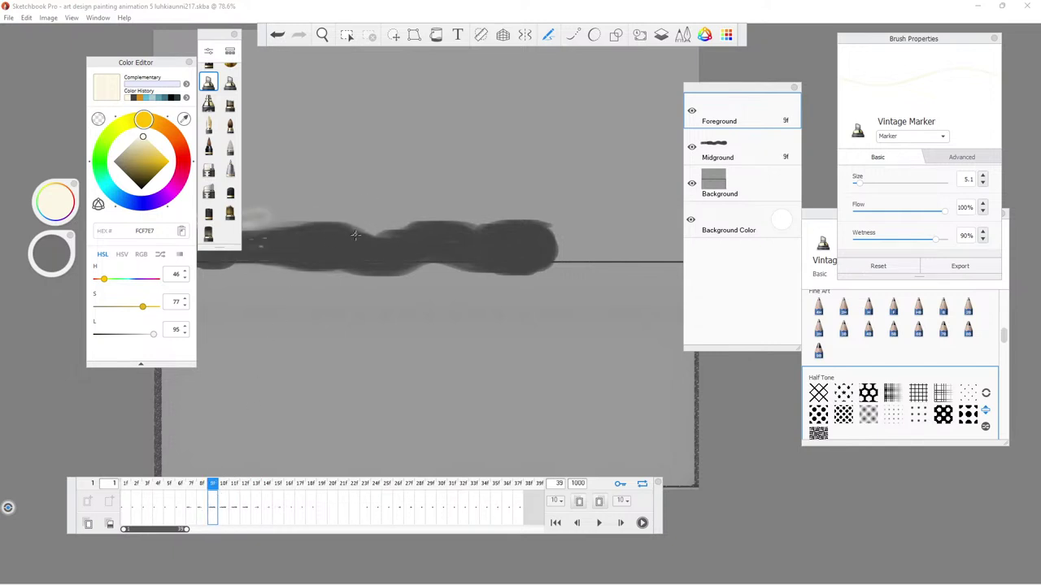
click(223, 511)
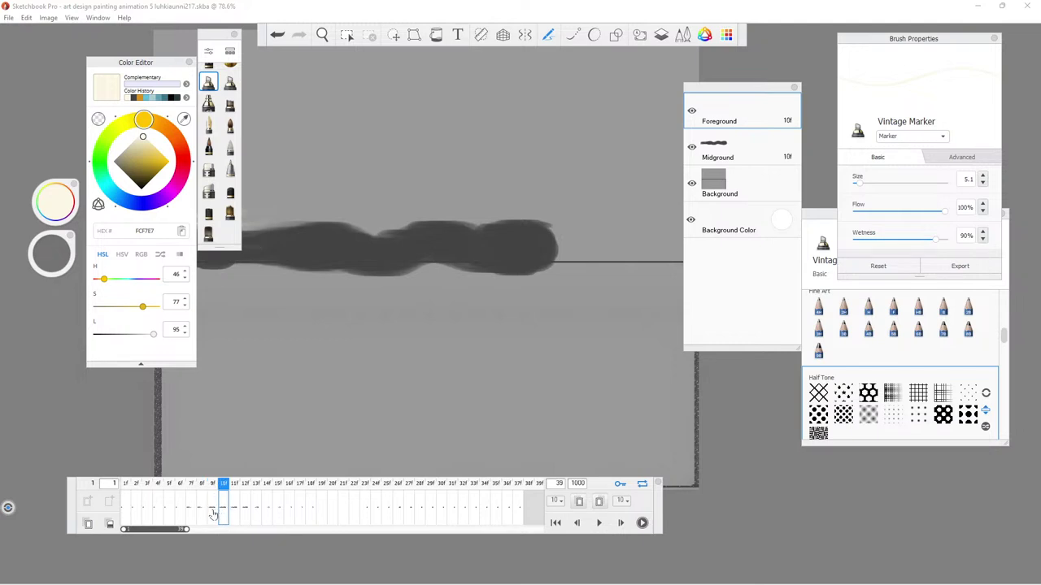
click(202, 510)
click(191, 513)
click(218, 515)
click(210, 511)
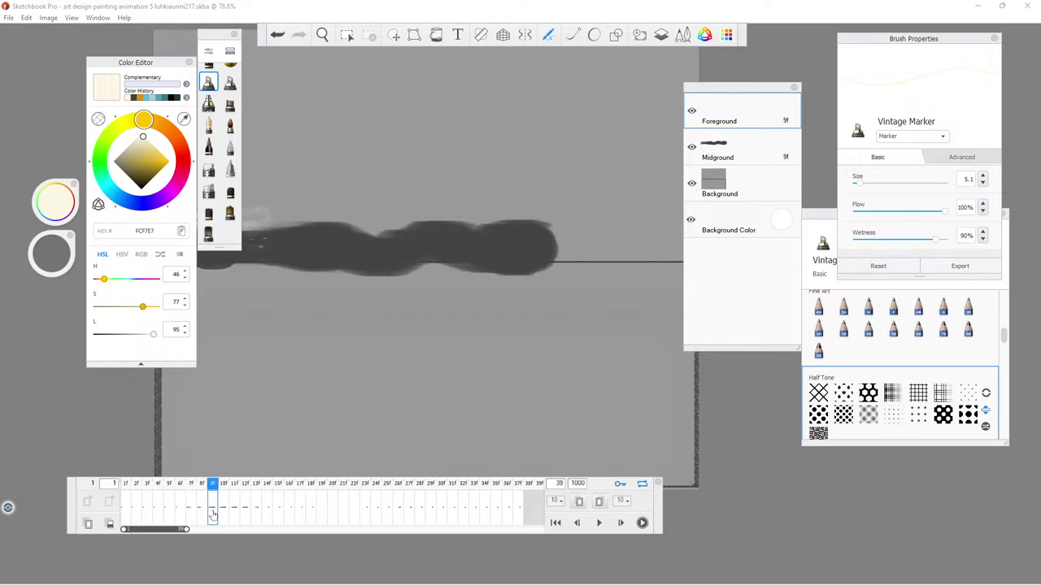
Draw two thin eyes, a mouth and a thin open halo partway along the streak in frame 10, and duplicate that keyframe.
click(225, 512)
click(349, 240)
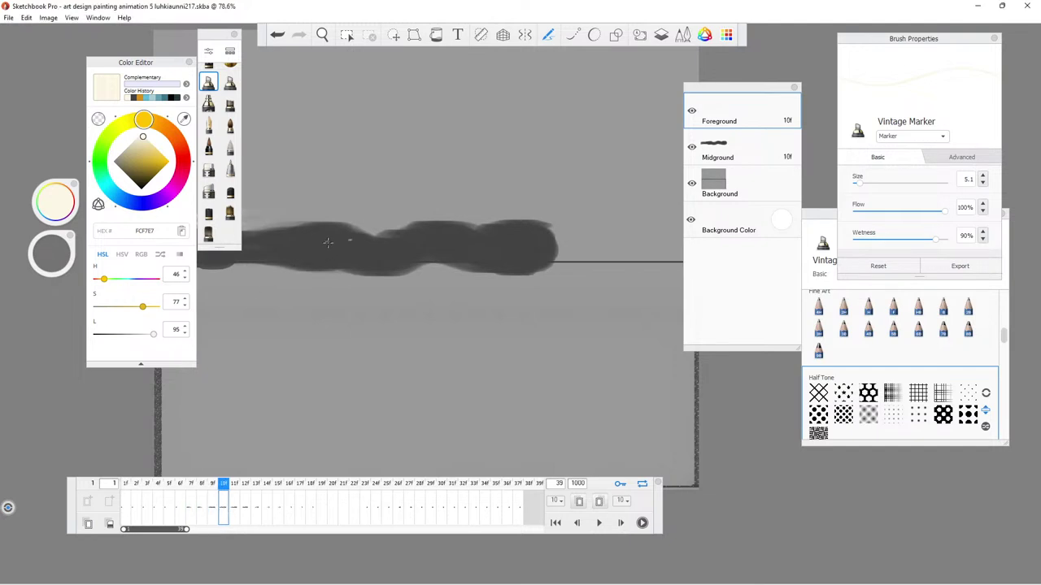
click(324, 242)
click(87, 522)
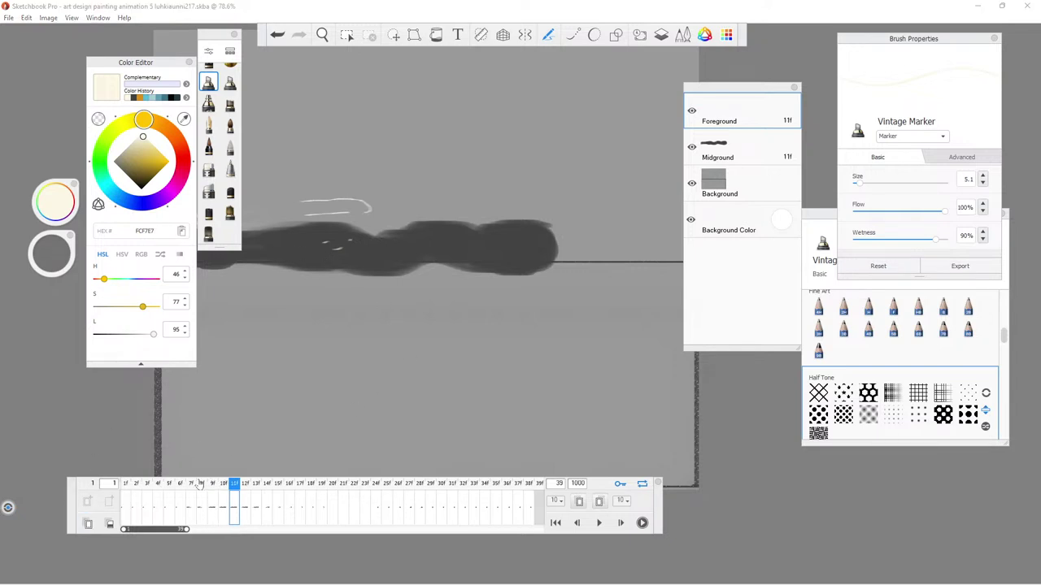
Play the animation with the interface hidden to review the face moving along the streak.
click(598, 523)
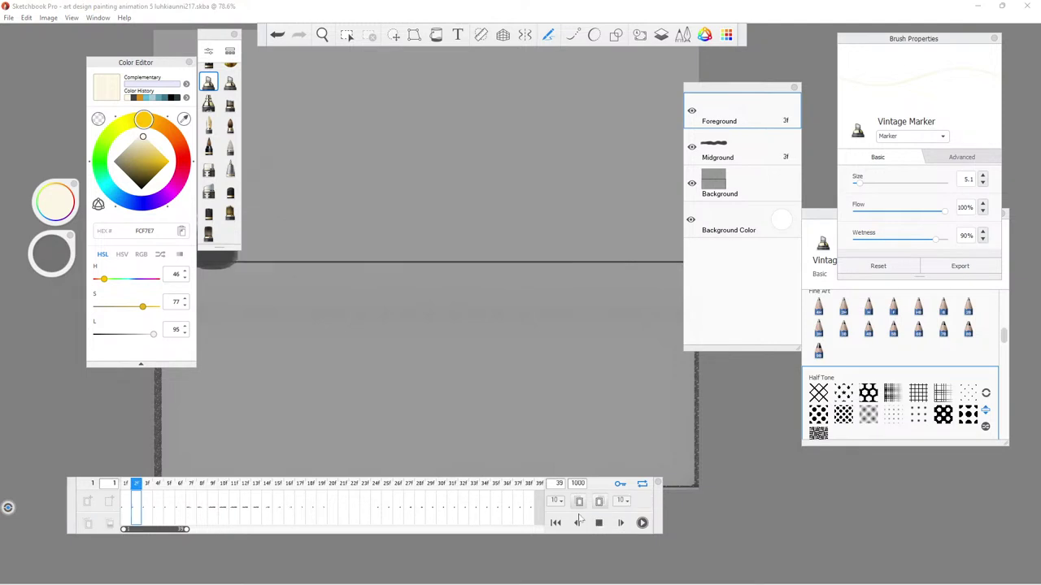
key(Tab)
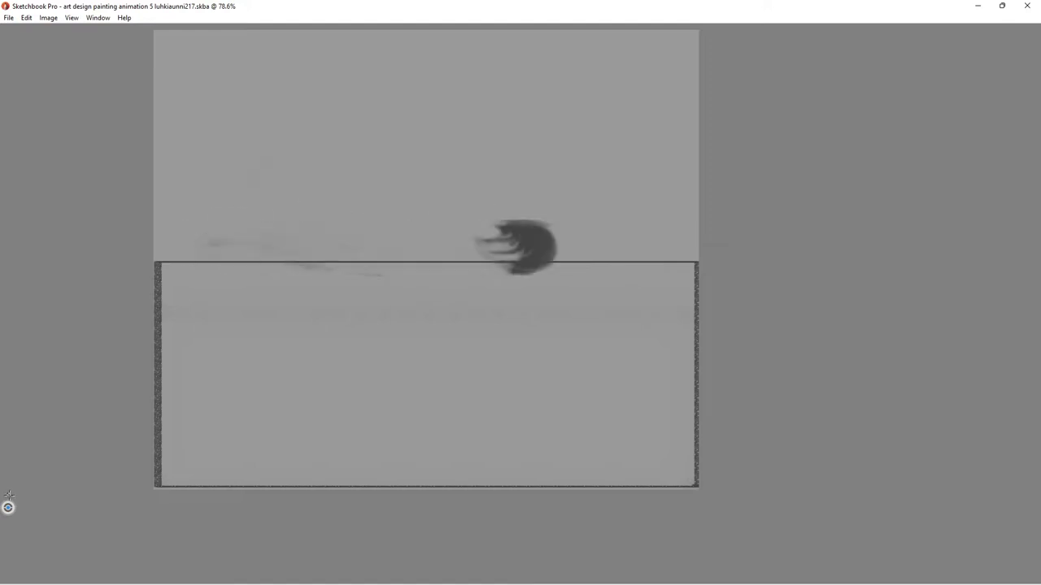
key(Tab)
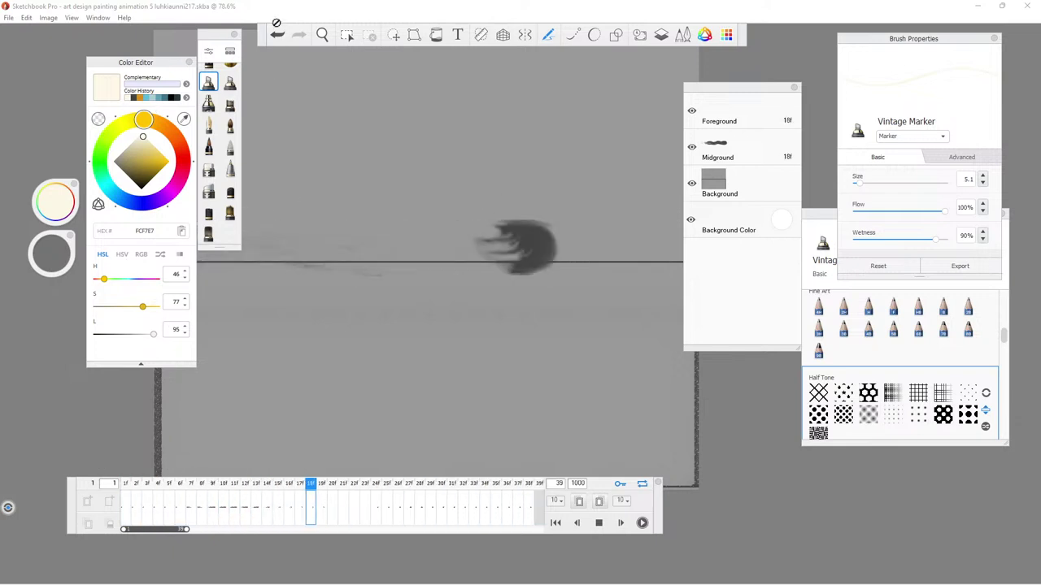
Zoom the canvas out to 68.9% and reposition it so the whole scene is in view.
click(323, 35)
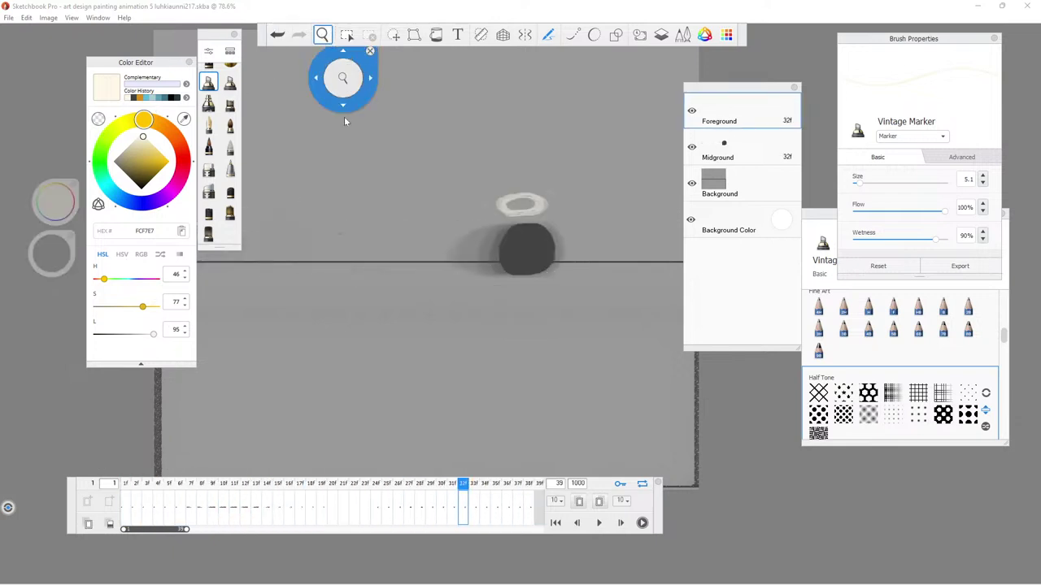
mouse_move(340, 169)
mouse_down()
mouse_move(422, 168)
mouse_move(402, 192)
mouse_up()
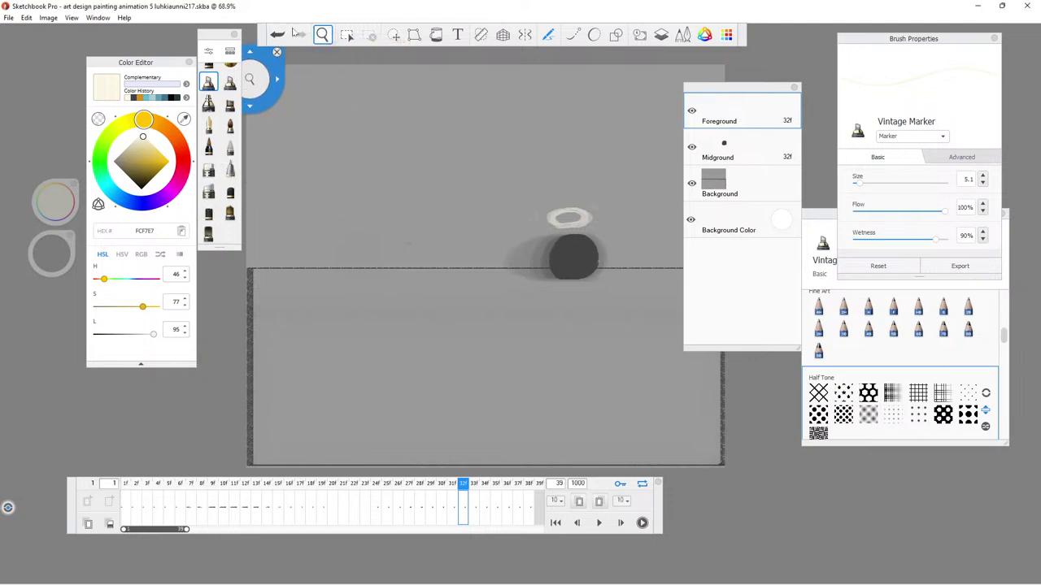
click(322, 37)
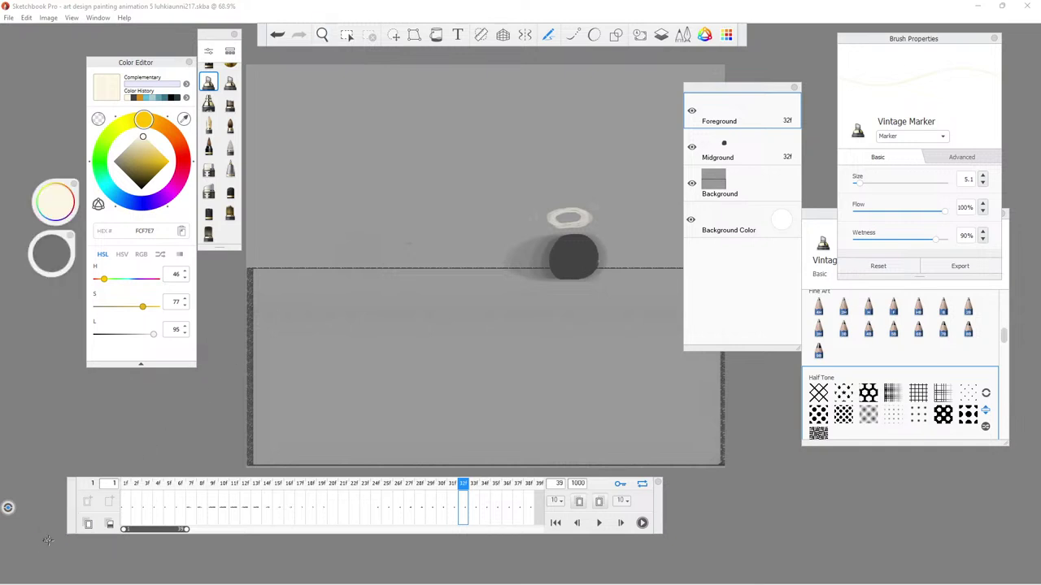
click(420, 504)
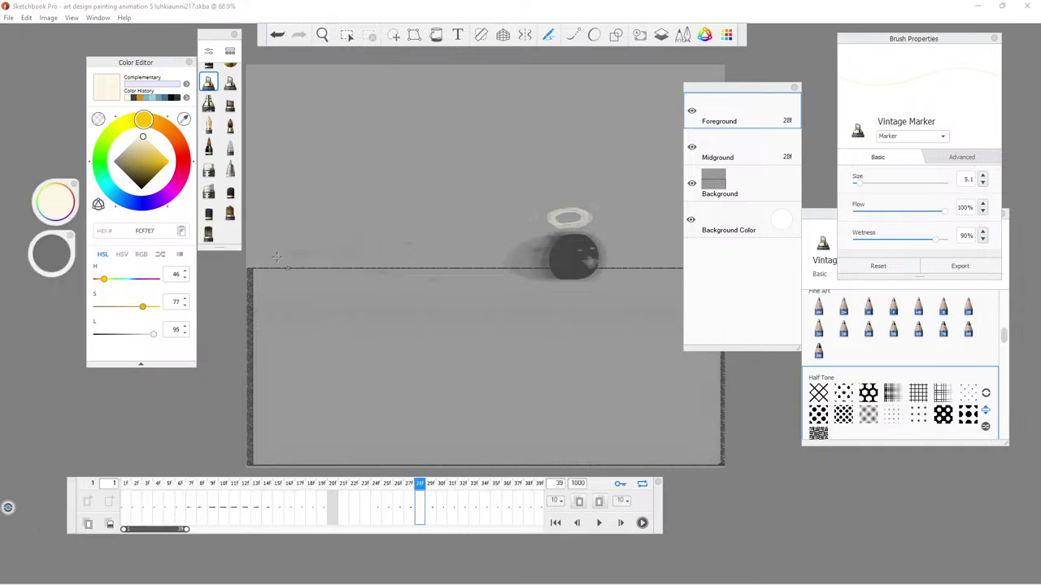
click(29, 20)
click(33, 39)
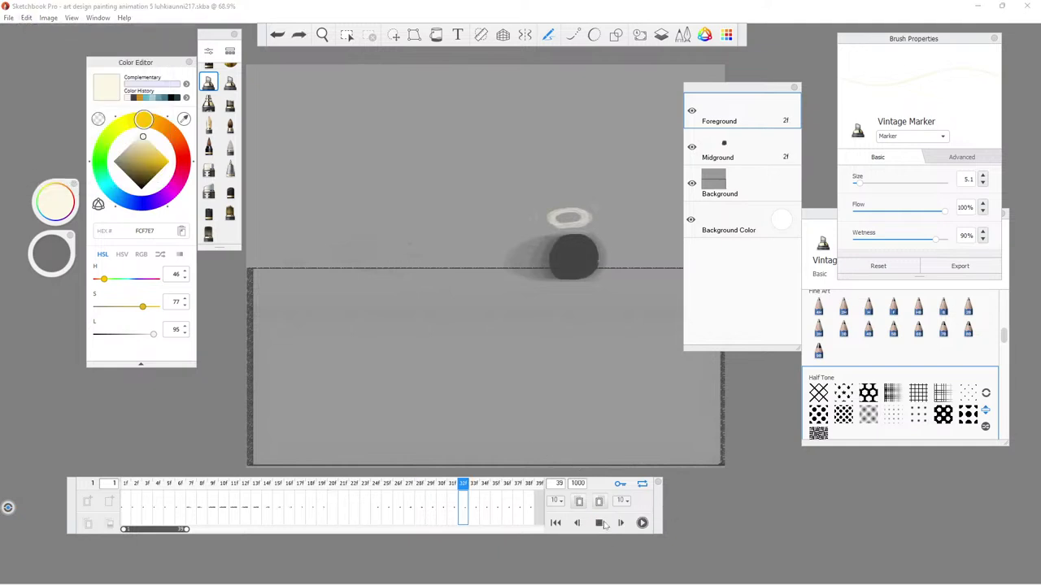
Play the whole animation in the zoomed-out view with the interface hidden, and stop playback.
click(598, 523)
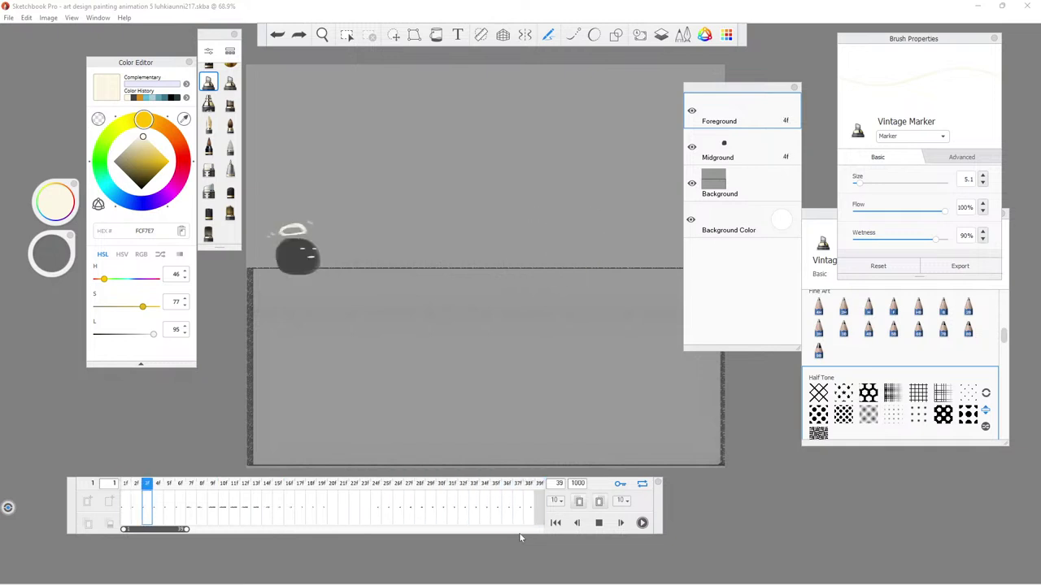
key(Tab)
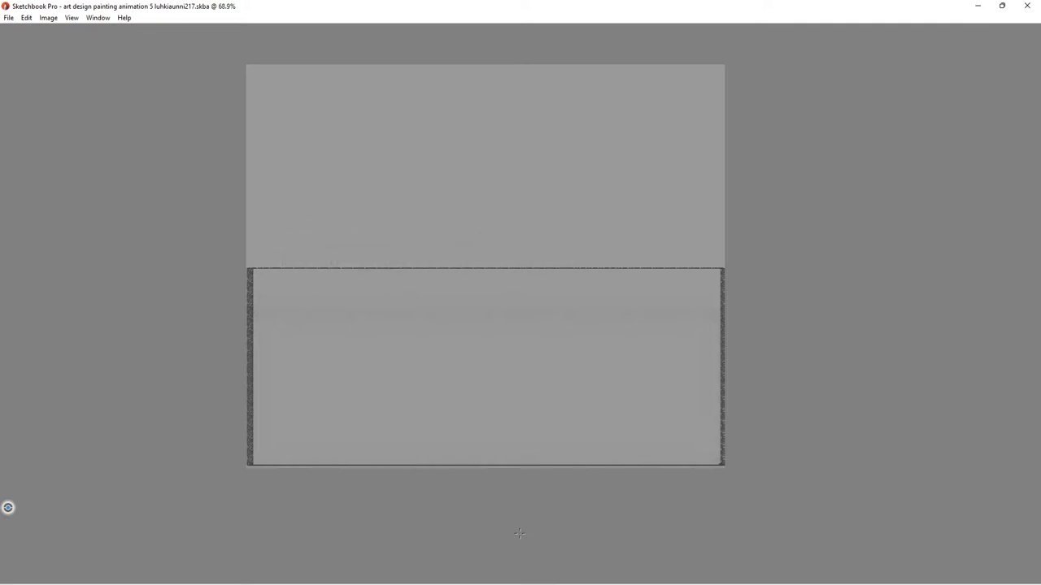
key(Tab)
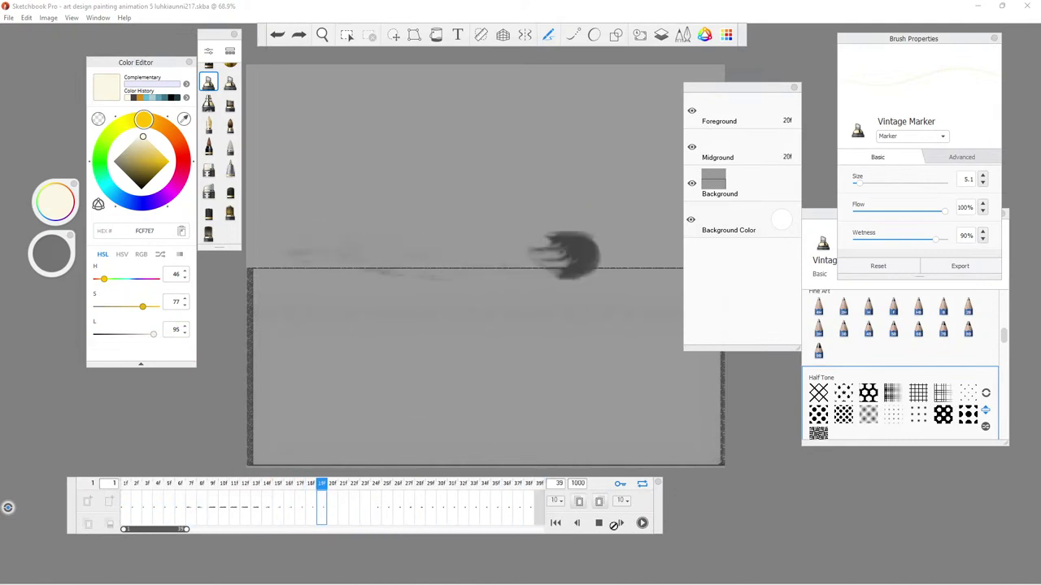
click(599, 523)
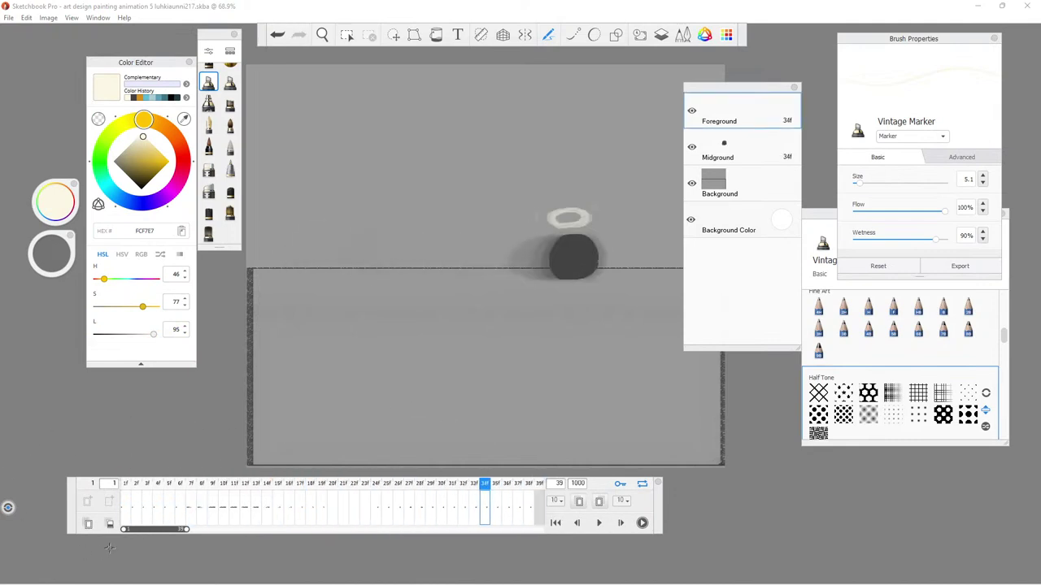
Duplicate the keyframe in frame 1, play the animation to check the longer opening, and return to the first frame.
click(128, 512)
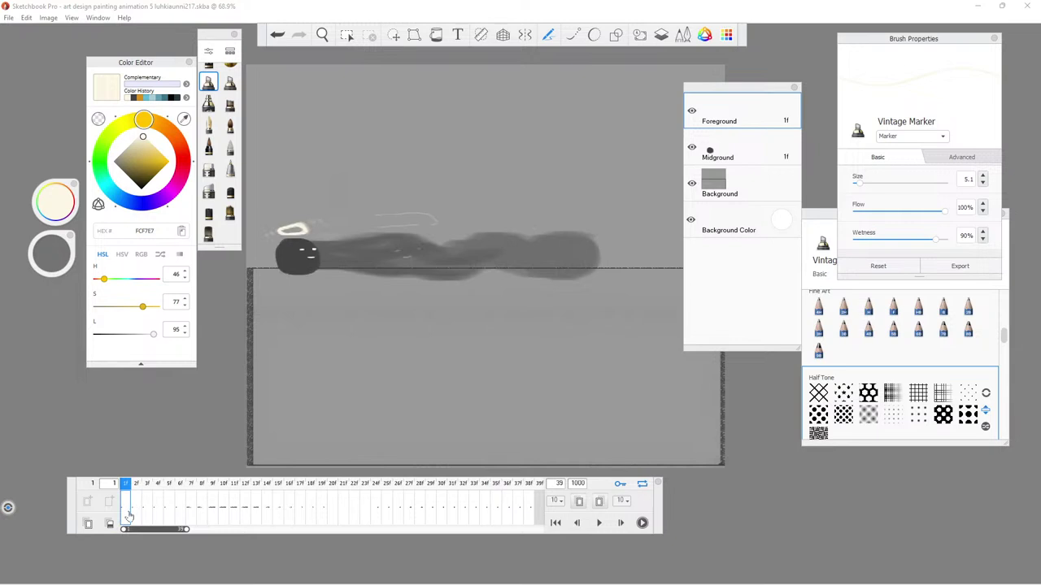
key(period)
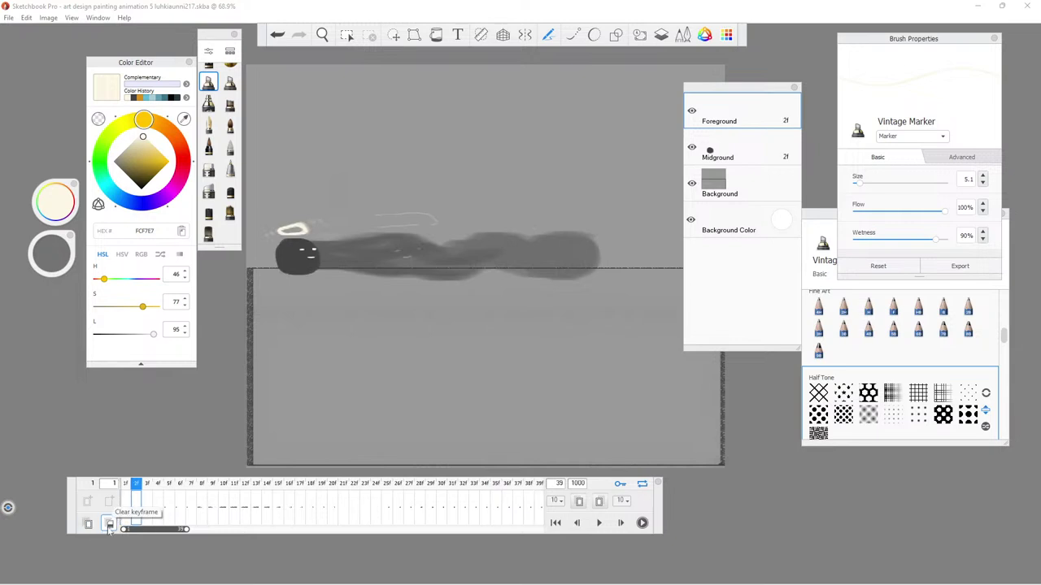
click(598, 523)
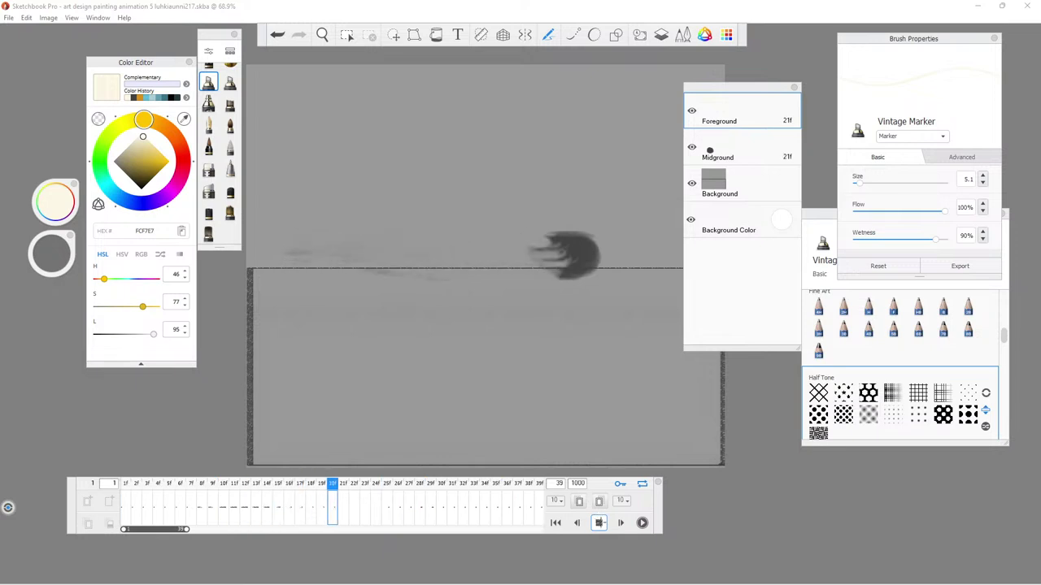
click(555, 523)
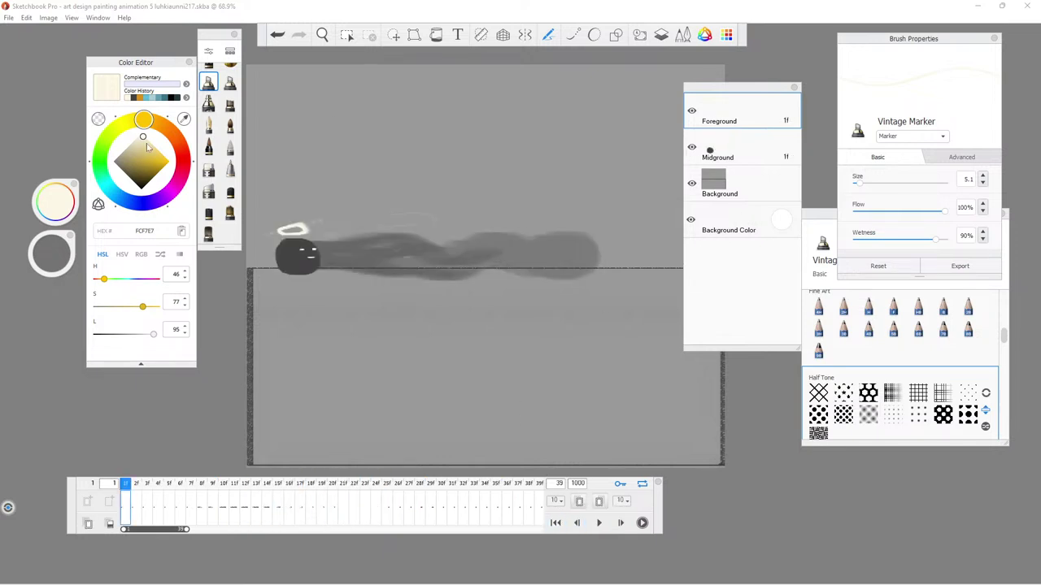
Airbrush a soft shadow under the ball in frame 1 with the Flow Airbrush at size 29.4, using the ball's dark grey 424242.
click(208, 102)
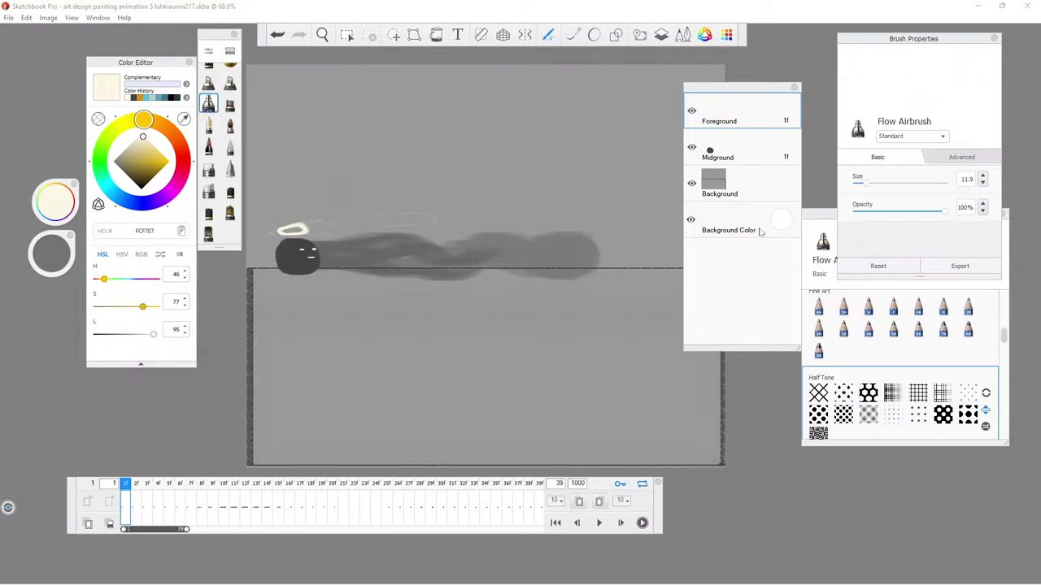
click(882, 185)
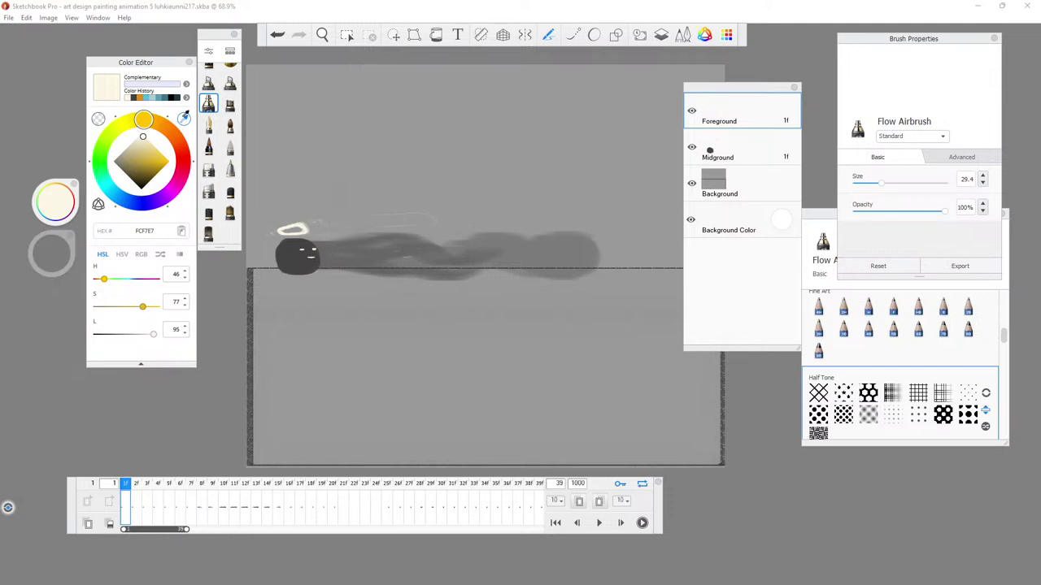
click(283, 250)
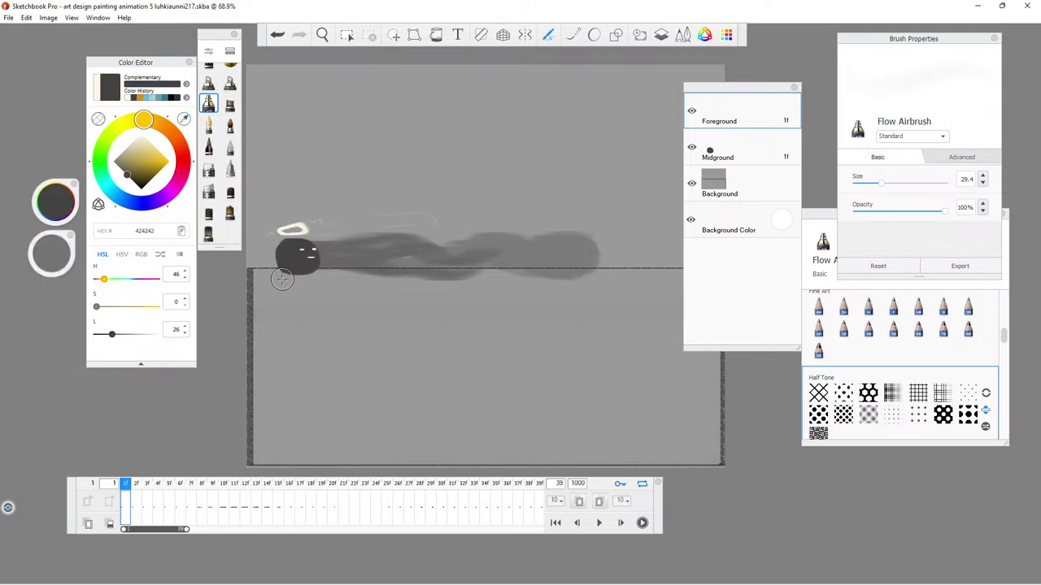
drag(282, 257, 300, 276)
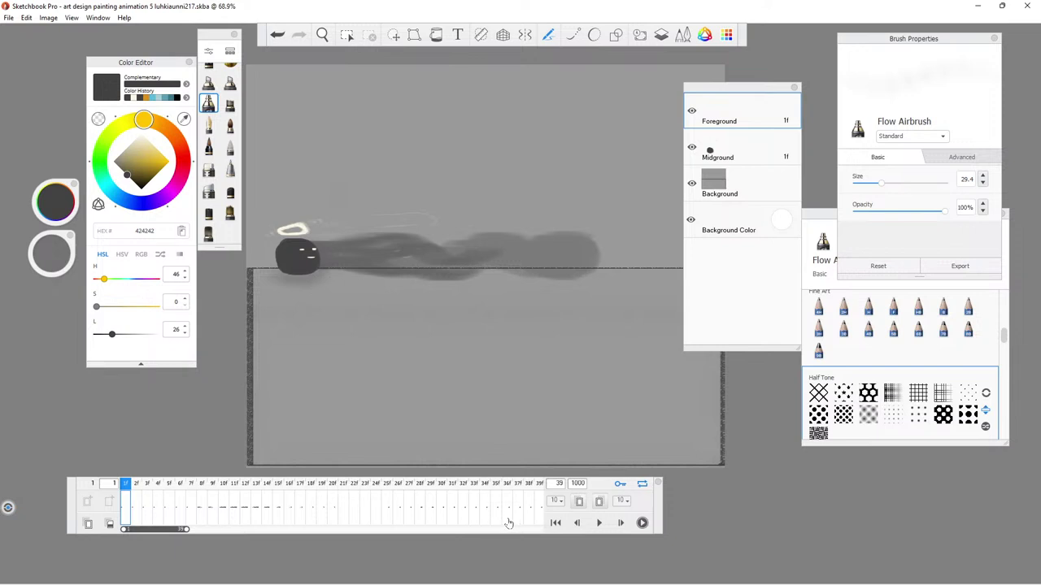
Airbrush a soft dark shadow along the ground beneath the streak in the frames up to 15, including frames 8 and 10.
click(202, 529)
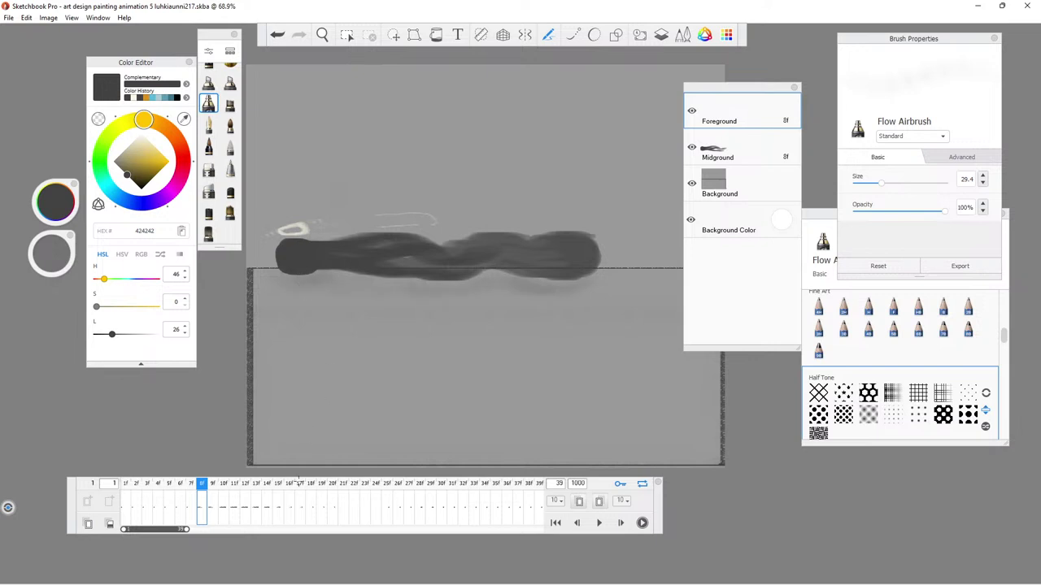
click(225, 505)
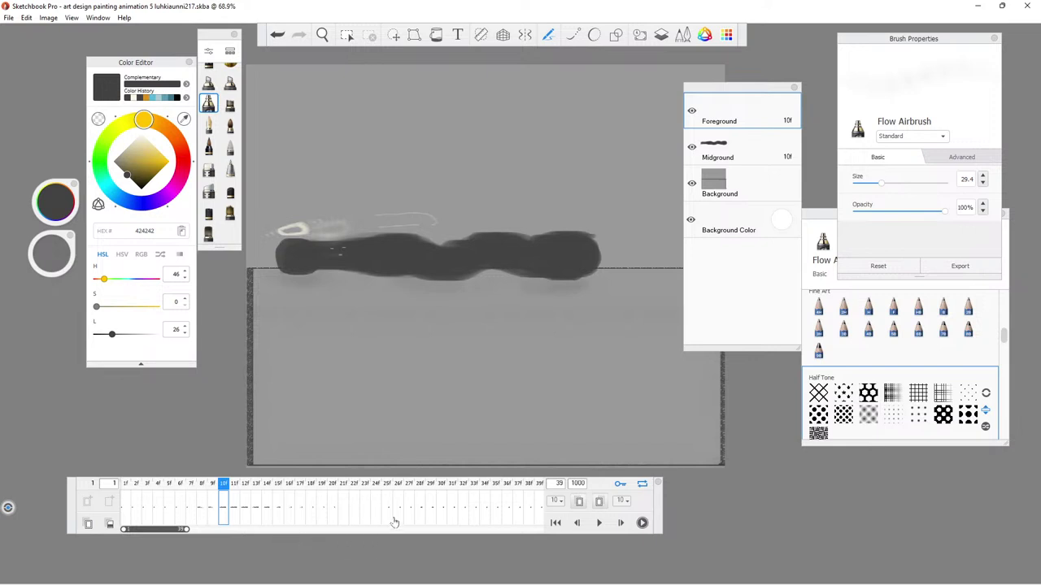
click(279, 520)
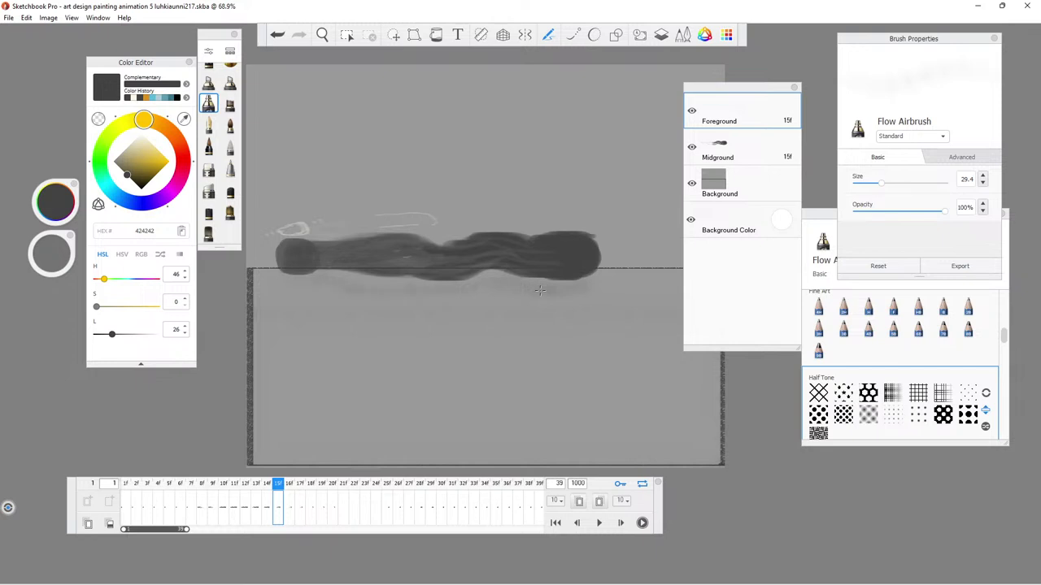
Airbrush a soft shadow on the ground beneath the ball at the streak's end in frames 23 to 26.
click(397, 508)
click(367, 510)
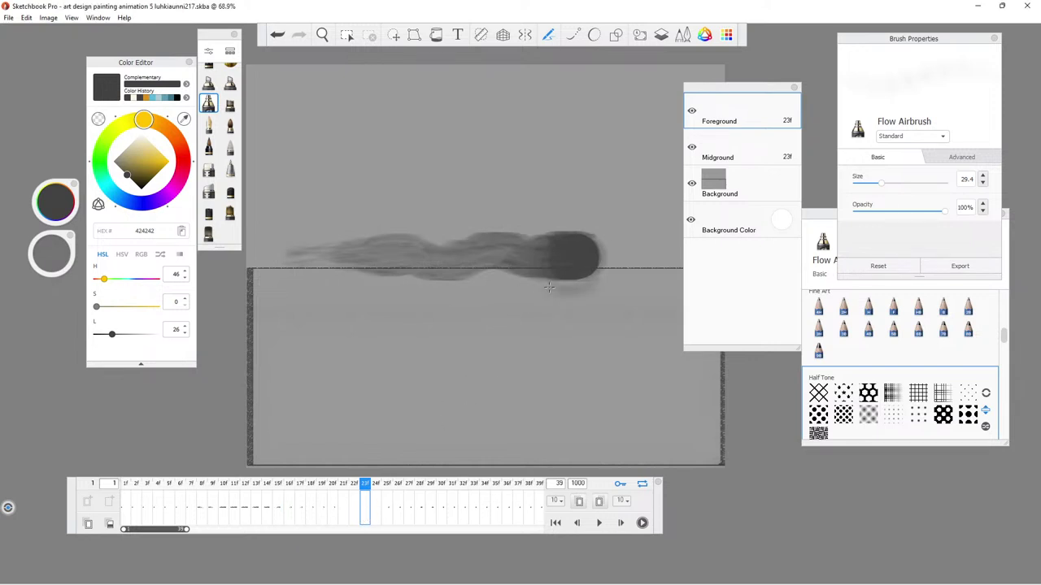
click(376, 509)
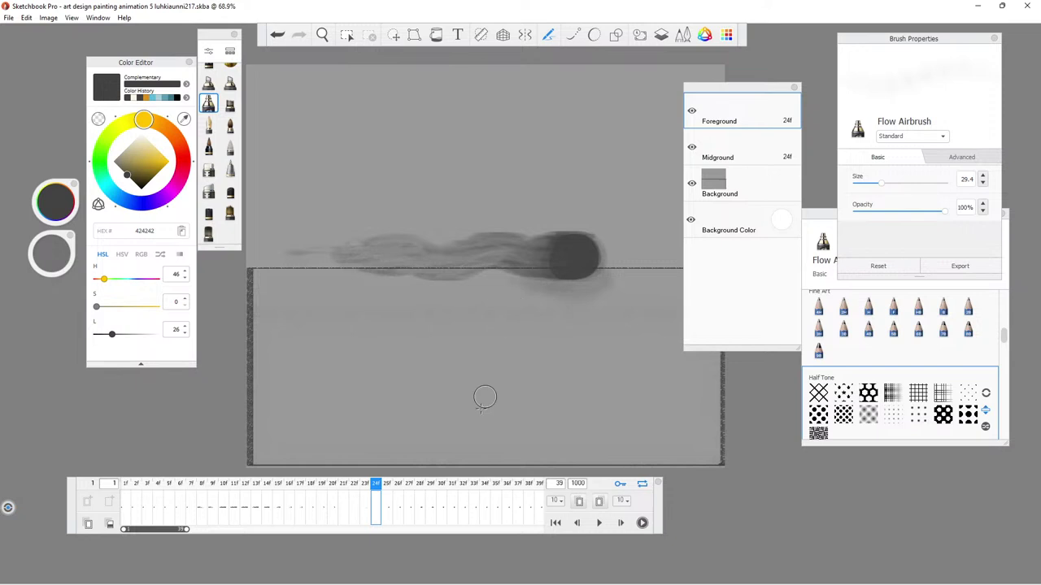
click(388, 504)
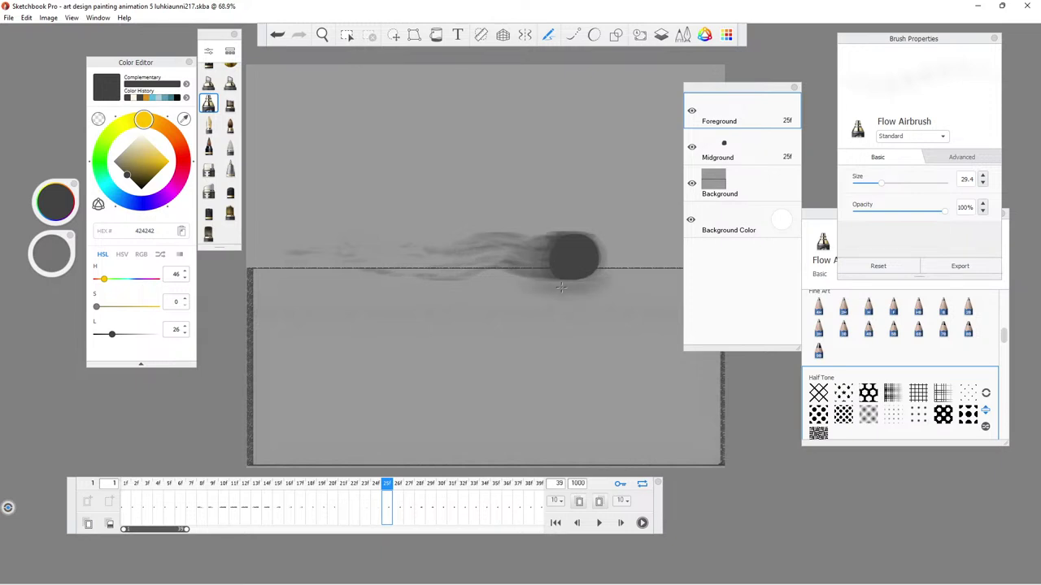
click(402, 509)
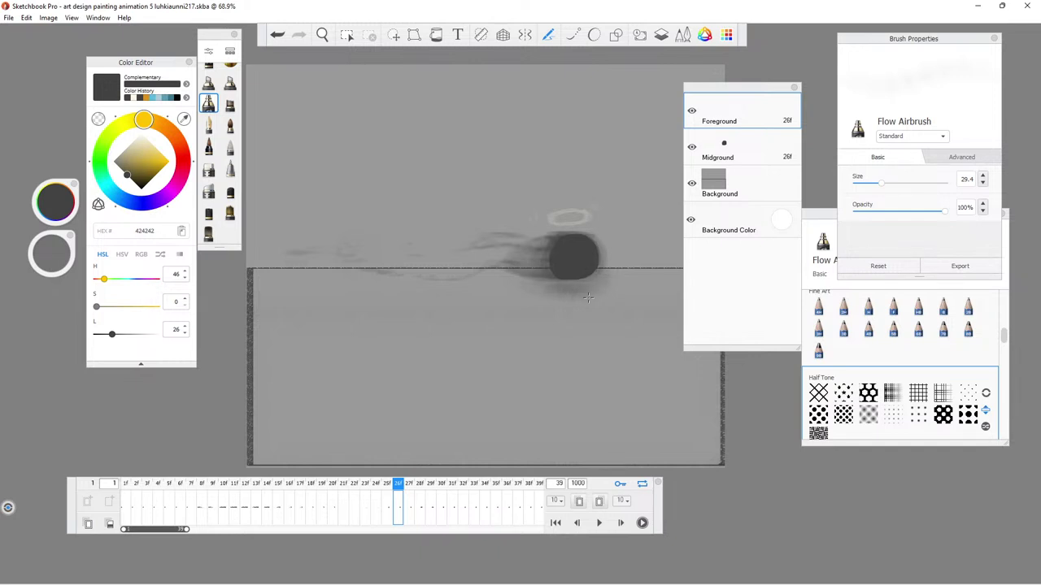
Continue the airbrushed ground shadow beneath the ball through the closing frames, including frames 28, 29, 38 and 39.
click(418, 501)
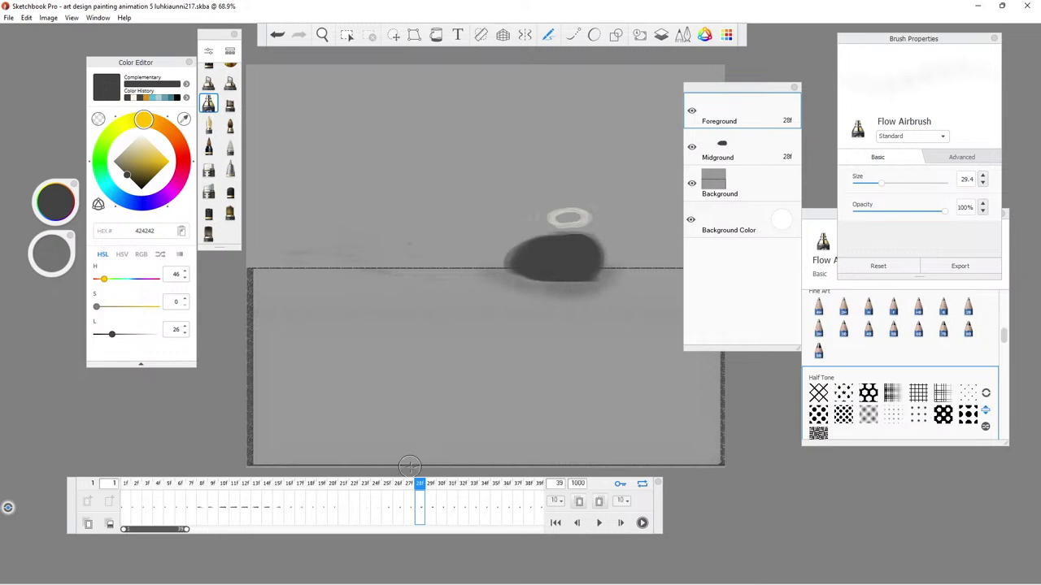
click(429, 498)
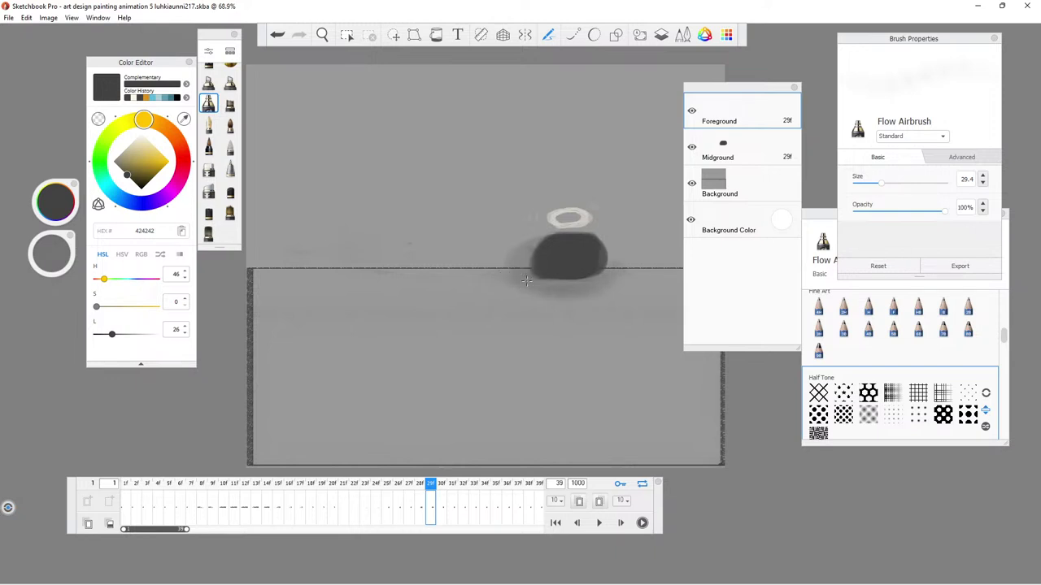
click(528, 506)
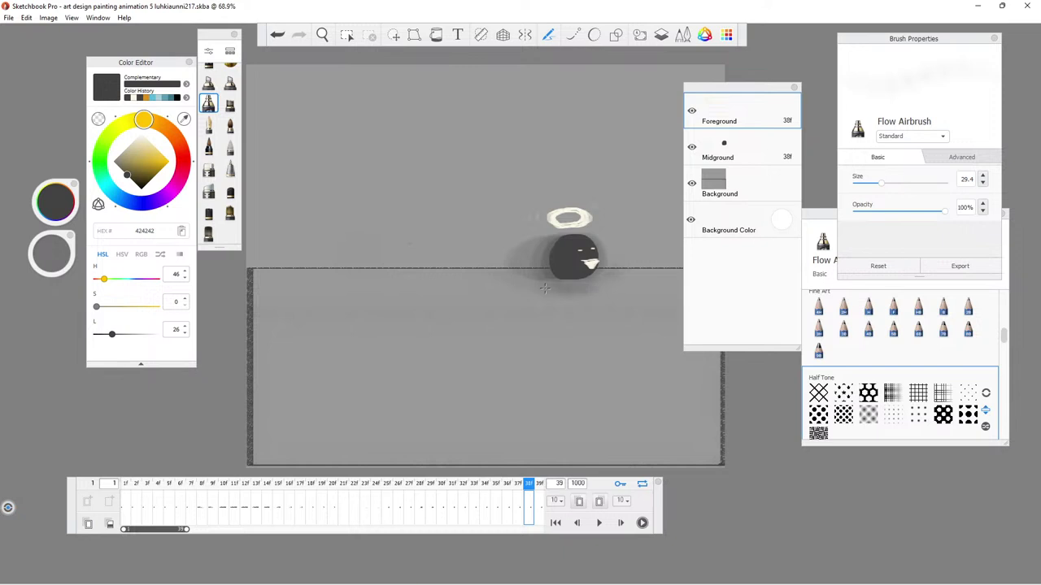
click(538, 508)
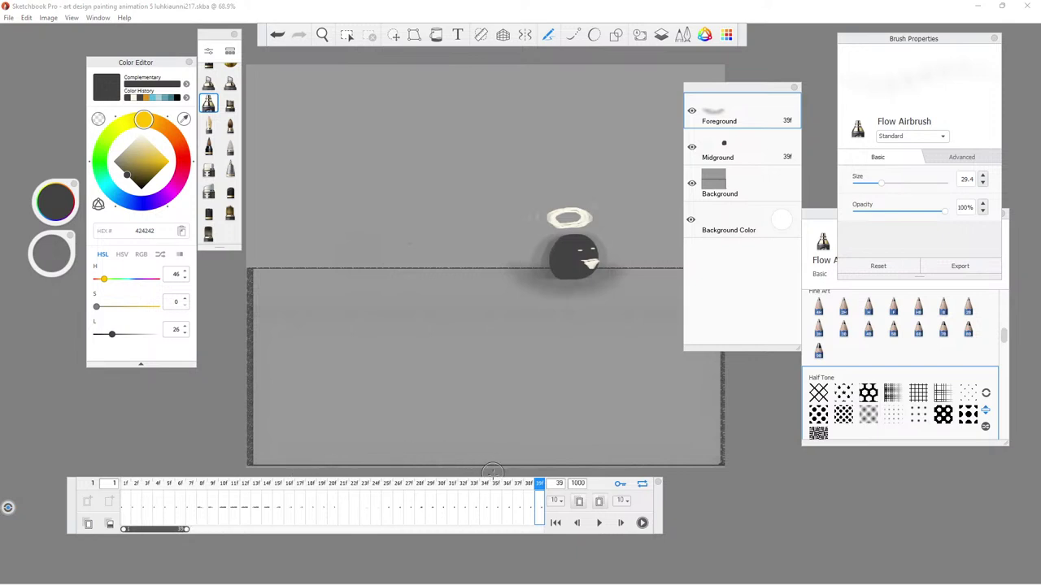
Extend the timeline view past frame 39 and insert a blank keyframe at frame 42.
click(475, 512)
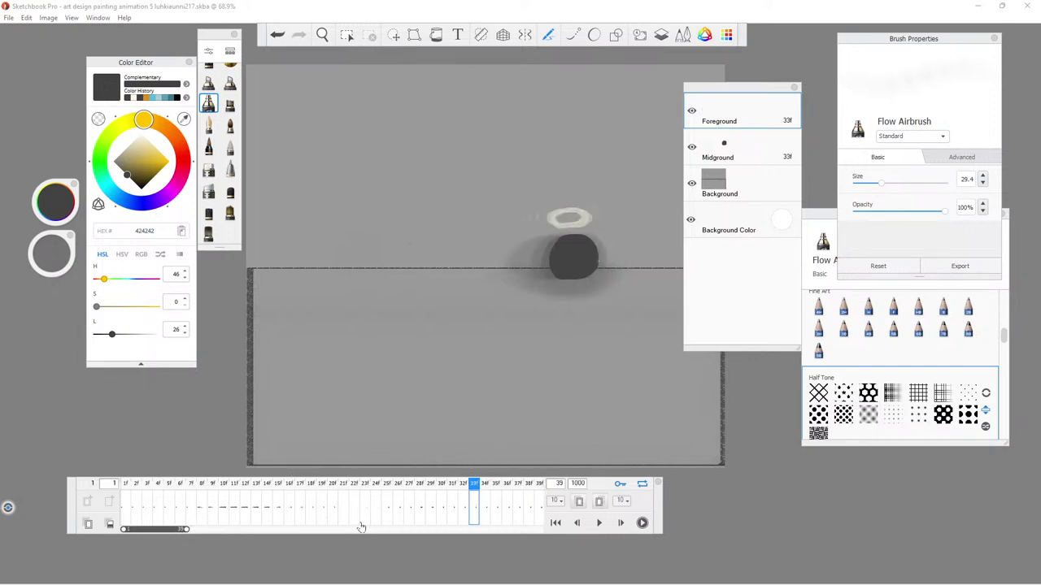
click(340, 524)
click(333, 528)
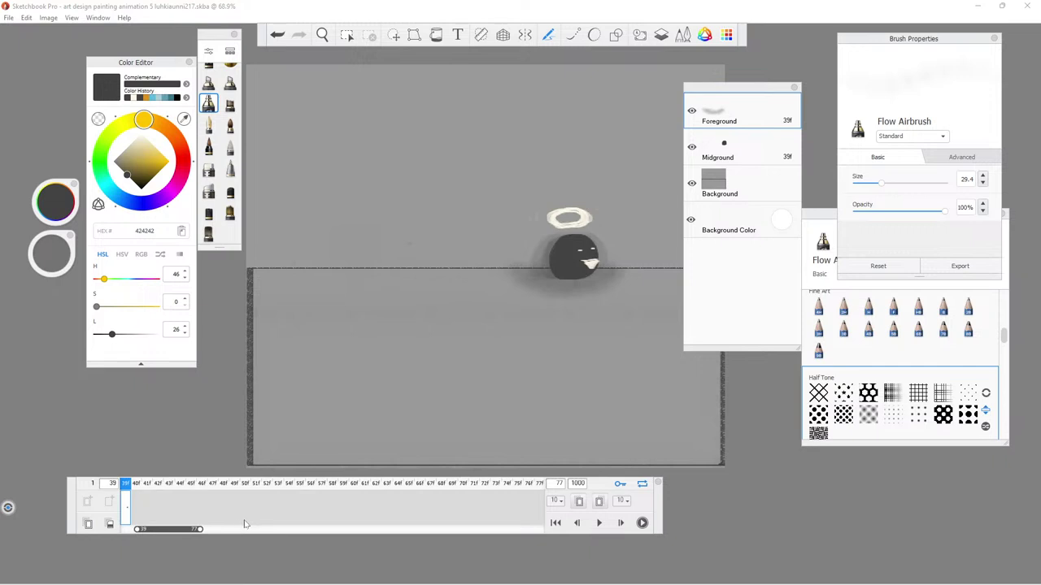
click(190, 518)
click(156, 520)
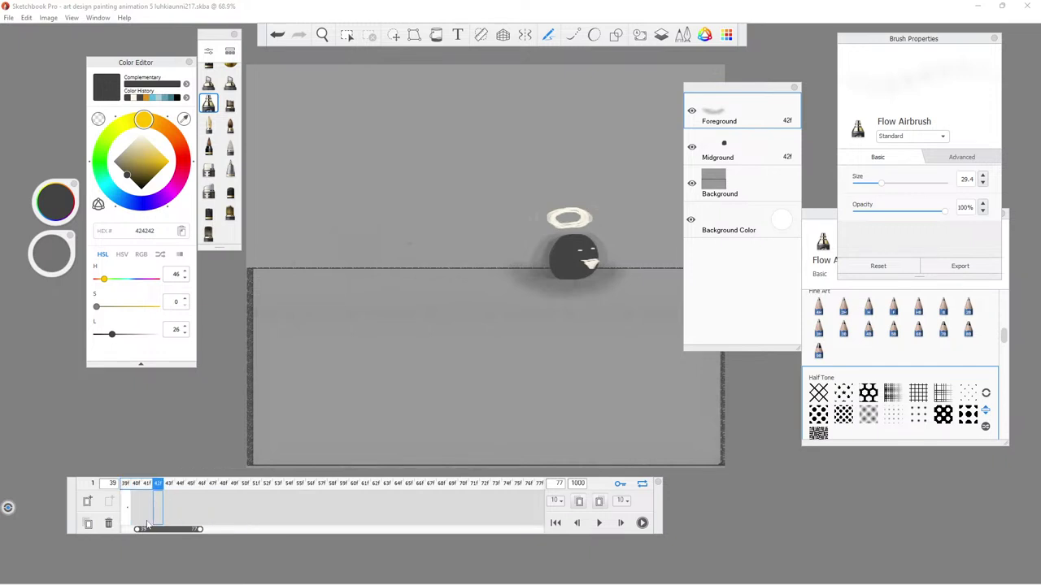
click(108, 524)
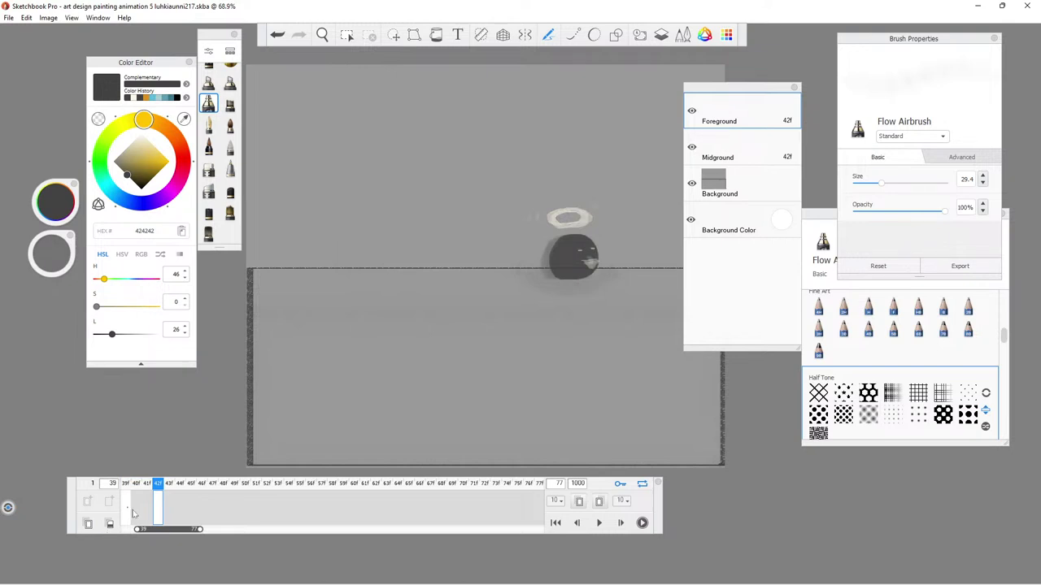
Insert a blank keyframe at frame 40 and narrow the visible timeline range to frames 39 and 40.
drag(196, 529, 146, 540)
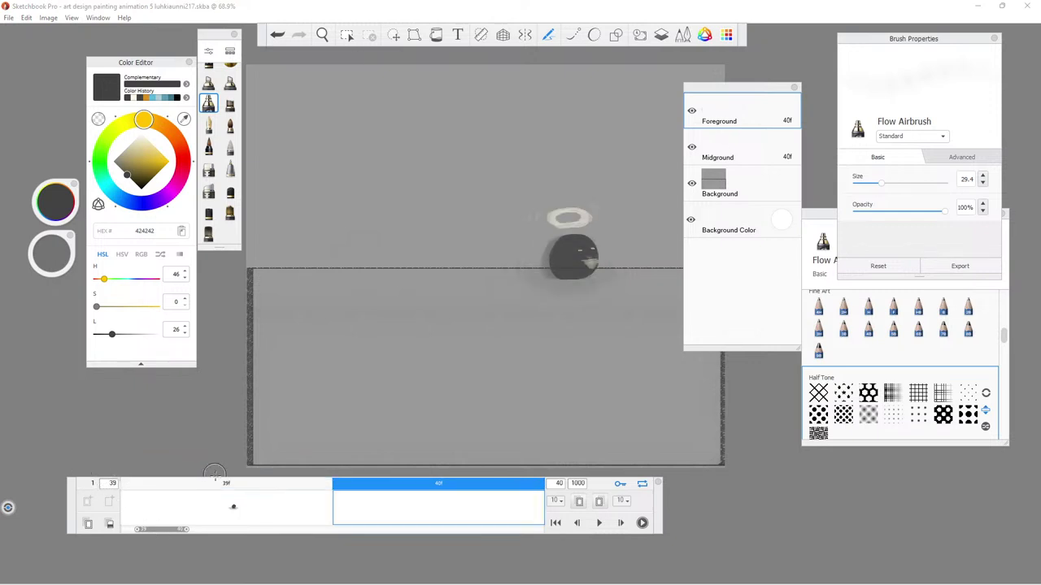
scroll(213, 482, down, 5)
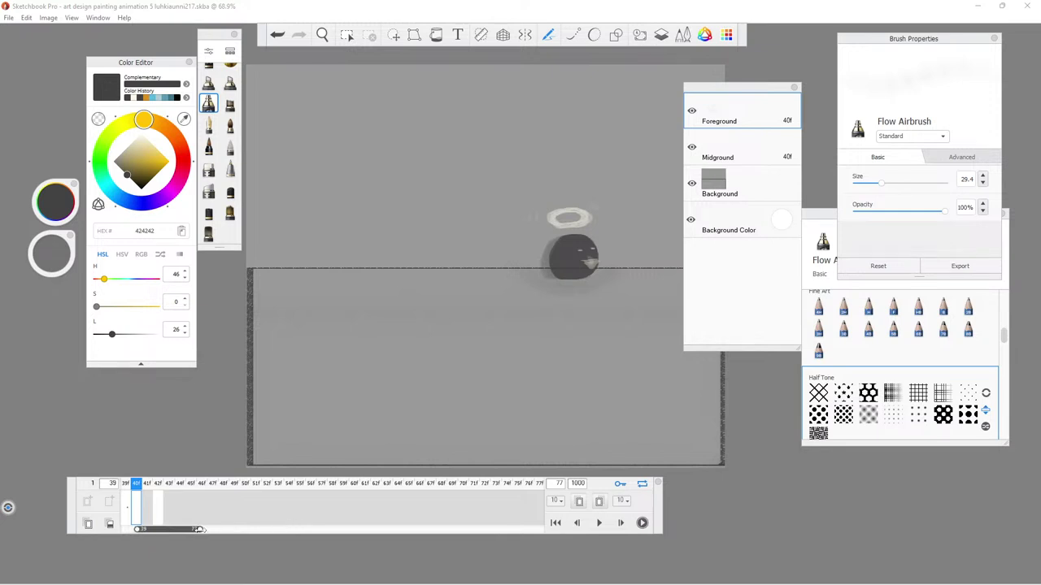
scroll(235, 528, up, 3)
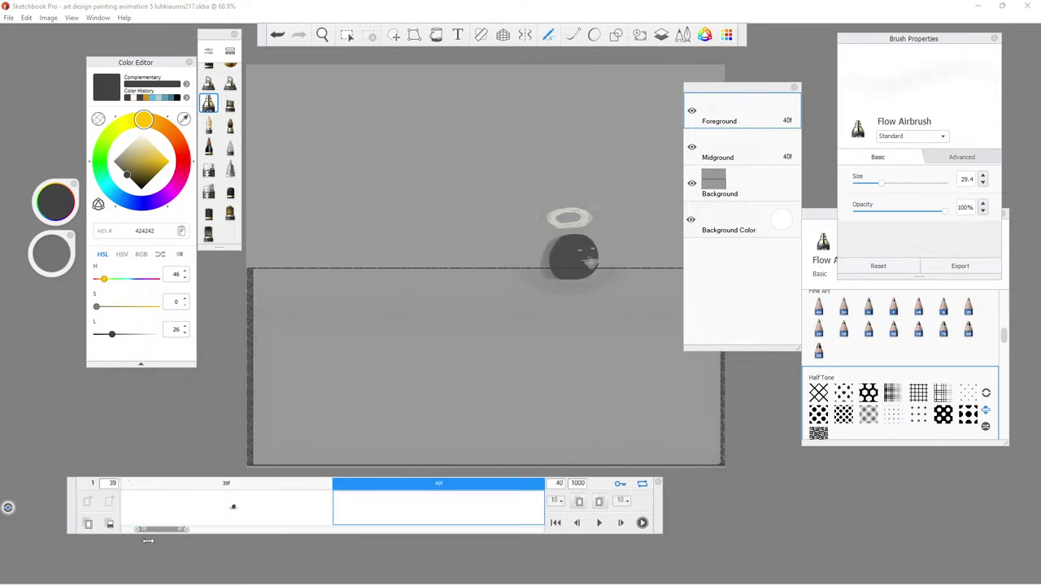
Extend the visible timeline range out to frames 77 to 115 and insert a blank keyframe at frame 114.
drag(187, 531, 218, 534)
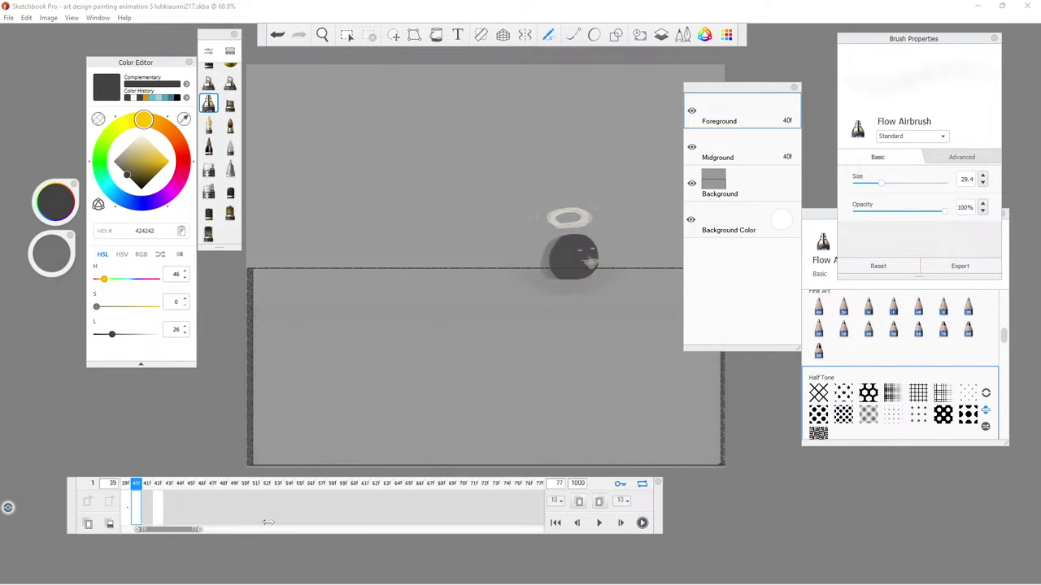
drag(170, 534, 205, 533)
click(203, 533)
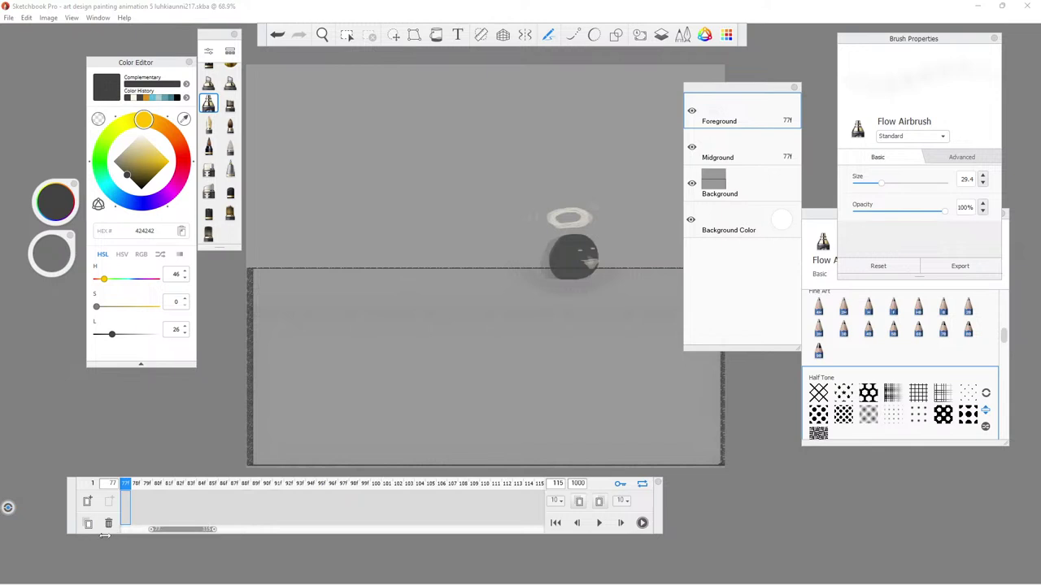
drag(151, 529, 122, 533)
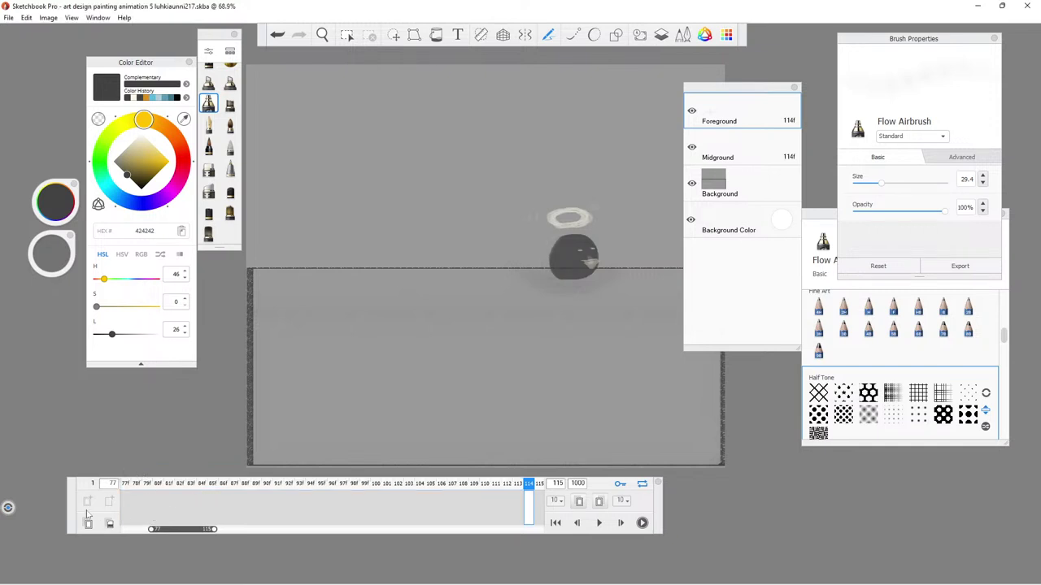
Reposition the animation timeline beneath the canvas and select the blank keyframe at frame 114.
drag(76, 504, 250, 501)
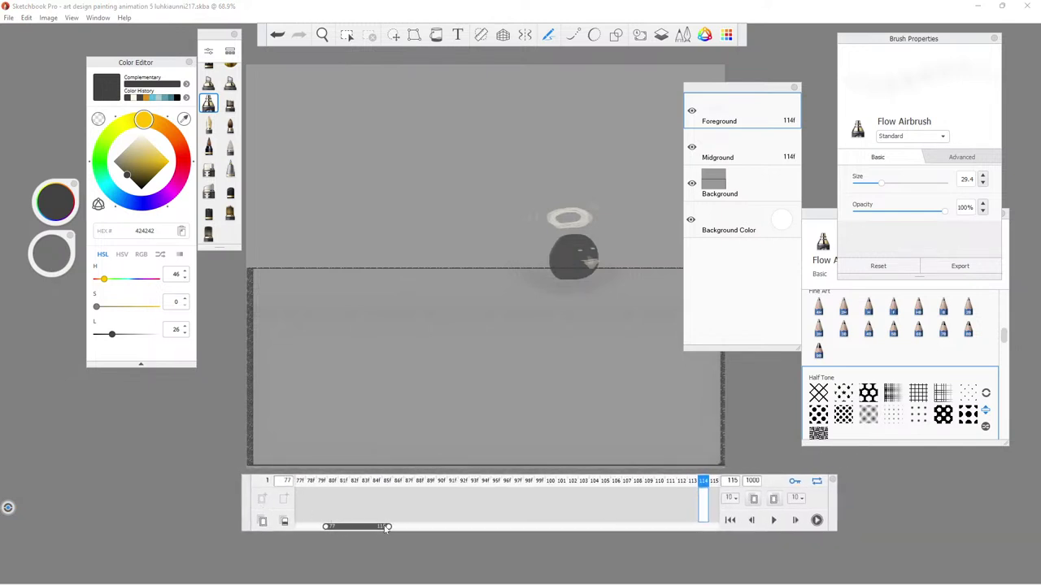
click(345, 527)
drag(345, 530, 390, 527)
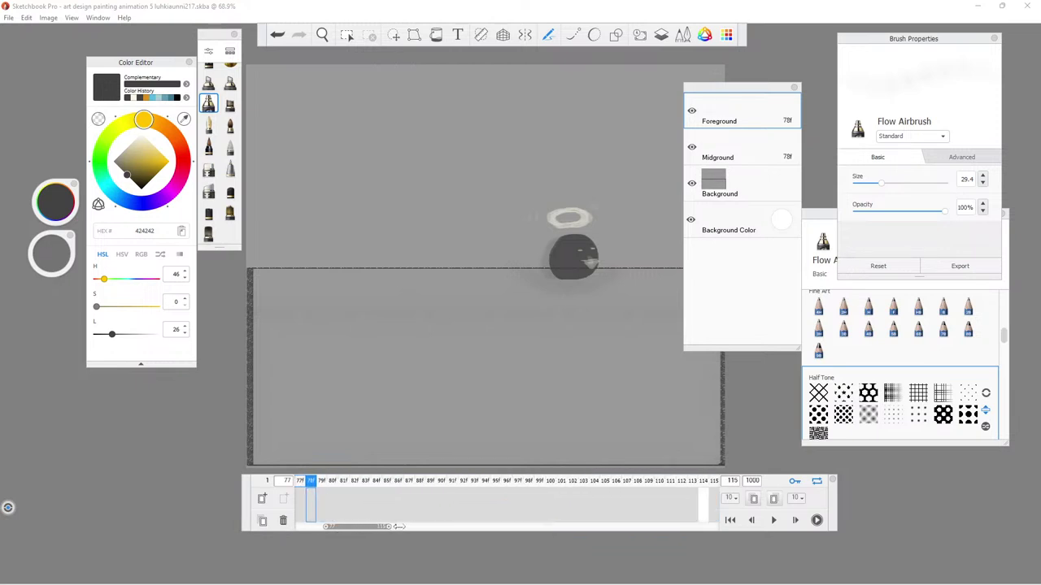
click(701, 504)
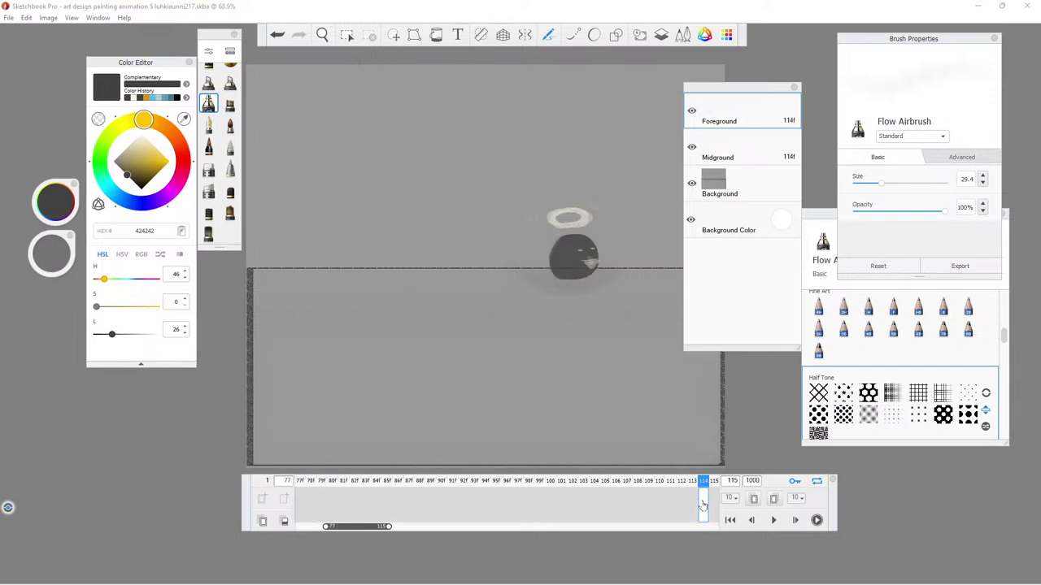
Set the playback start frame to 1 and the playback end frame to 40.
click(301, 503)
click(284, 481)
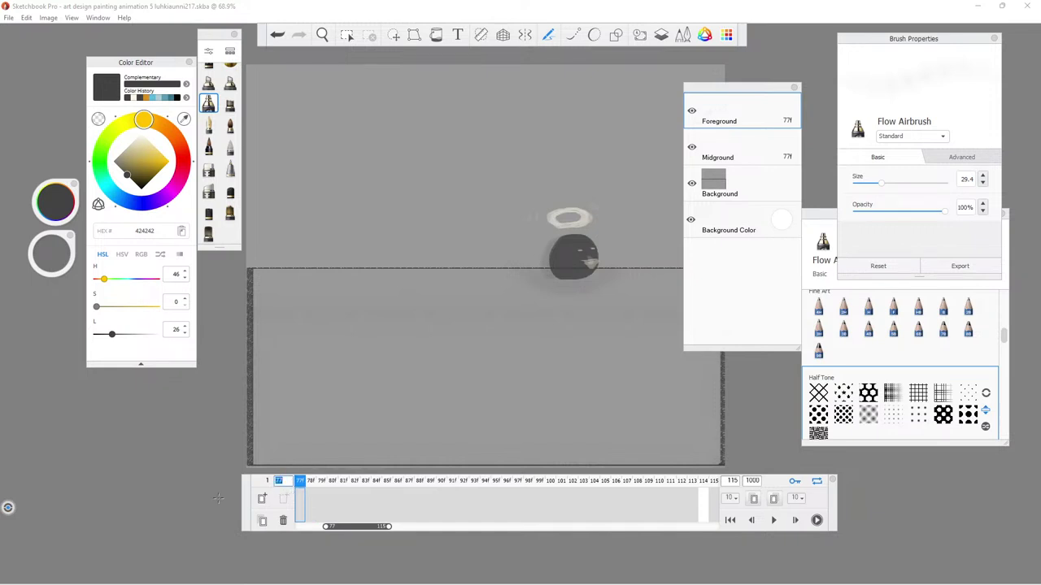
text(1)
key(Return)
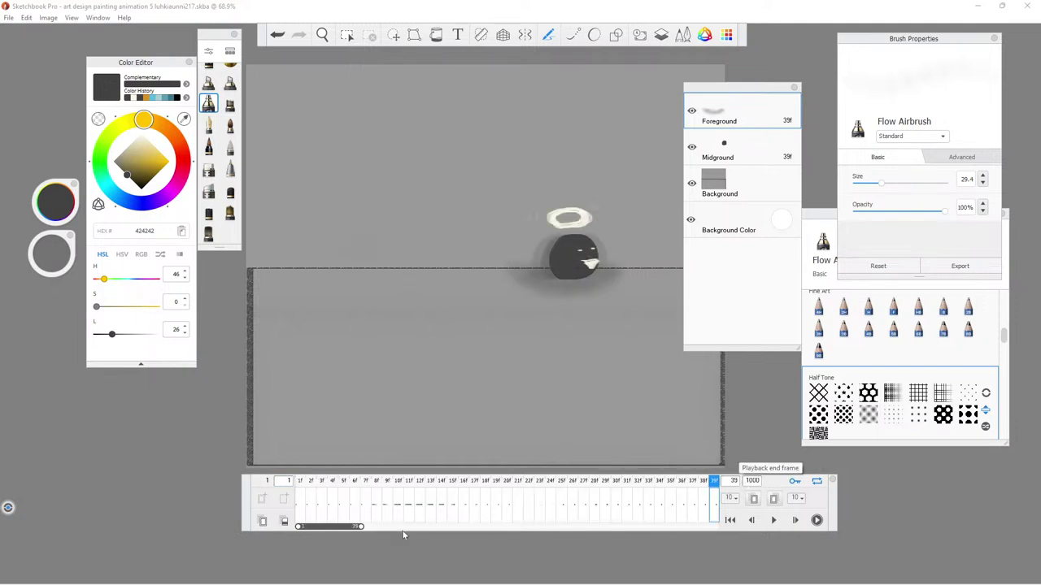
double_click(732, 481)
text(40)
key(Return)
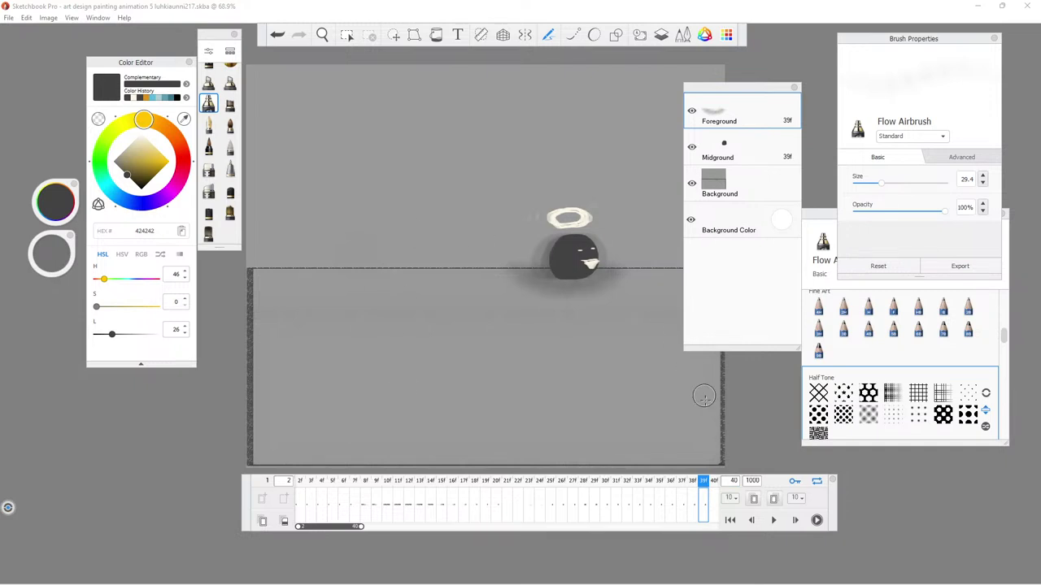
Play the animation and step through frames 37 to 39 to check the ground shadow beneath the ball.
click(776, 529)
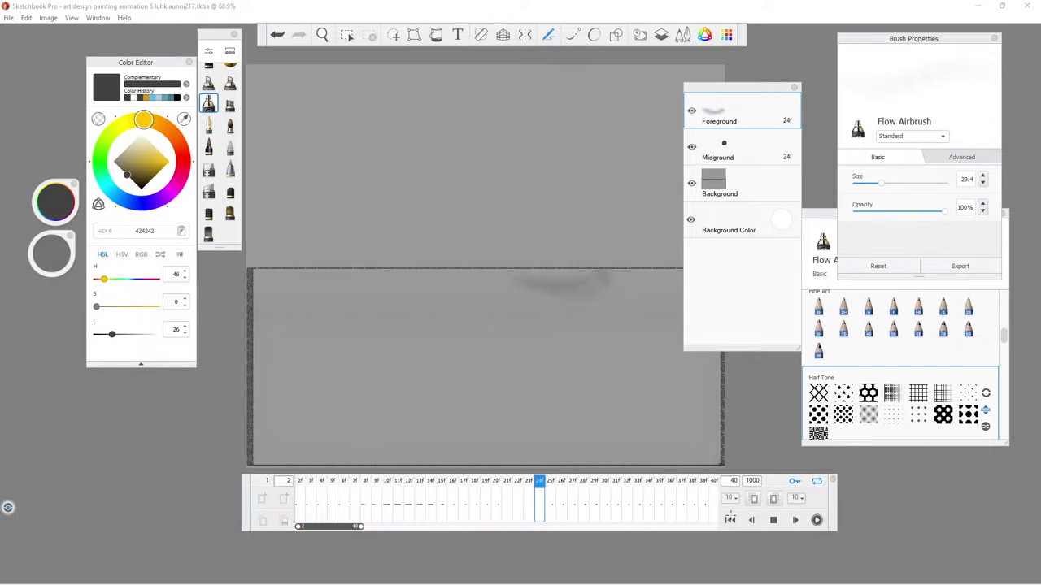
click(773, 520)
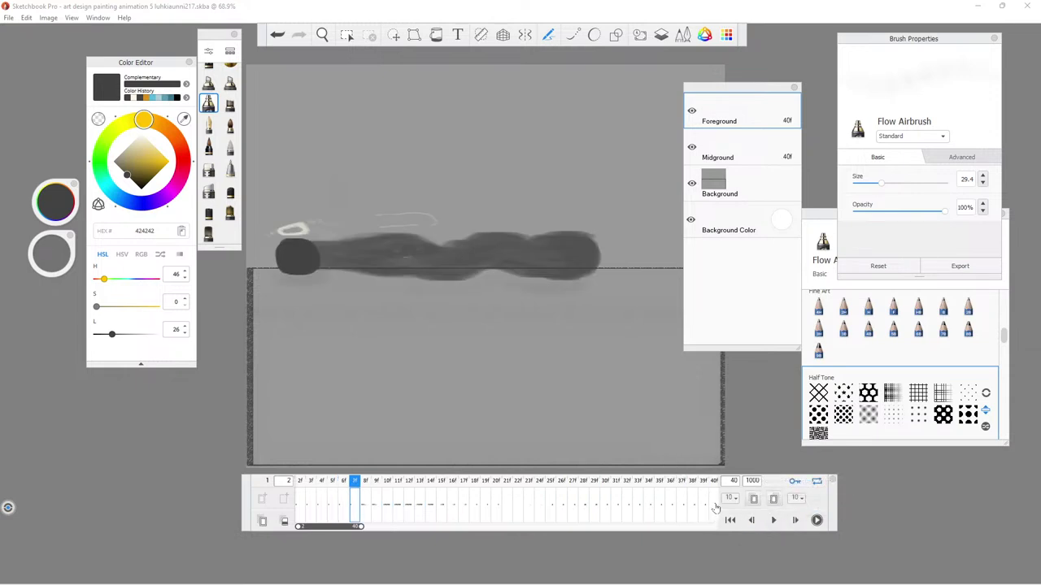
click(712, 508)
click(703, 508)
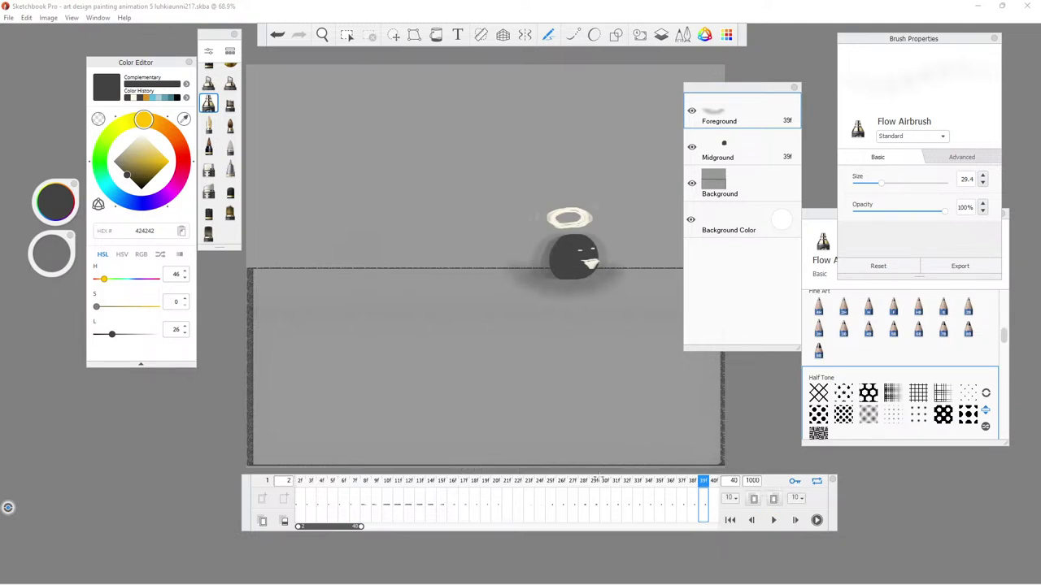
click(679, 507)
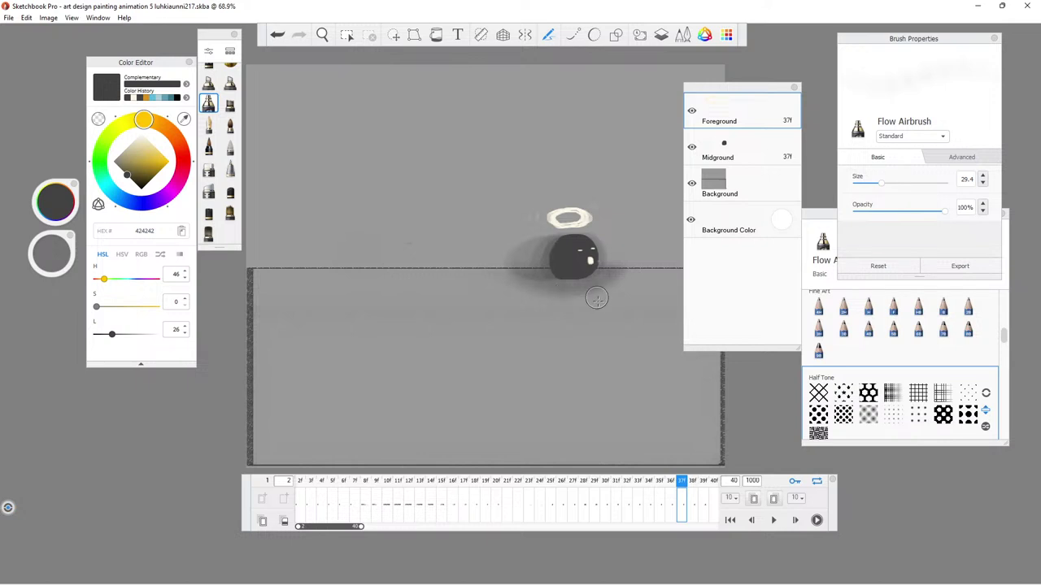
click(687, 502)
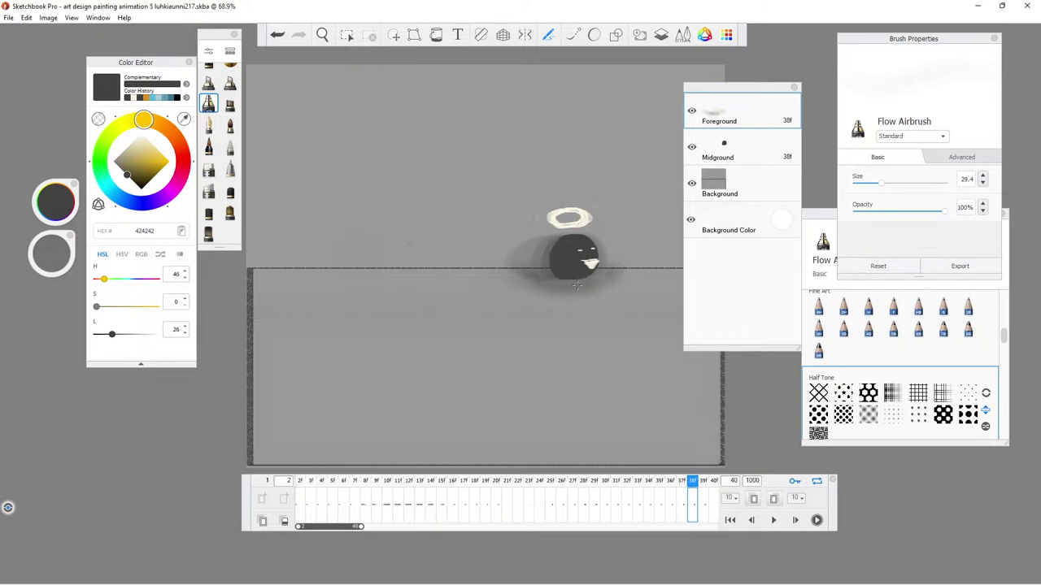
click(702, 504)
click(697, 504)
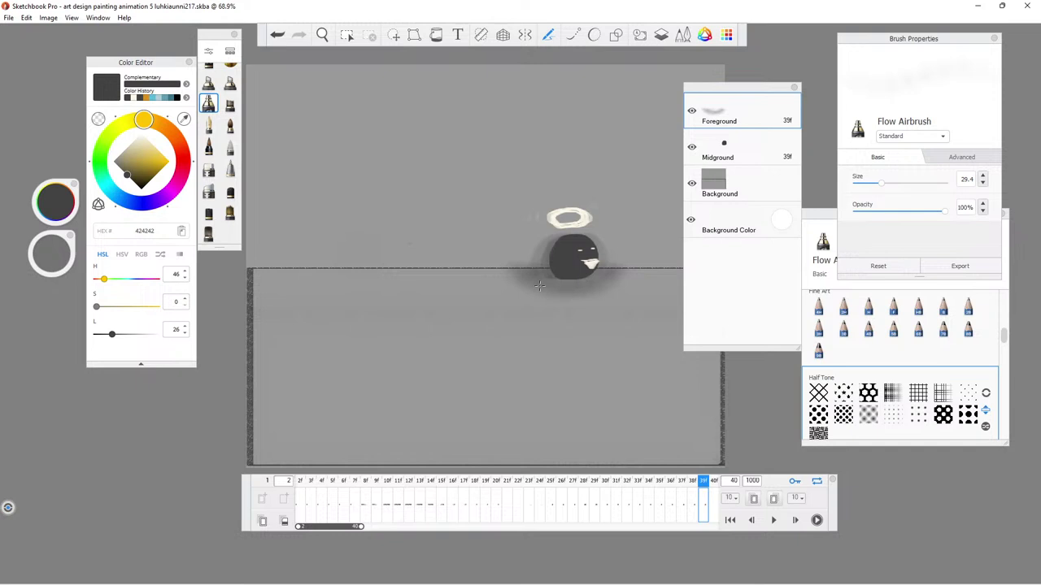
click(771, 521)
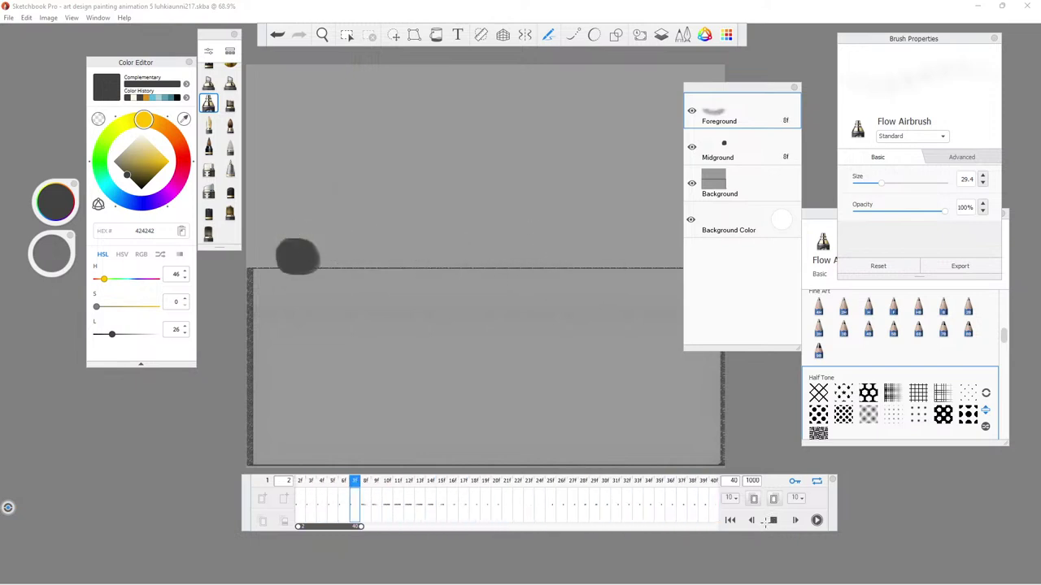
click(770, 520)
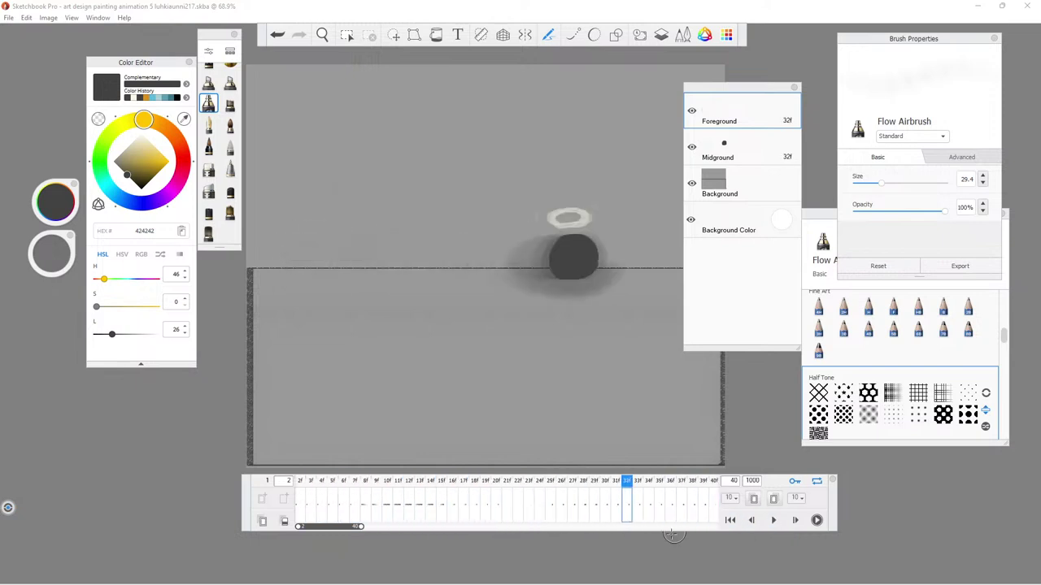
Reset the playback range to frames 1 to 39 and save the animation file.
click(301, 511)
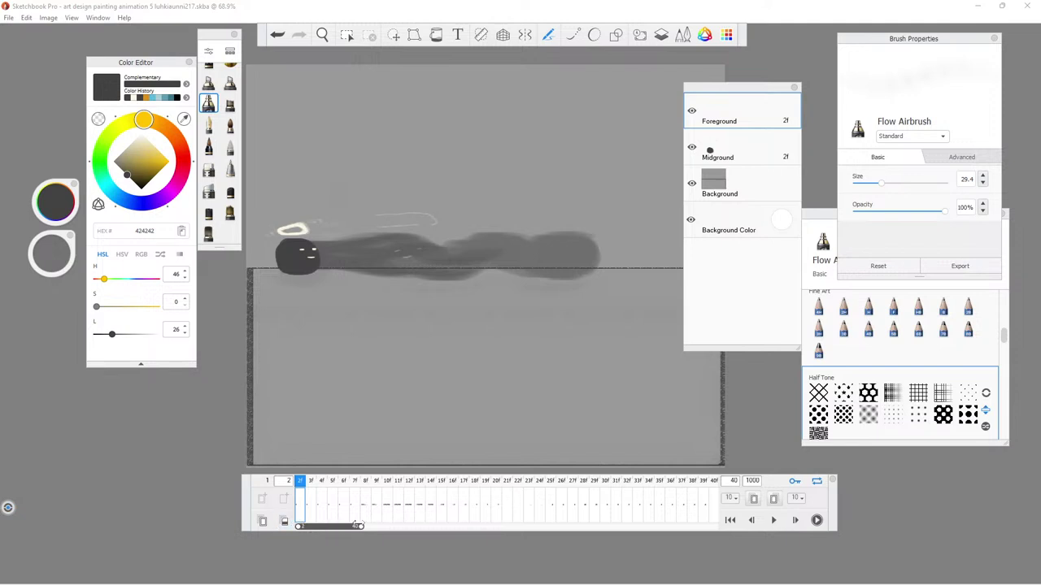
drag(358, 526, 347, 526)
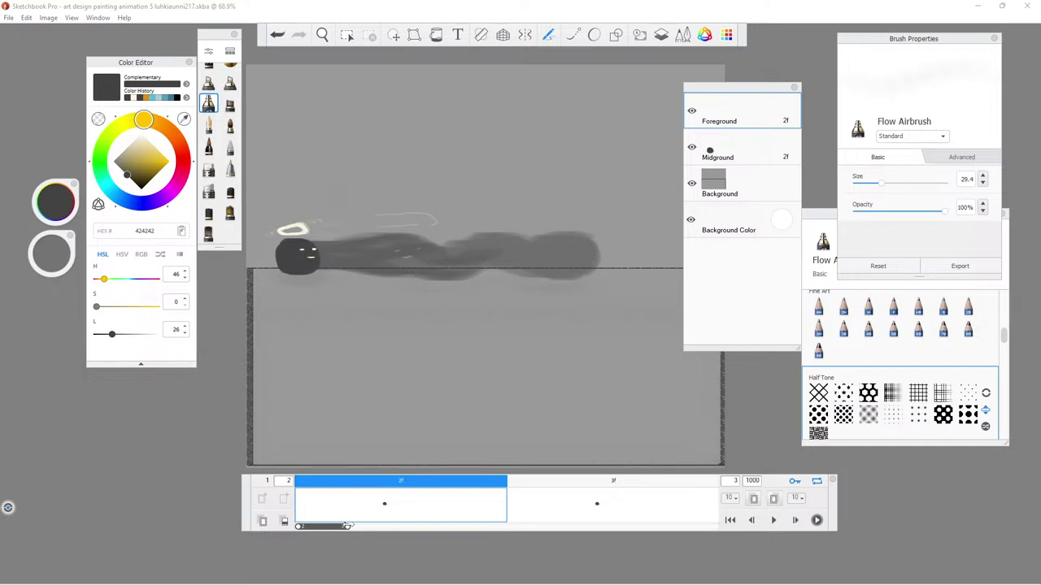
drag(347, 526, 336, 526)
click(301, 488)
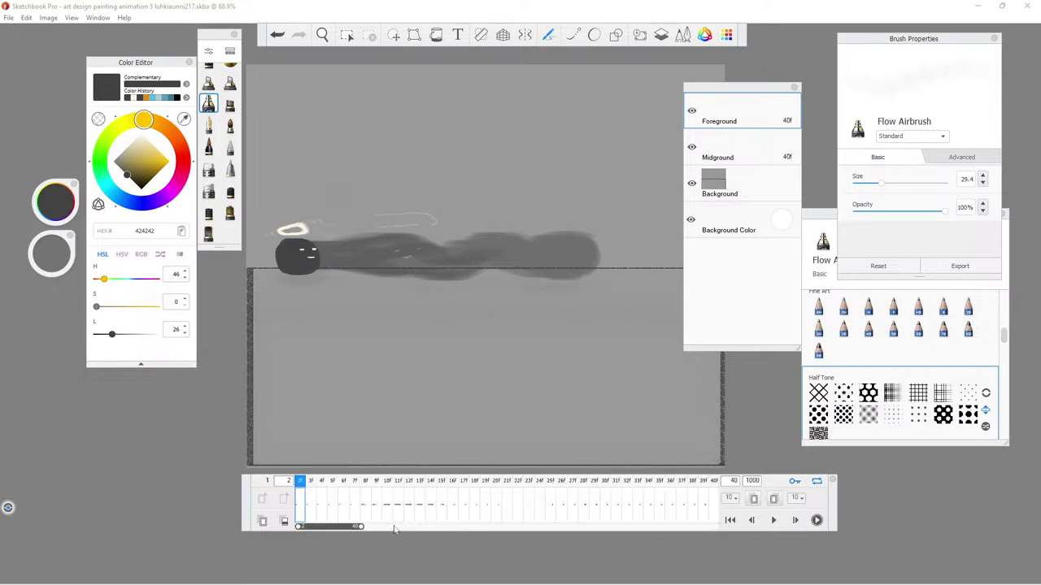
double_click(291, 483)
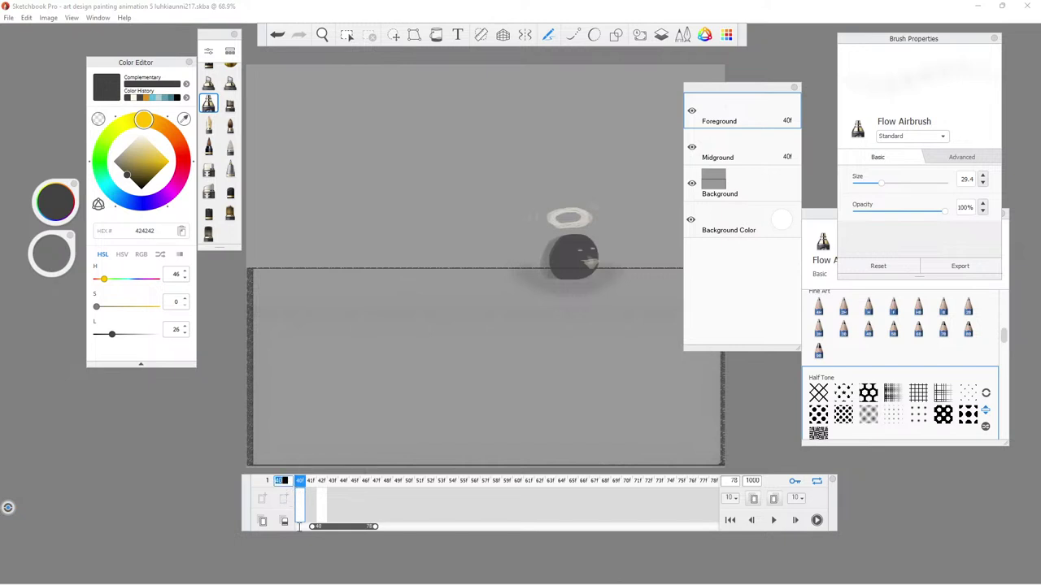
text(1)
key(Return)
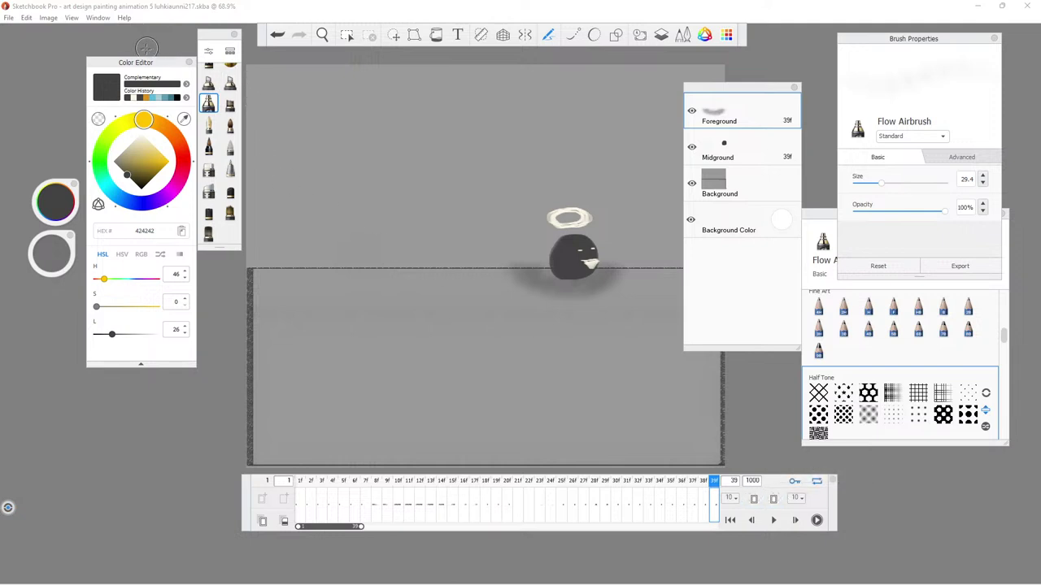
click(8, 18)
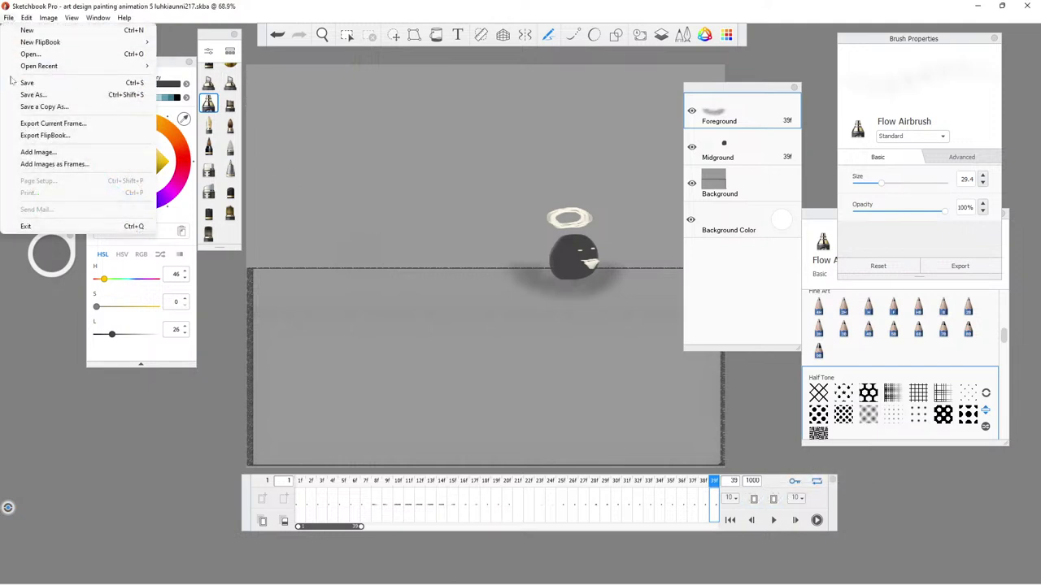
click(20, 85)
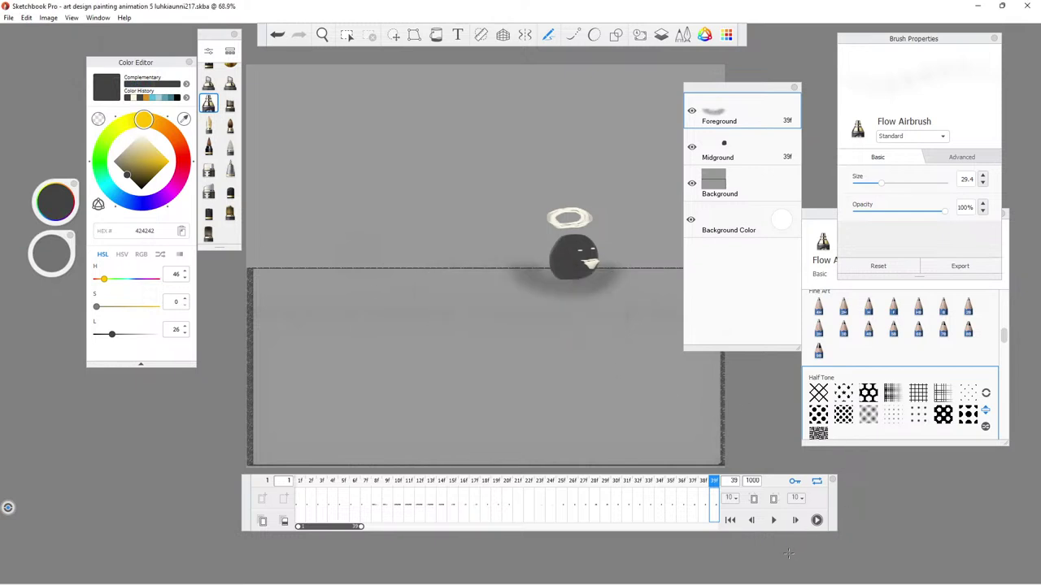
Review the looping animation with the interface temporarily hidden, and stop playback.
click(773, 520)
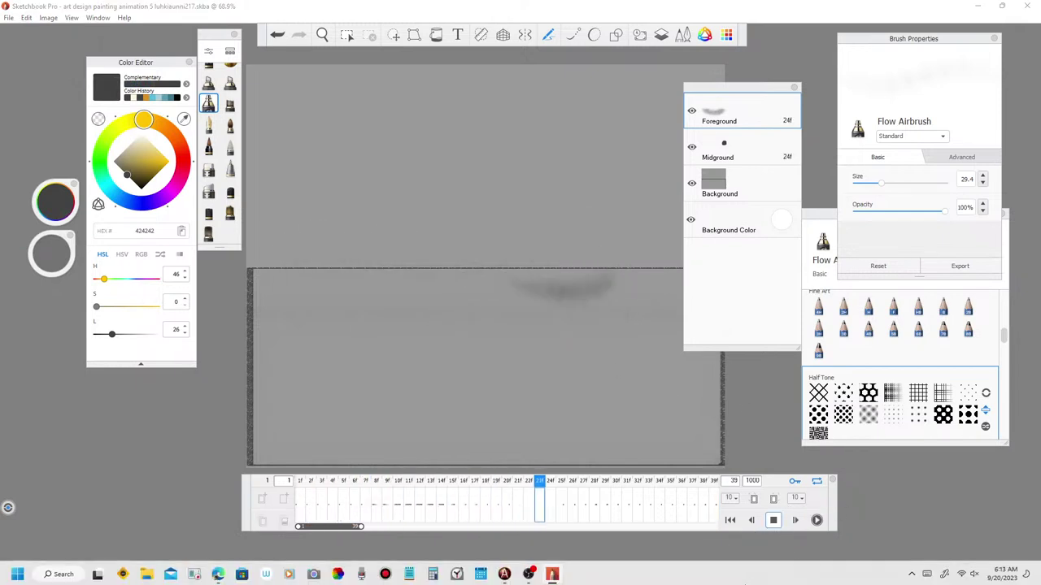
key(Tab)
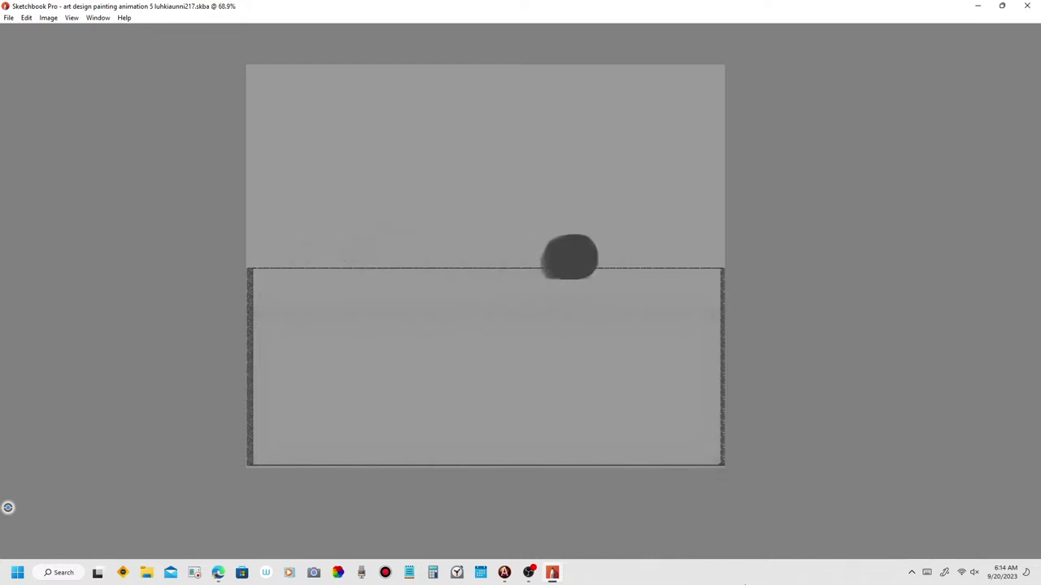
key(Tab)
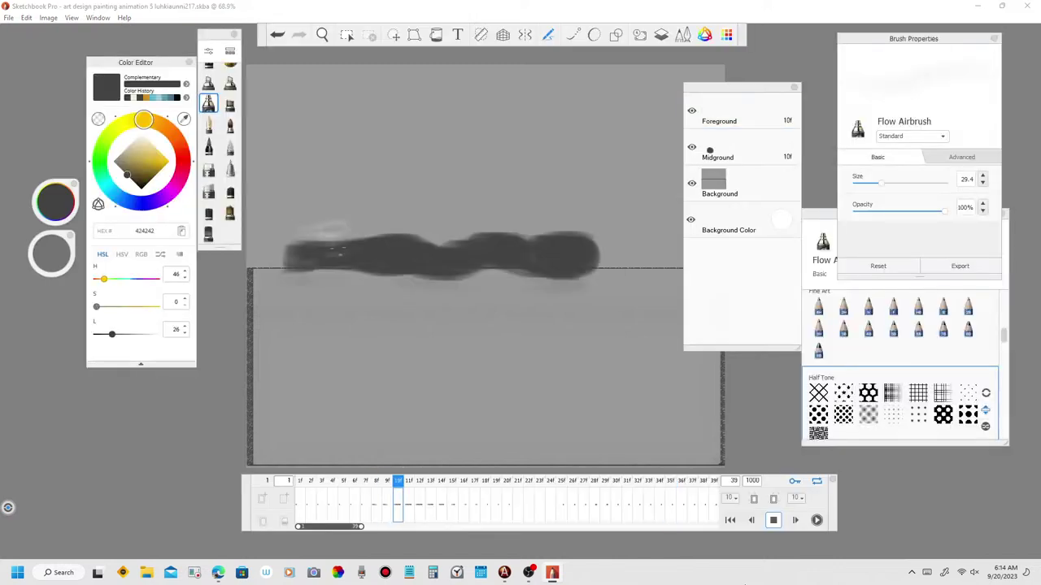
click(782, 523)
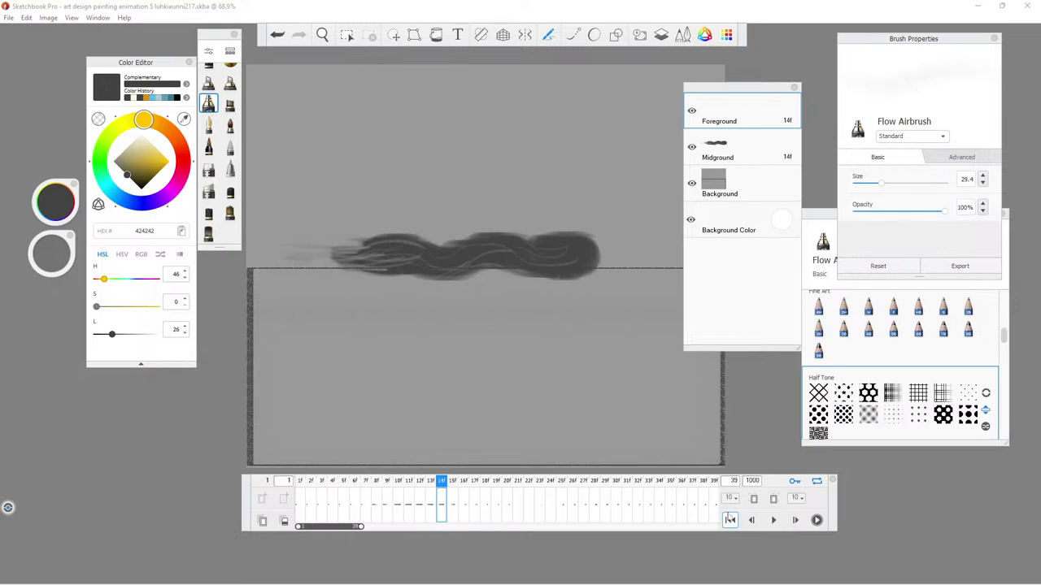
Return to frame 1 and handwrite the artist's handle with the Vintage Marker low on the ground of the Background layer.
click(730, 520)
click(740, 192)
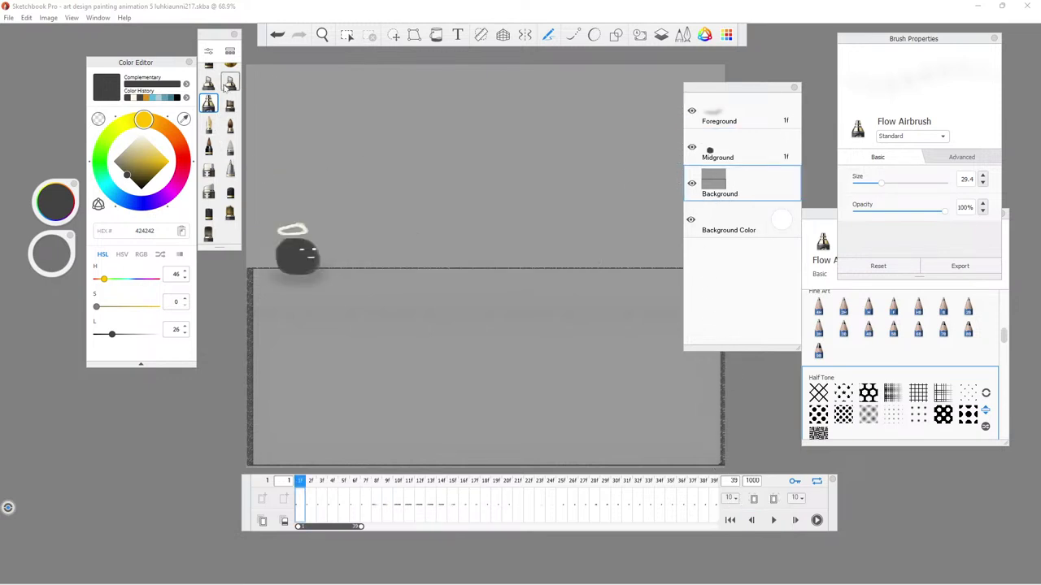
click(209, 84)
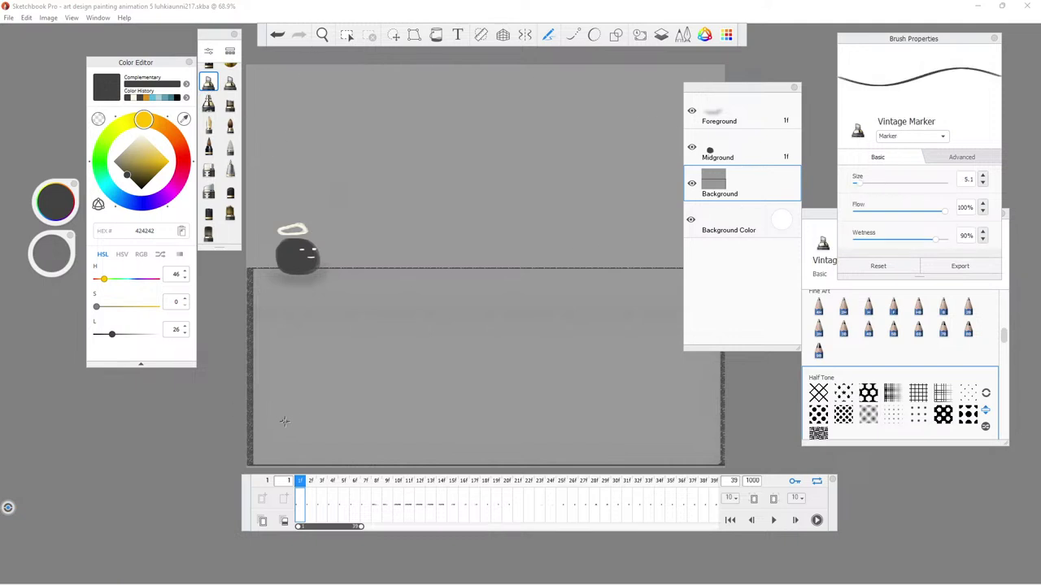
drag(301, 419, 296, 438)
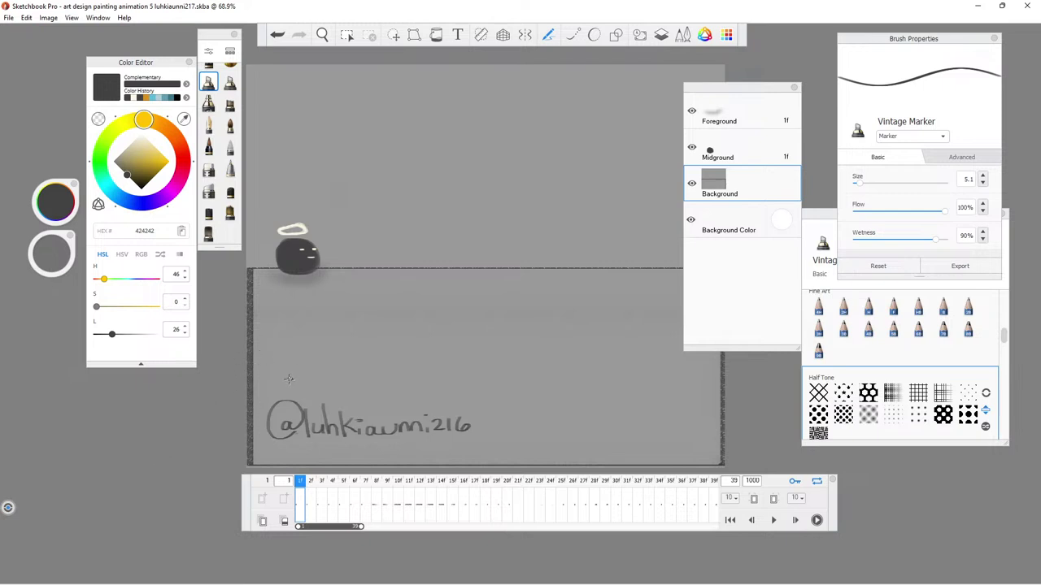
Play the signed animation and view it with the interface temporarily hidden.
click(773, 520)
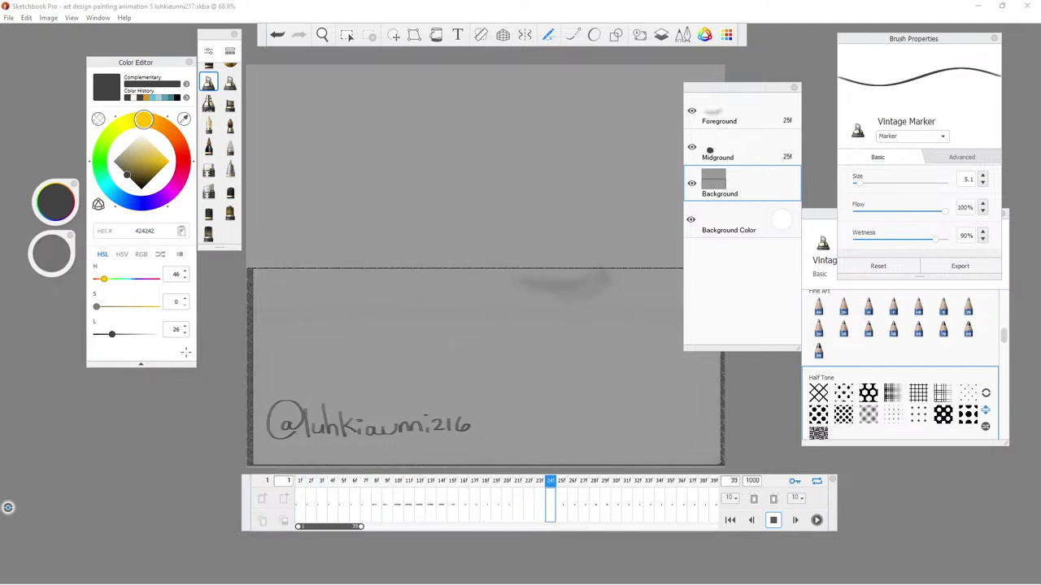
key(Tab)
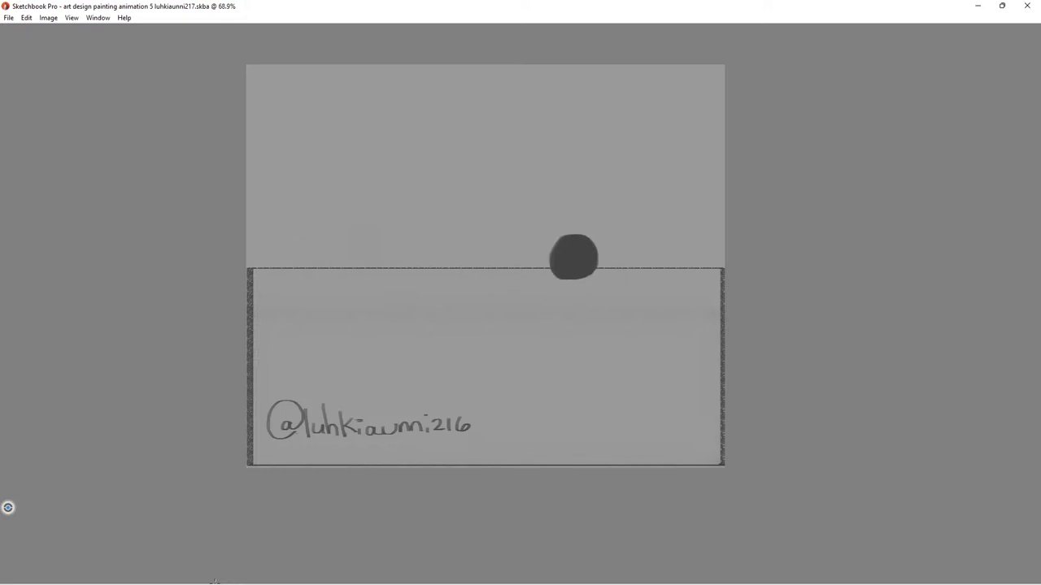
key(Tab)
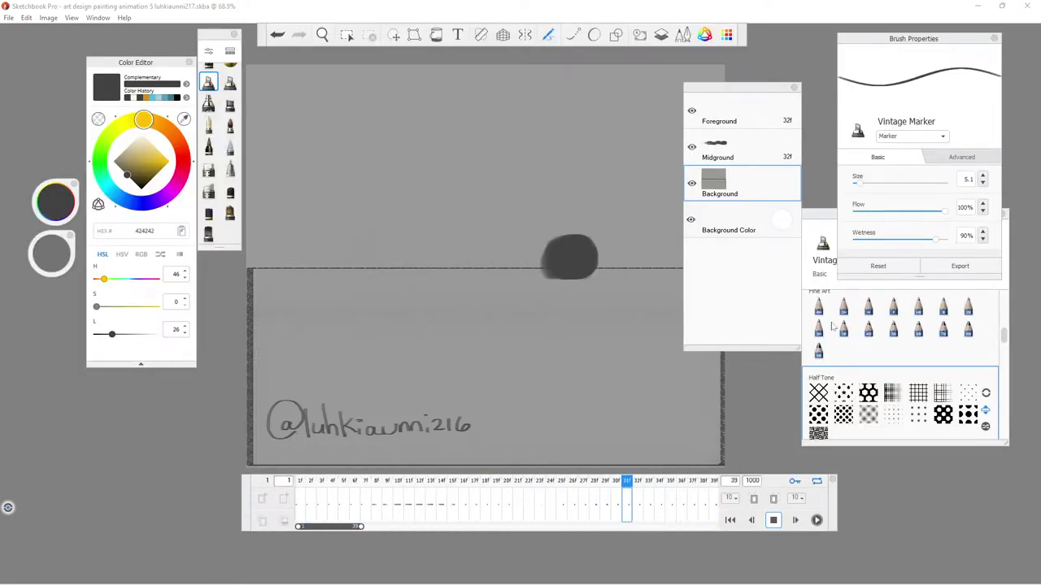
Choose the 3H pencil from the Fine Art brush set and restart the animation playback.
click(818, 329)
click(751, 520)
click(773, 520)
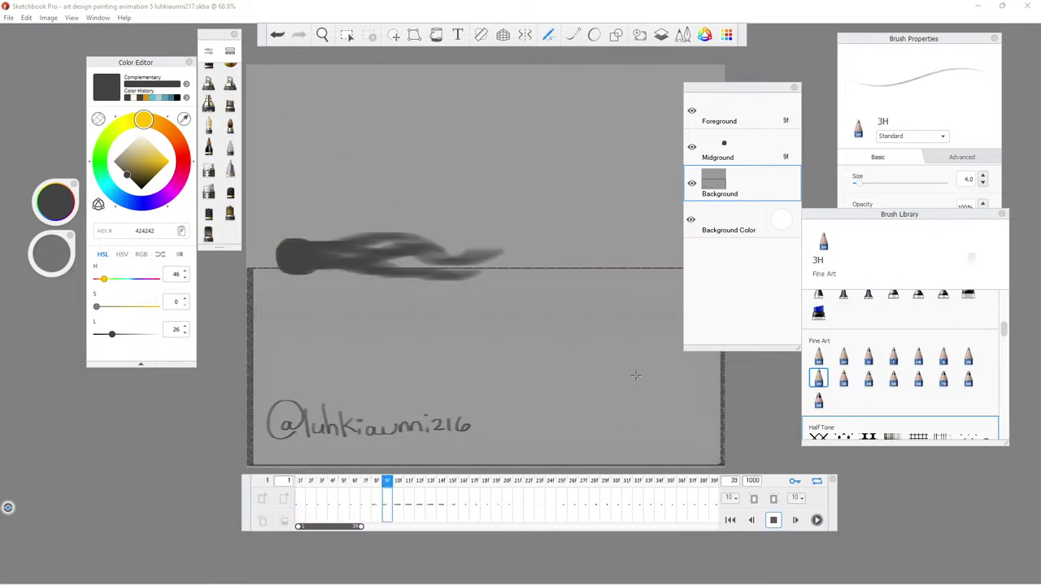
Stop playback, turn on onion skinning for the previous frames and choose the Flow Airbrush.
key(space)
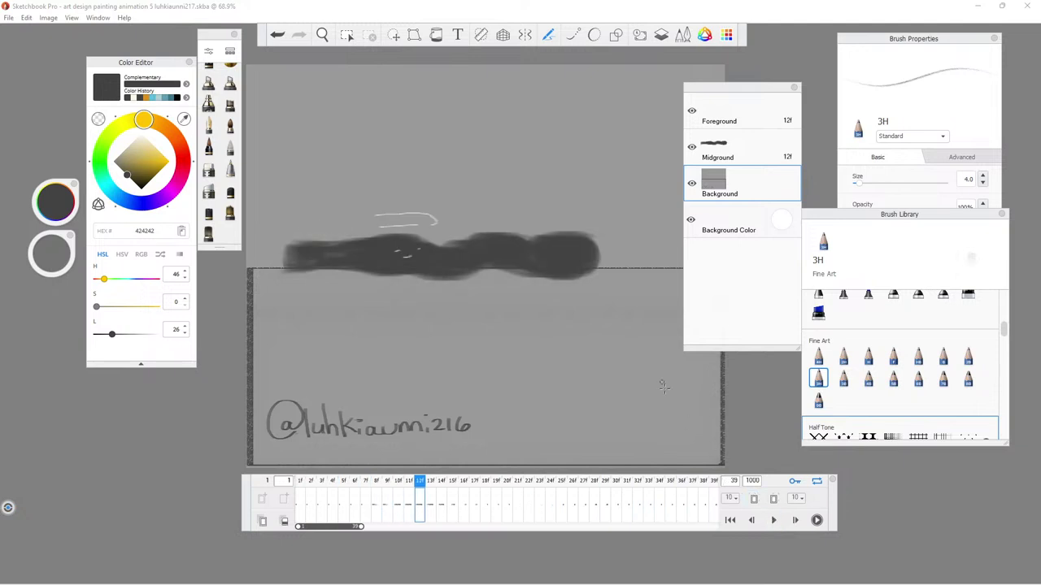
click(754, 497)
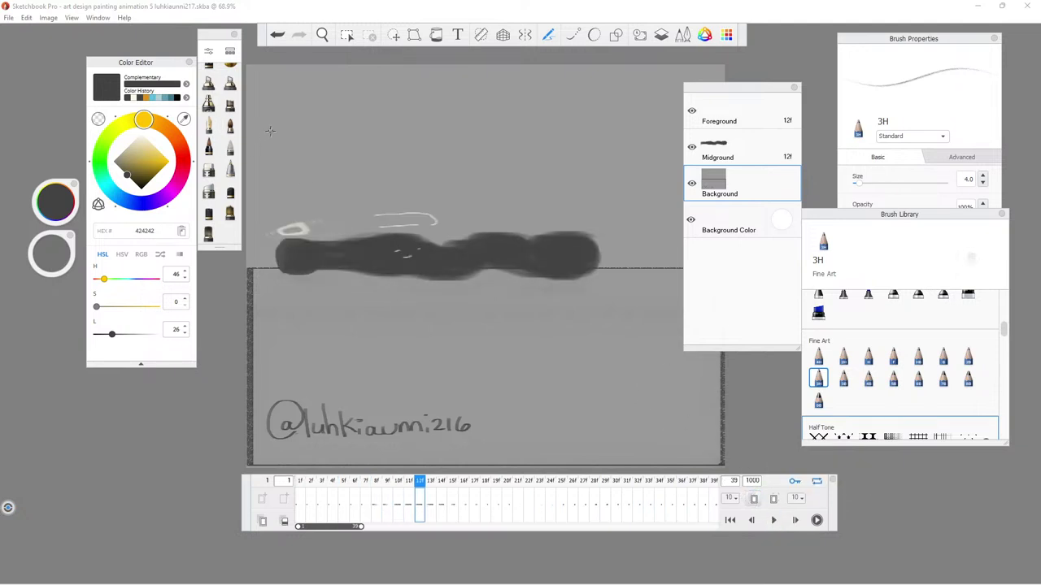
click(229, 104)
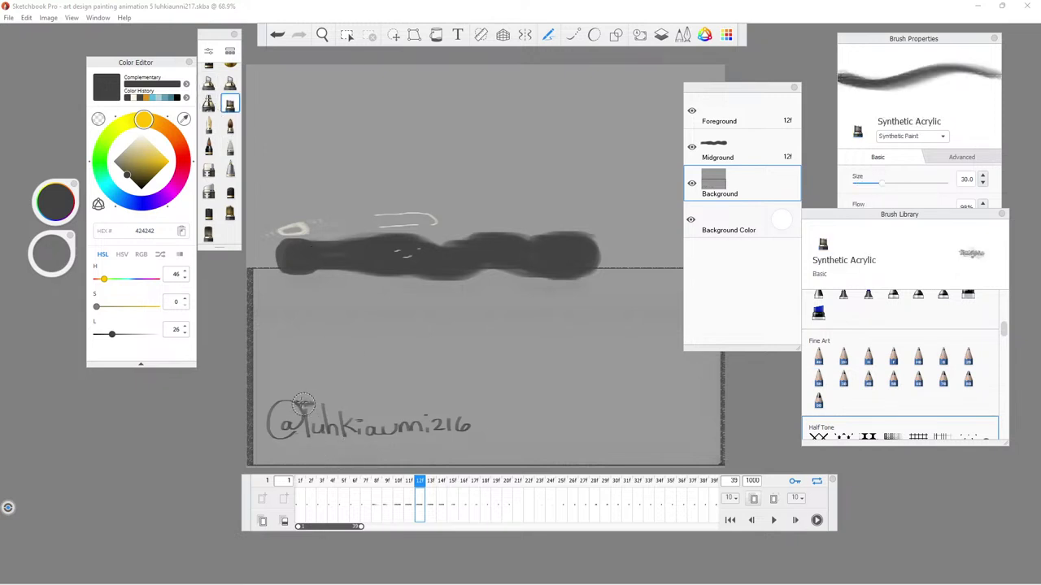
click(208, 103)
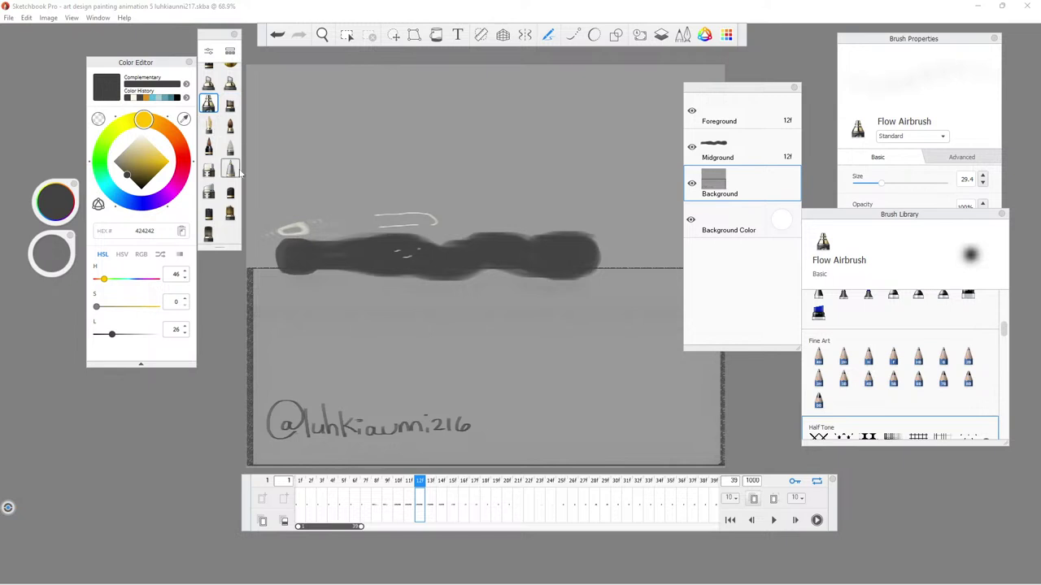
click(300, 505)
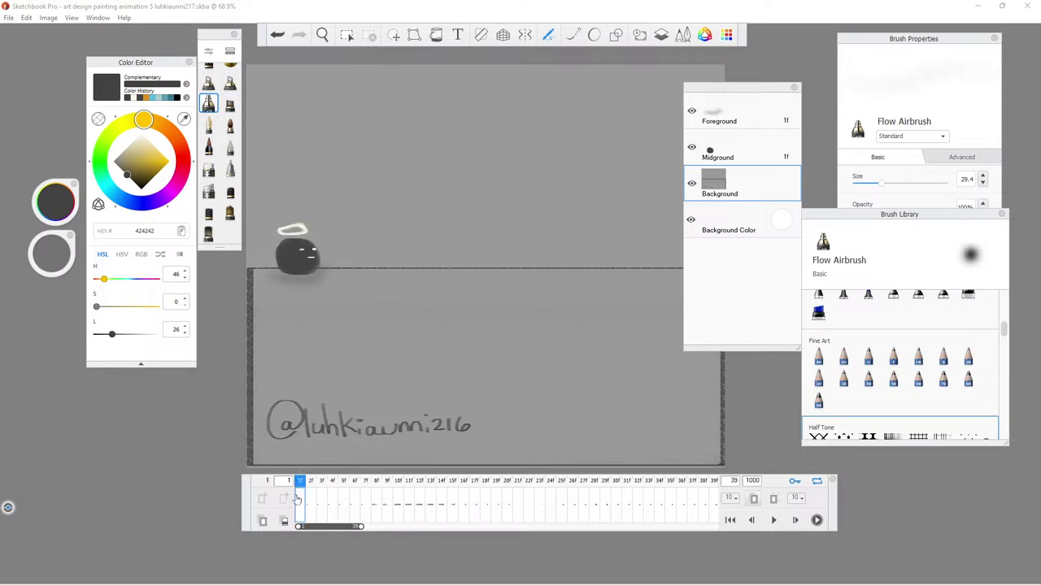
click(312, 503)
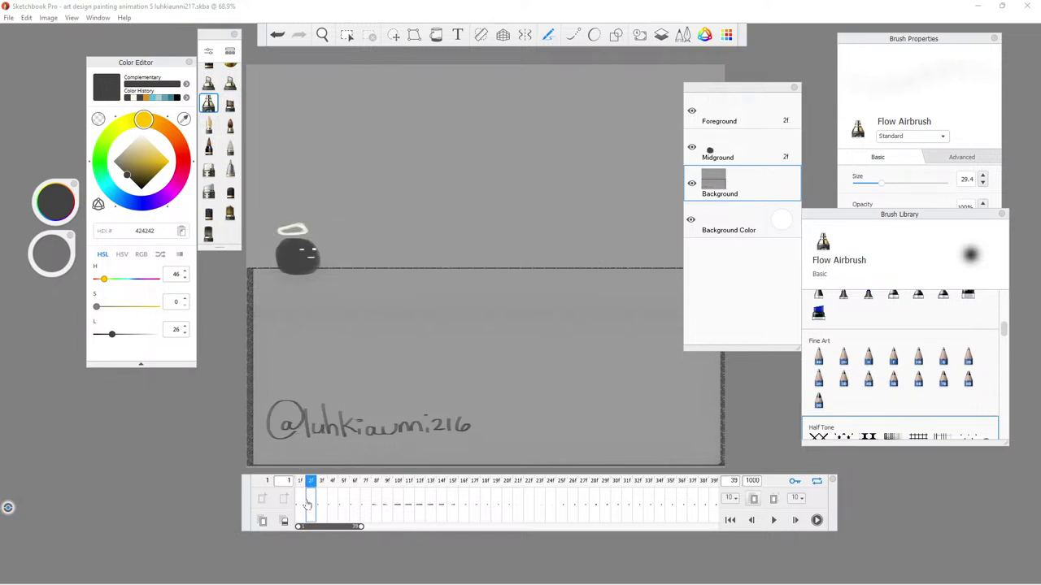
click(300, 503)
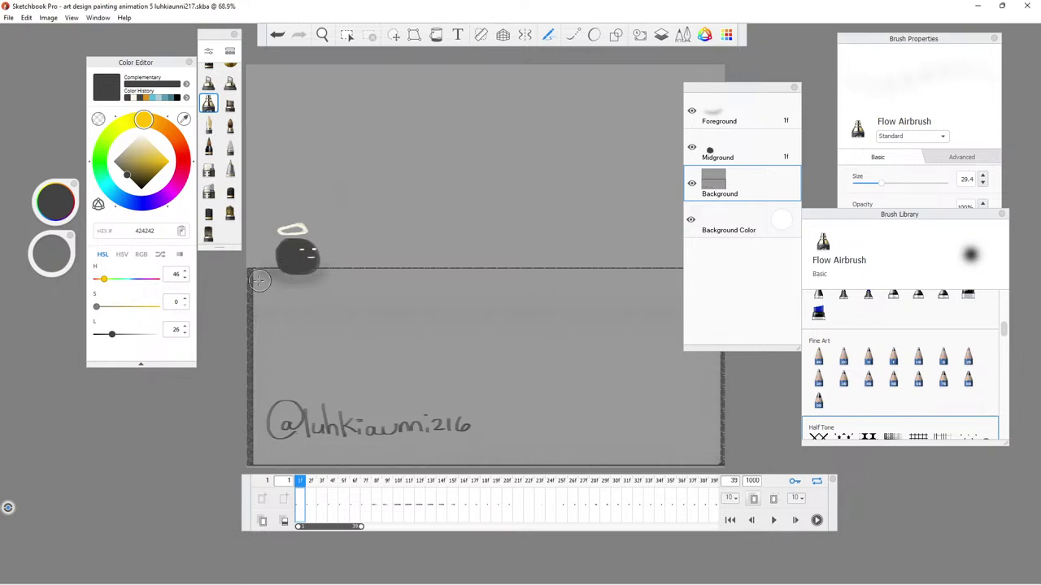
click(277, 35)
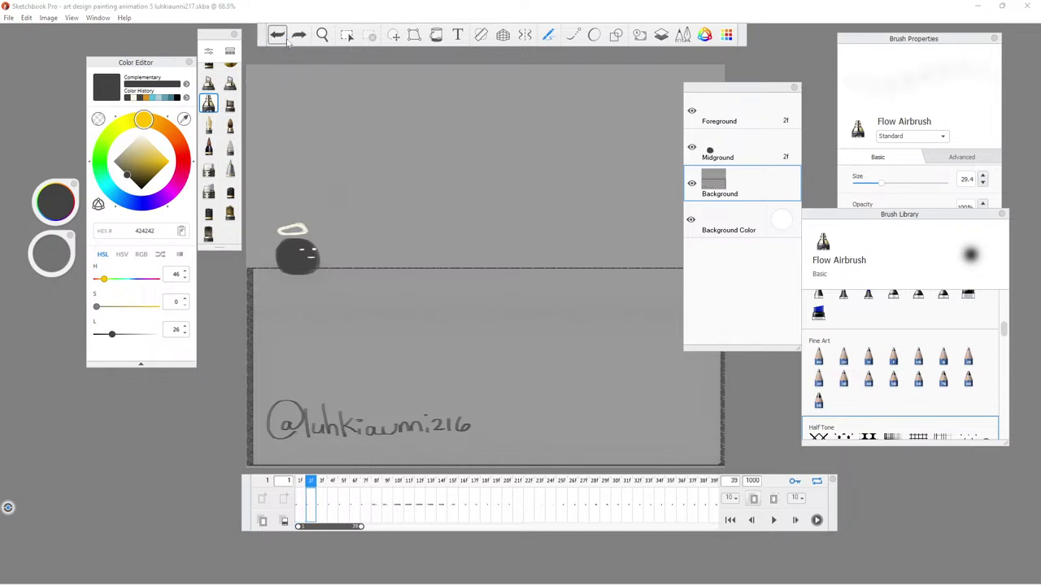
click(284, 40)
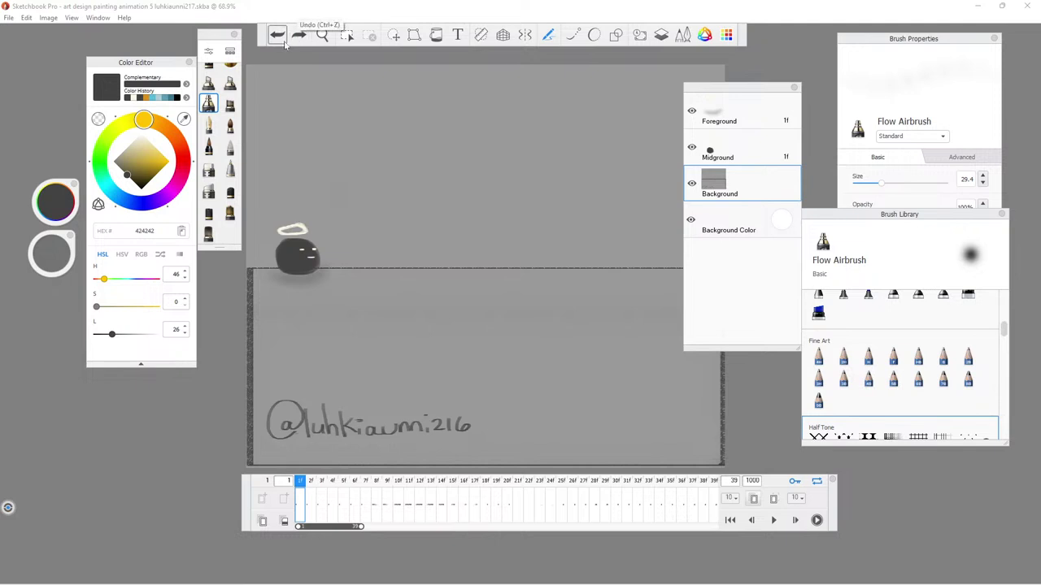
click(299, 38)
click(299, 38)
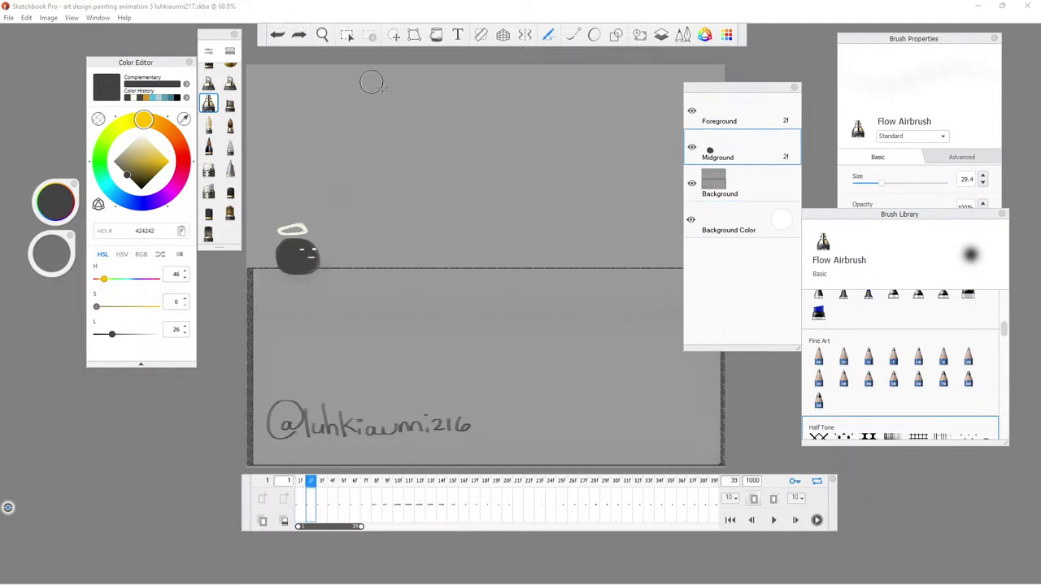
On the Foreground layer, airbrush a soft dark ground shadow beneath the ball on frames 1 to 7.
click(721, 109)
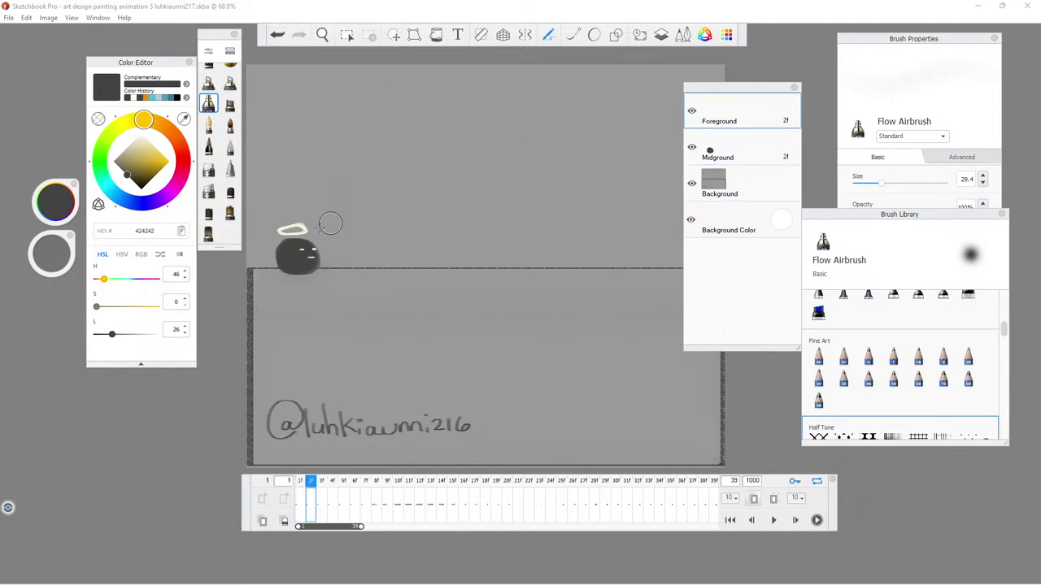
click(302, 502)
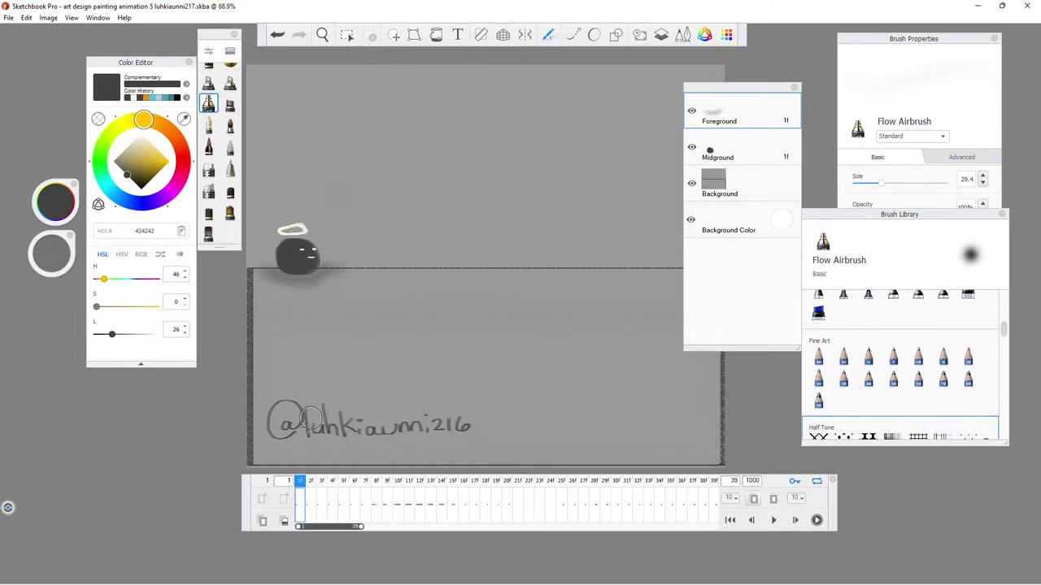
click(309, 503)
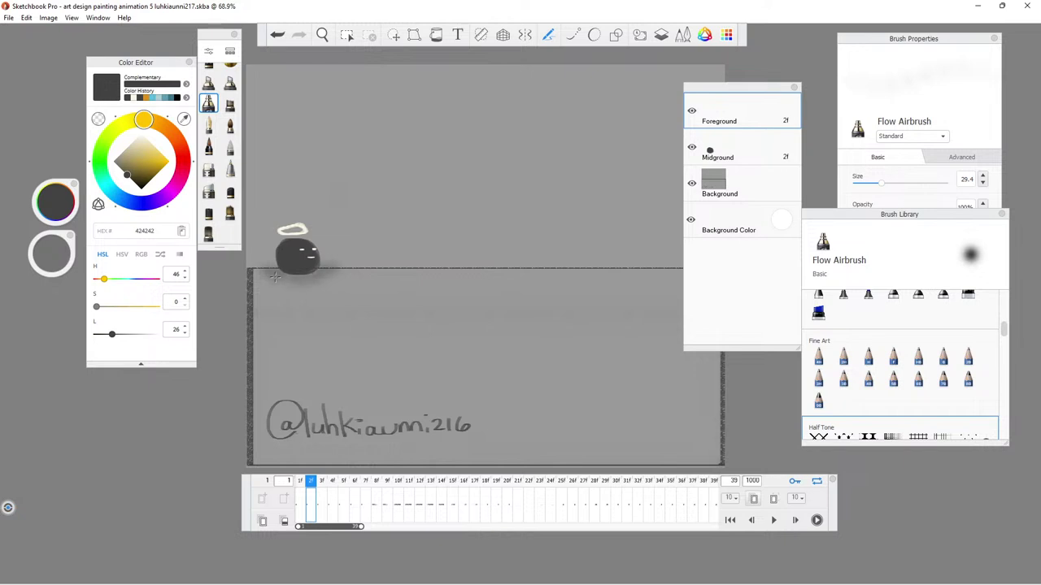
click(319, 498)
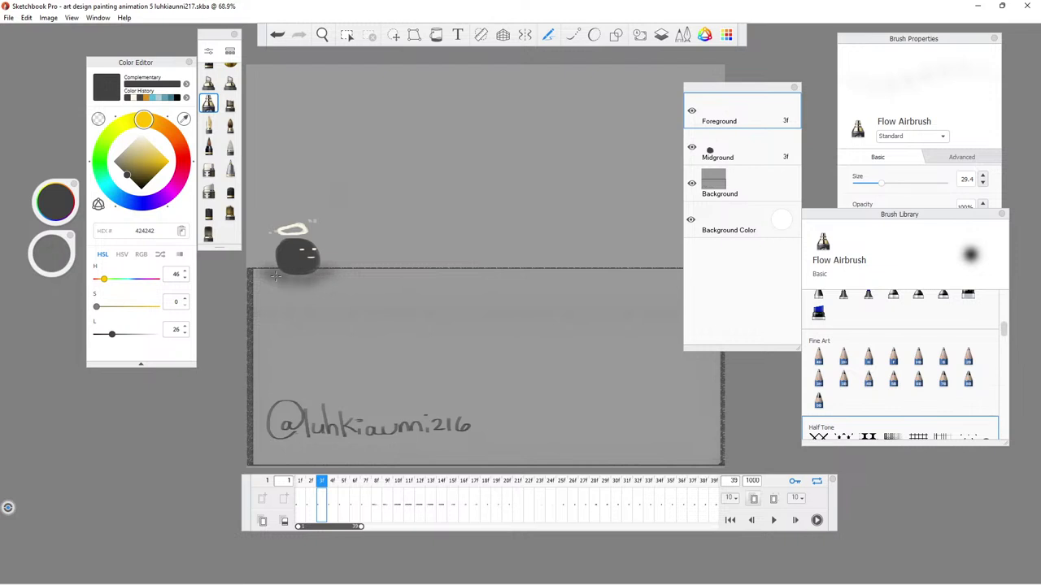
click(332, 501)
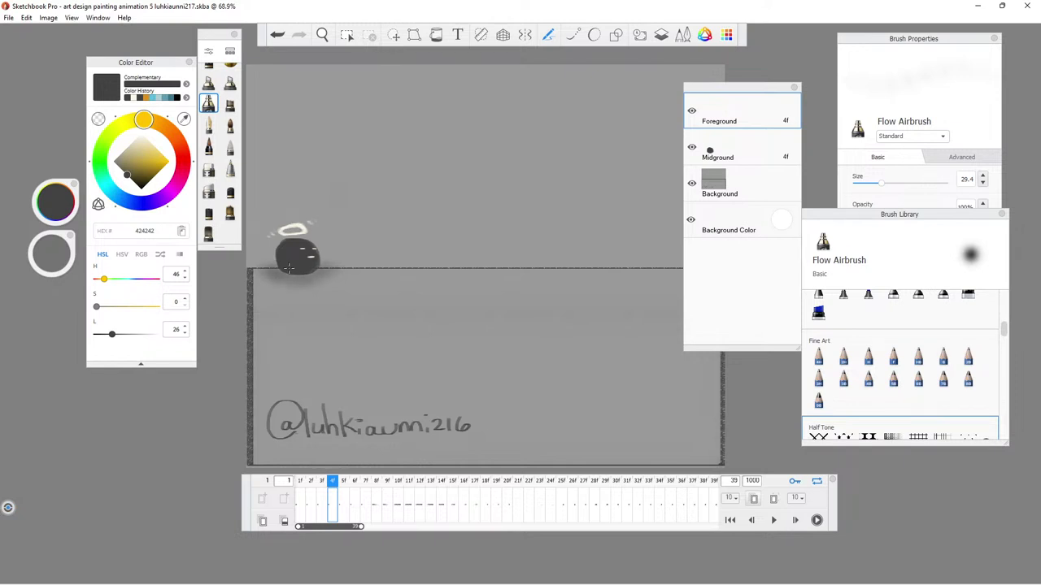
click(340, 504)
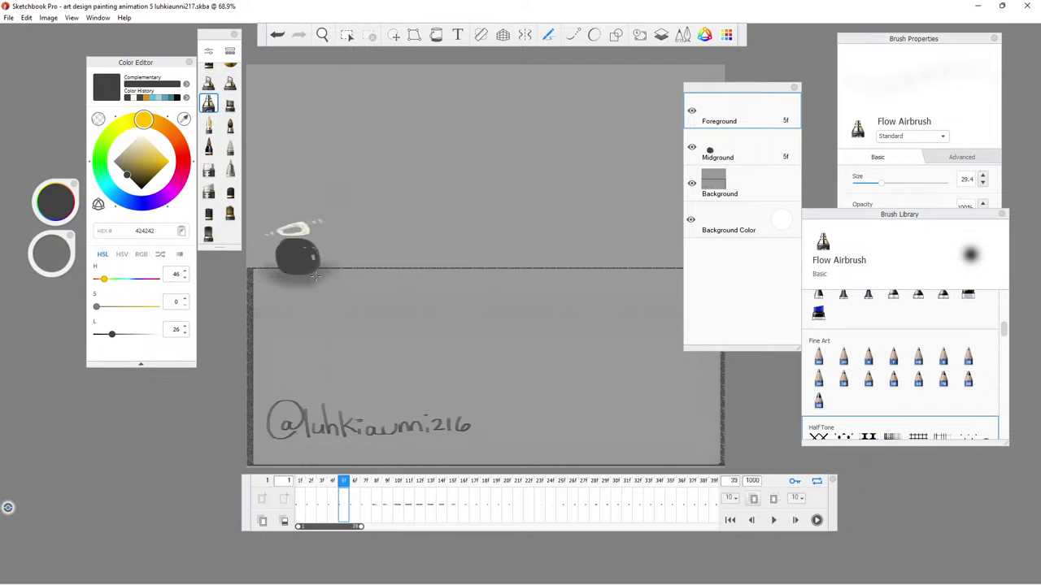
click(354, 505)
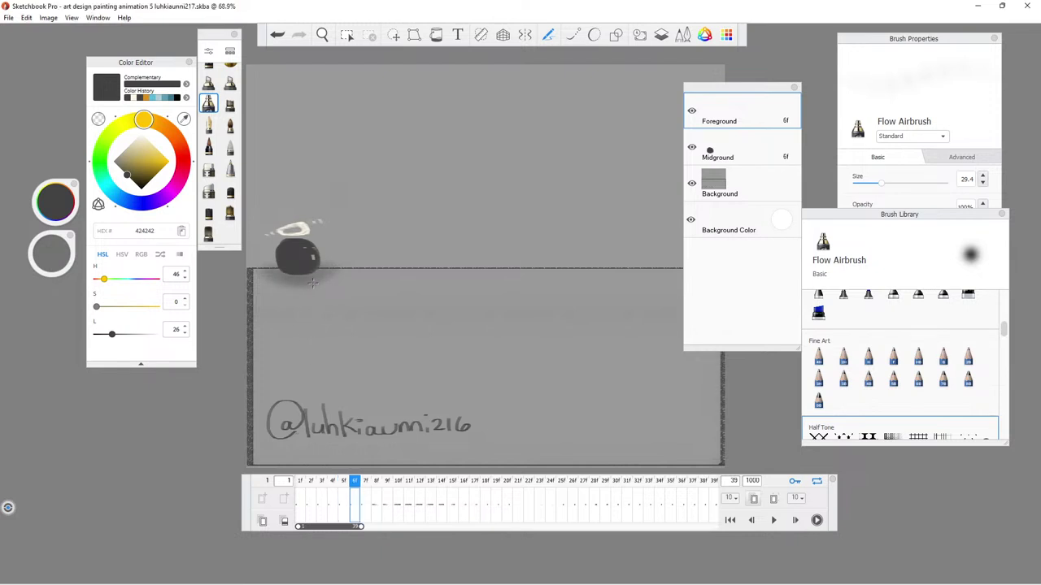
click(365, 501)
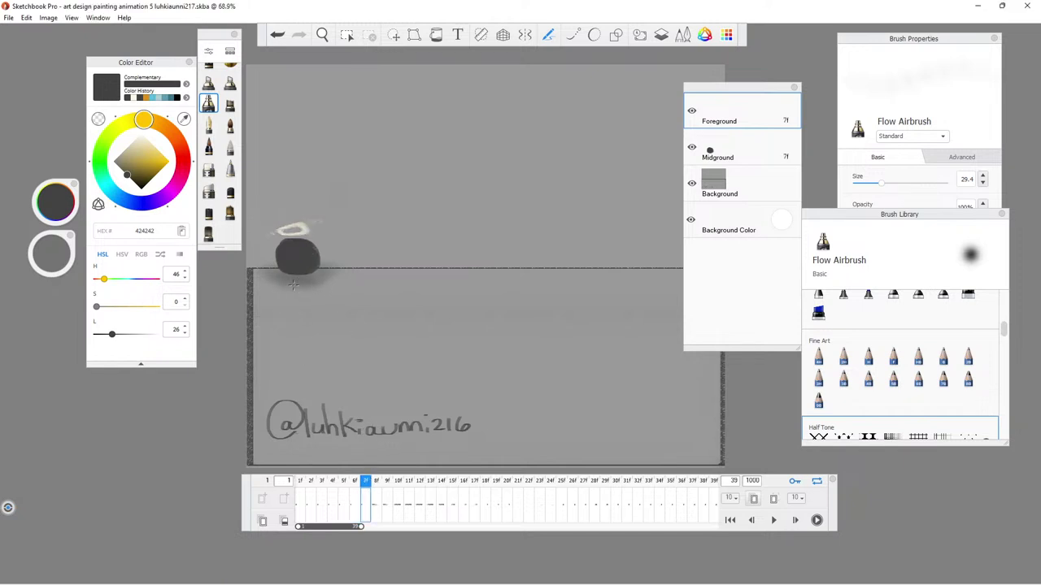
Airbrush the ground shadow beneath the ball and its streak on frames 8 to 12 of the Foreground layer.
key(period)
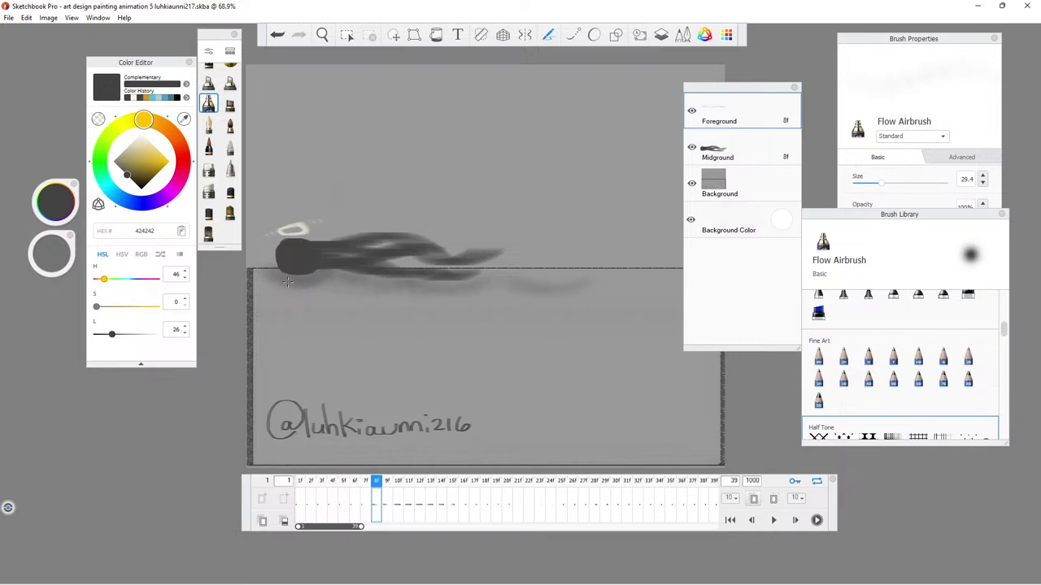
key(period)
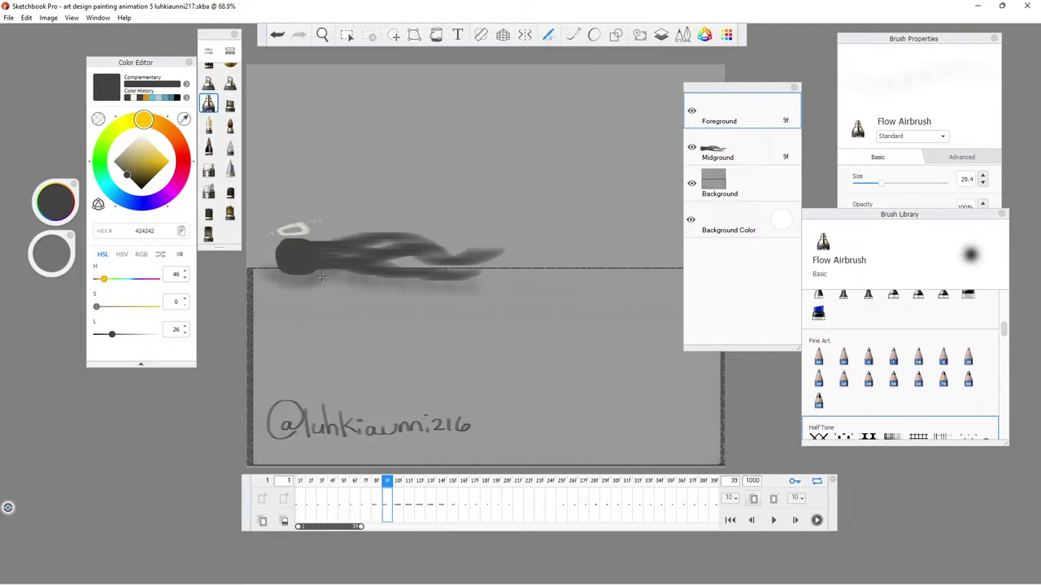
click(399, 508)
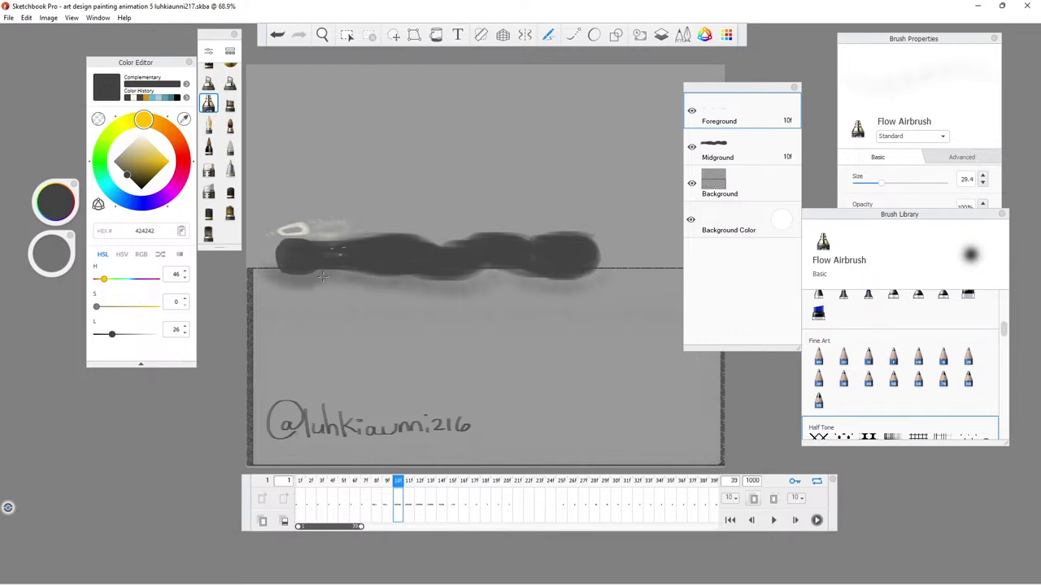
click(409, 499)
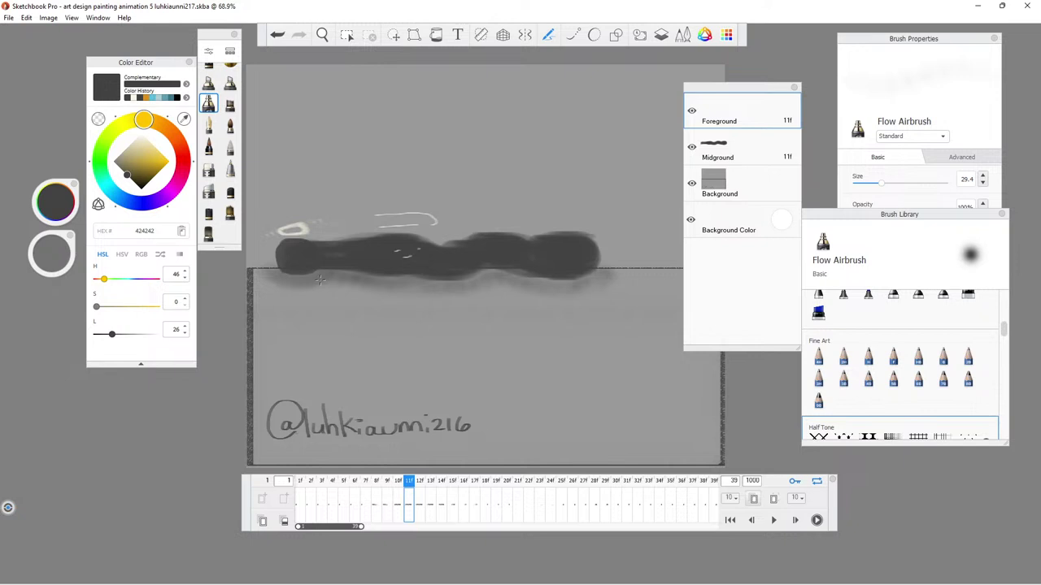
click(420, 504)
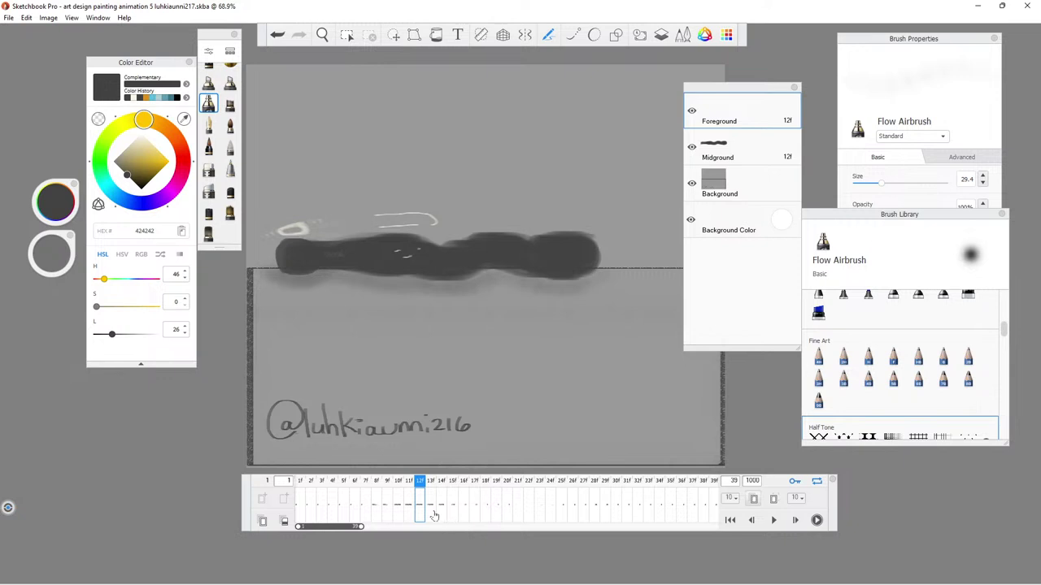
Continue airbrushing the ground shadow beneath the full streak on frames 13 to 18 of the Foreground layer.
click(431, 487)
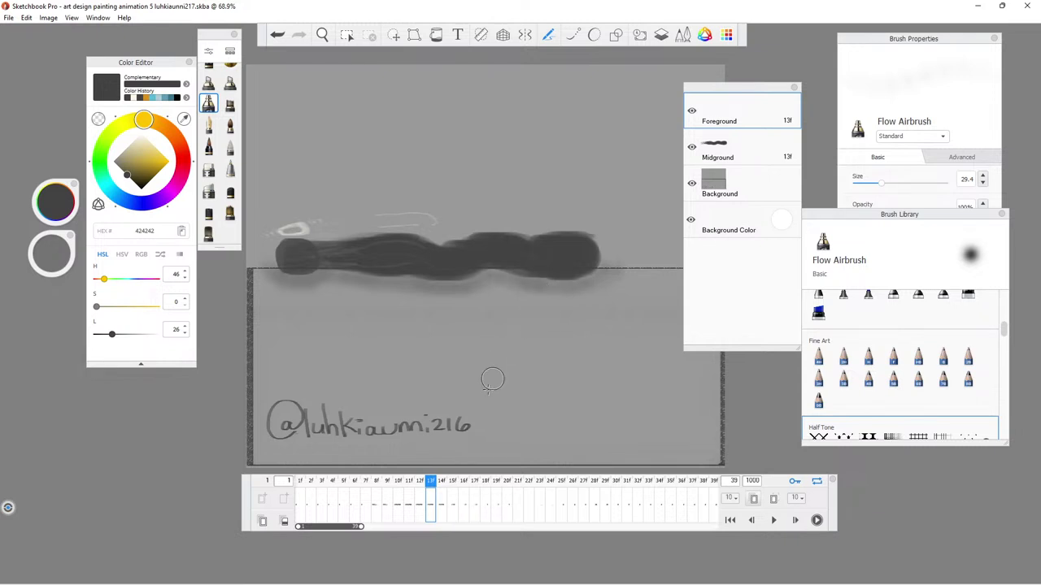
click(440, 505)
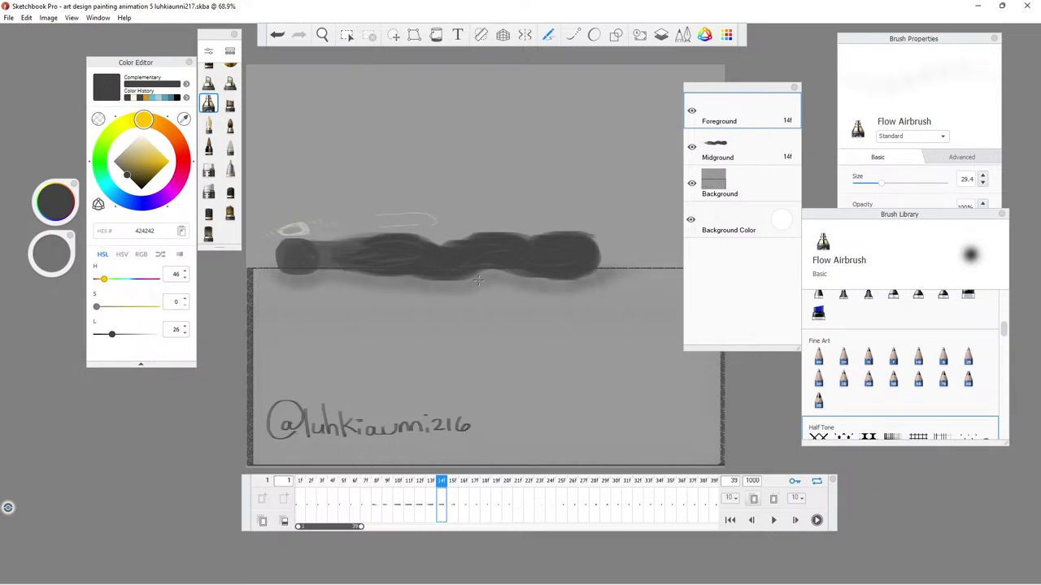
click(452, 501)
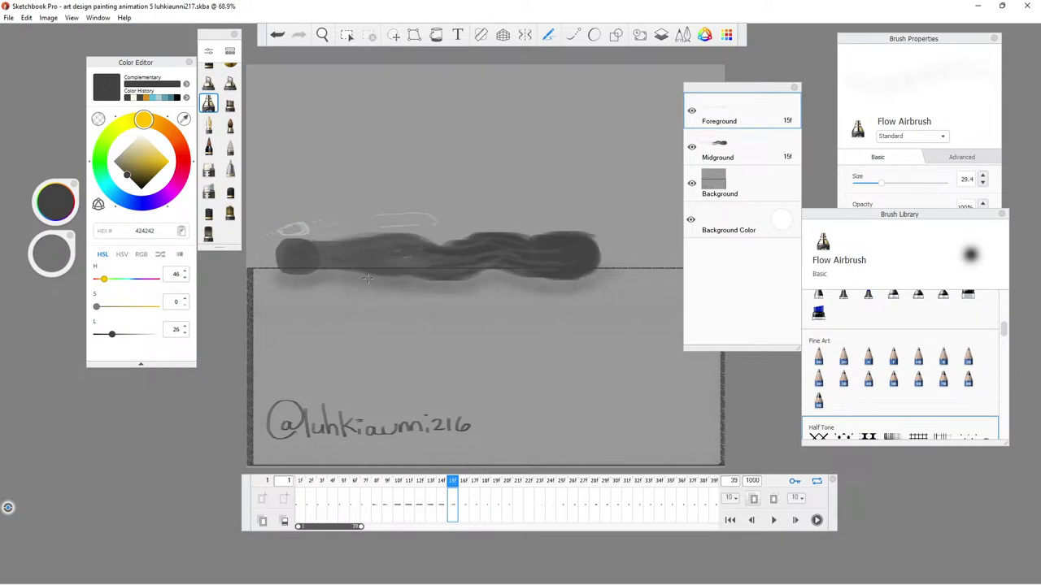
click(463, 502)
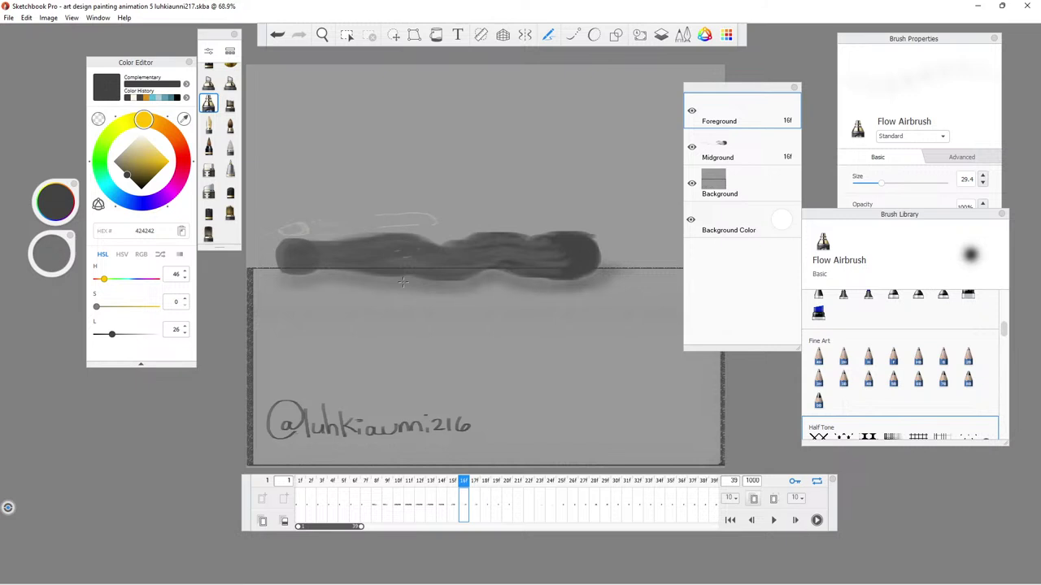
click(463, 496)
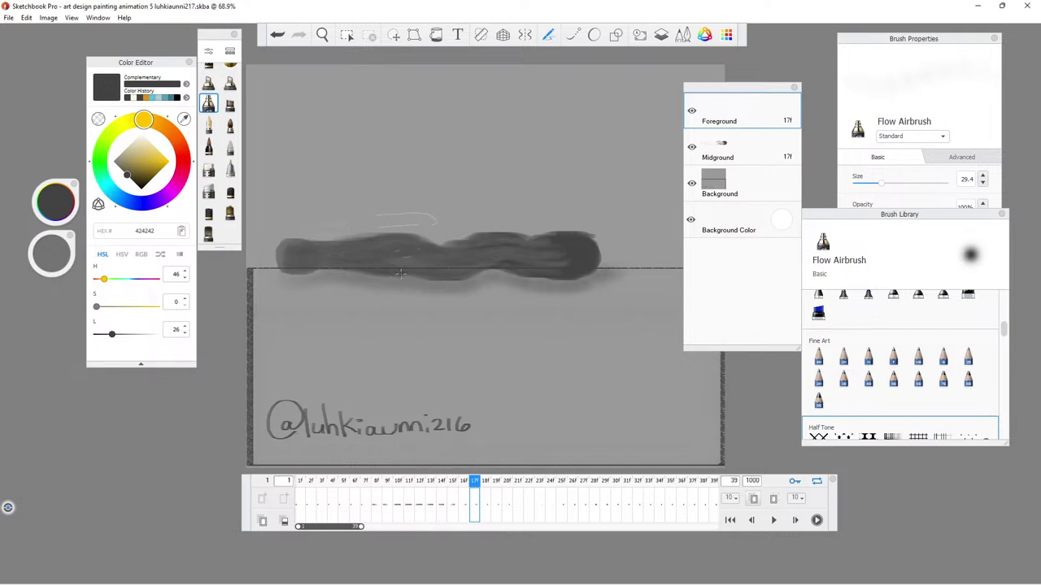
click(484, 504)
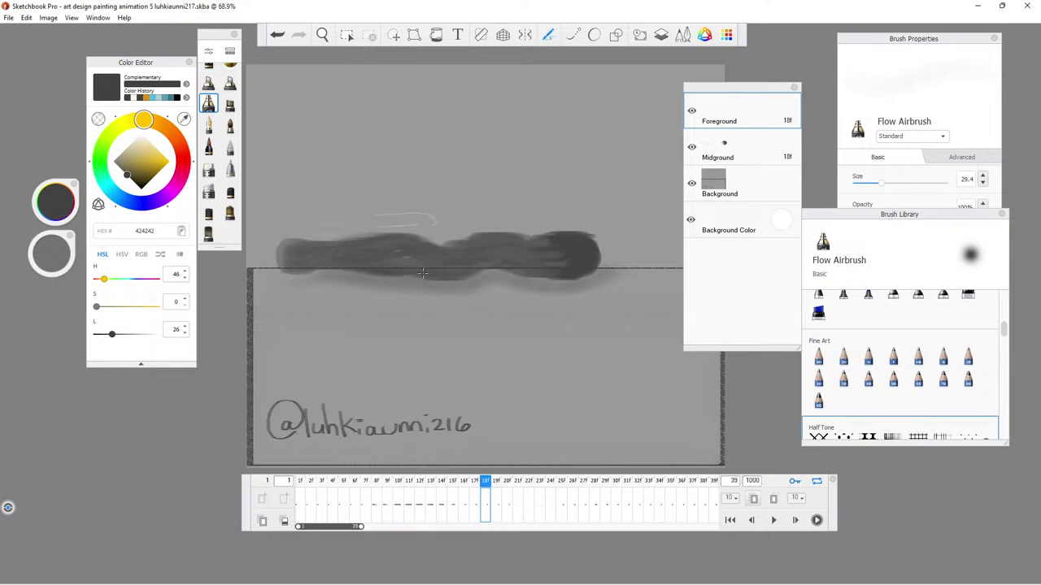
Airbrush the ground shadow beneath the fading streak on frames 19 to 25 of the Foreground layer.
click(494, 499)
click(506, 500)
click(517, 499)
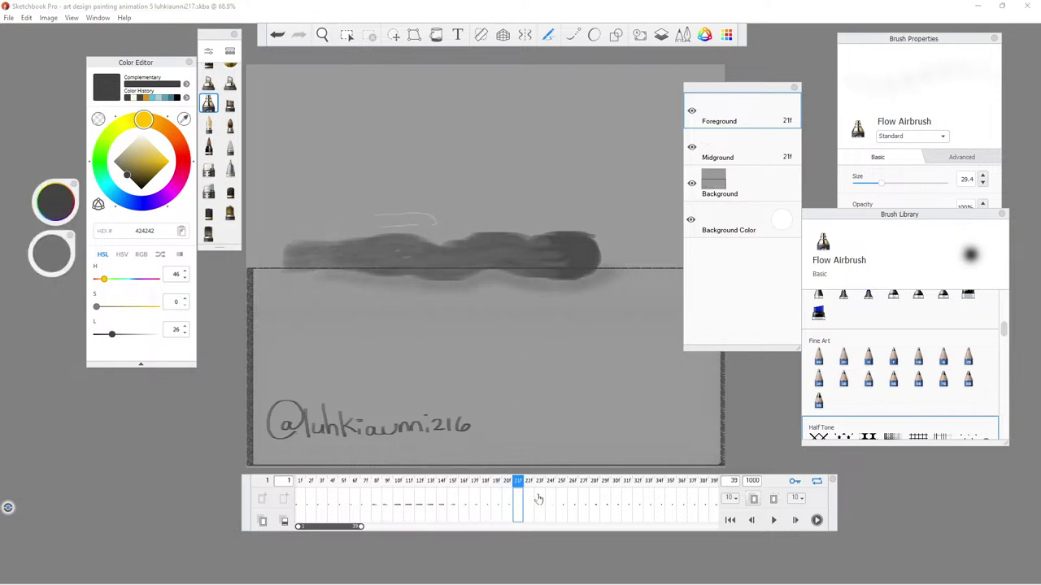
click(538, 499)
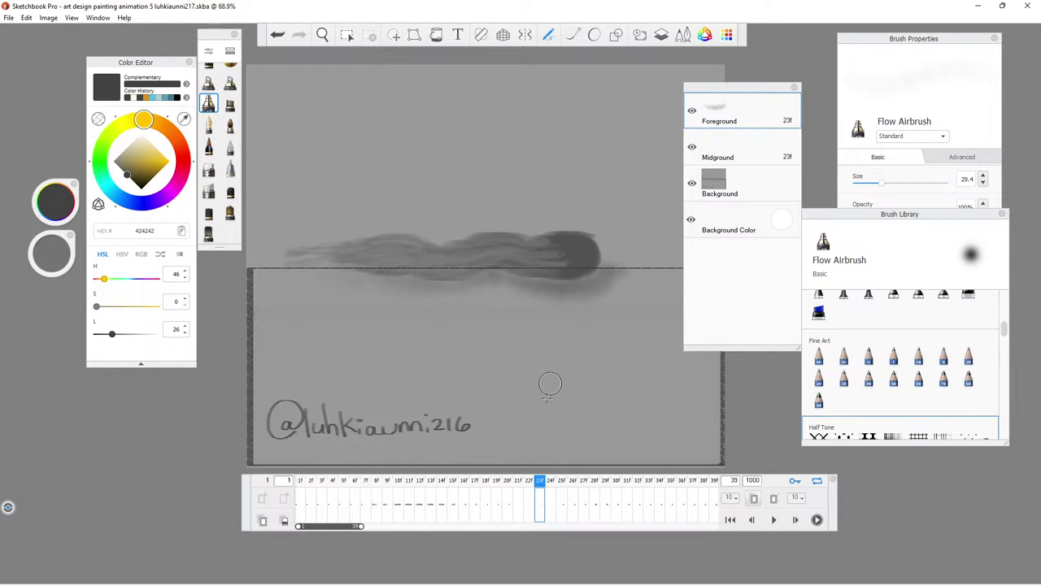
click(549, 502)
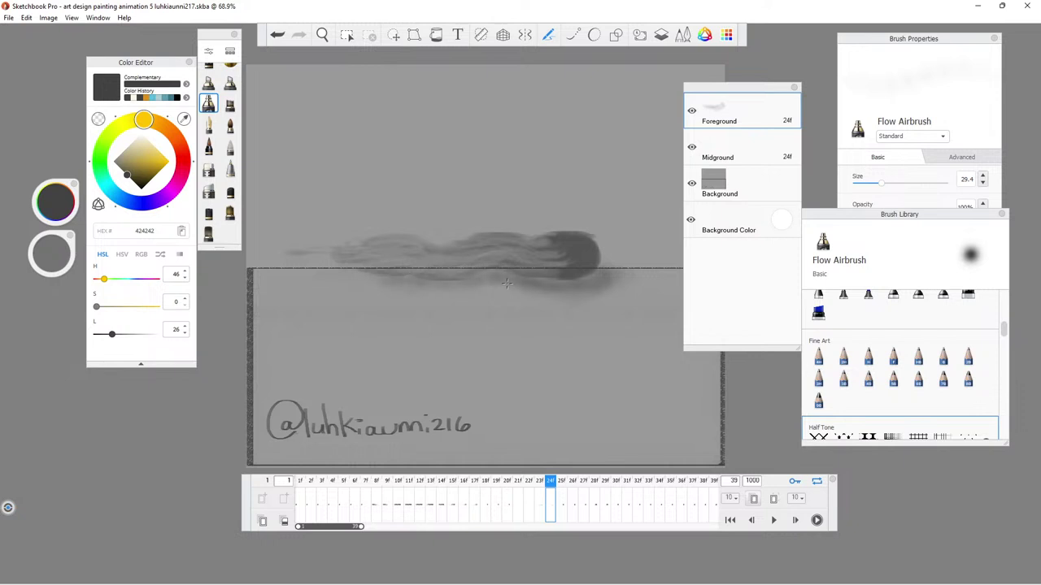
click(563, 502)
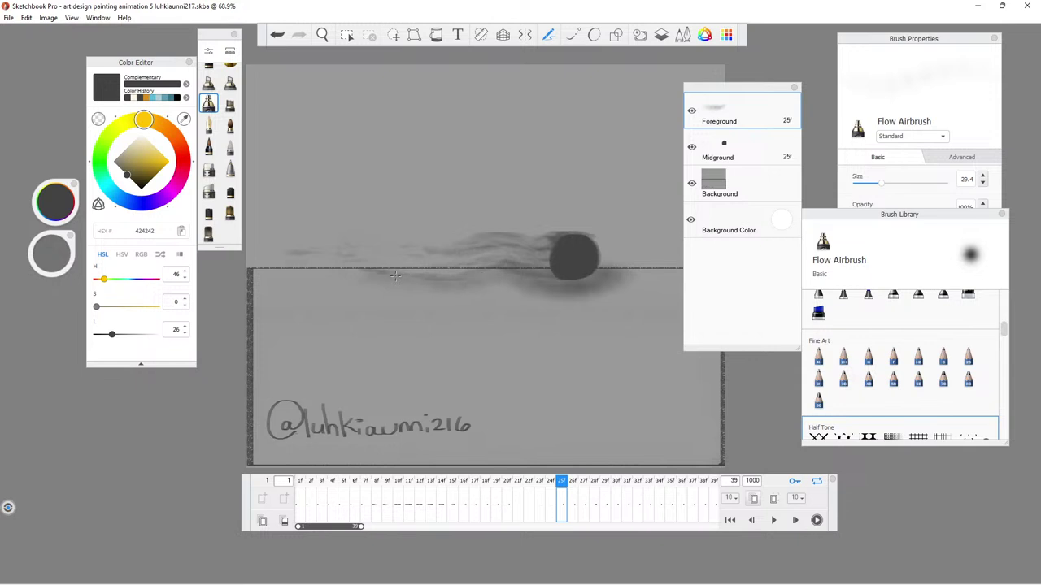
Continue airbrushing the ground shadow under the re-forming ball on frames 26 to 31 of the Foreground layer.
click(568, 500)
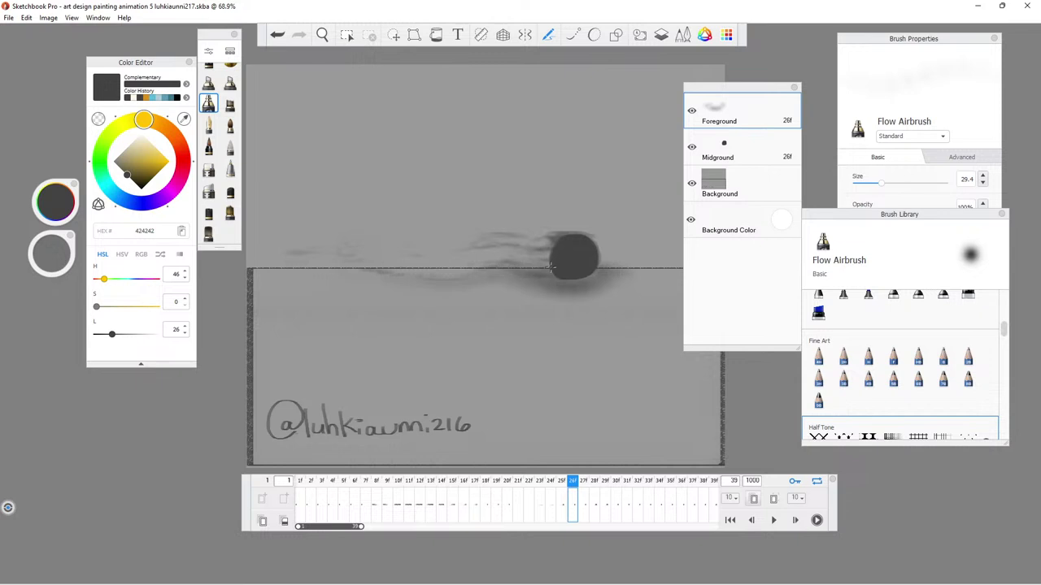
click(584, 499)
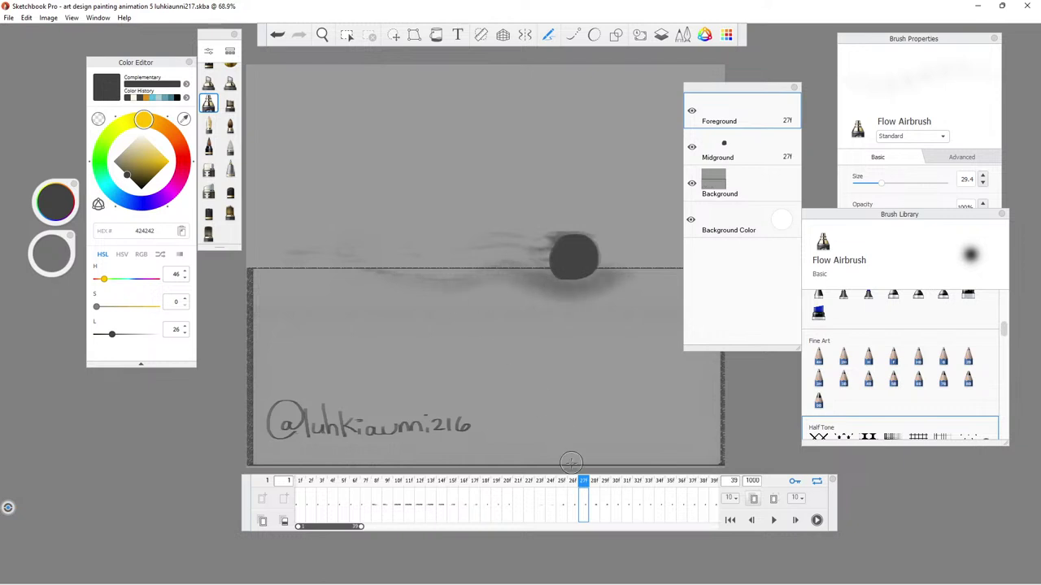
click(594, 497)
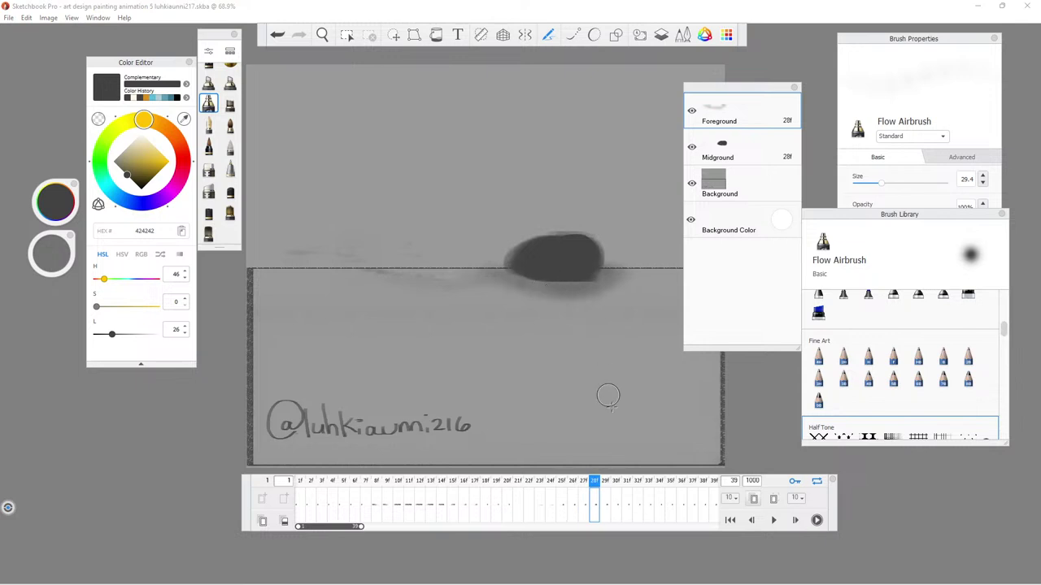
click(605, 498)
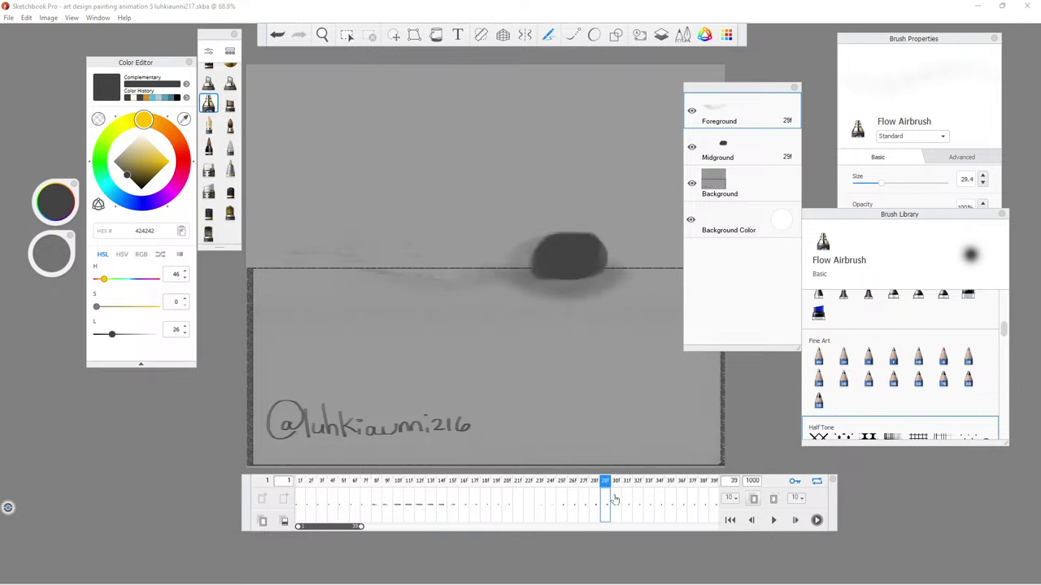
click(616, 499)
click(624, 499)
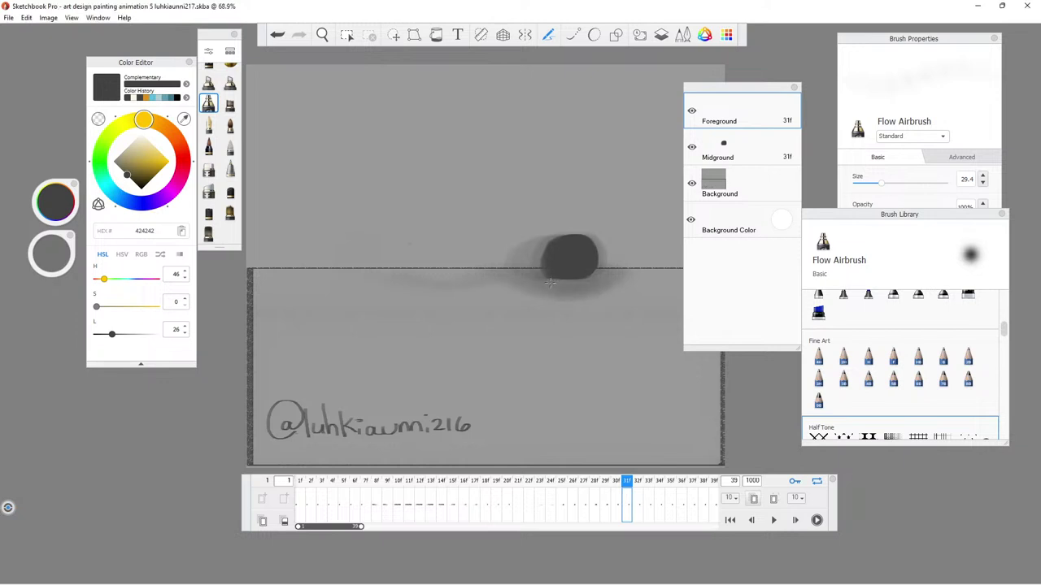
Airbrush the ground shadow beneath the resting ball with its halo on frames 32 to 39 of the Foreground layer.
click(637, 499)
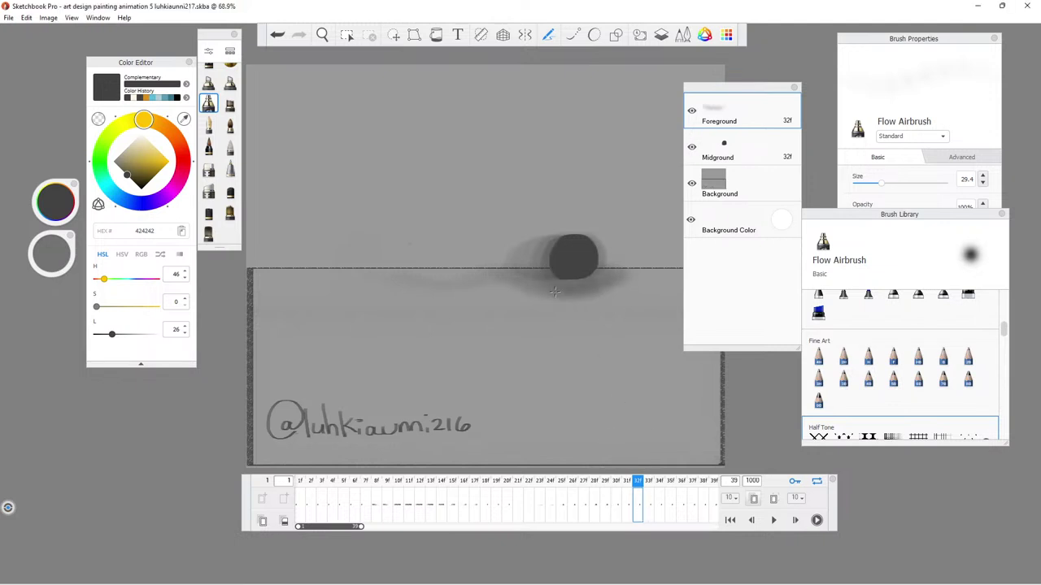
click(655, 505)
drag(665, 505, 707, 506)
click(691, 504)
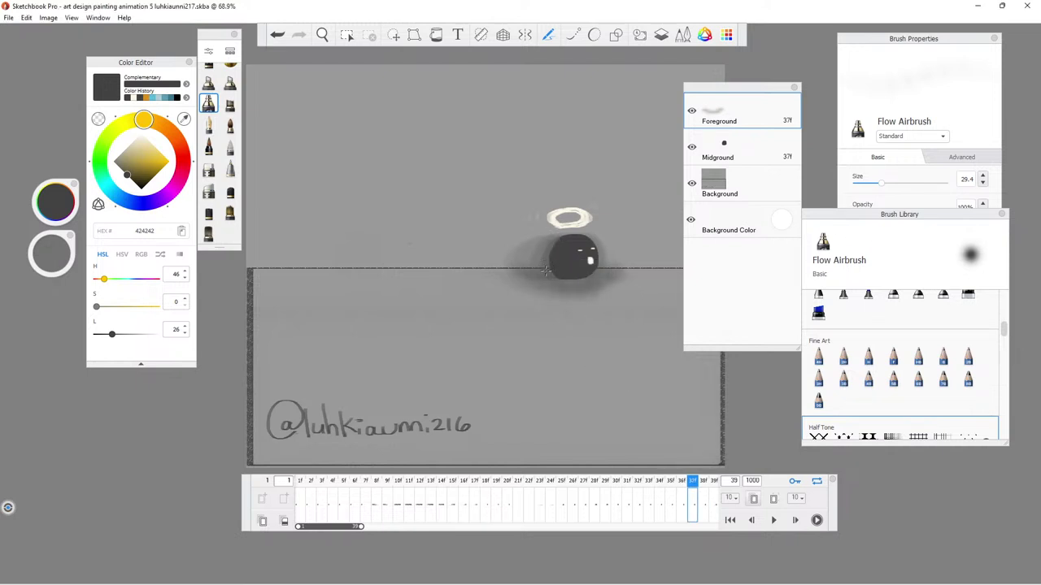
click(705, 505)
click(713, 505)
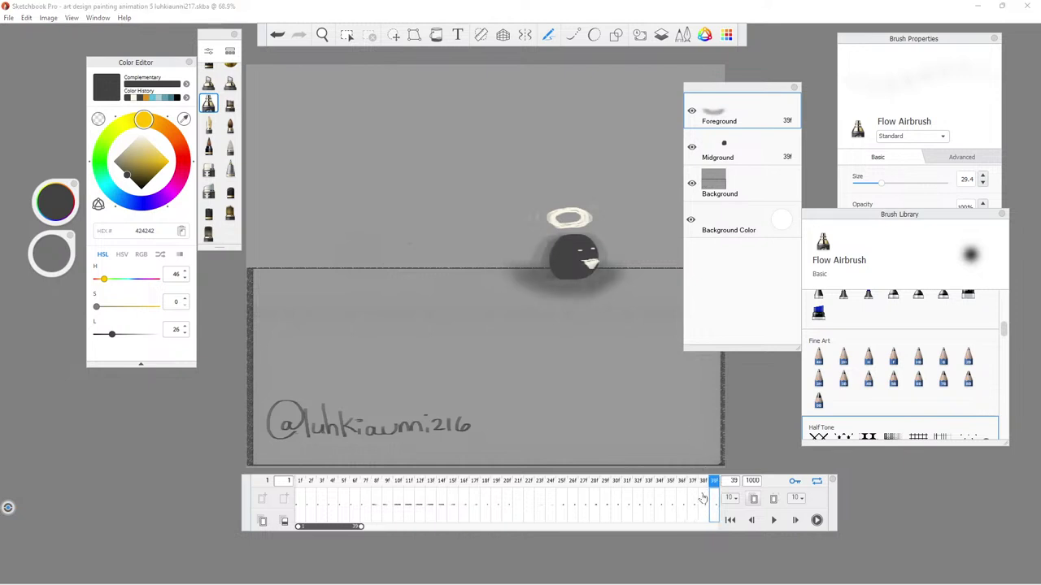
click(702, 499)
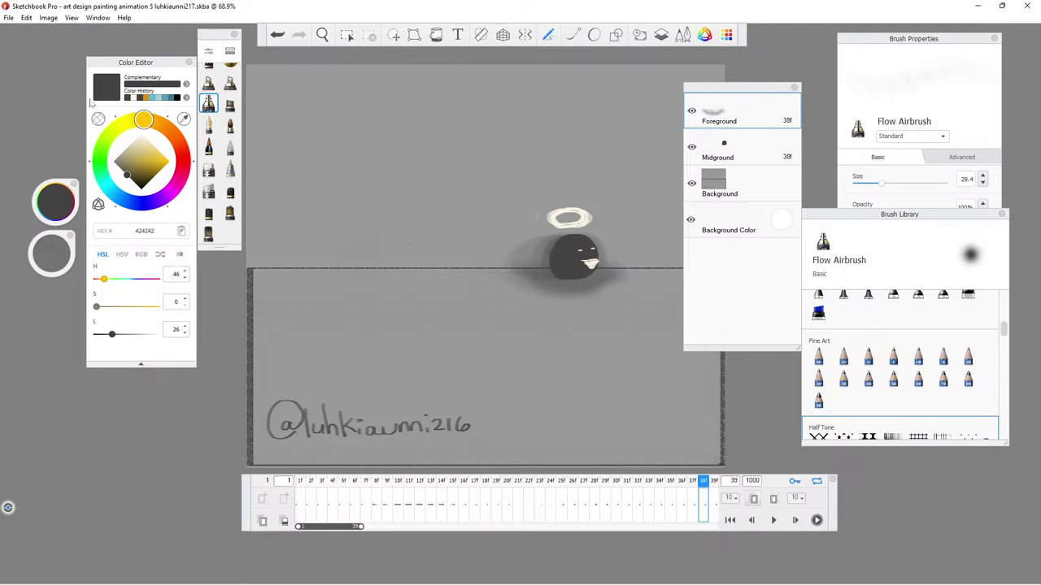
Save the animation file and play the animation back with the interface hidden.
click(8, 18)
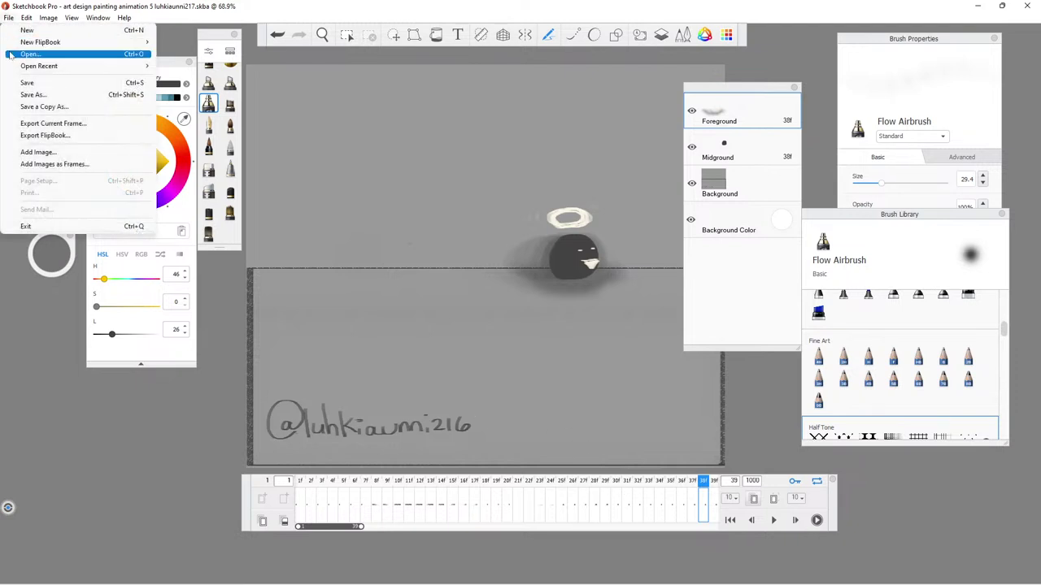
click(26, 82)
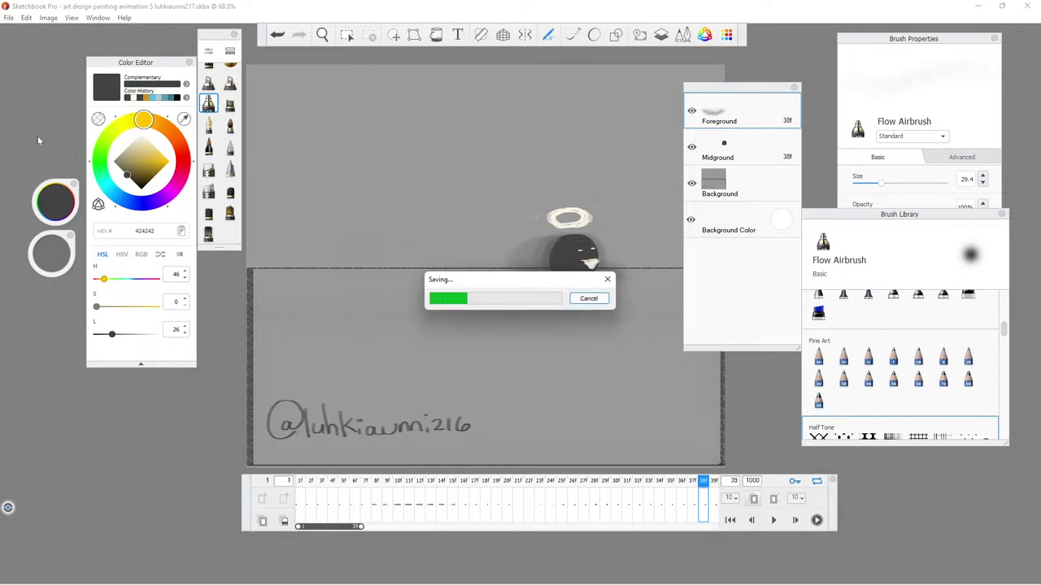
click(773, 520)
key(Tab)
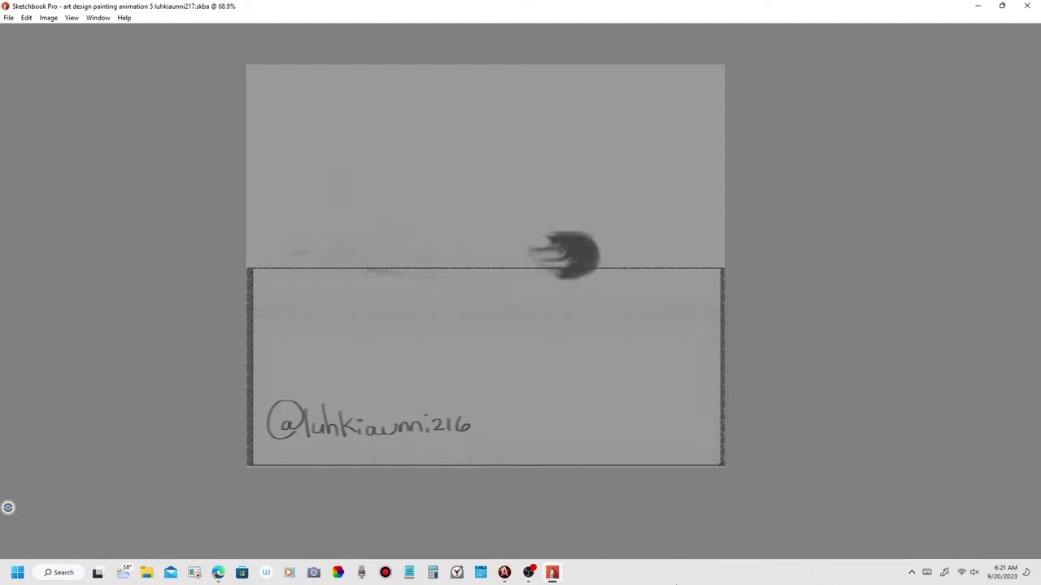
key(Tab)
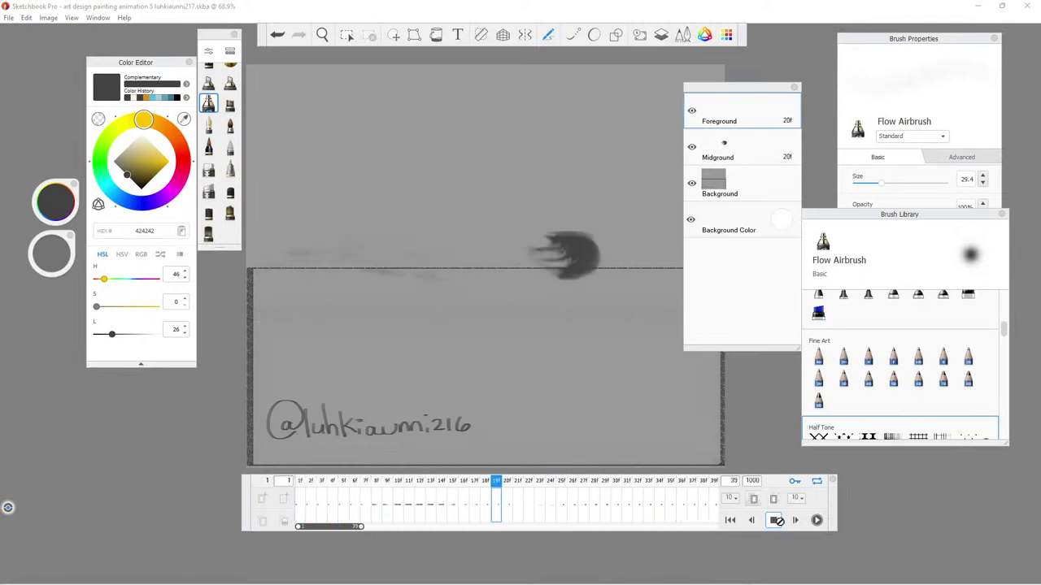
click(773, 520)
Duplicate frame 39 four times to hold the ball's final pose, and preview the animation.
click(730, 521)
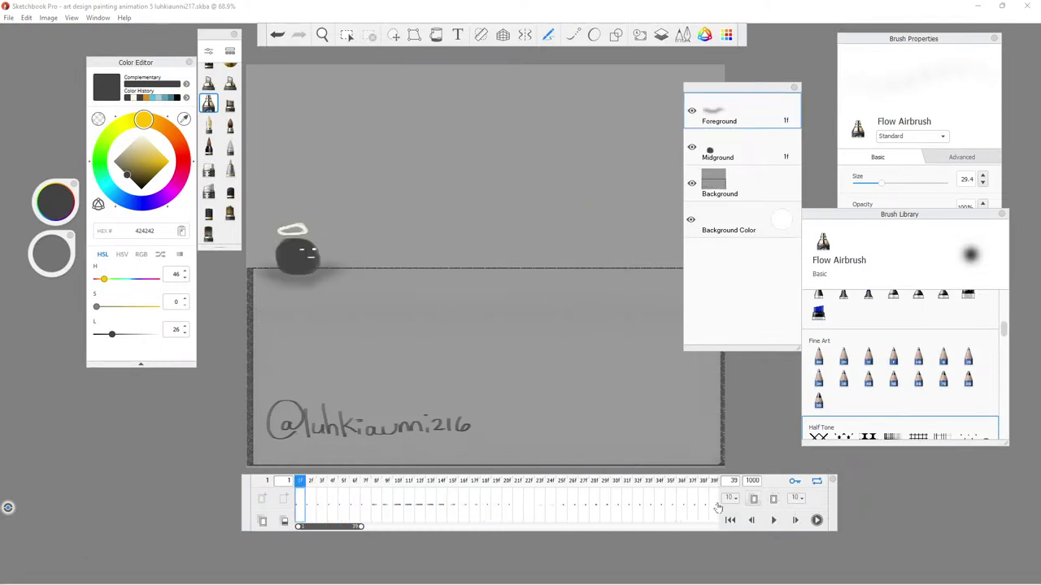
click(713, 512)
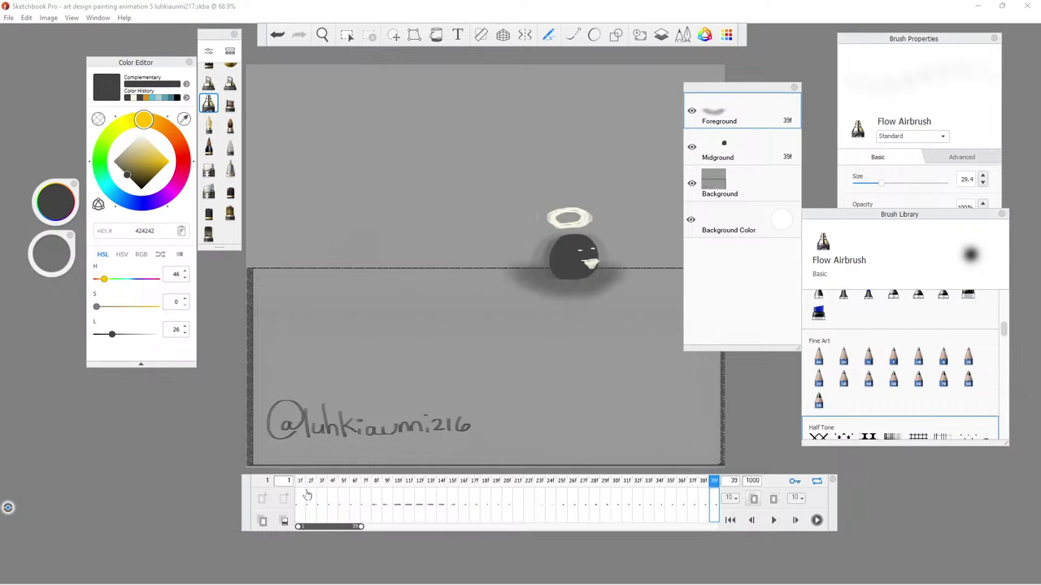
click(263, 522)
click(263, 521)
click(263, 521)
click(263, 521)
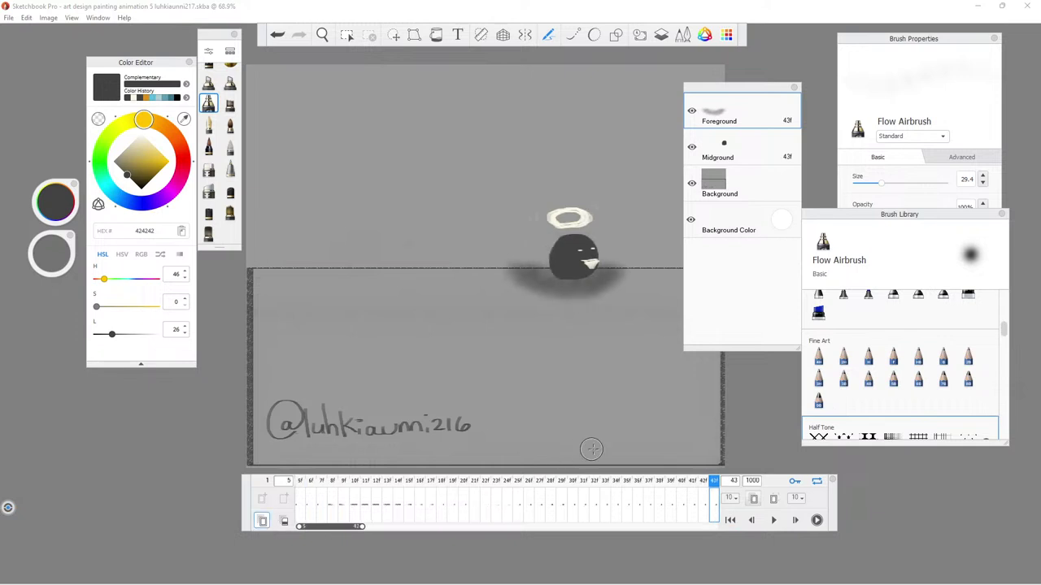
click(774, 522)
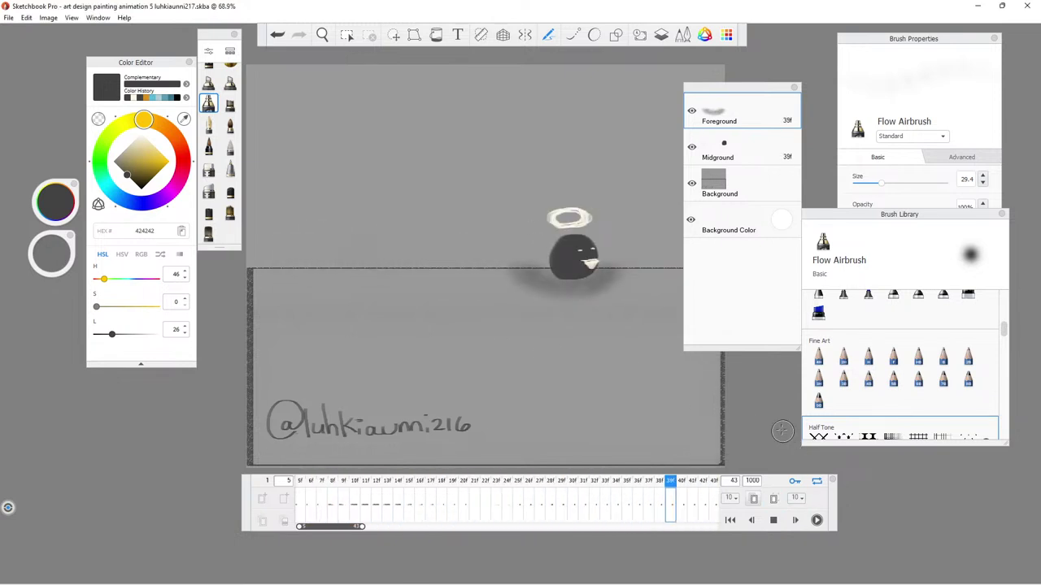
click(773, 520)
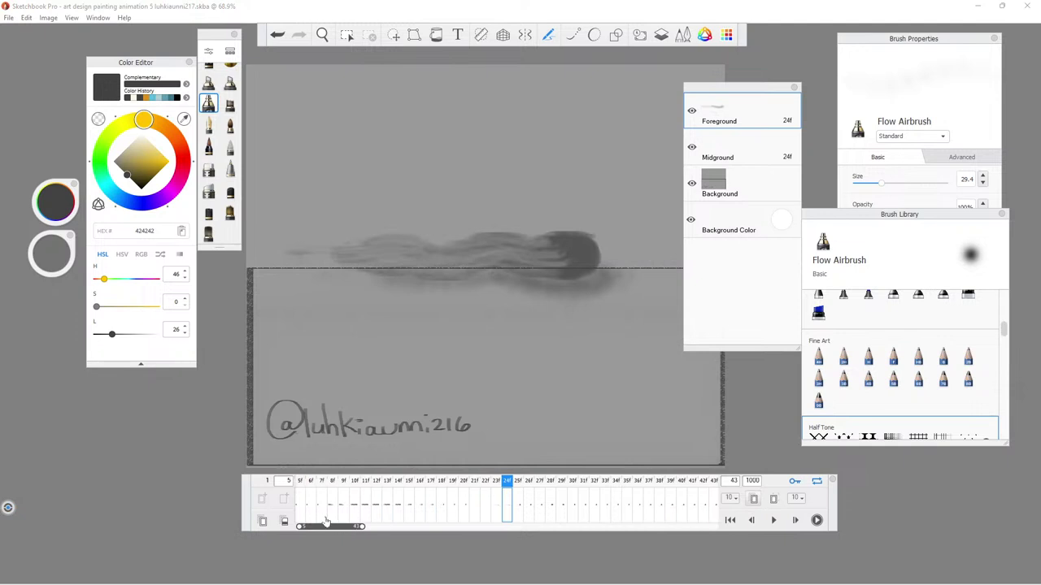
Duplicate frame 5 three times to hold the ball's pose before the streak.
click(300, 506)
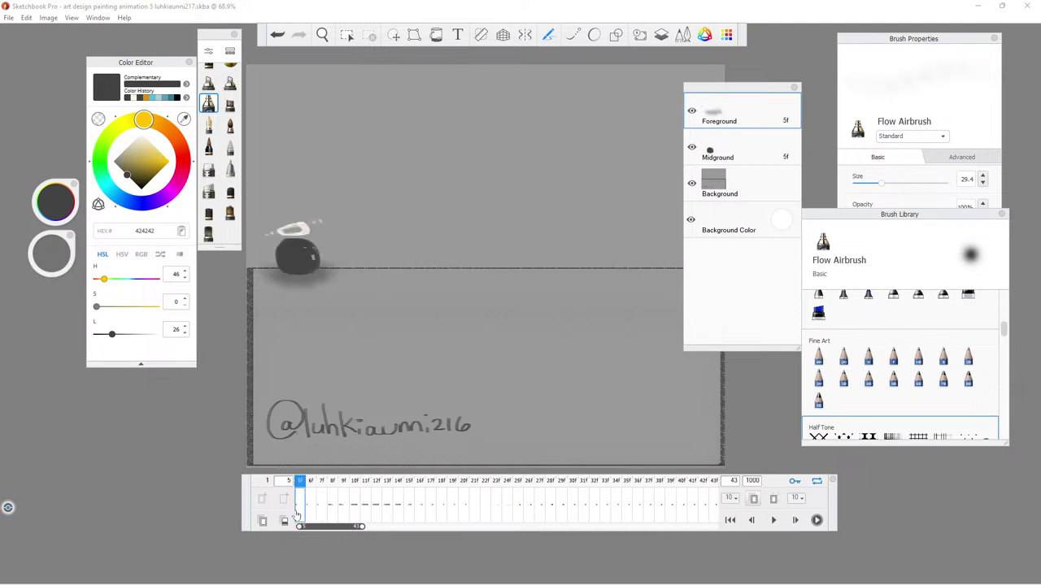
key(period)
key(period)
key(period)
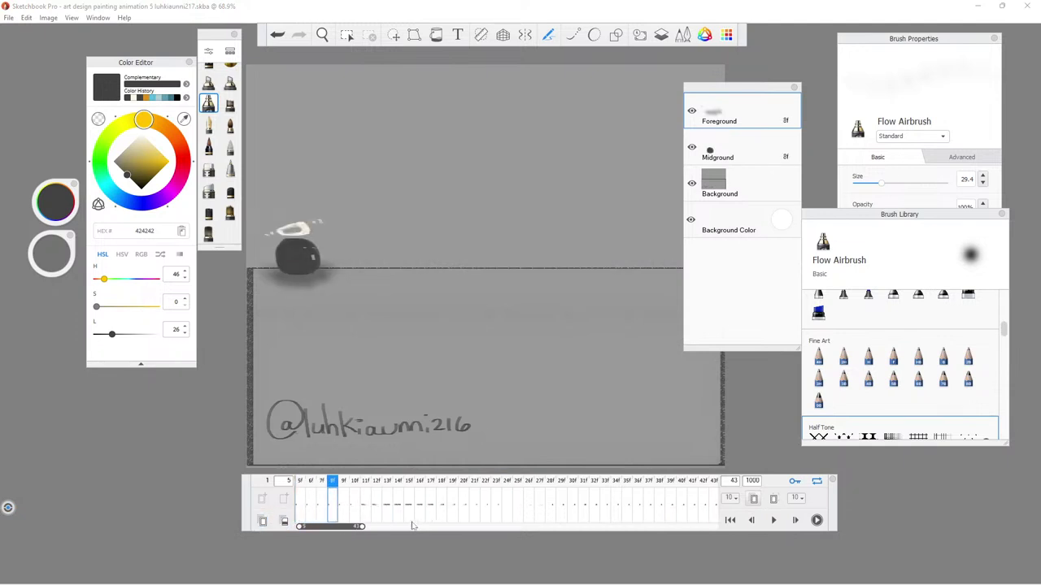
Play the animation with the interface hidden to check the timing of the held opening pose.
click(774, 520)
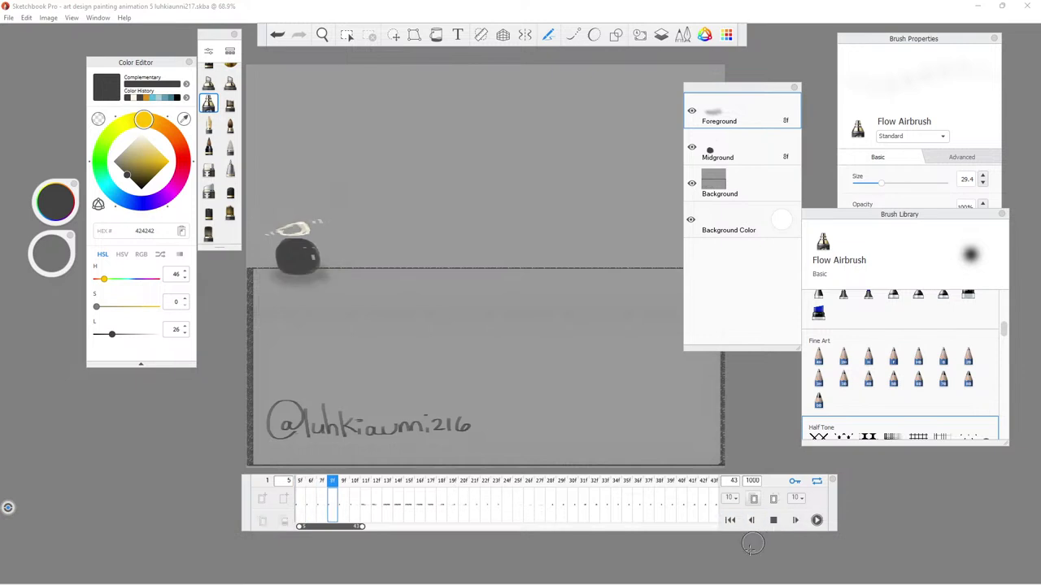
key(Tab)
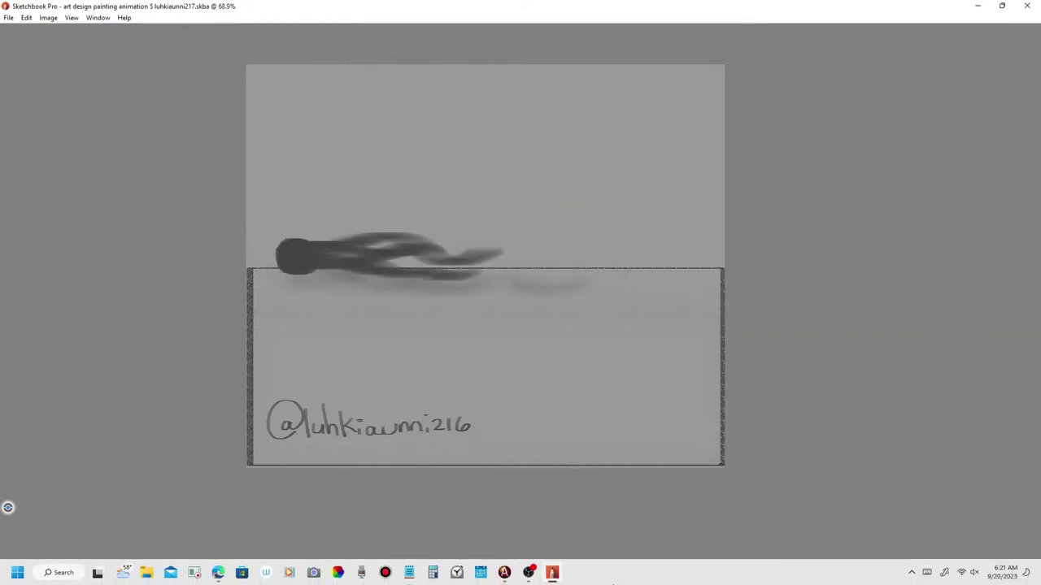
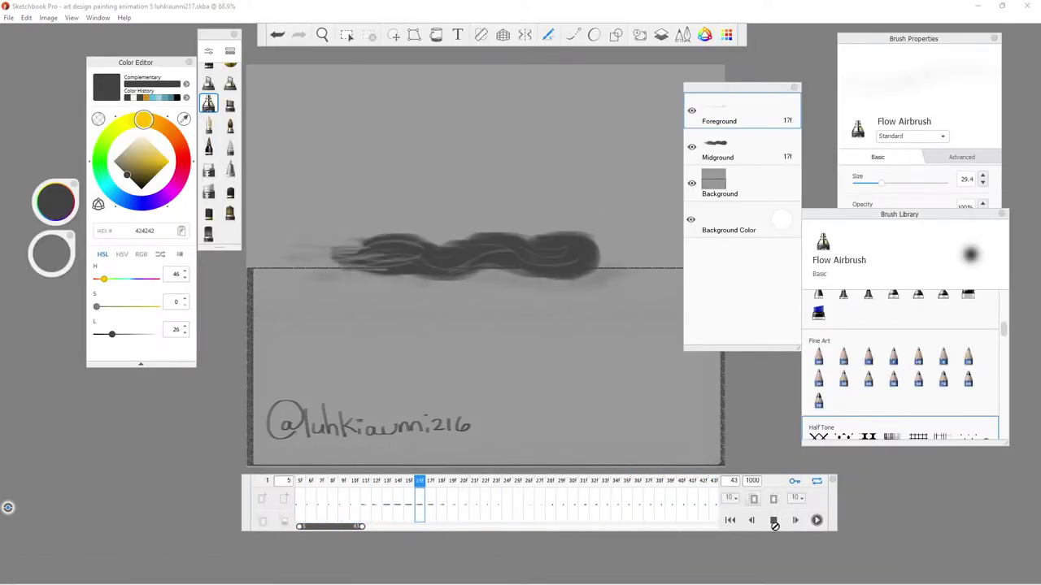
click(774, 520)
Duplicate frame 43 five times to extend the hold on the ball's final pose.
click(715, 502)
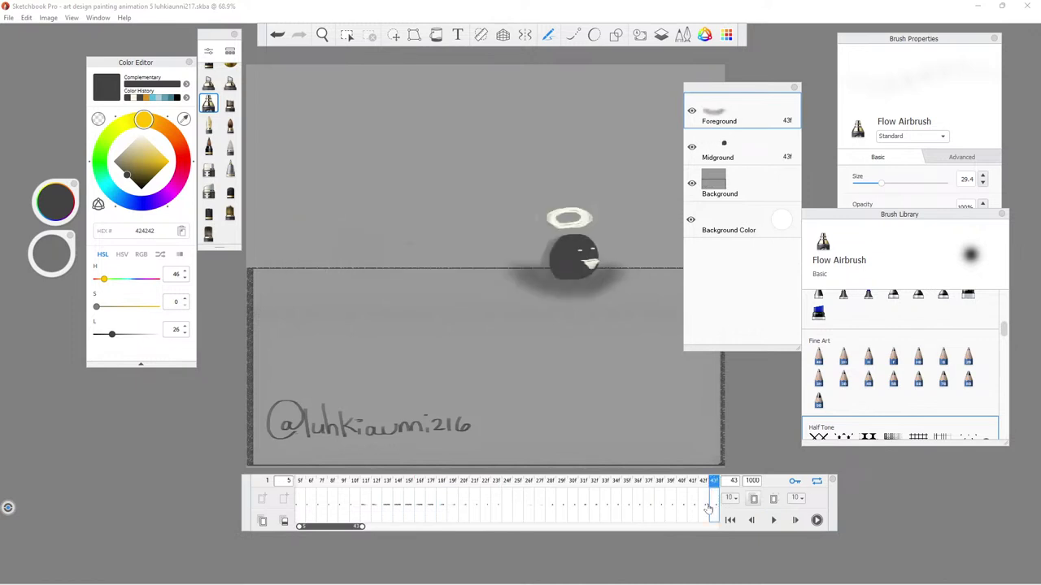
click(262, 522)
click(261, 521)
click(262, 521)
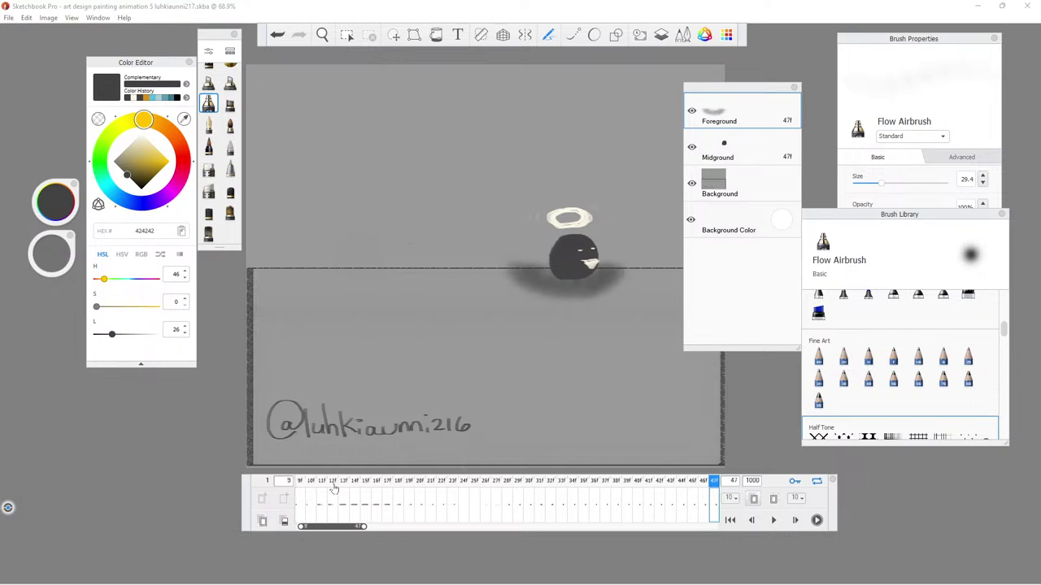
click(263, 520)
Play back the extended animation with the interface hidden, restore the interface and stop playback.
click(773, 521)
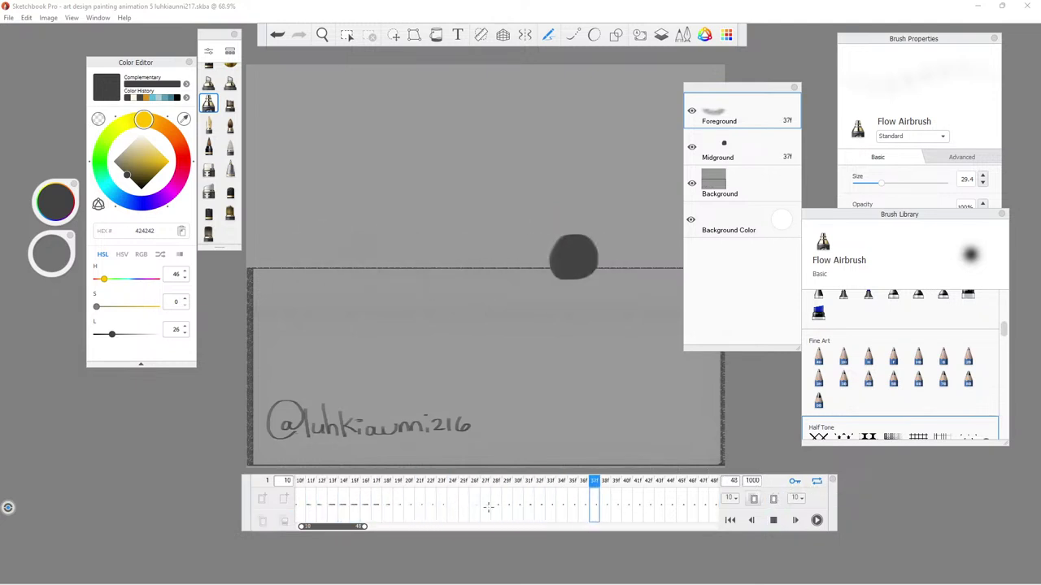
key(Tab)
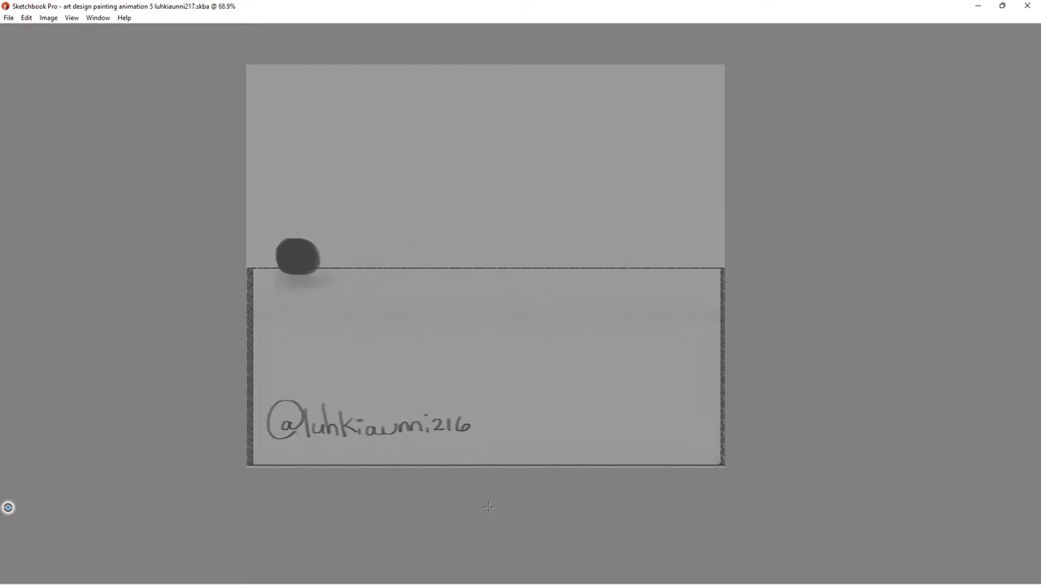
key(Tab)
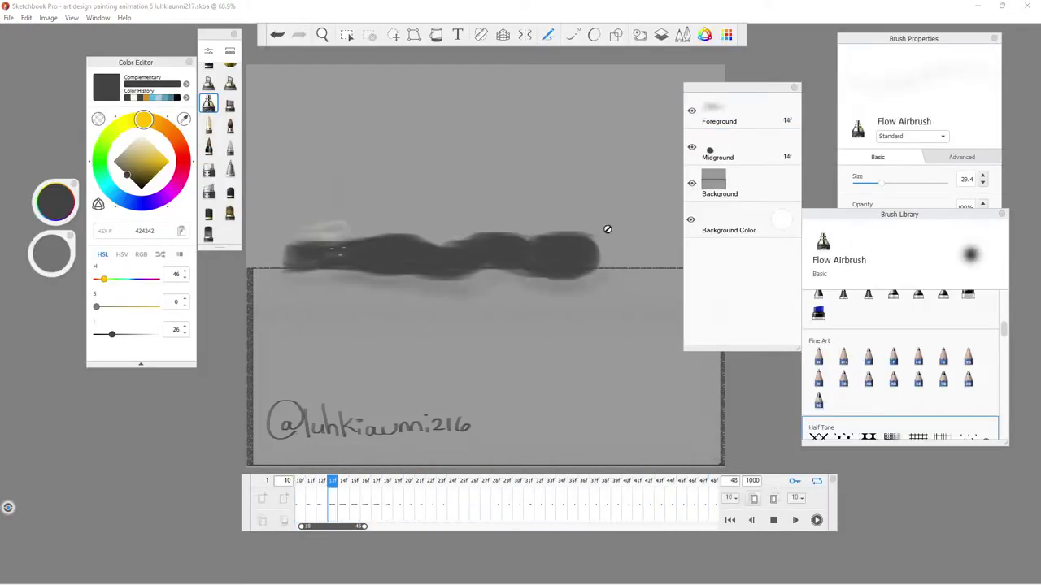
click(772, 522)
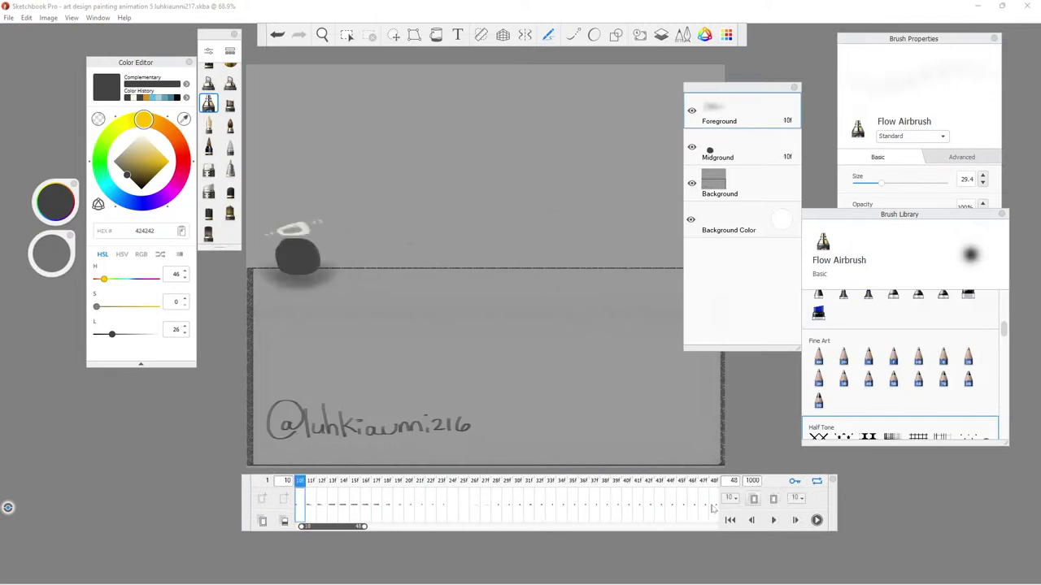
Set the timeline range to start at frame 1 and play the animation again.
click(287, 483)
text(1)
key(Return)
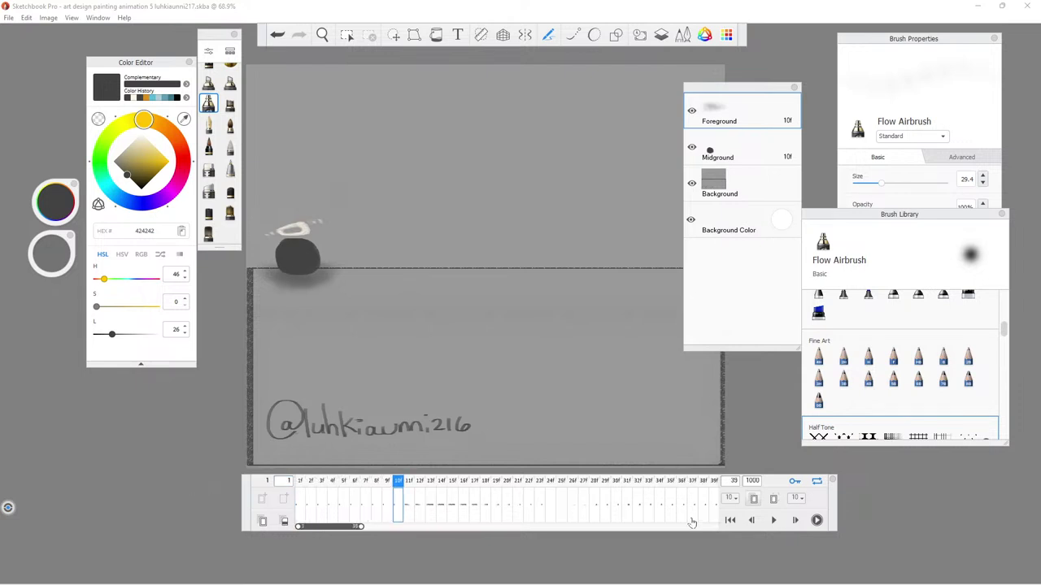
click(773, 521)
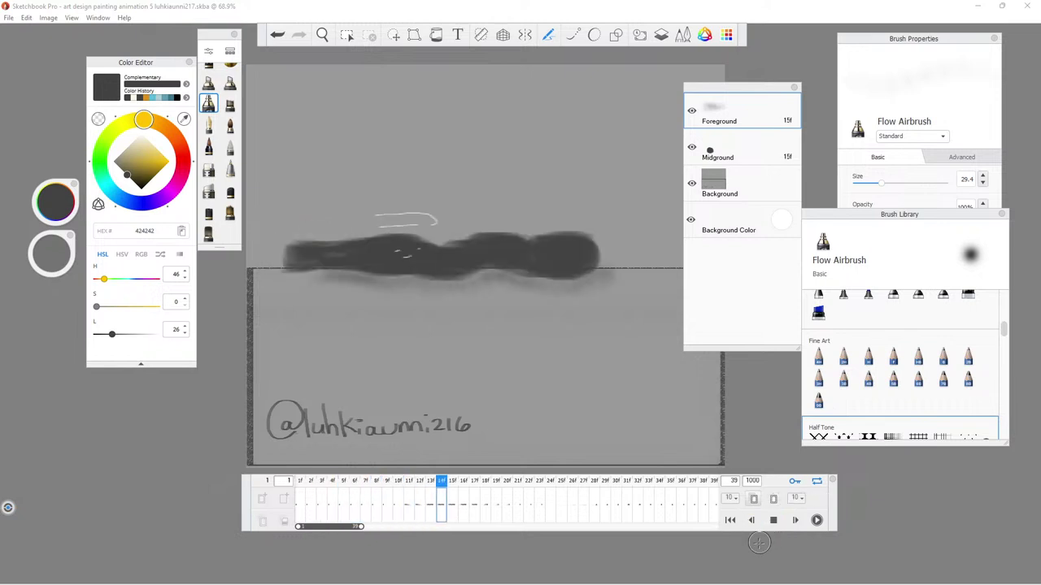
Watch the running playback with the interface hidden, restore the interface and stop the animation.
key(Tab)
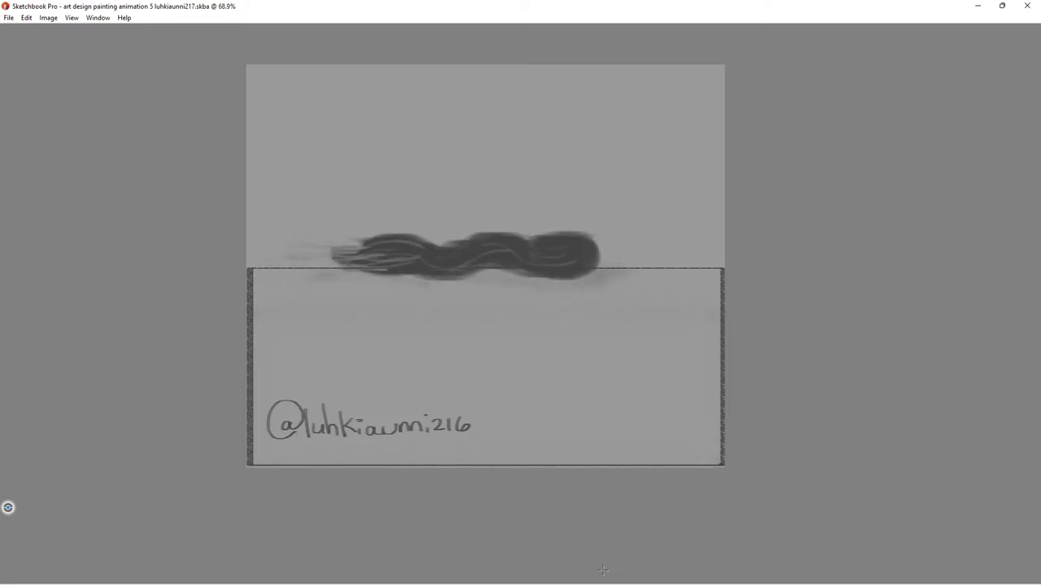
key(Tab)
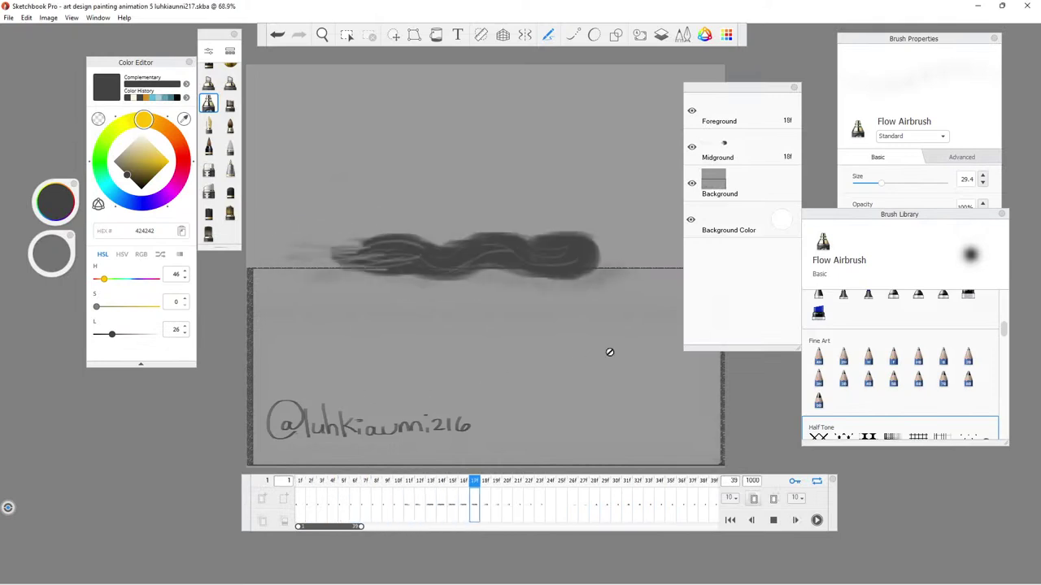
key(space)
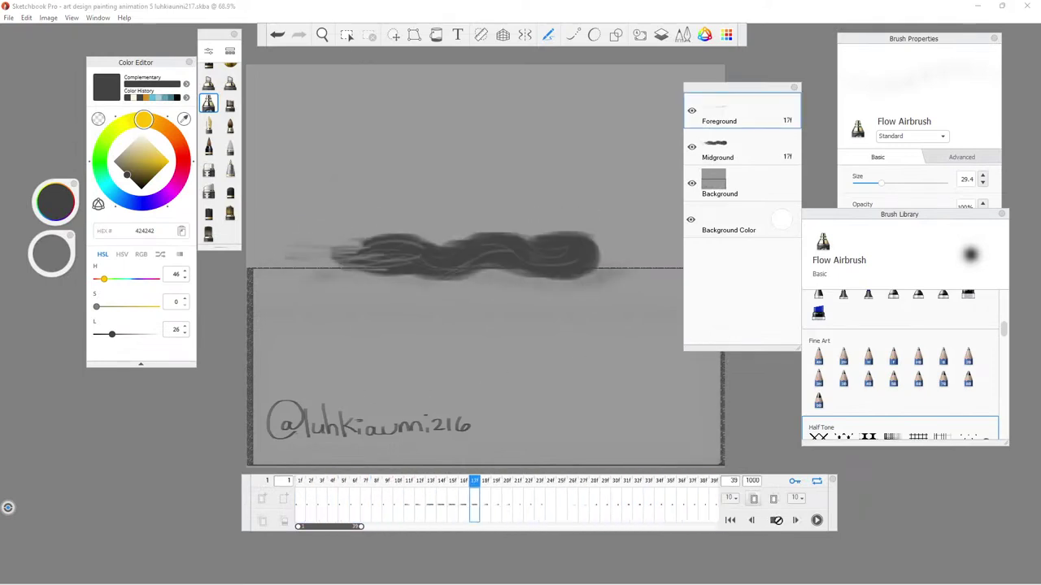
Rewind to frame 1, scrub through the opening frames to frame 4, and replay the animation with the interface hidden before stopping it.
click(730, 521)
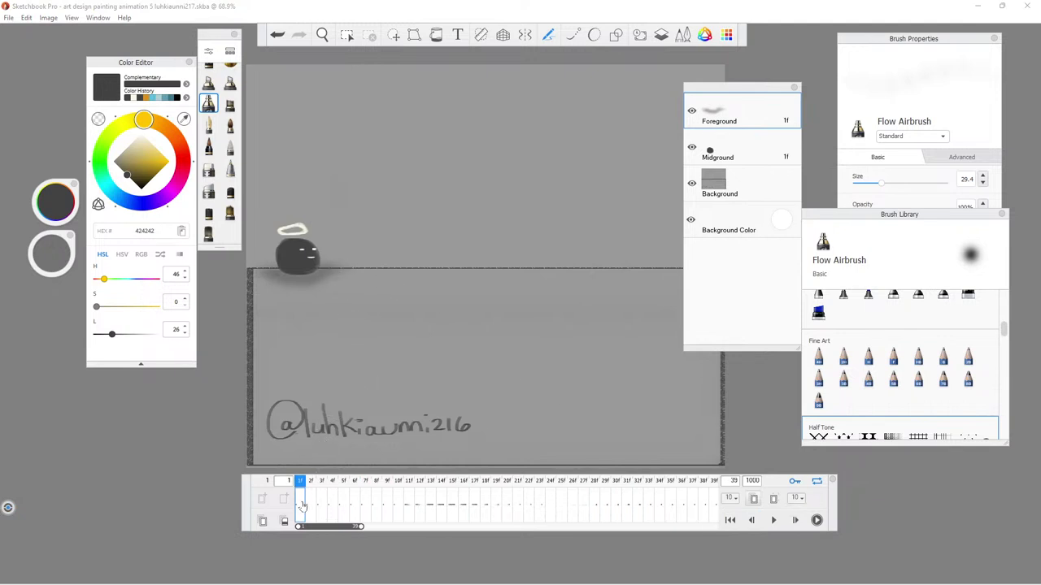
drag(299, 488, 331, 488)
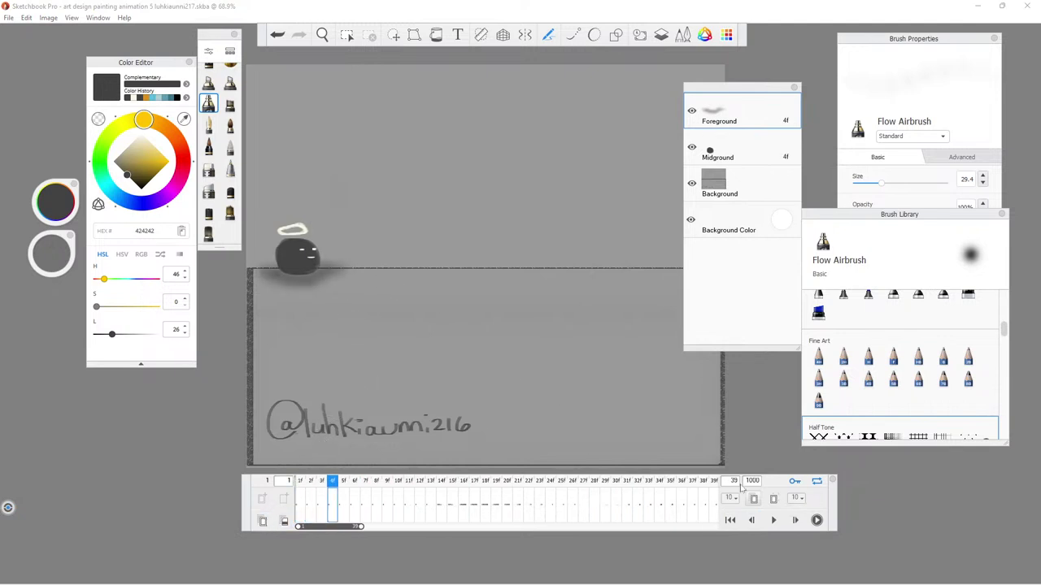
click(774, 521)
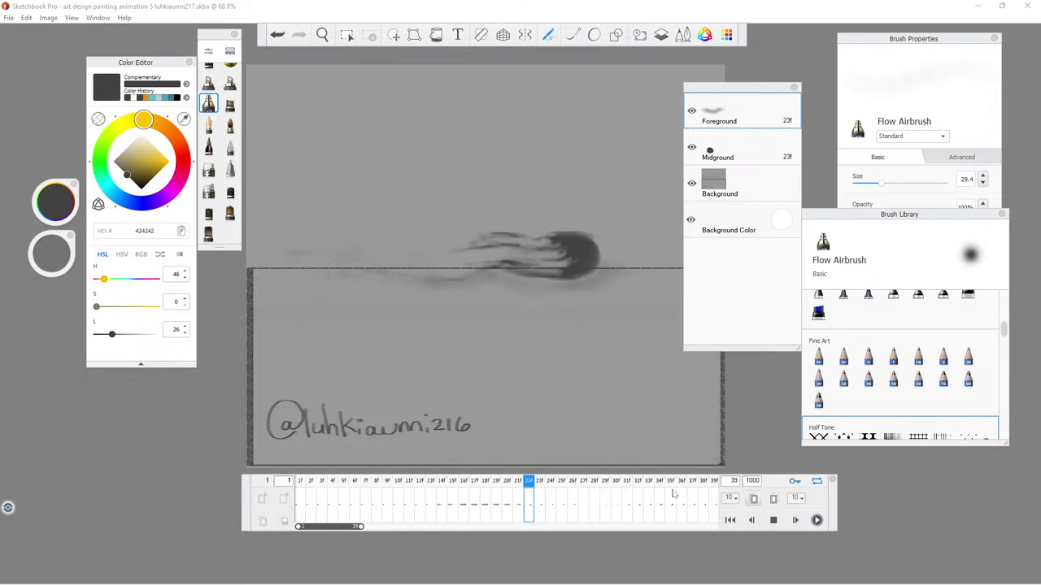
key(Tab)
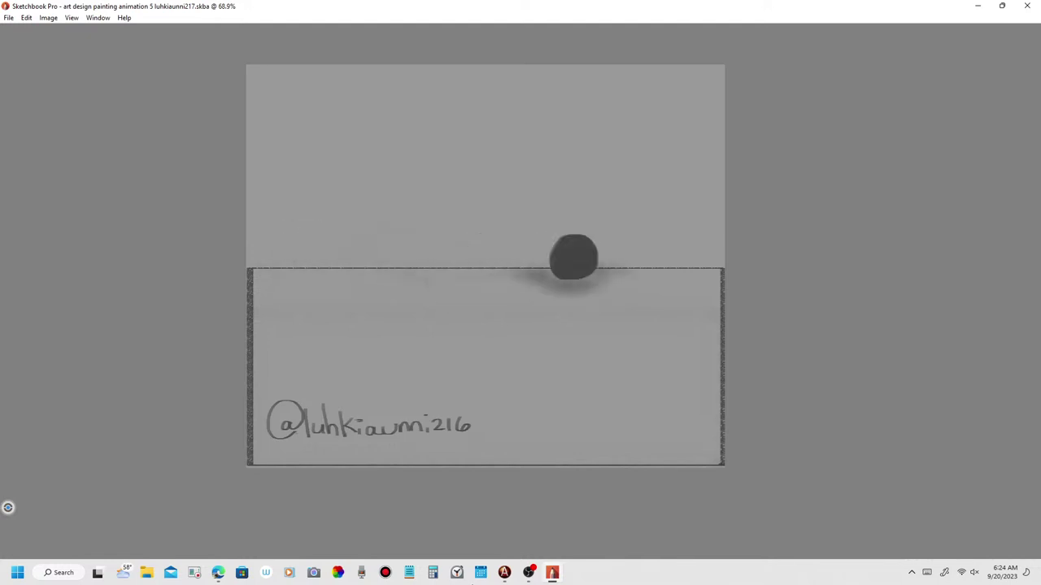
key(Tab)
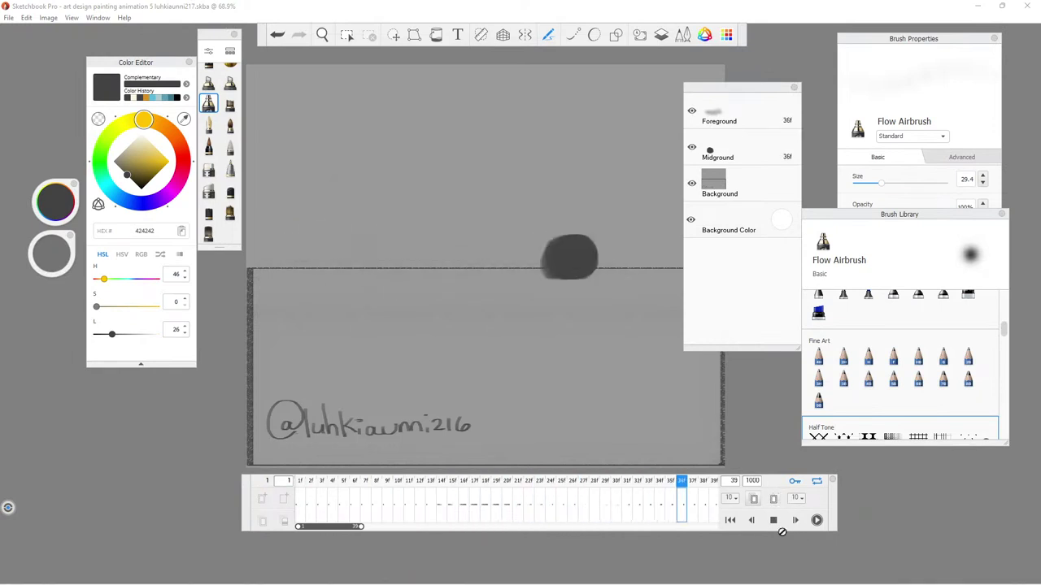
click(772, 521)
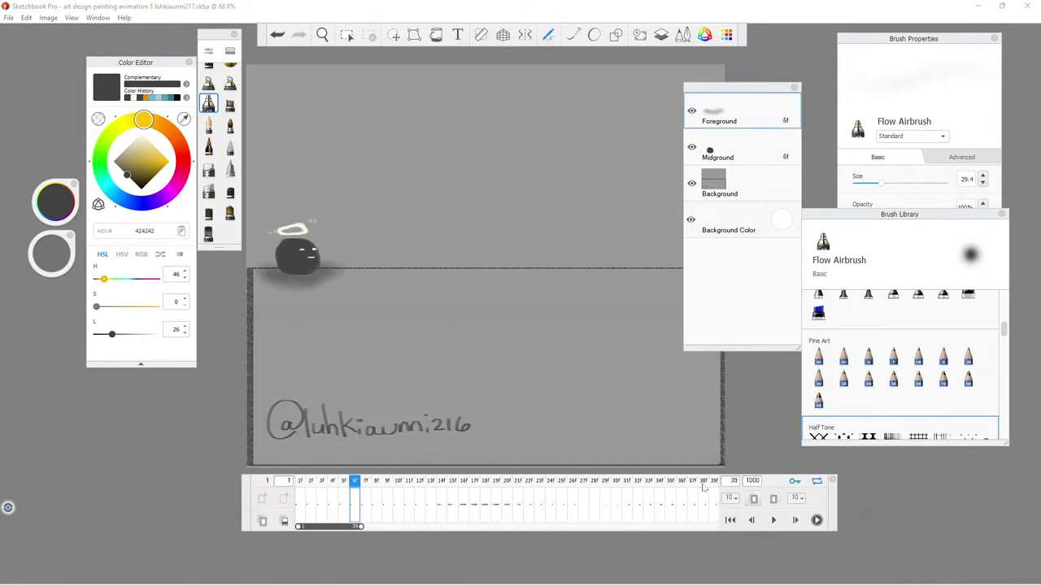
Review frames 35 to 39, return to frame 8 and sample the off-white colour E7E2D7 from the ball's halo.
click(670, 508)
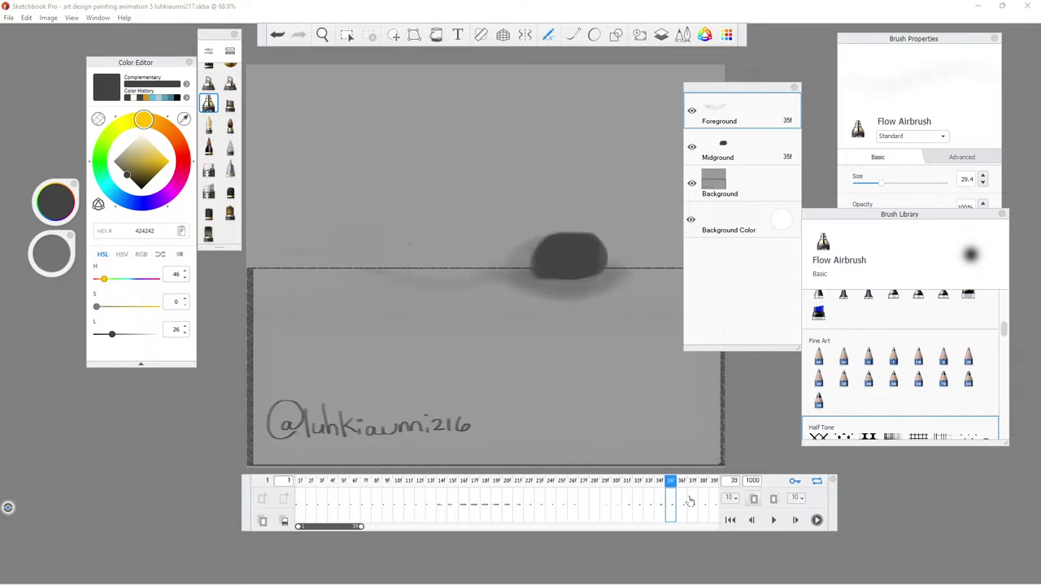
drag(695, 501, 714, 498)
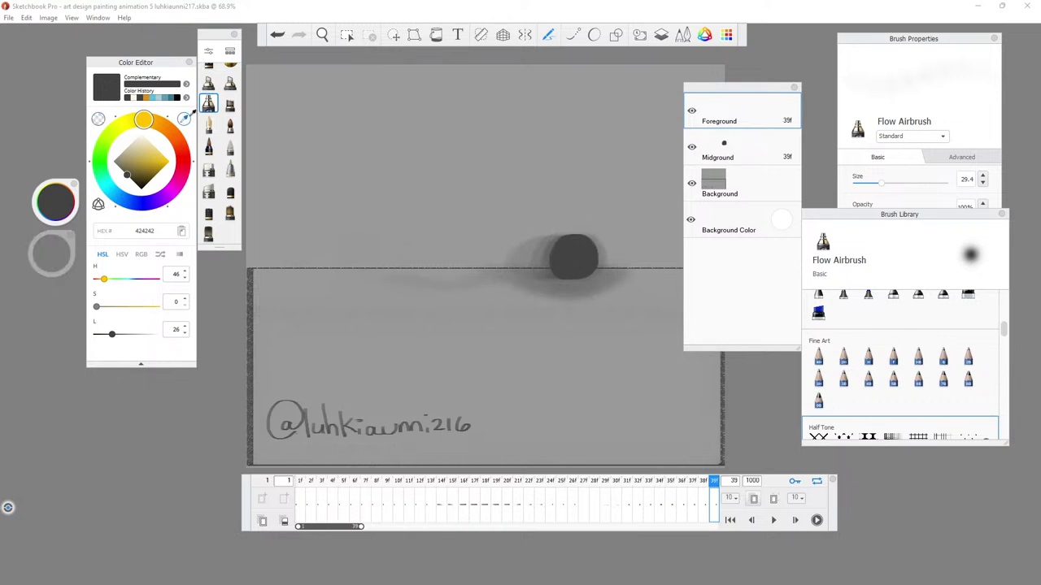
click(179, 134)
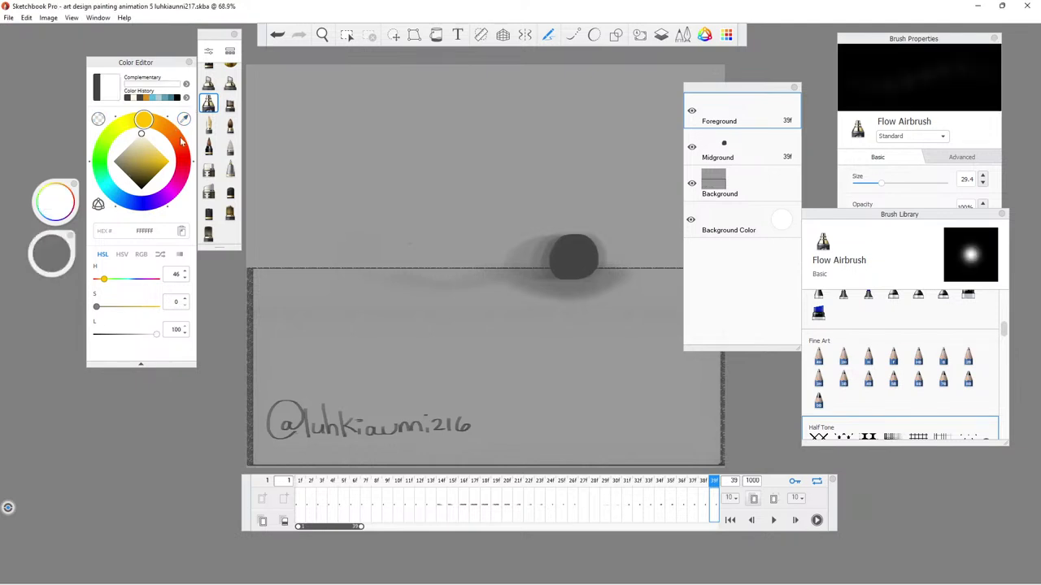
drag(314, 505, 359, 499)
click(376, 486)
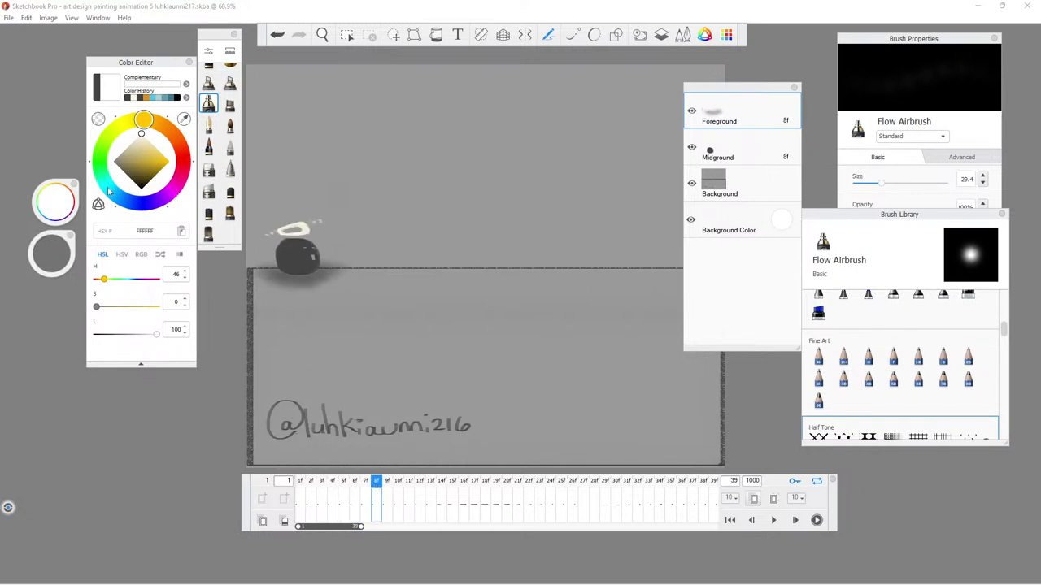
click(185, 121)
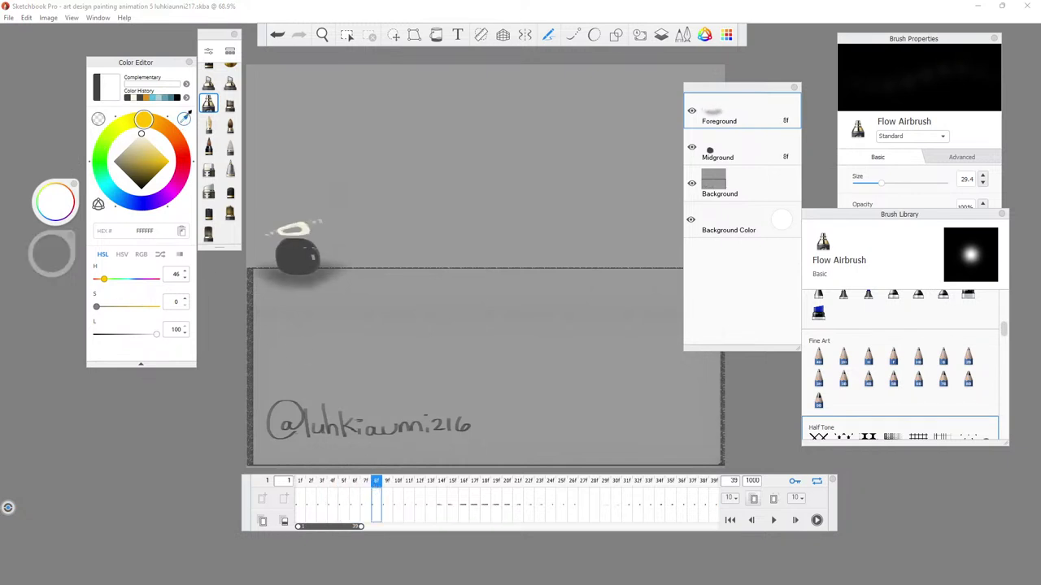
click(294, 229)
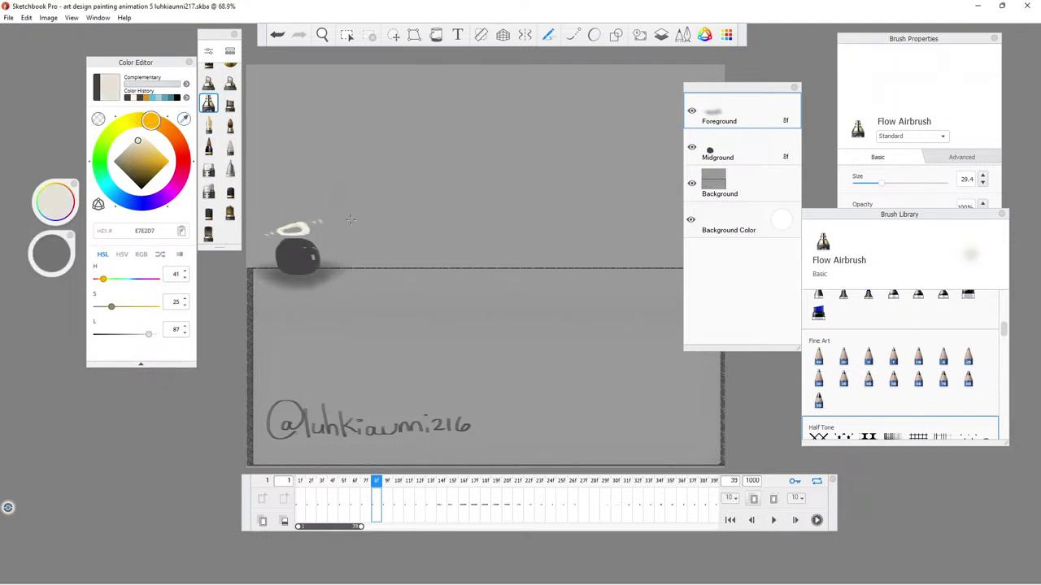
Draw the eyes and mouth on the ball in frame 39 with the Vintage Marker at size 5.1, and duplicate the frame.
drag(660, 507, 713, 496)
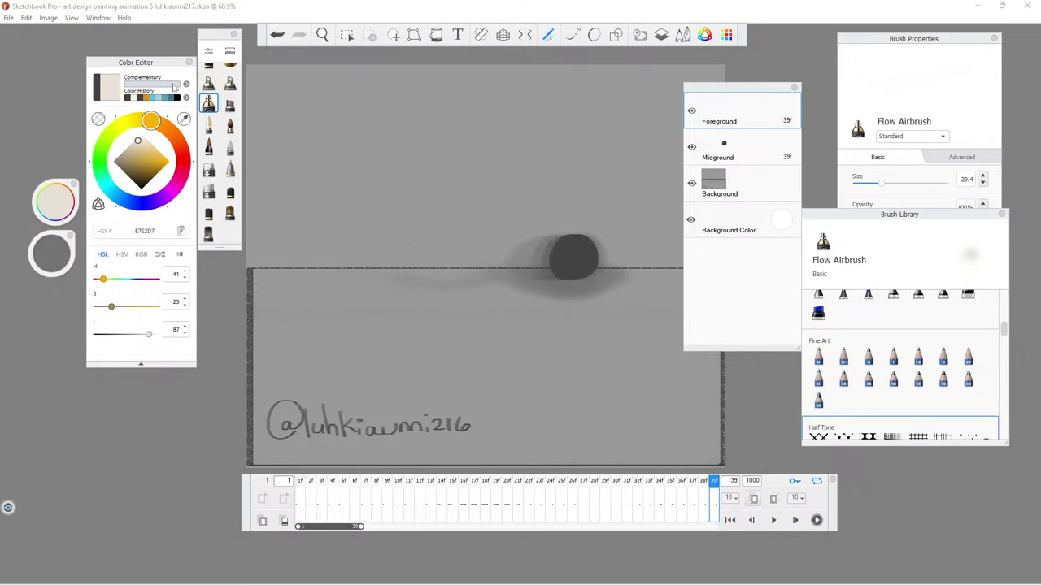
click(208, 82)
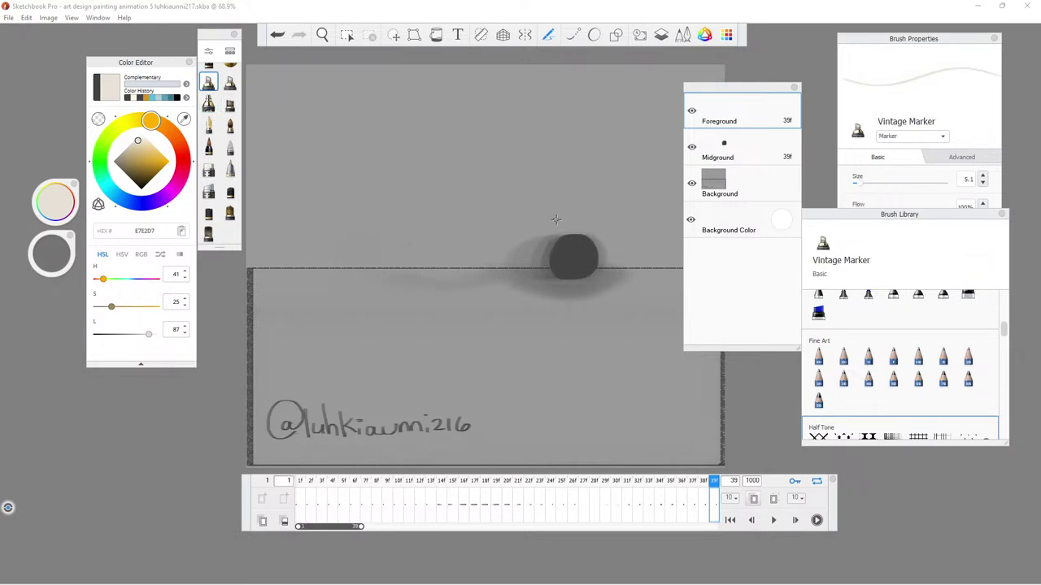
click(588, 248)
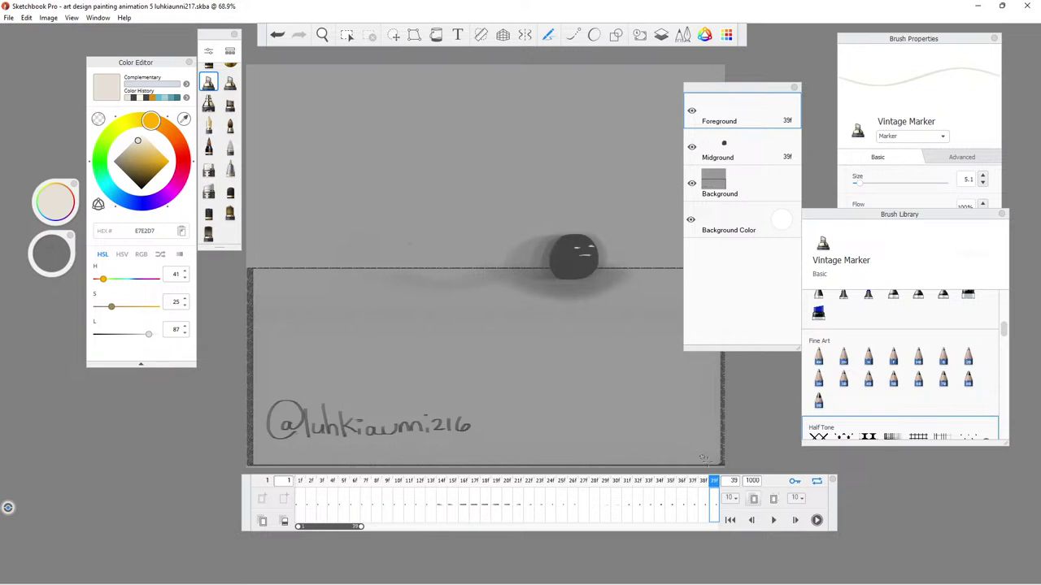
click(262, 520)
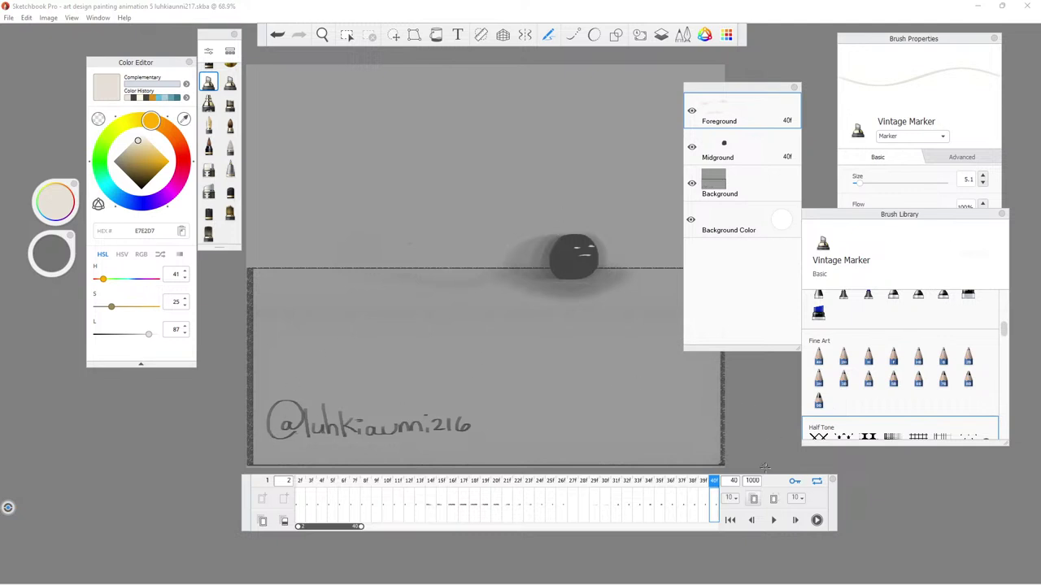
Toggle the ghosting of neighbouring frames and sketch a wide oval halo outline above the ball on frame 40.
click(753, 498)
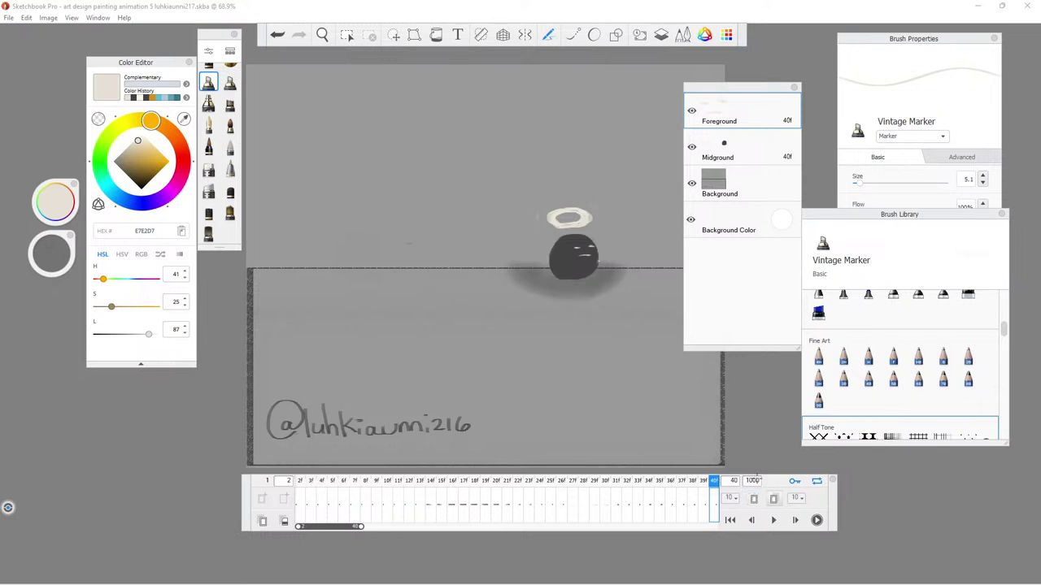
click(753, 499)
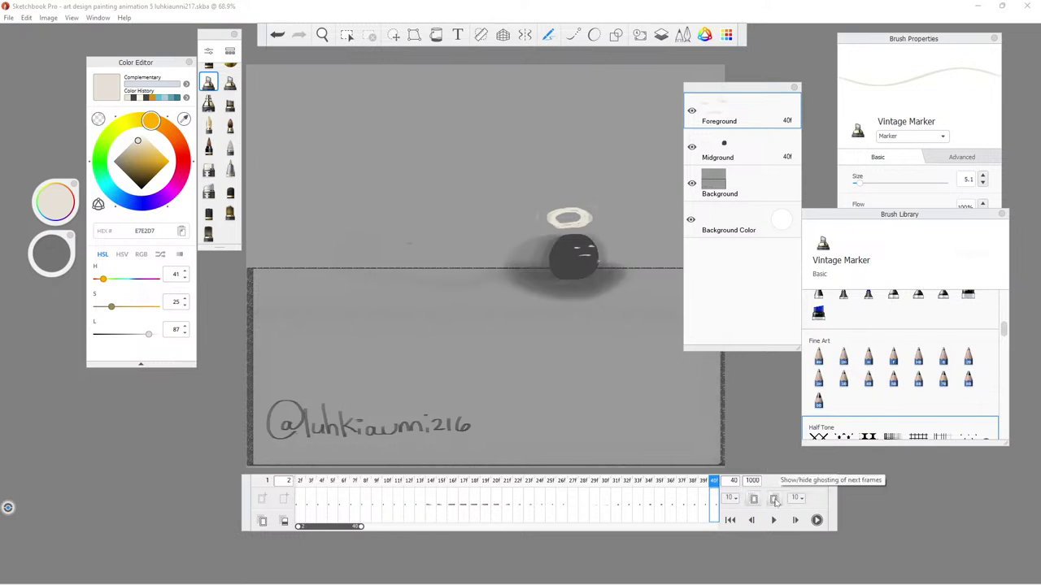
click(774, 499)
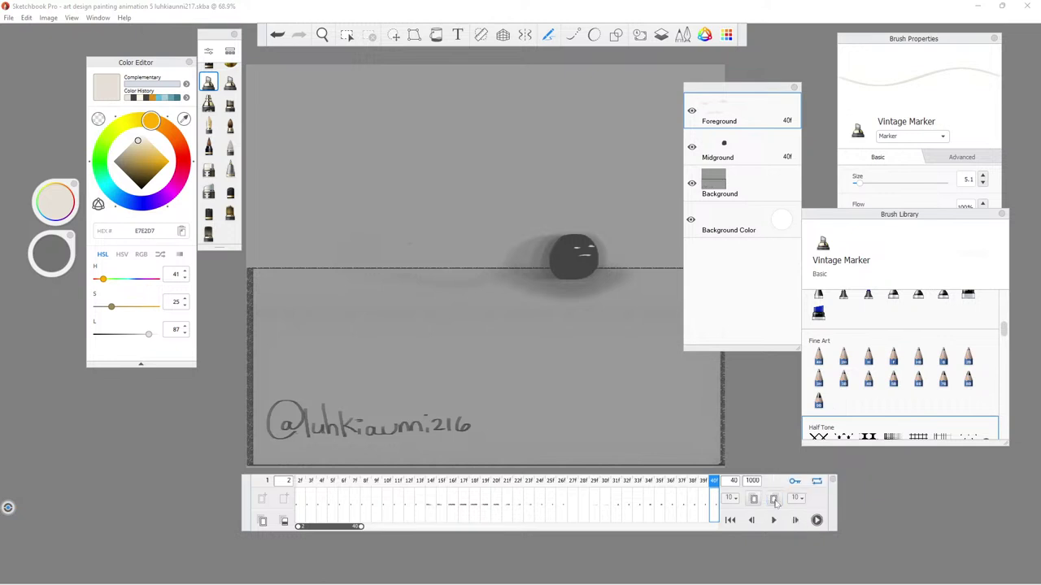
click(774, 499)
click(774, 499)
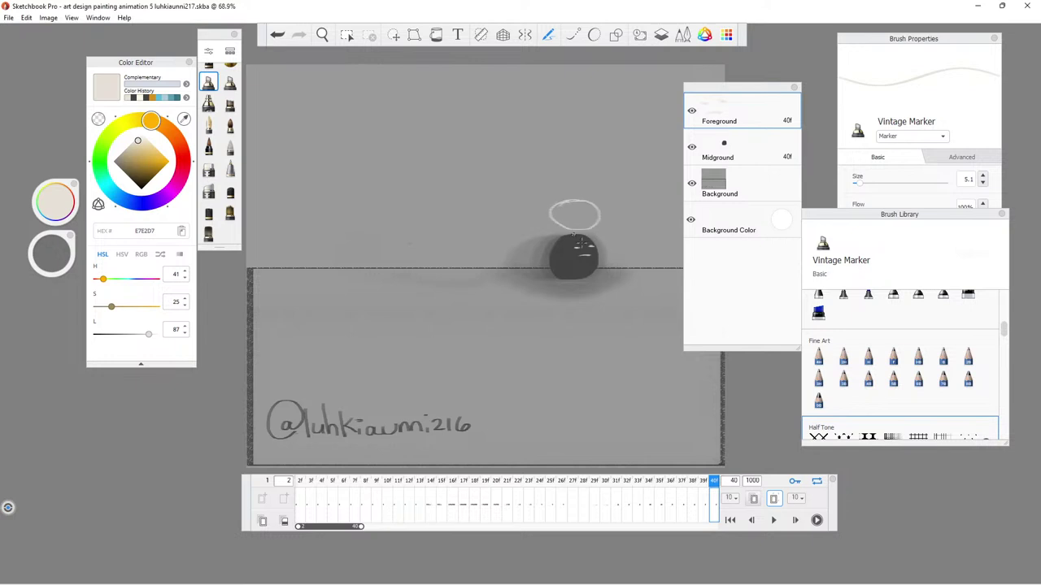
click(754, 499)
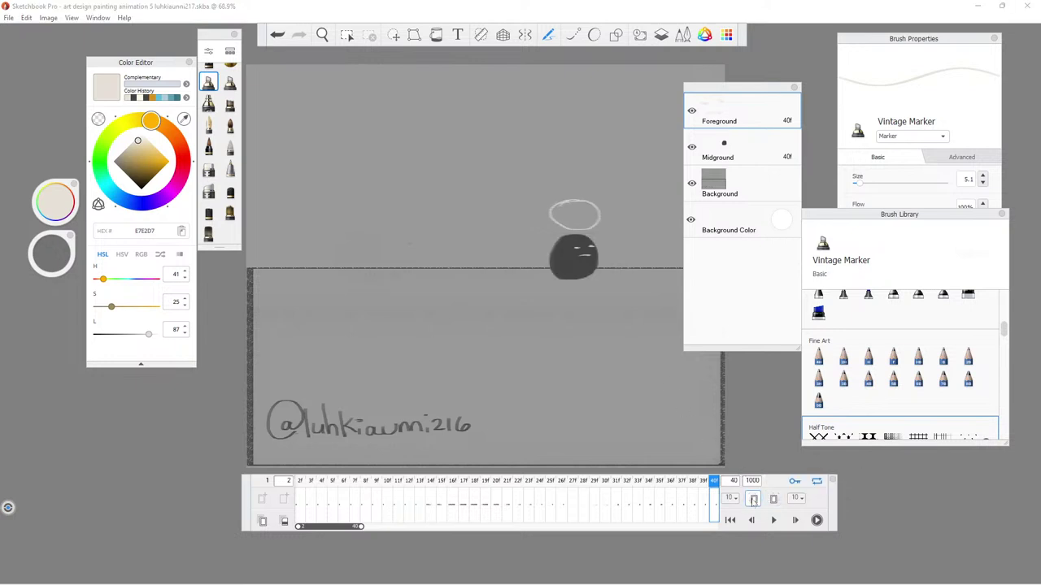
click(754, 499)
click(773, 499)
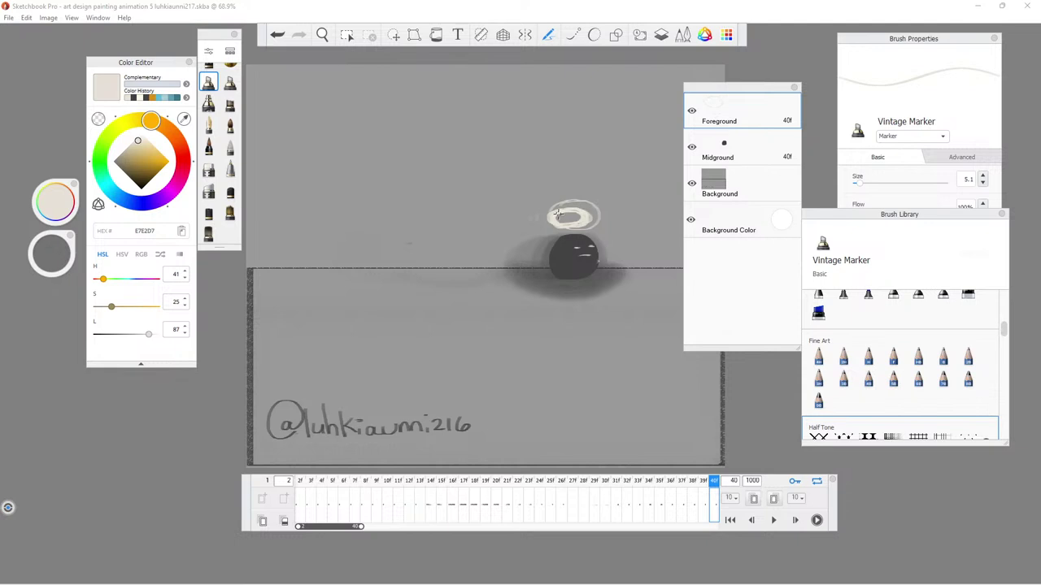
Erase the oversized halo outline on frame 40 with the Cashmere Eraser and redraw it with the Vintage Marker over the ghosted halo.
click(702, 501)
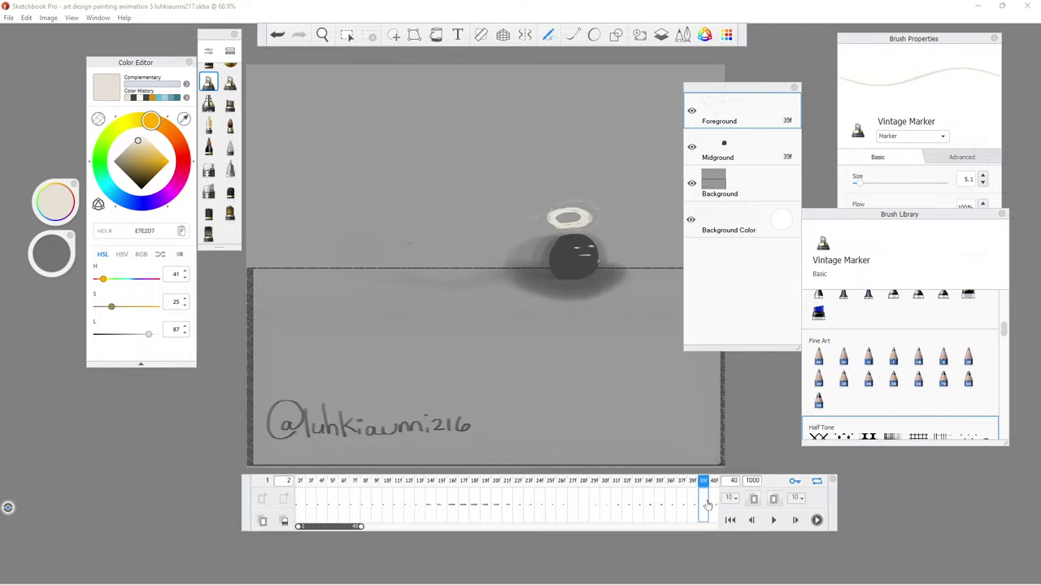
click(714, 505)
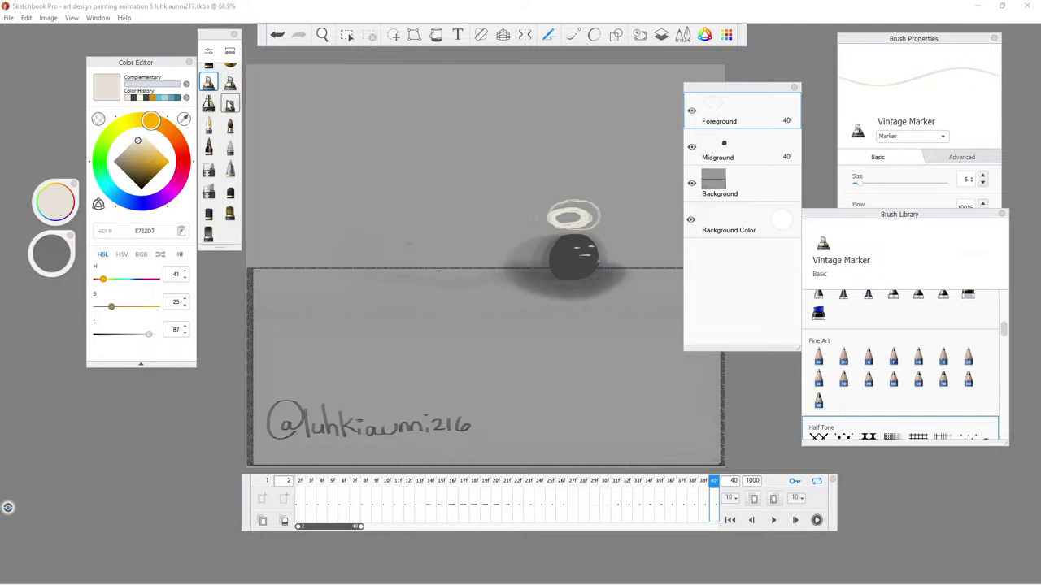
click(208, 169)
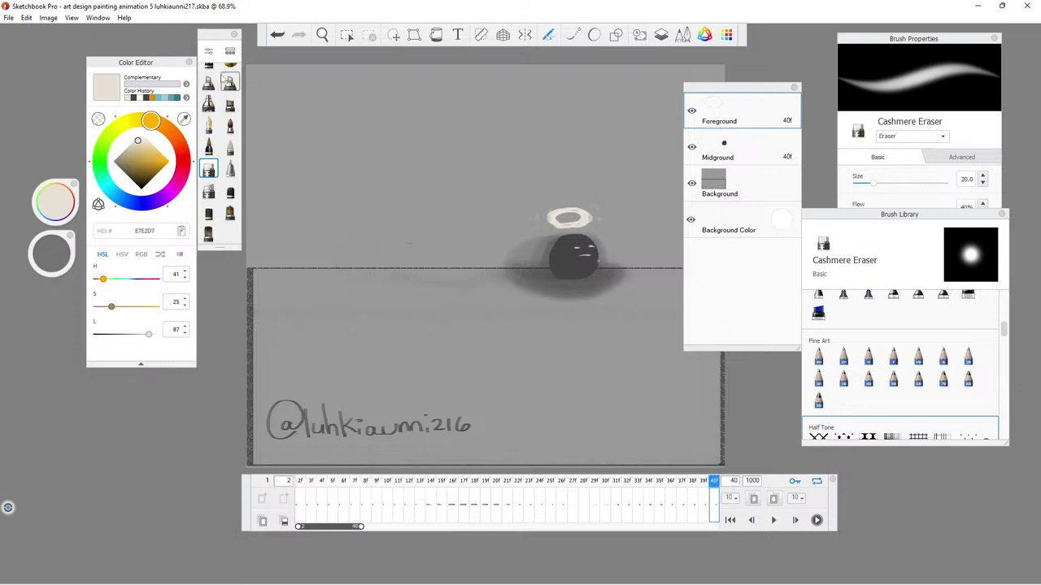
click(208, 82)
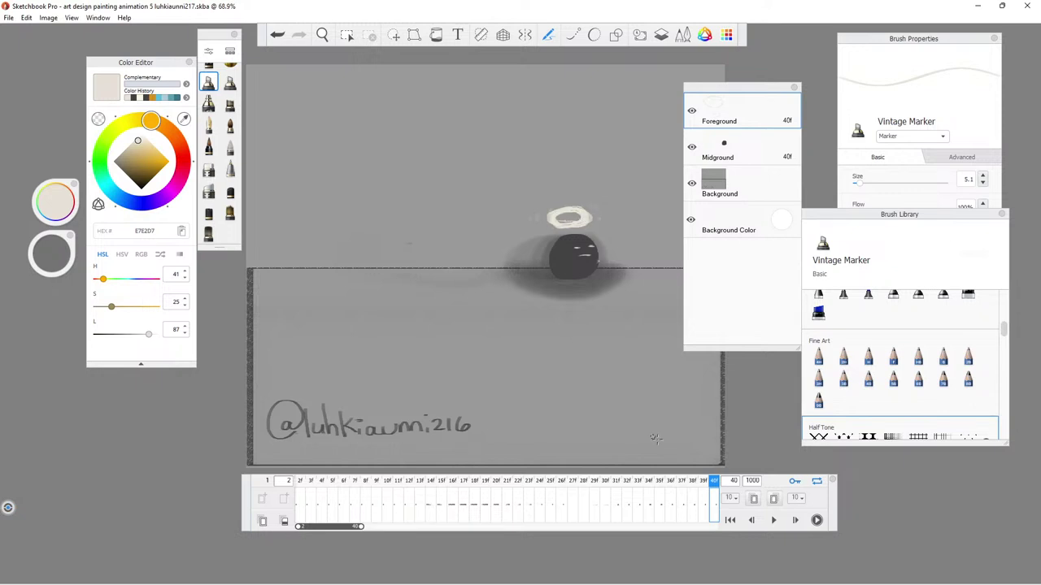
Draw the halo above the ball on frame 39, undoing the stray first stroke, and hide the frame ghosting.
key(comma)
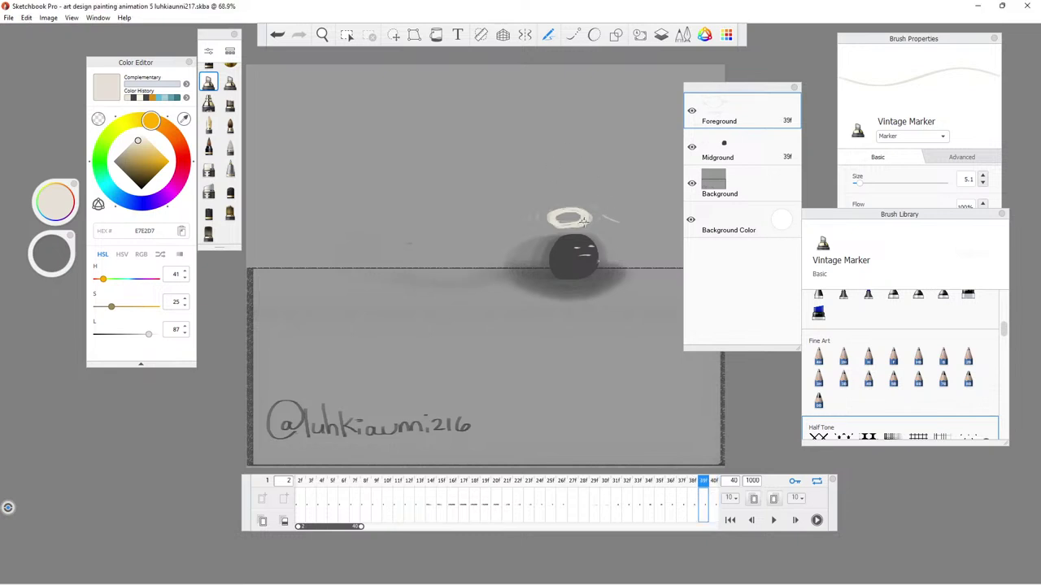
click(277, 34)
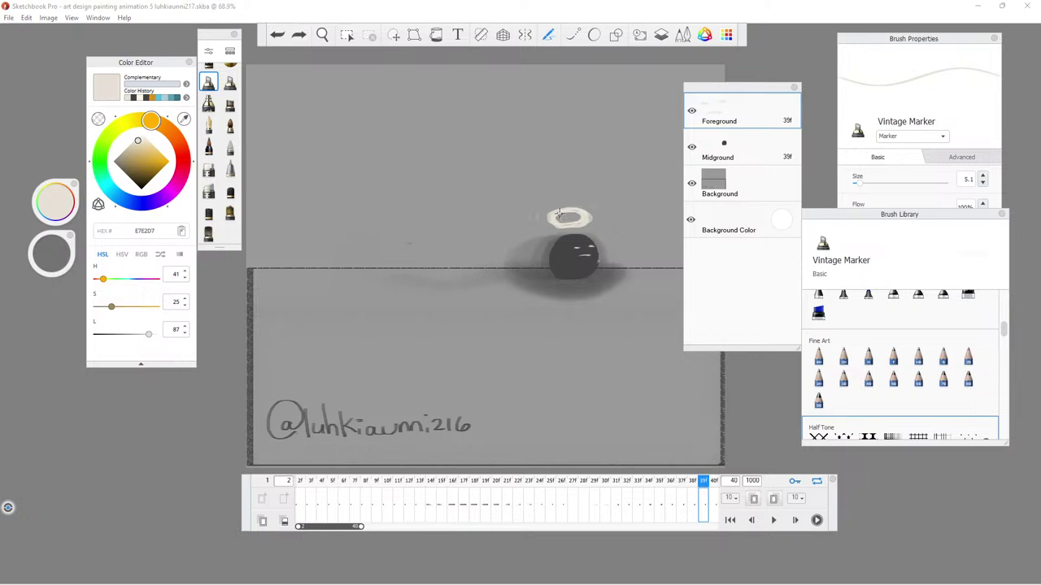
click(707, 504)
key(comma)
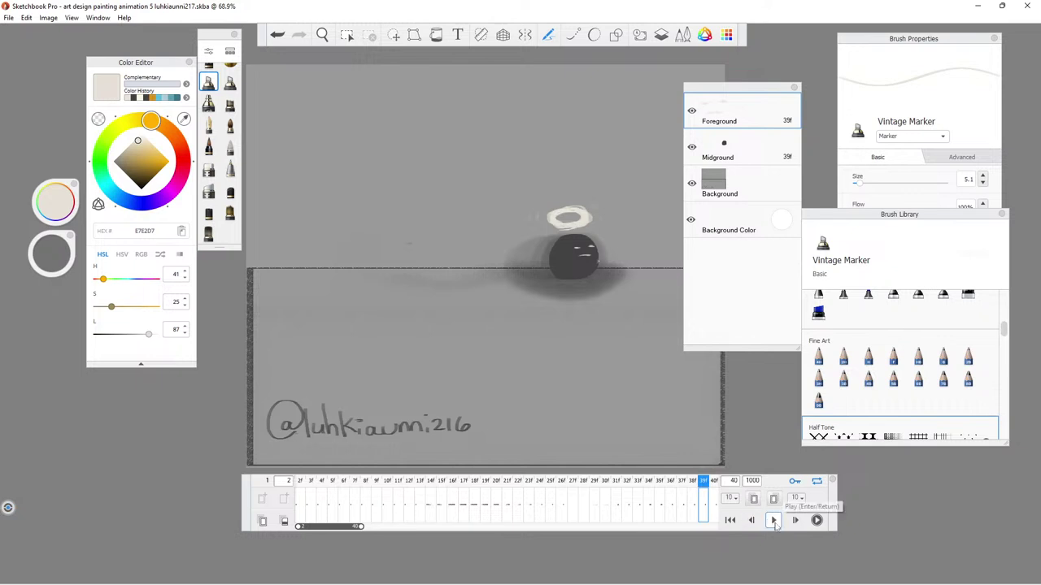
click(770, 501)
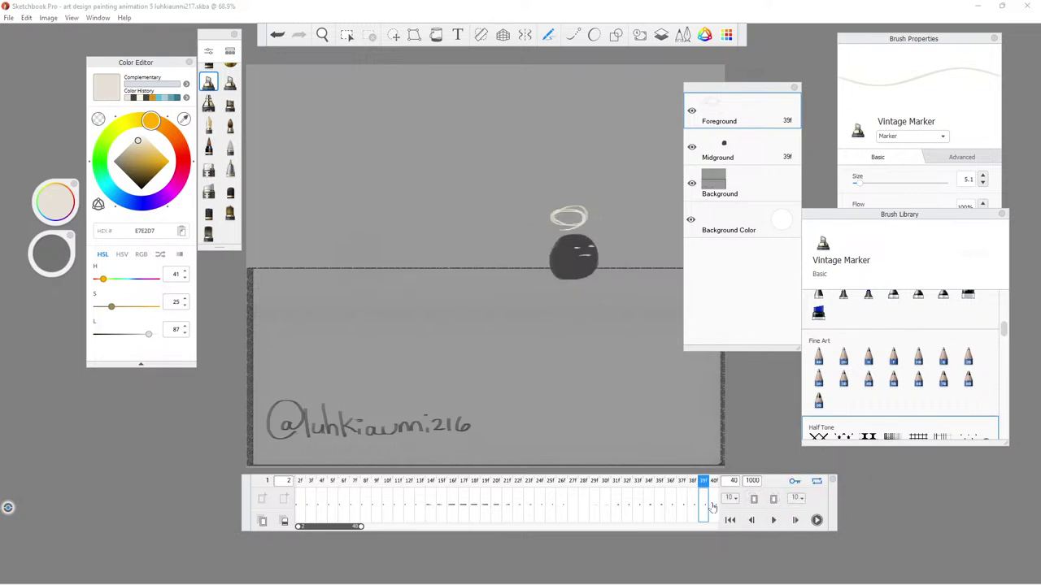
Select frame 40 and play the animation with the interface hidden to check the added face and halo.
click(712, 508)
click(773, 520)
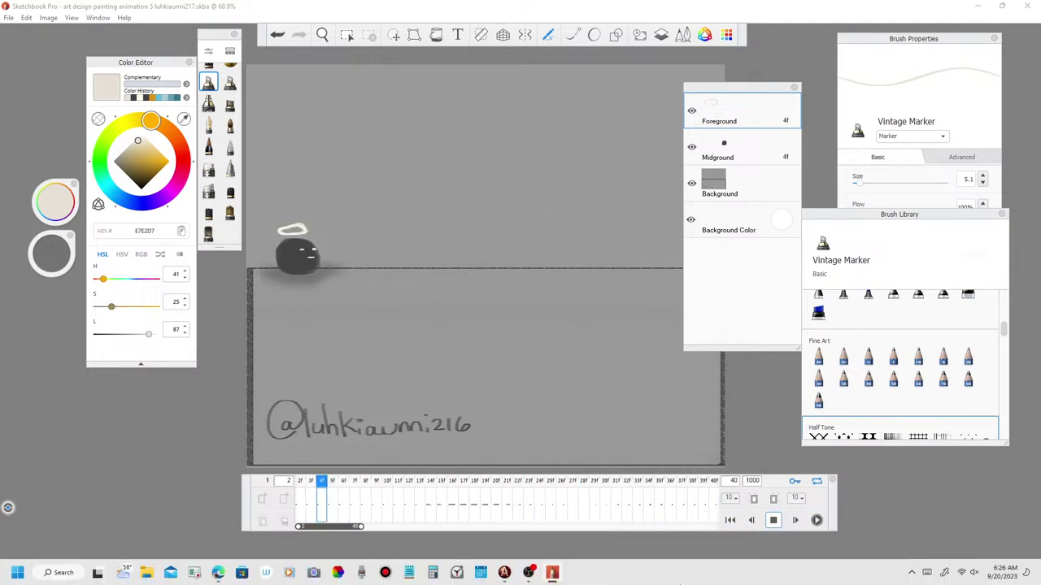
key(Tab)
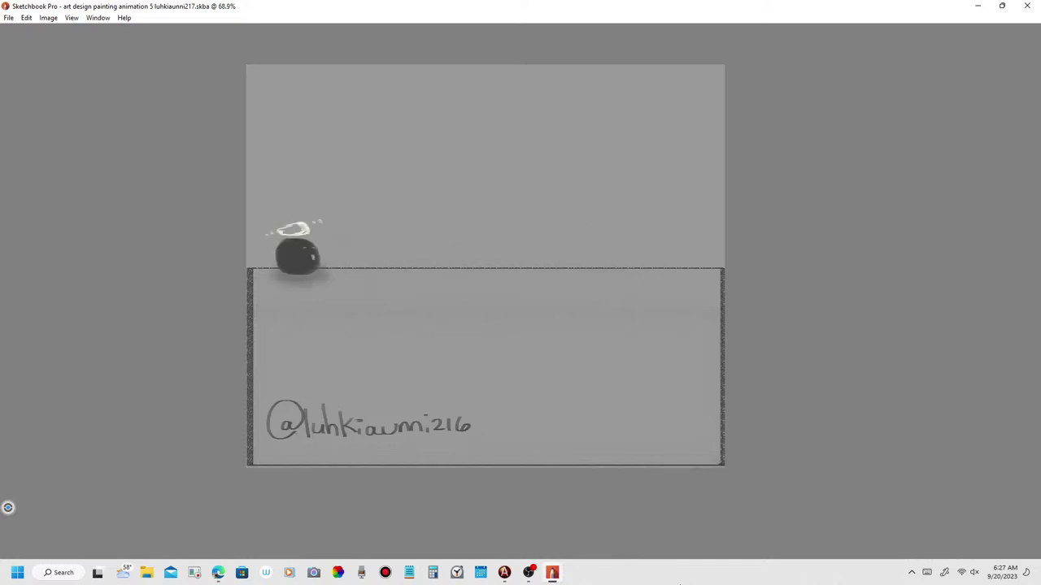
Restore the interface, stop the playback and leave only the ghosting of the next frames switched on.
key(Tab)
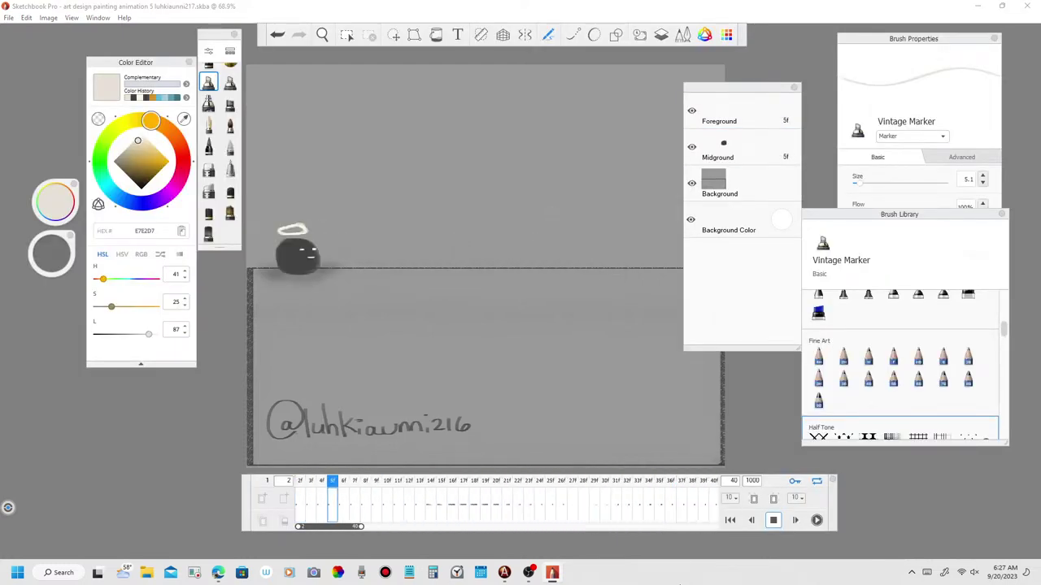
click(774, 522)
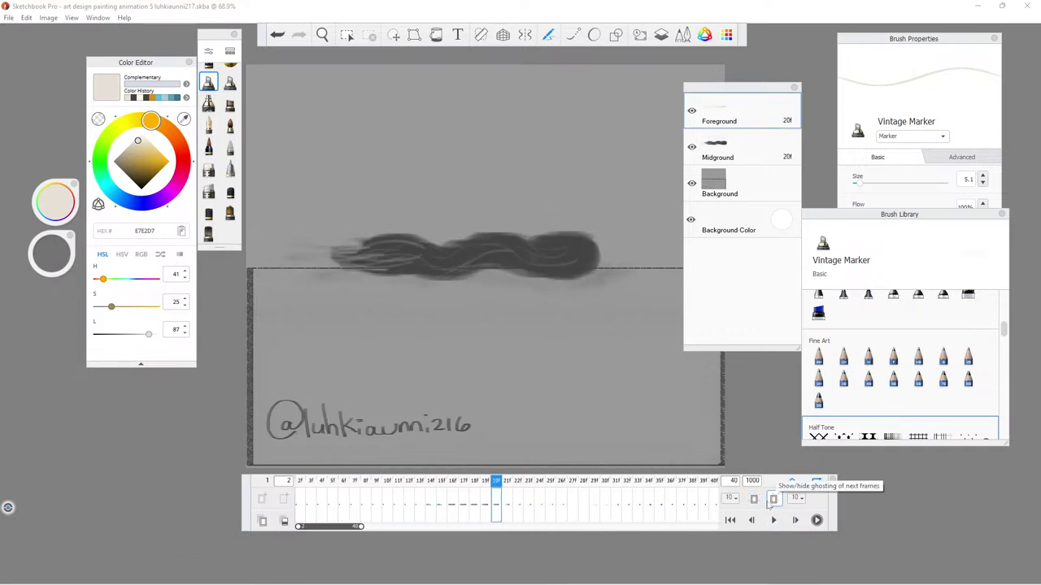
click(755, 503)
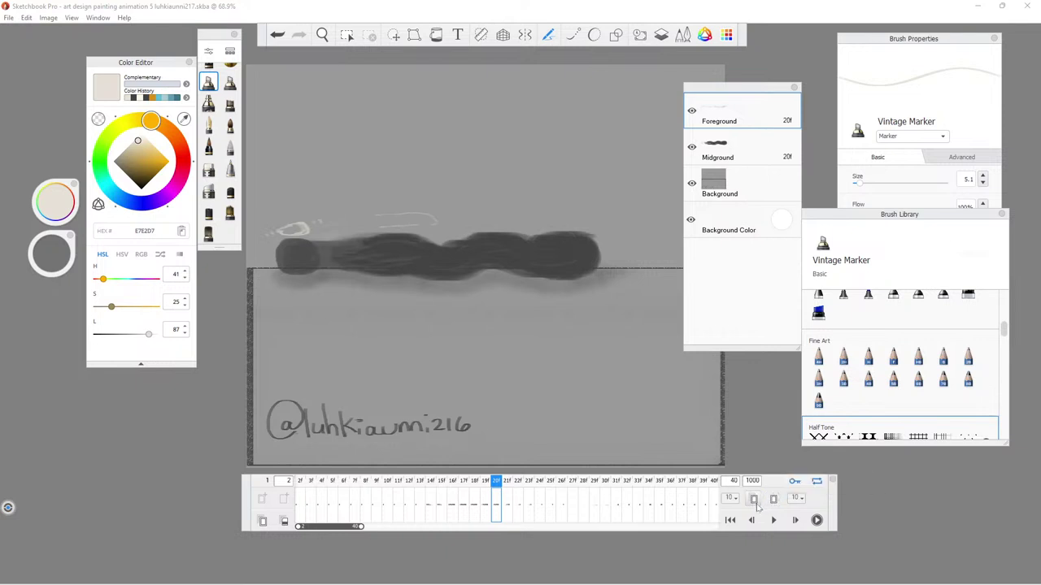
click(756, 503)
click(774, 501)
click(753, 499)
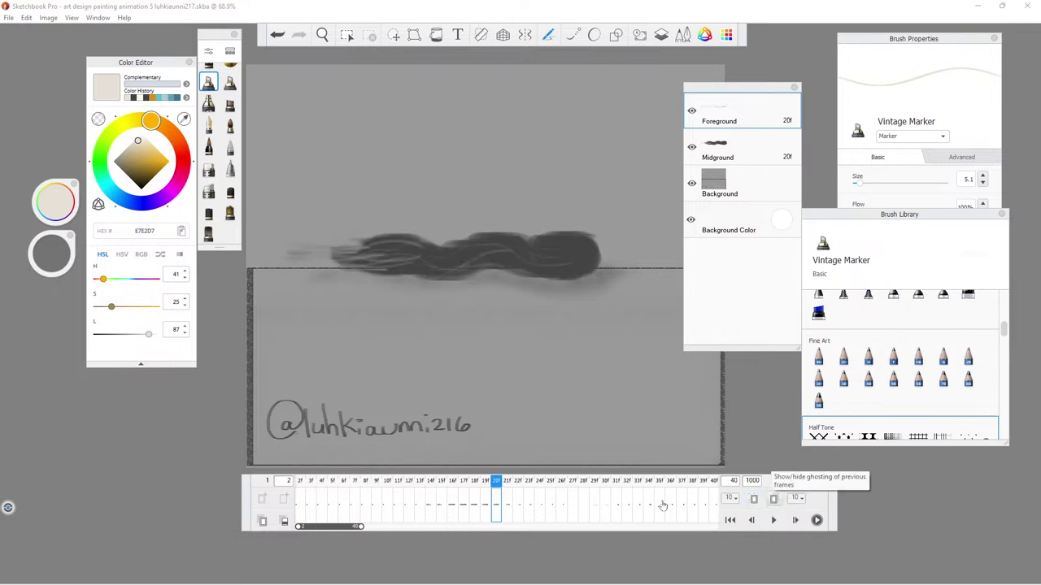
Draw a smiling face and a halo on the ball in frames 38 and 37, following the ghosted next frames.
click(680, 507)
click(719, 506)
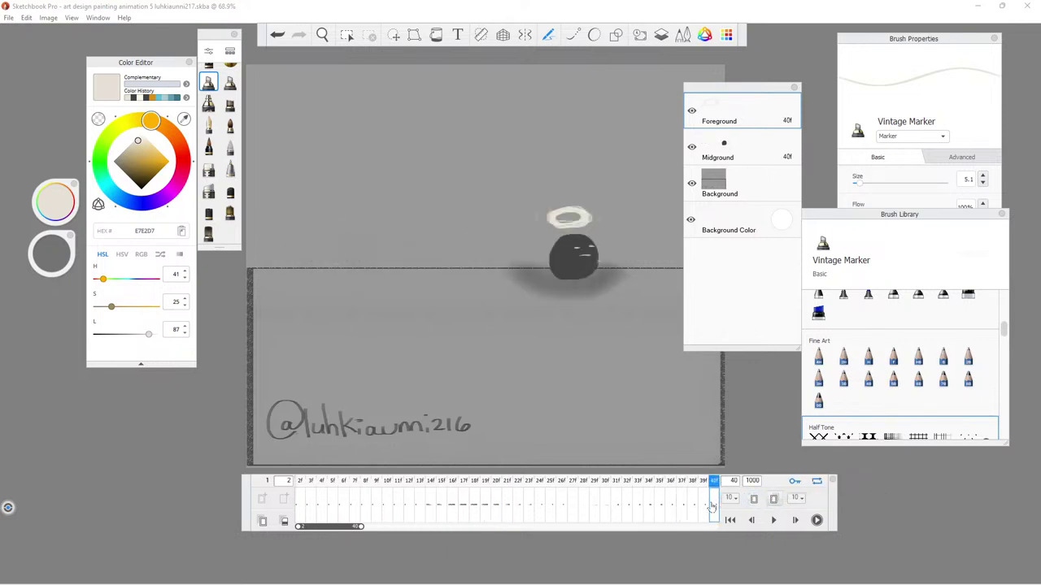
click(703, 507)
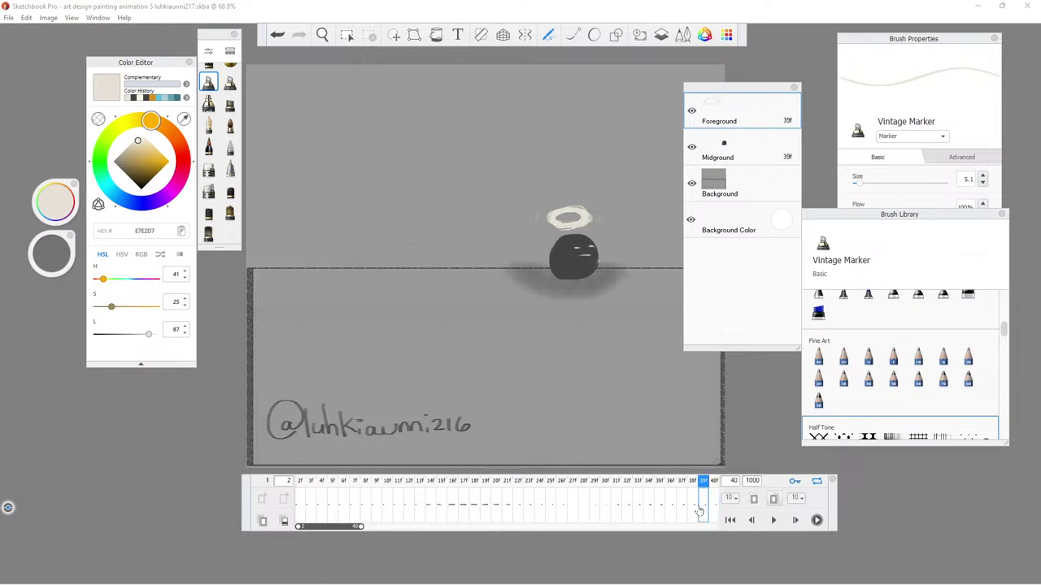
click(692, 509)
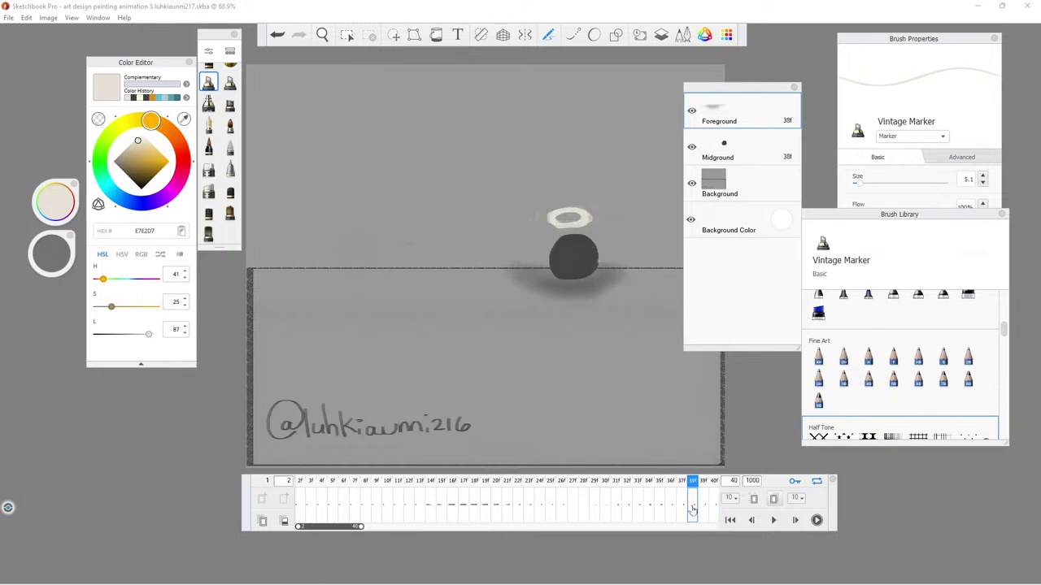
click(772, 499)
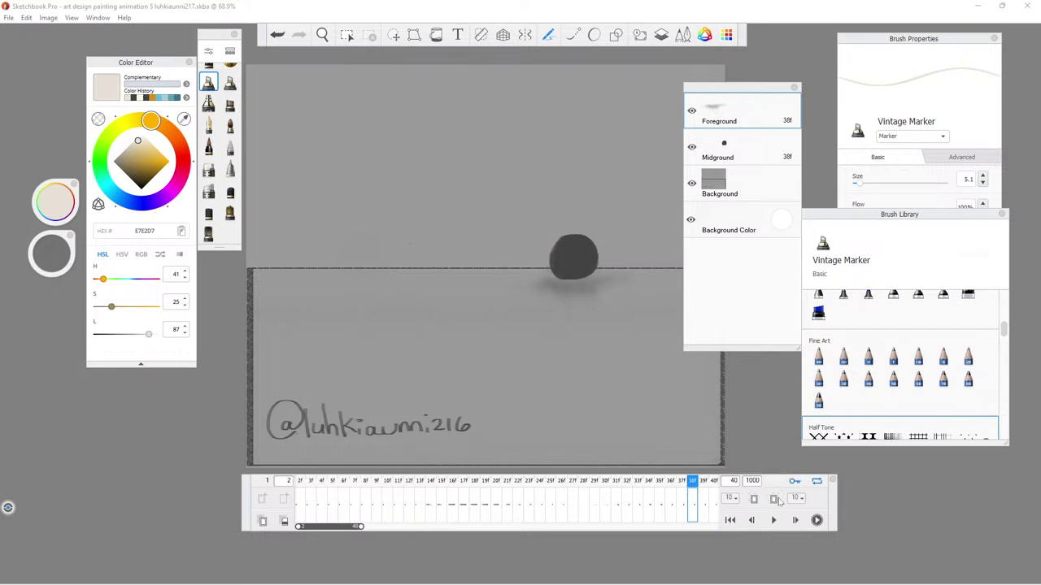
click(772, 499)
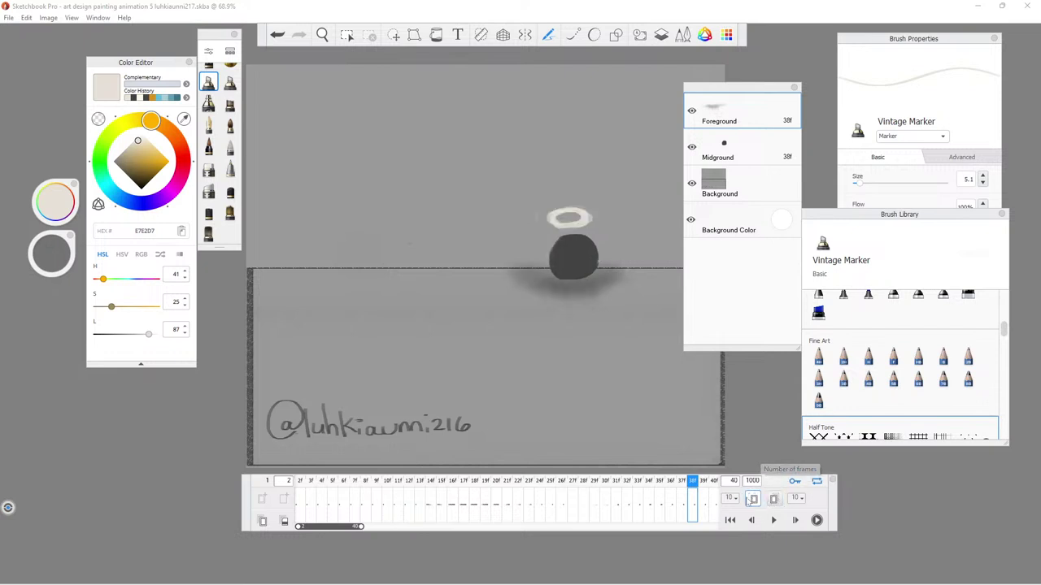
click(706, 508)
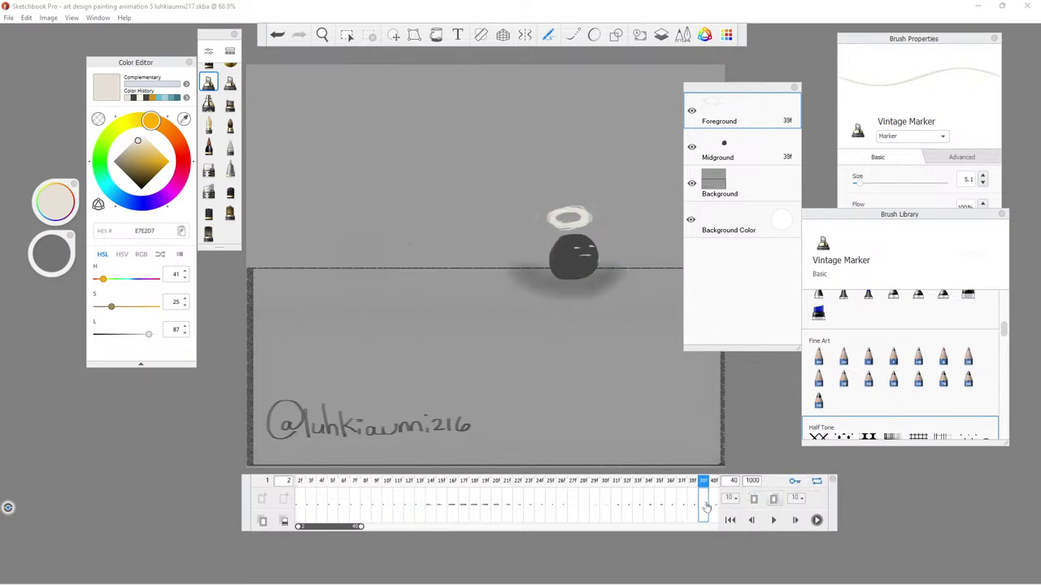
click(695, 502)
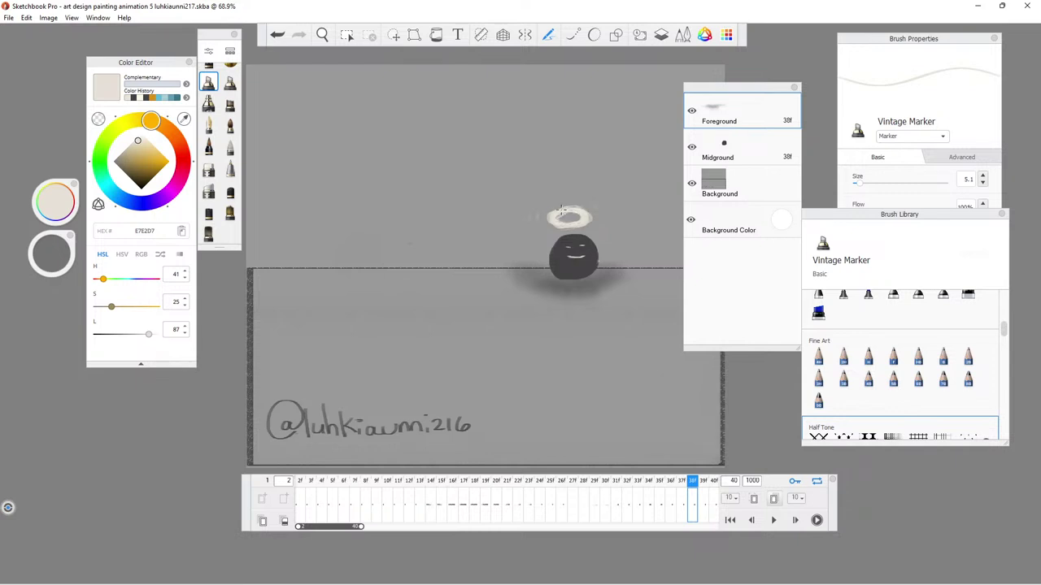
click(680, 486)
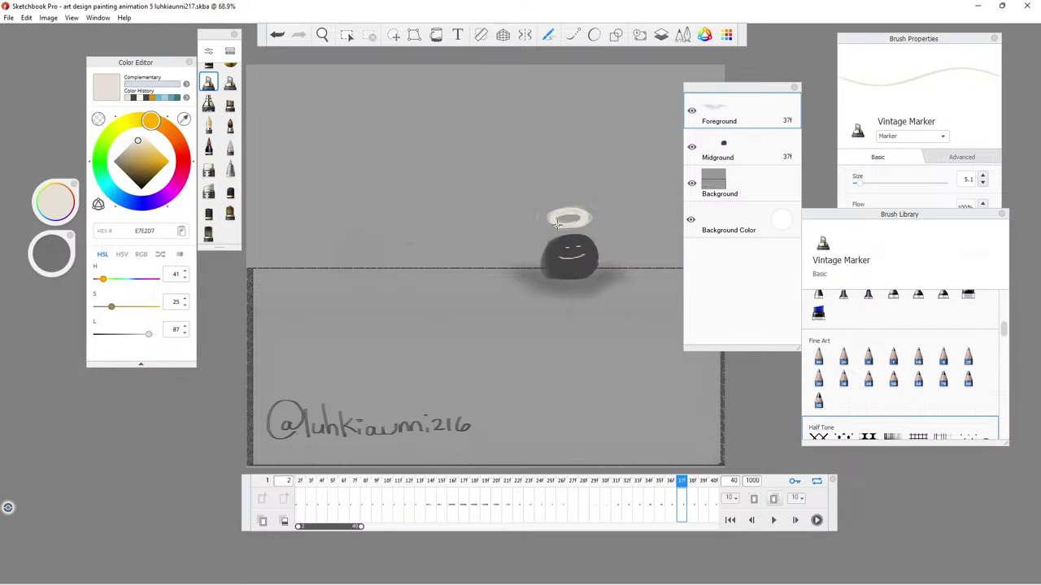
Play the animation with the interface hidden to check the faces and halos added to frames 37 and 38.
click(773, 520)
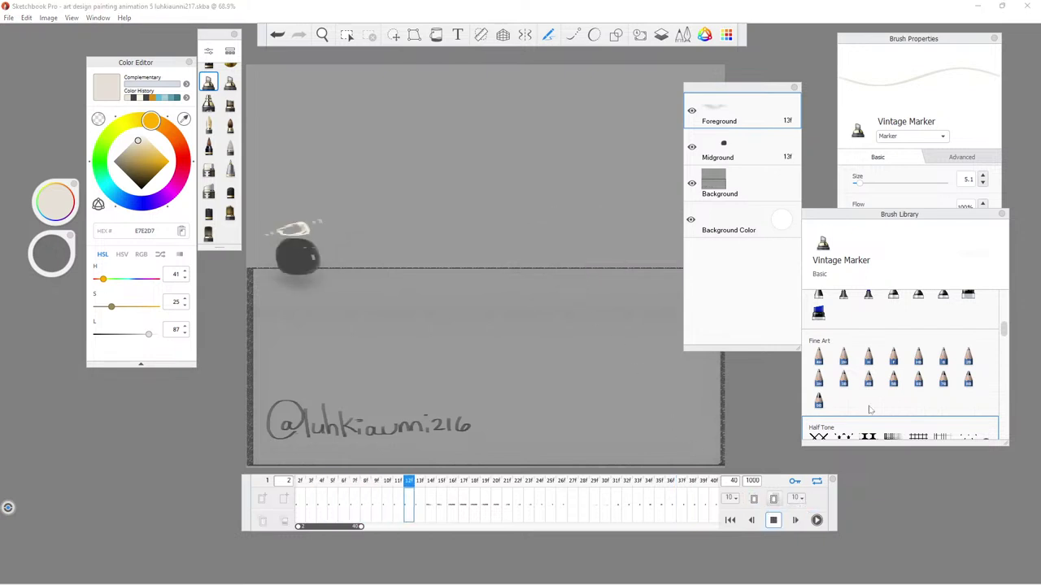
key(Tab)
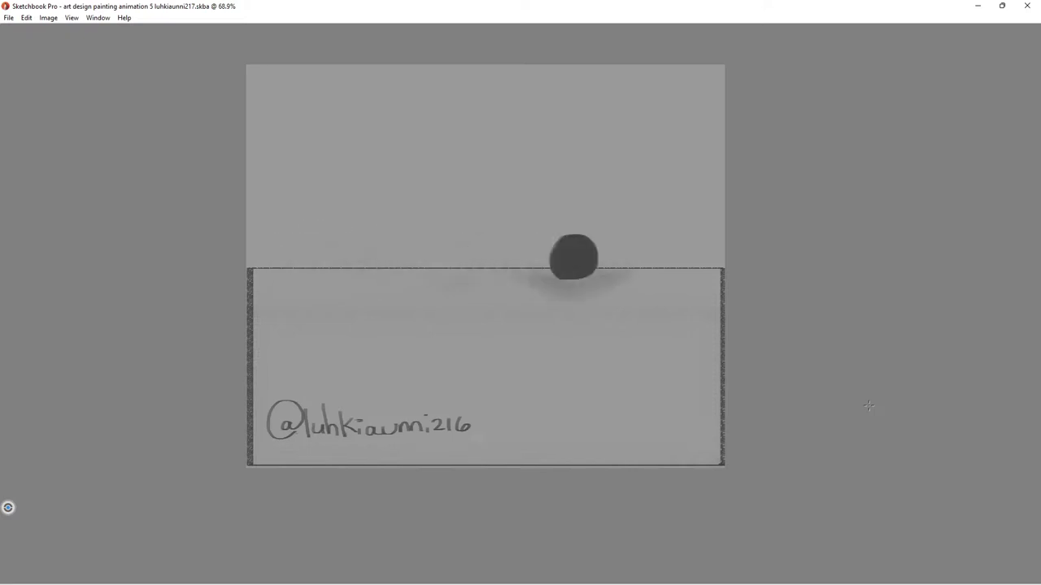
key(Tab)
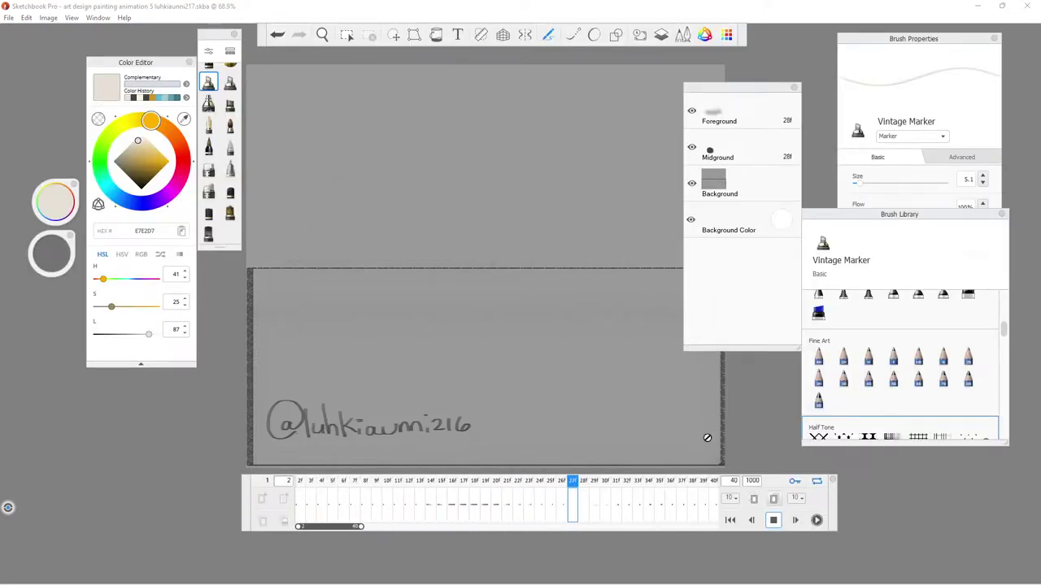
click(771, 519)
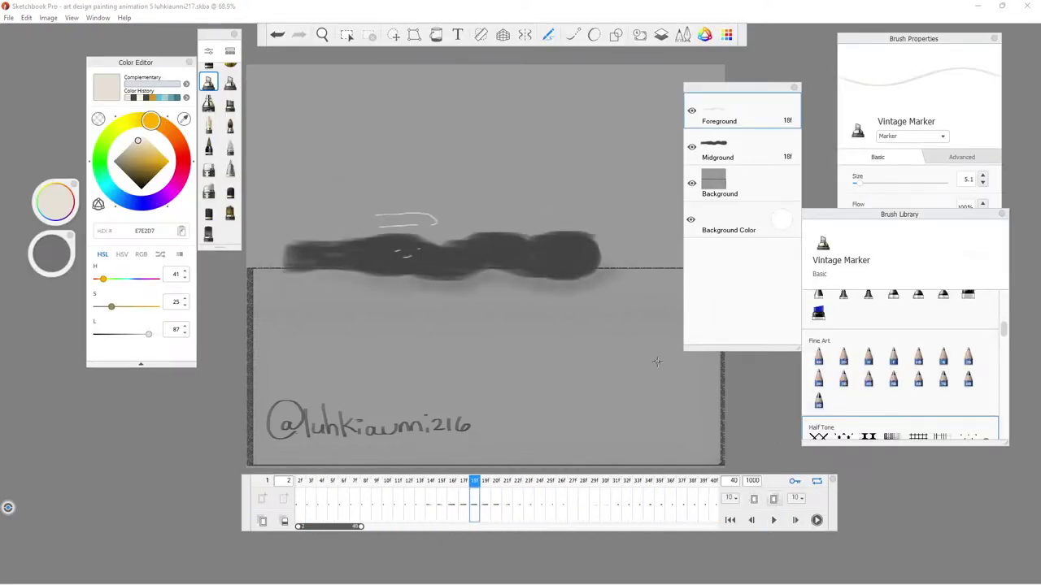
Duplicate the smiling-ball frame 37 and the smiling-ball frame now at position 39 to hold the expression longer.
click(673, 504)
click(692, 504)
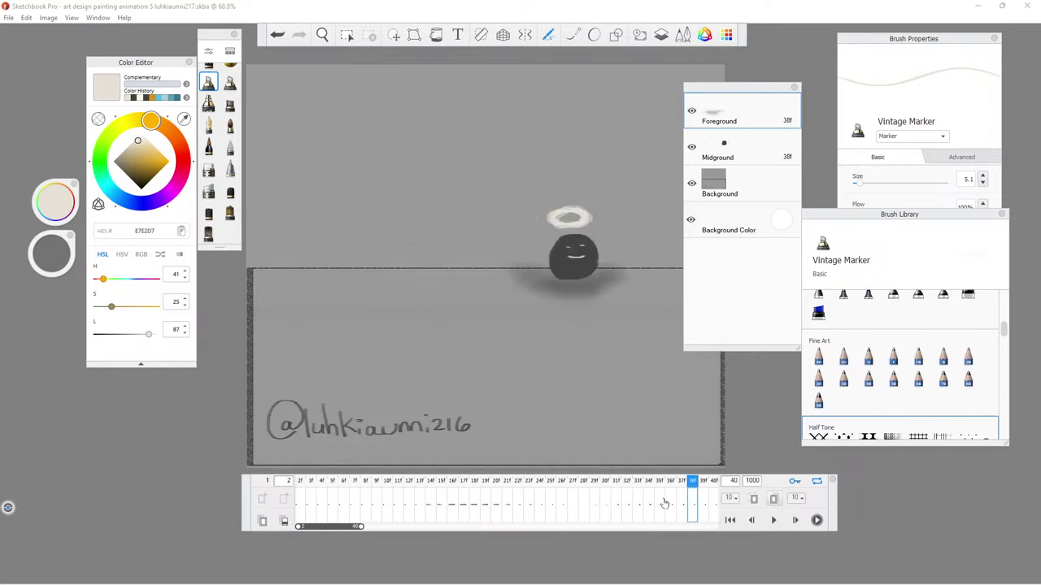
click(683, 504)
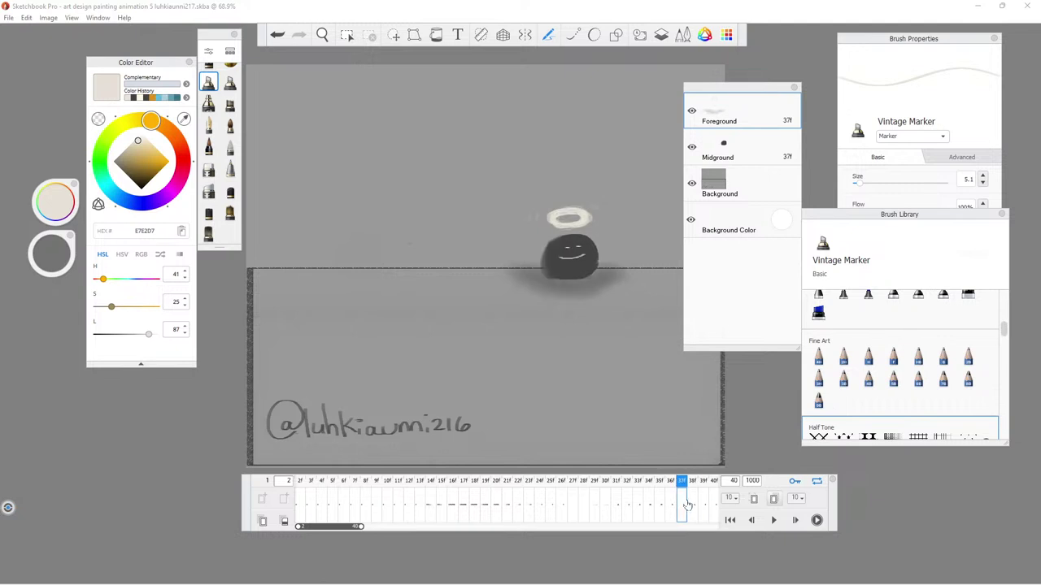
click(262, 521)
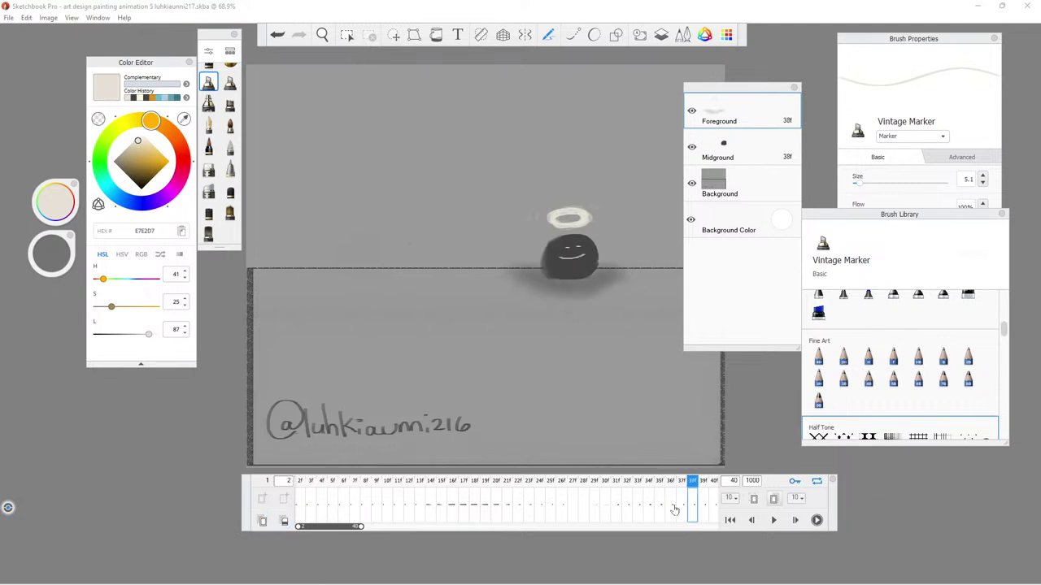
click(704, 505)
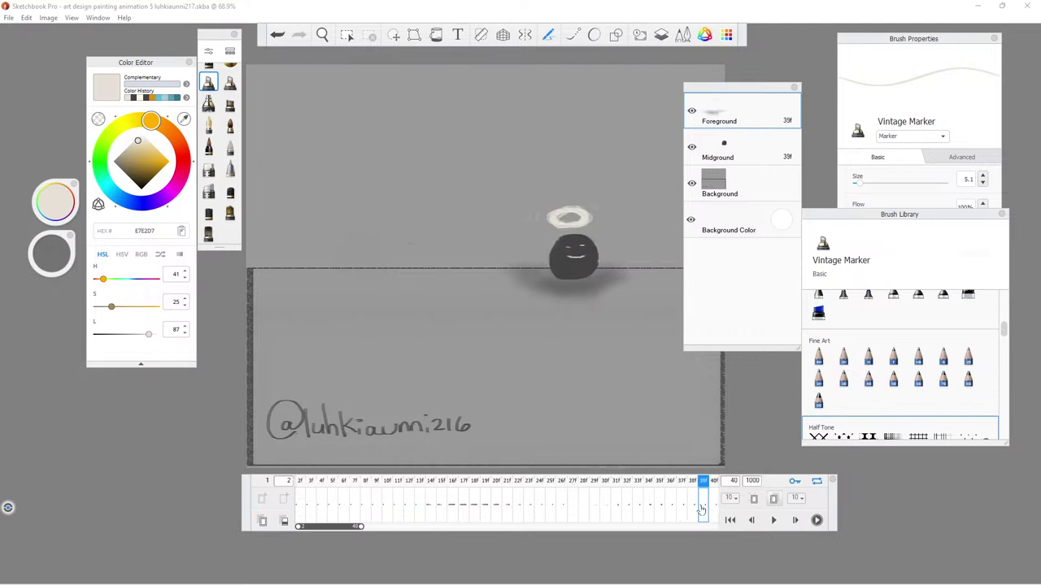
click(262, 520)
Play the animation with the interface hidden to check the timing of the duplicated frames, and stop it.
click(773, 520)
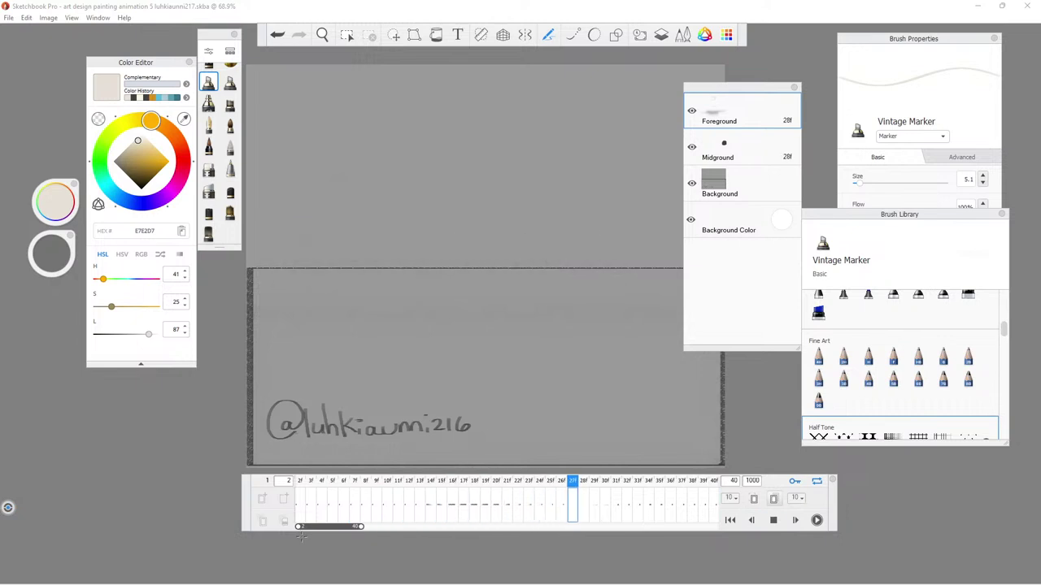
key(Tab)
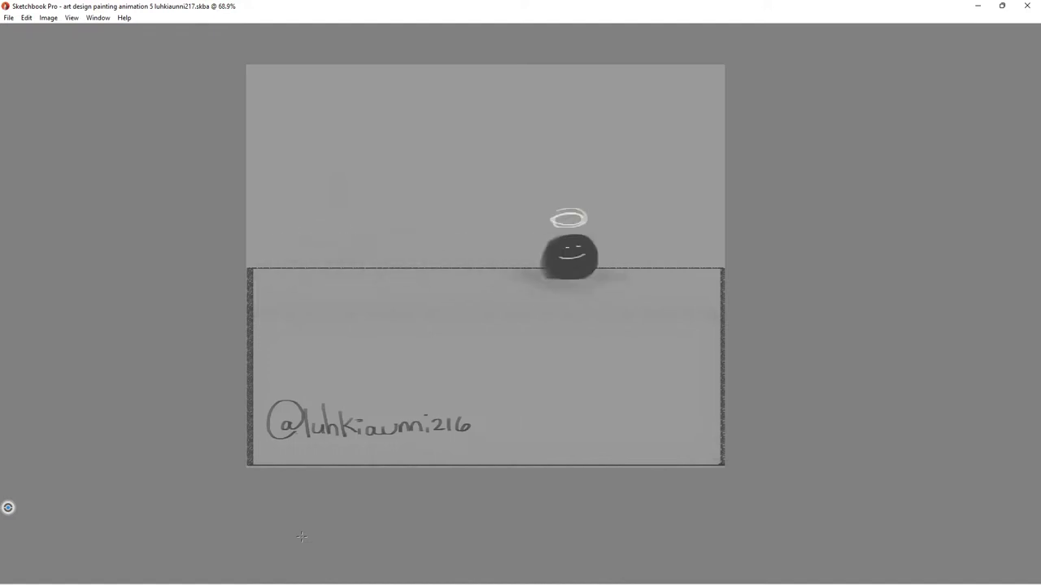
key(Tab)
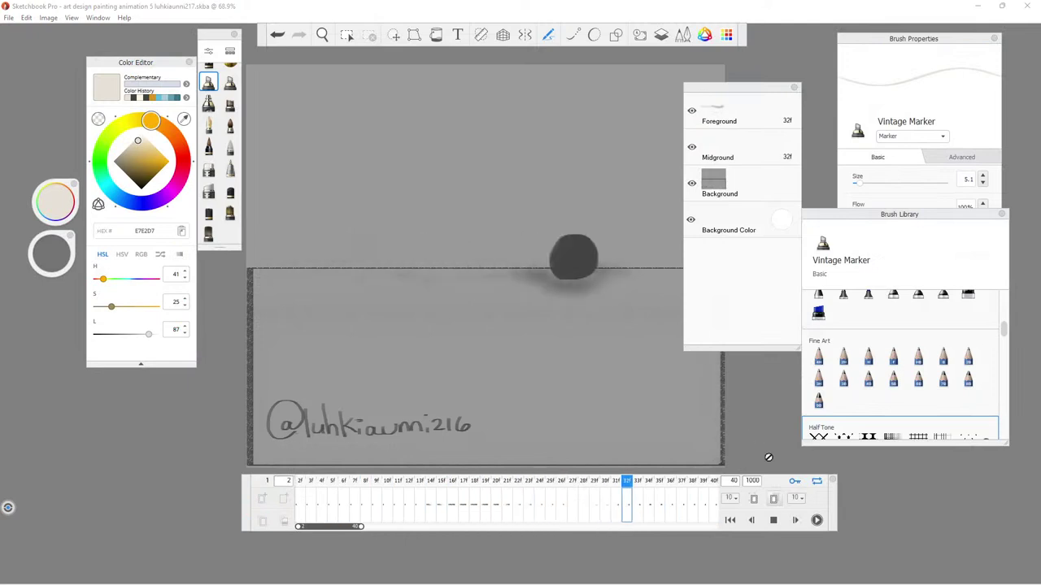
click(773, 520)
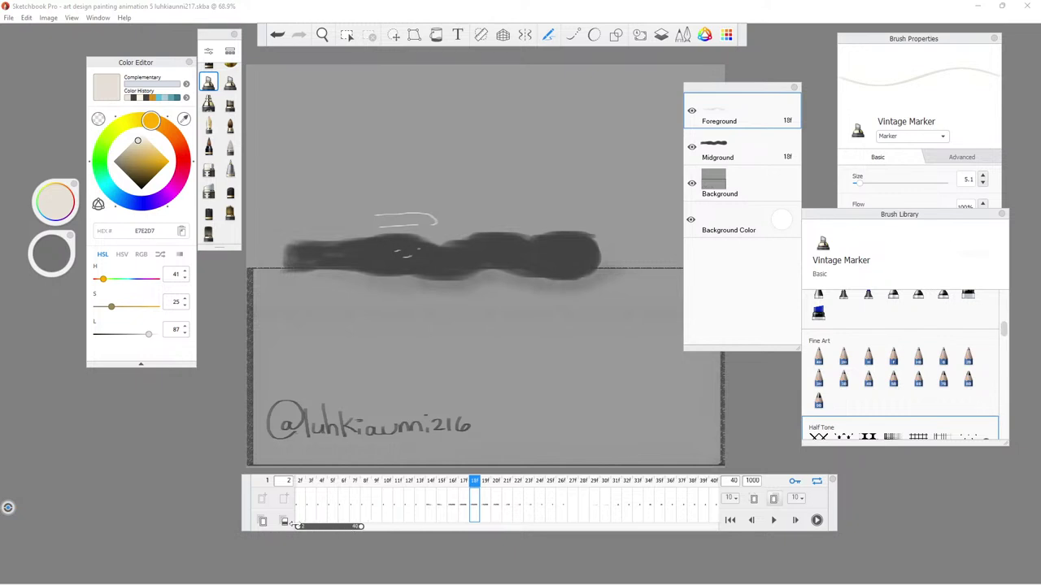
Set the playback range to frames 1 to 39.
click(283, 481)
text(39)
key(Return)
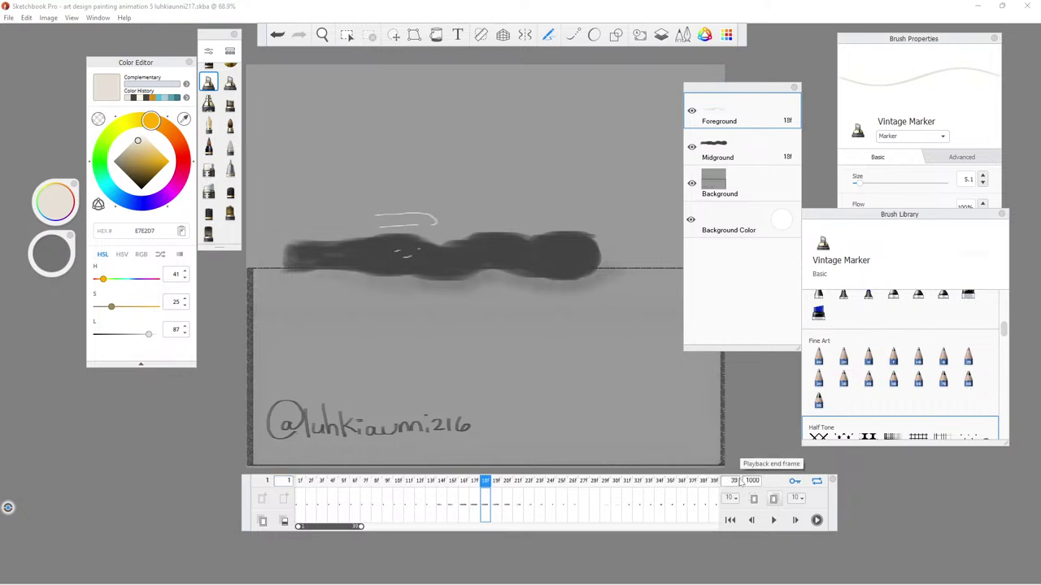
Try a playback end frame of 50 and set the start frame back to 1.
click(733, 481)
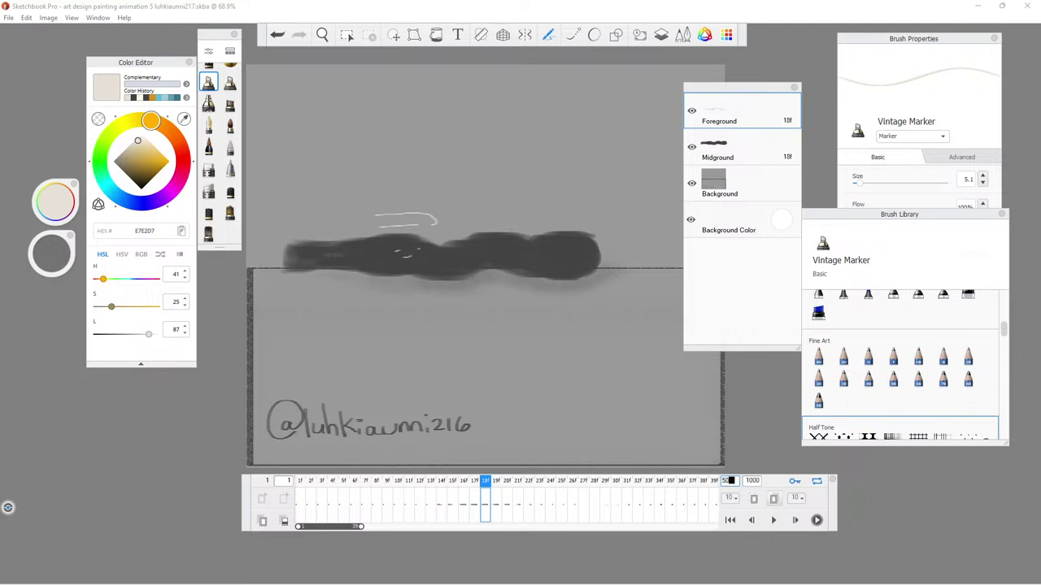
key(Return)
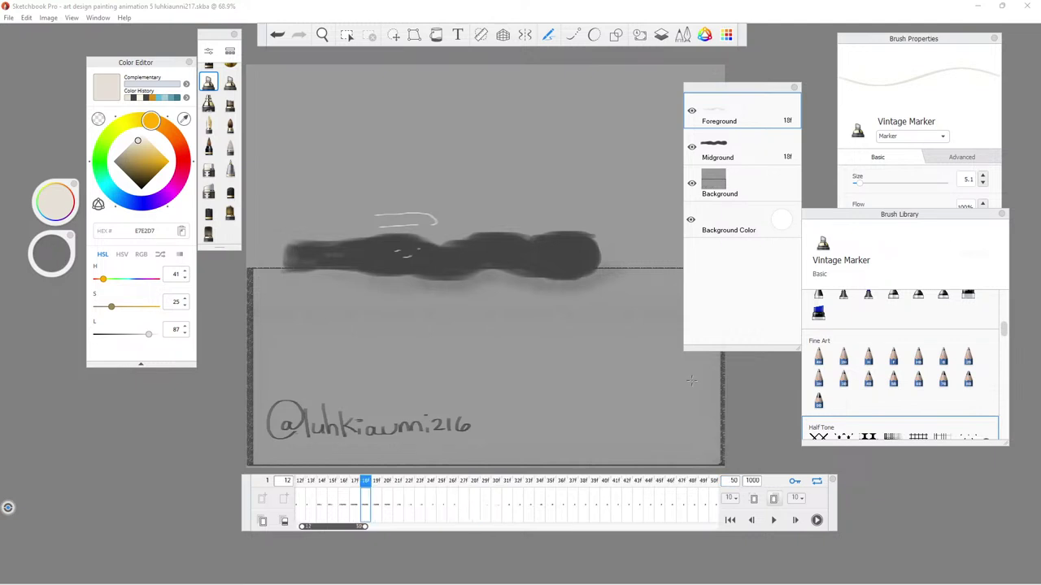
click(283, 481)
text(1)
key(Return)
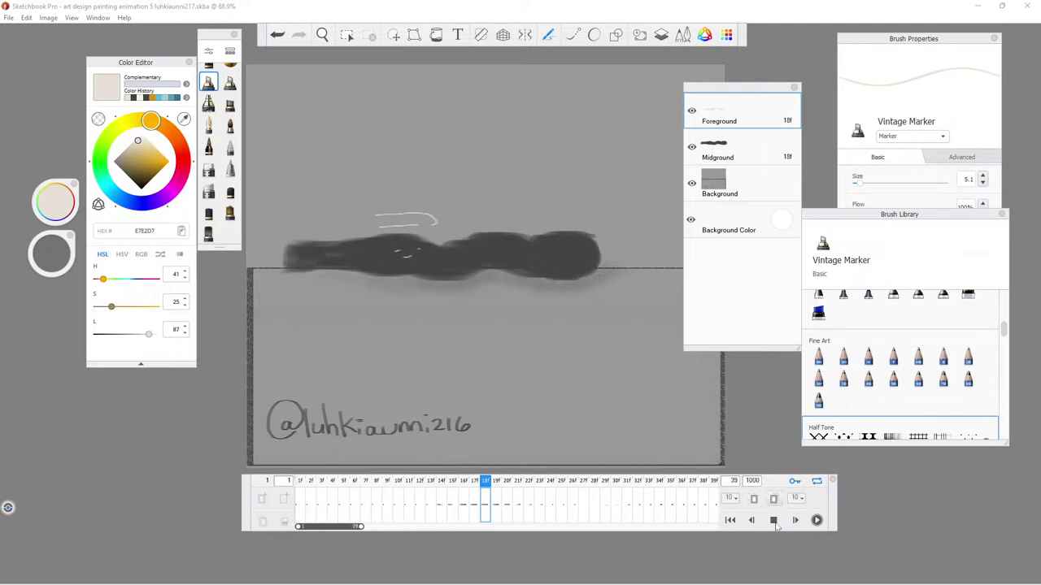
Play the animation from the first frame to check it, stop the playback and save the flipbook.
click(773, 520)
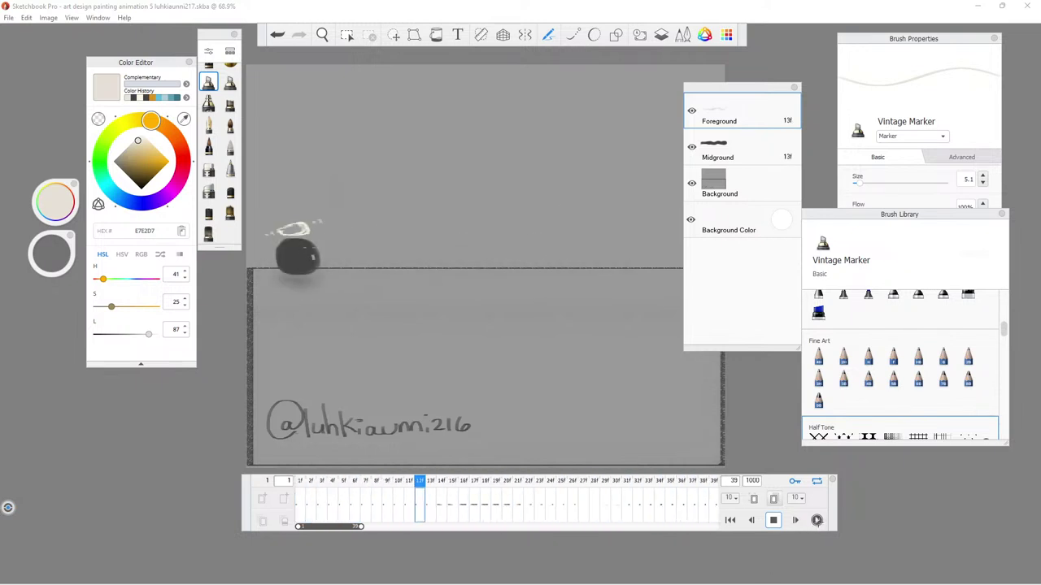
click(773, 520)
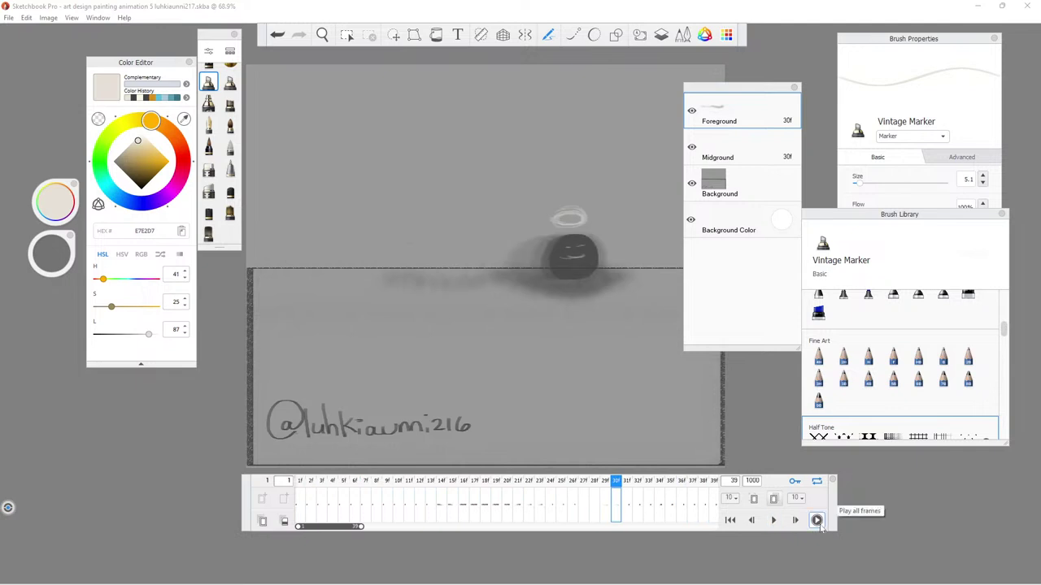
click(8, 18)
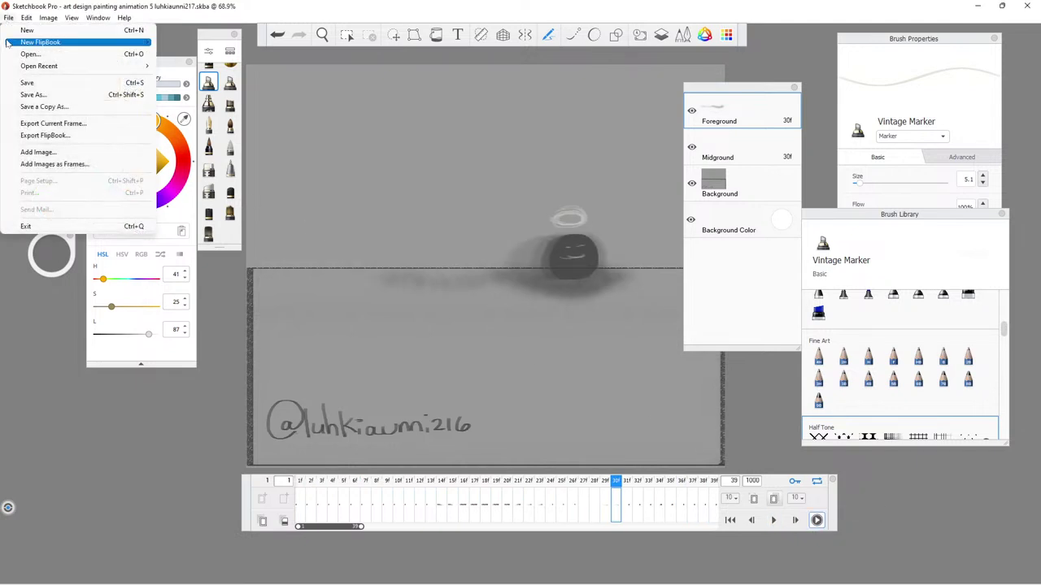
click(31, 85)
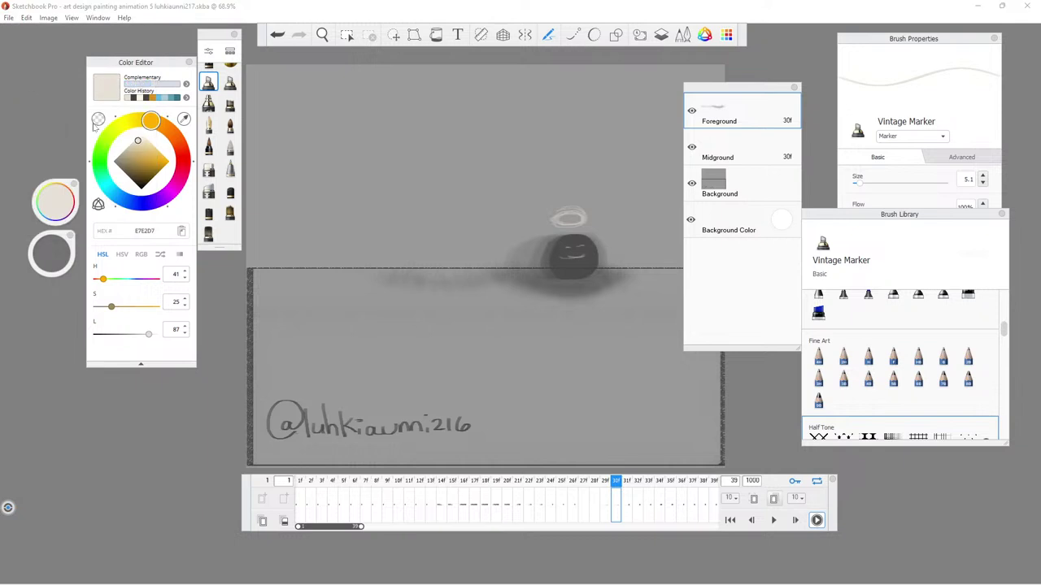
Play all frames of the flipbook, stop in the empty stretch and select frame 114.
click(816, 520)
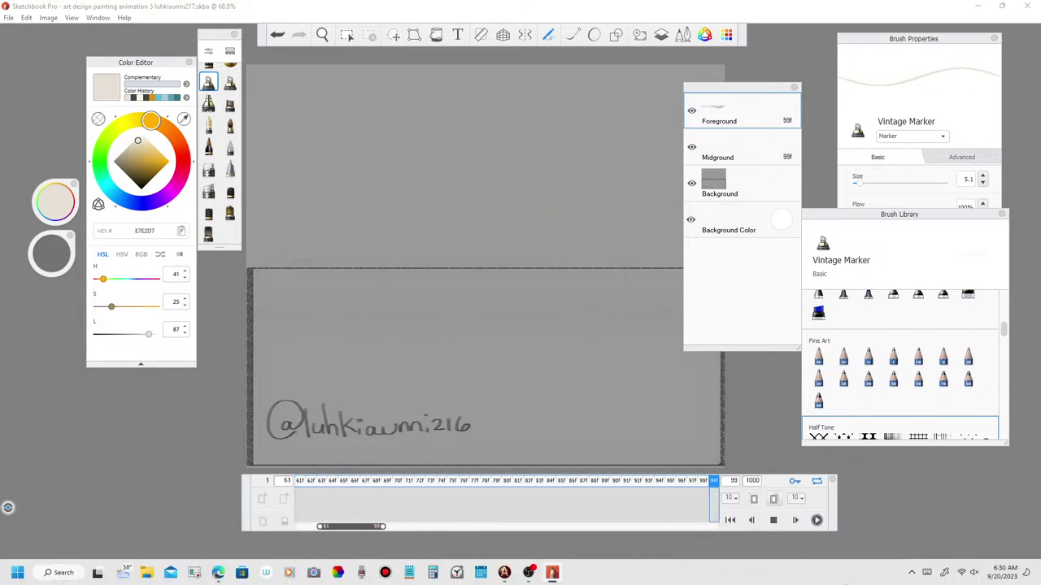
drag(714, 521, 721, 534)
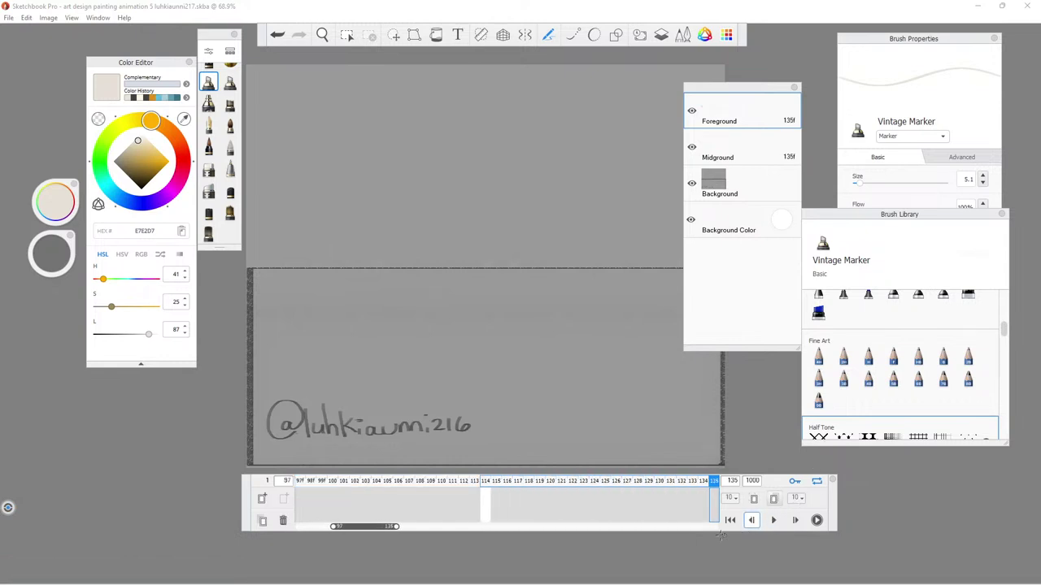
click(484, 504)
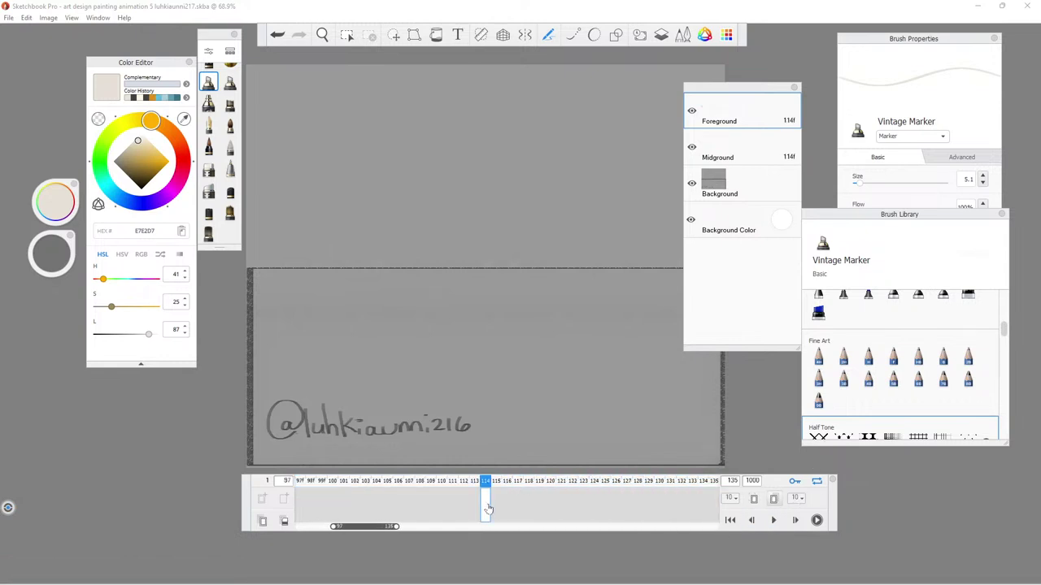
Try a playback end frame of 58 after shifting the playback range toward the earlier frames.
click(283, 521)
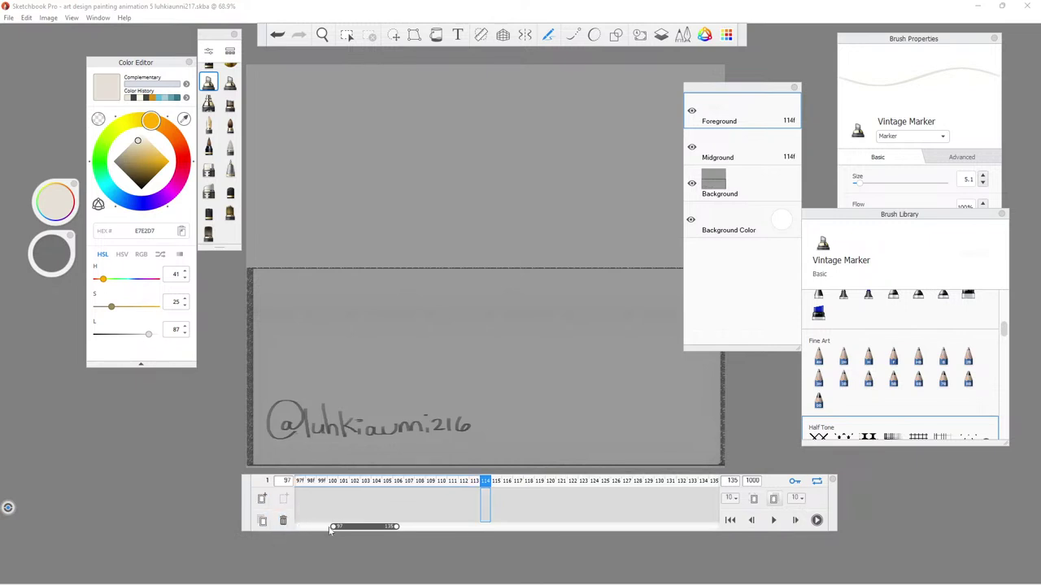
drag(347, 527, 323, 530)
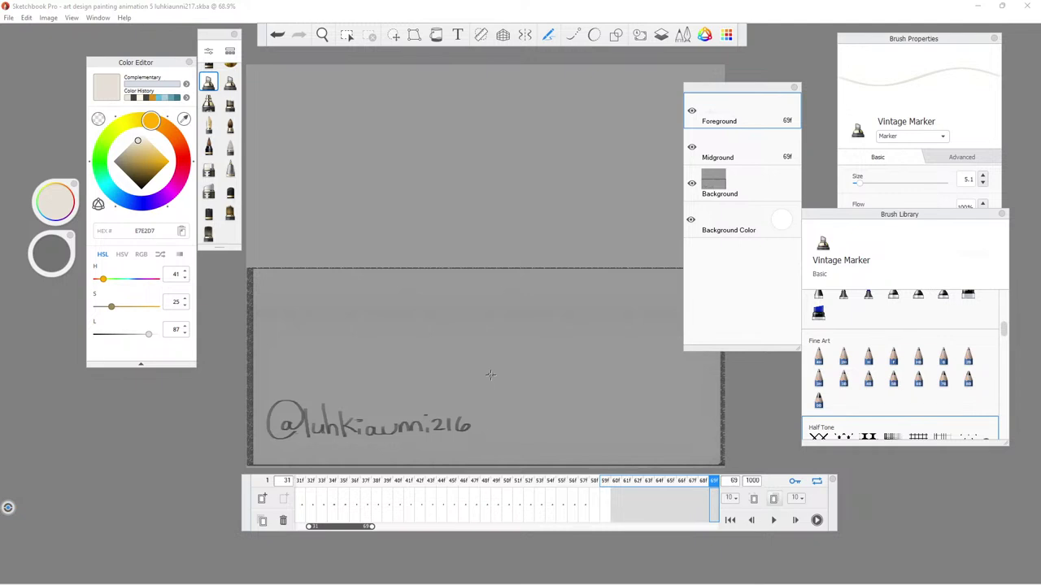
double_click(736, 481)
text(58)
key(Return)
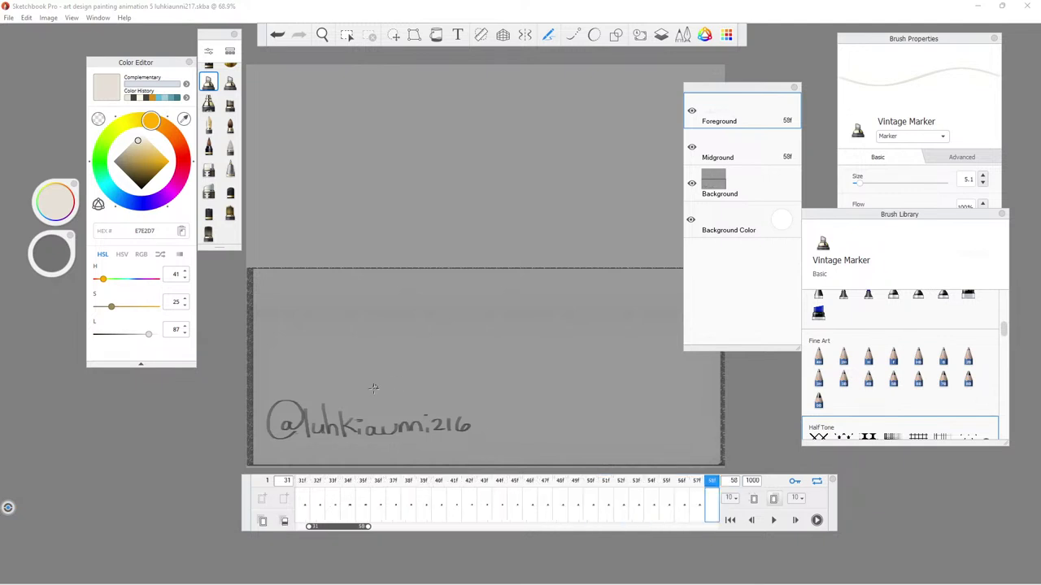
Set the playback range to frames 1 to 39 and save the flipbook.
double_click(286, 481)
text(39)
key(Return)
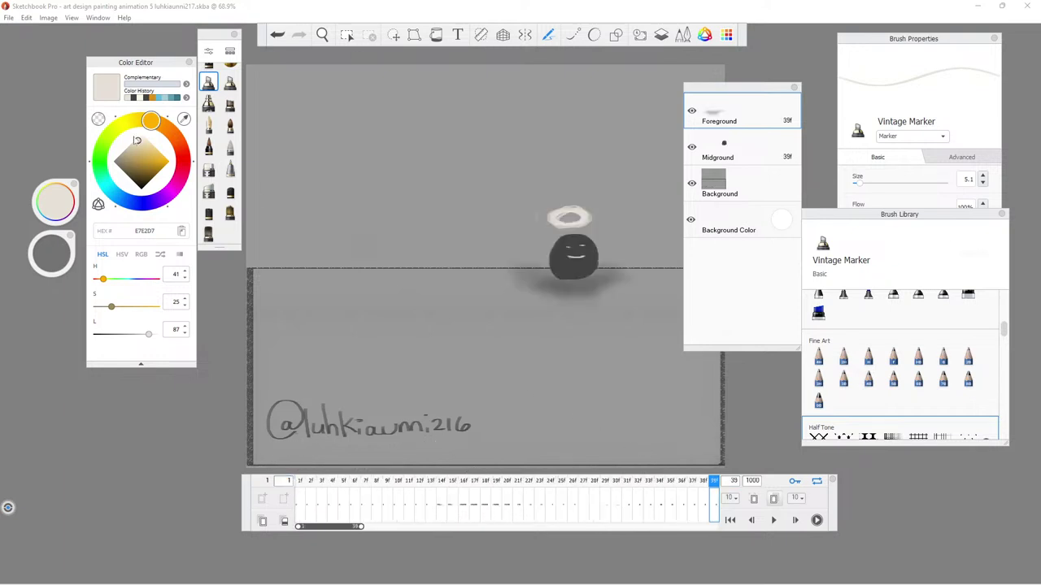
click(4, 17)
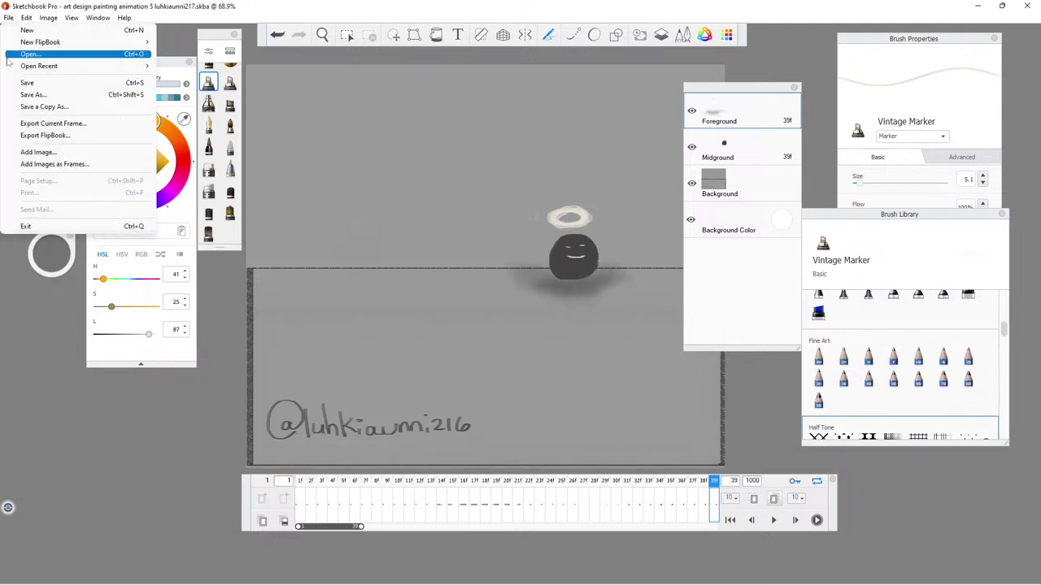
click(18, 83)
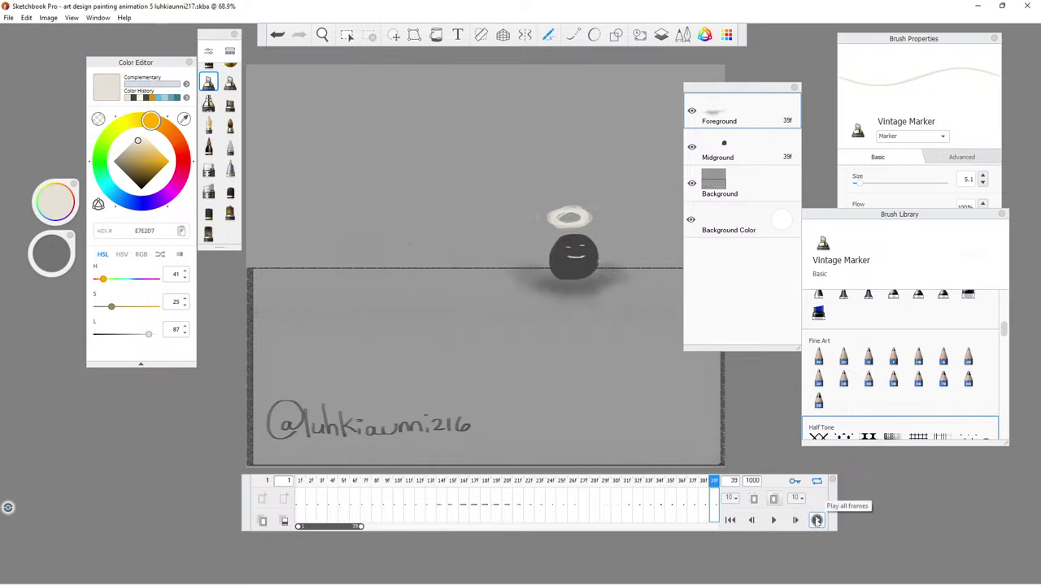
Play all frames of the flipbook with the interface hidden, stop and return to the first frame of the playback range.
click(817, 521)
key(Tab)
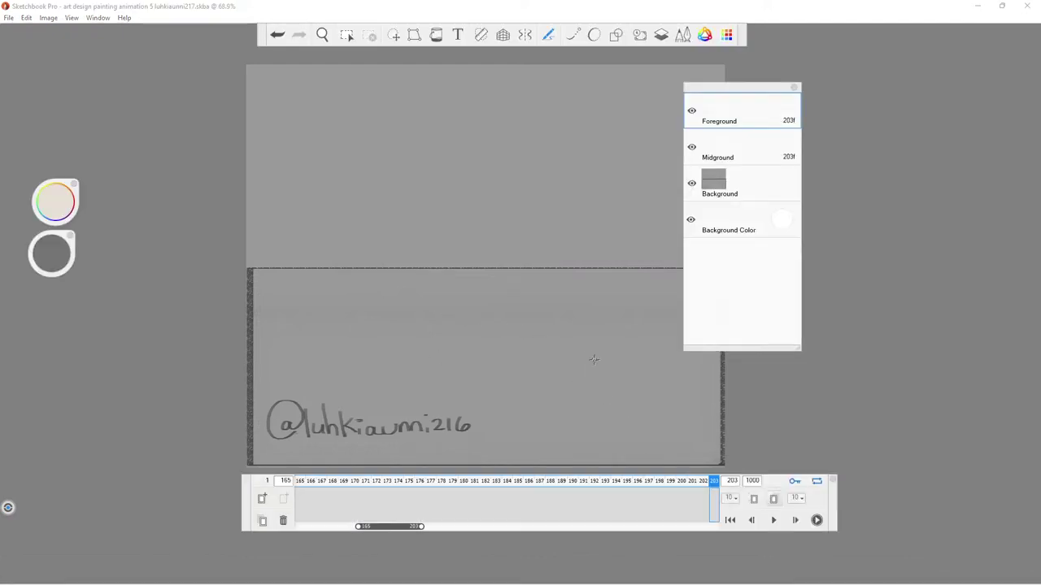
click(773, 521)
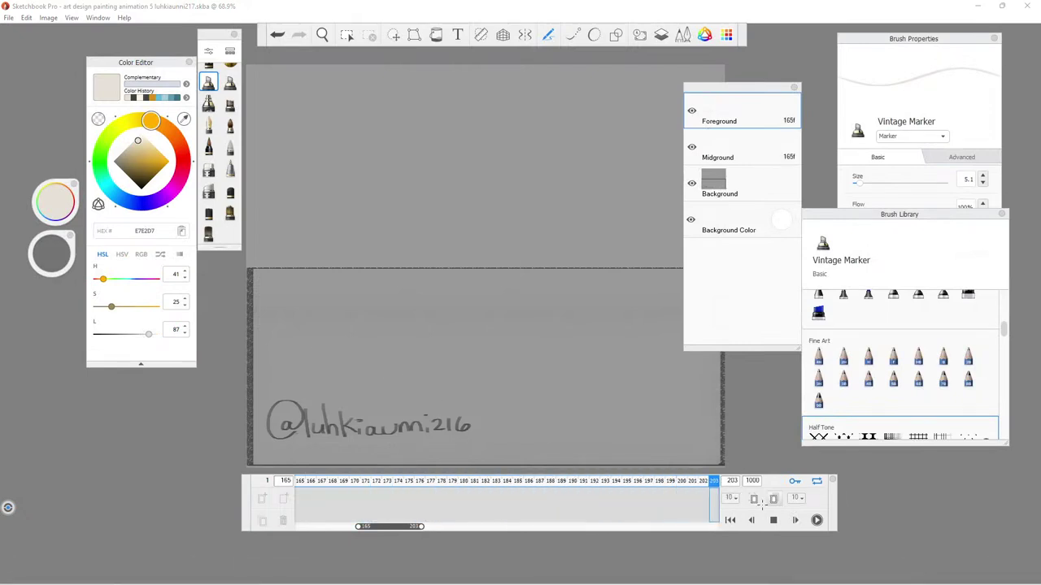
click(730, 521)
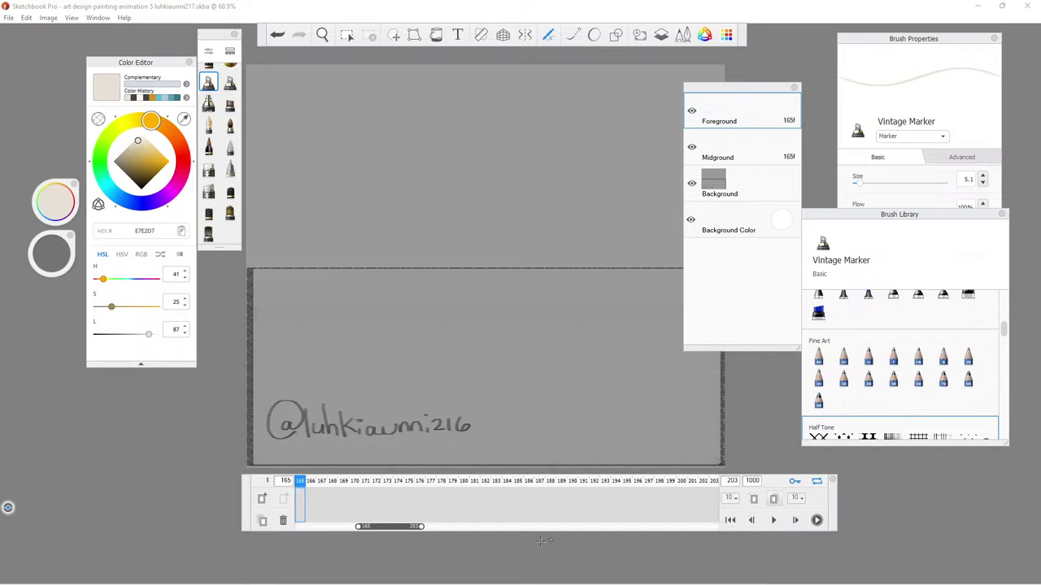
Set the playback start frame to 1 and the end frame to 40, and save the flipbook.
drag(417, 526, 346, 526)
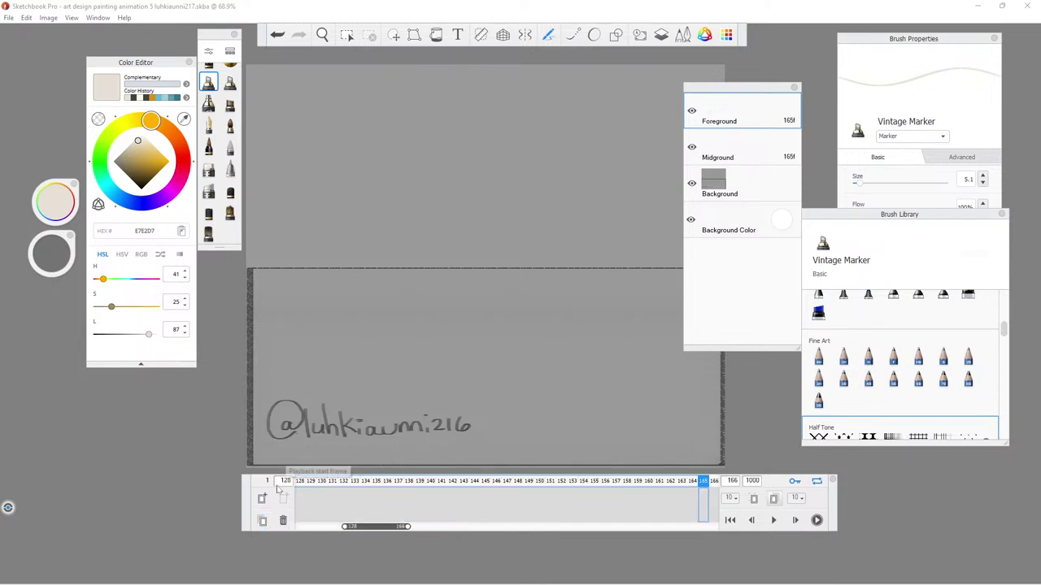
text(1)
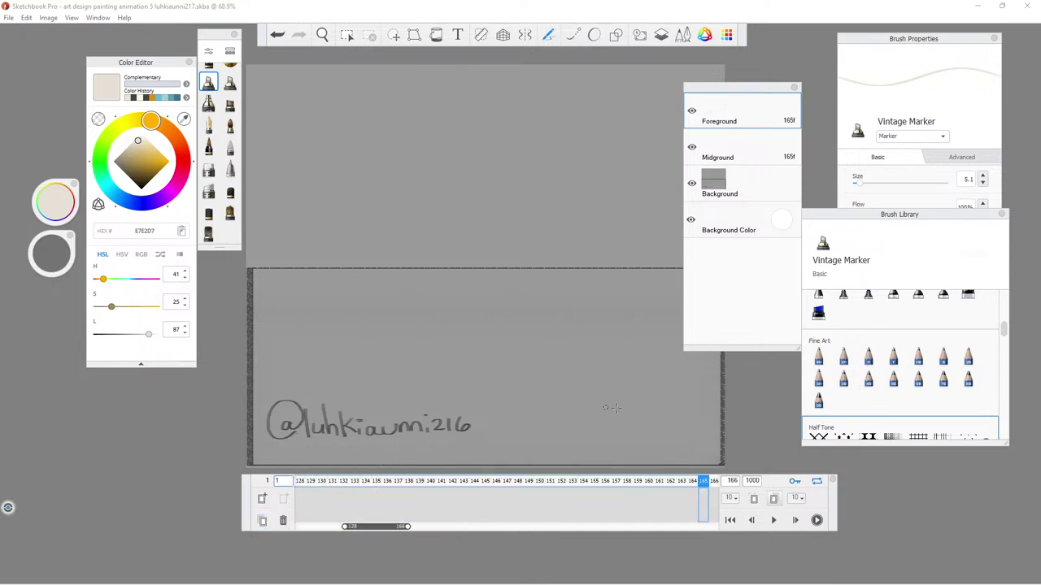
key(Return)
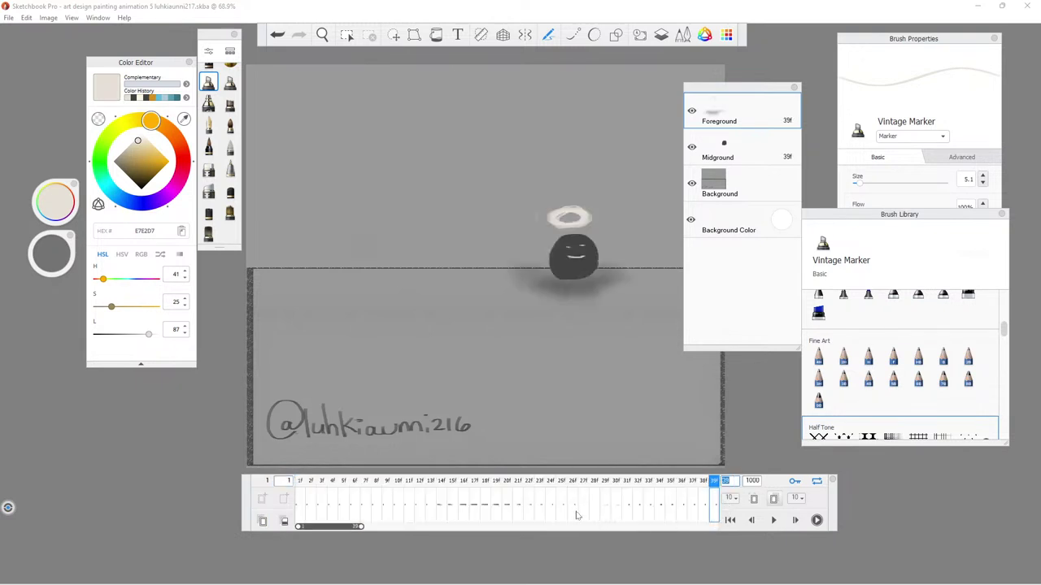
text(40)
key(Return)
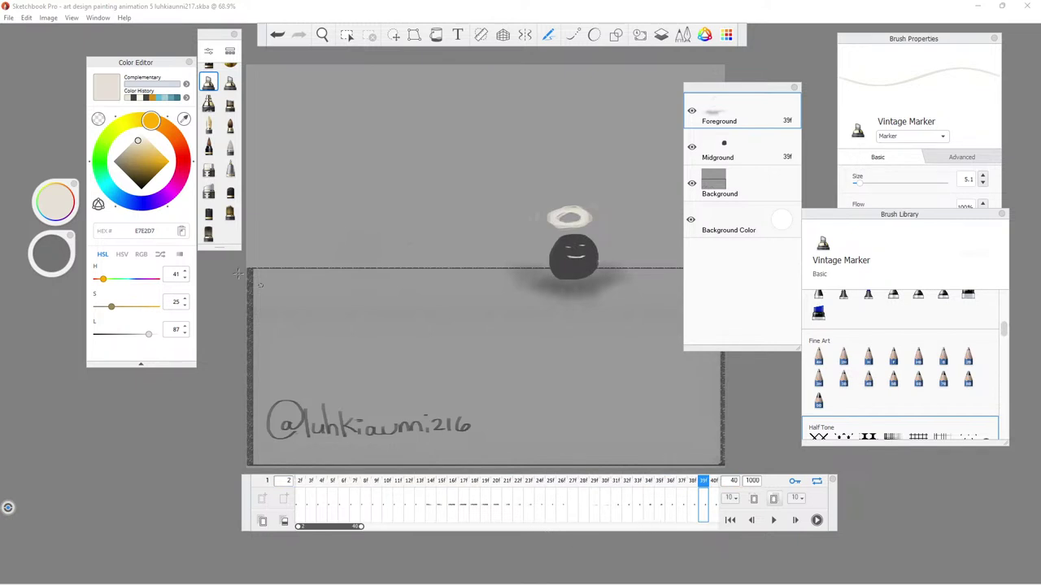
click(14, 18)
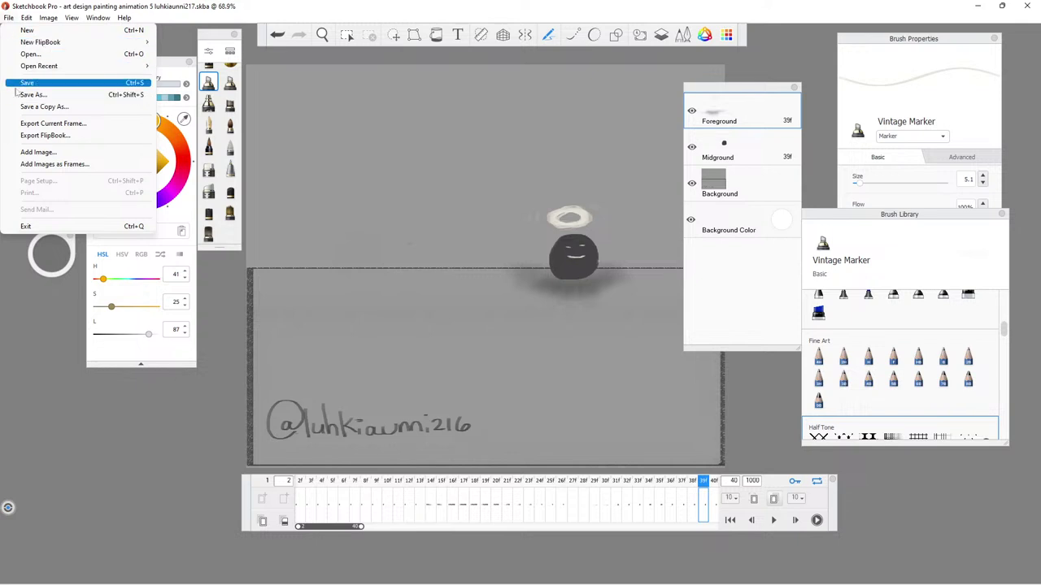
click(18, 85)
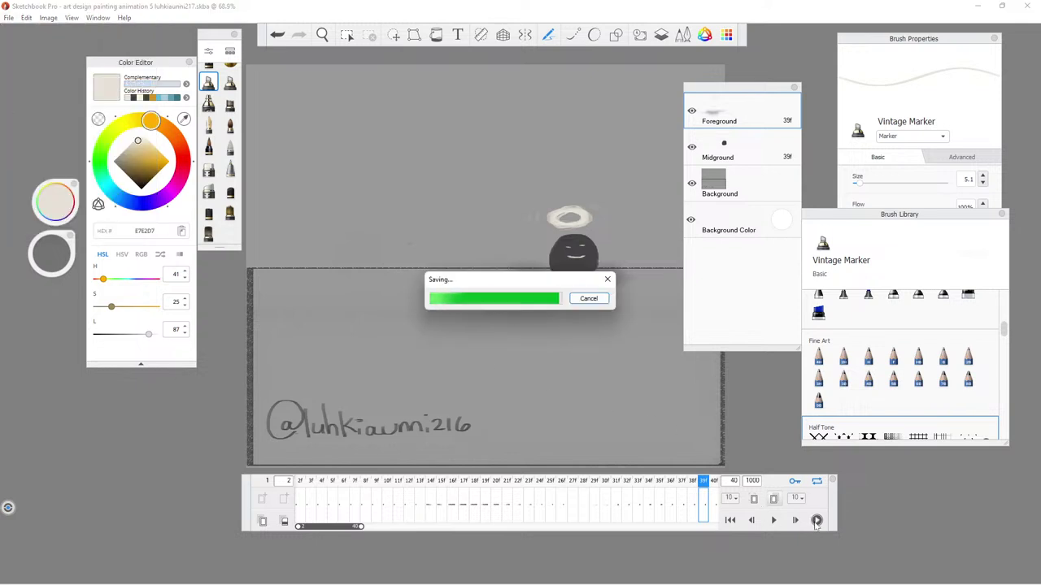
Turn off the onion skins of the previous and next frames.
click(753, 499)
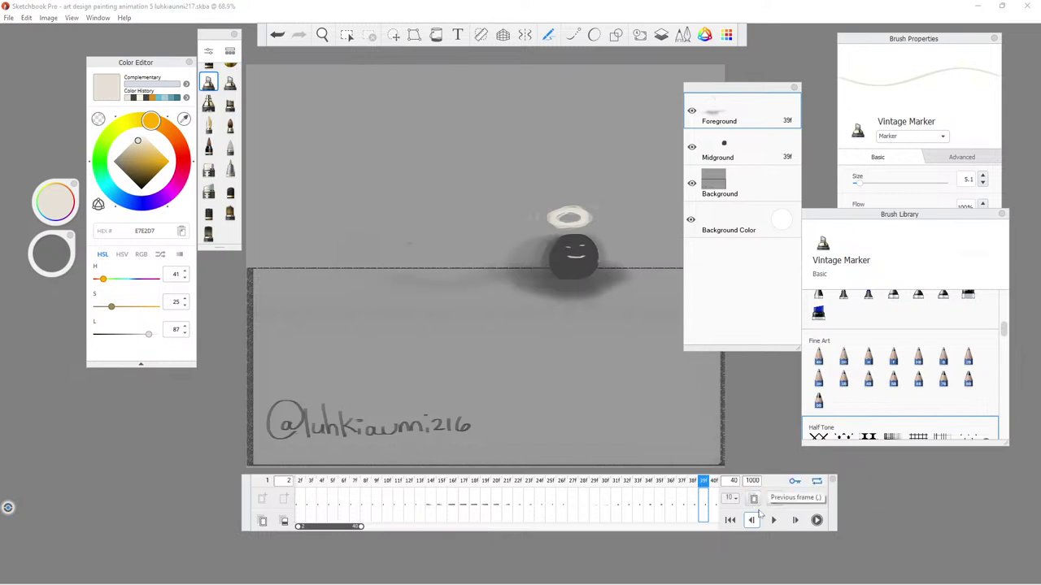
click(754, 499)
click(774, 499)
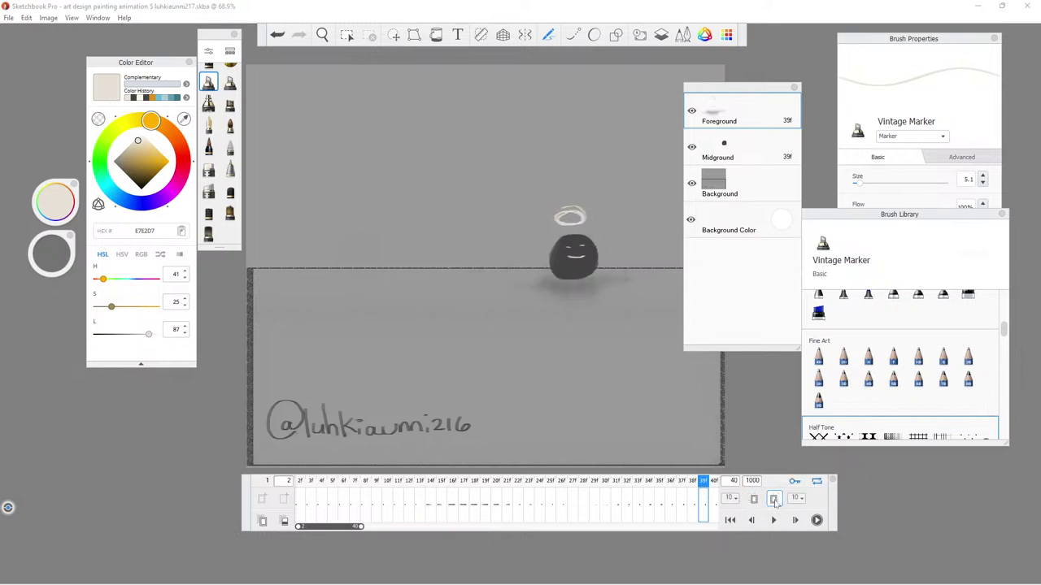
Play all frames without onion skins and with the interface hidden, and stop in the empty stretch.
click(816, 521)
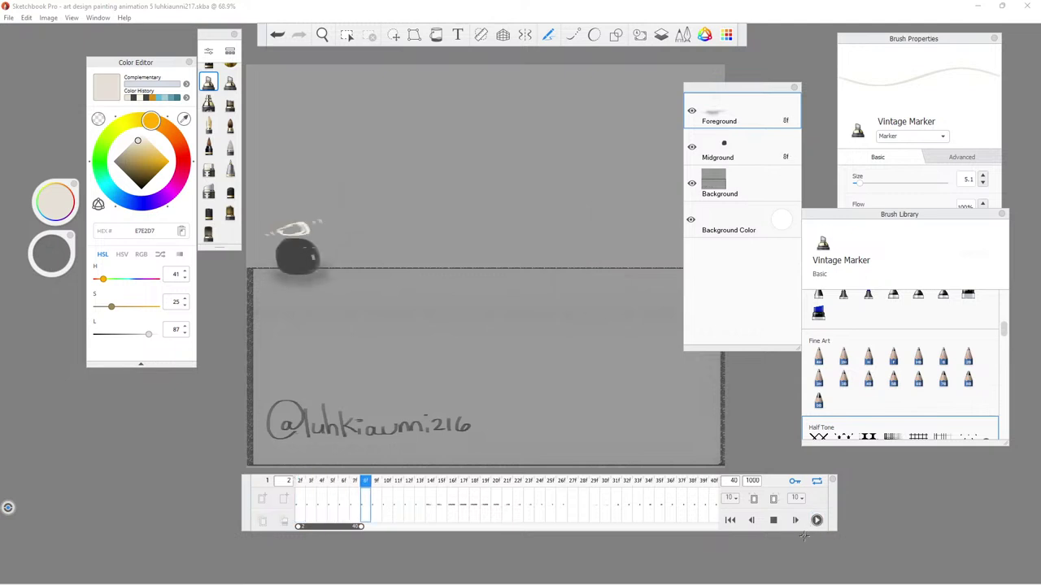
key(Tab)
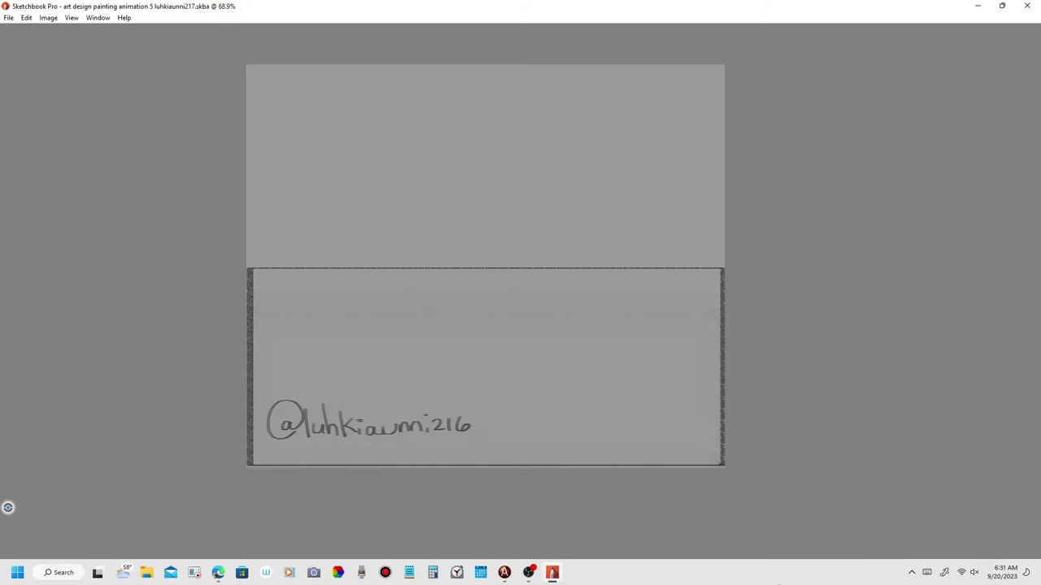
key(Tab)
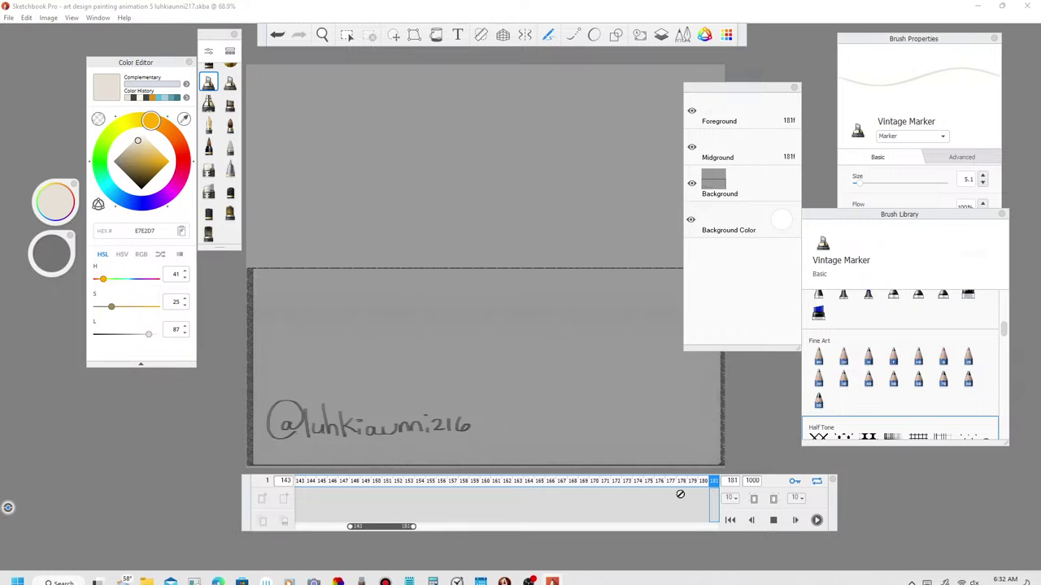
click(773, 520)
click(731, 522)
Set the flipbook's total number of frames to 59 and the playback start frame to 1.
double_click(749, 483)
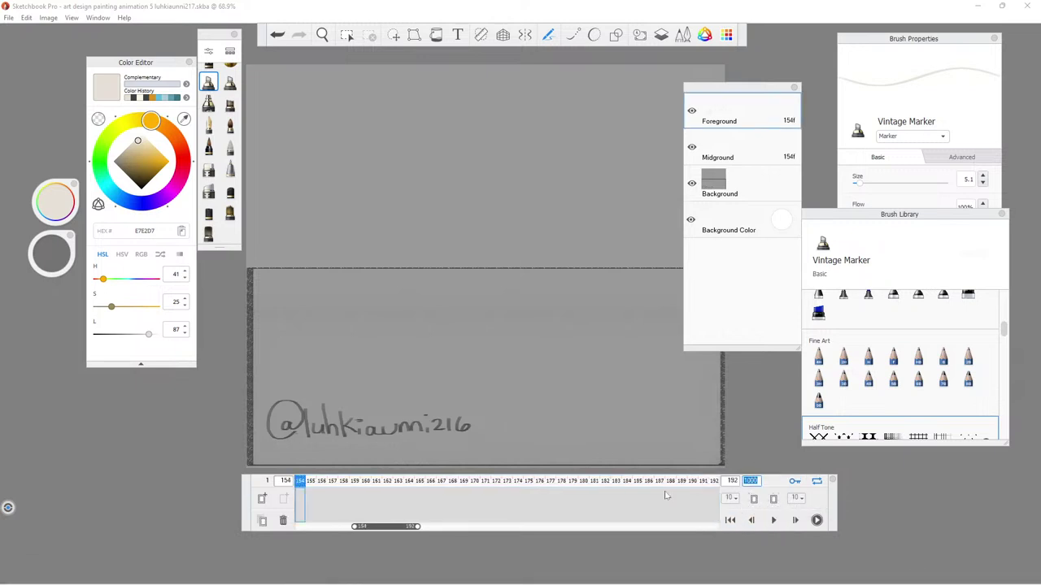
text(59)
key(Return)
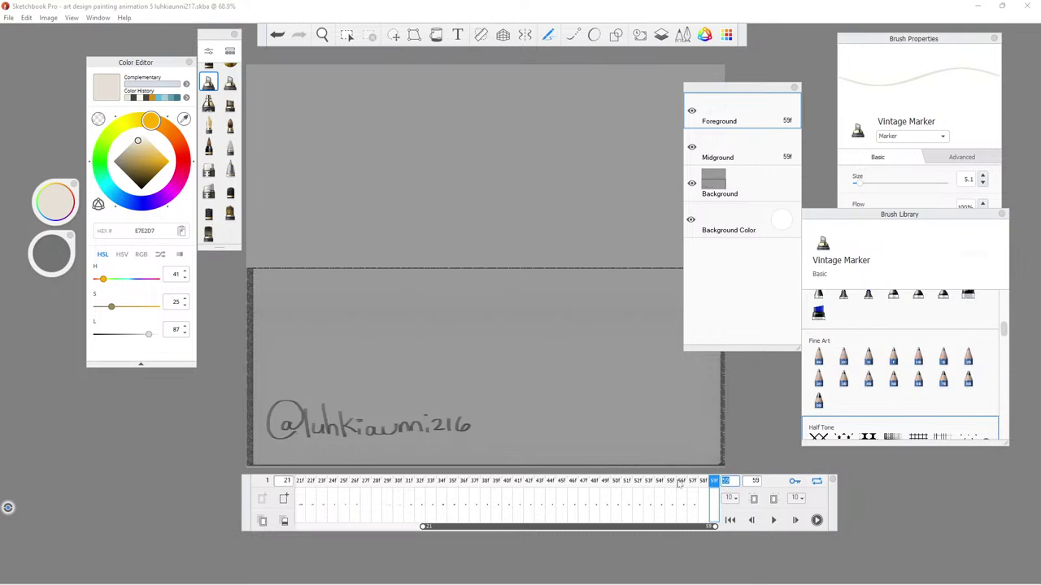
double_click(285, 483)
text(1)
key(Return)
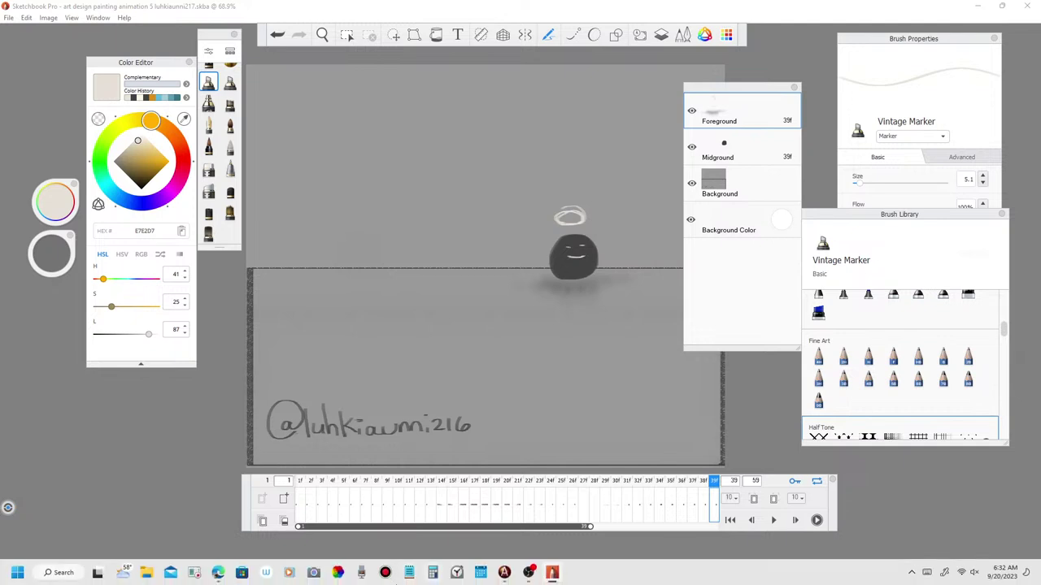
Save the shortened flipbook and play all its frames with the interface hidden.
click(7, 17)
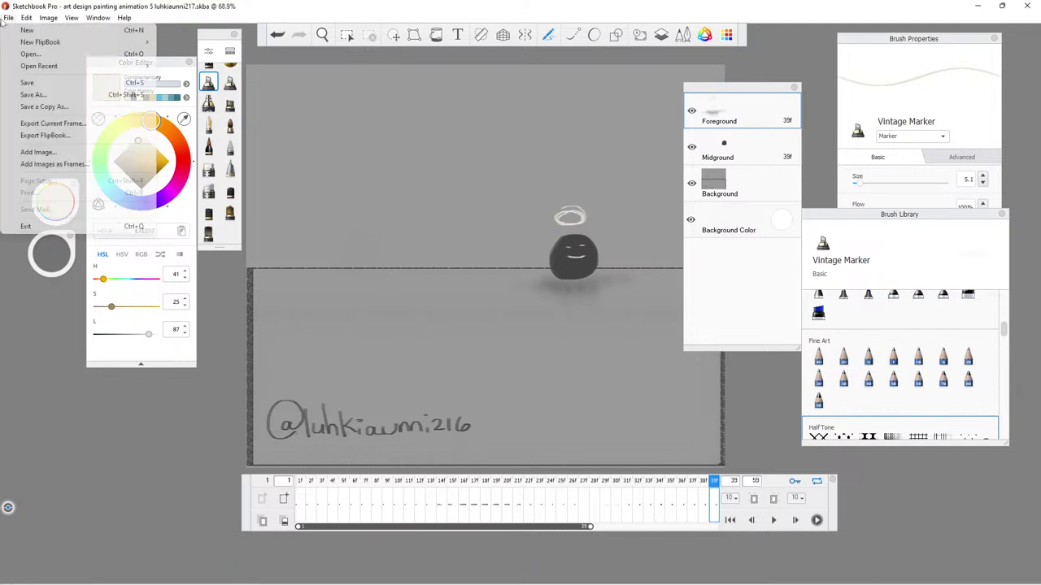
click(27, 82)
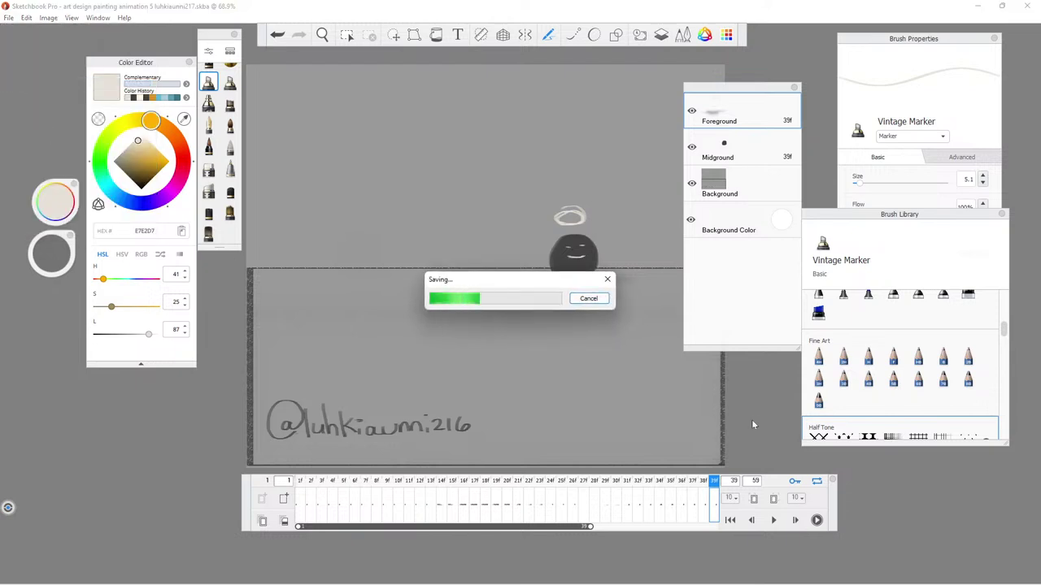
click(817, 520)
key(Tab)
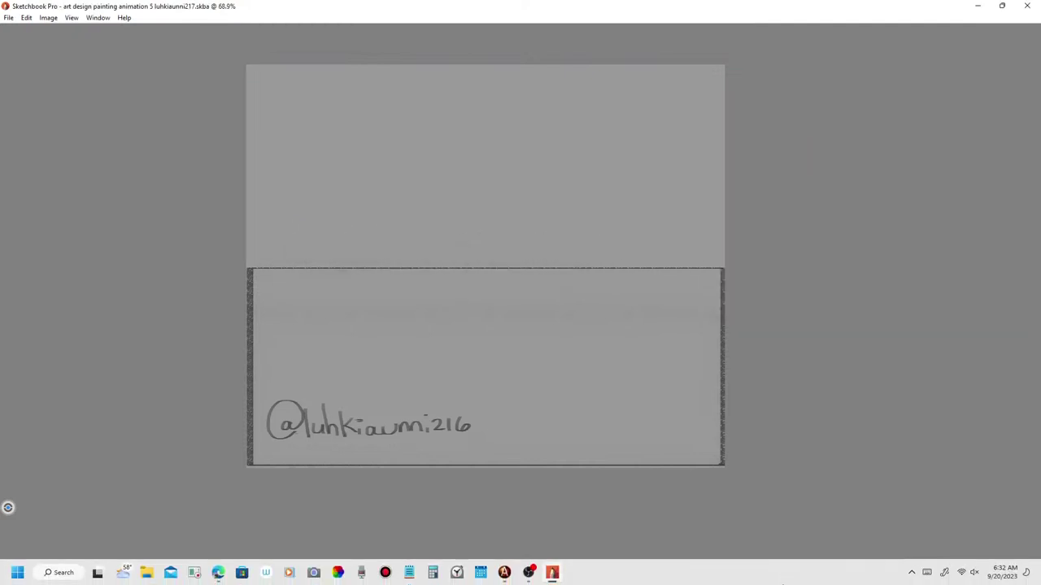
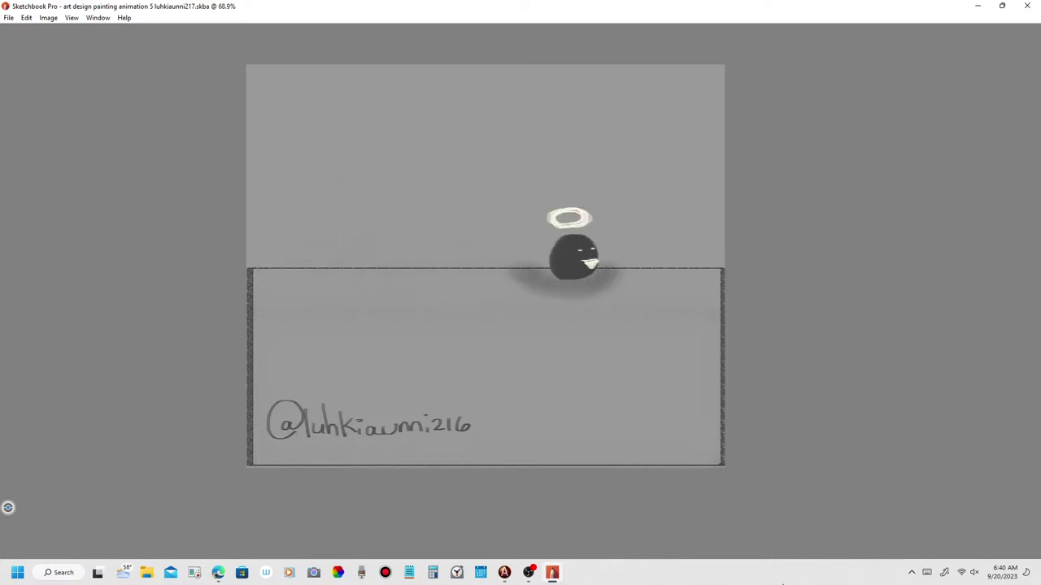
key(Tab)
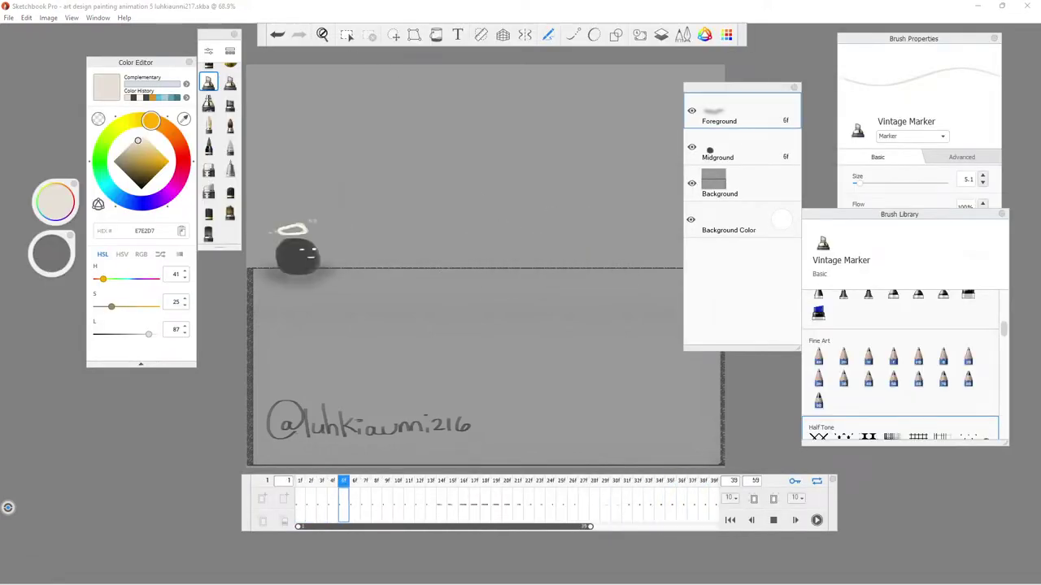
Enlarge the canvas view to about 100% and play all frames of the flipbook again.
key(alt+space)
click(323, 35)
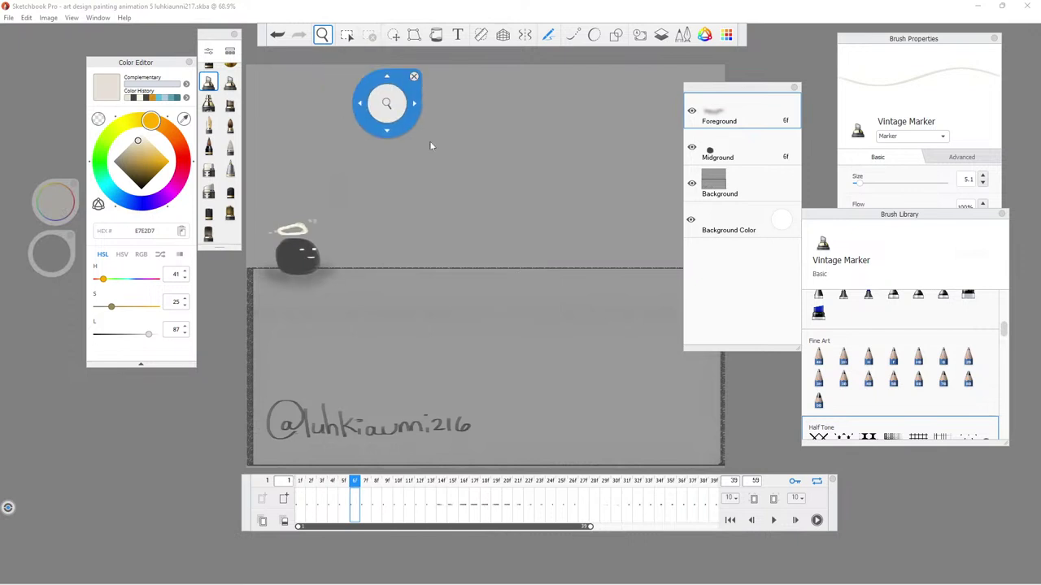
drag(538, 216, 534, 225)
scroll(520, 220, up, 3)
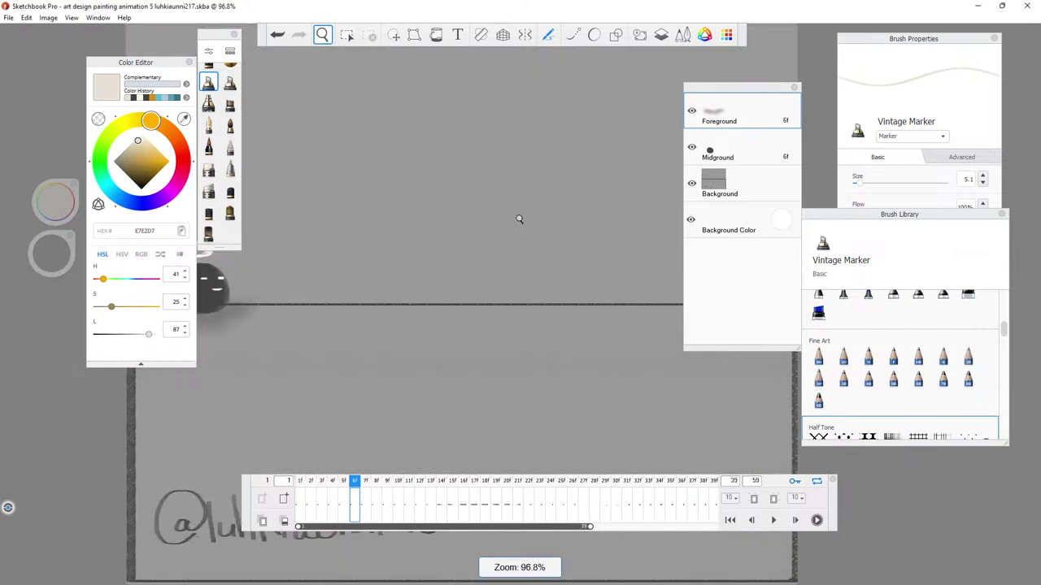
scroll(519, 218, up, 1)
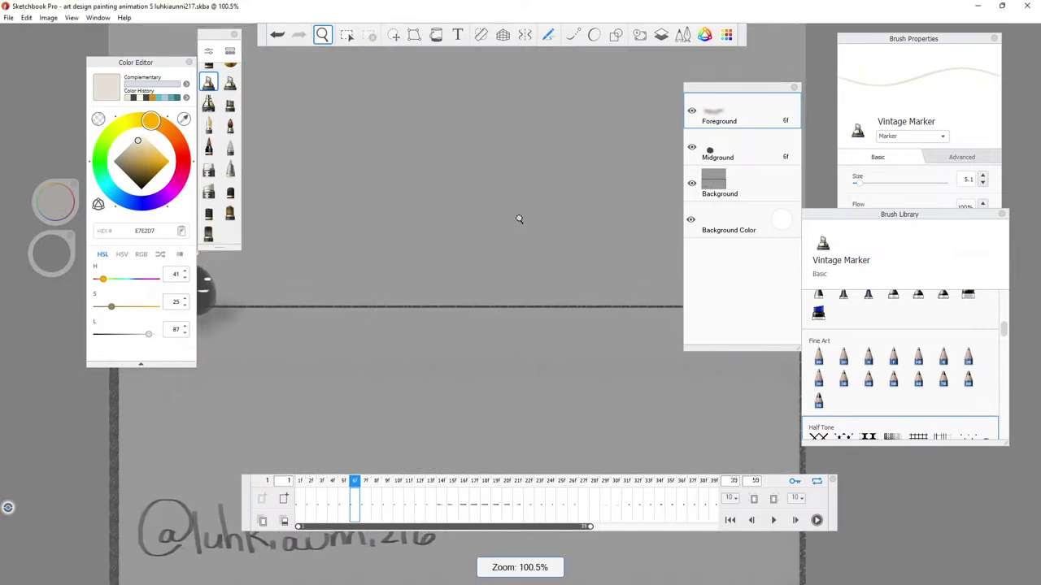
click(562, 211)
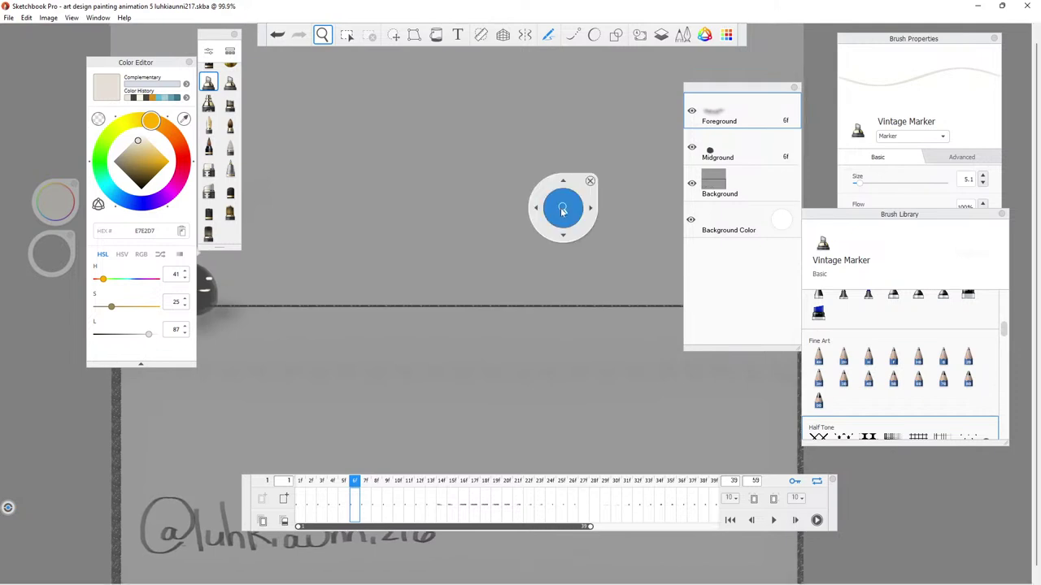
drag(571, 215, 393, 82)
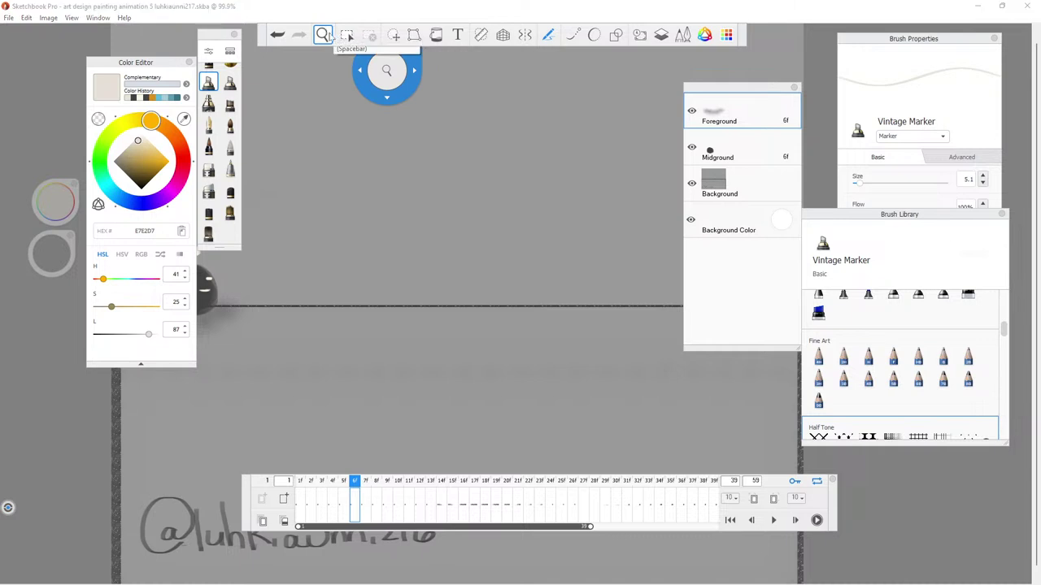
click(393, 81)
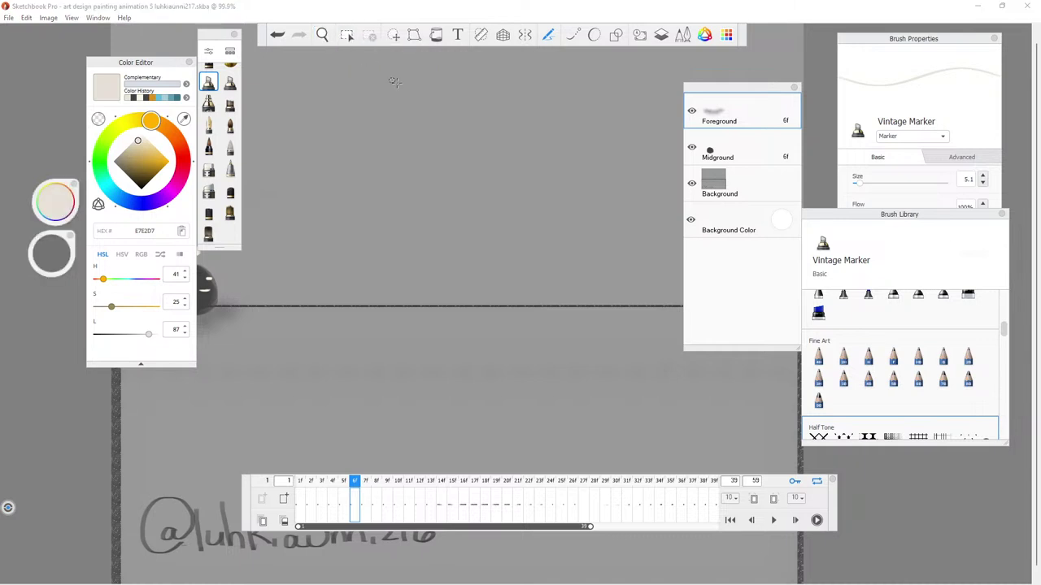
click(816, 520)
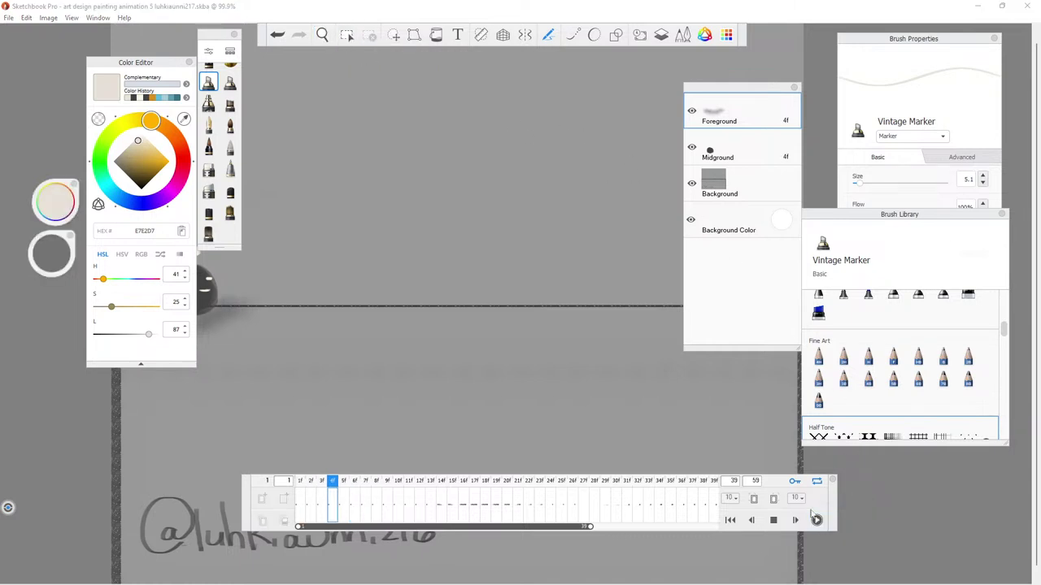
Play the flipbook from its first frame with the interface shown, stop playback and return to frame 1.
click(751, 520)
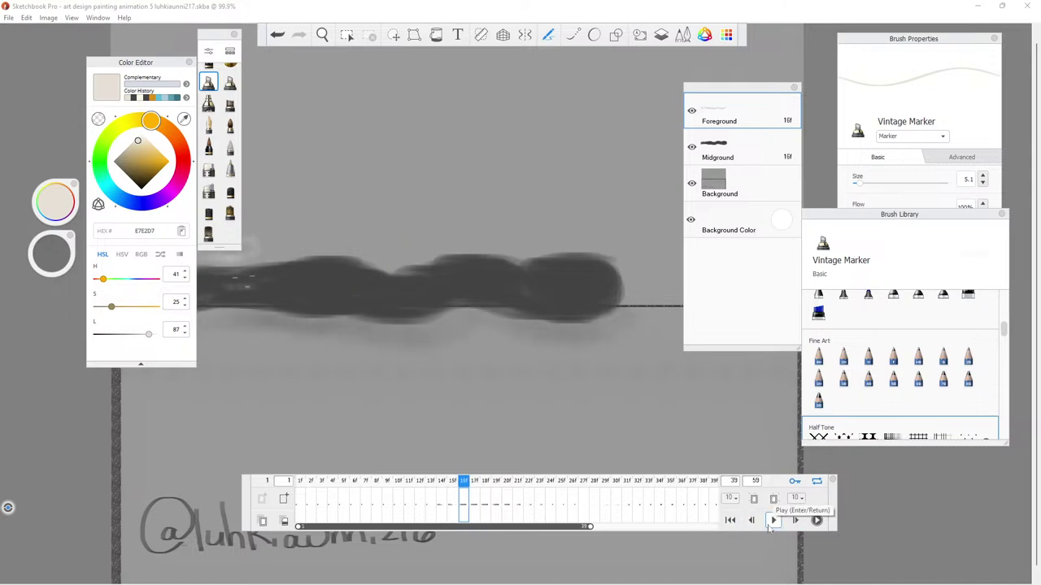
click(729, 520)
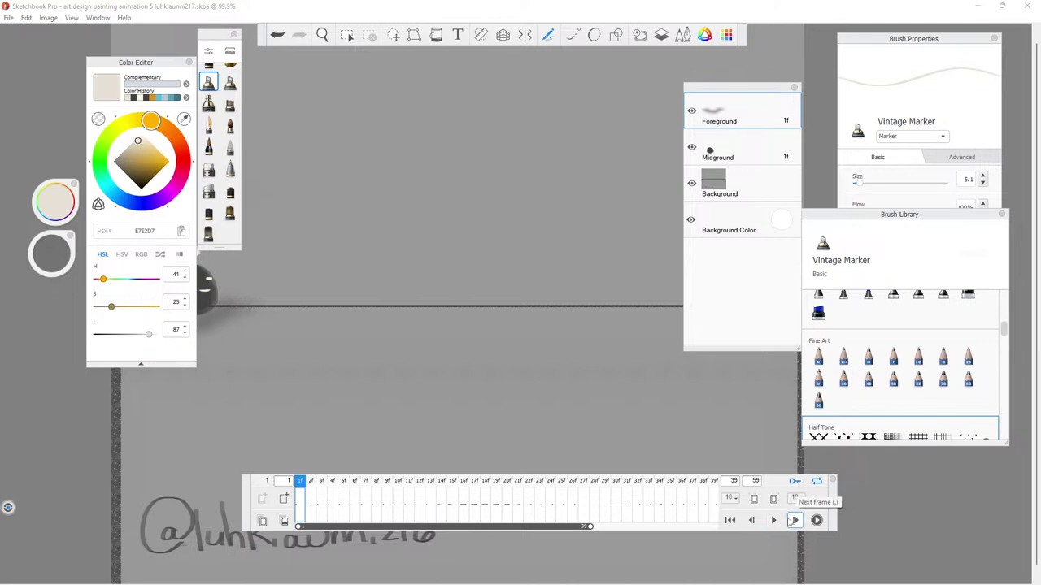
click(776, 521)
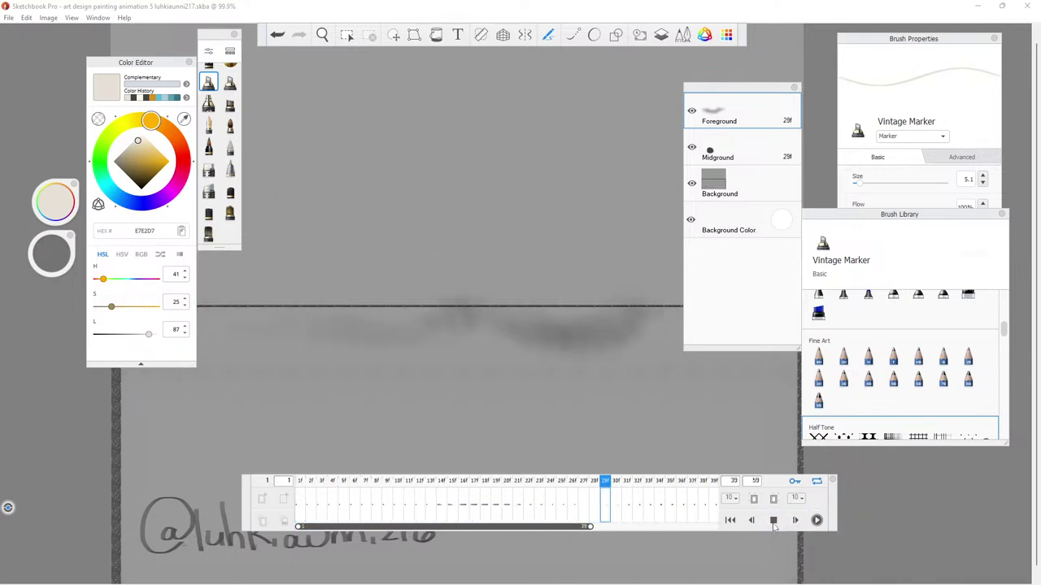
click(773, 521)
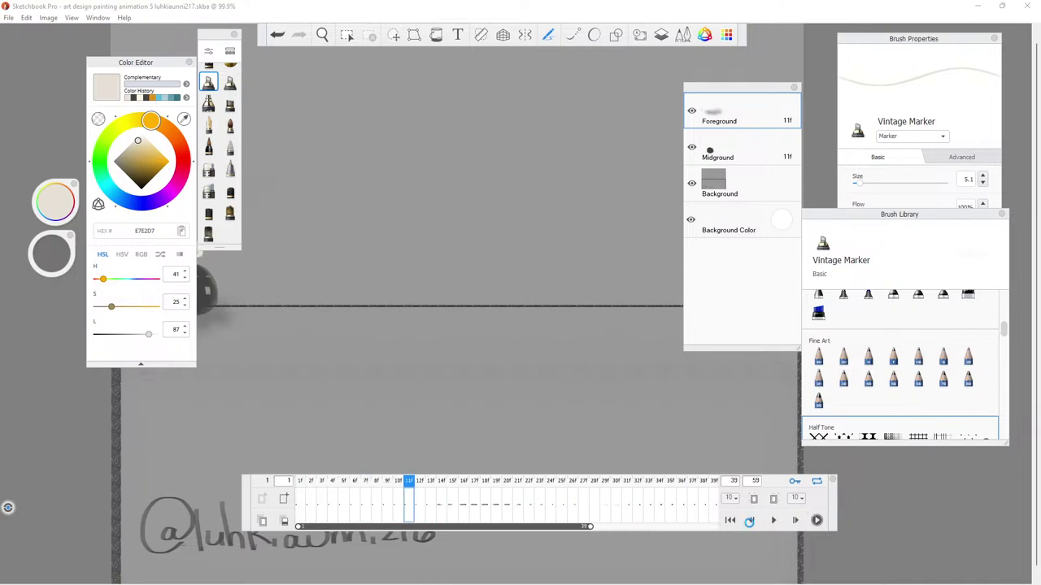
click(751, 521)
click(730, 520)
Shift the timeline's displayed frame range to end at frame 59, and return its start to frame 1.
click(732, 482)
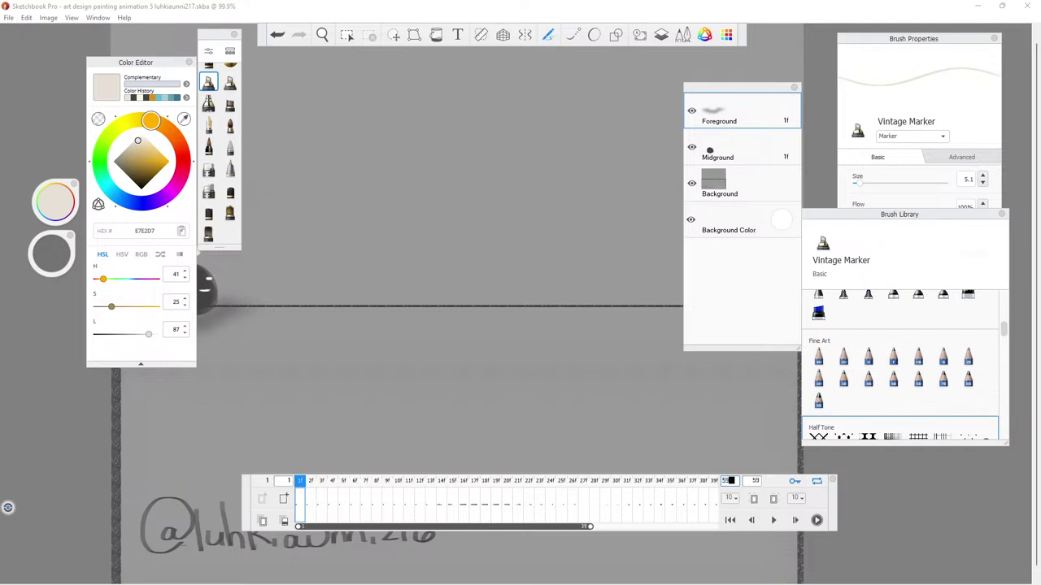
text(59)
key(Return)
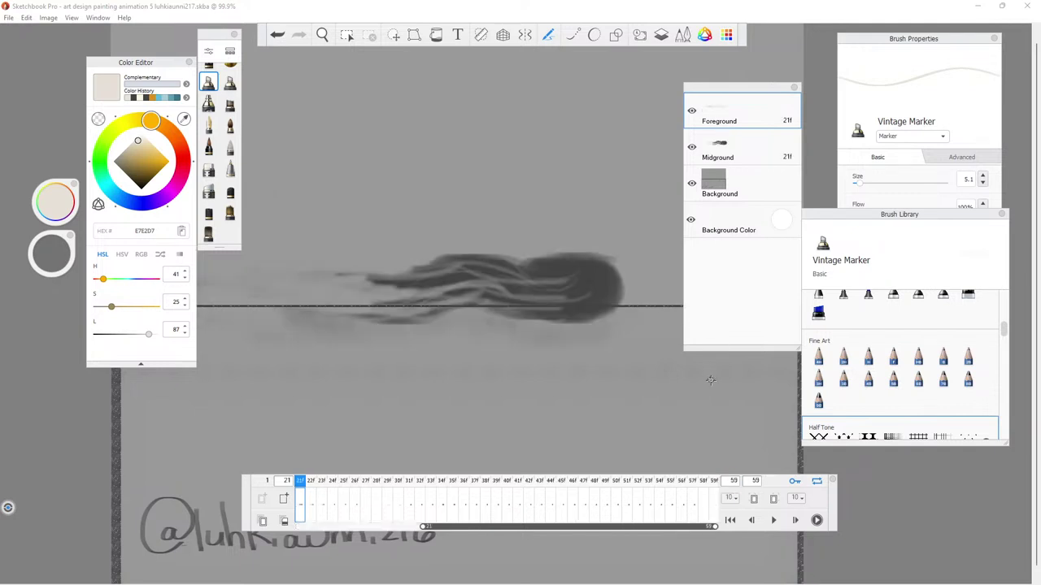
click(289, 481)
text(1)
key(Return)
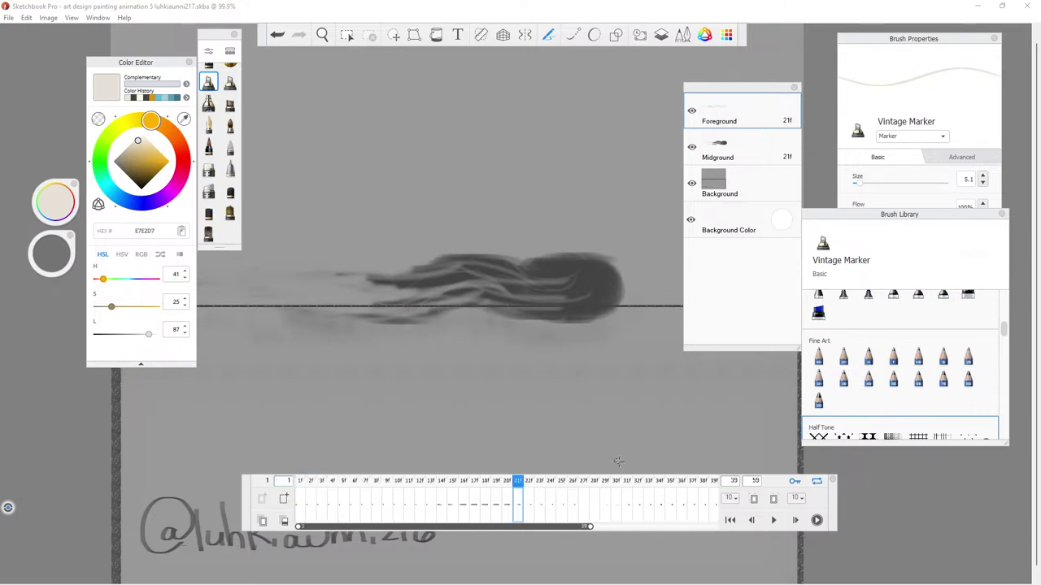
Play the flipbook again with the interface hidden to check the animation on the full canvas.
click(773, 520)
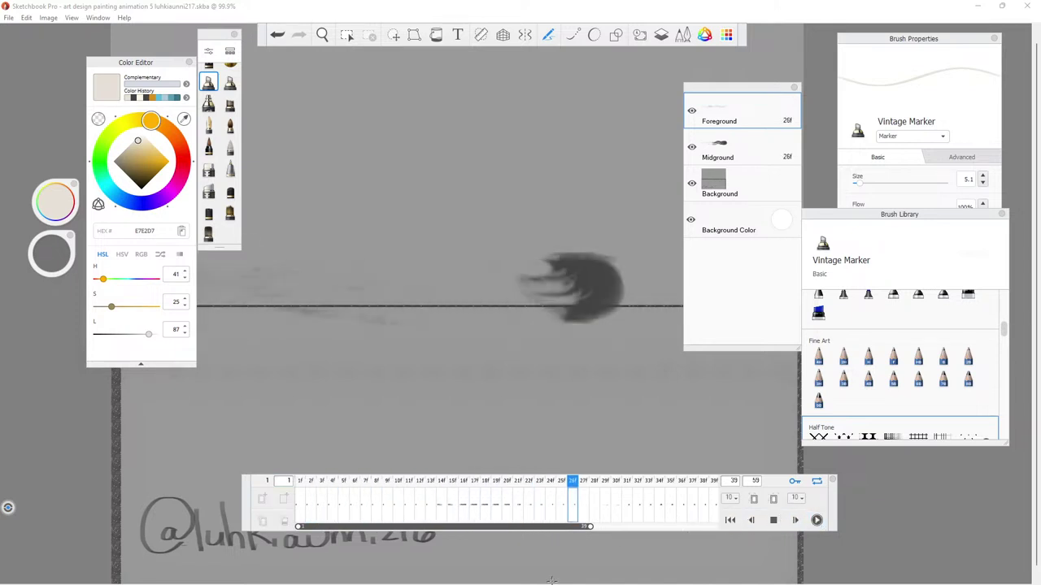
key(Tab)
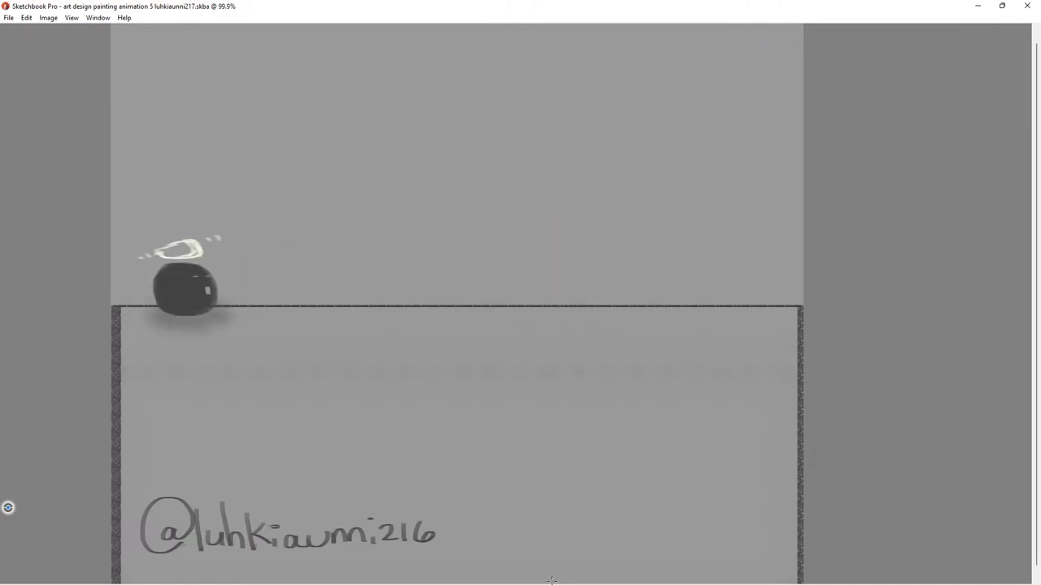